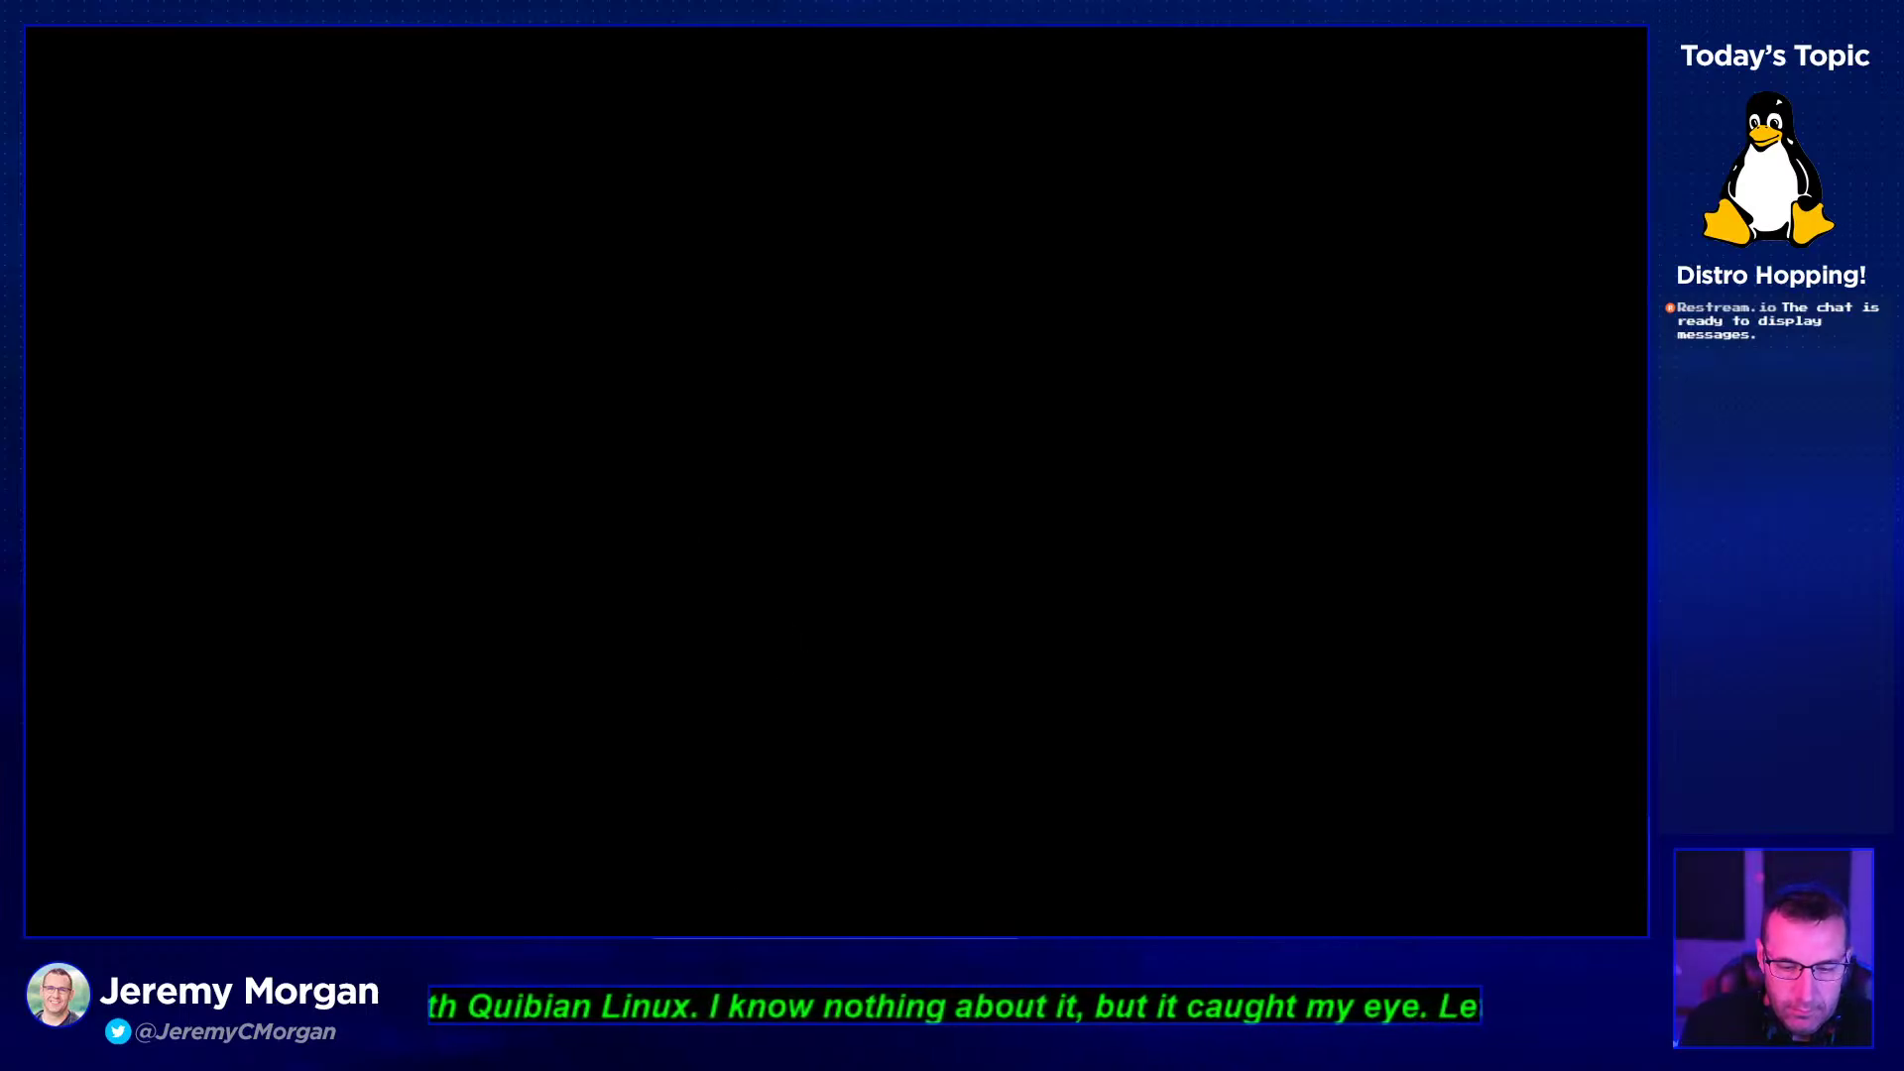
- Use Machine > Reset on the mini toolbar and confirm resetting the Quibian VM
click(831, 931)
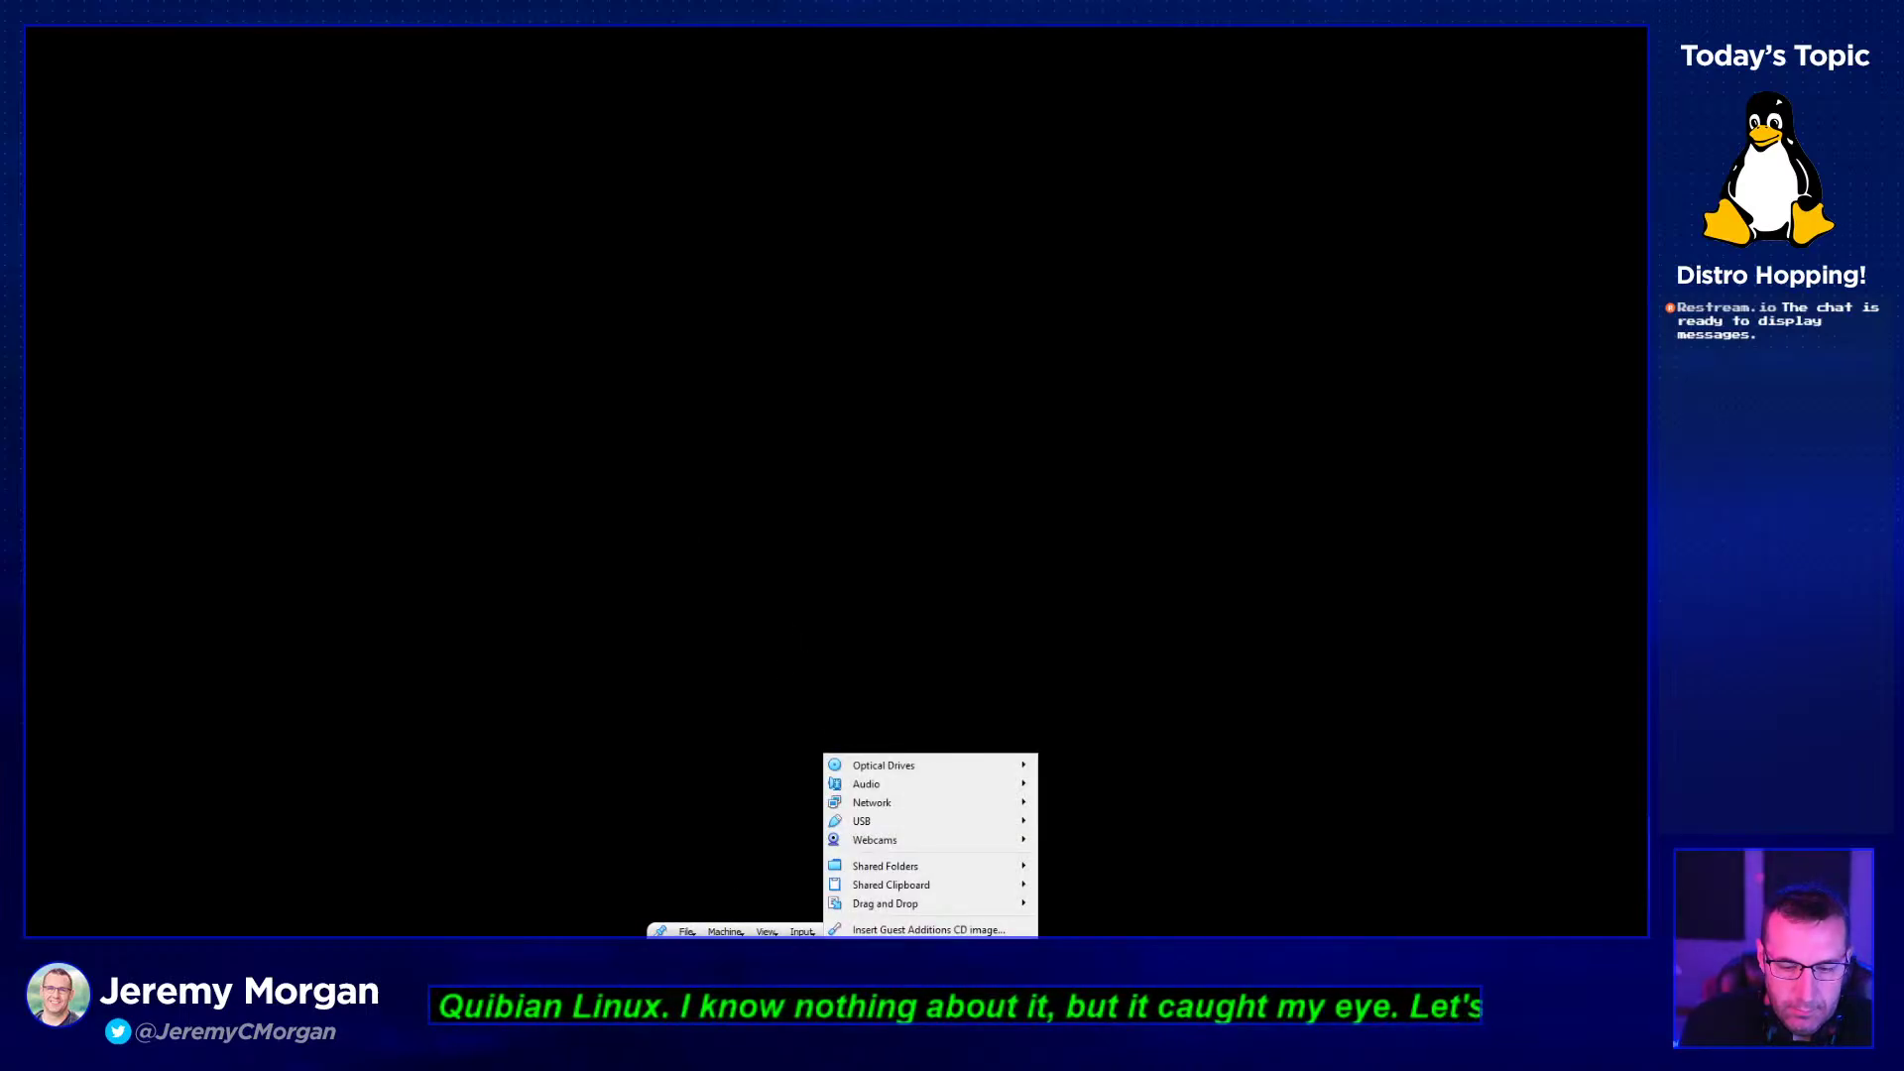
click(686, 931)
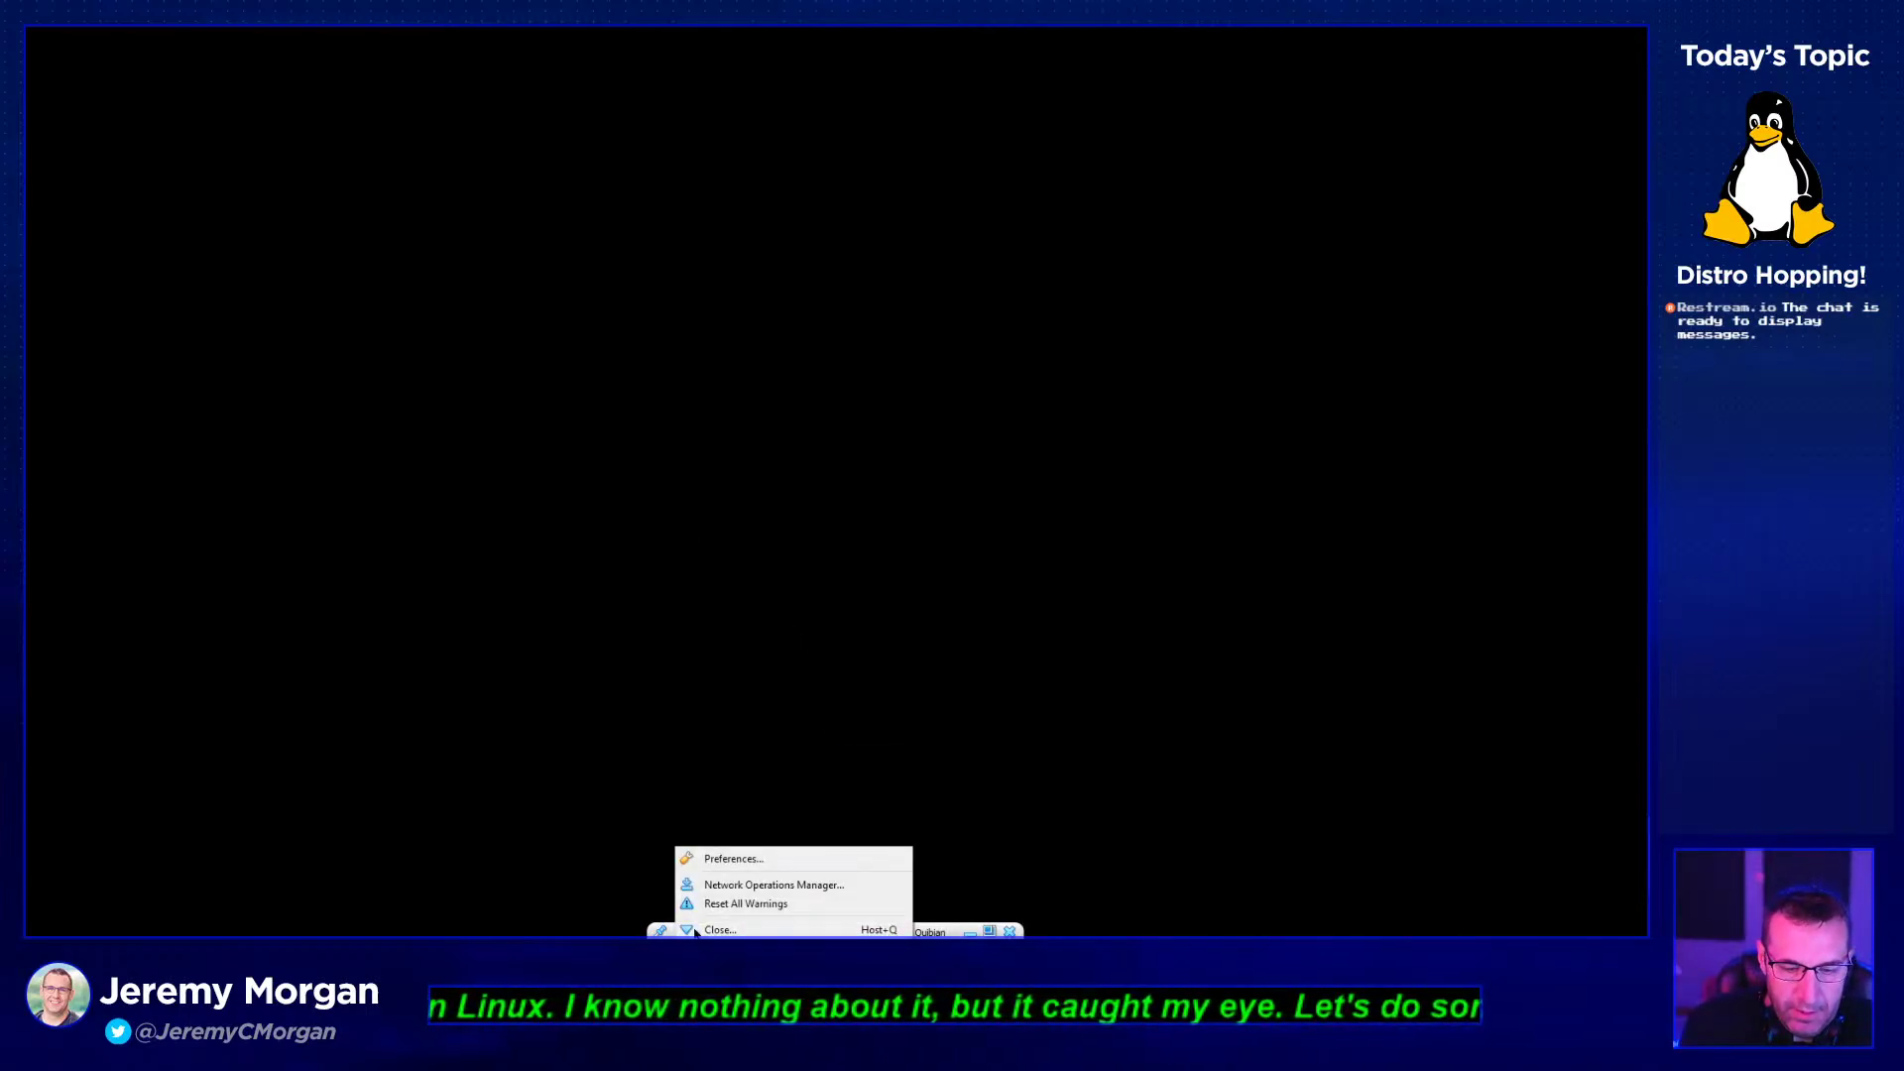
click(634, 867)
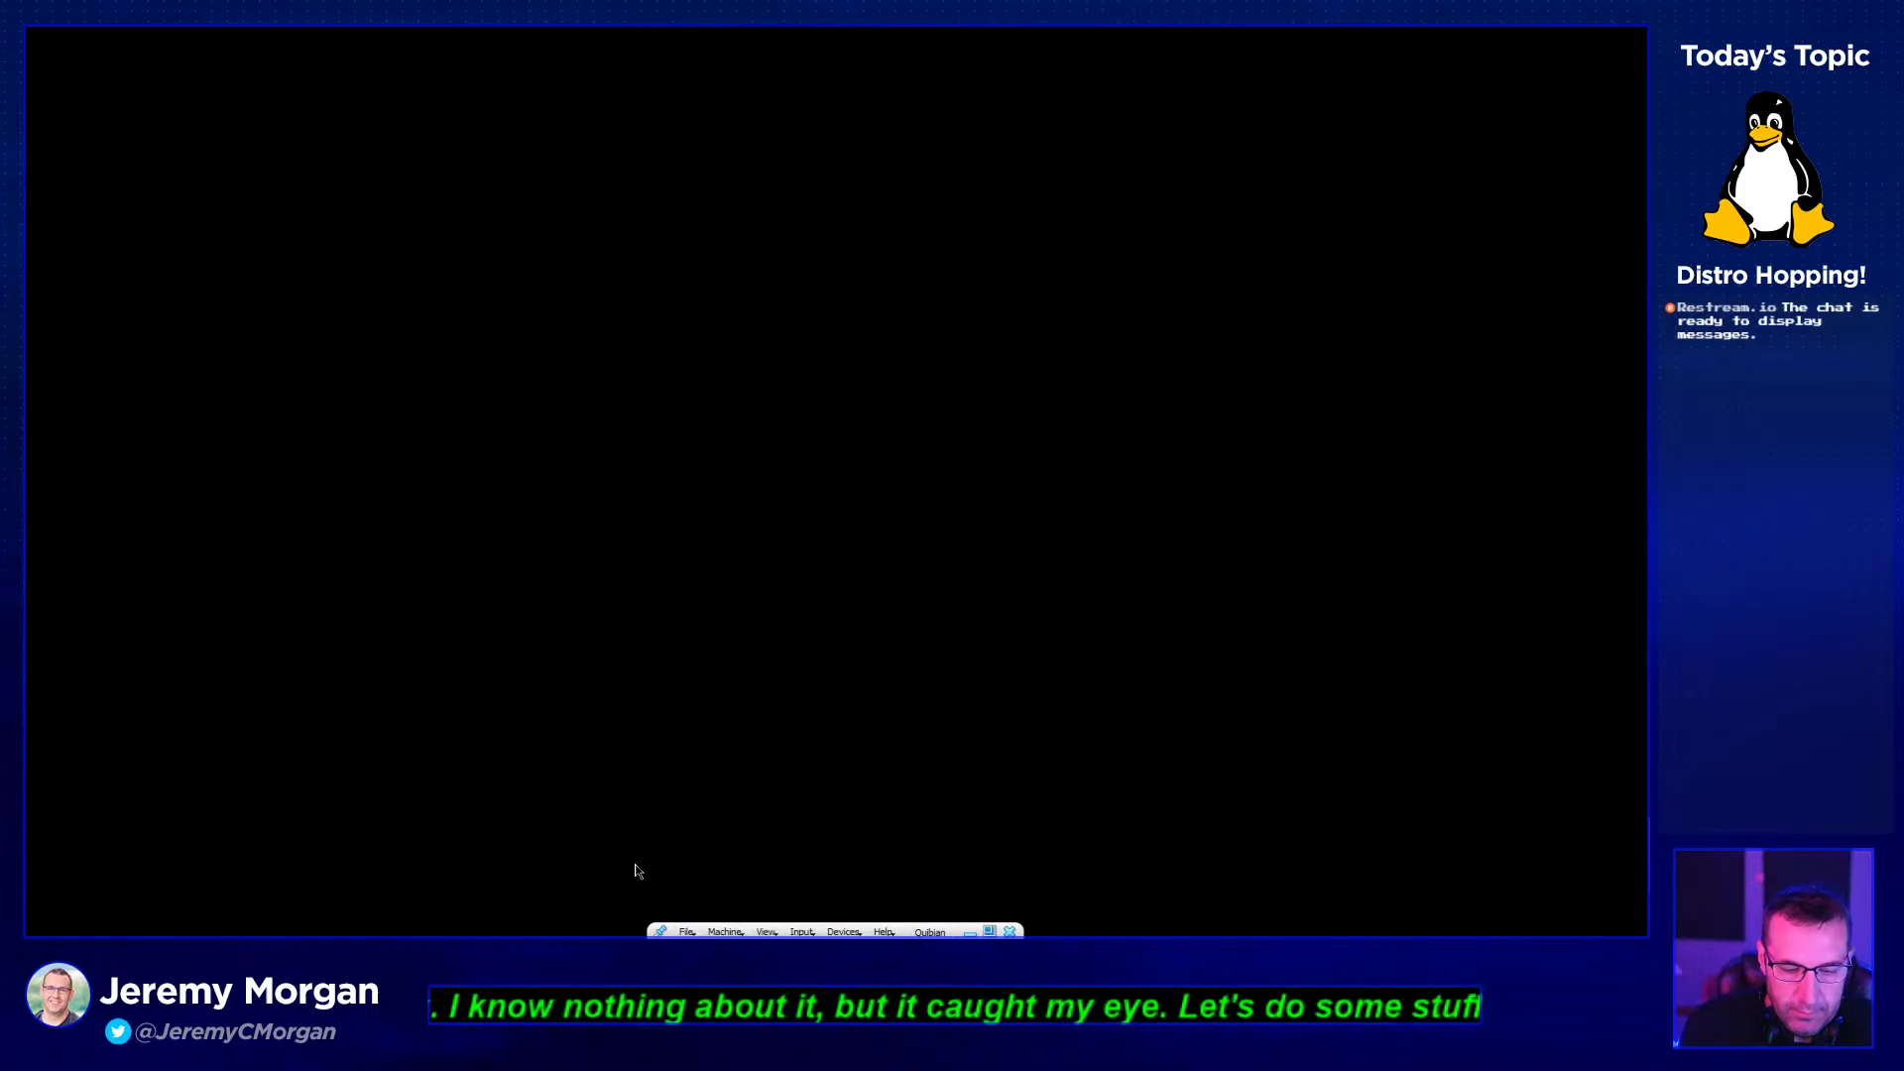
click(722, 931)
click(753, 903)
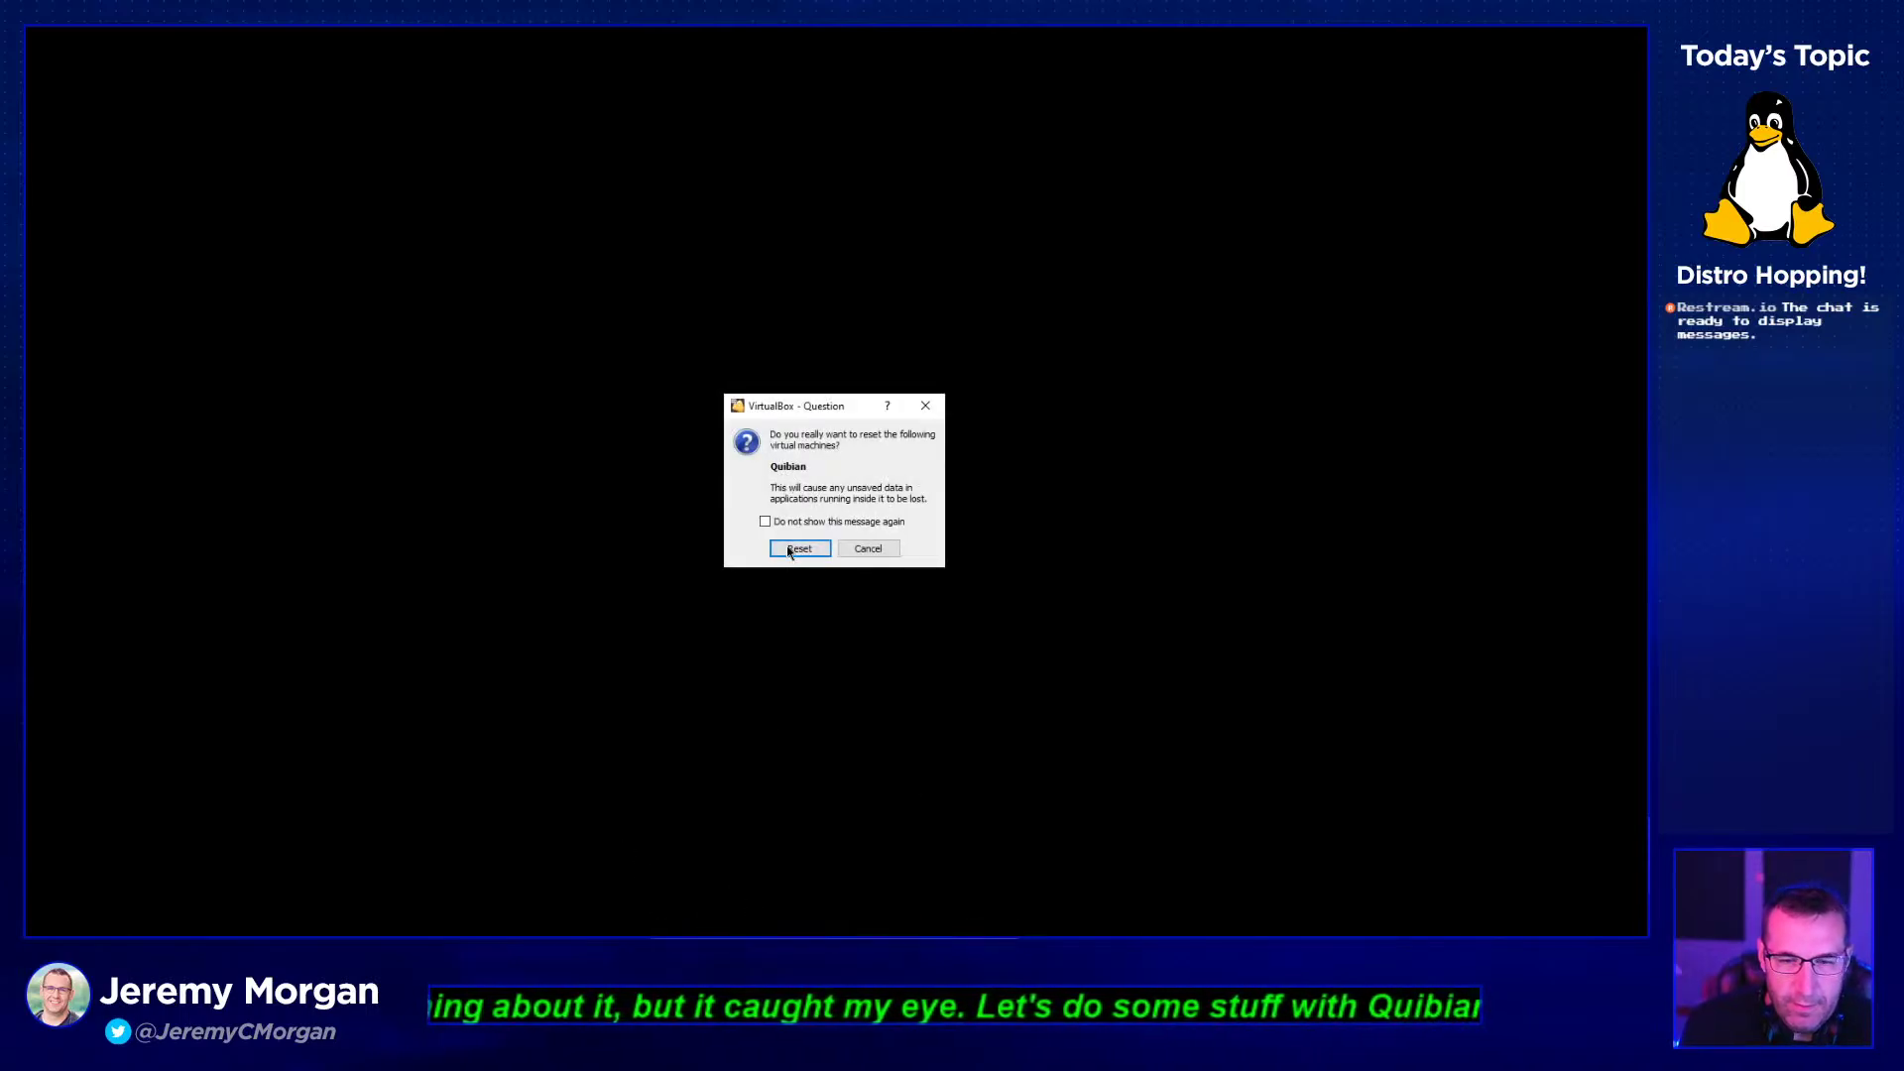
click(791, 548)
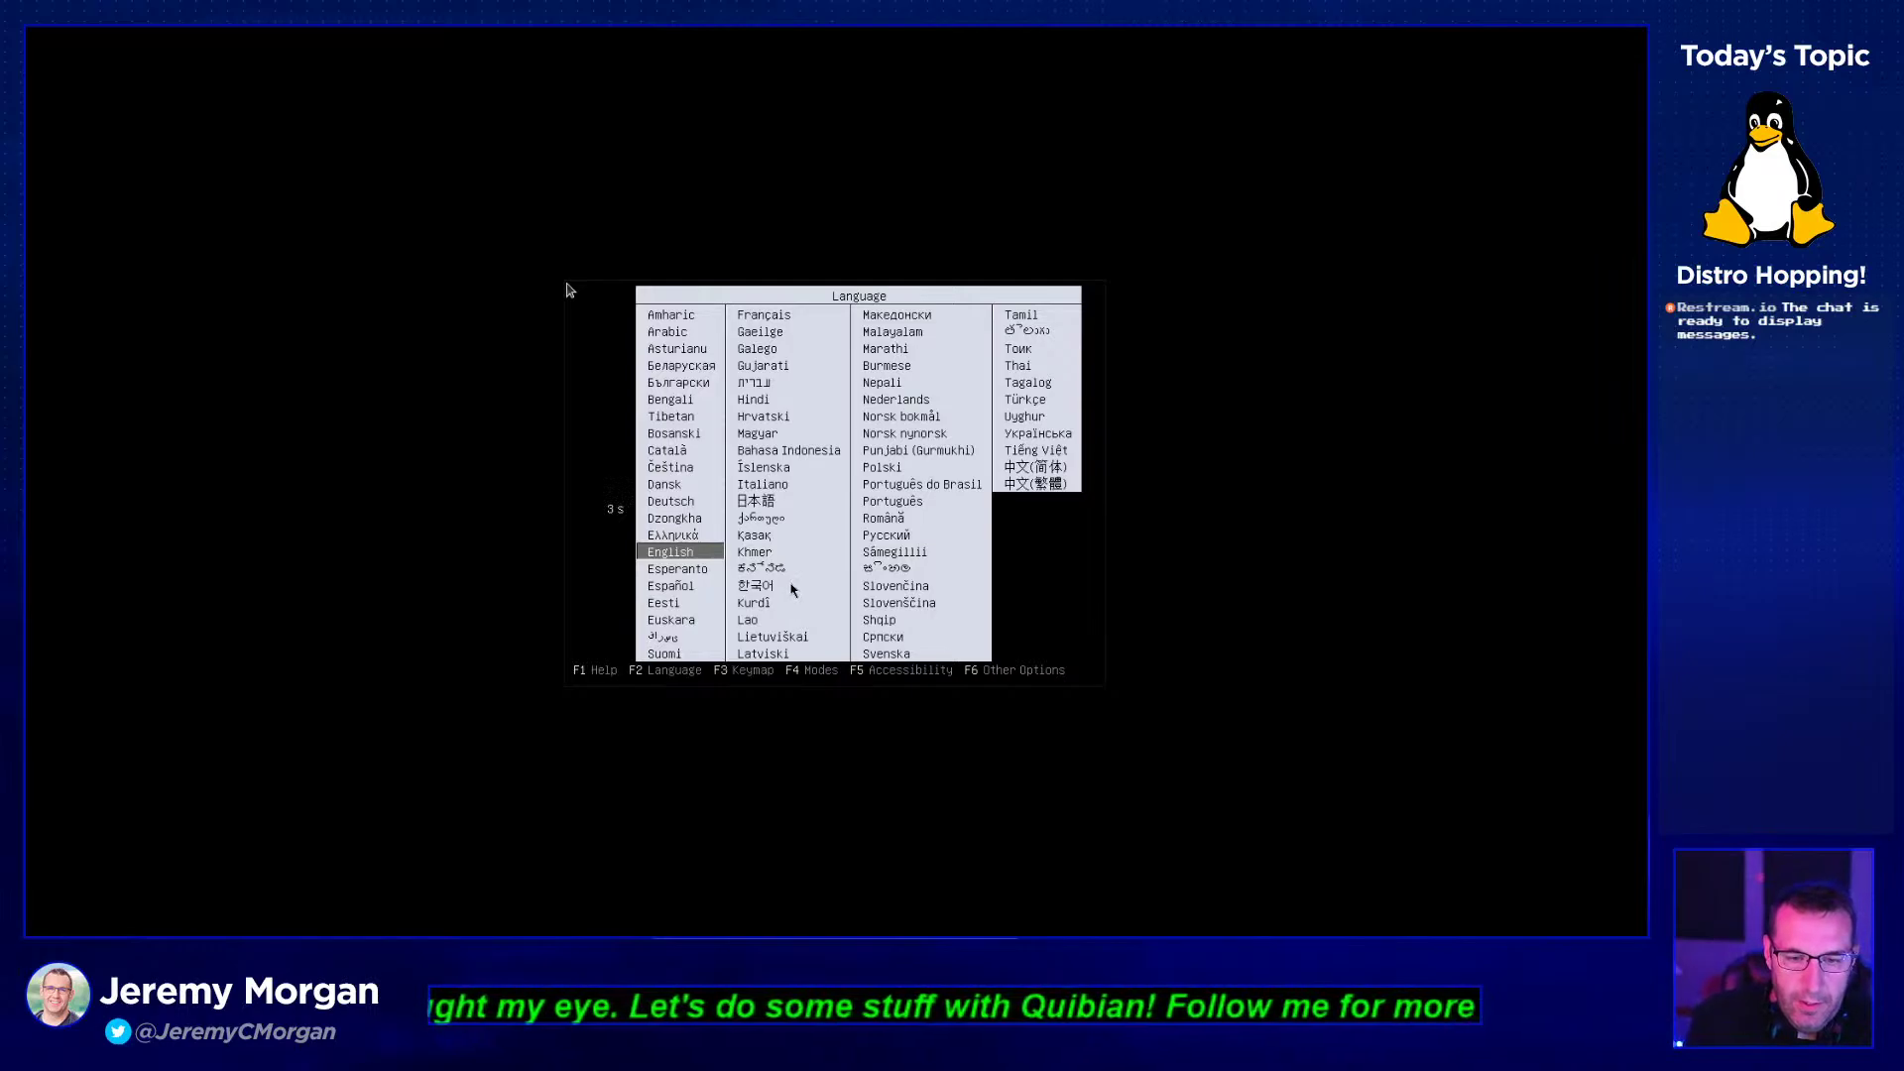
- Confirm English in the boot language list, then boot the 'Quibian live' menu entry
key(Up)
key(Down)
key(Return)
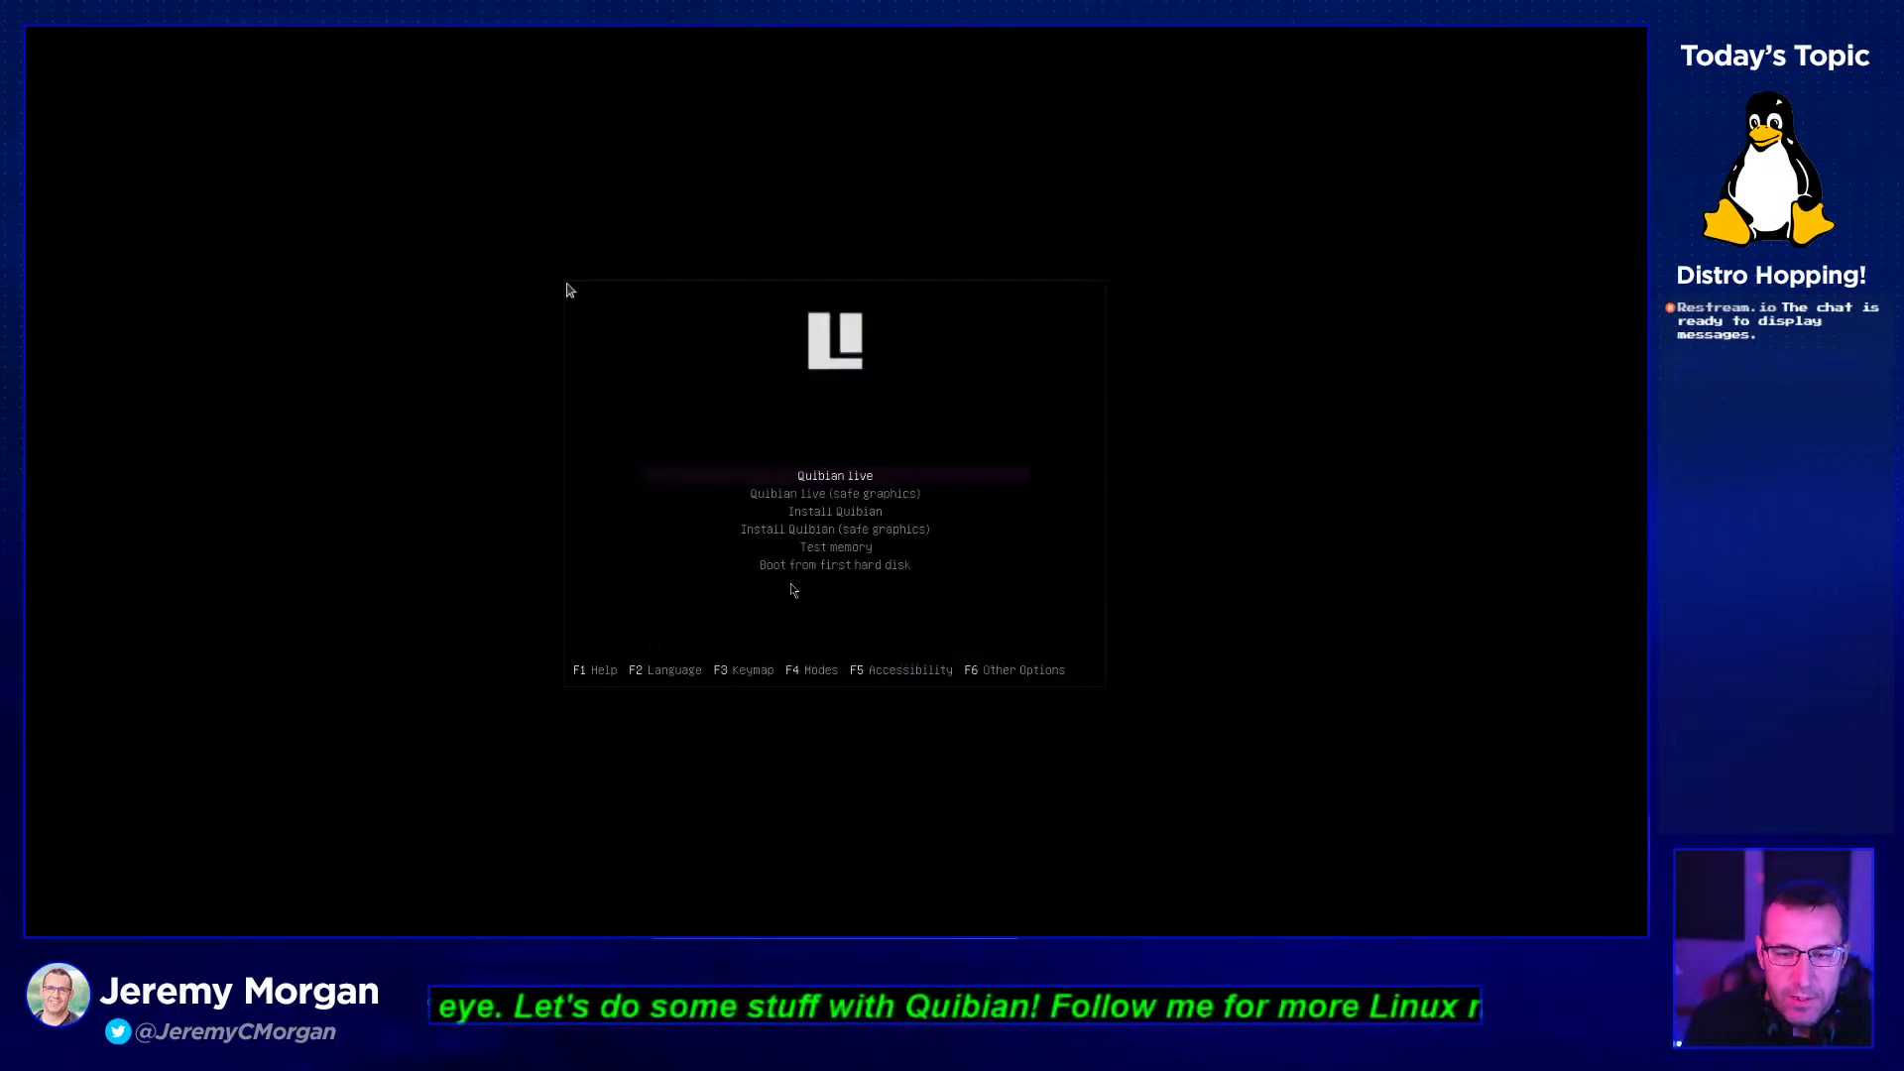
key(Down)
key(Up)
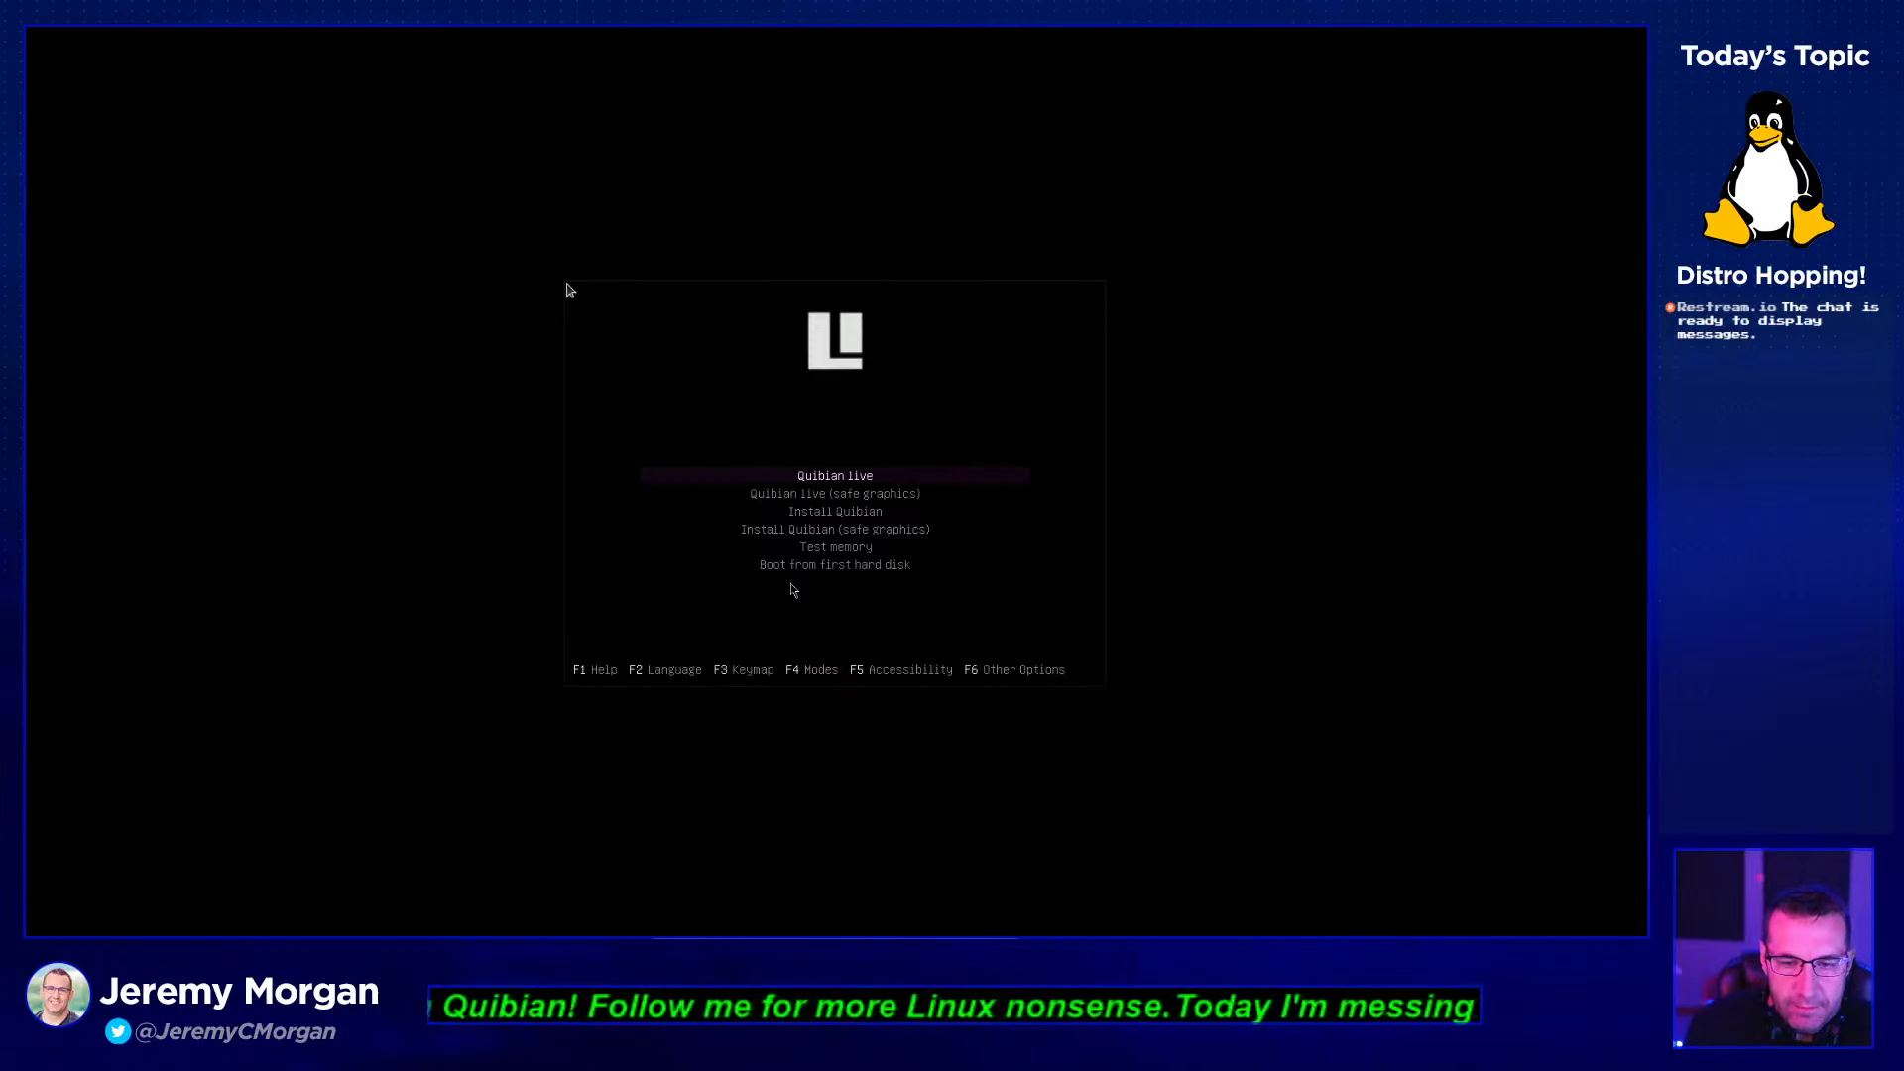
key(Down)
key(Down)
key(Down)
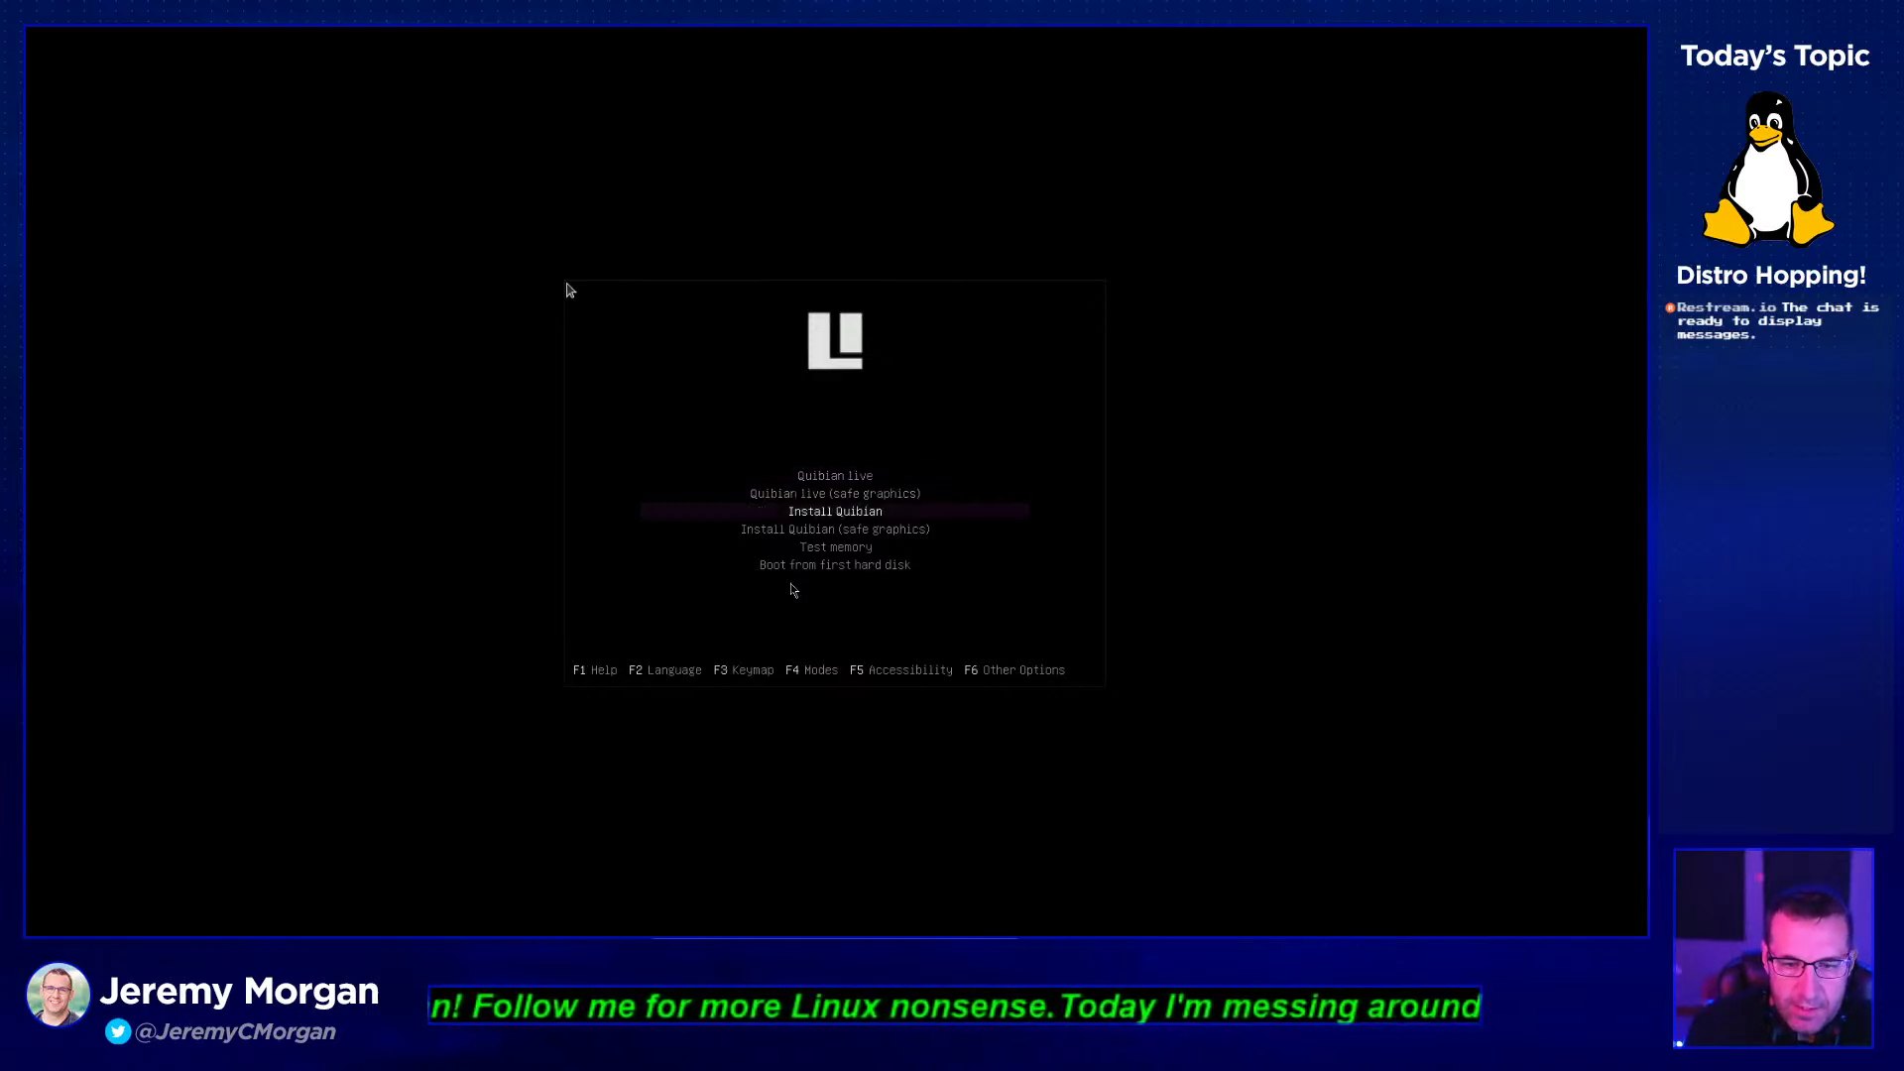
key(Up)
key(Up)
key(Up)
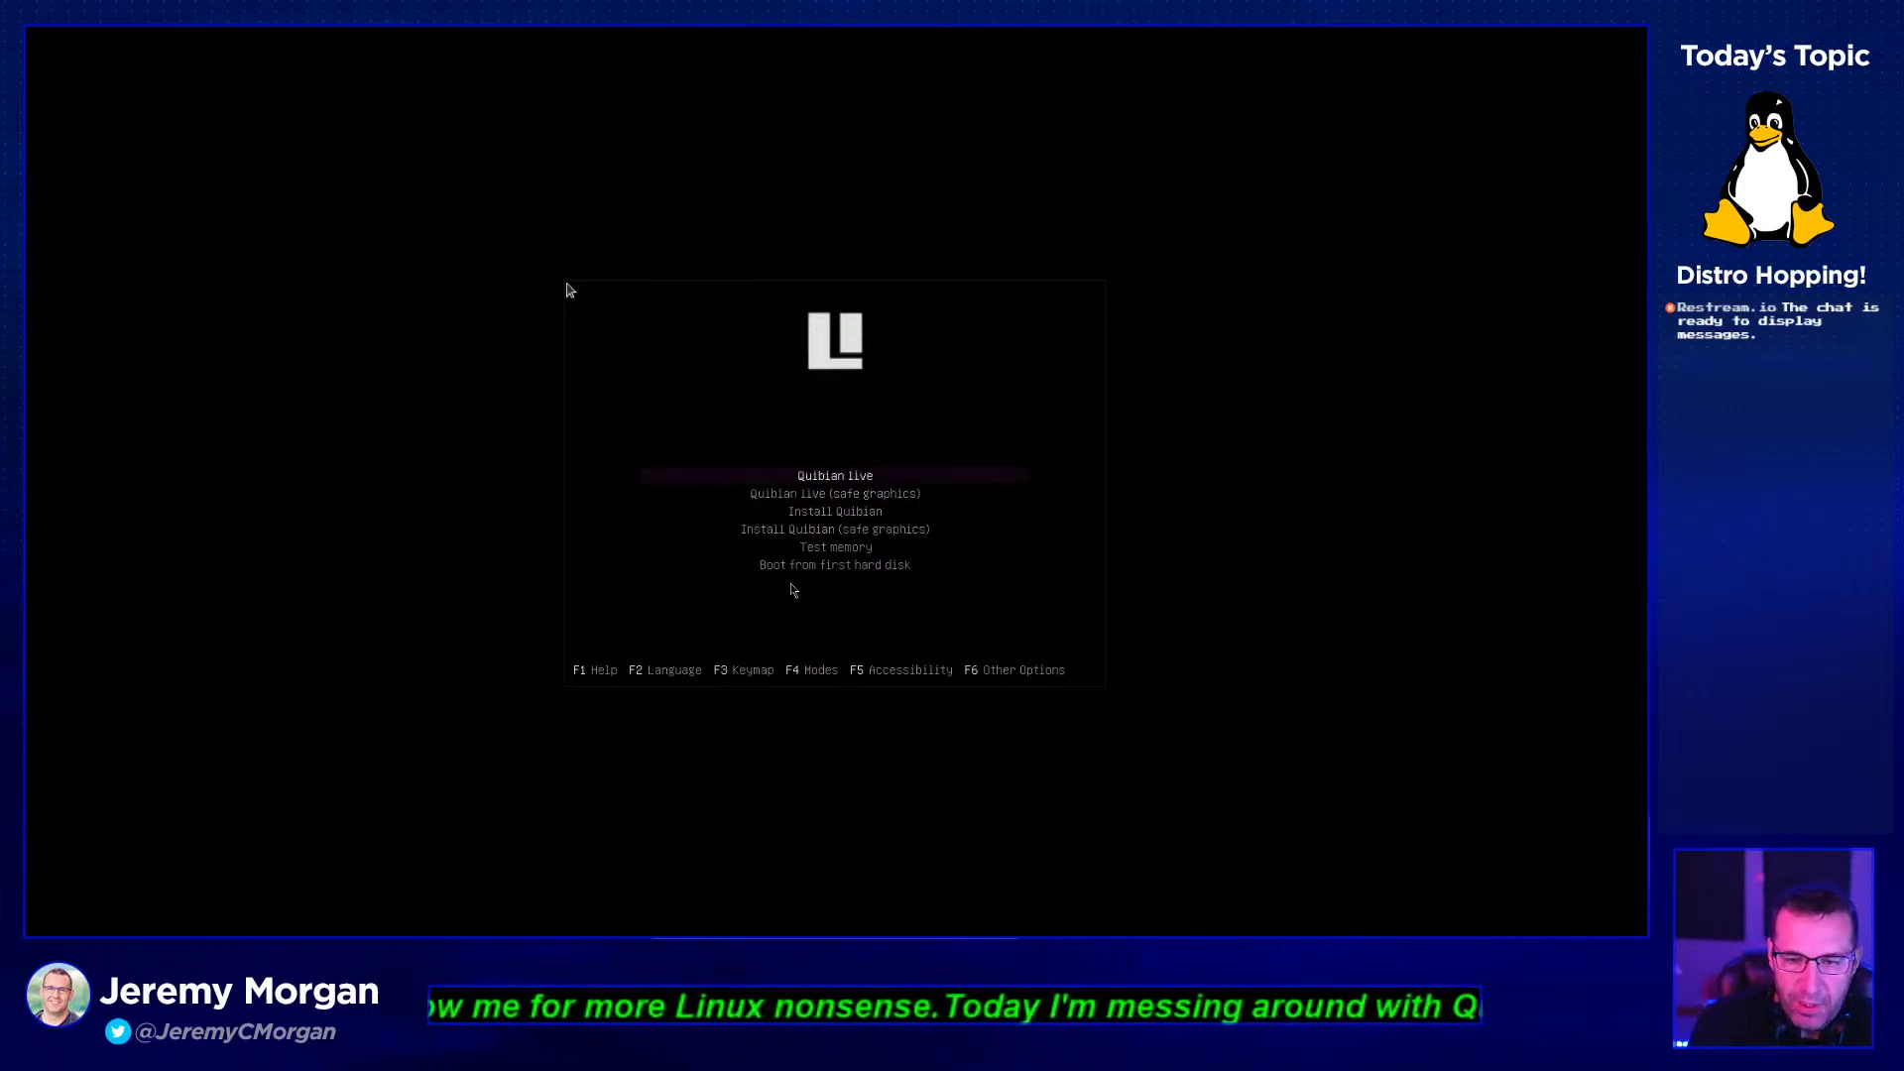
key(Return)
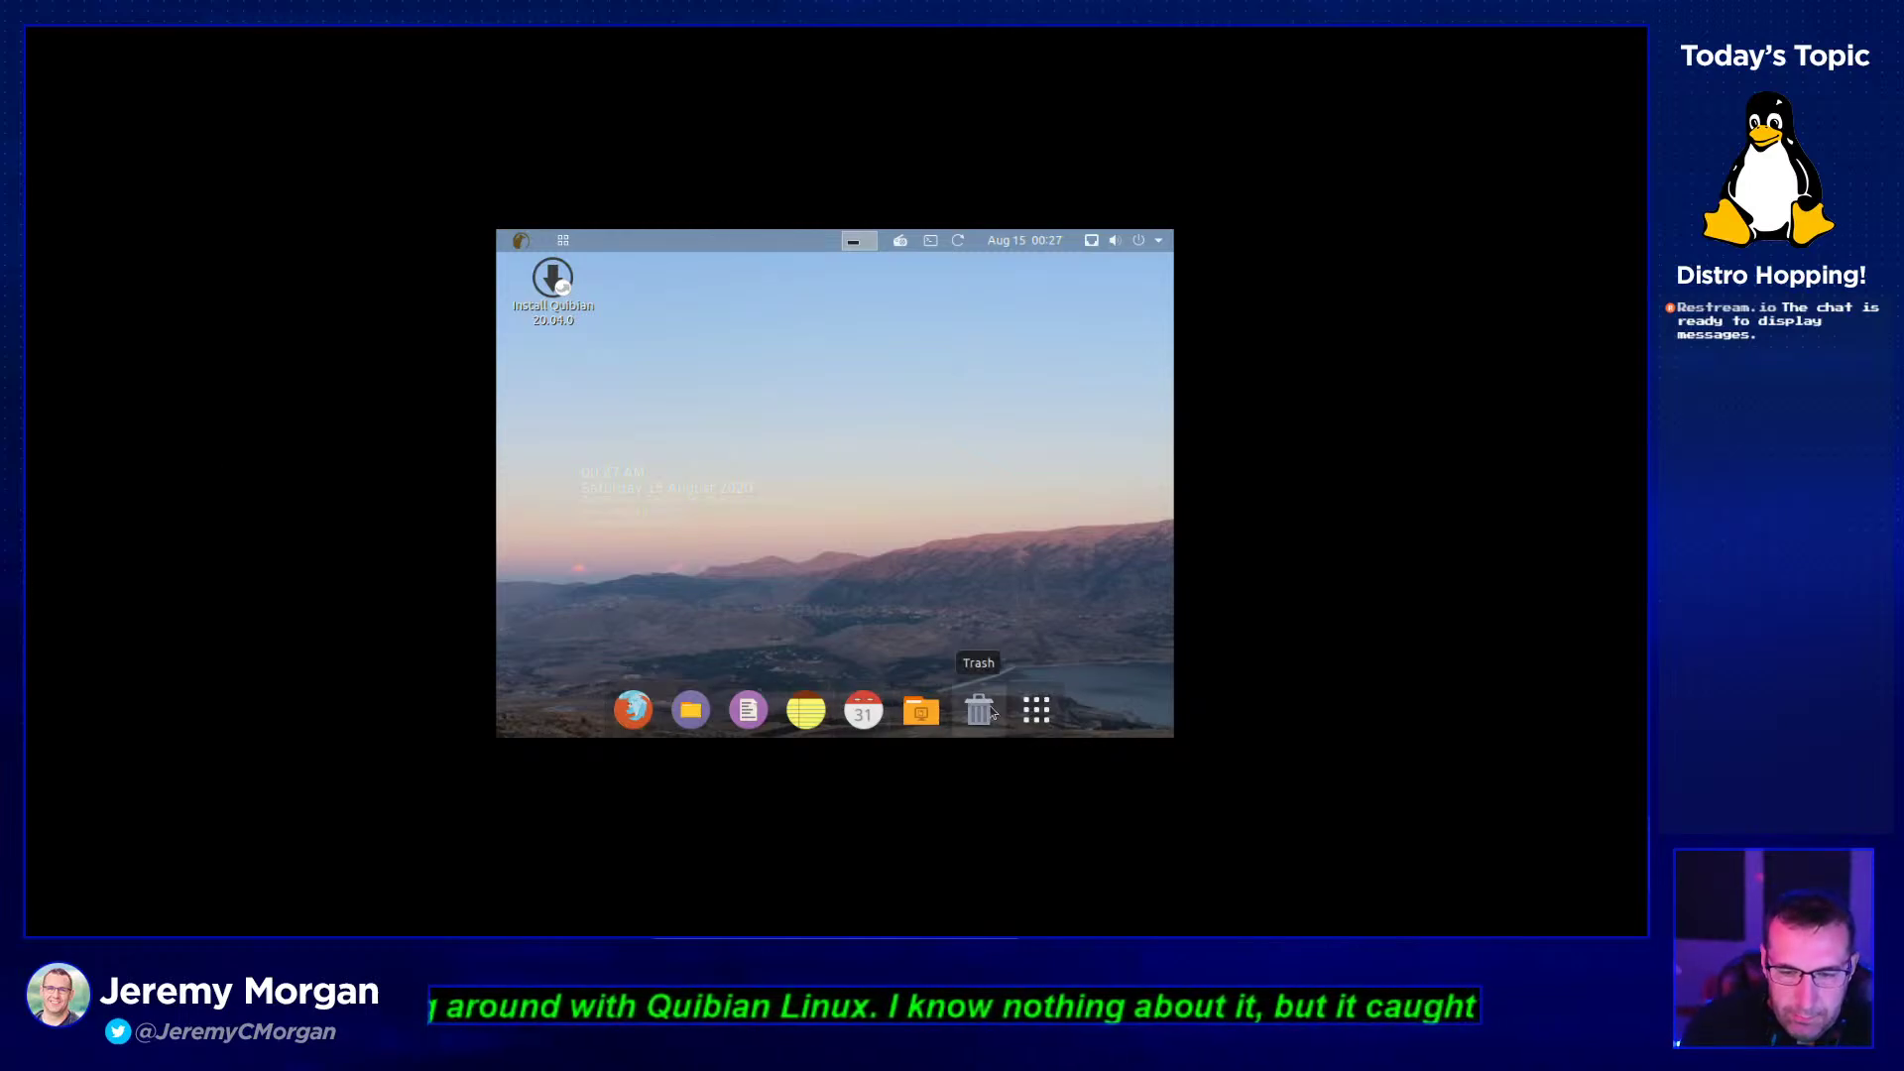
- In Display Settings choose 1920 × 1200 (16:10), dismiss the problem report, then apply and keep it
right_click(894, 425)
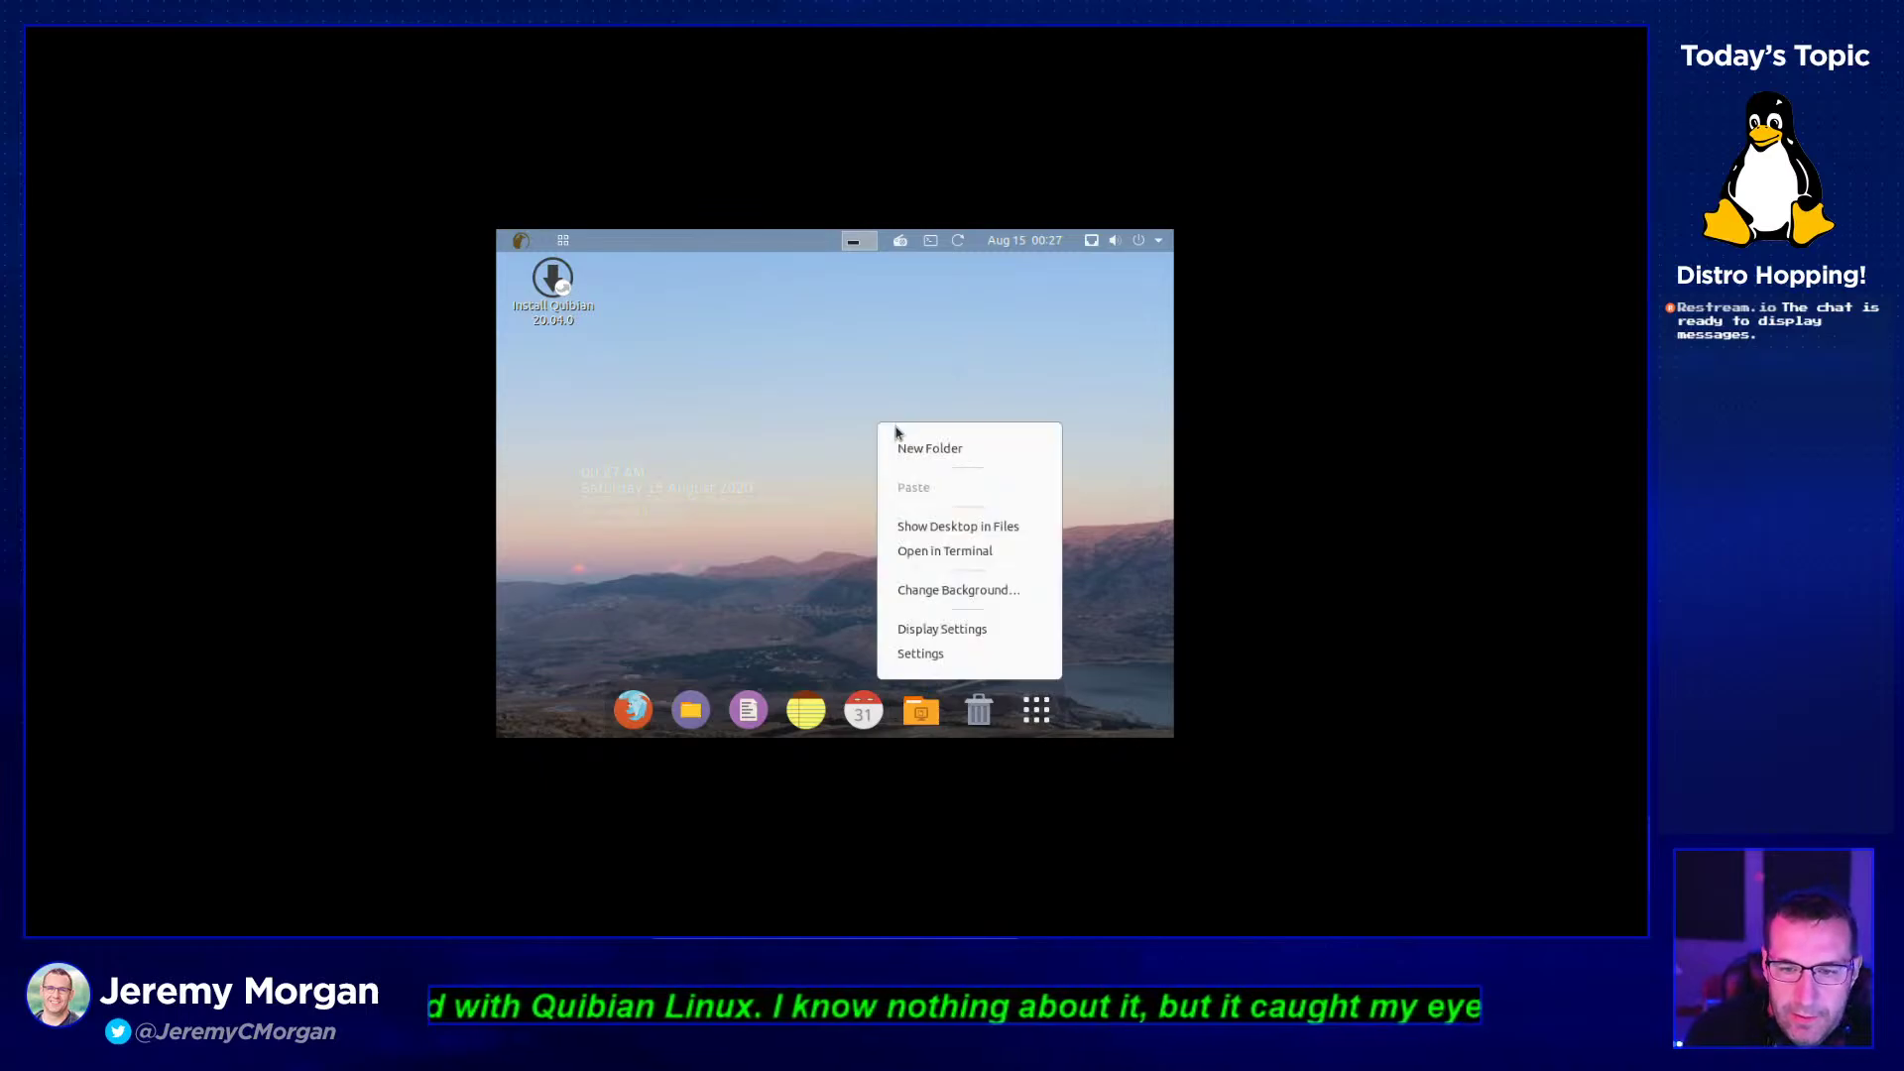
click(987, 632)
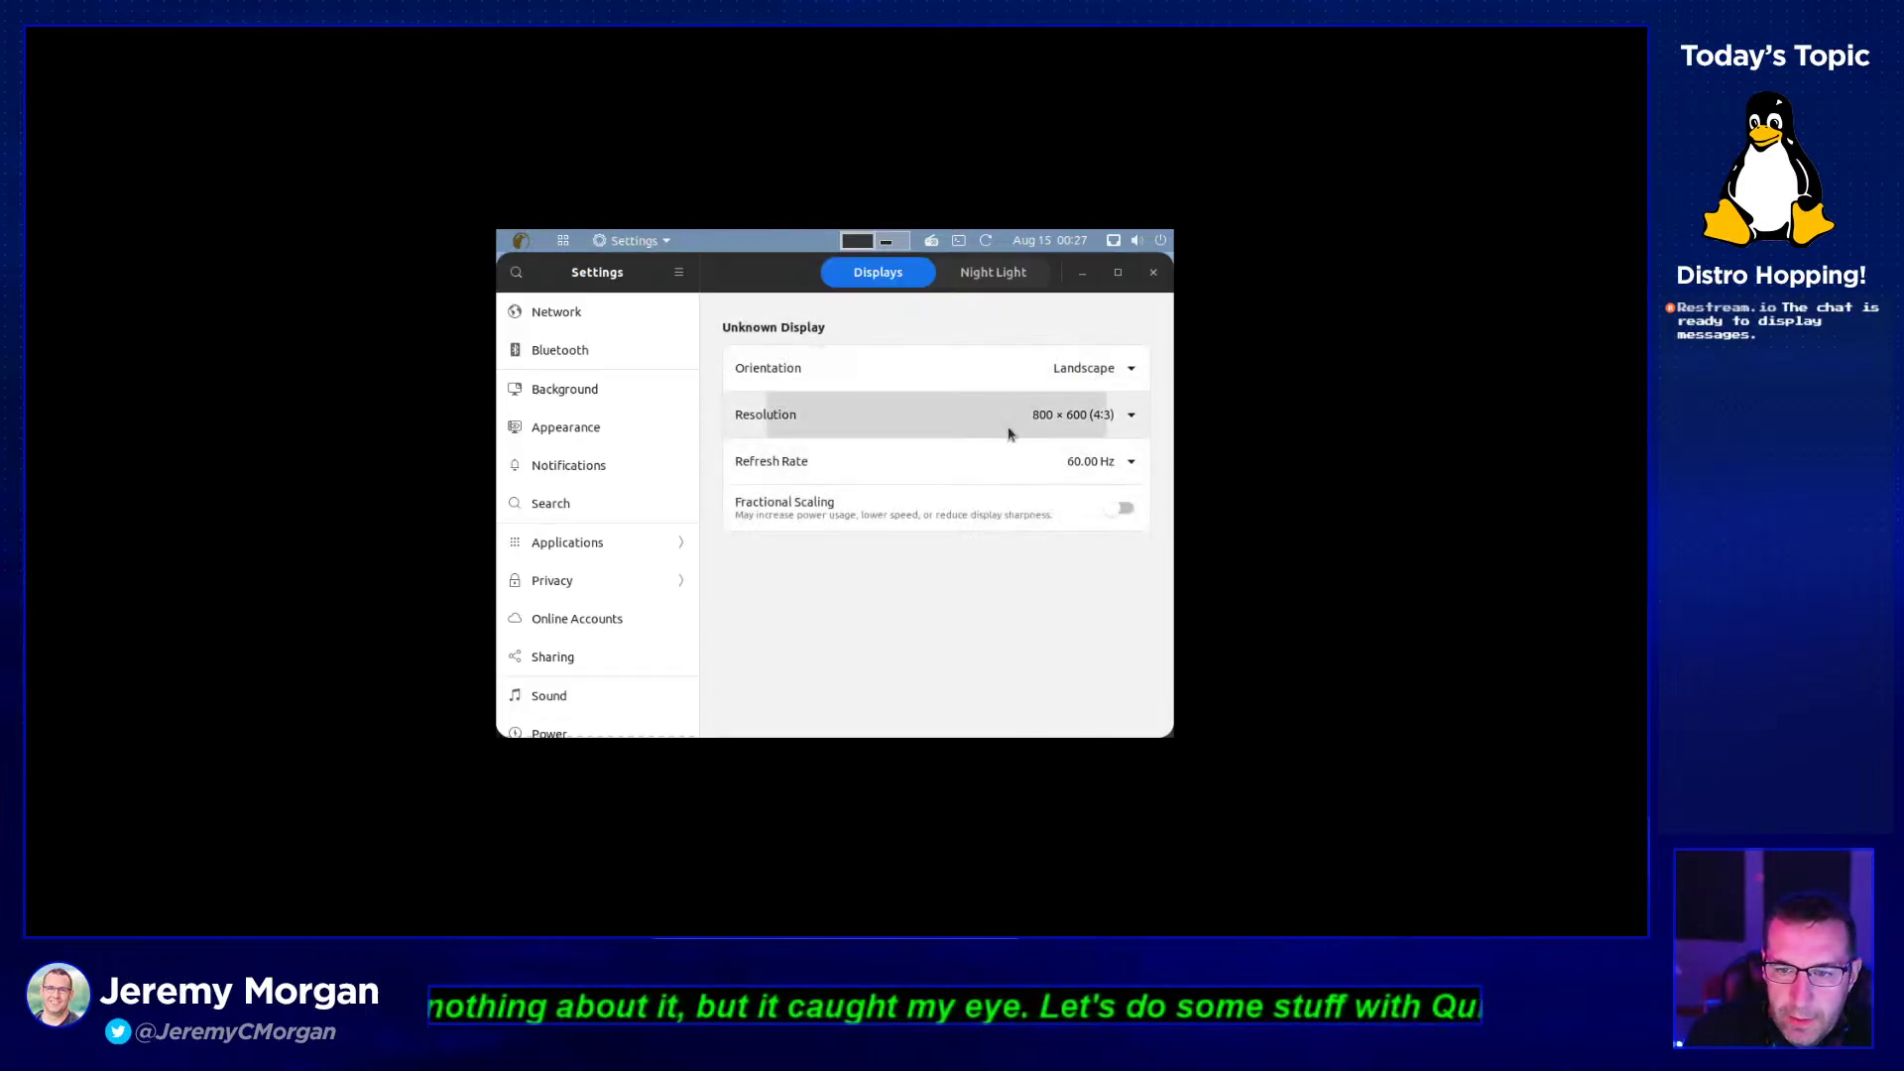
click(1009, 434)
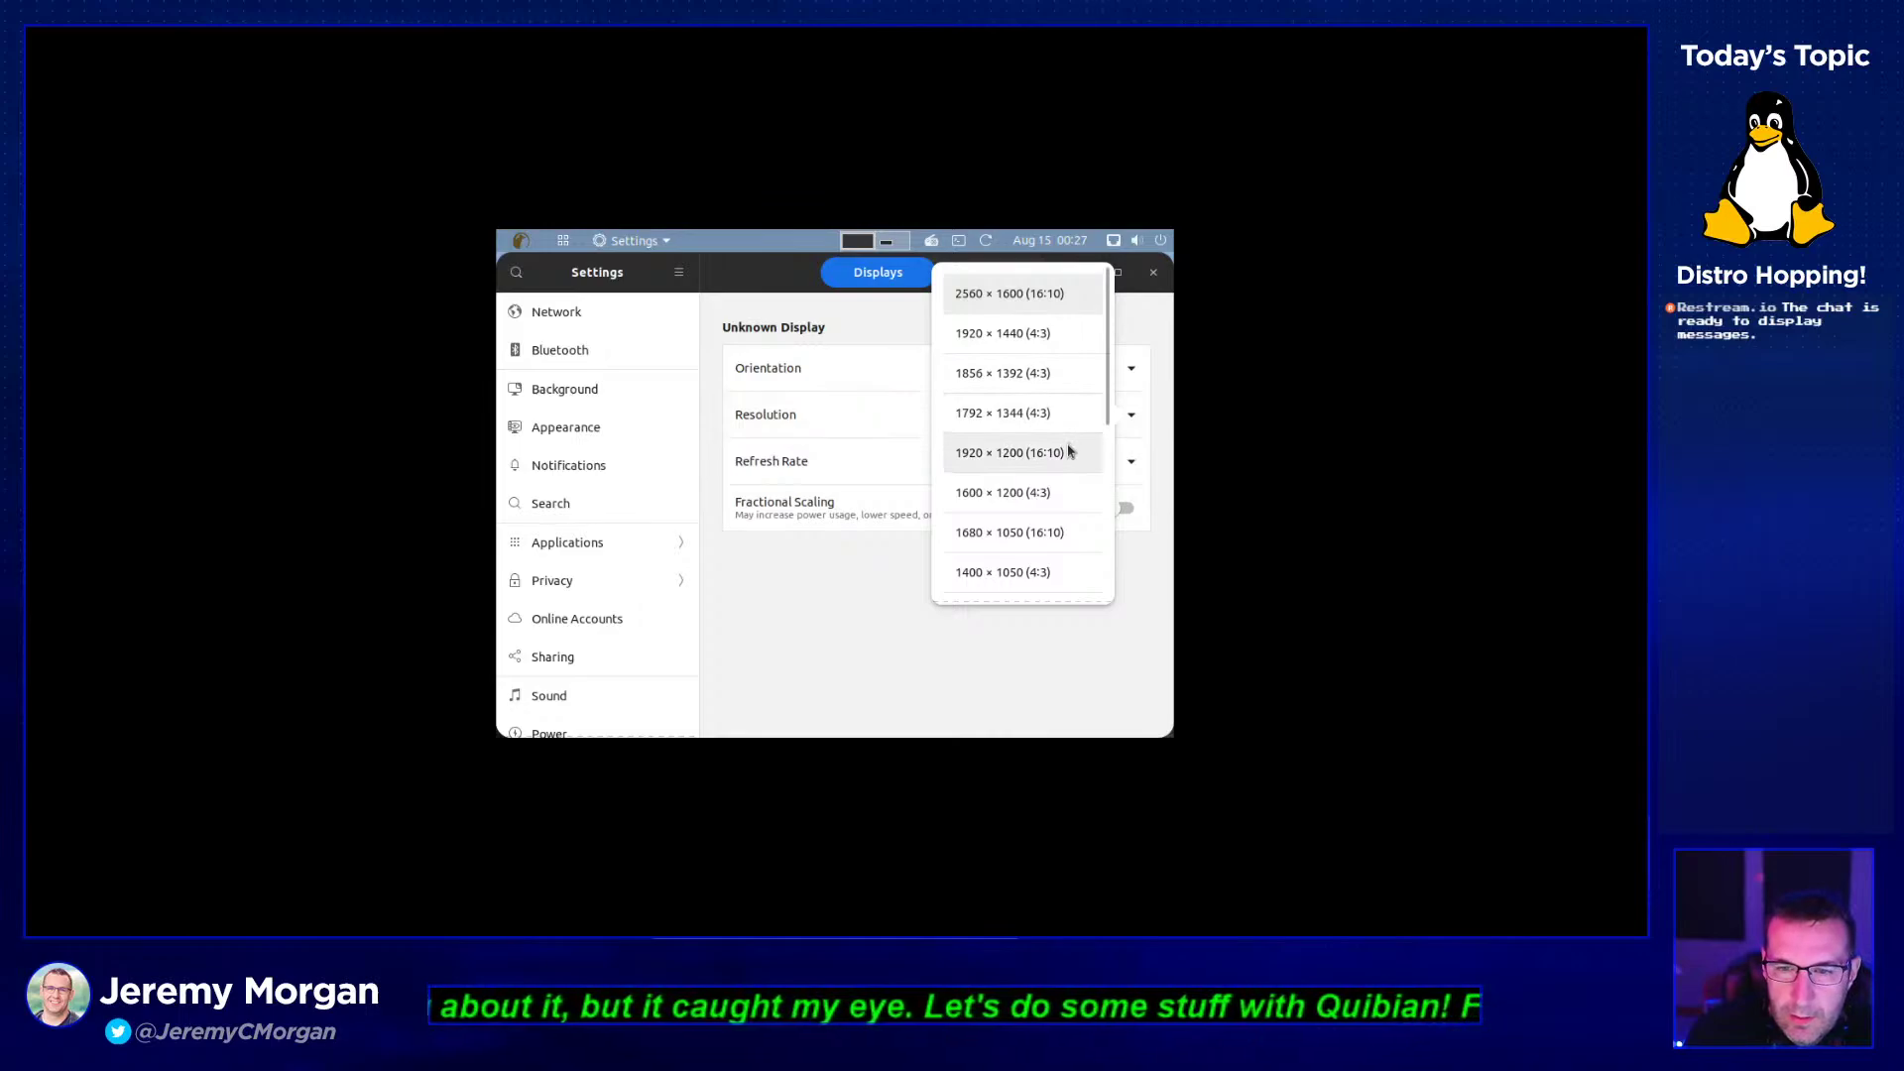
click(1036, 453)
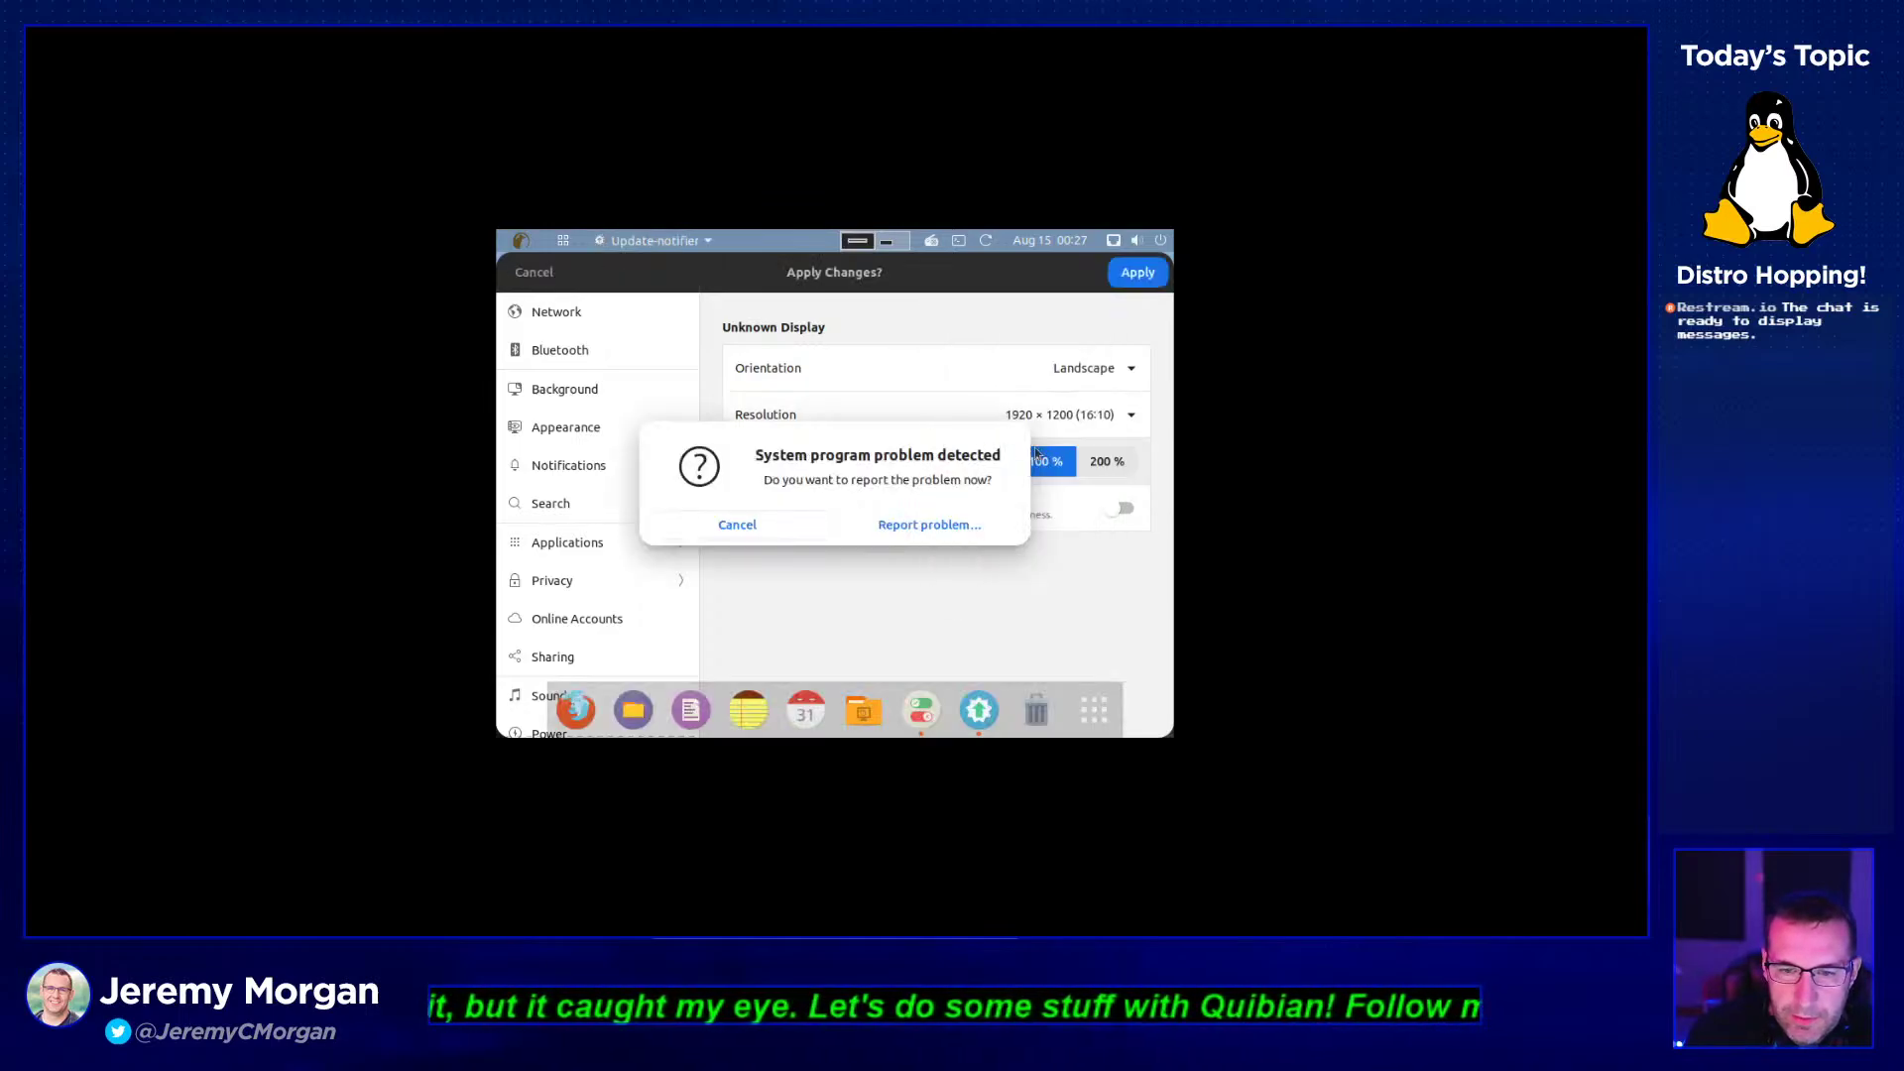
click(794, 527)
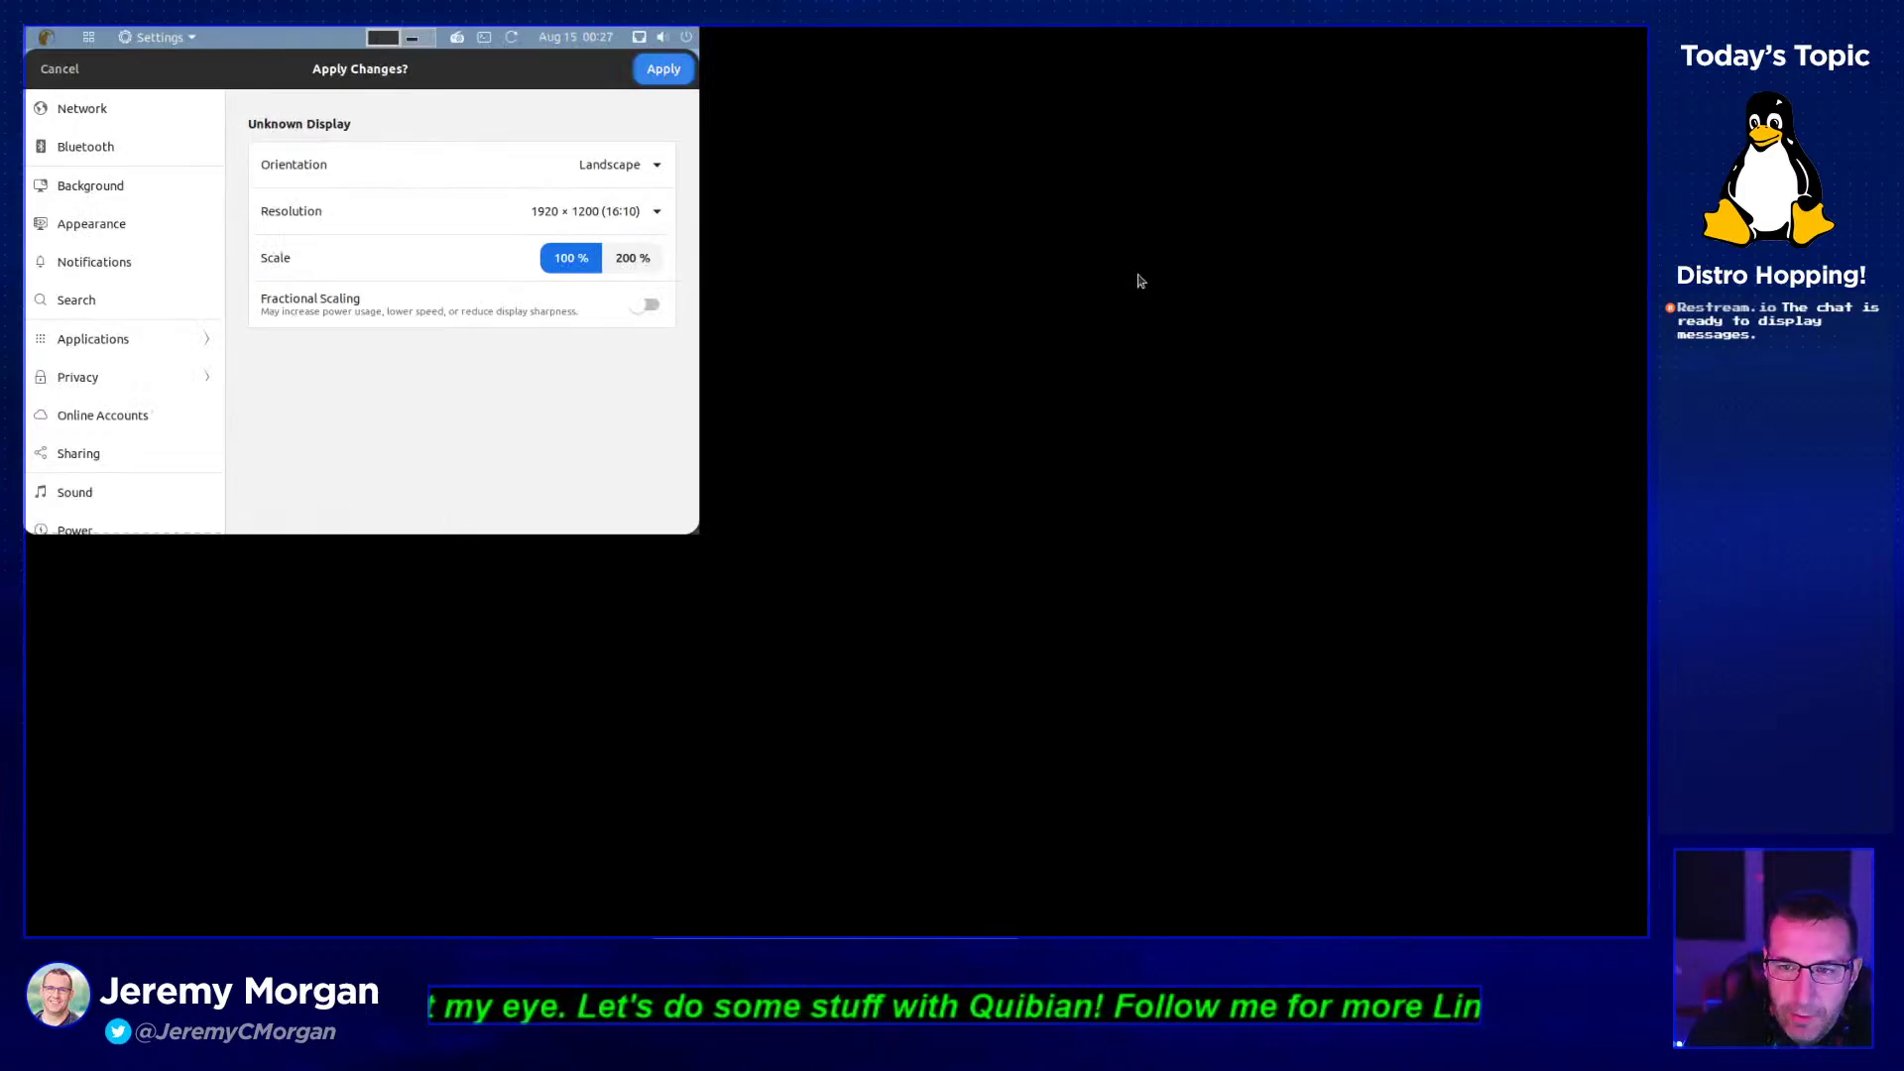
click(664, 69)
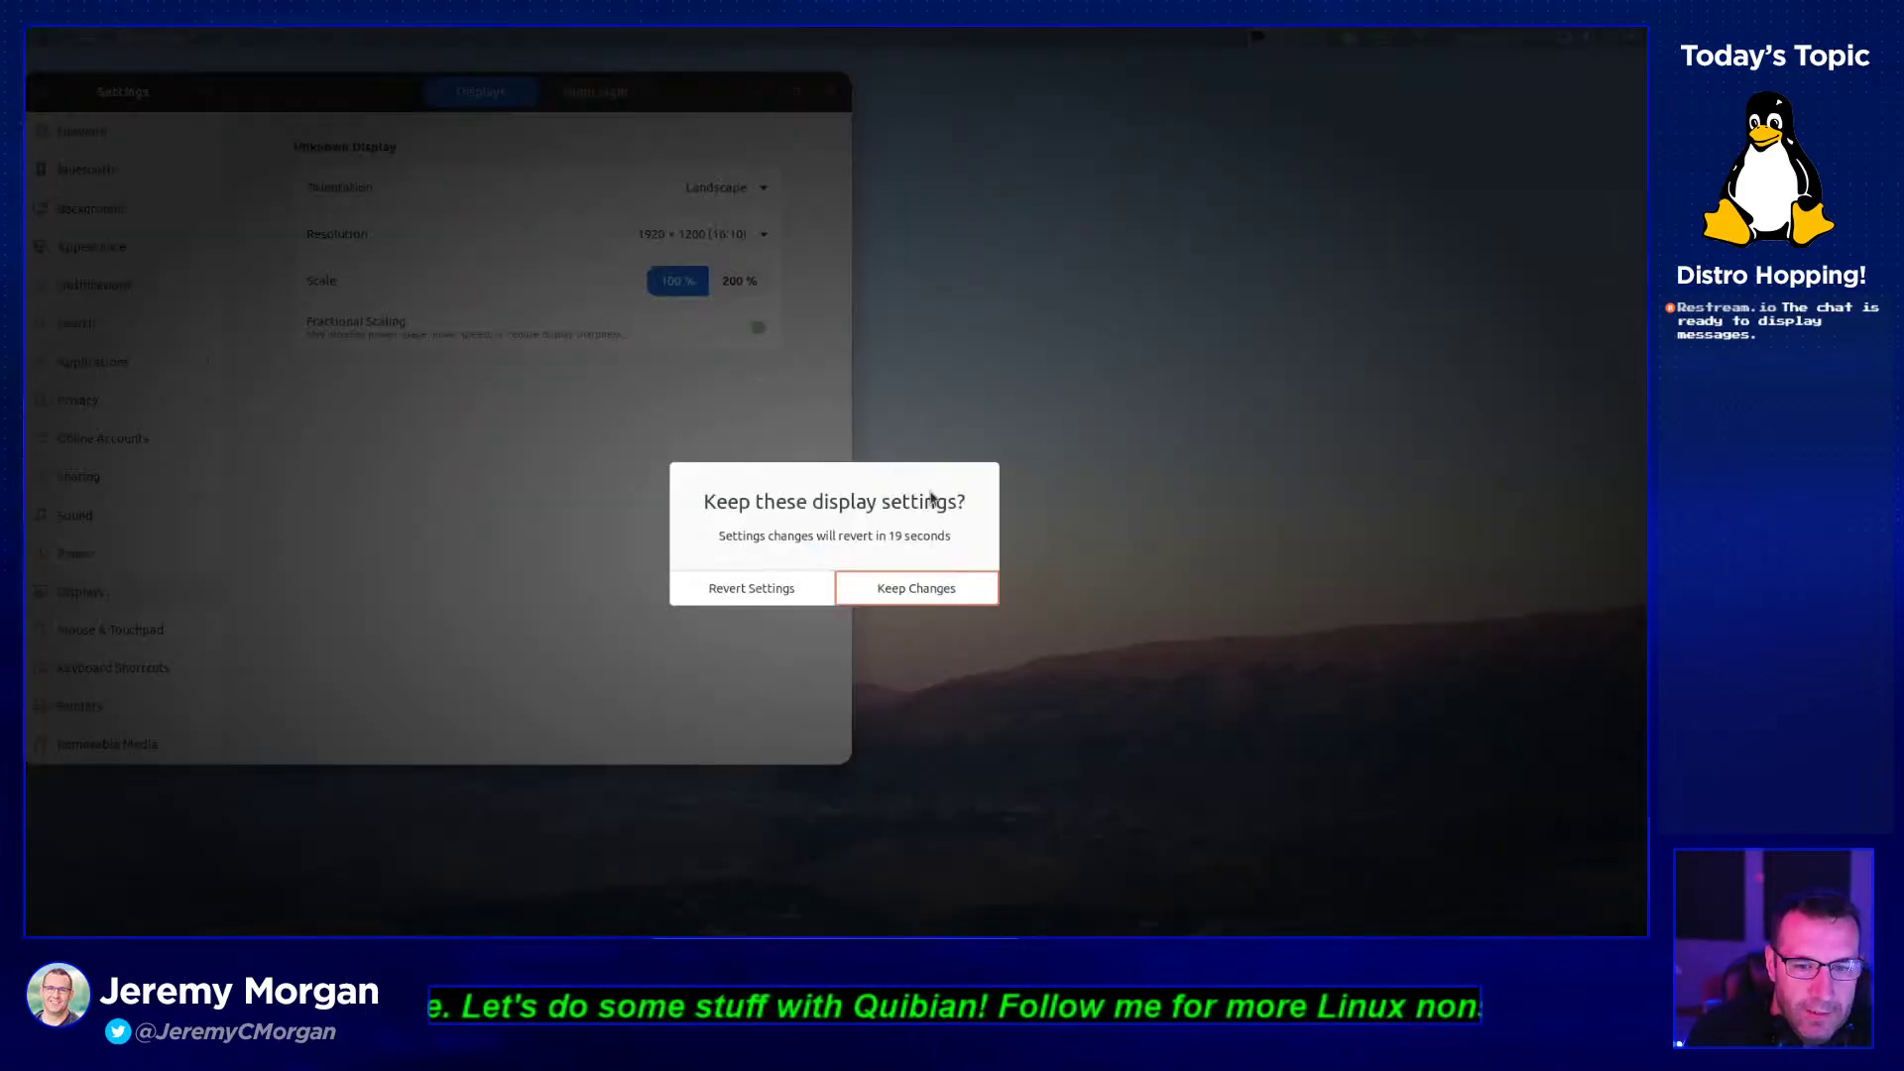
click(927, 592)
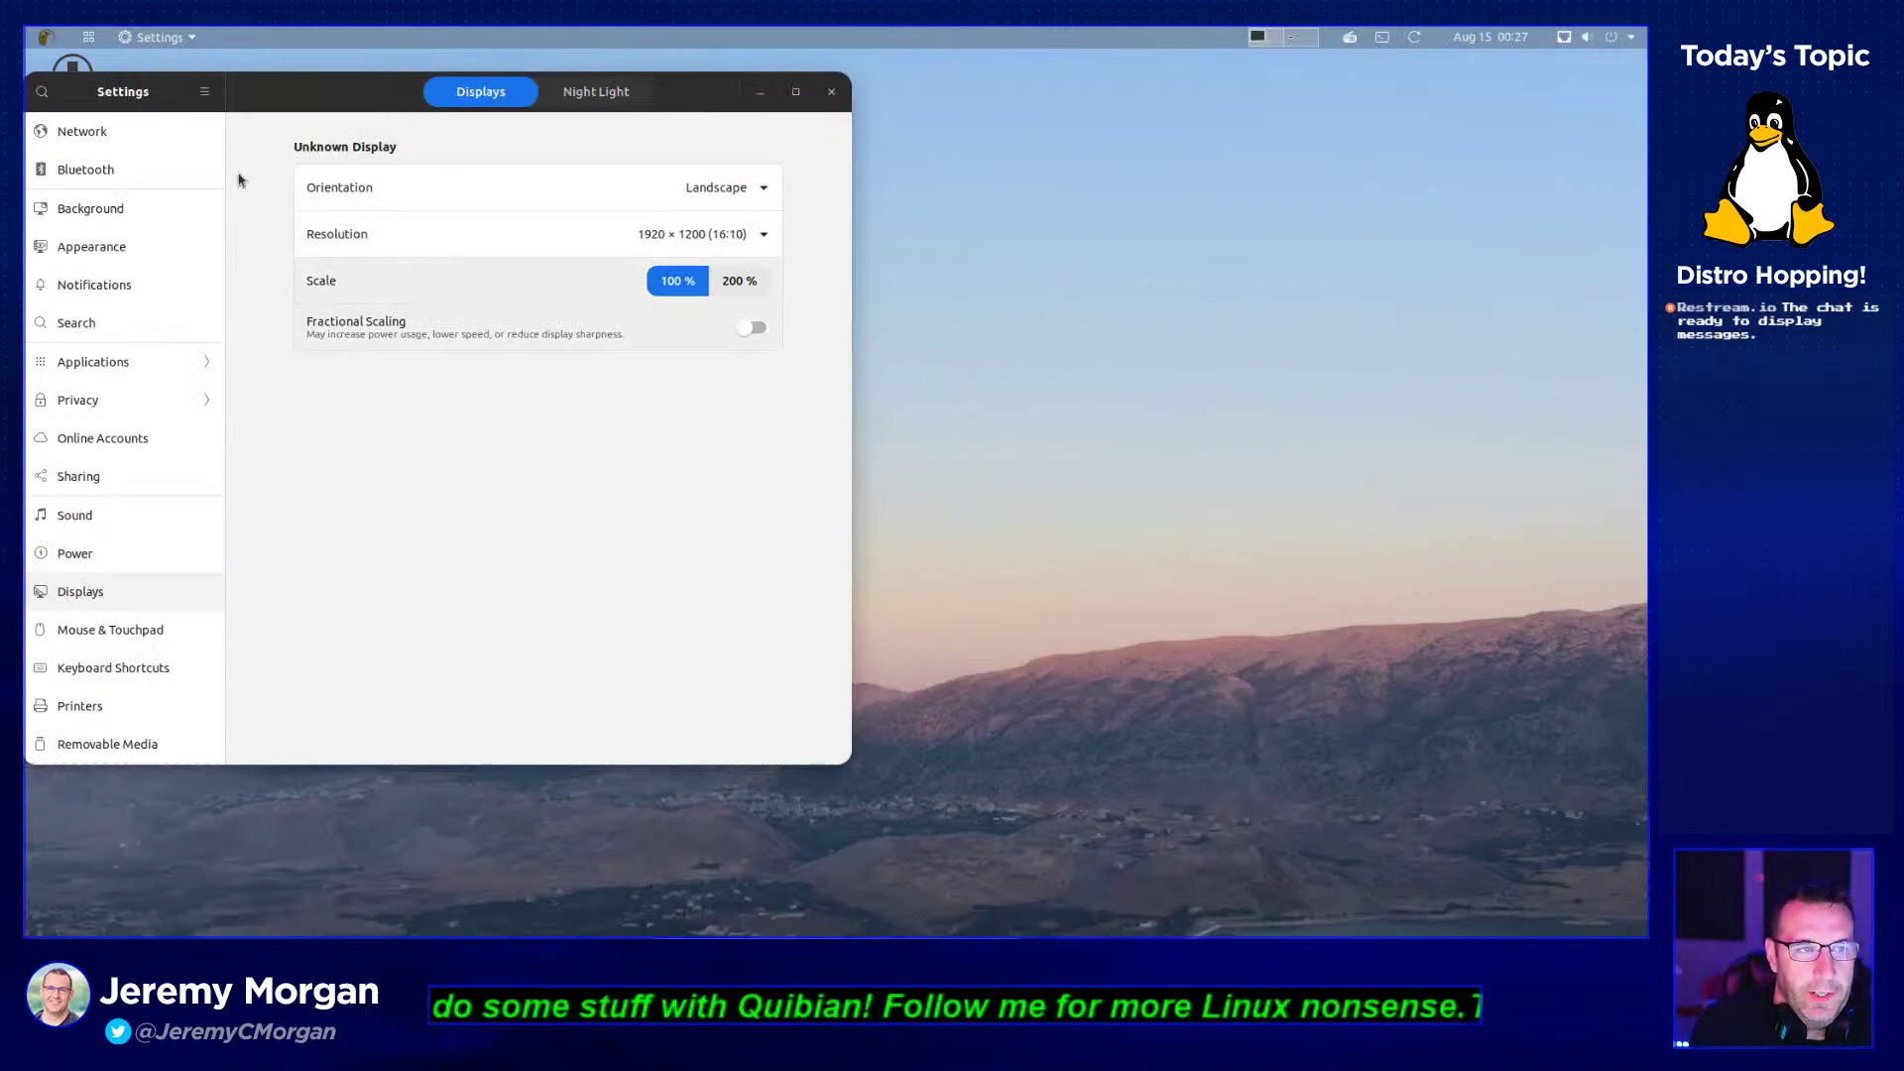
- Close the Settings window and bring up the app grid's category folders, entering Accessories
drag(210, 93, 748, 139)
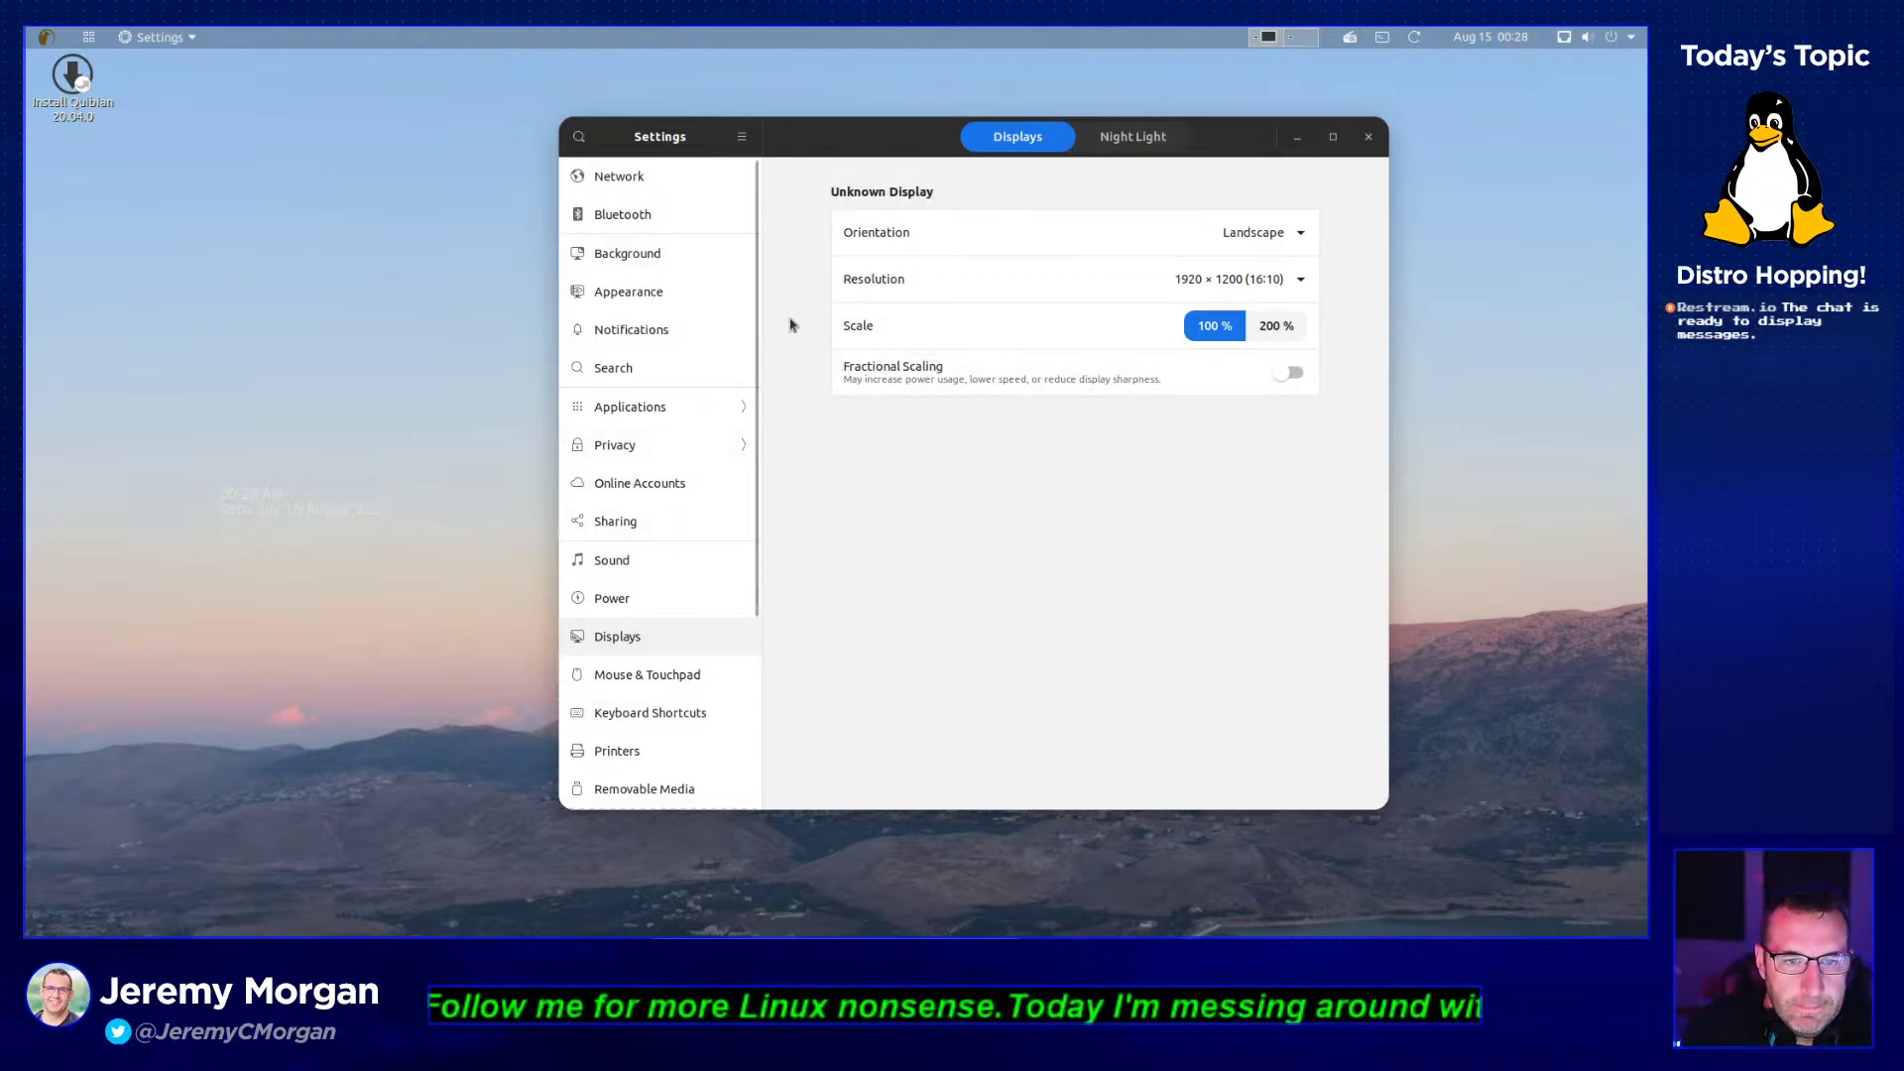
click(1367, 136)
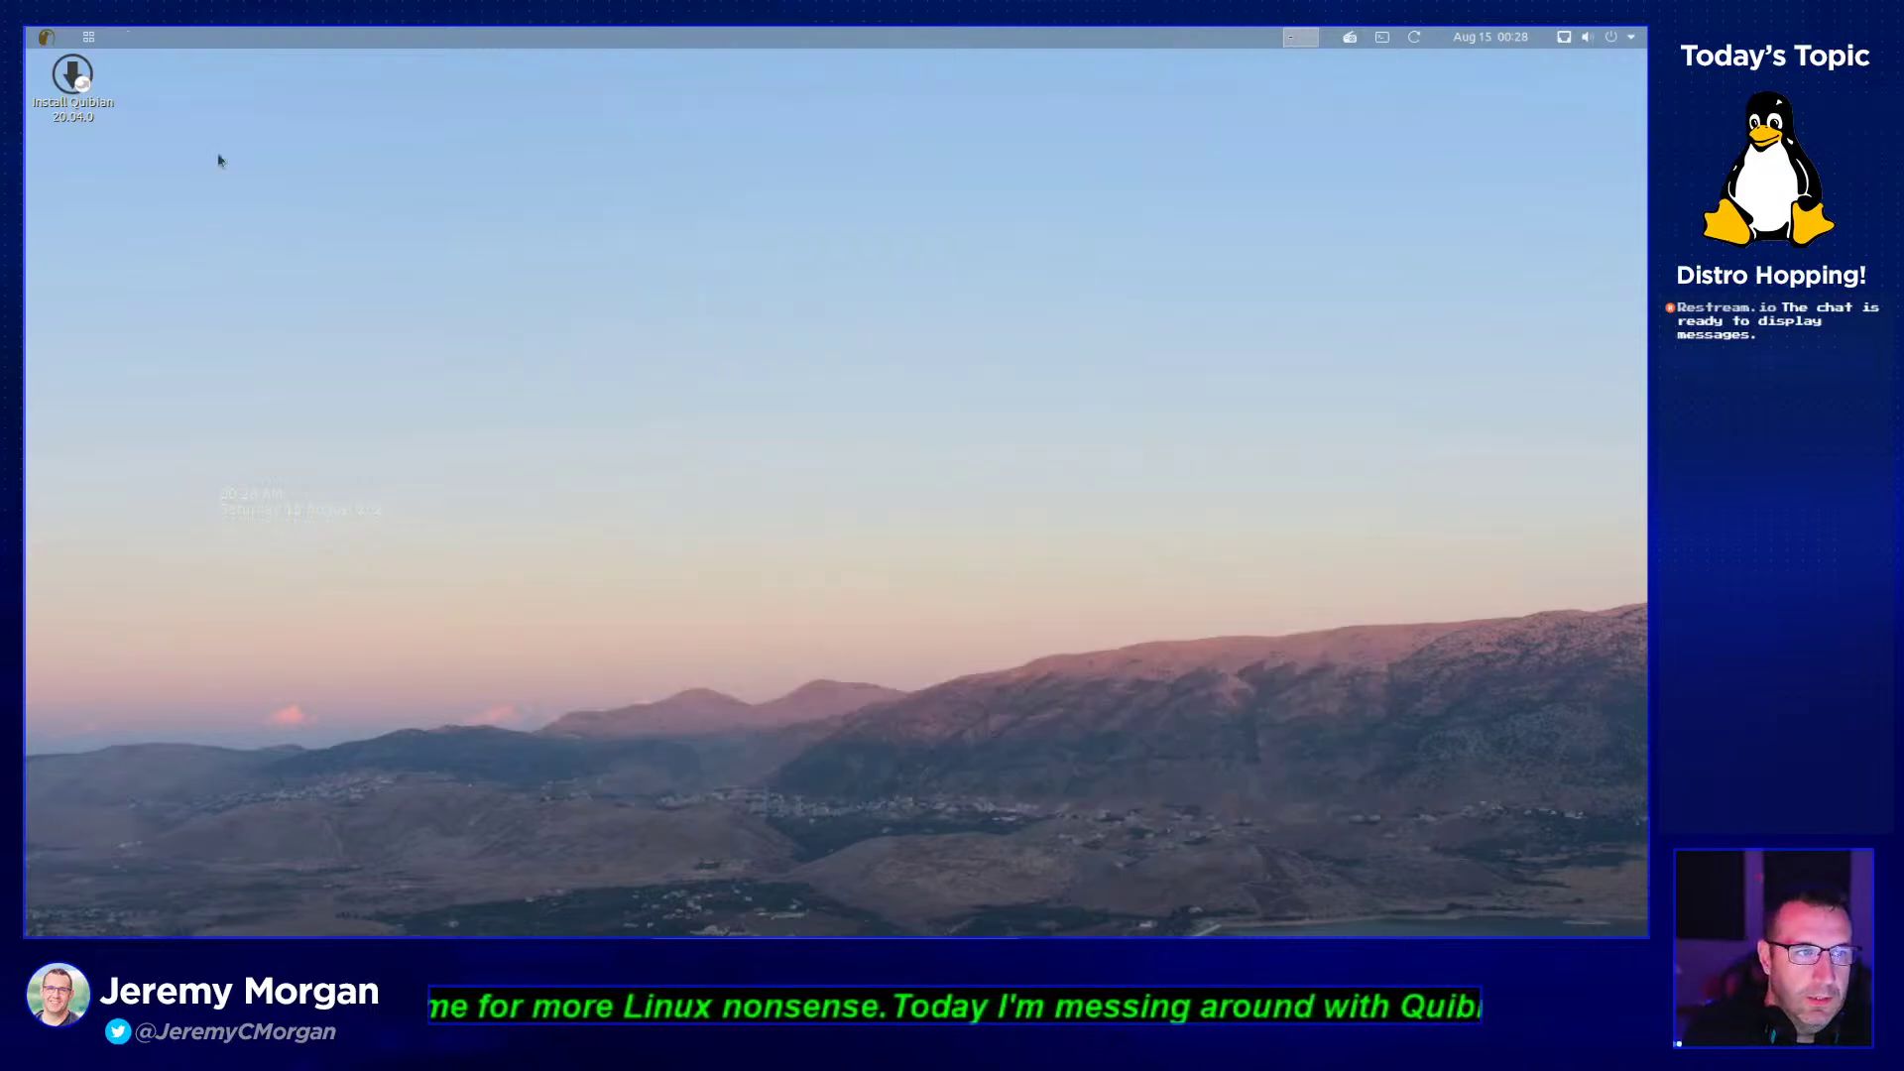
click(51, 35)
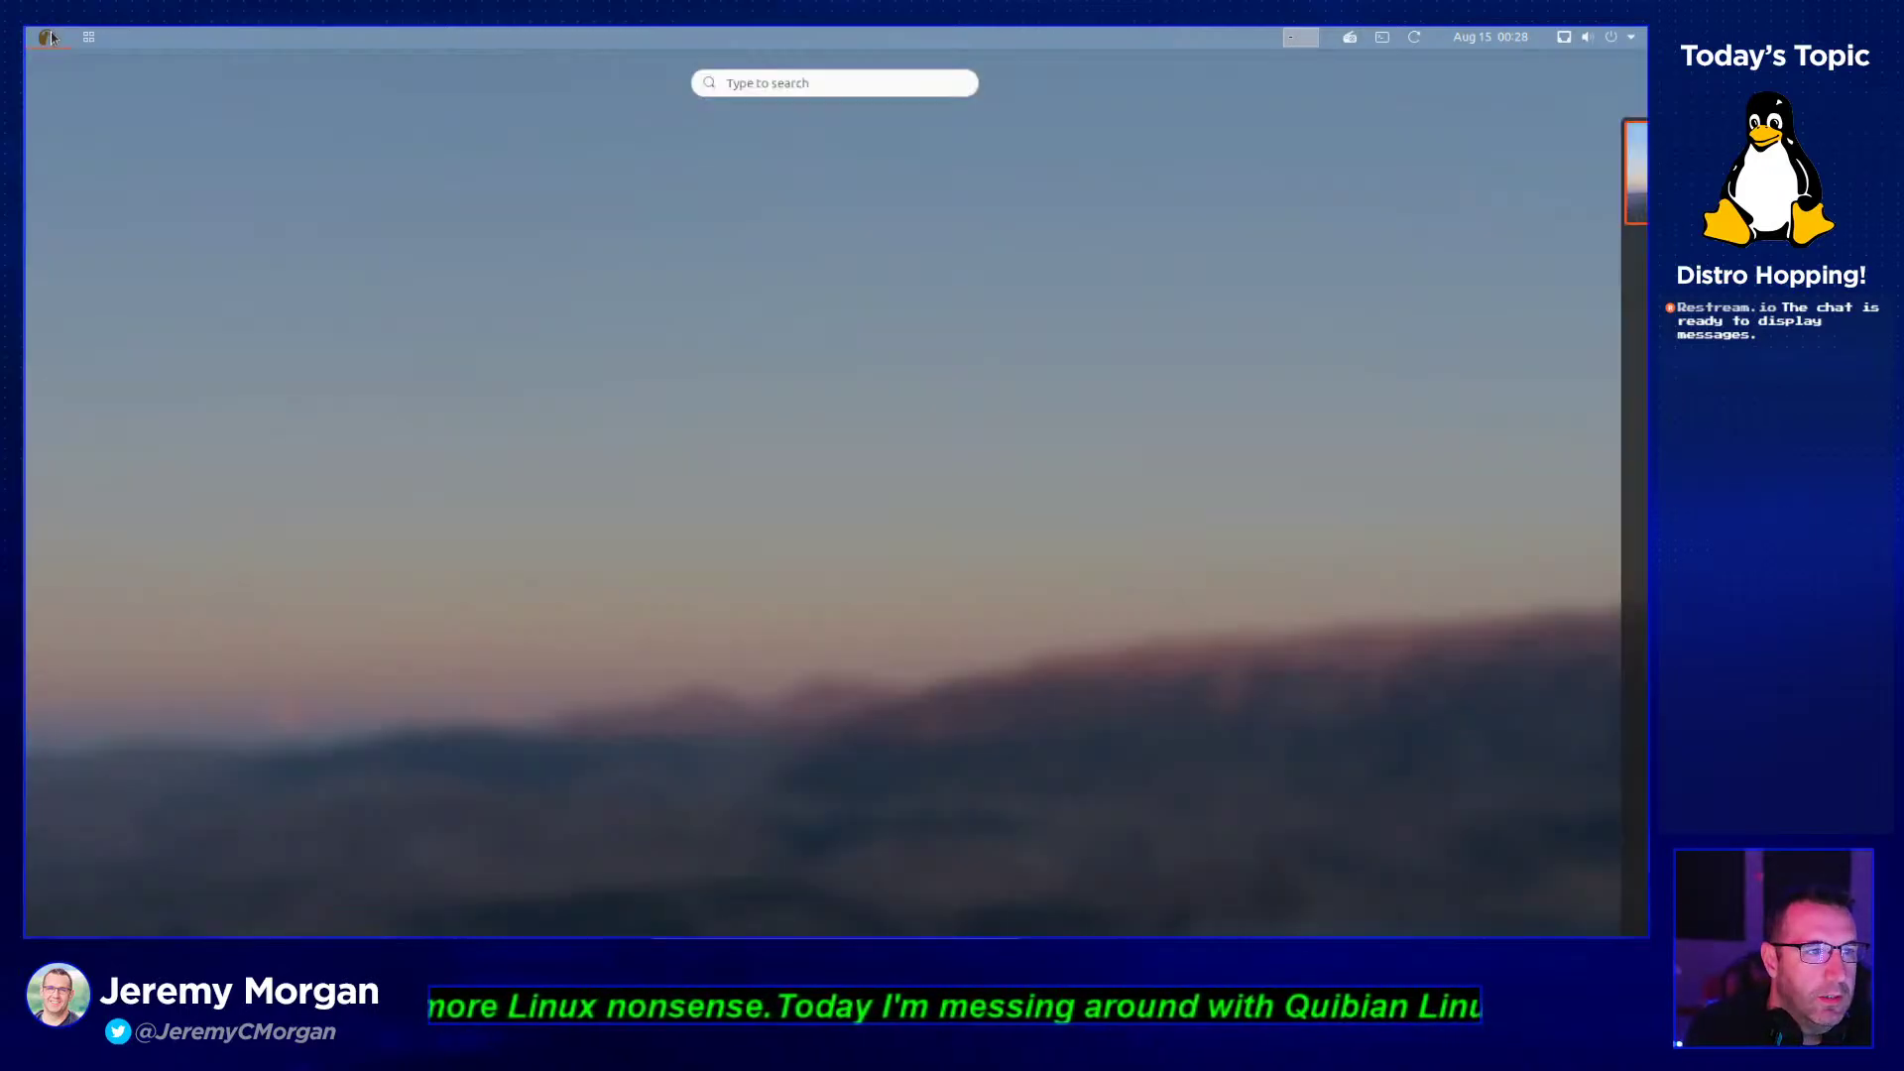
click(52, 36)
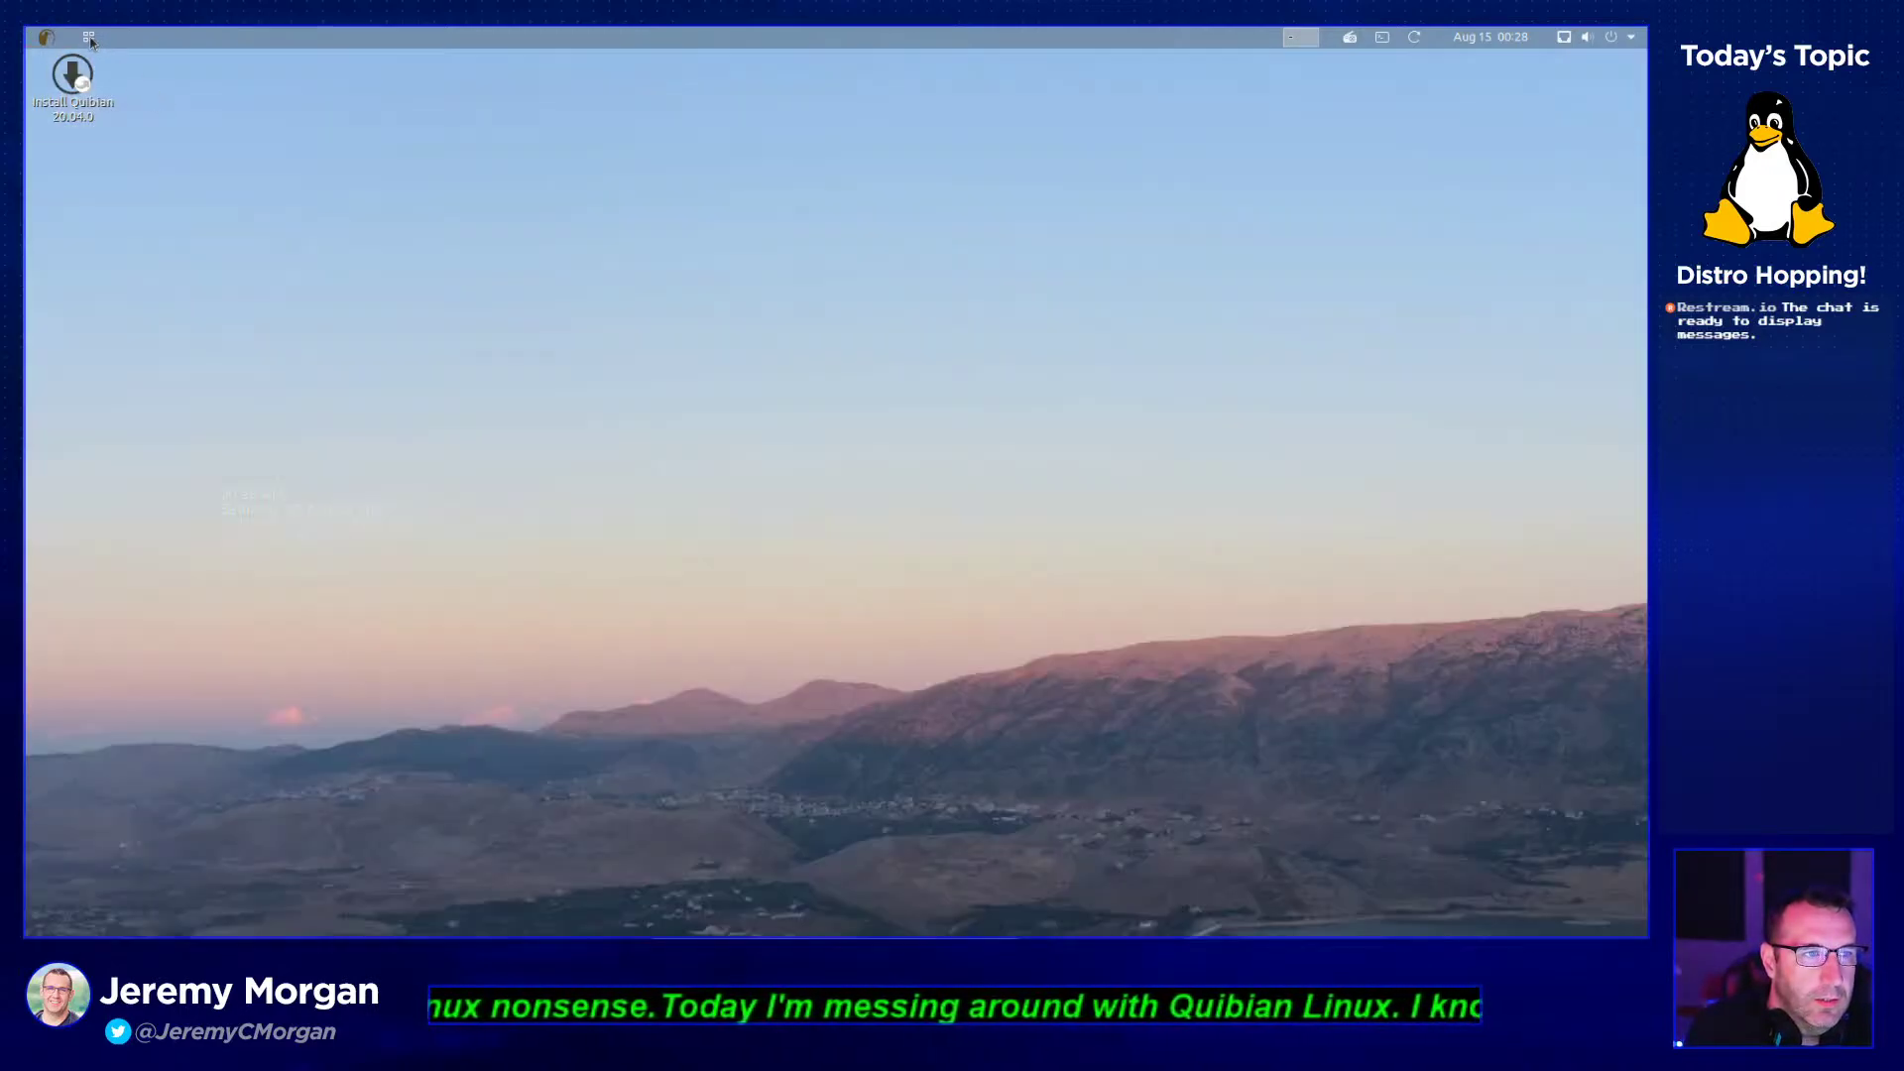
click(90, 38)
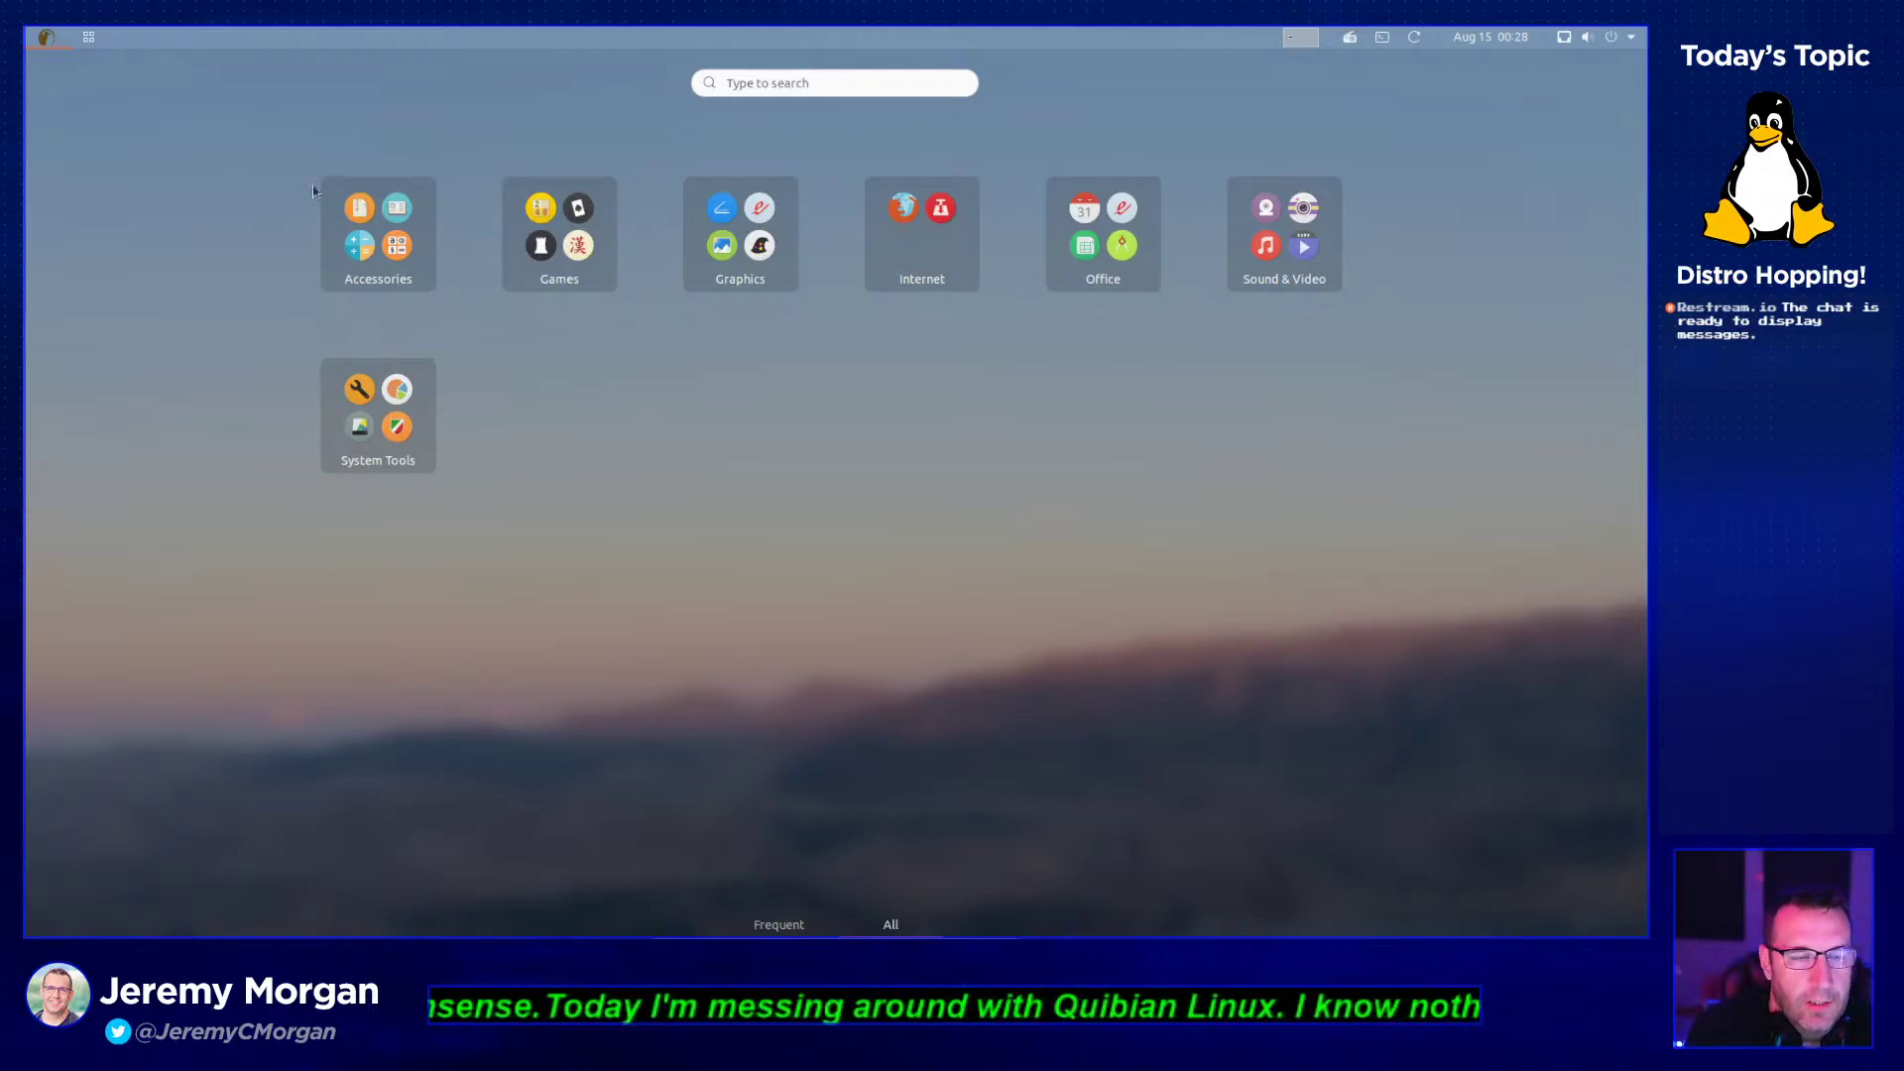
click(88, 39)
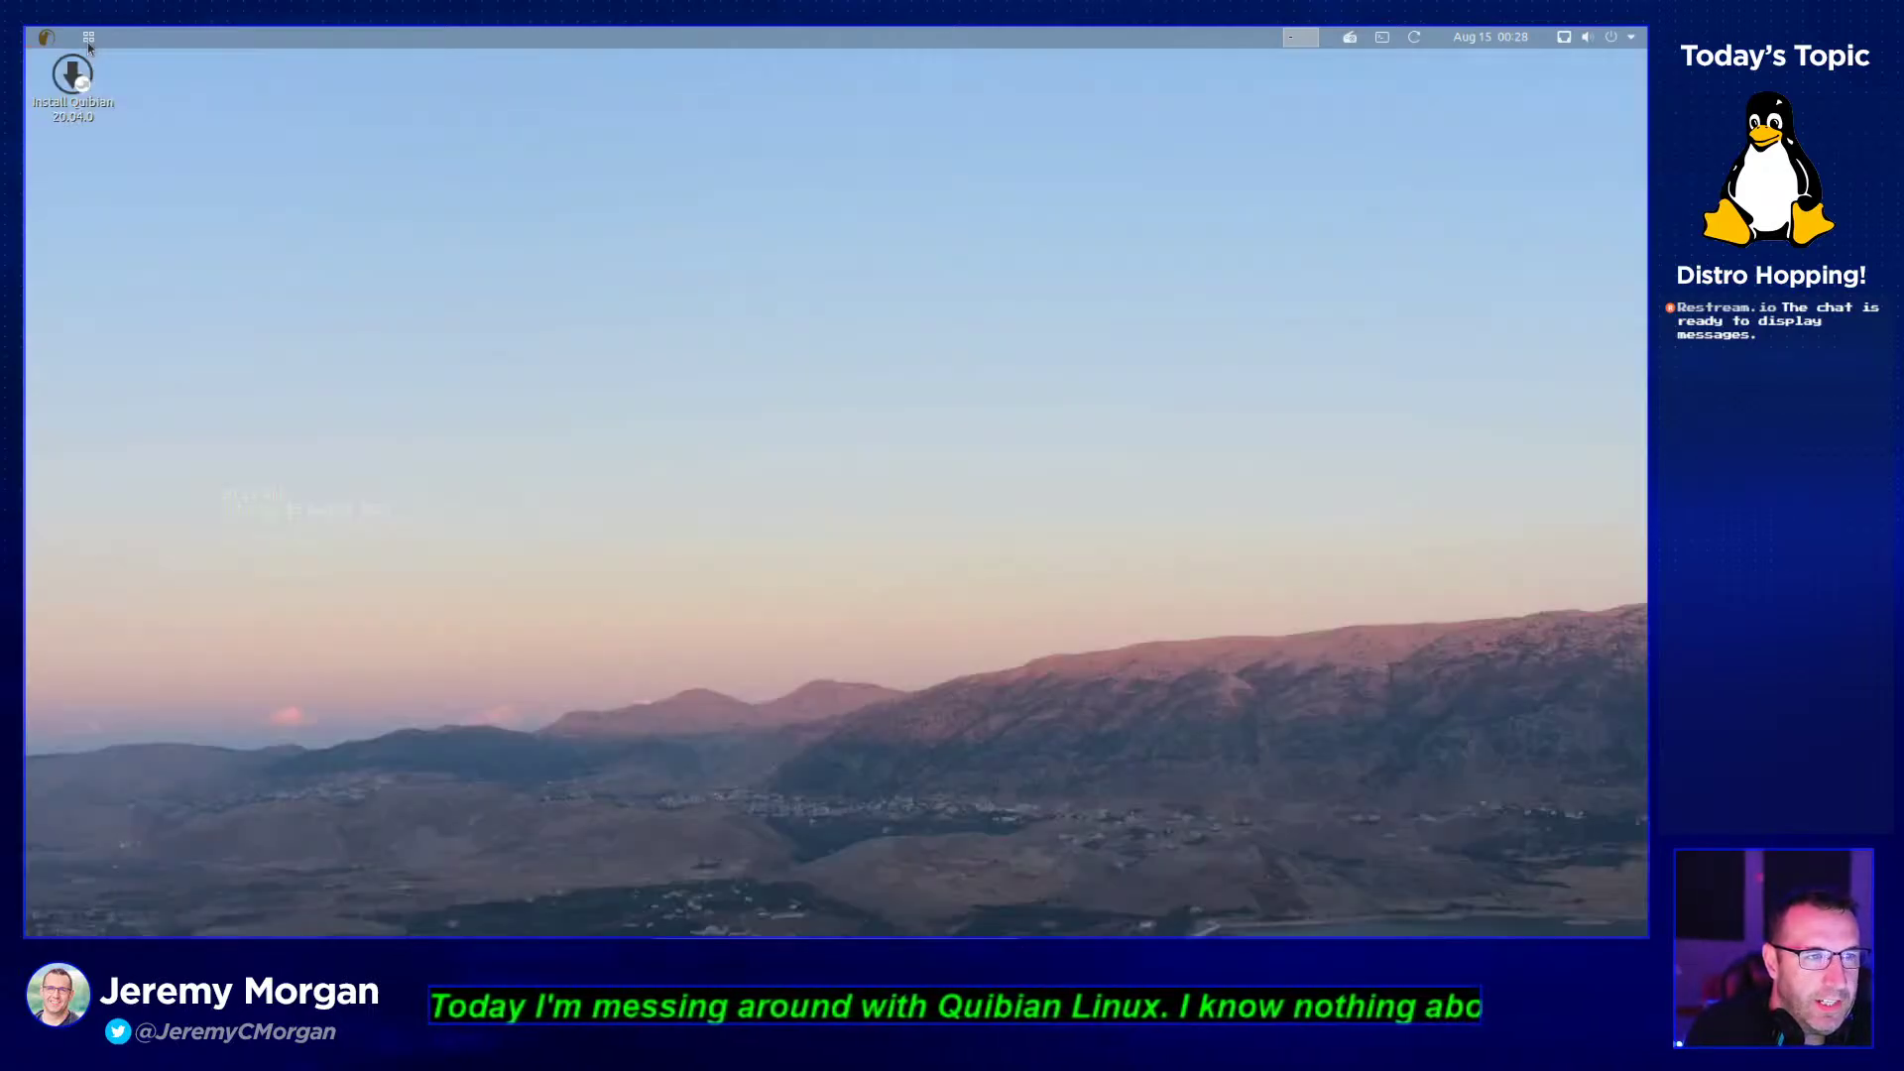
click(88, 39)
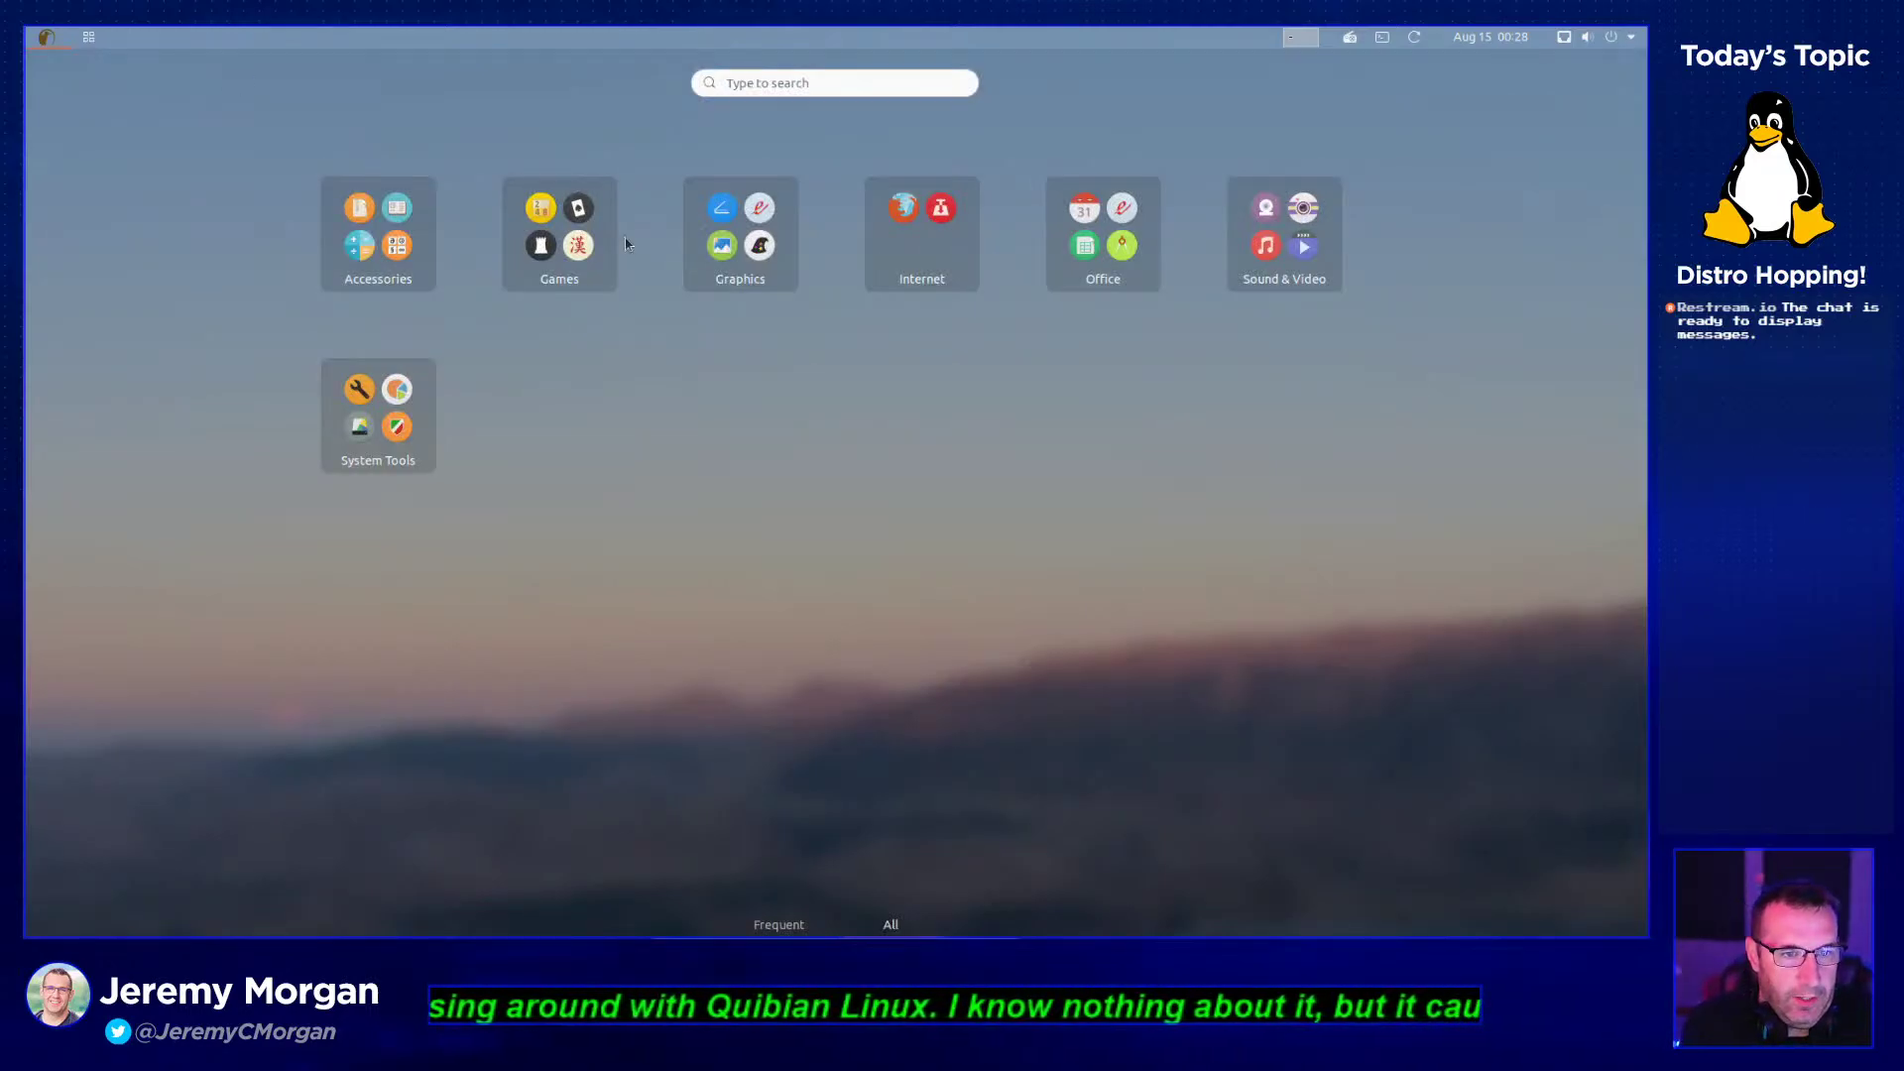
click(412, 252)
- Launch the Fonts app from the Accessories folder
click(1075, 541)
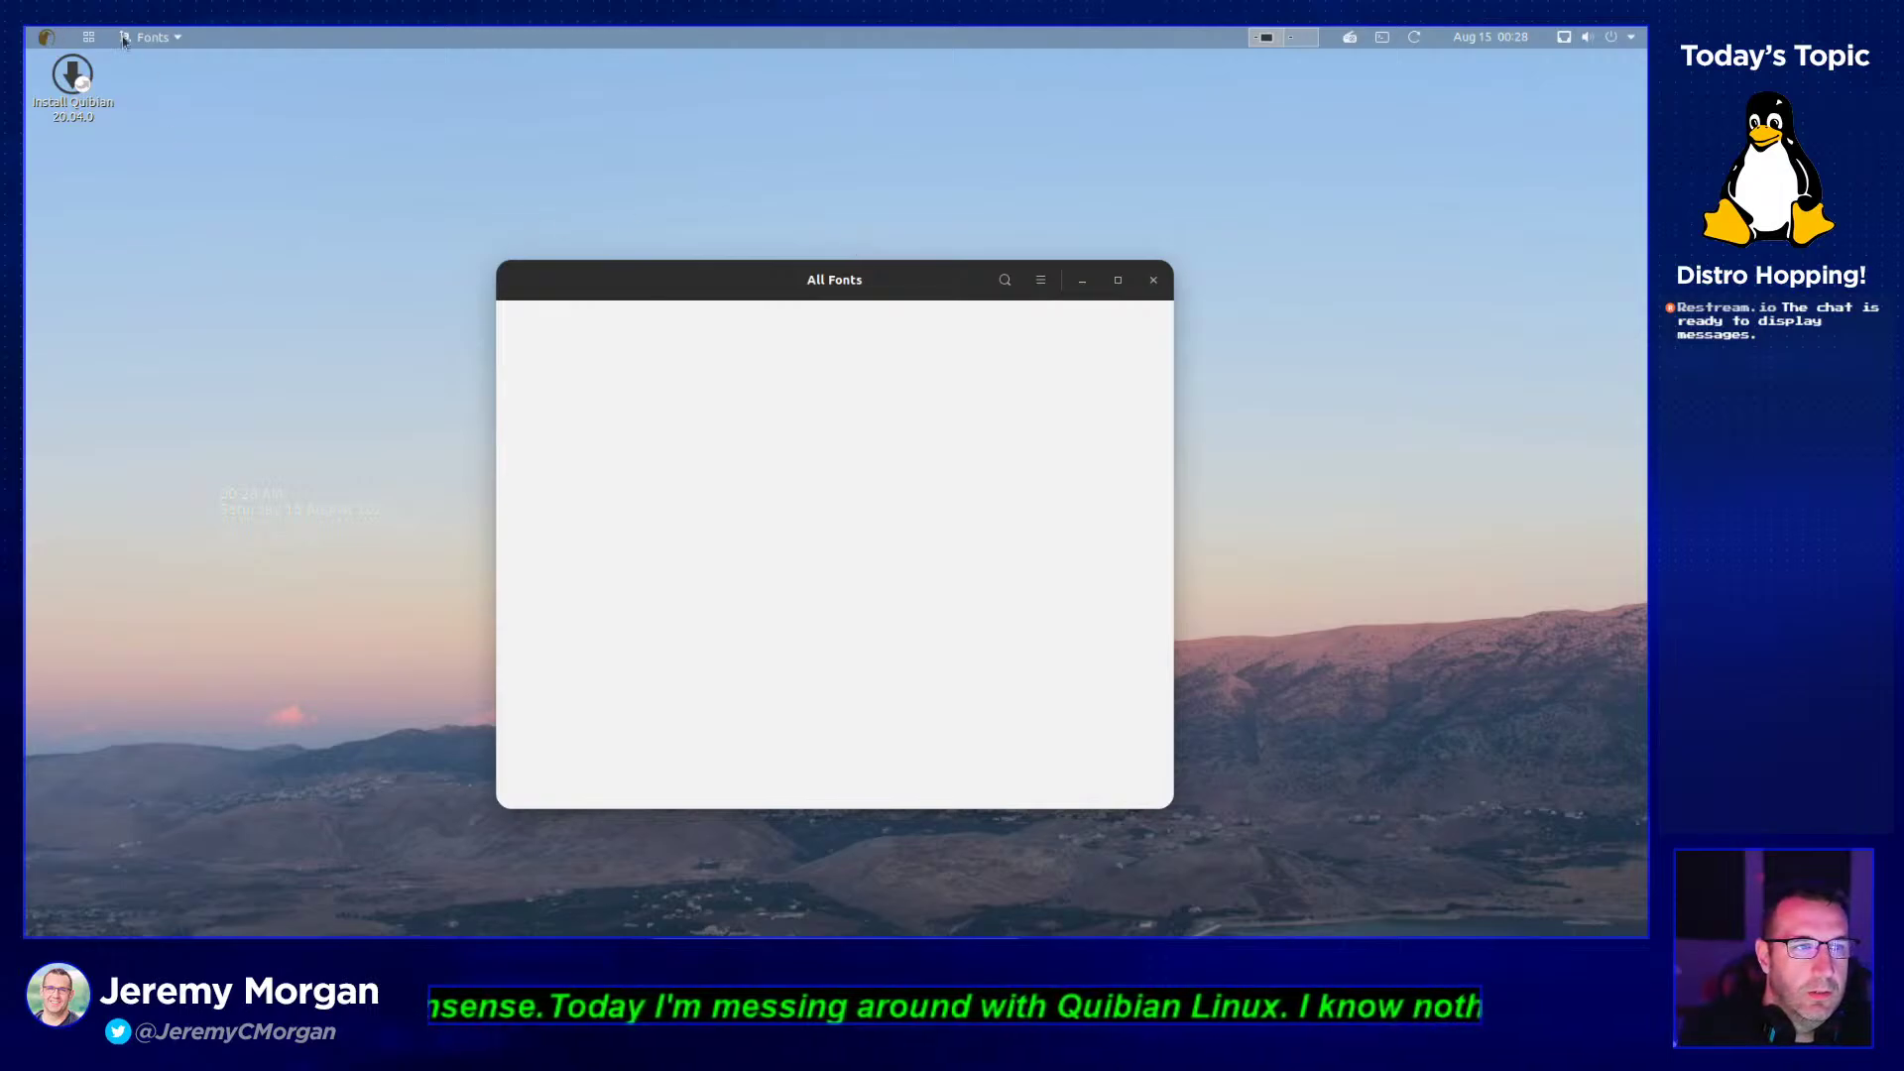
- Reset the VM through Machine > Reset, accept English and boot 'Quibian live'
click(780, 933)
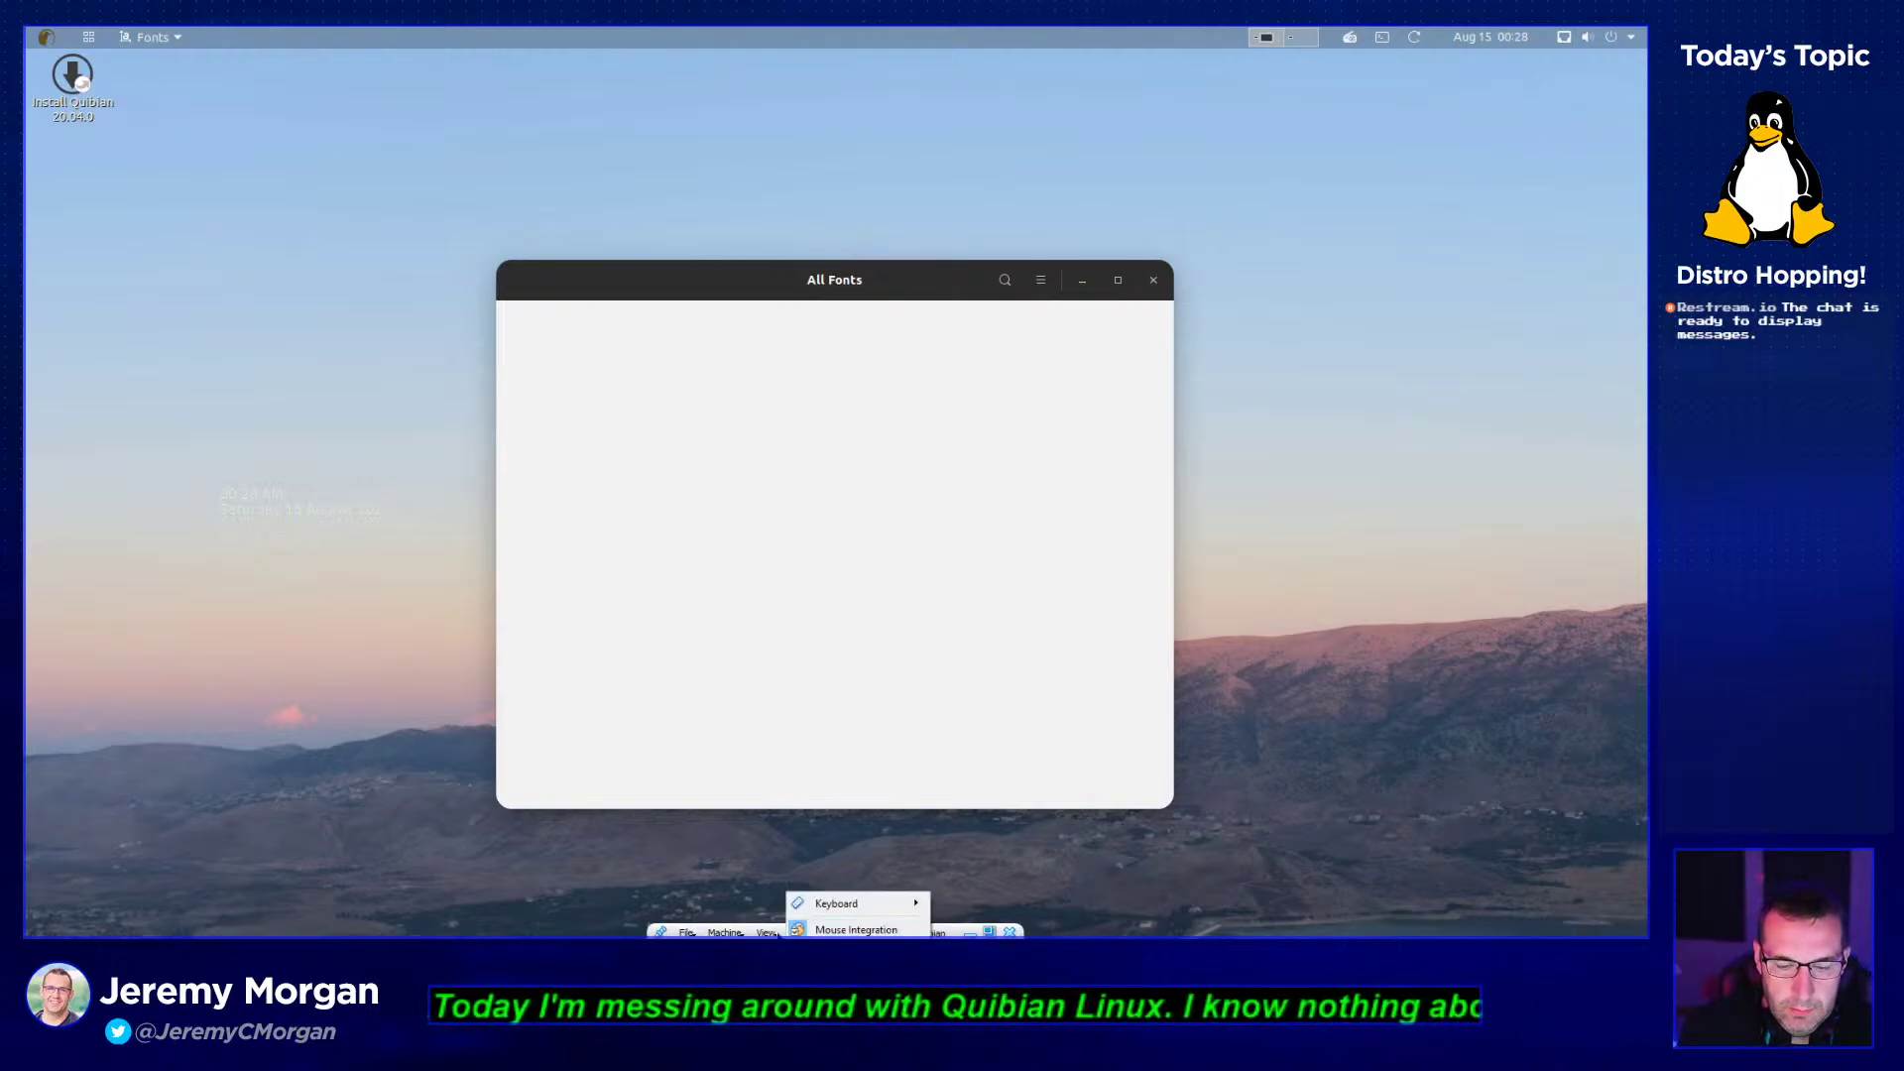
mouse_move(725, 932)
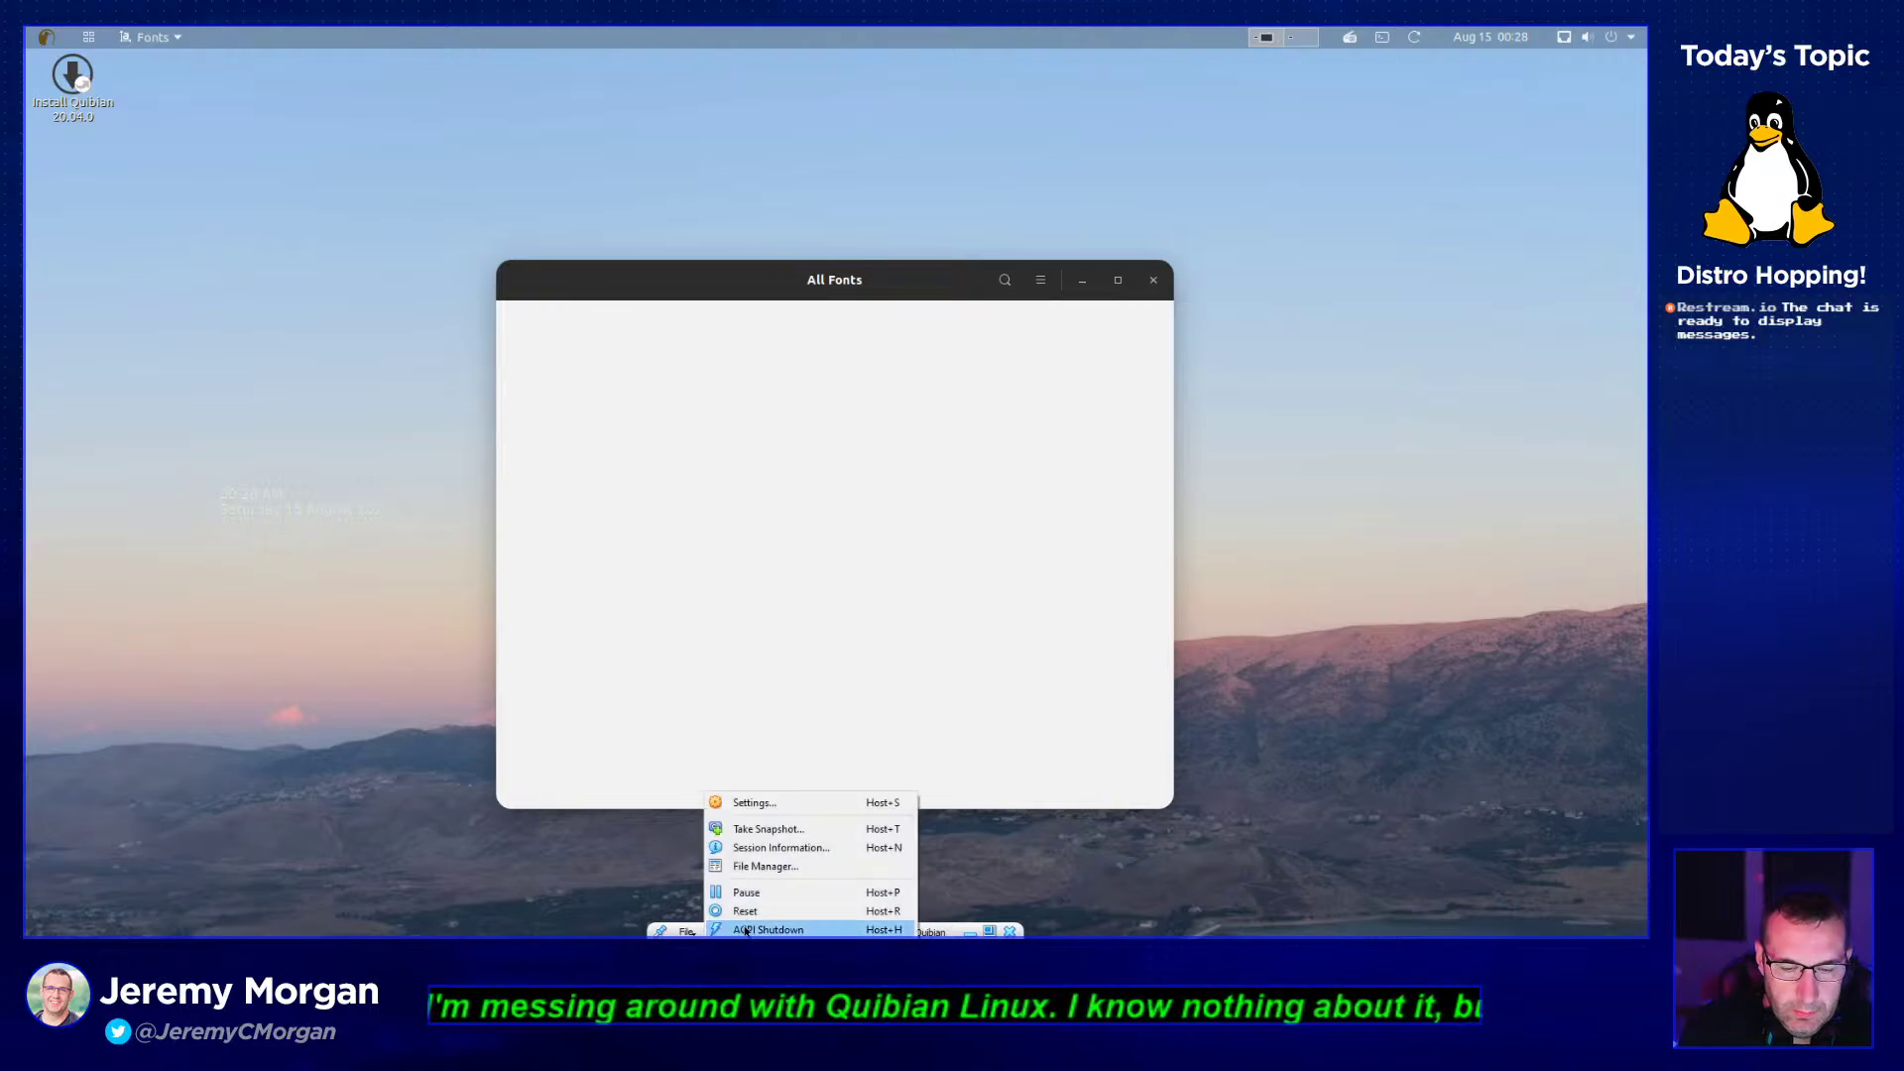
click(739, 895)
click(799, 548)
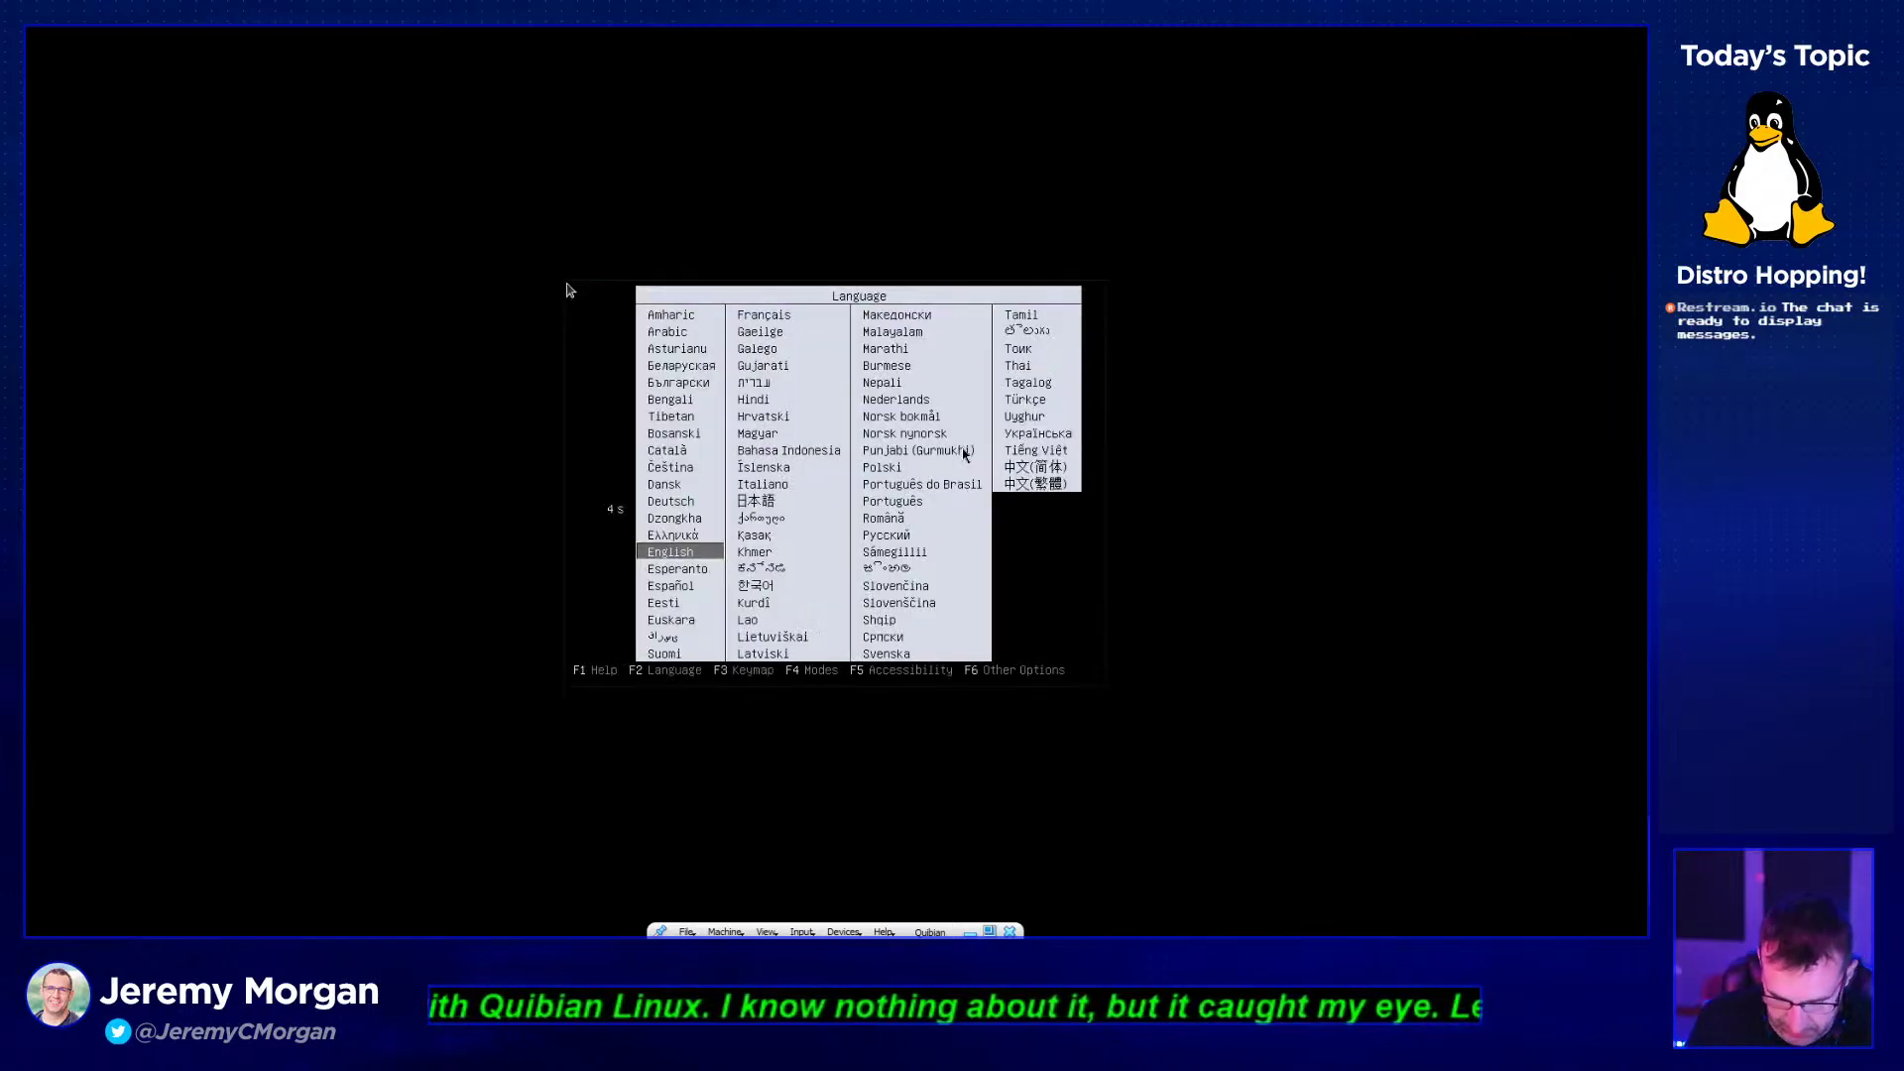
key(Return)
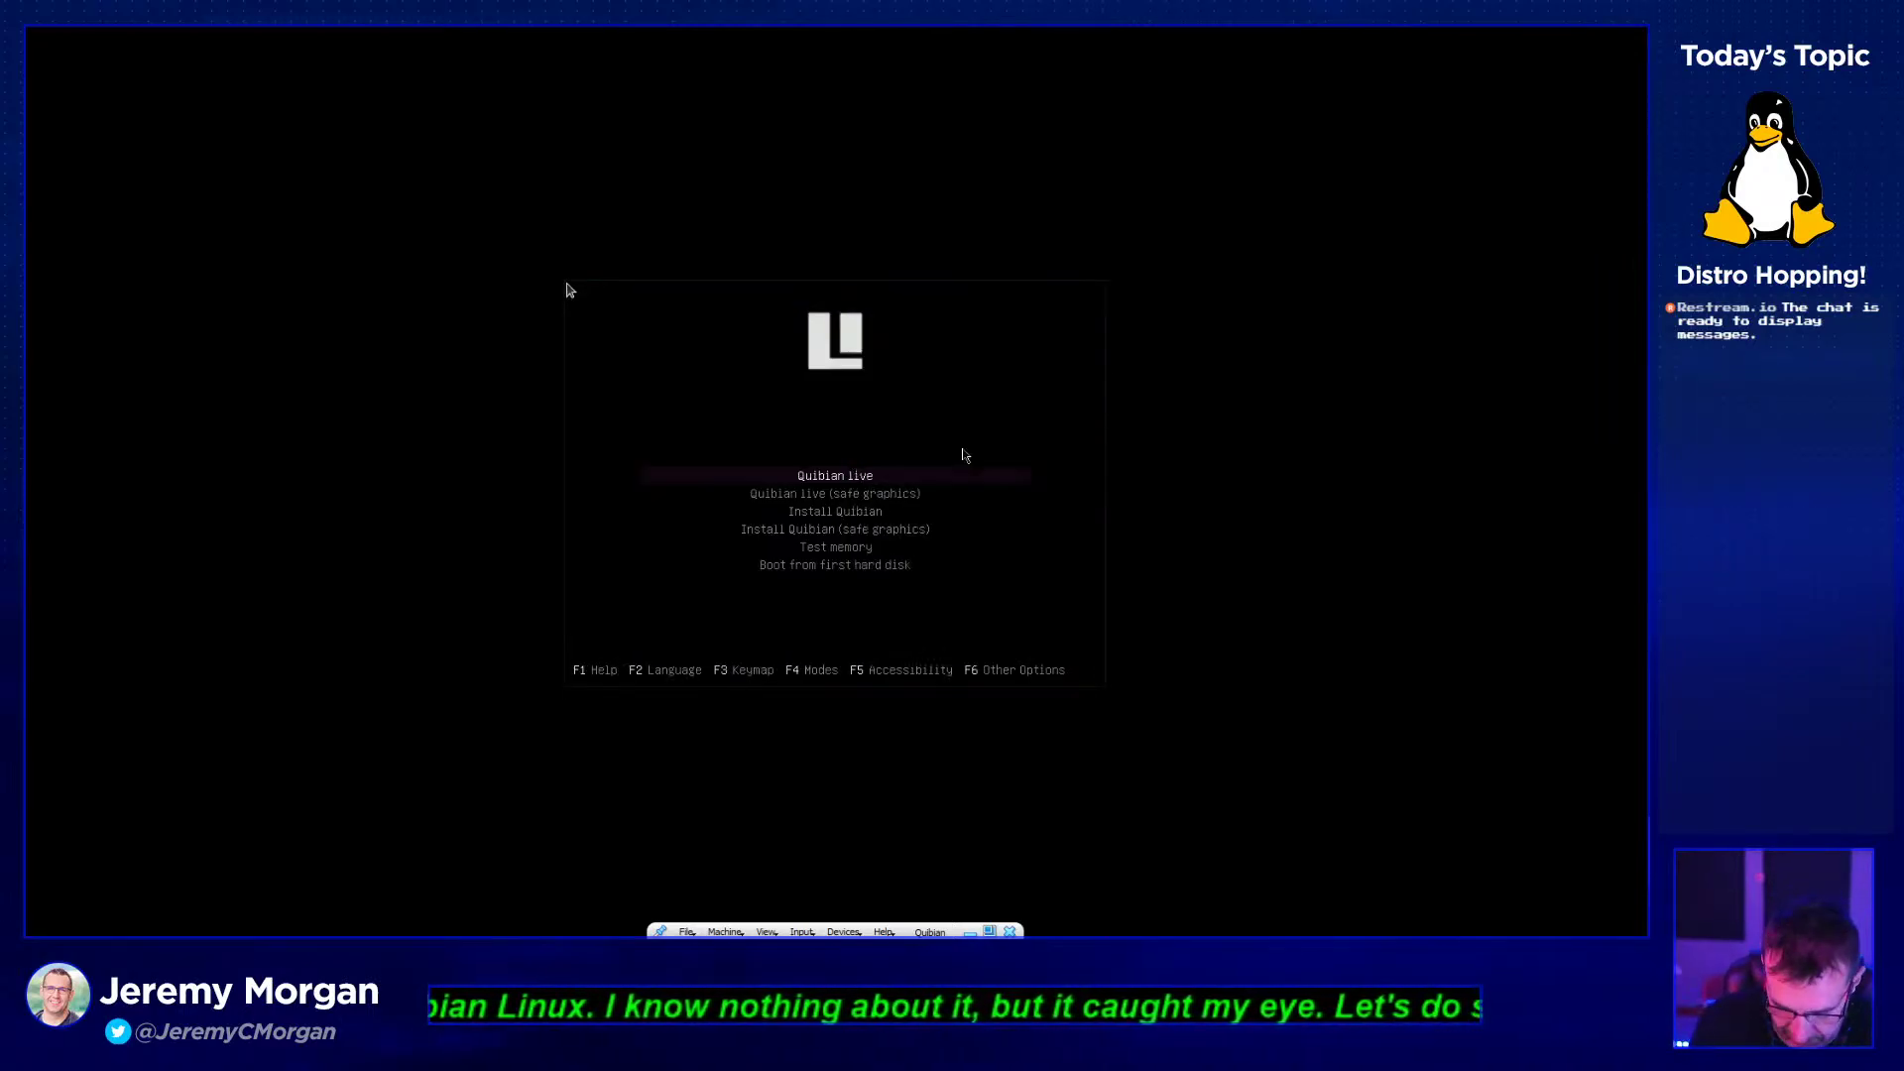
key(Return)
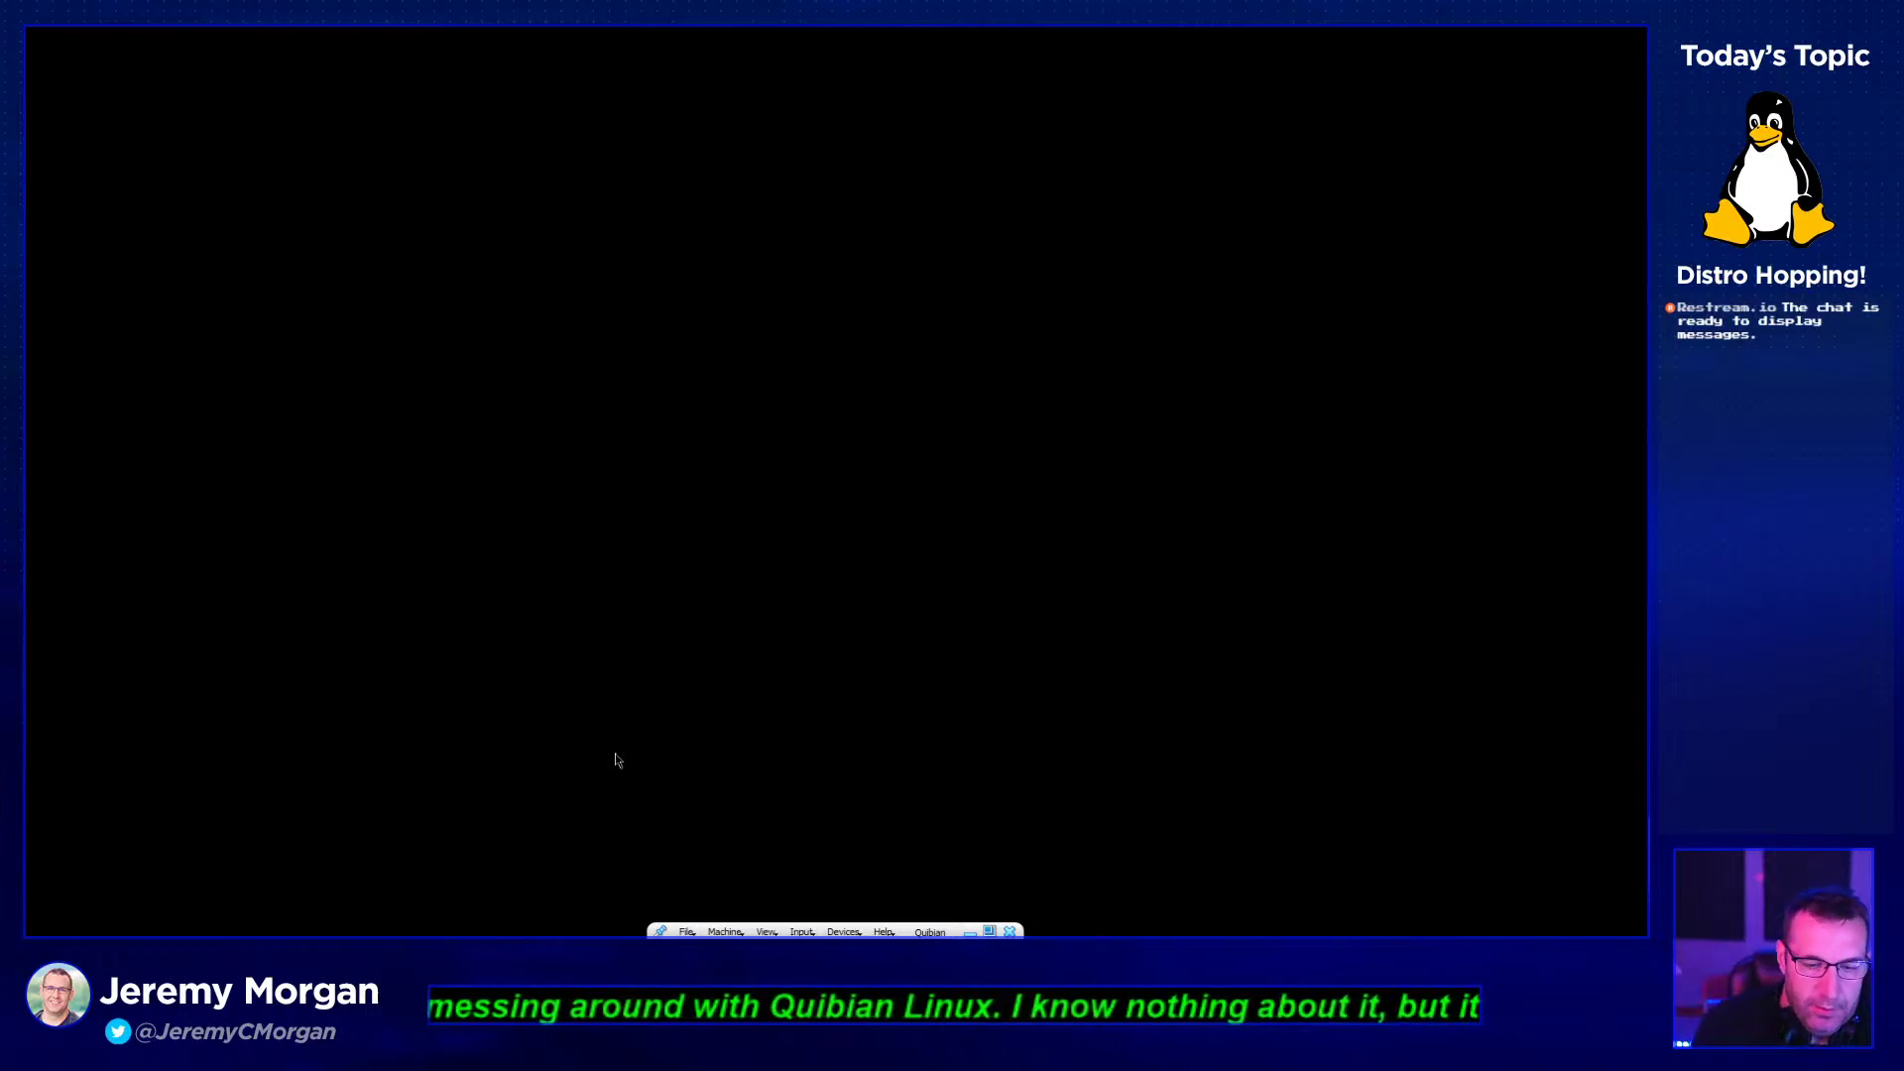
- Inspect the System page's Motherboard and Processor tabs in VM settings, then cancel unchanged
click(713, 930)
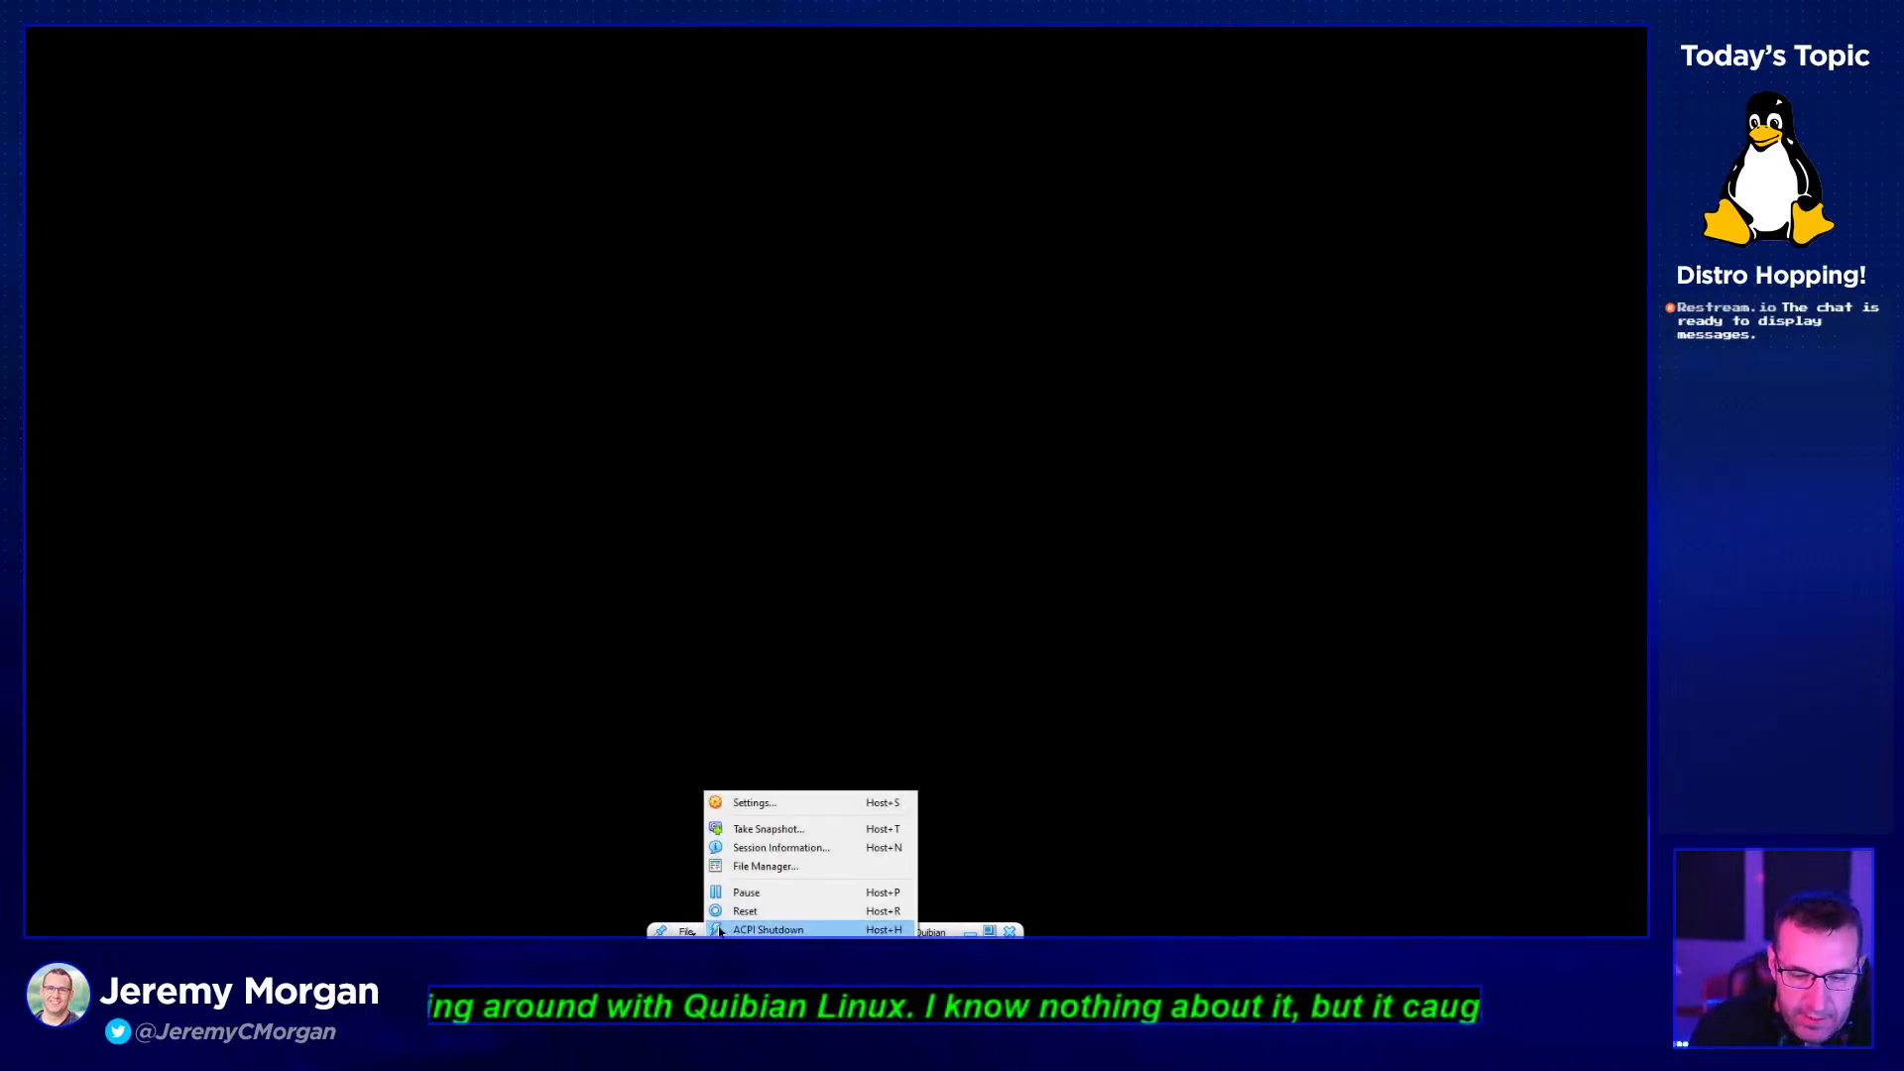
click(777, 807)
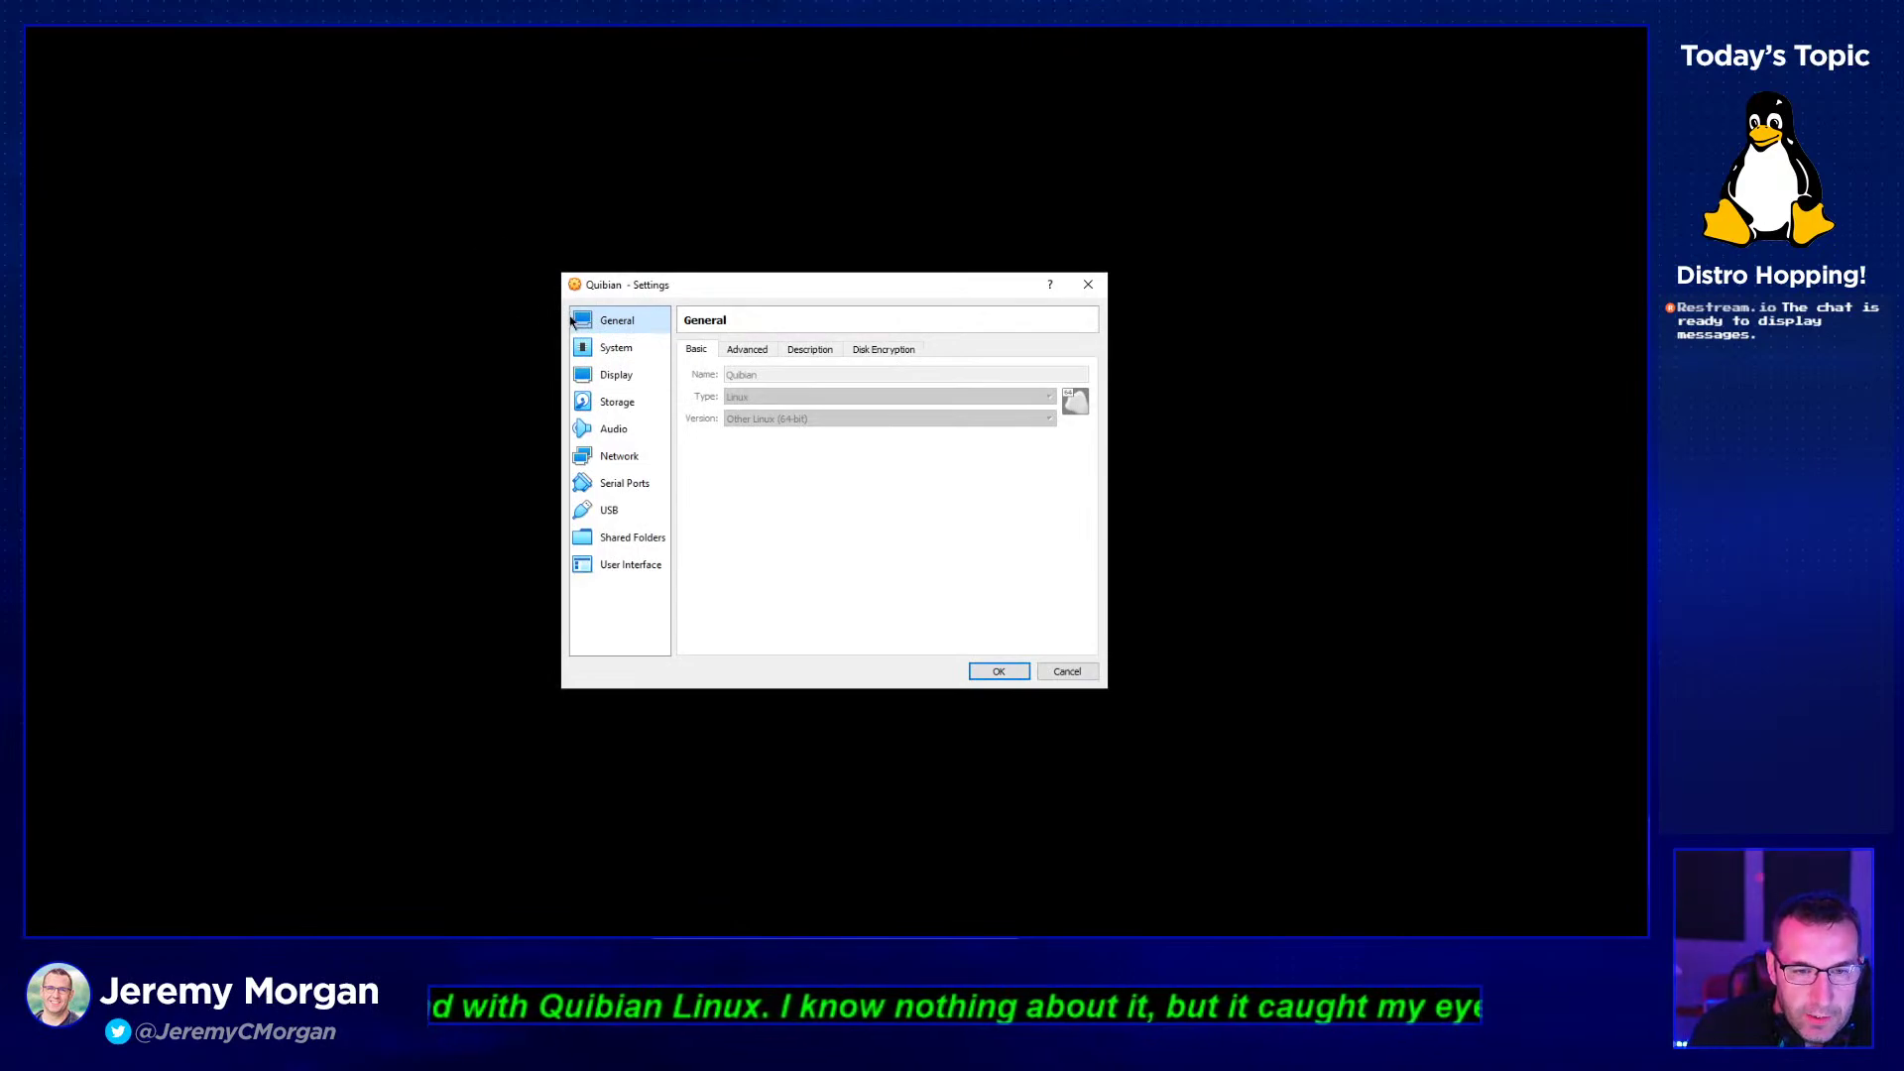
key(Down)
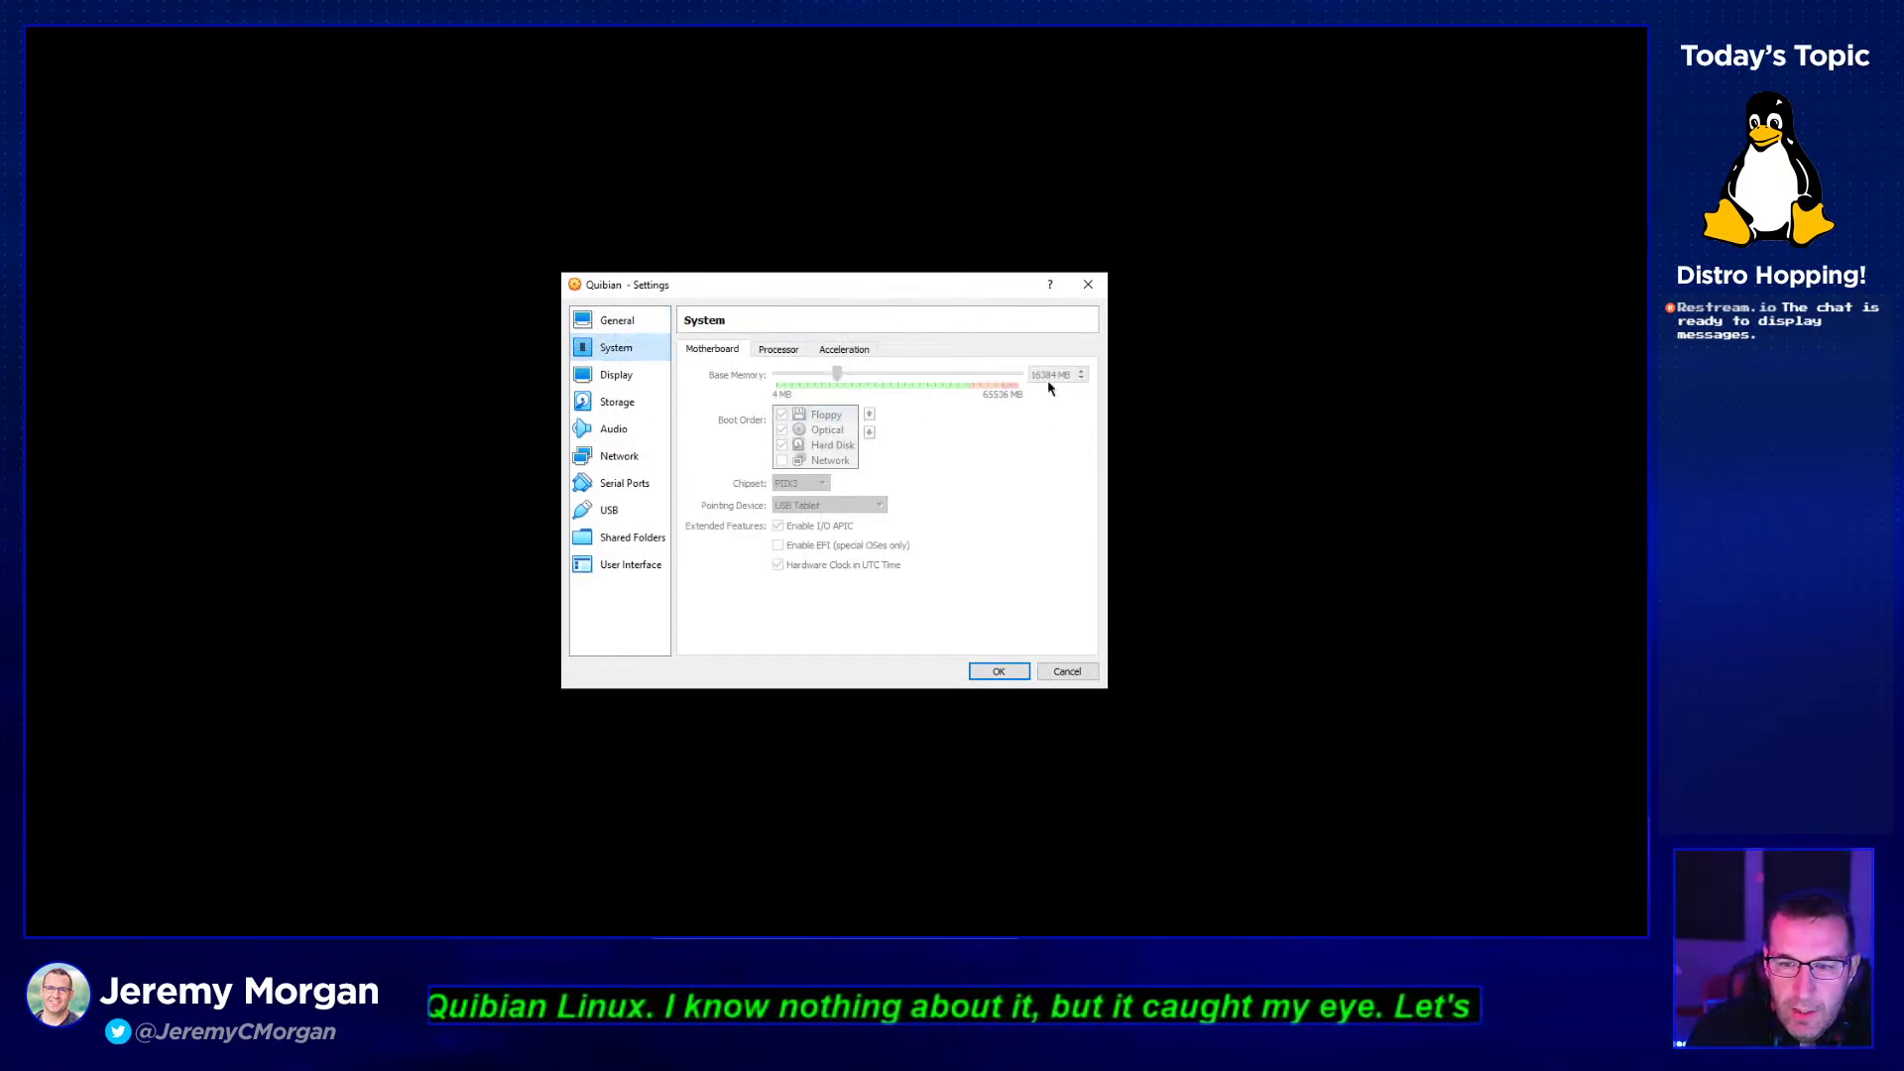
click(782, 352)
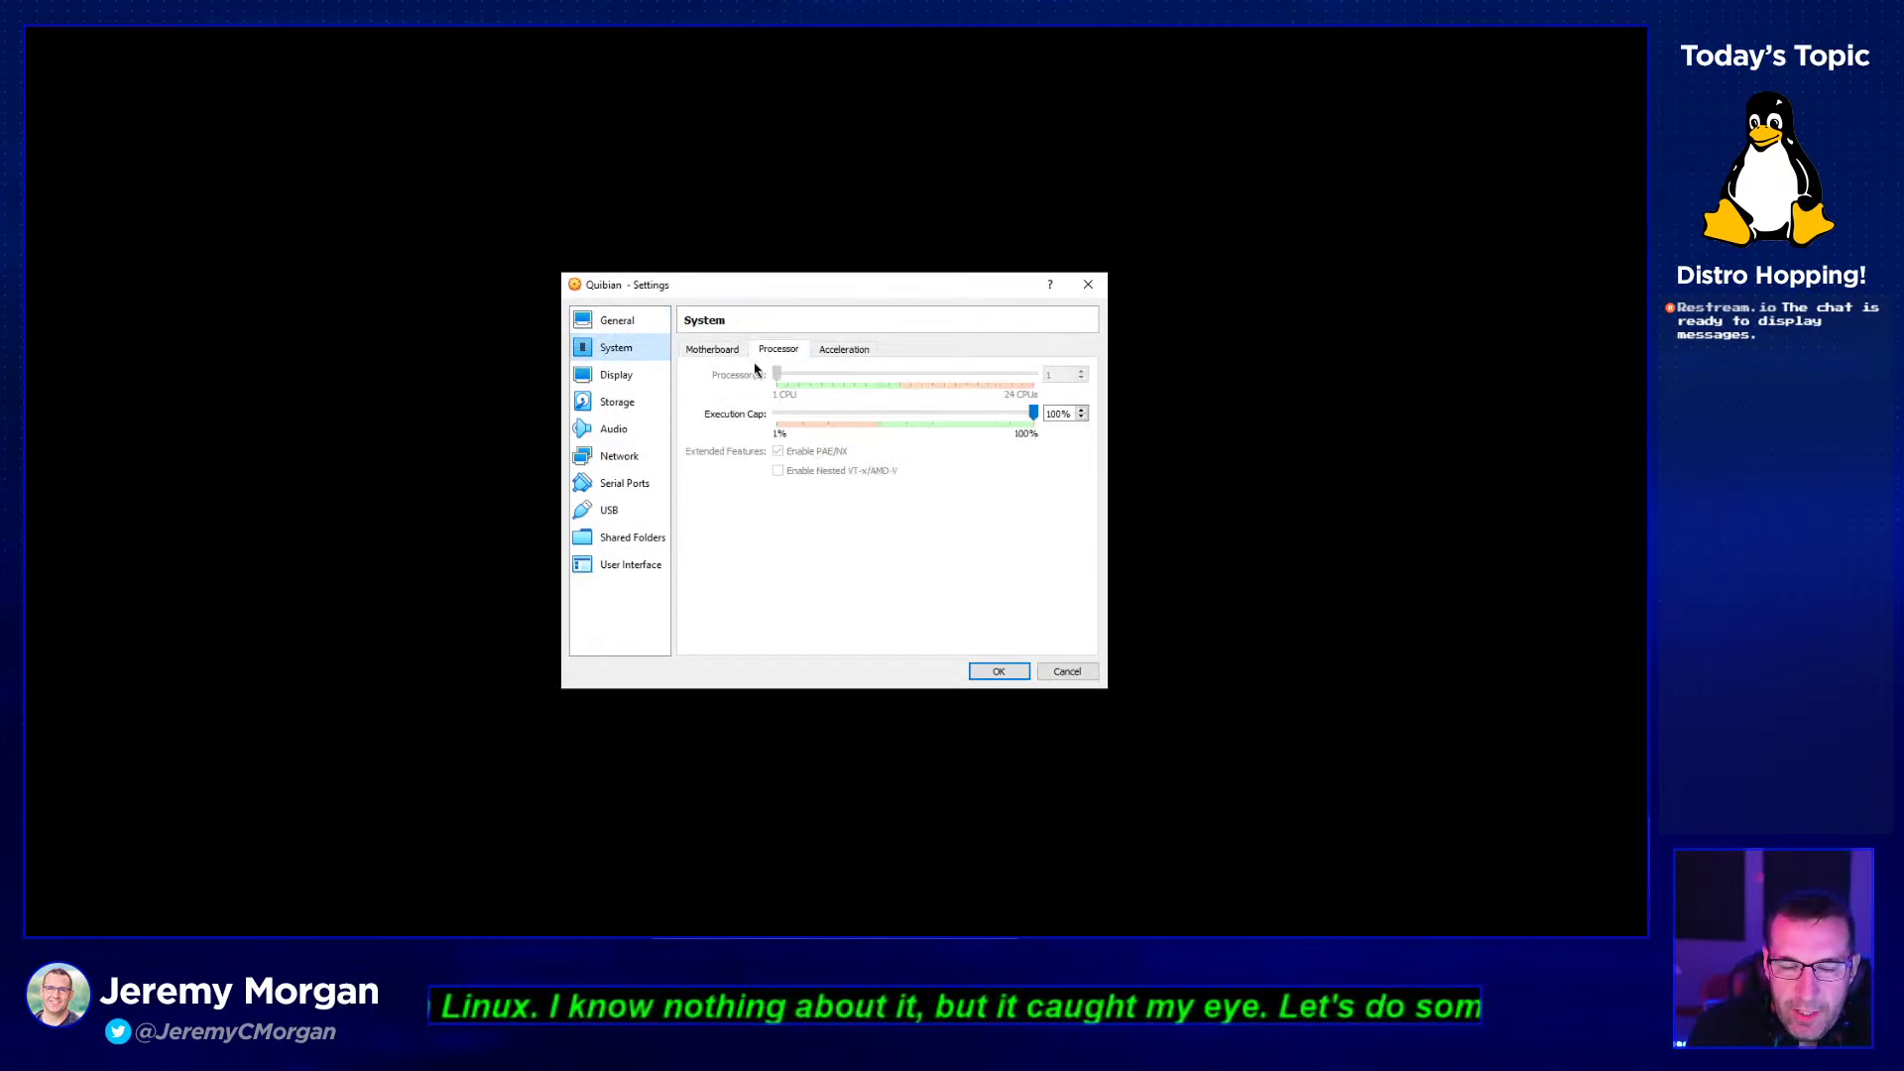
click(715, 353)
click(779, 351)
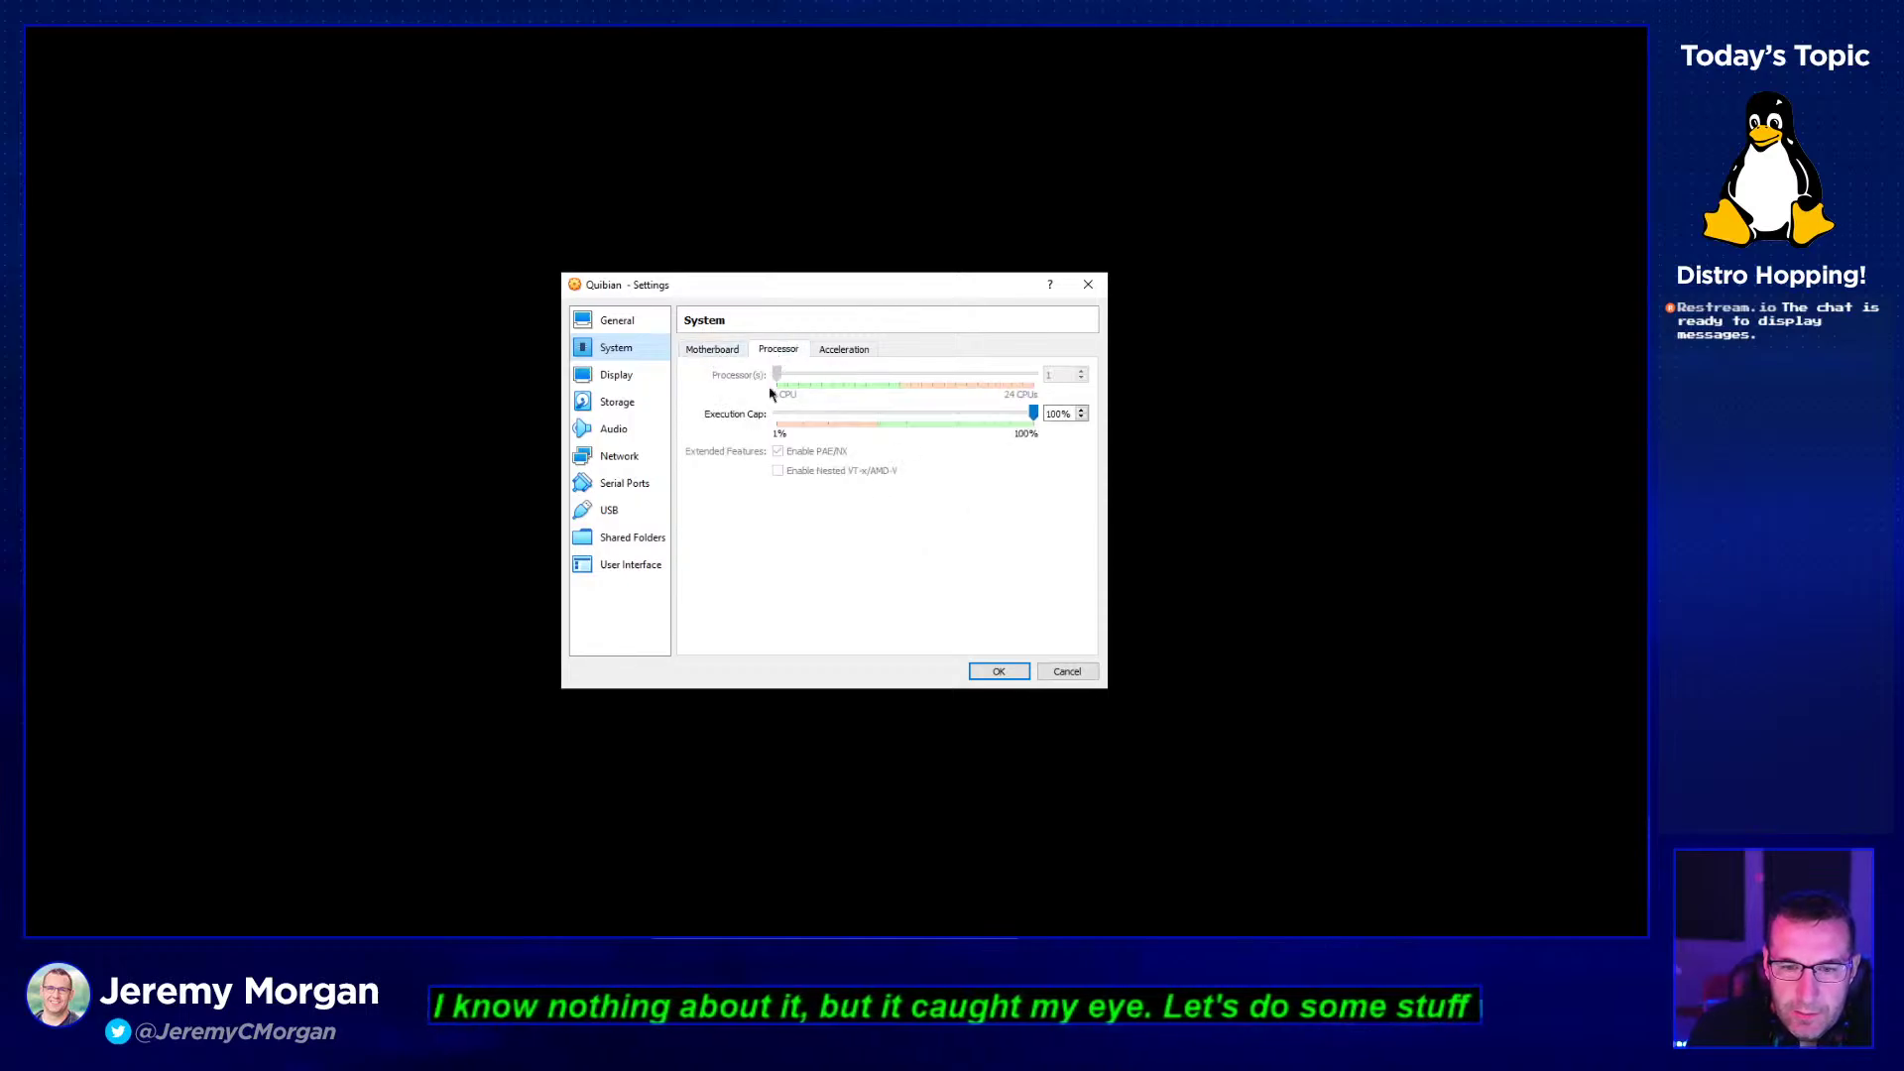
click(1058, 674)
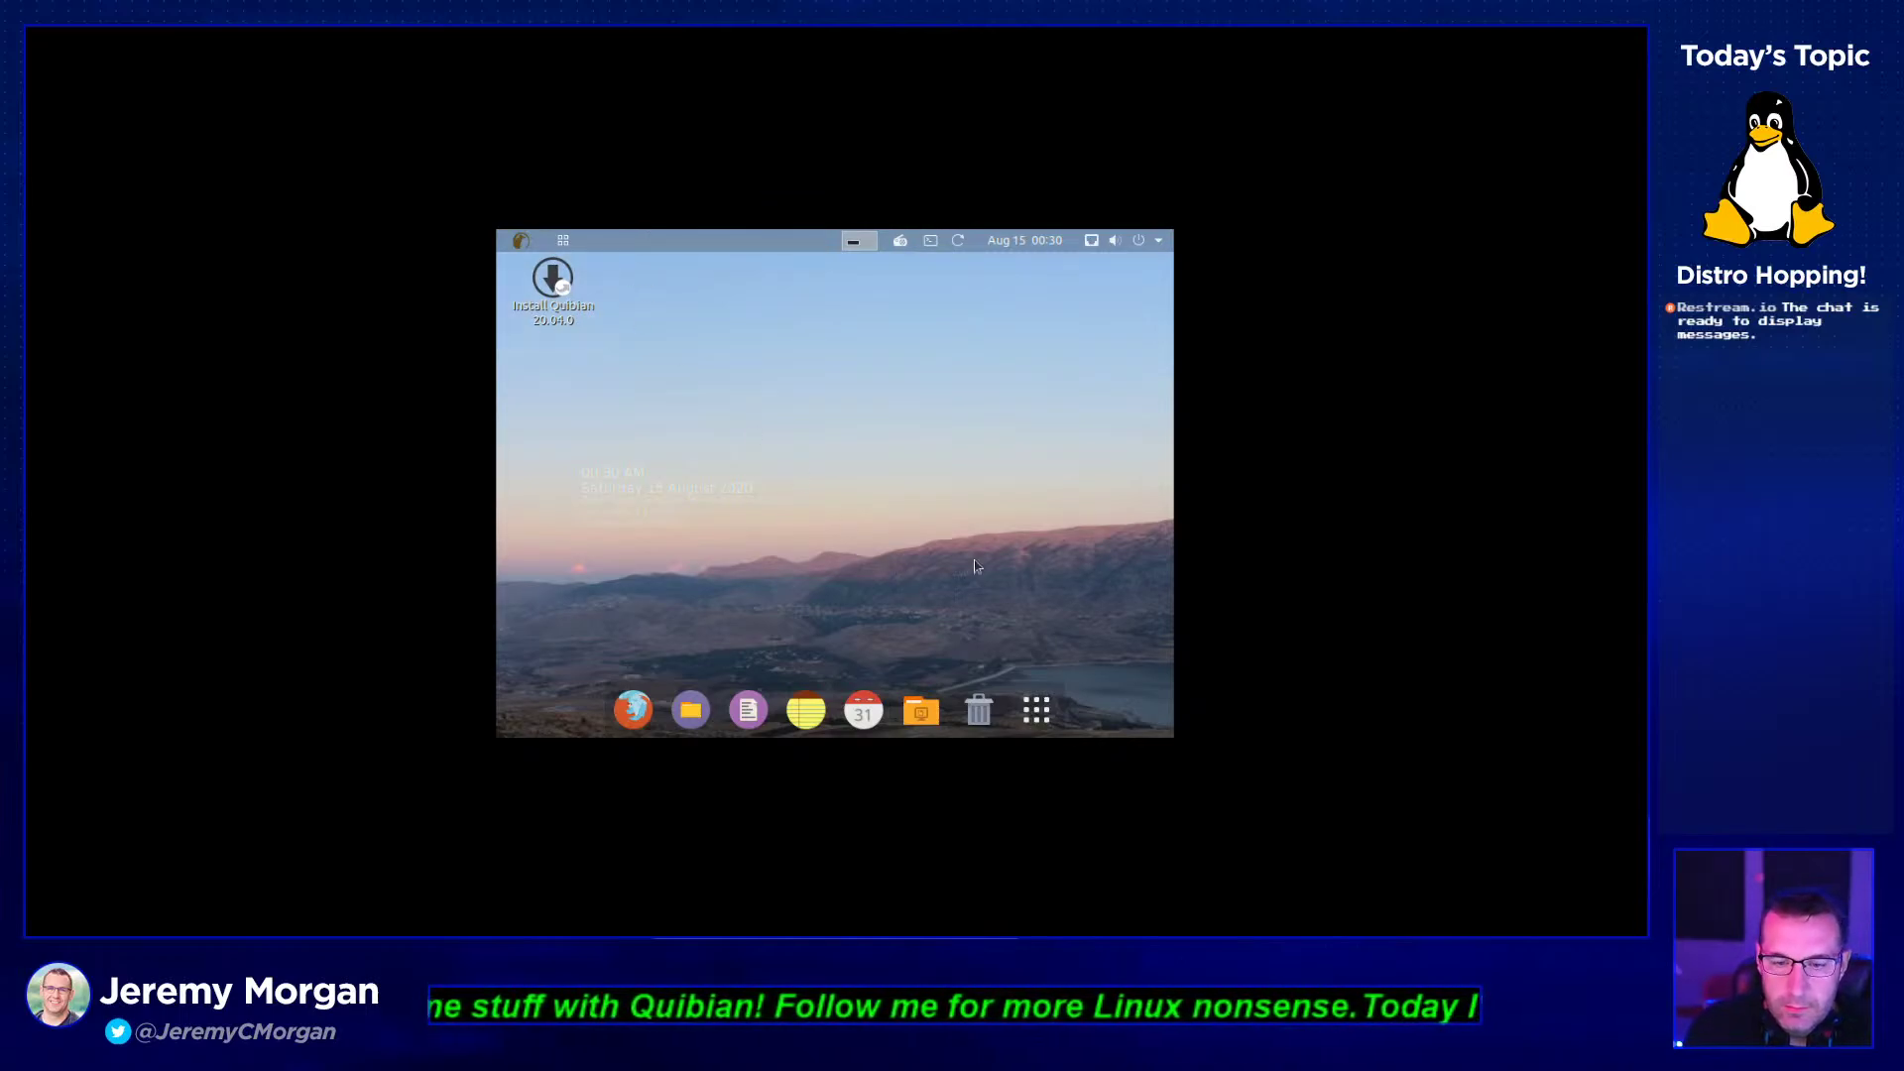
- Dismiss the reopened VM settings and launch the Install Quibian icon from the desktop
click(725, 932)
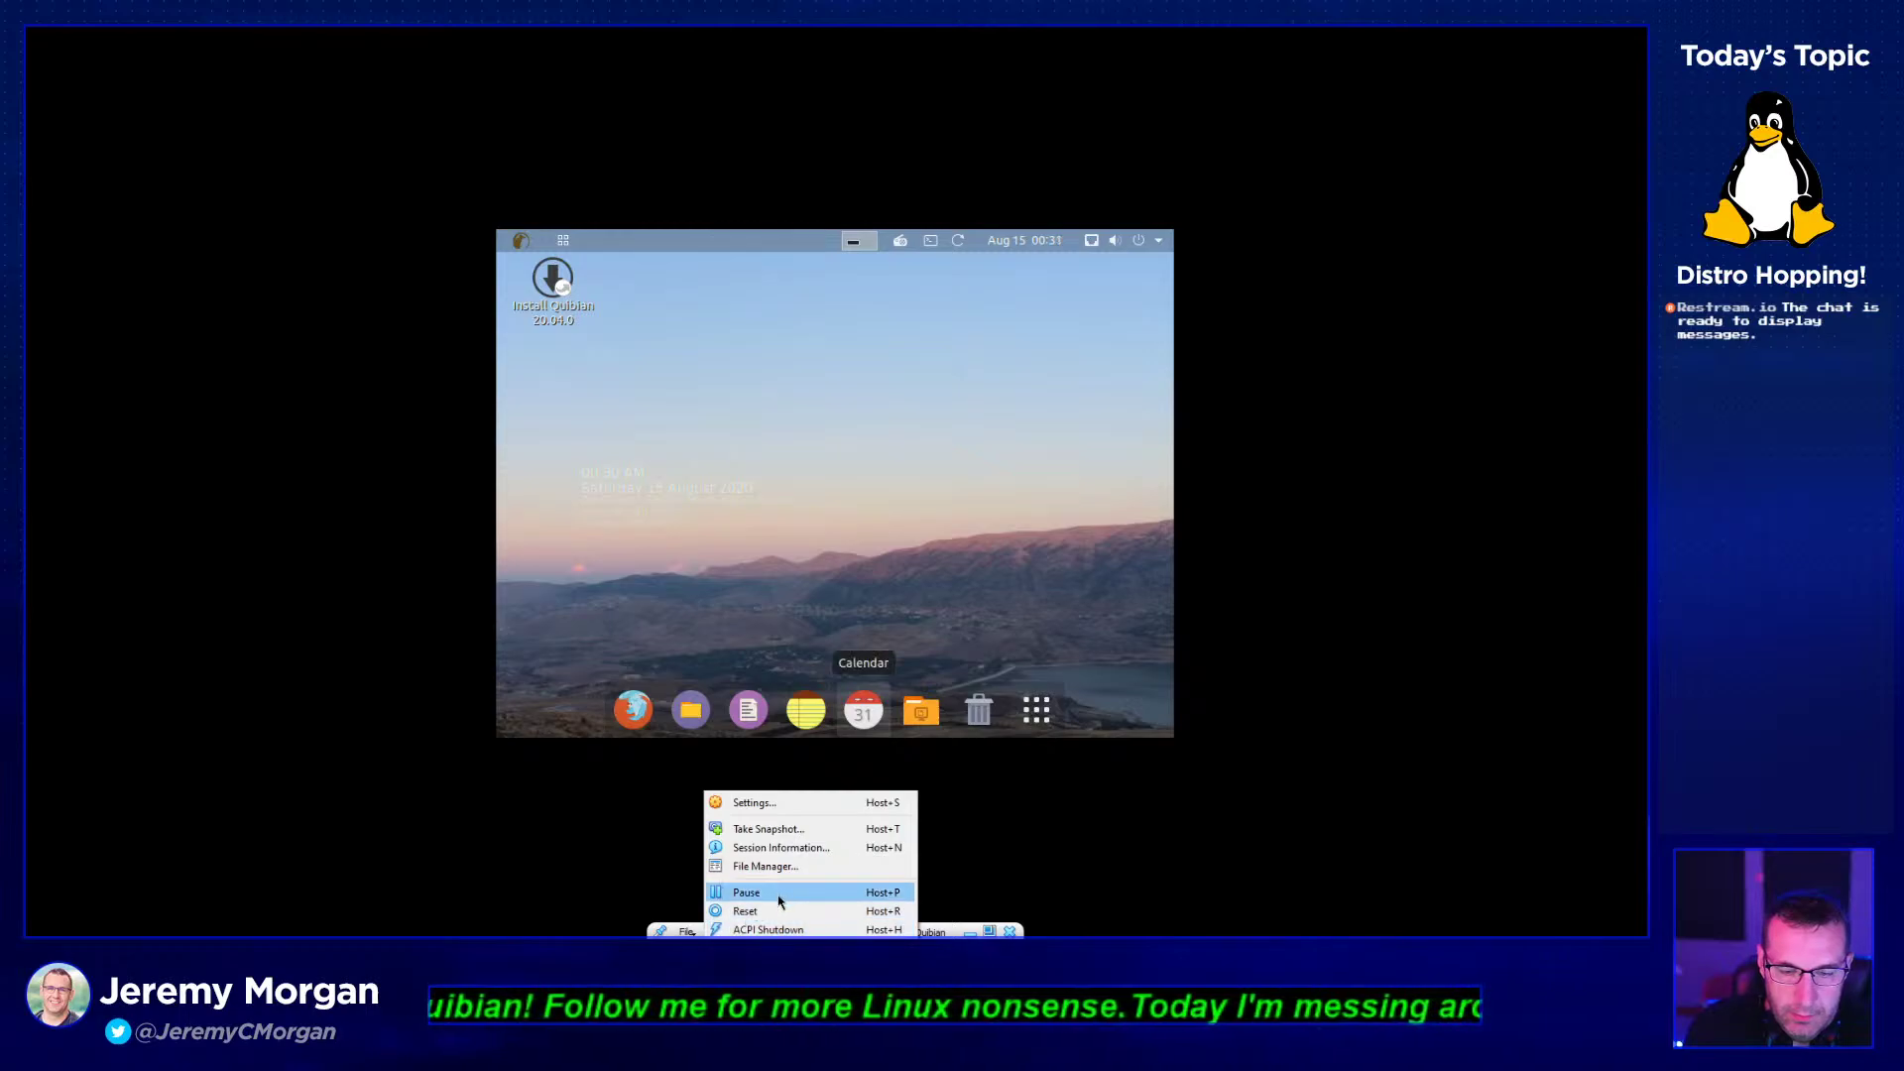
click(830, 803)
click(1095, 289)
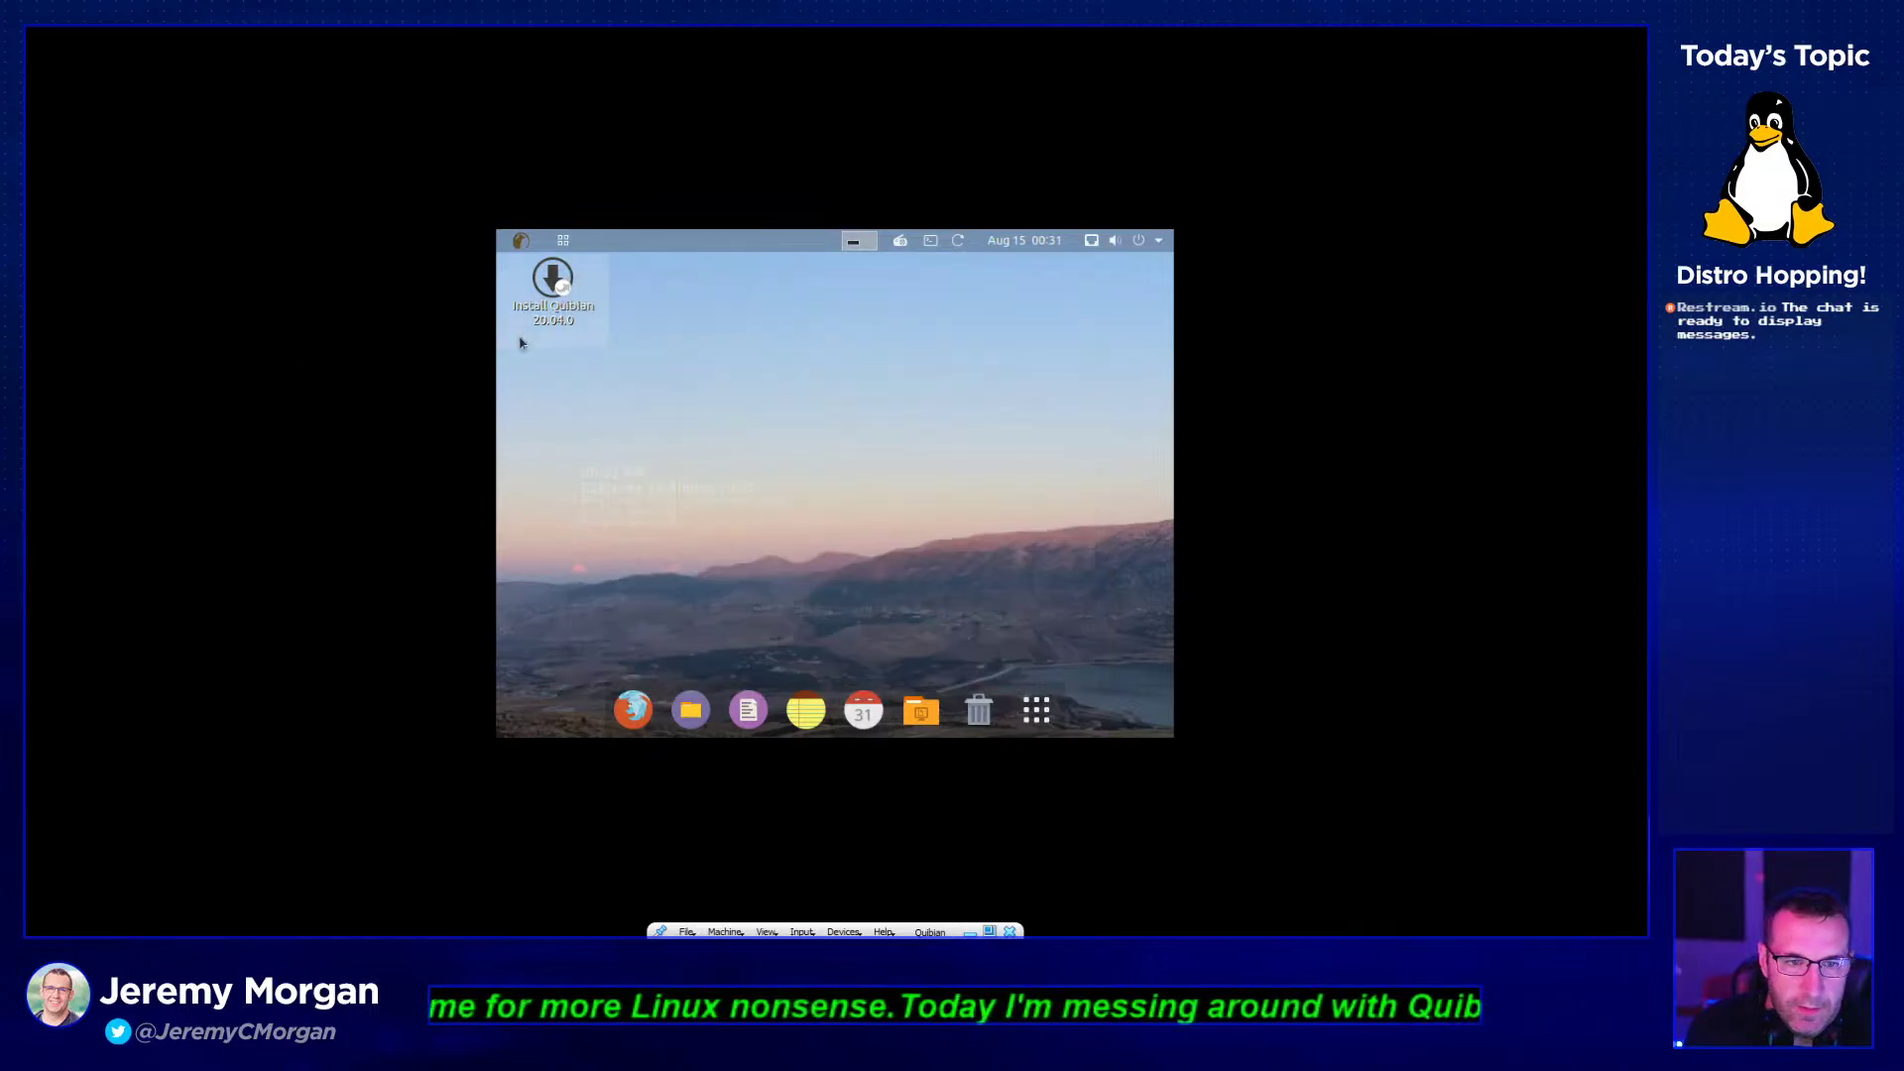
click(518, 340)
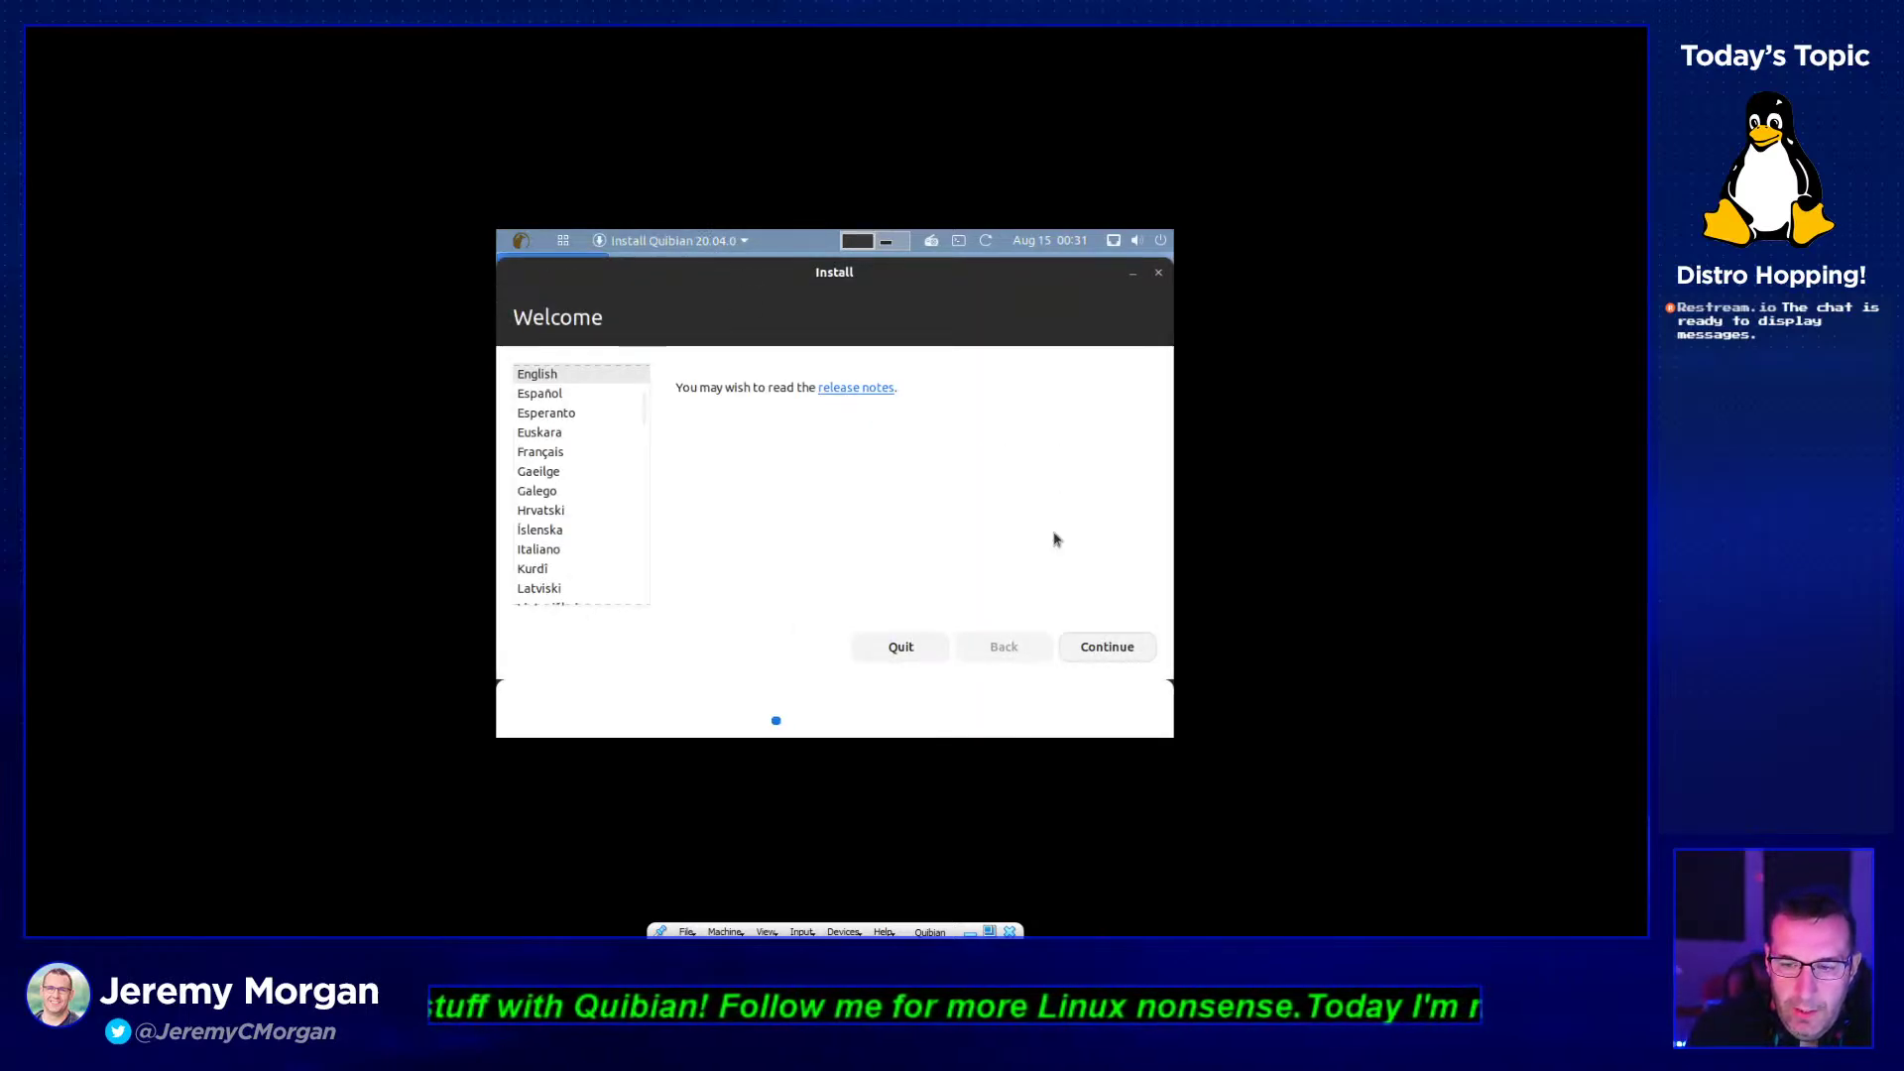
- Continue past the Welcome page with English and bring up the mini toolbar's Machine menu
click(1121, 654)
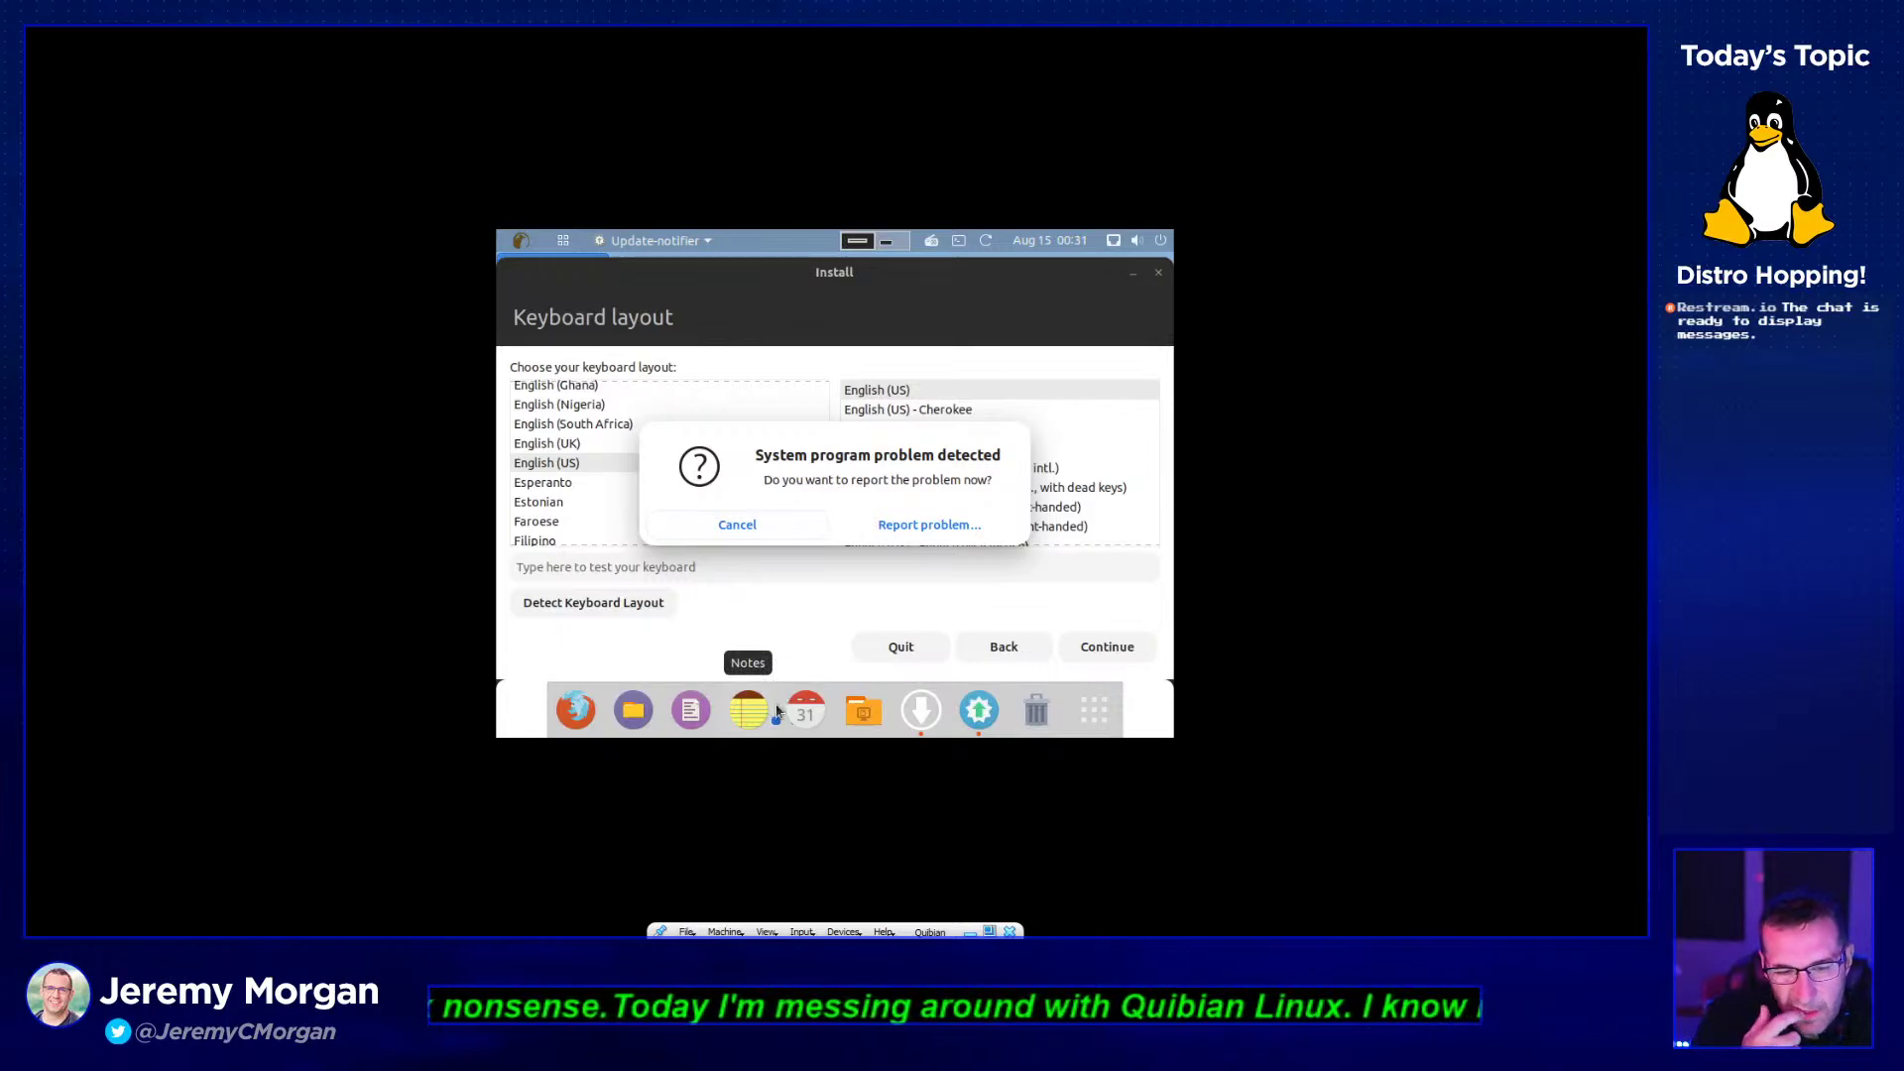
click(727, 932)
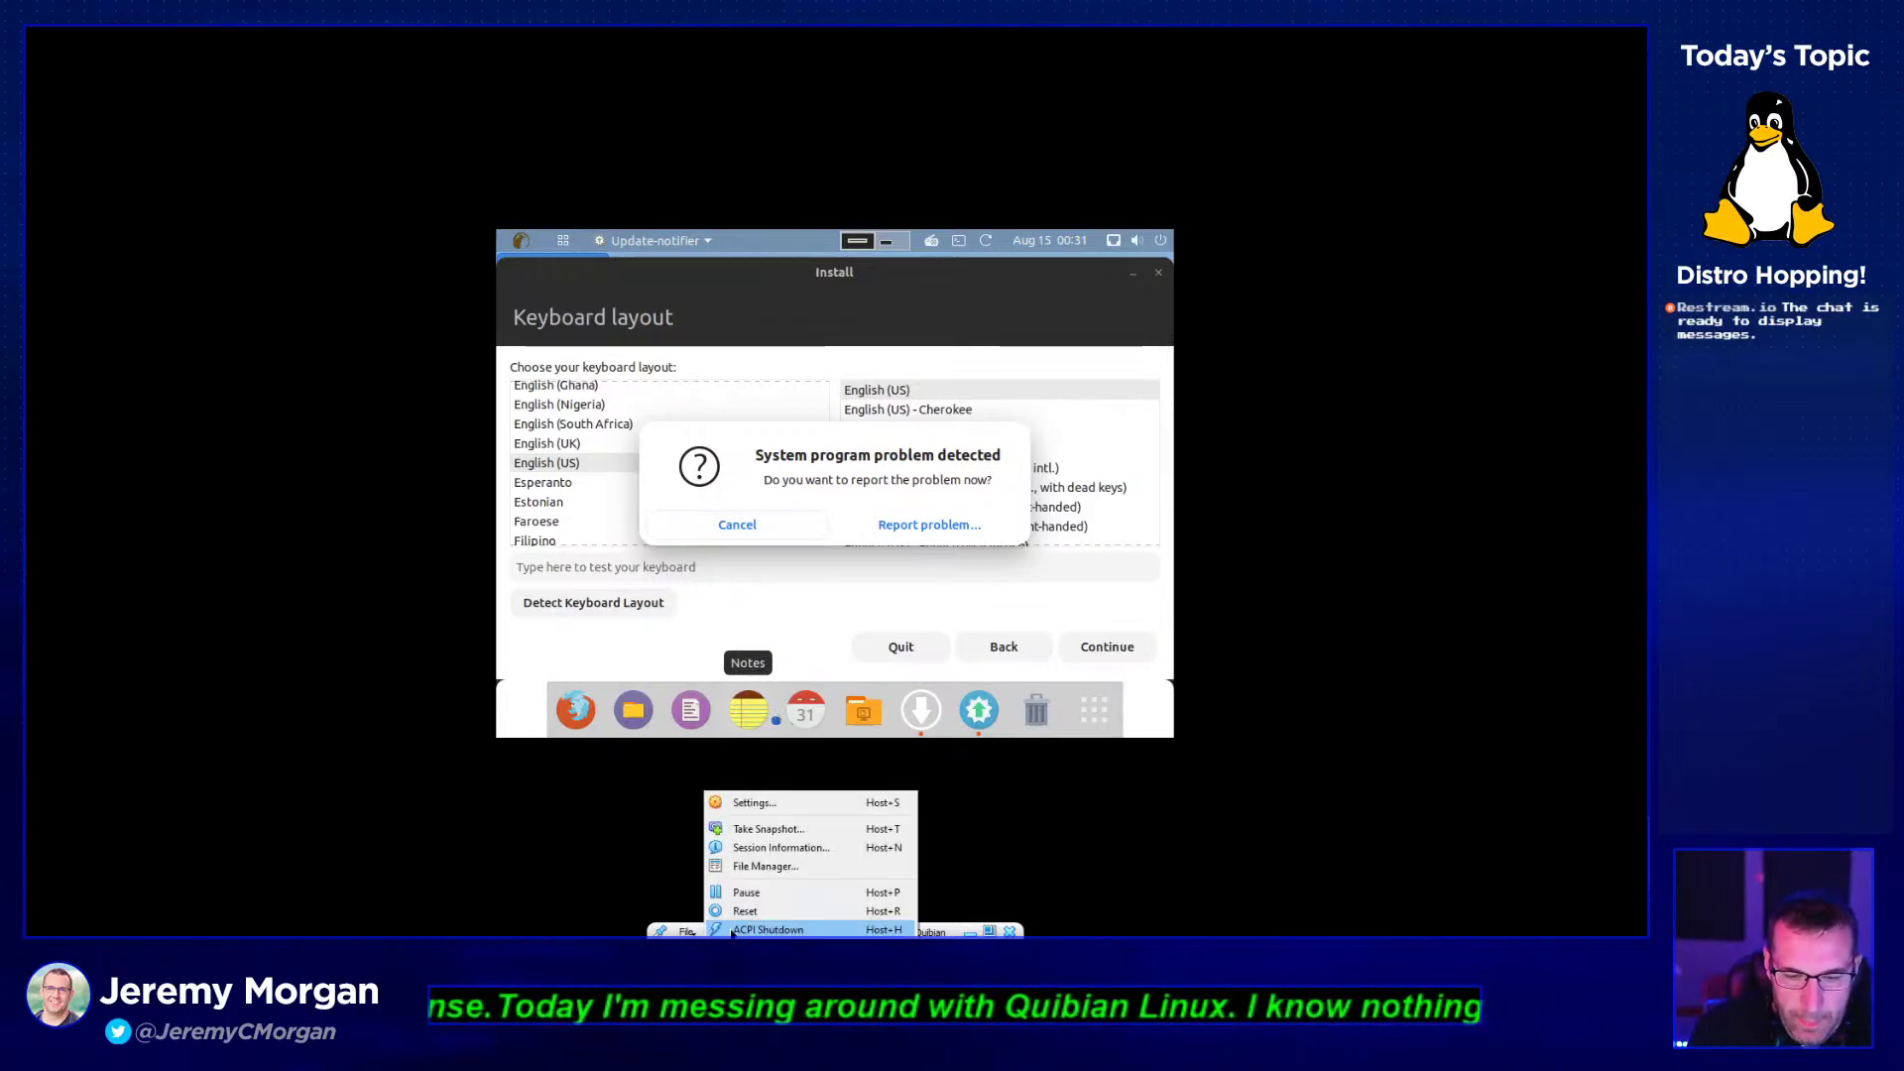
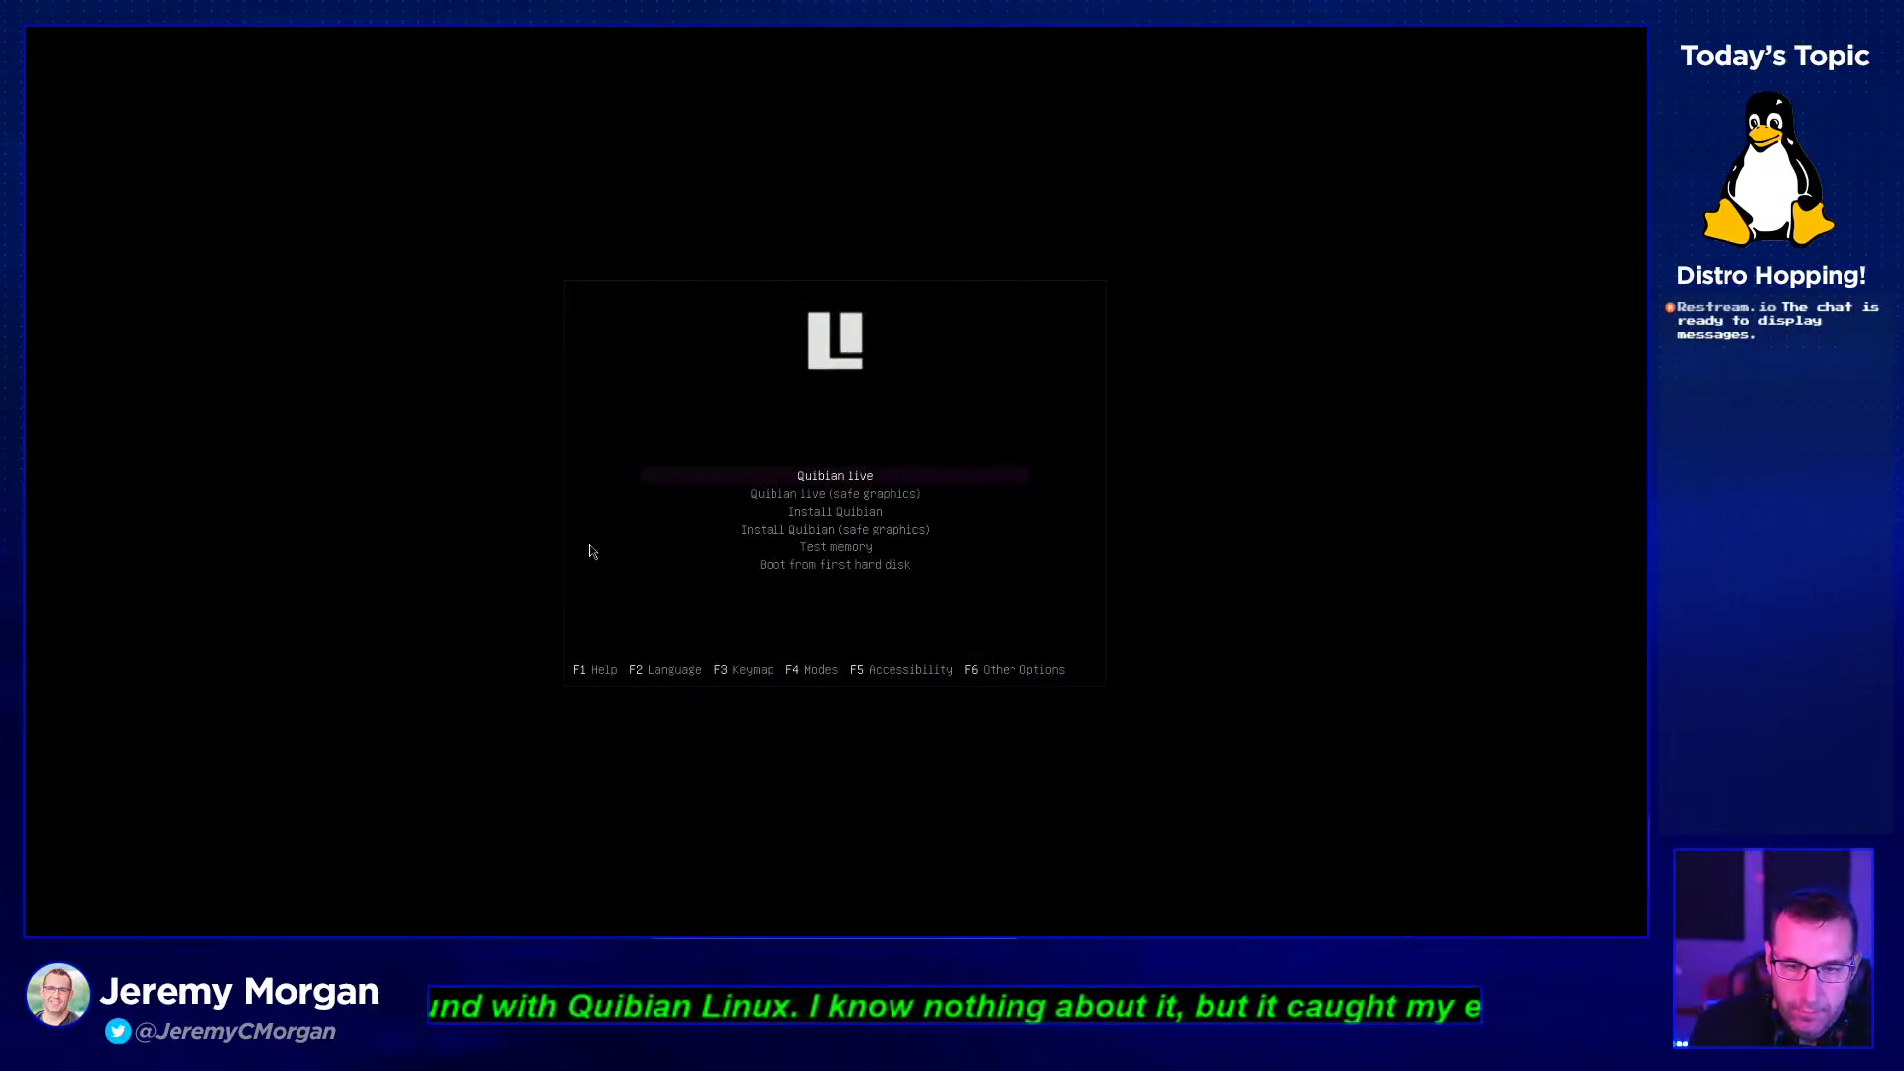
- Boot the 'Install Quibian' boot-menu entry and wait for the installer's Welcome screen
key(Down)
key(Down)
key(Return)
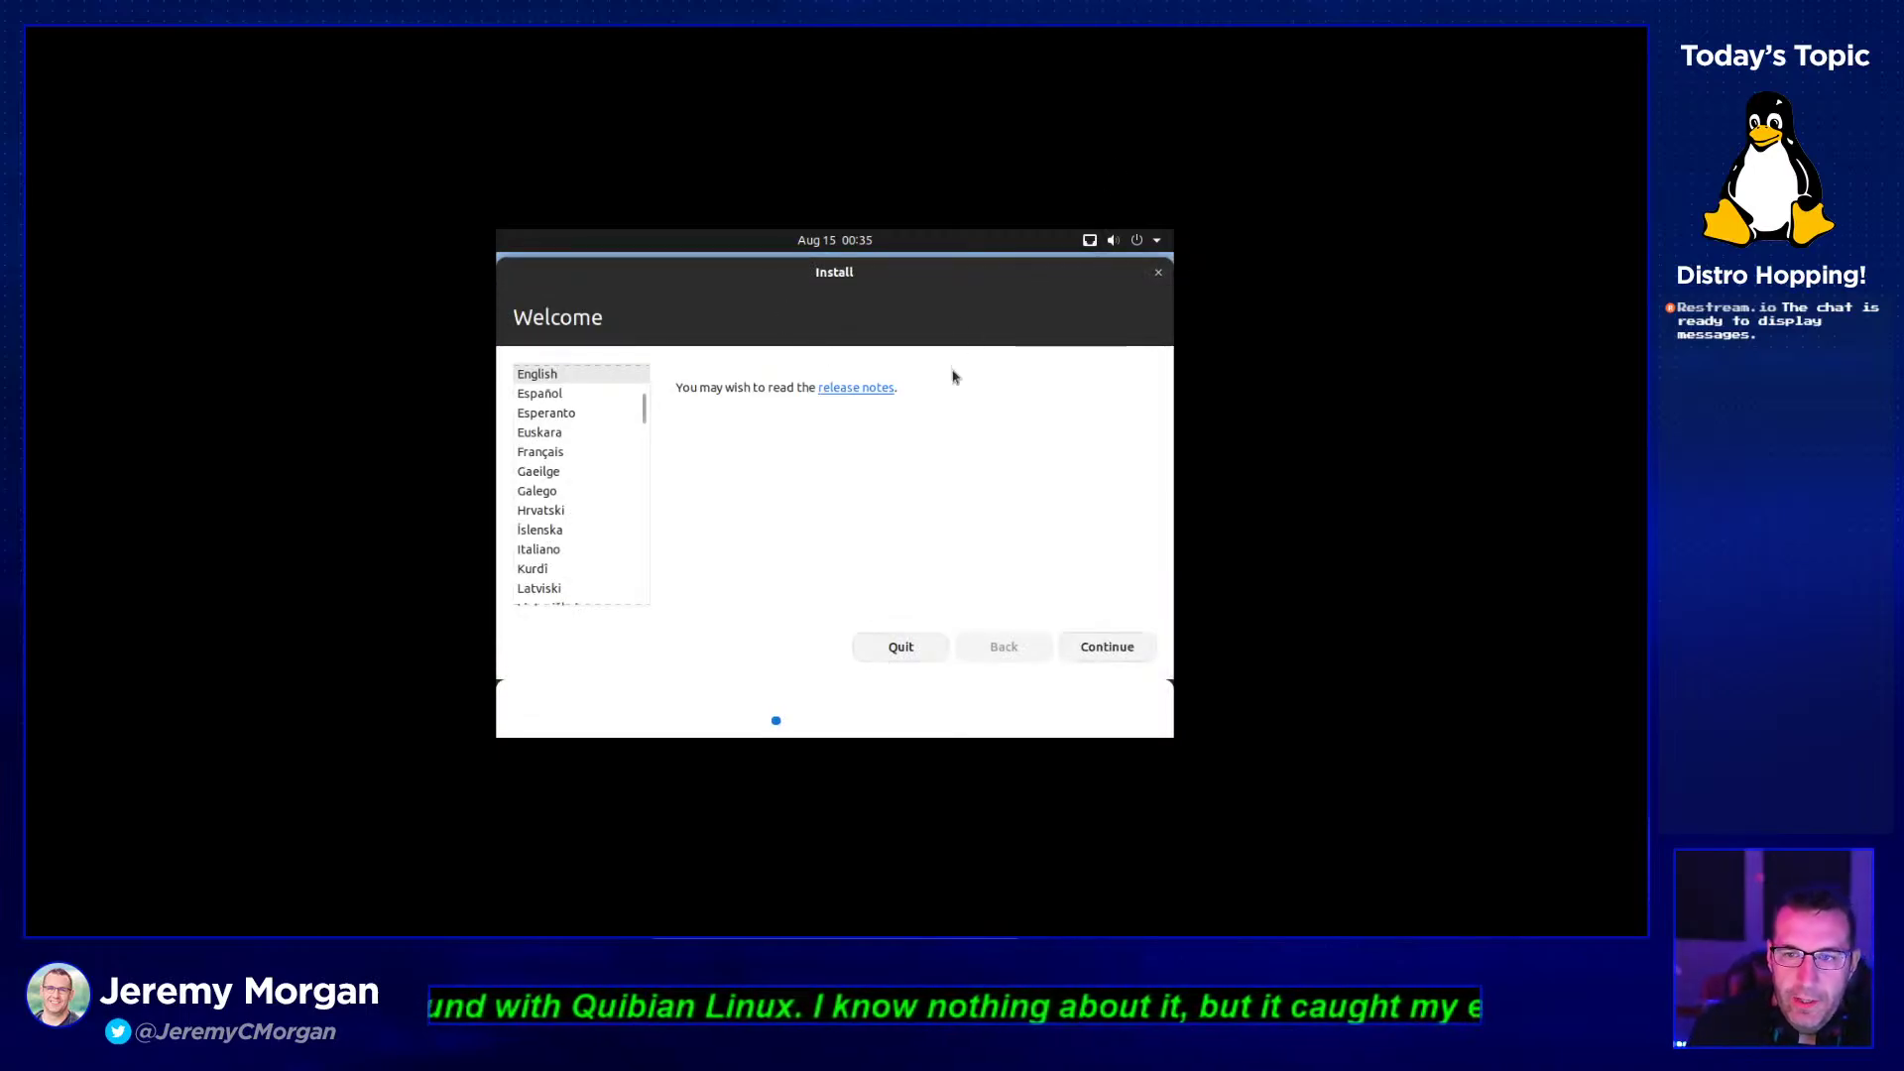
- Keep English, the English (US) keyboard and normal installation with updates
click(1091, 656)
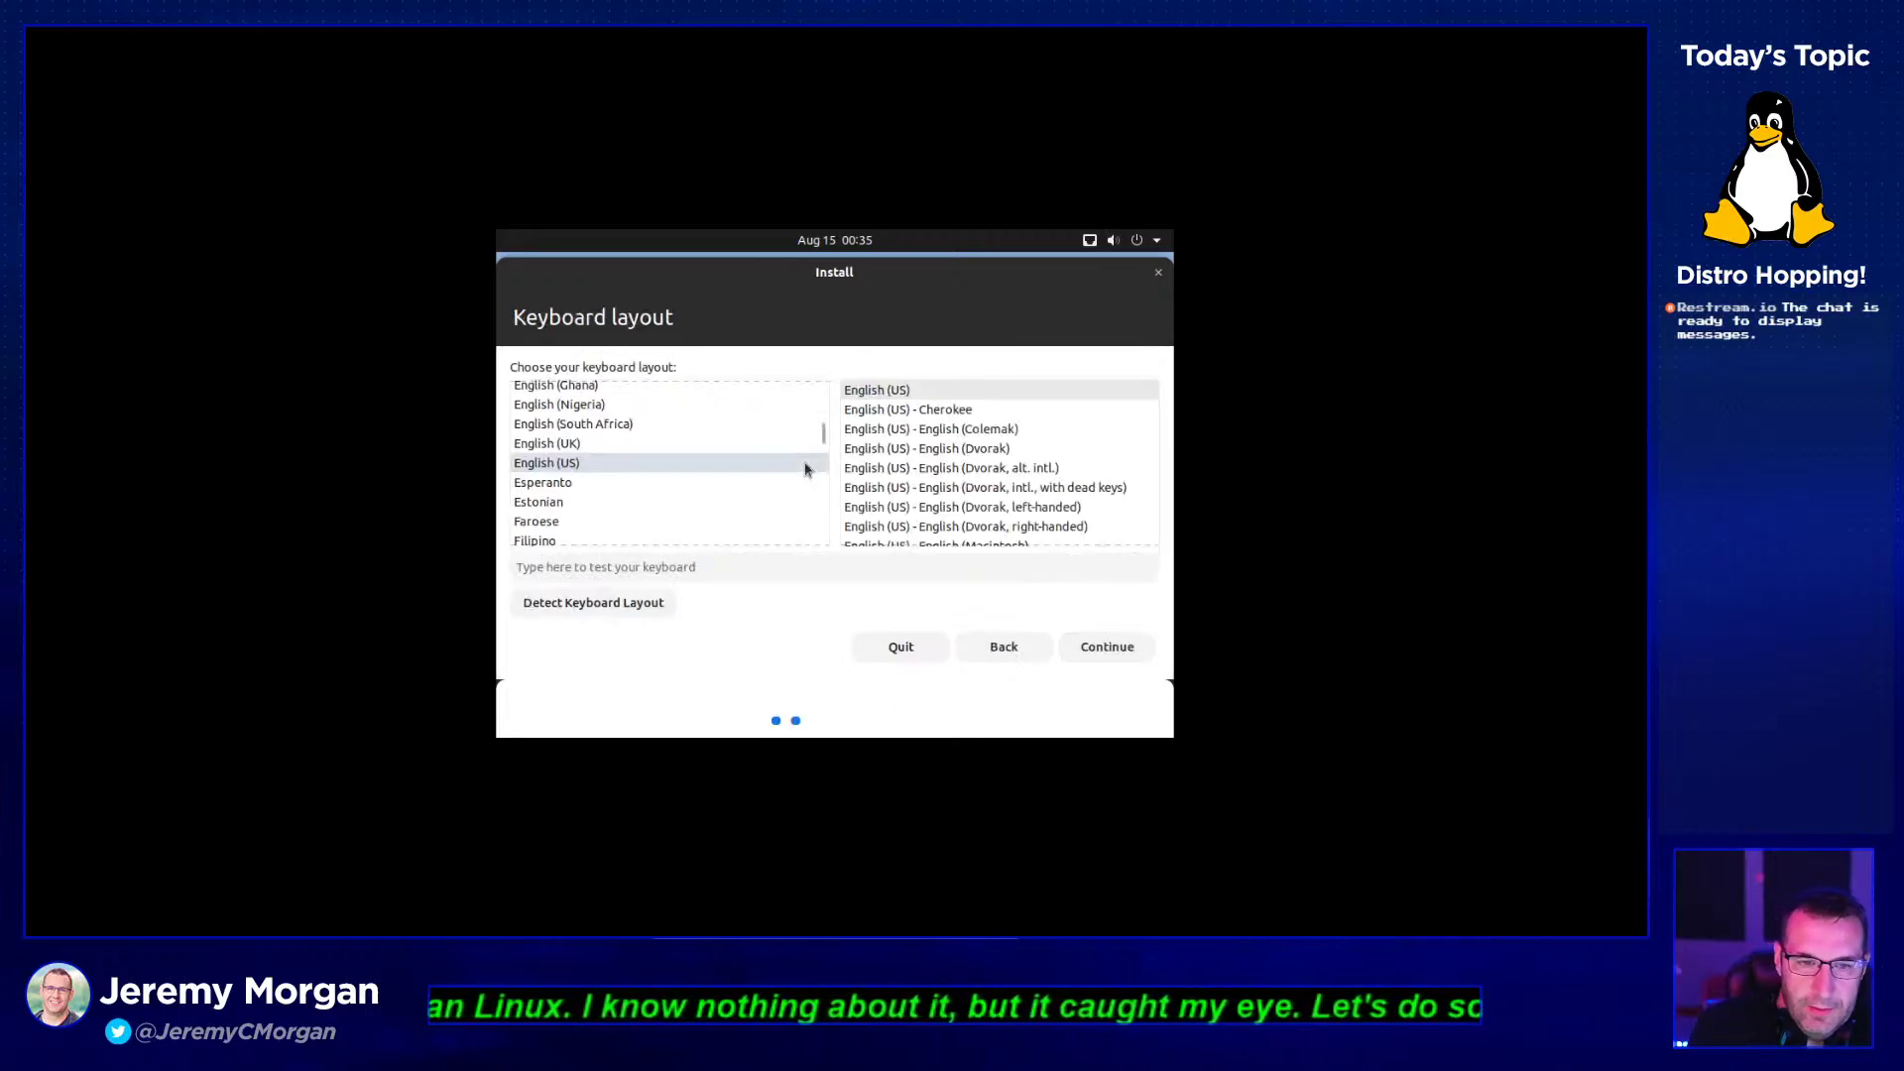
click(1107, 649)
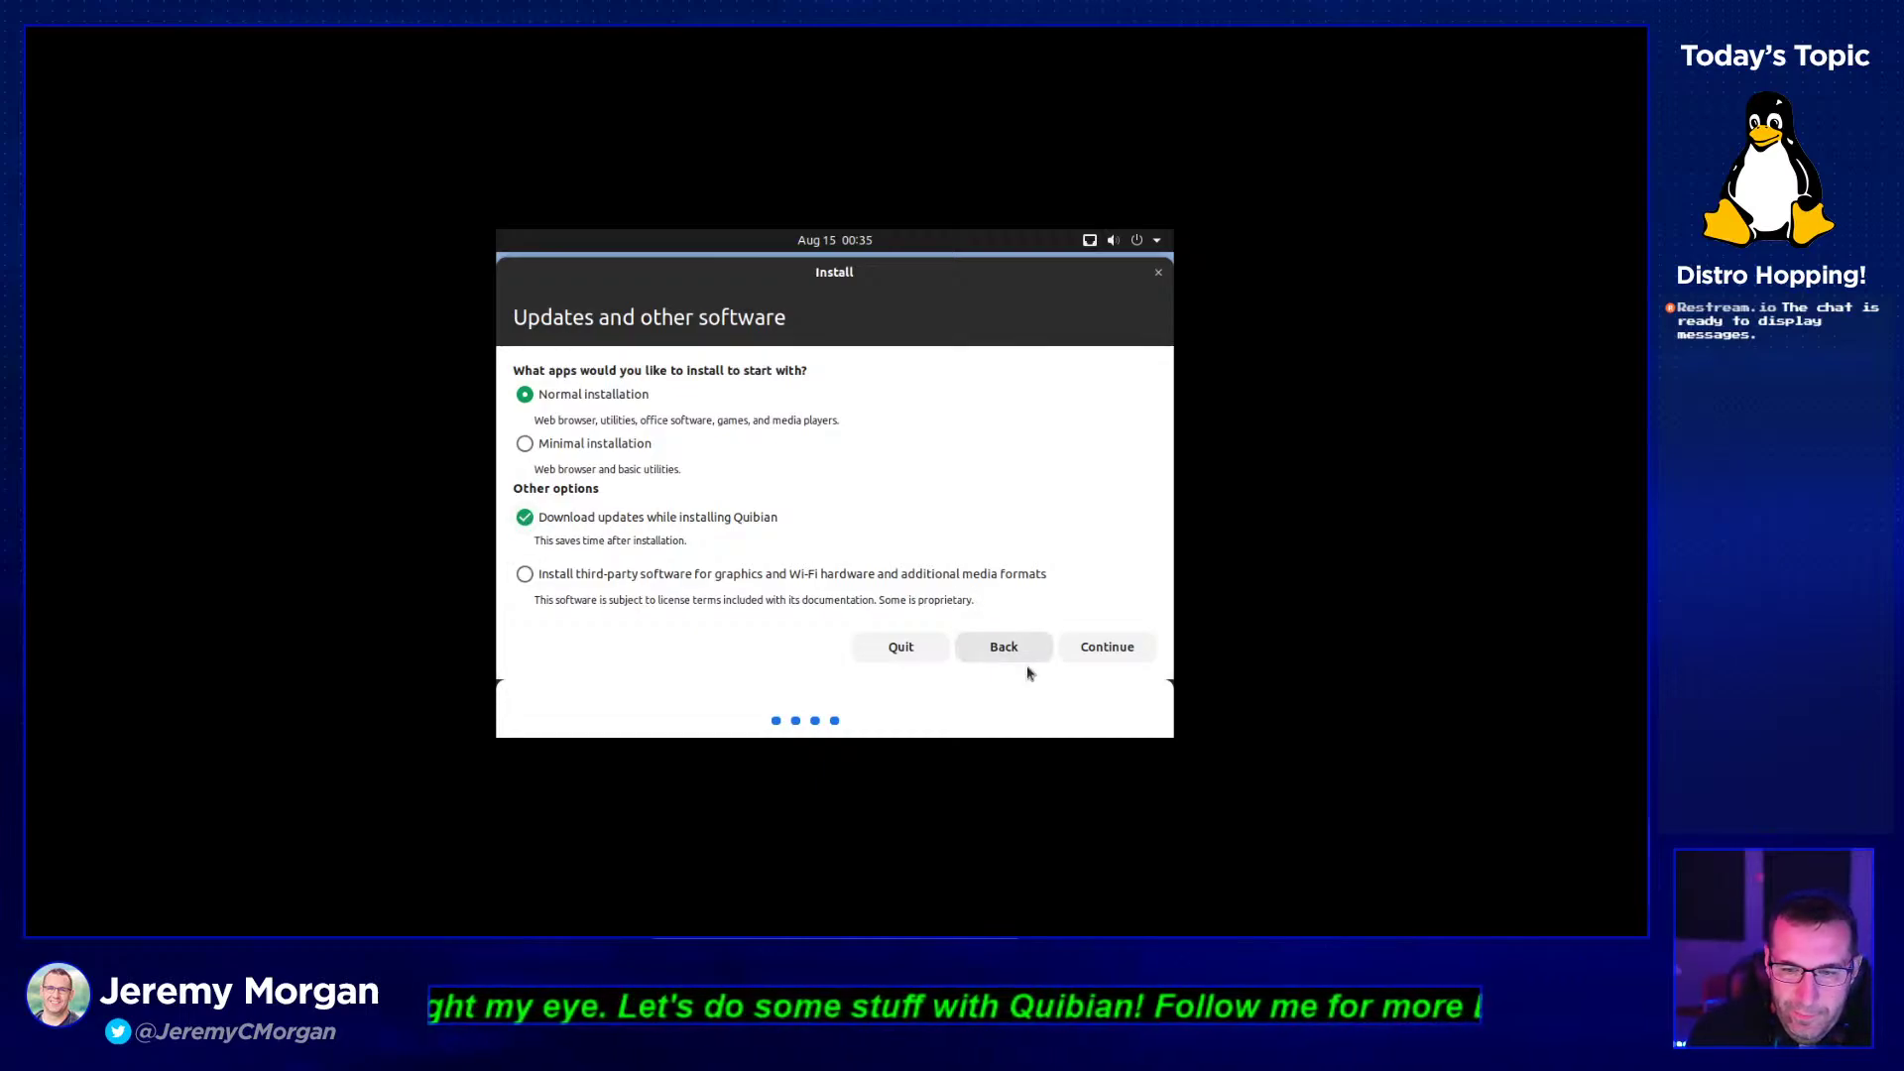
click(1105, 646)
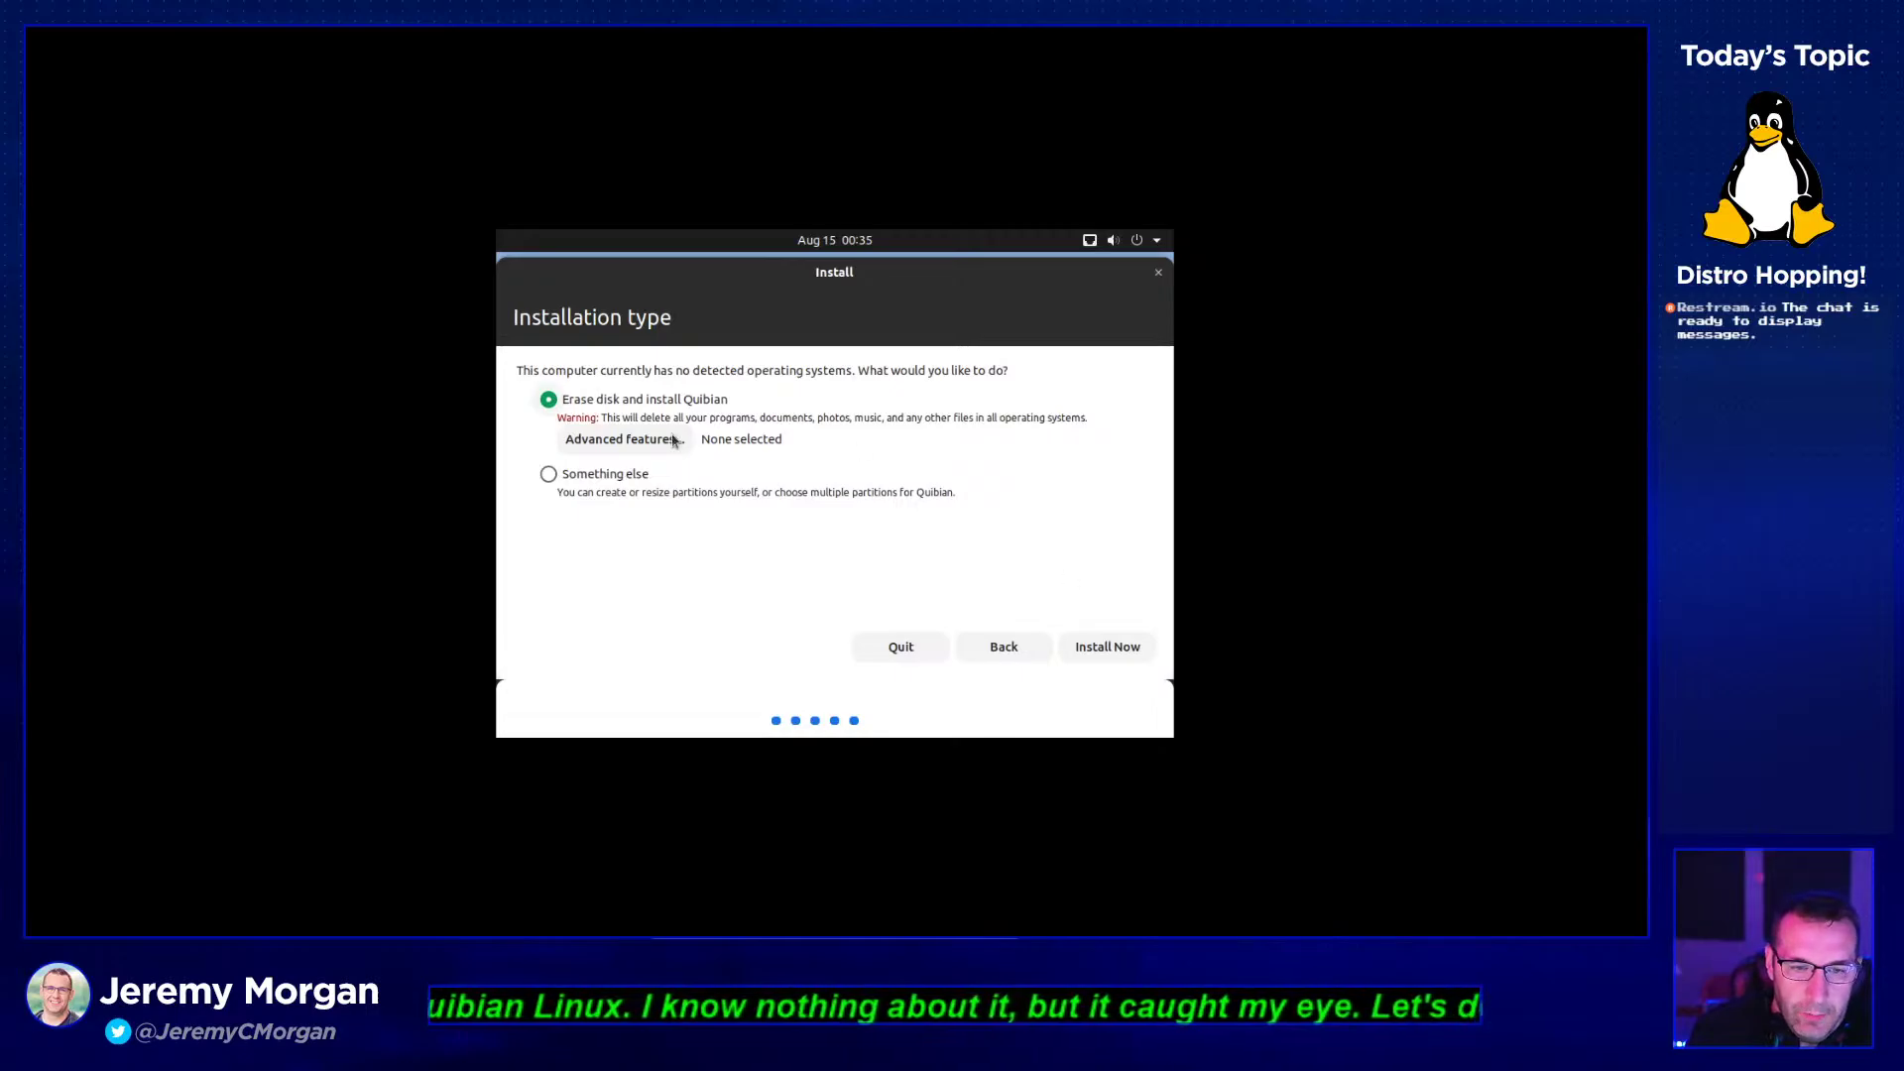
- Erase the disk and install, confirm writing partition changes, and keep the Los Angeles time zone
click(1103, 646)
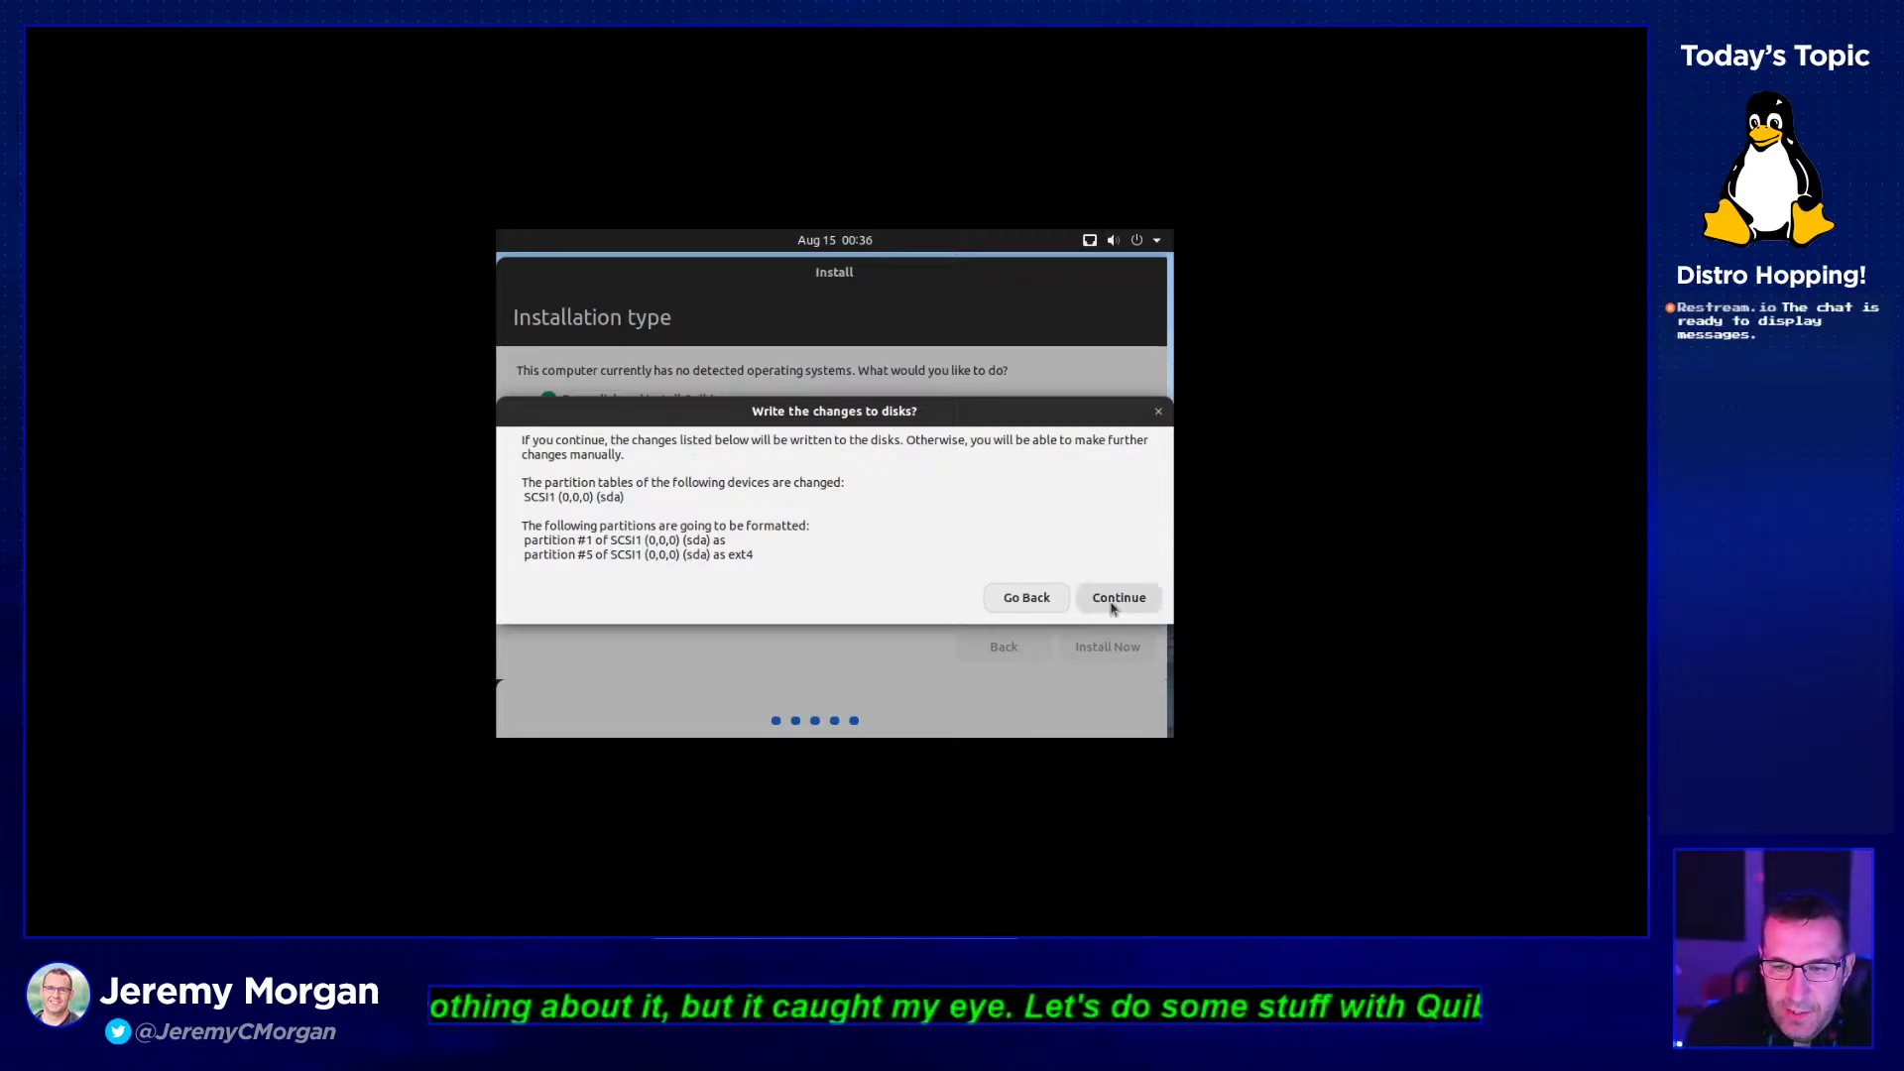
click(1115, 599)
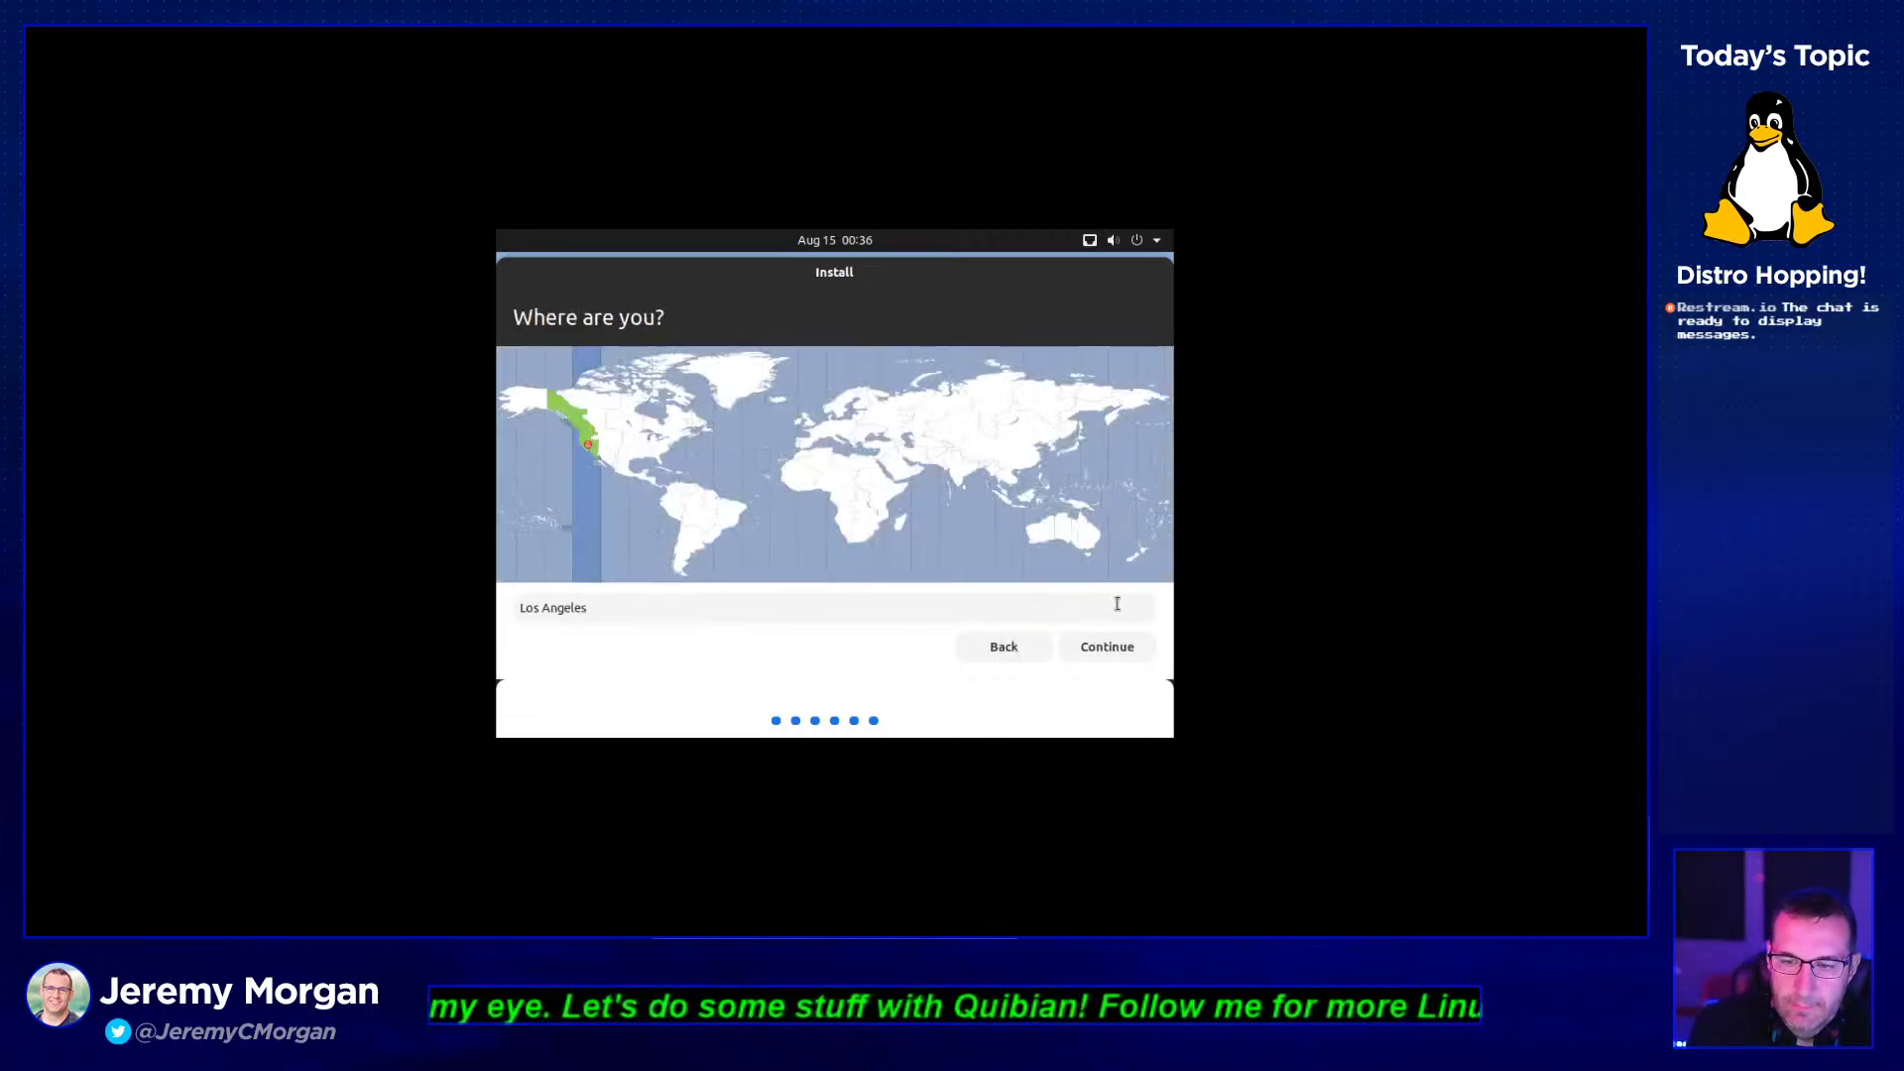
click(1105, 650)
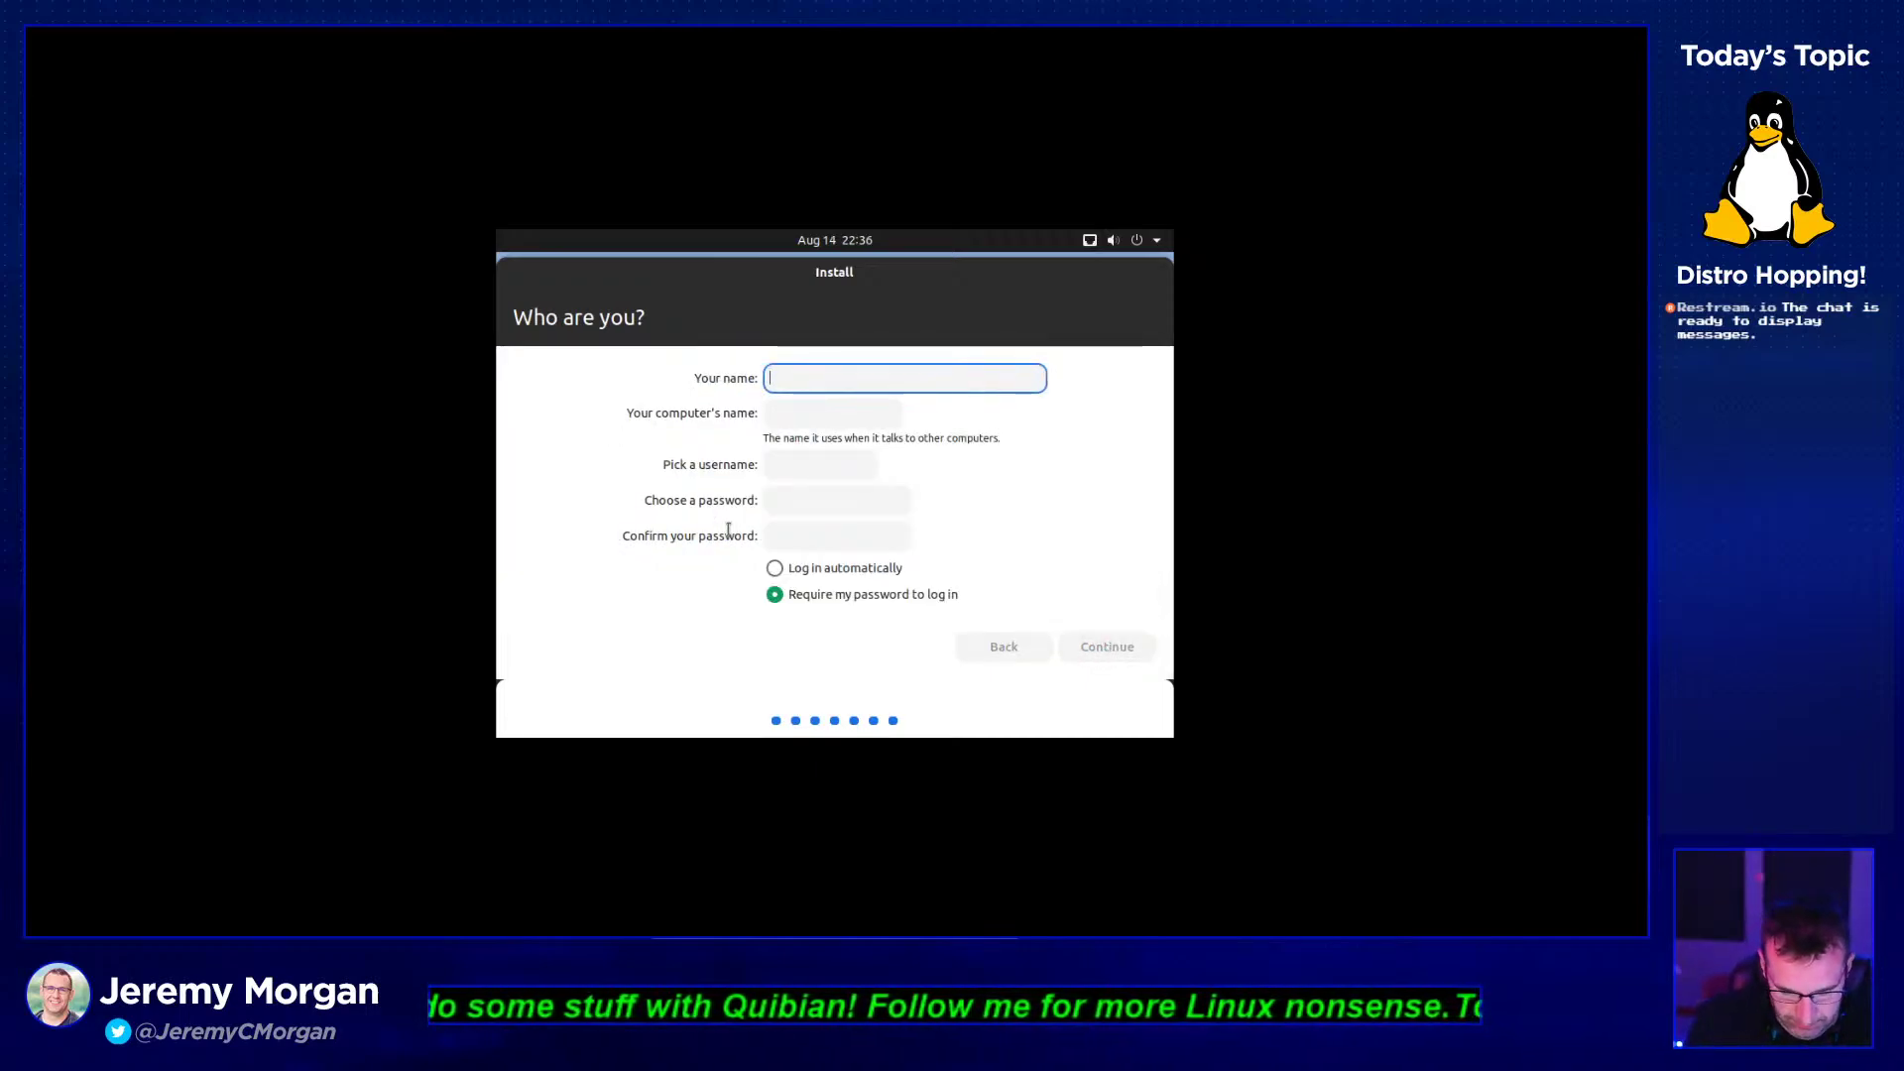
- Enter the user's full name and a Good-rated password, confirm it, and start installation
text(Jeremy Morg)
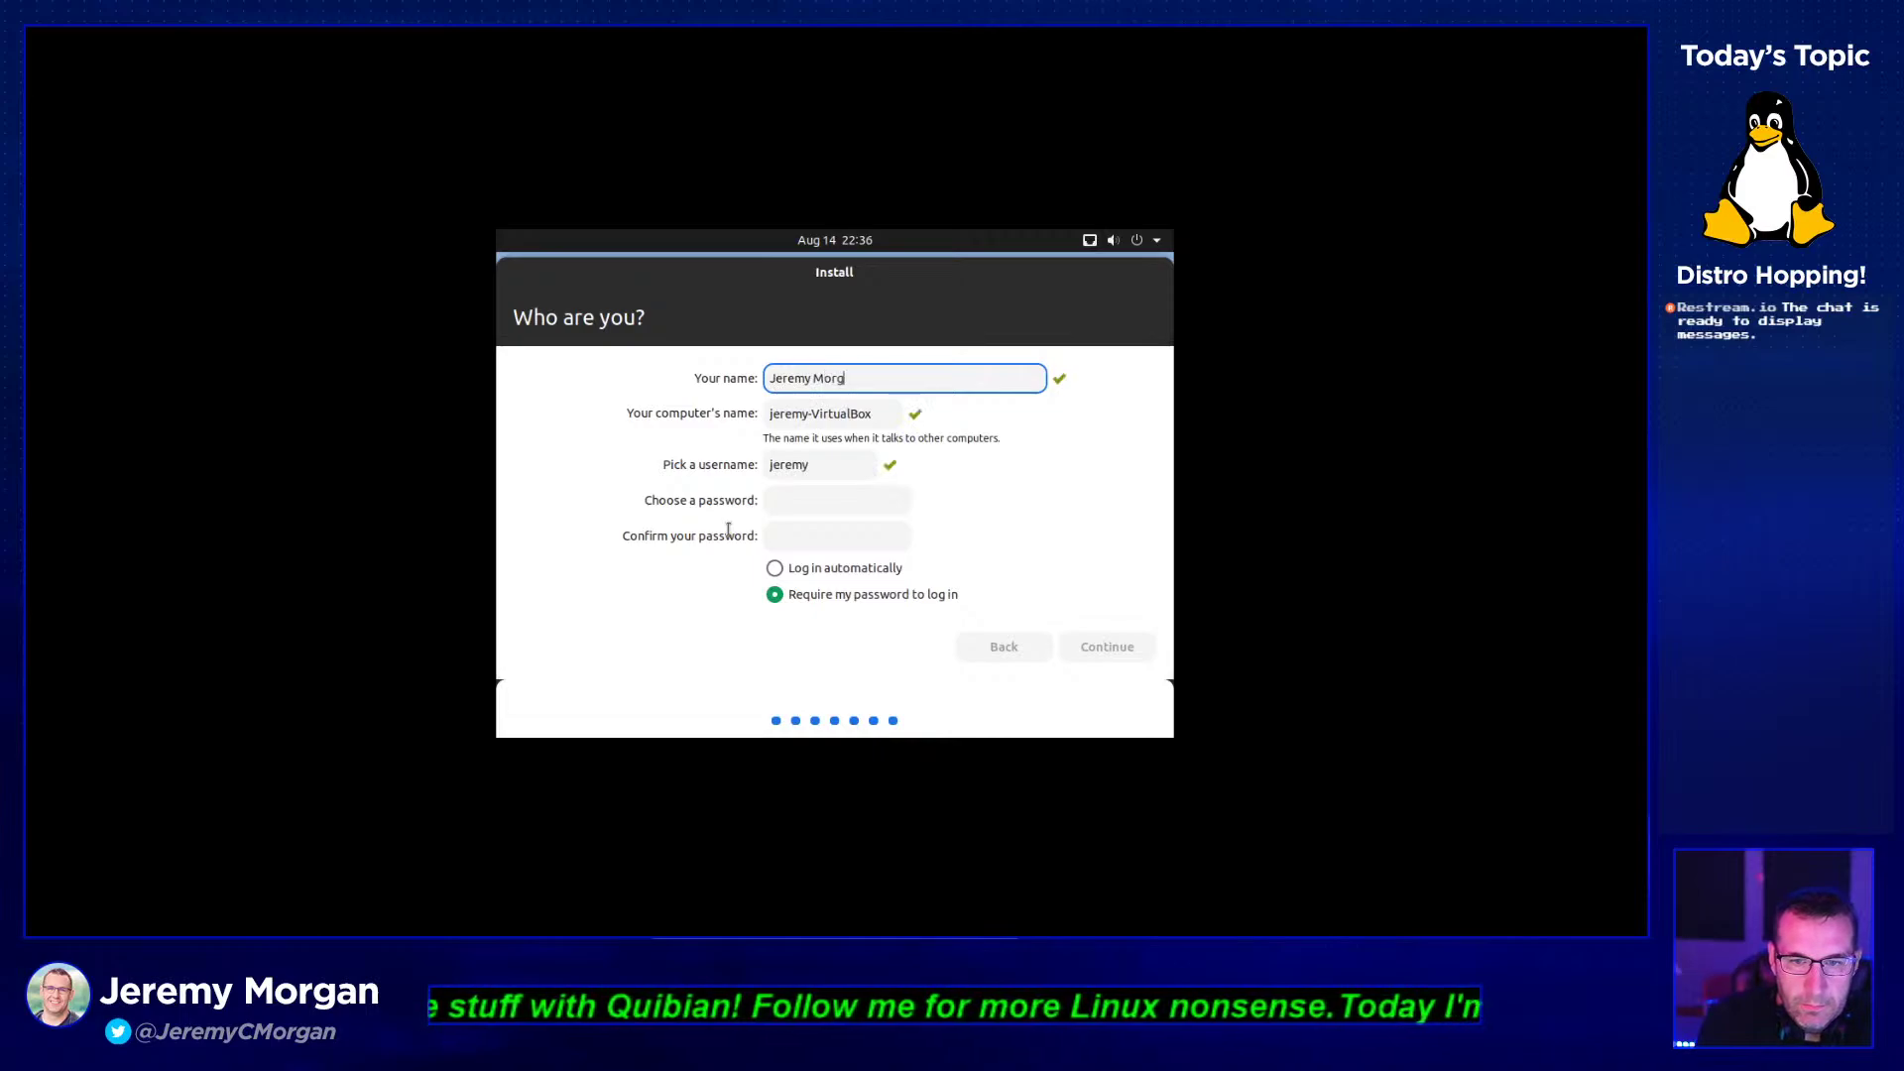
text(an)
key(Tab)
key(Tab)
key(Tab)
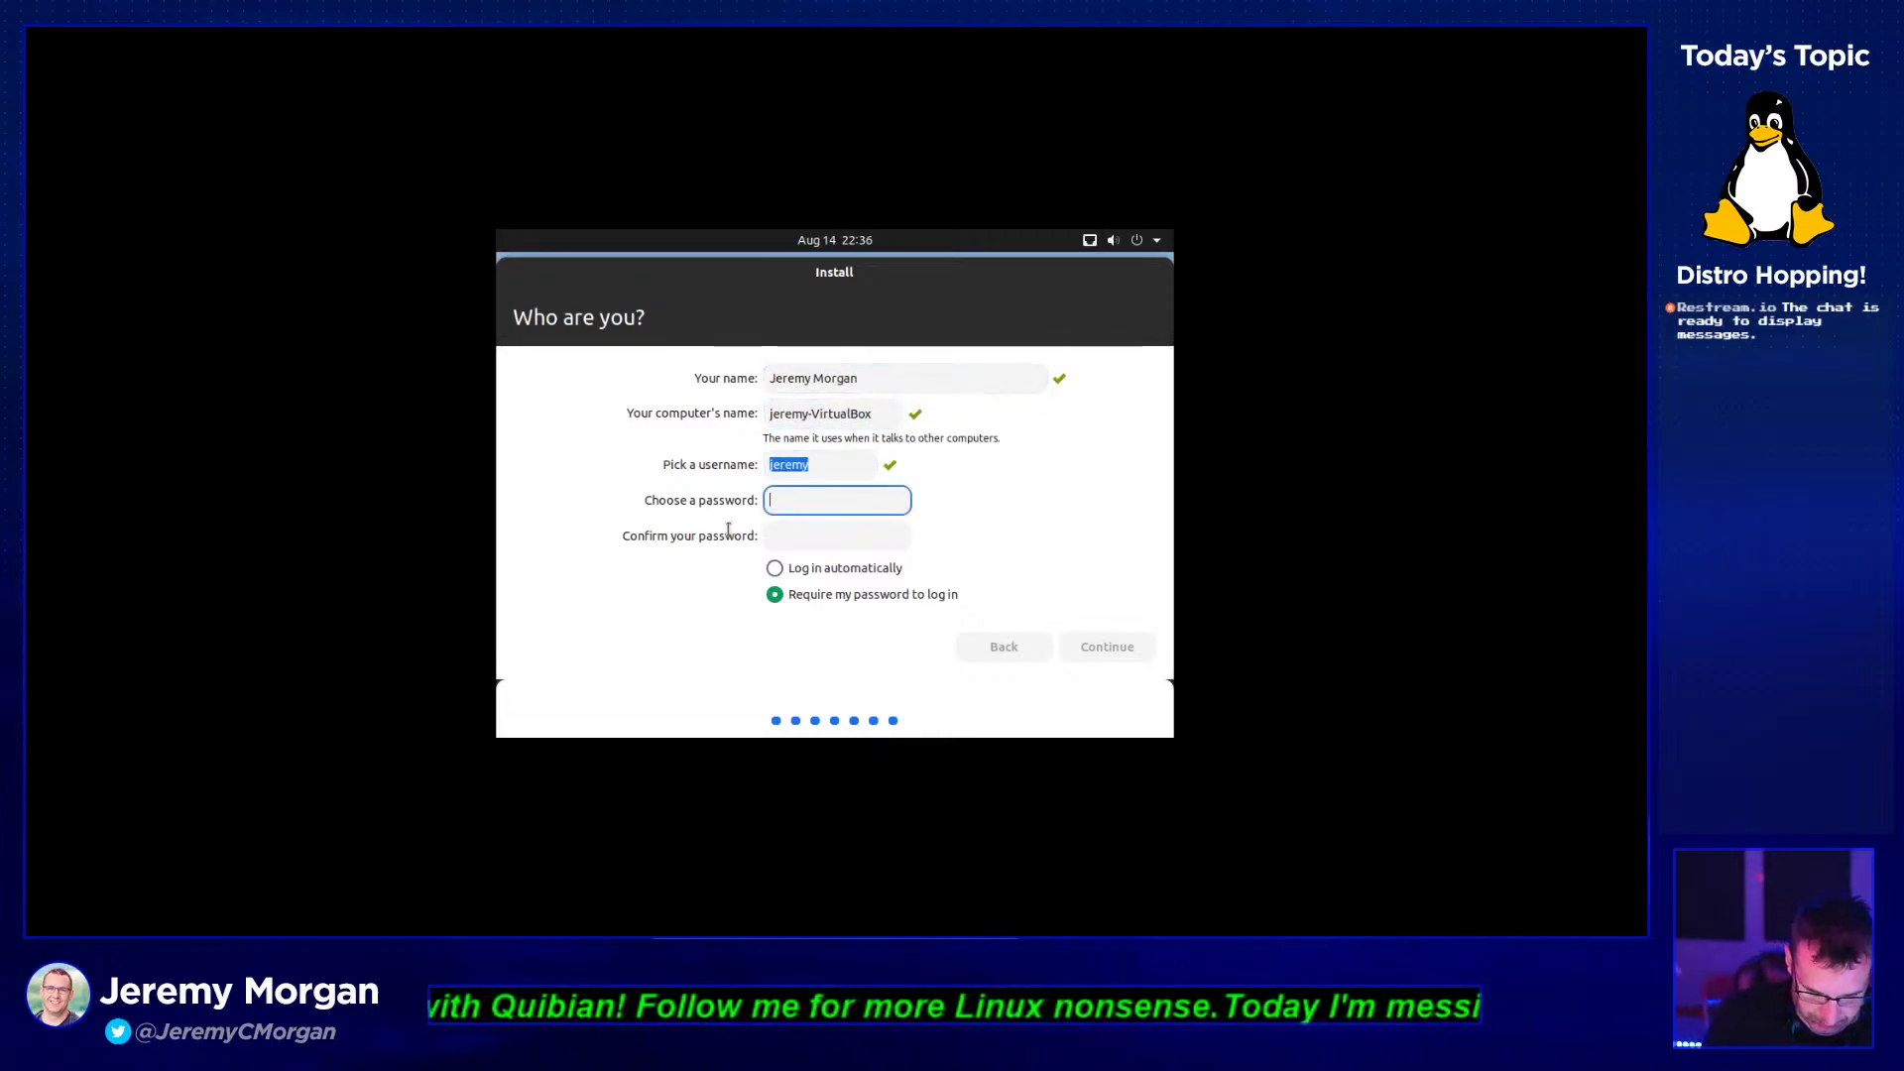
text(********)
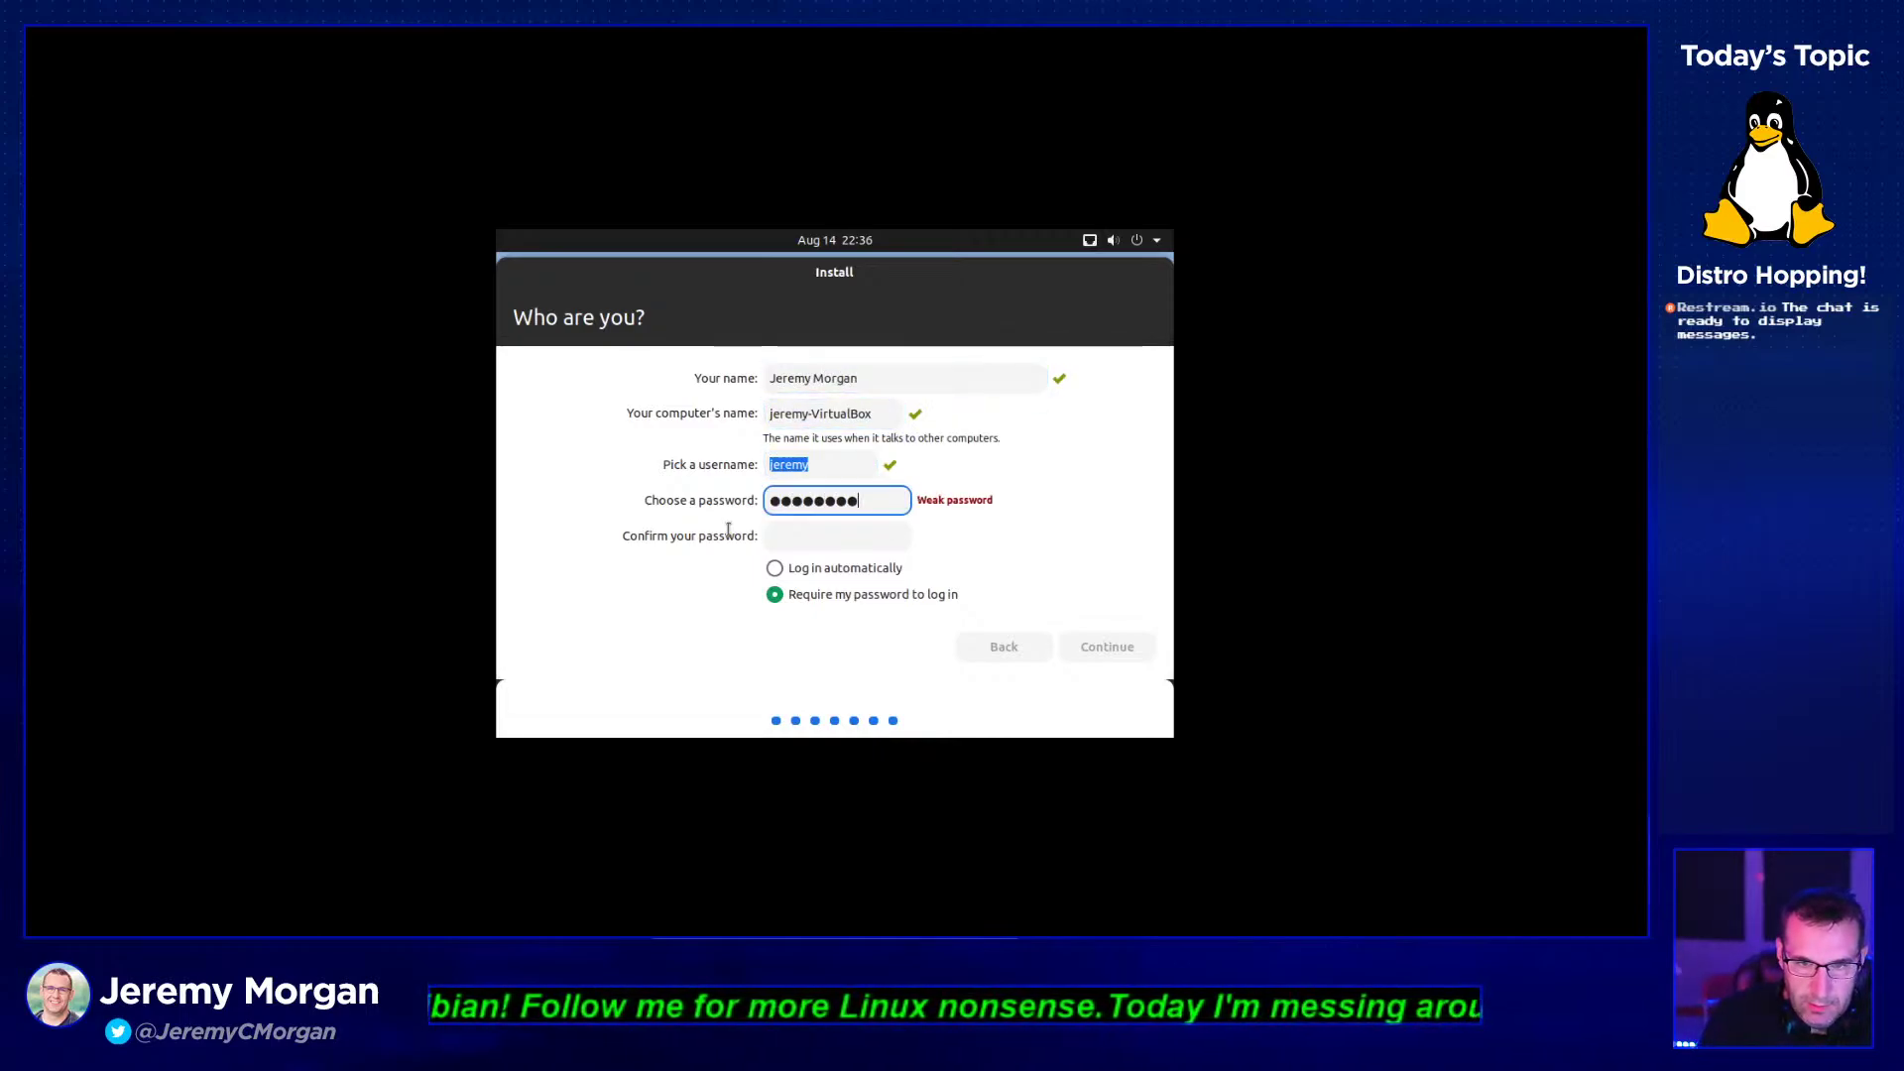
key(BackSpace)
key(BackSpace)
key(BackSpace)
key(BackSpace)
key(BackSpace)
key(BackSpace)
key(BackSpace)
key(BackSpace)
text(****)
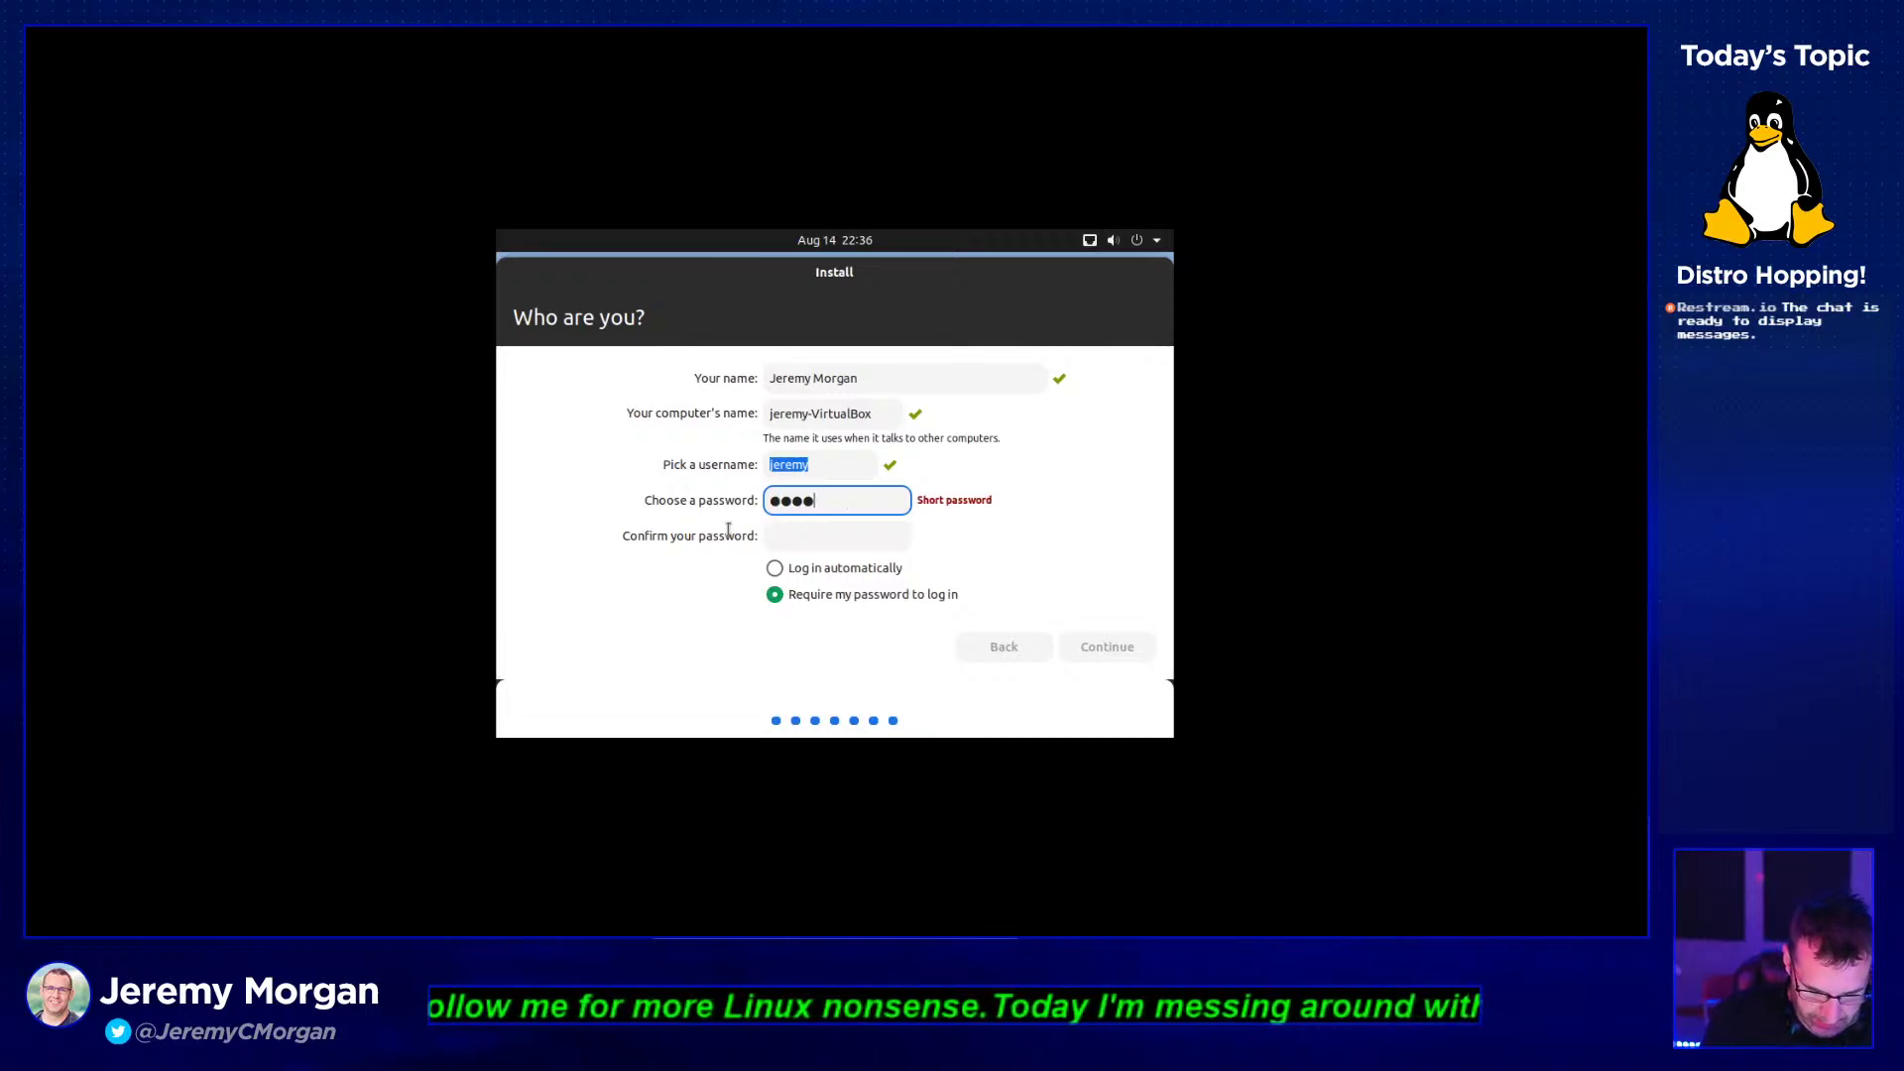
text(*****)
key(Tab)
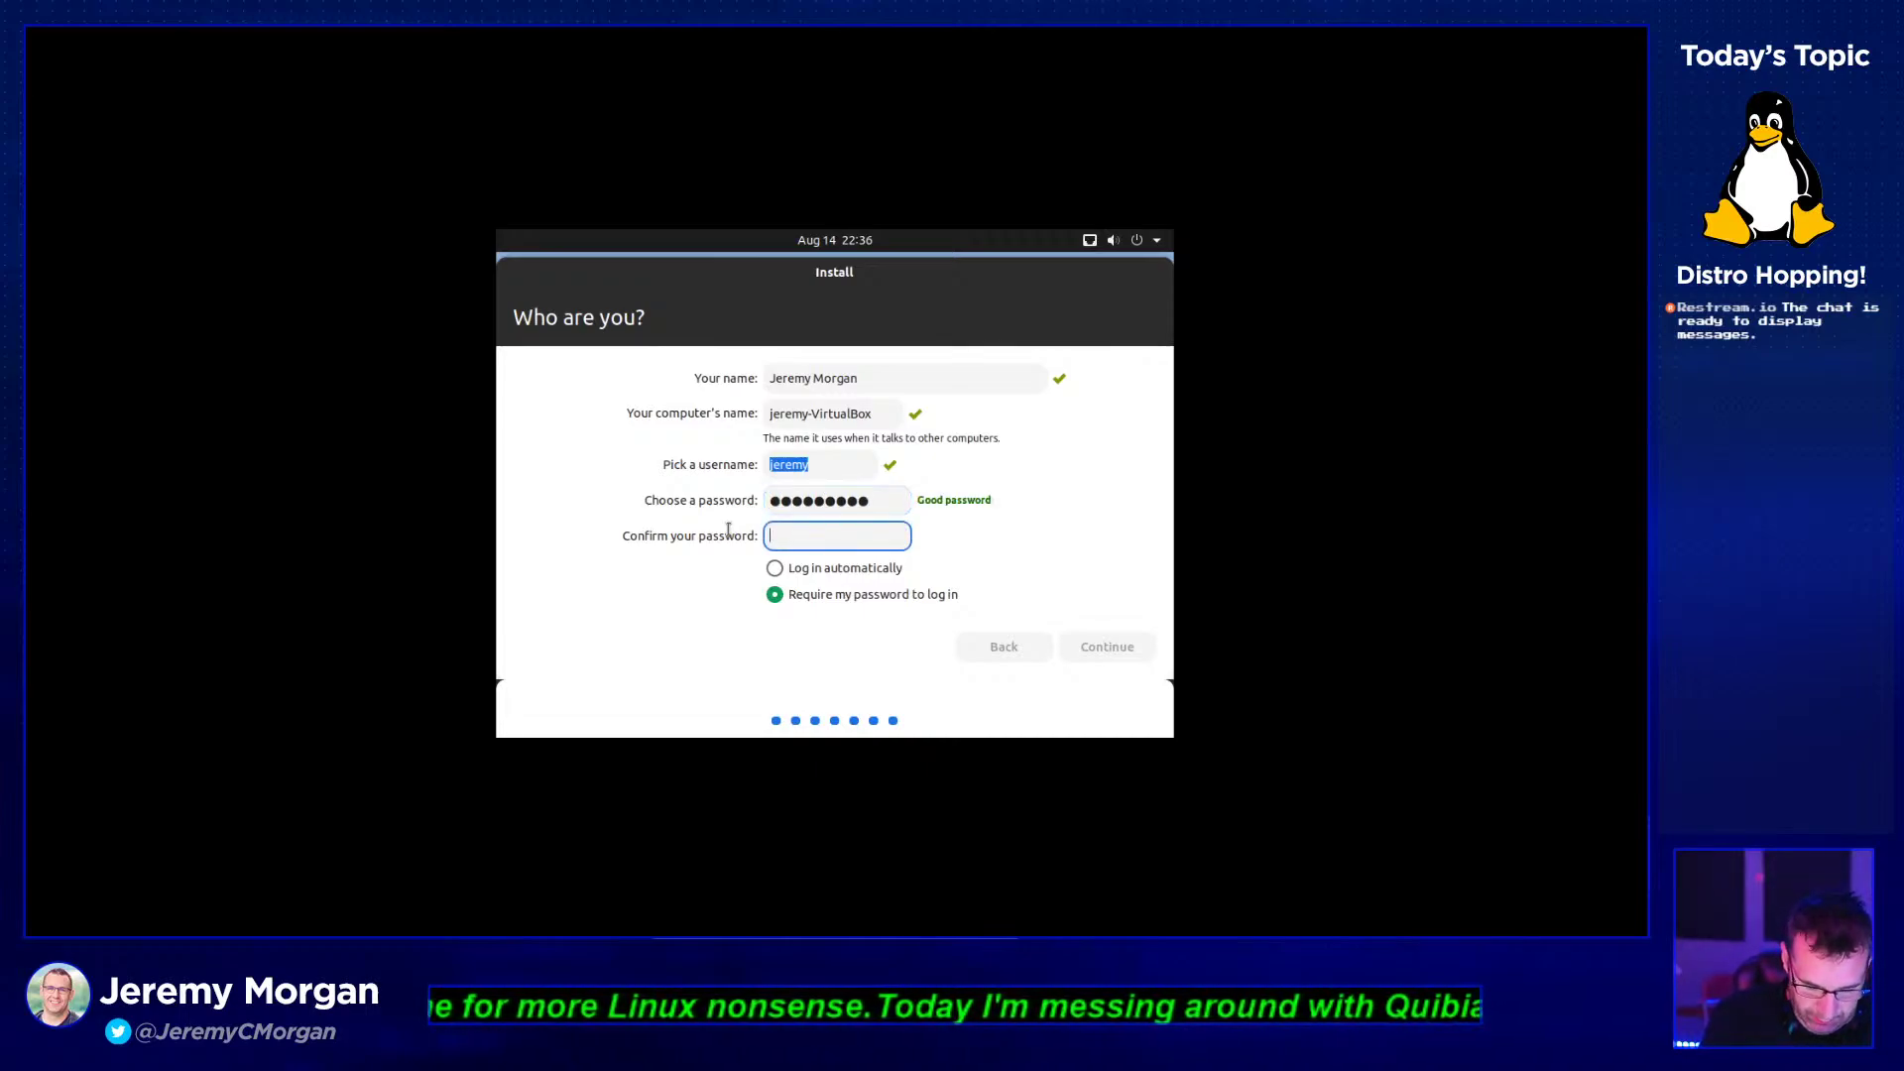
text(*********)
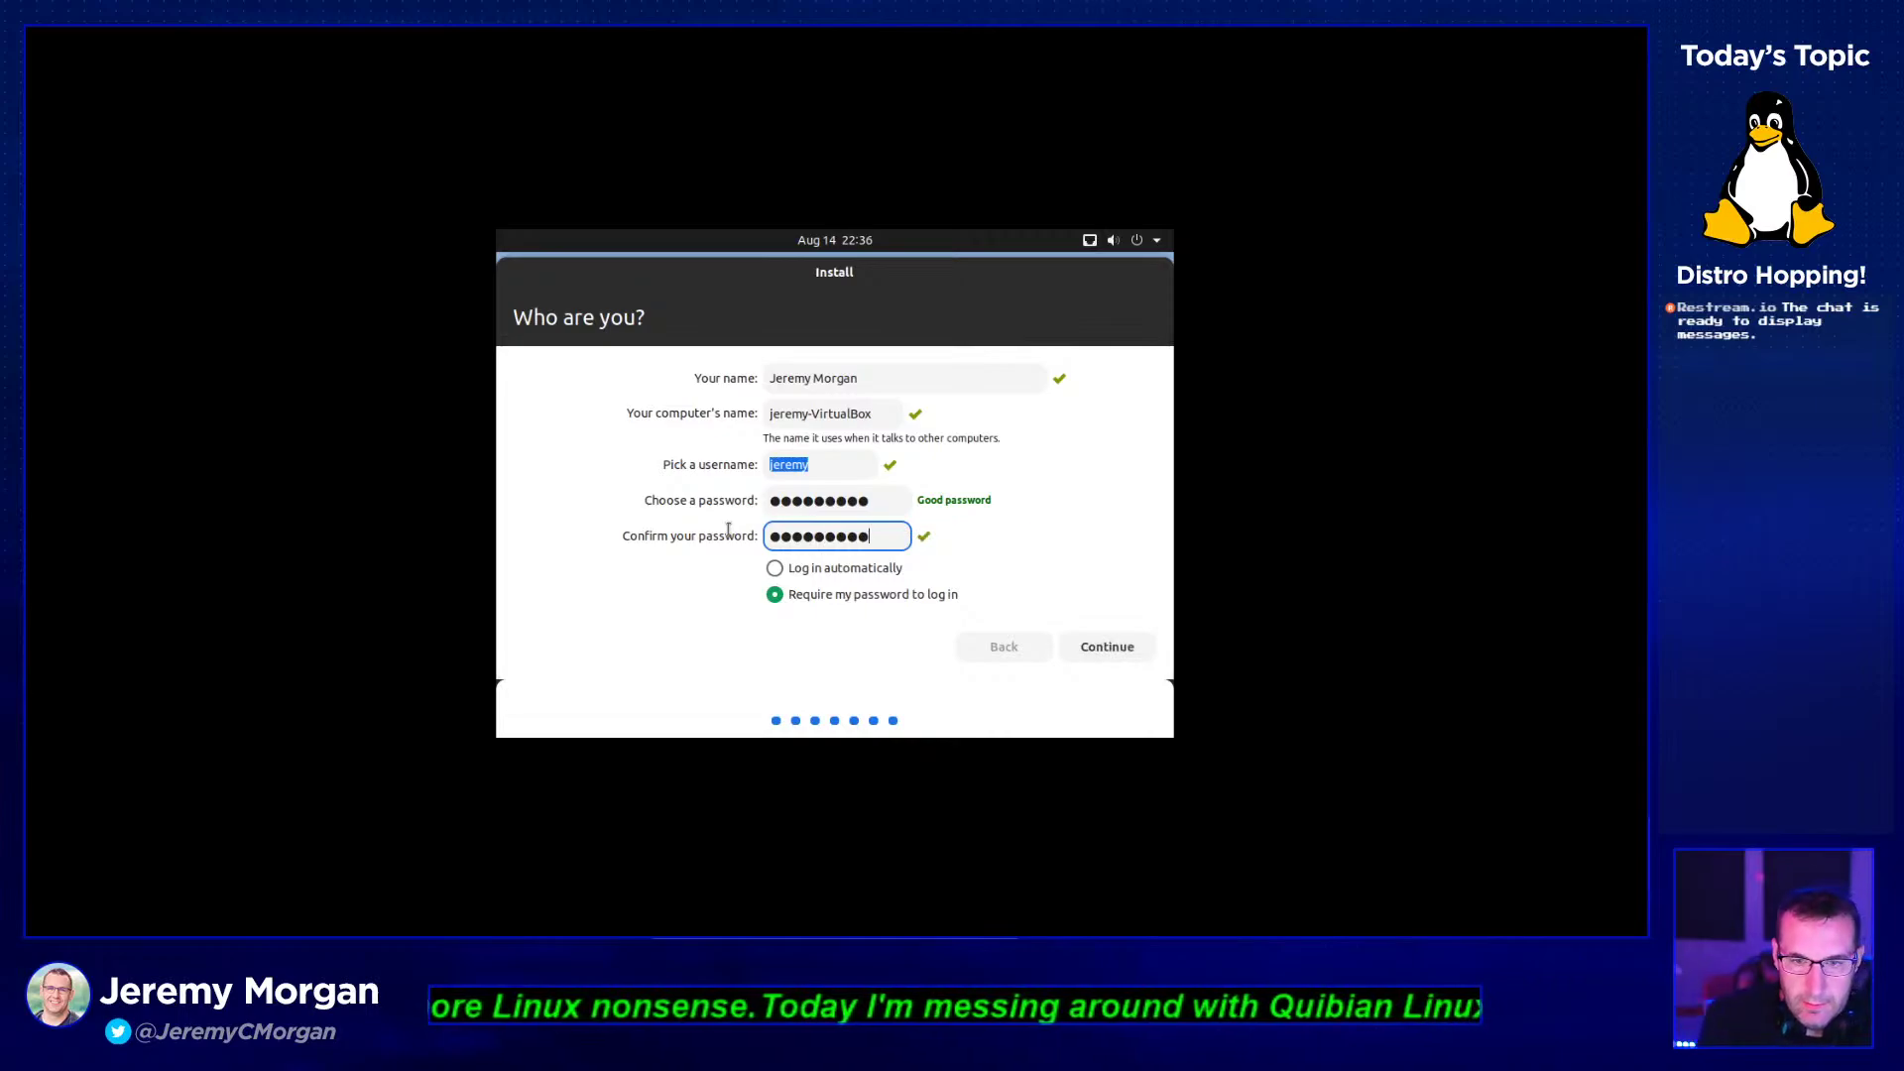
click(1097, 649)
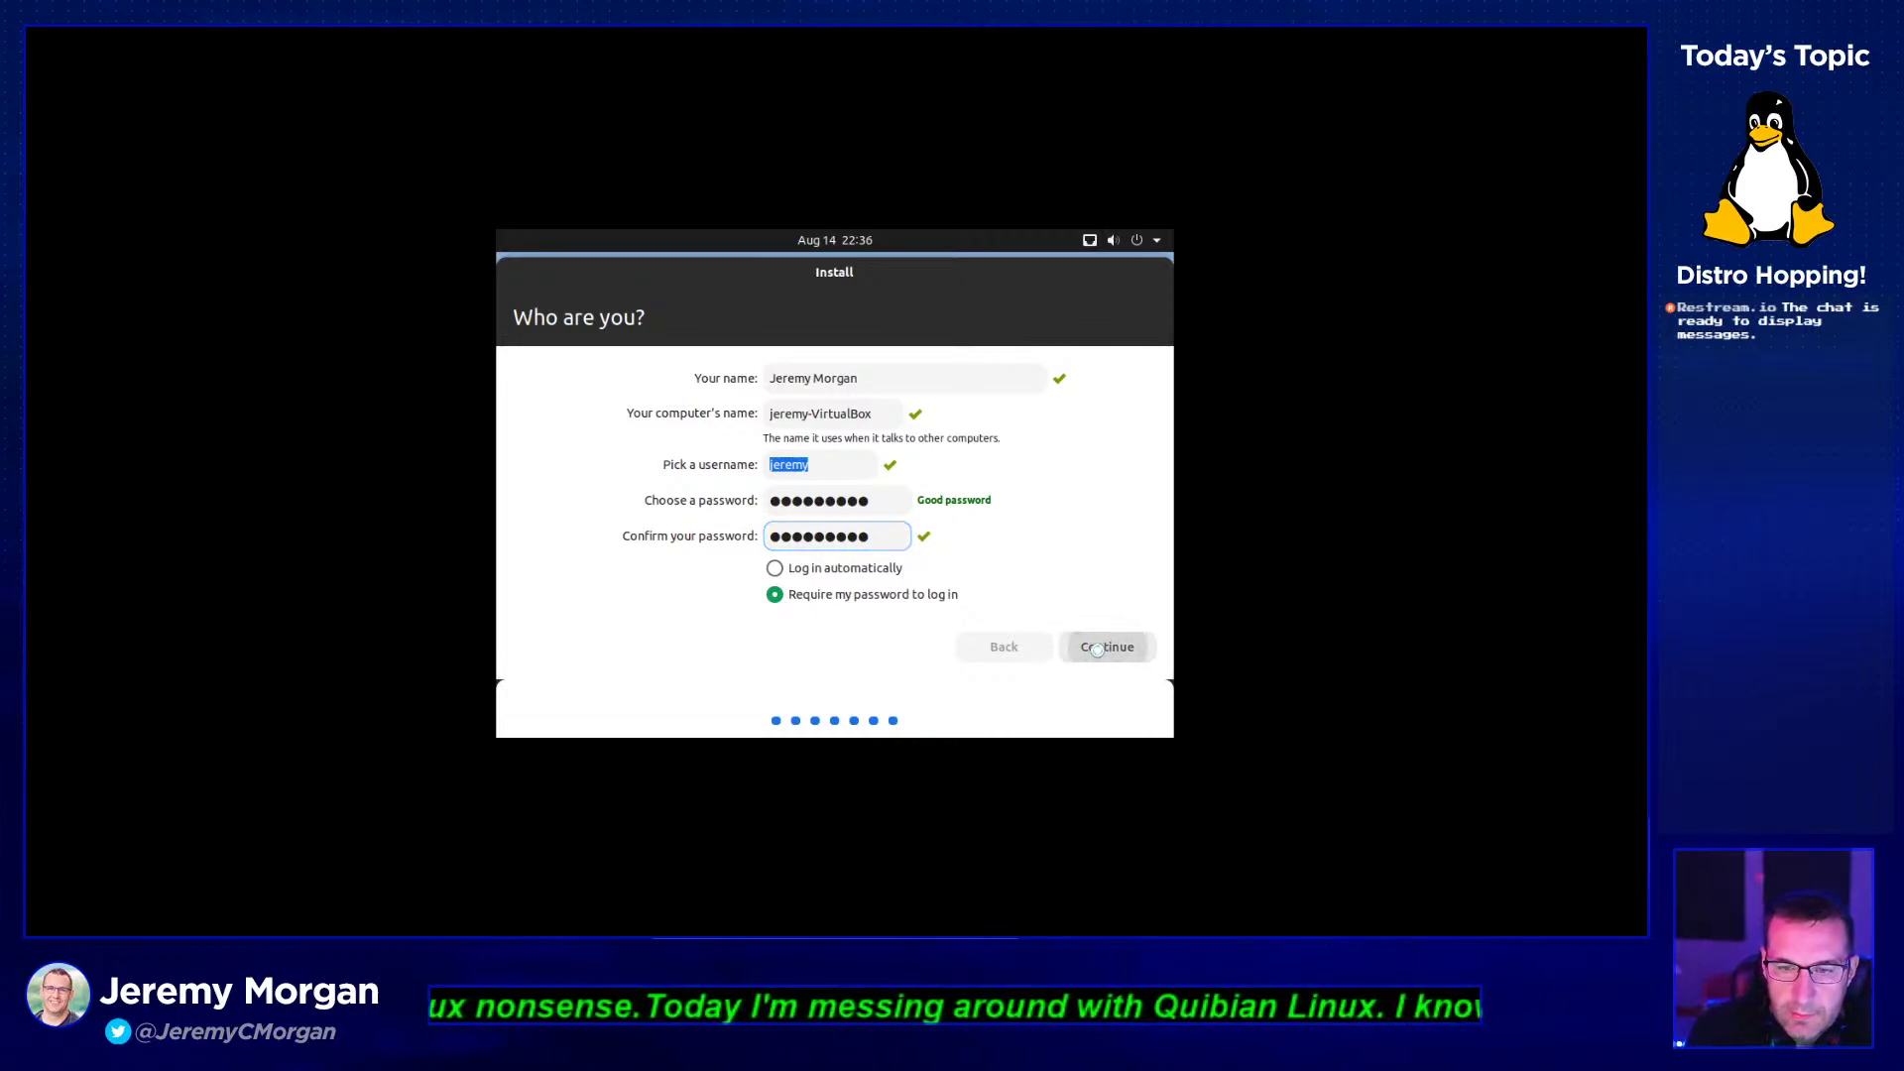
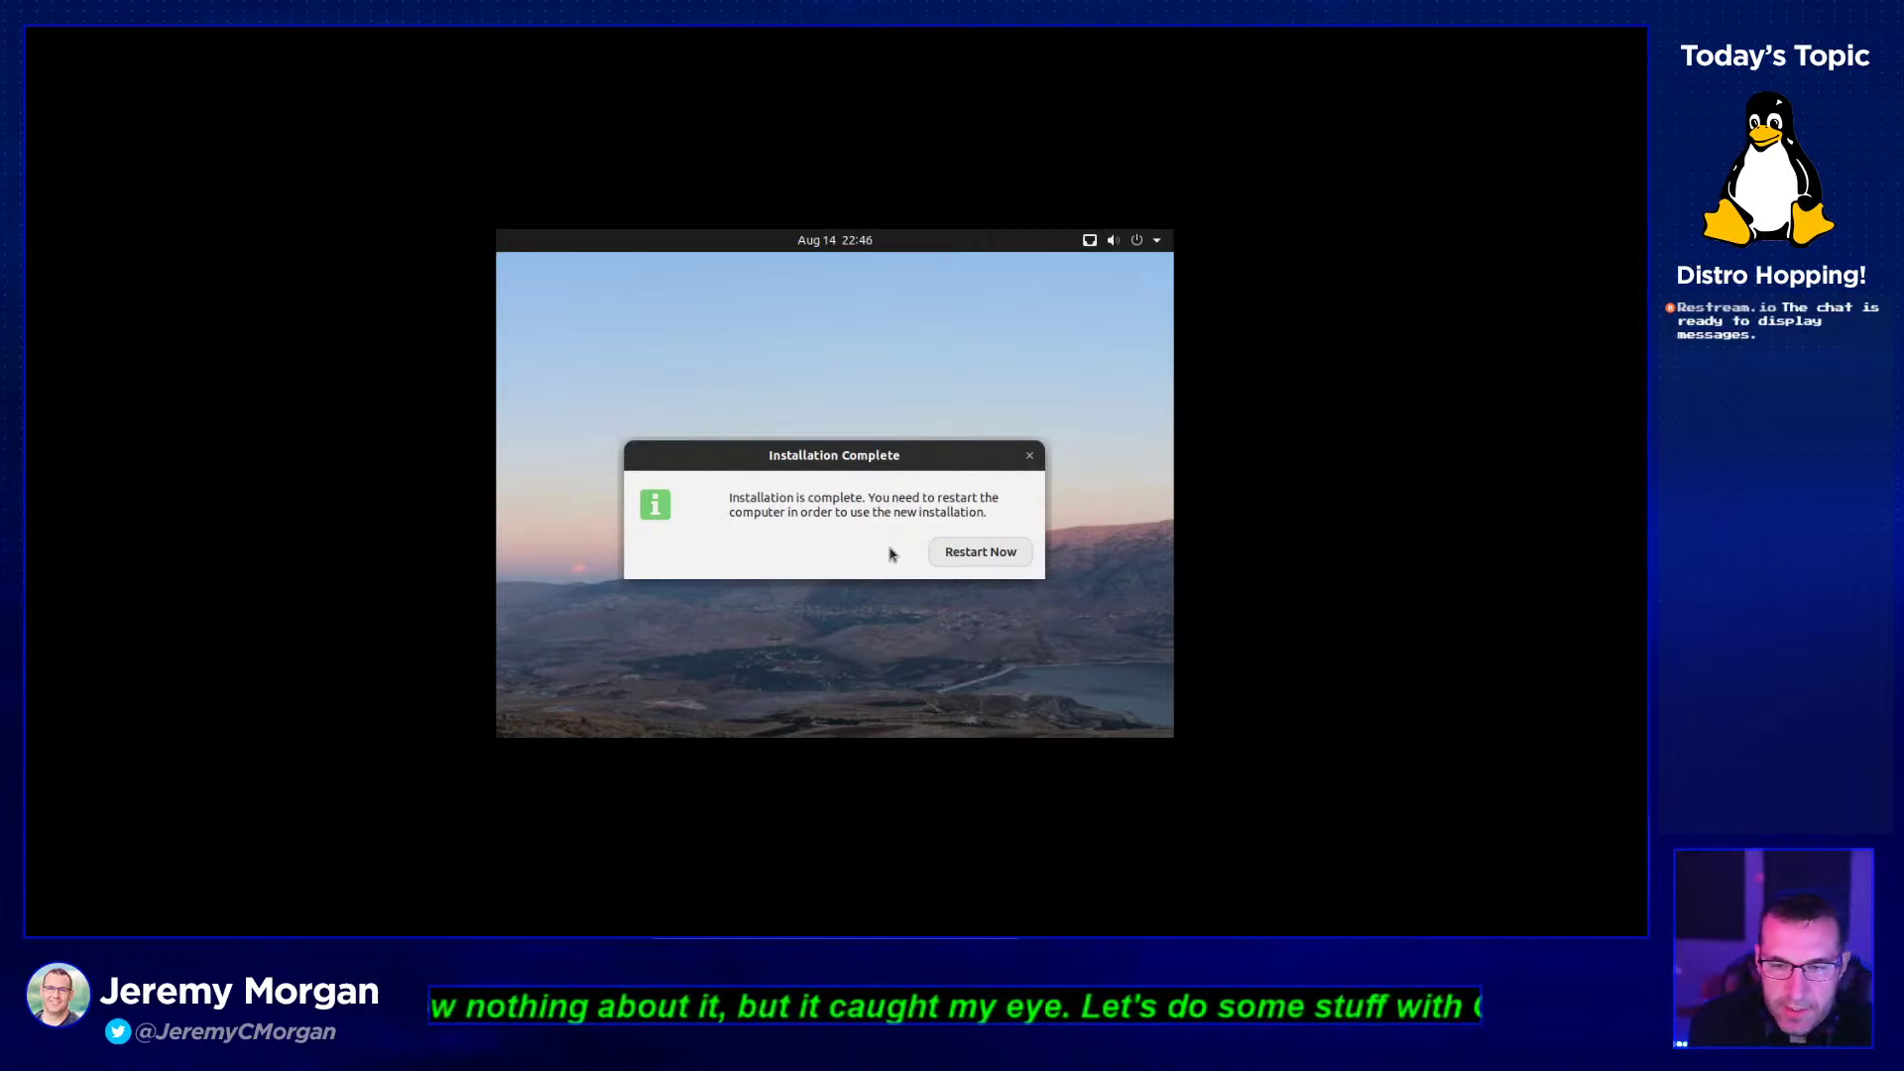
- Restart the newly installed Quibian VM and continue booting past the remove-medium prompt
click(988, 557)
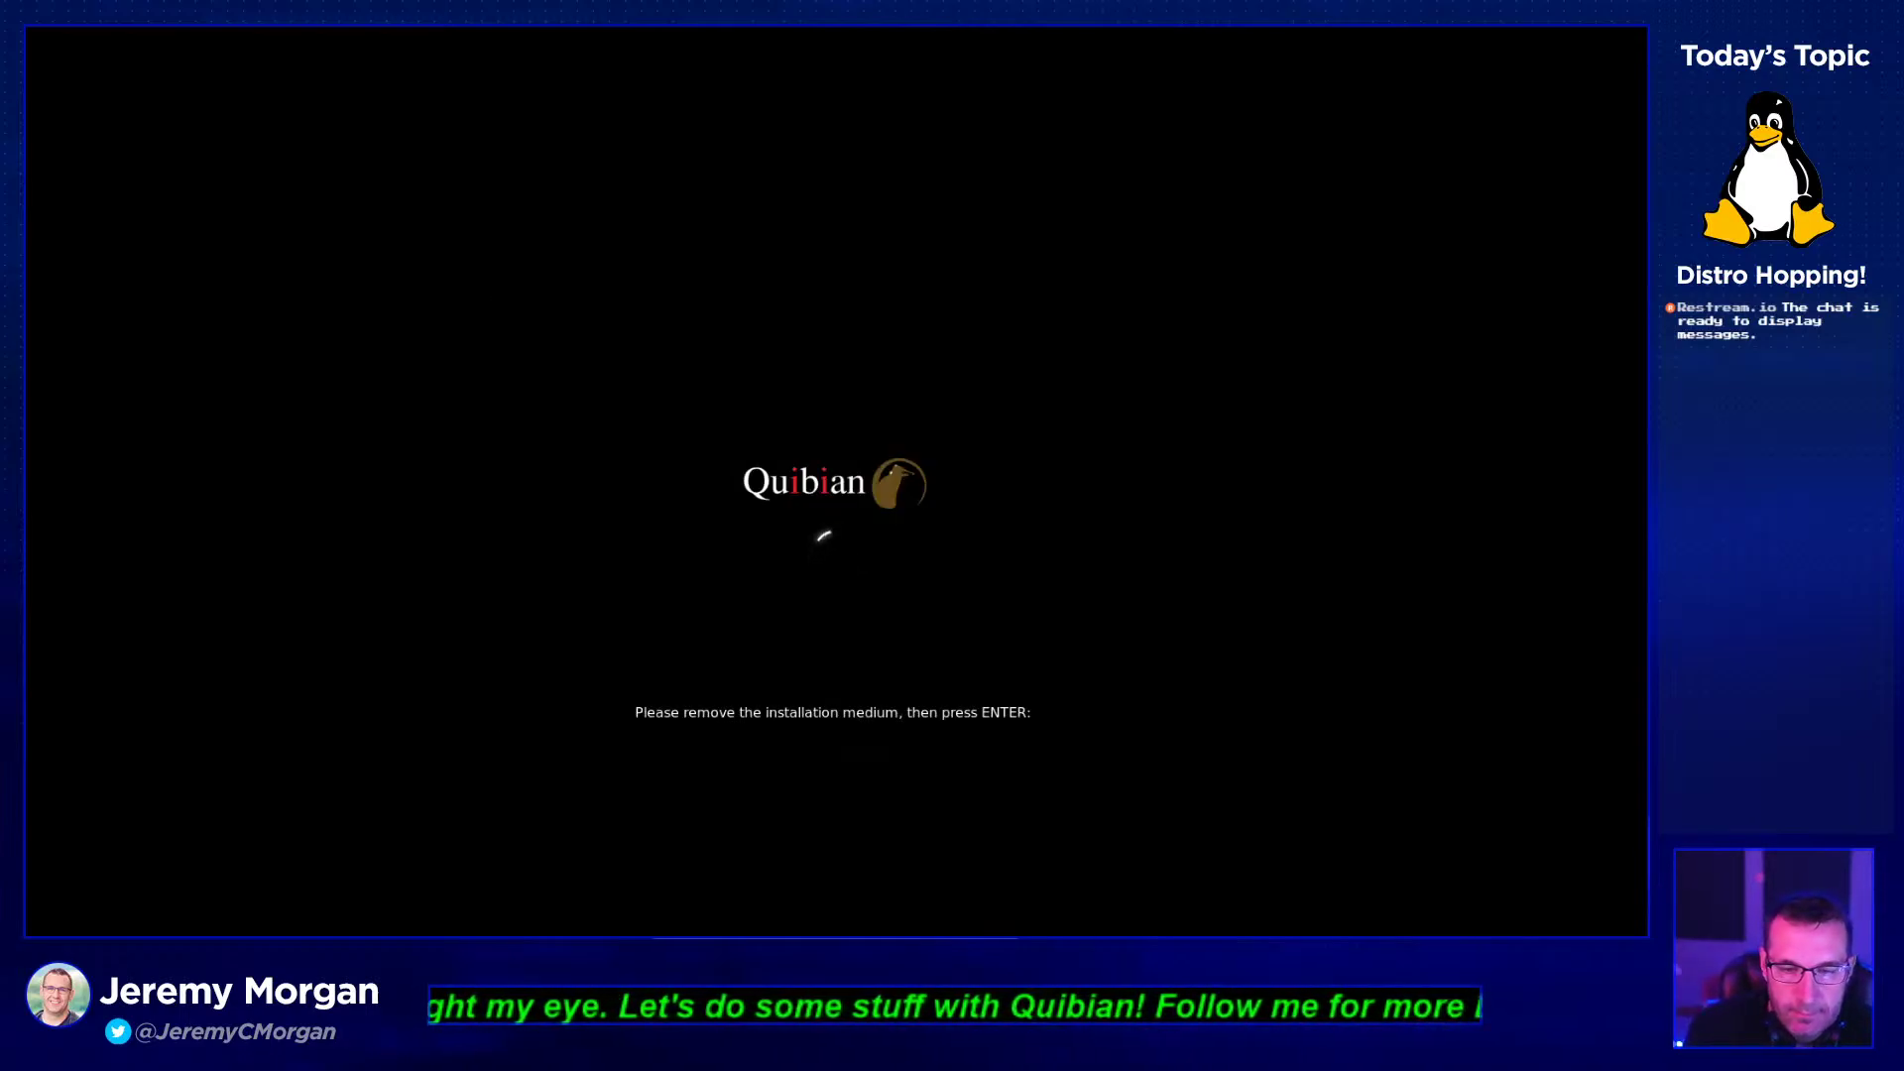
key(Return)
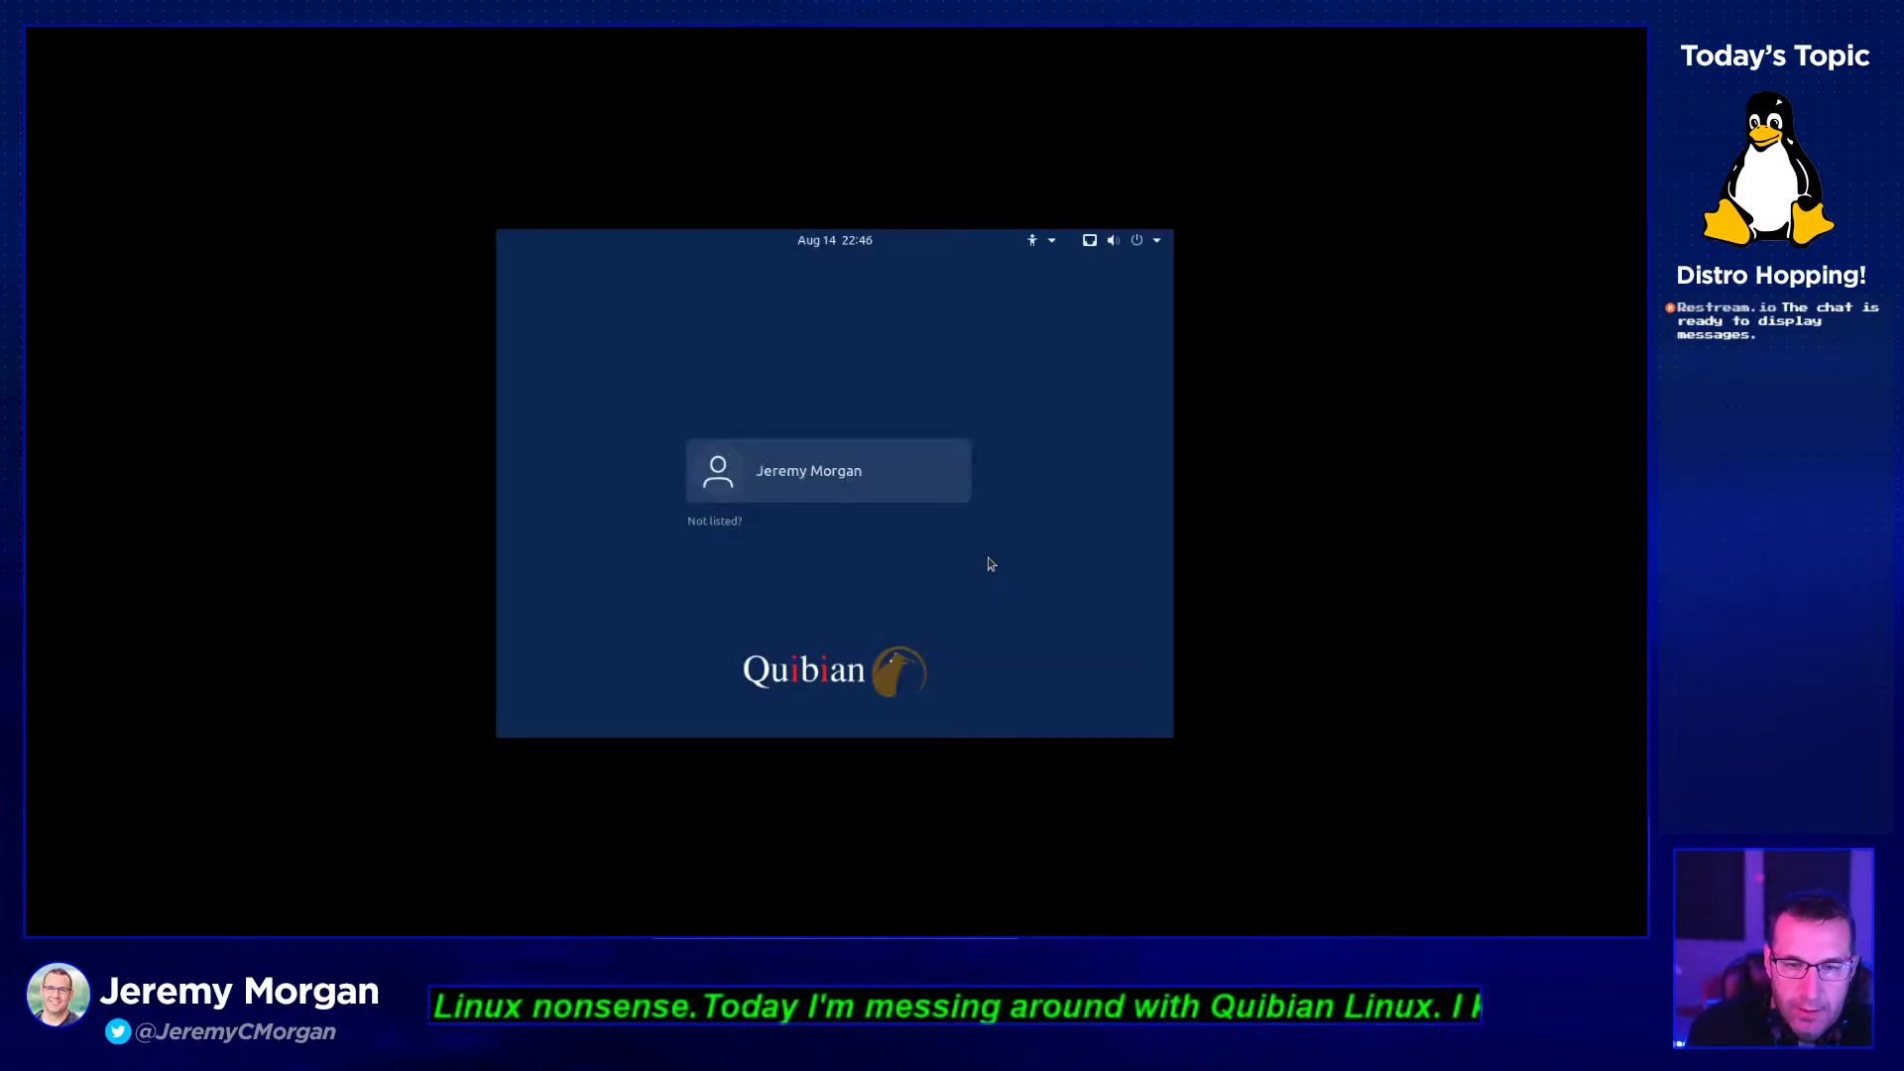
- Log in to the listed user account with its password
click(873, 496)
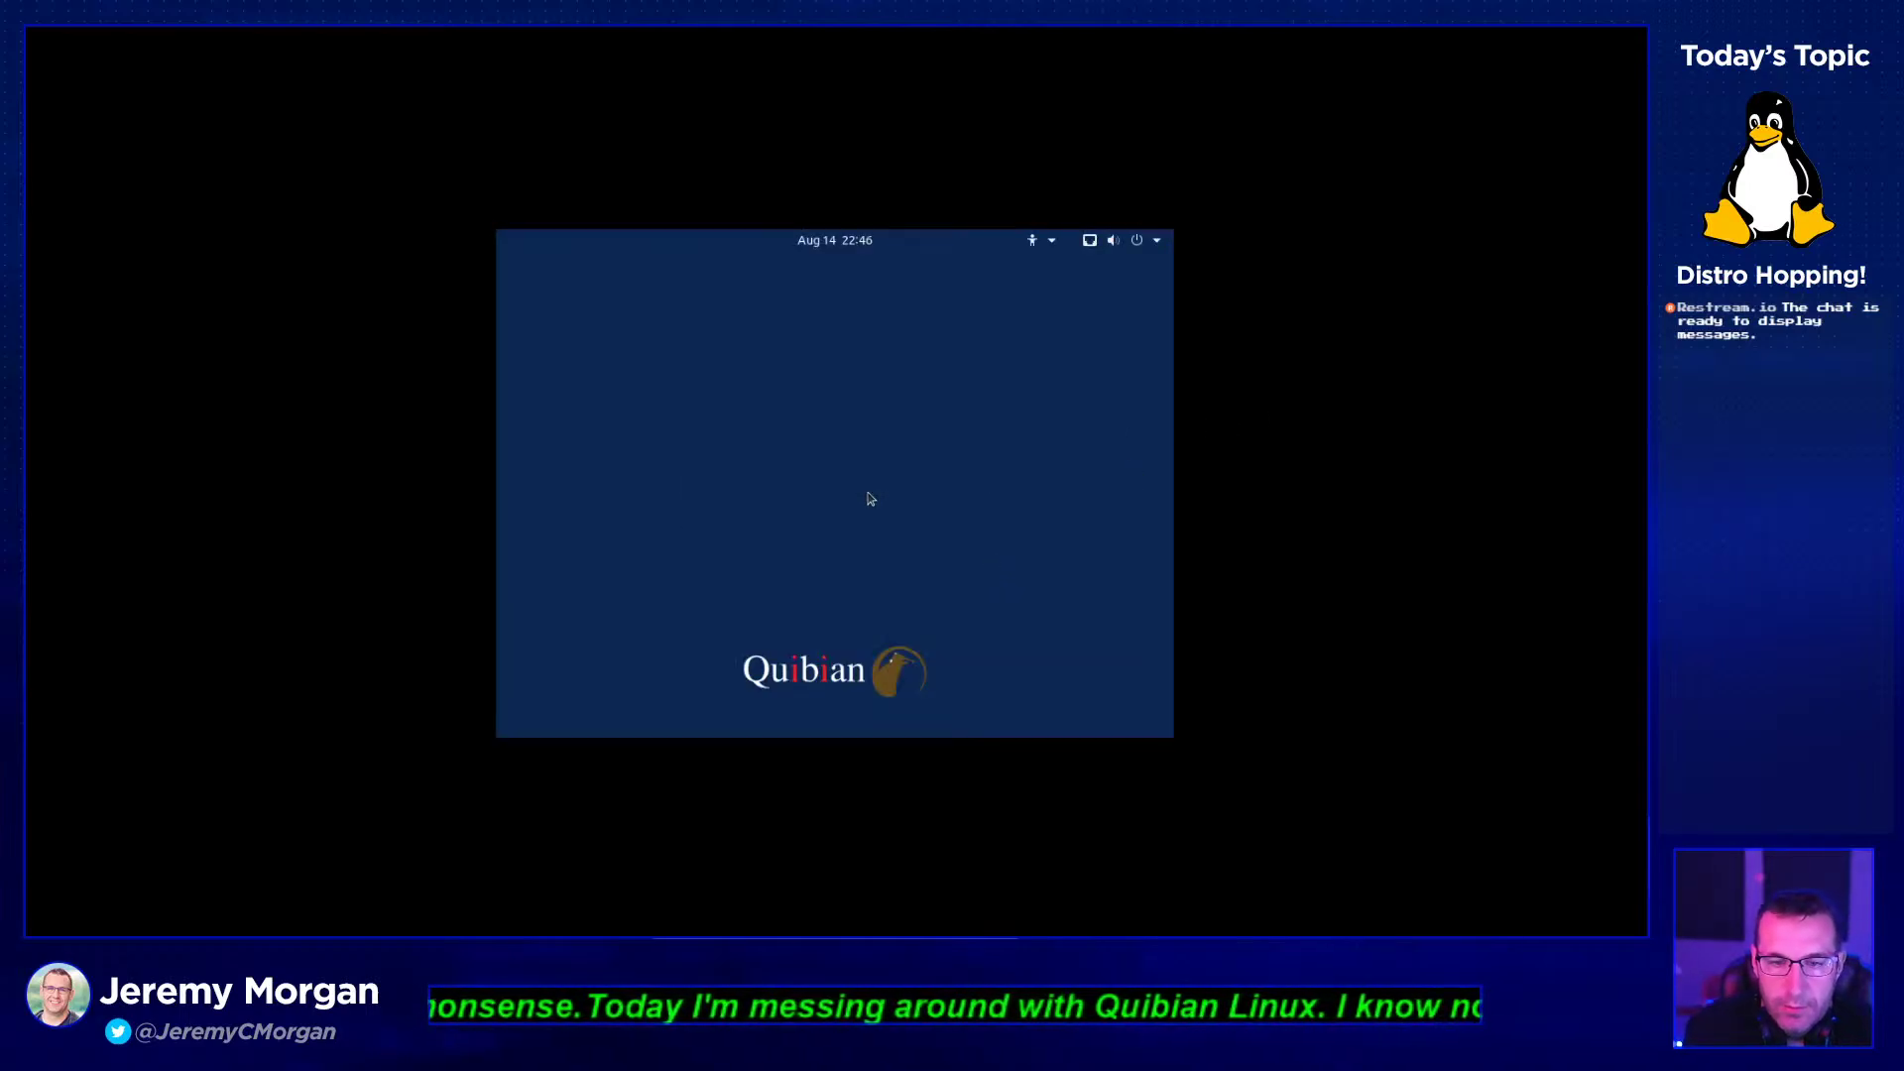
text(**********)
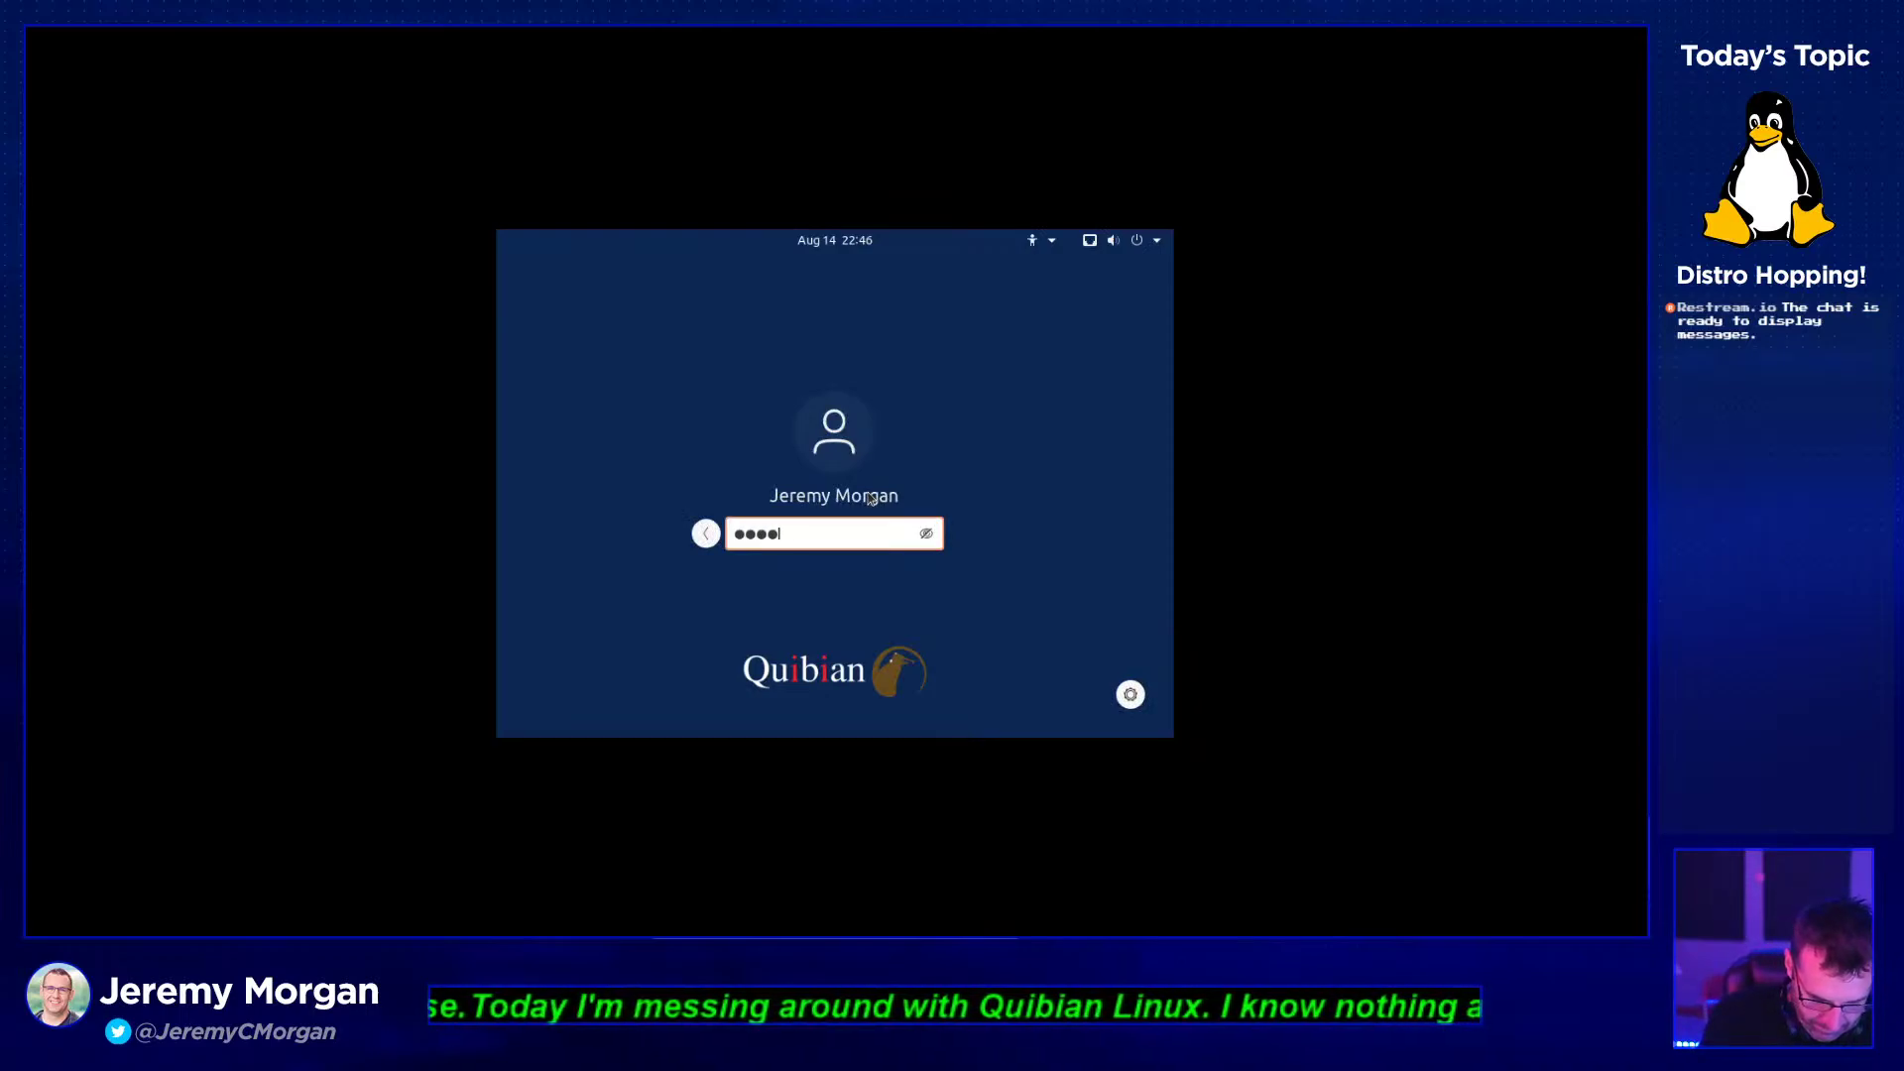
key(Return)
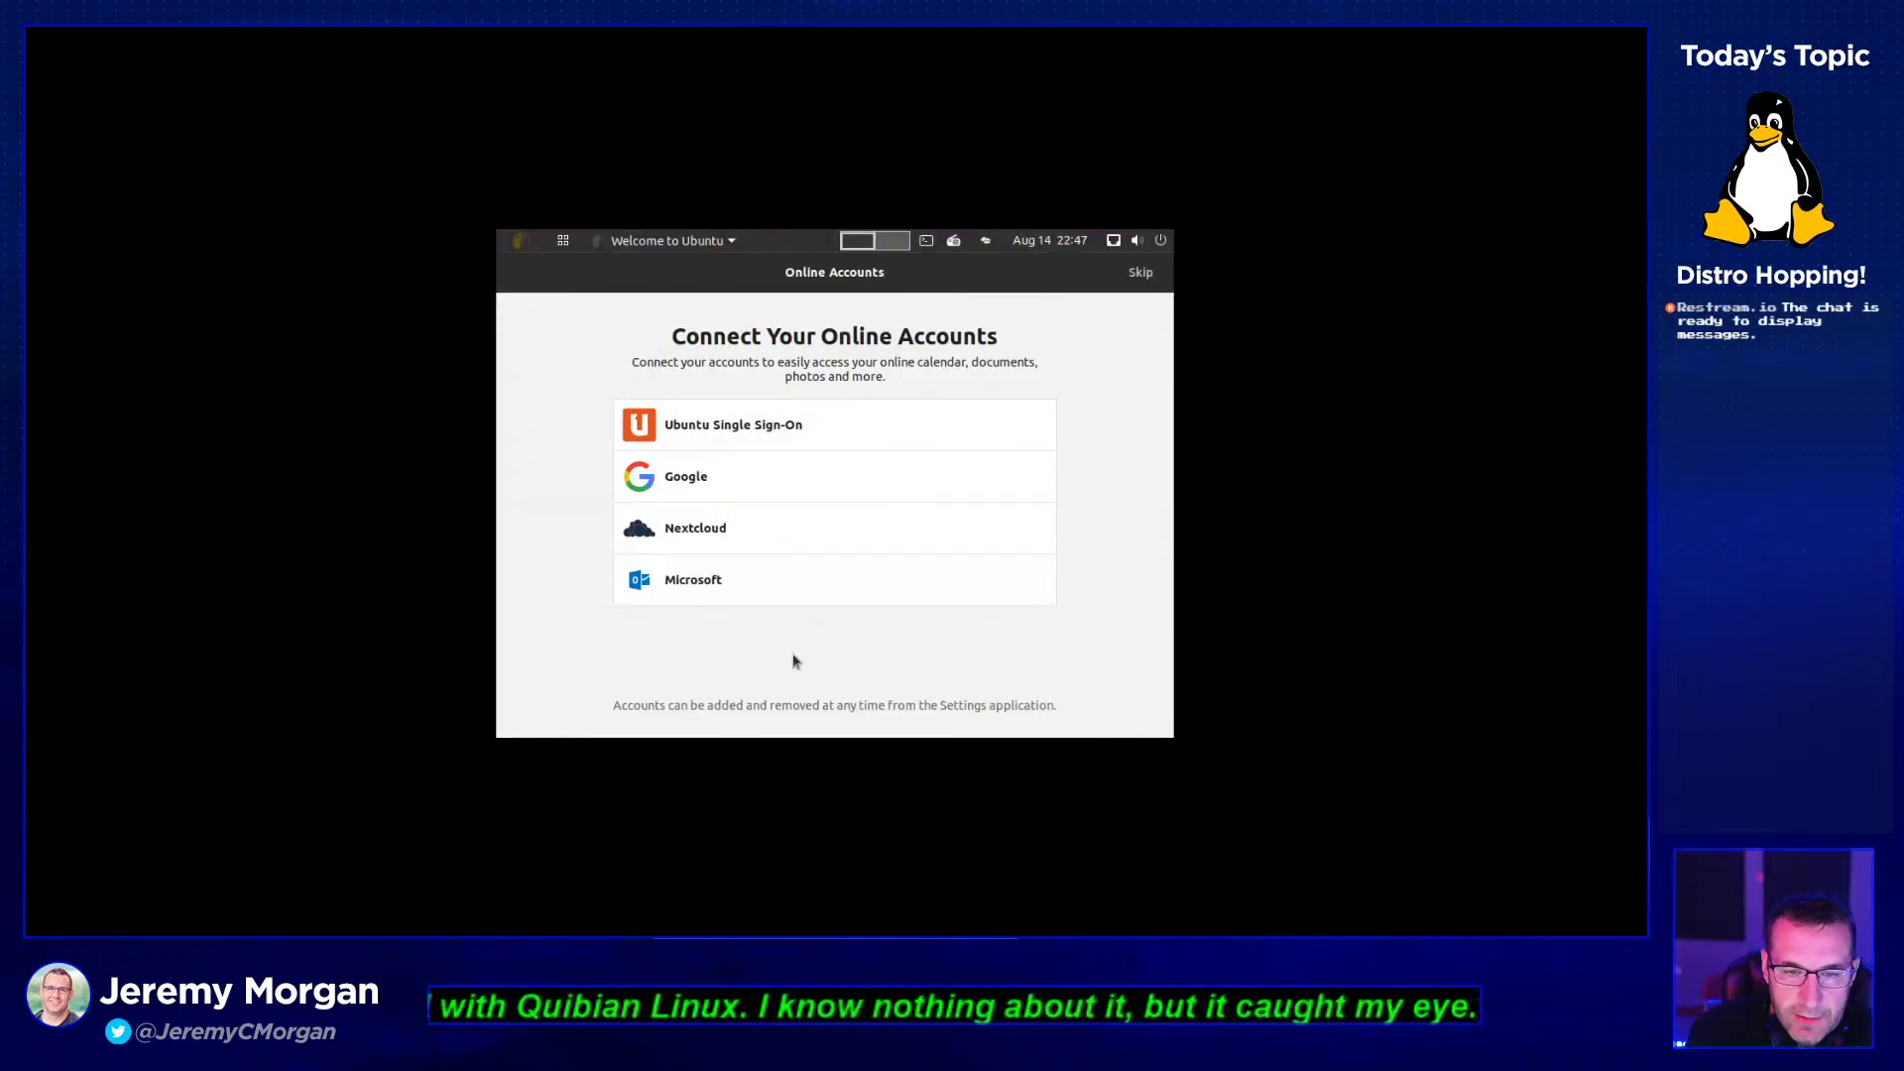
- Skip online accounts and advance past the Livepatch and system info pages to the final page
click(1140, 273)
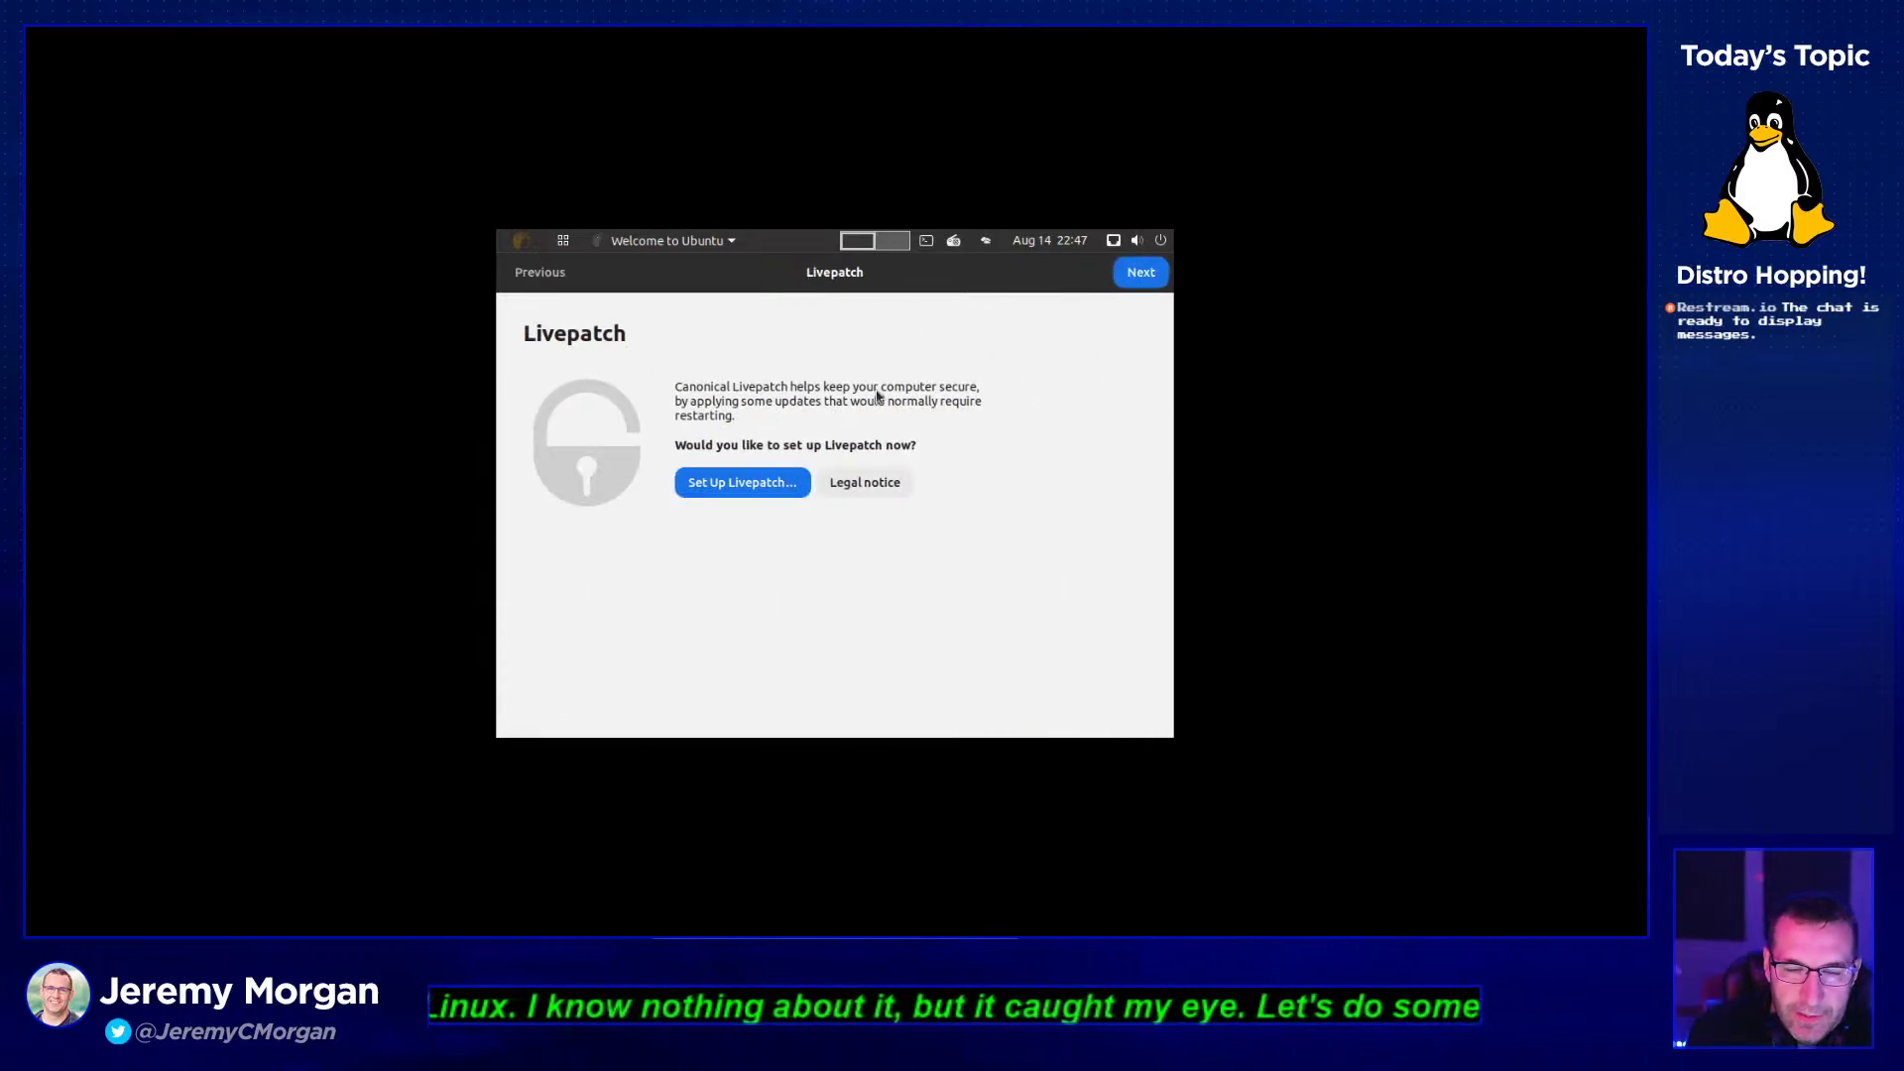
click(1142, 275)
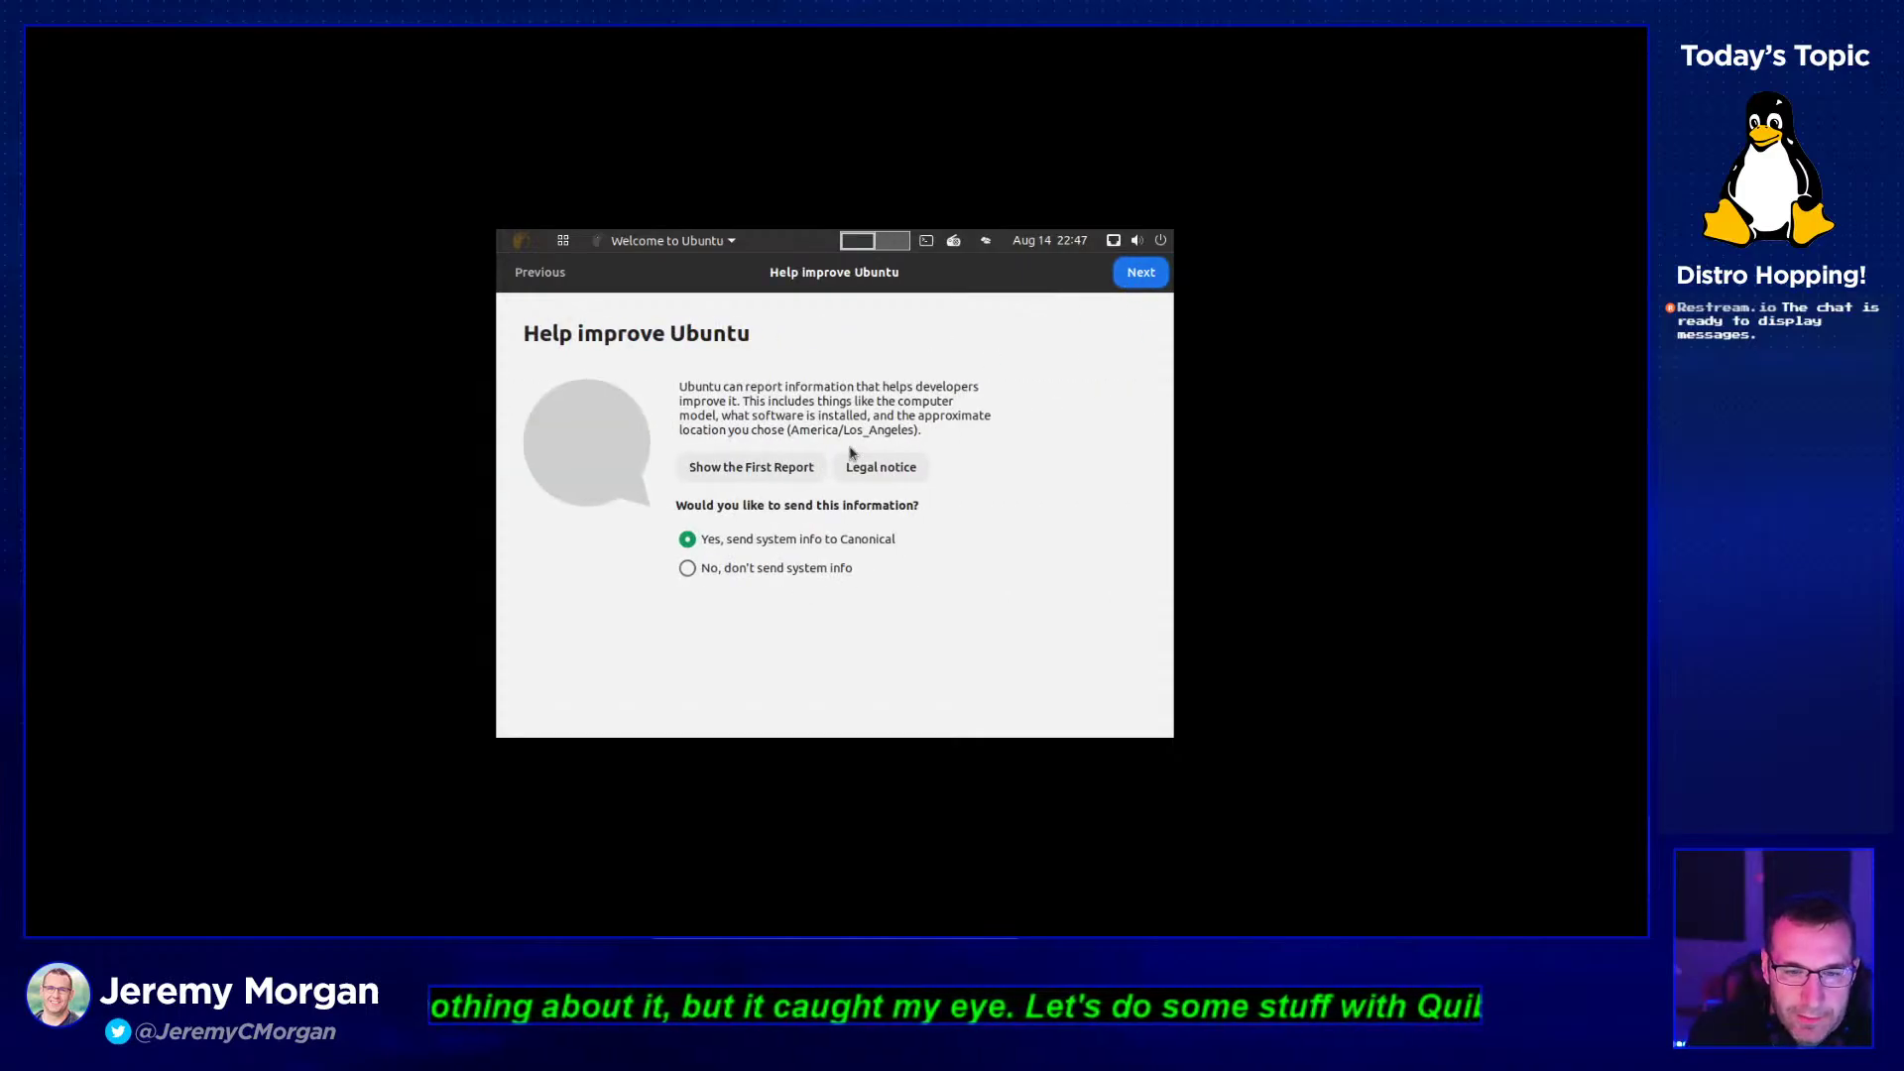
click(1143, 276)
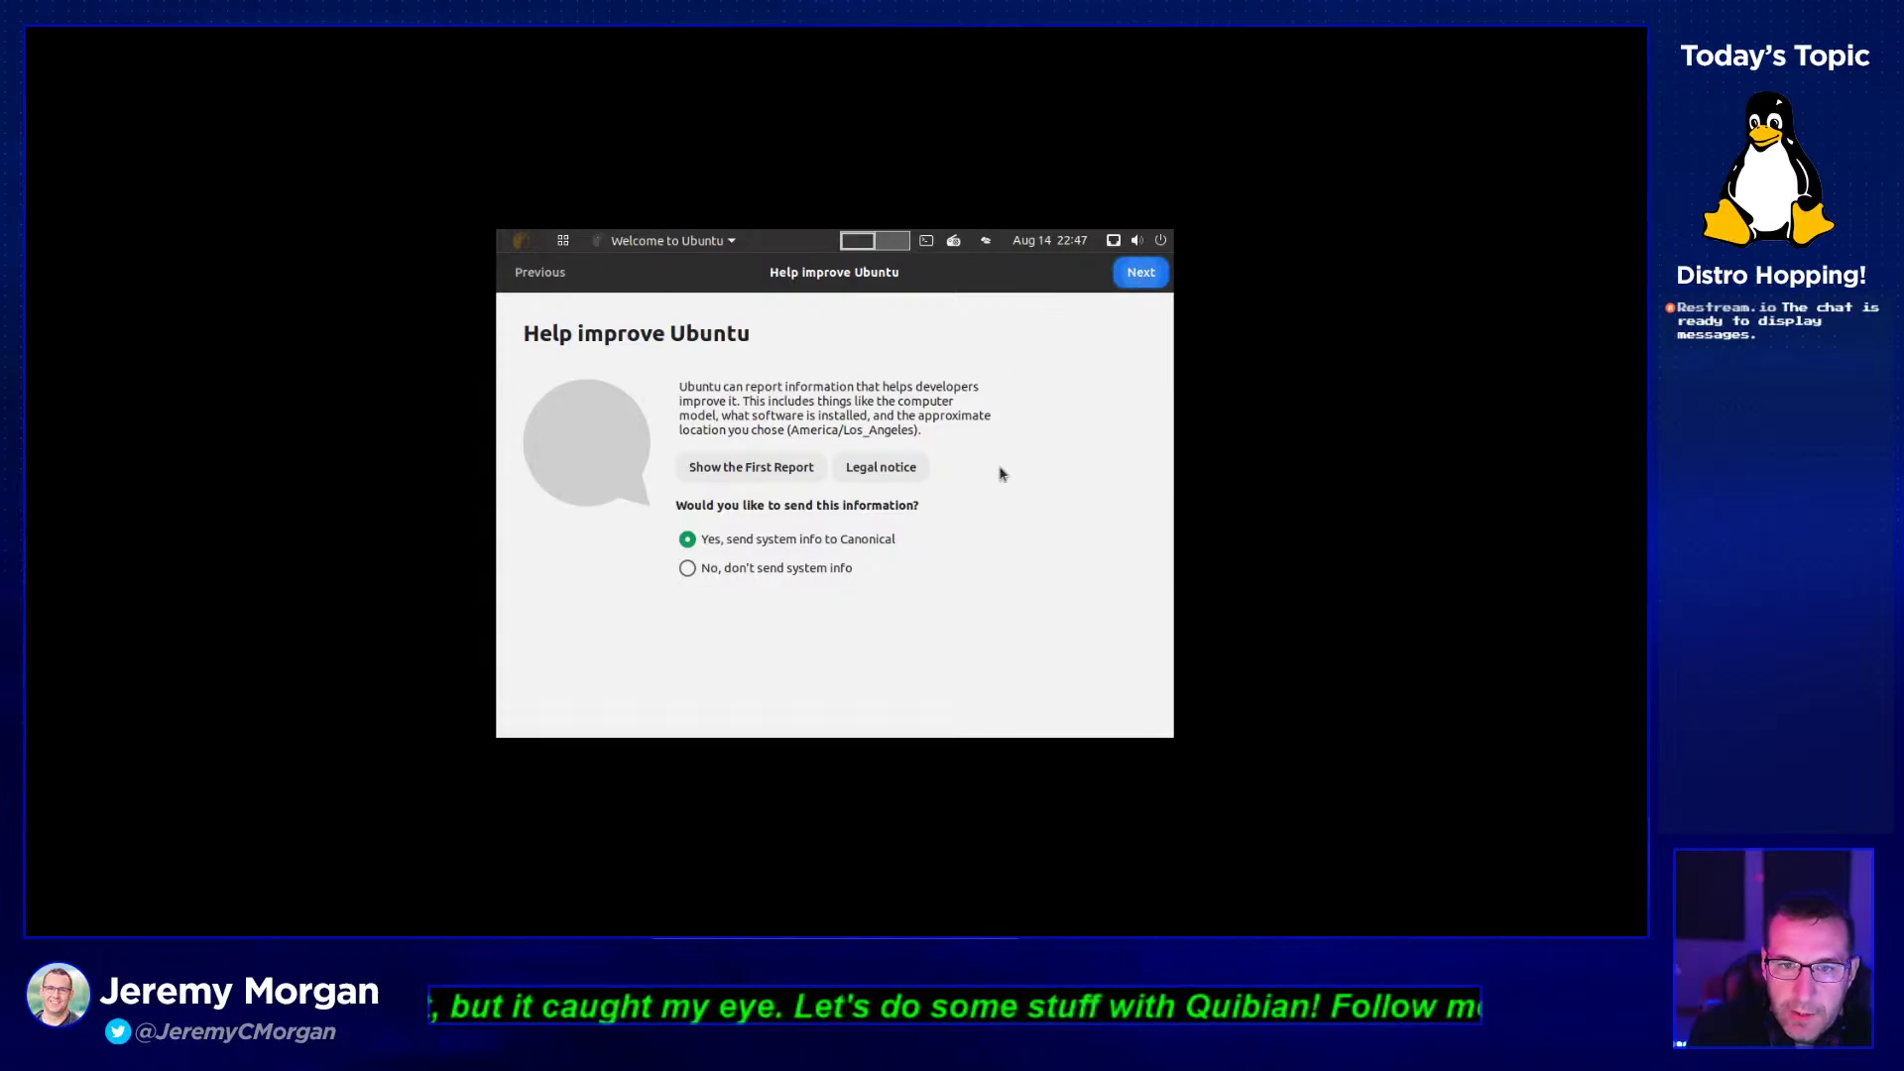
click(1138, 278)
click(1138, 278)
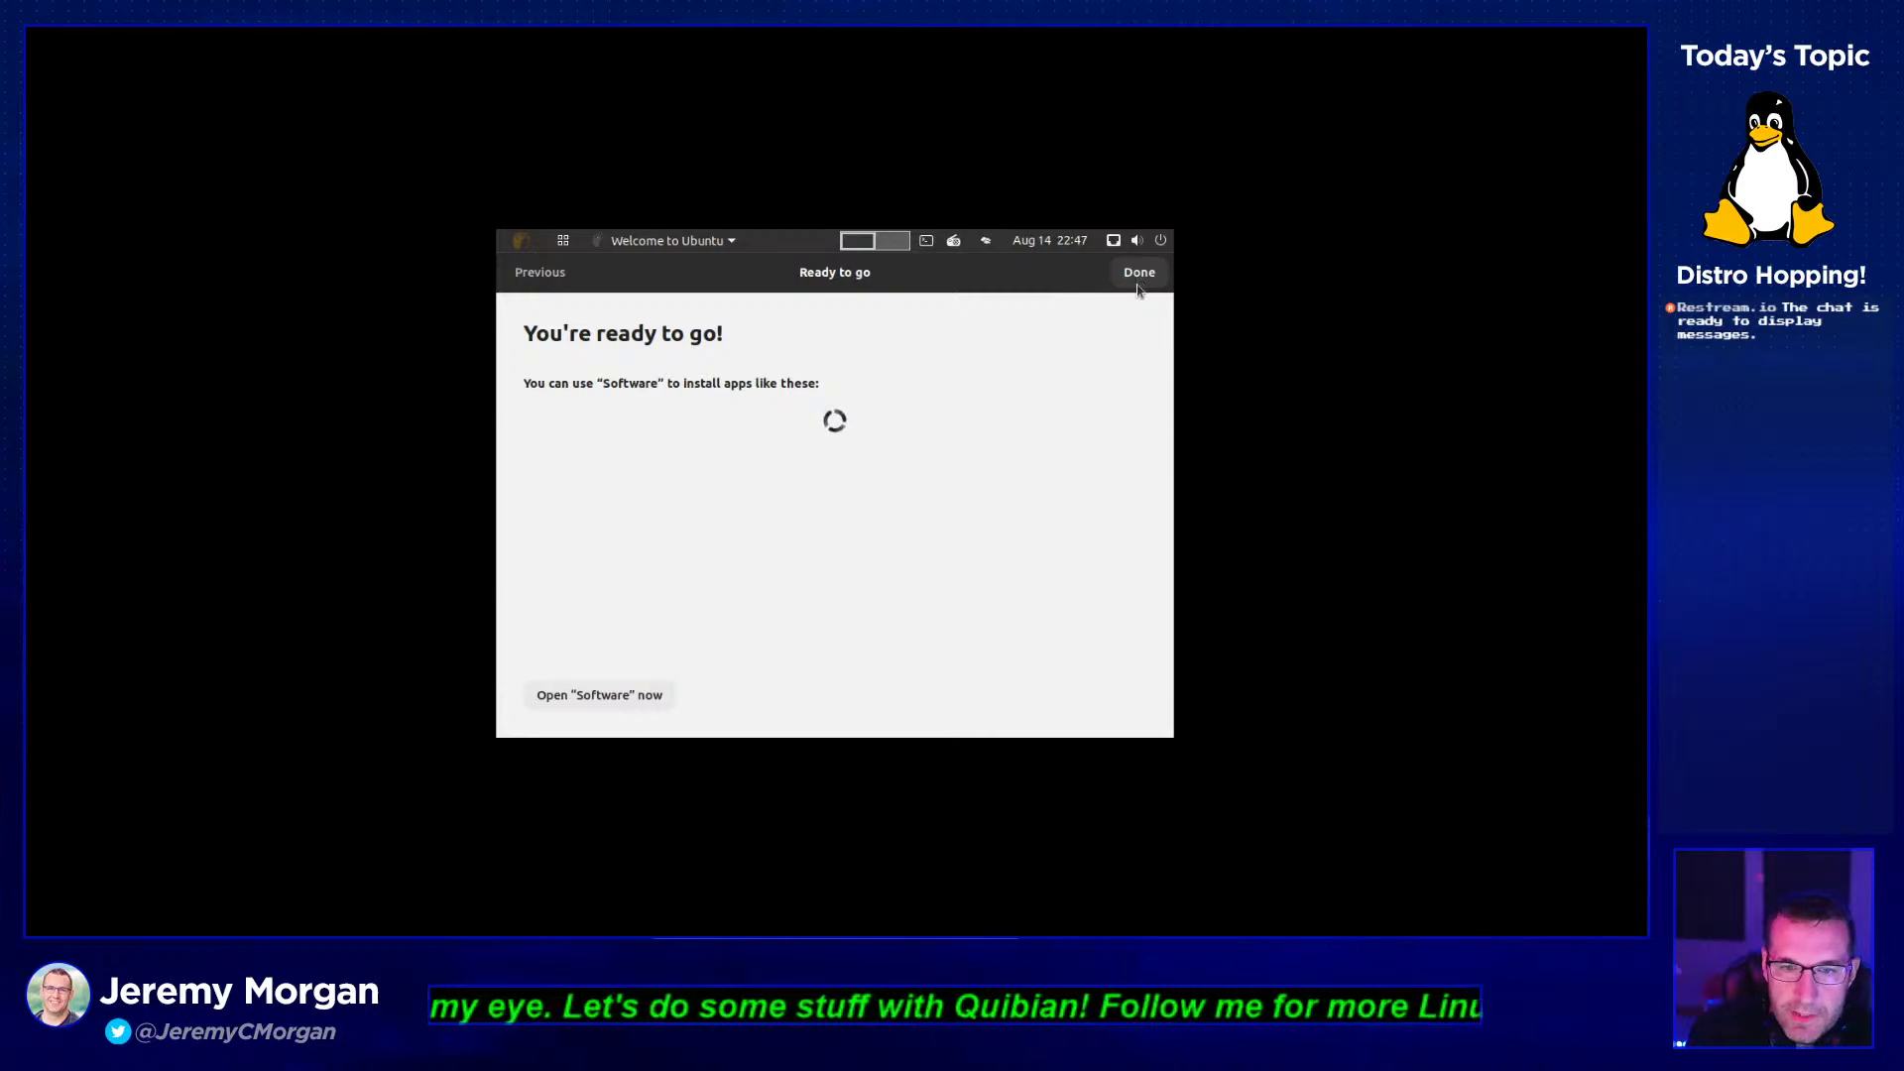
- Set the display resolution to 1920 × 1200 (16:10) and keep the changes
right_click(819, 448)
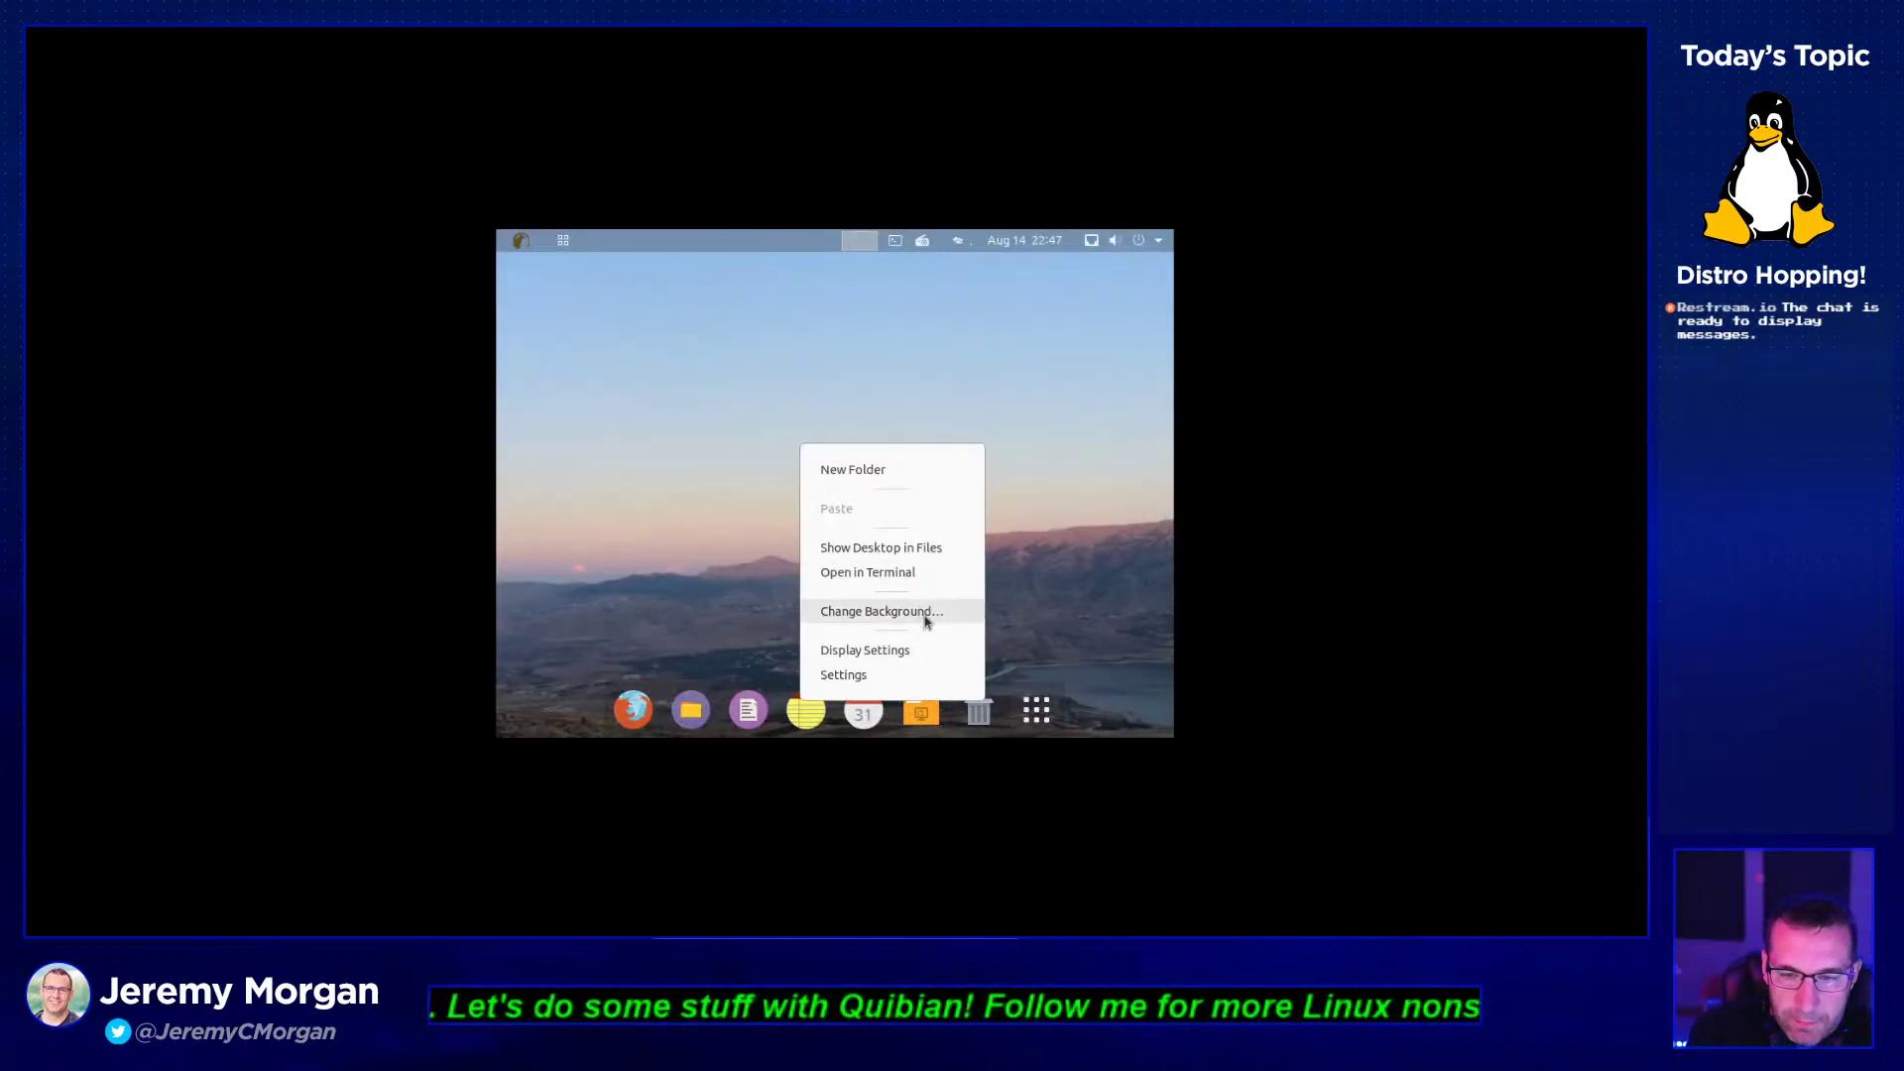
click(914, 652)
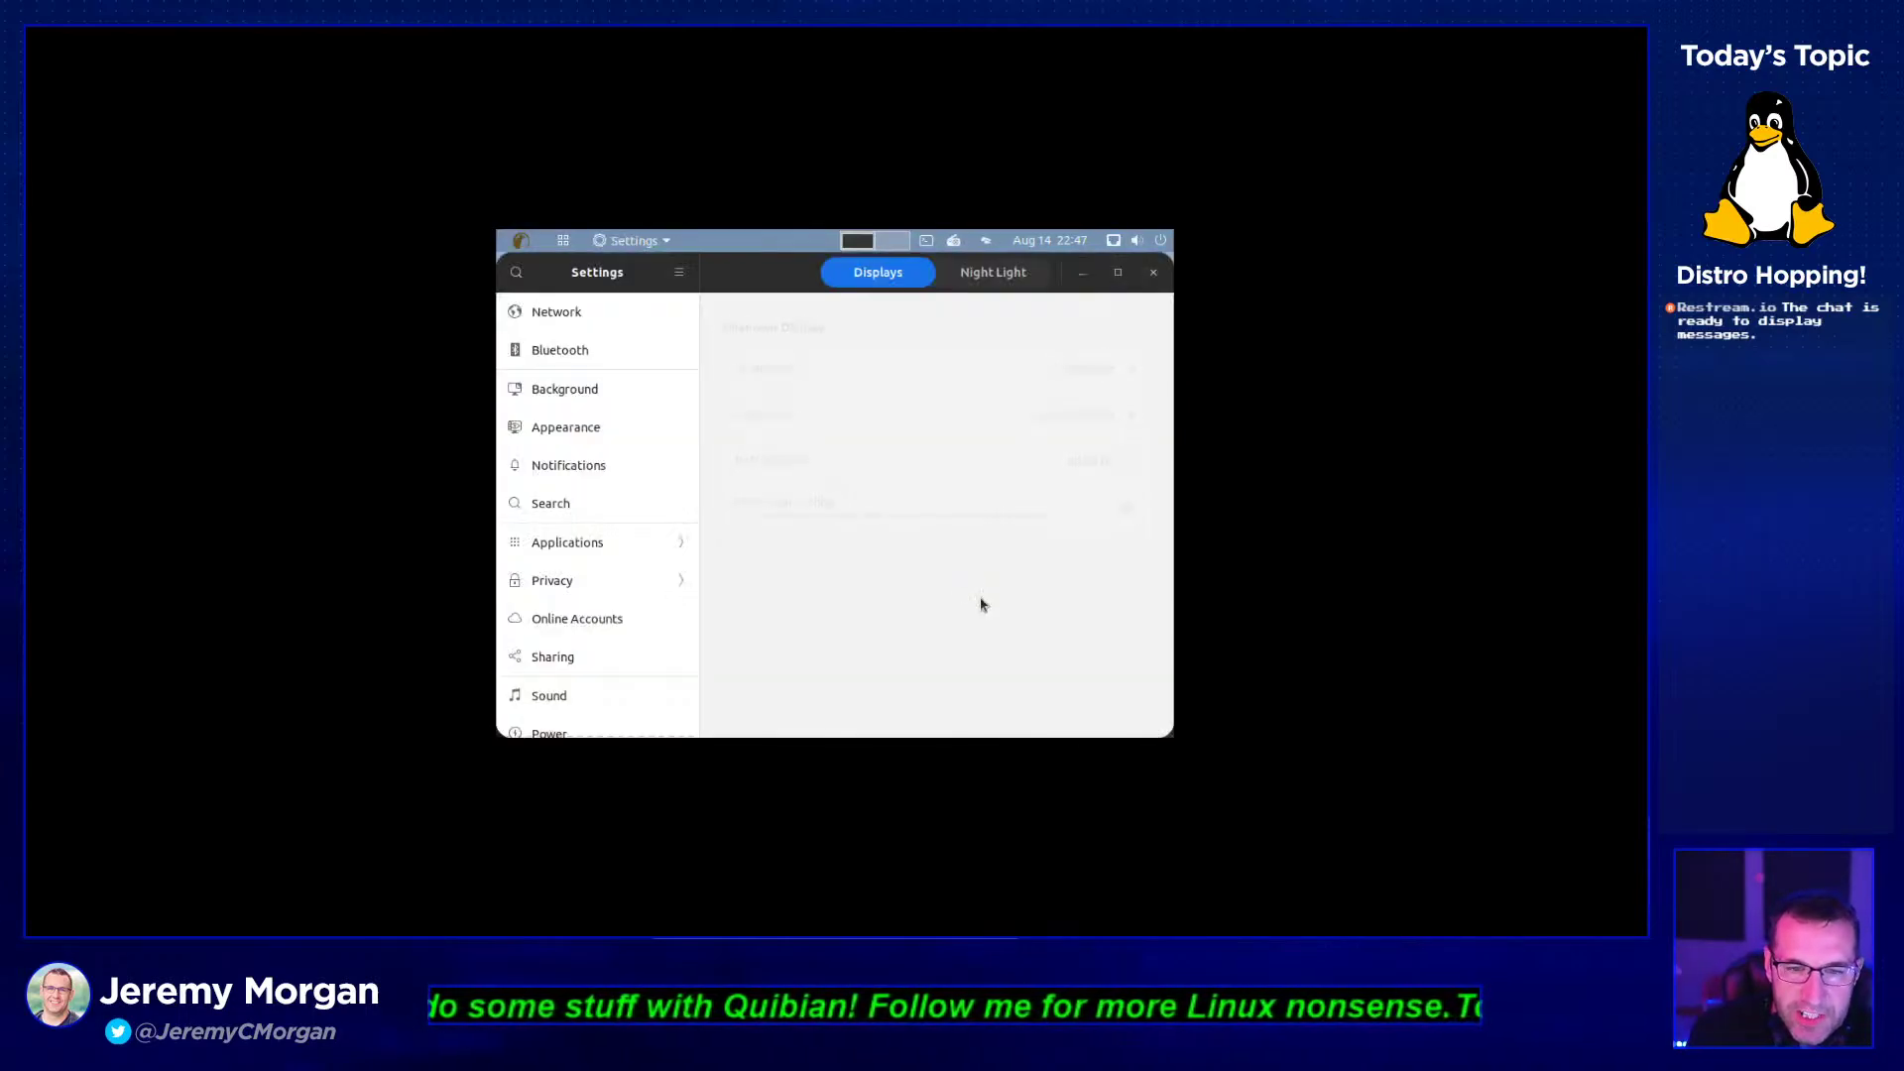
click(1036, 414)
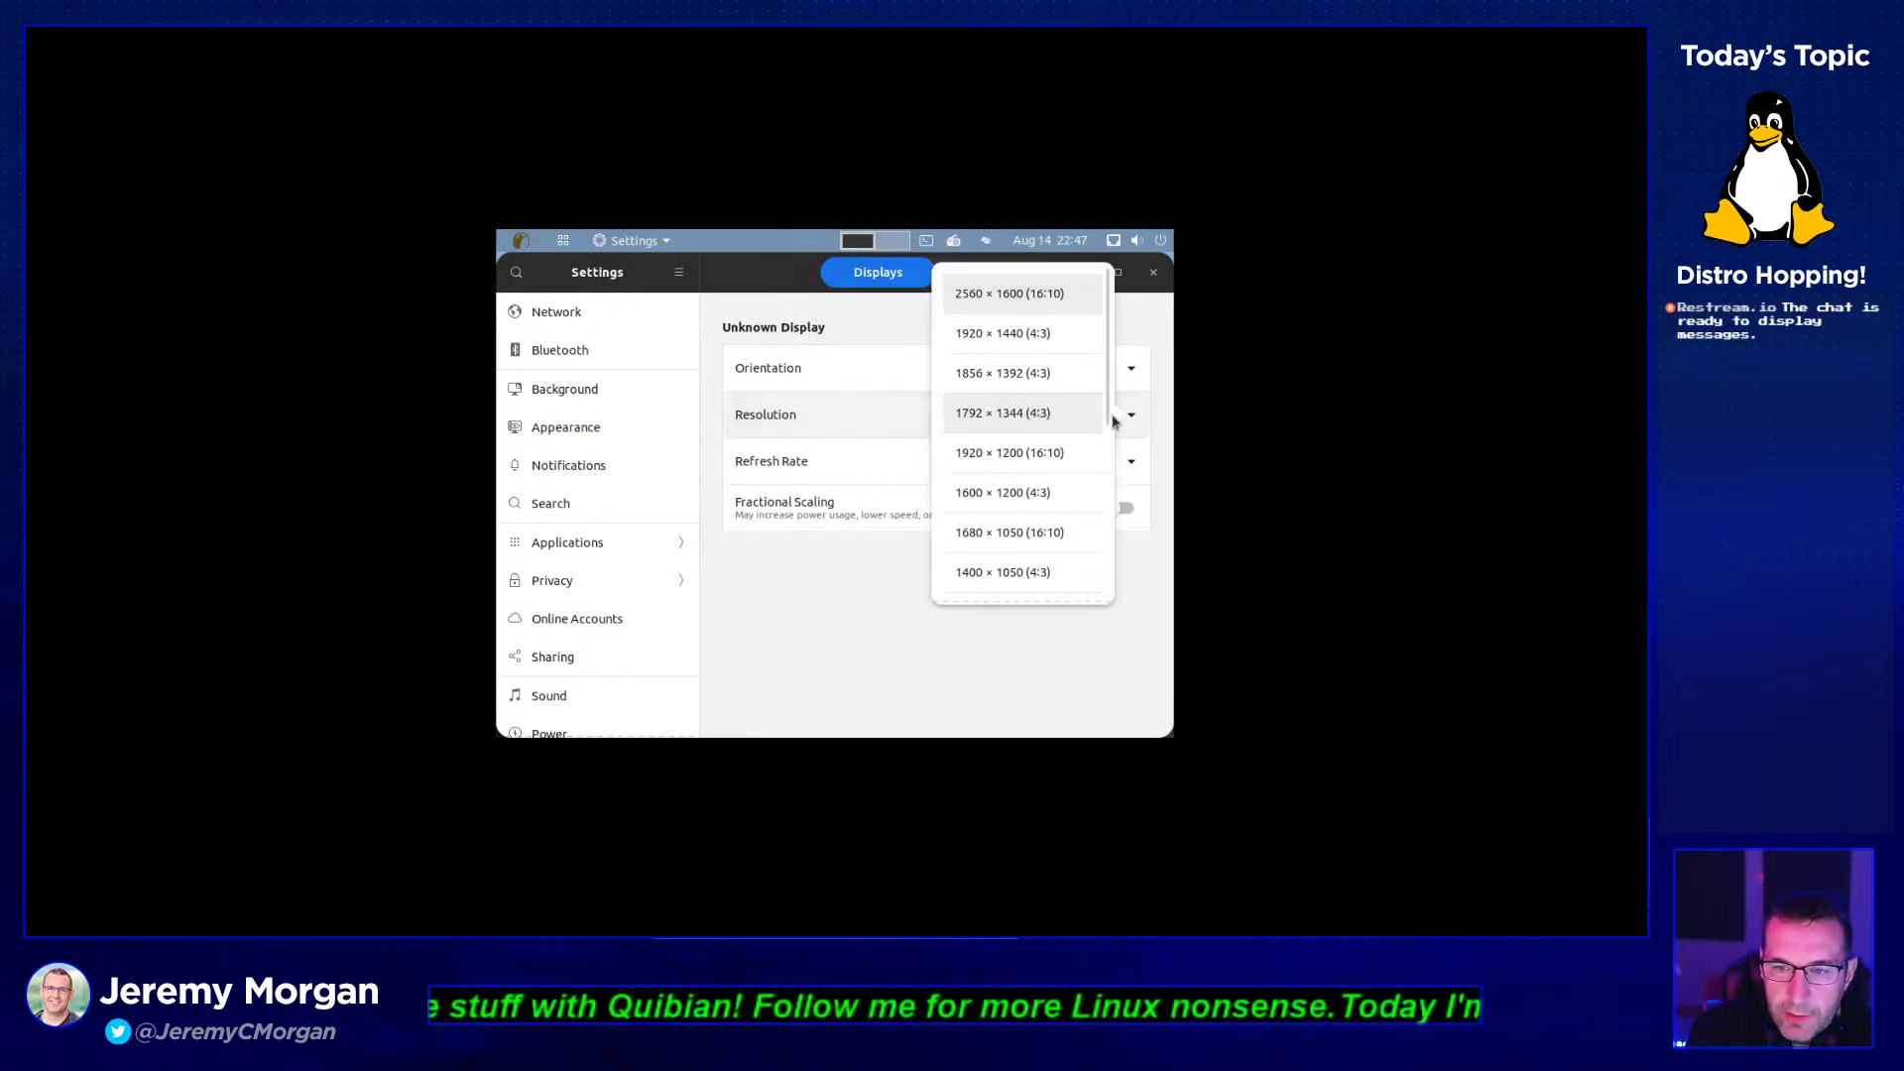
click(1051, 453)
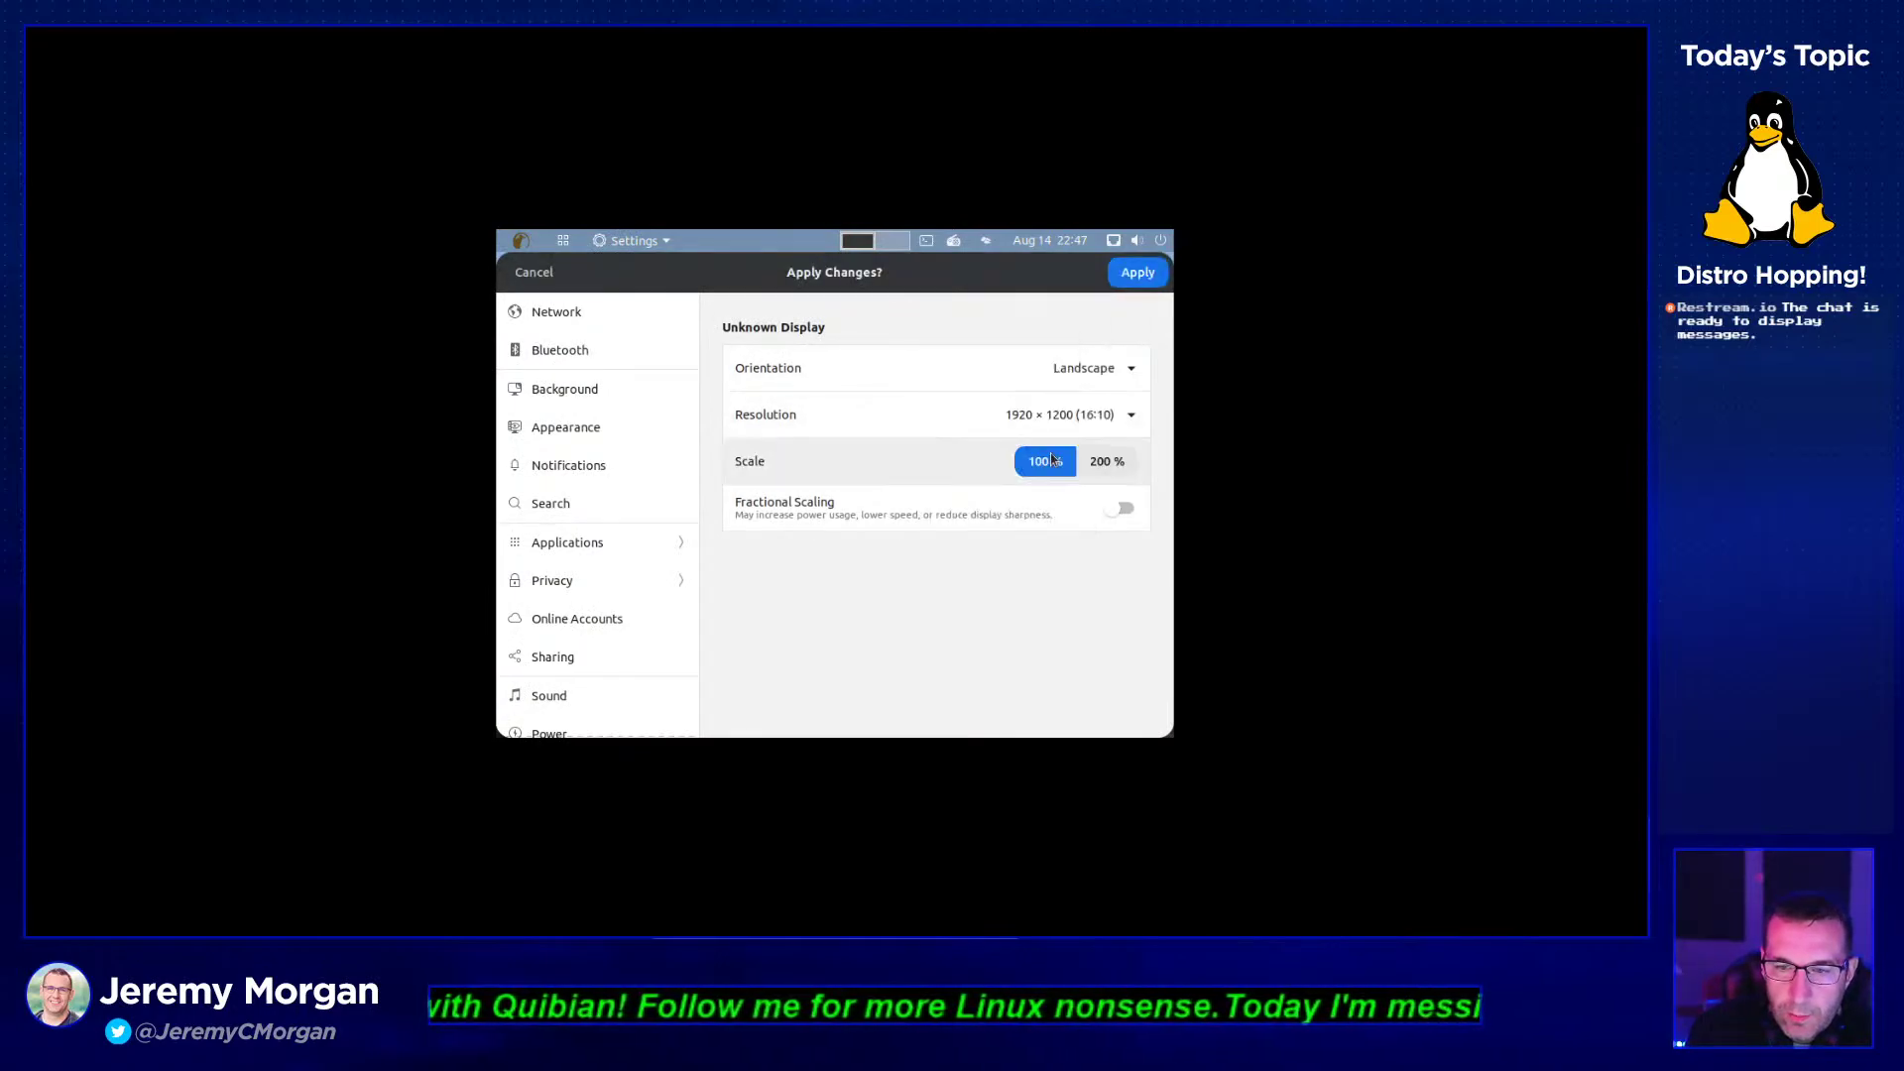
click(1137, 272)
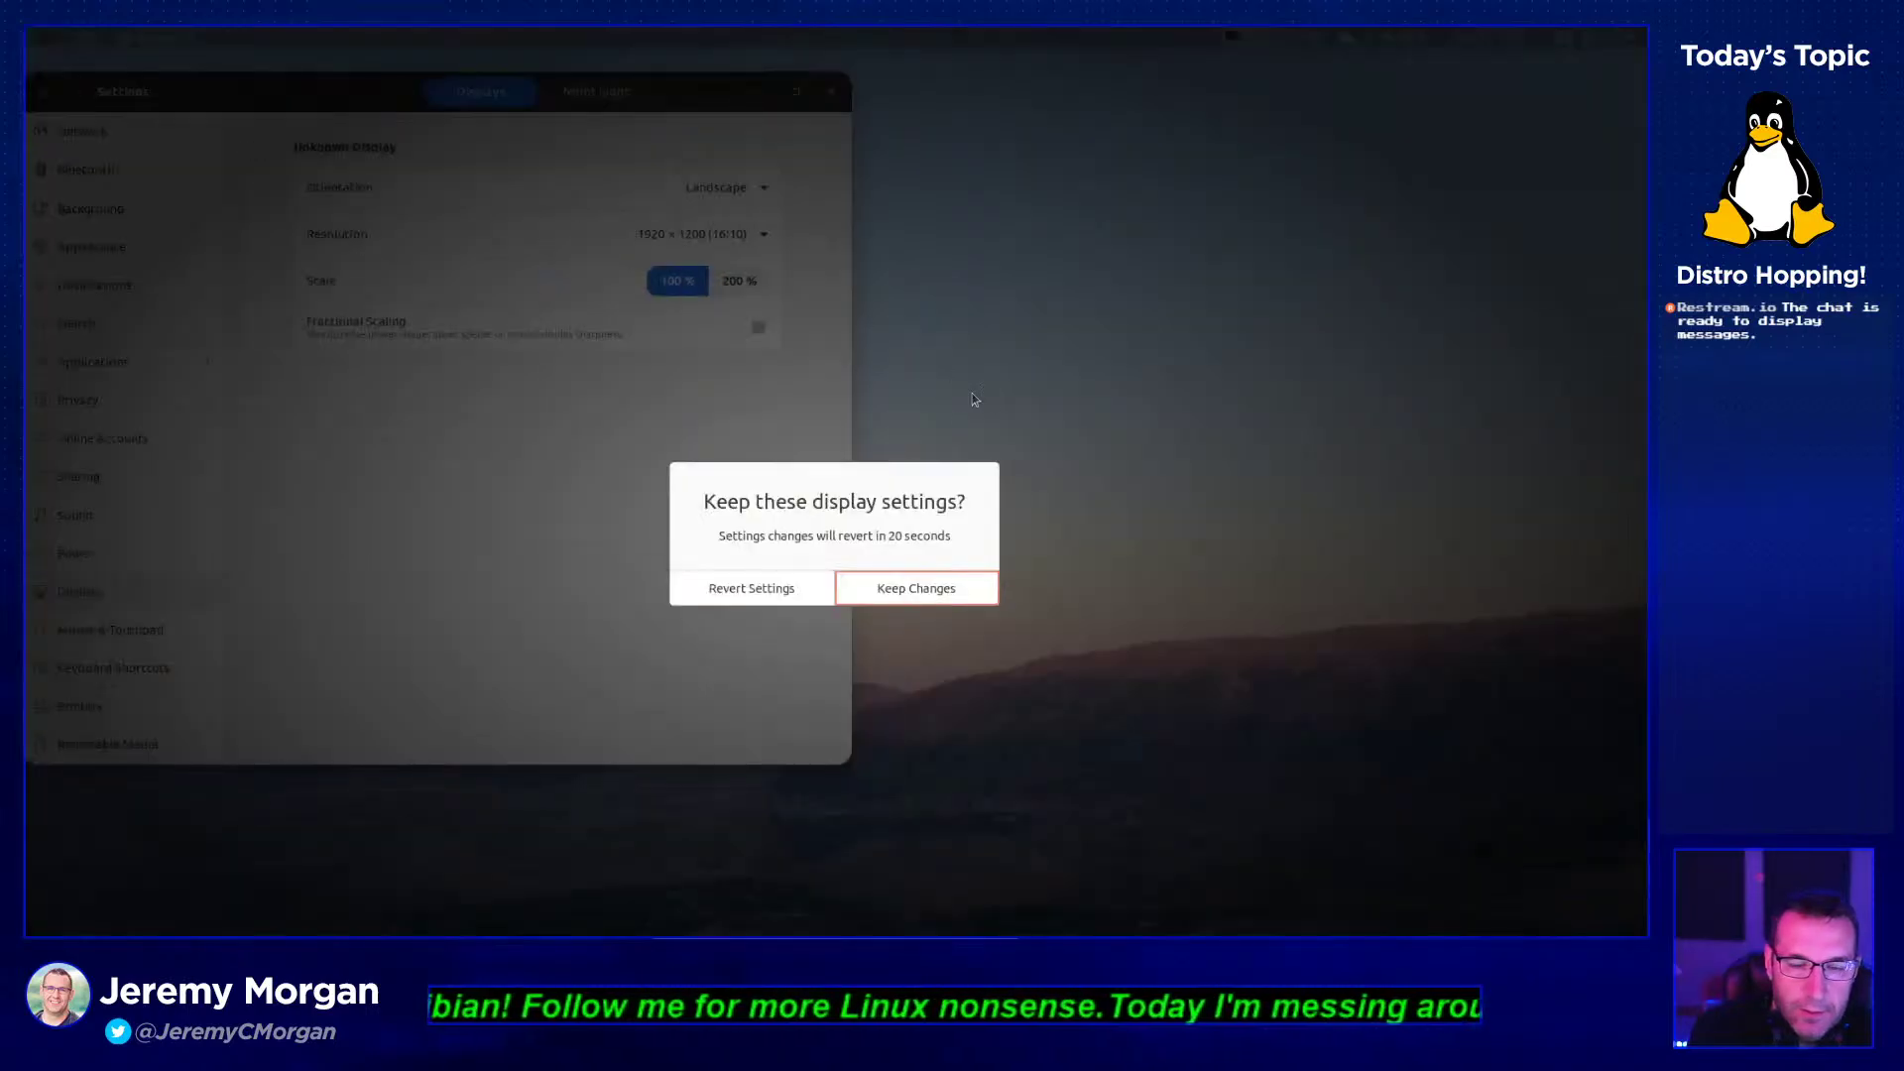
click(927, 585)
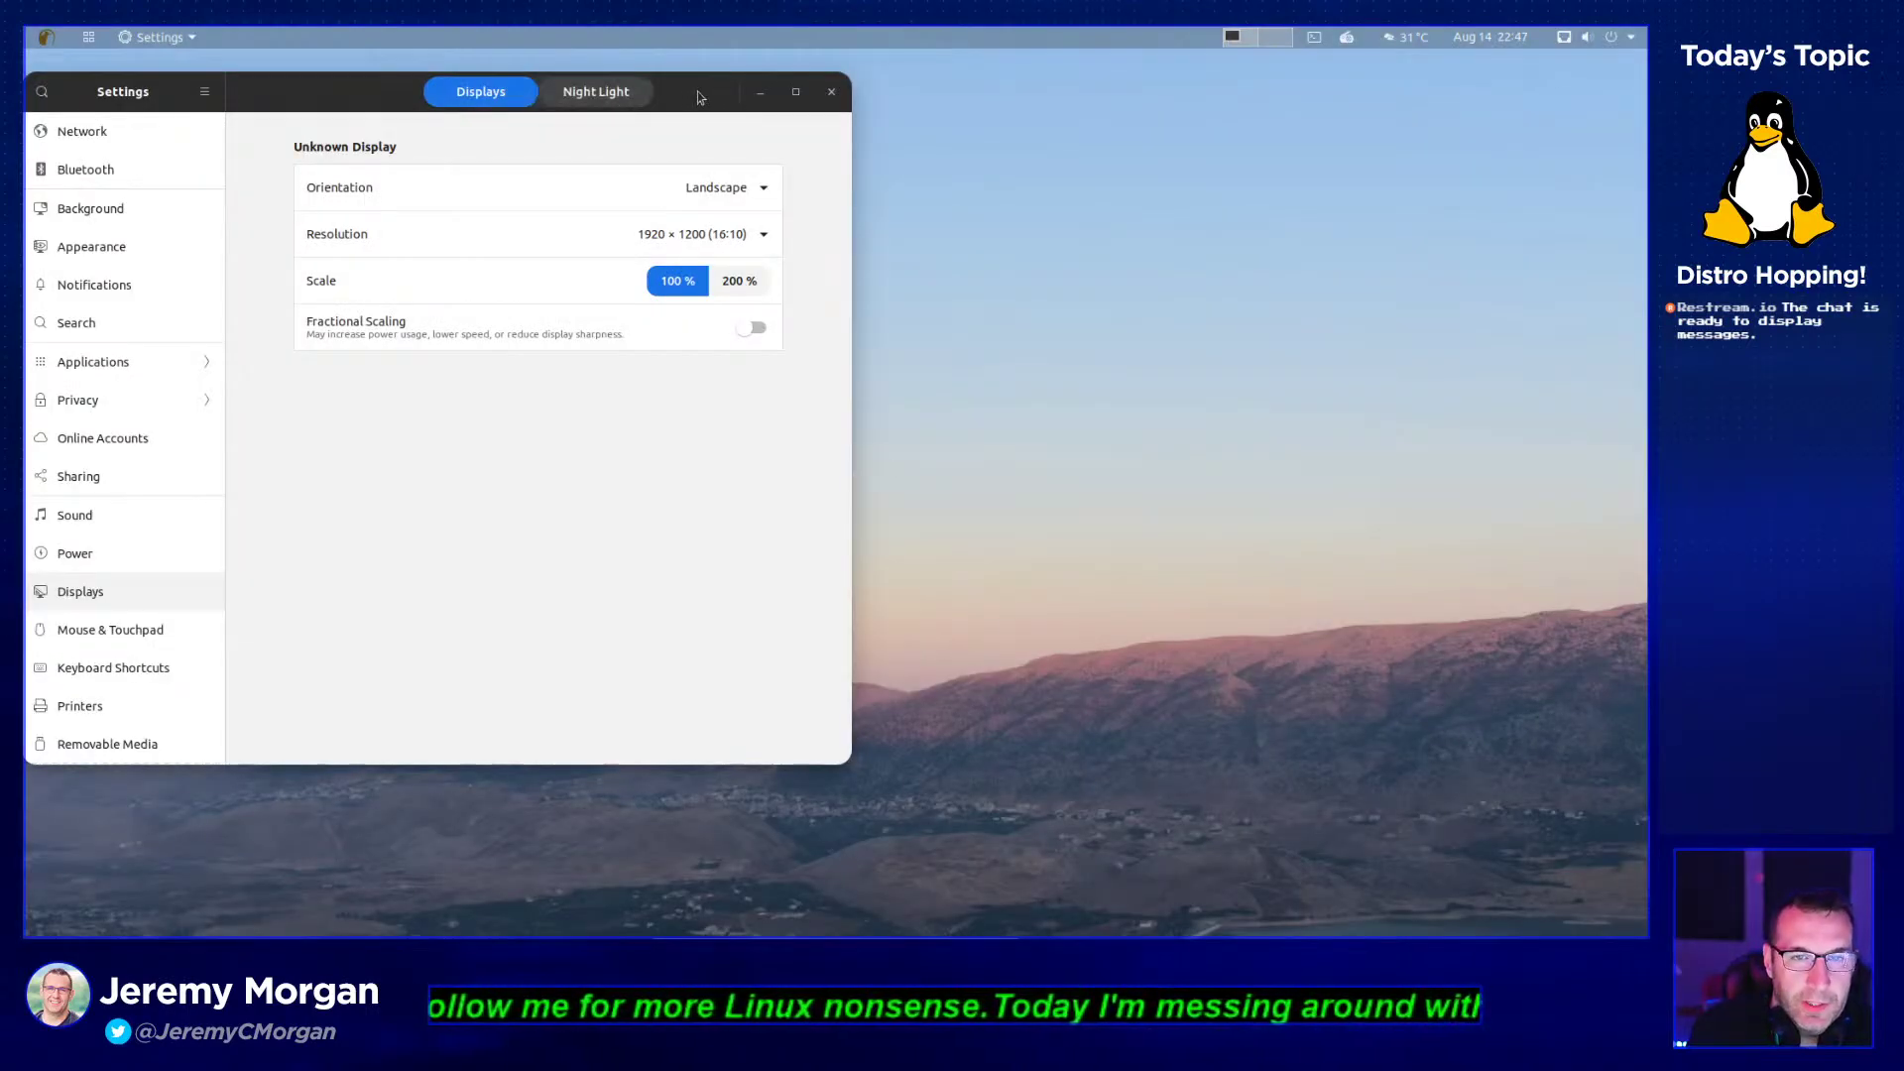
- Toggle Night Light on and off twice, leave it off, and close Settings
drag(698, 91, 1019, 126)
click(940, 129)
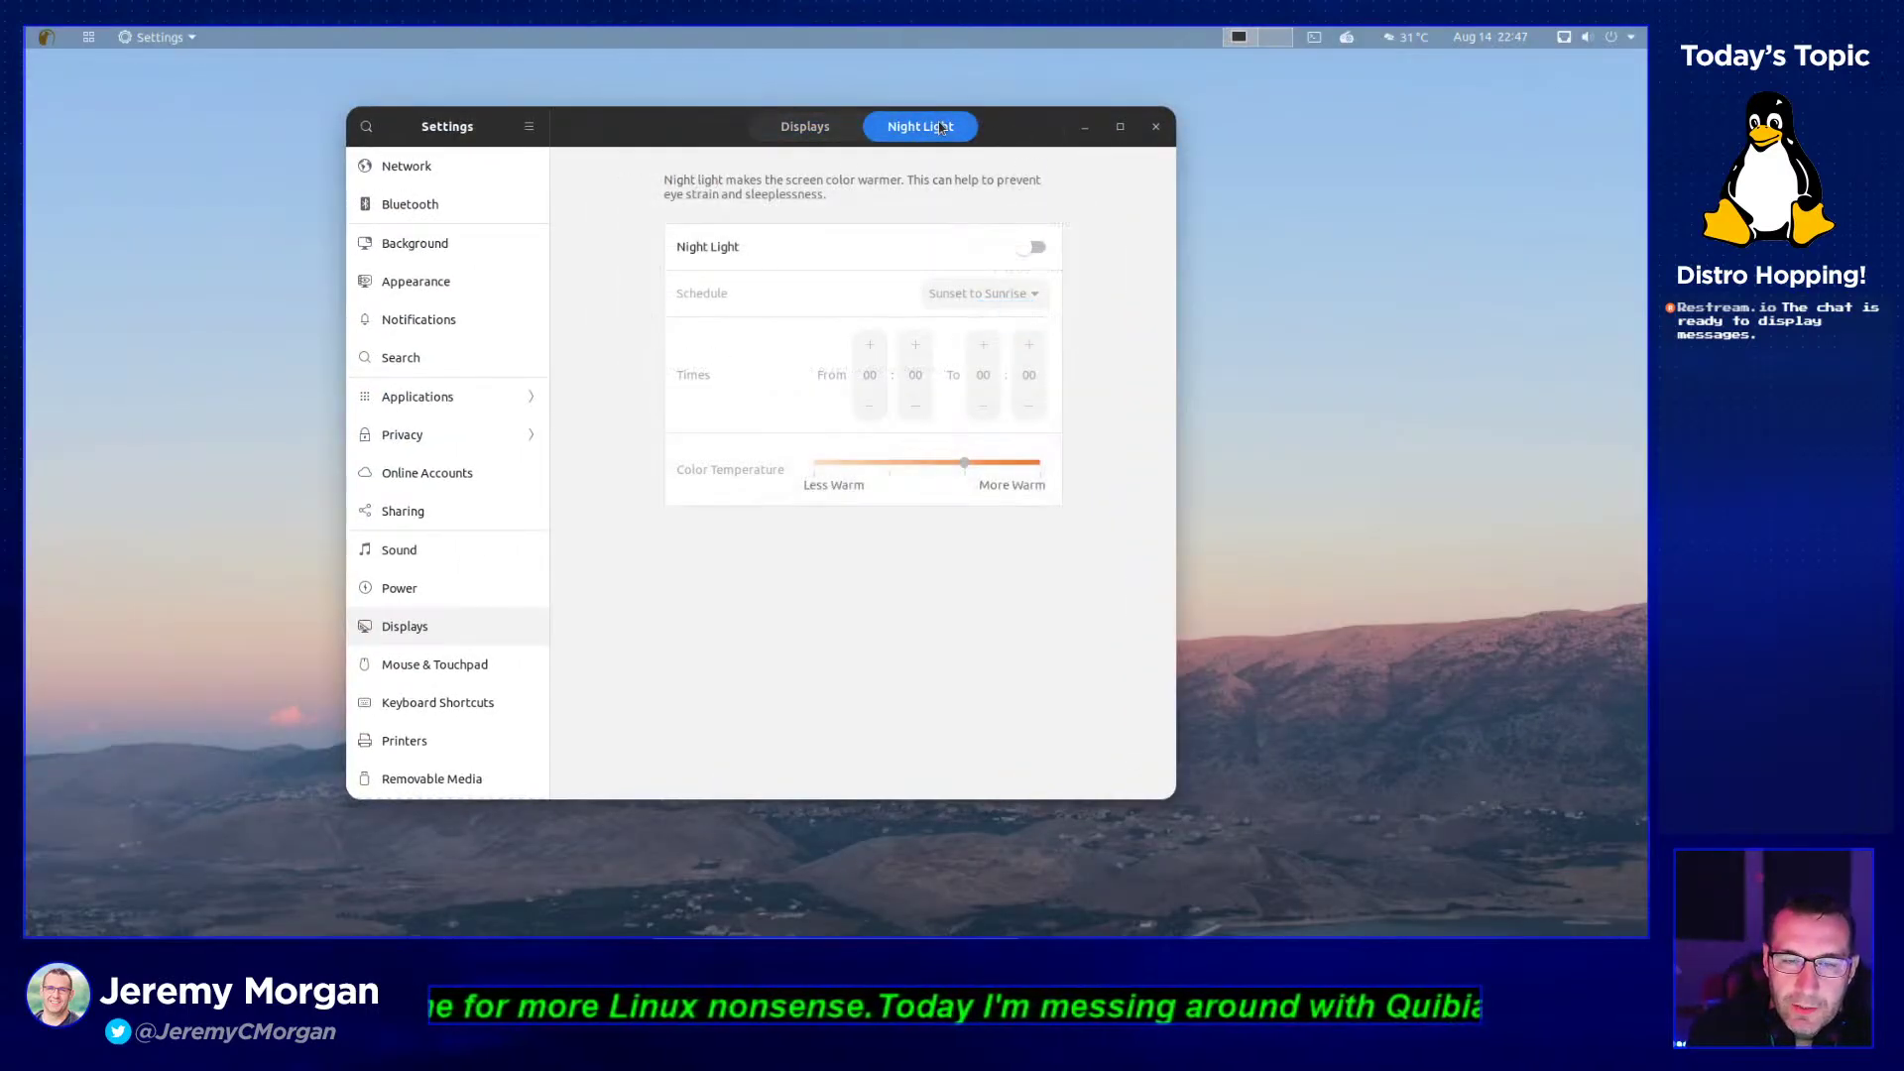
click(1033, 250)
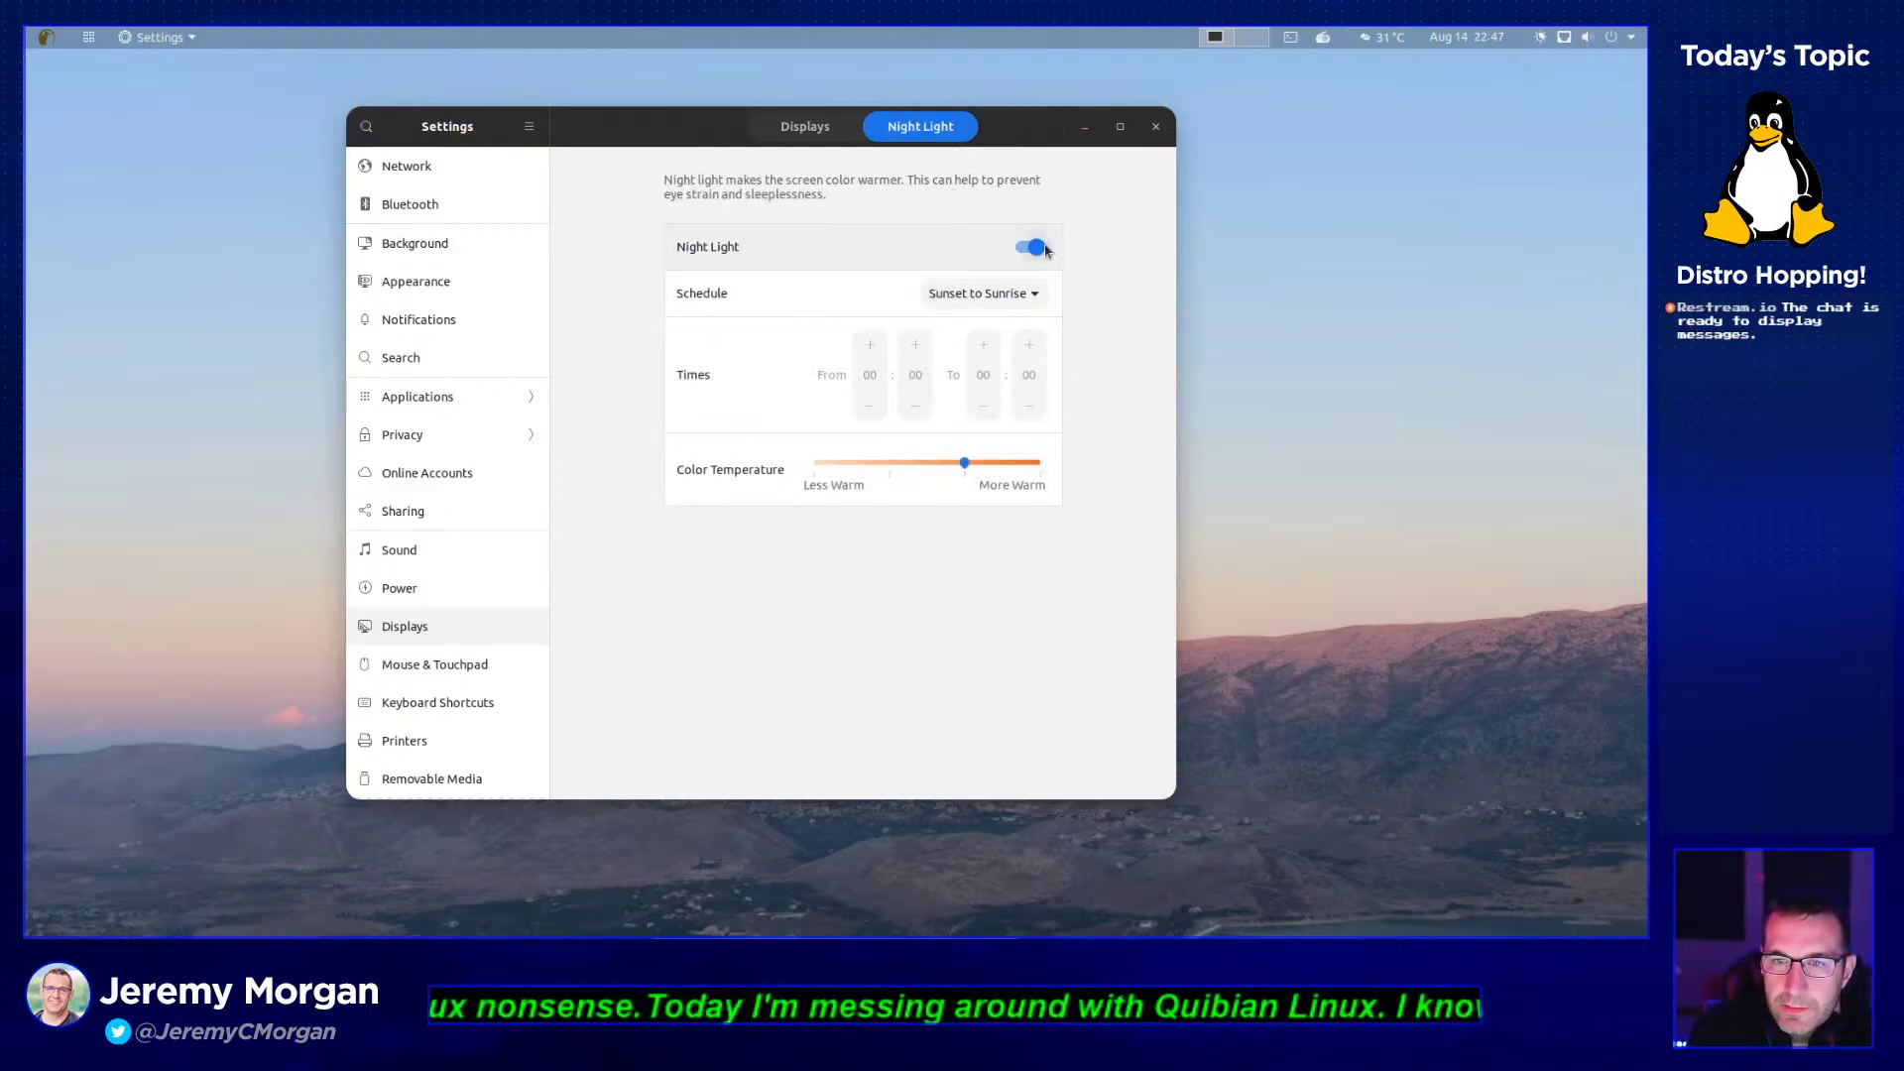
click(1017, 253)
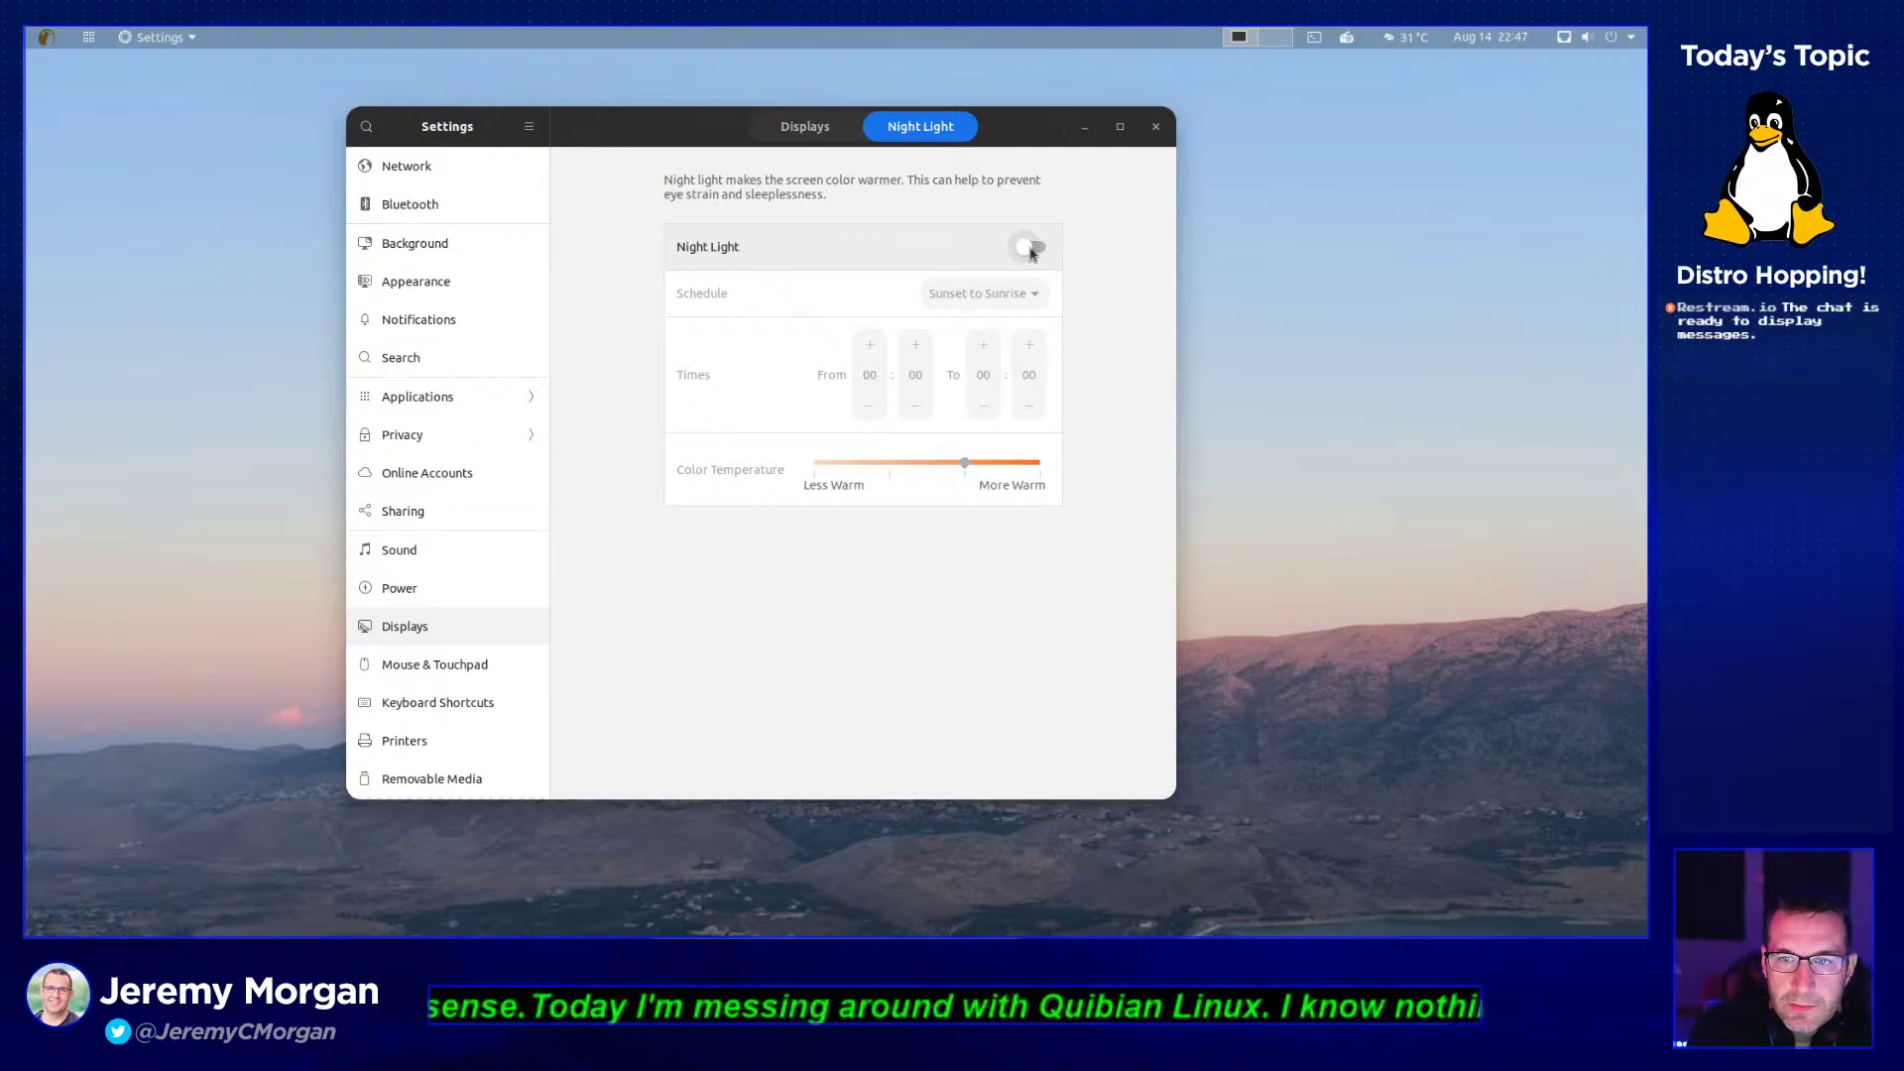
click(1036, 251)
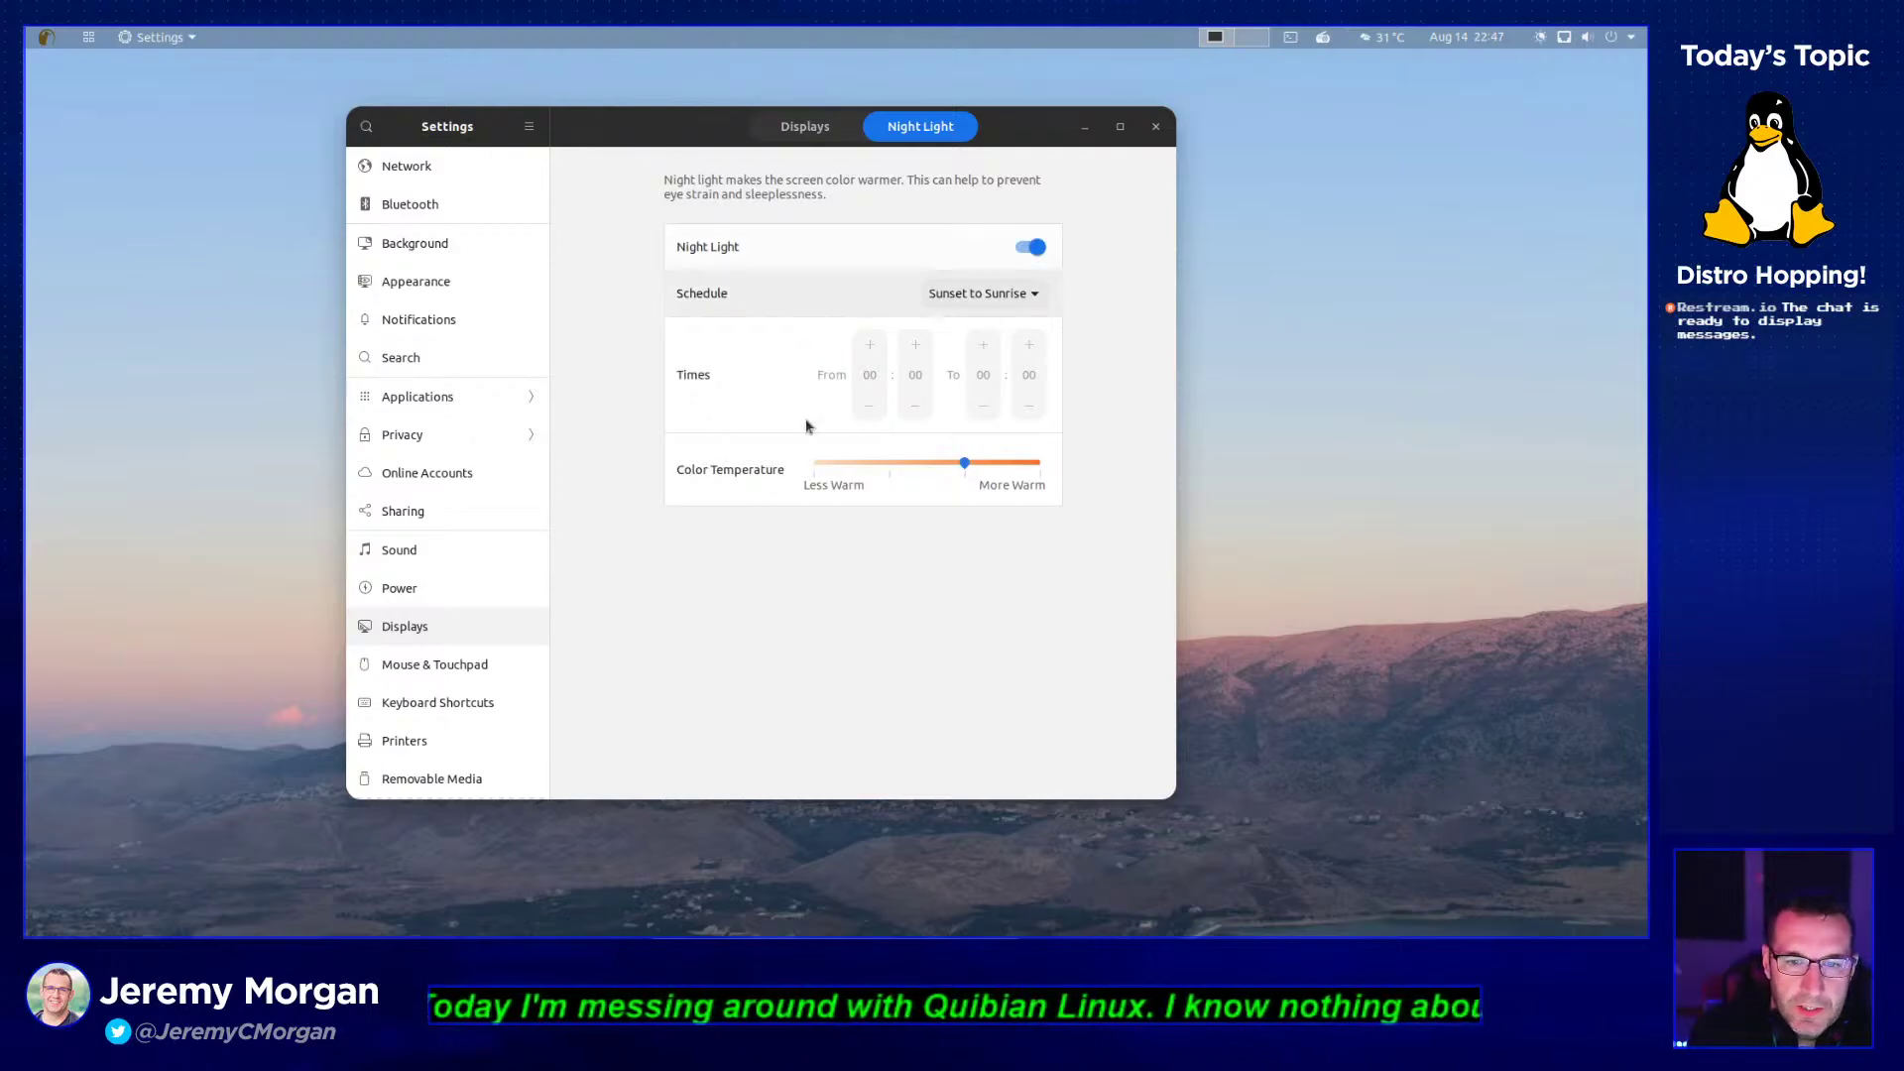
click(1033, 247)
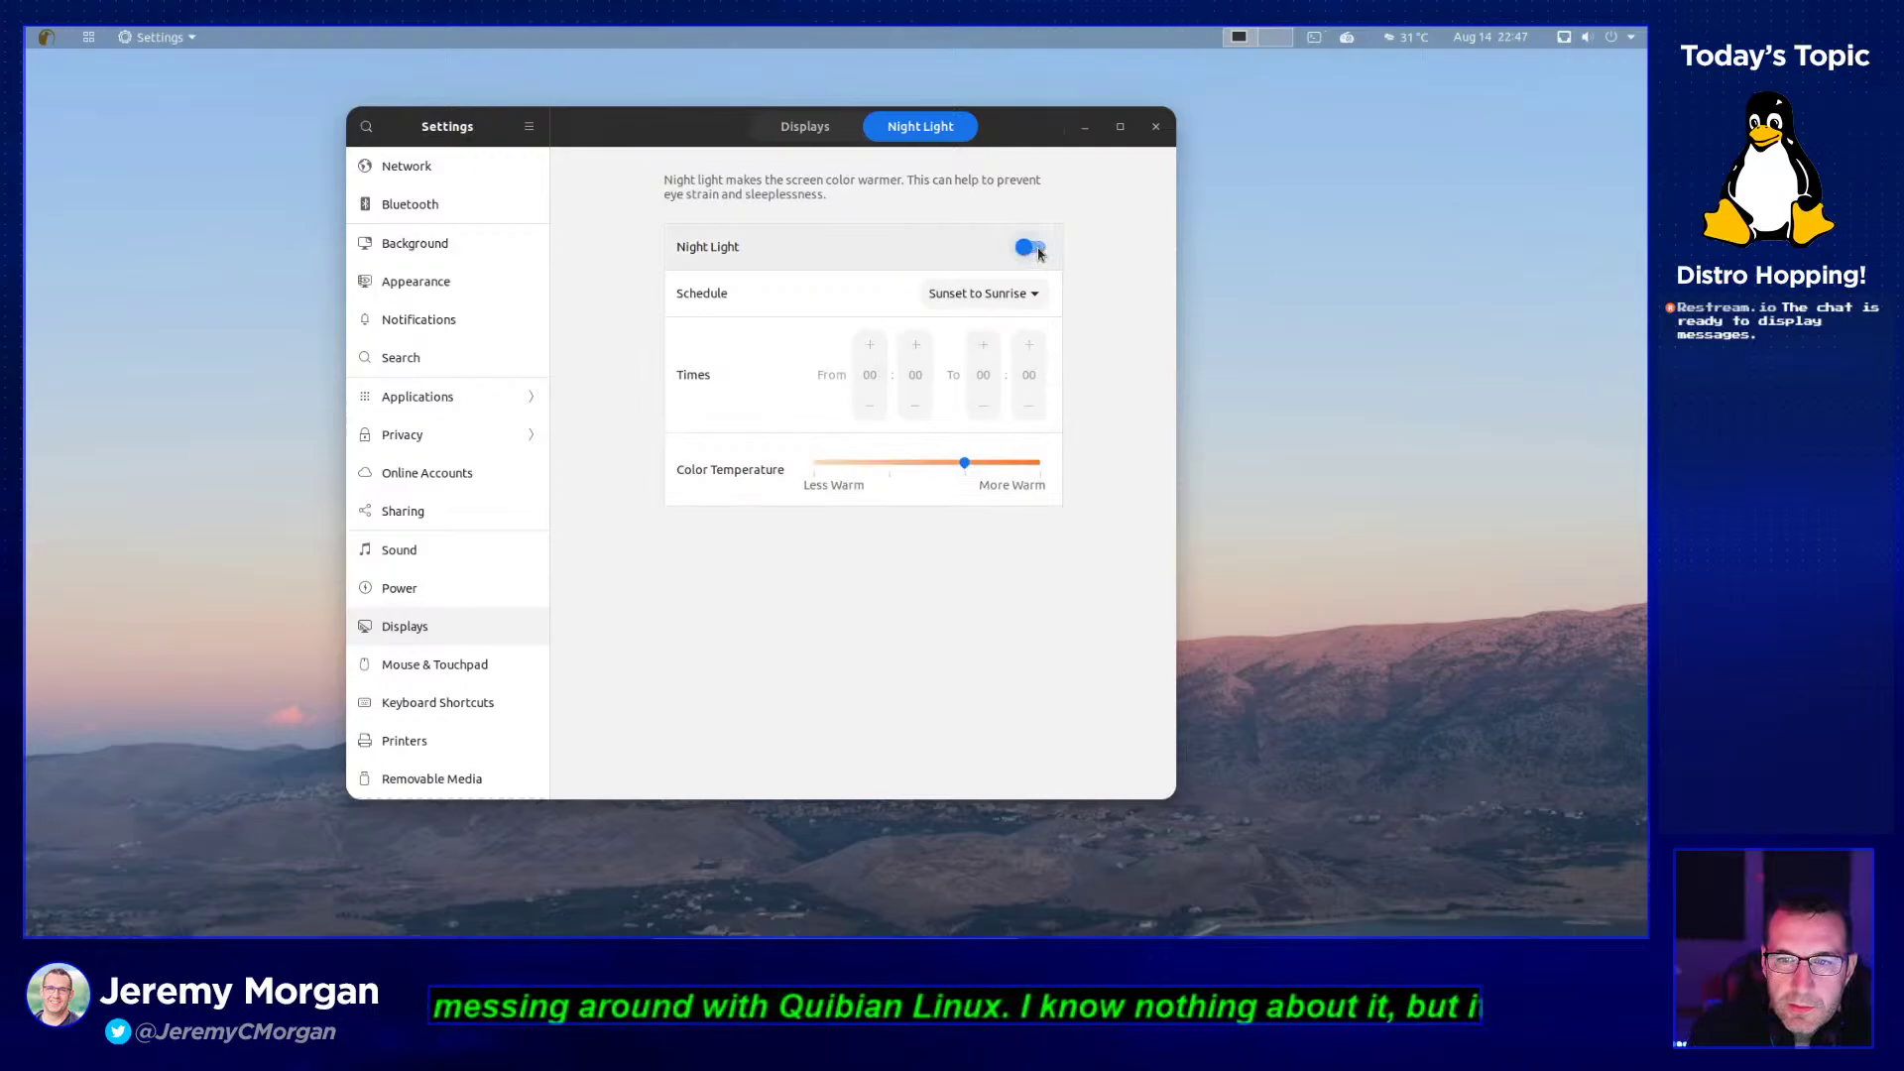
click(1155, 127)
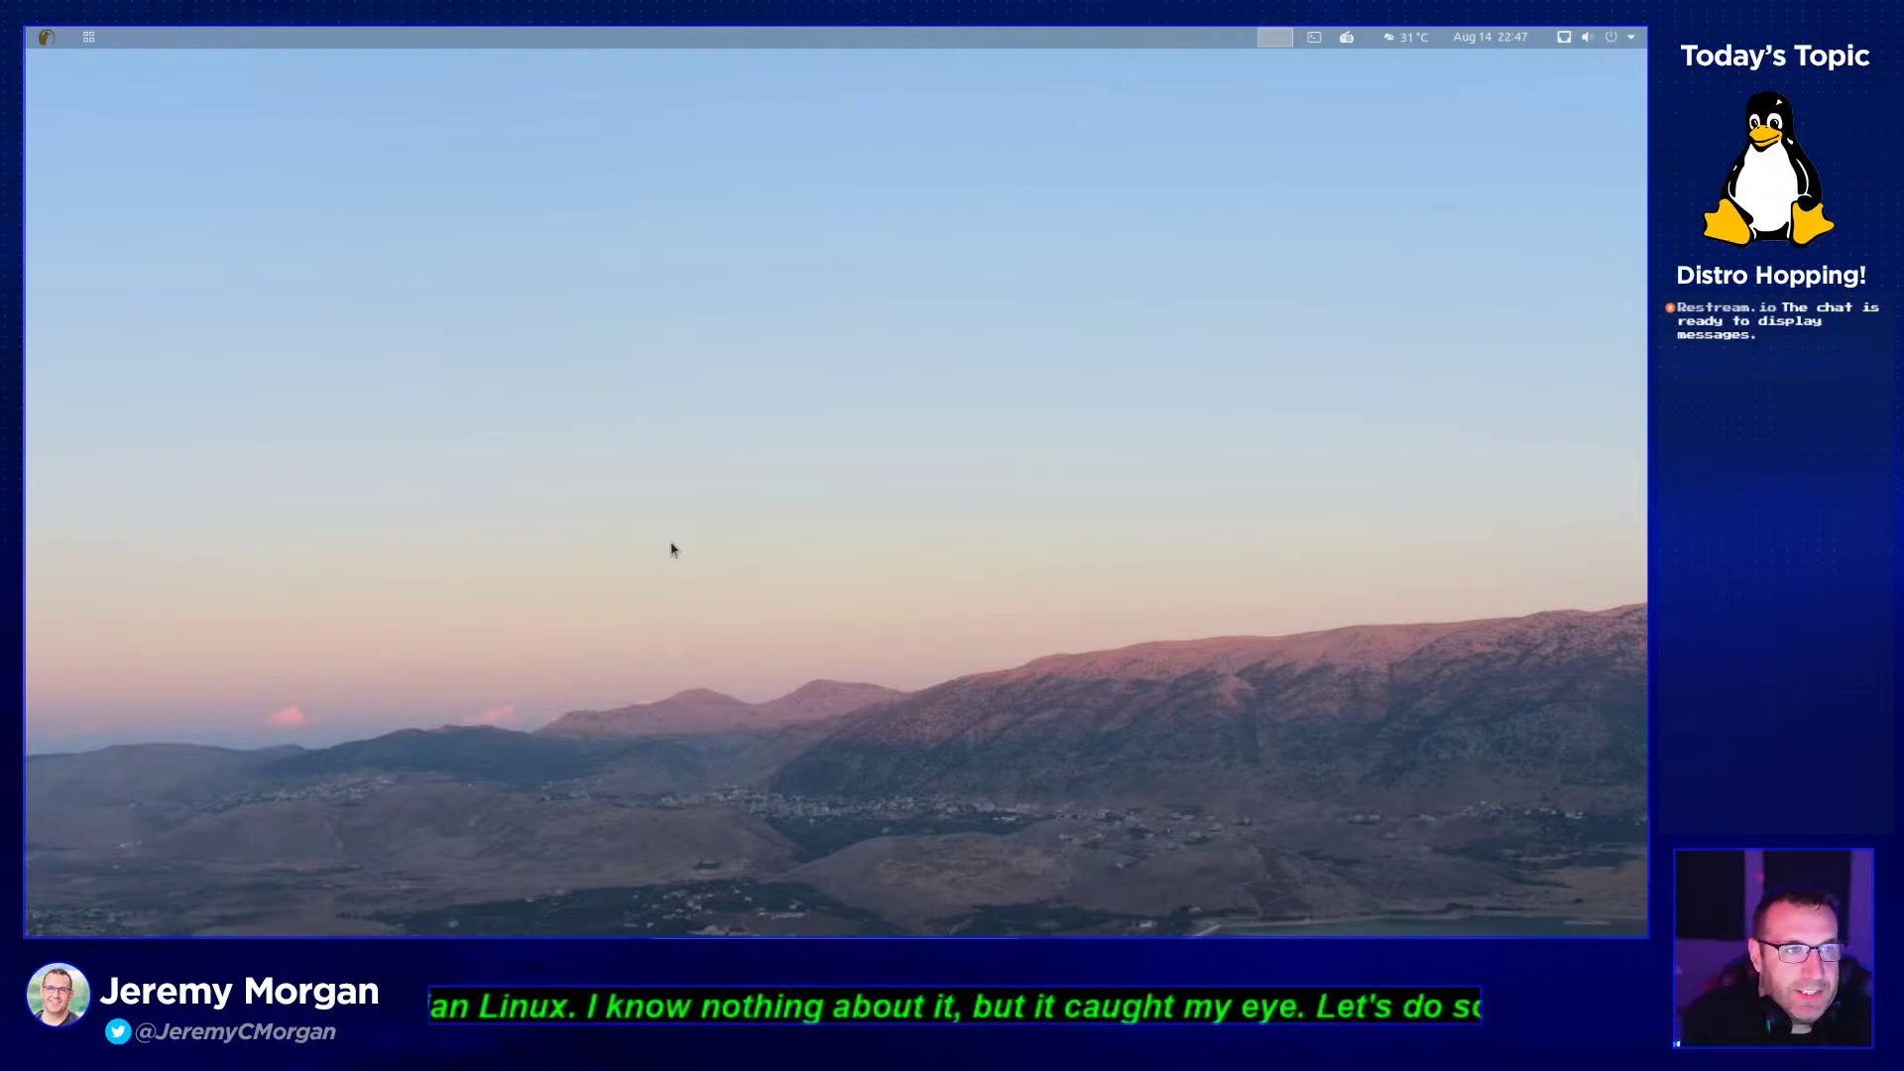
- Create a new desktop folder named Test
right_click(504, 283)
click(610, 310)
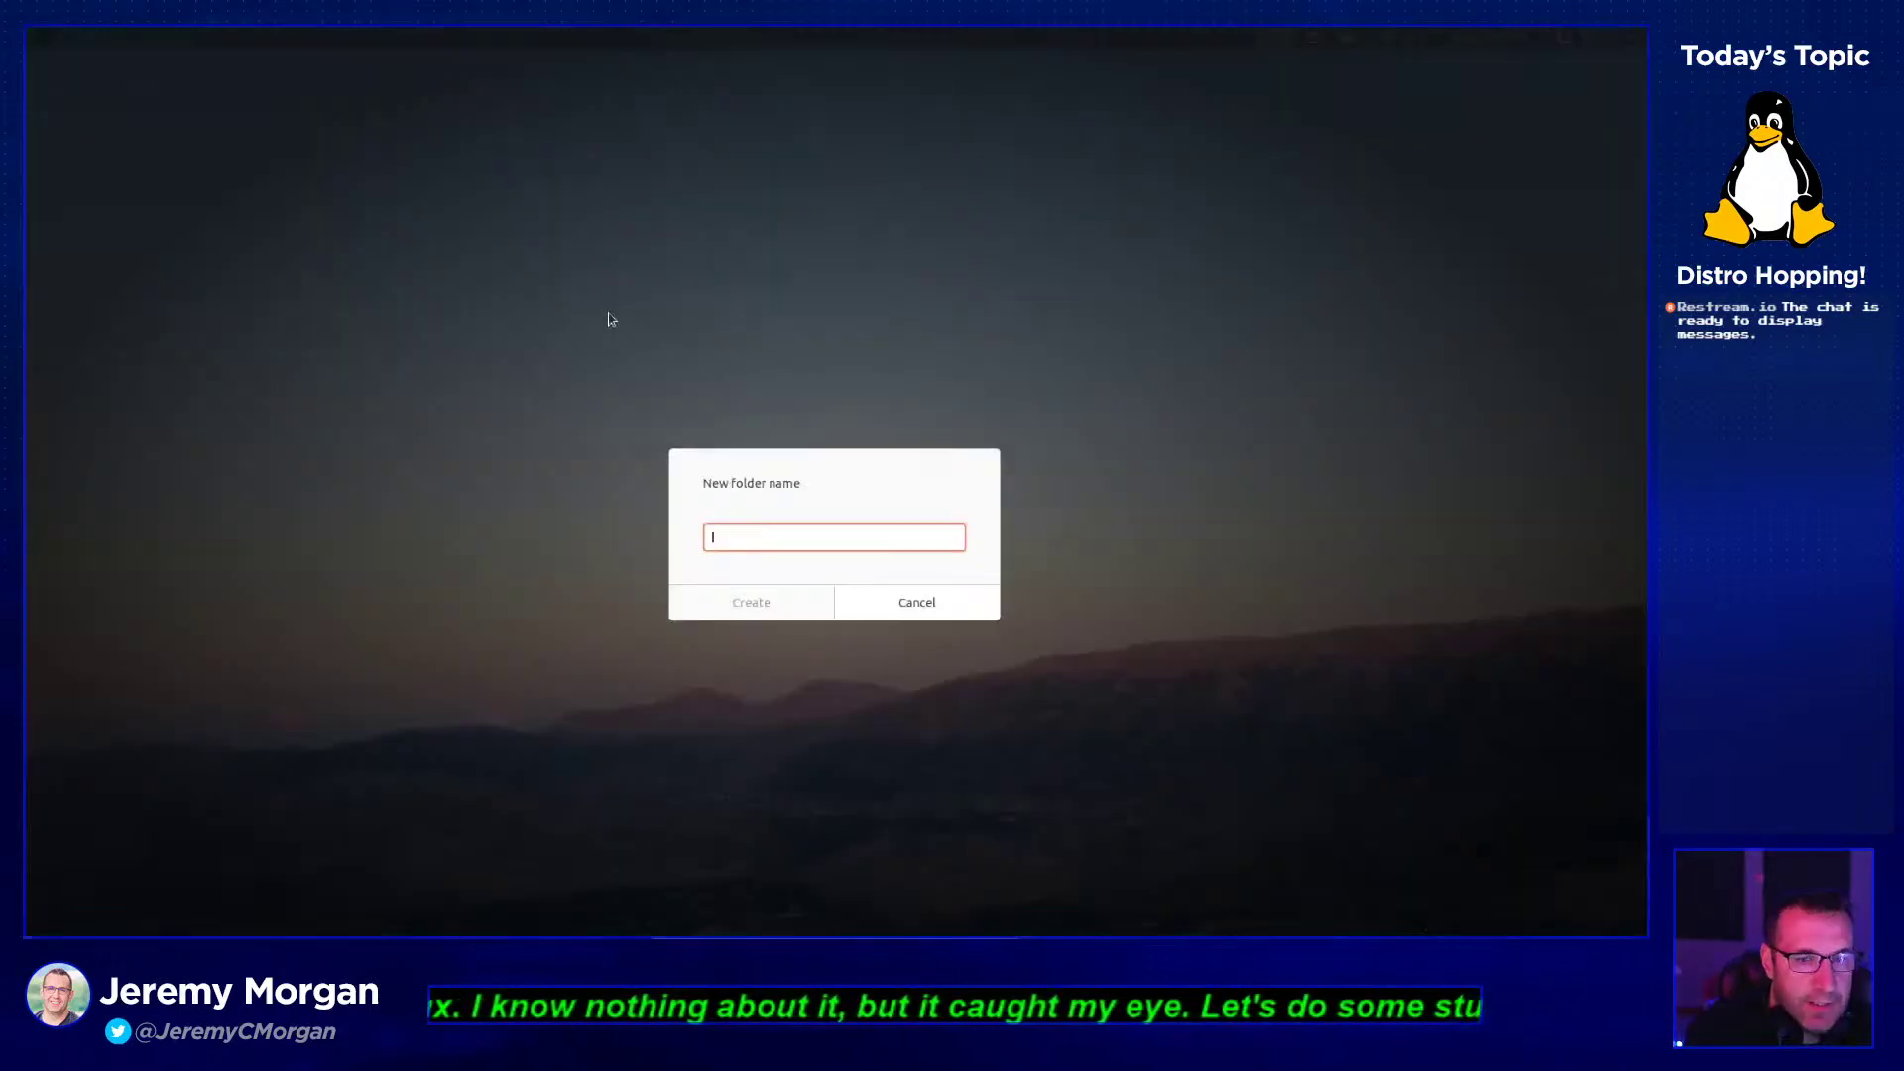
text(Test)
key(Return)
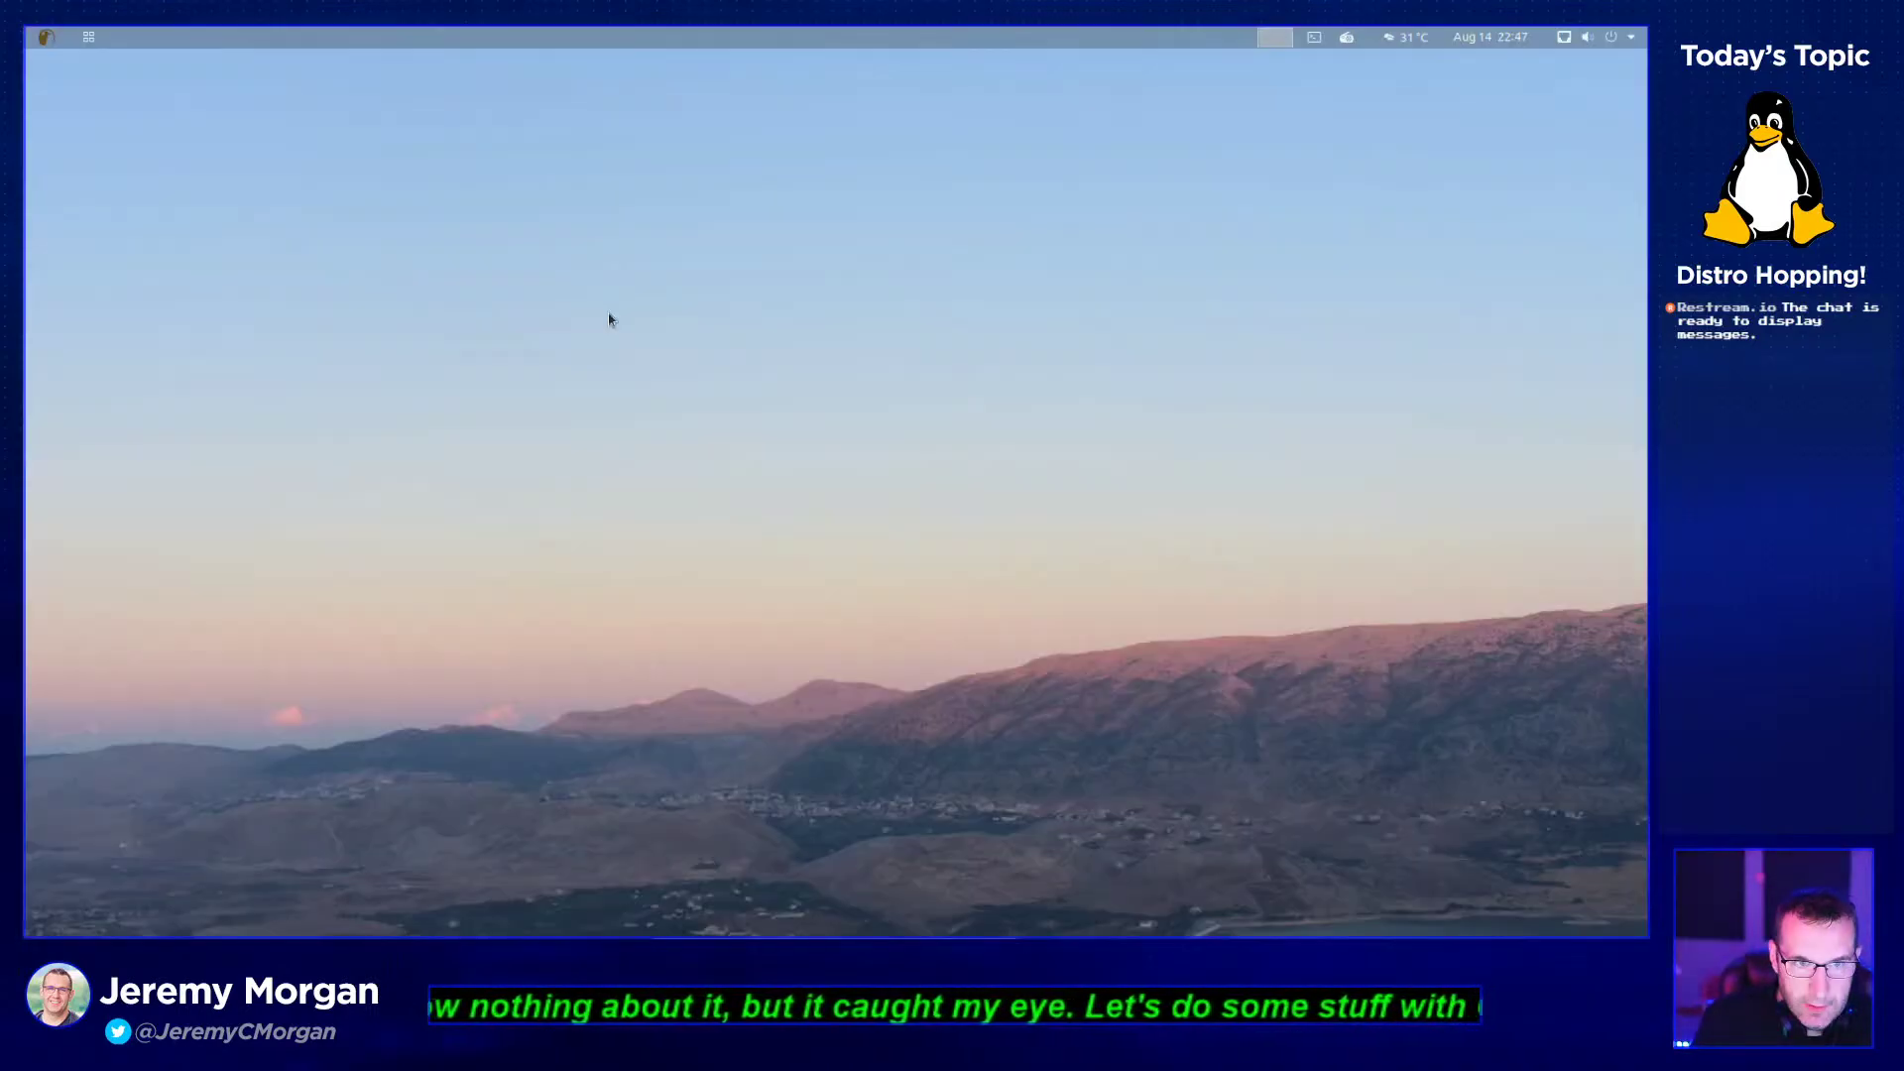
- Open the Test folder, close it, move it to mid-desktop, and reopen it
double_click(73, 77)
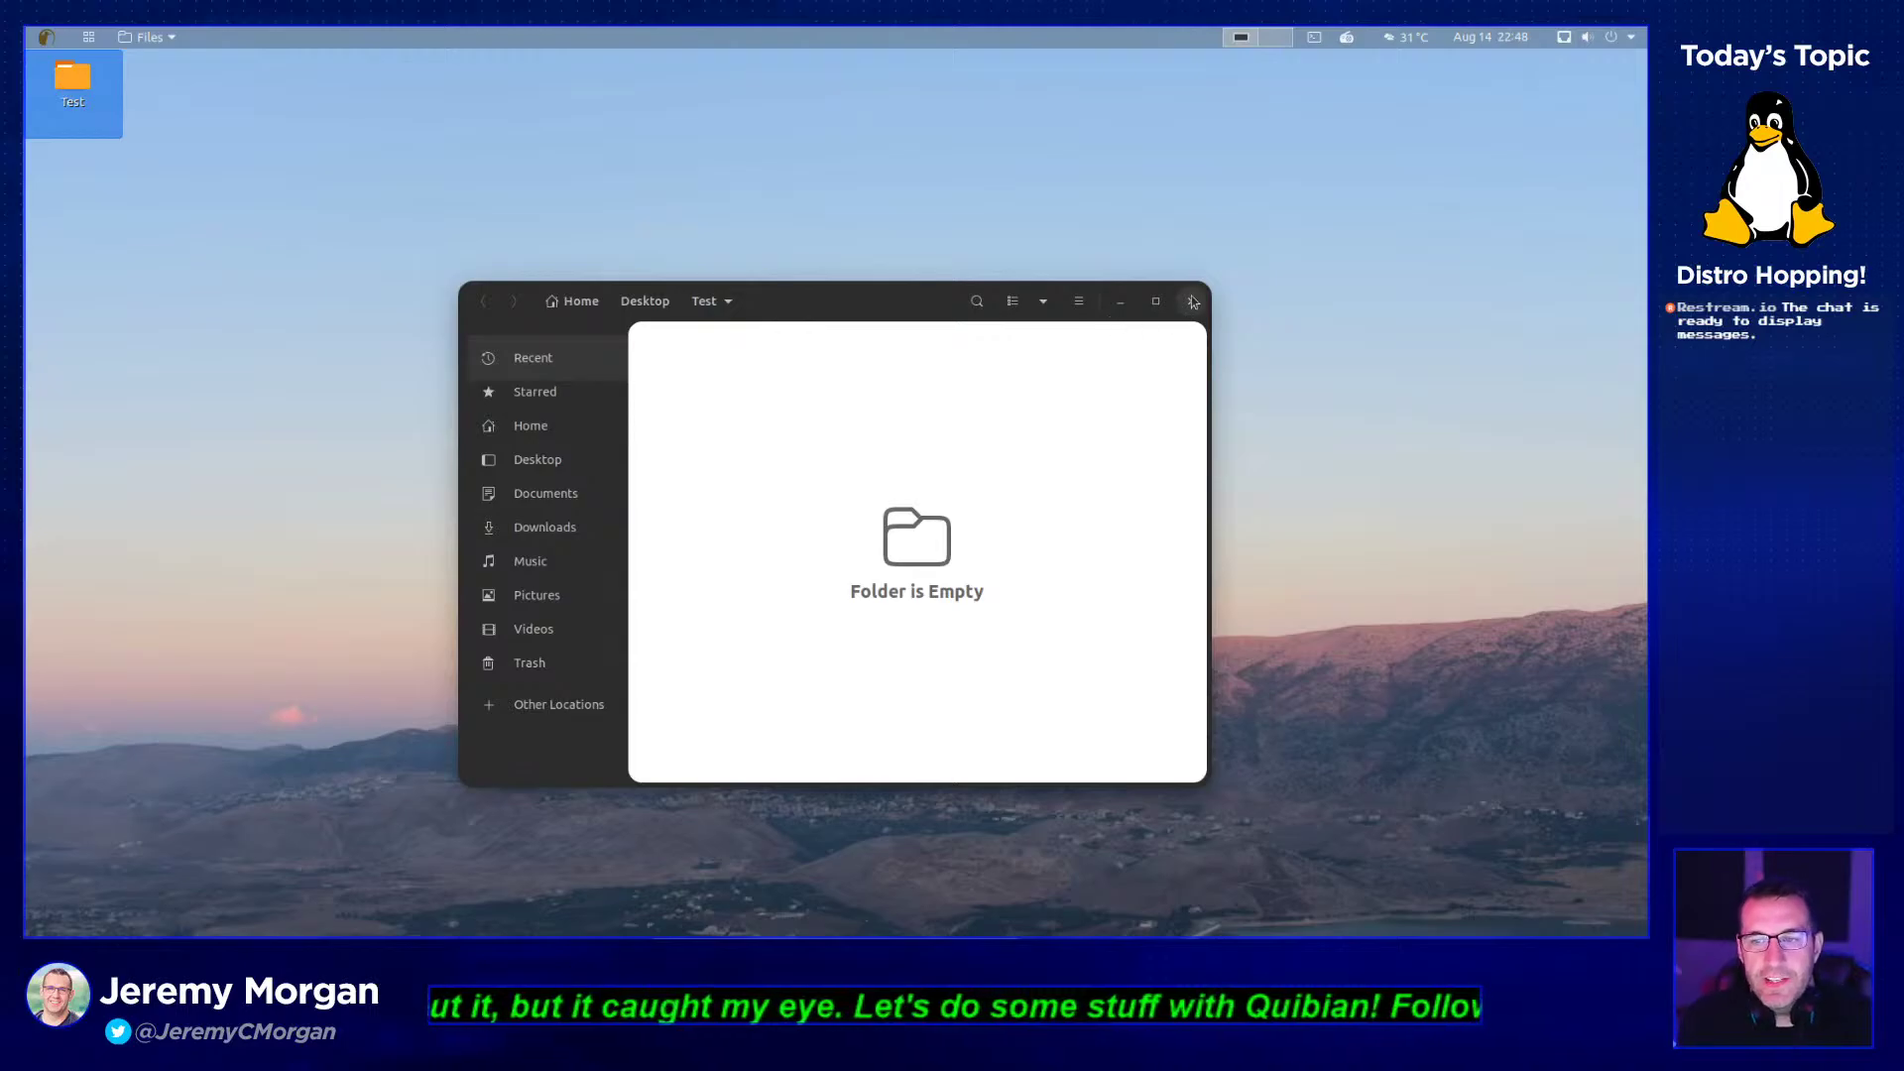
click(1191, 301)
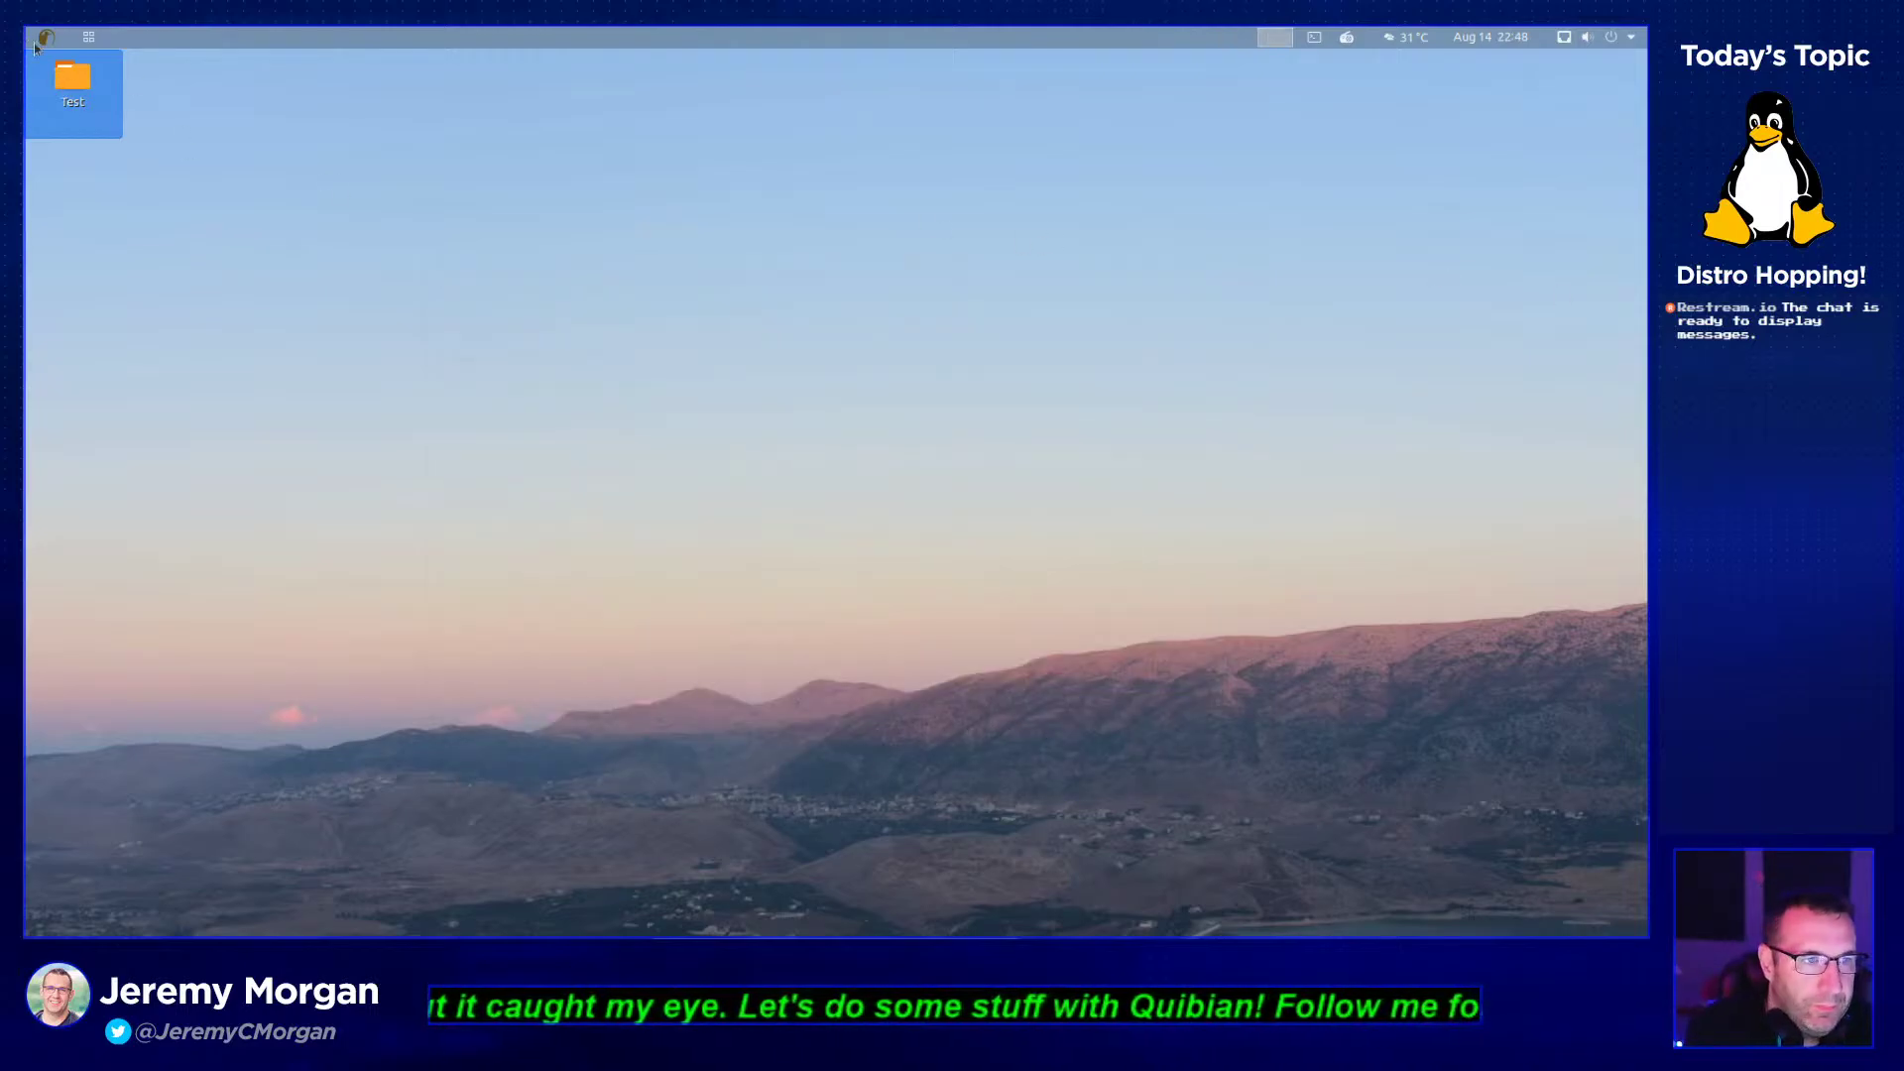
drag(80, 89, 869, 274)
double_click(869, 274)
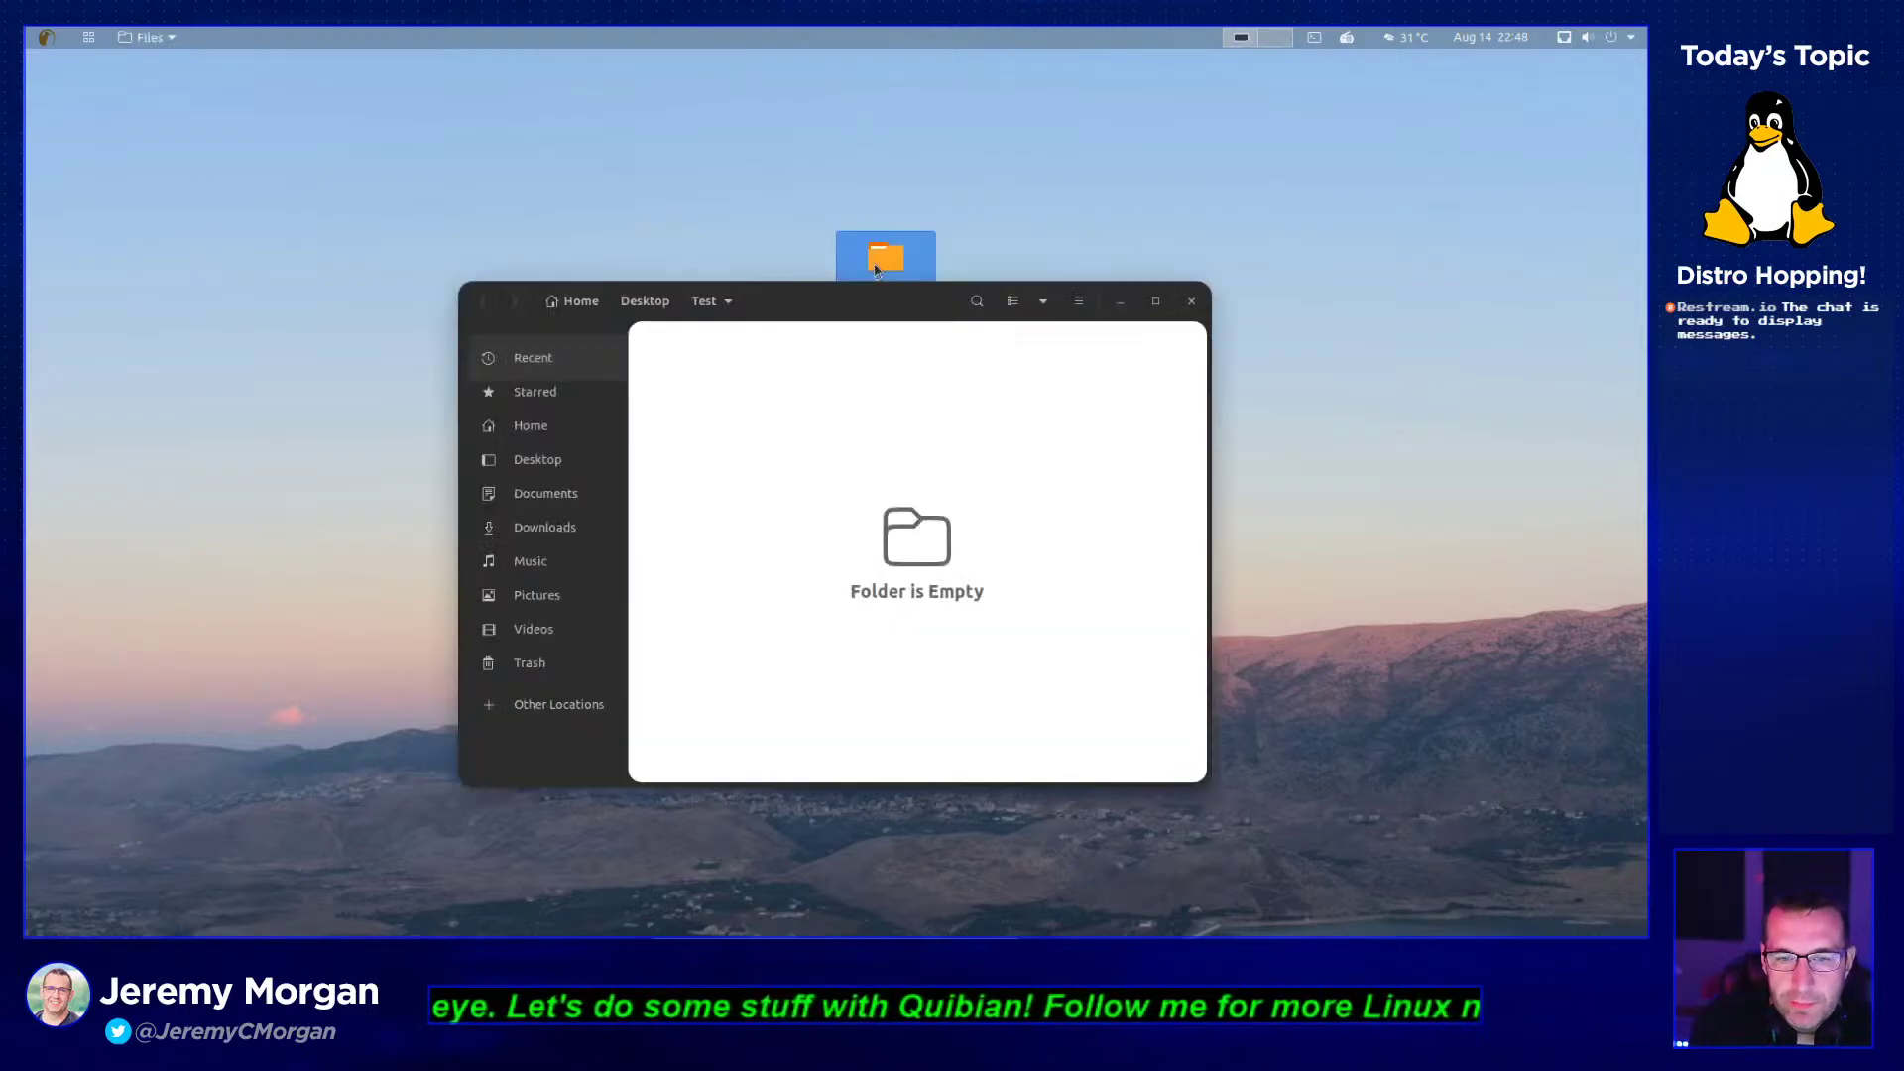
- Close the file manager, authenticate to report the detected system problem, then close the report
click(1190, 300)
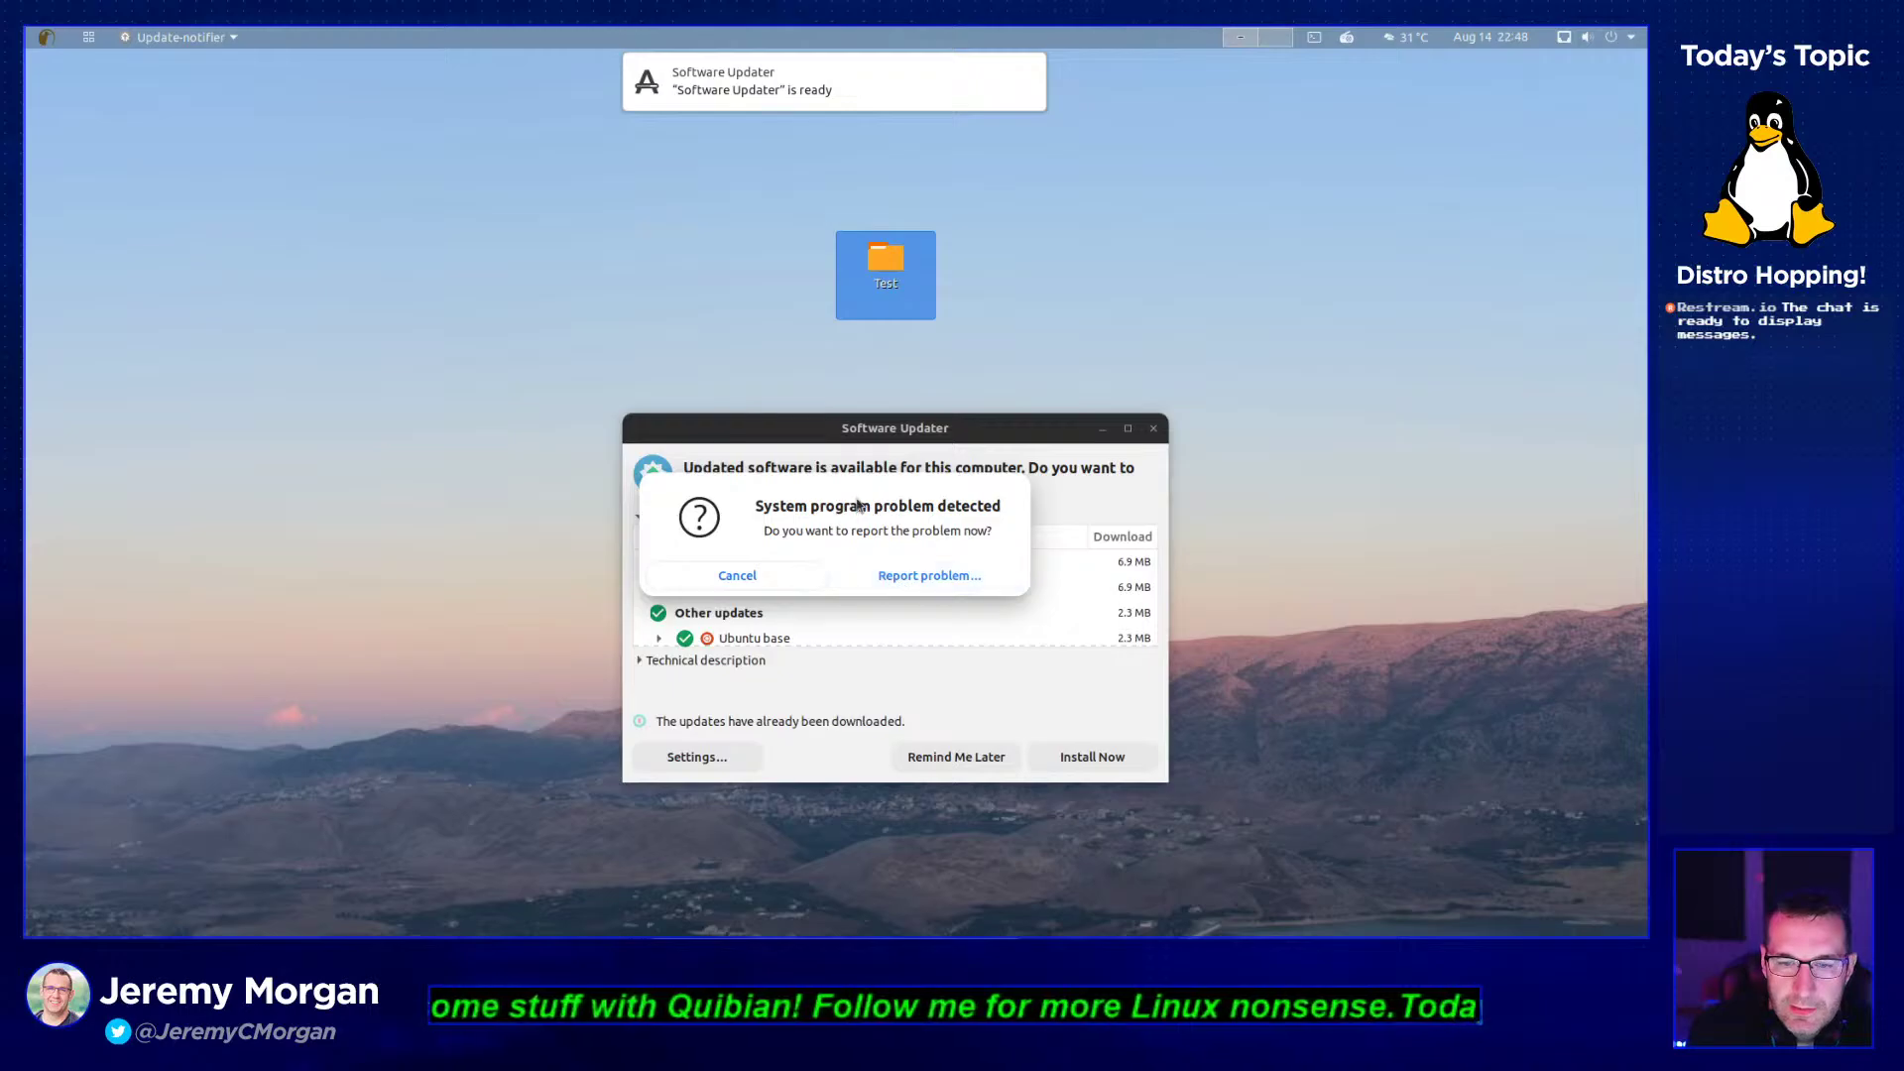
click(866, 581)
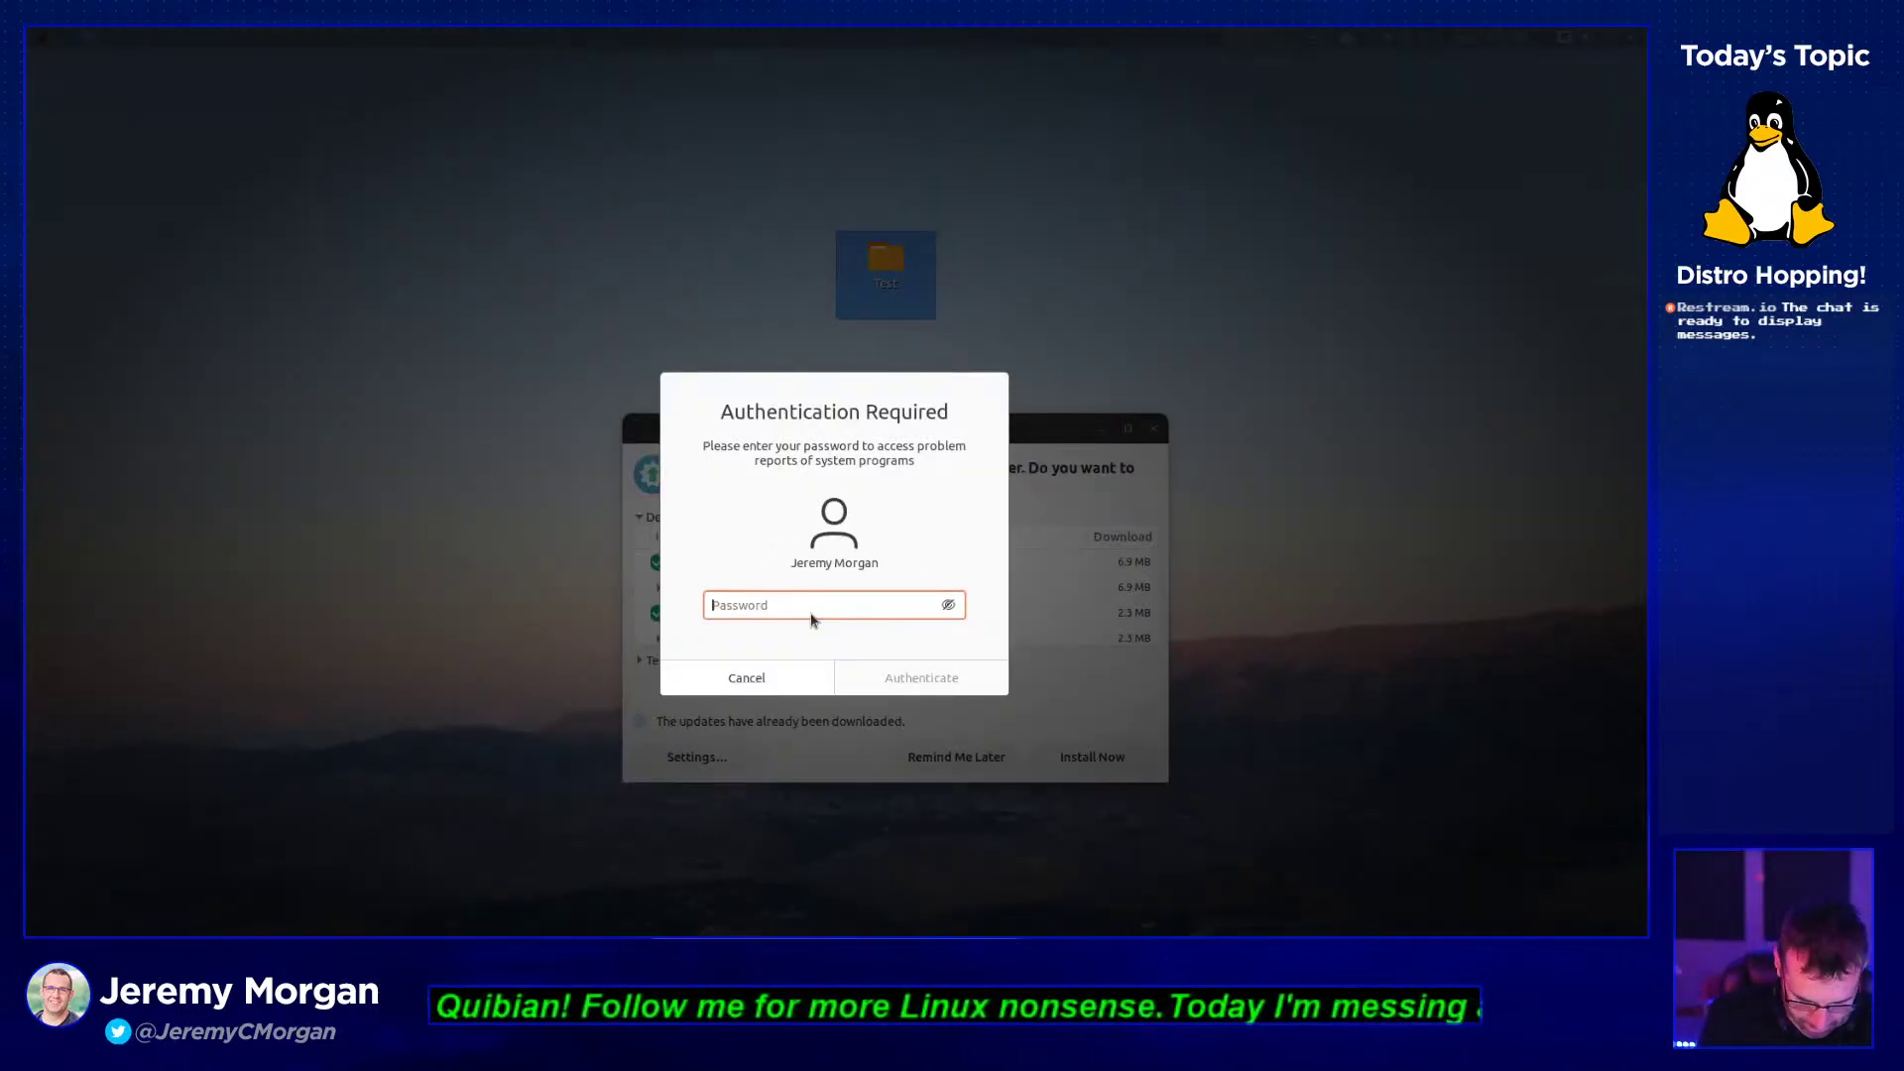
text(**********)
key(Return)
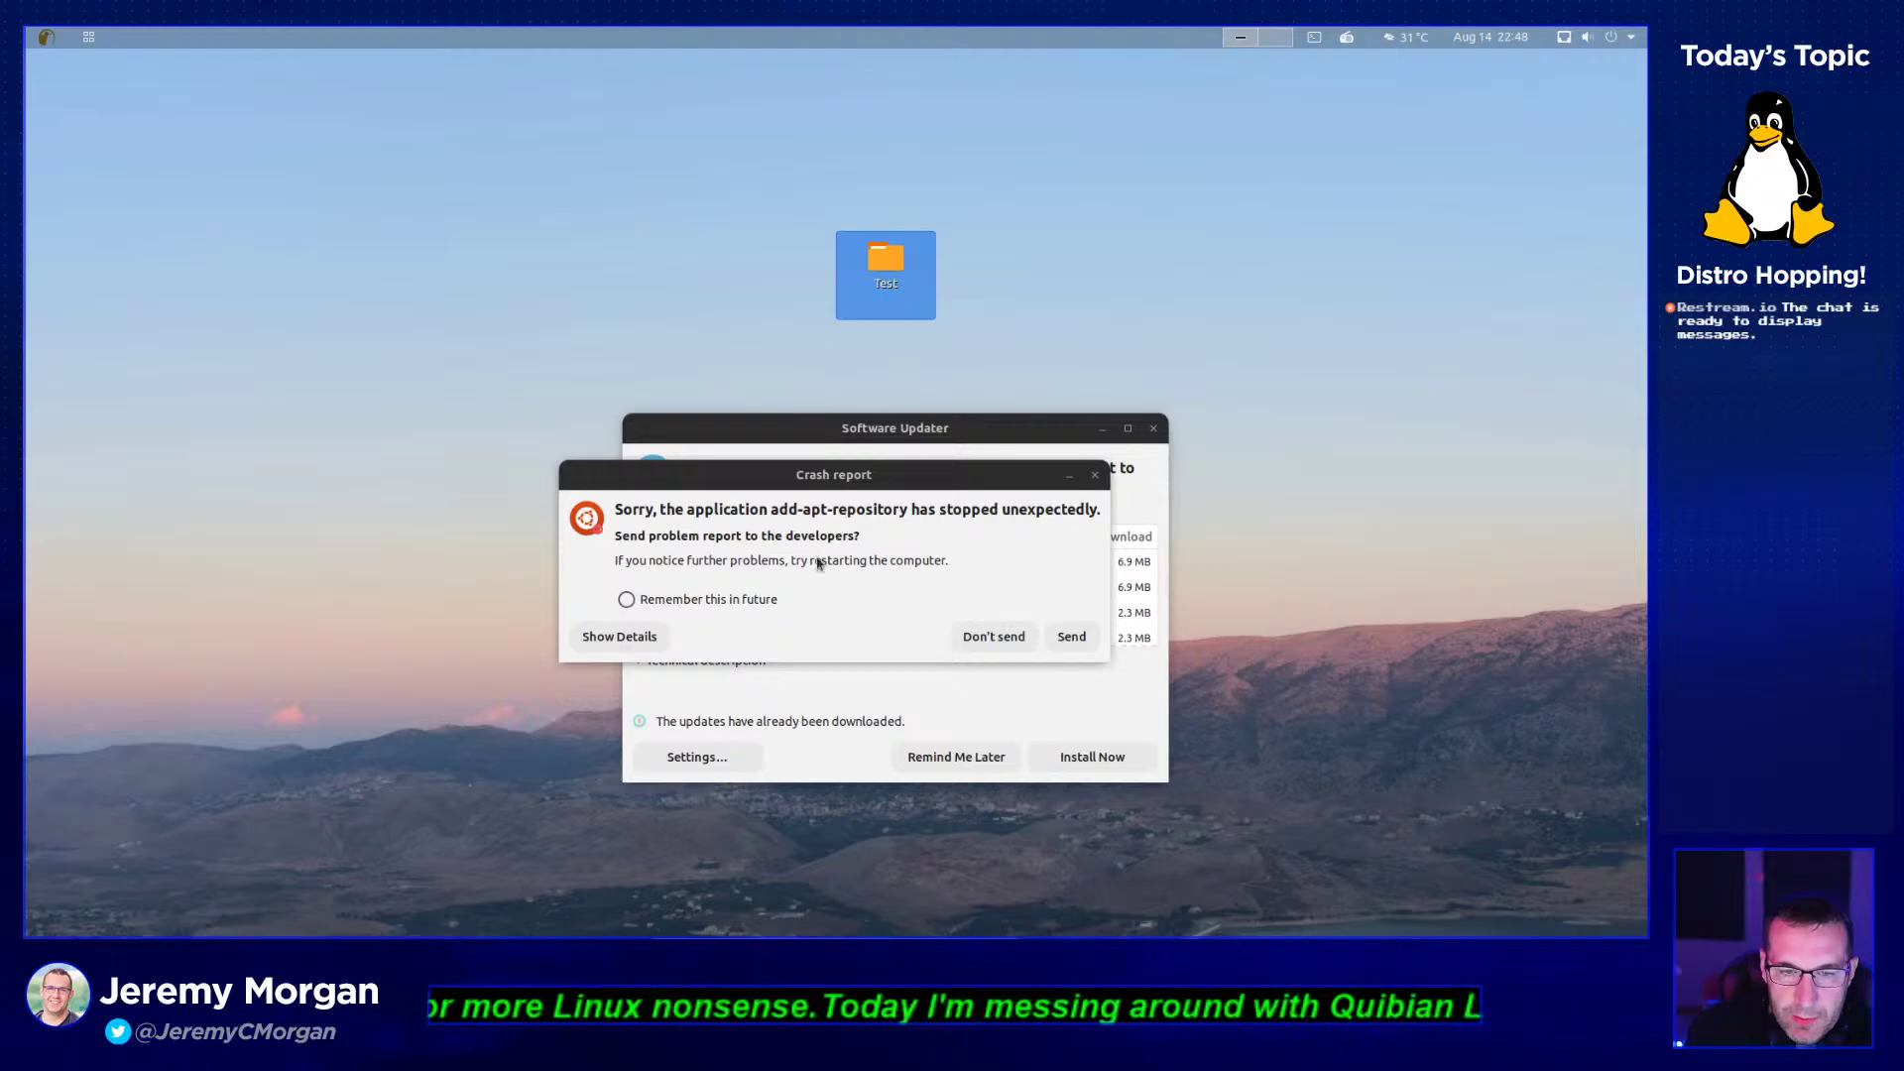
click(1064, 643)
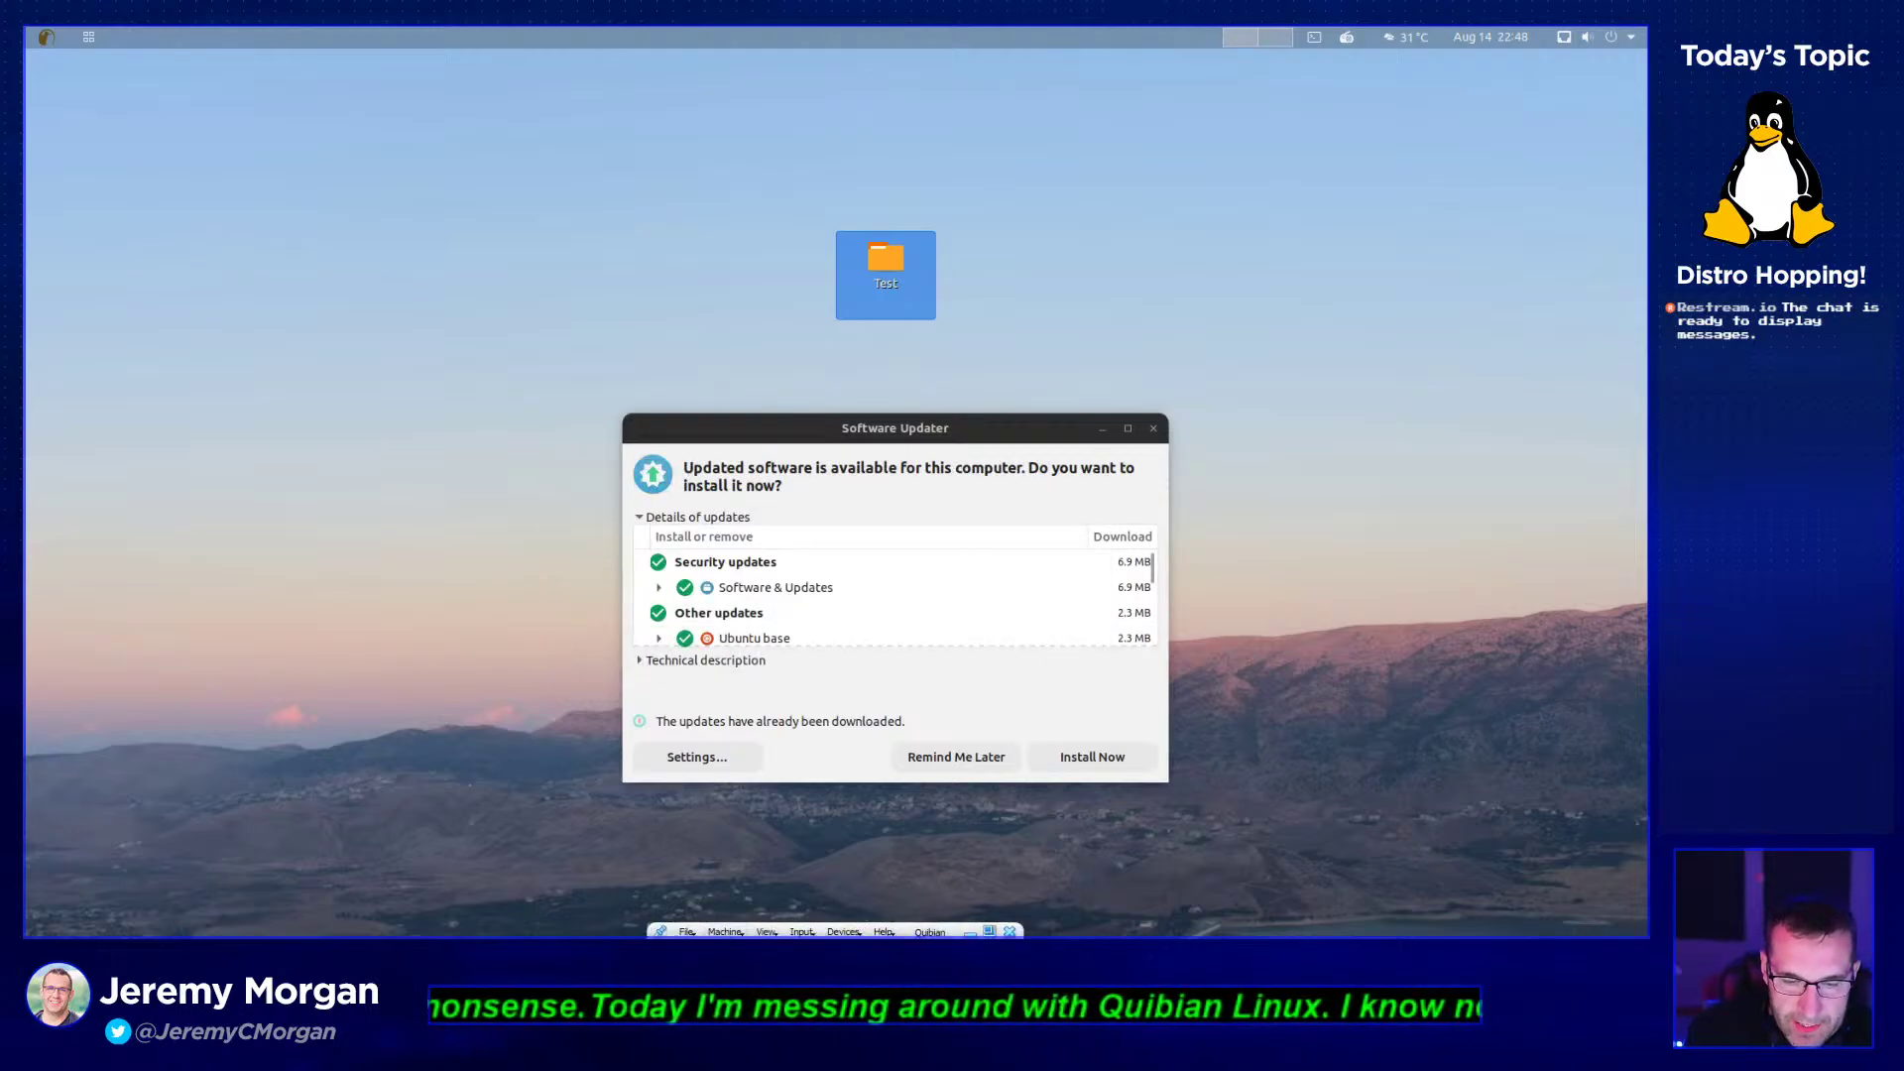
- Attach the VM's network adapter as Bridged Adapter and postpone the software updates
click(686, 932)
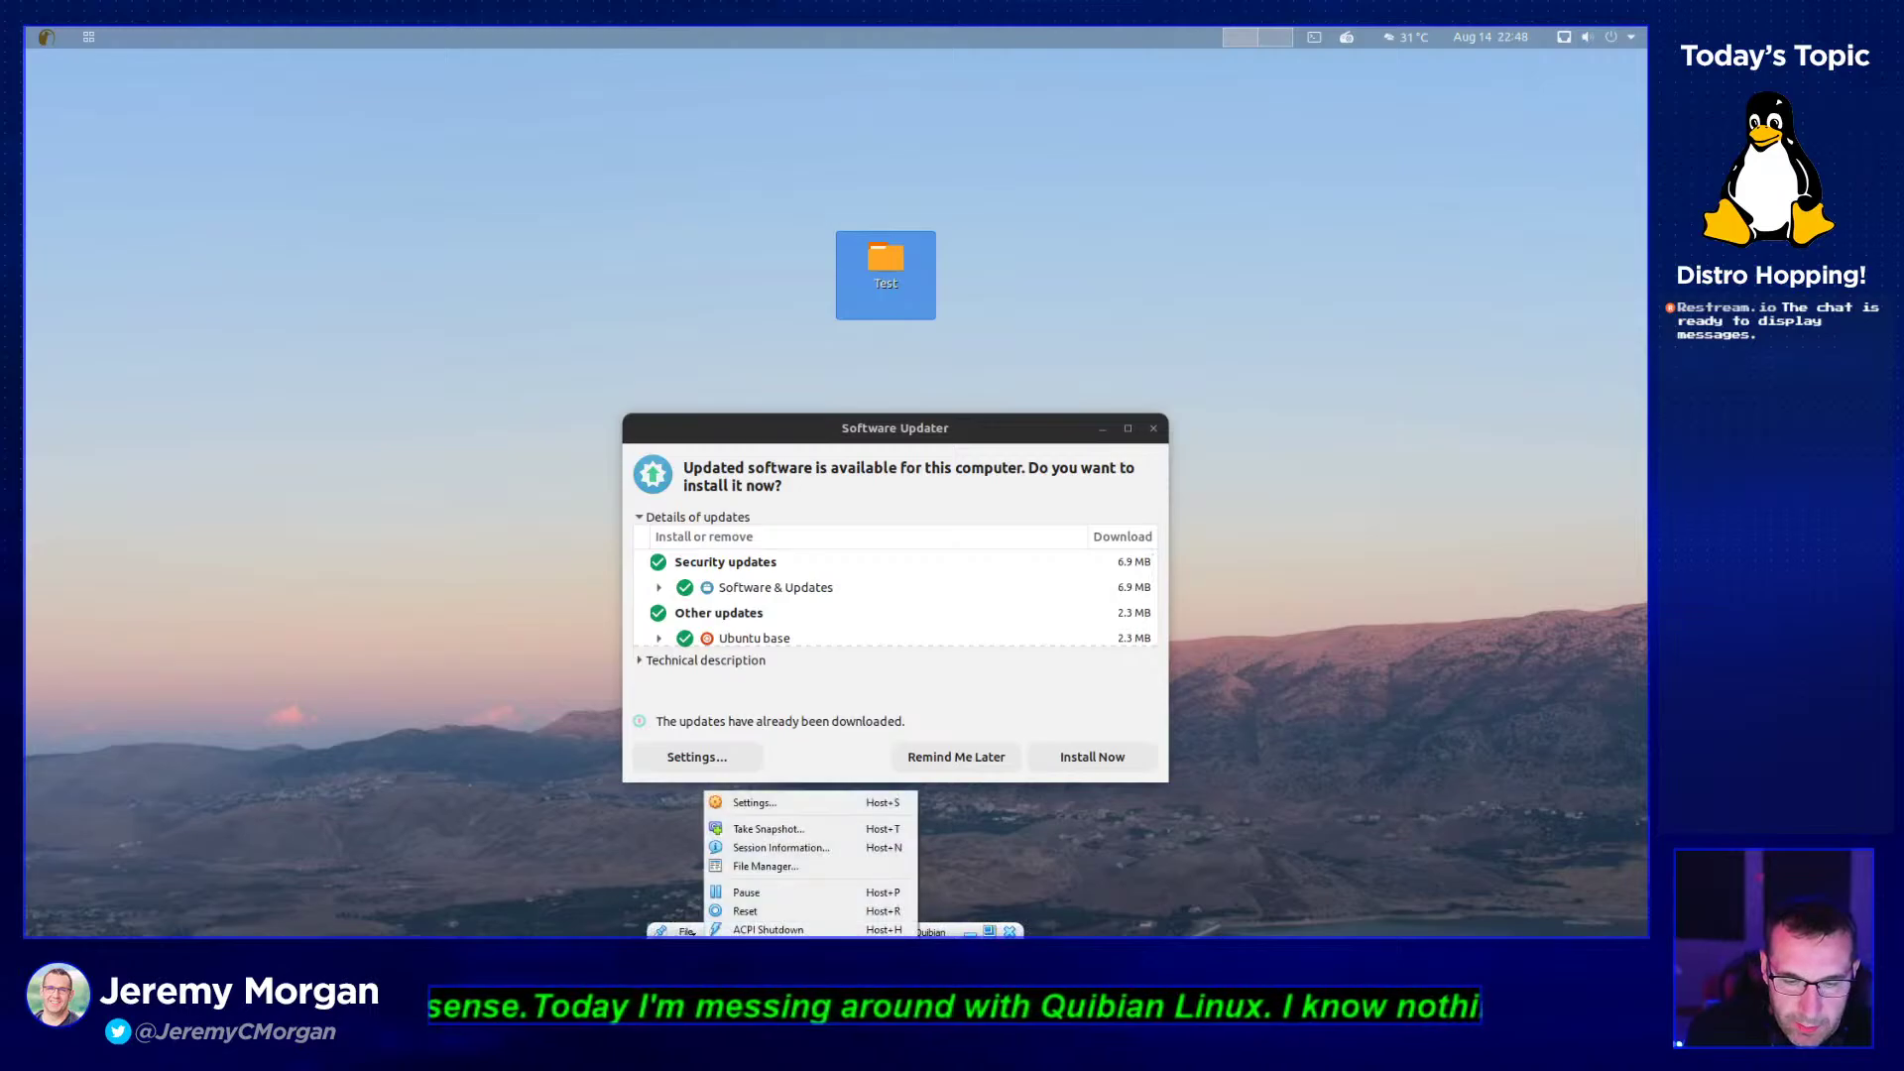
click(783, 803)
click(619, 455)
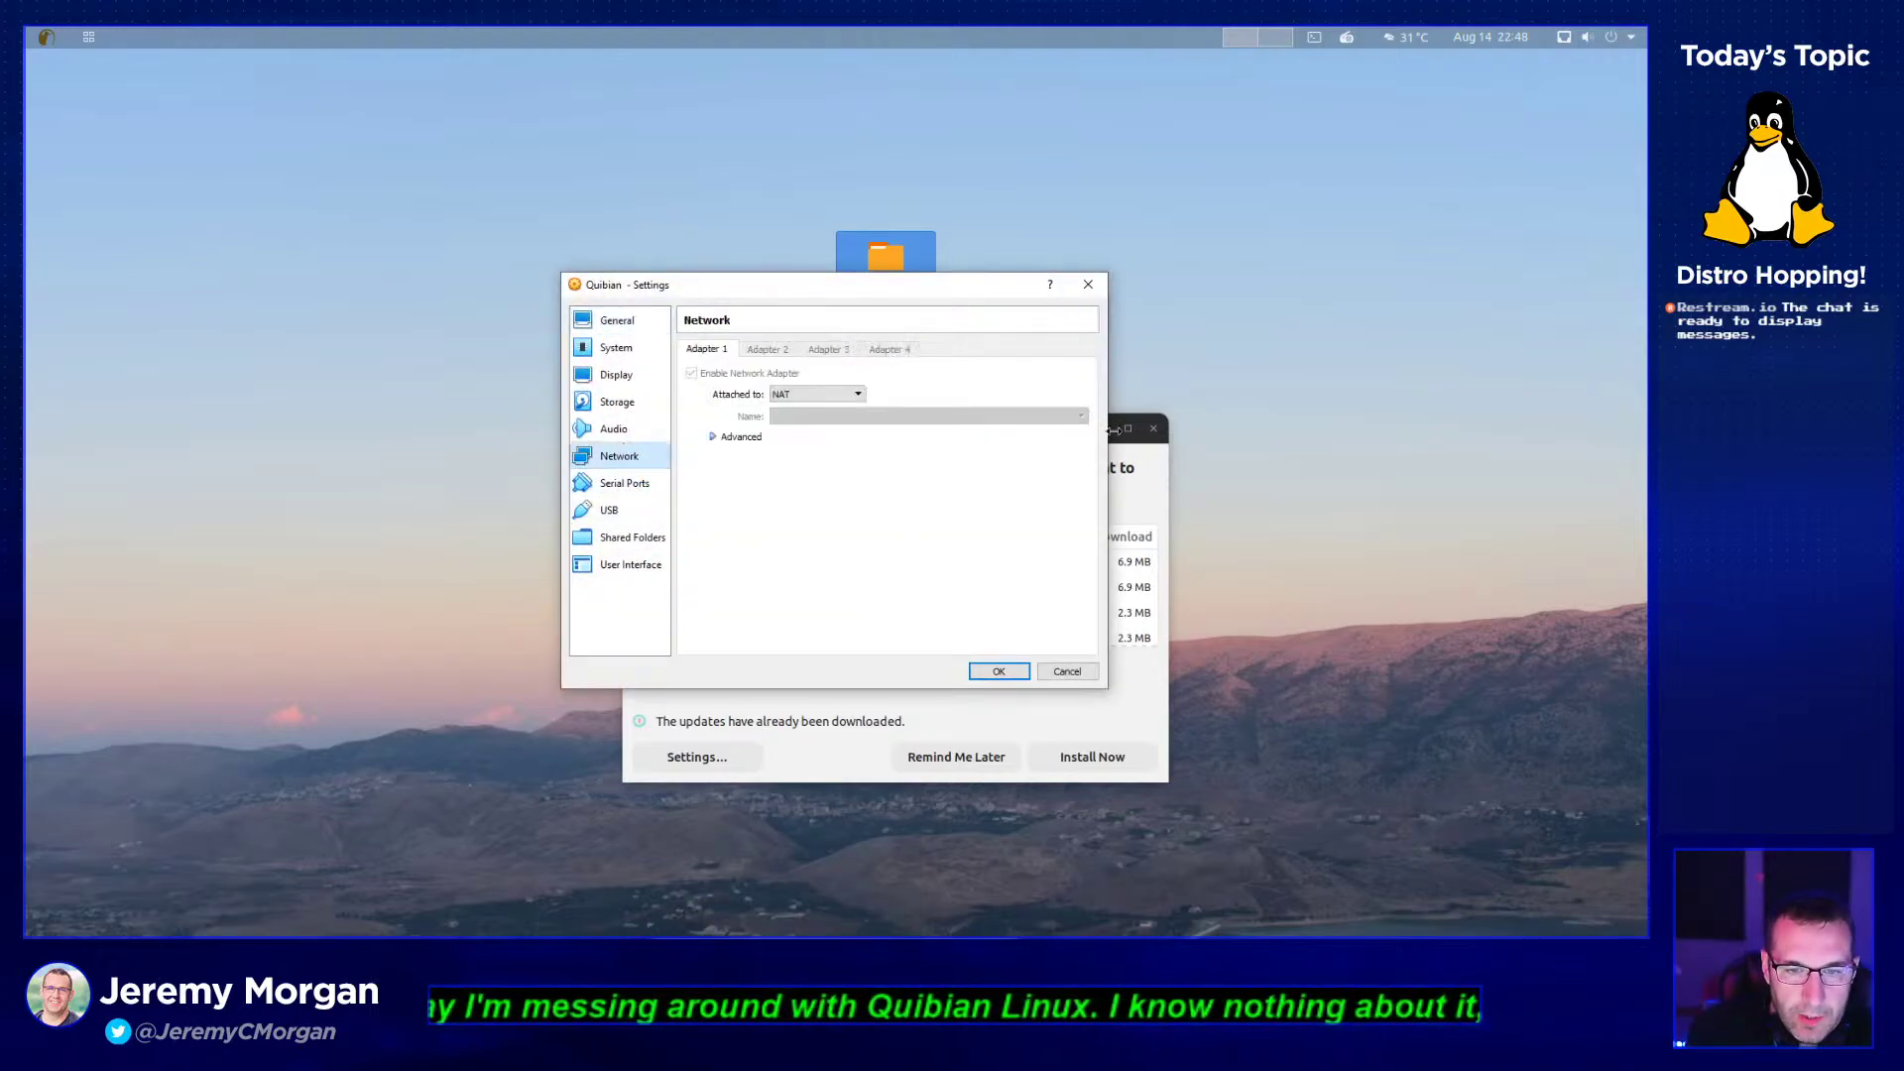
click(793, 394)
click(831, 440)
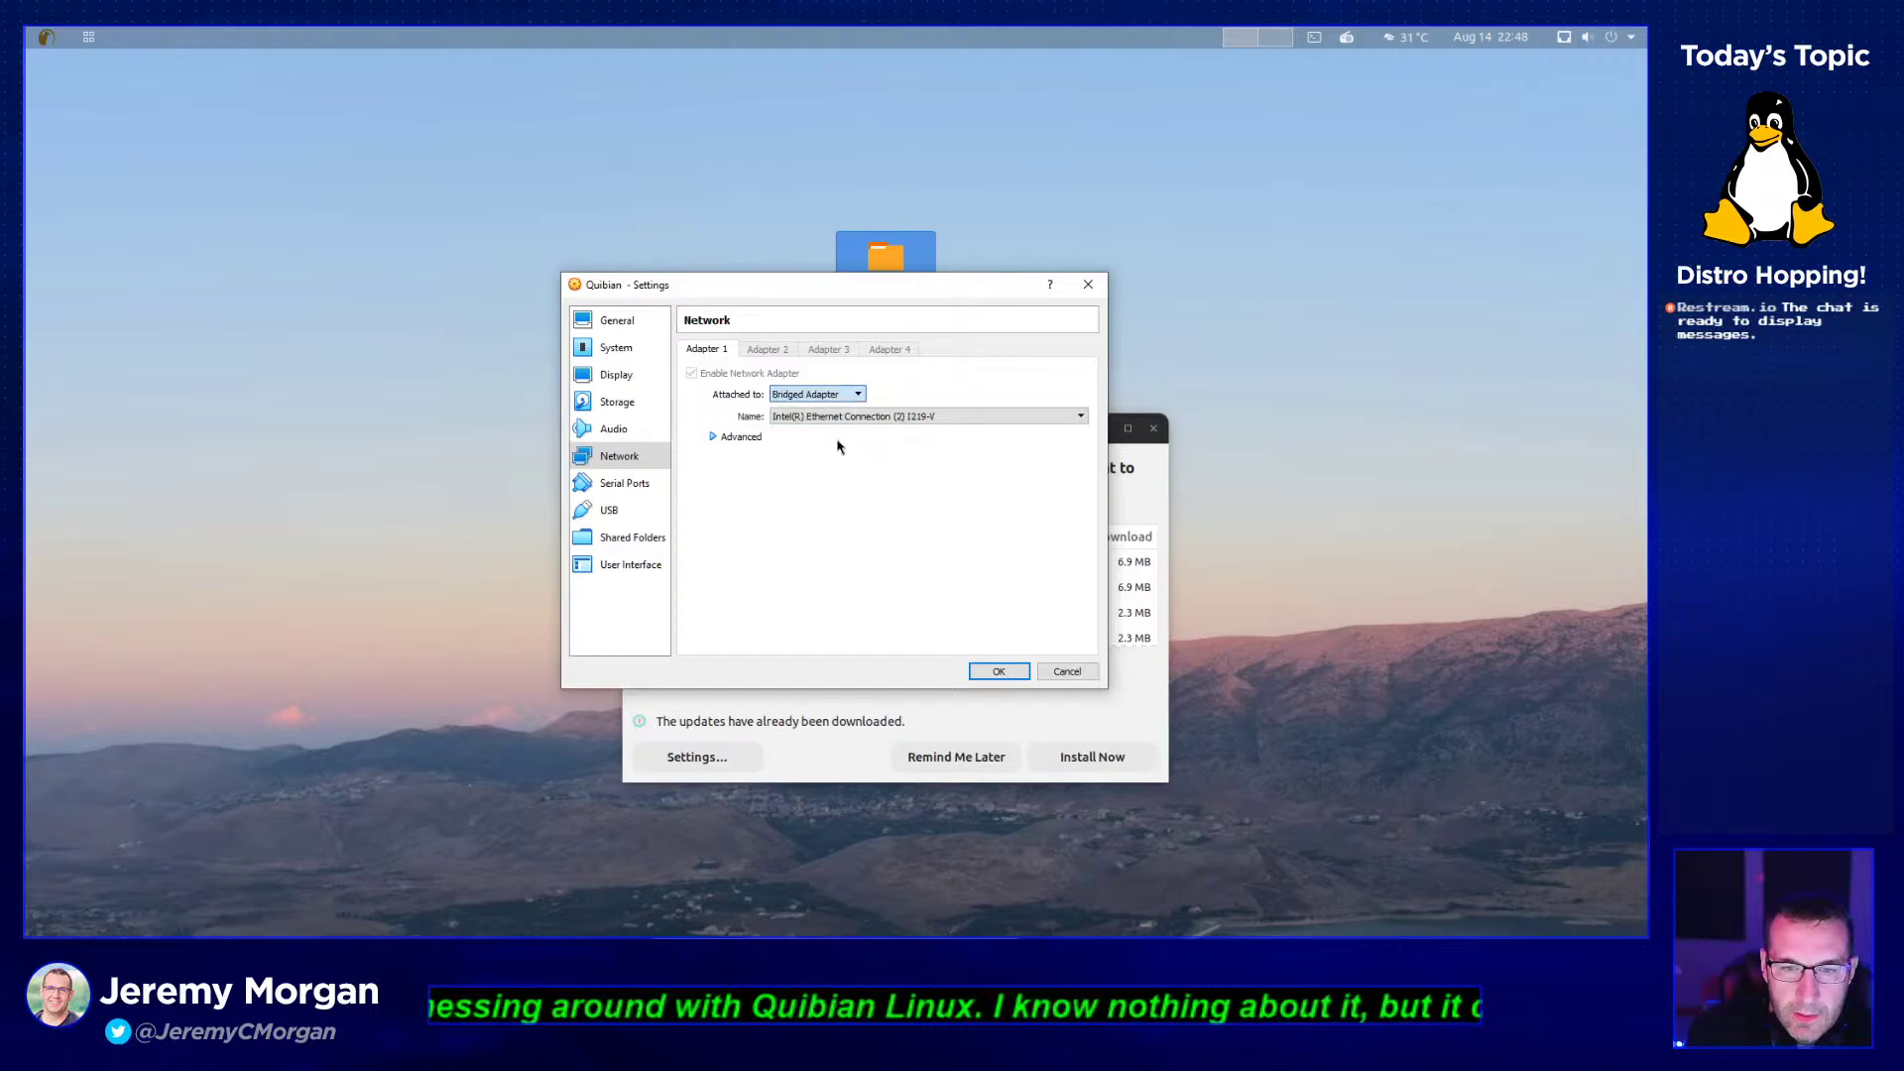
click(999, 671)
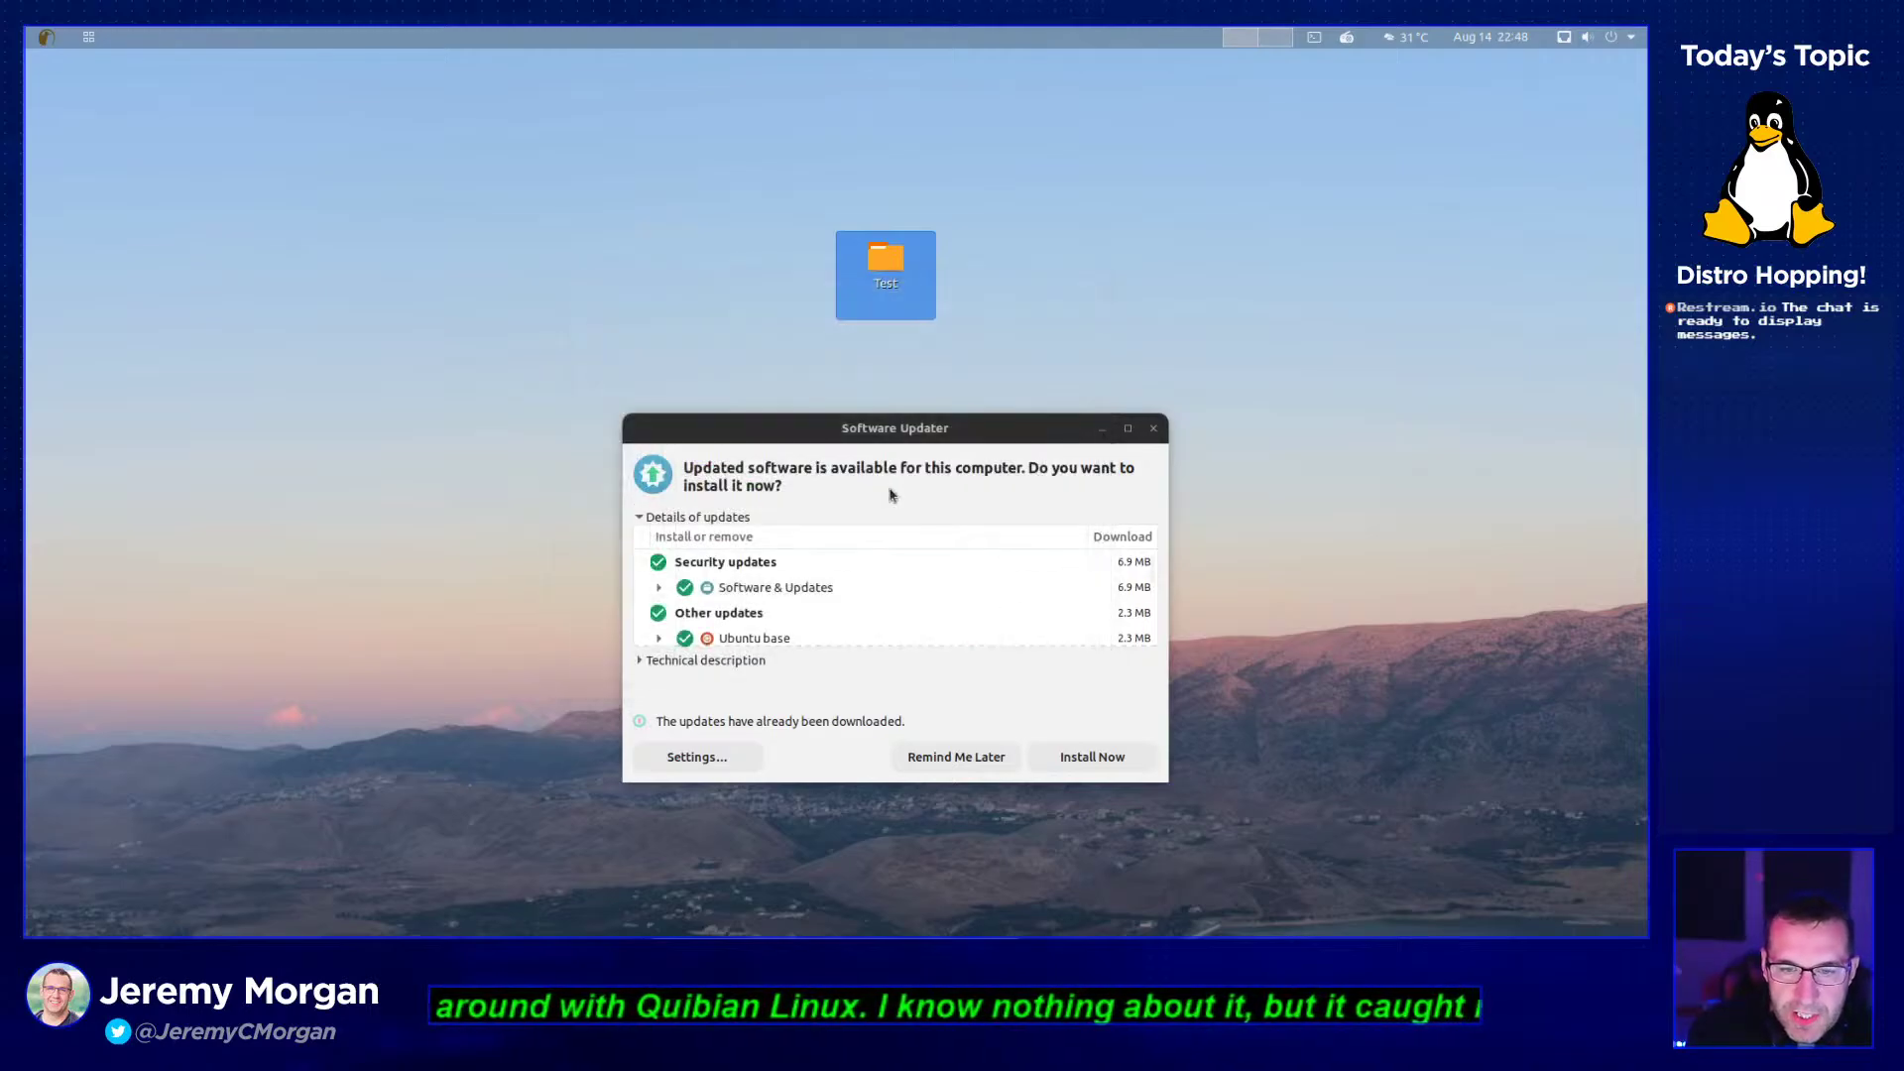
click(956, 758)
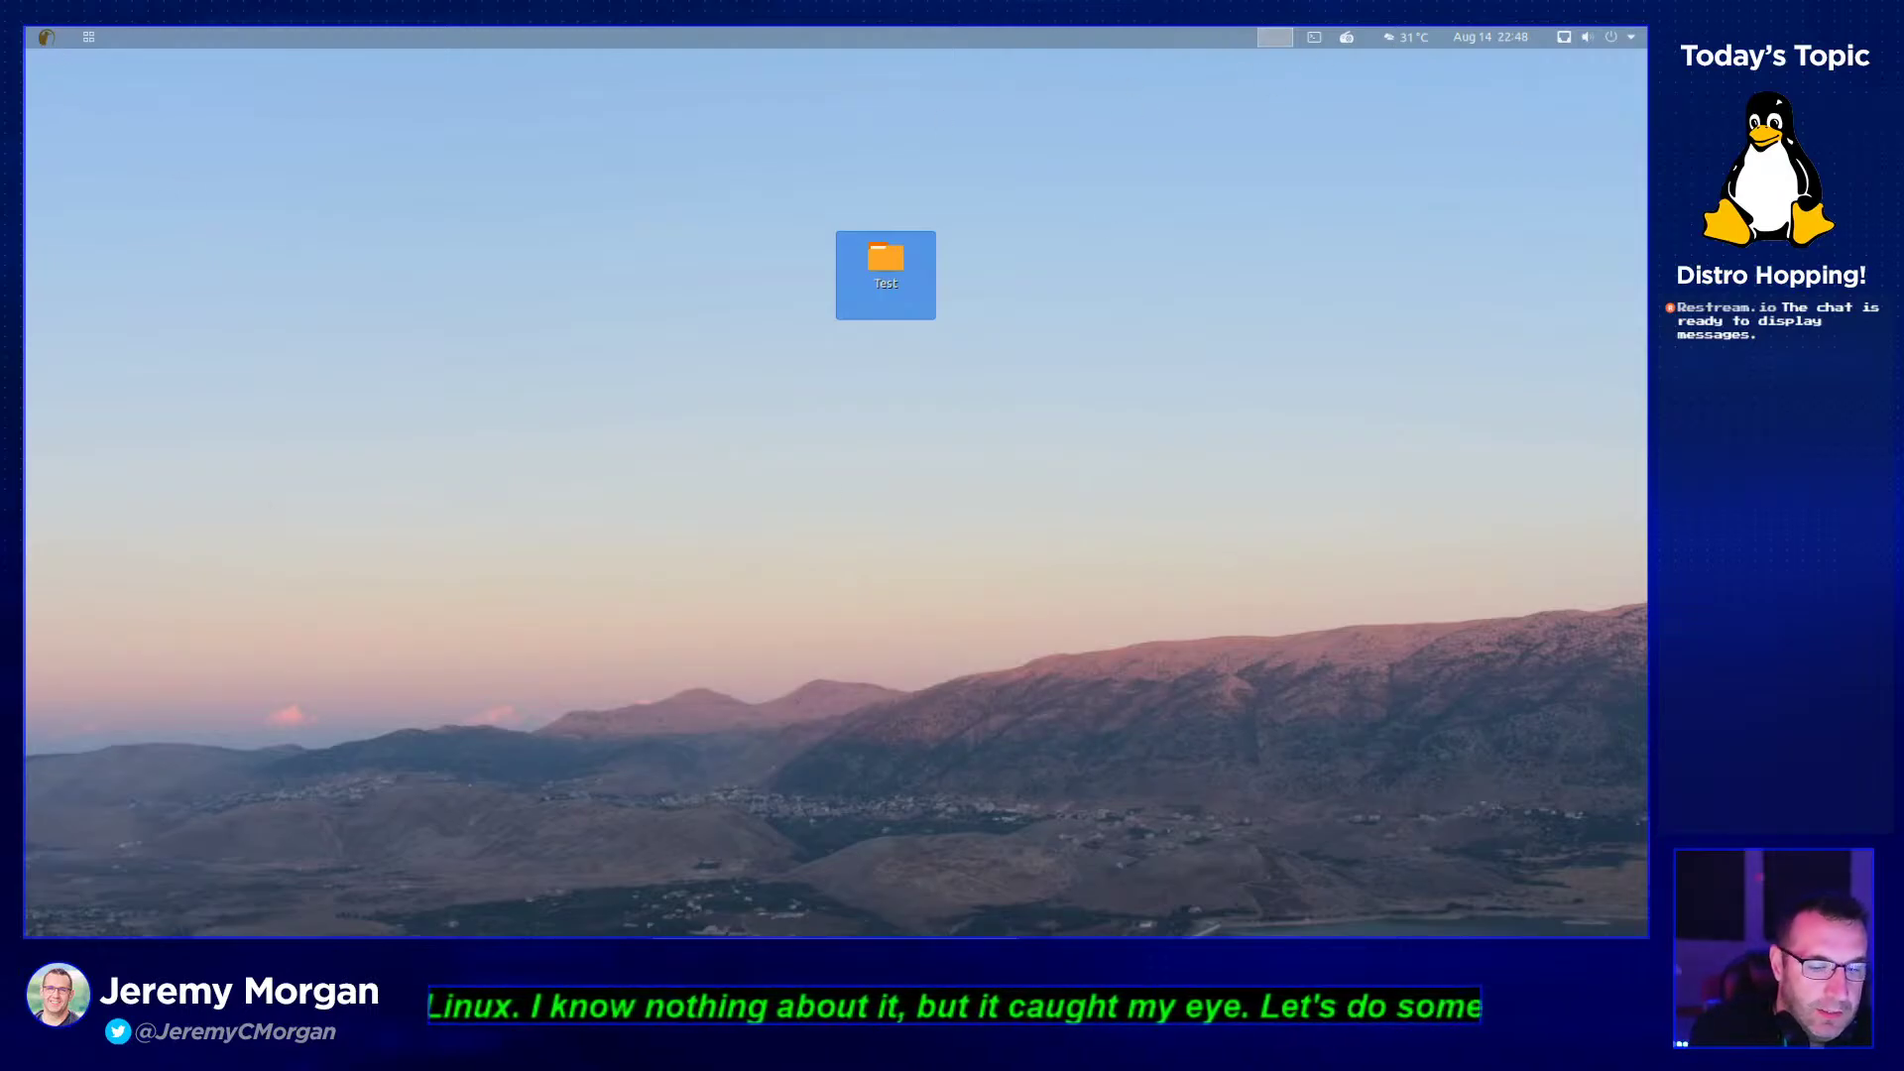
- Deselect the Test folder and toggle the app launcher, ending on all app categories
click(720, 924)
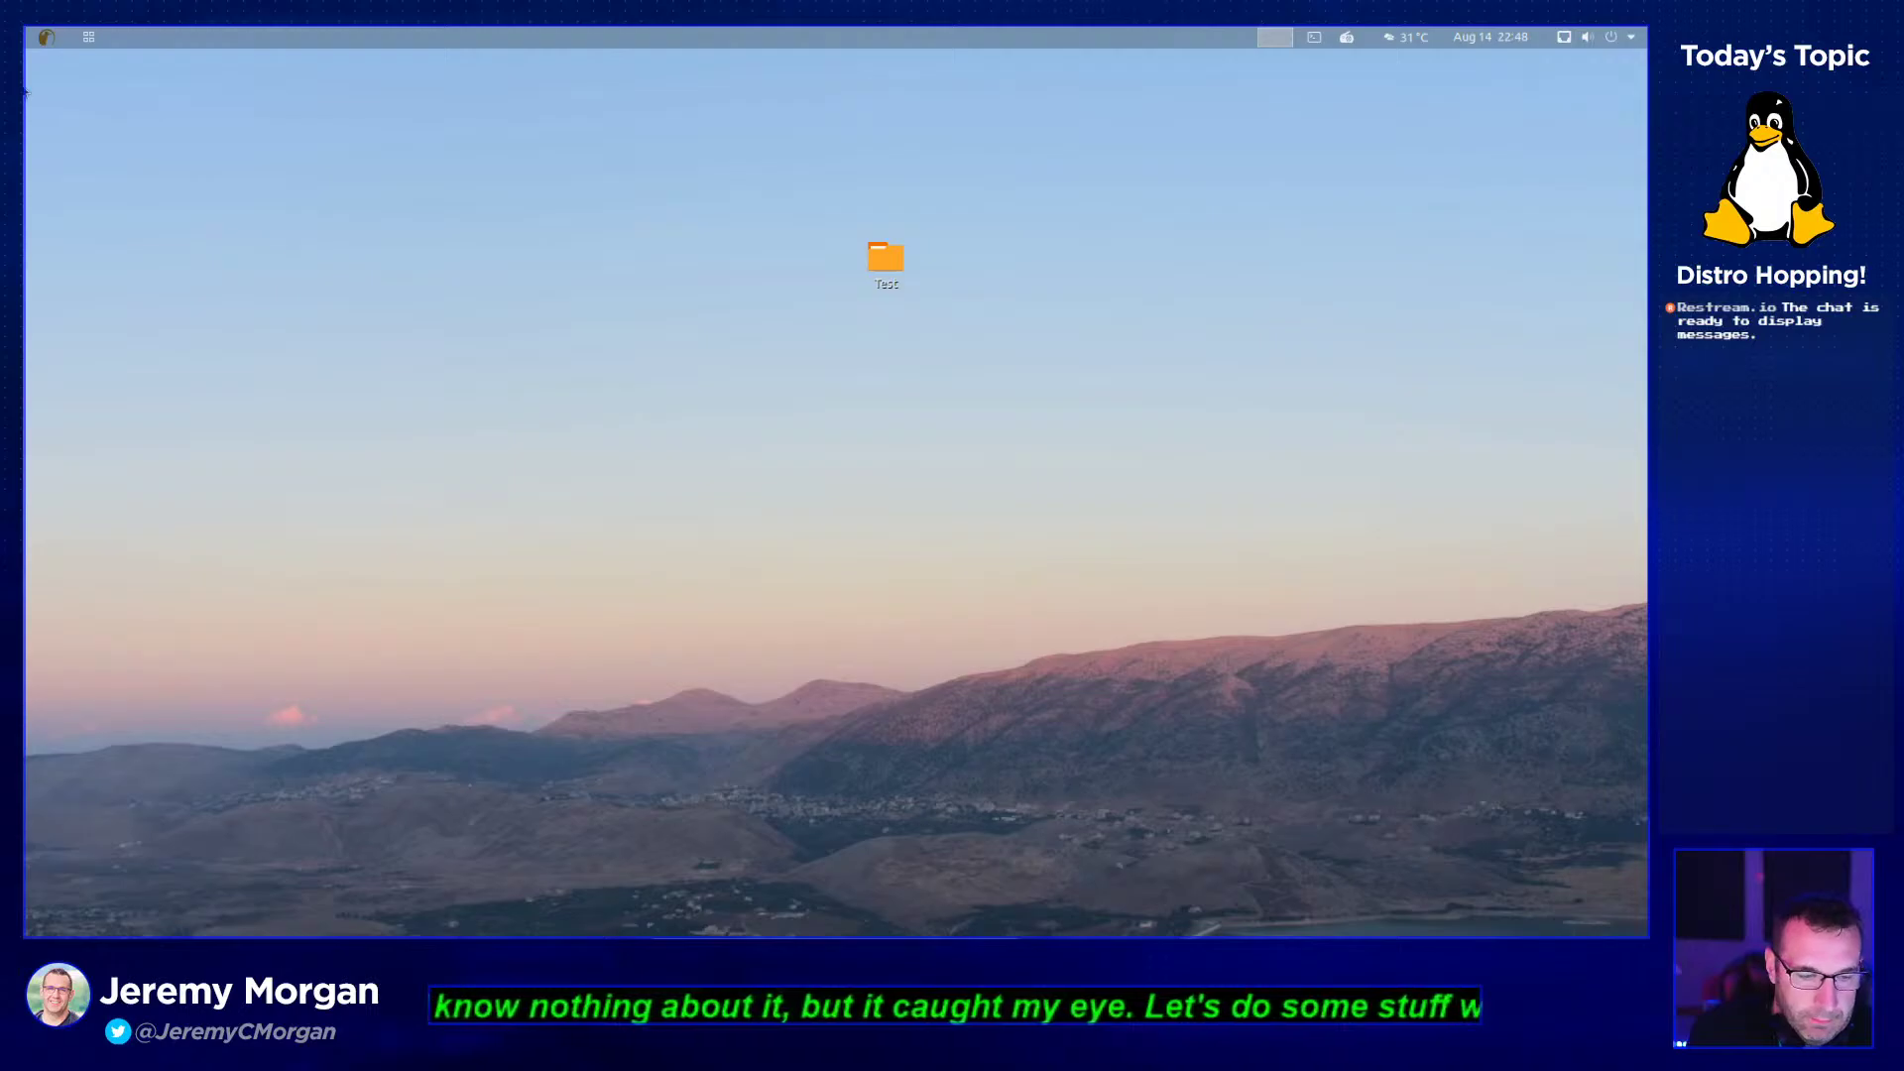
click(47, 40)
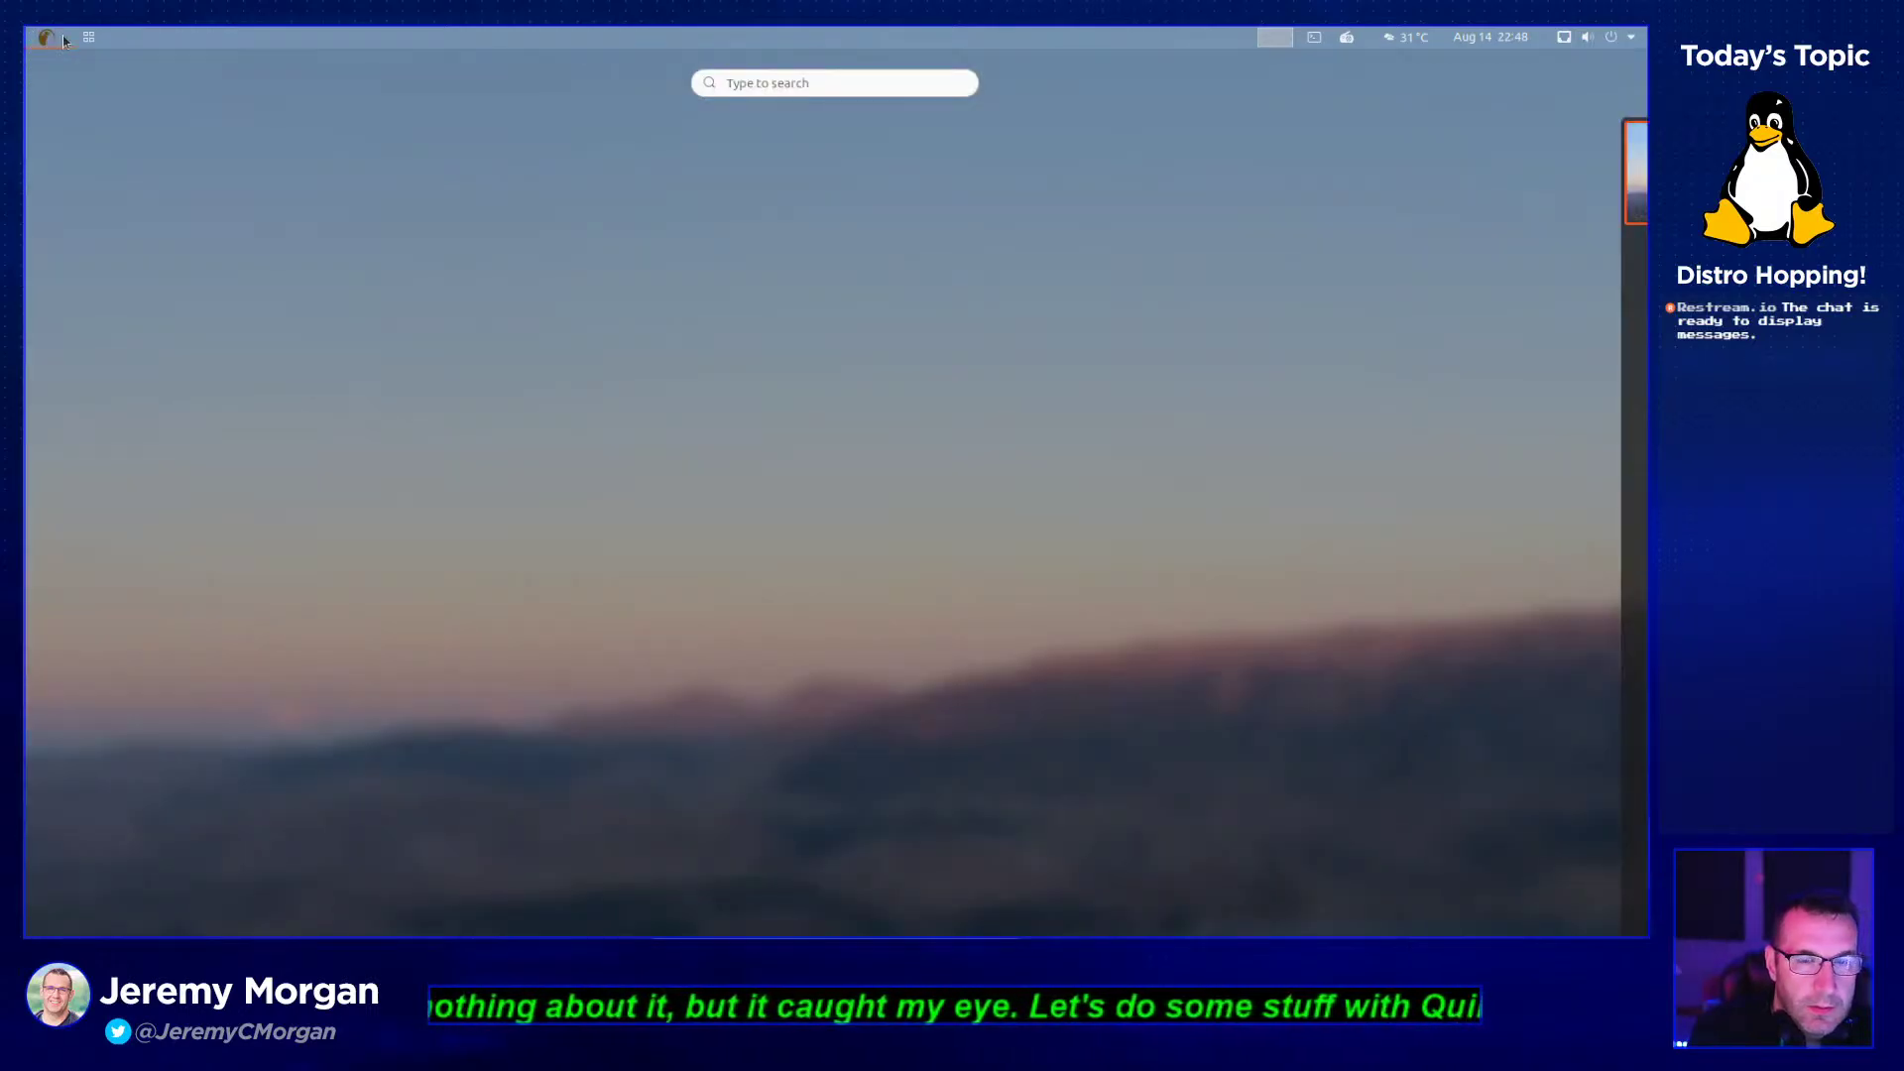
click(45, 42)
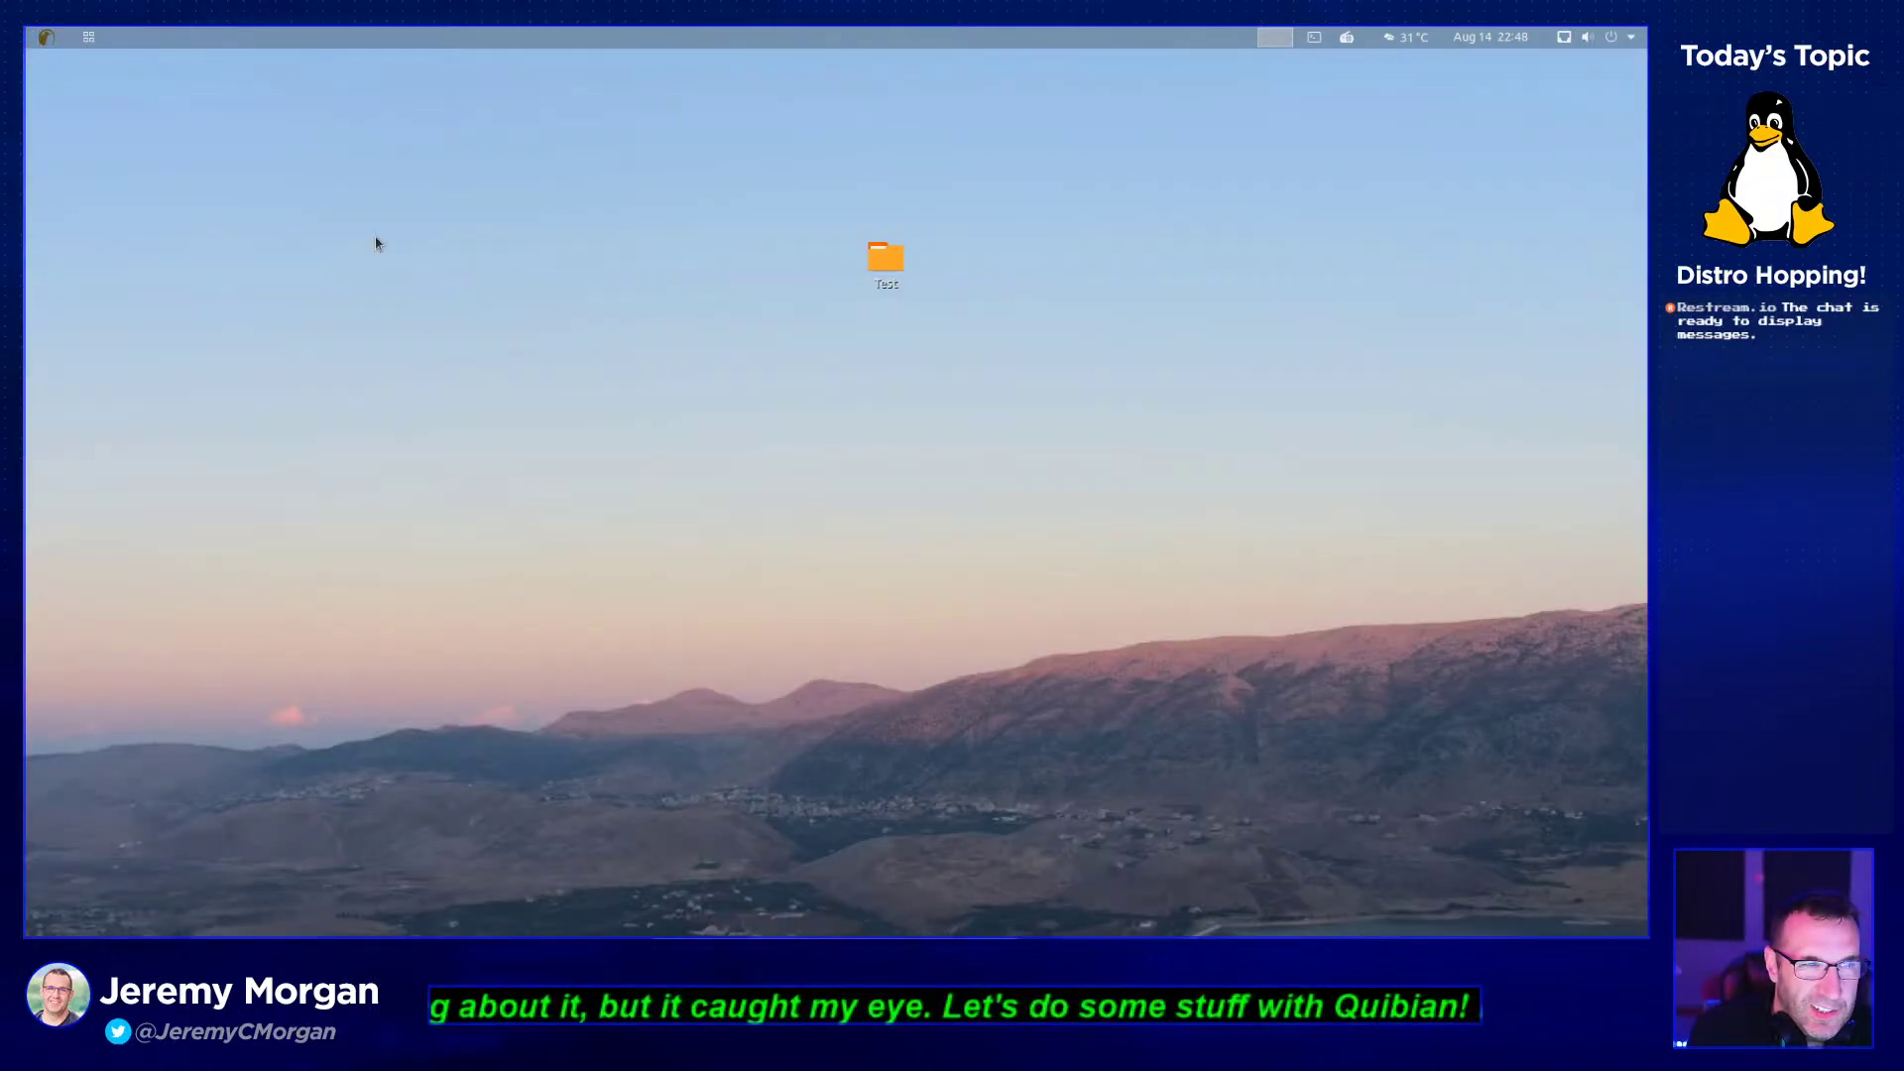
click(50, 43)
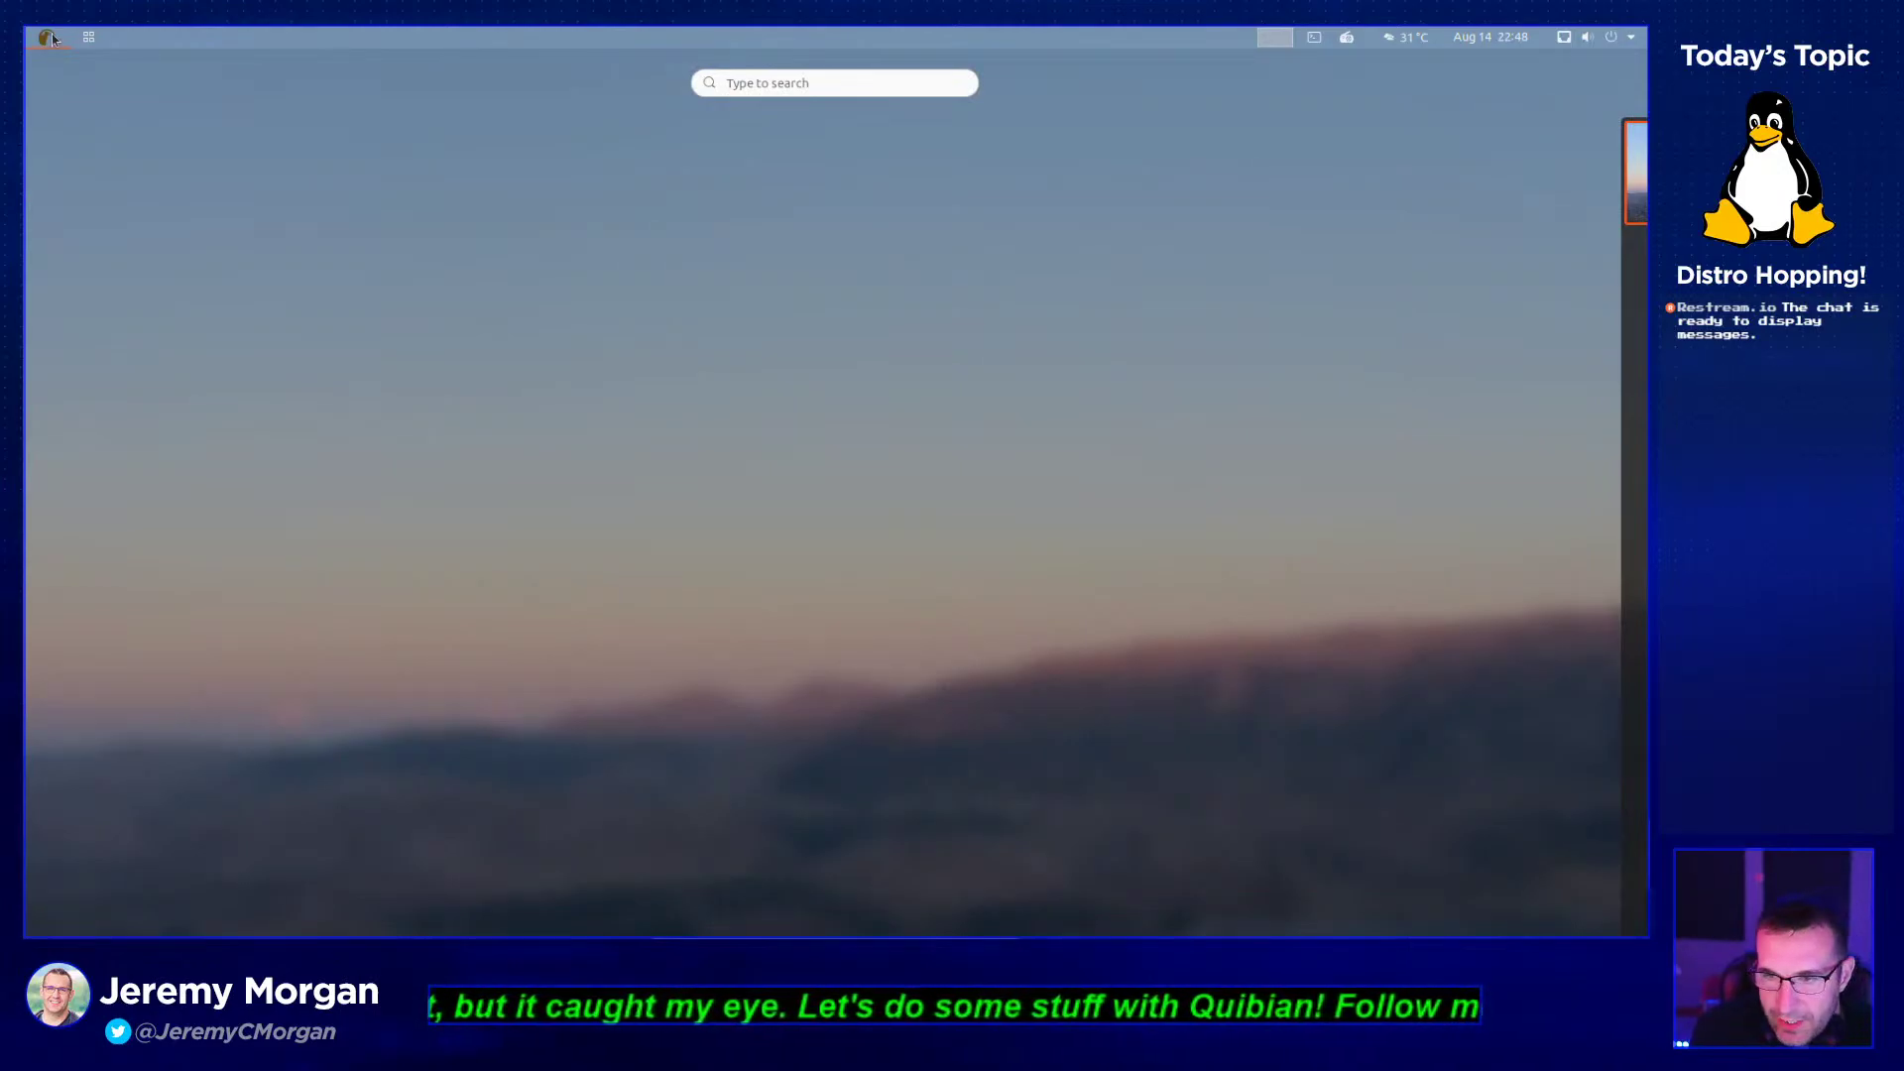
click(50, 40)
click(50, 40)
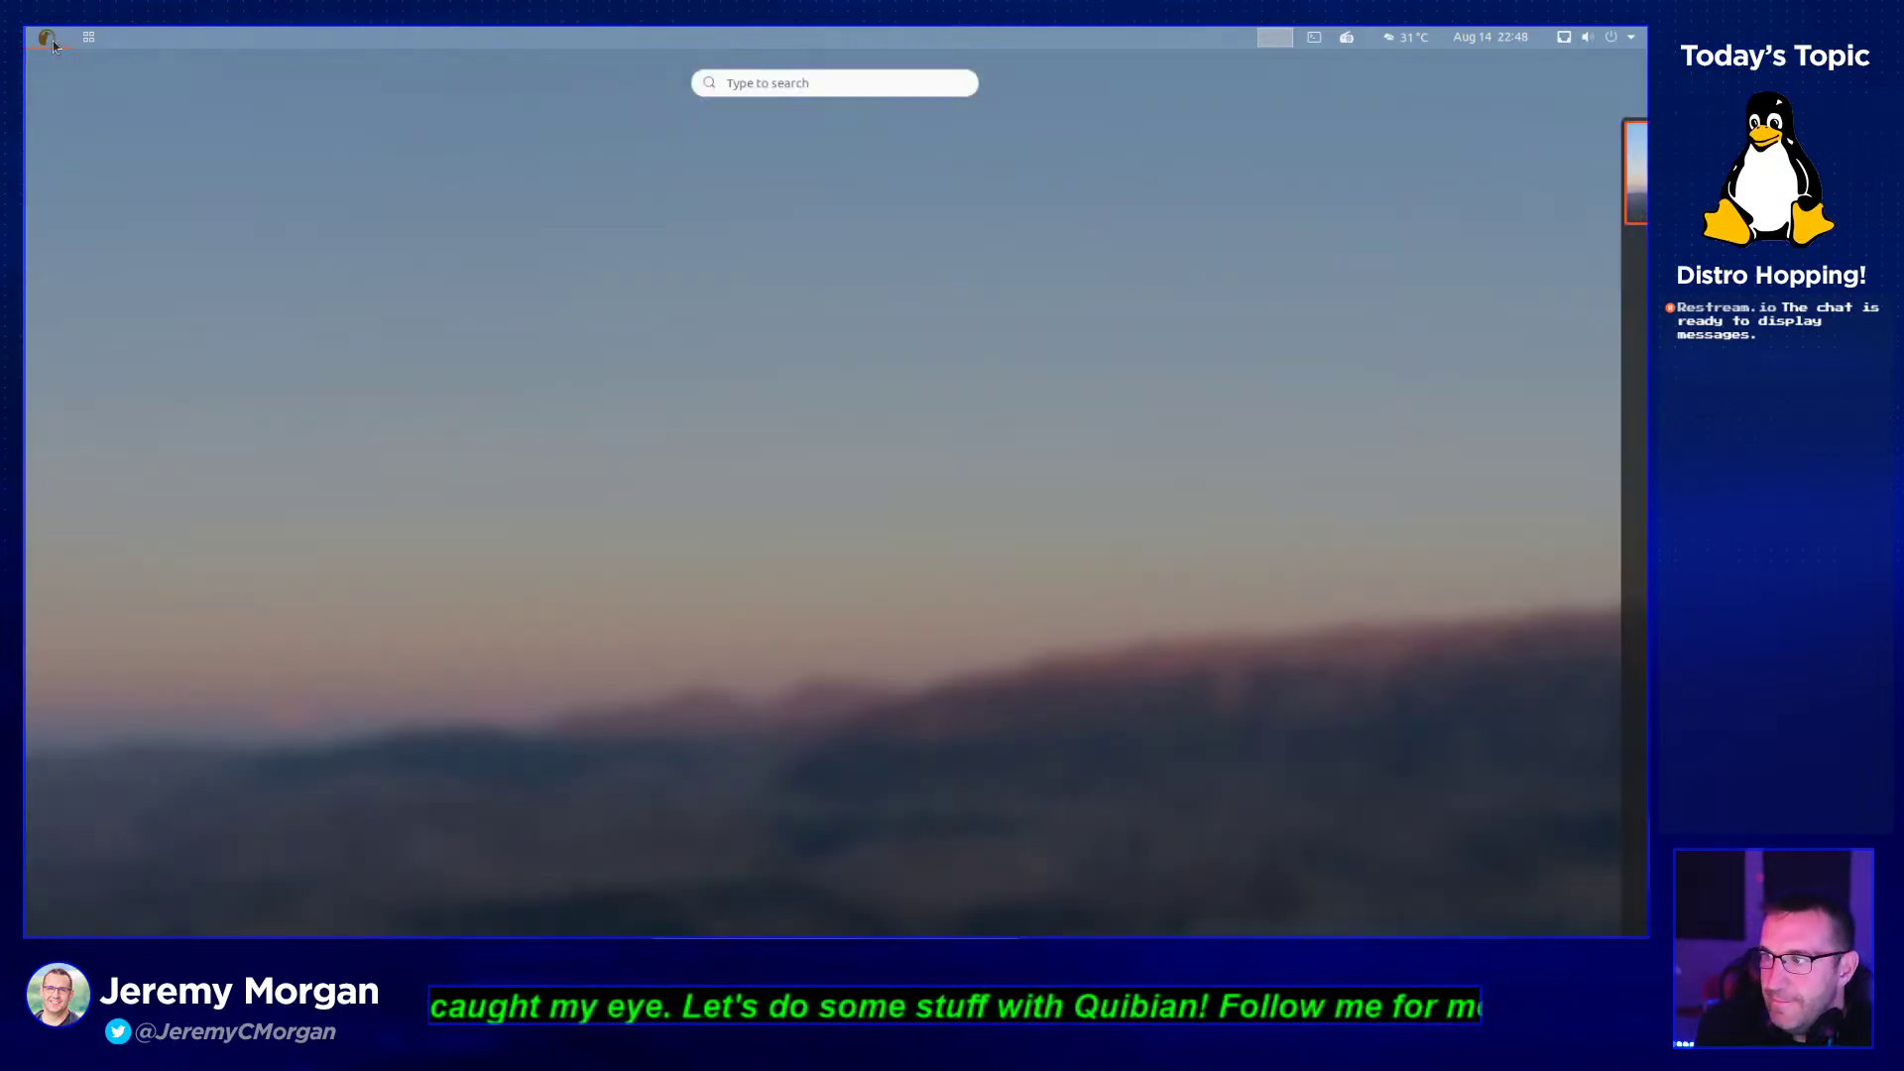
click(75, 40)
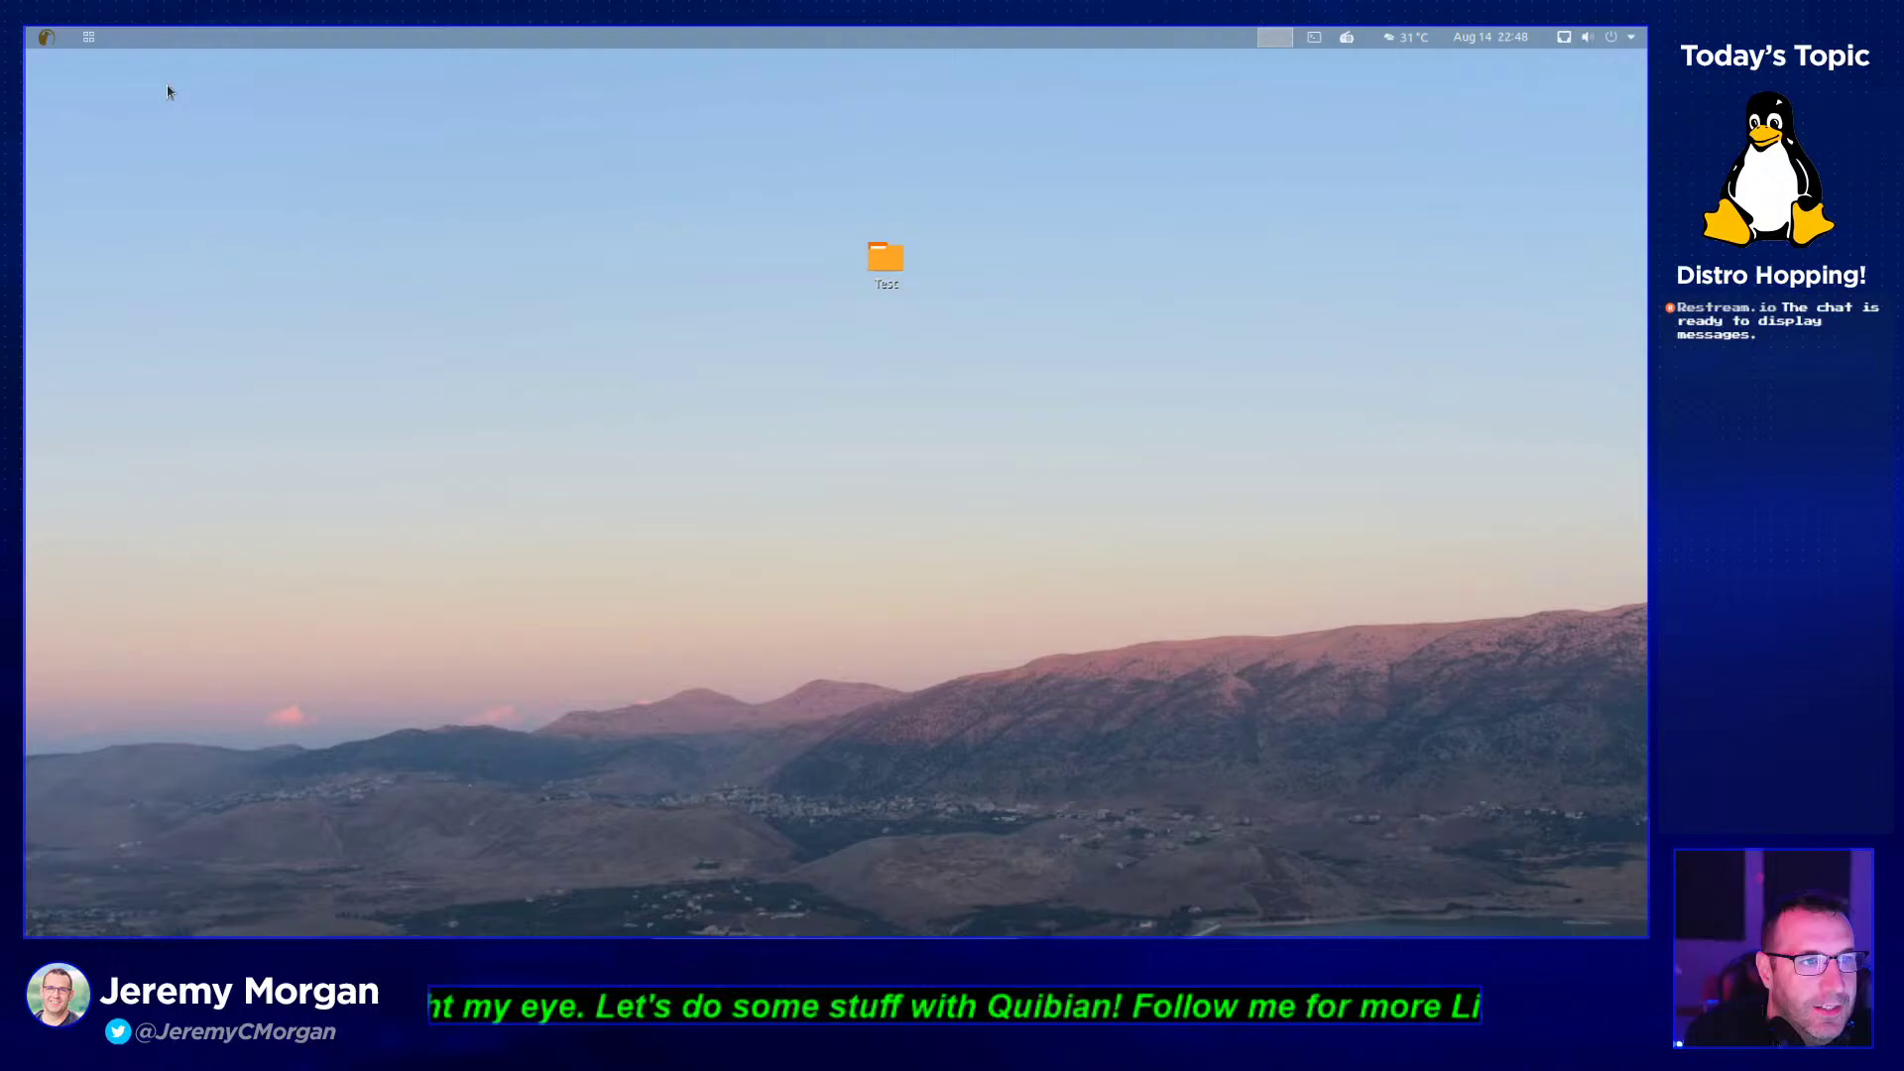
click(96, 41)
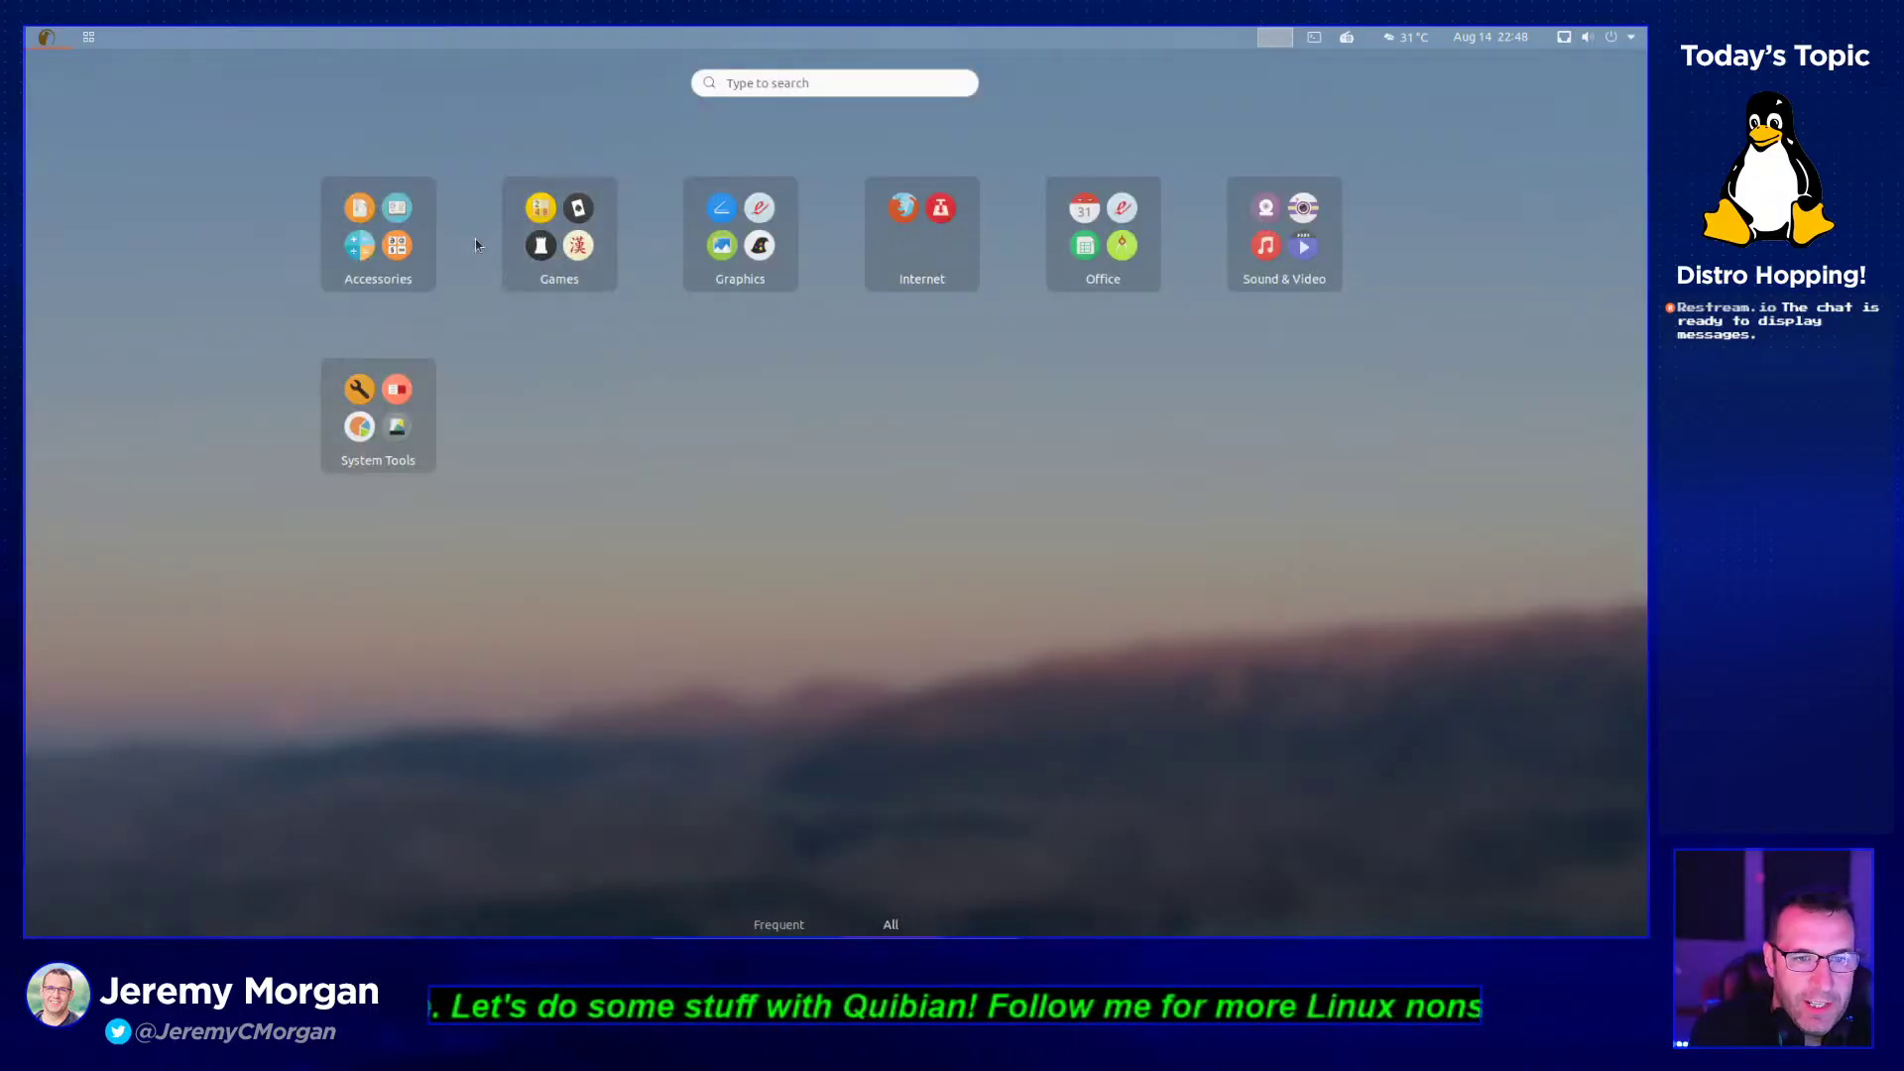
- Search the launcher for 'fi' and launch Firefox Web Browser
click(874, 85)
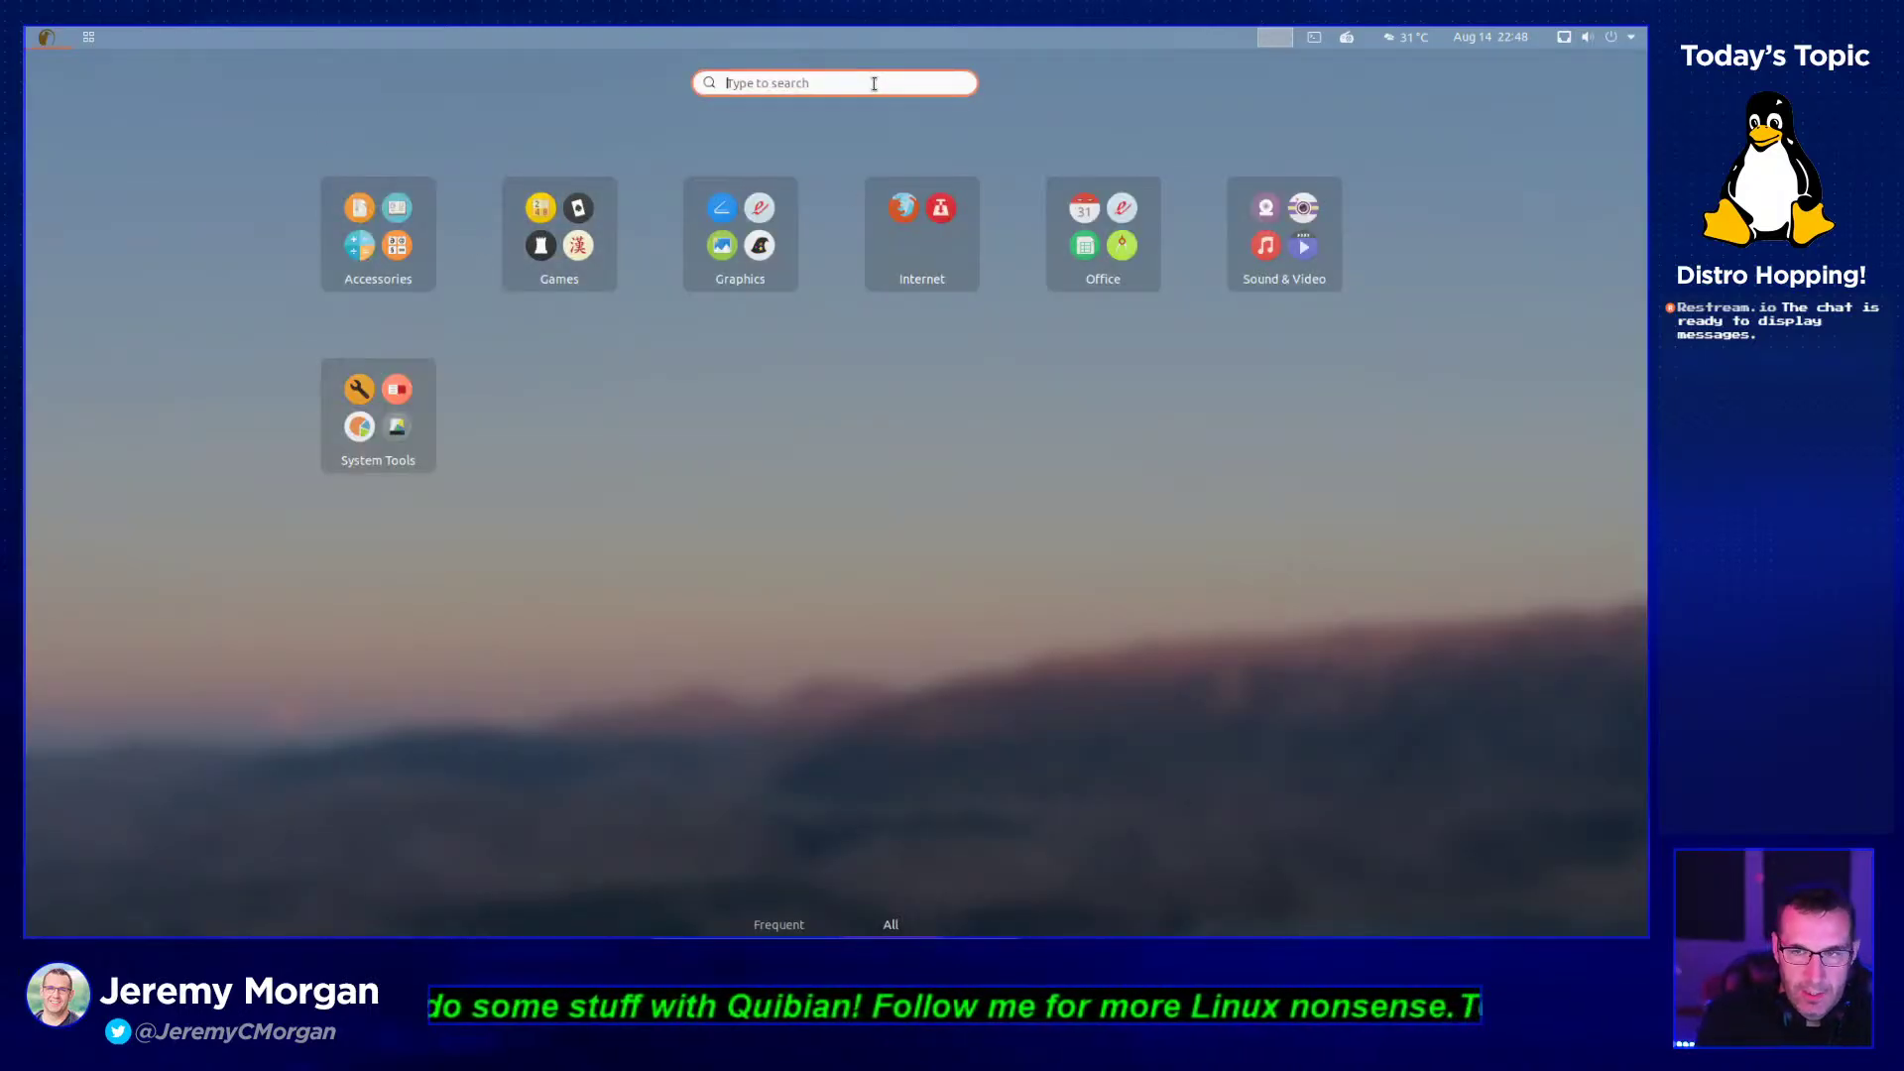
text(fir)
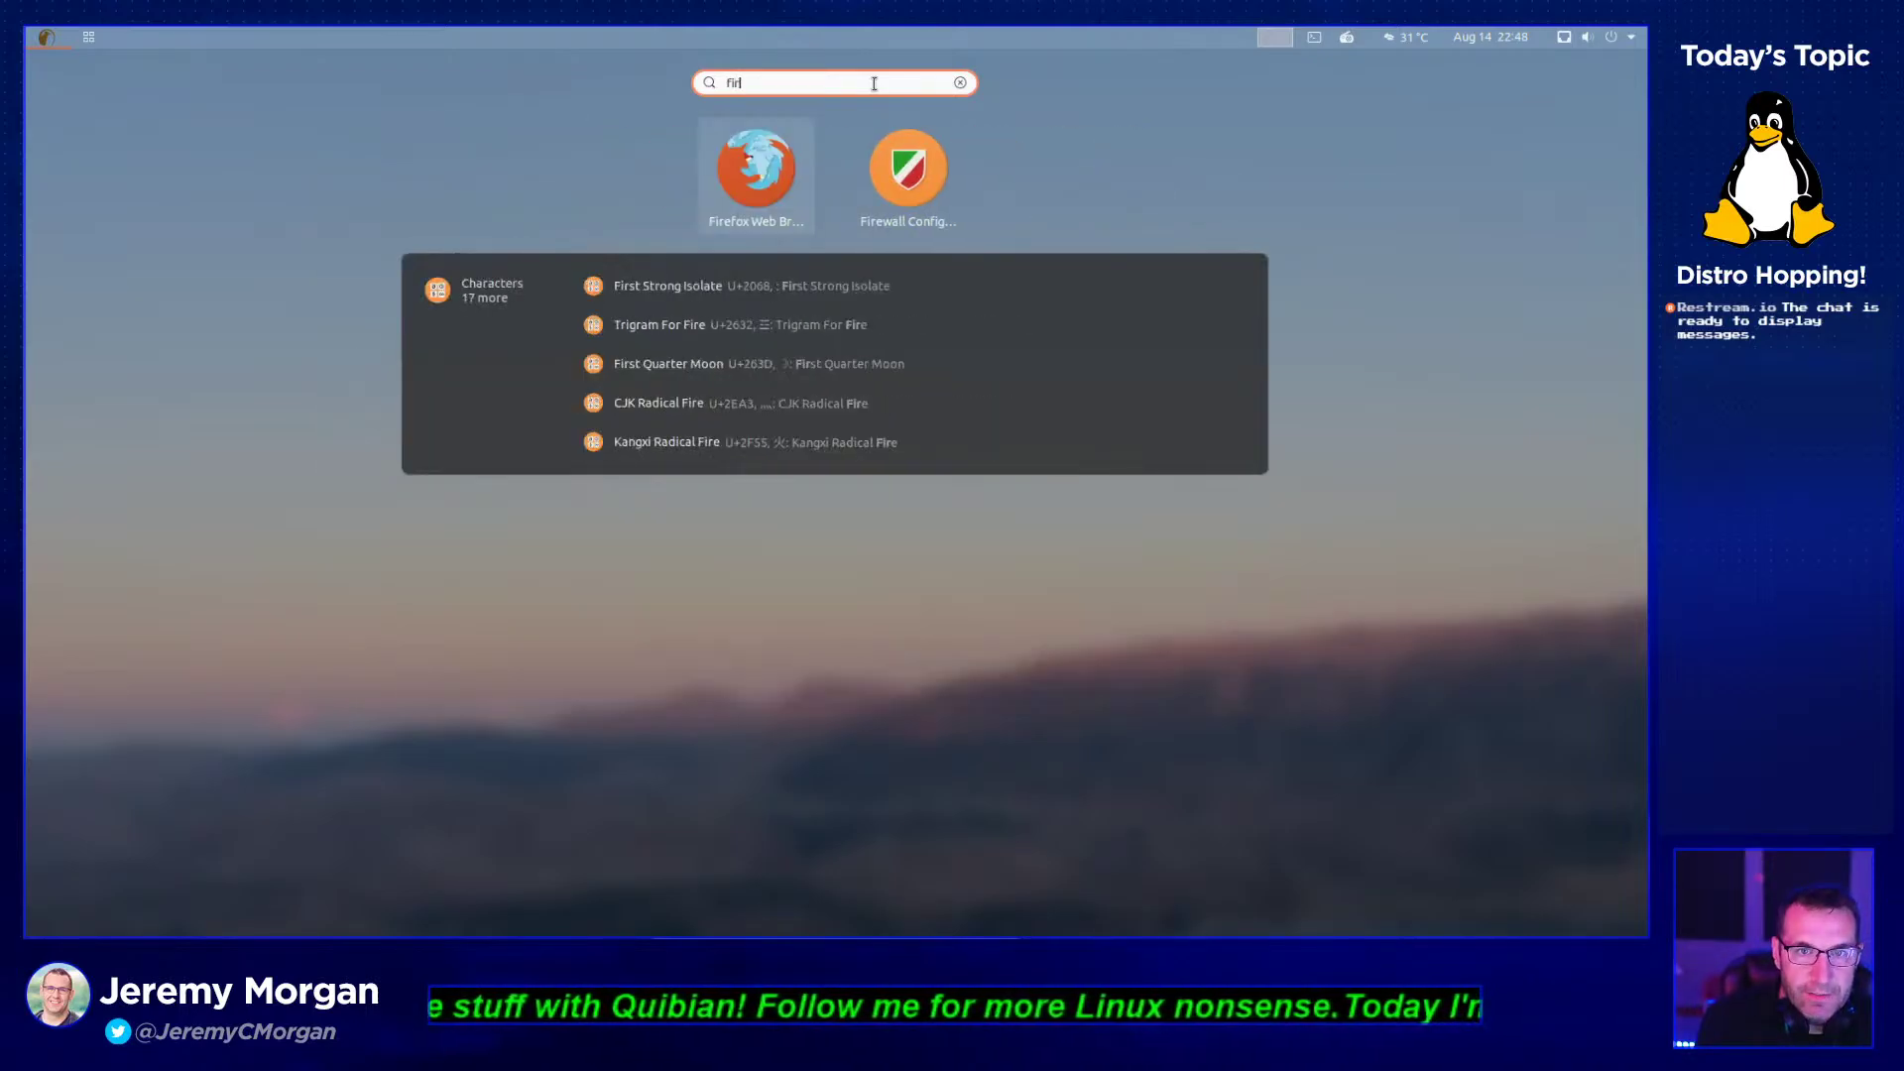
key(BackSpace)
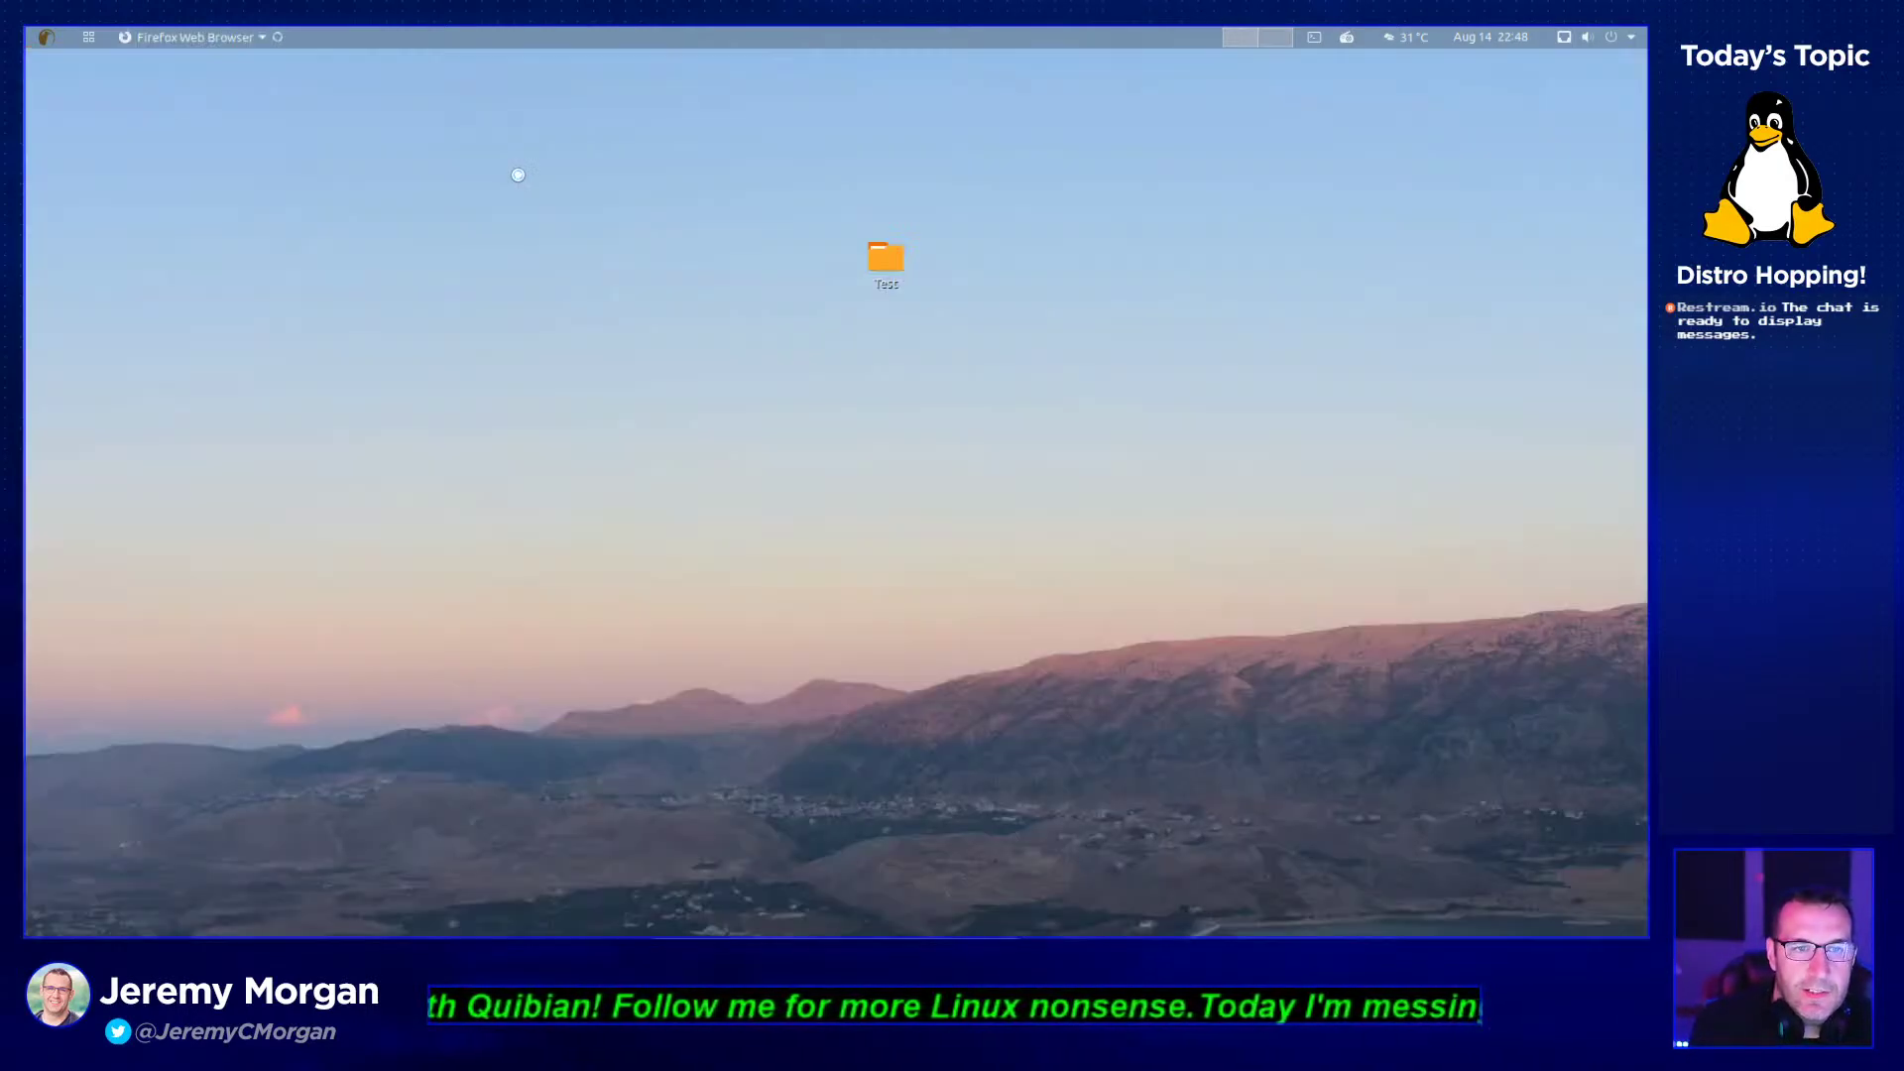
click(520, 171)
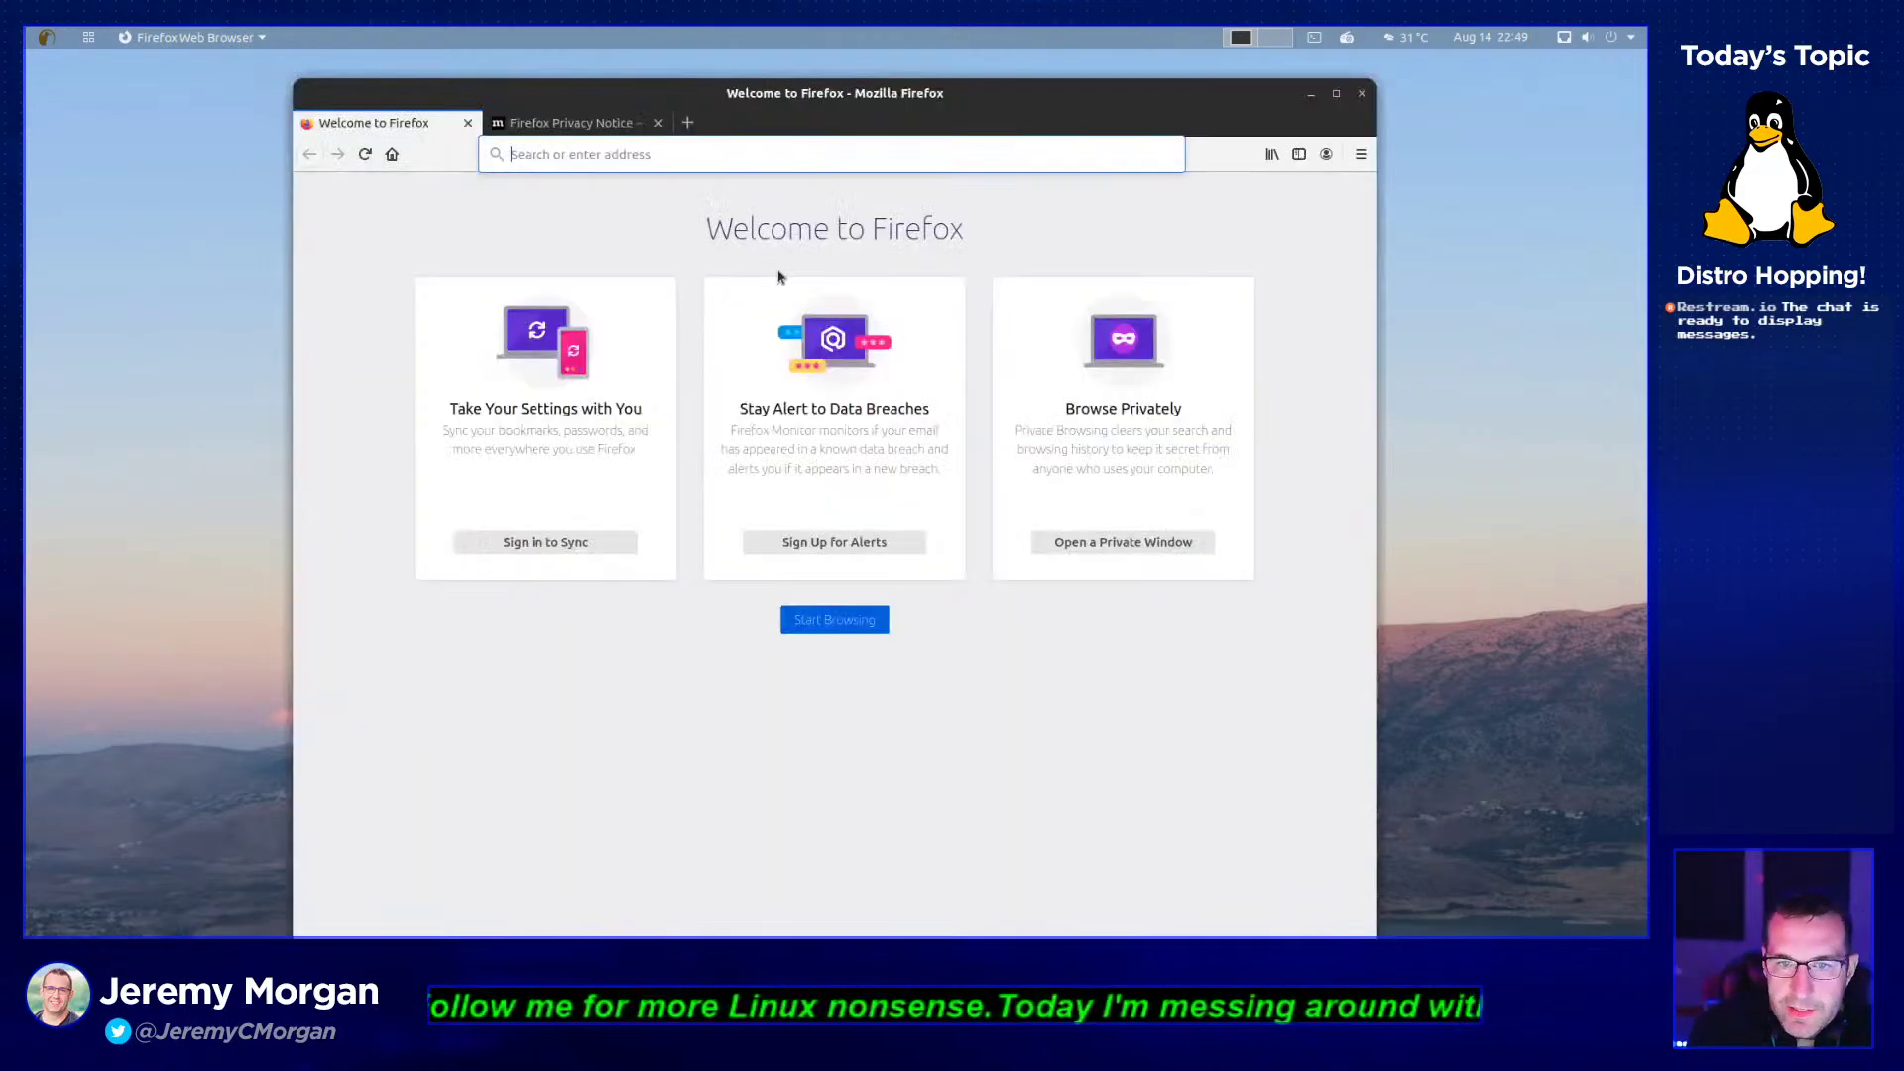
click(702, 154)
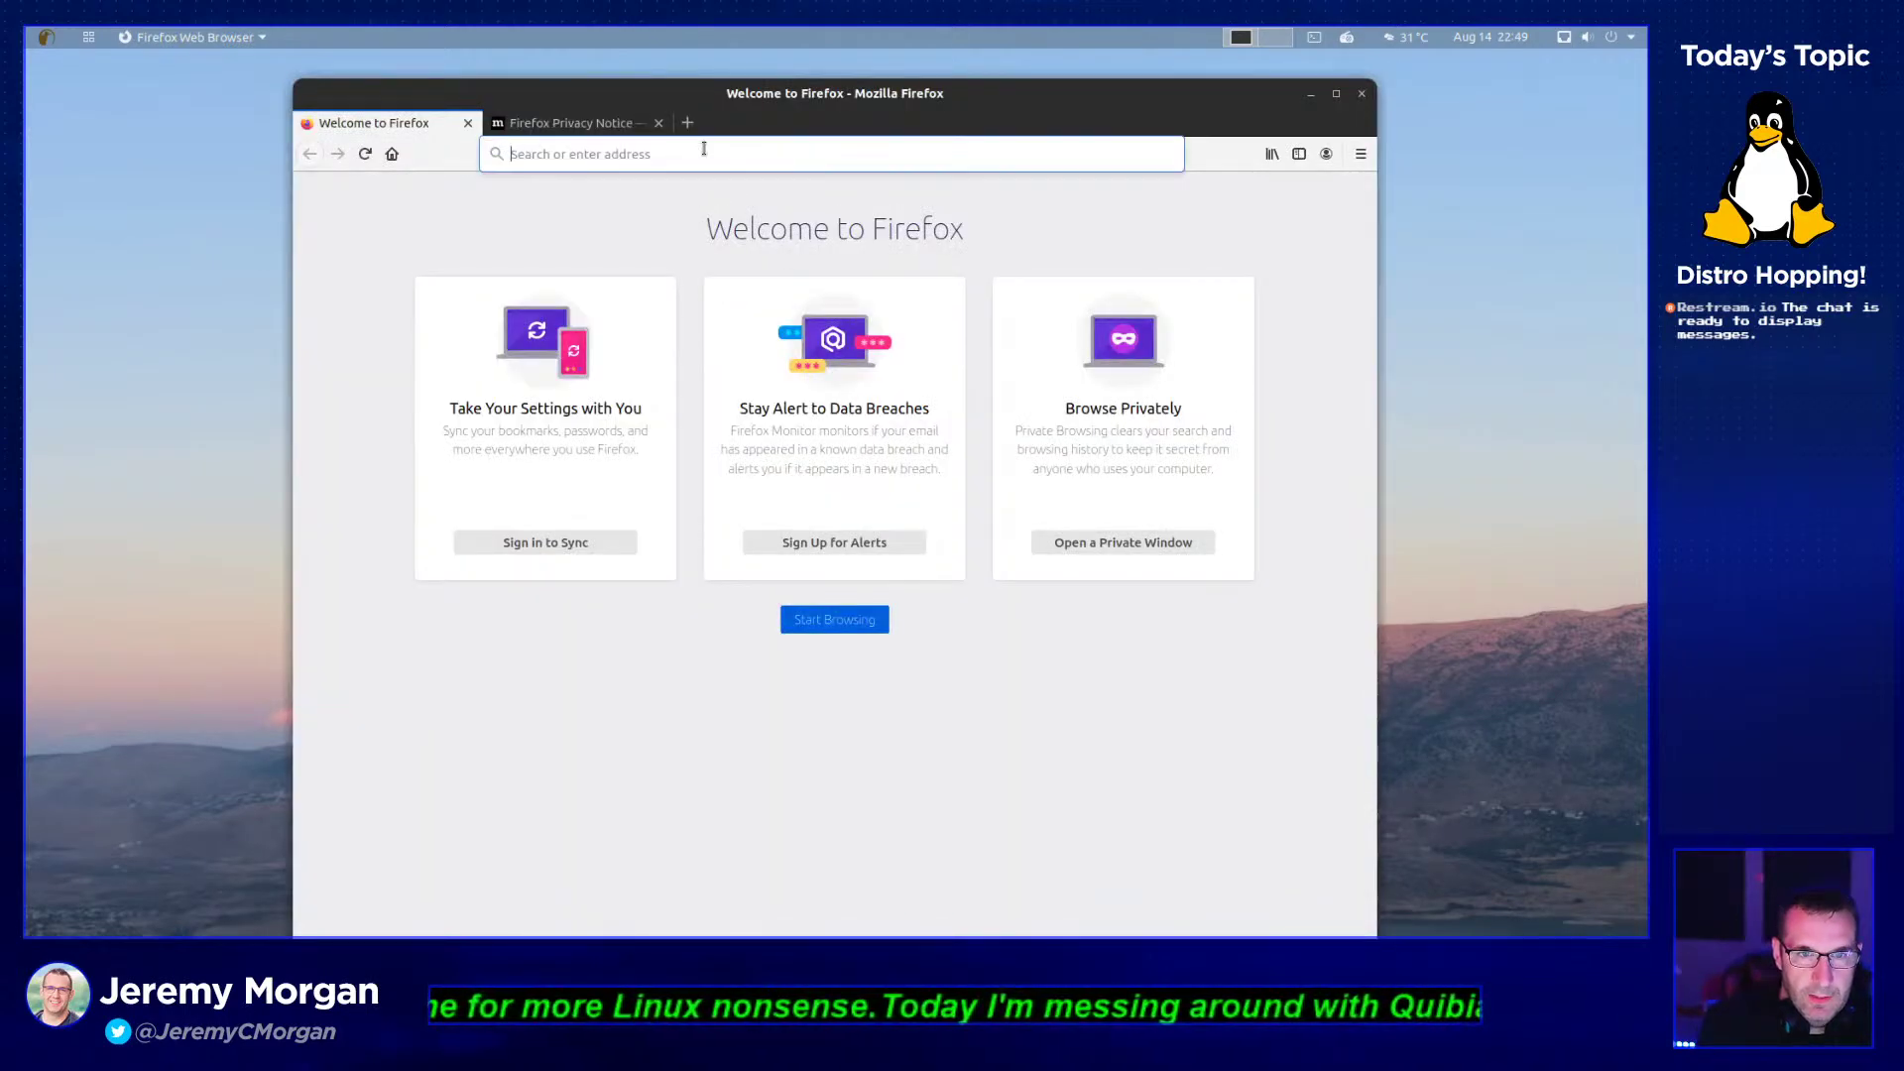
text(www.google.com)
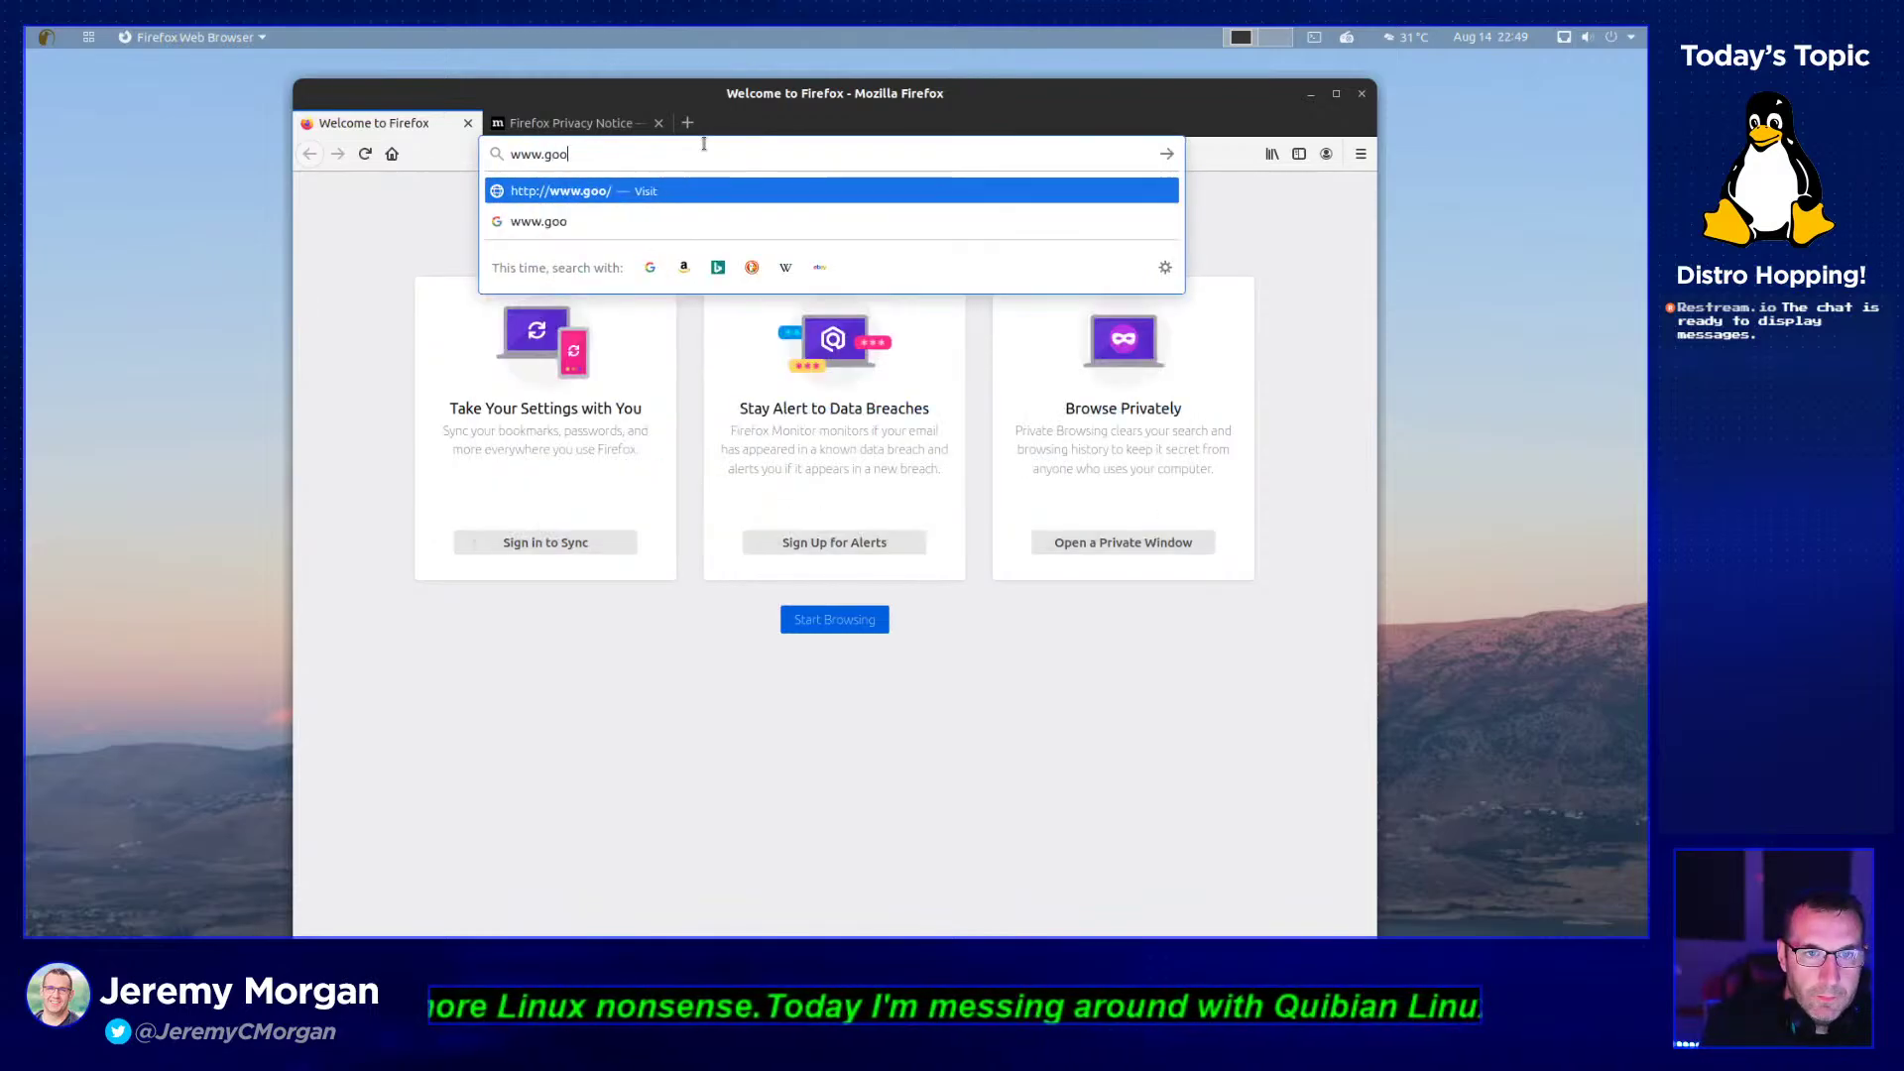
key(Return)
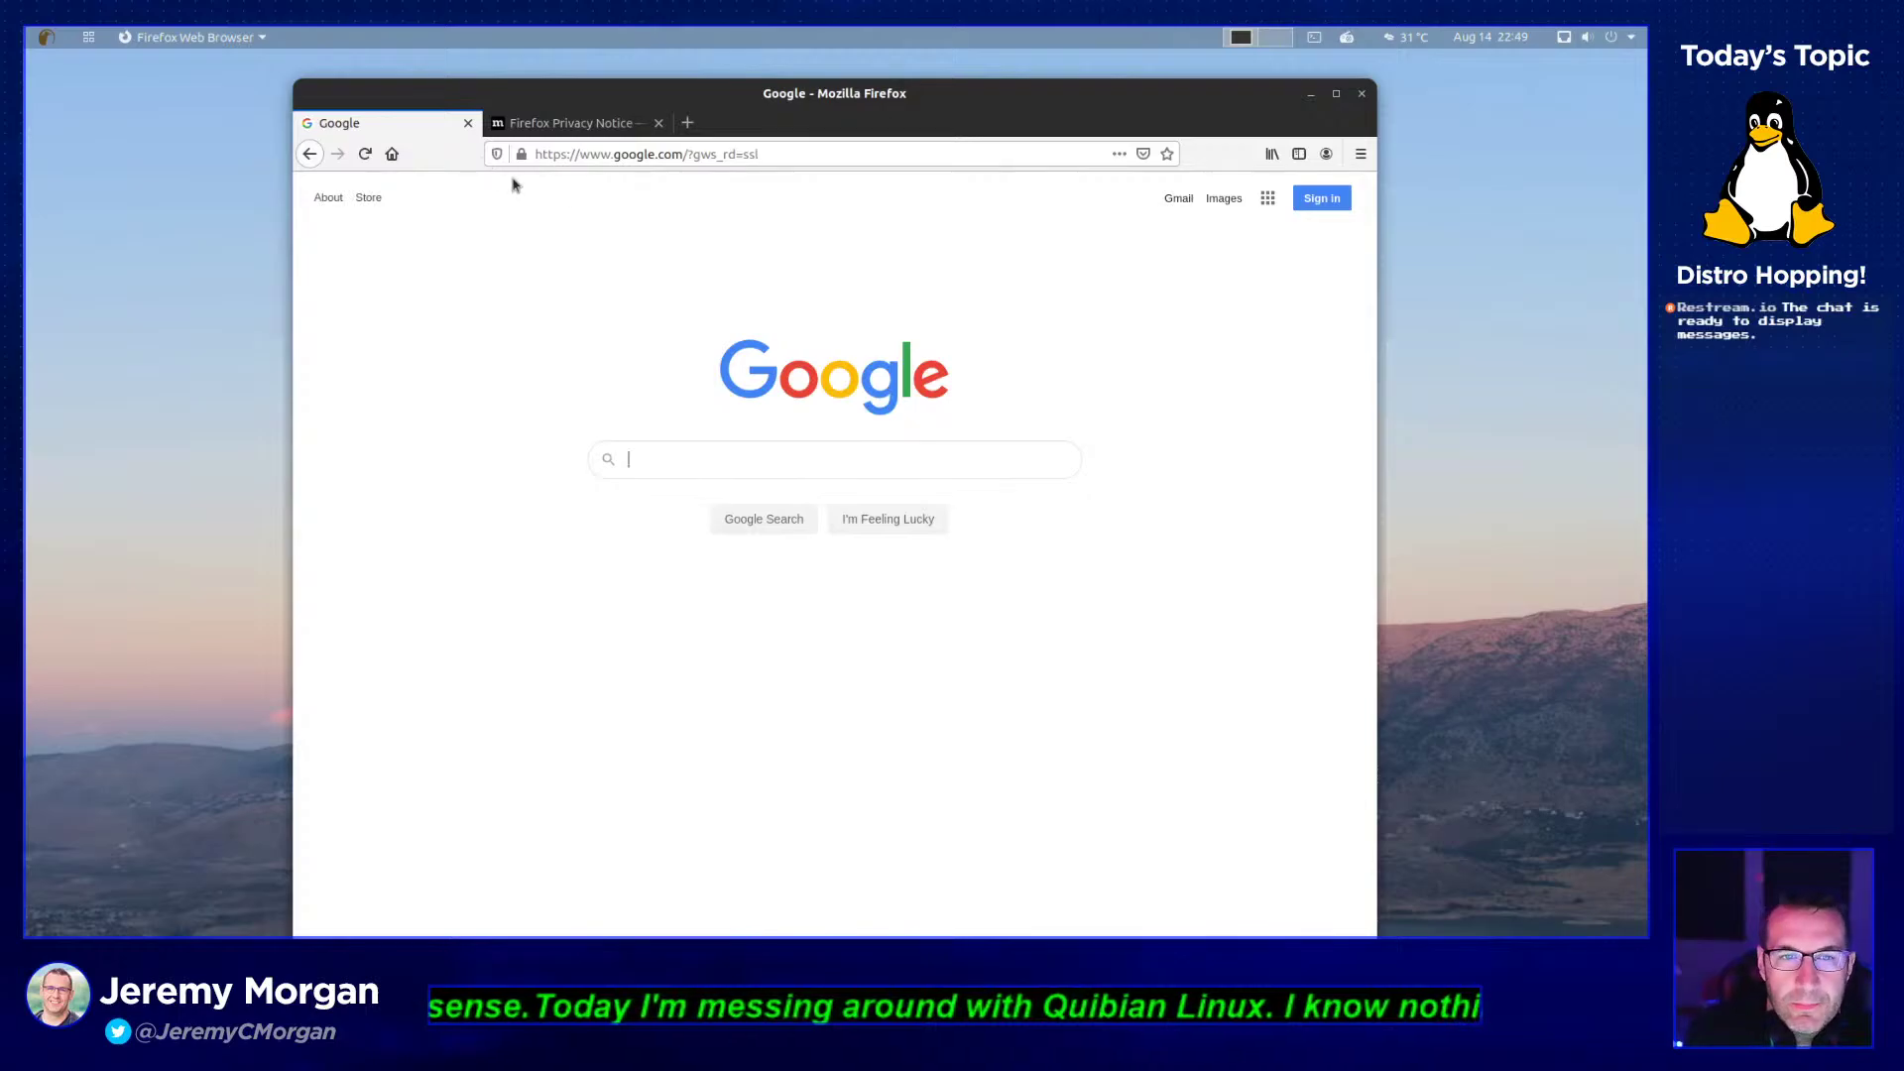
- Search 'quibian', refine to 'quibian linux', and open the Quibian Home result
click(820, 460)
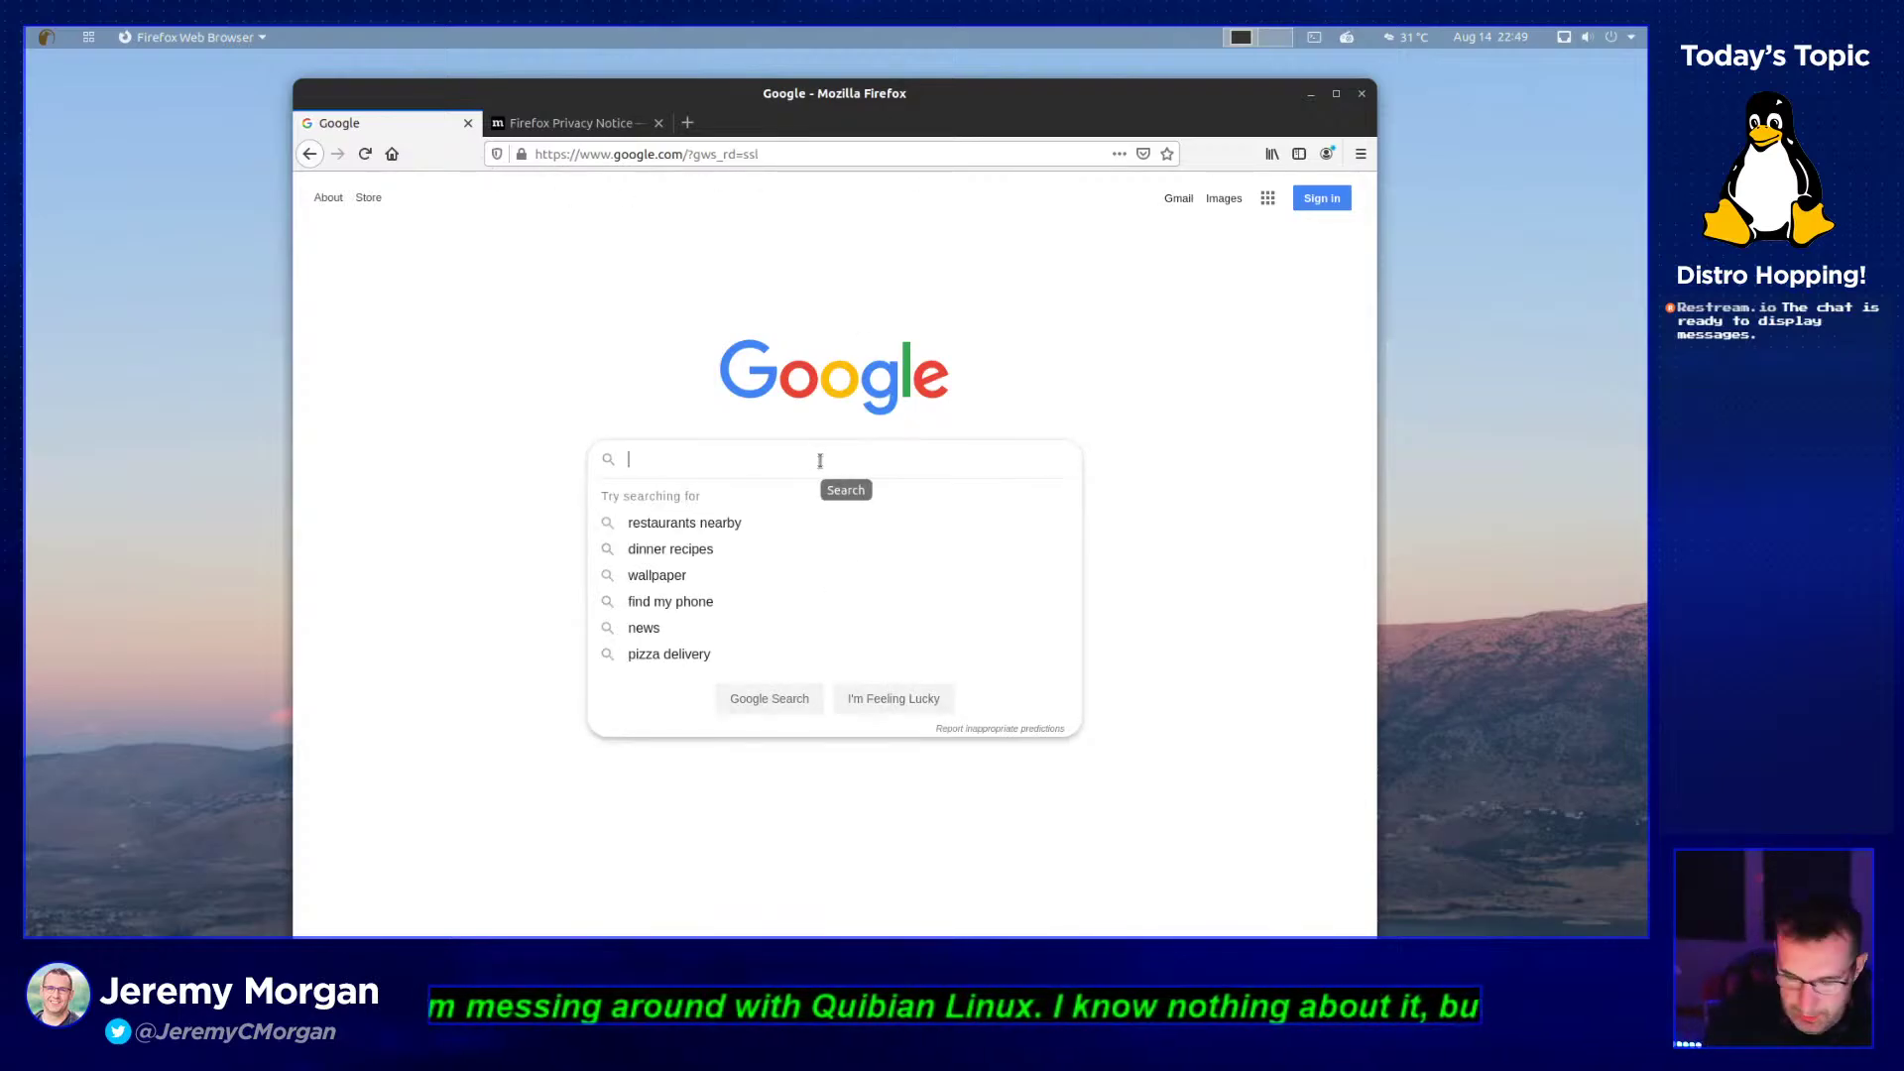
text(quibian)
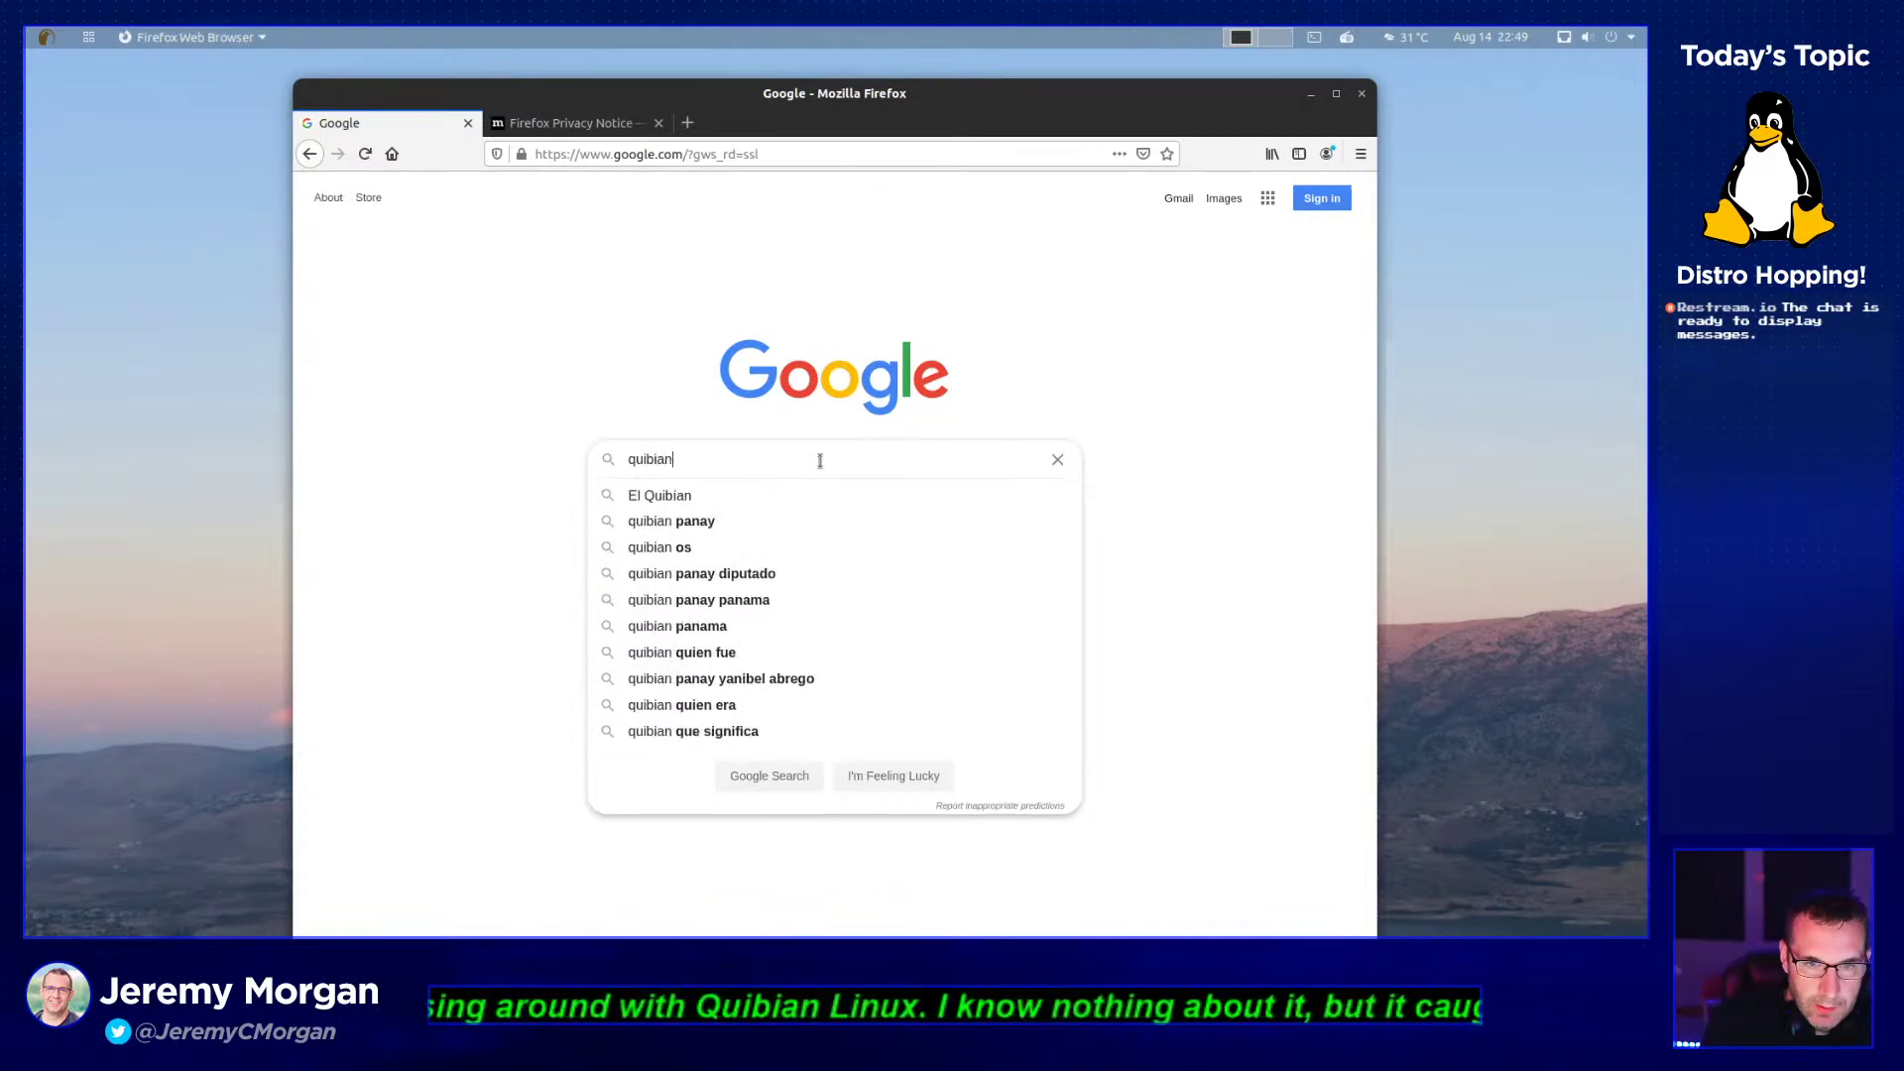
key(Return)
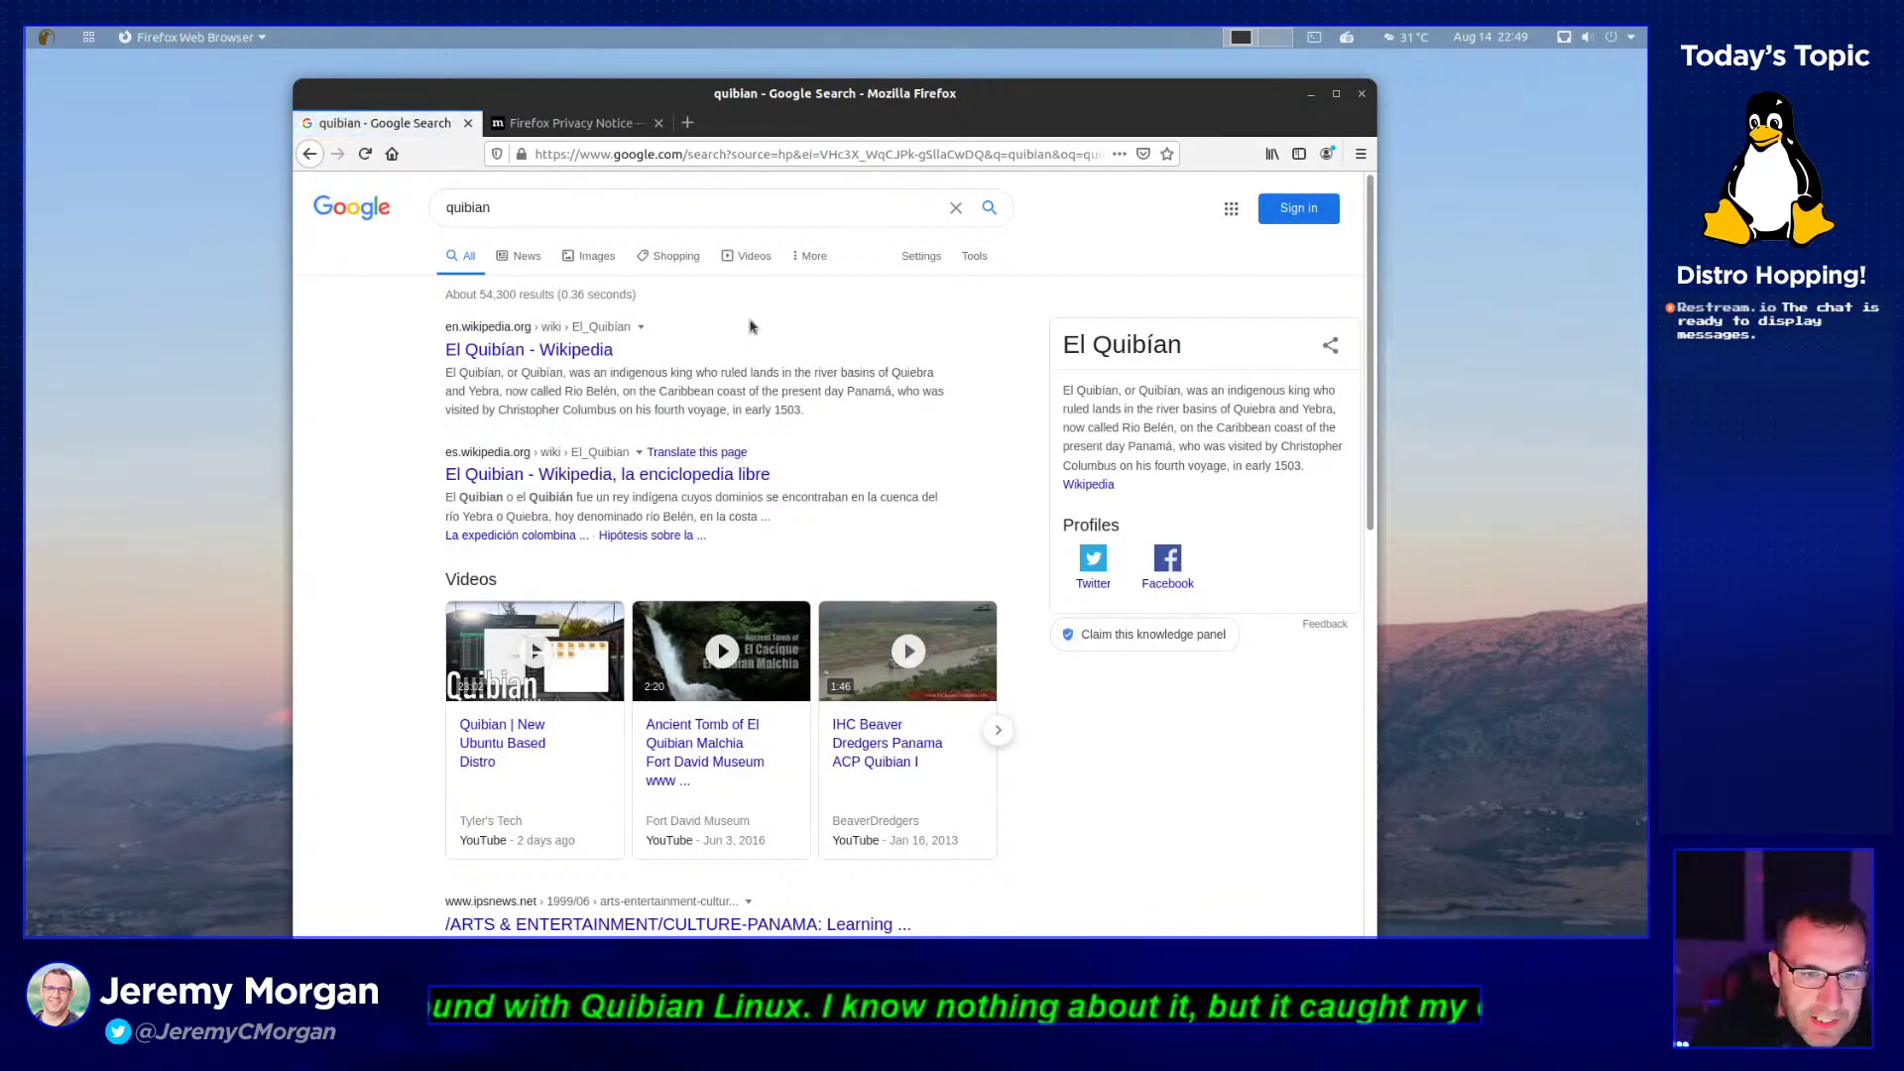
click(678, 214)
text(linux)
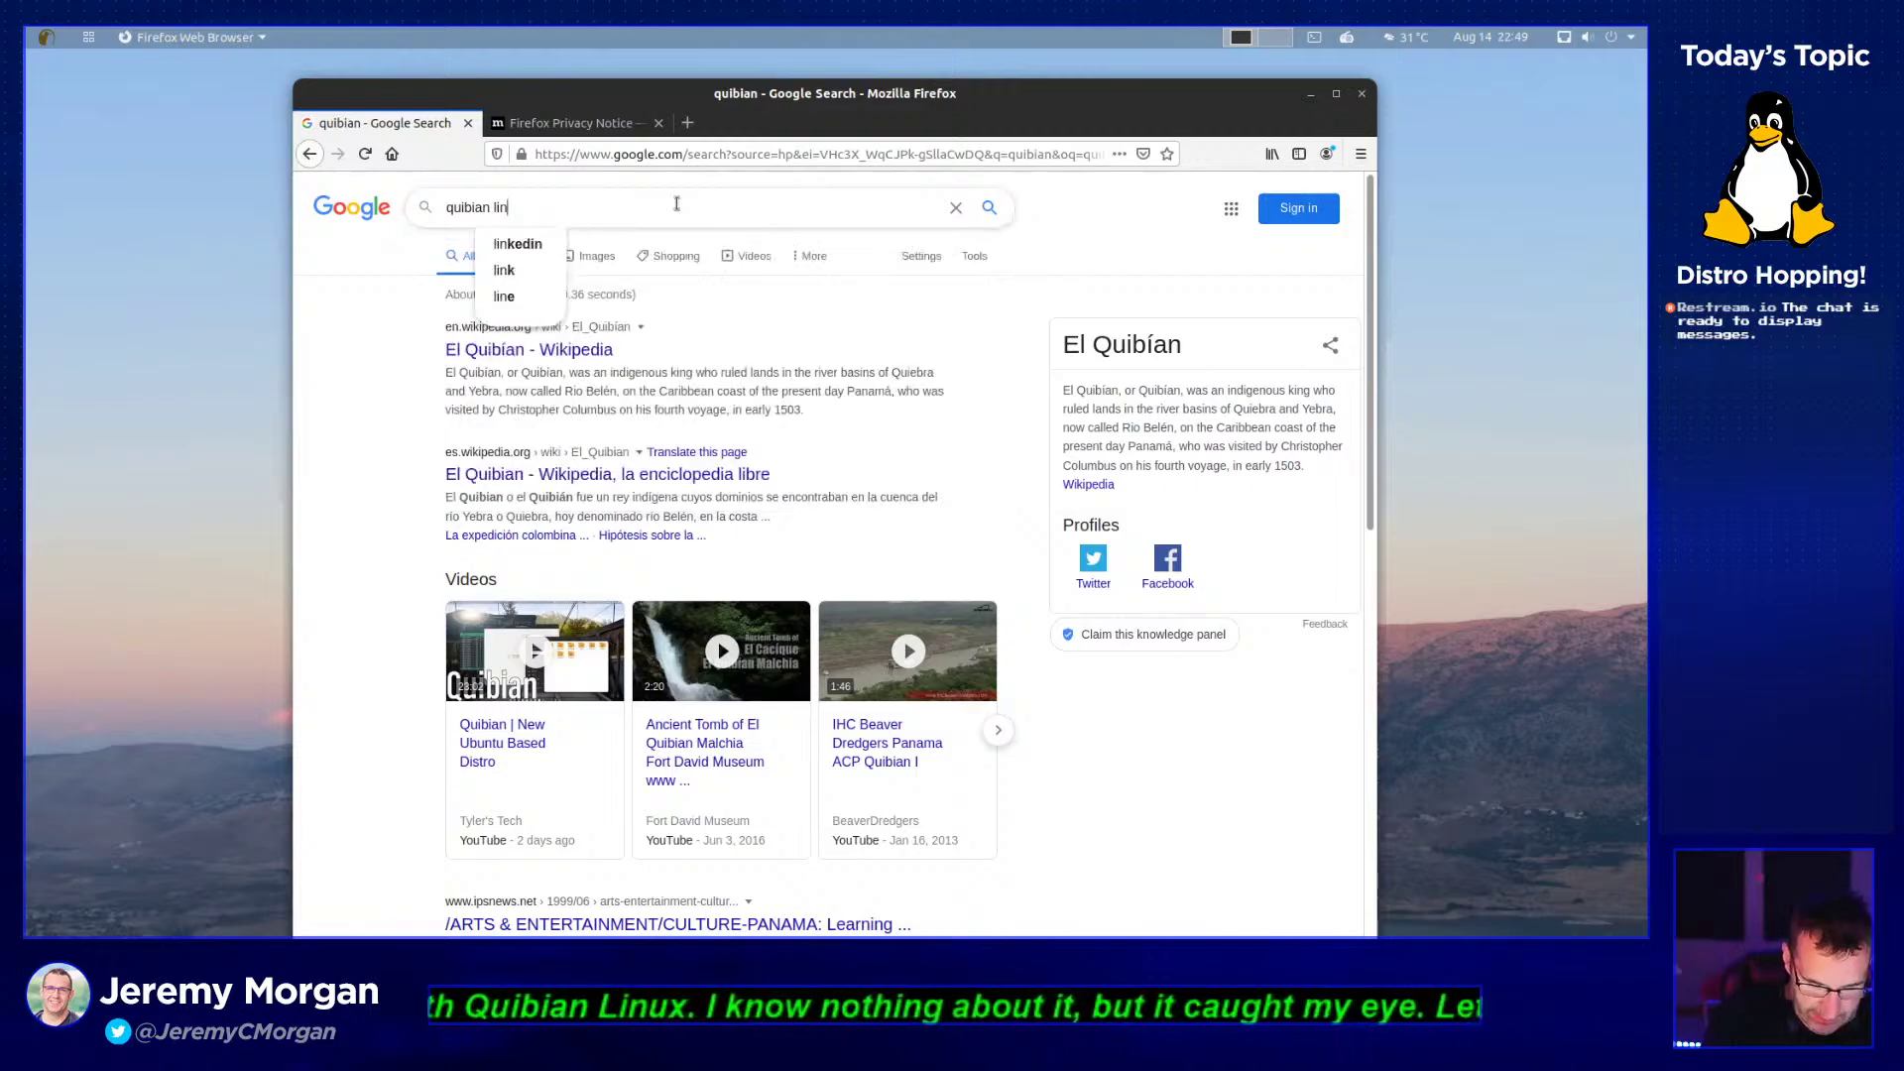
key(Return)
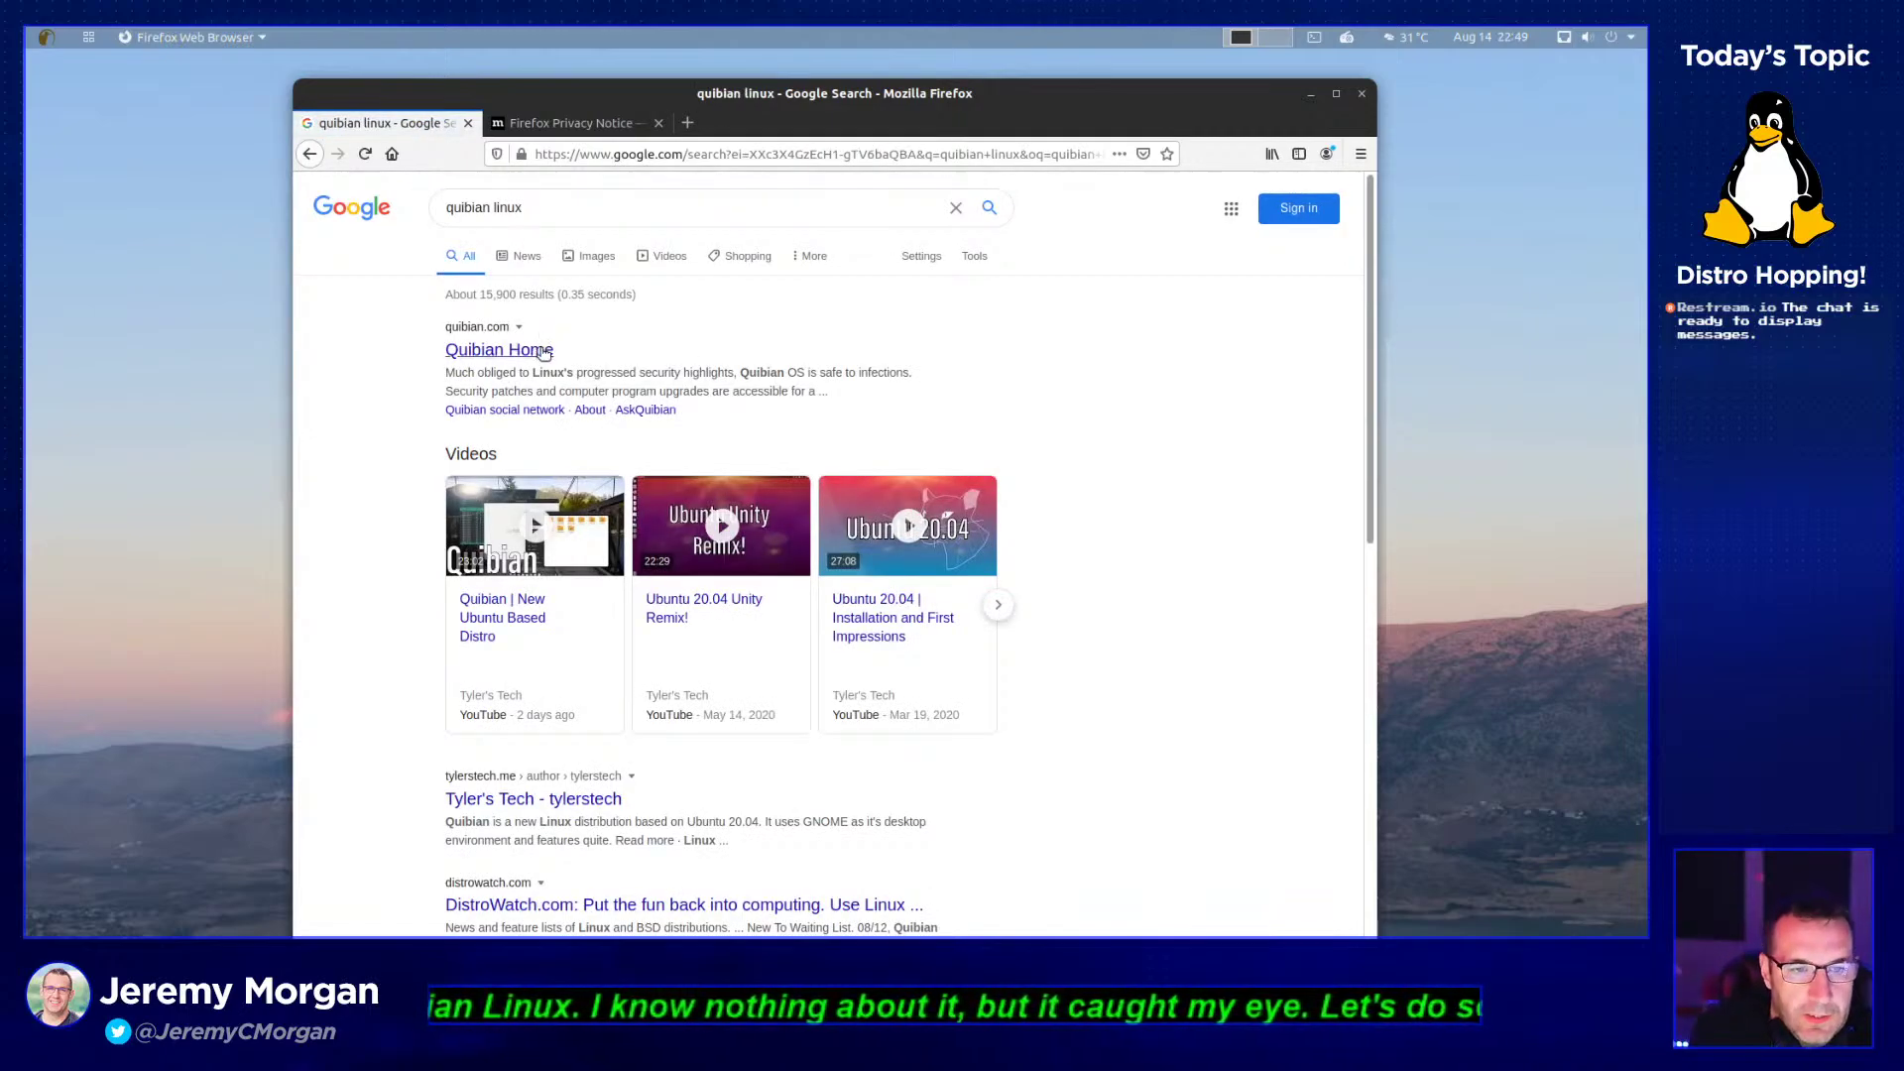
click(545, 349)
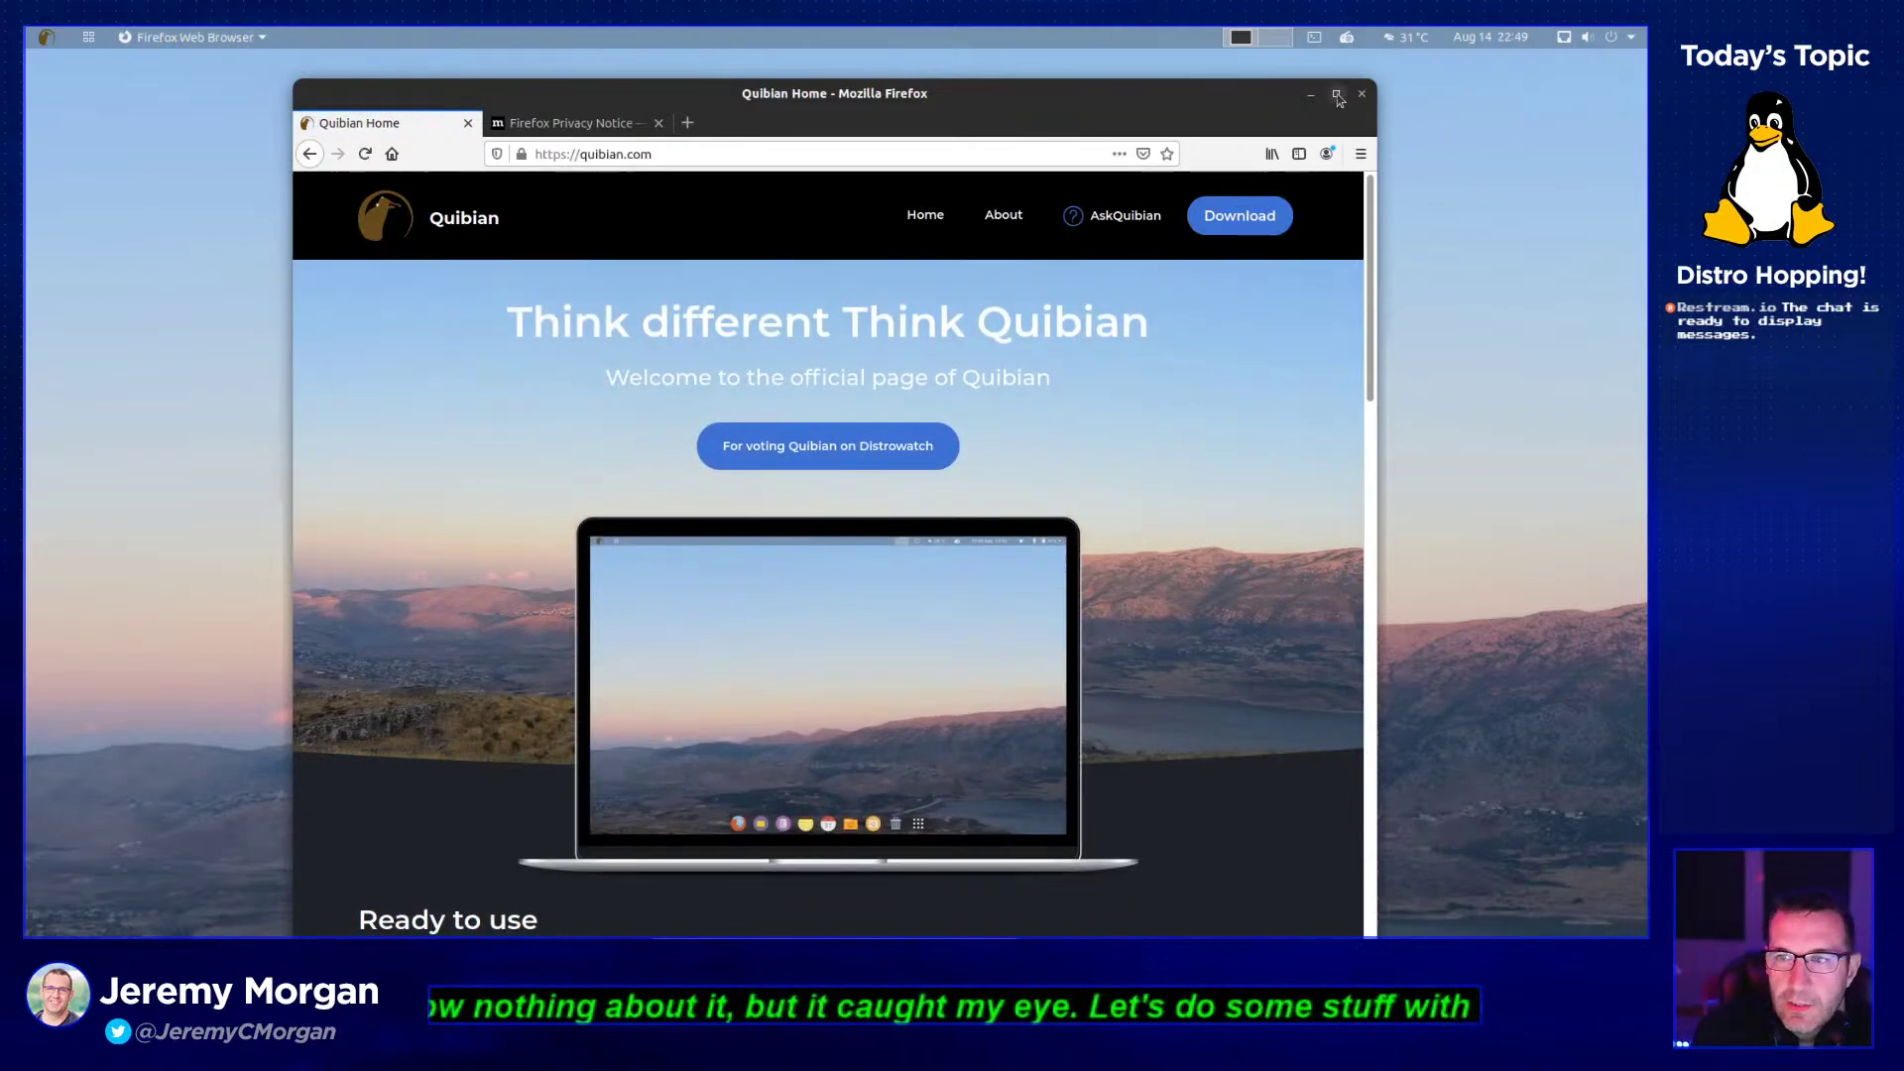
drag(1257, 95, 1006, 56)
drag(1118, 183, 1645, 182)
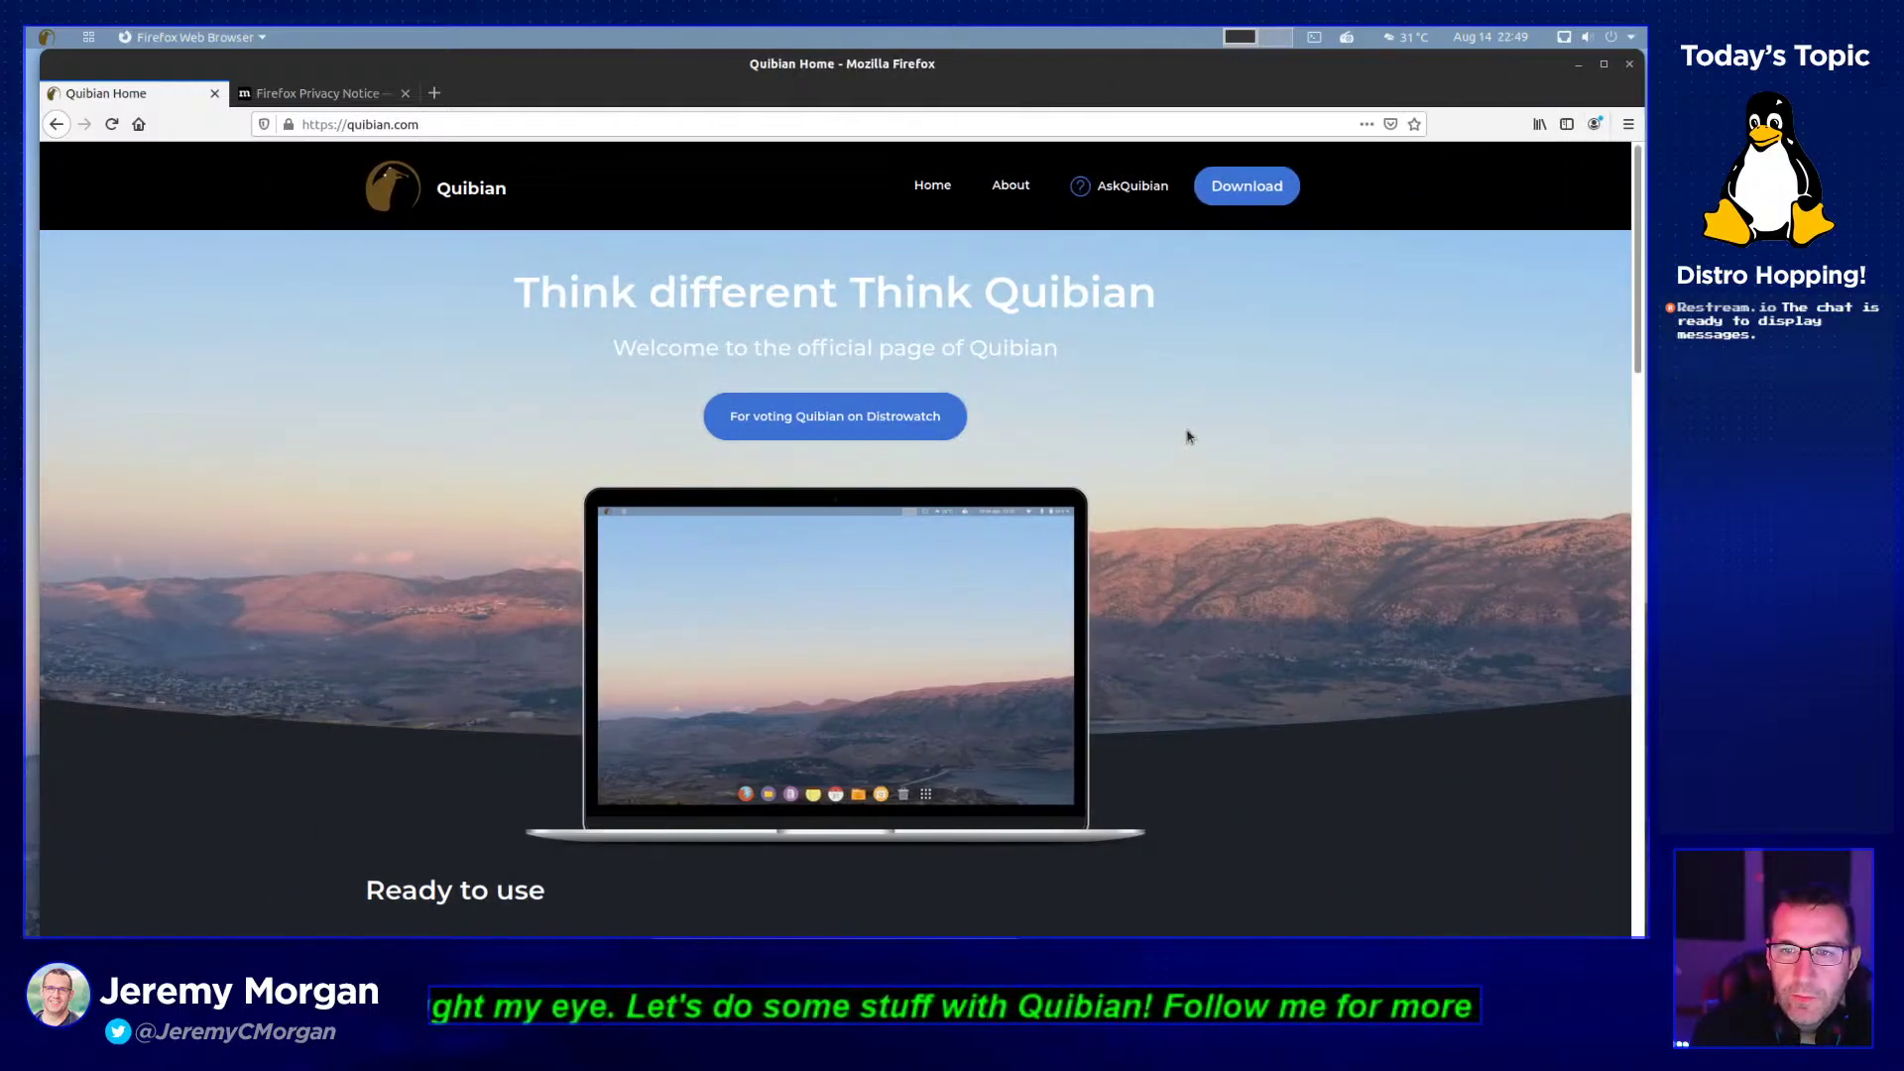
scroll(1166, 437, down, 5)
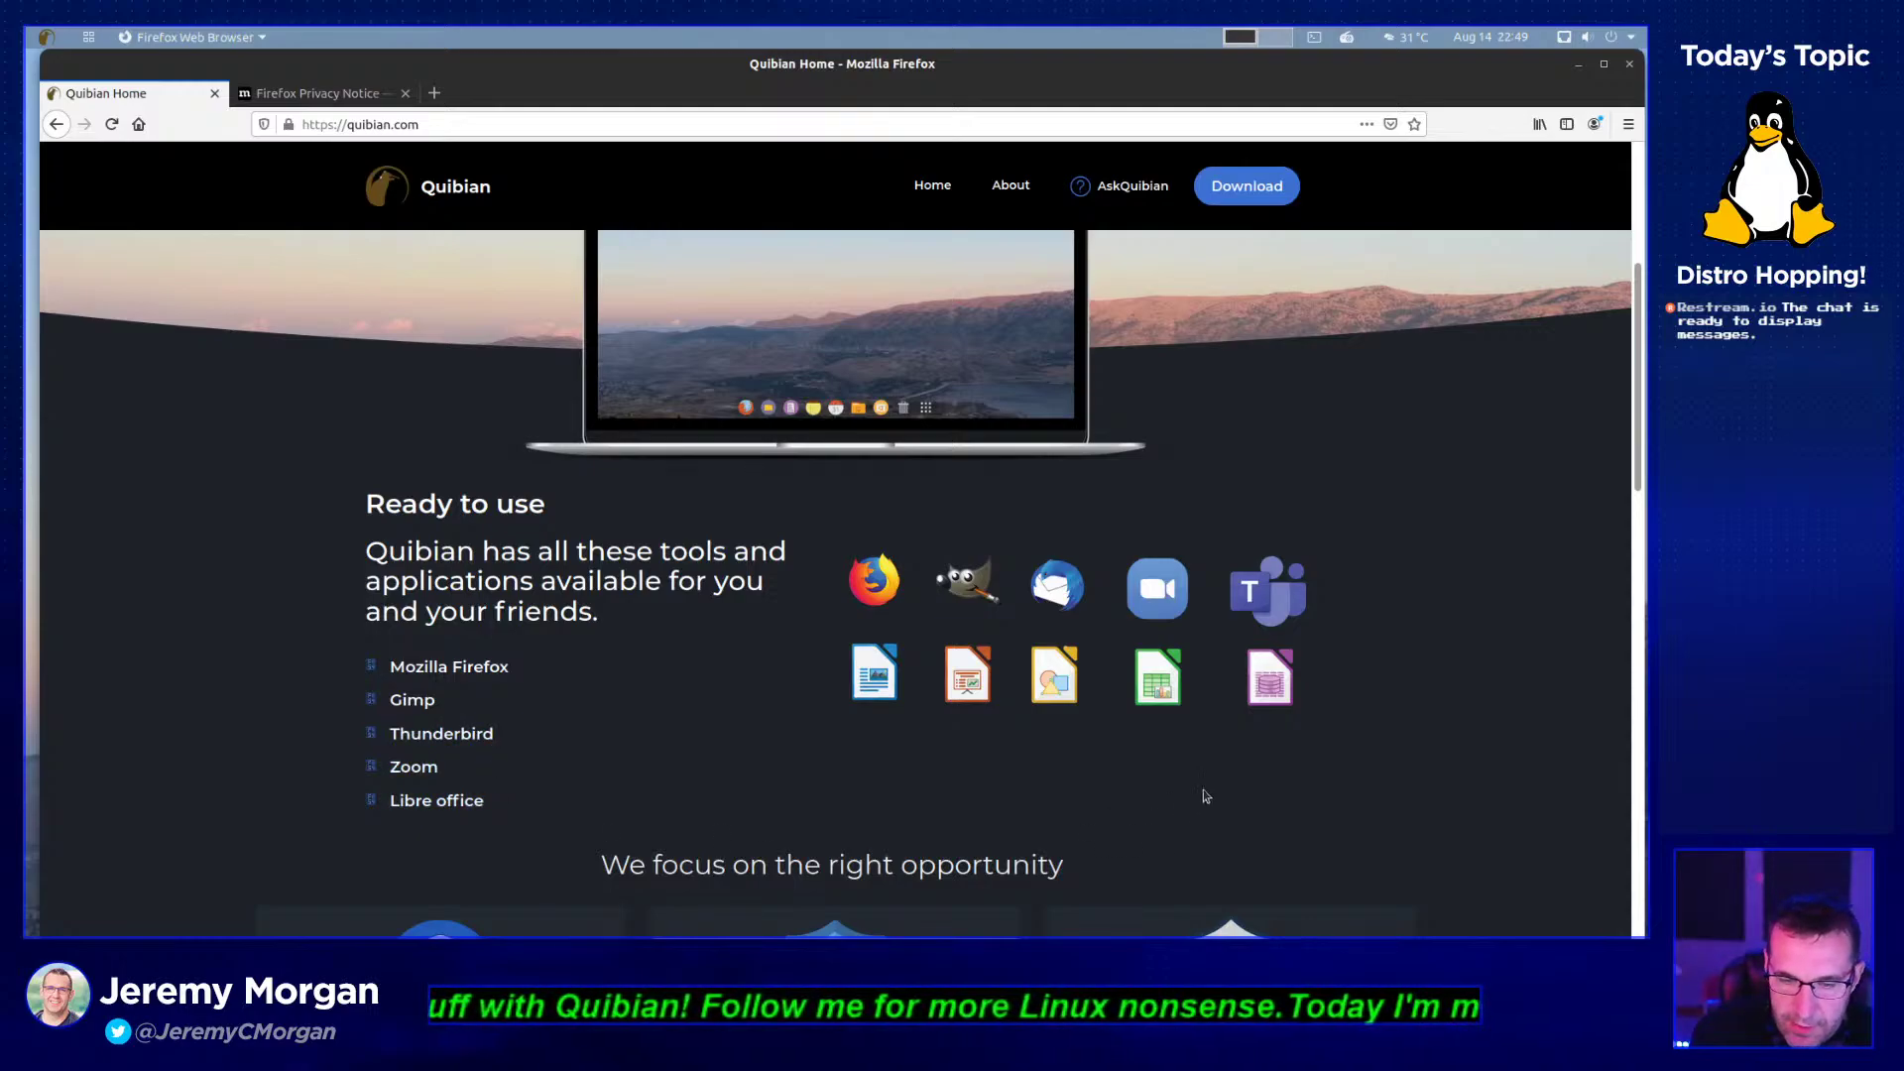
scroll(1614, 430, down, 5)
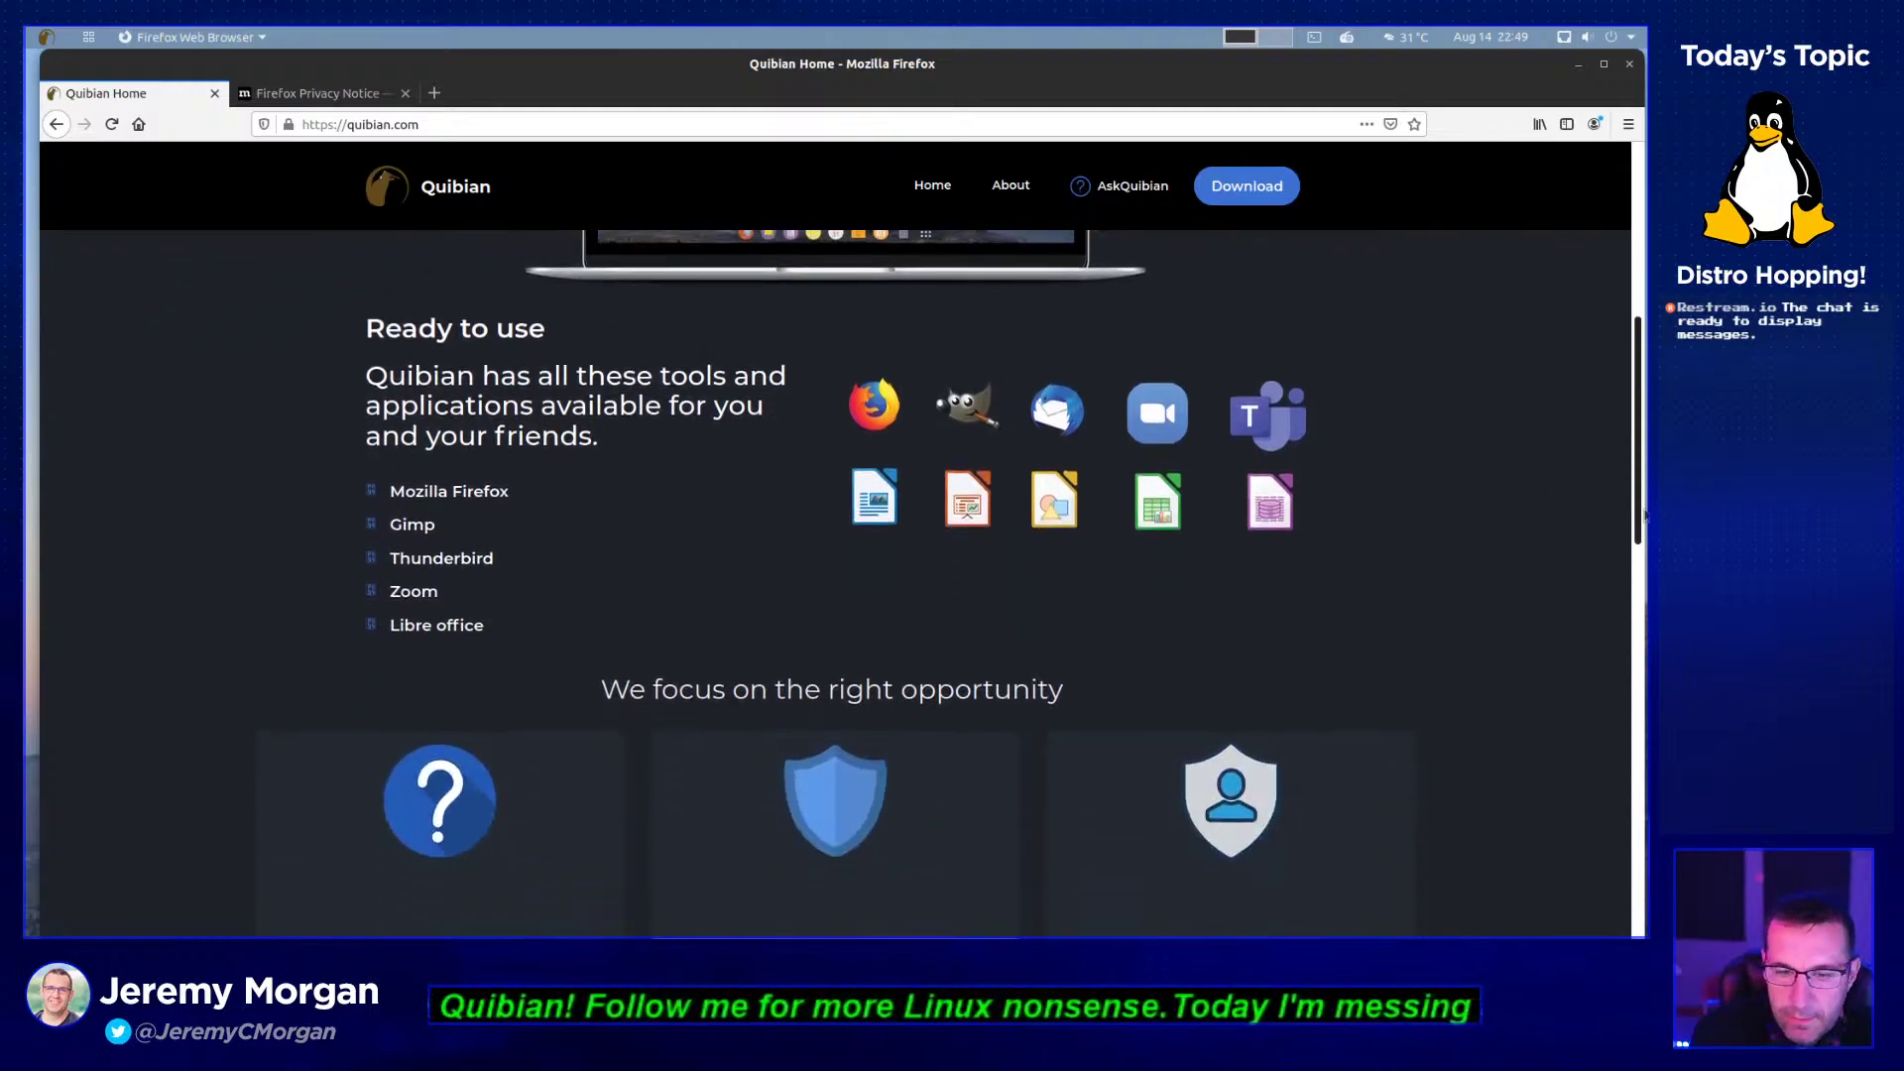
scroll(1643, 560, down, 2)
scroll(1643, 560, up, 2)
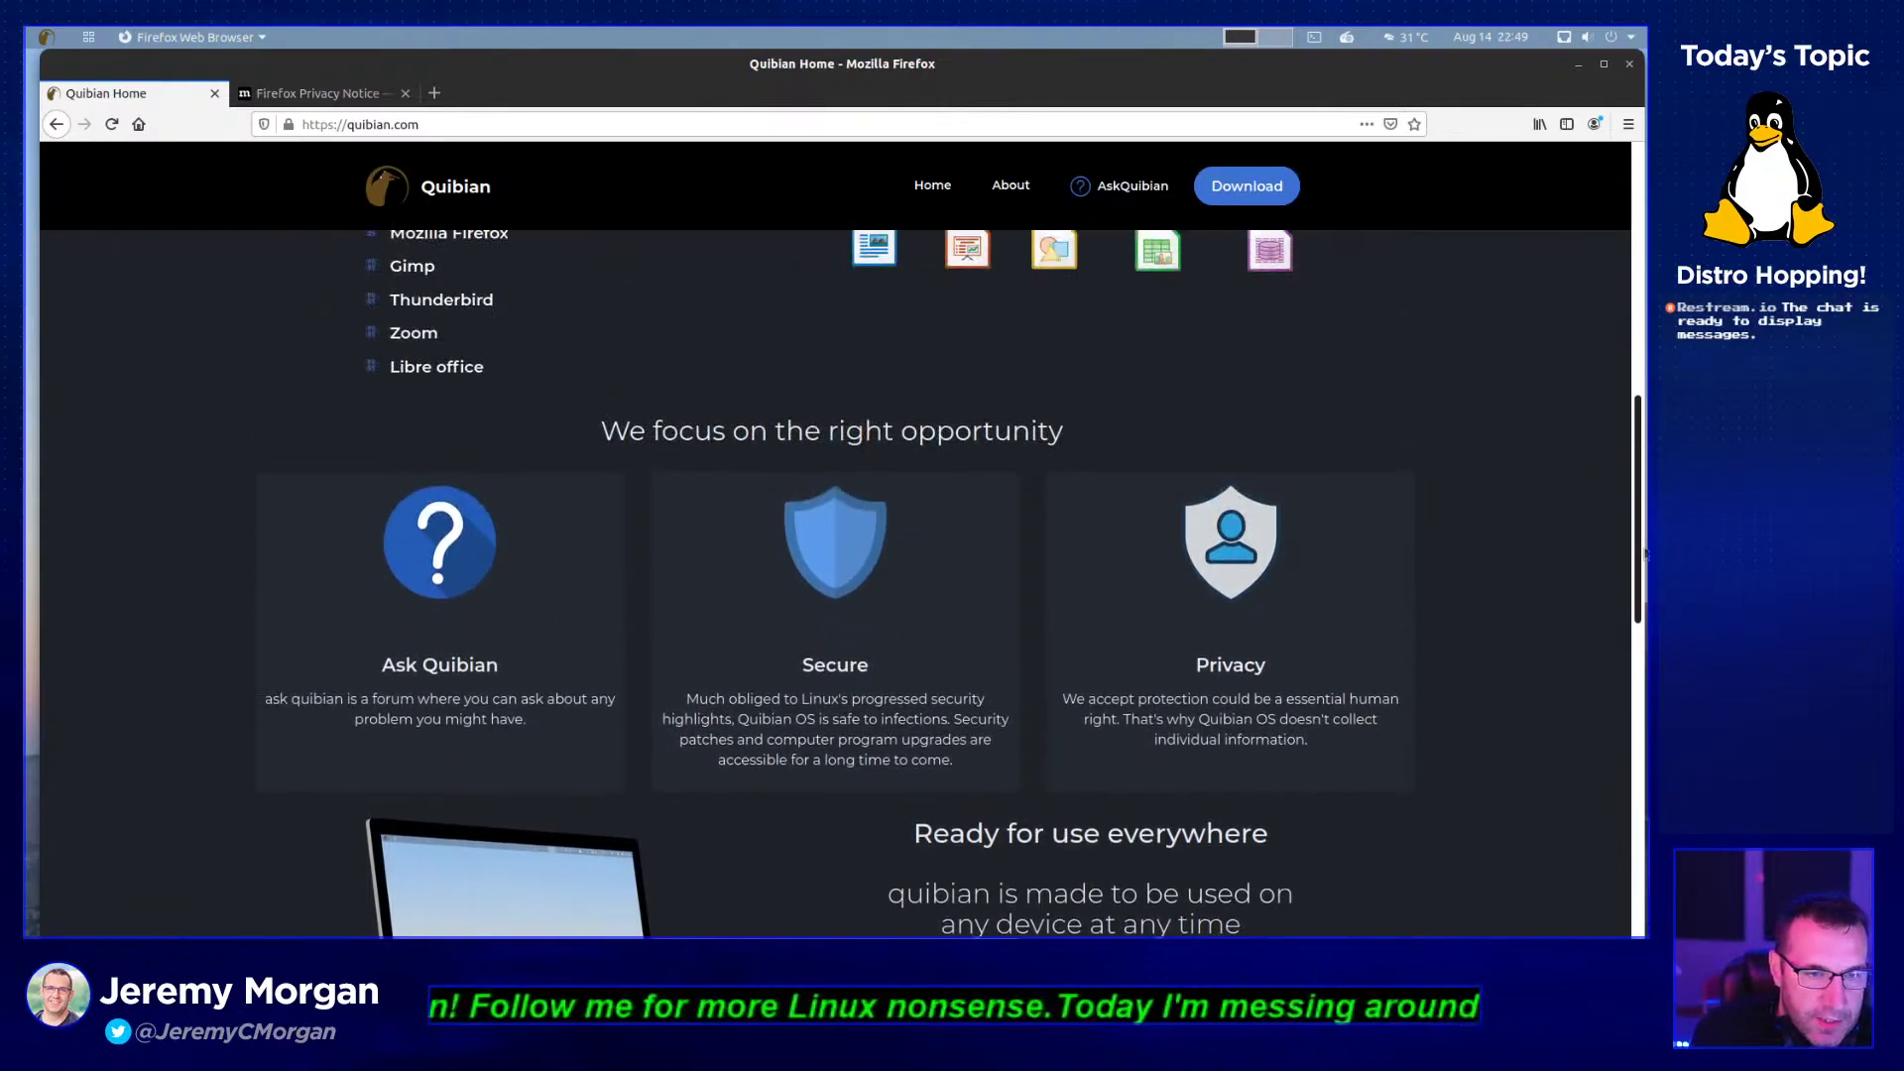
scroll(1643, 560, down, 2)
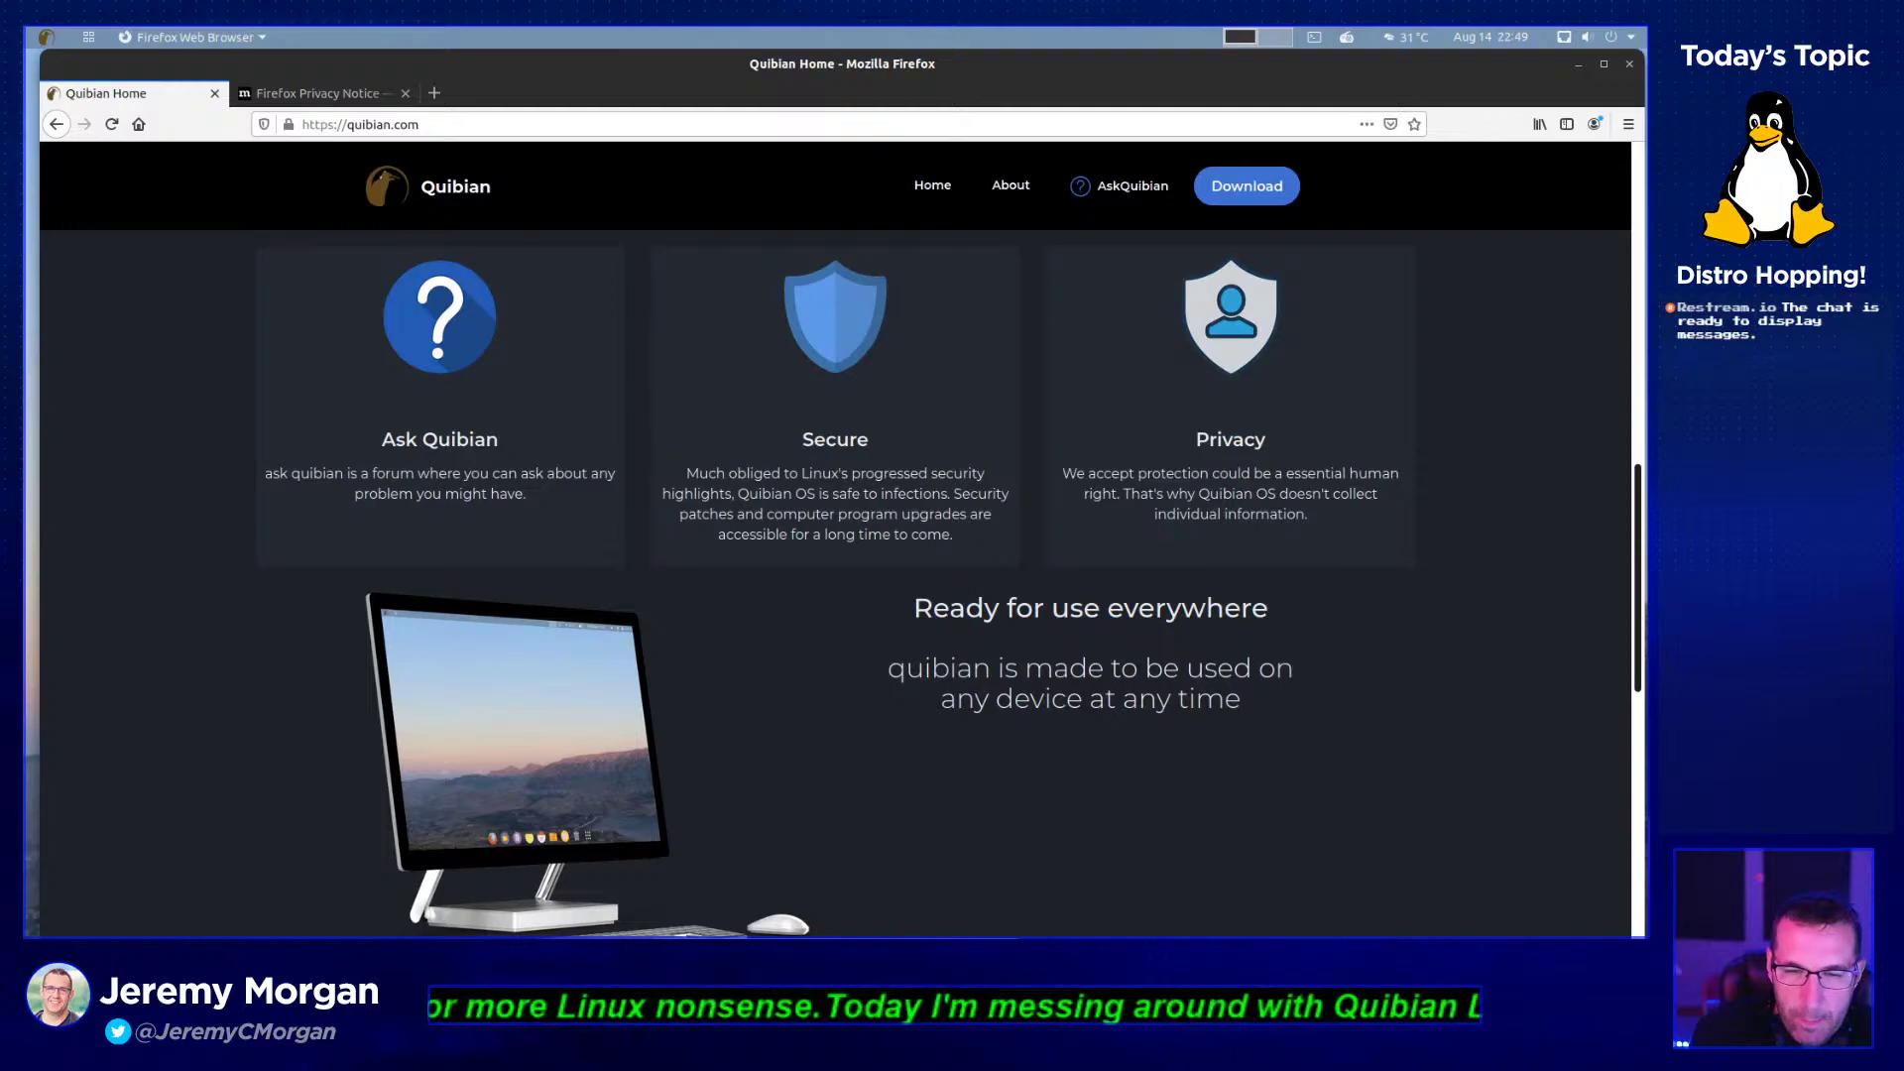
scroll(981, 537, up, 1)
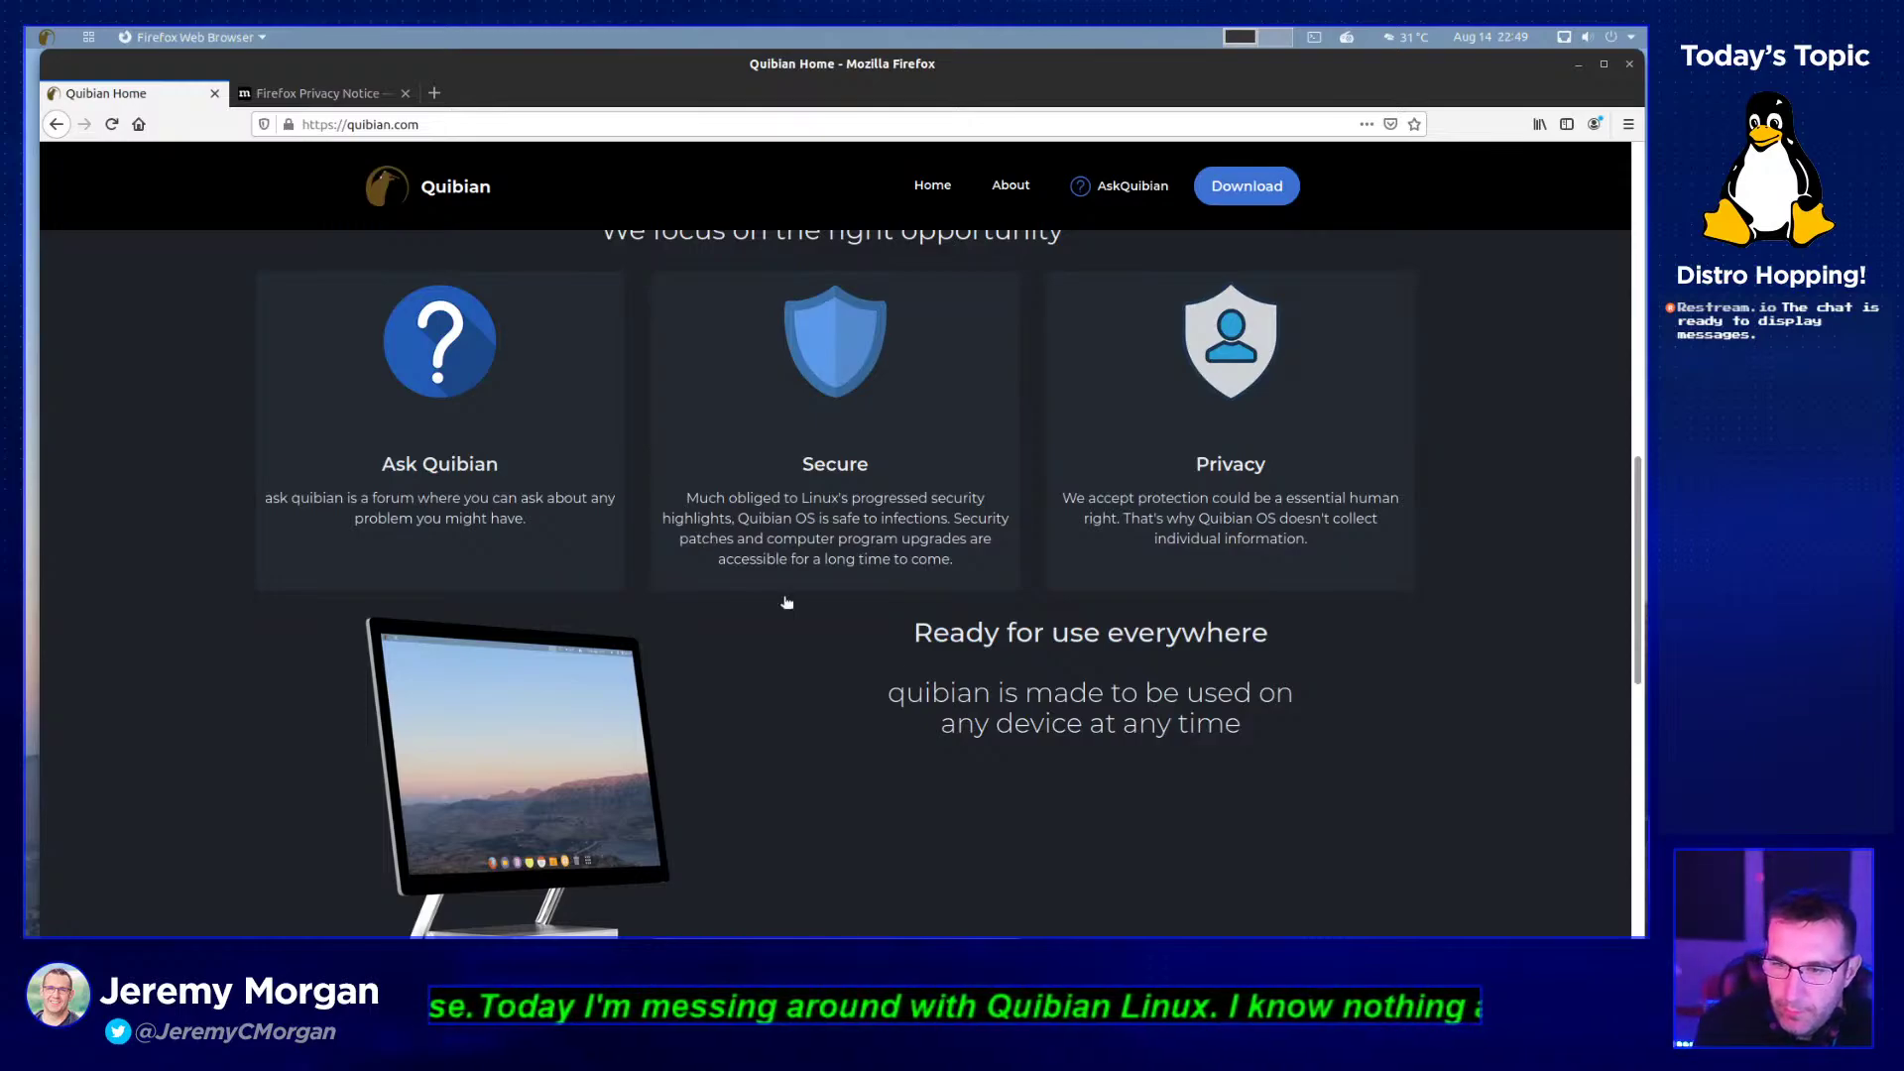
drag(1126, 516, 1307, 543)
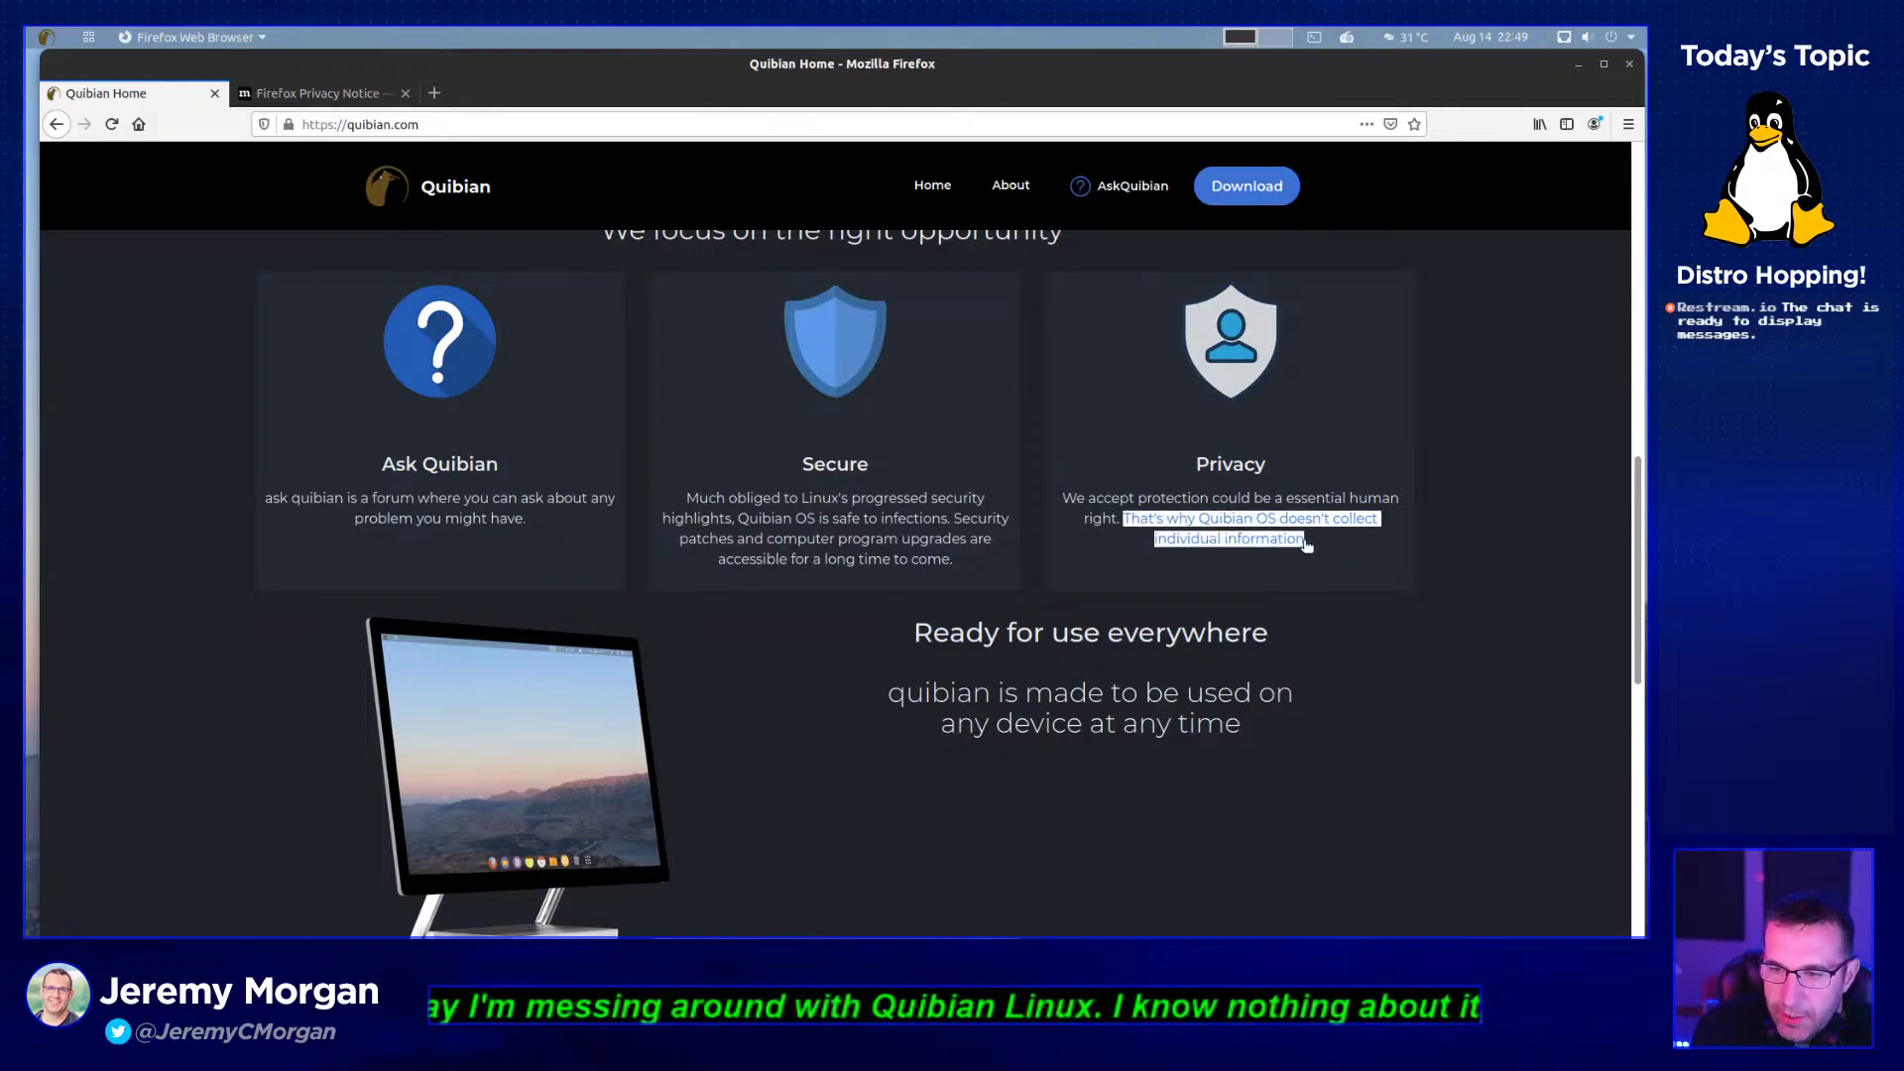
click(1265, 642)
scroll(1265, 649, down, 1)
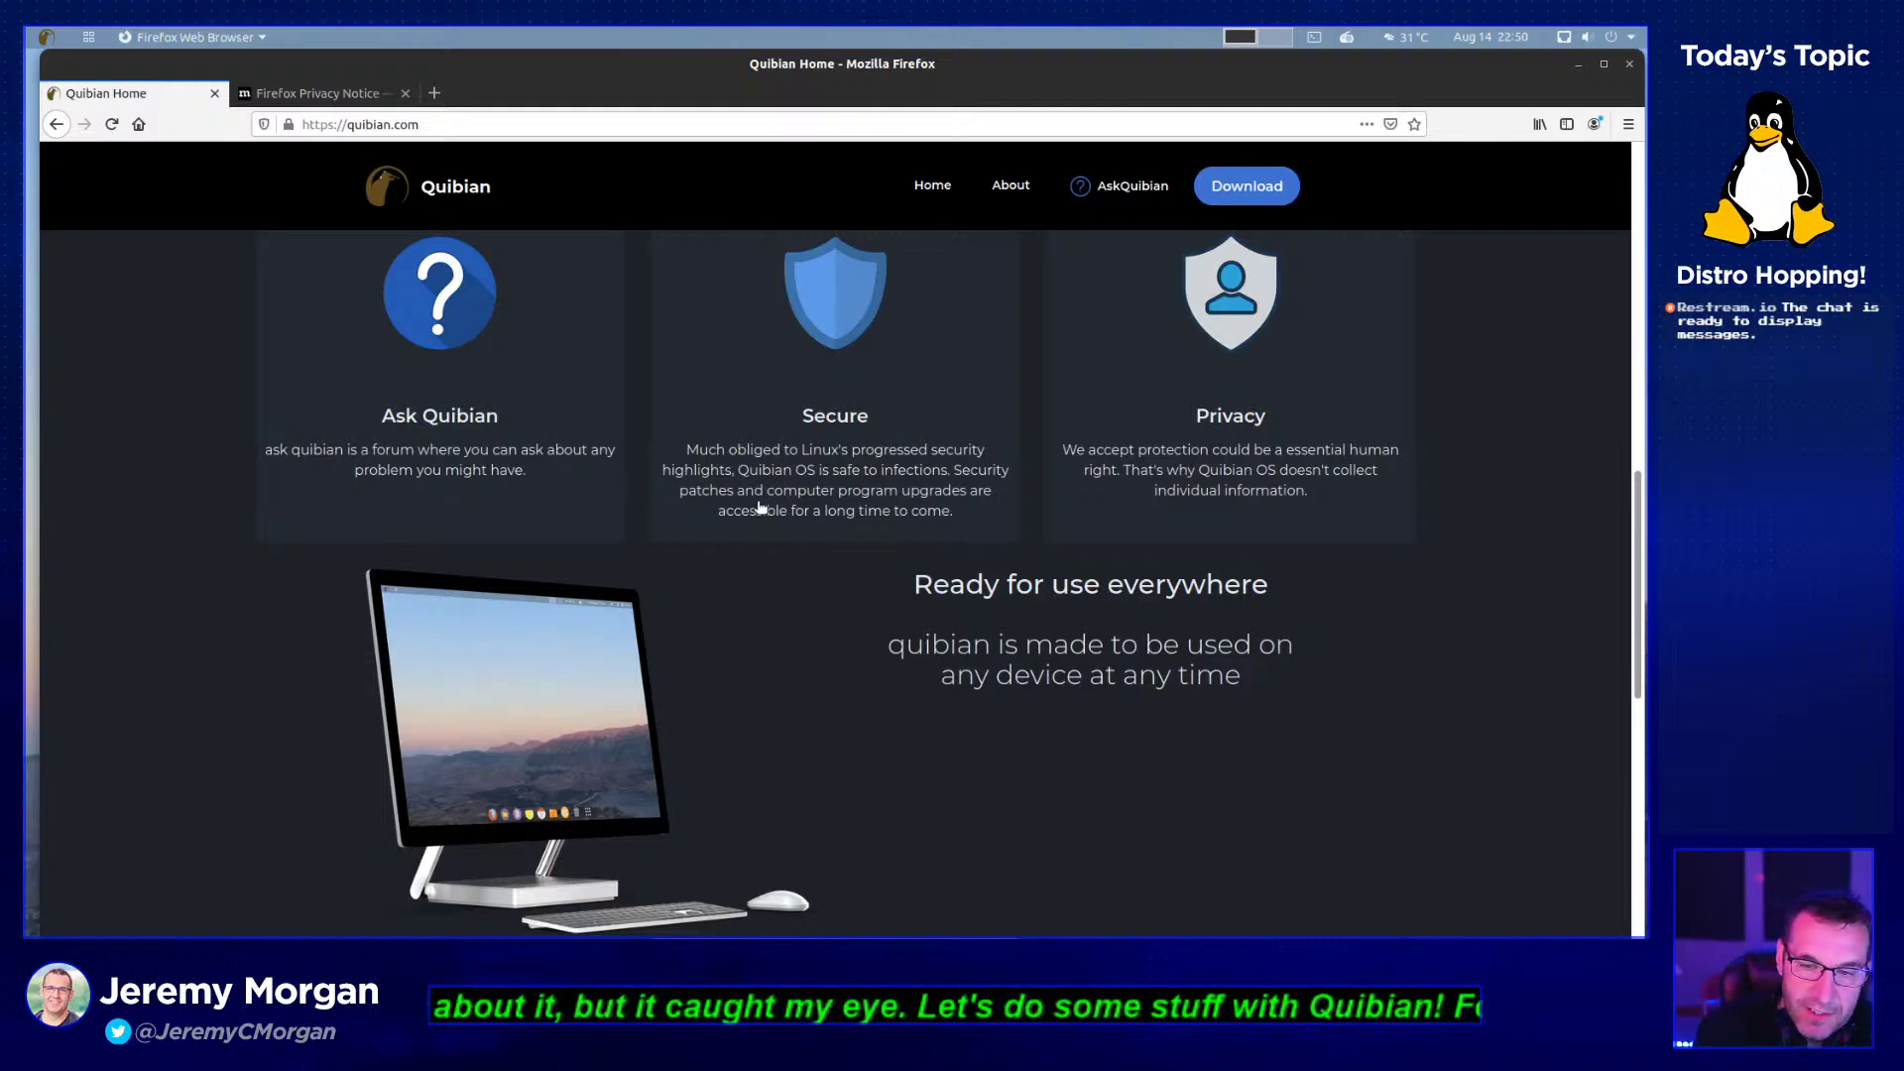
scroll(948, 628, down, 1)
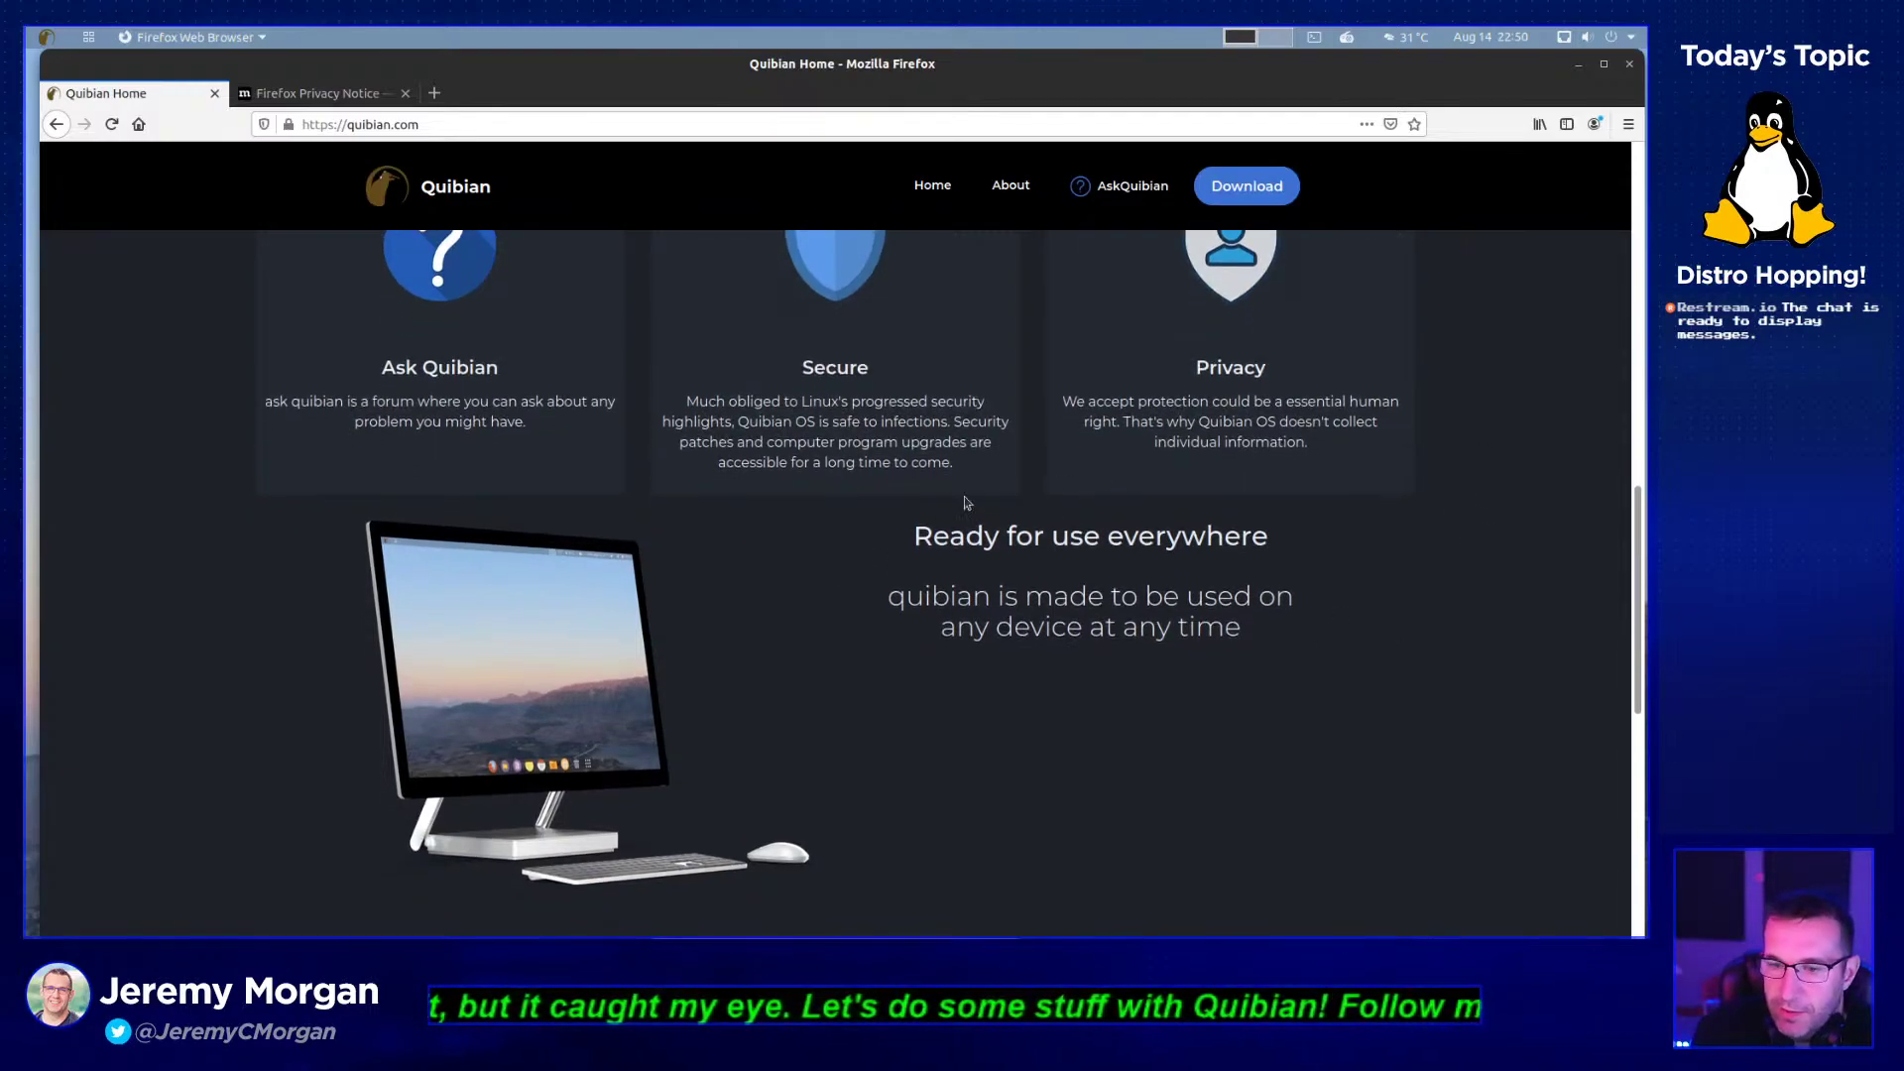
scroll(1082, 649, down, 1)
scroll(1021, 548, down, 3)
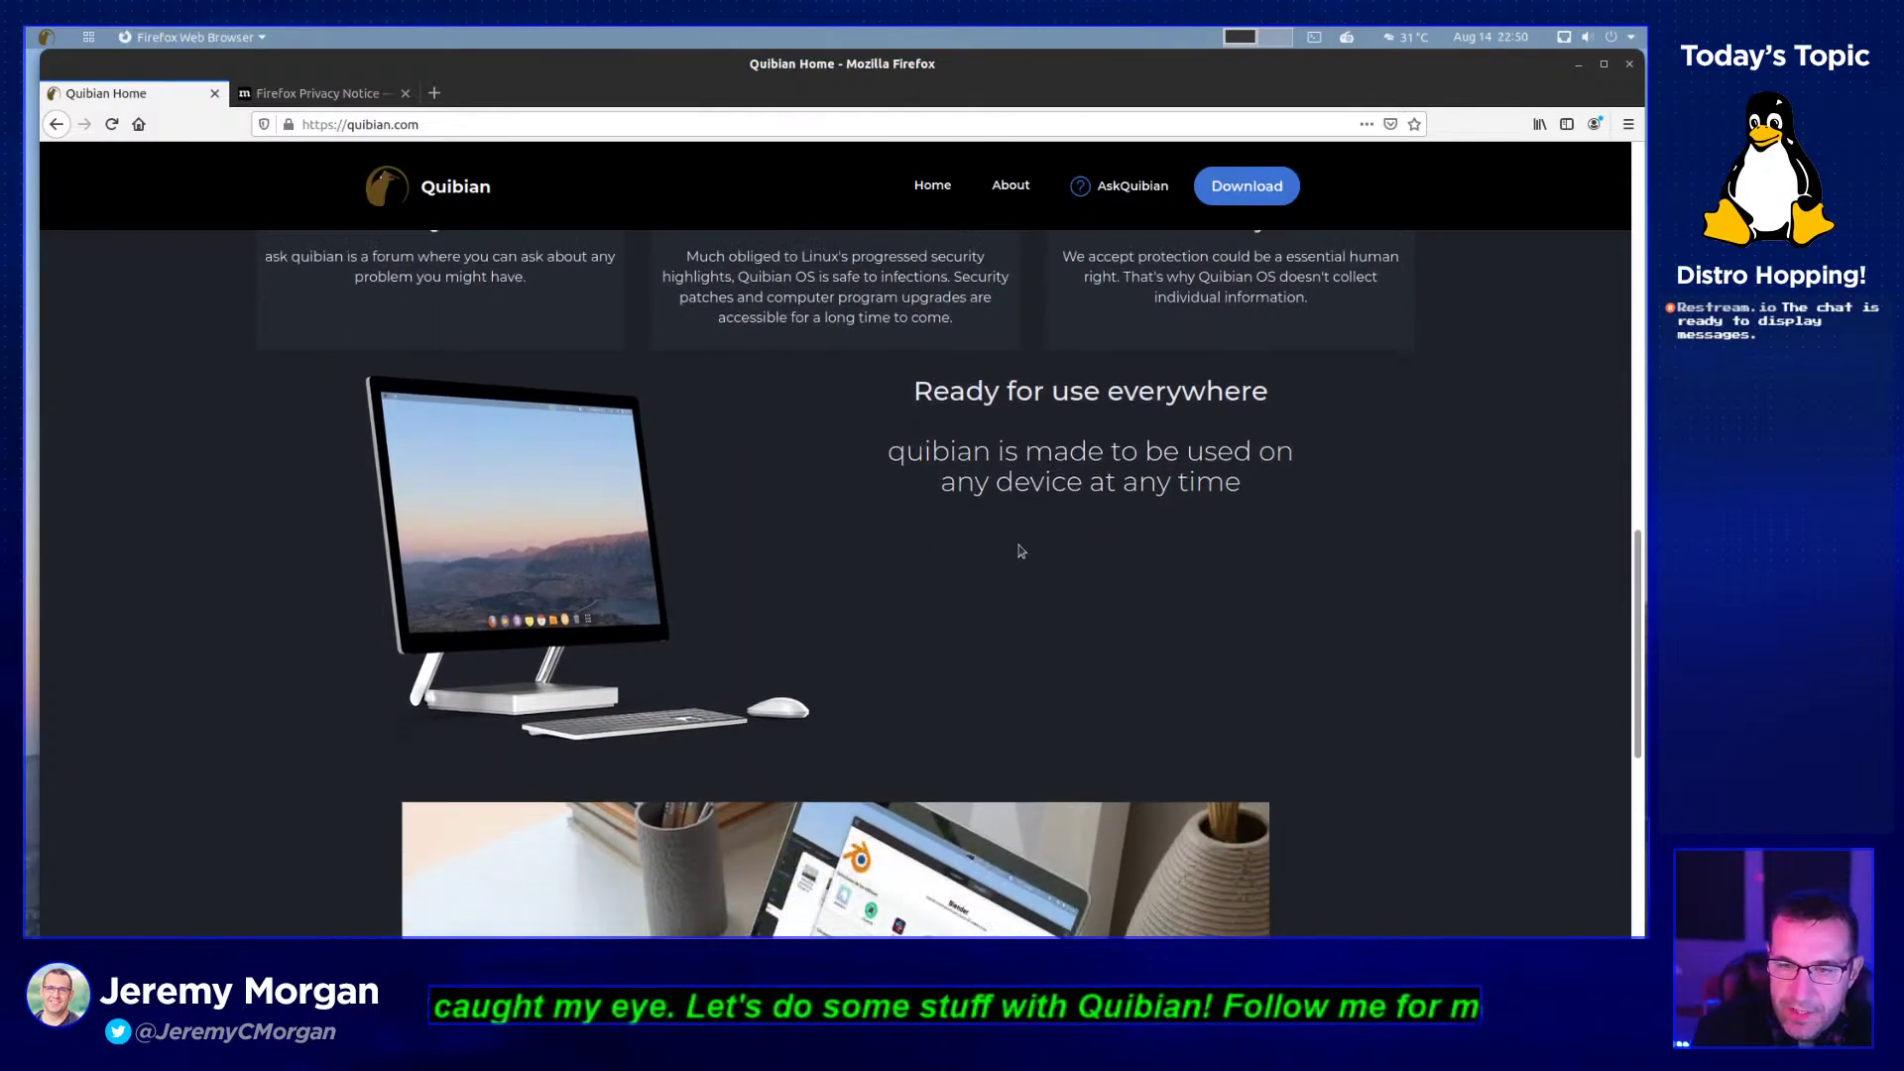
scroll(1024, 552, down, 2)
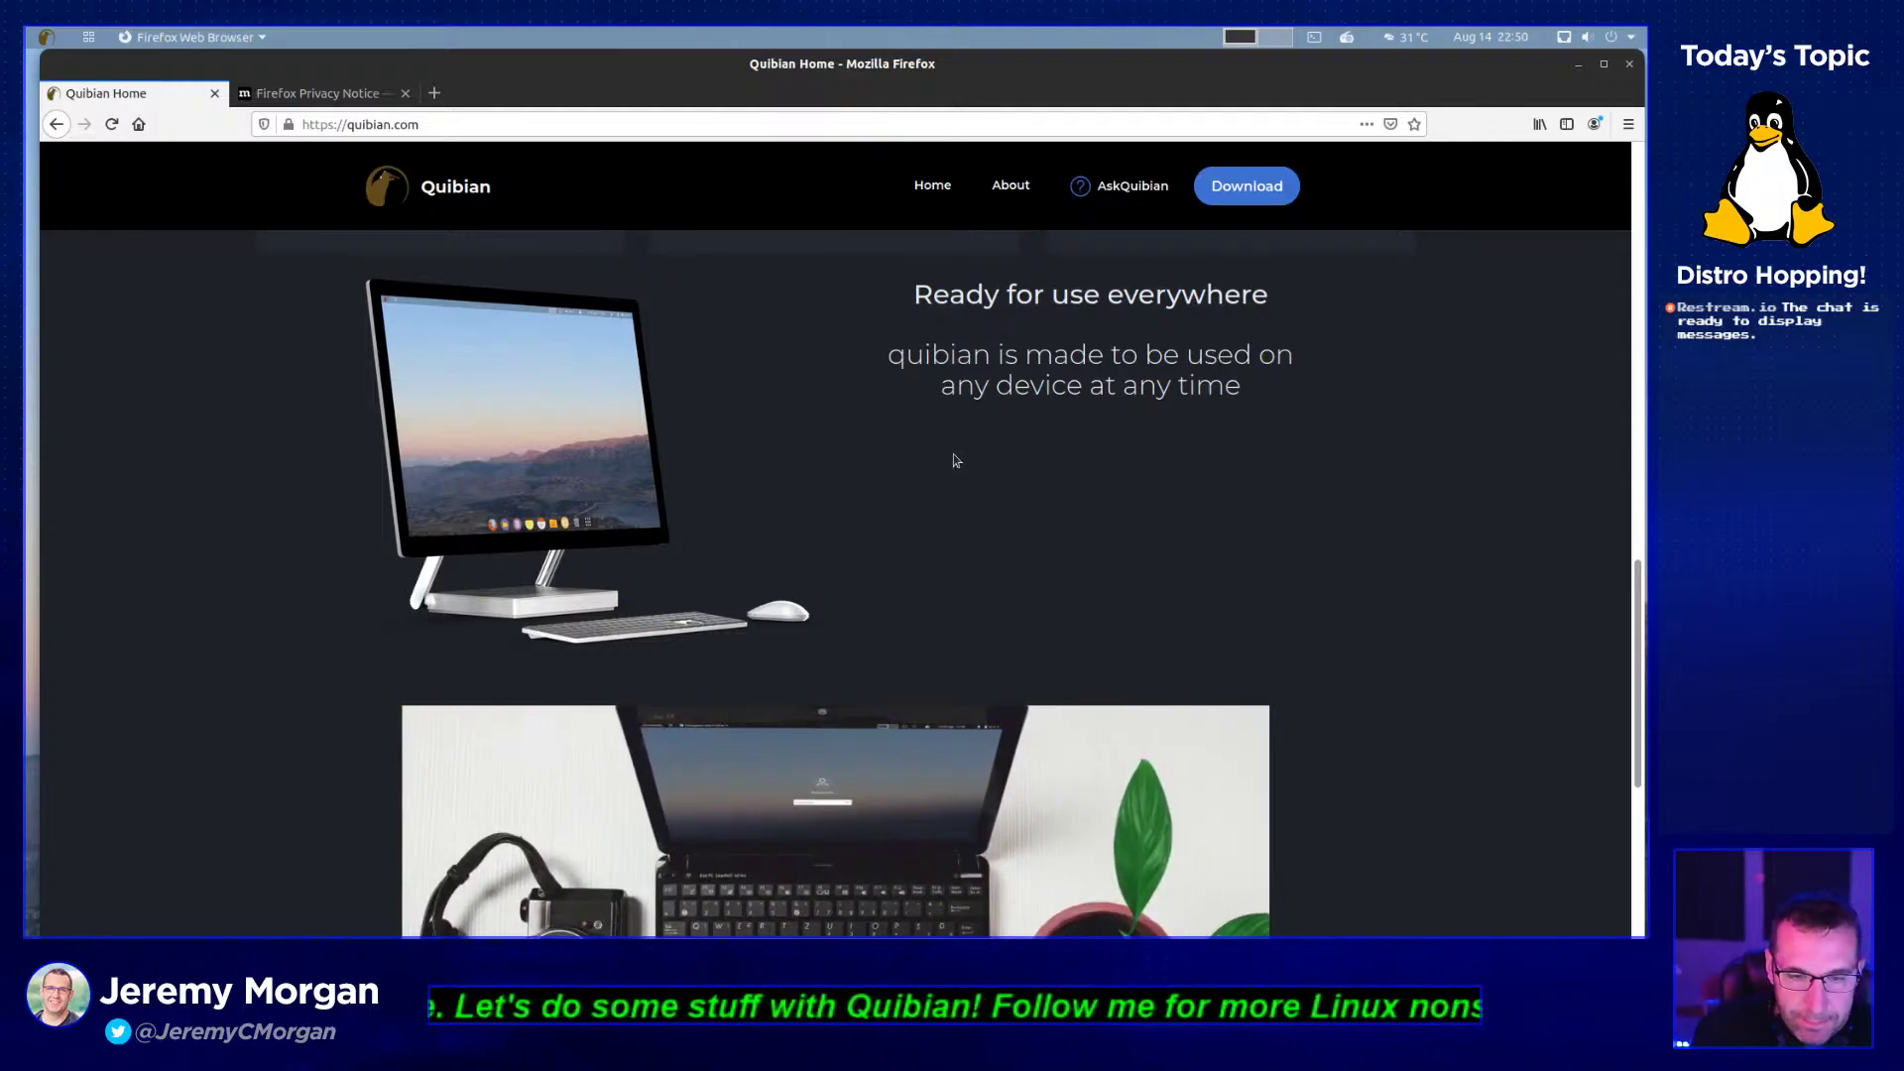
scroll(1368, 531, down, 6)
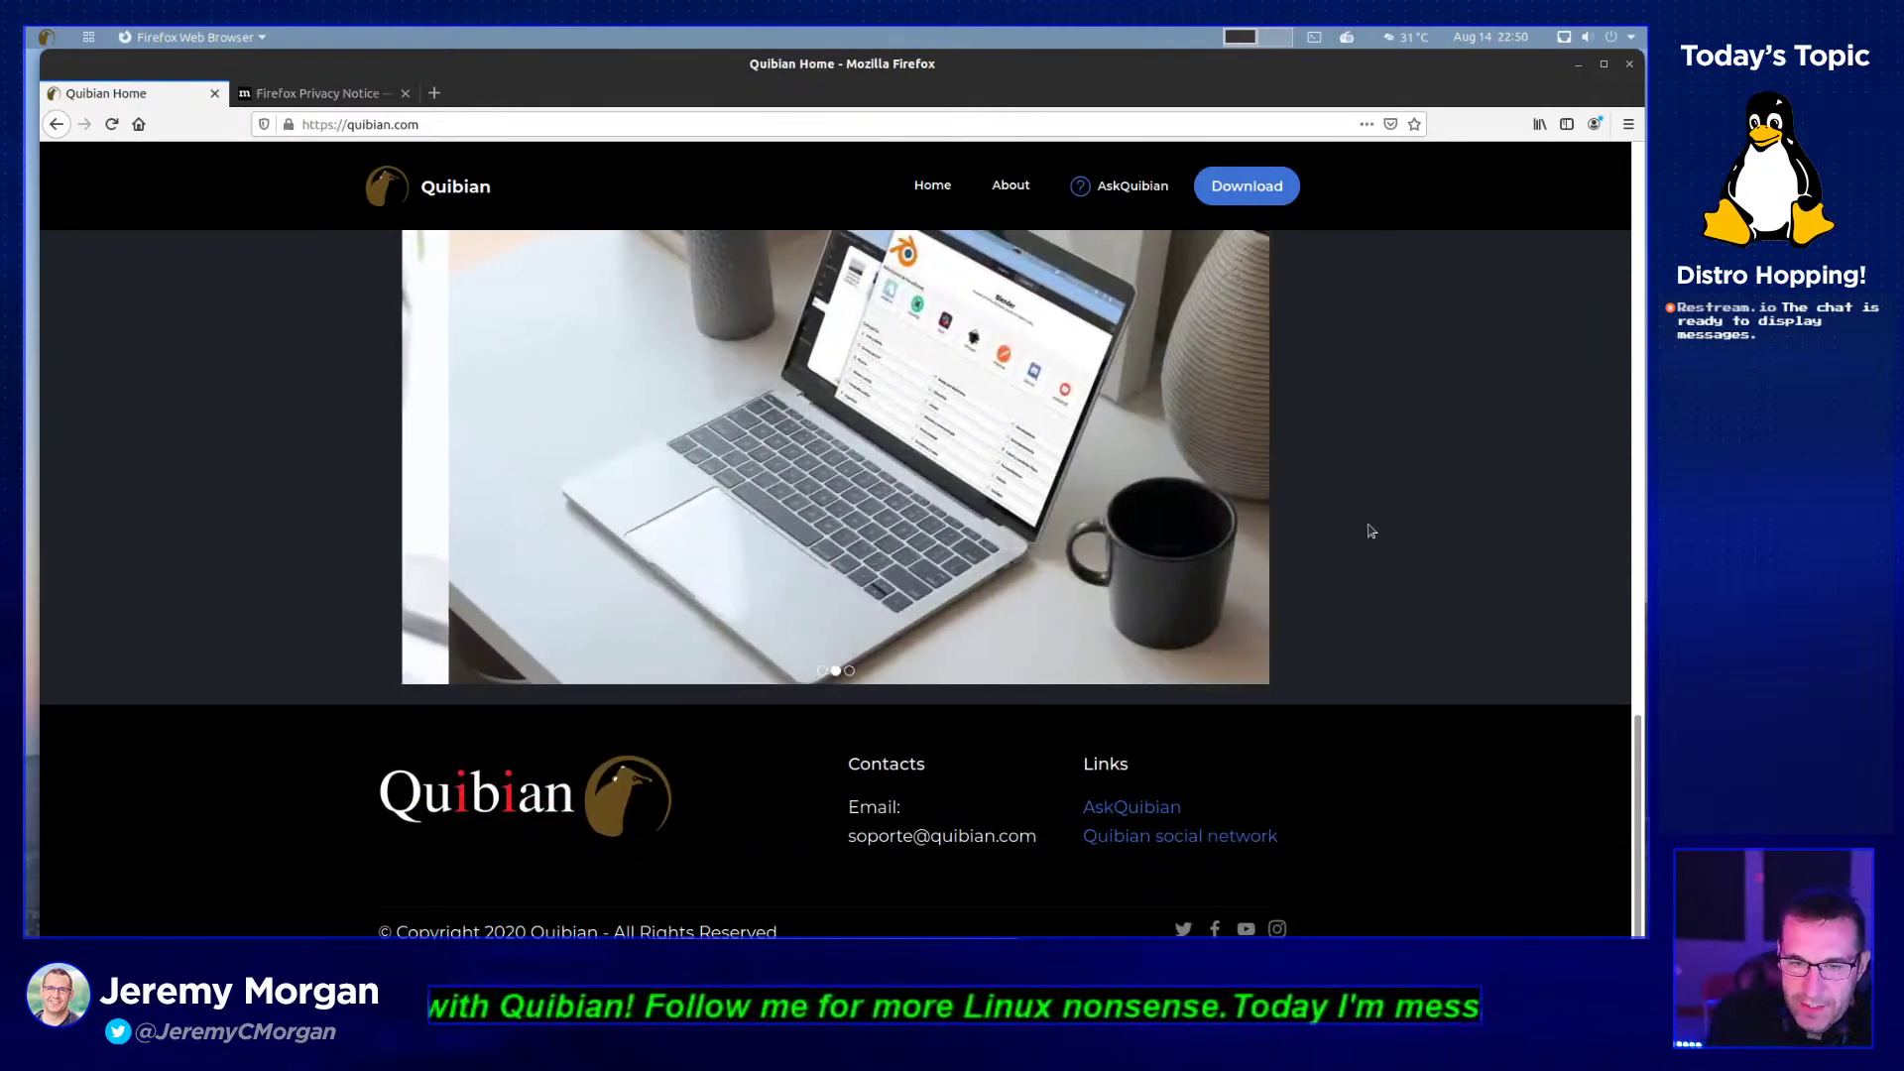
scroll(1371, 532, down, 1)
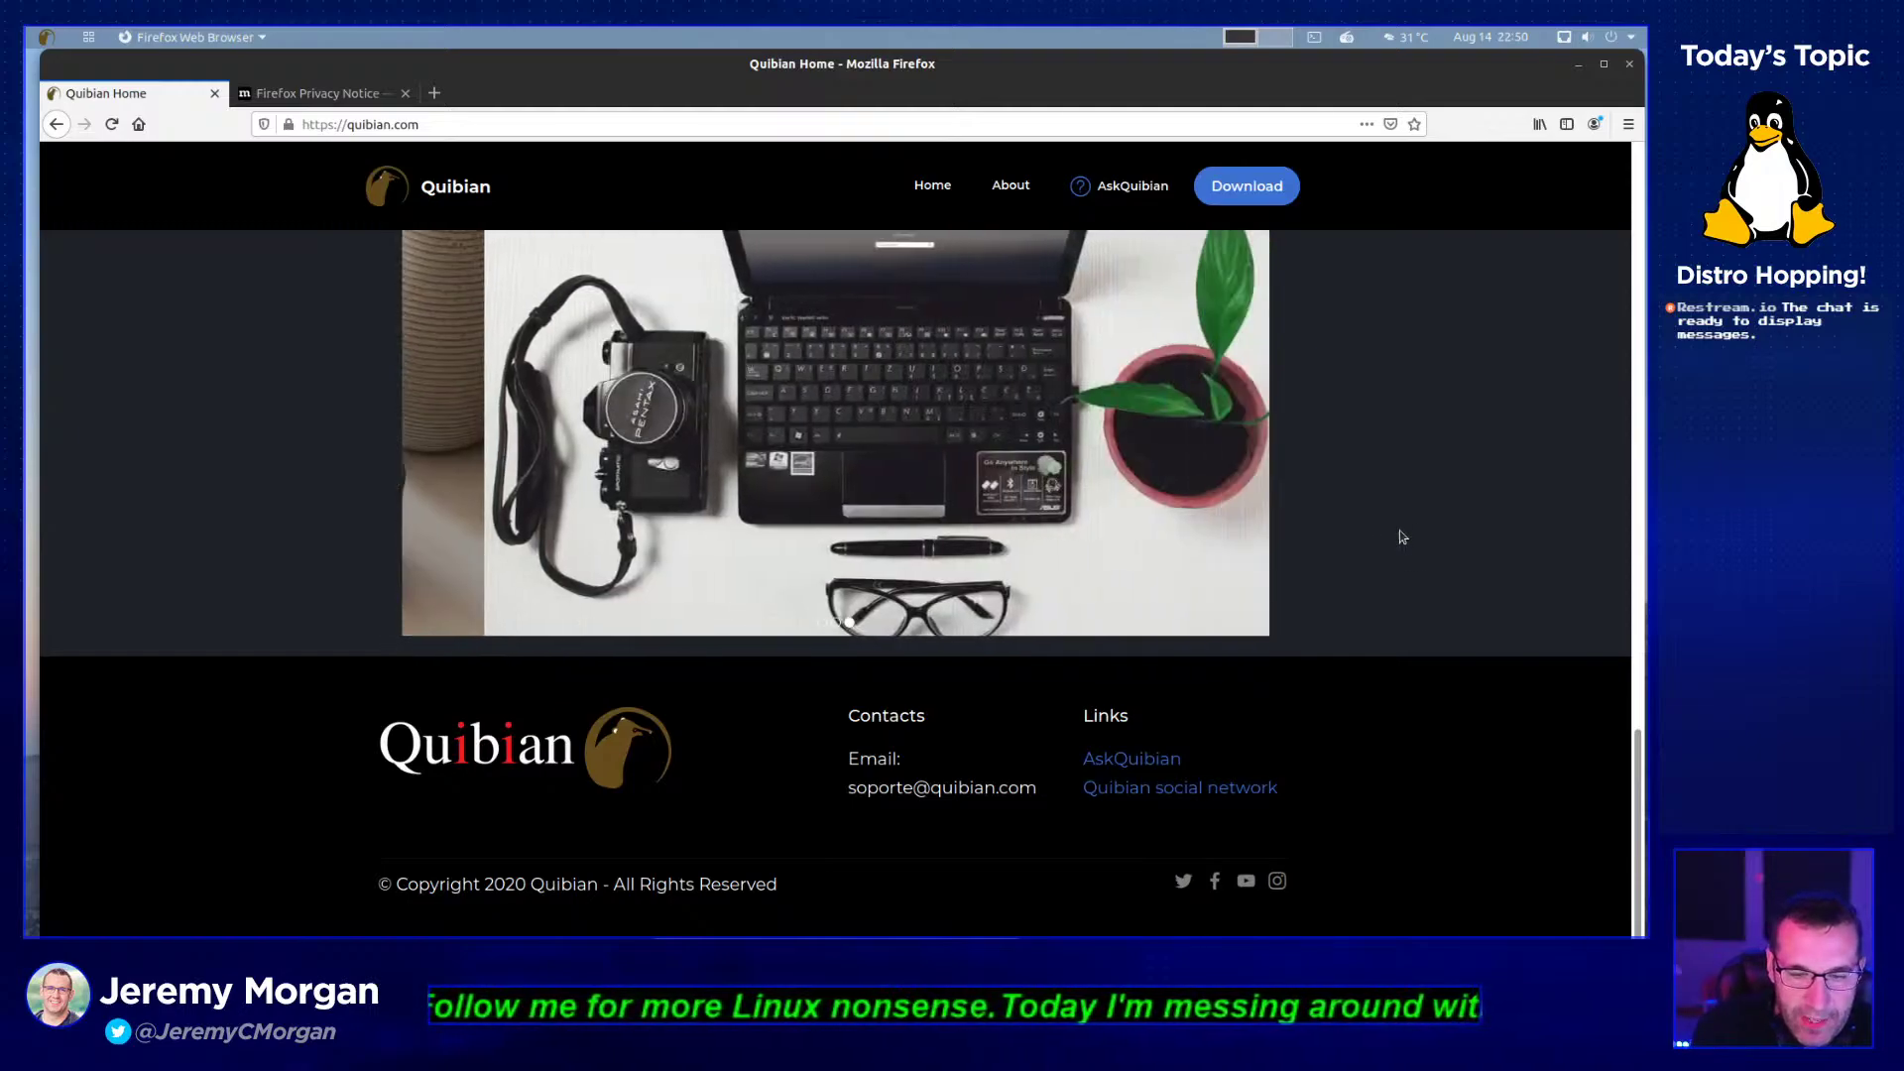
scroll(1360, 582, up, 10)
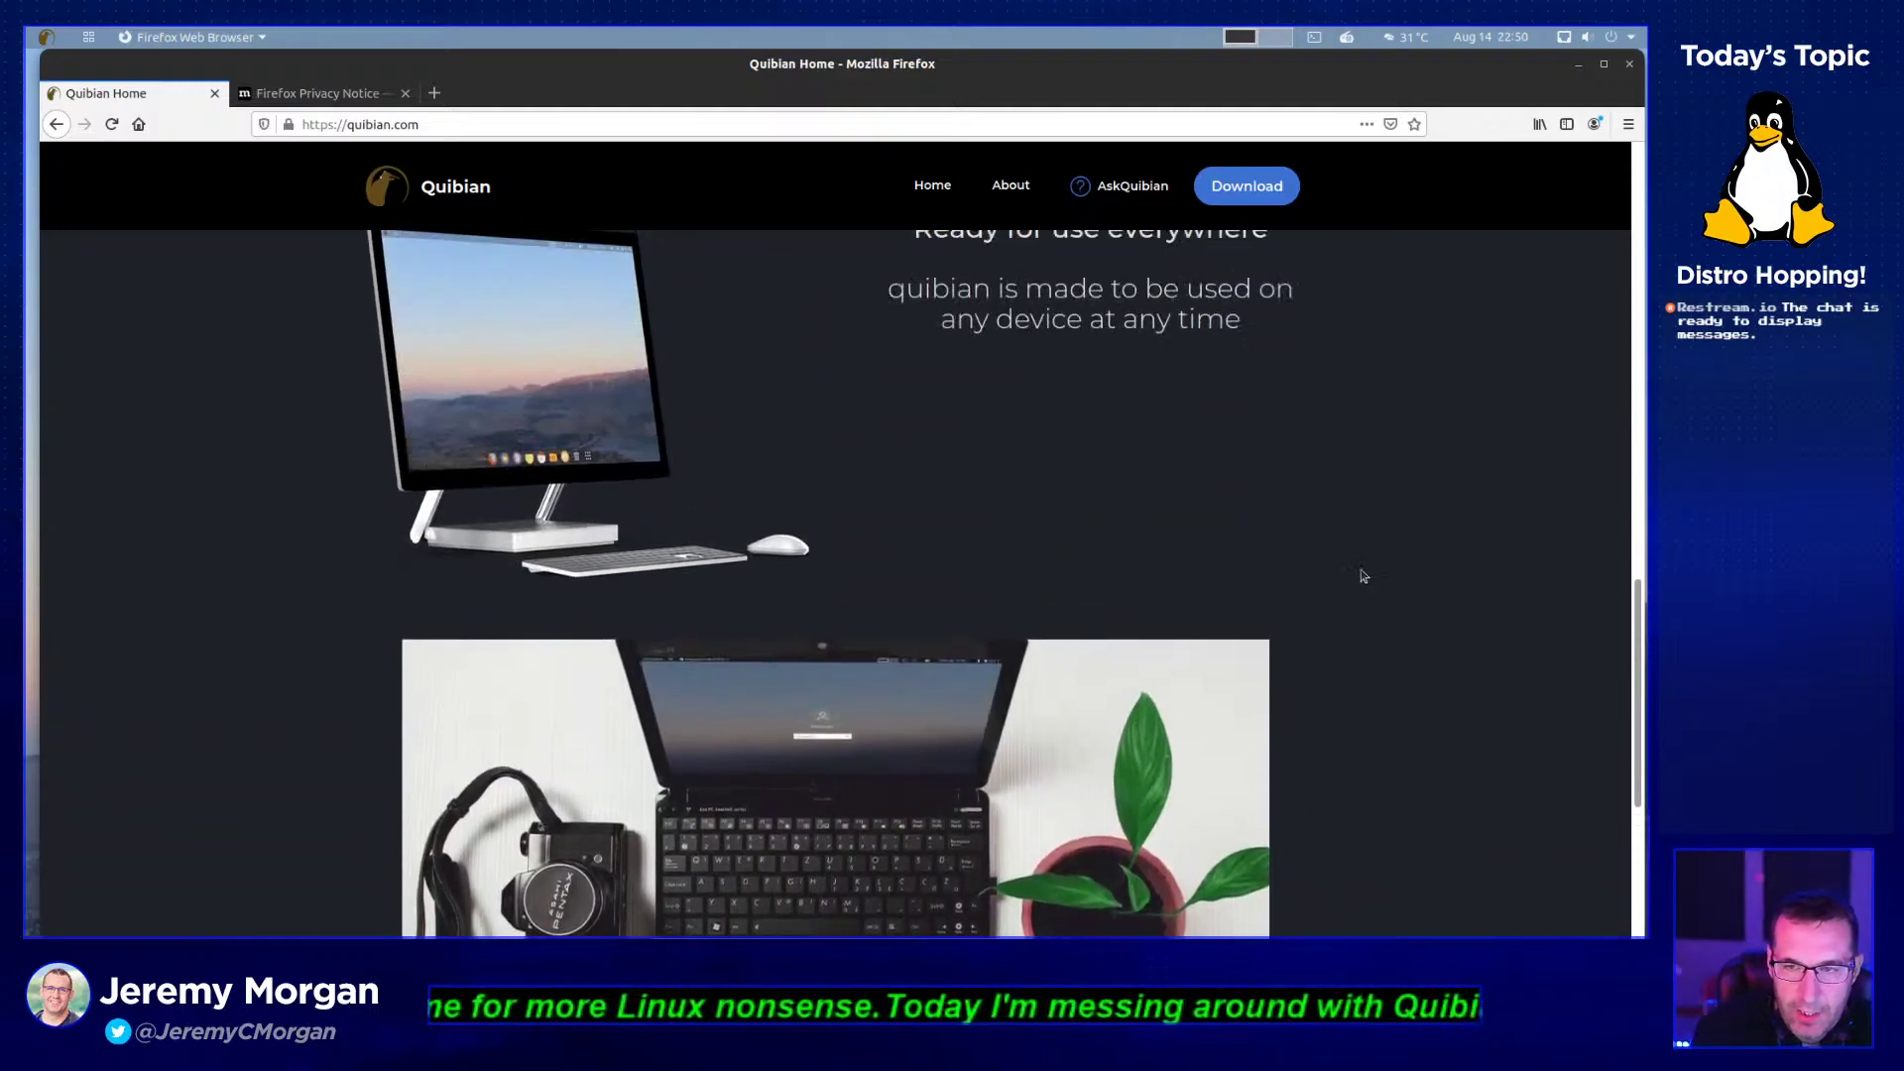
scroll(1355, 564, up, 10)
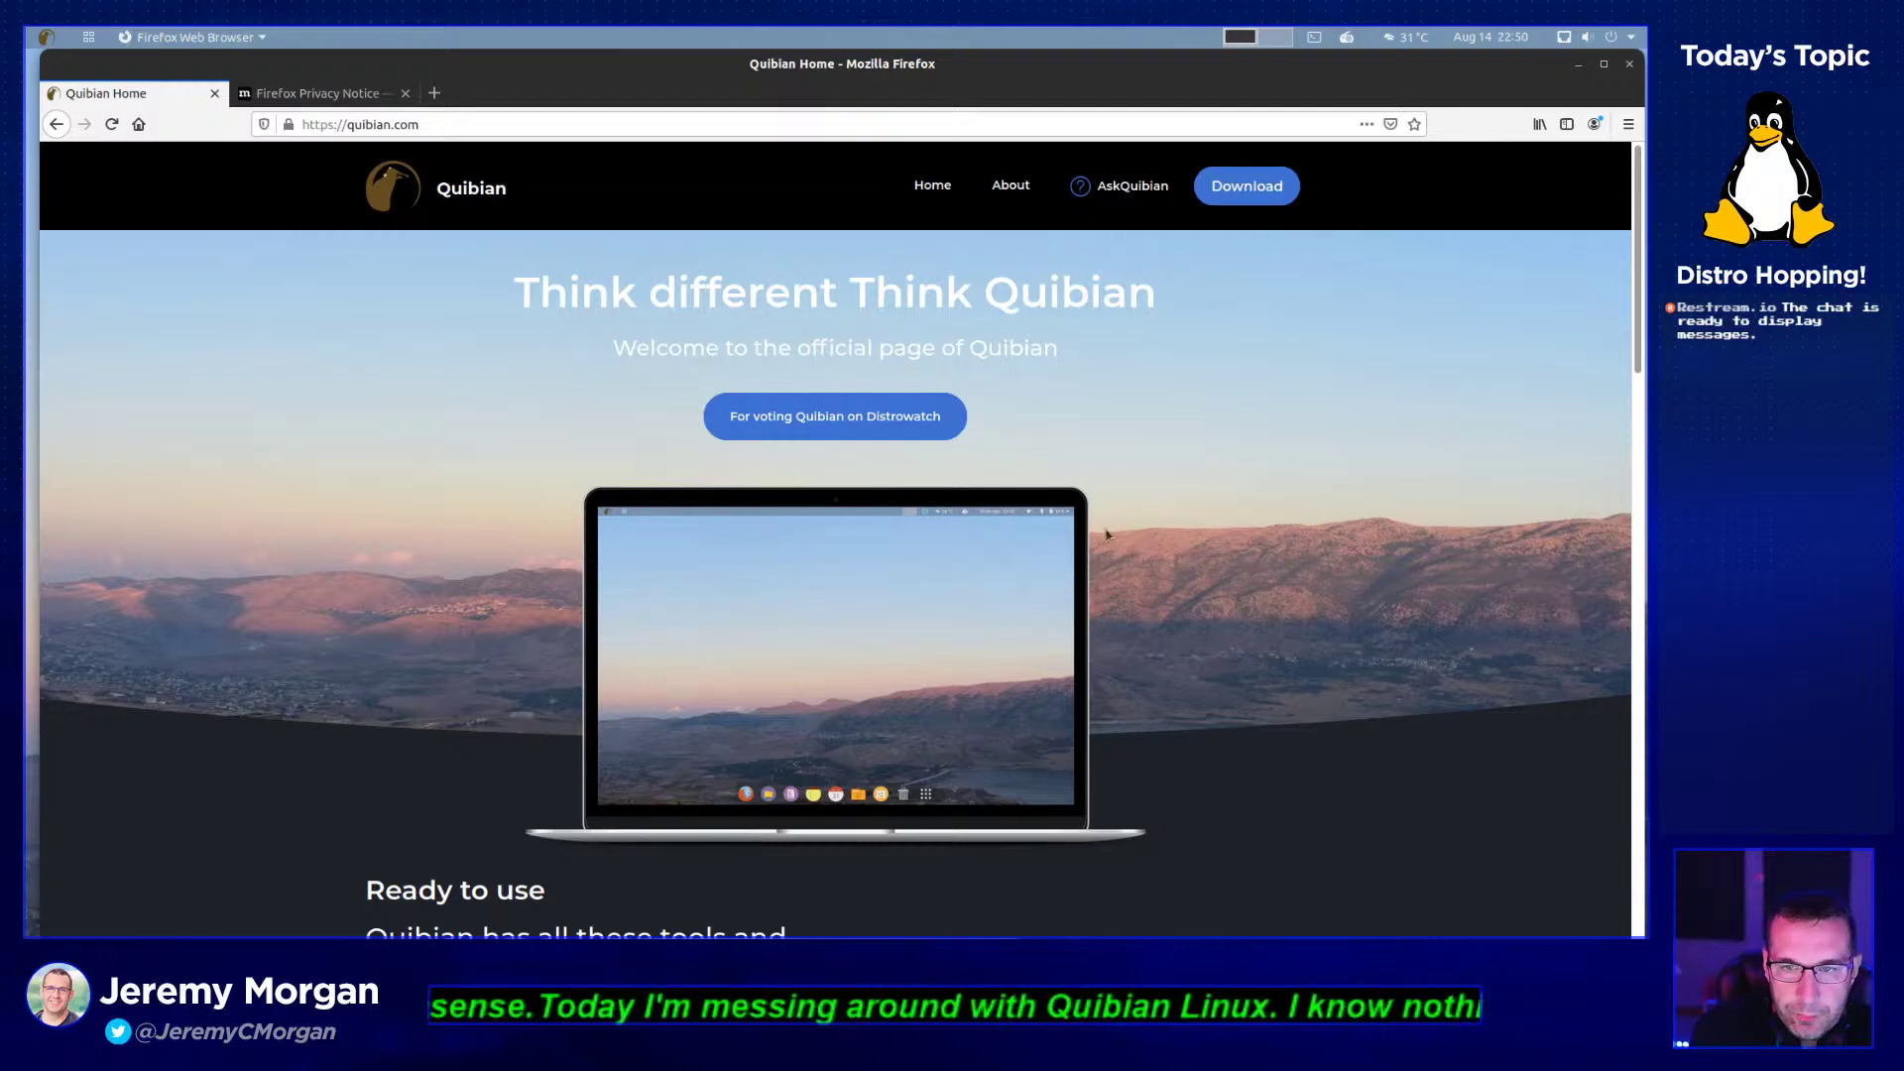
- Scroll the Quibian home page down to the footer and back up, then open About
scroll(1107, 535, down, 6)
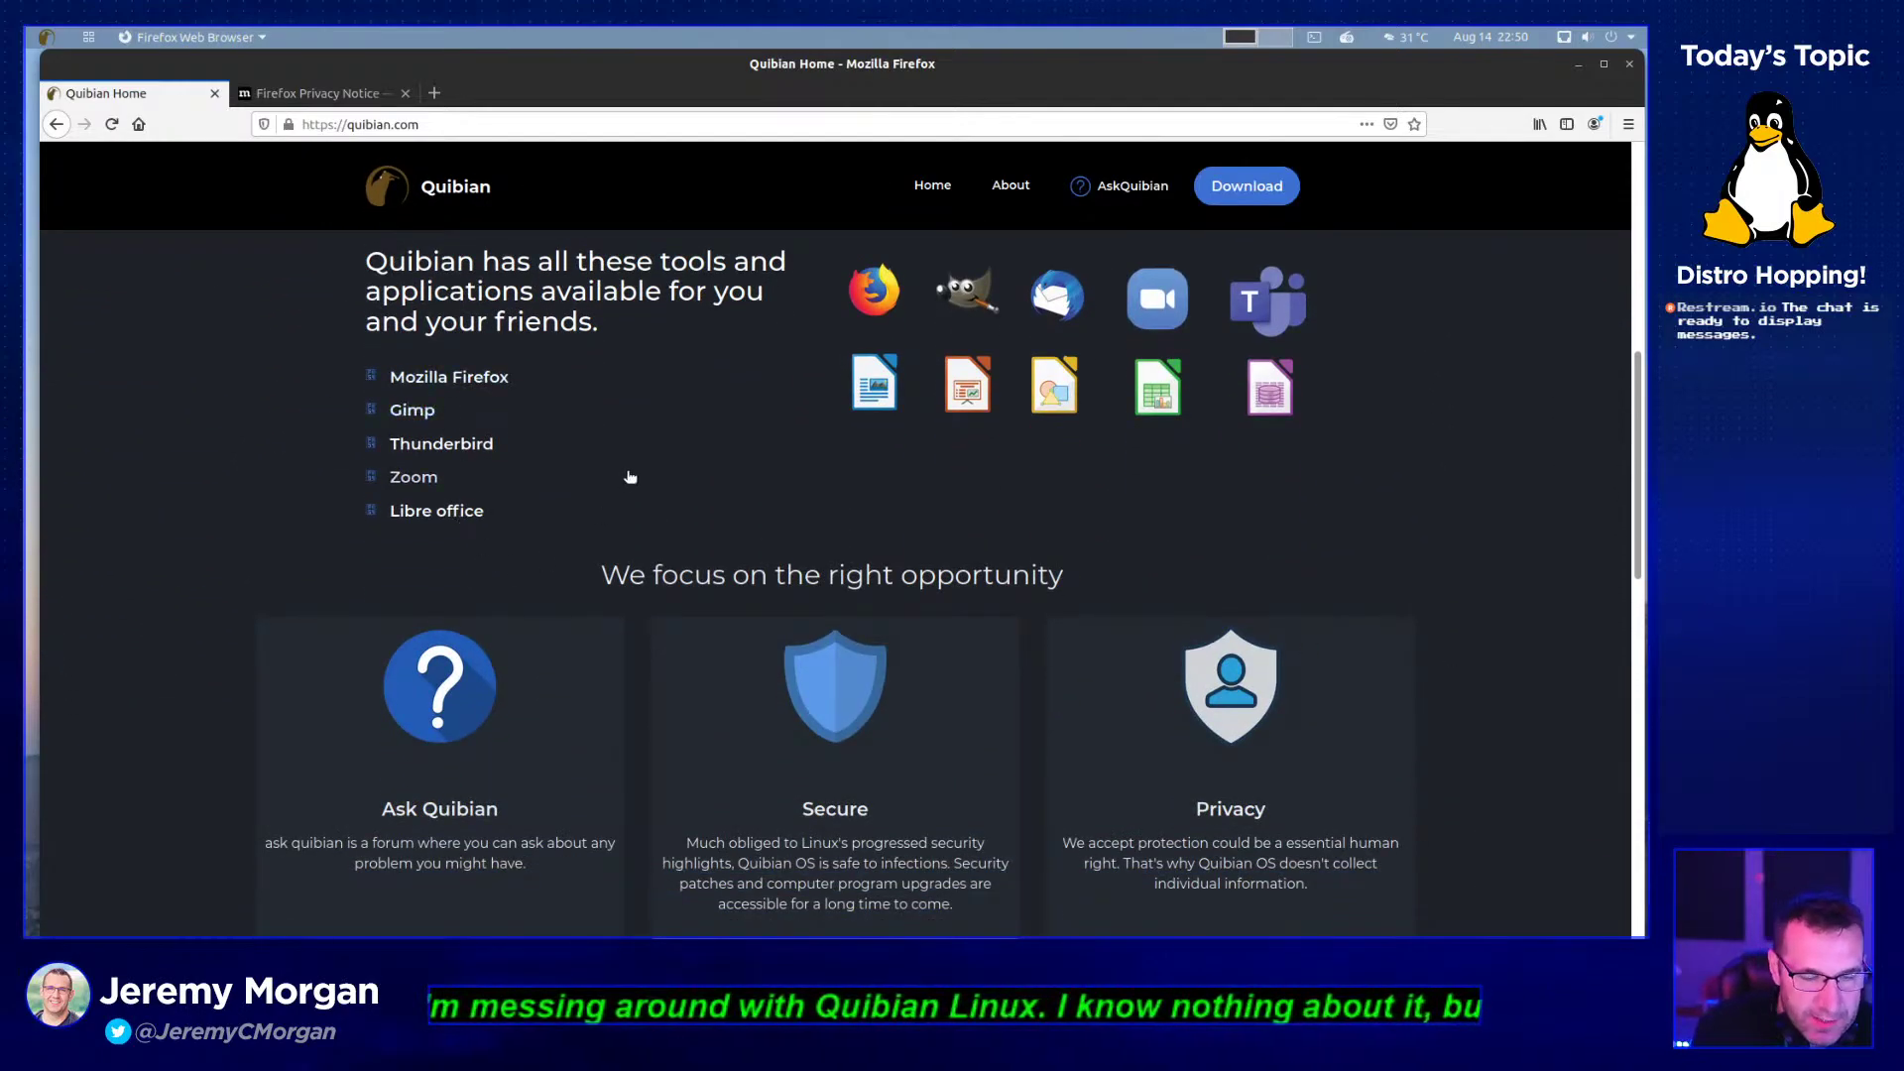
scroll(1323, 583, down, 3)
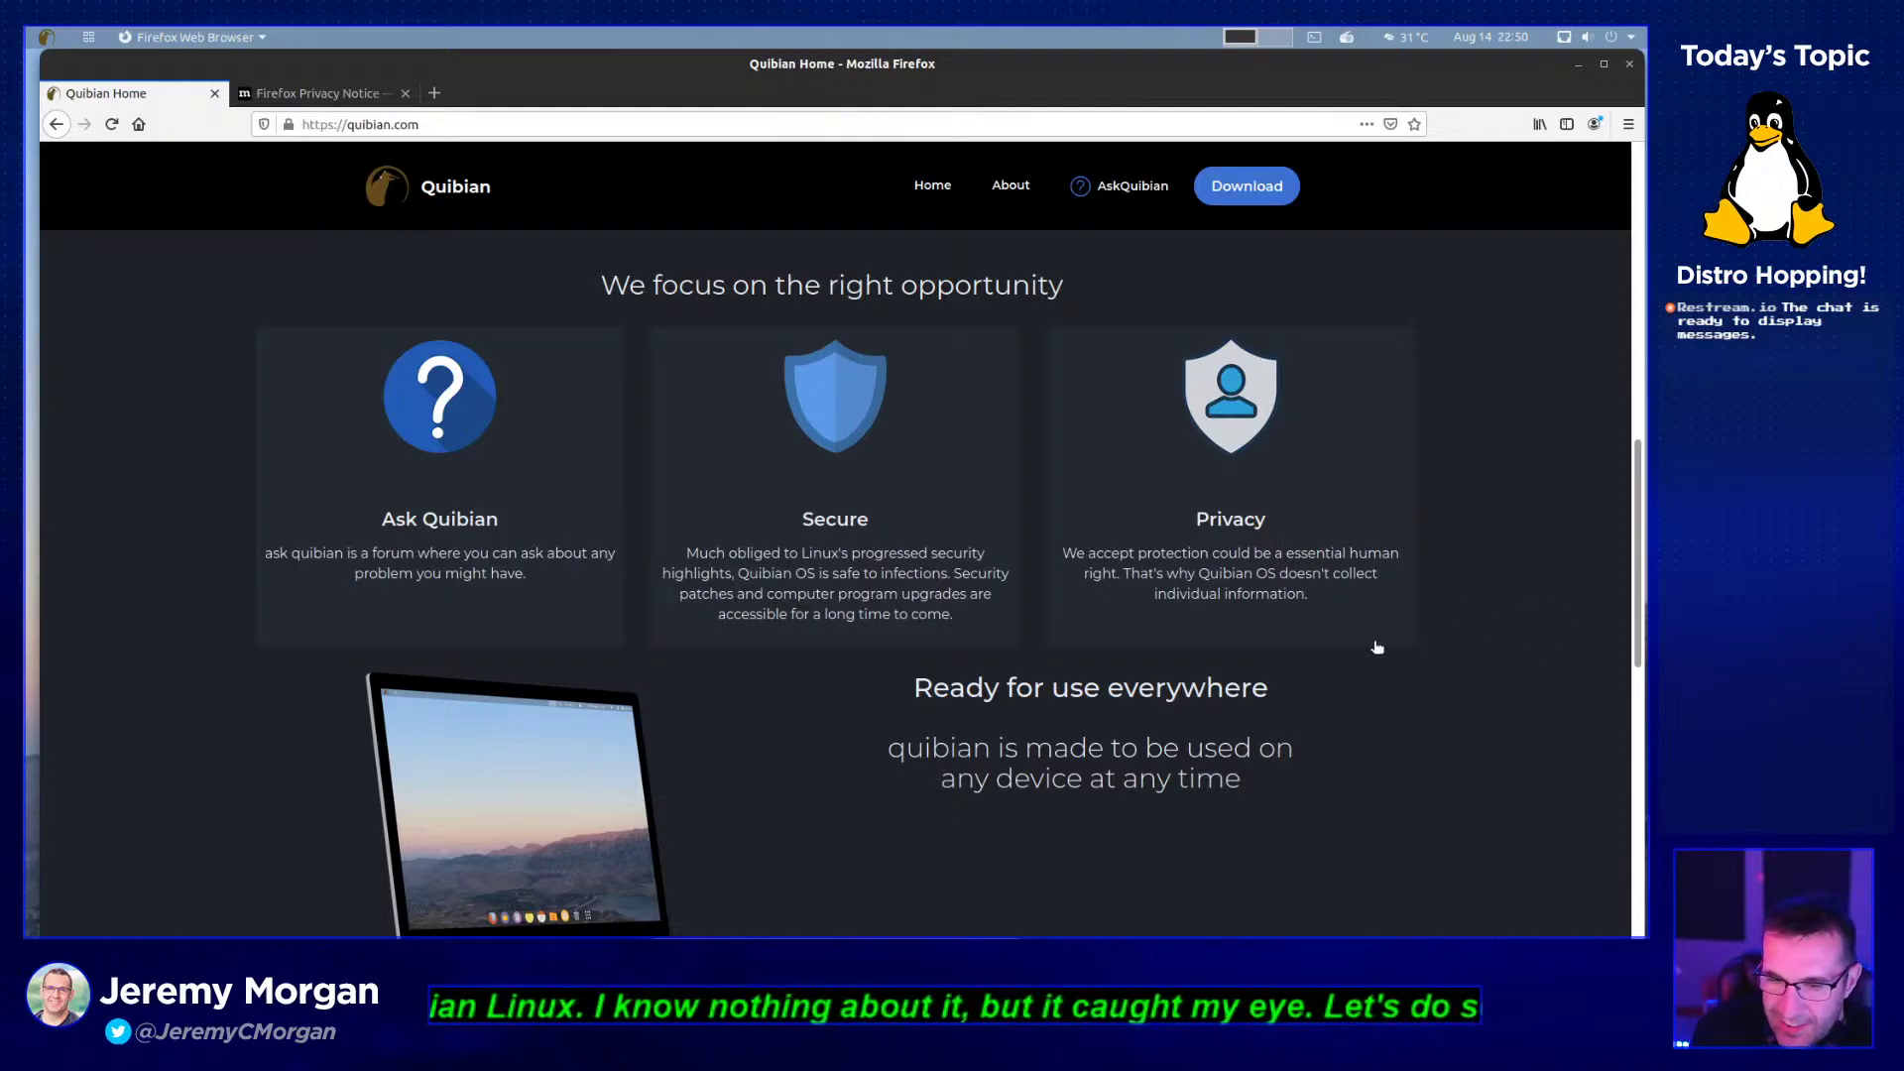
scroll(1357, 673, down, 1)
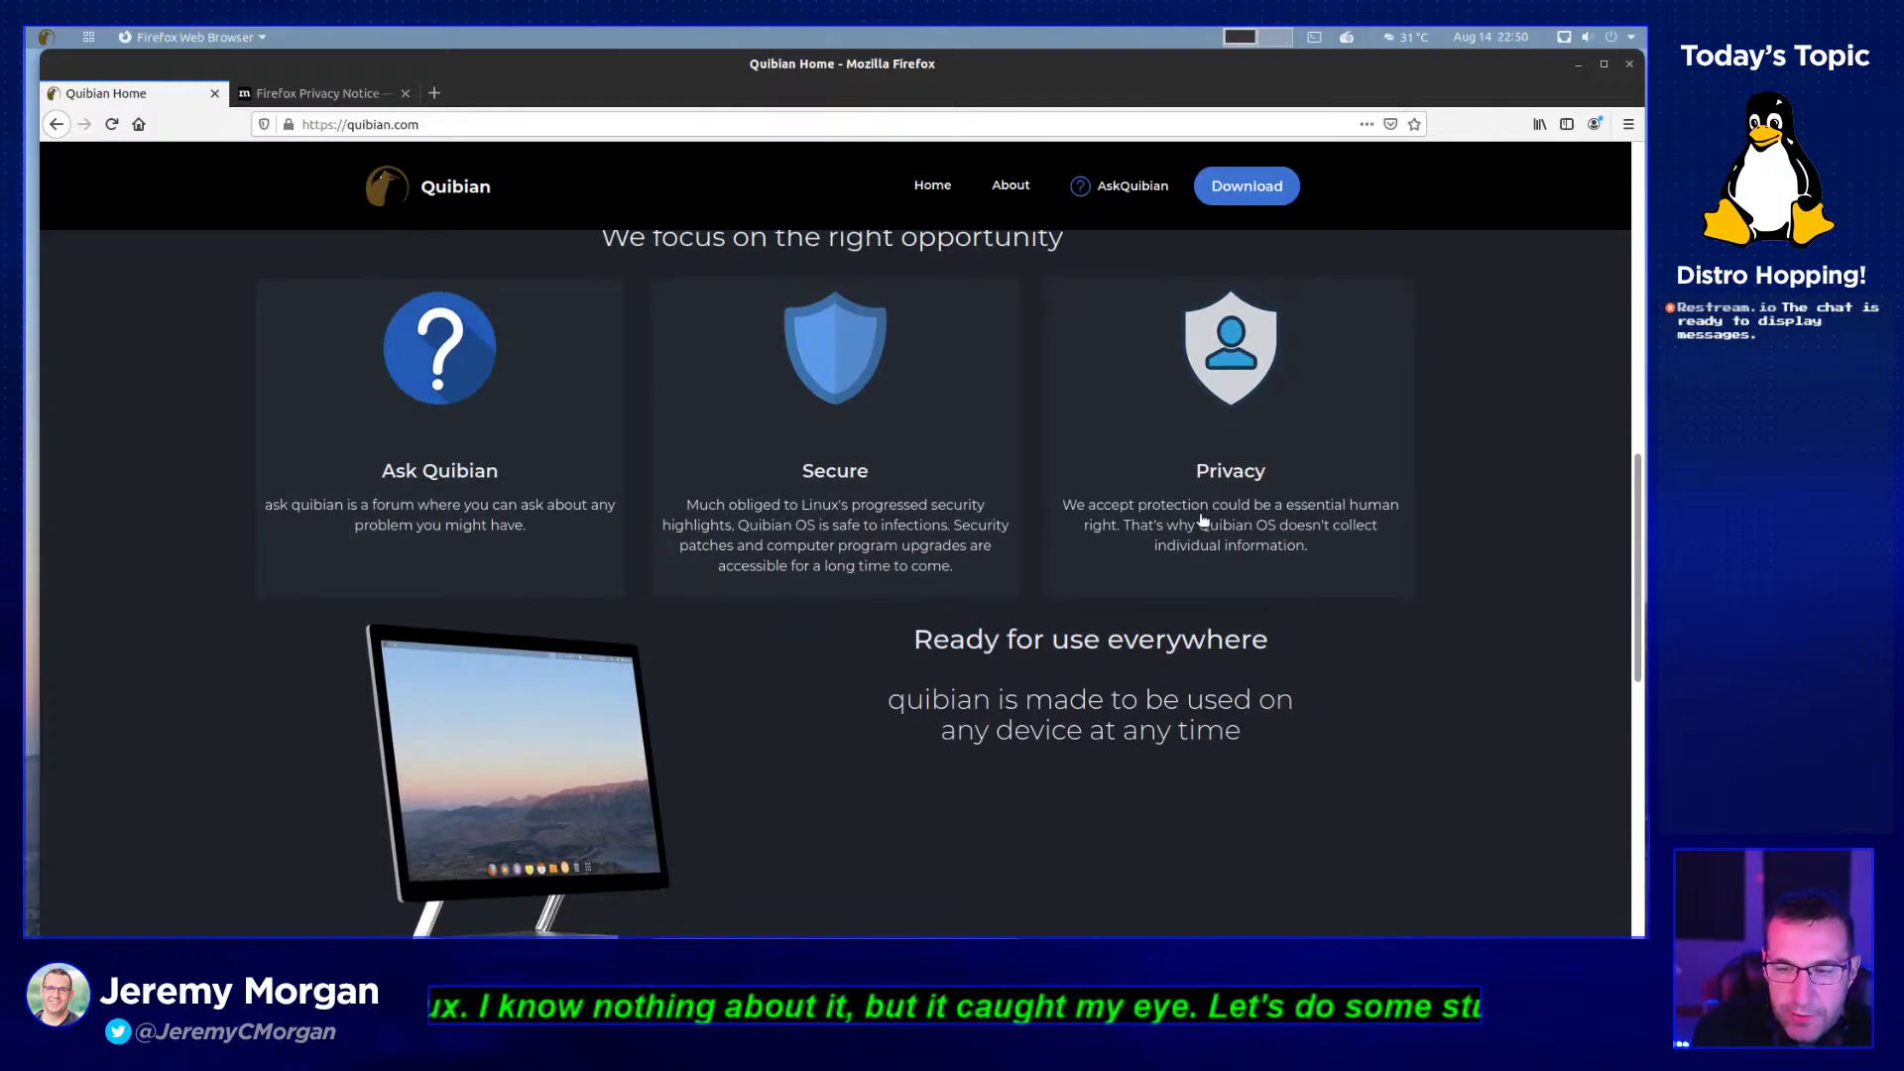
scroll(1203, 520, down, 5)
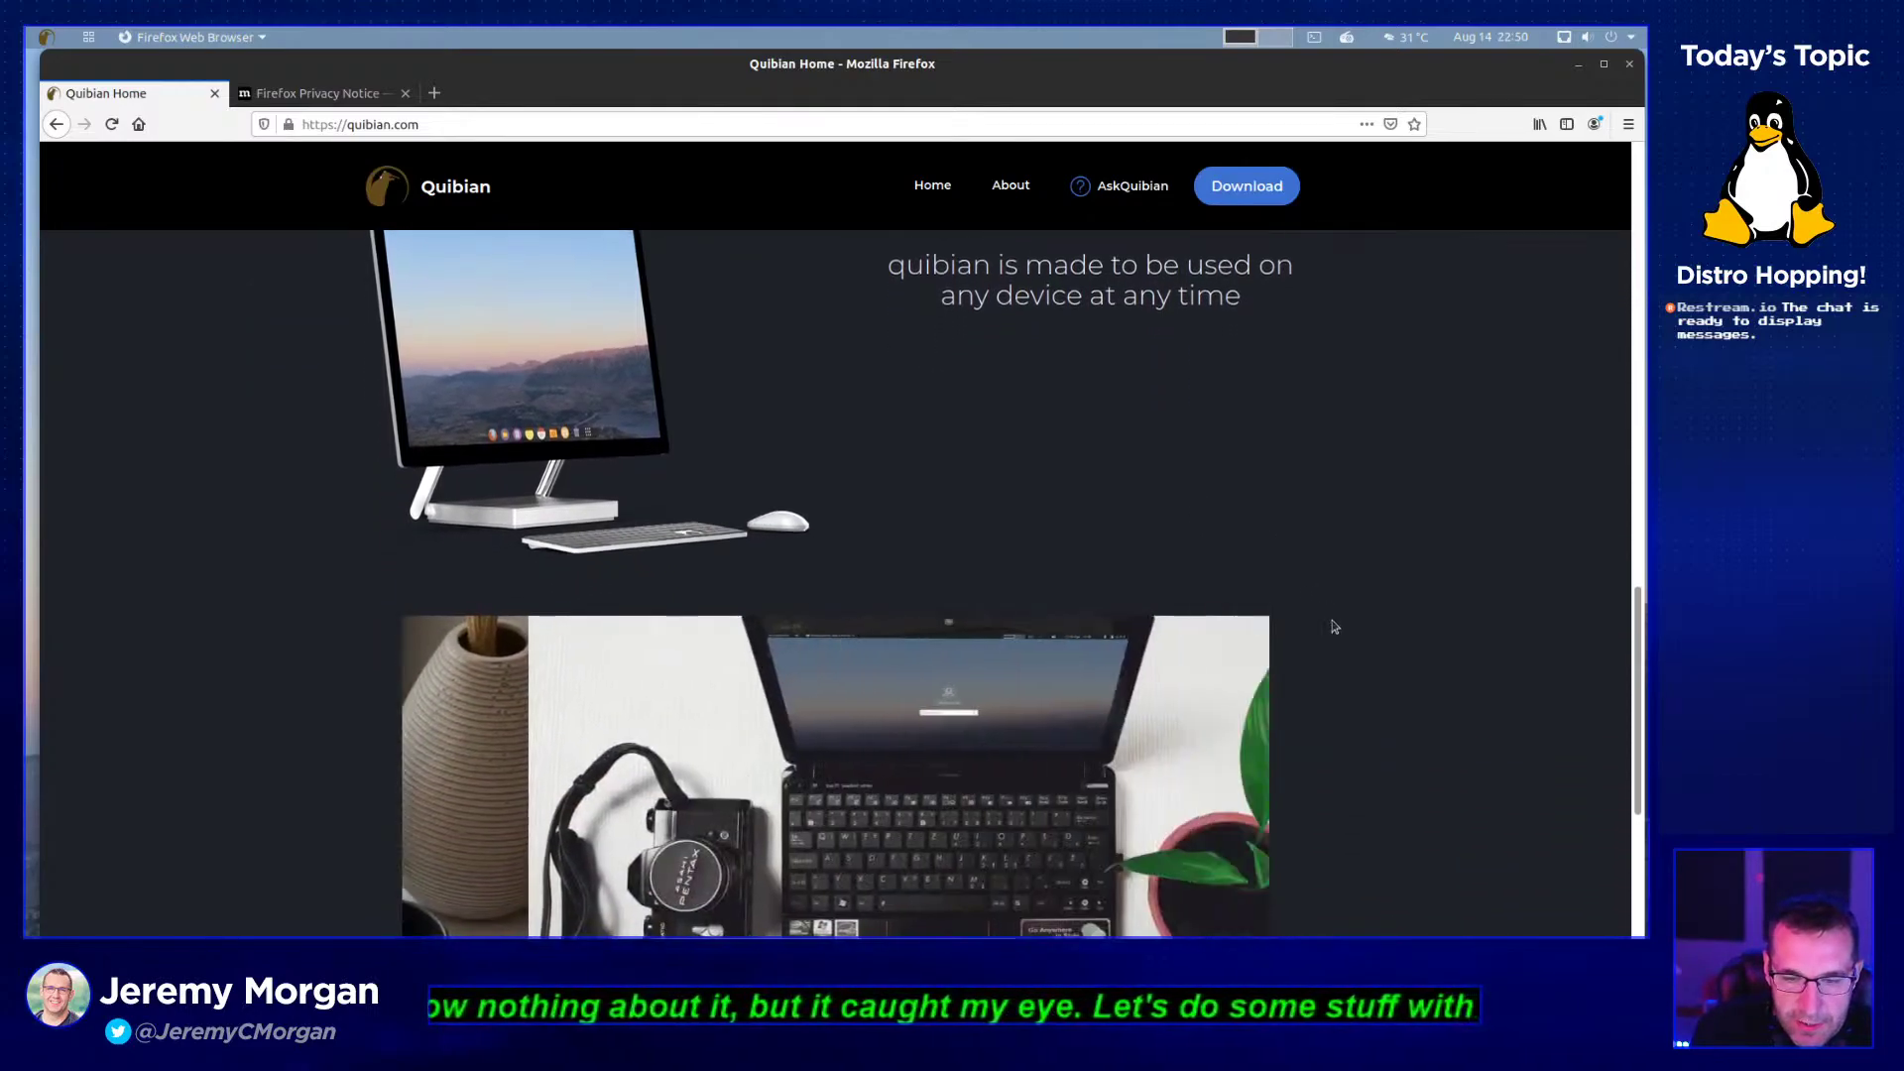
scroll(1332, 634, down, 4)
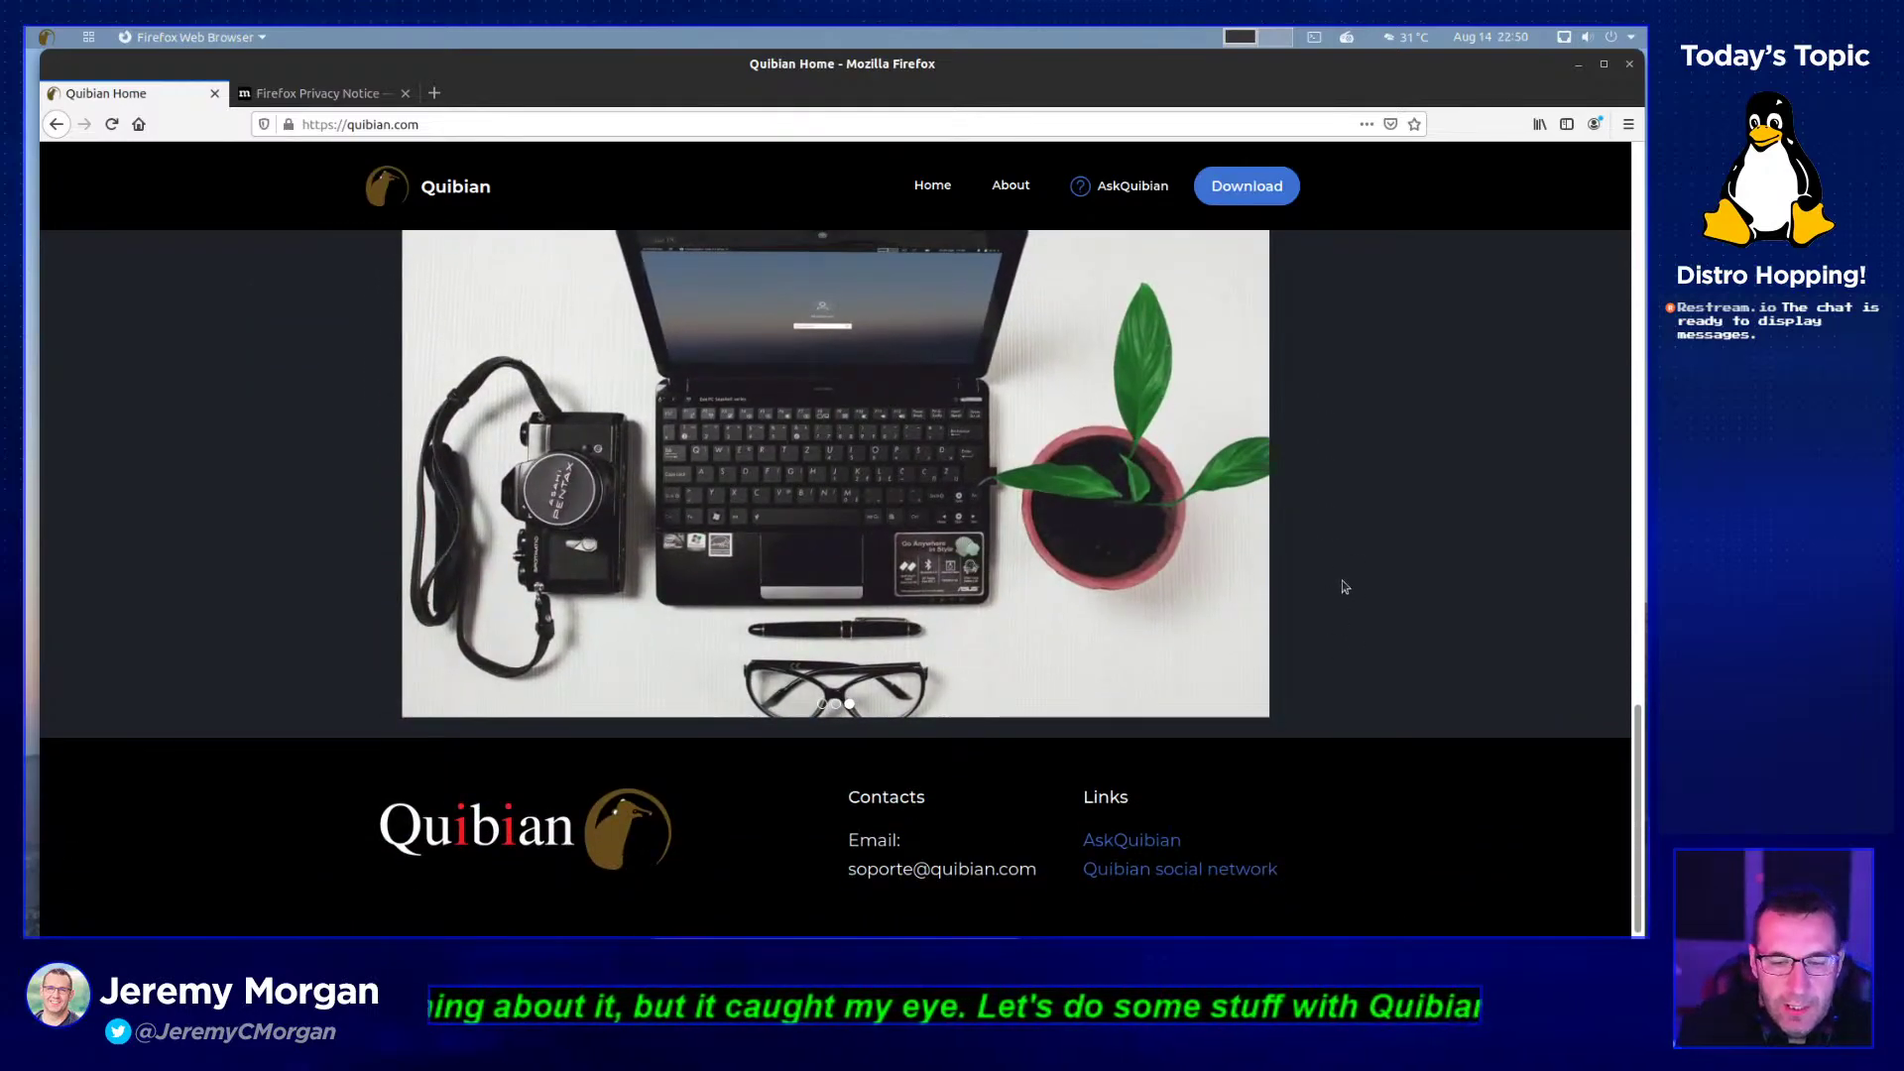
scroll(1343, 586, up, 4)
scroll(1343, 586, down, 5)
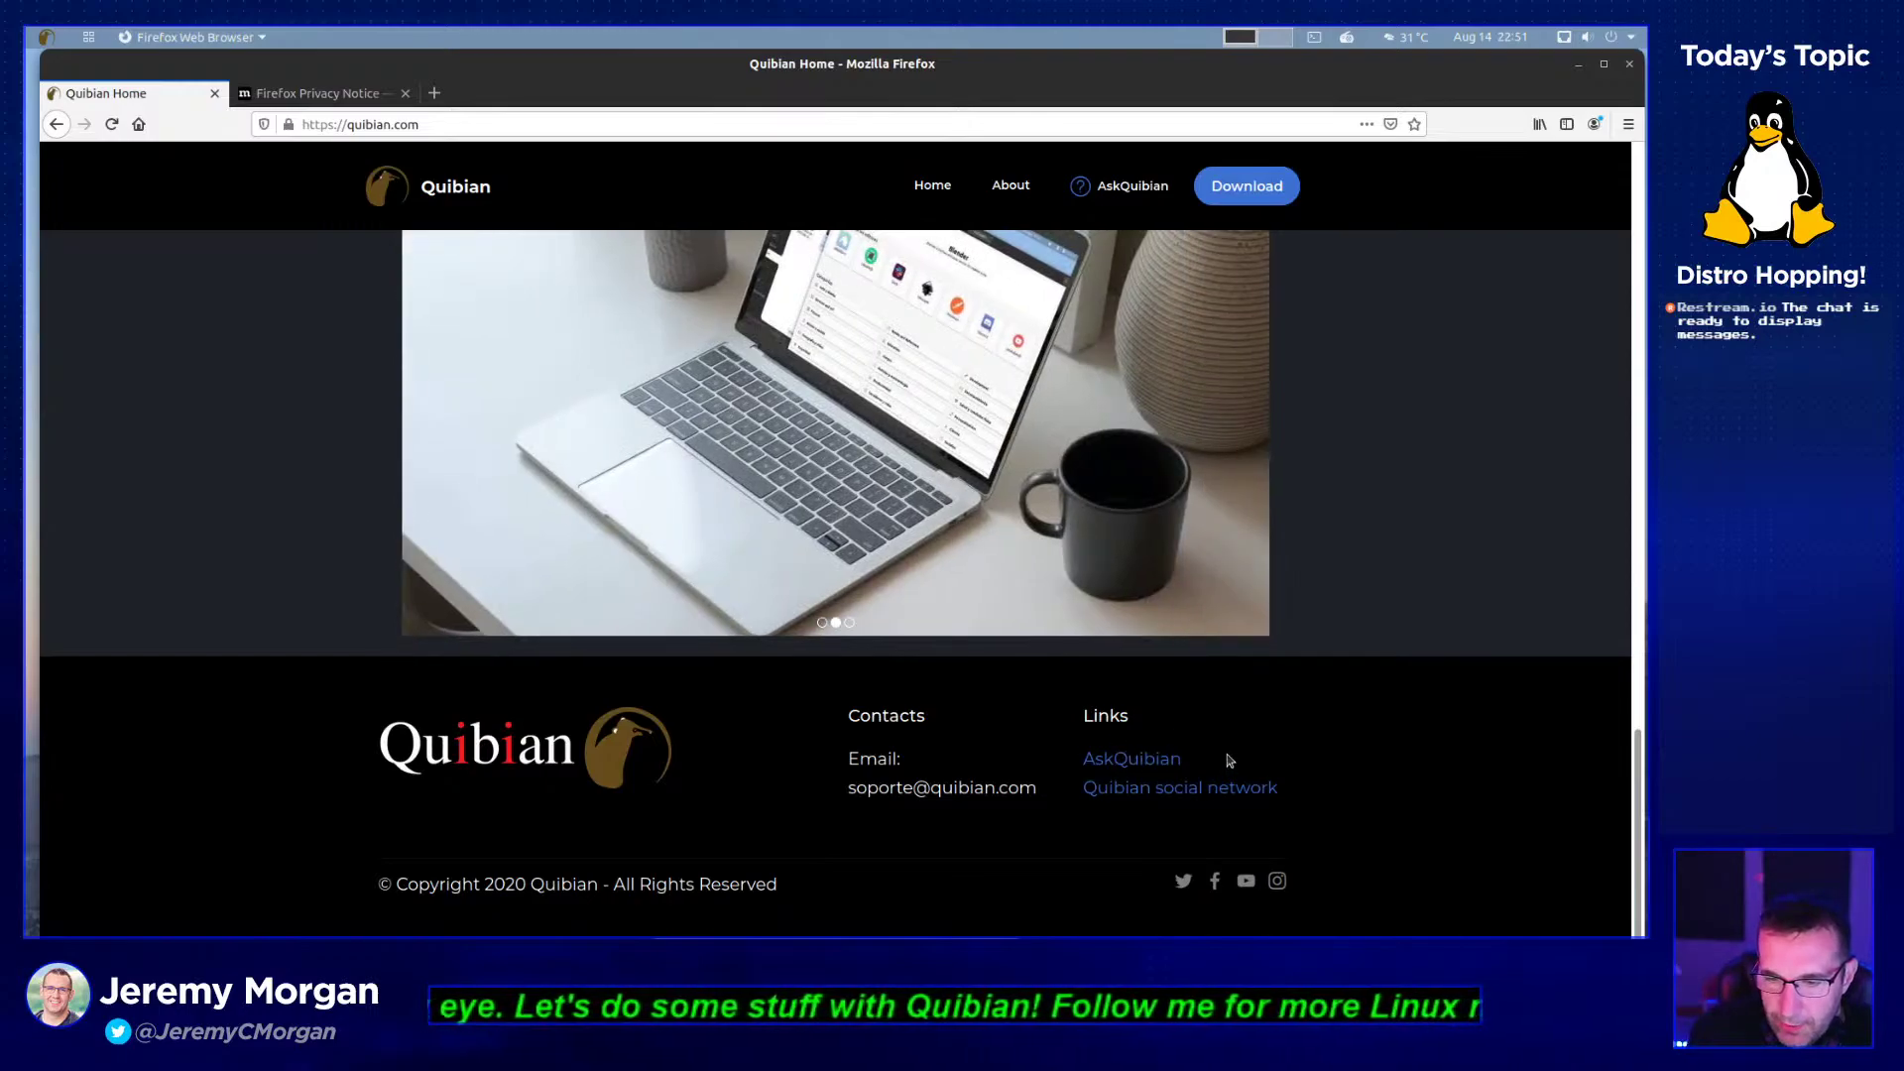
scroll(1325, 608, up, 4)
scroll(1325, 607, down, 4)
scroll(1319, 581, up, 4)
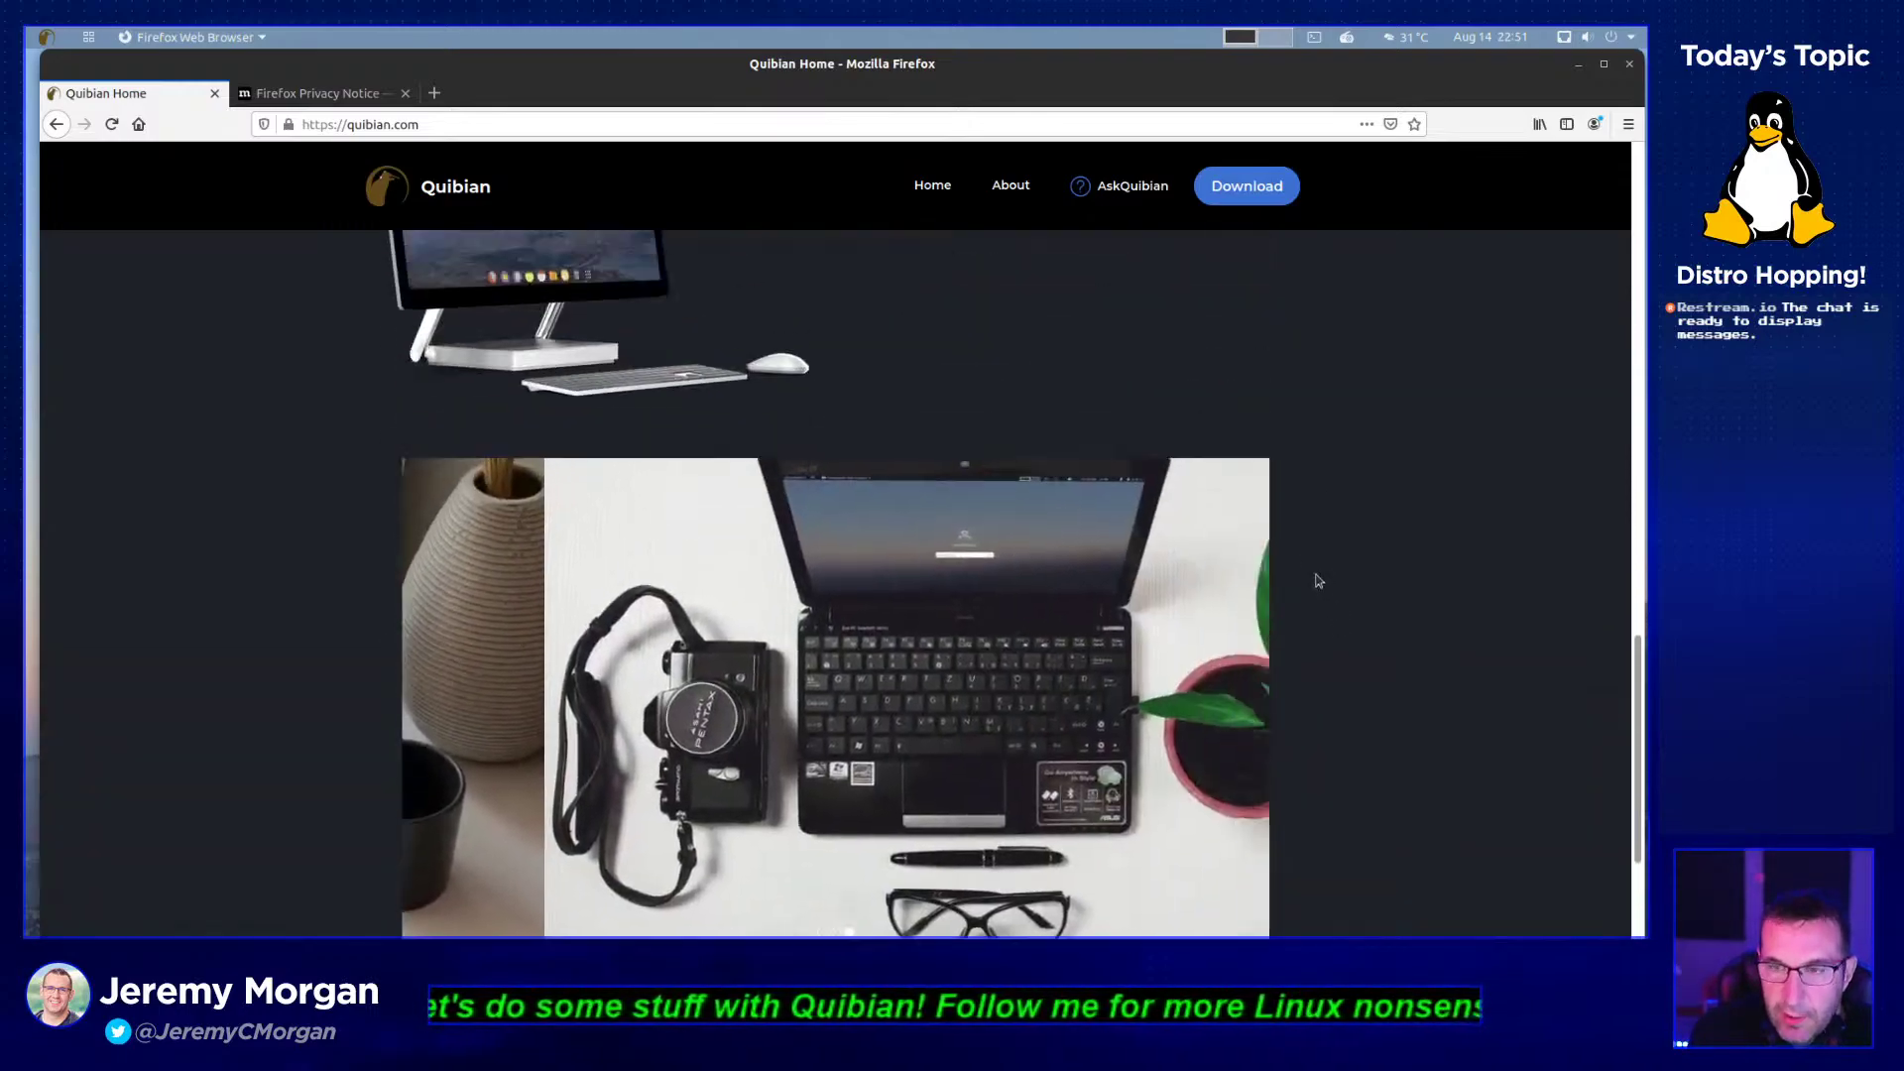
scroll(1319, 581, up, 10)
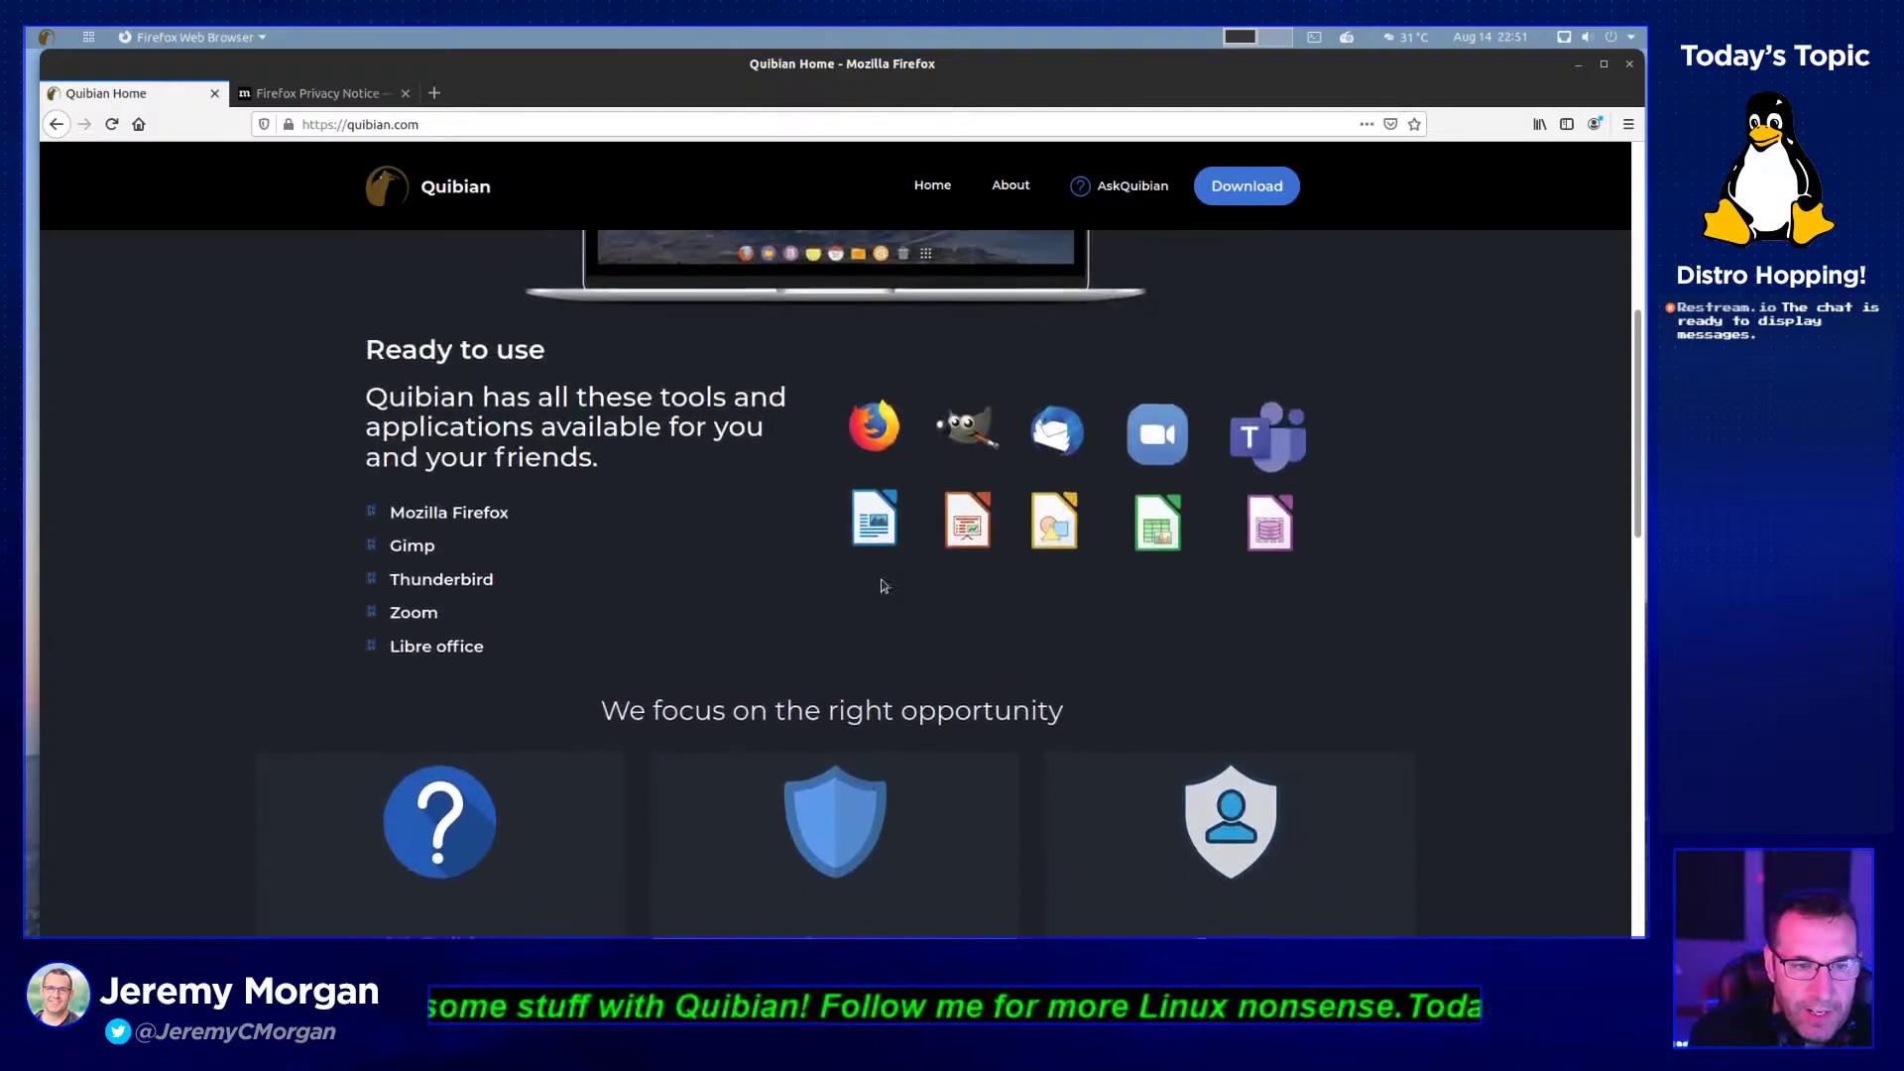
scroll(881, 585, up, 5)
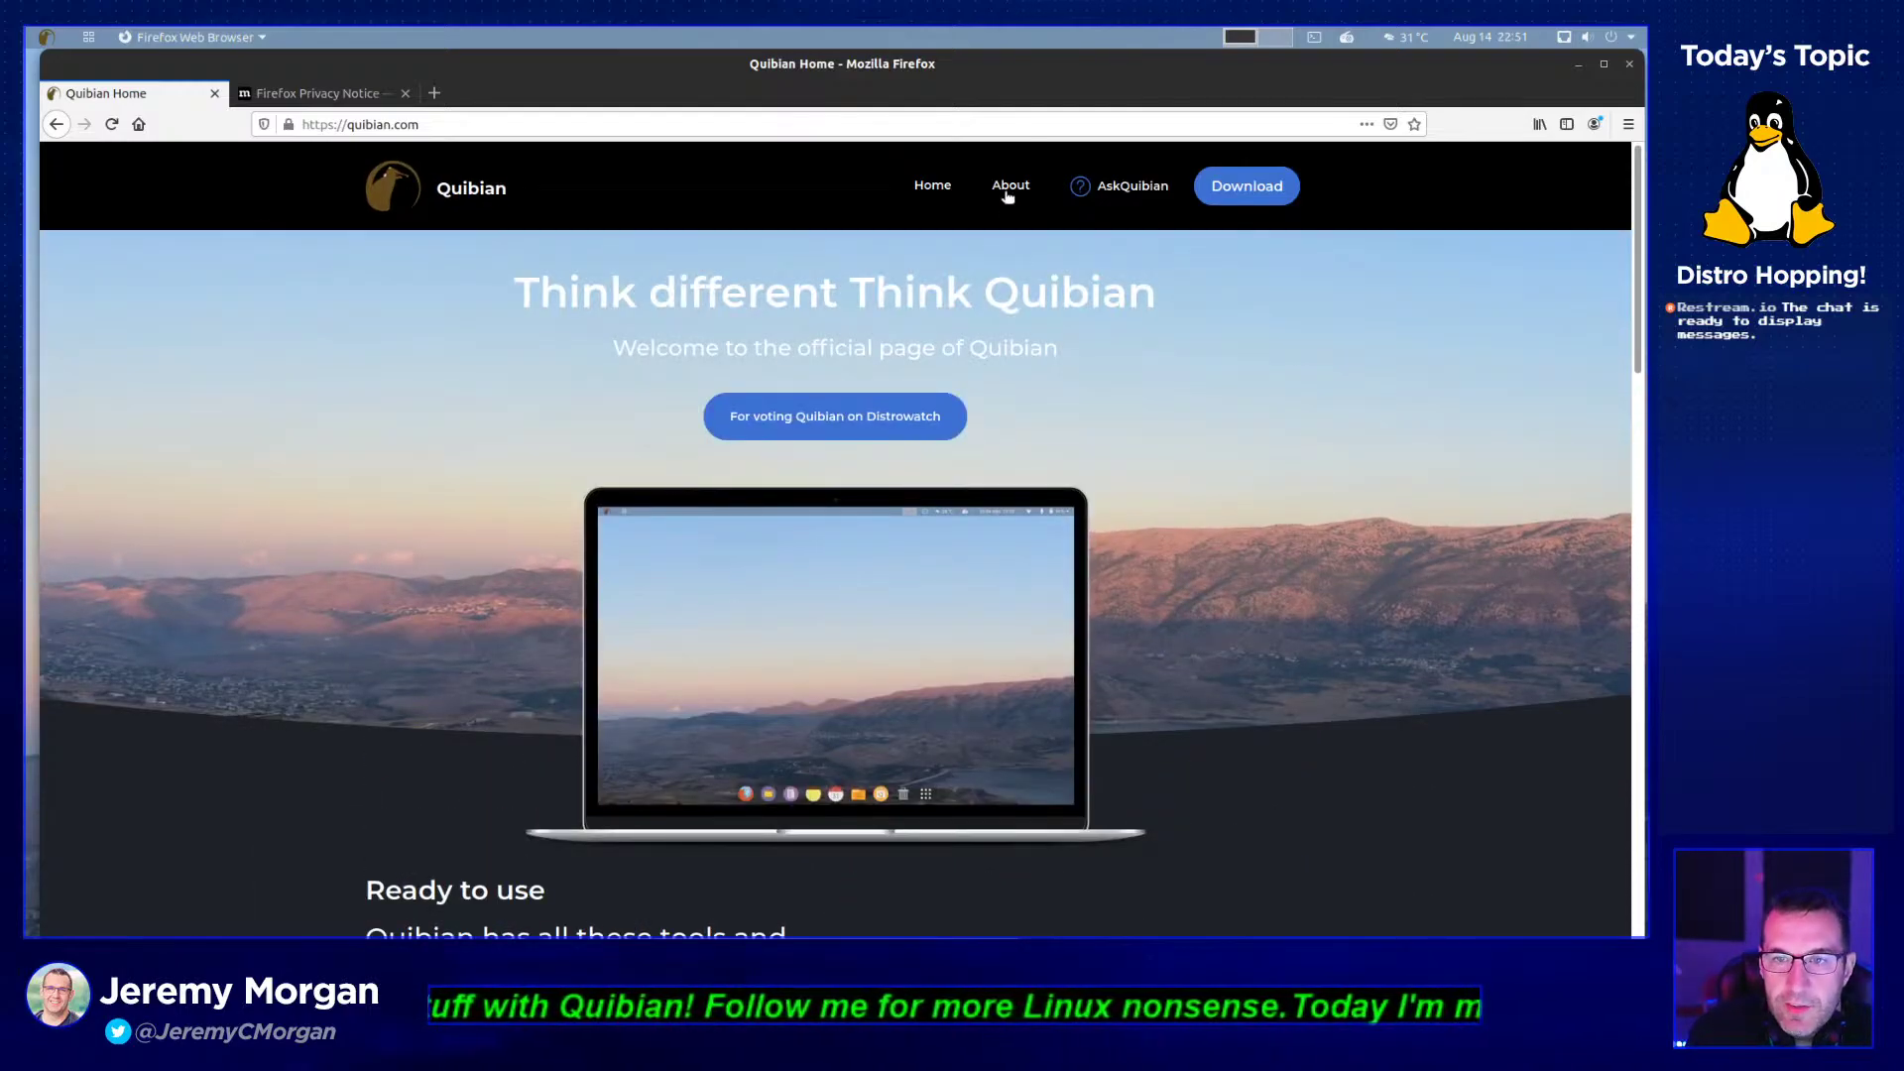
click(1009, 188)
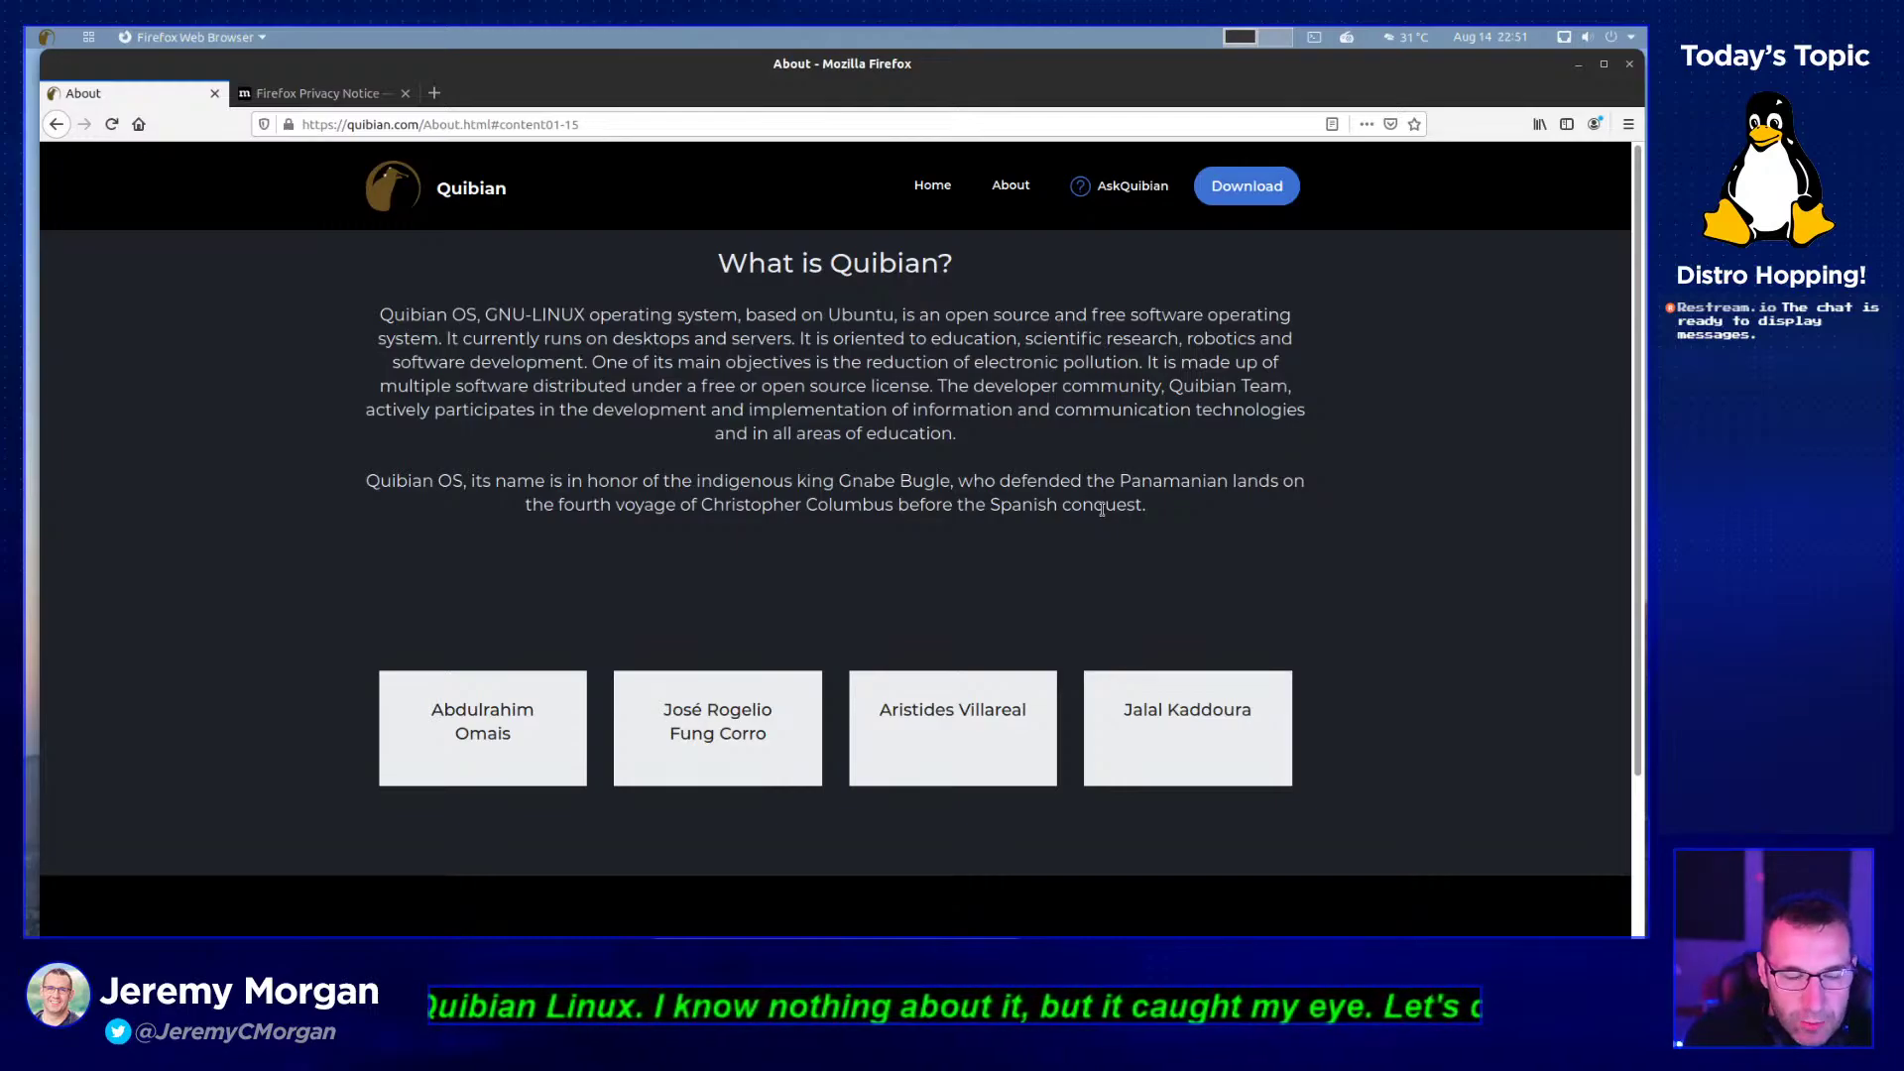
- Open the application launcher showing all app categories from Accessories to System Tools
click(89, 40)
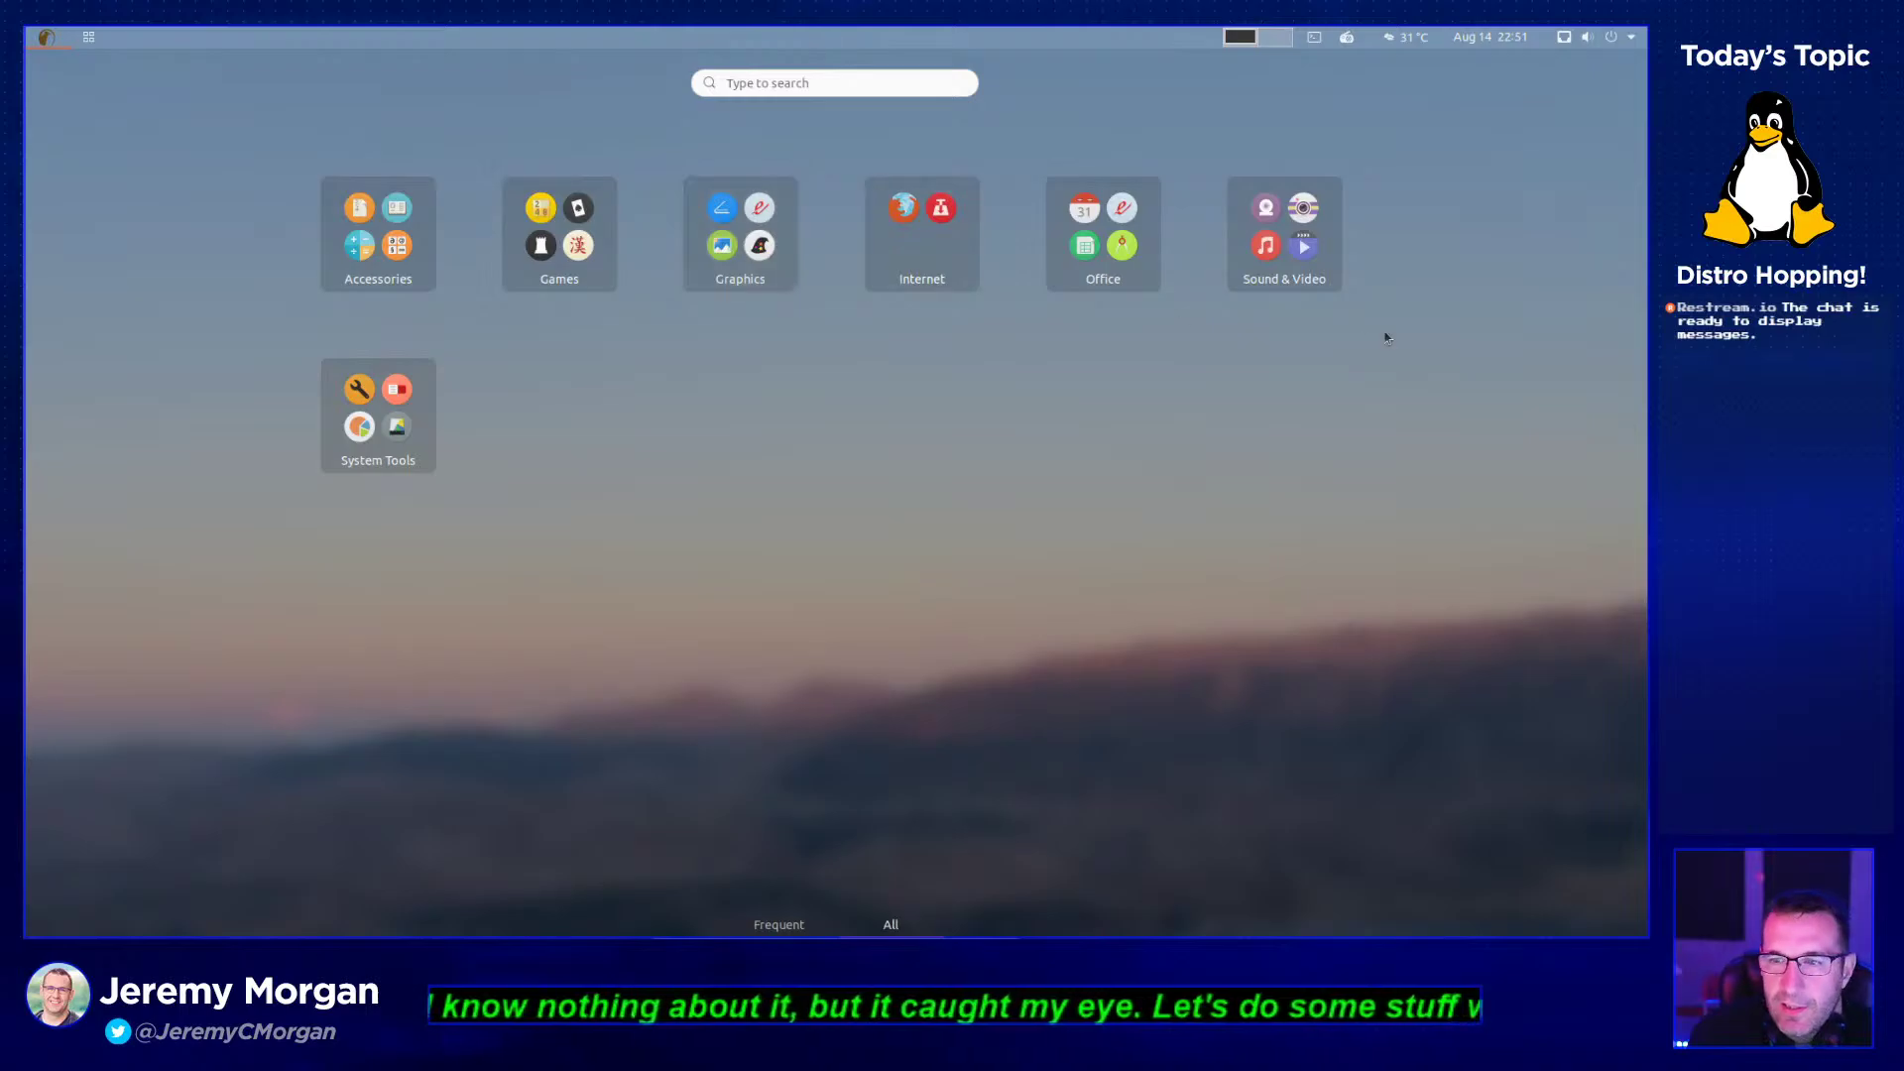
click(376, 210)
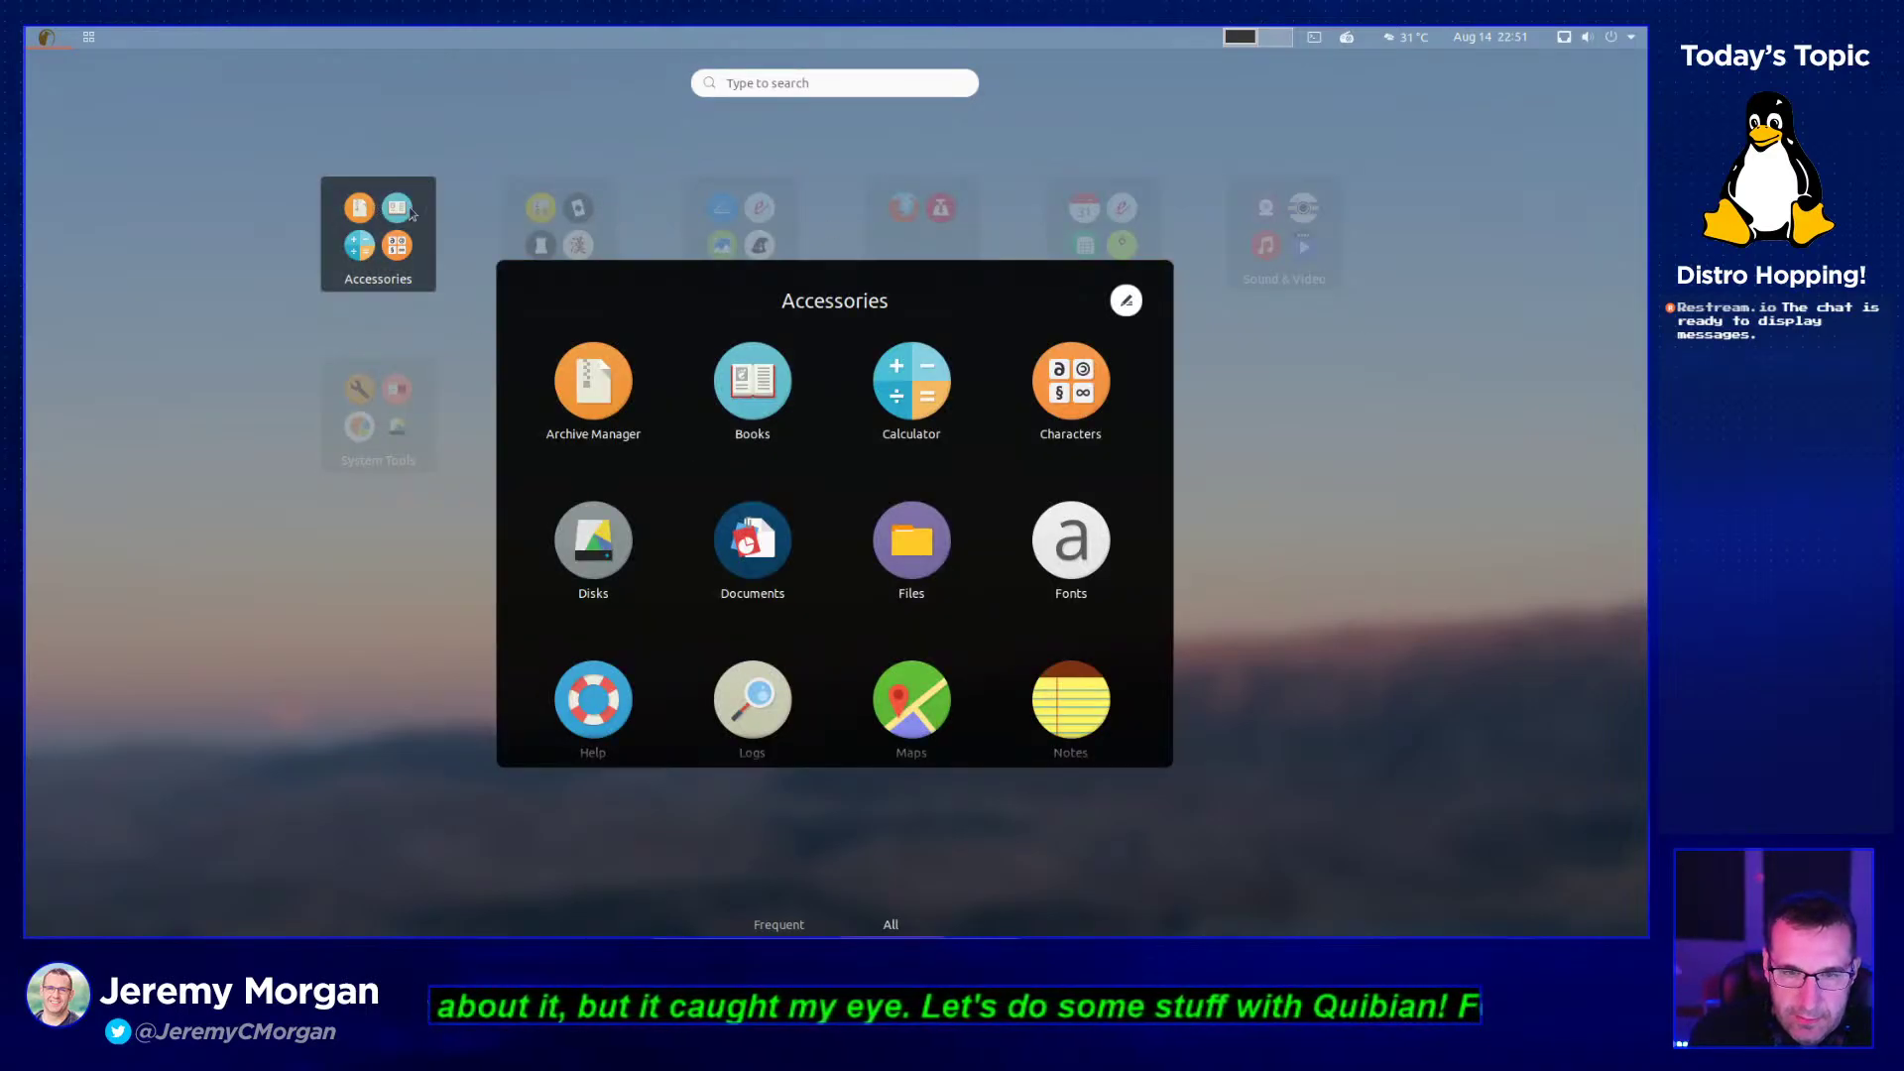
click(588, 235)
click(588, 235)
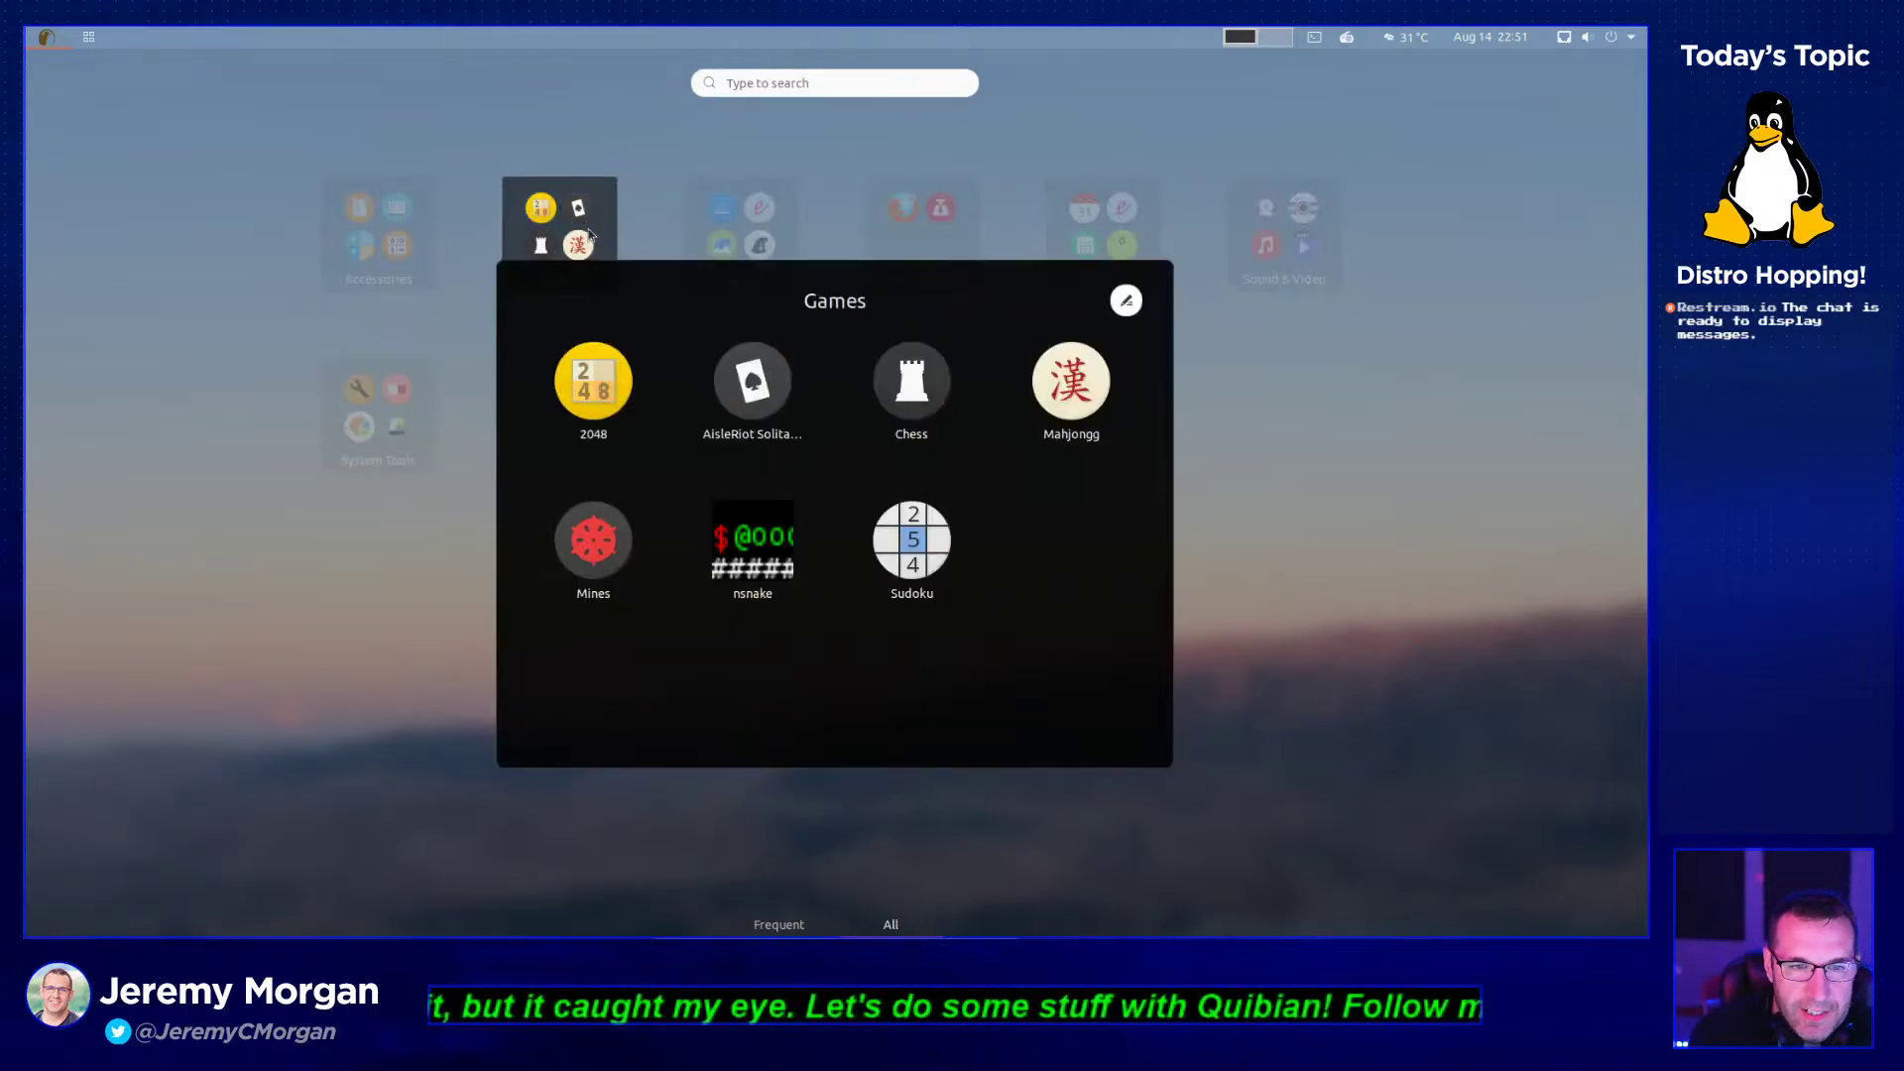
click(775, 234)
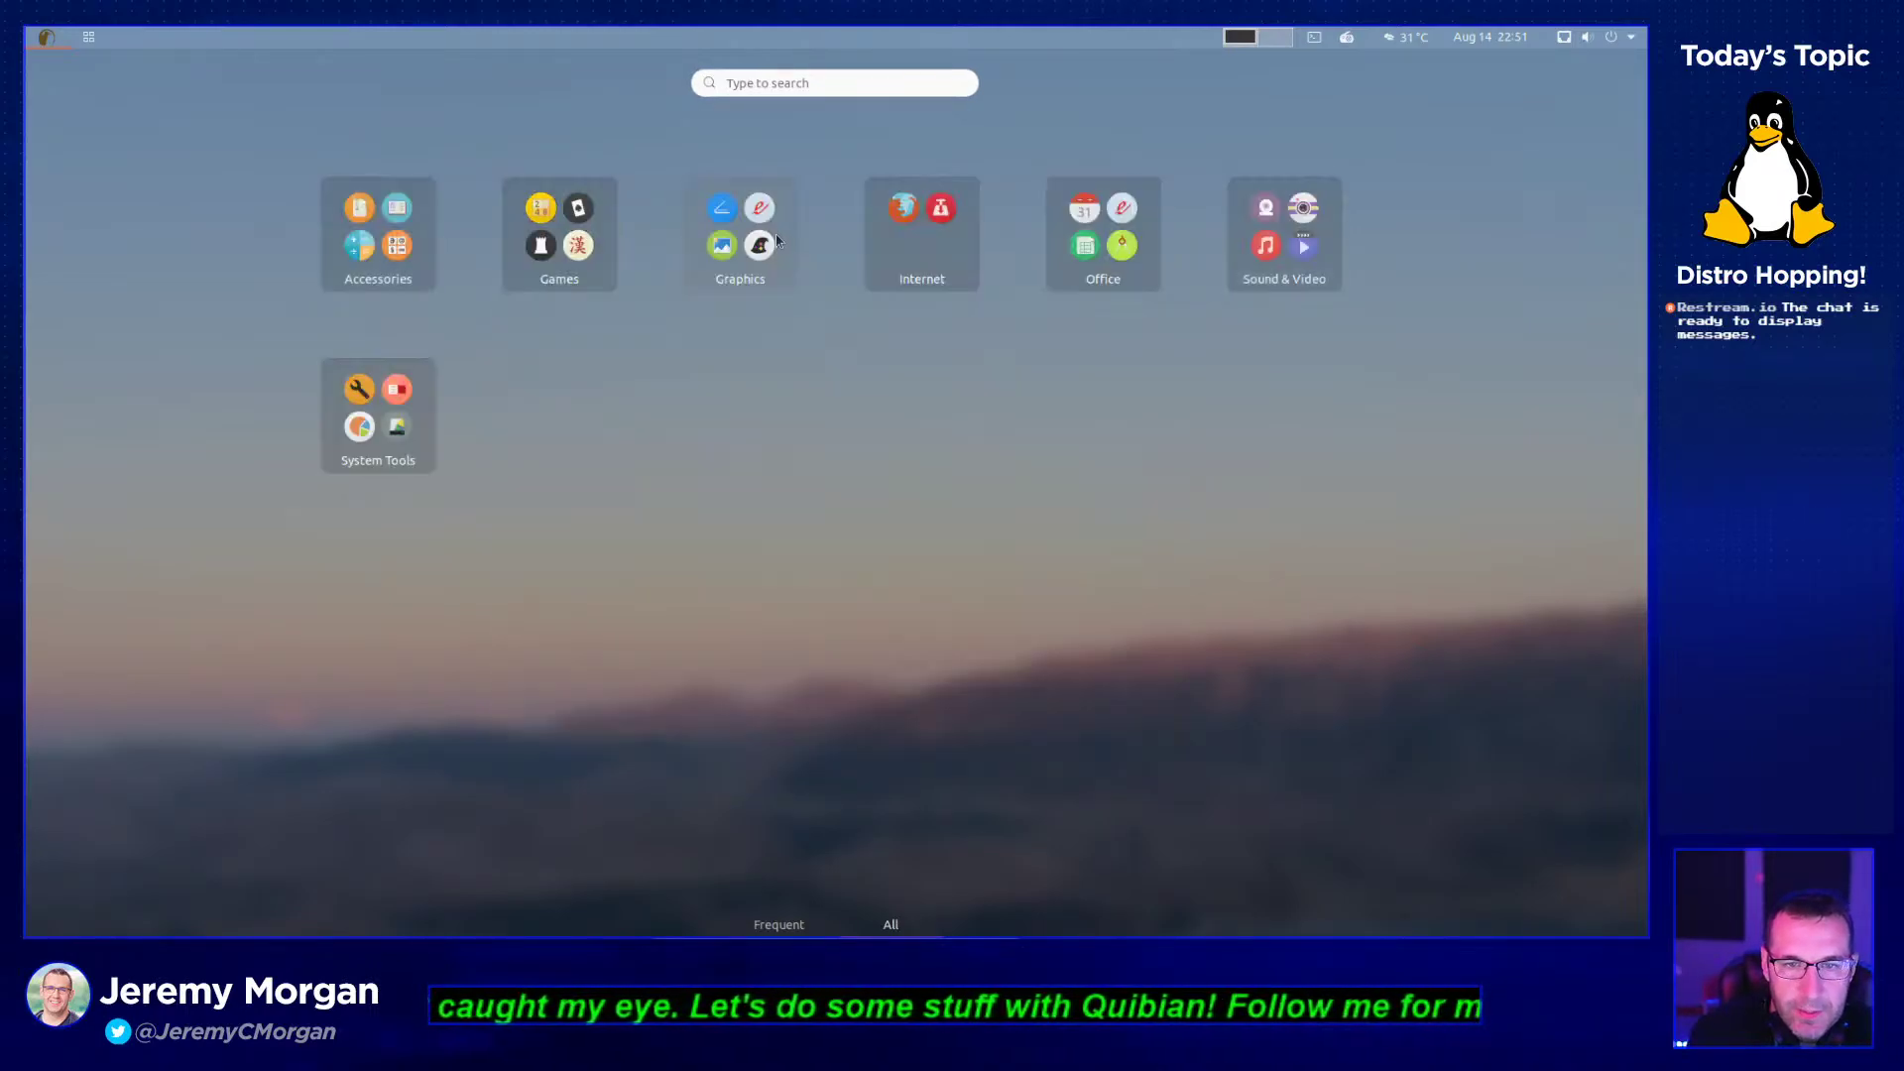
click(776, 238)
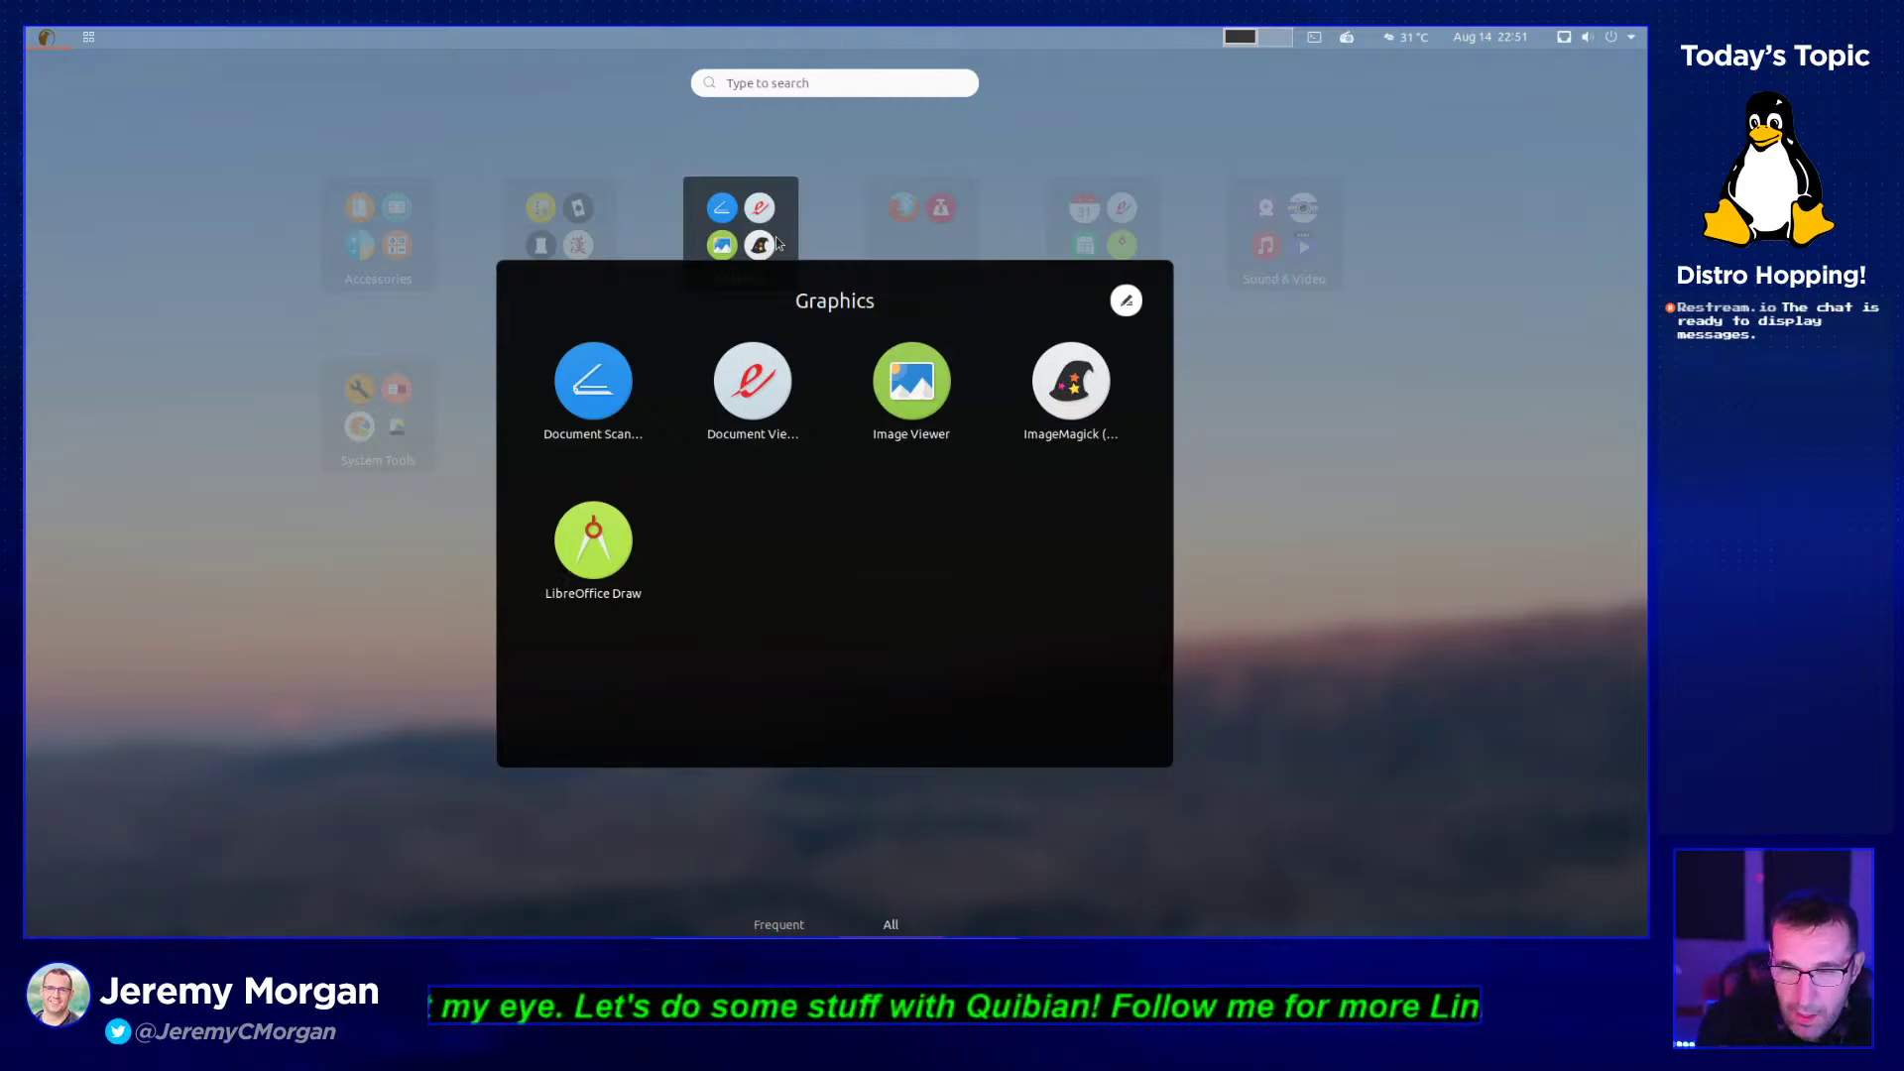
click(952, 238)
click(952, 238)
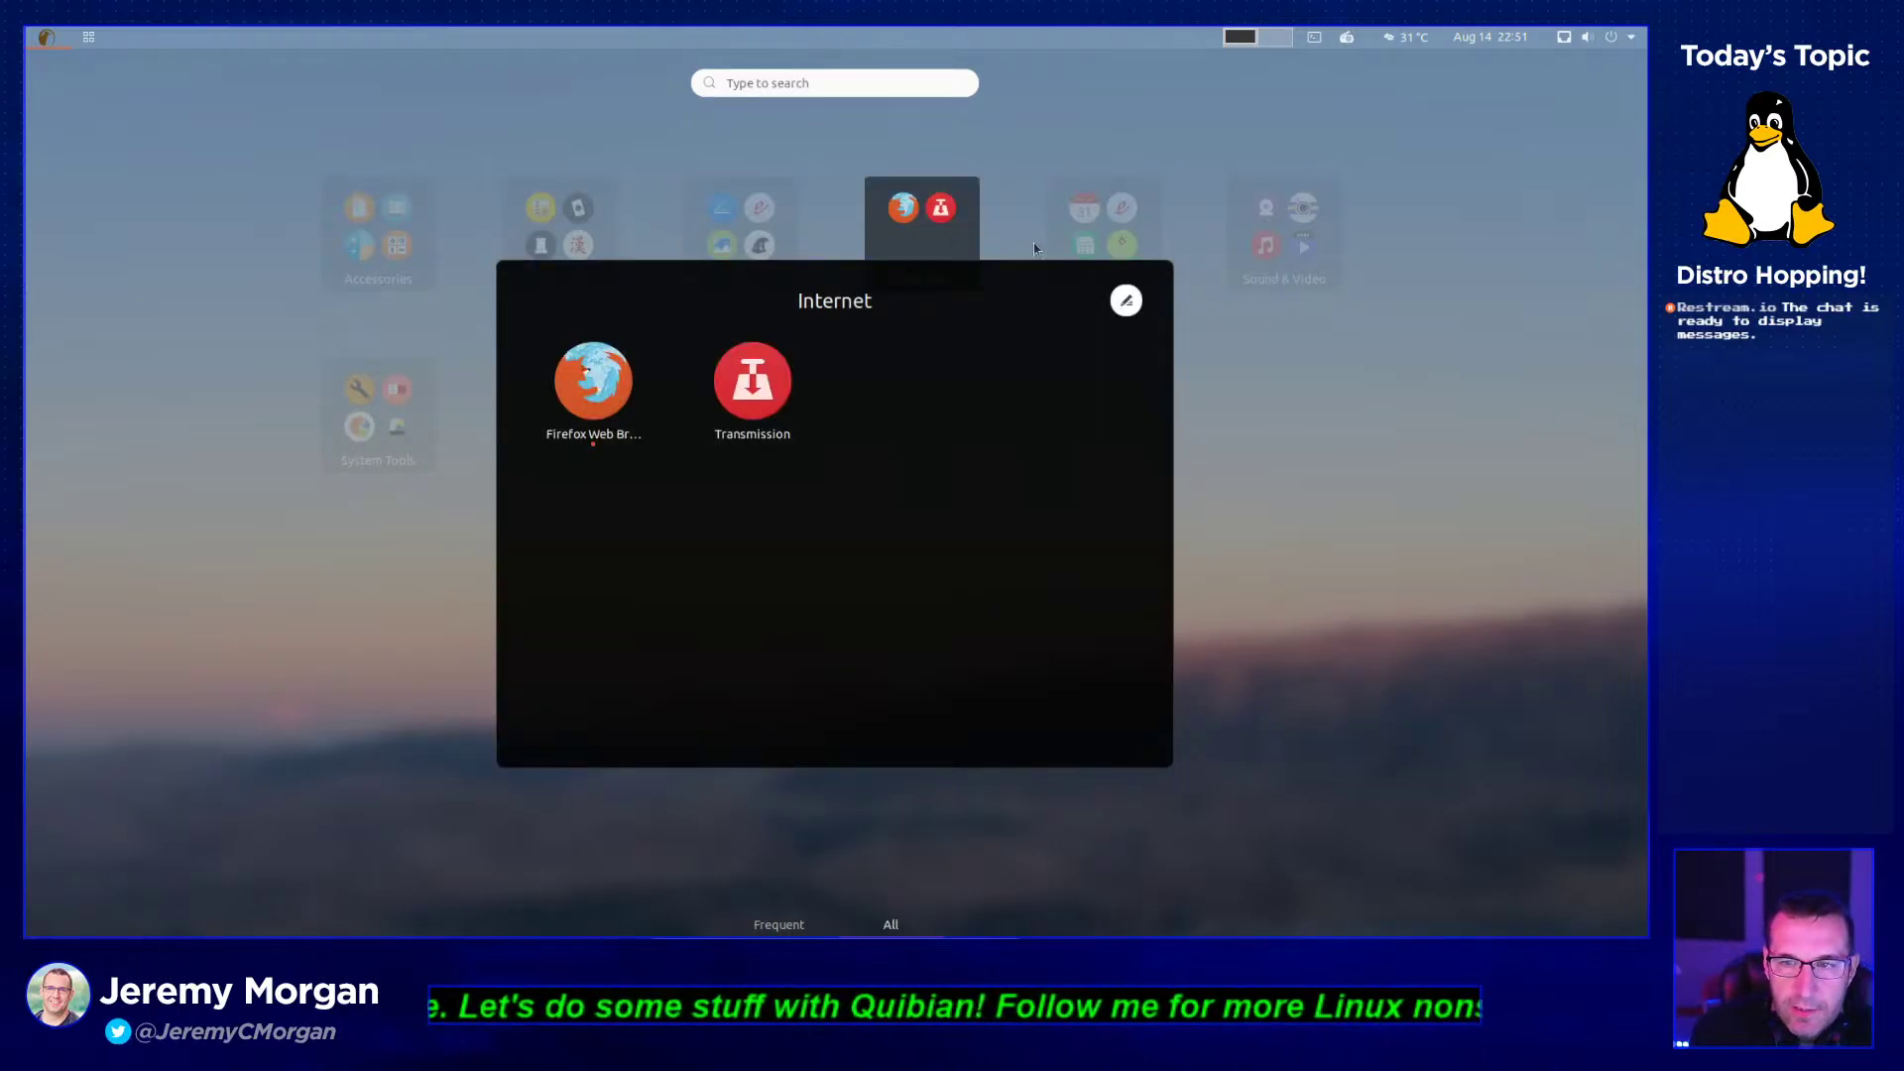
click(1071, 220)
click(1071, 222)
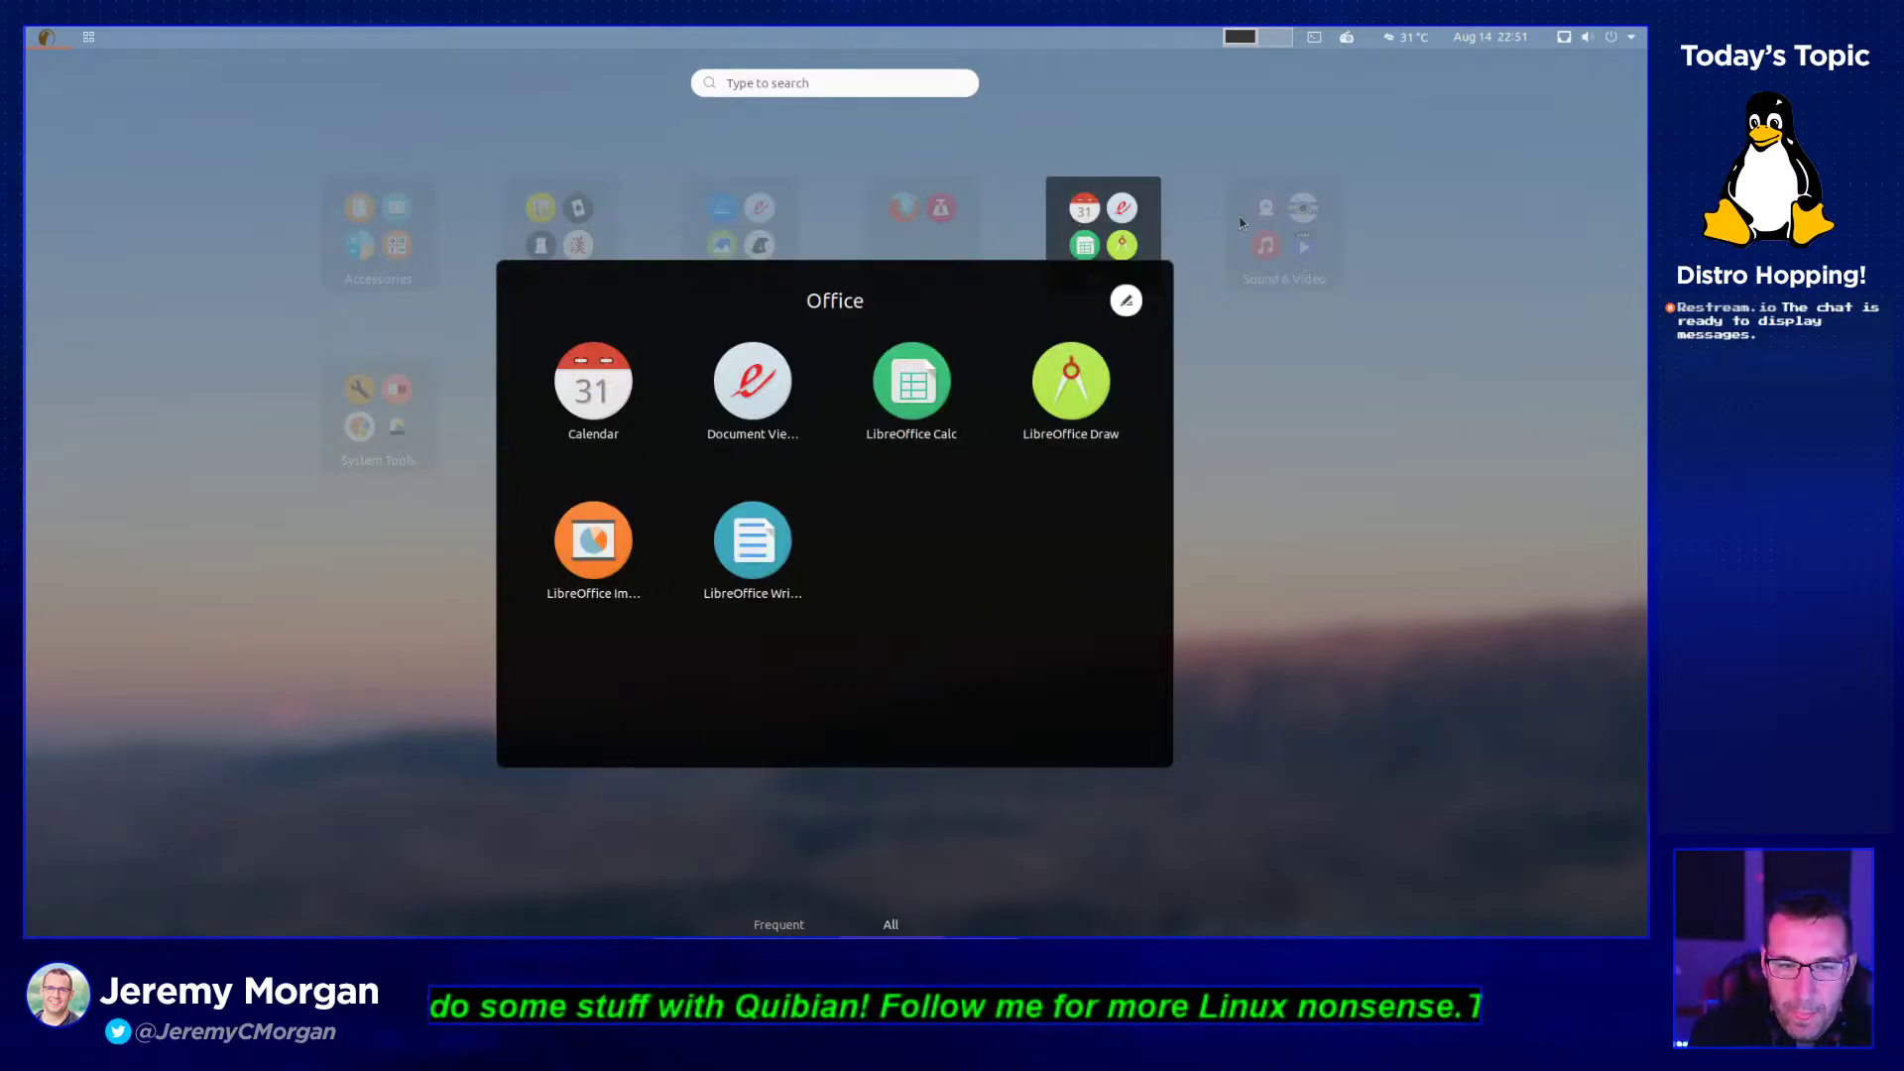
click(1257, 233)
click(1254, 238)
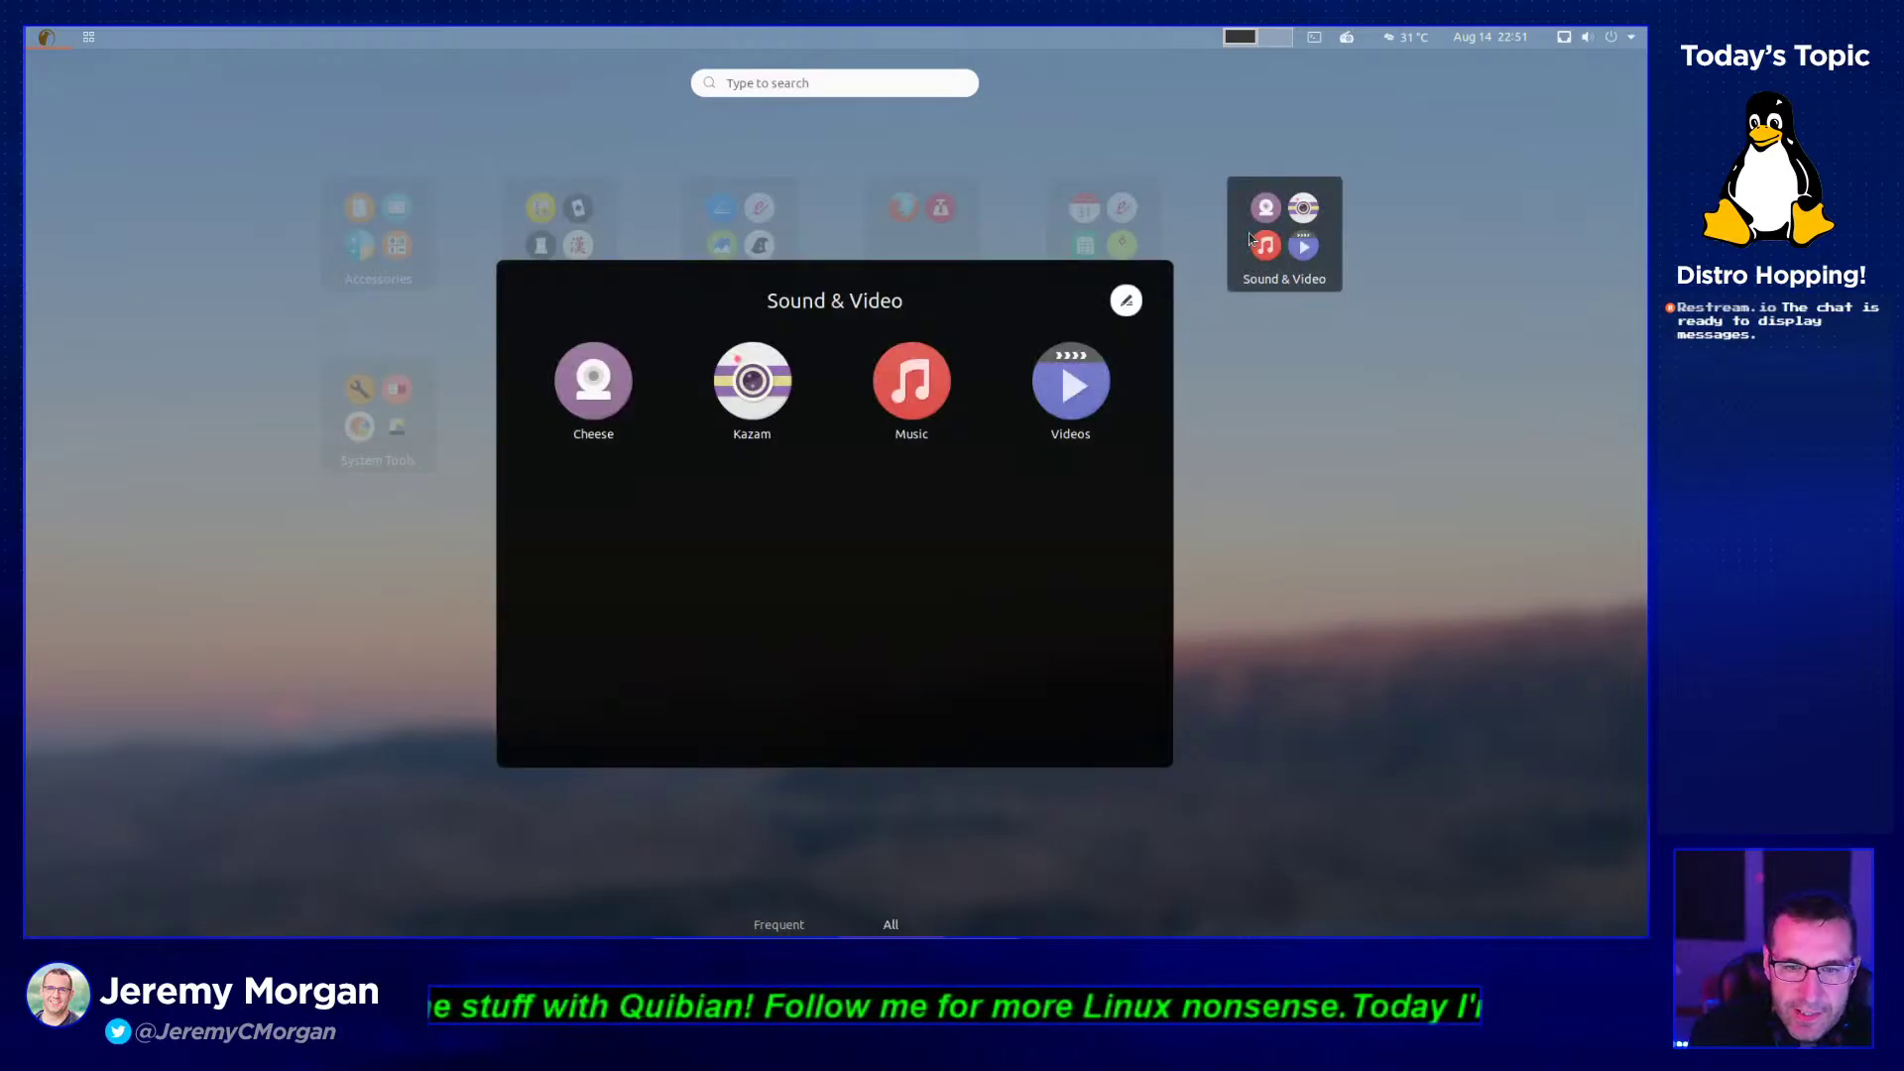
click(1247, 234)
click(410, 417)
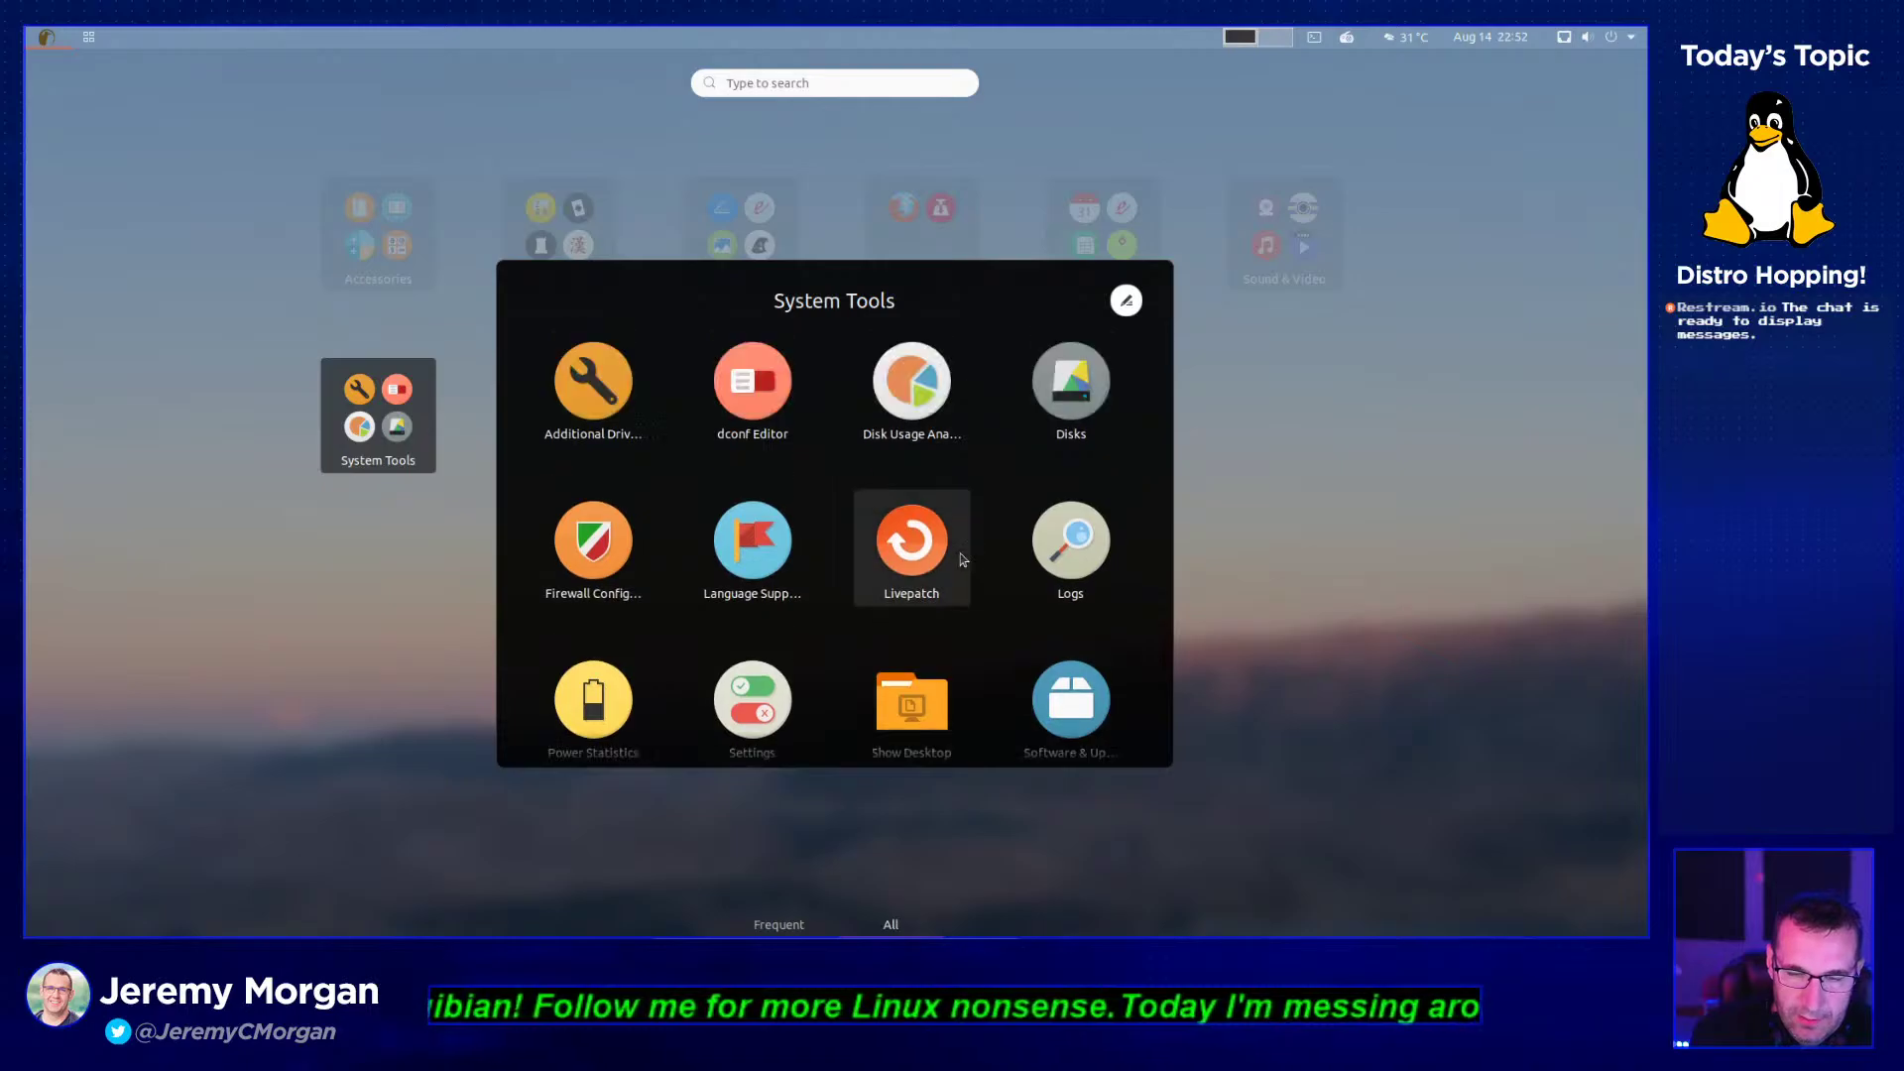
click(1338, 513)
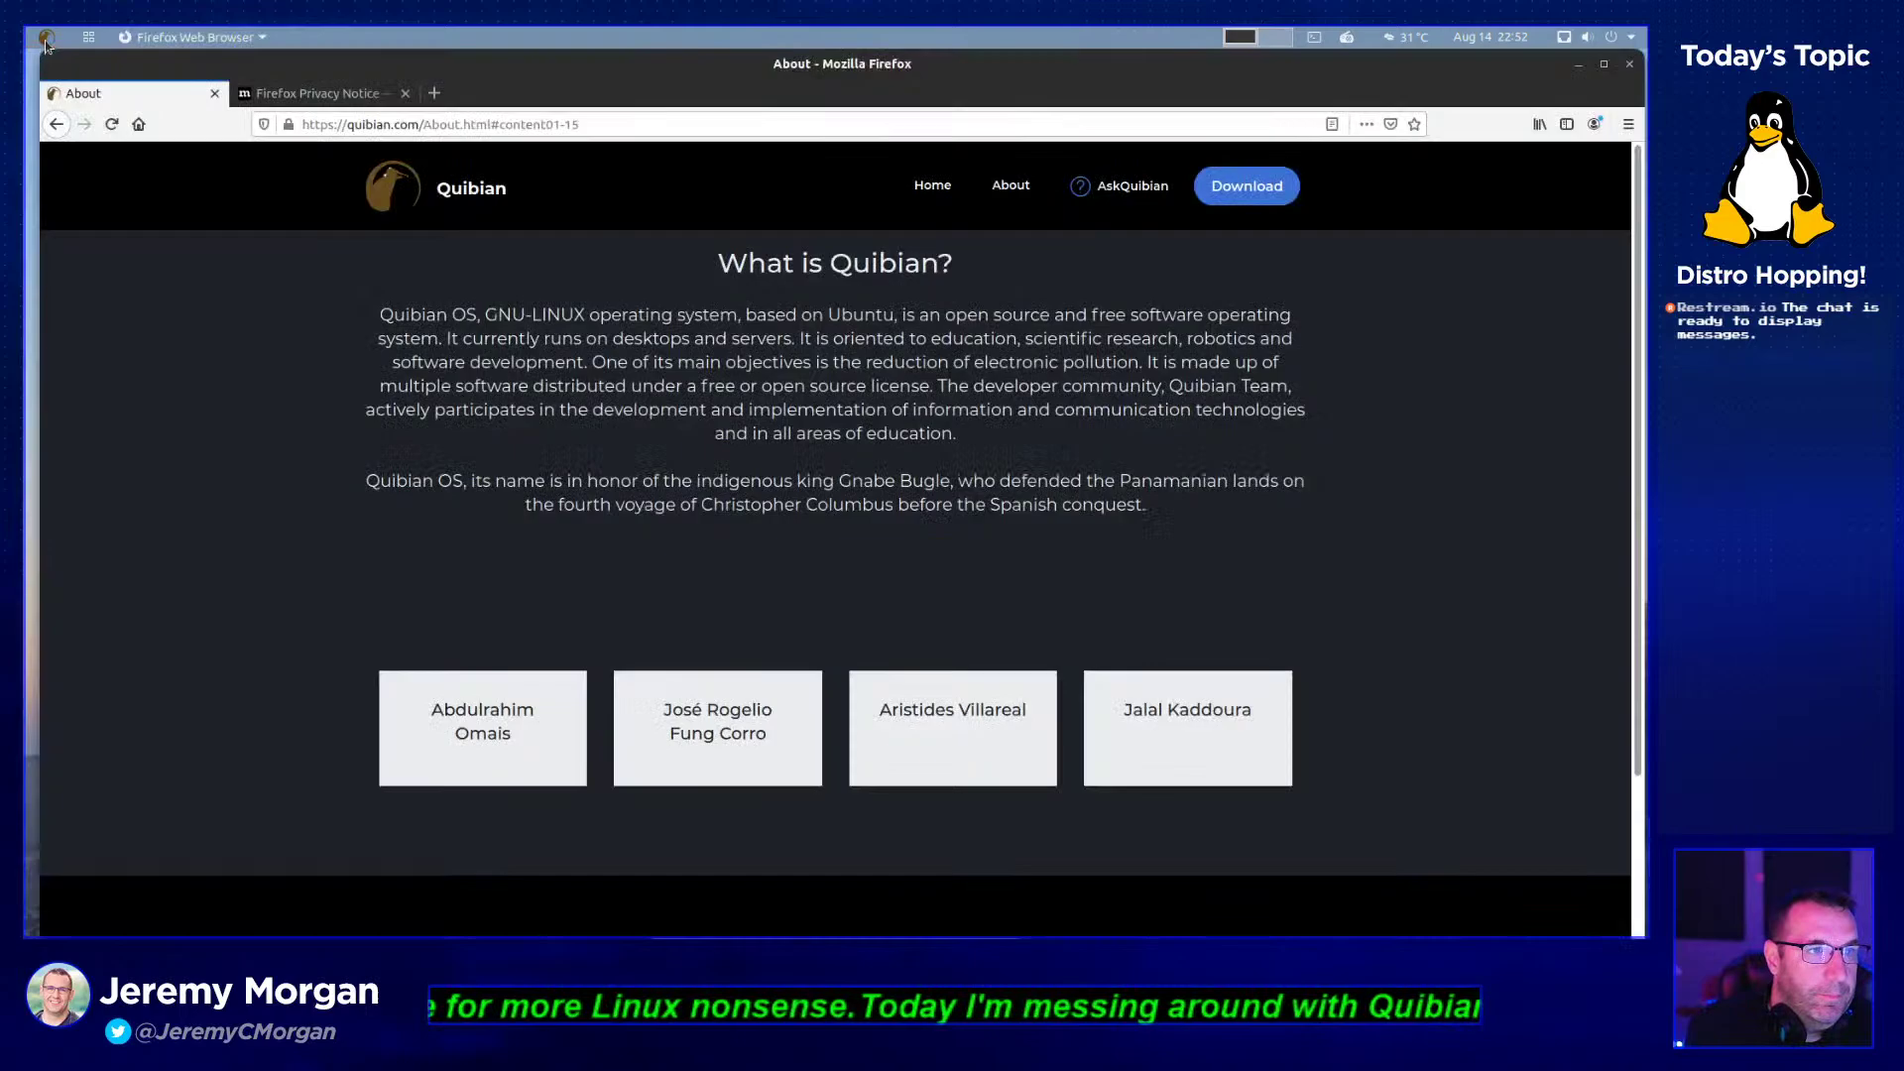
- Return to Firefox and highlight the About page sentence on reducing electronic pollution
click(937, 619)
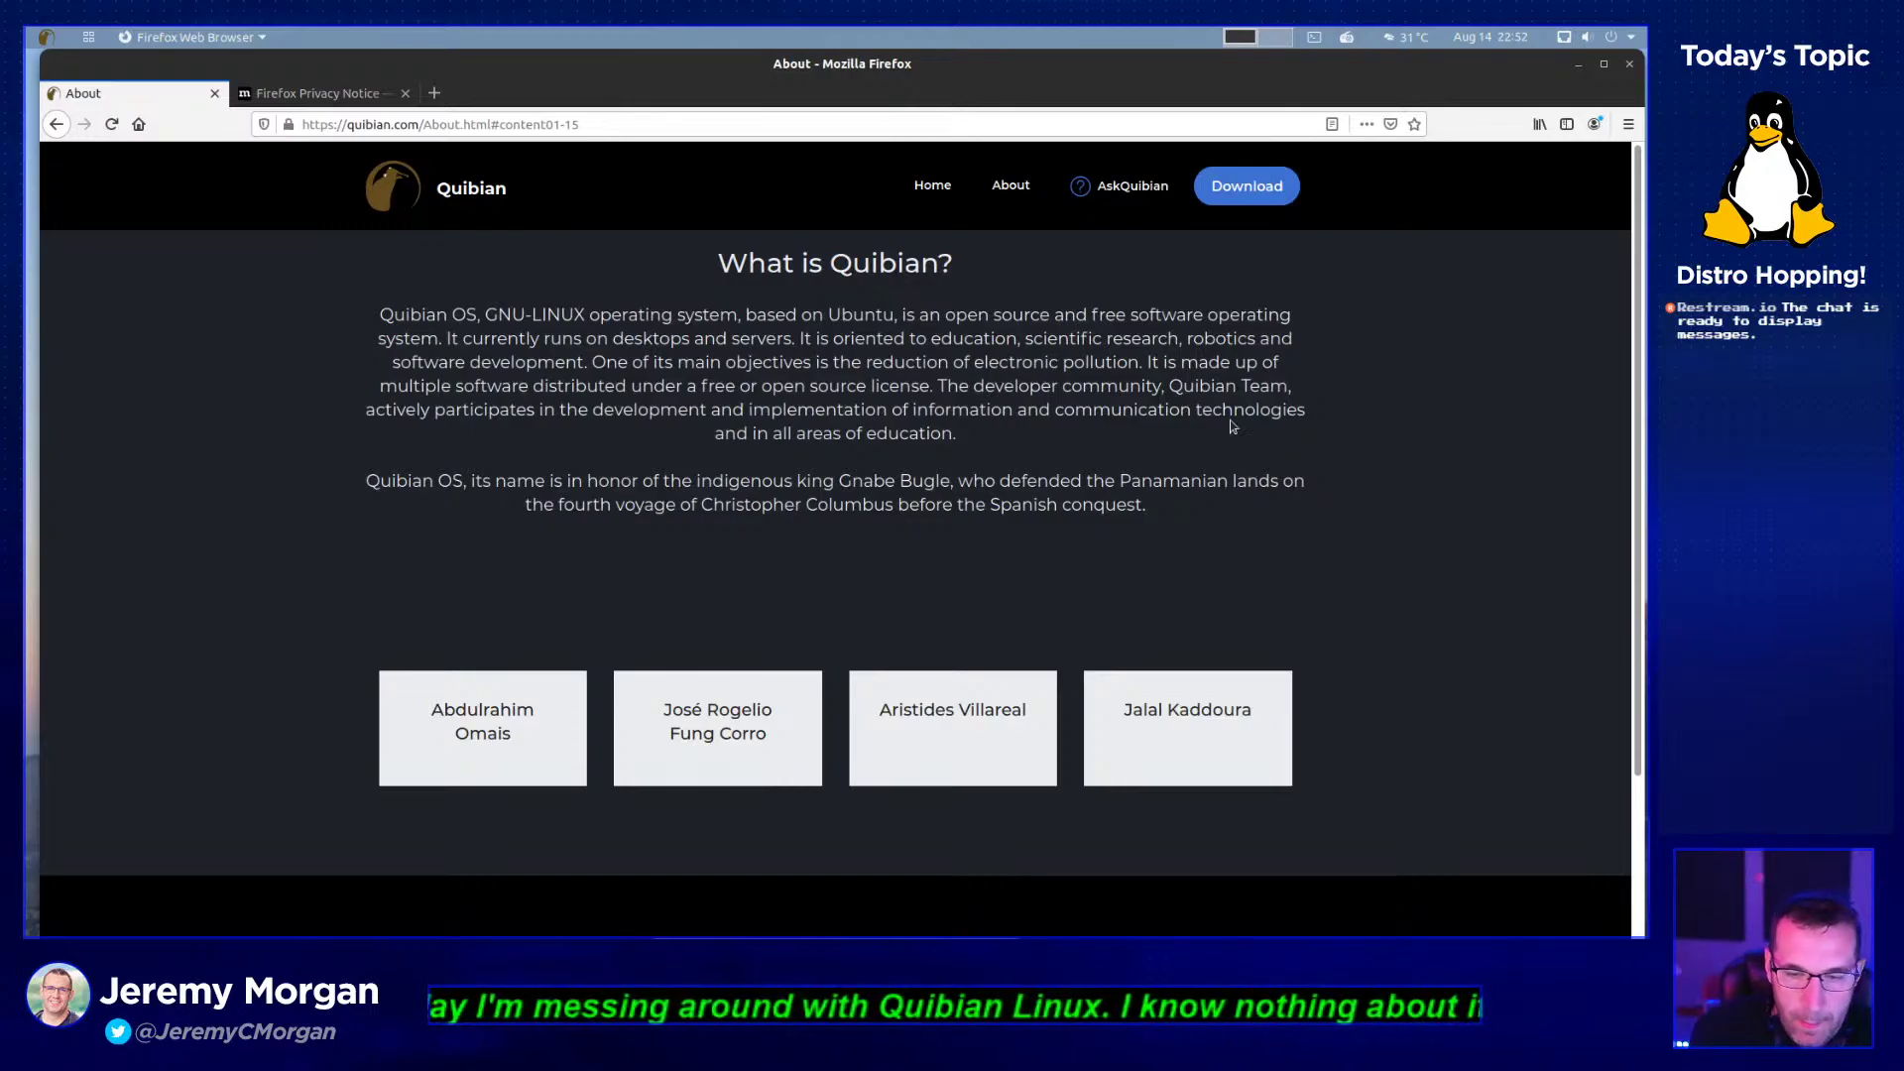
scroll(1314, 780, down, 3)
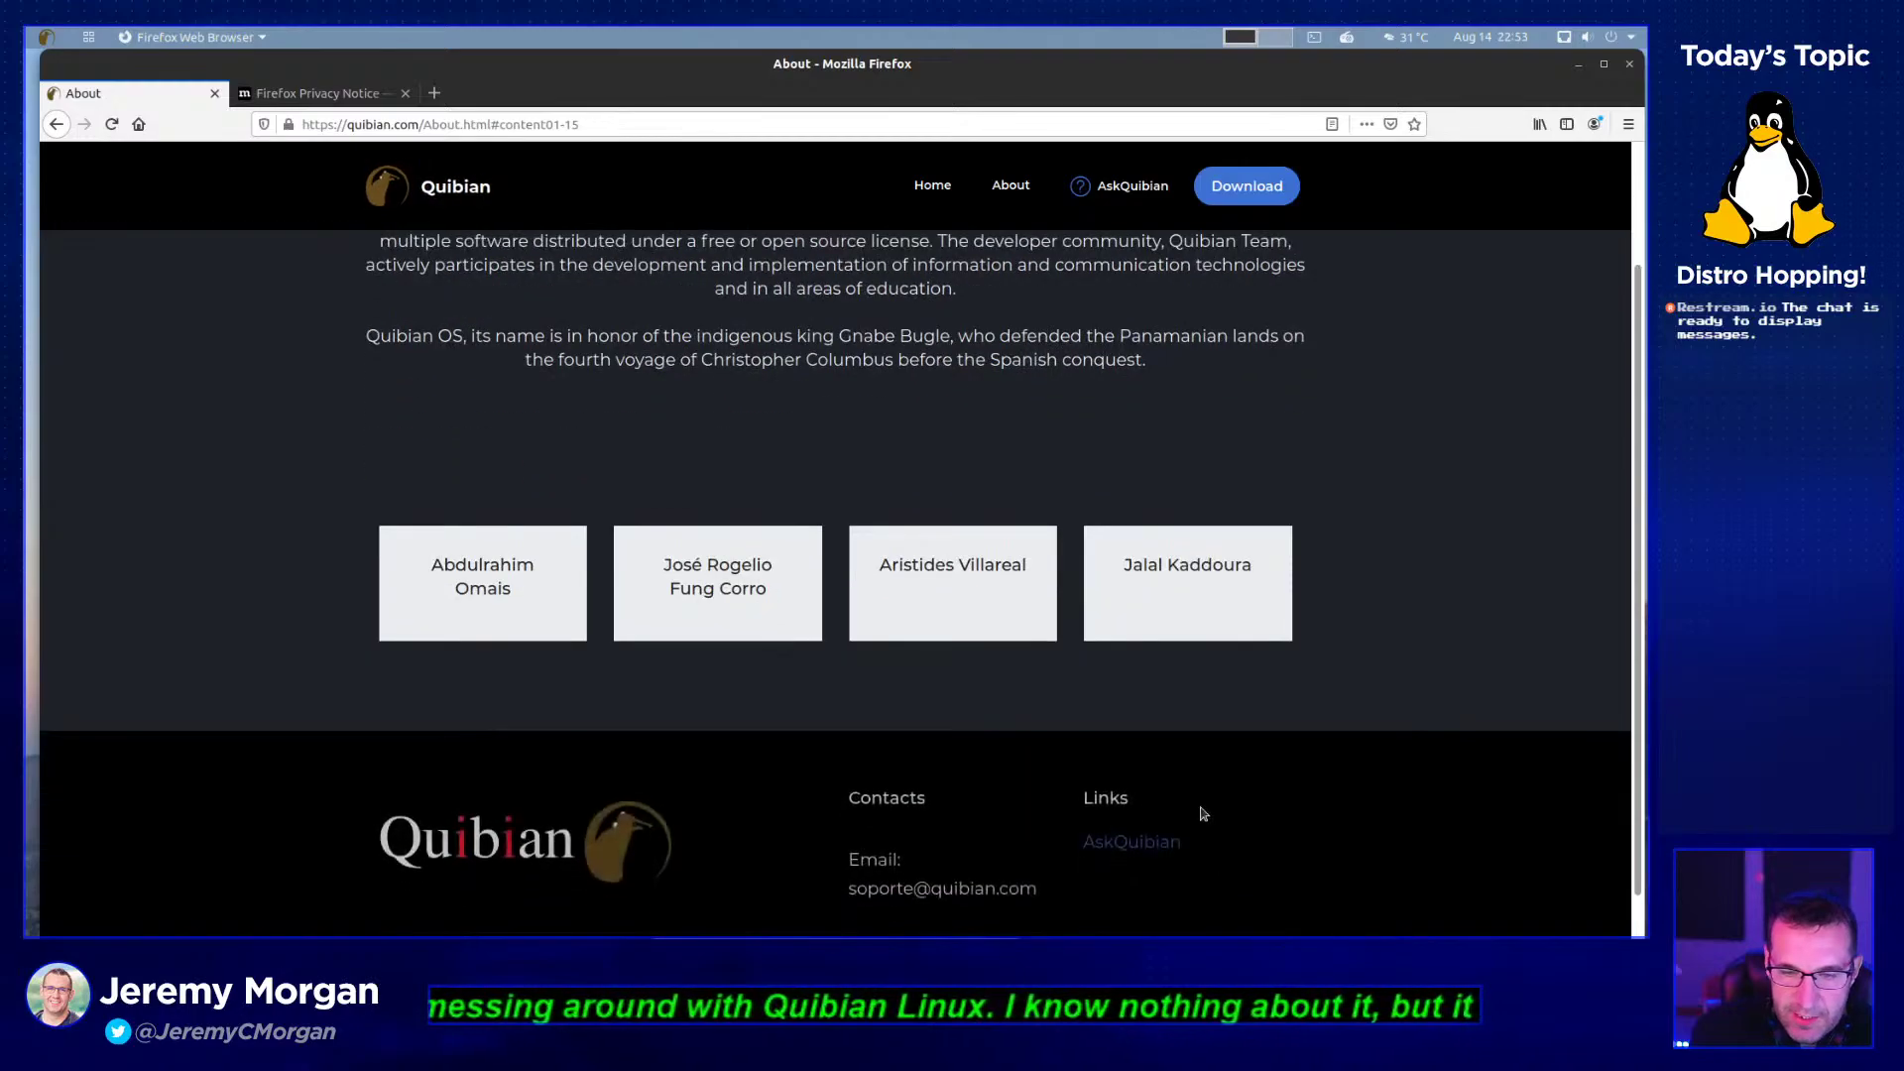
scroll(1239, 694, up, 3)
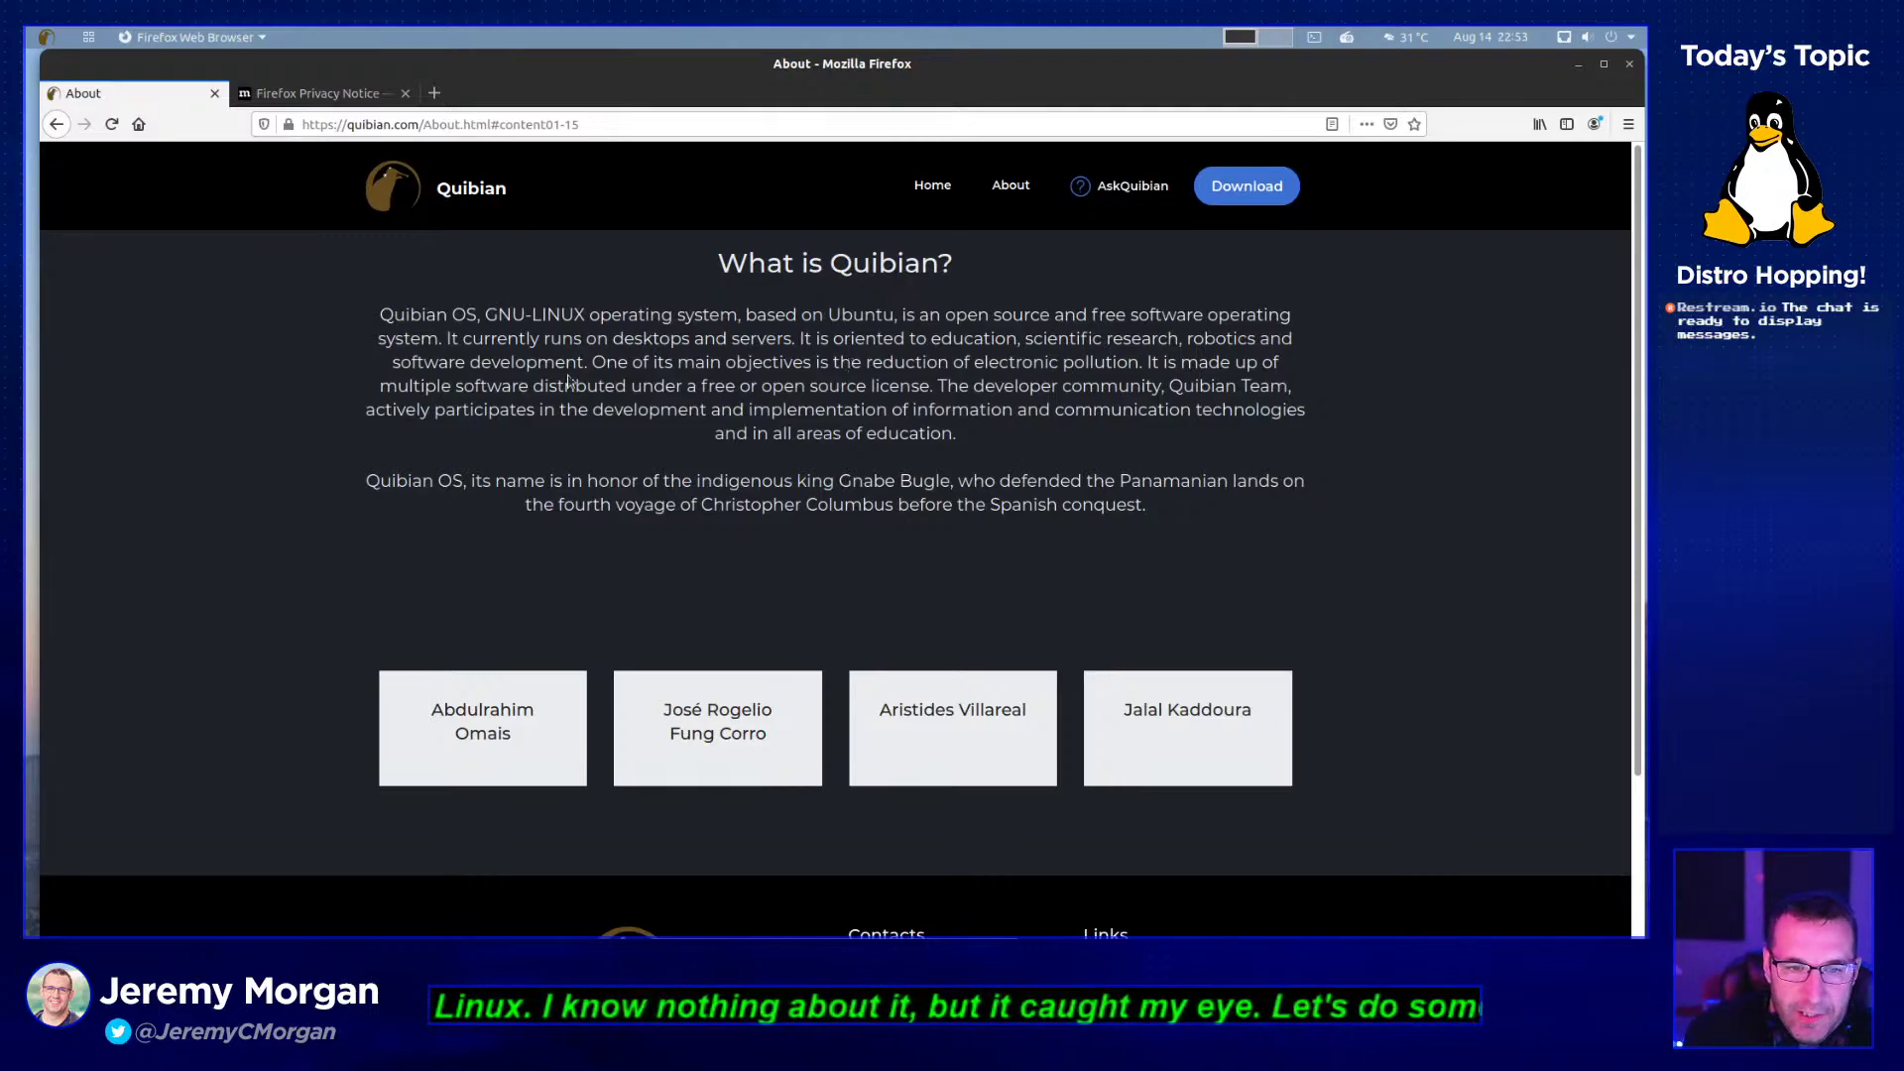
drag(592, 361, 1139, 362)
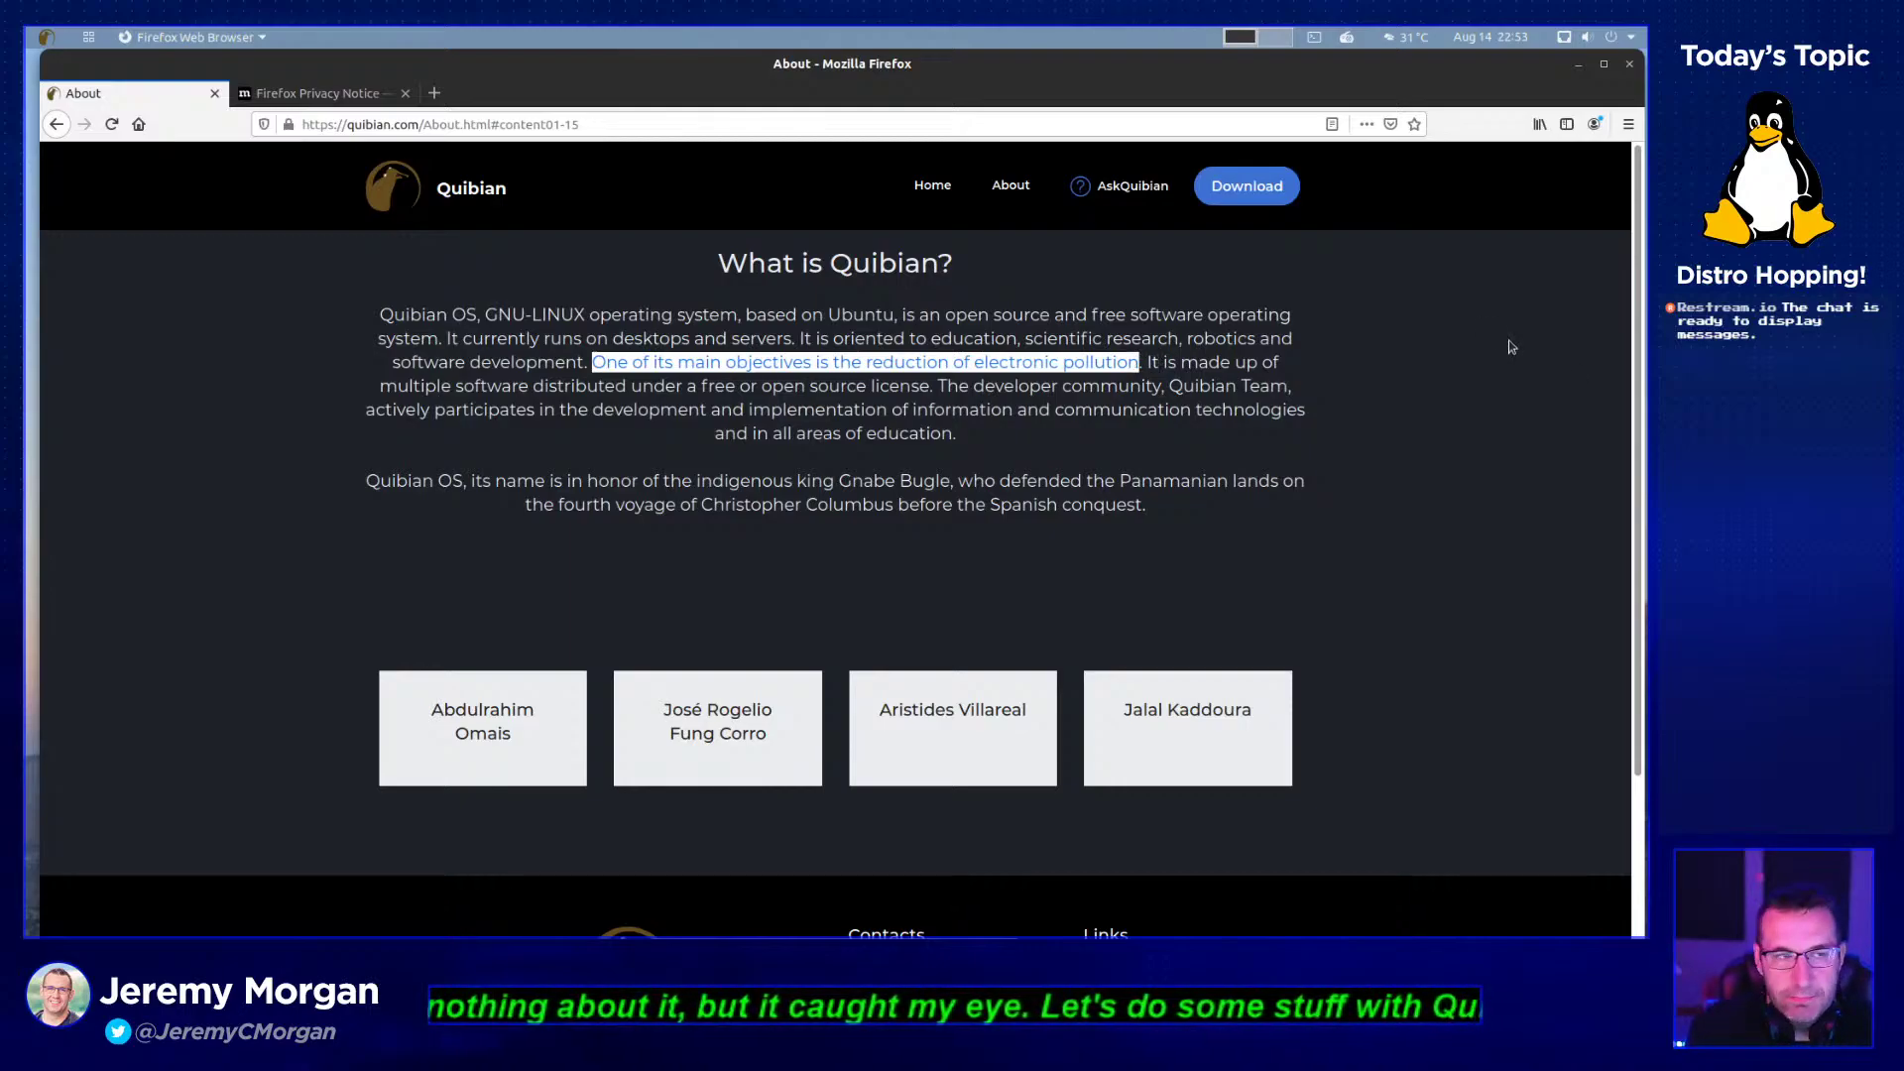
- Find and launch Terminal by searching 'terml' in the application grid
click(60, 44)
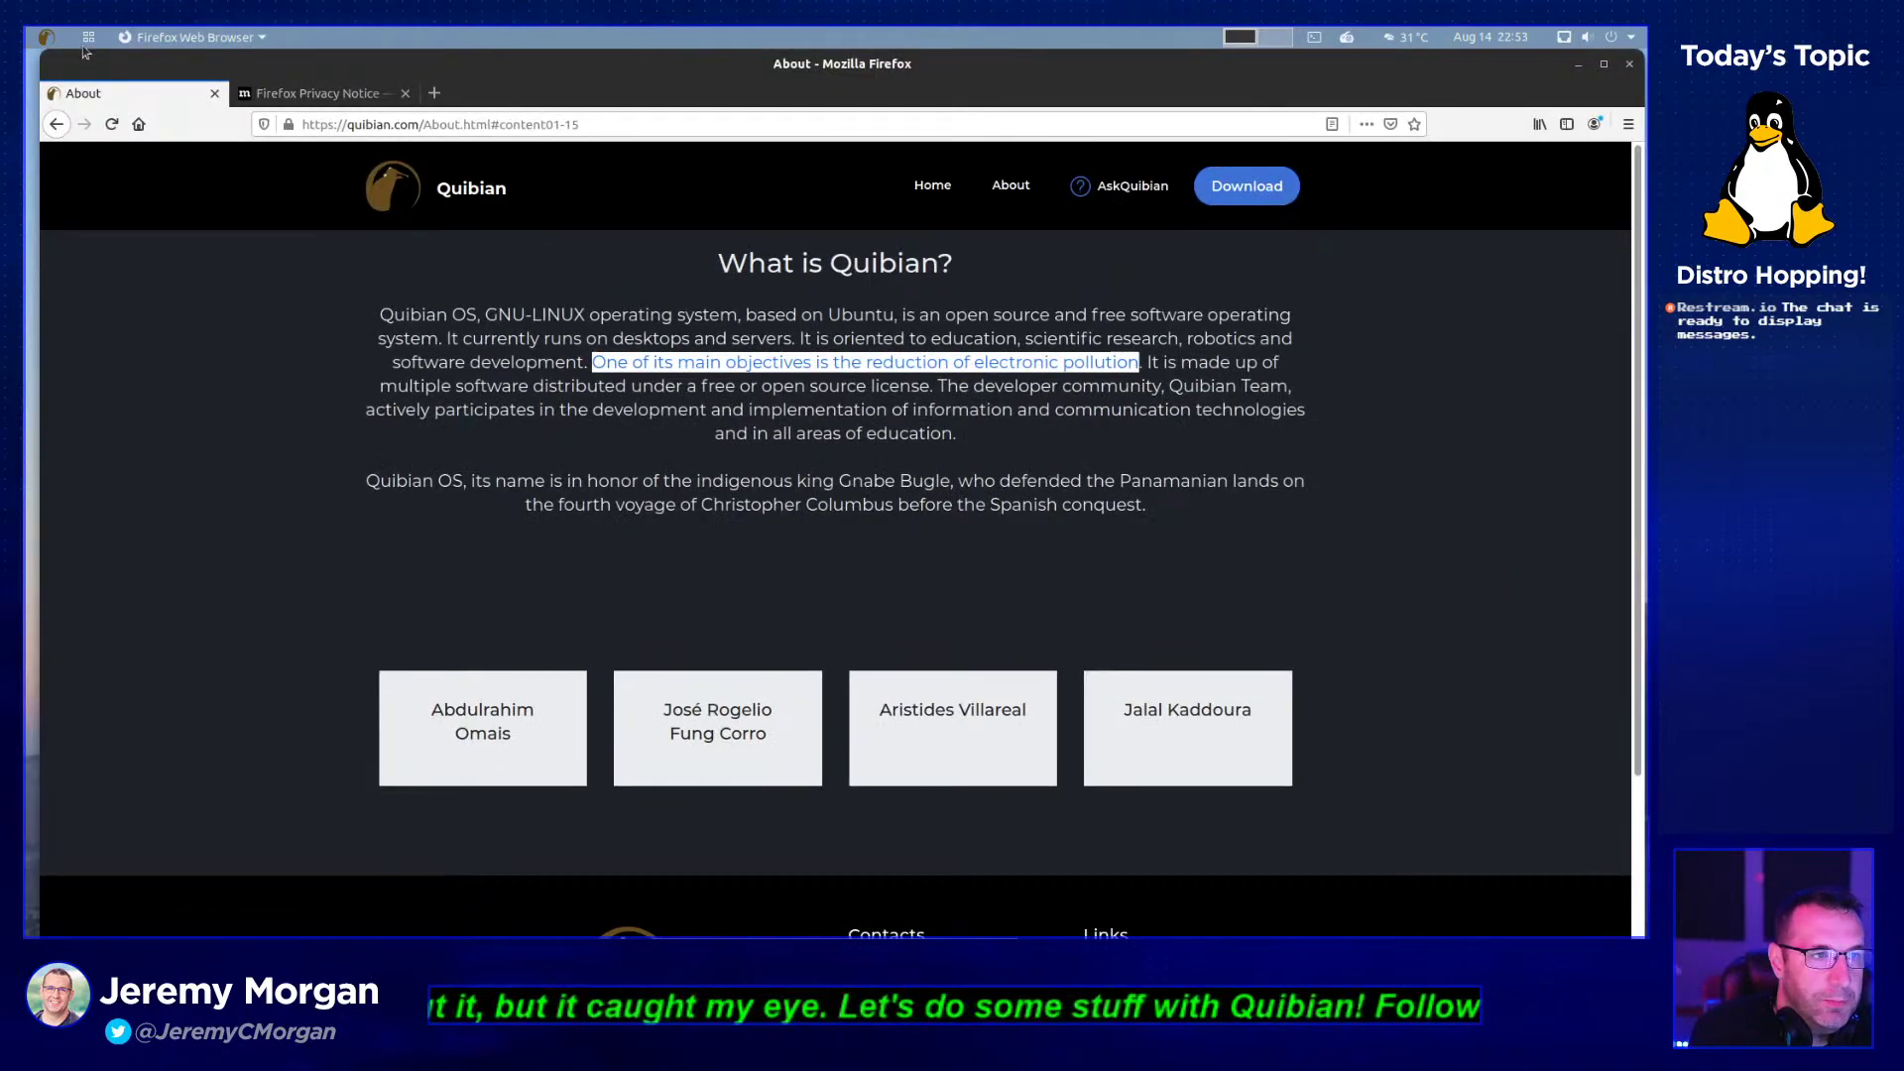
click(88, 40)
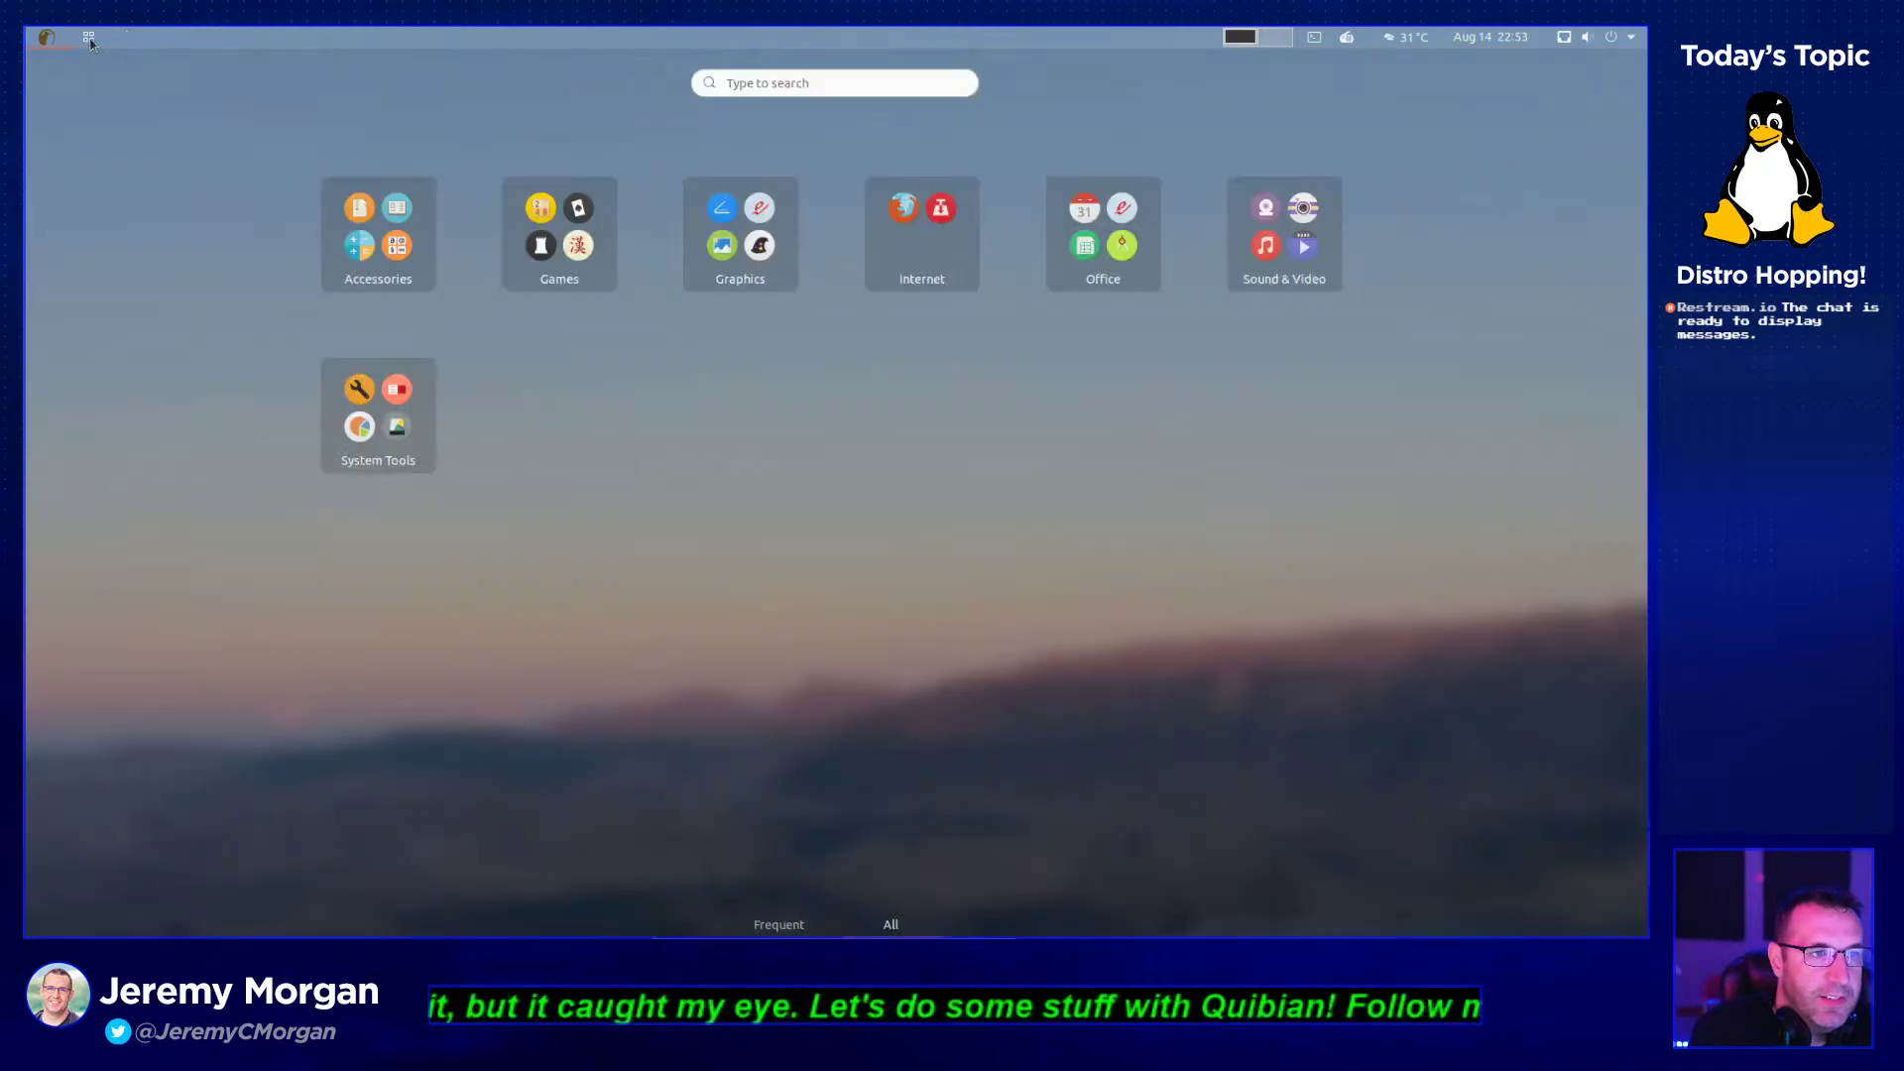
click(831, 87)
text(terml)
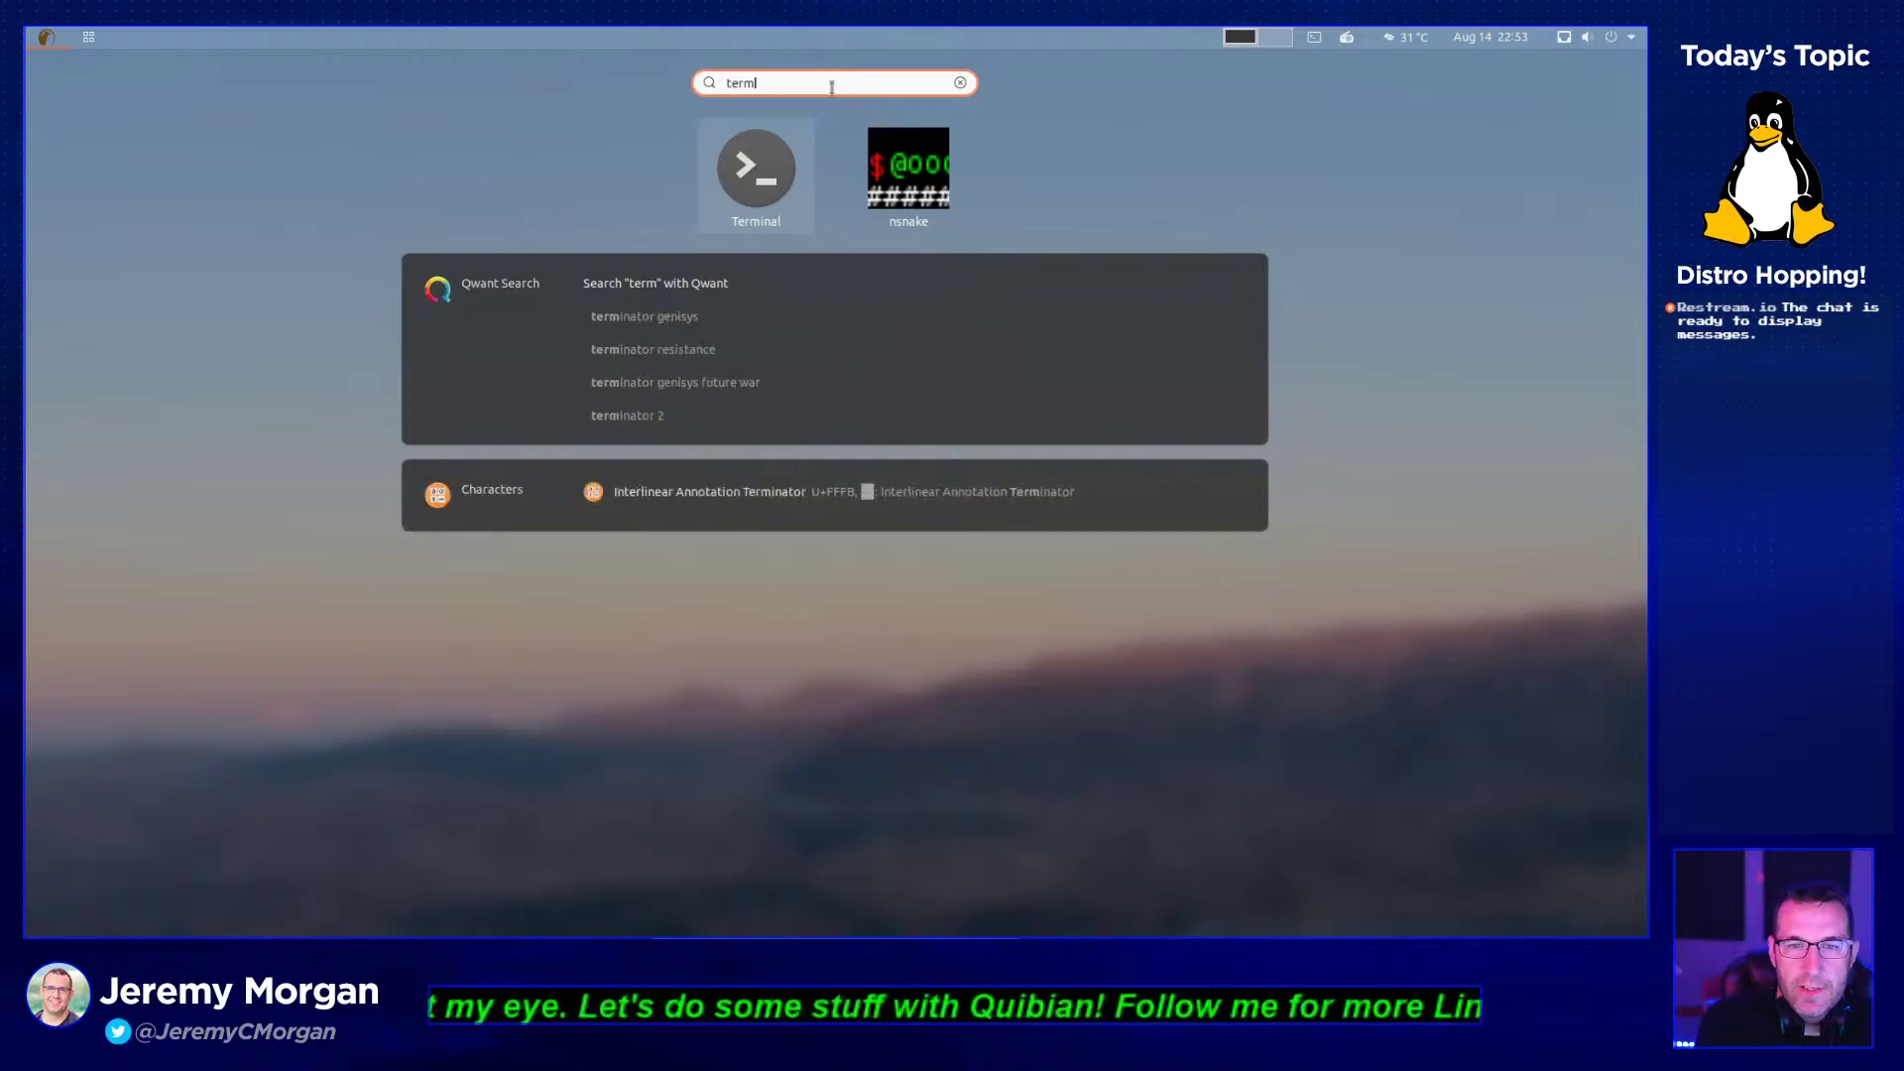
click(779, 192)
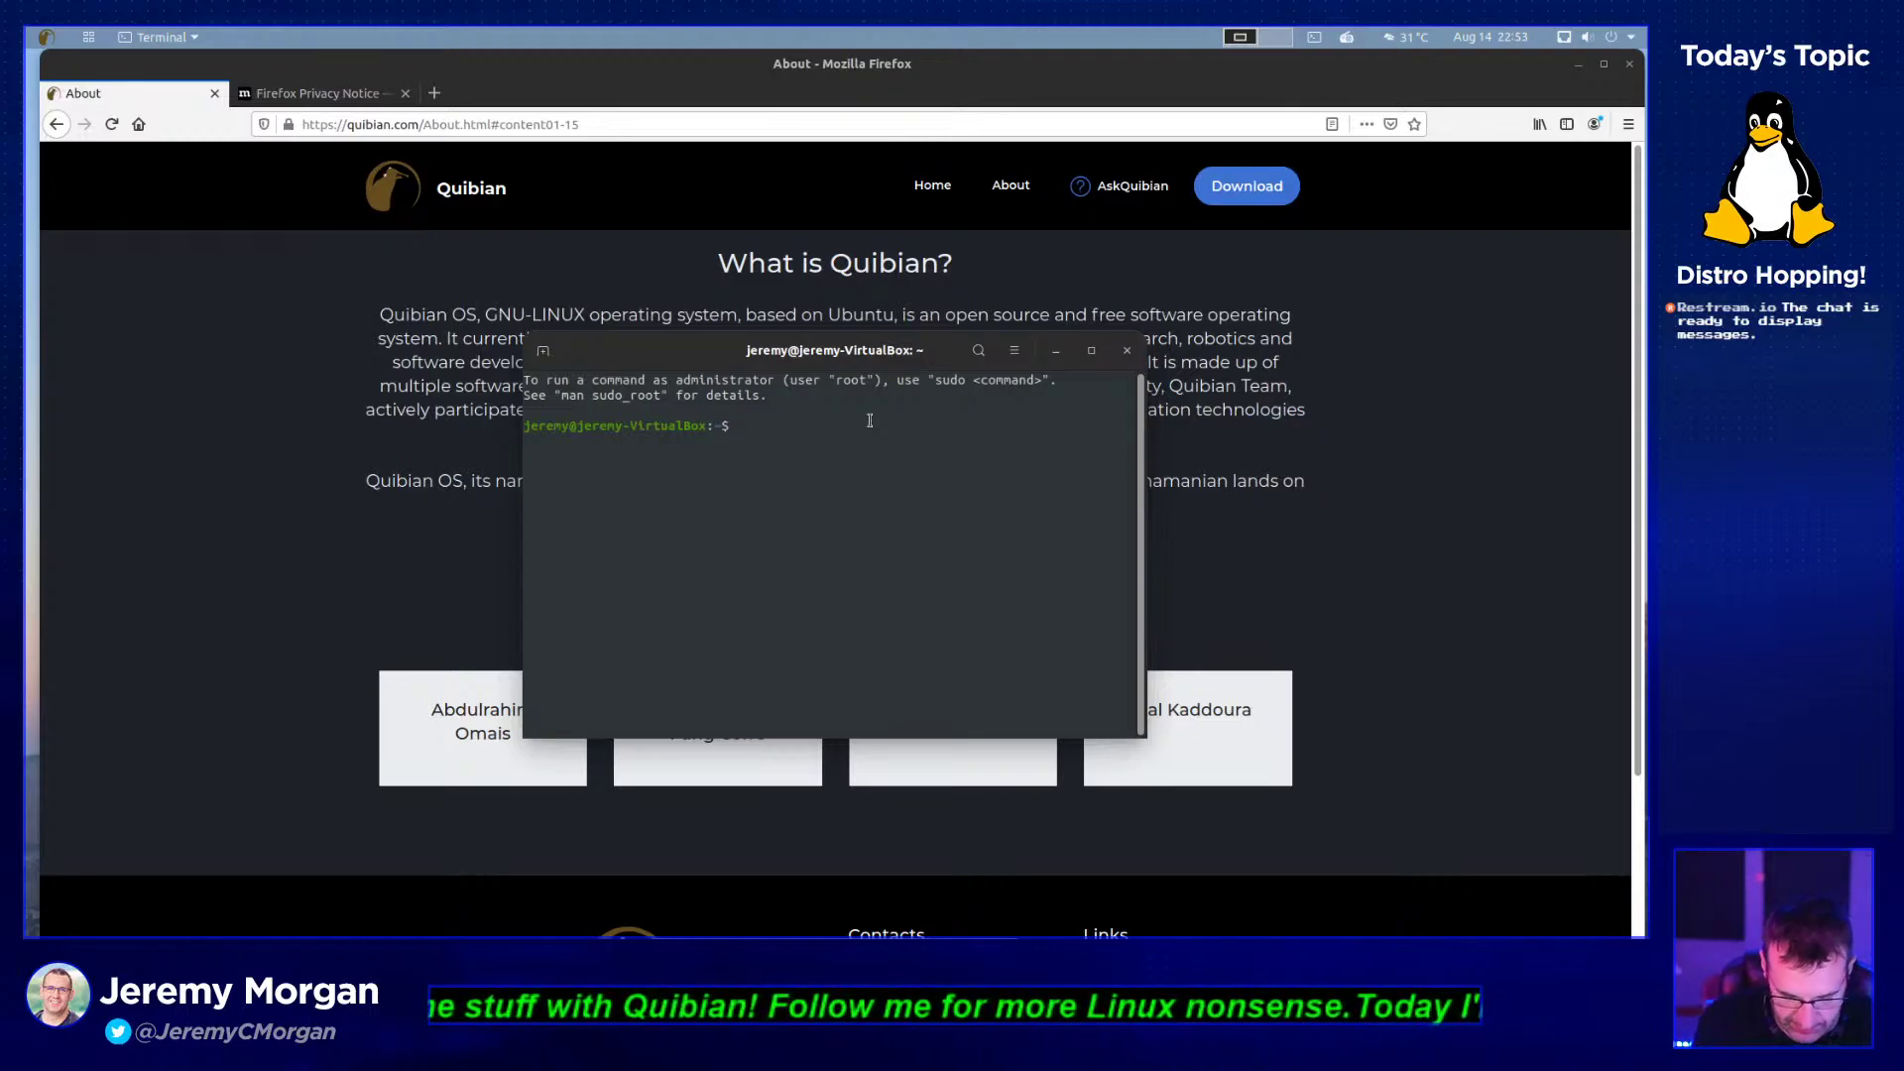
- Run apt, then try sudo apt install bashtop, which fails to locate the package
text(apt)
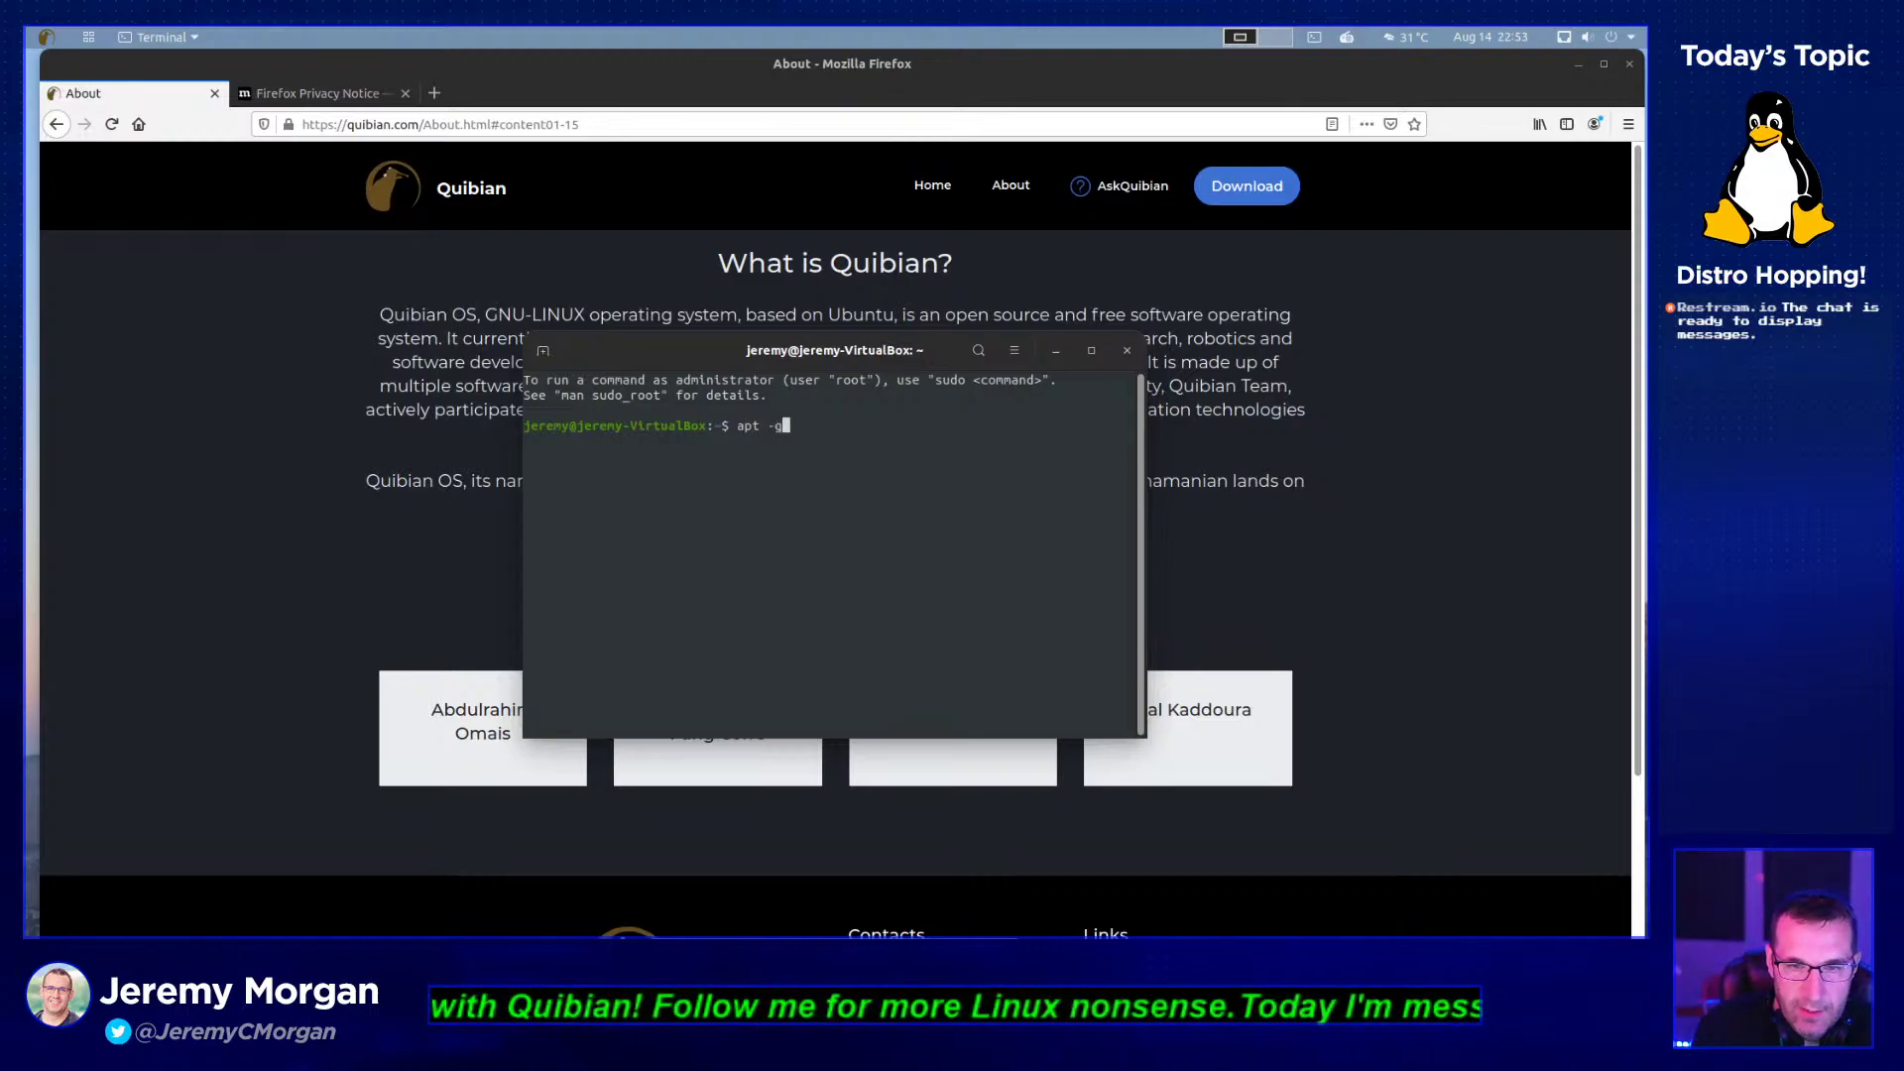
key(Return)
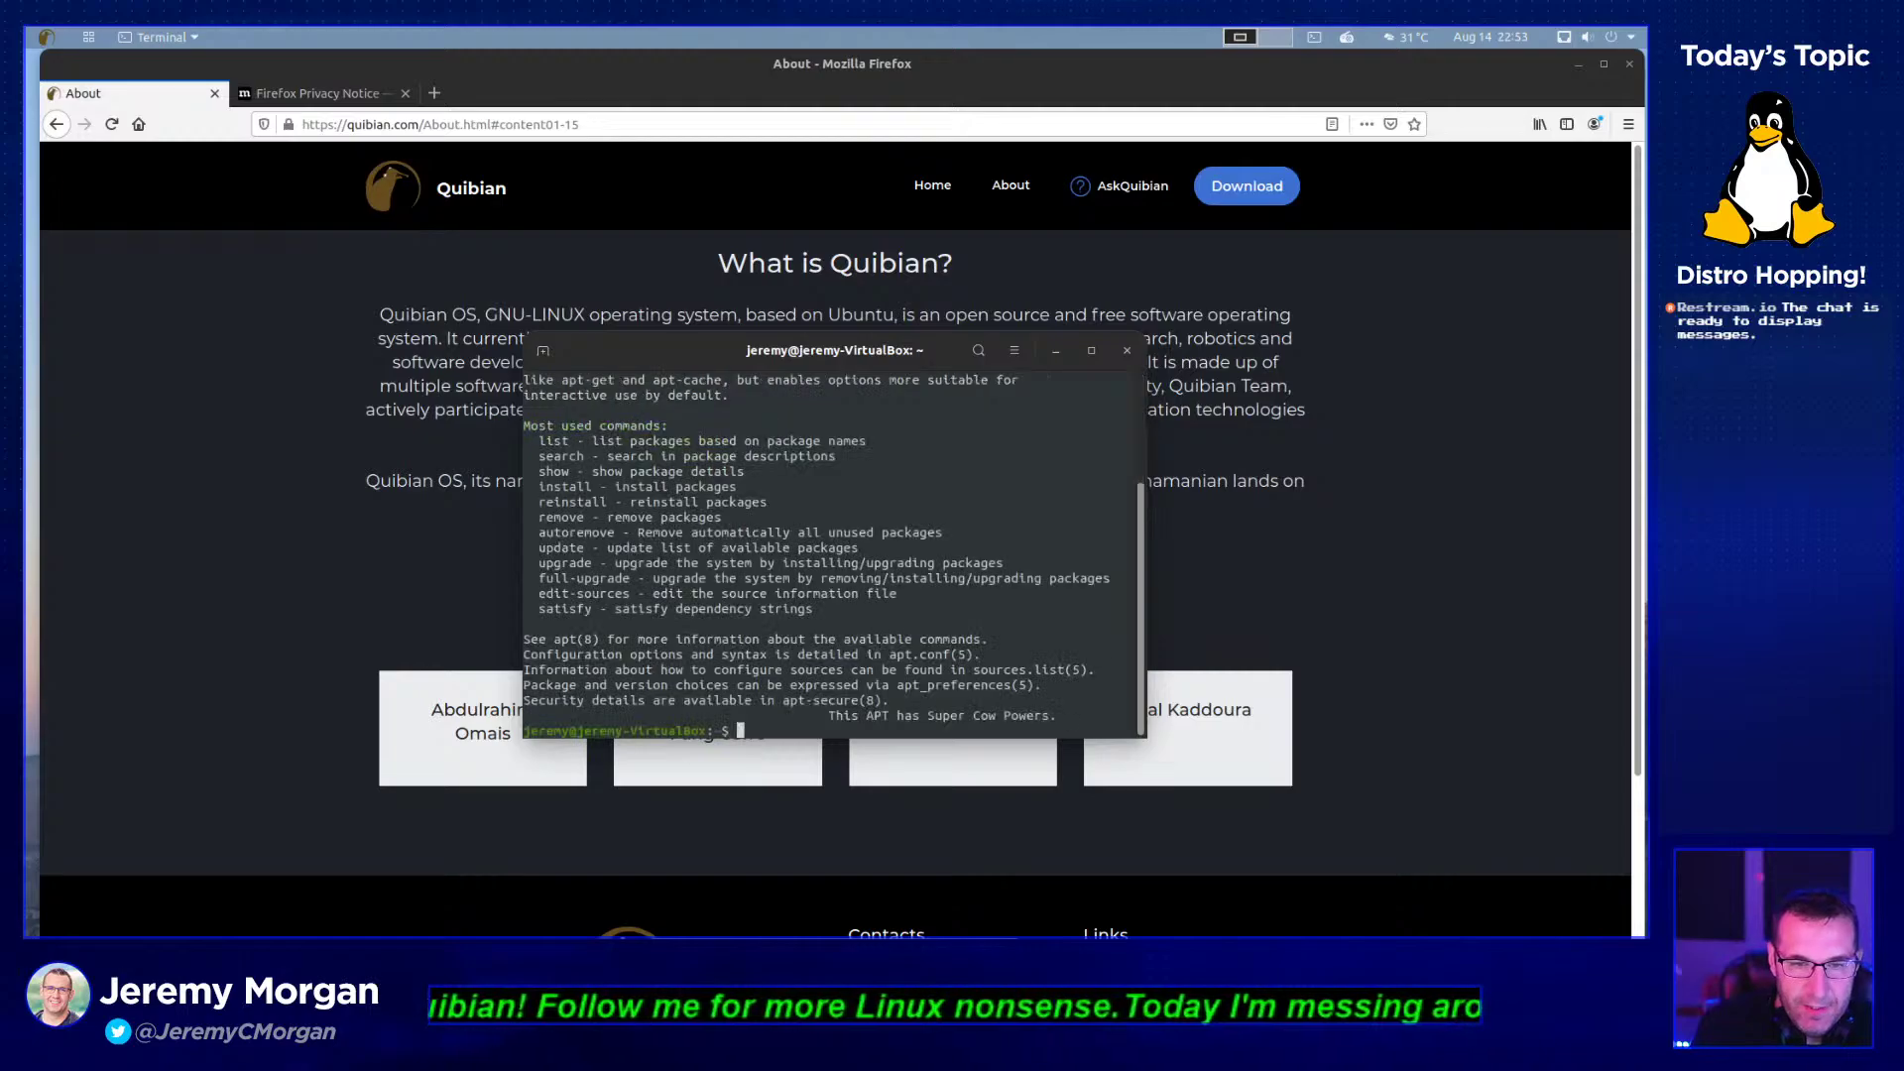
text(sudo a)
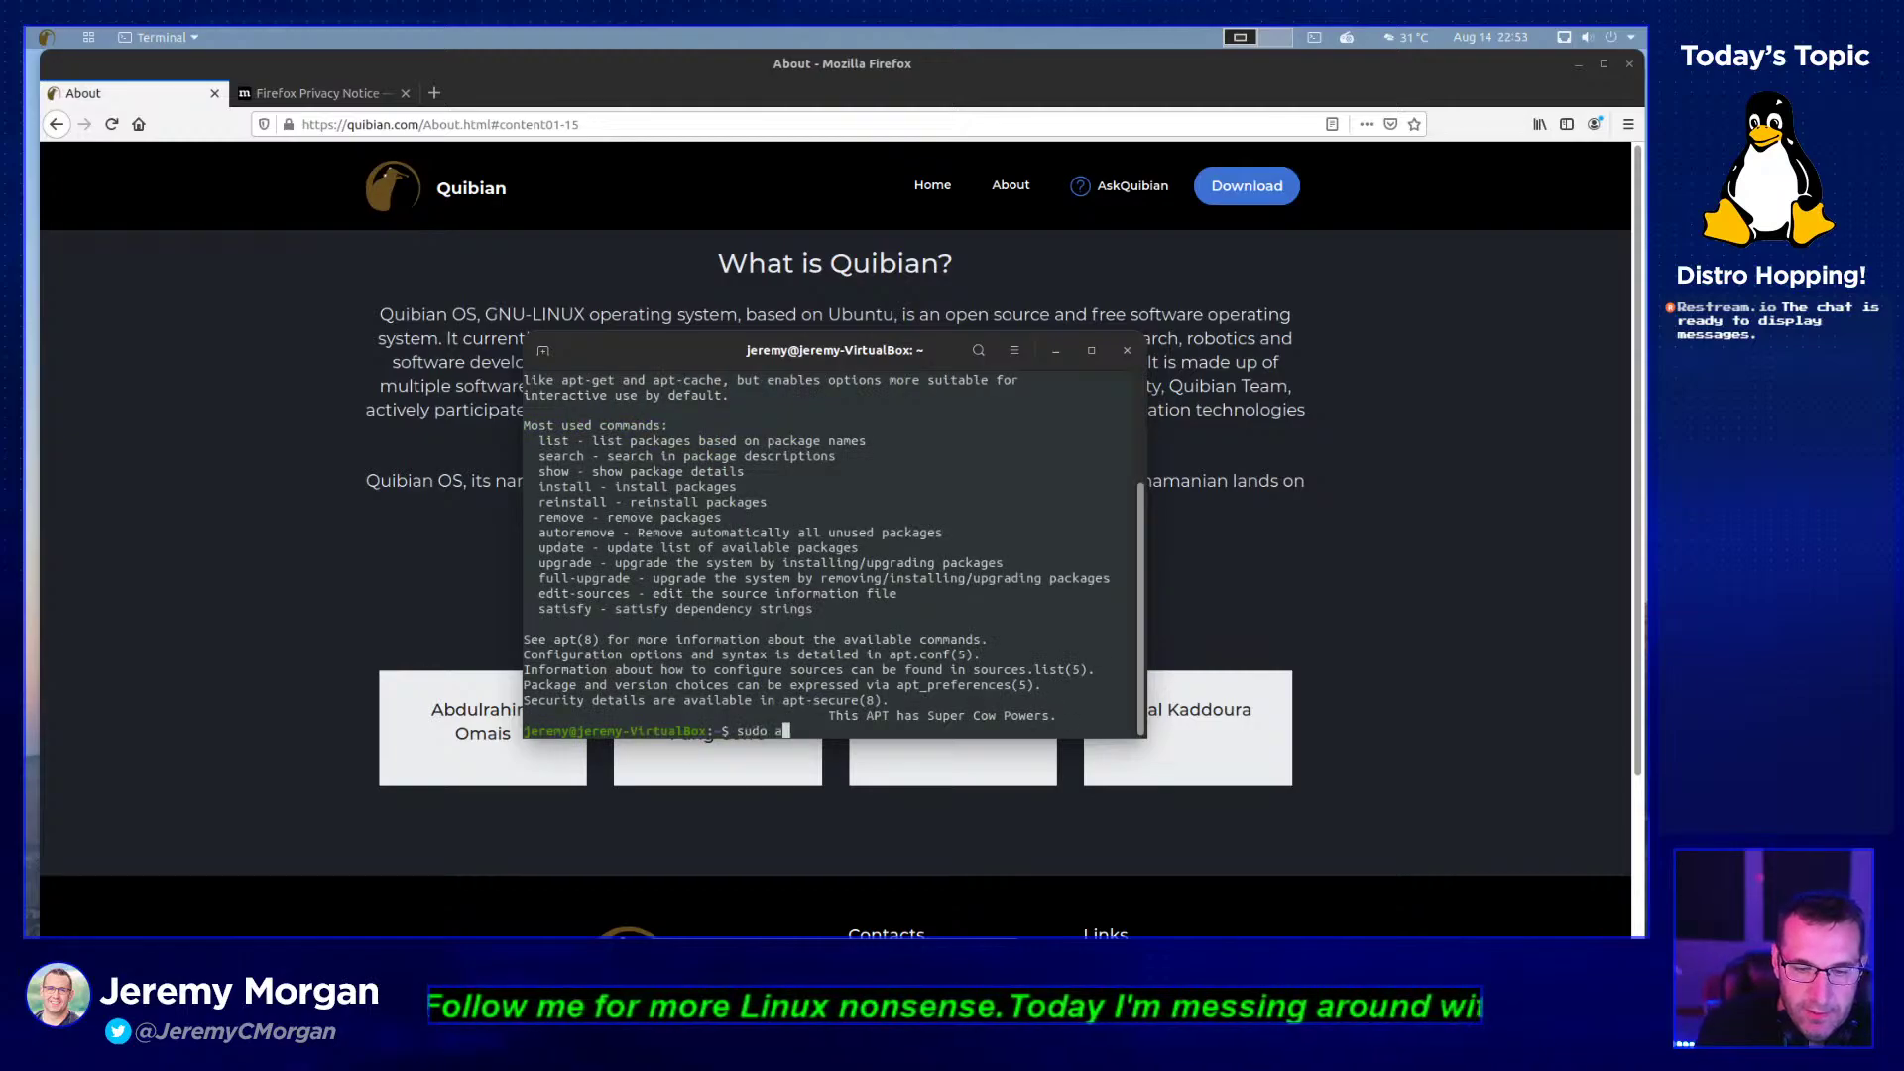
text(pt install bashtop)
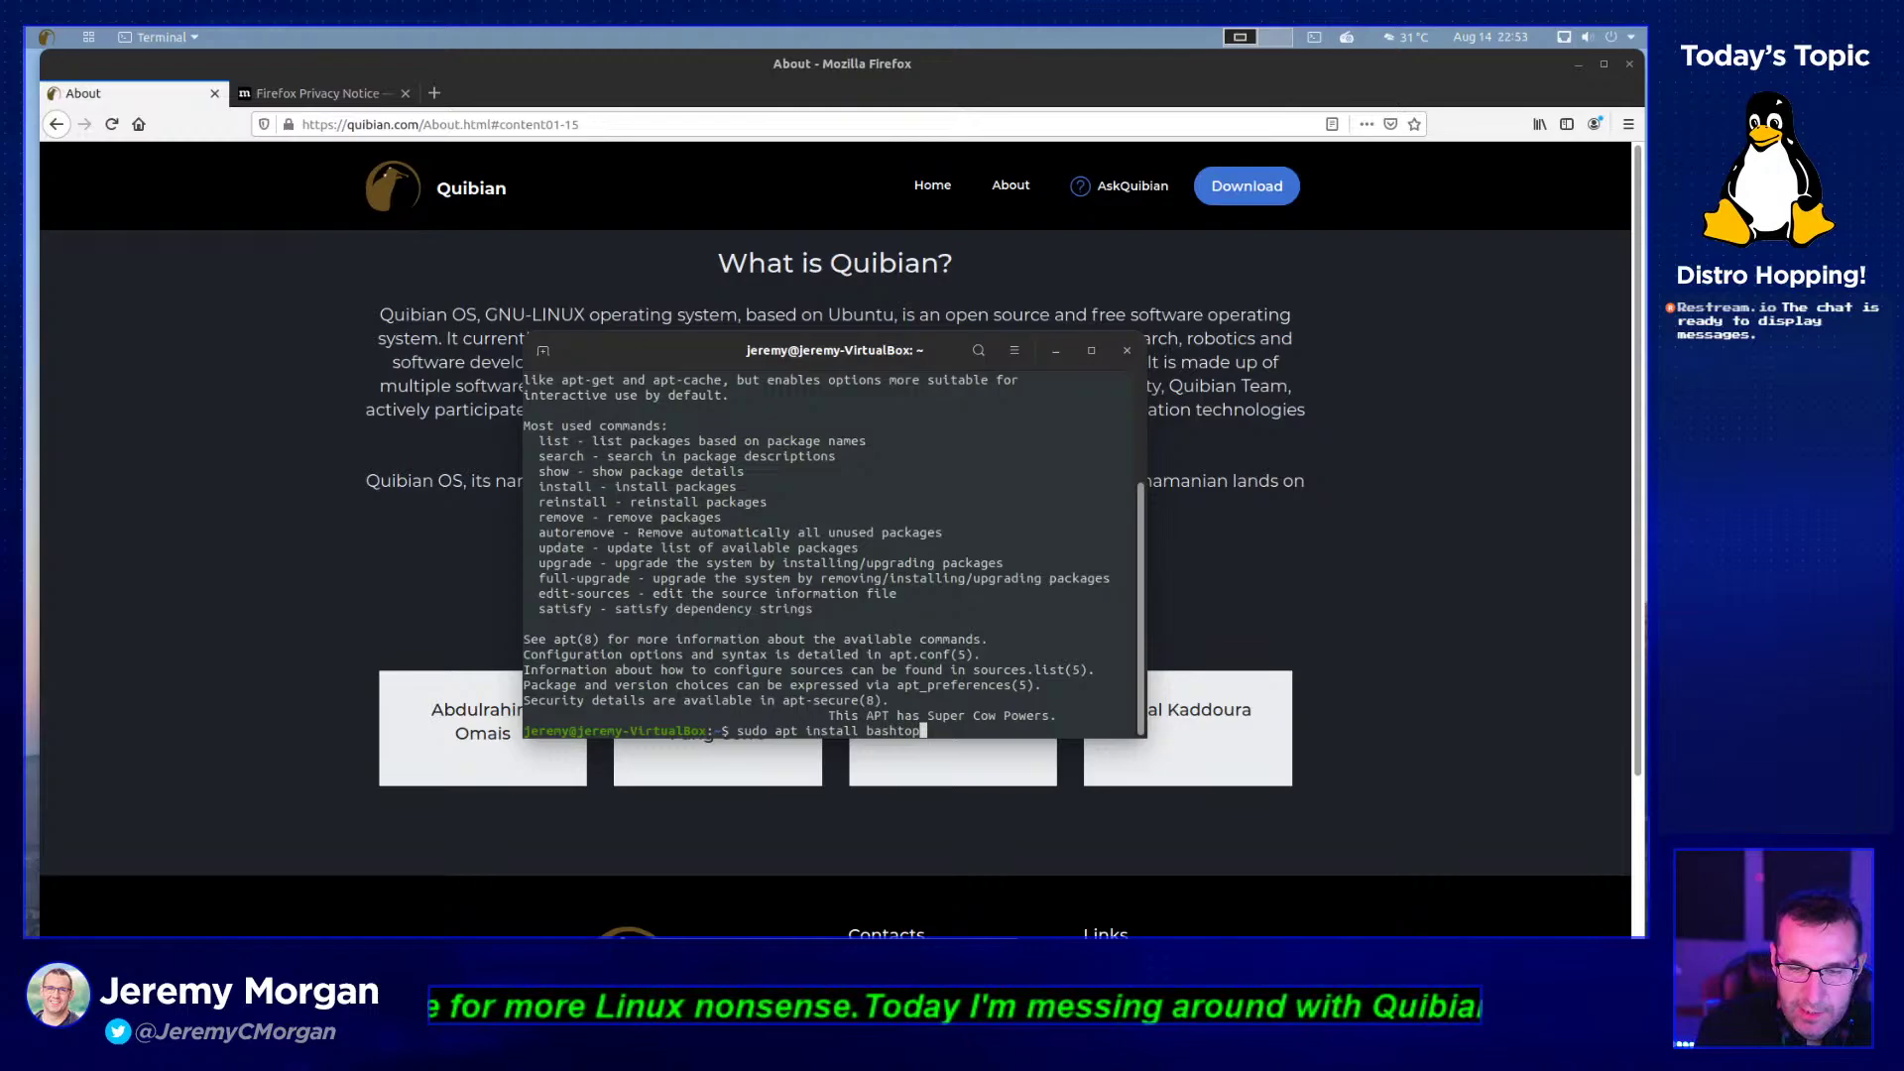
key(Return)
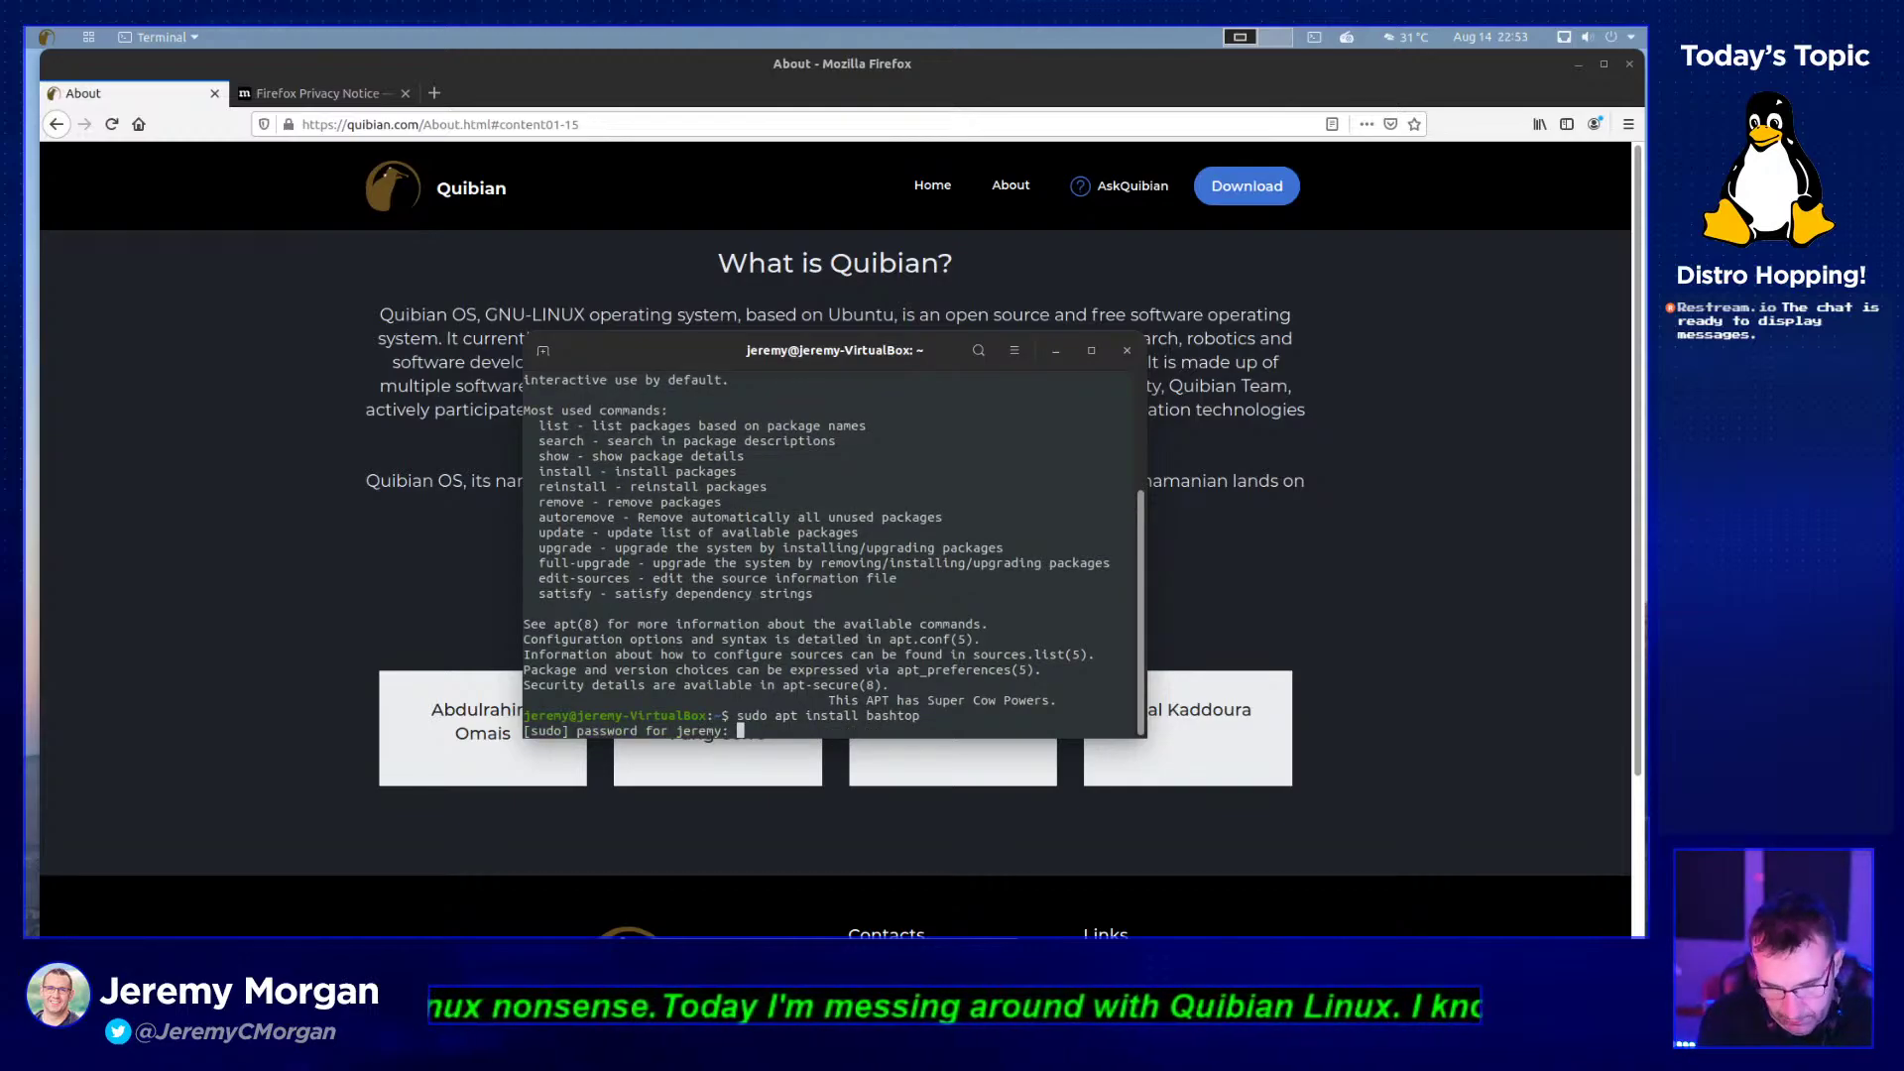
key(Return)
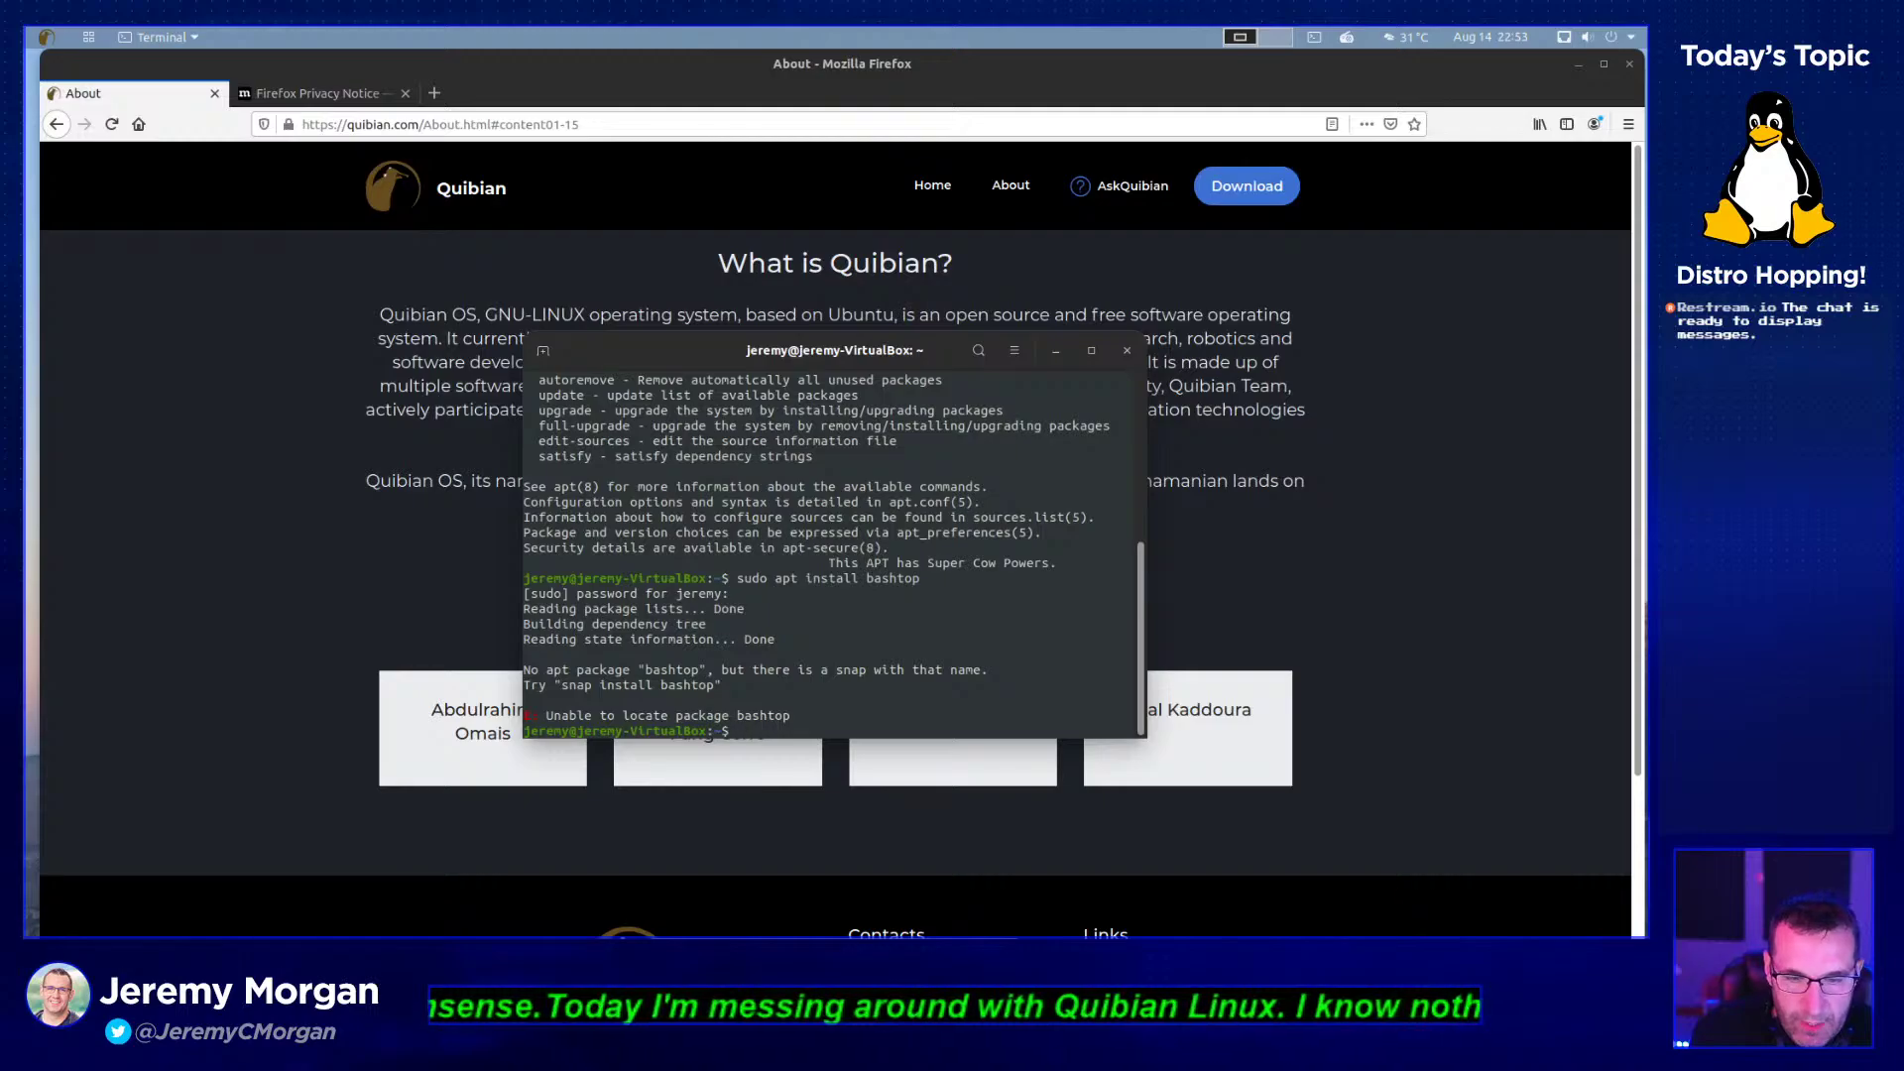
- Change the recalled command to sudo snap install bashtop and run it, installing bashtop 0.9.25
key(Up)
key(Left)
key(Left)
key(Left)
key(Left)
key(Left)
key(Left)
key(Left)
key(Left)
key(Left)
key(Left)
key(Left)
key(Left)
key(Left)
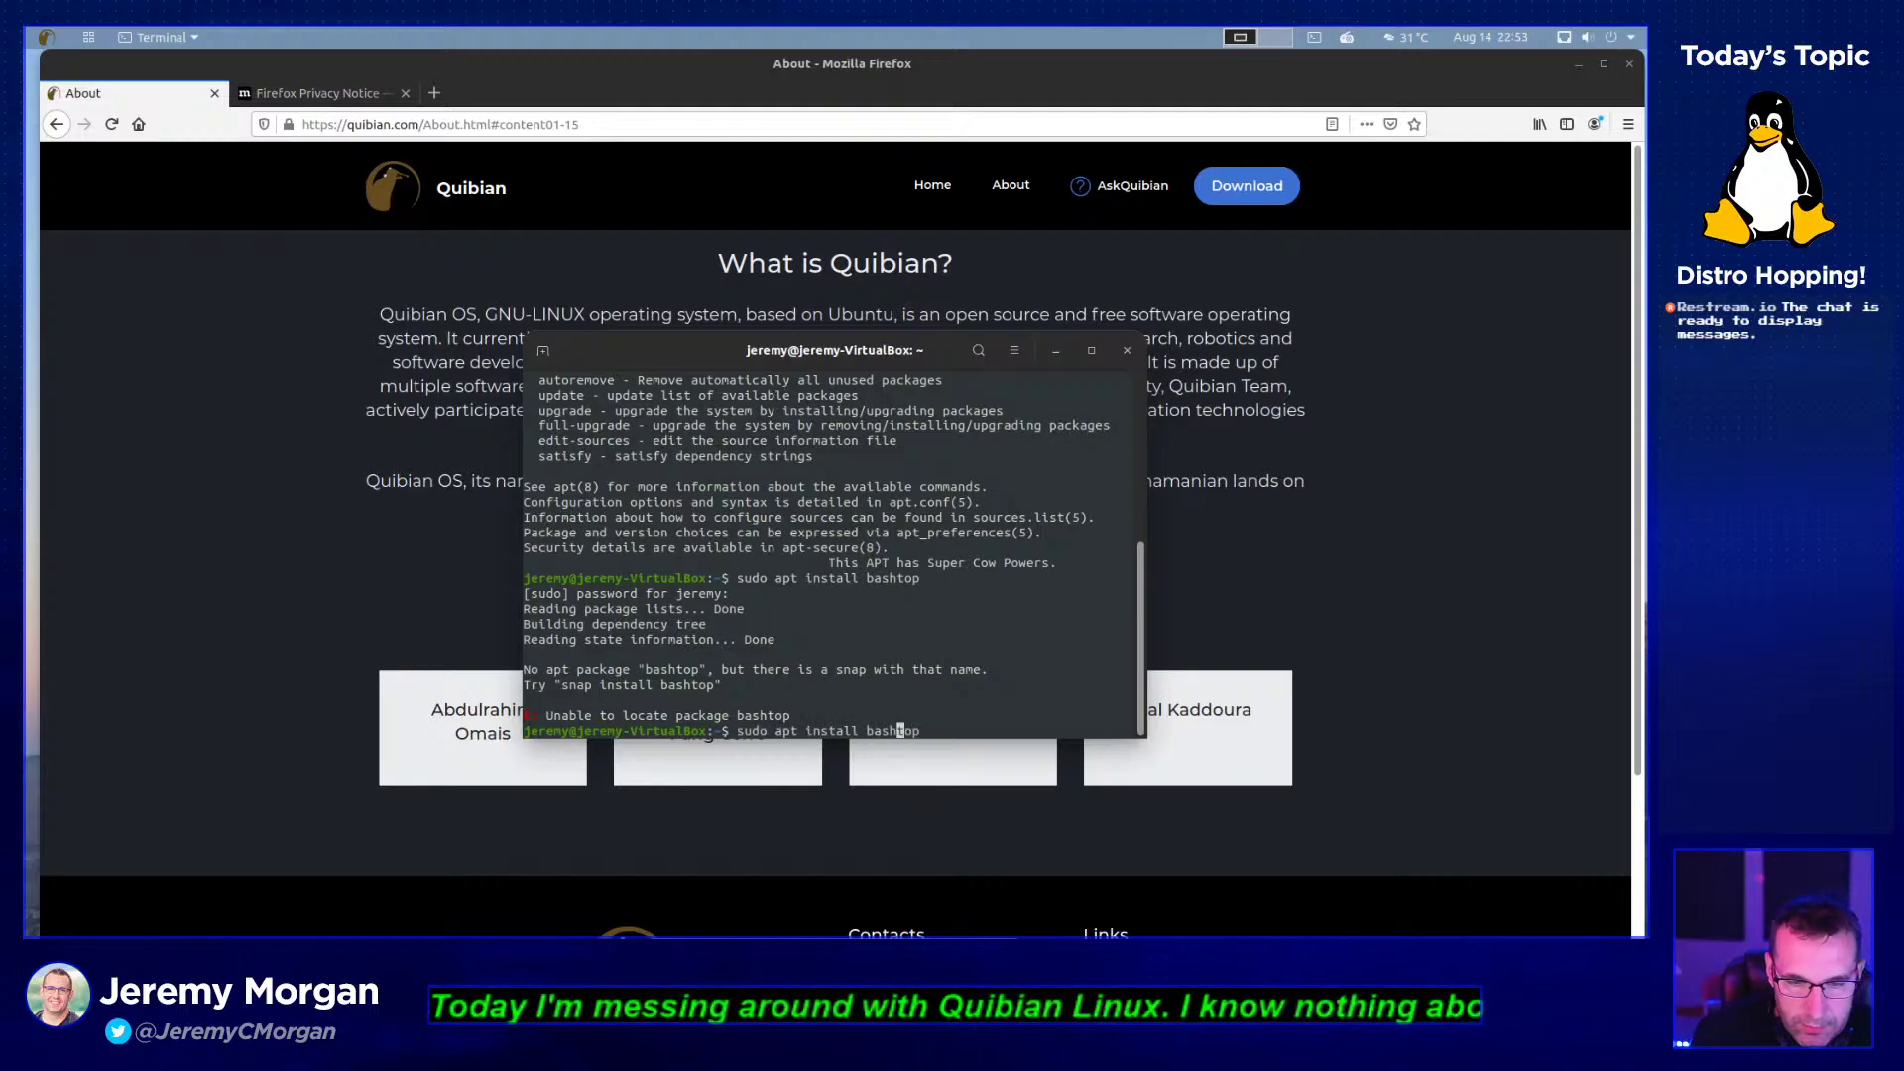
key(Left)
key(Left)
key(Left)
key(BackSpace)
key(BackSpace)
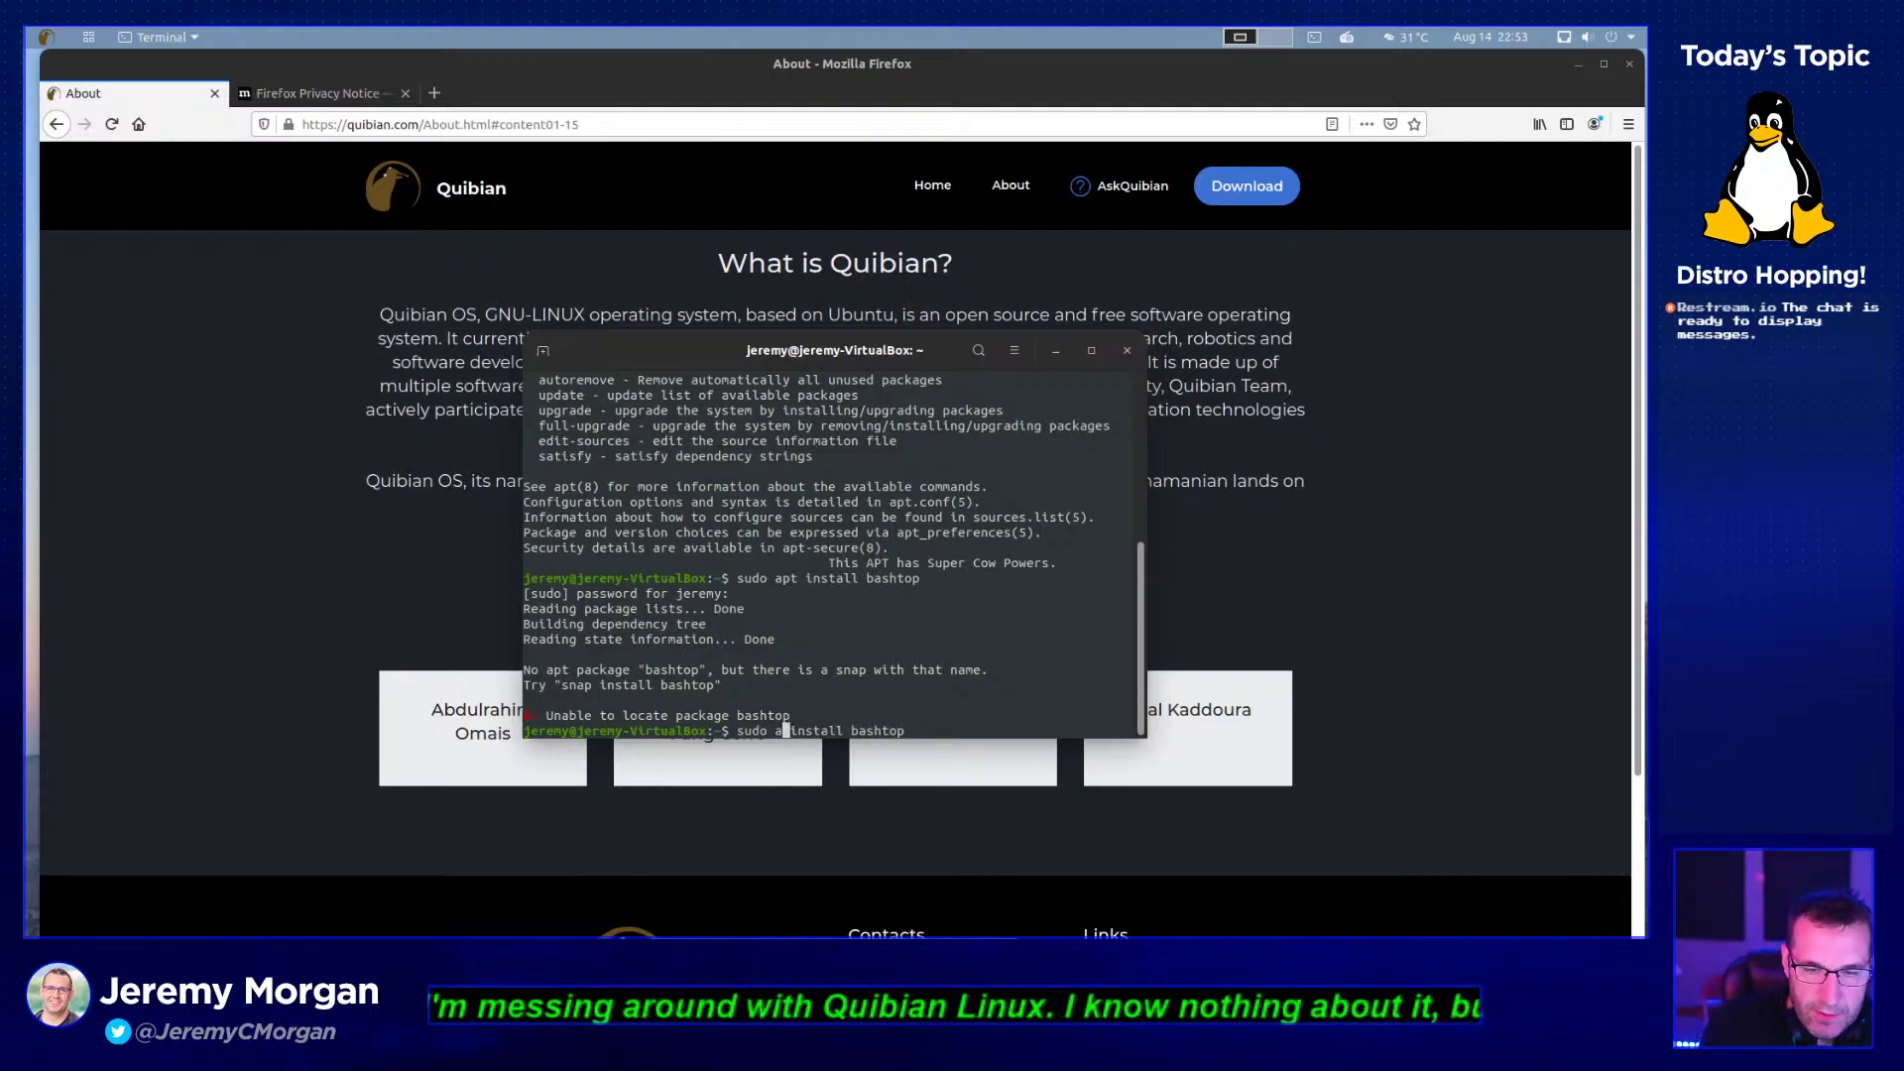
key(BackSpace)
text(snap)
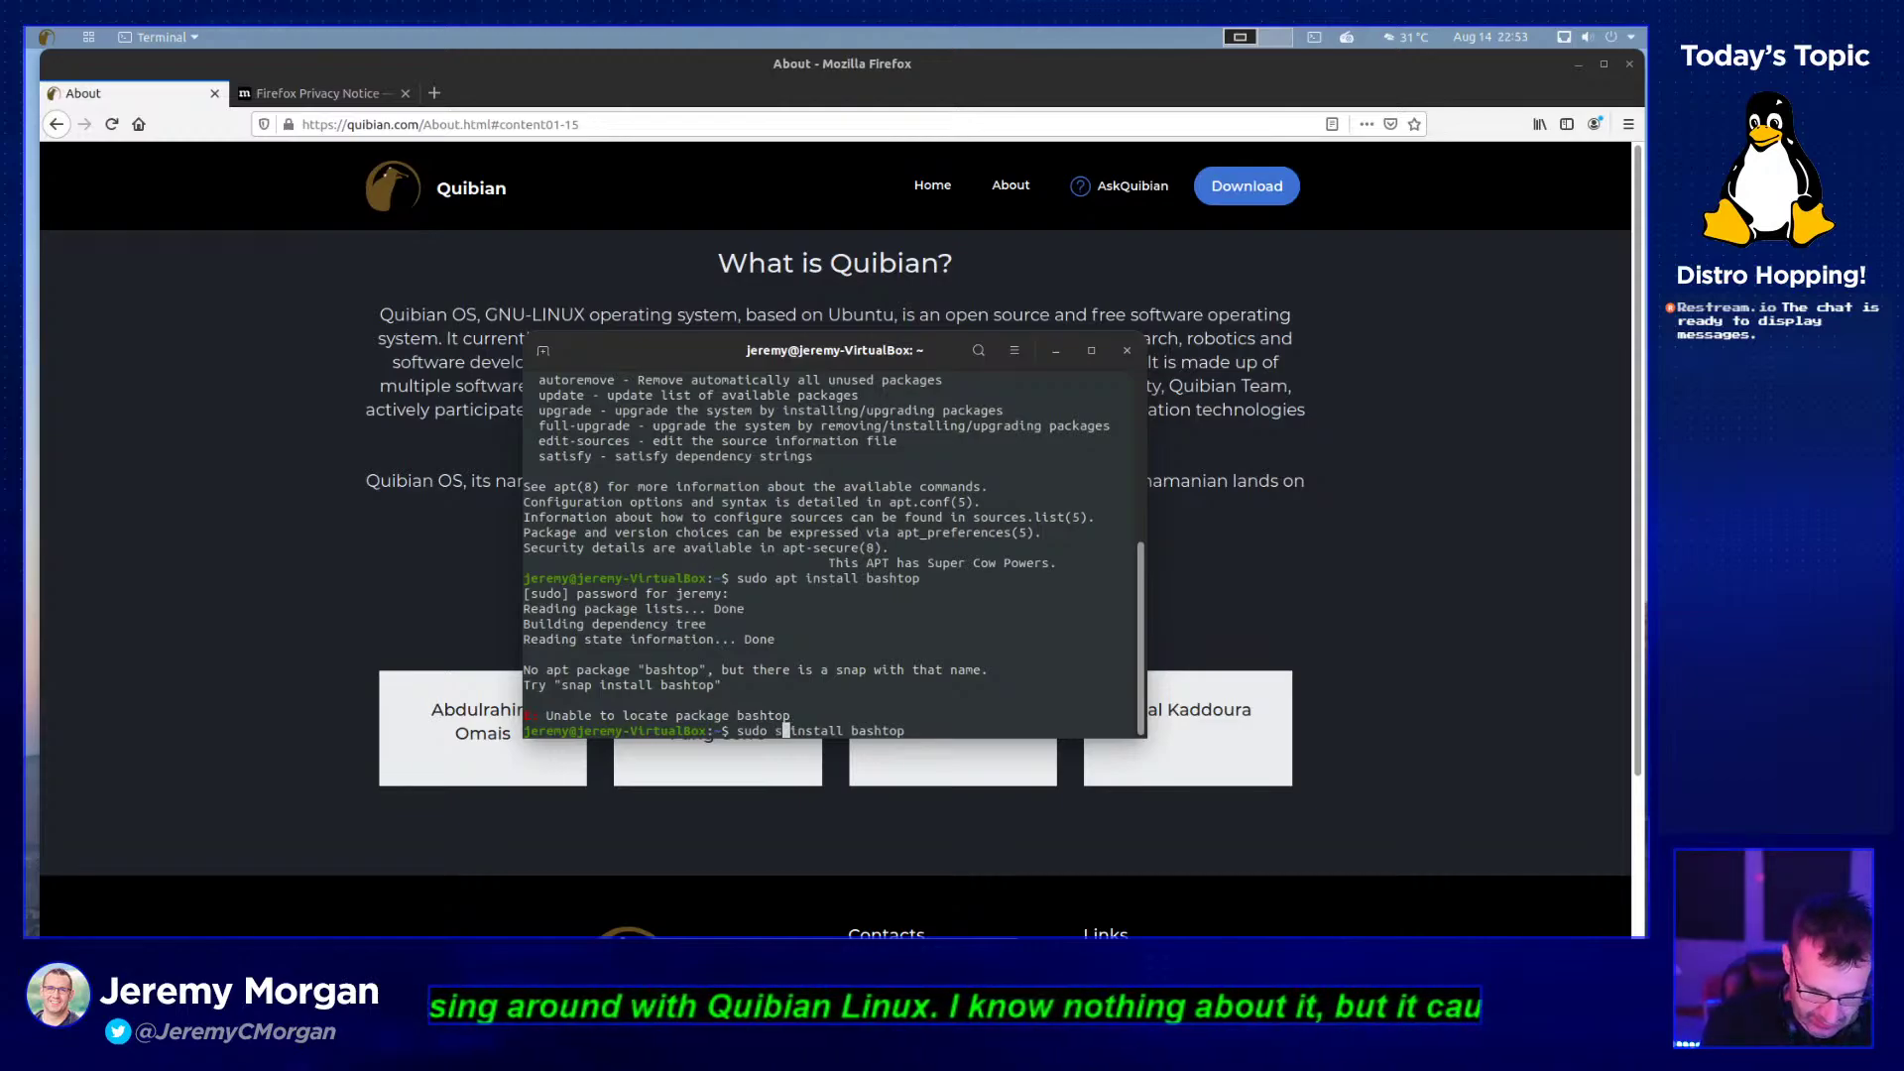
key(Return)
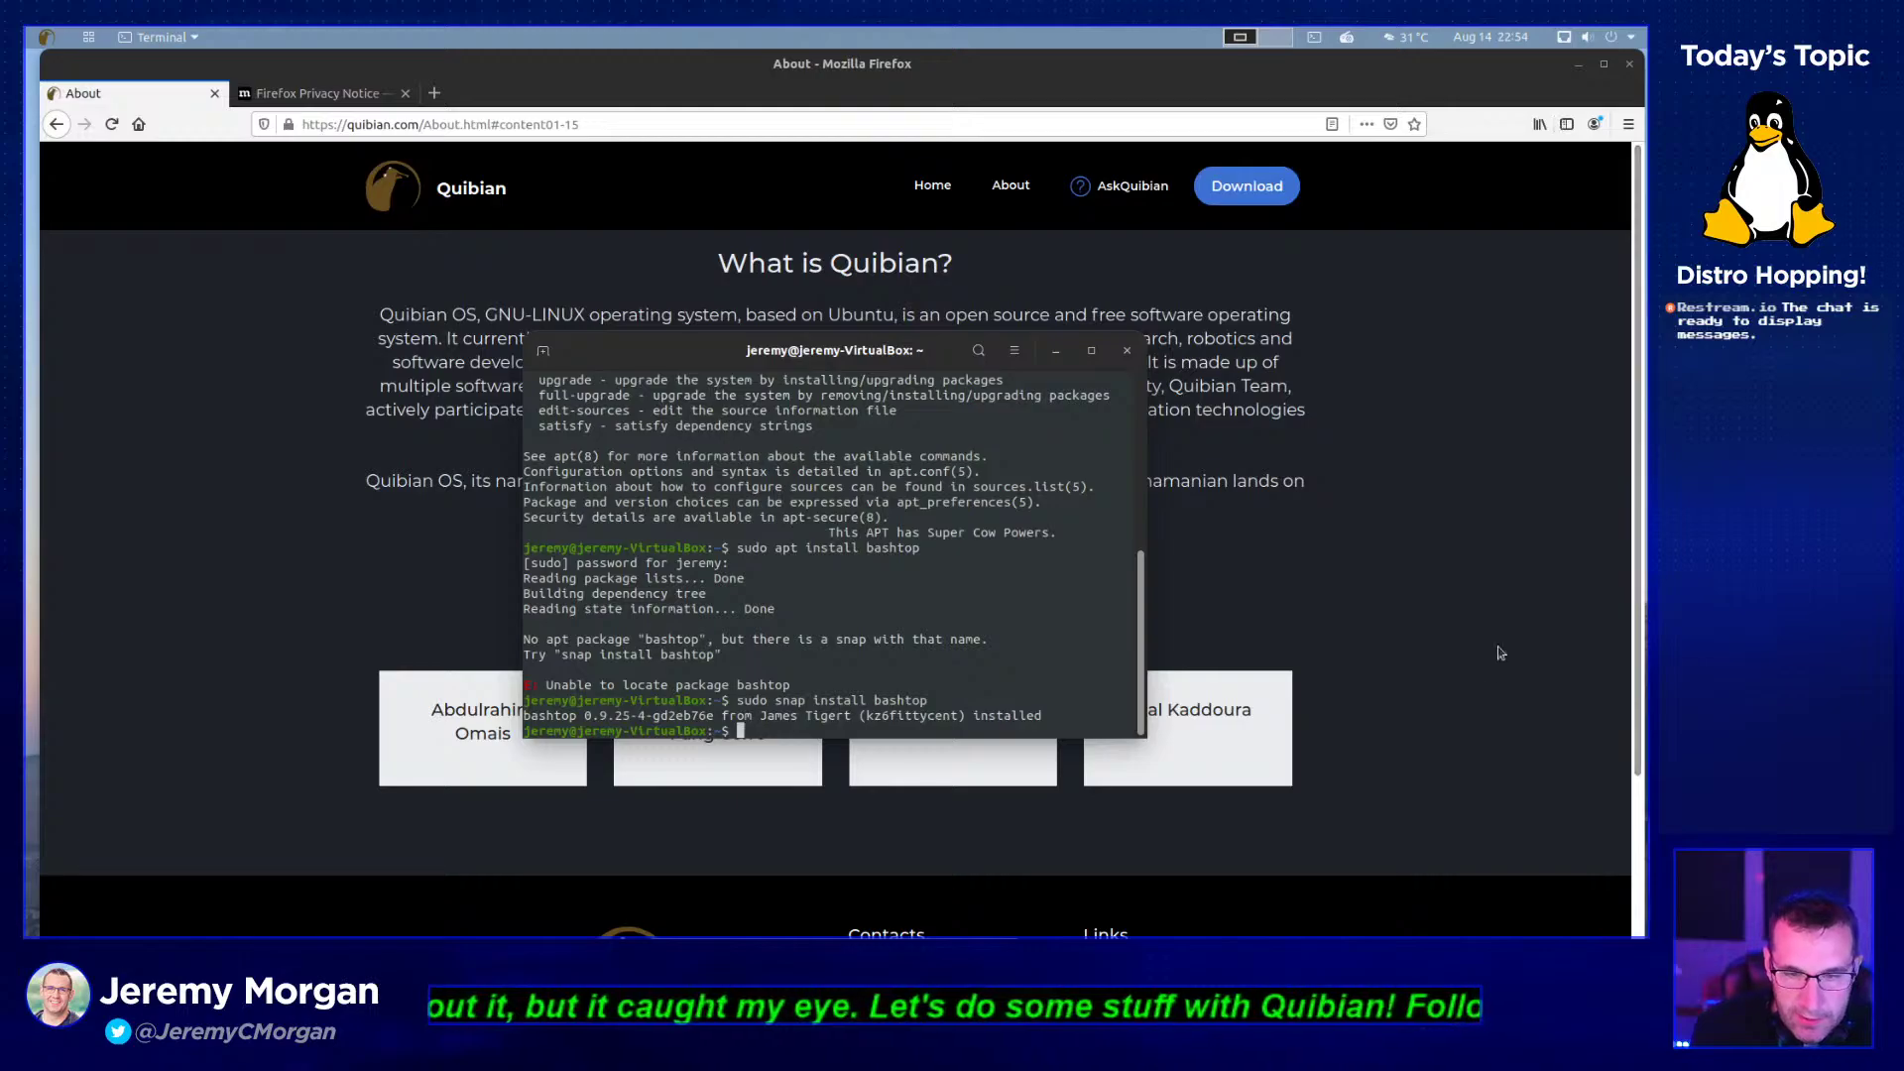
- Move the terminal window higher and launch bashtop
drag(936, 357, 917, 266)
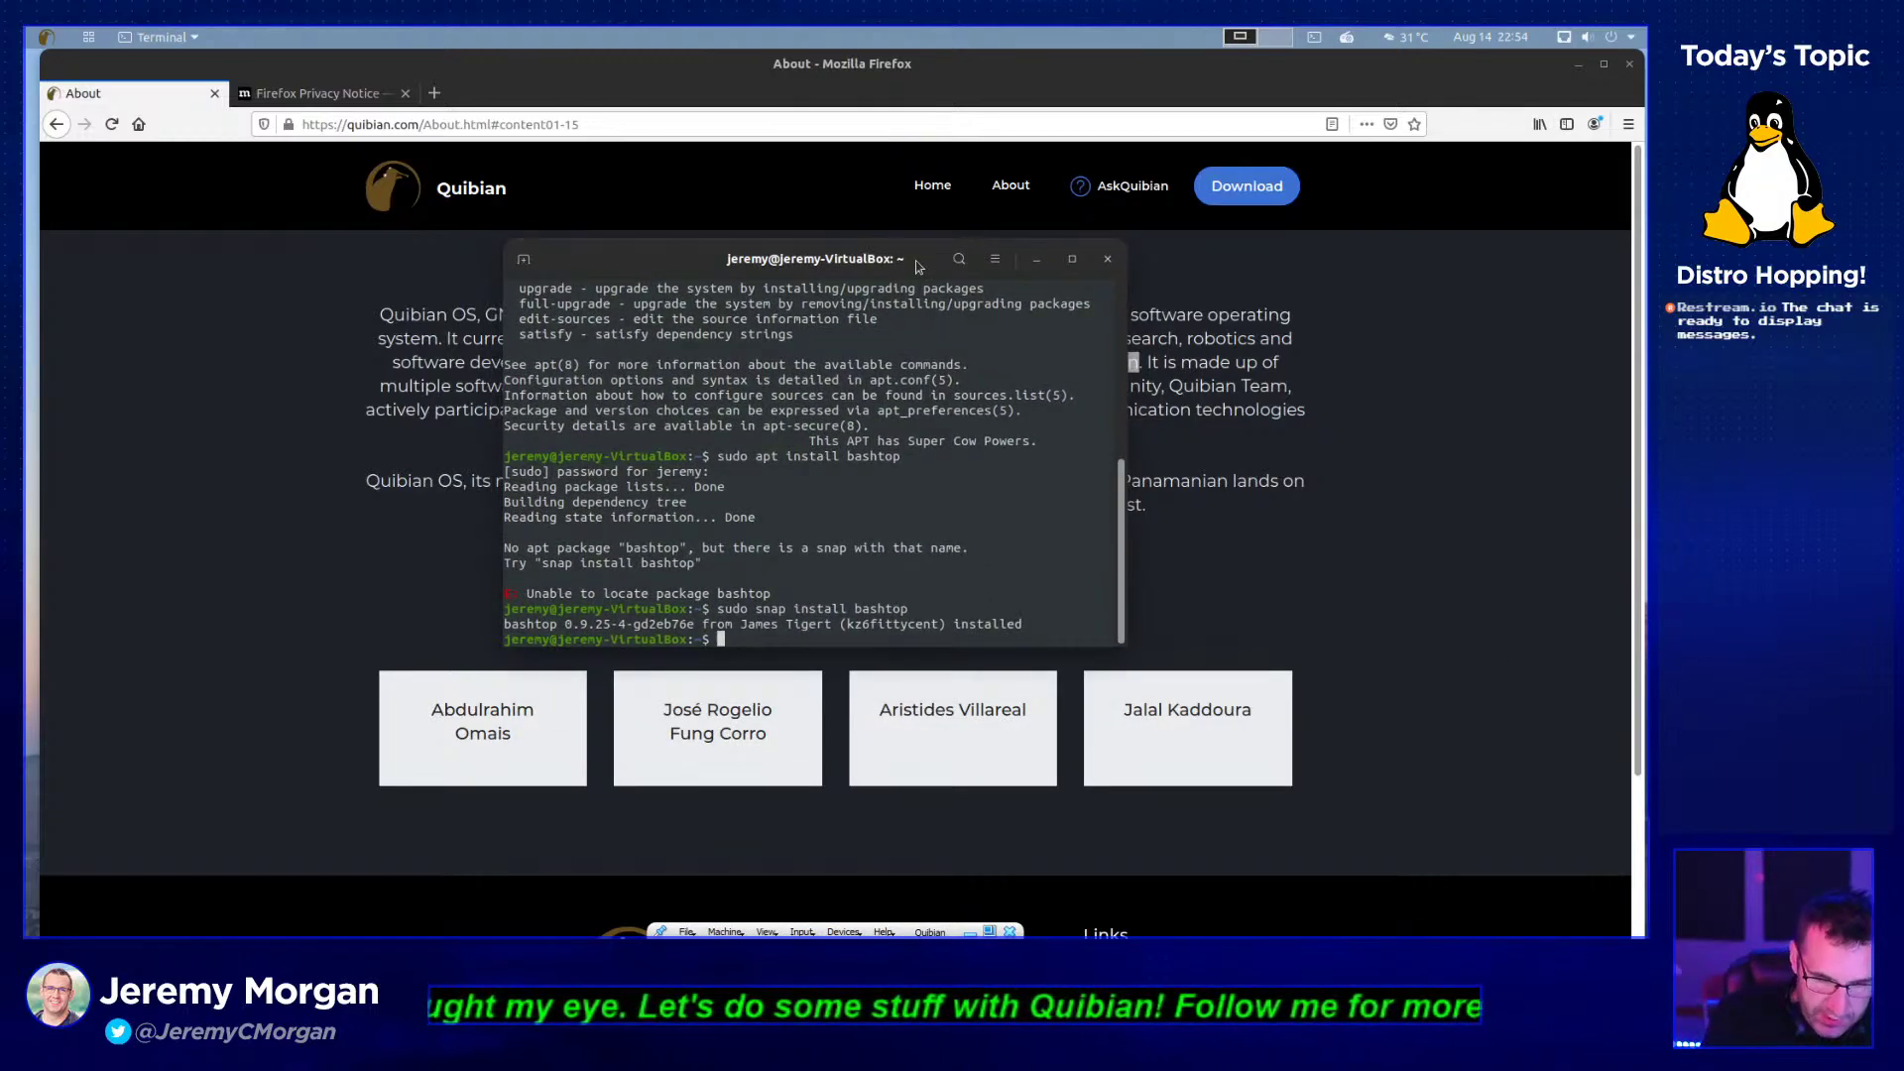
text(bashto)
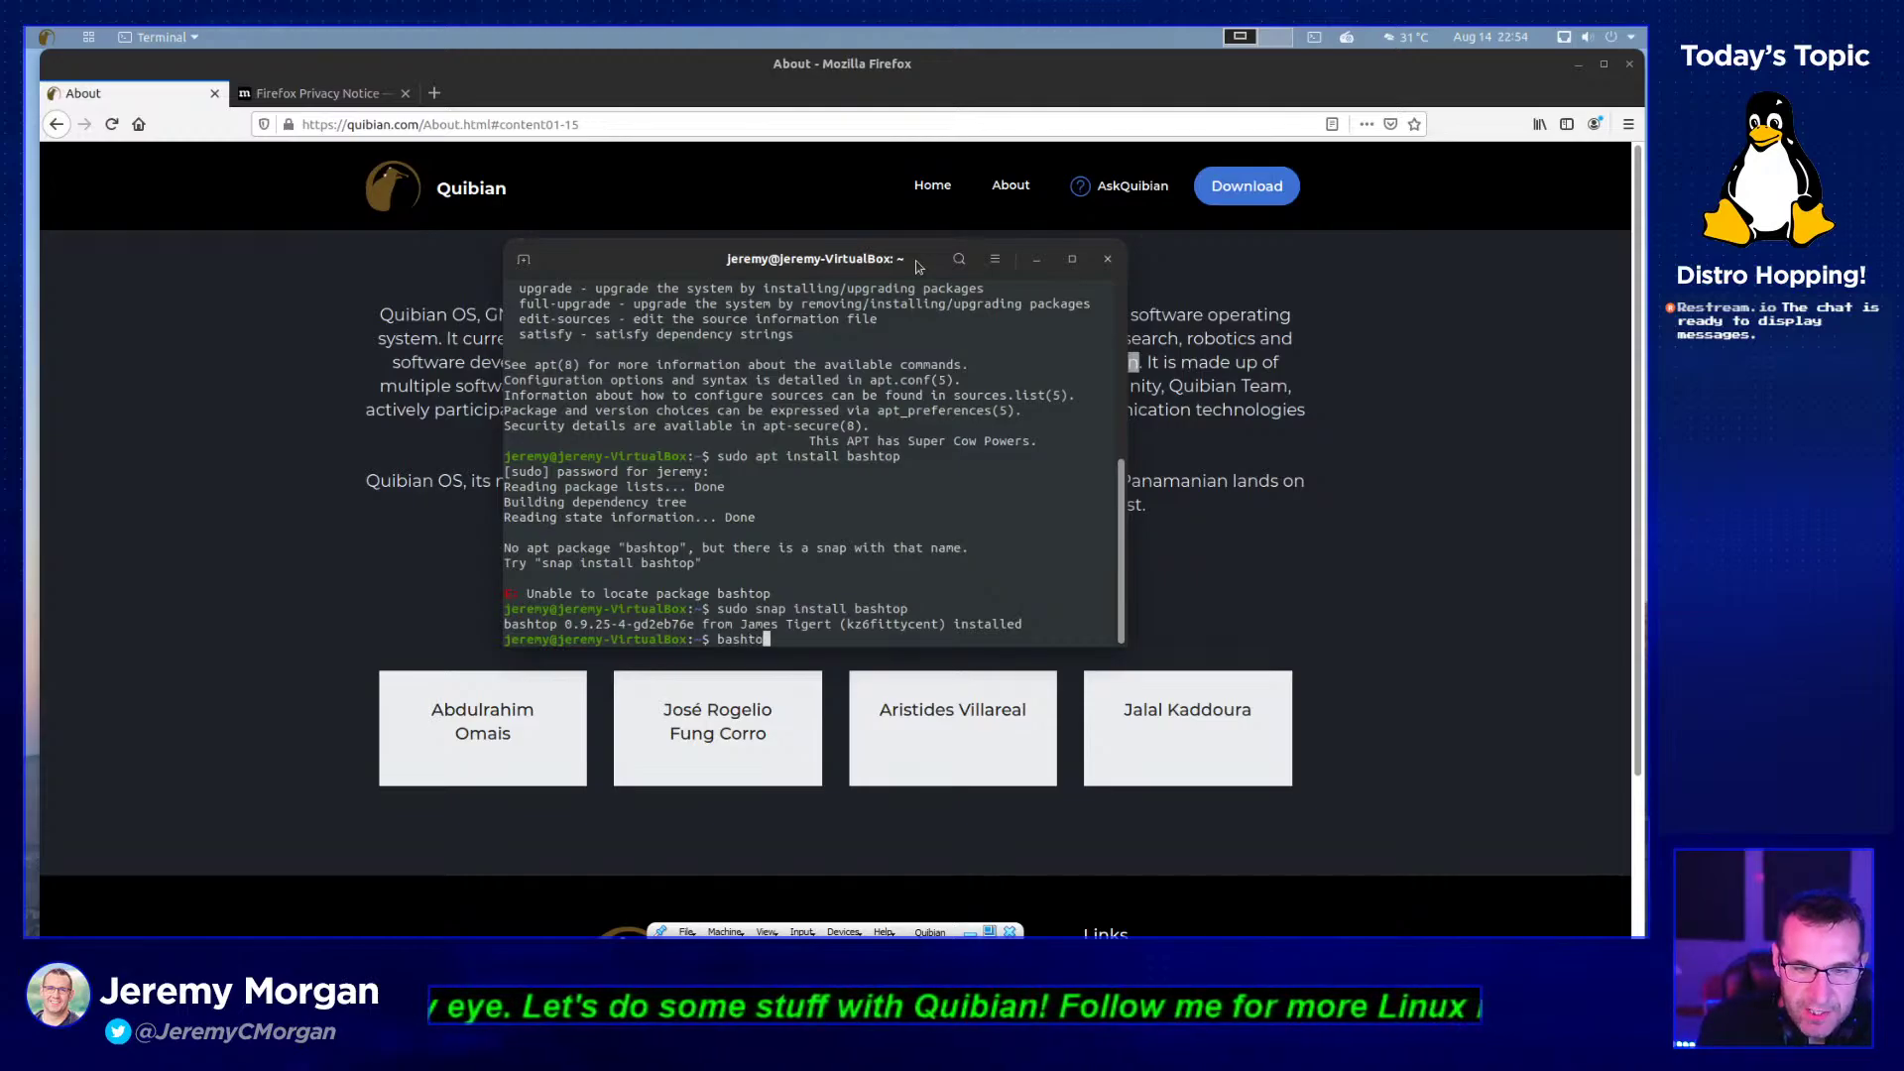
text(p)
key(Return)
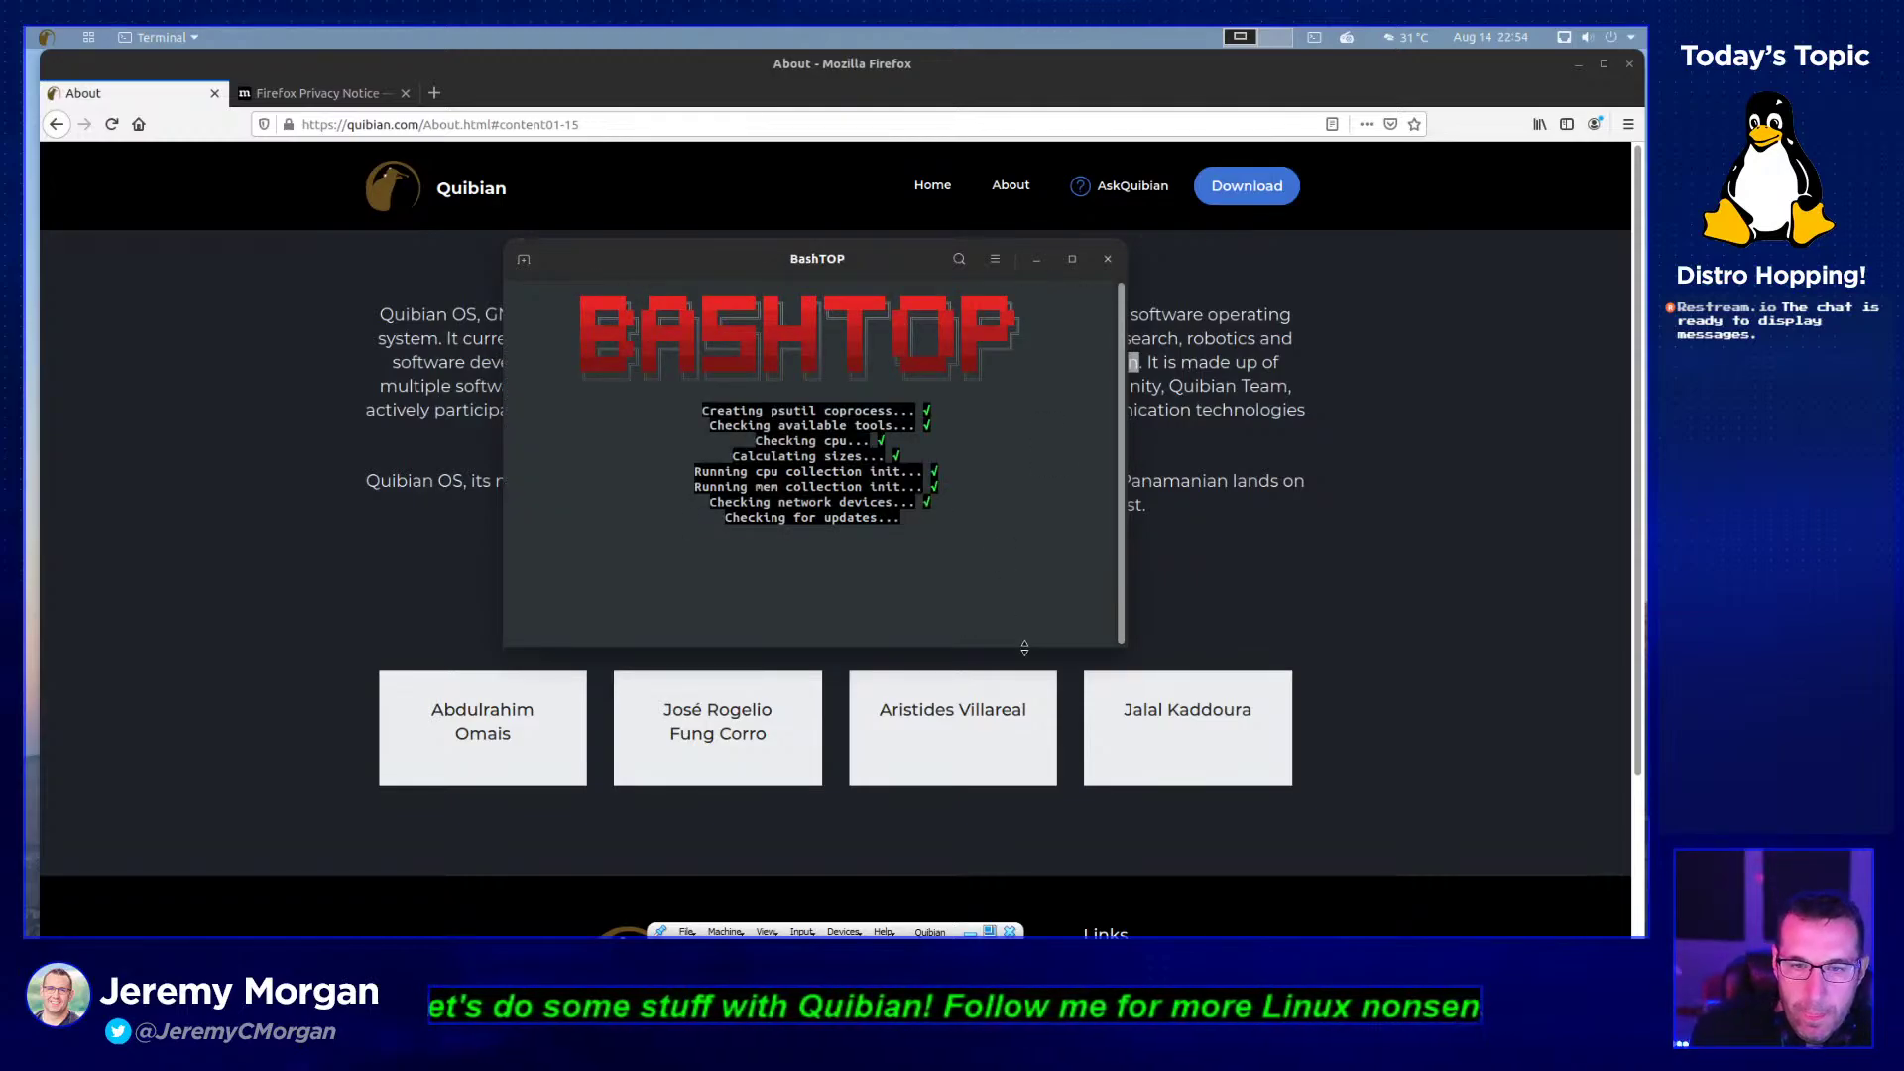
- Enlarge and reposition the BashTOP window so the CPU, memory, network and process panels show
mouse_move(1124, 646)
mouse_down()
mouse_move(1464, 821)
mouse_move(1587, 836)
mouse_up()
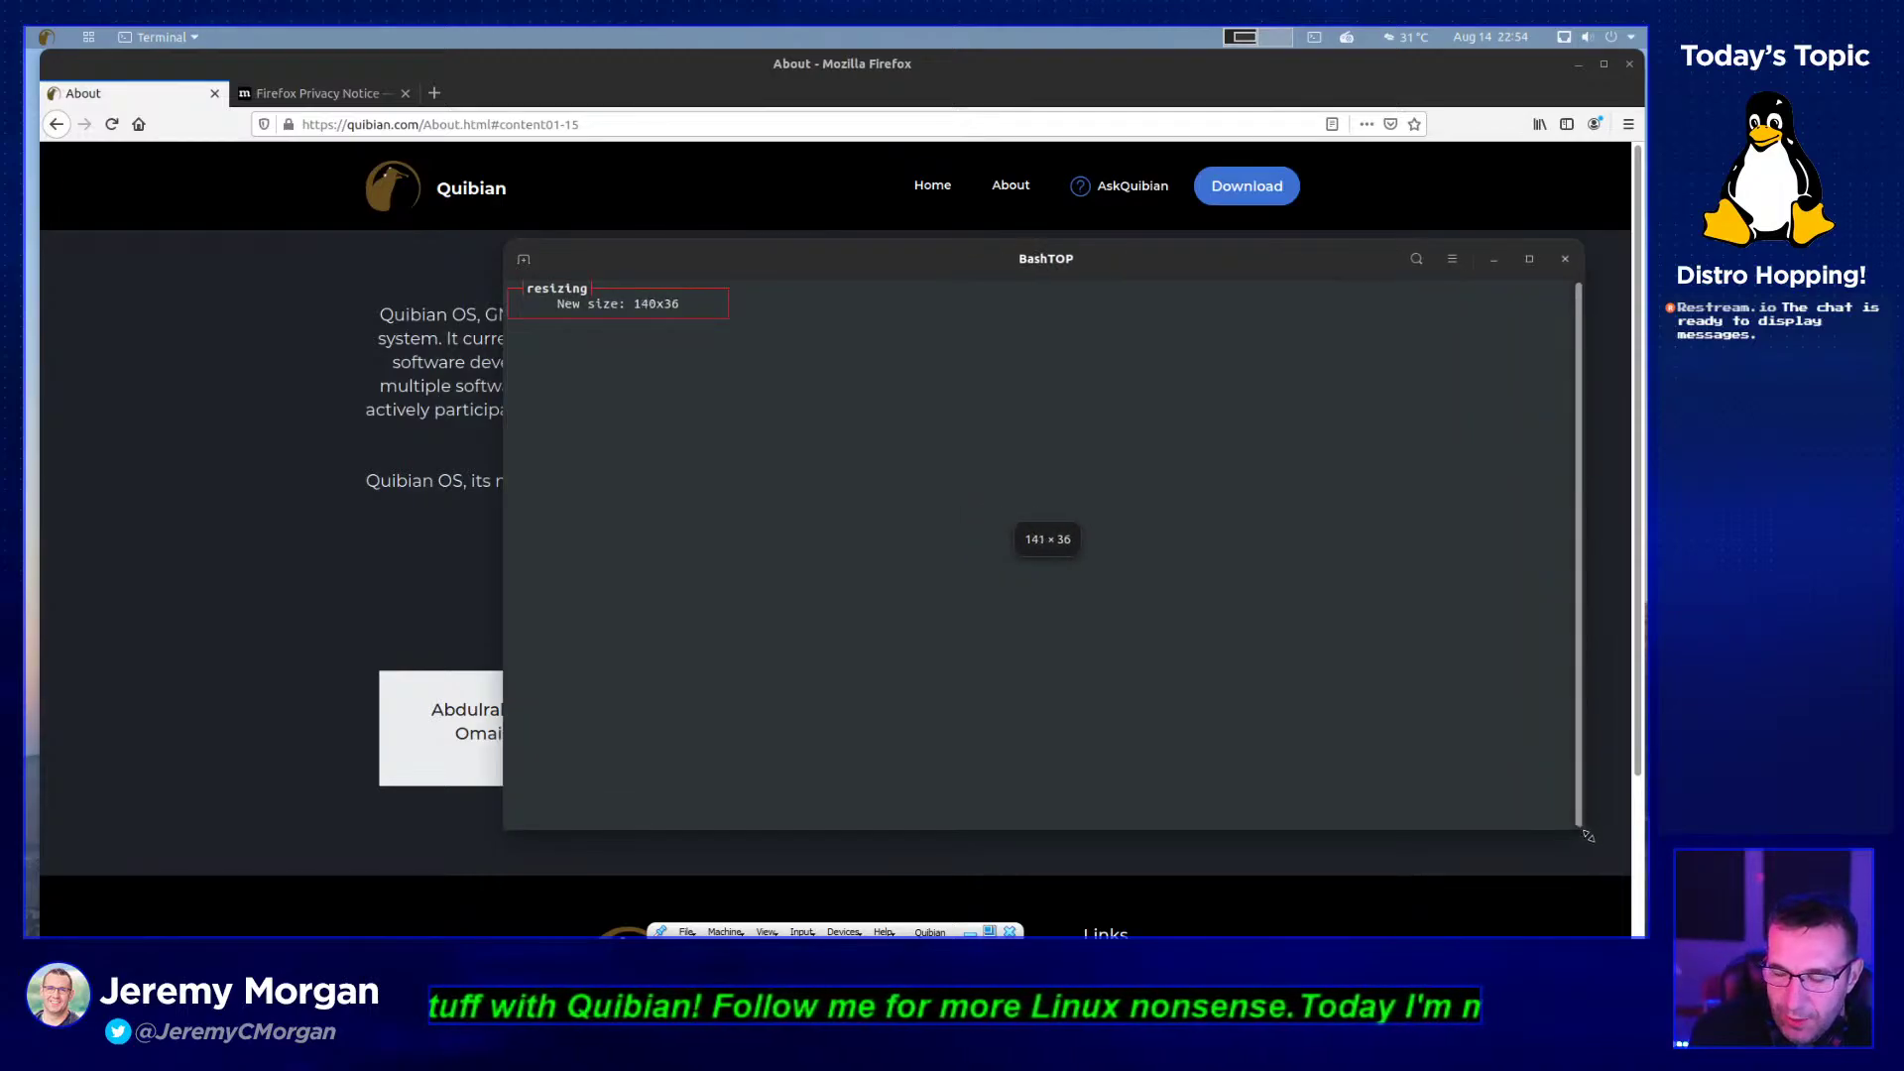
drag(1212, 268, 843, 154)
drag(1222, 713, 1548, 774)
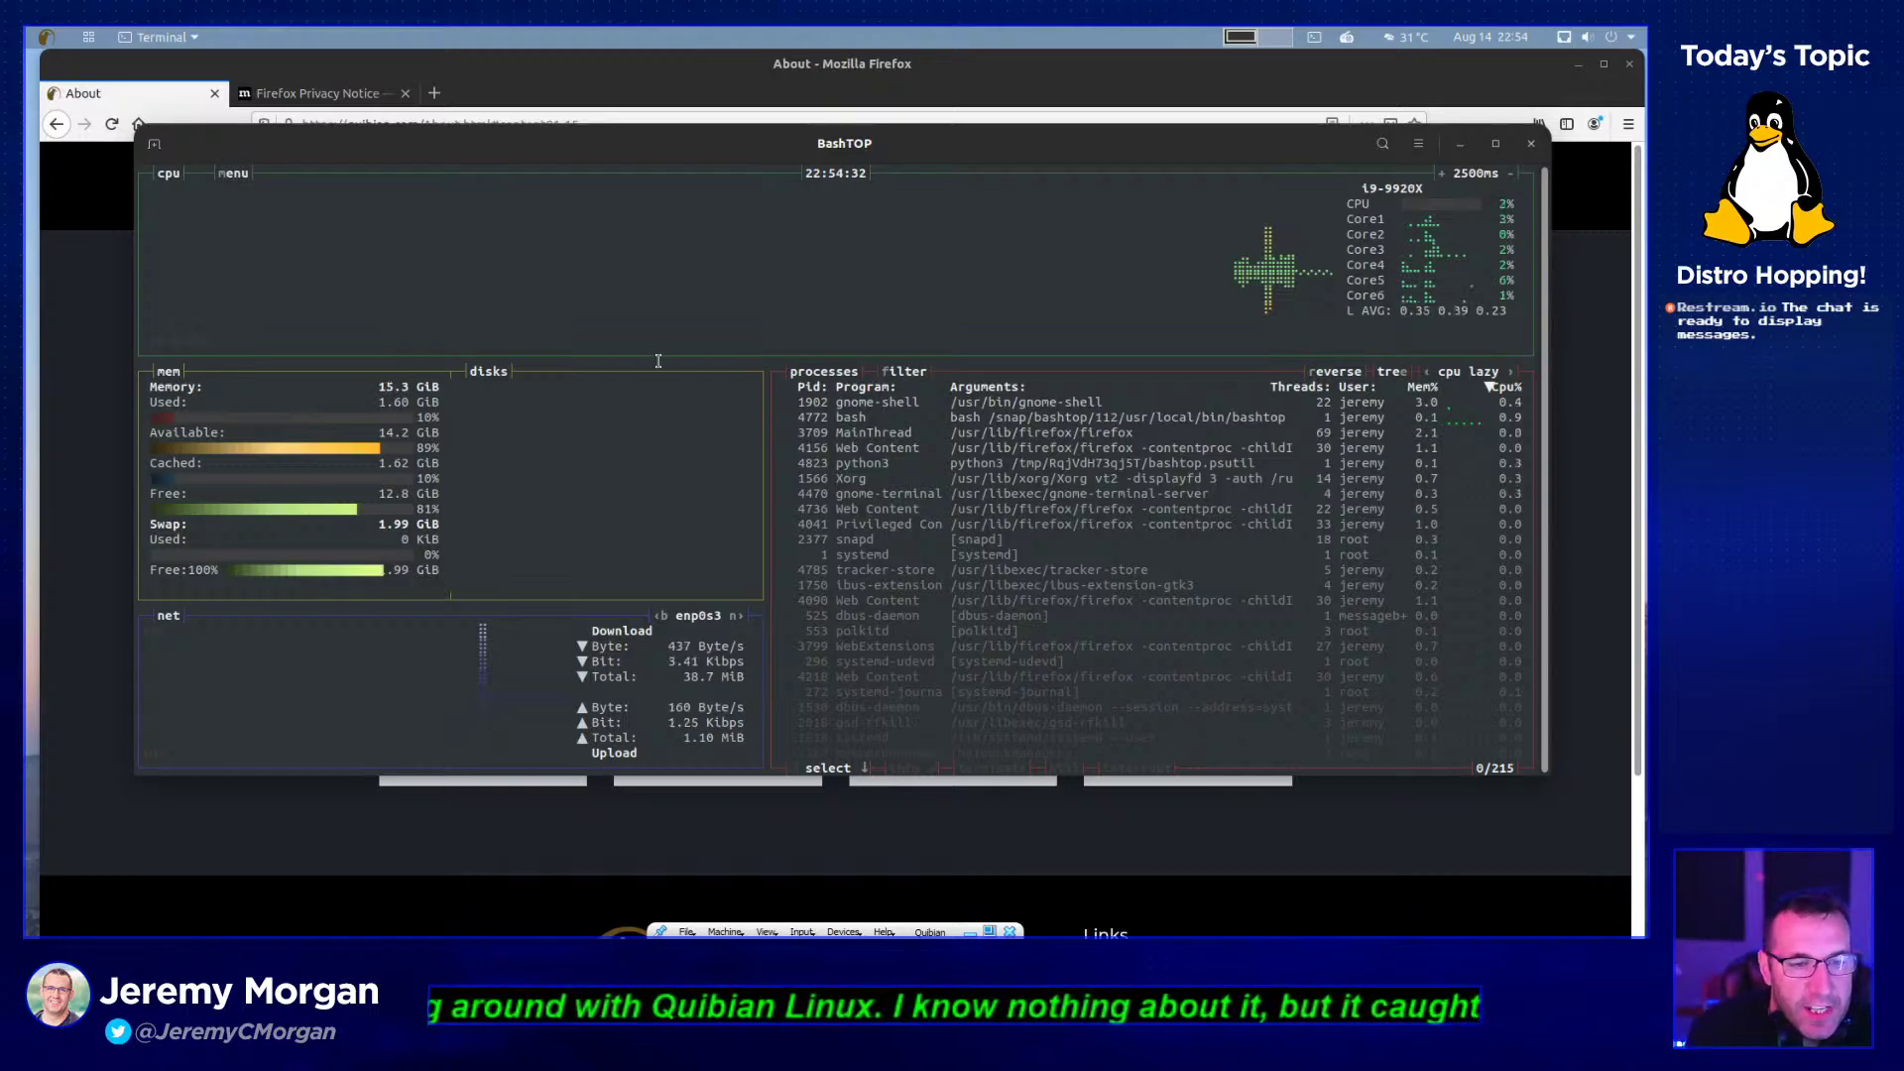
- Clear stray selections in BashTOP and select gnome-shell, the first process, with the Down arrow
drag(374, 404, 408, 402)
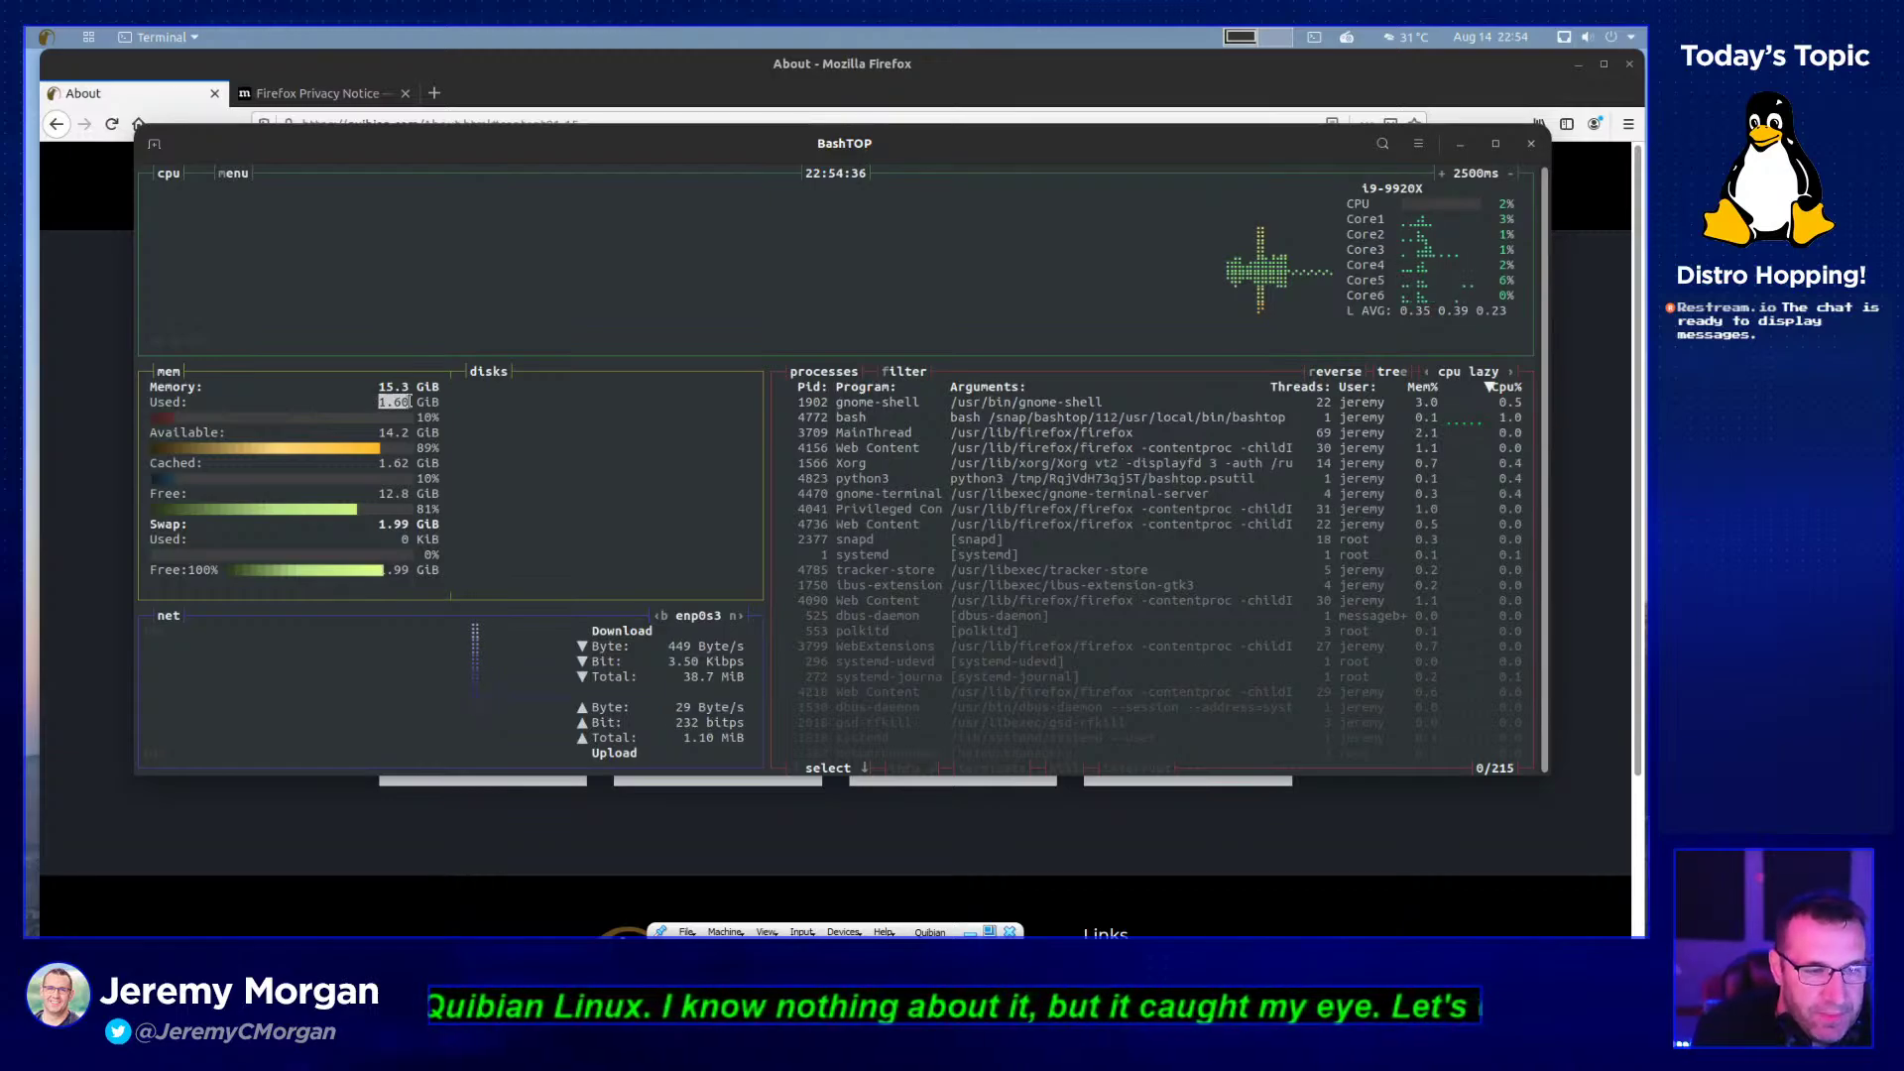
click(498, 409)
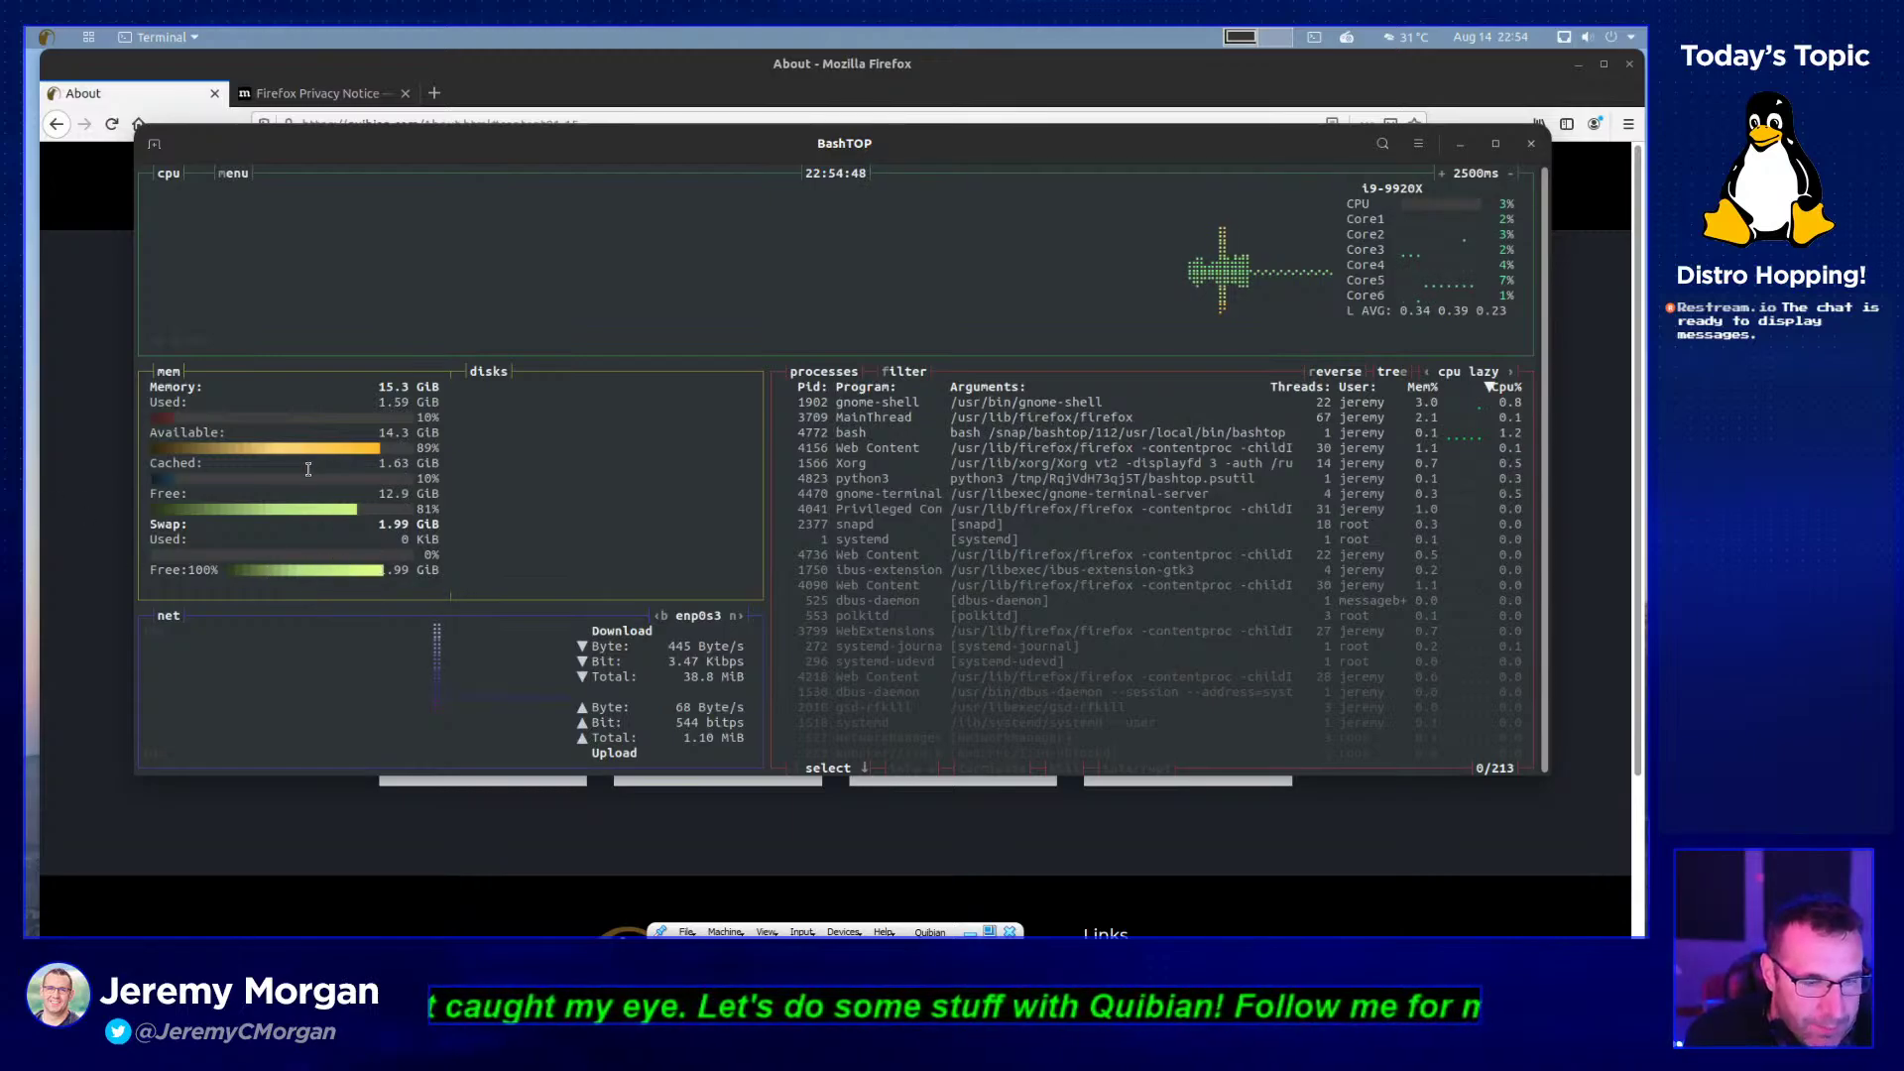
click(457, 496)
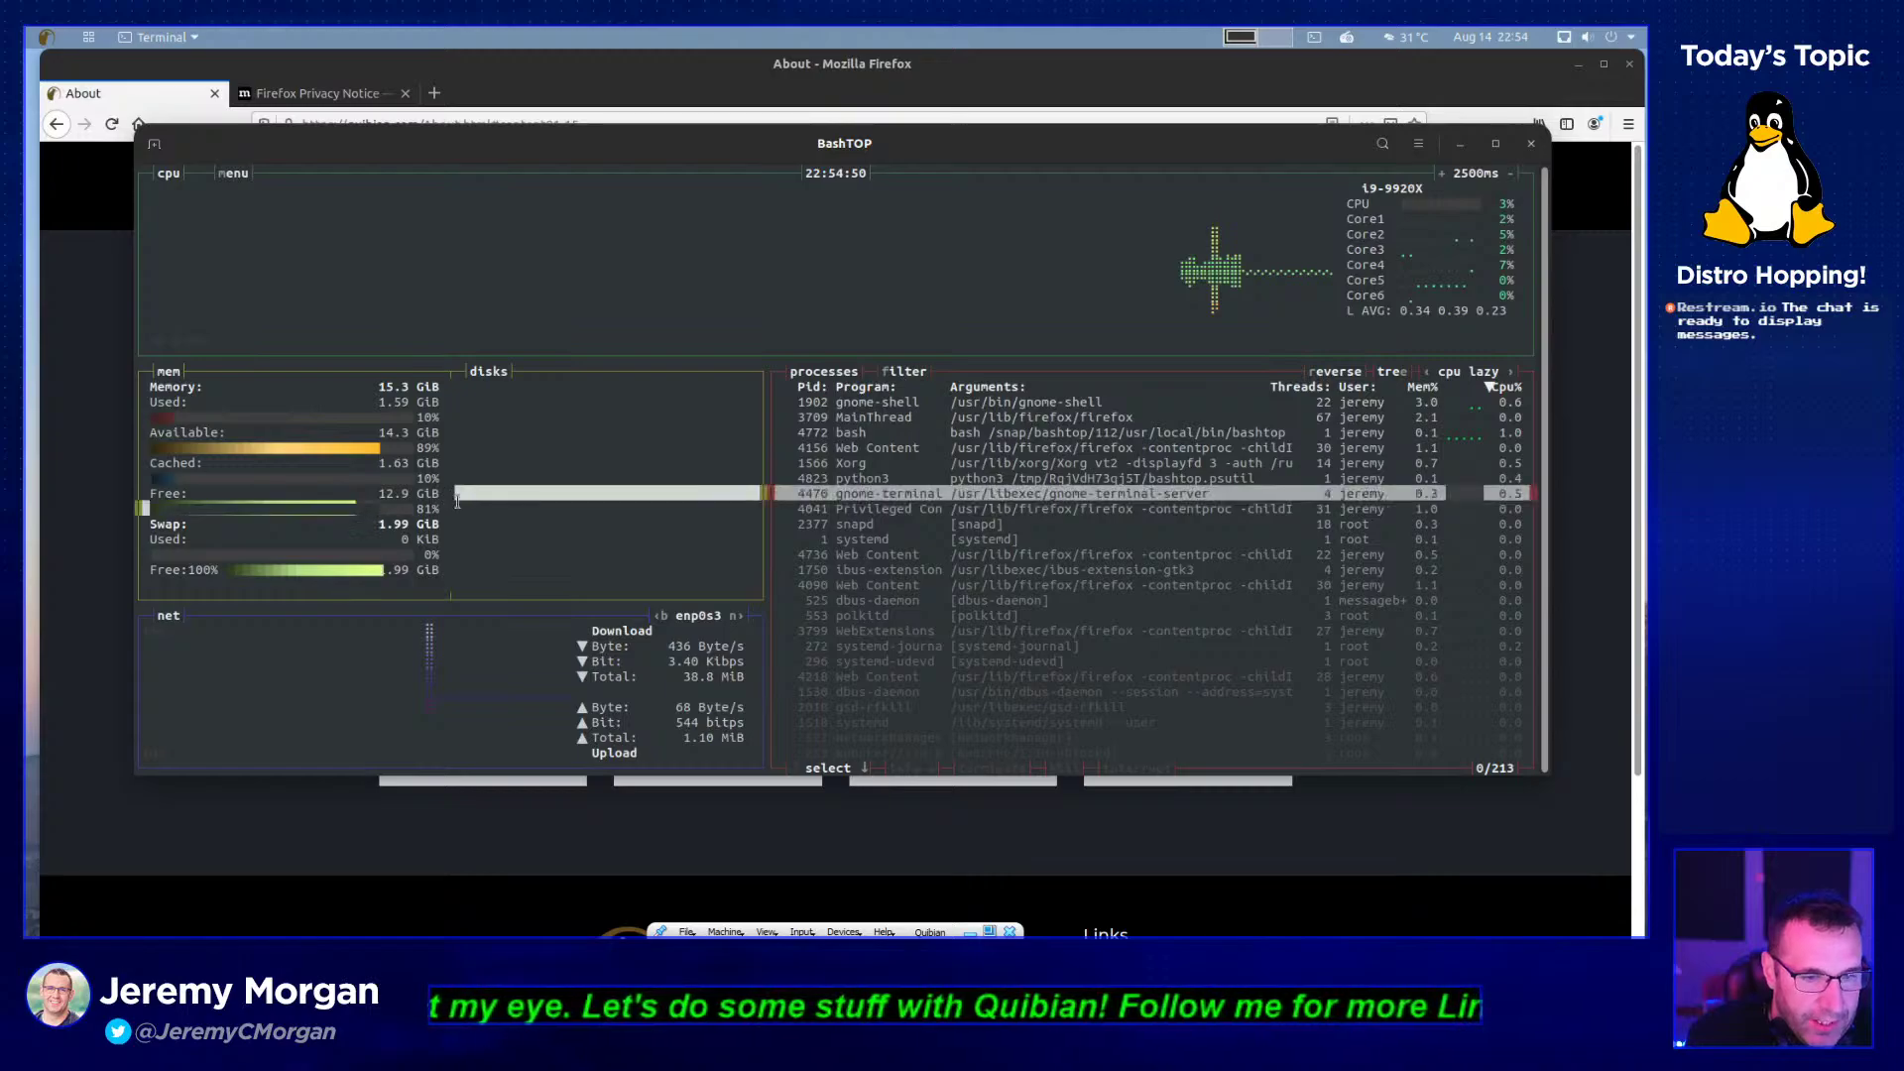
click(434, 486)
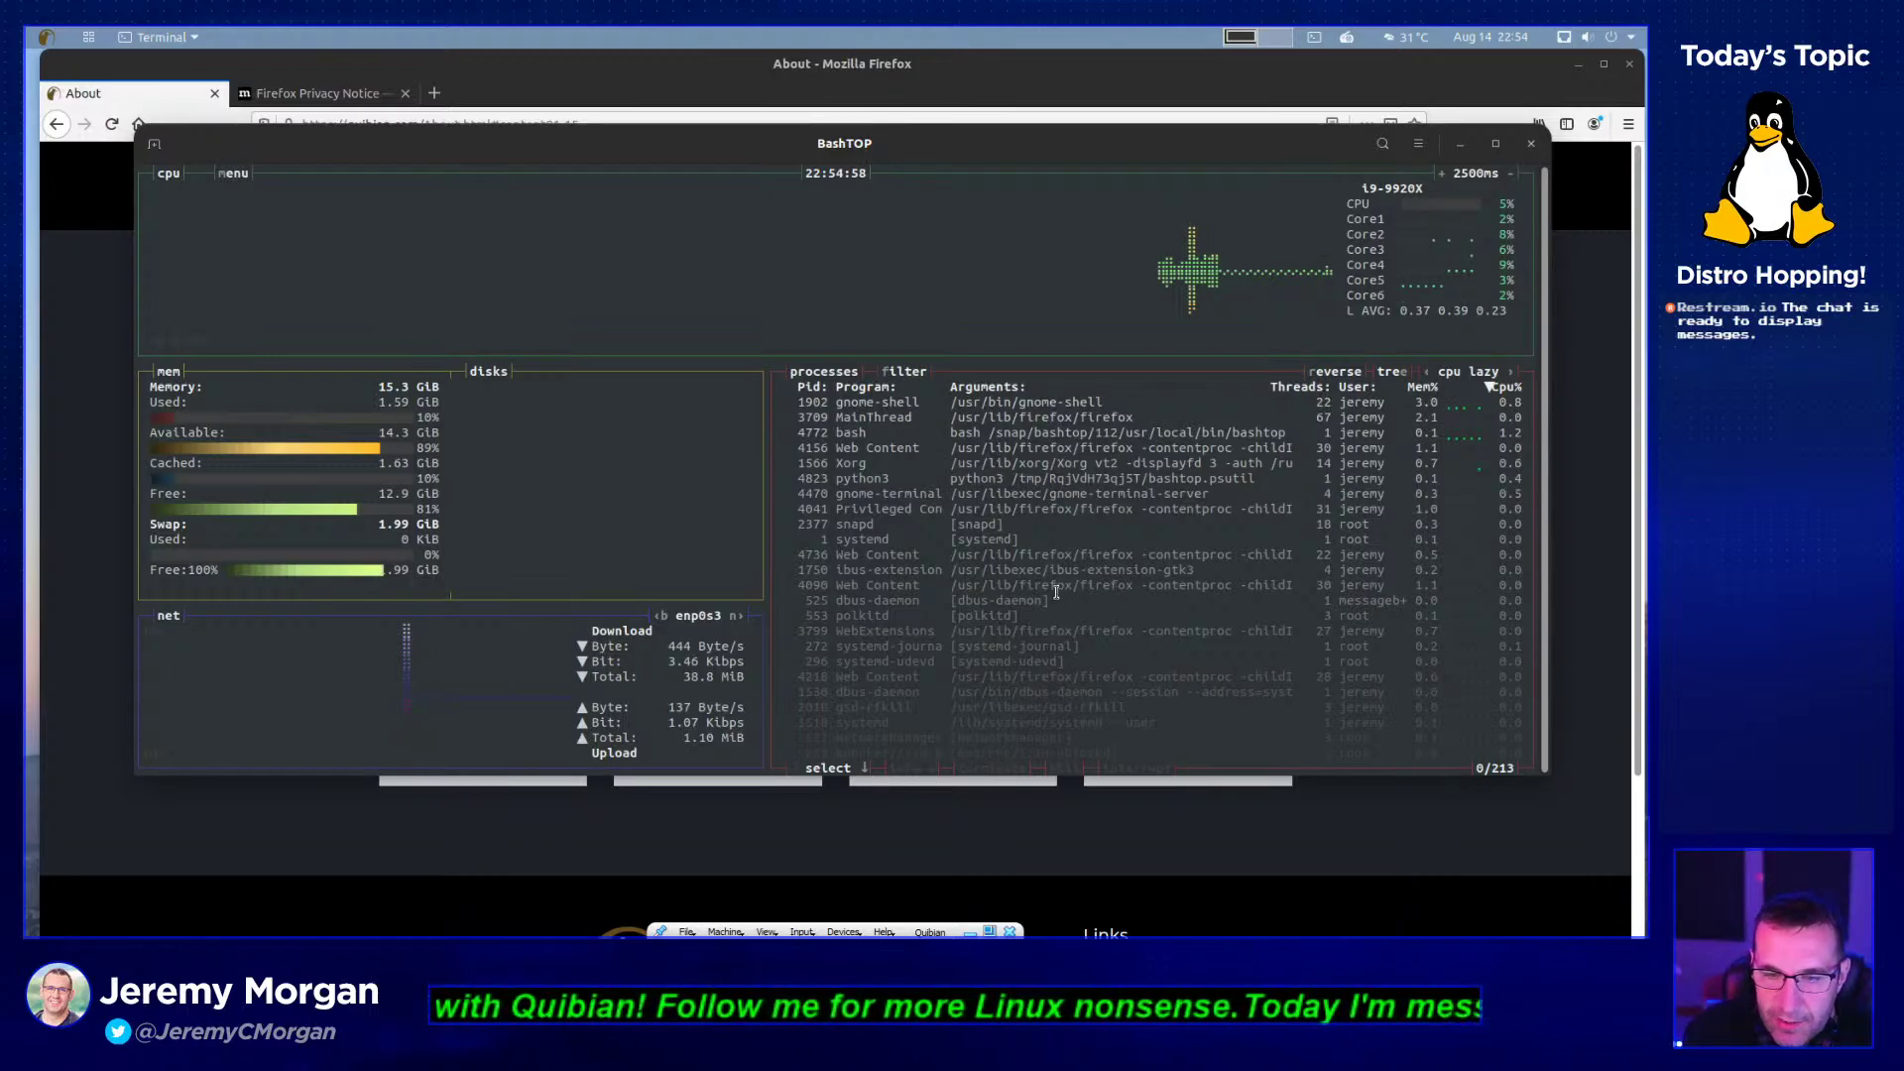
key(Down)
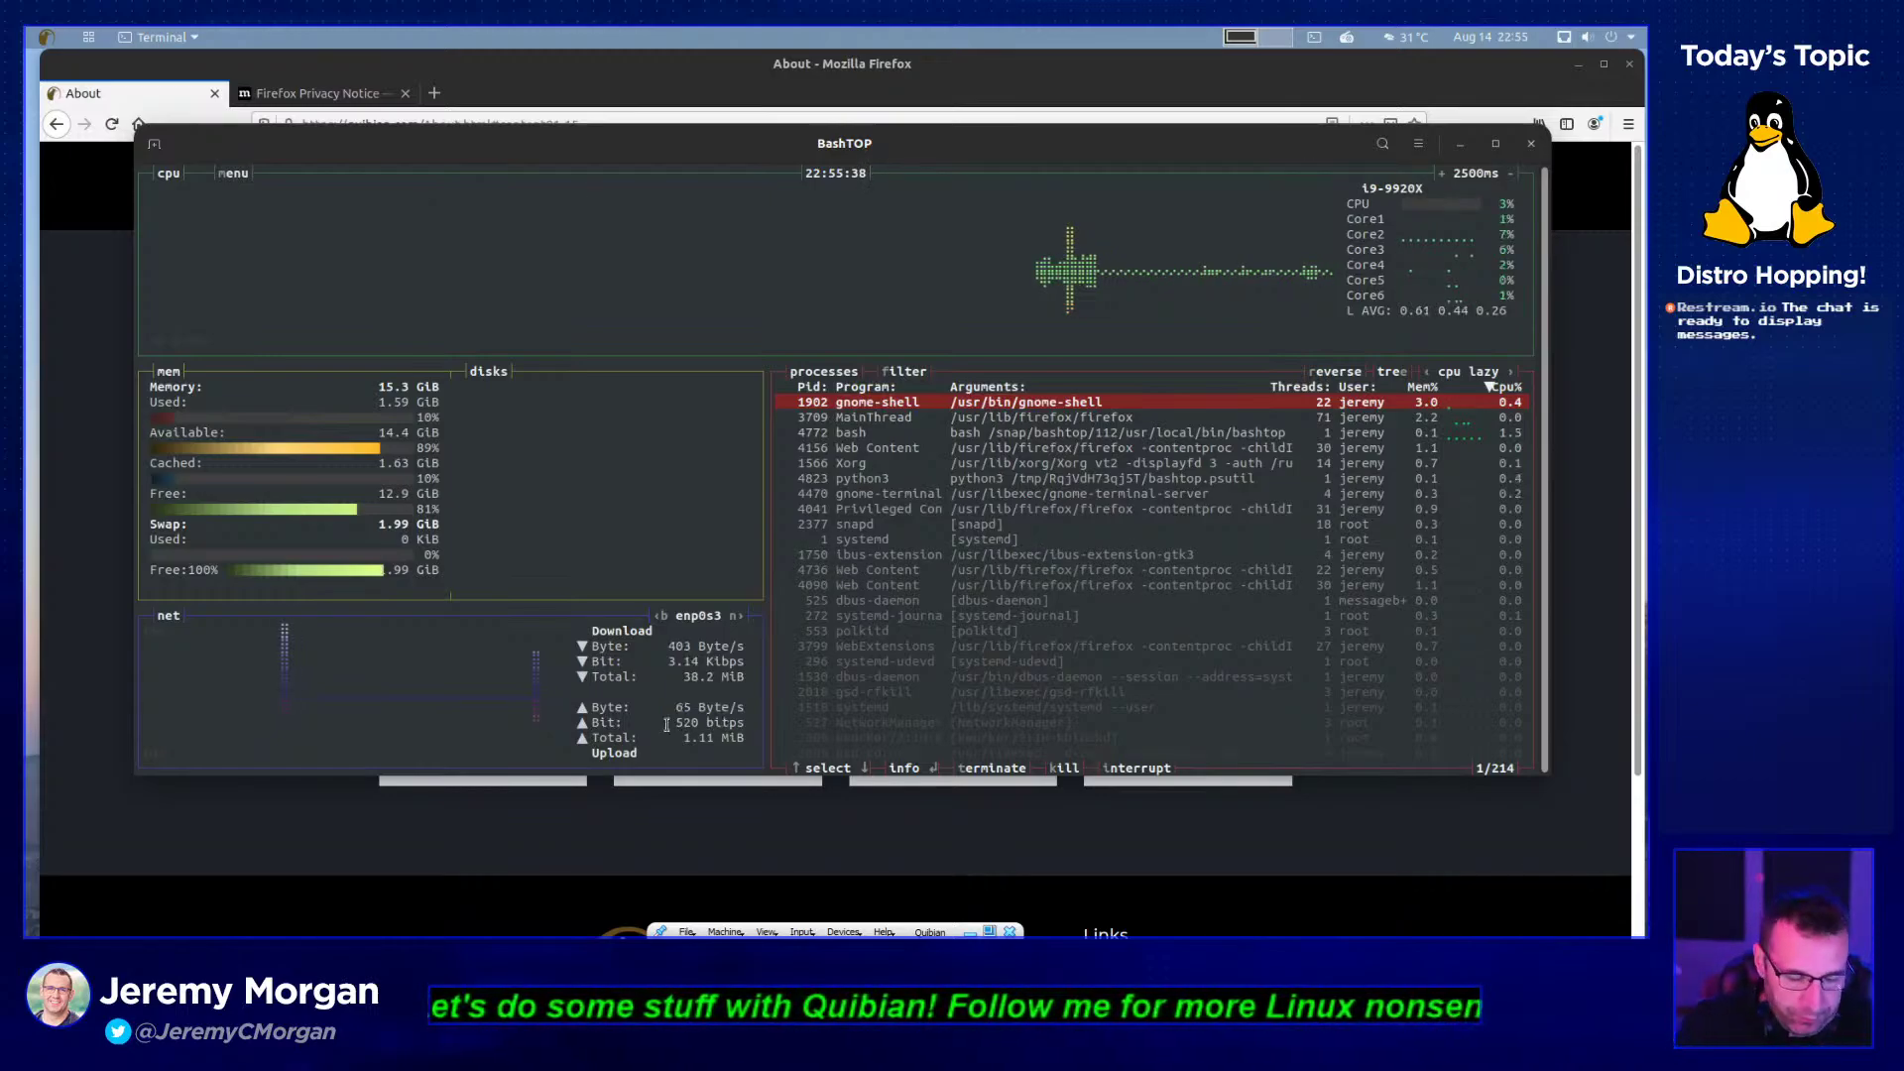
mouse_move(766, 151)
mouse_down()
mouse_move(729, 156)
mouse_move(748, 155)
mouse_up()
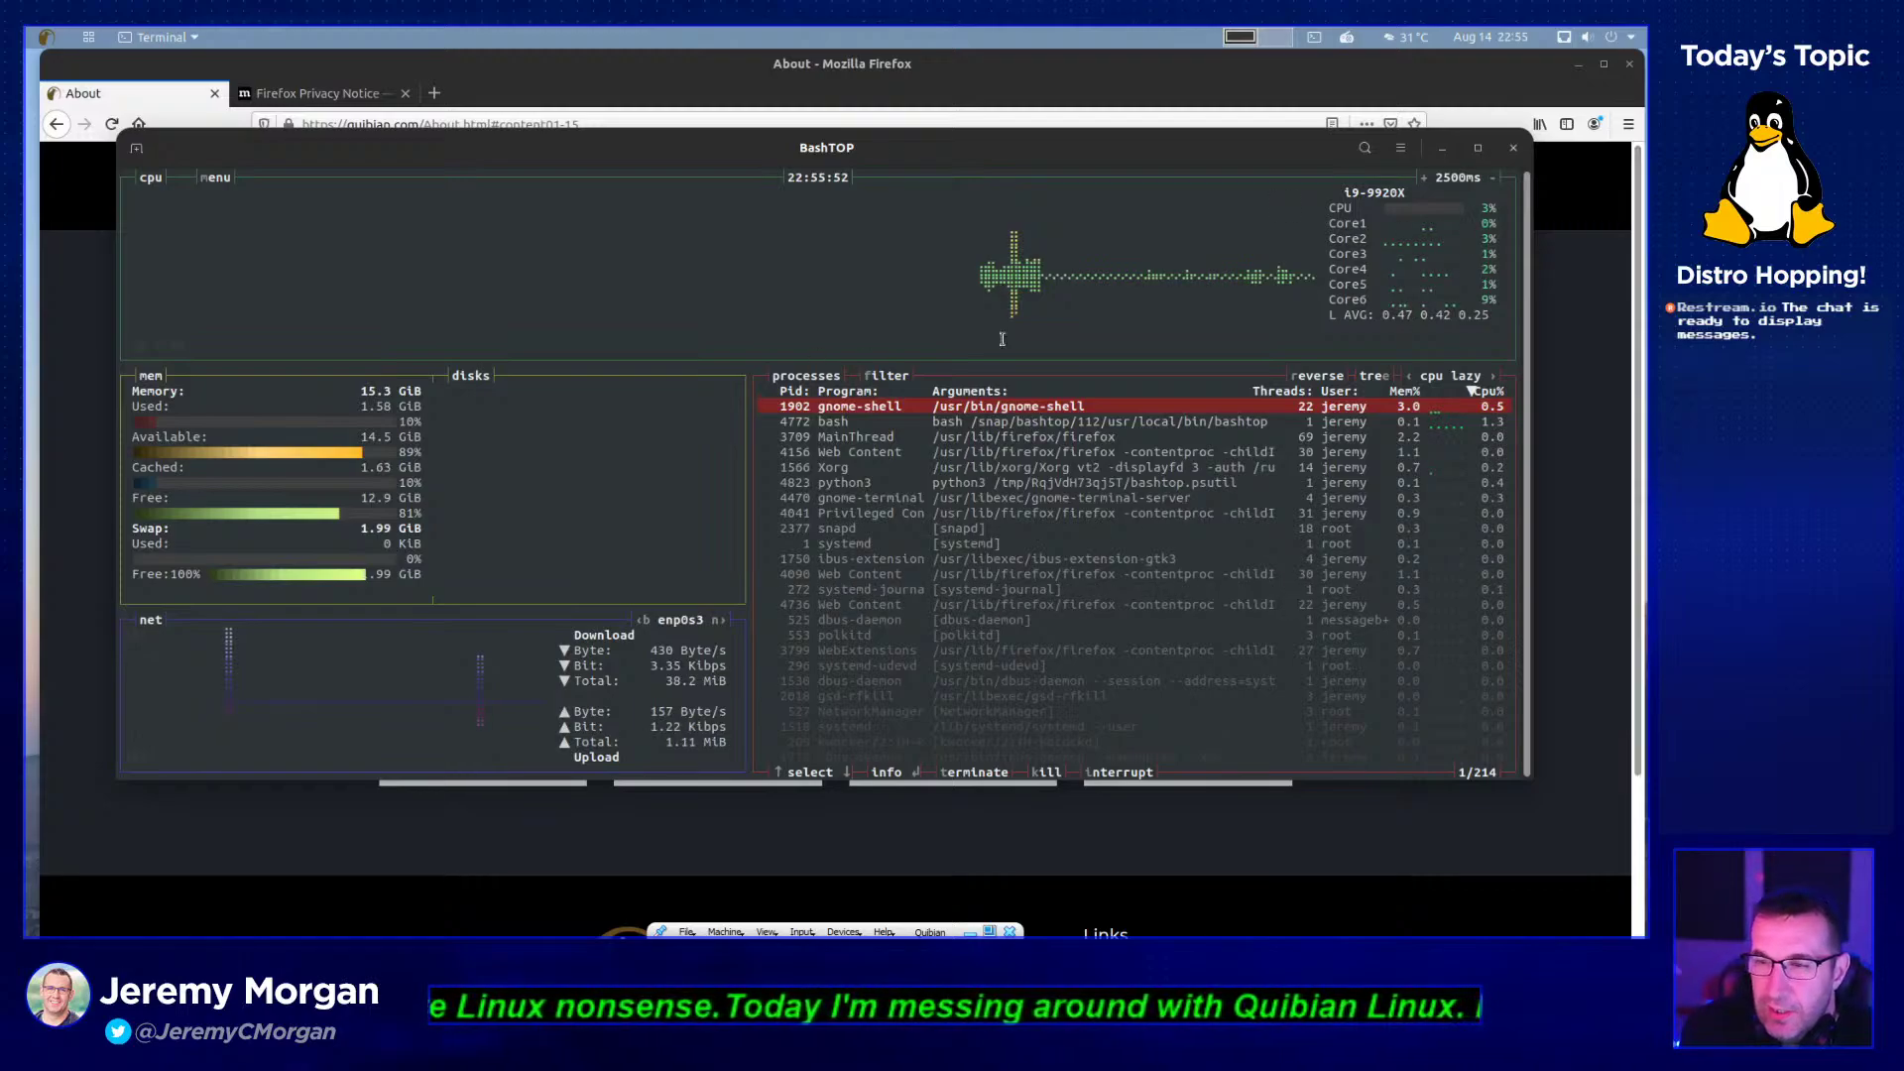
- Minimize BashTOP and Firefox to reveal the guest desktop
click(1441, 148)
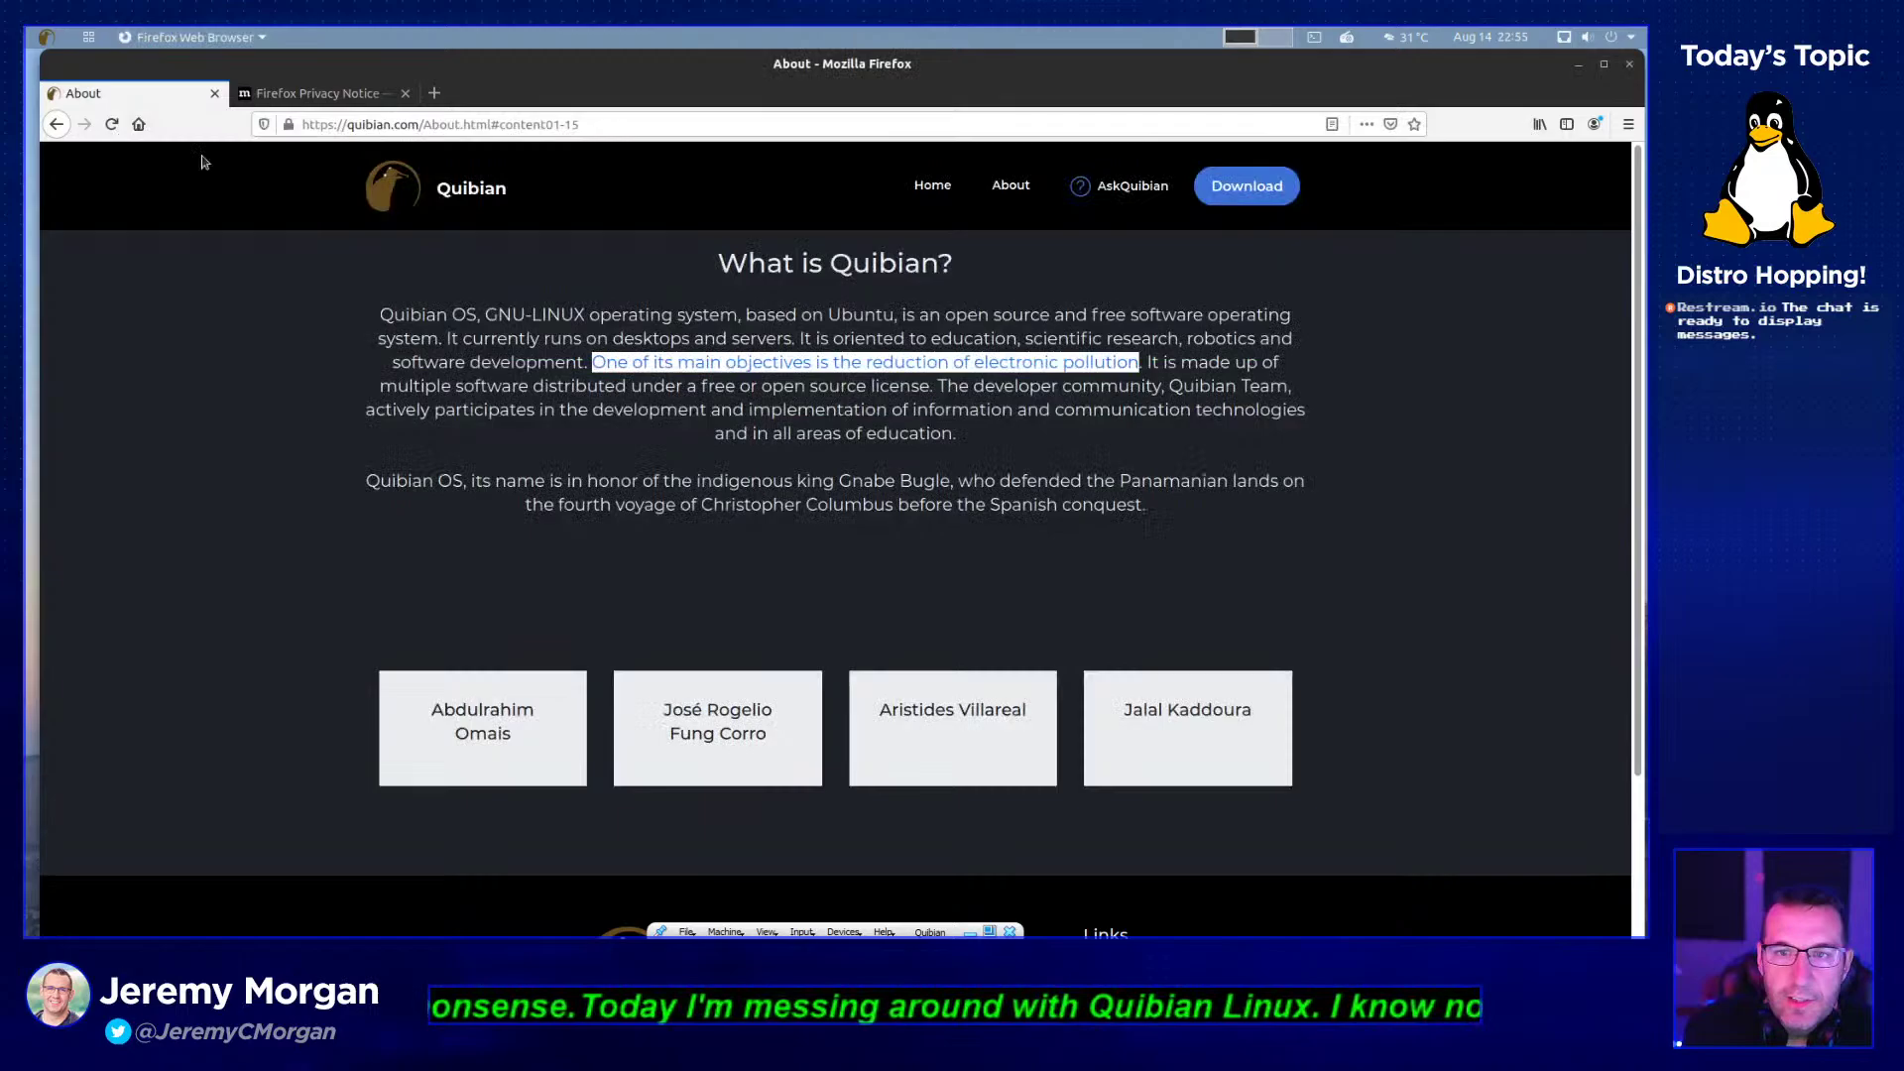
click(87, 38)
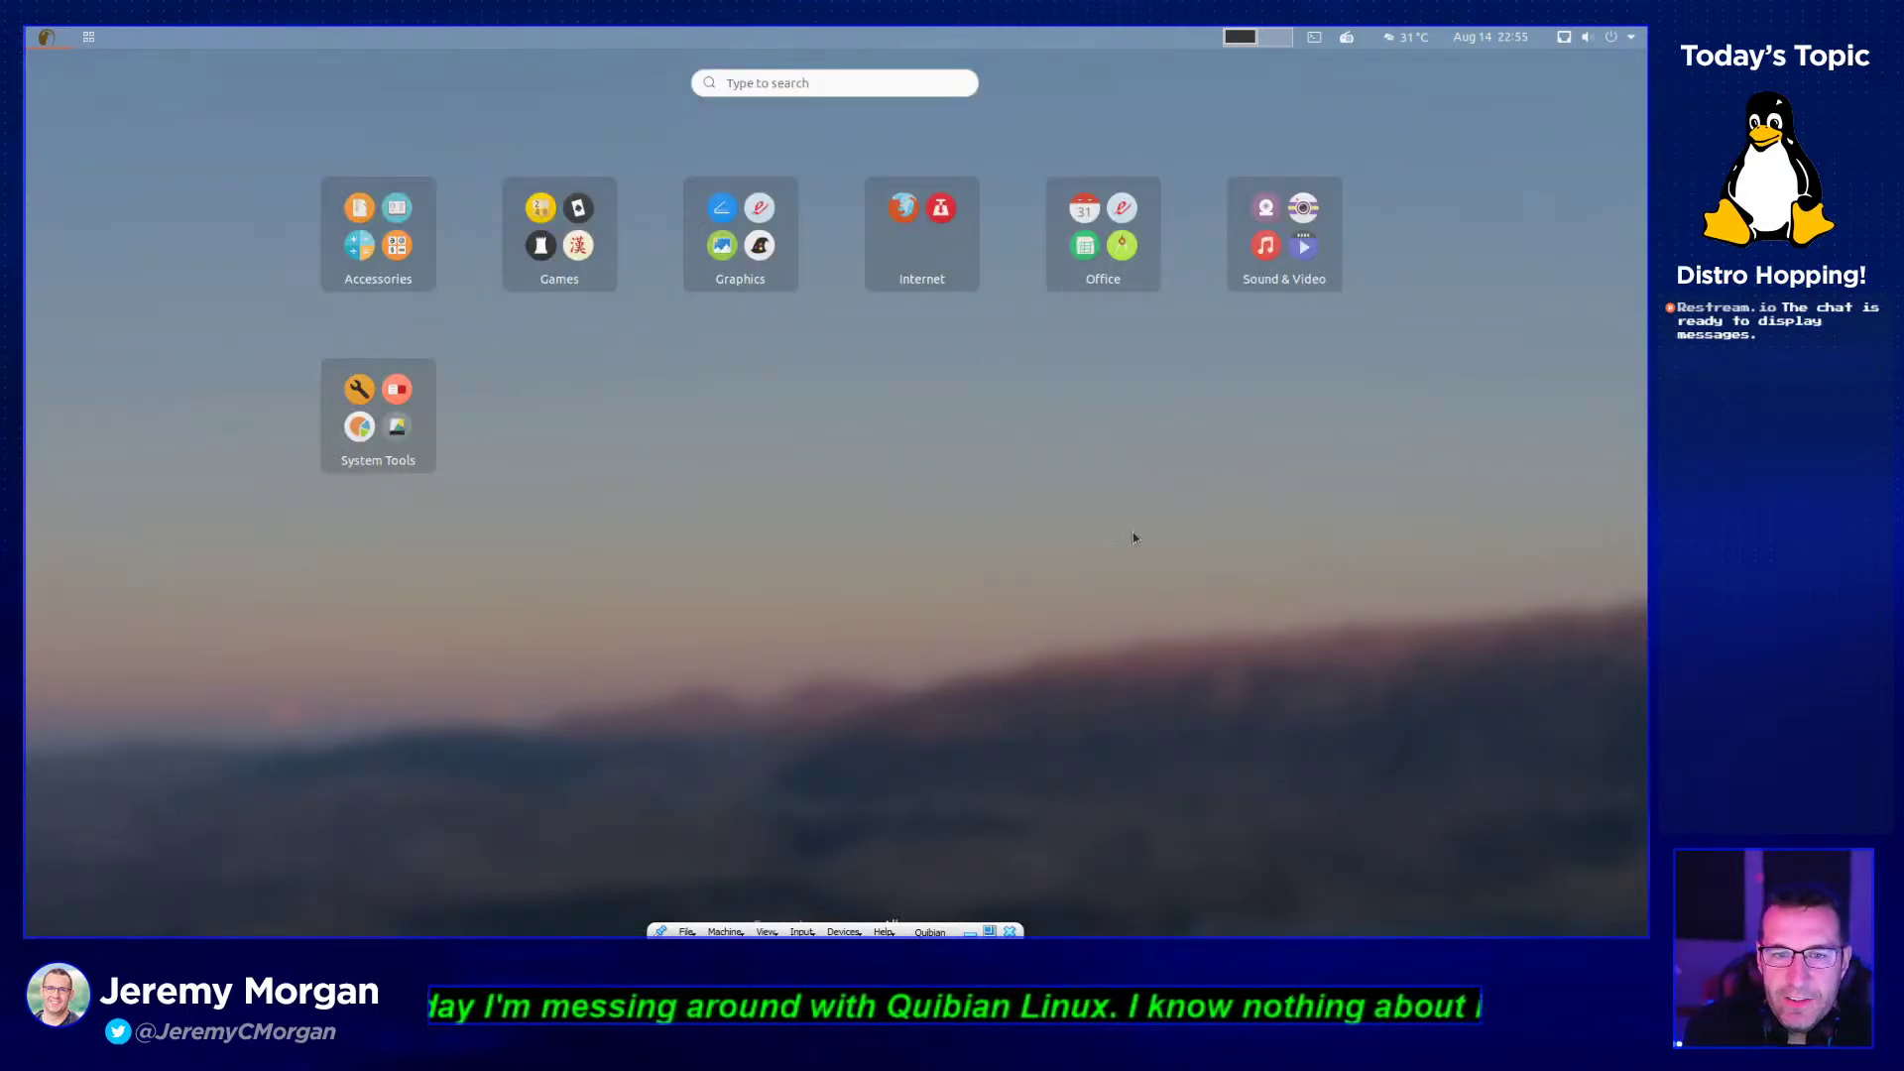
click(55, 33)
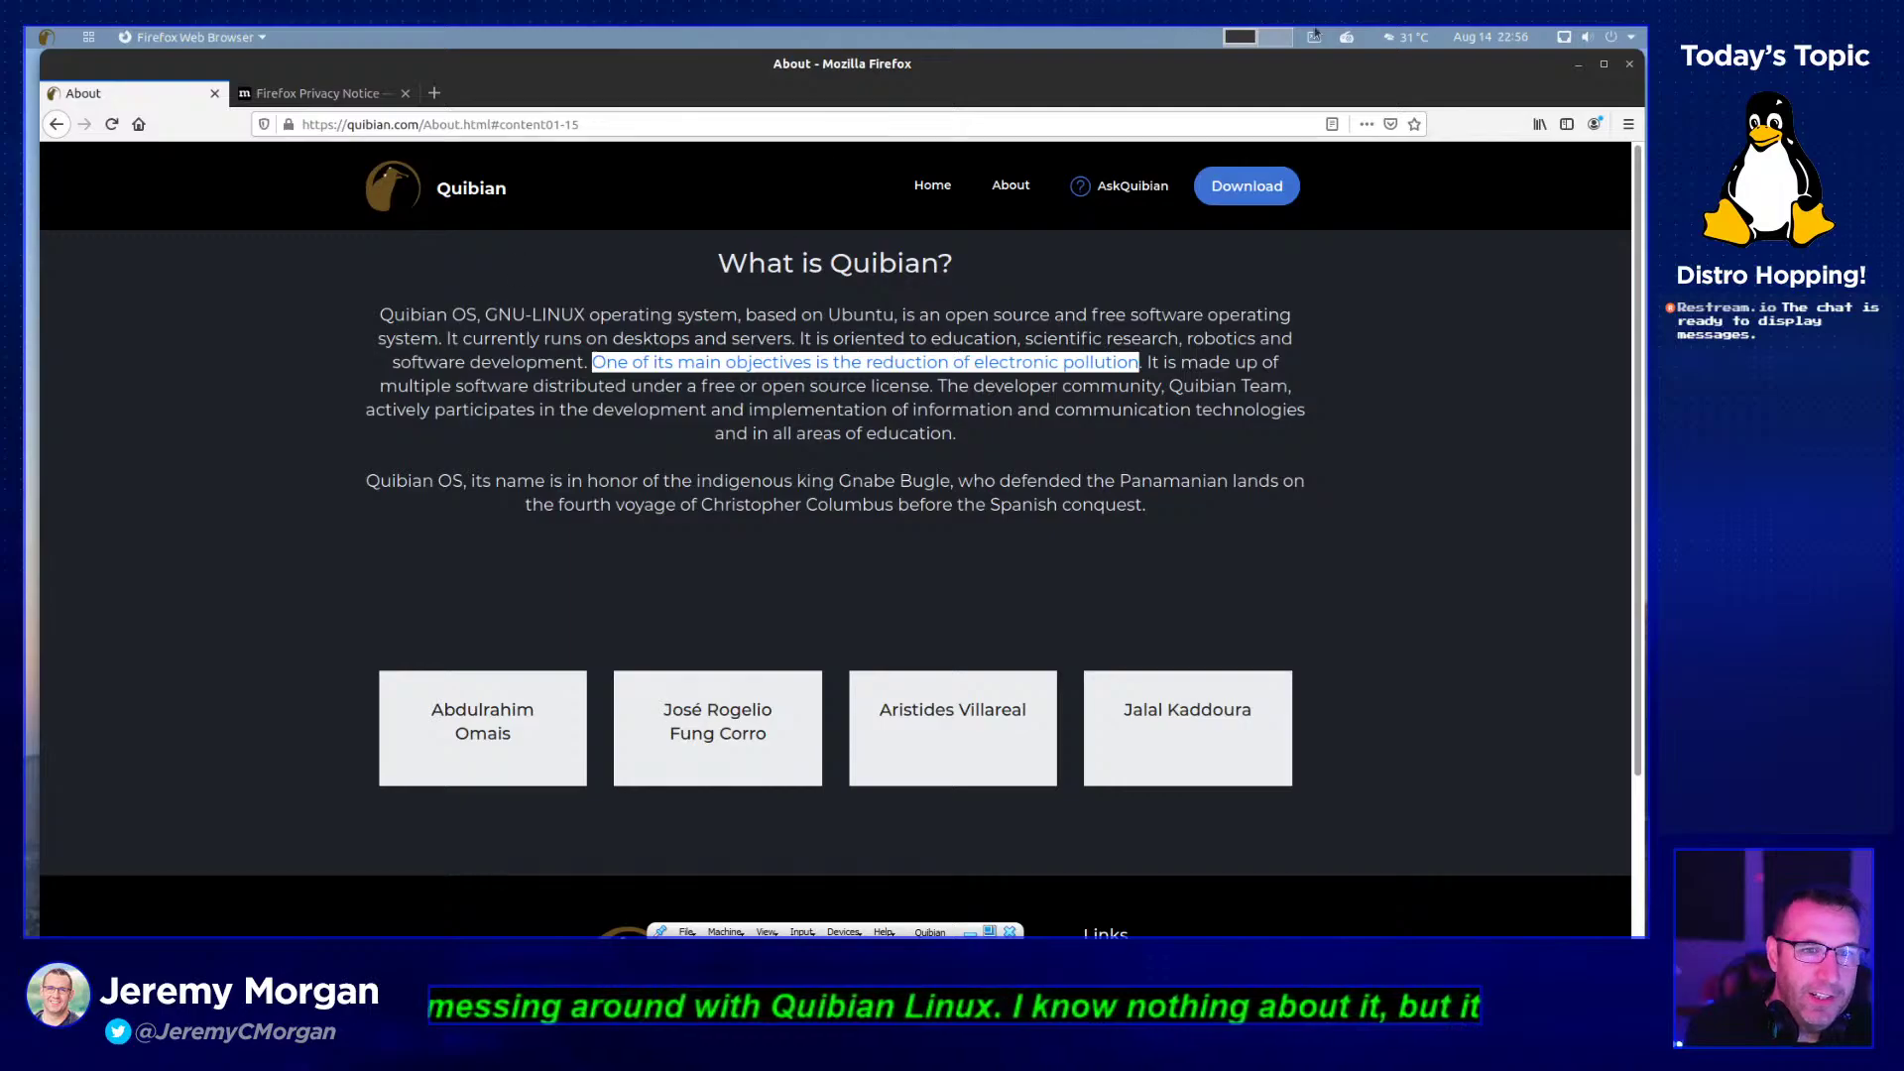
click(1577, 66)
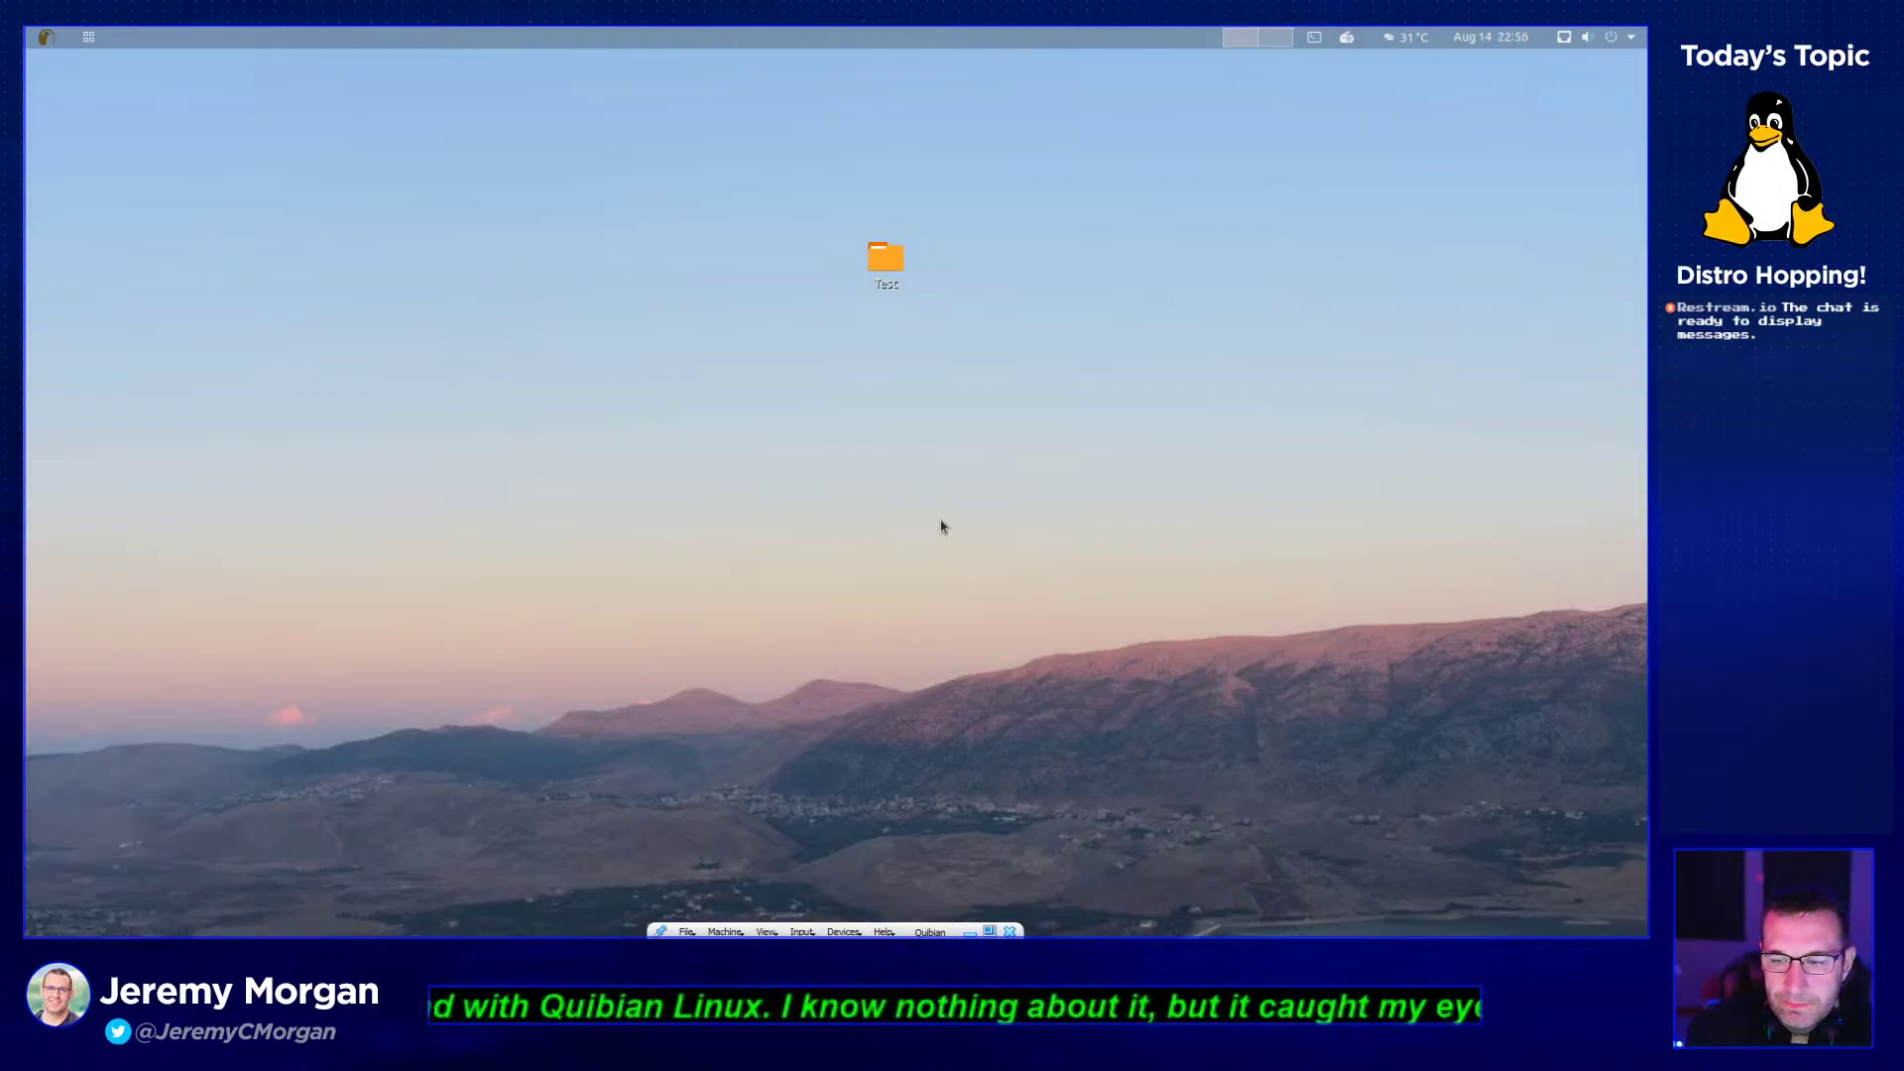
- Toggle the Activities overview several times, then bring up the application grid with category folders
click(46, 38)
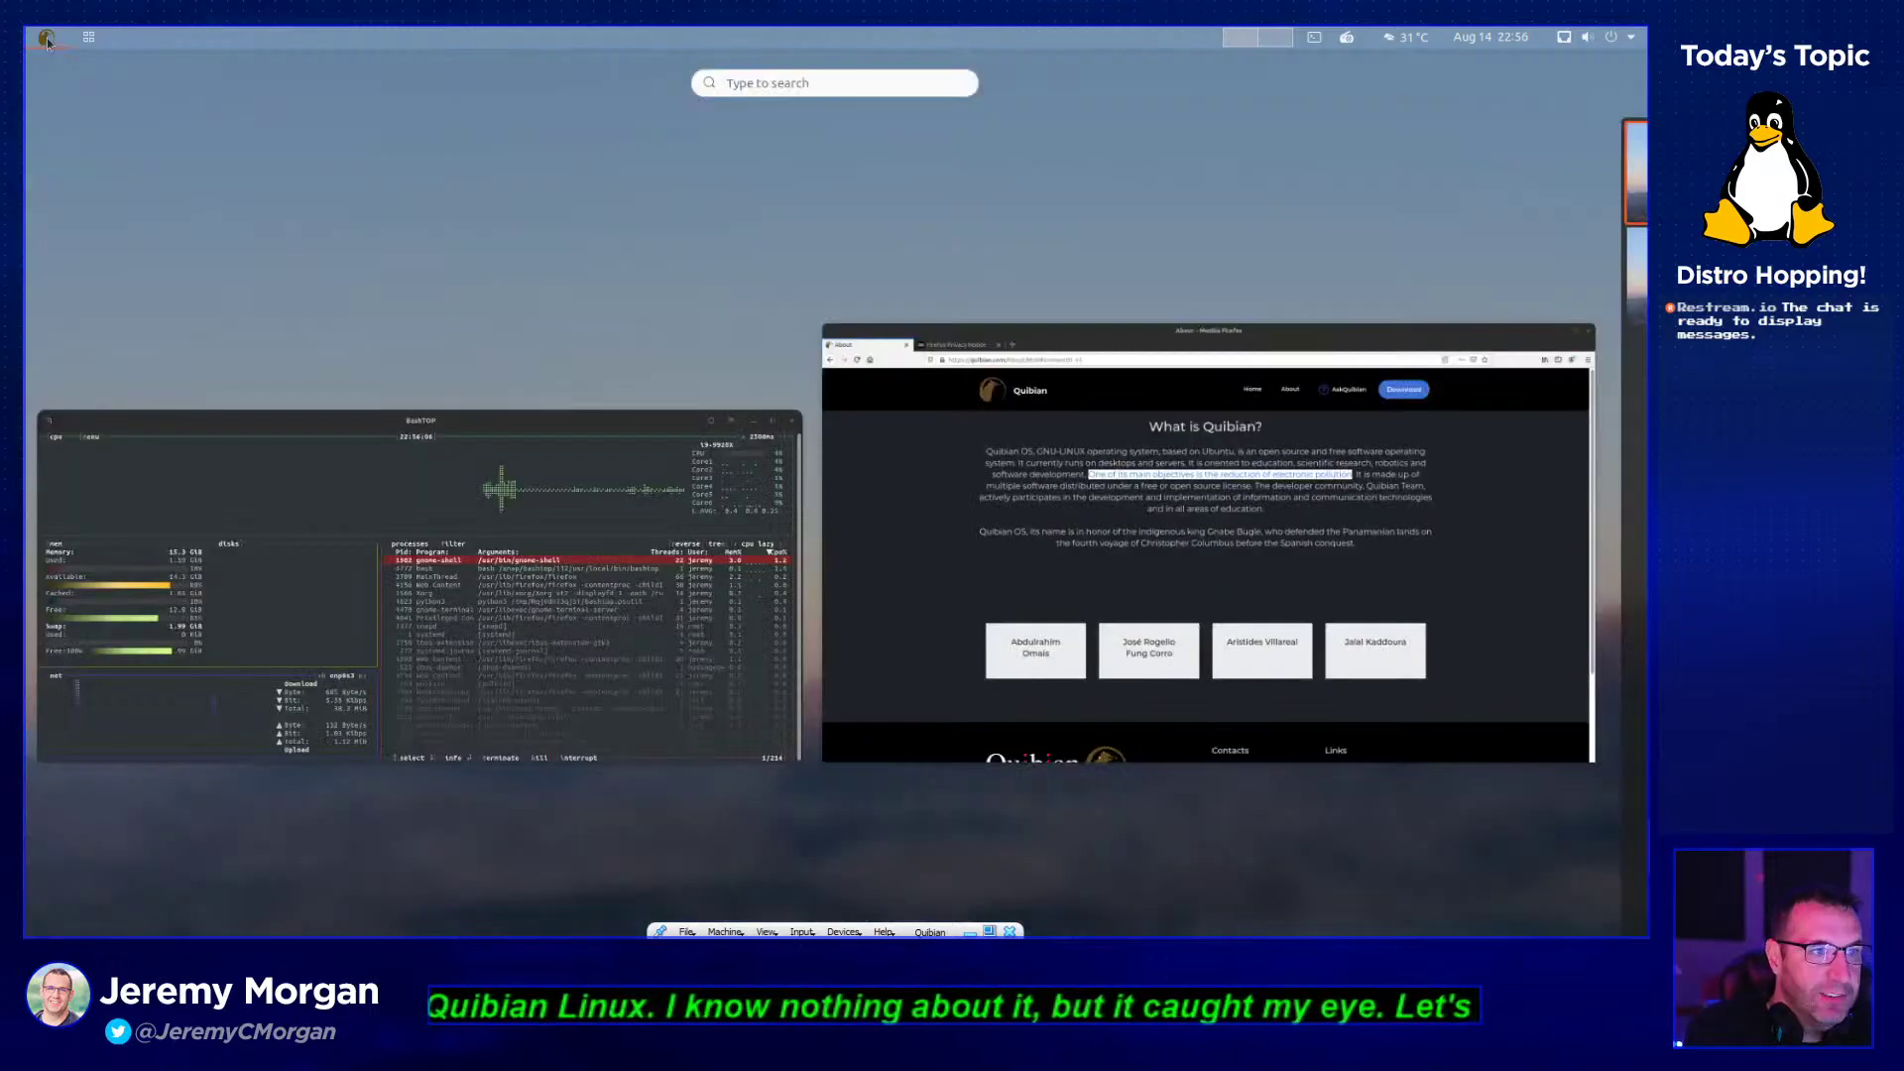
click(46, 40)
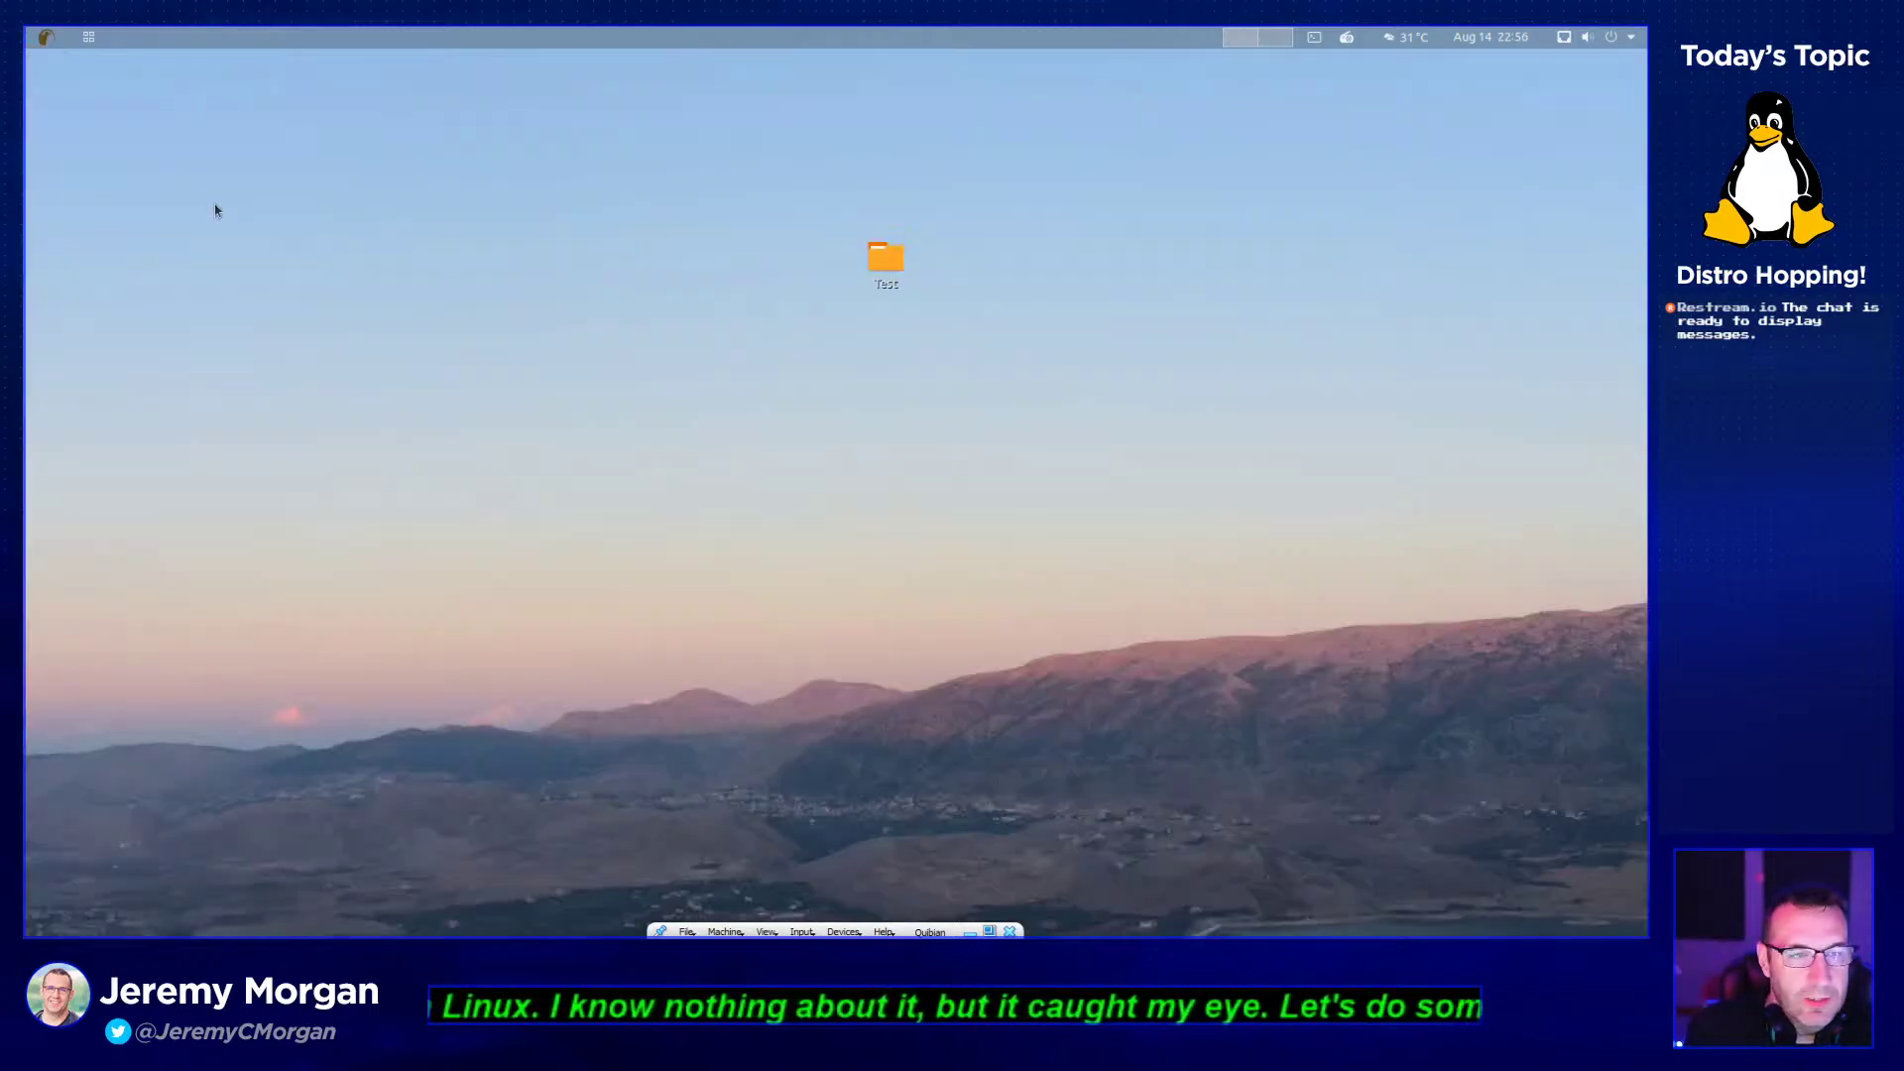
click(47, 40)
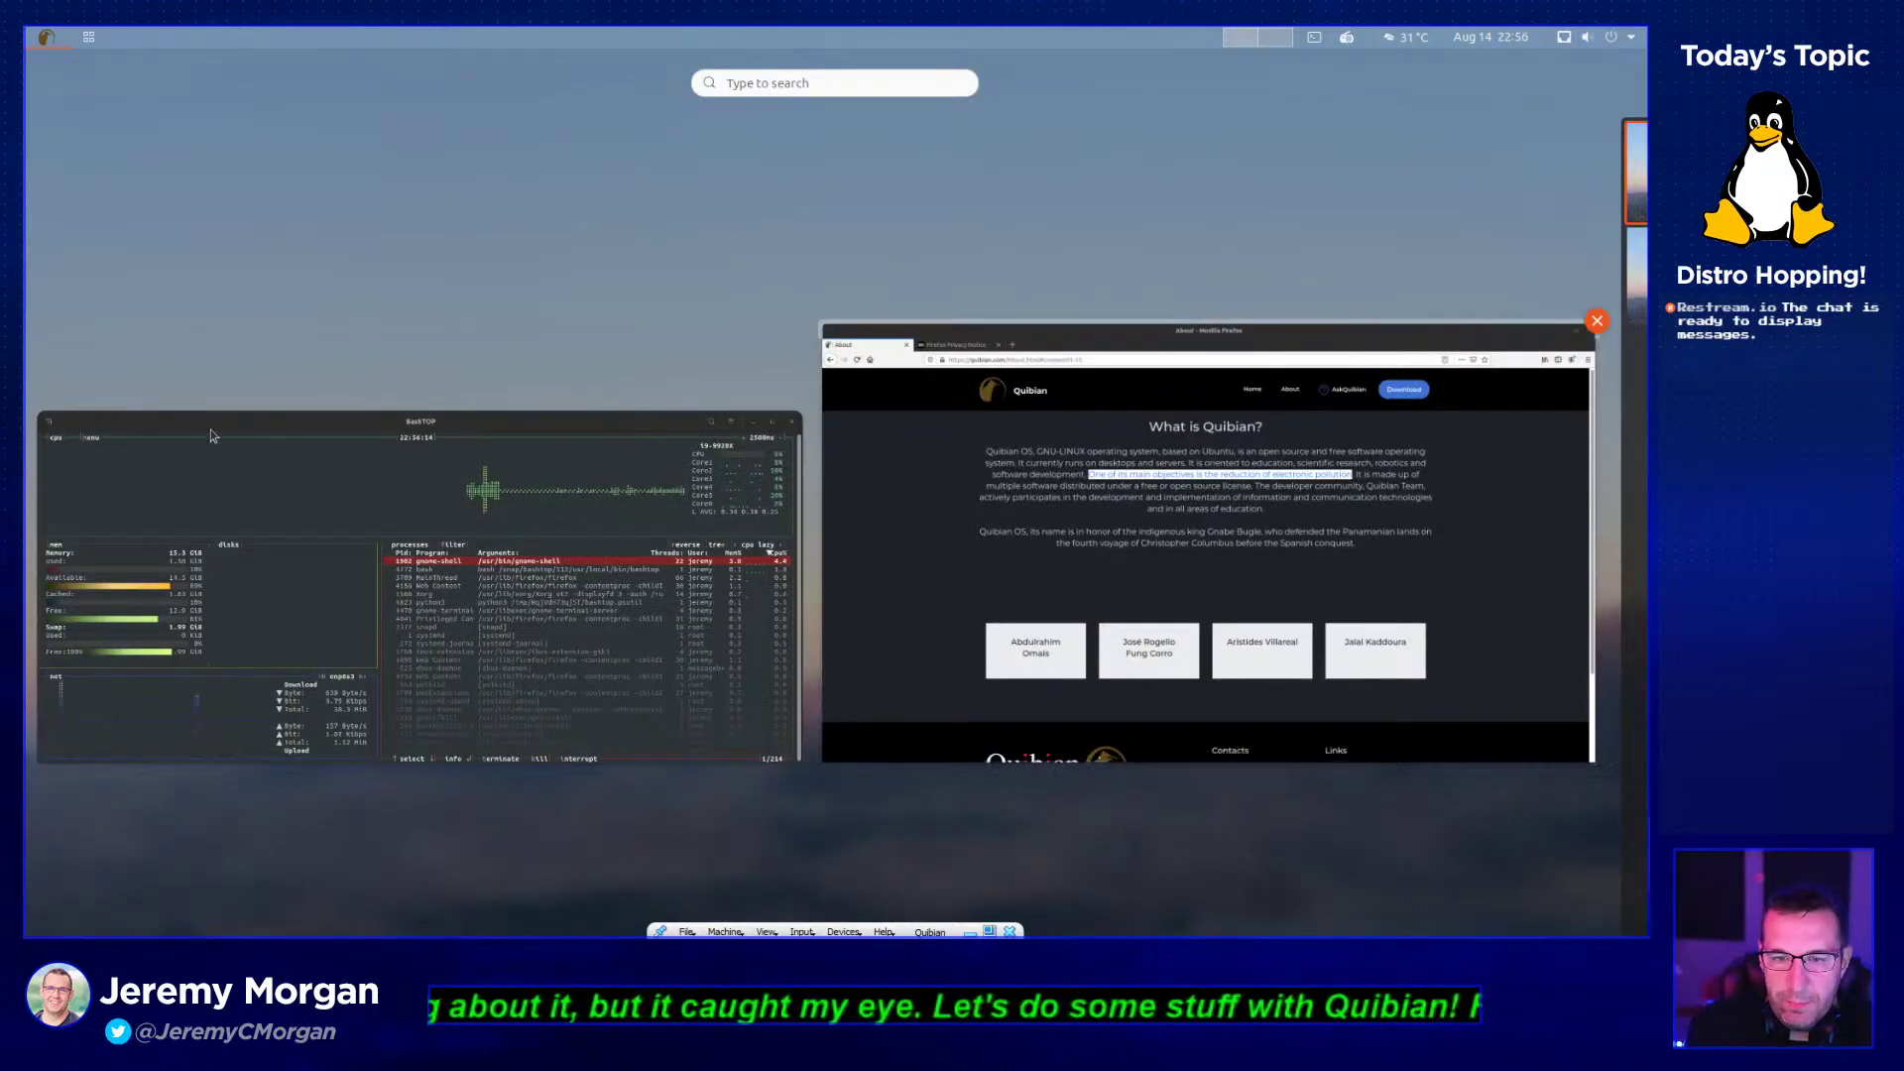
click(84, 56)
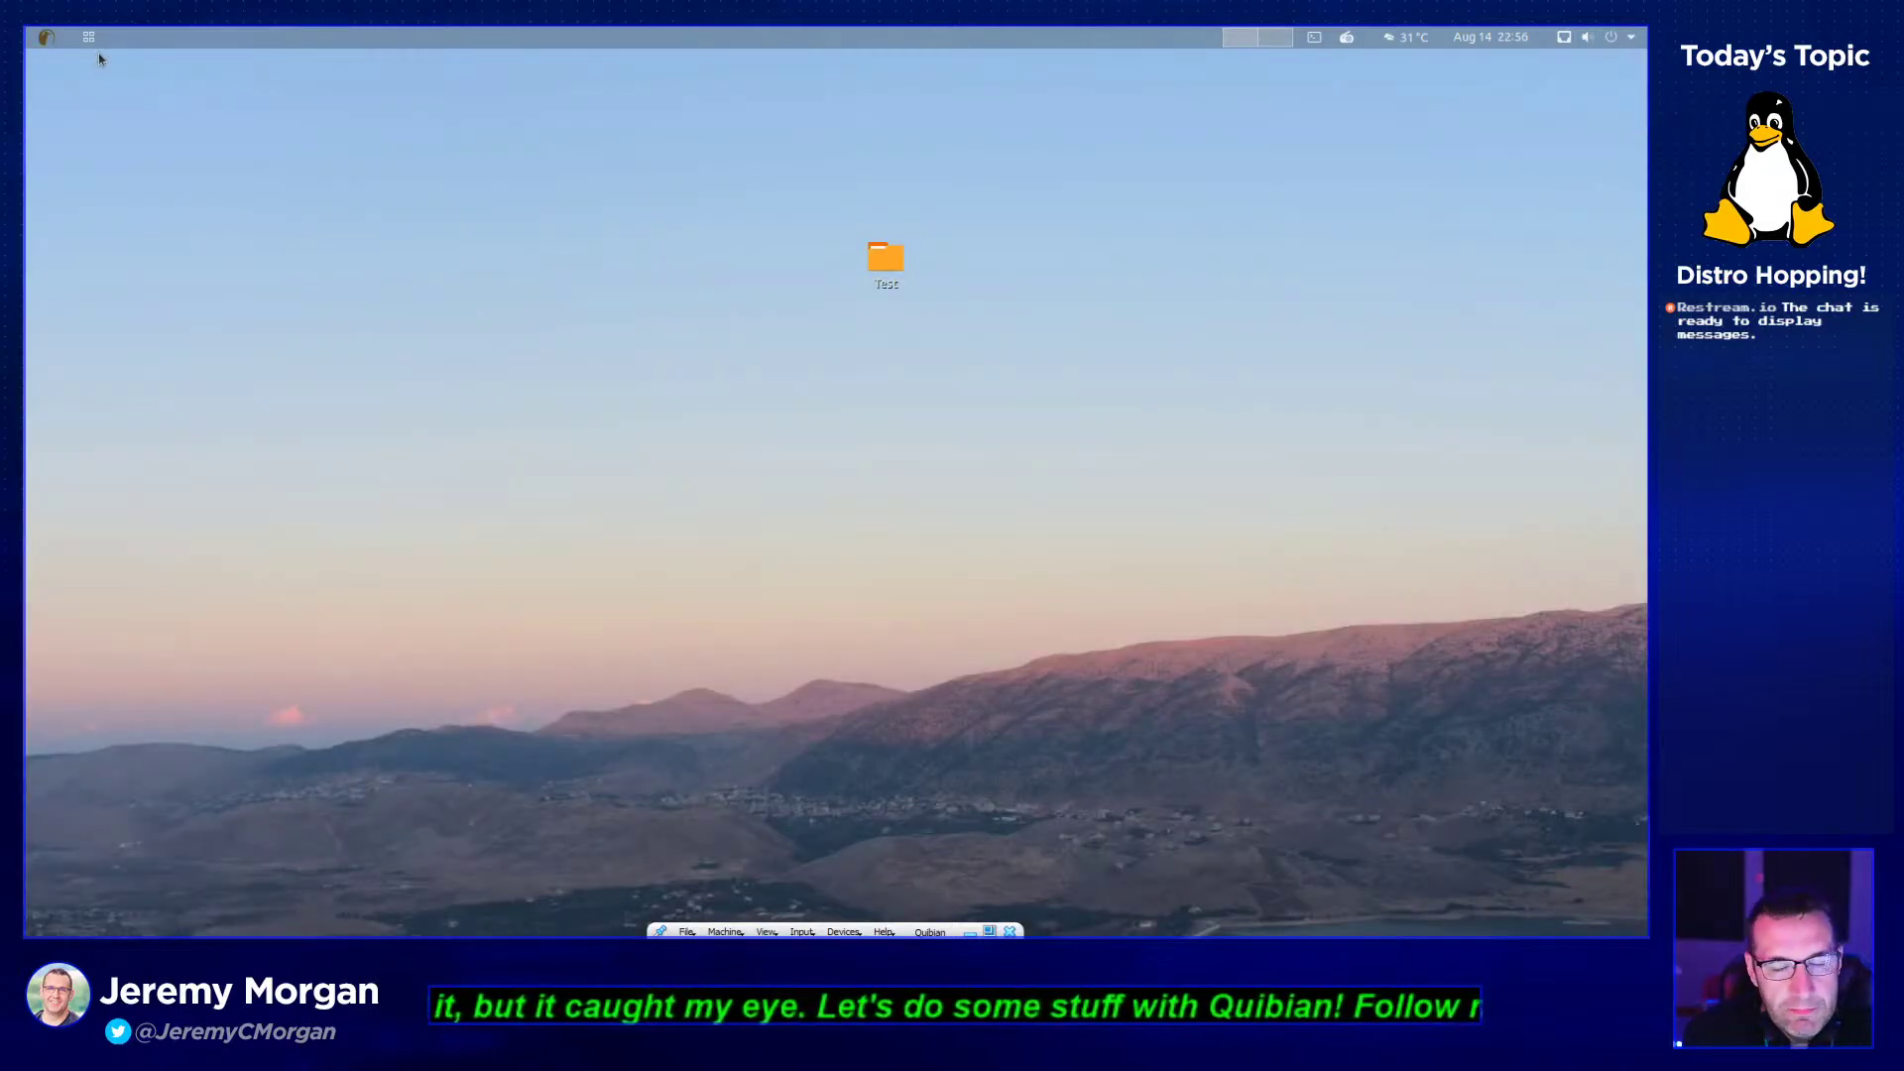
click(48, 39)
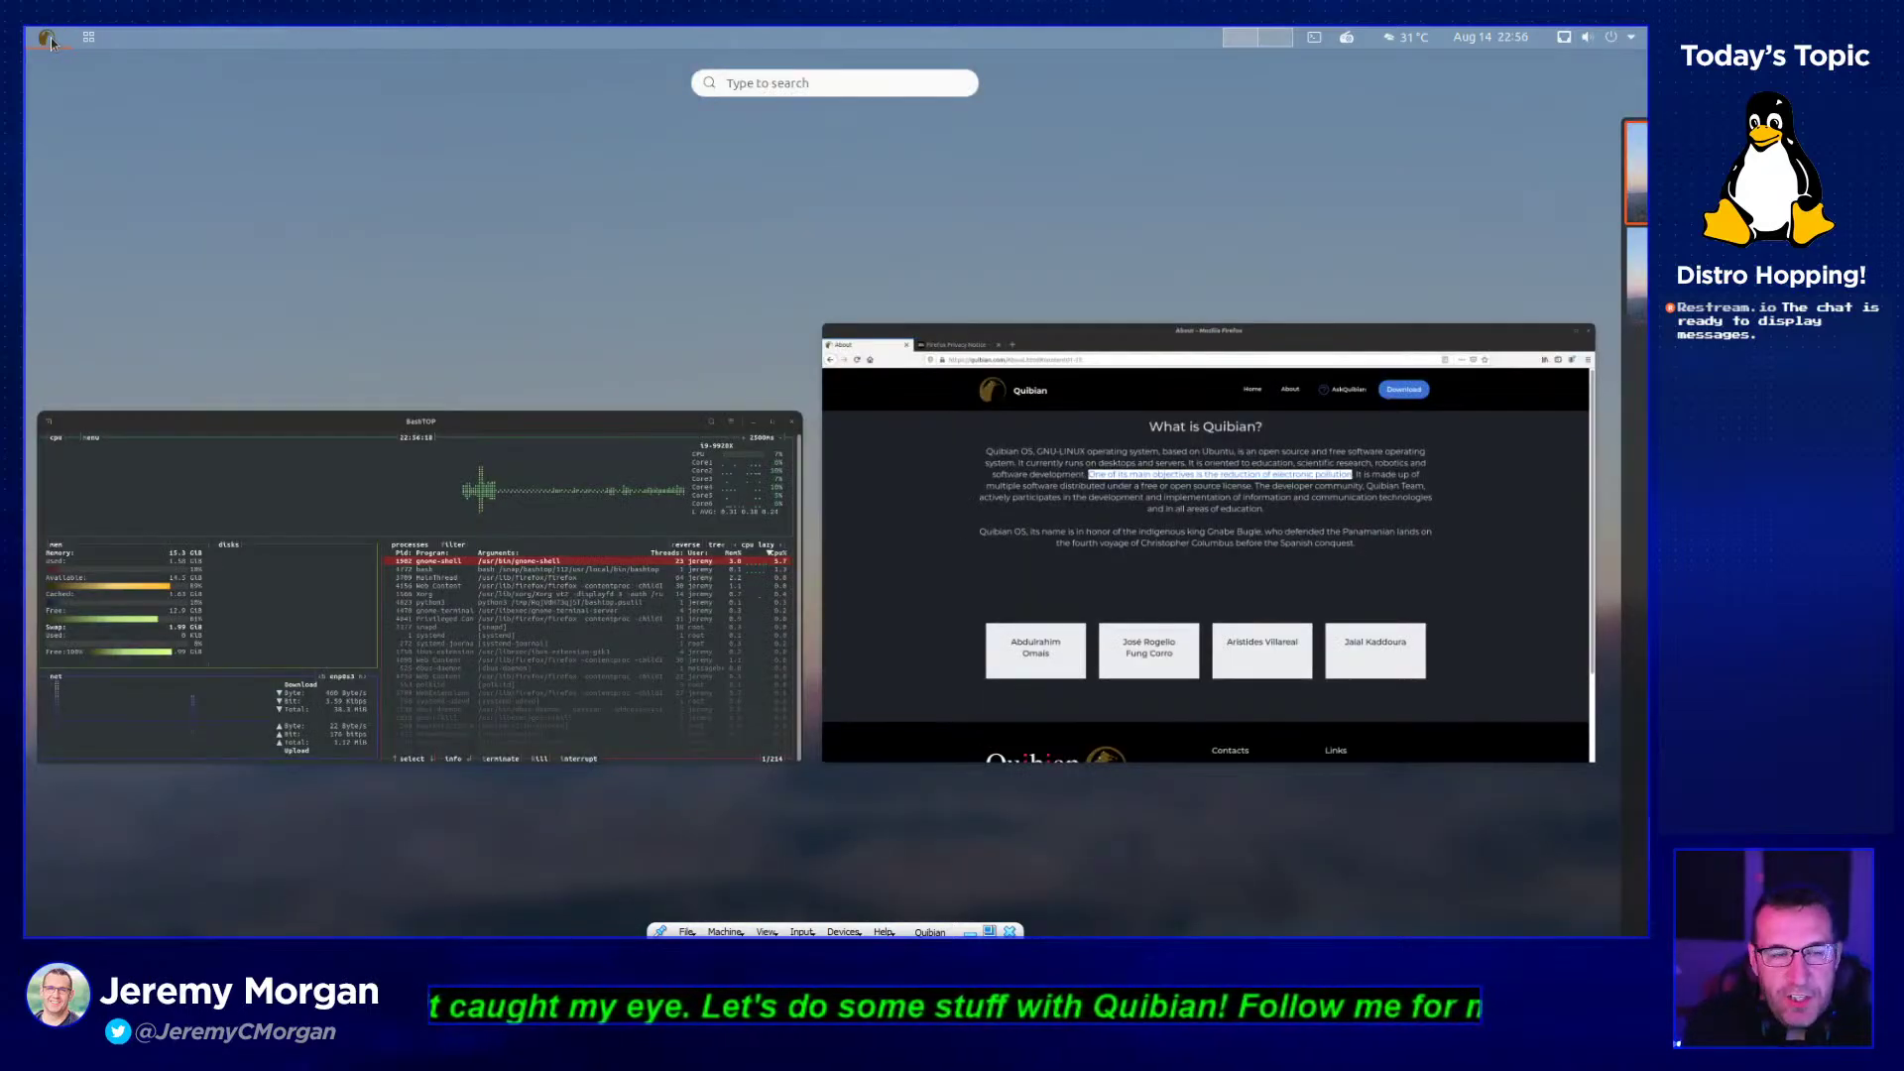
click(48, 39)
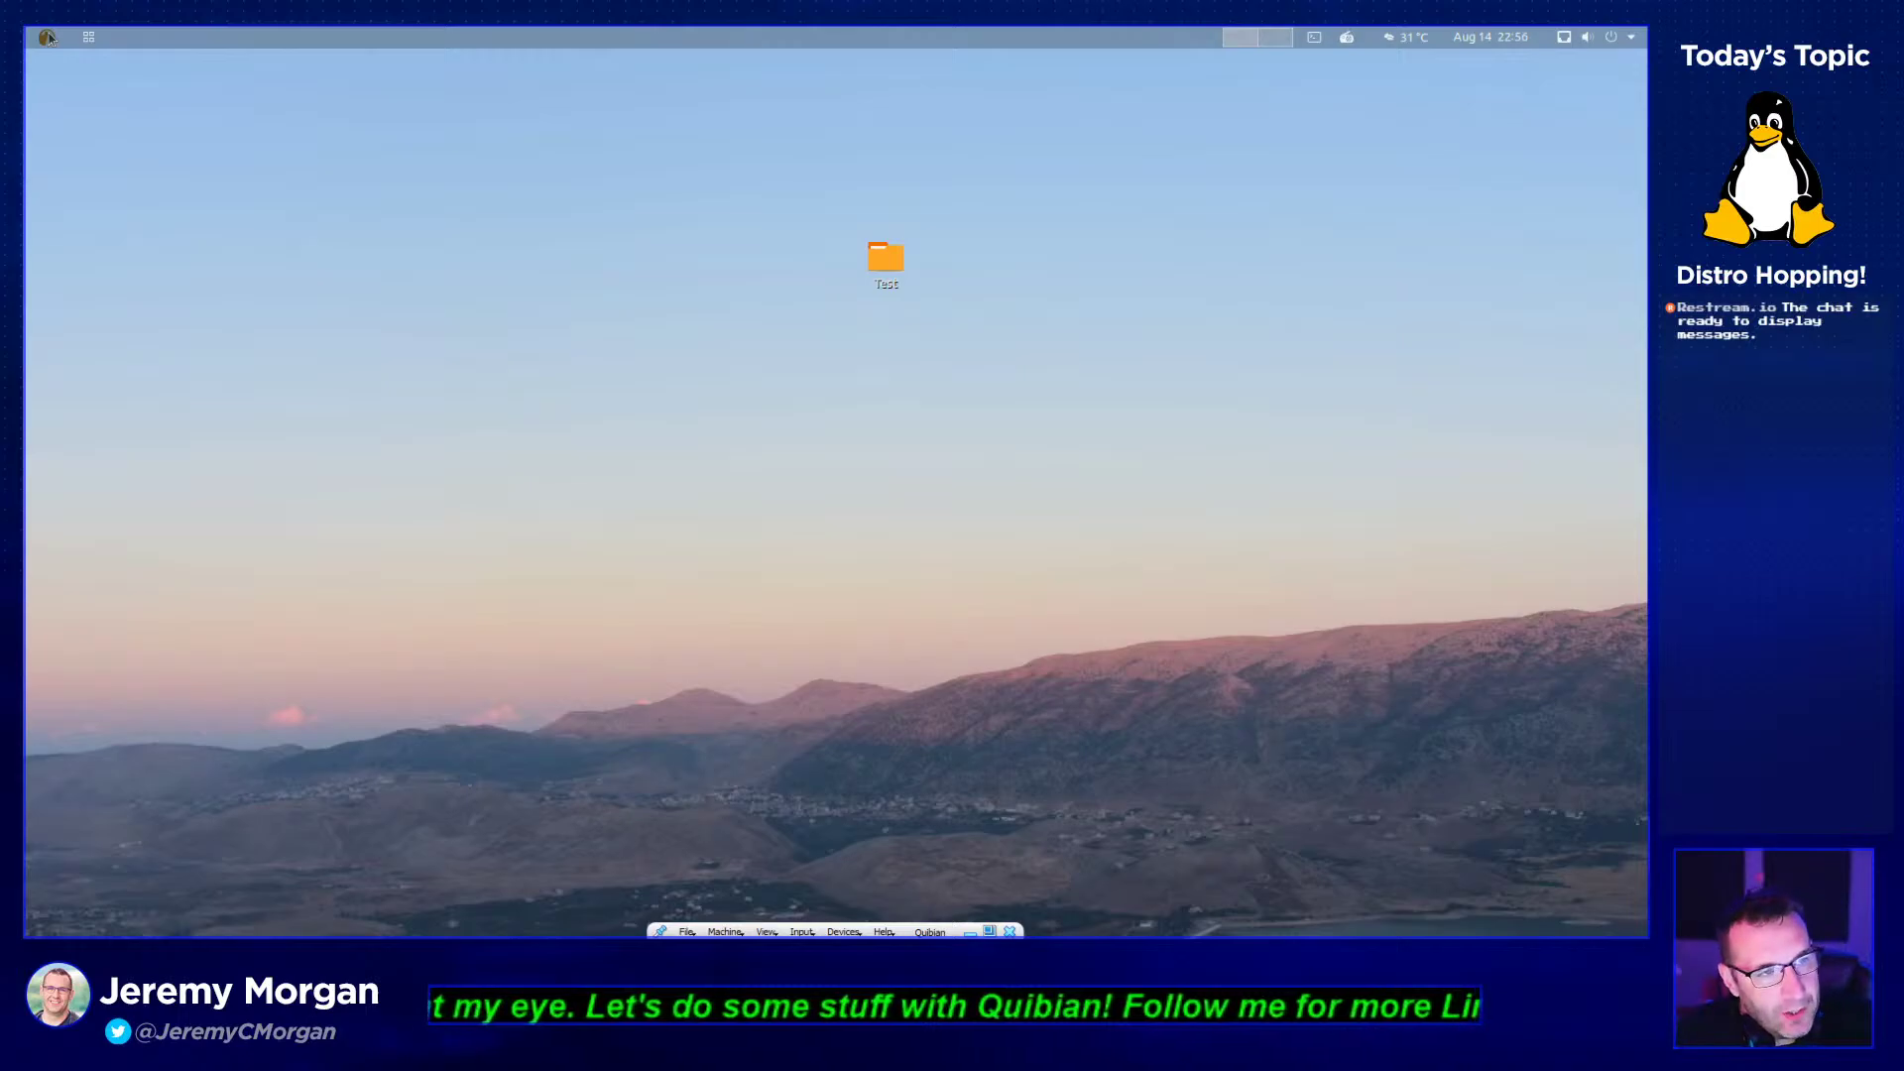
click(49, 40)
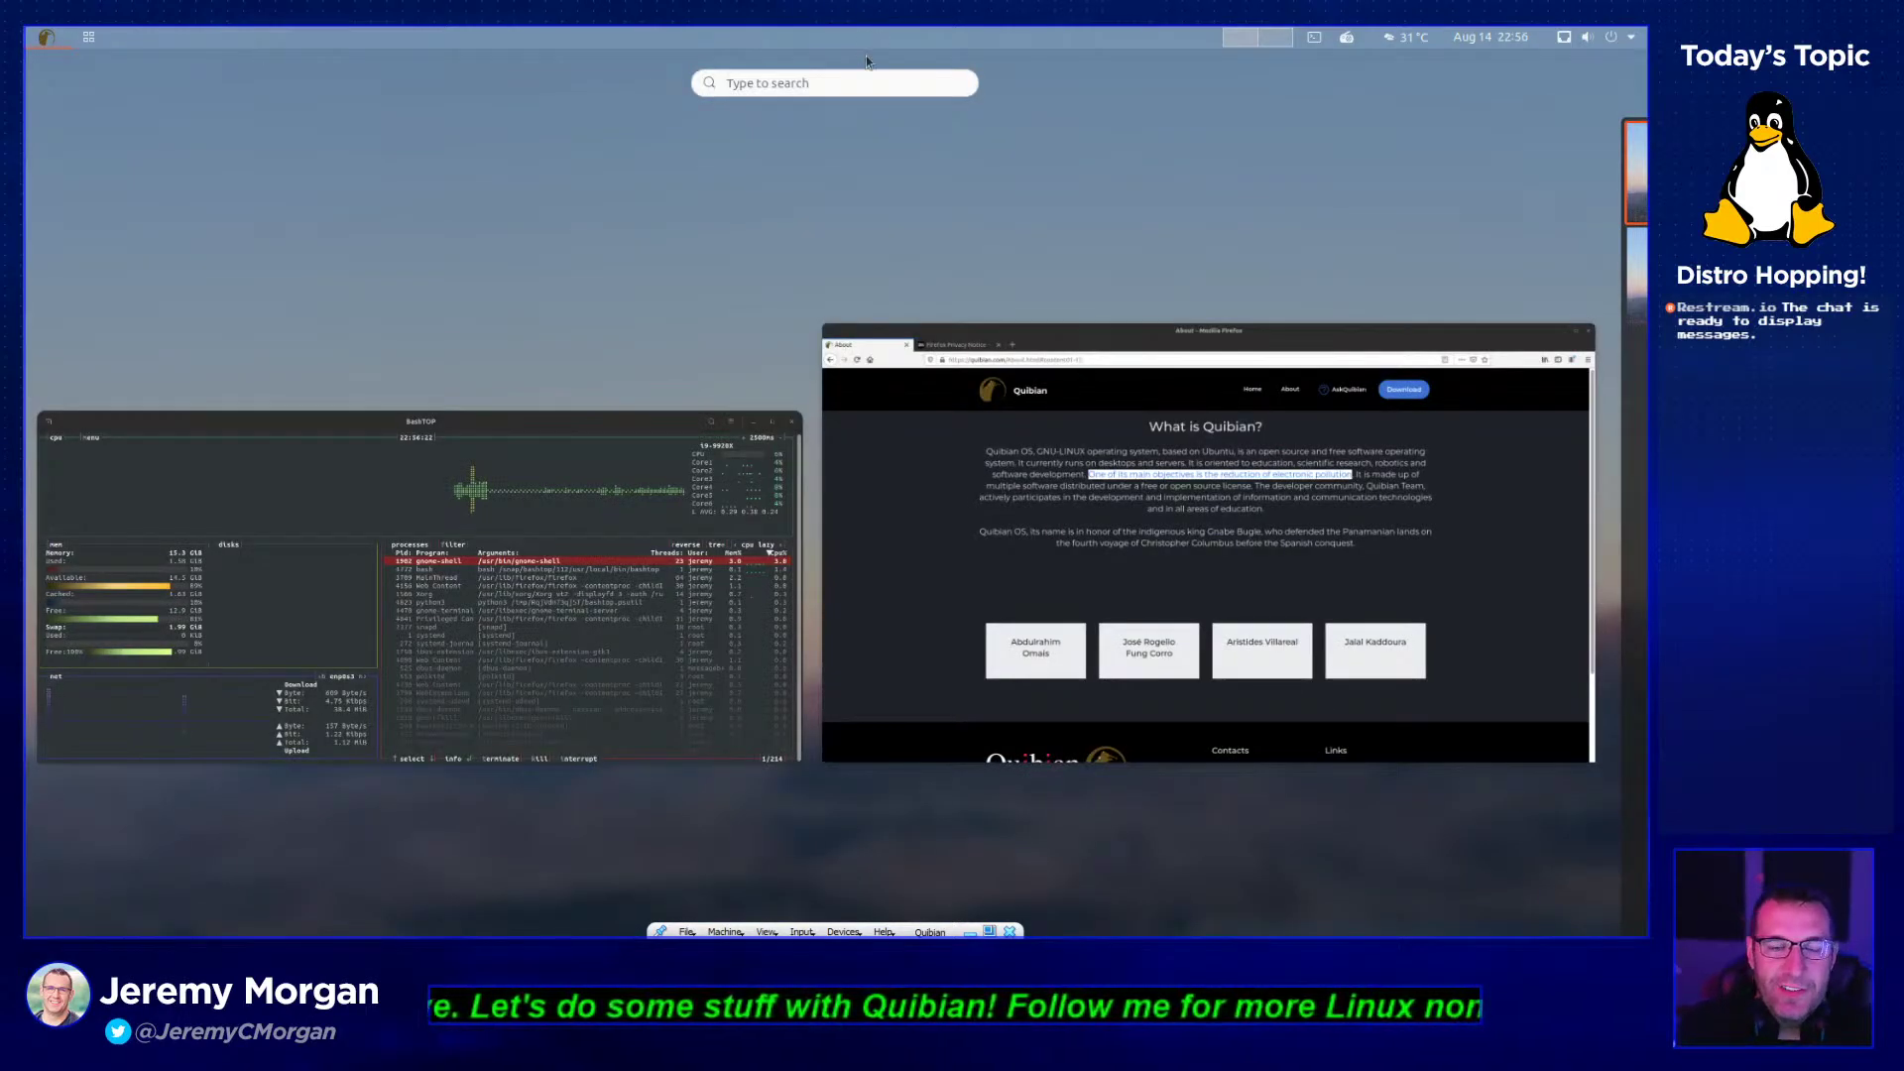
click(118, 181)
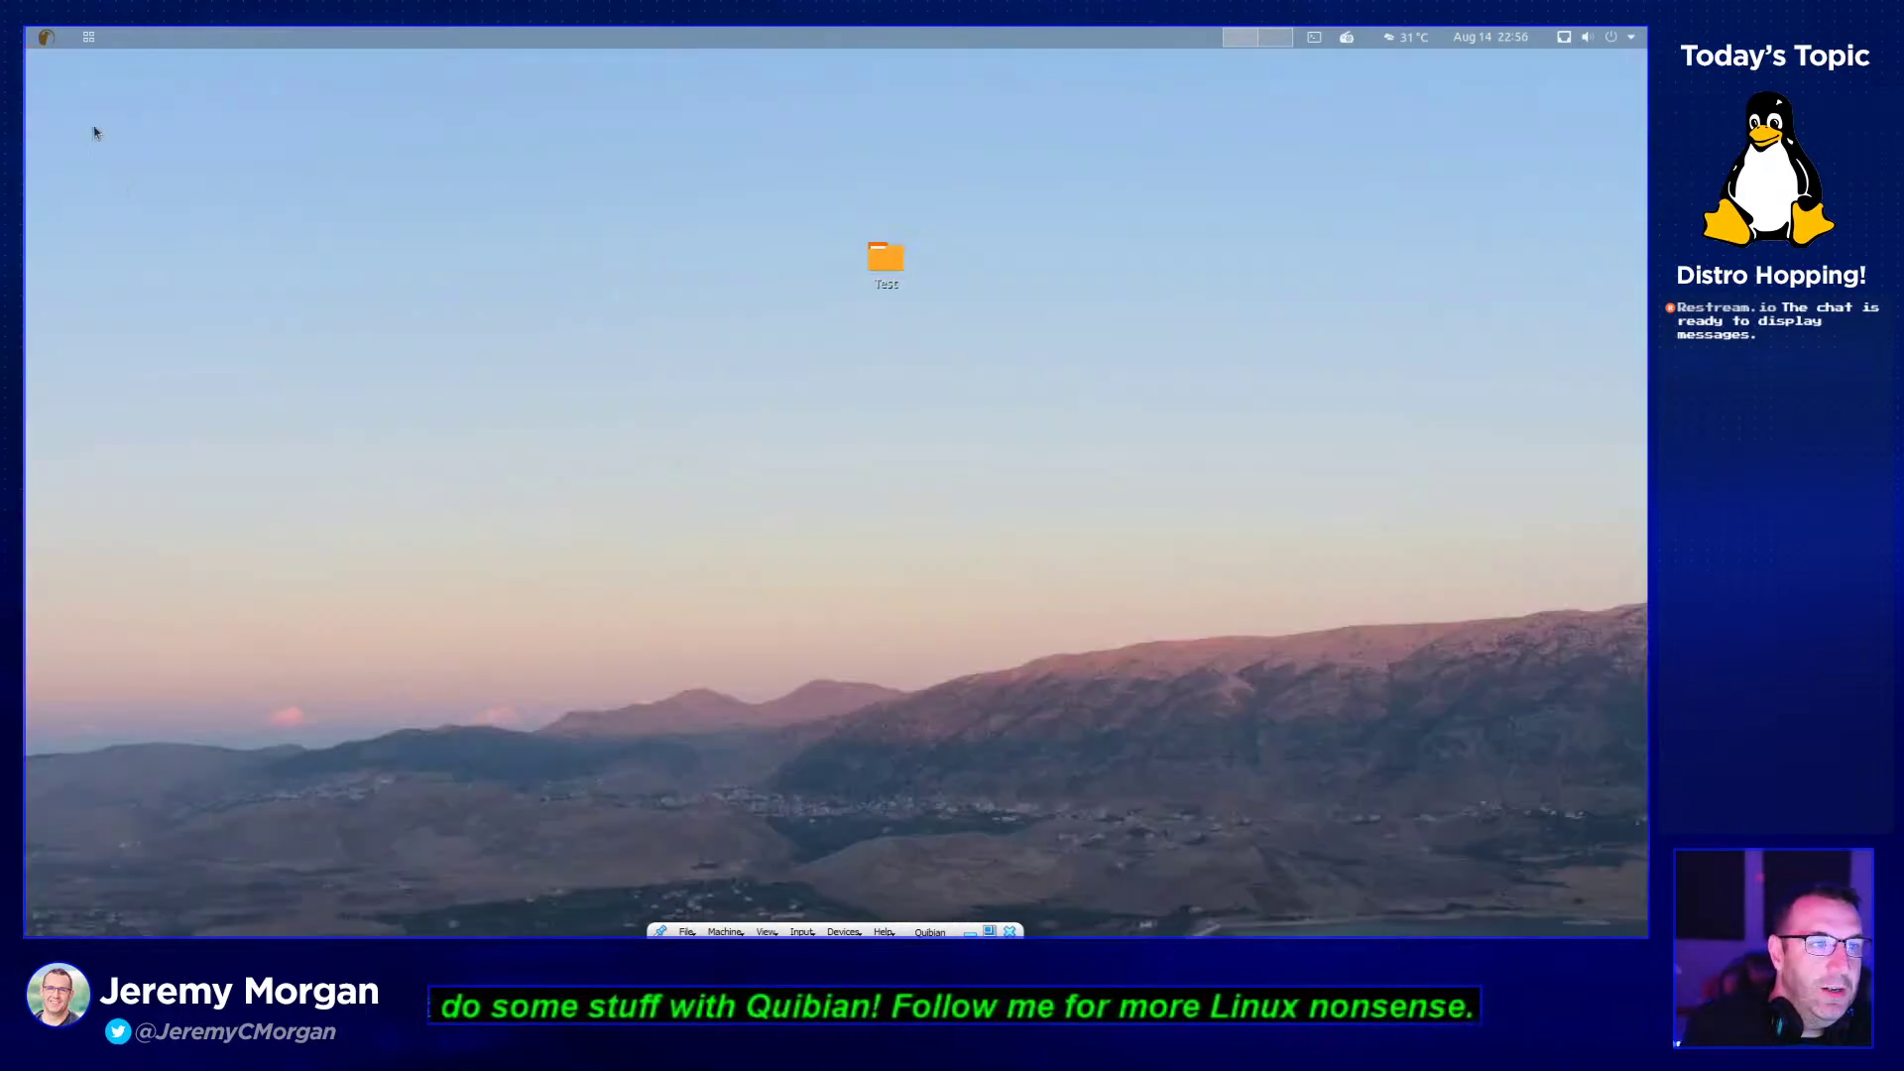
click(45, 41)
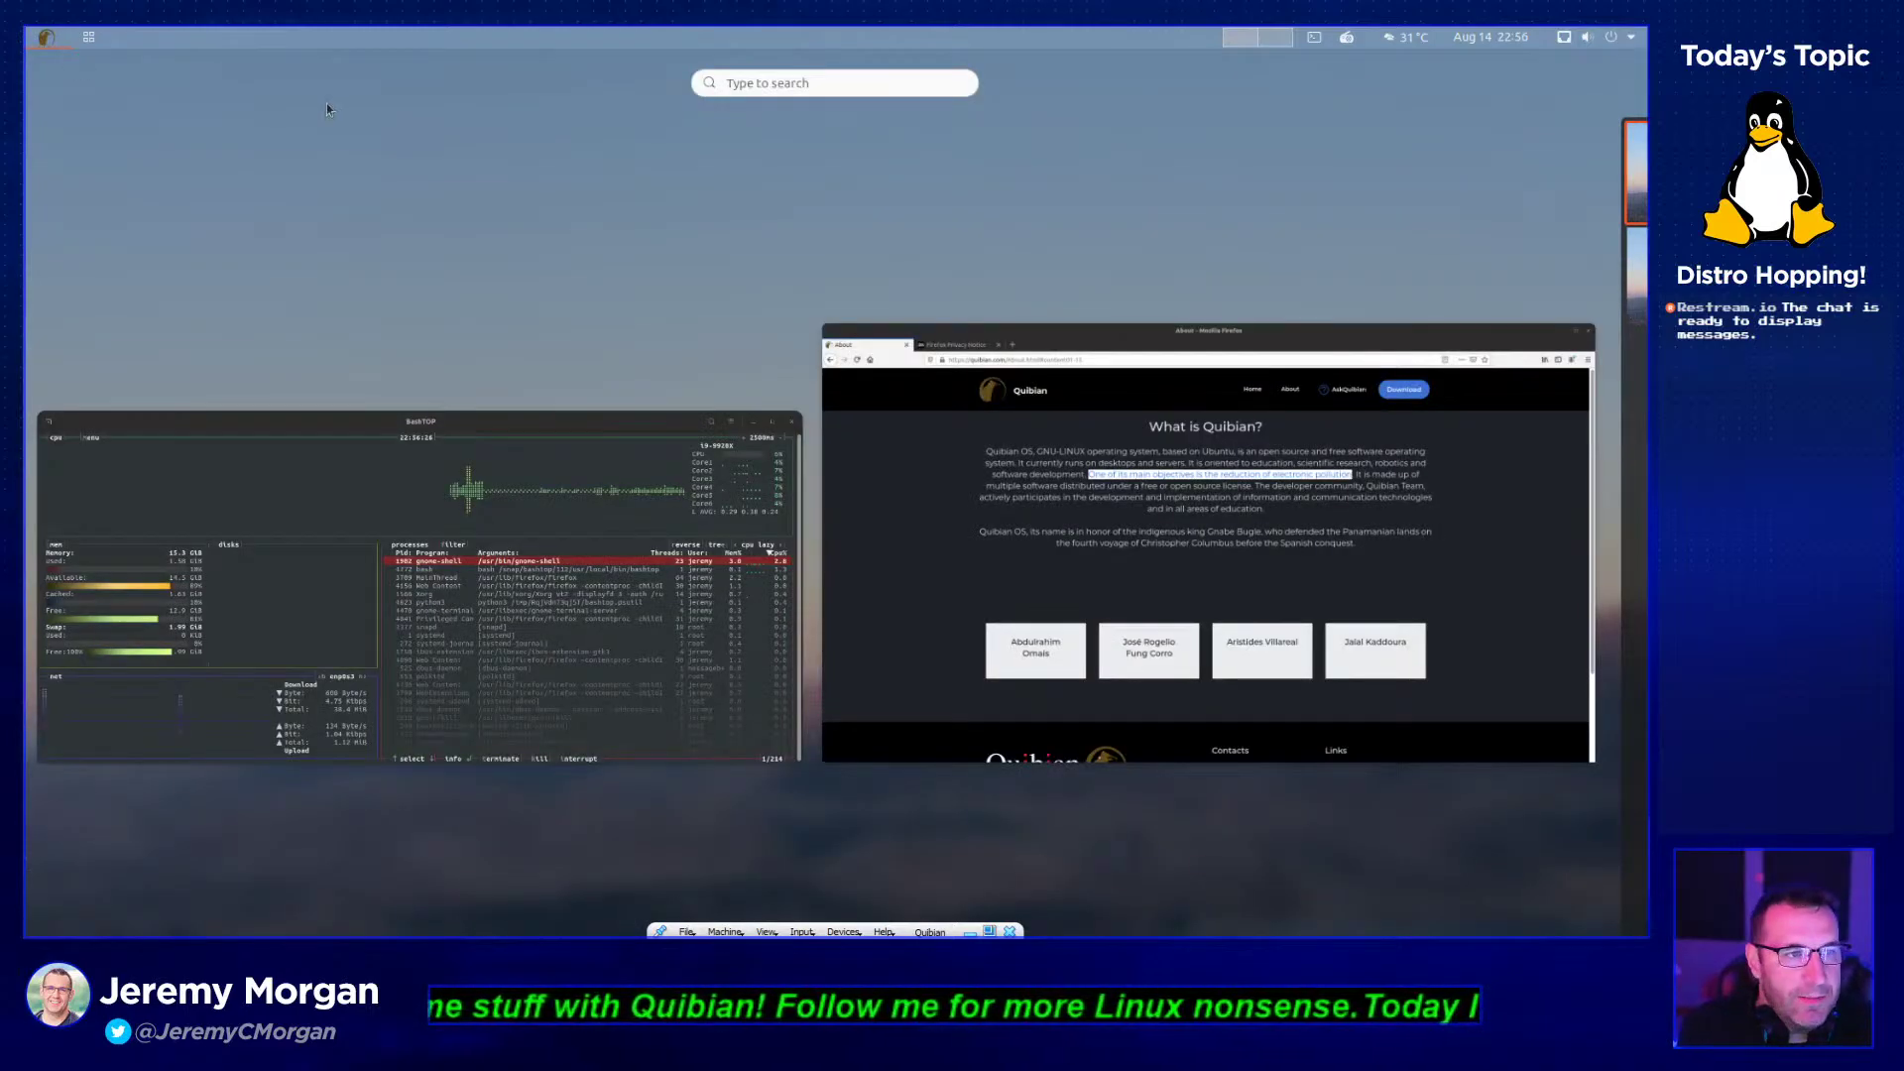
click(49, 40)
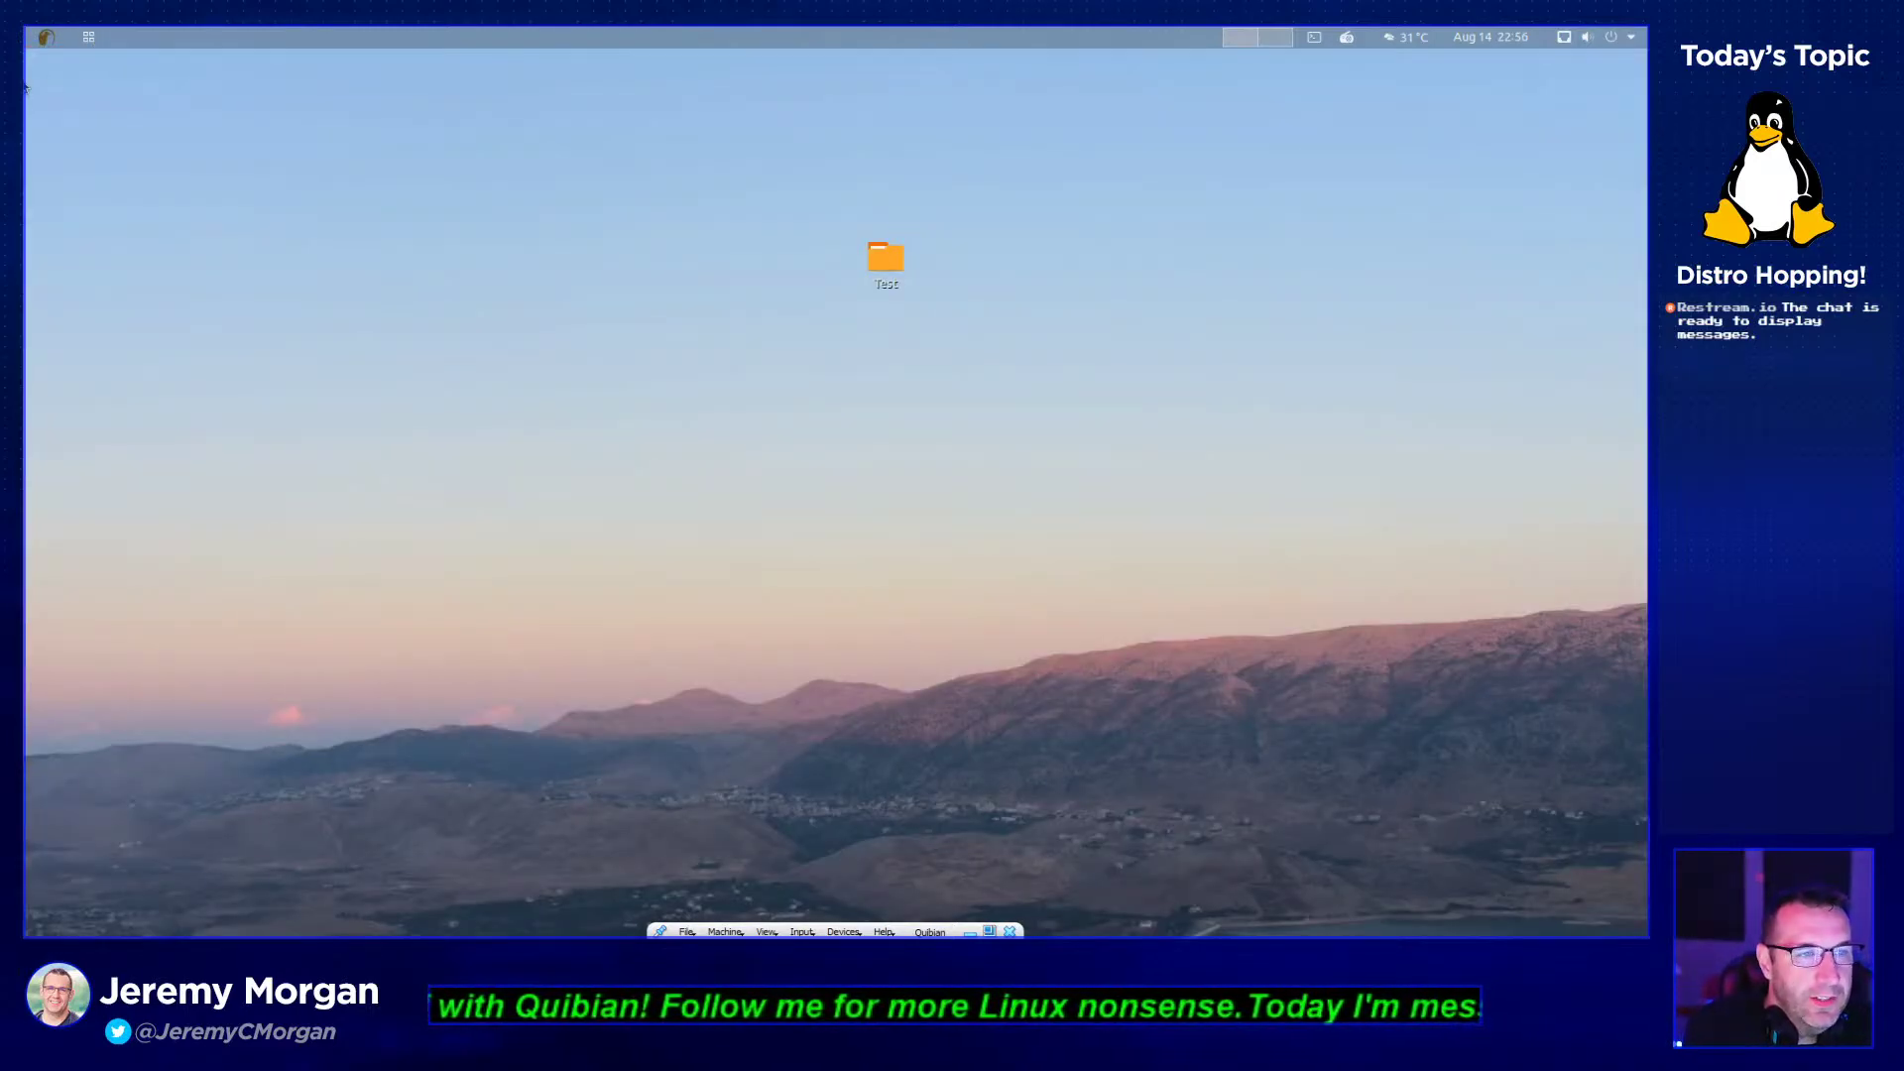
click(88, 40)
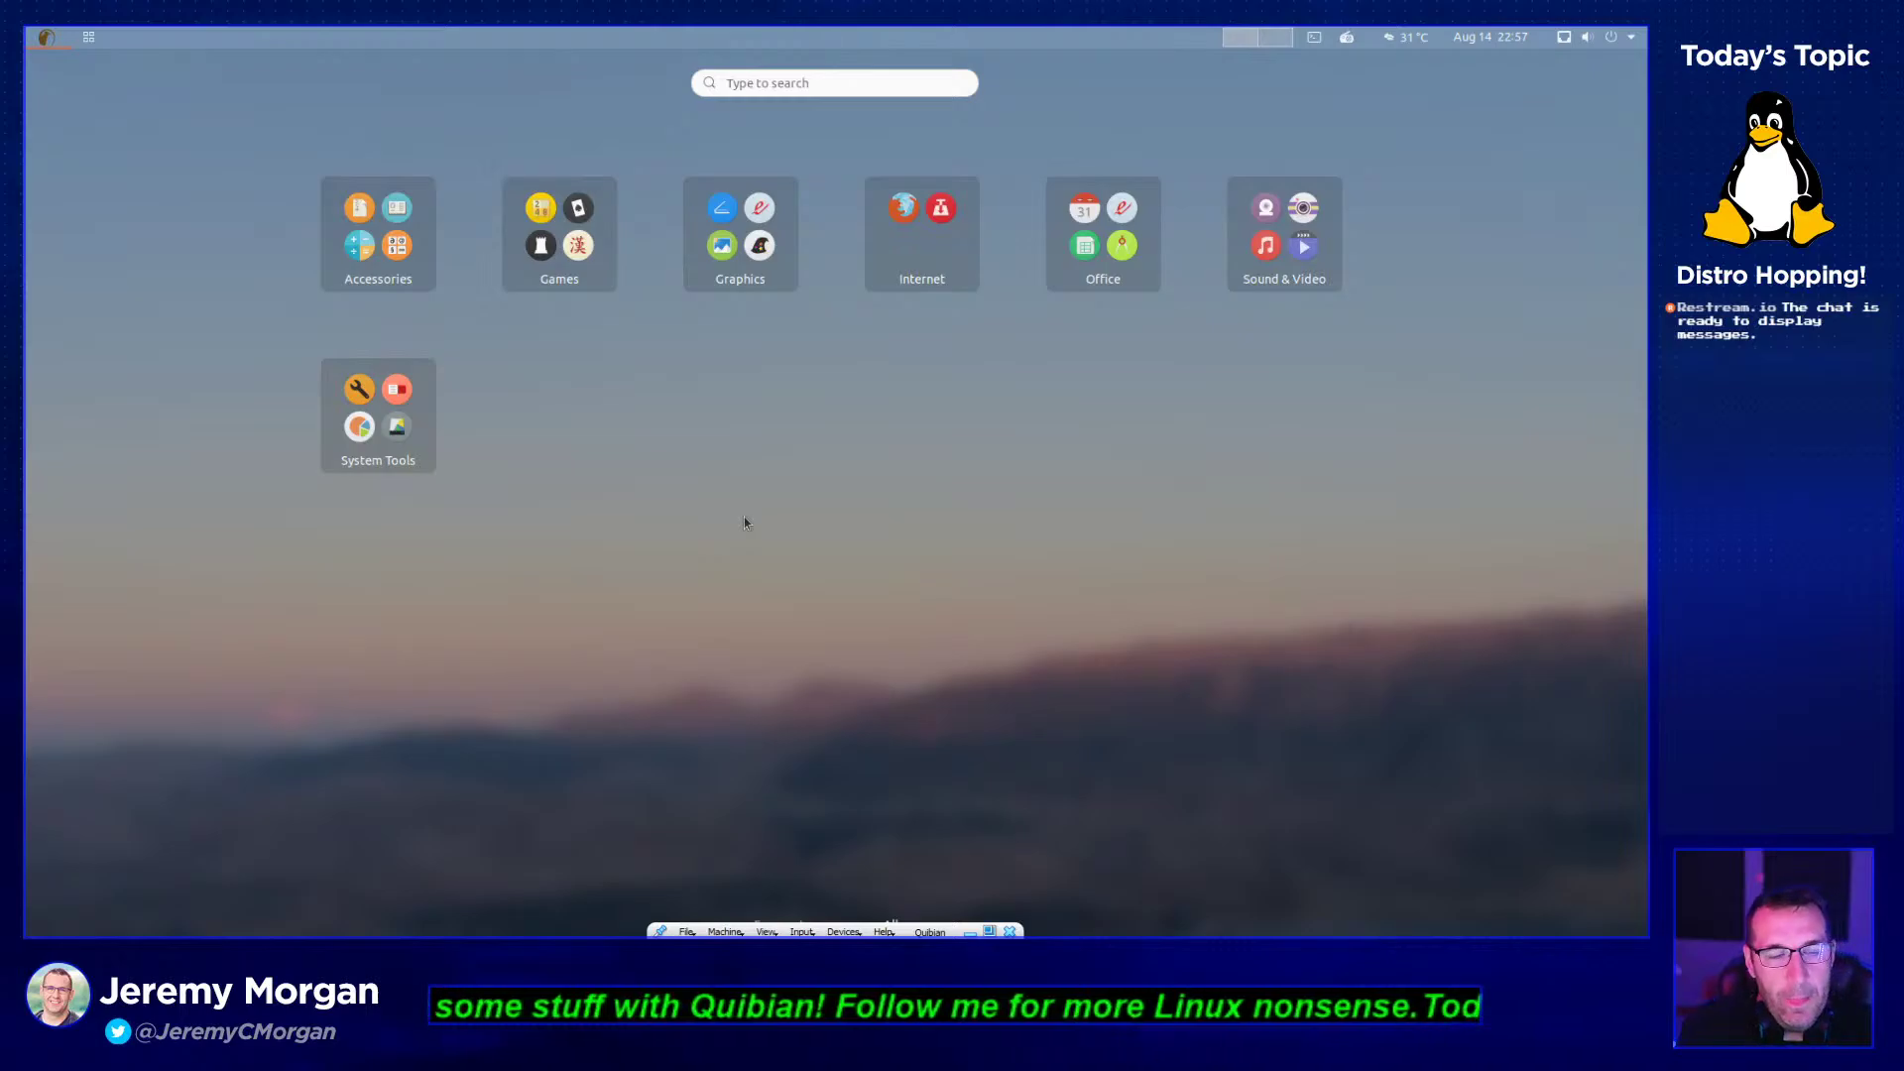
- Cycle the app grid and overview, then open Accessories showing Archive Manager, Books, Calculator, Files, Notes
click(84, 38)
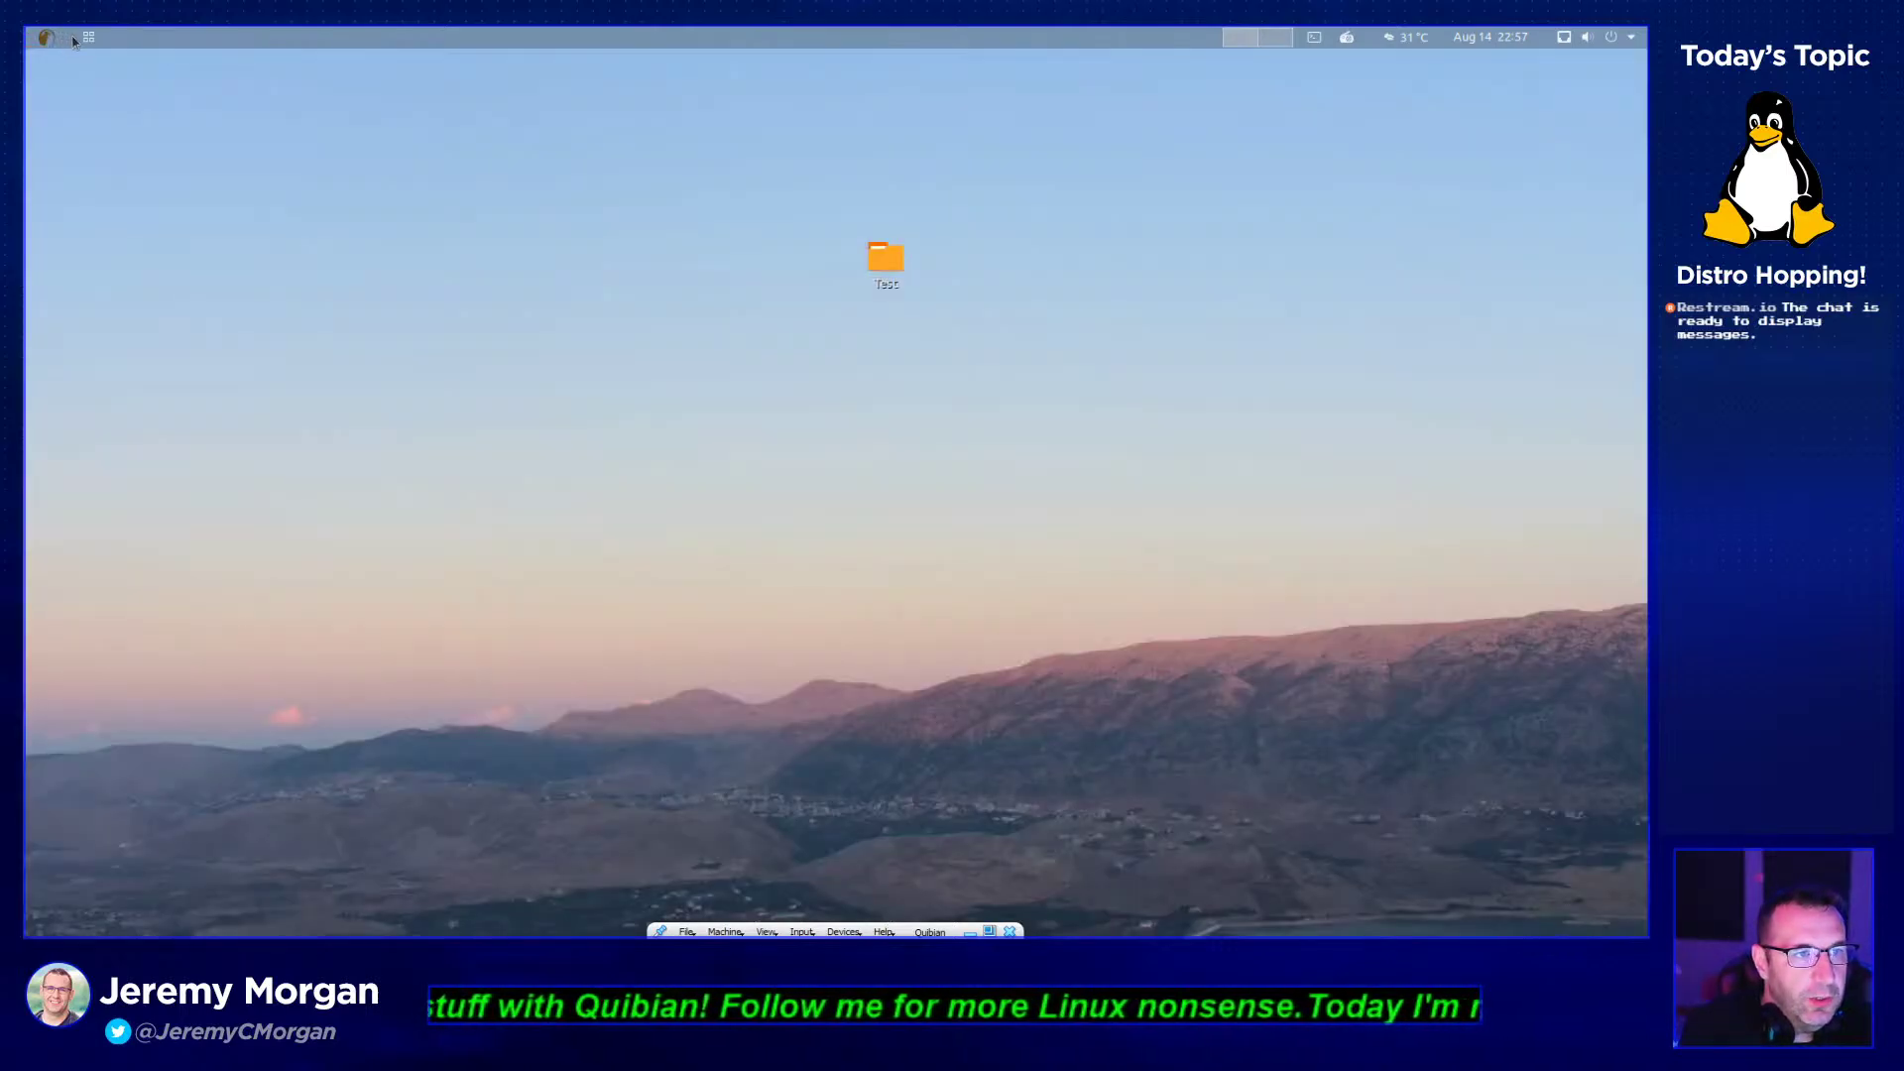
click(83, 38)
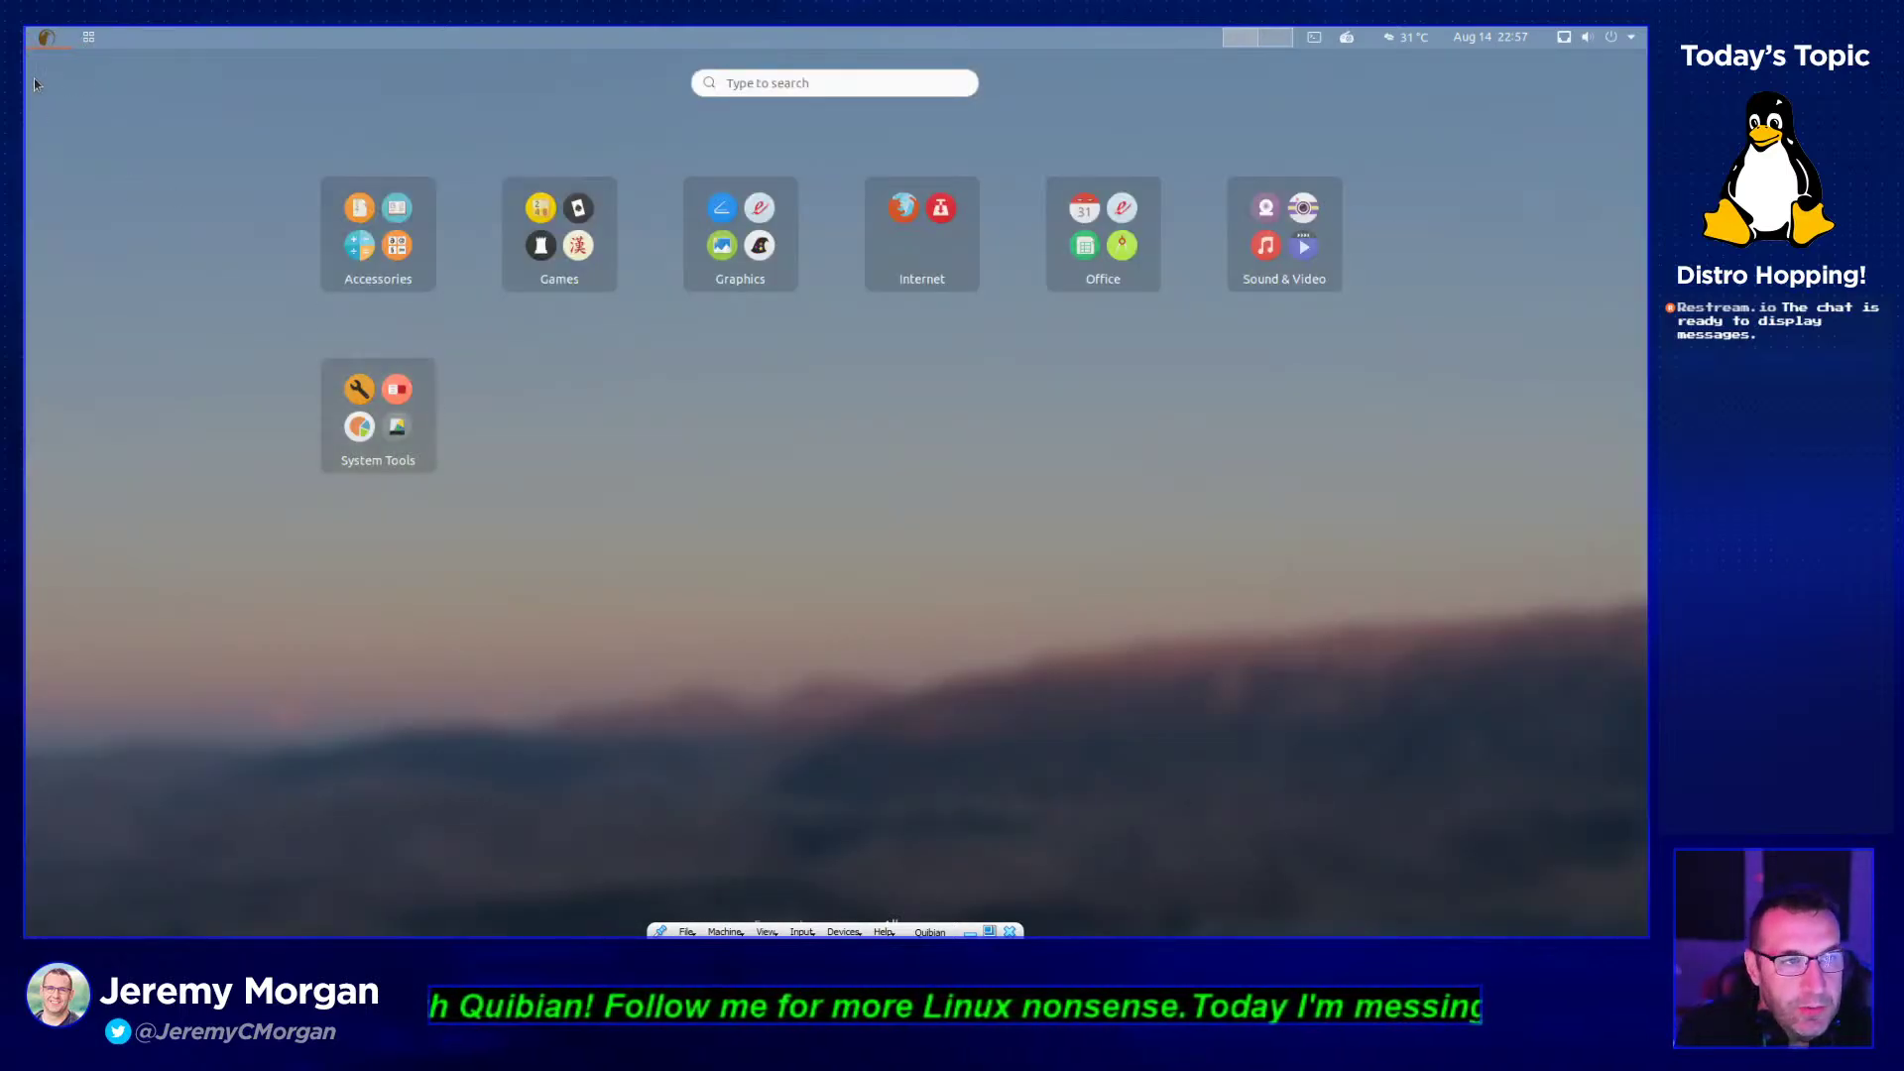
click(34, 80)
click(50, 36)
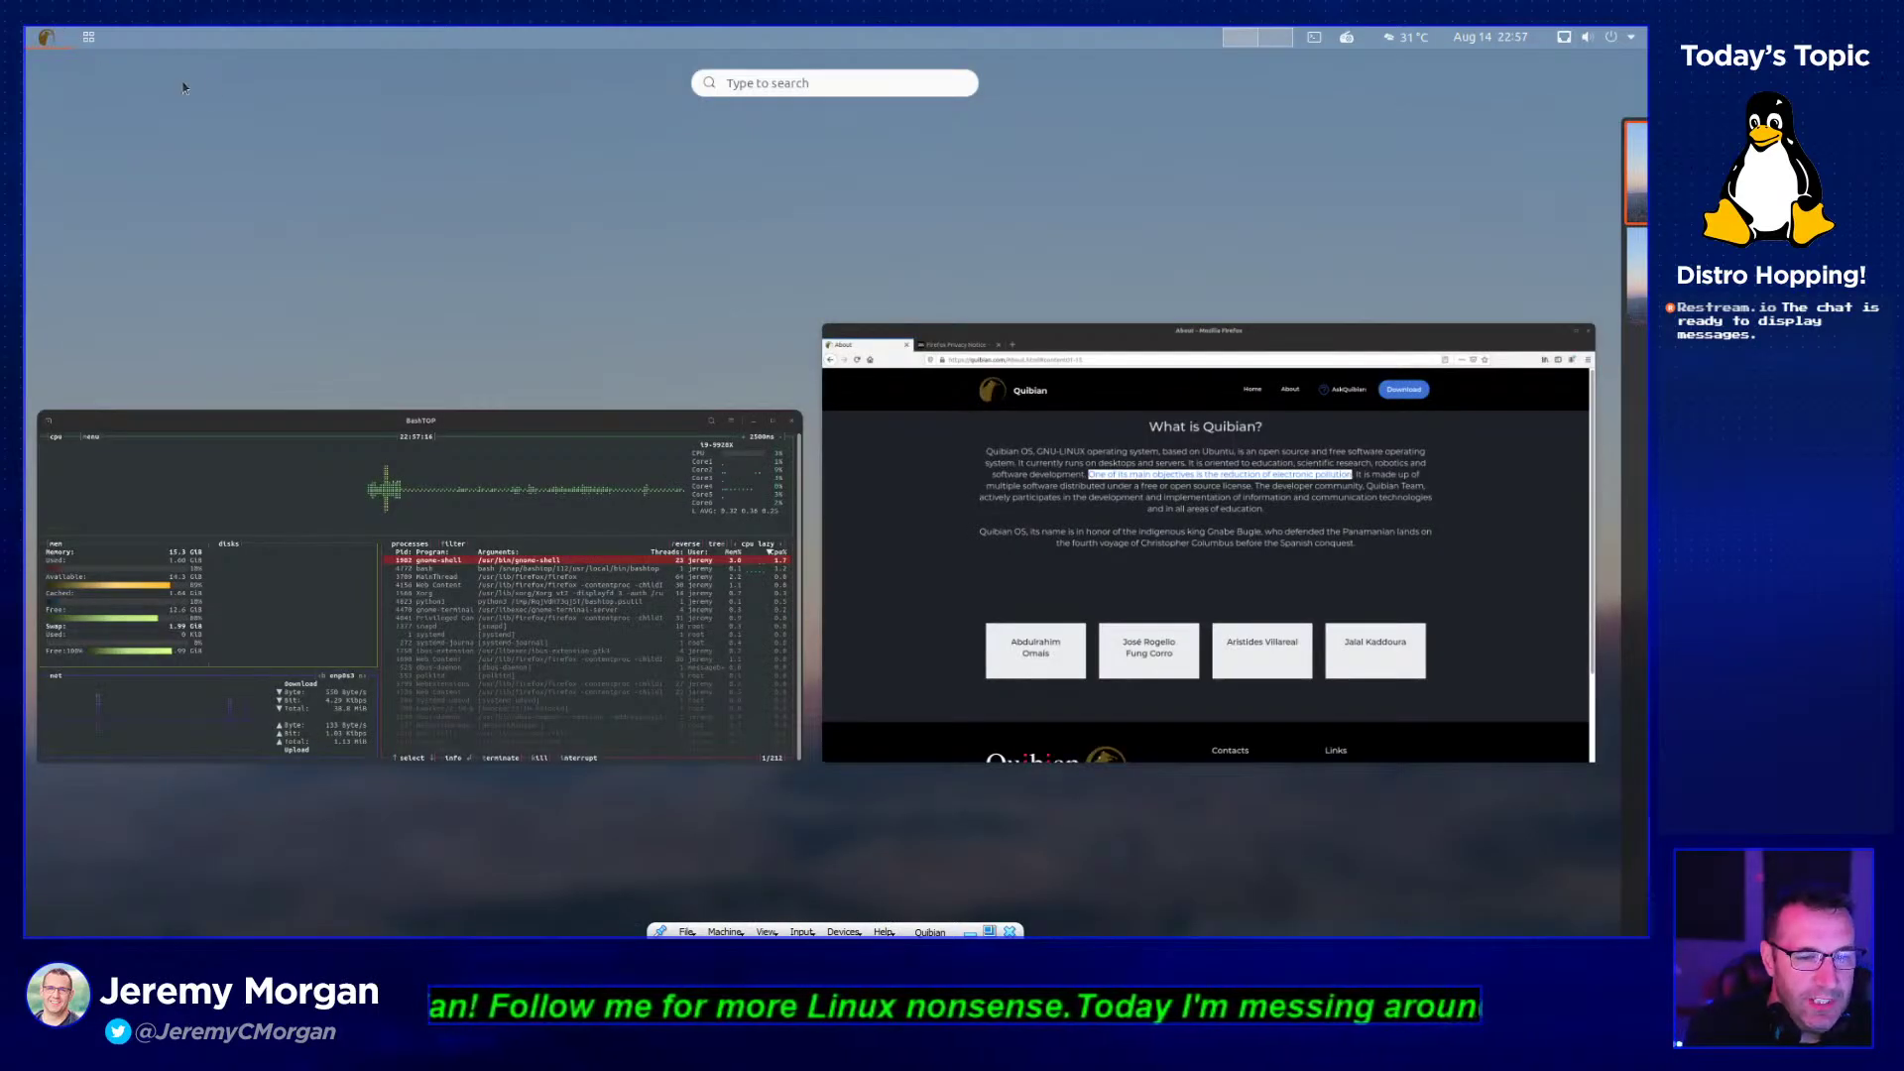
click(87, 36)
click(87, 37)
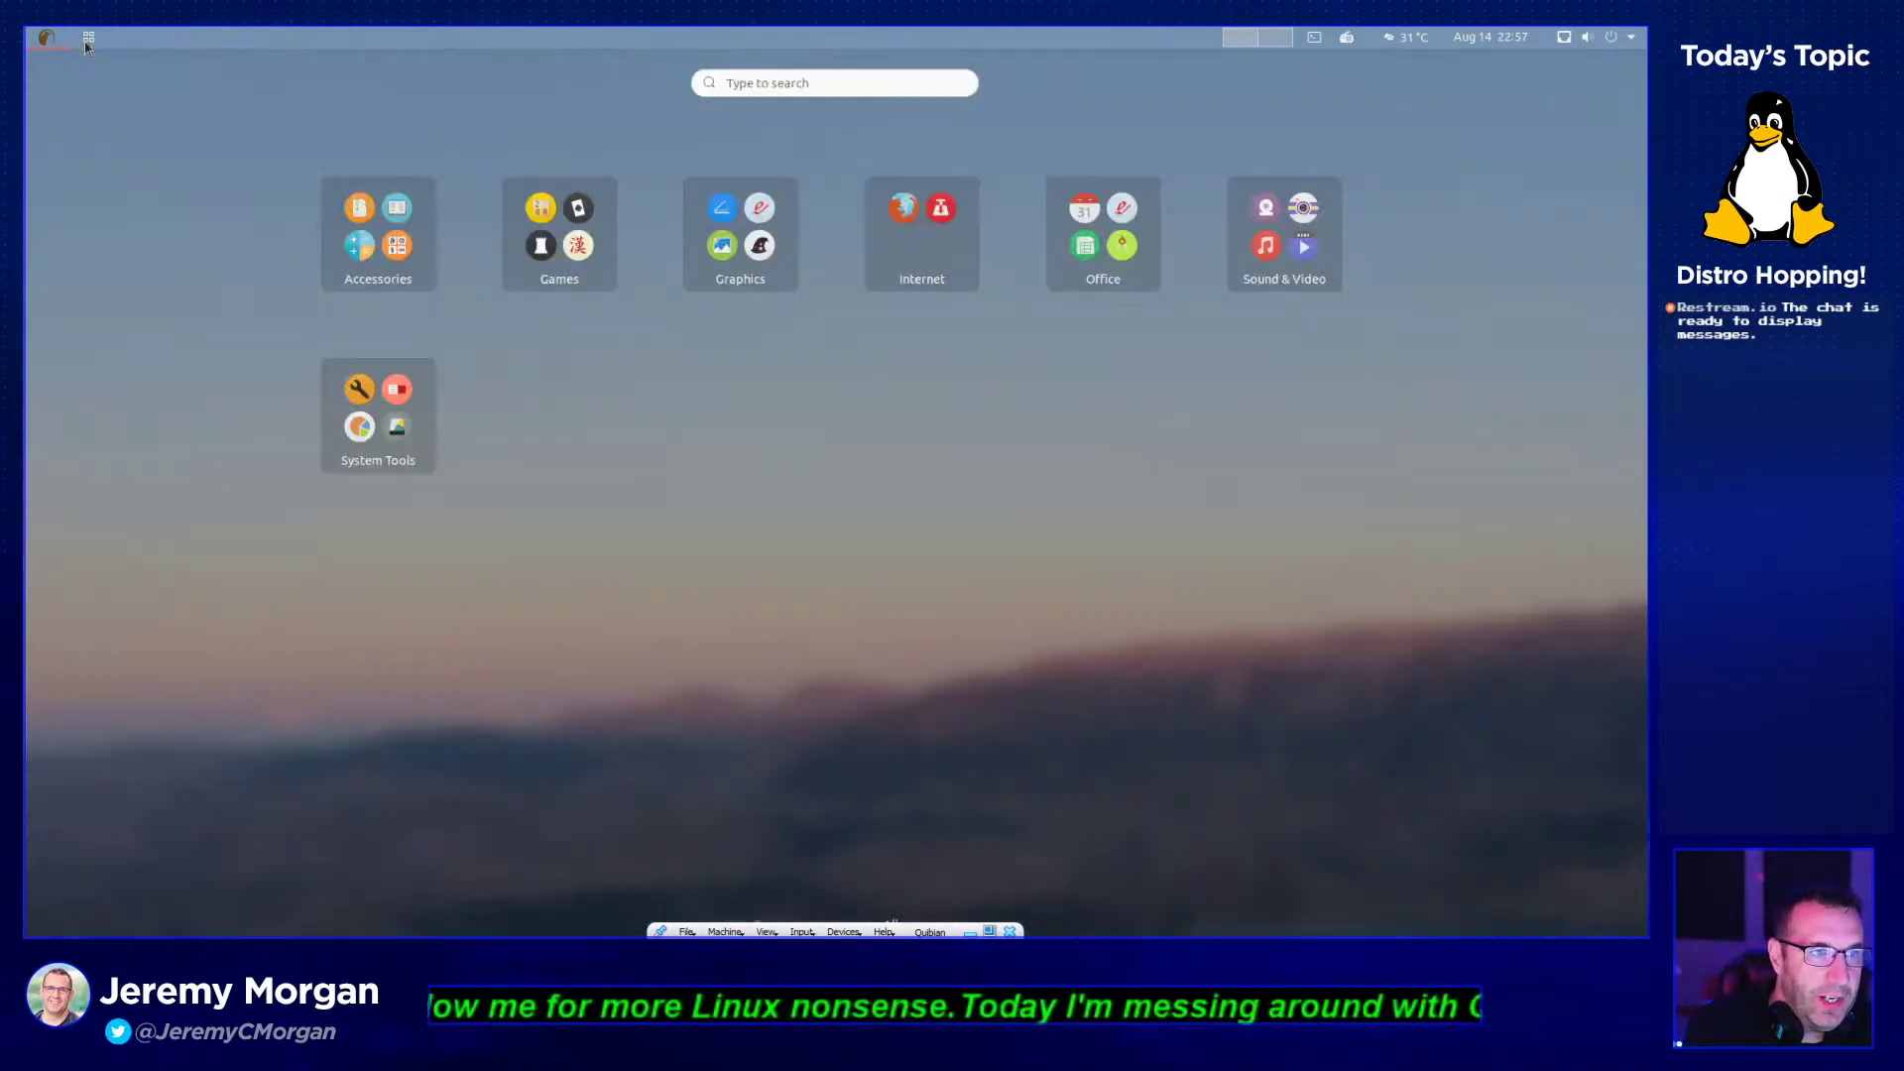
click(44, 37)
click(45, 36)
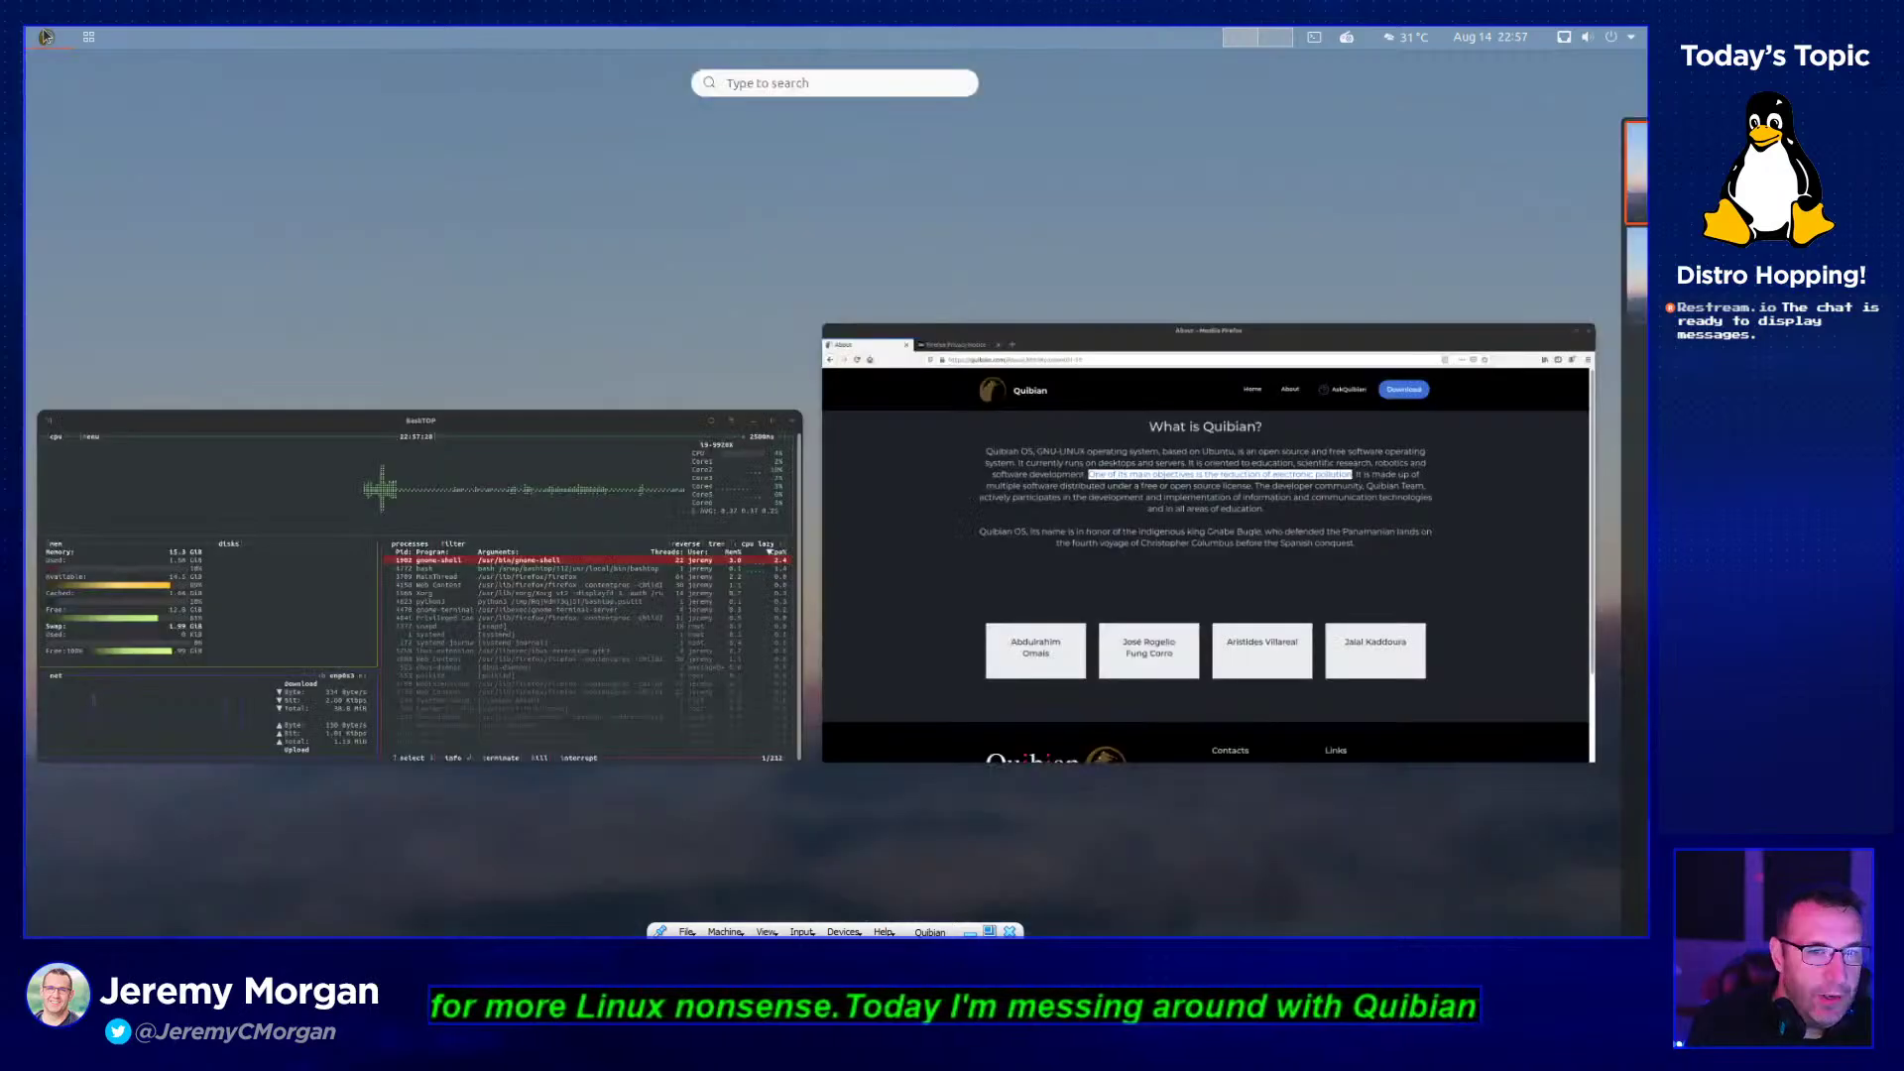
click(45, 36)
click(88, 39)
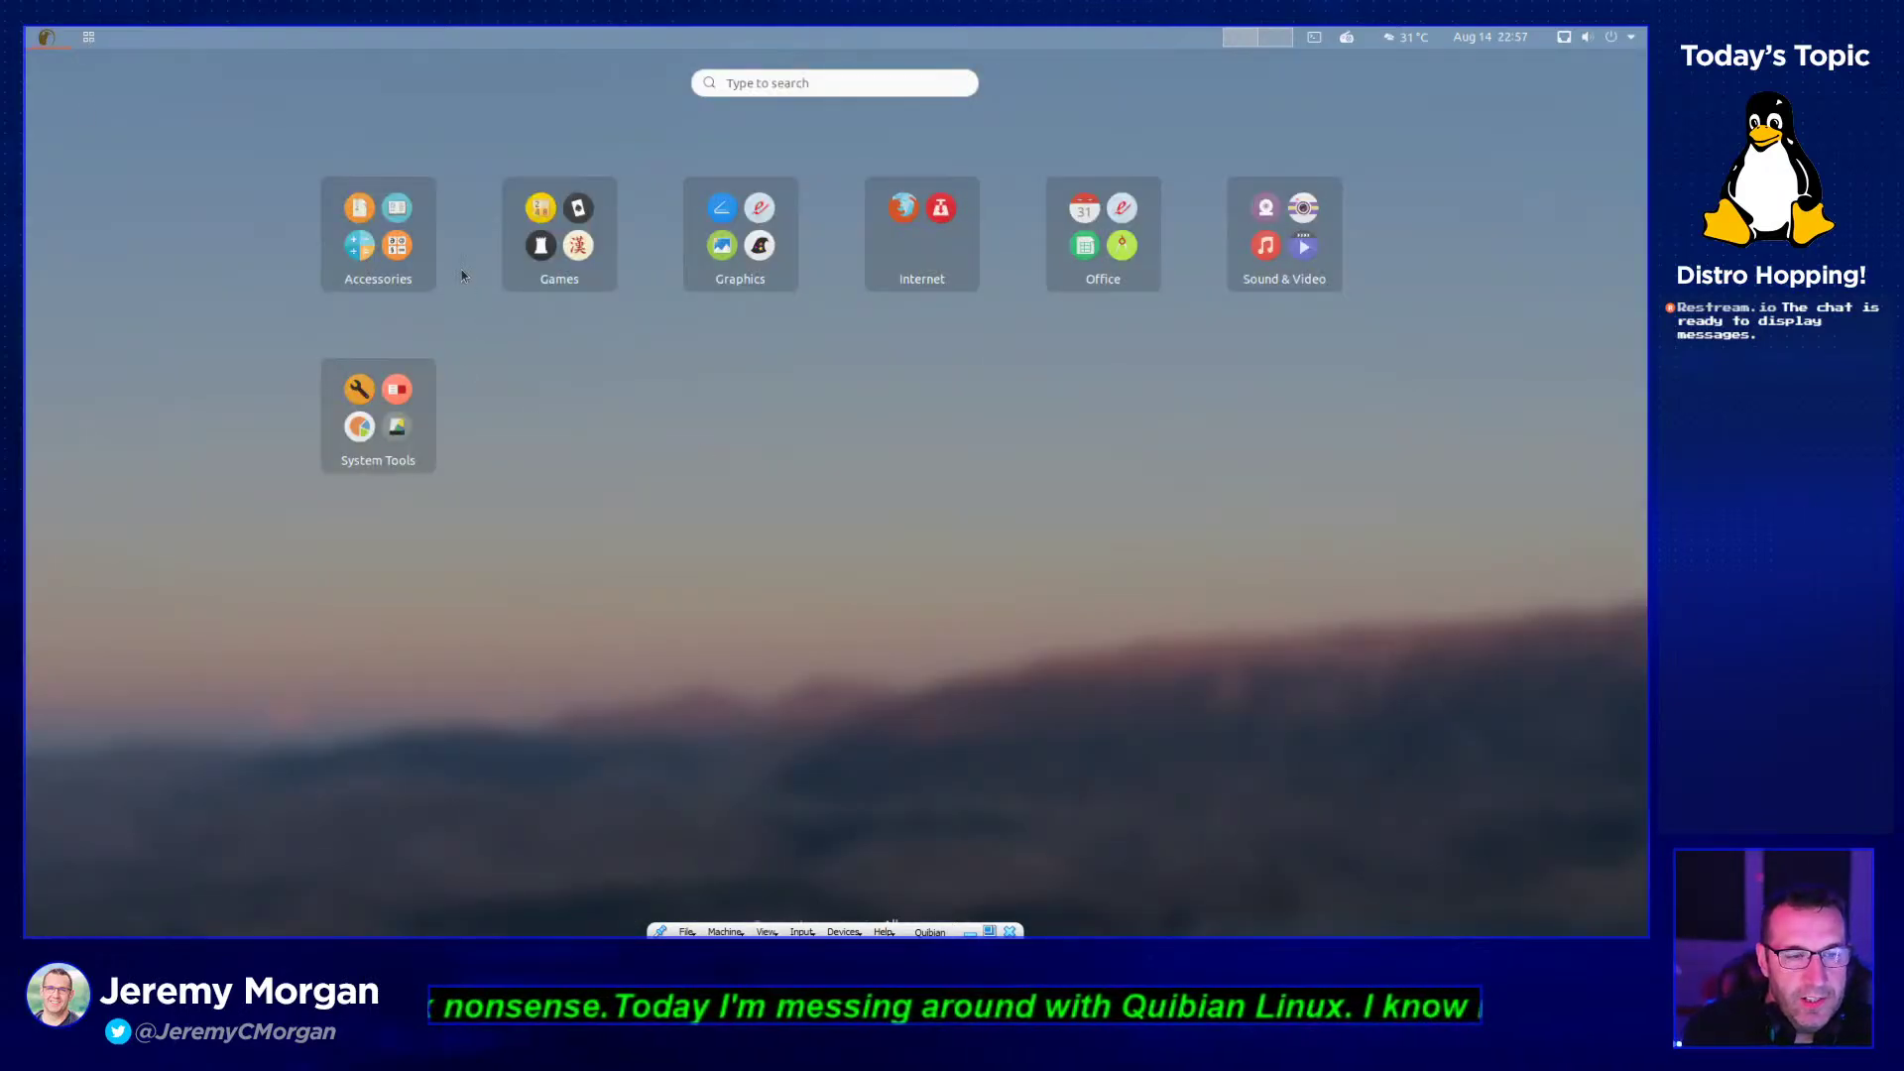
click(417, 245)
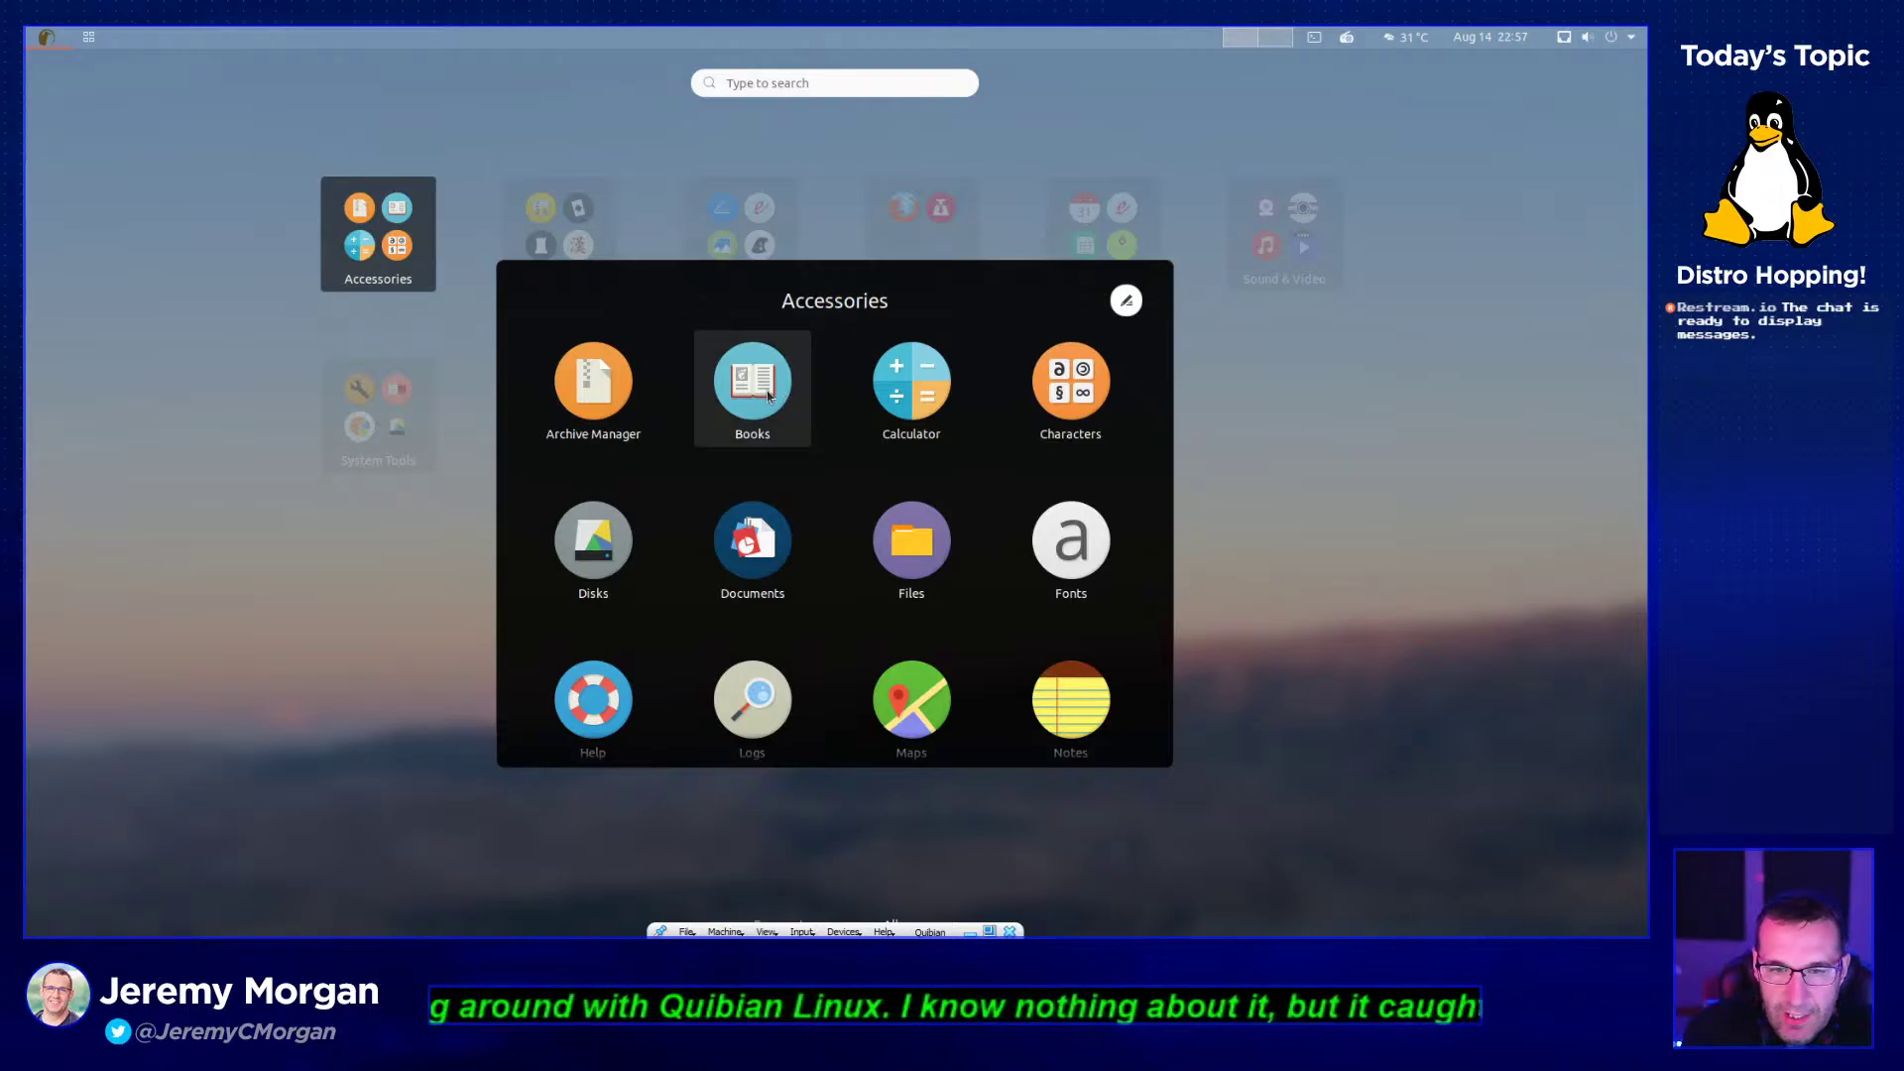
- Launch Books, open its empty Documents folder, then close both Files and Books
click(800, 374)
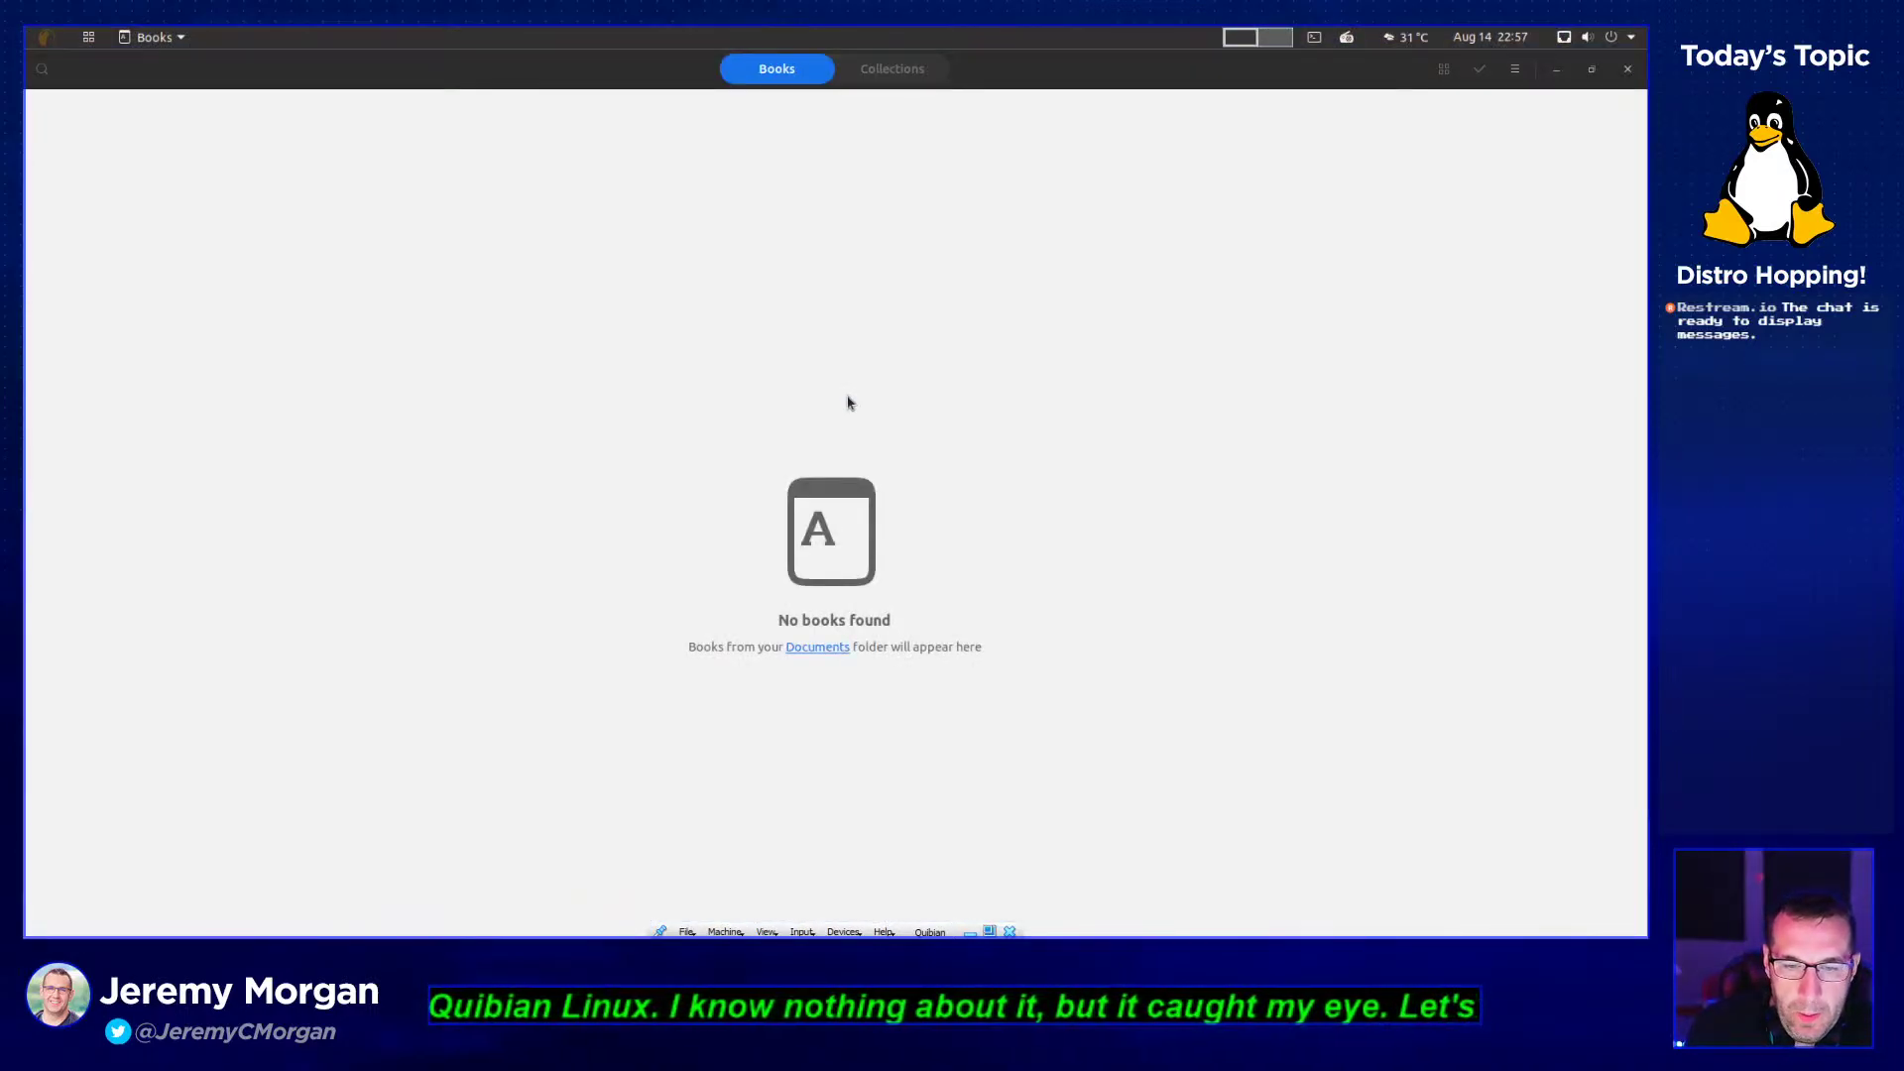
click(826, 650)
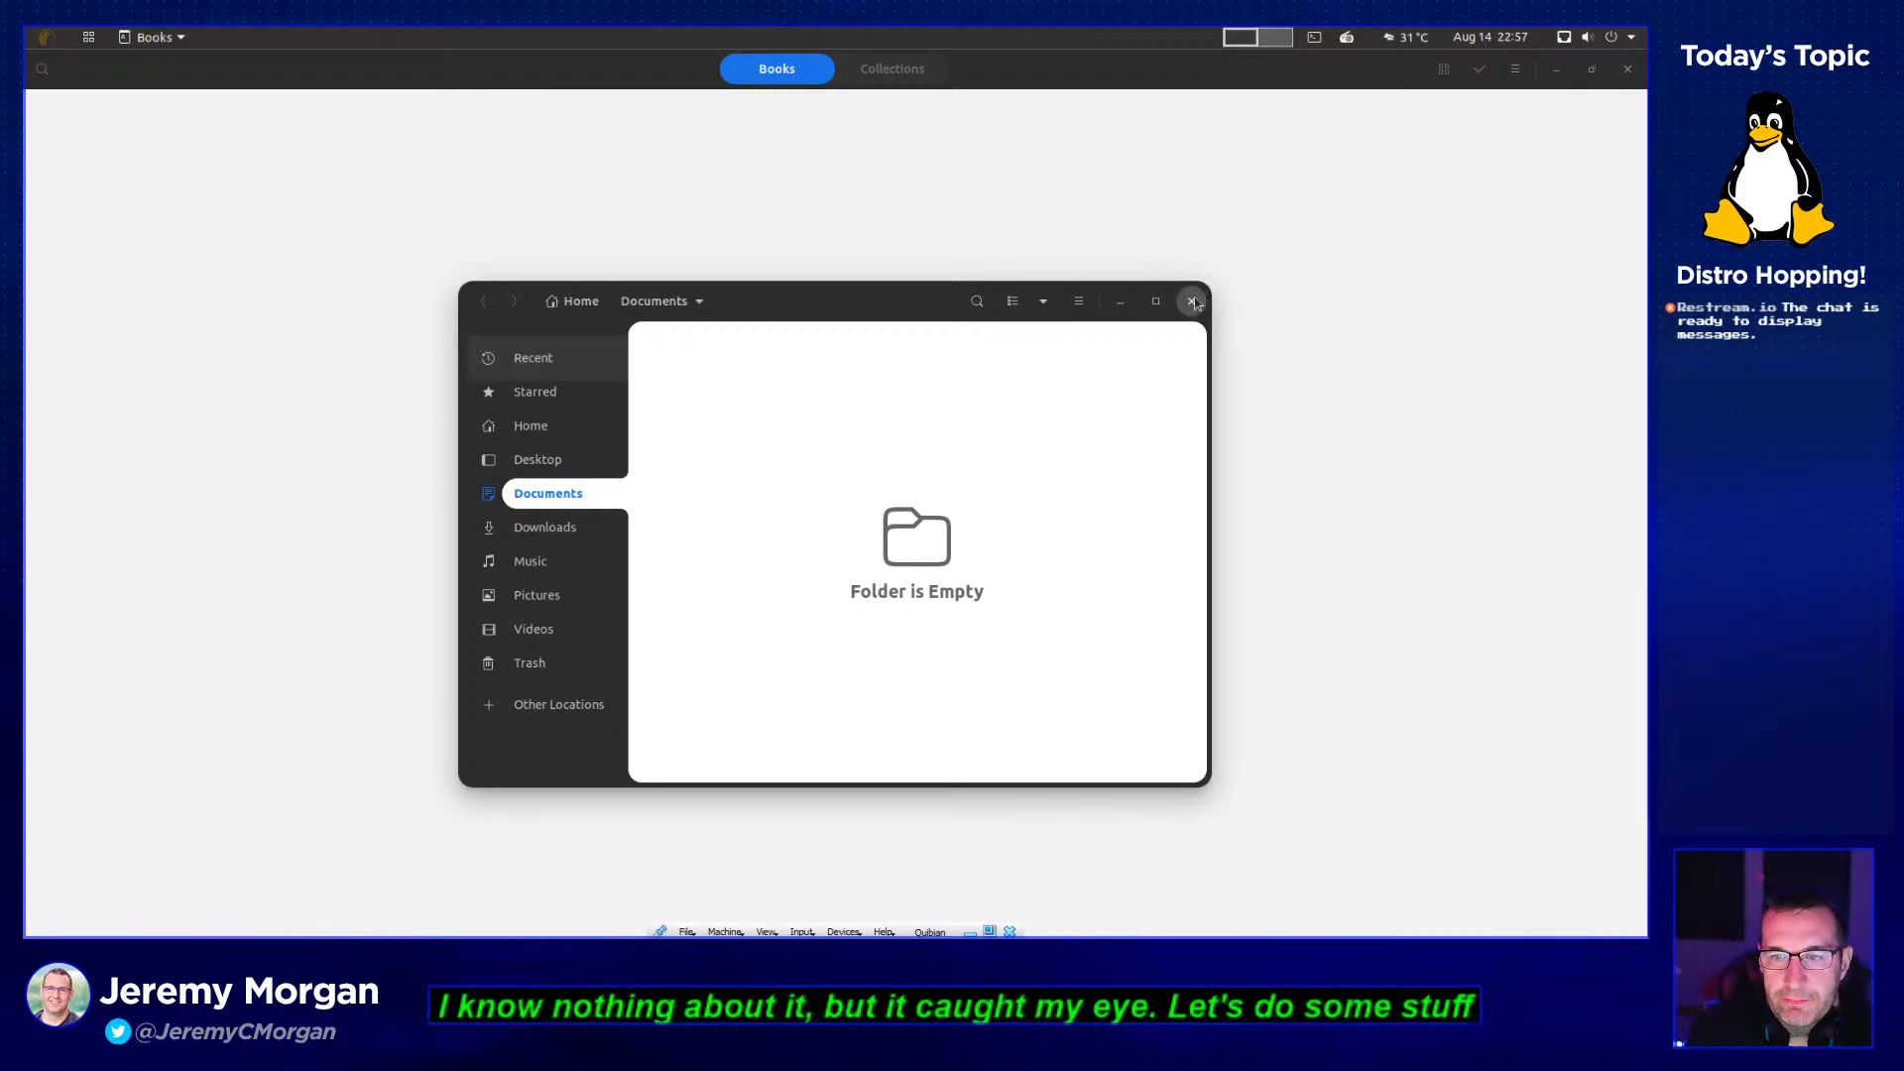
click(1193, 301)
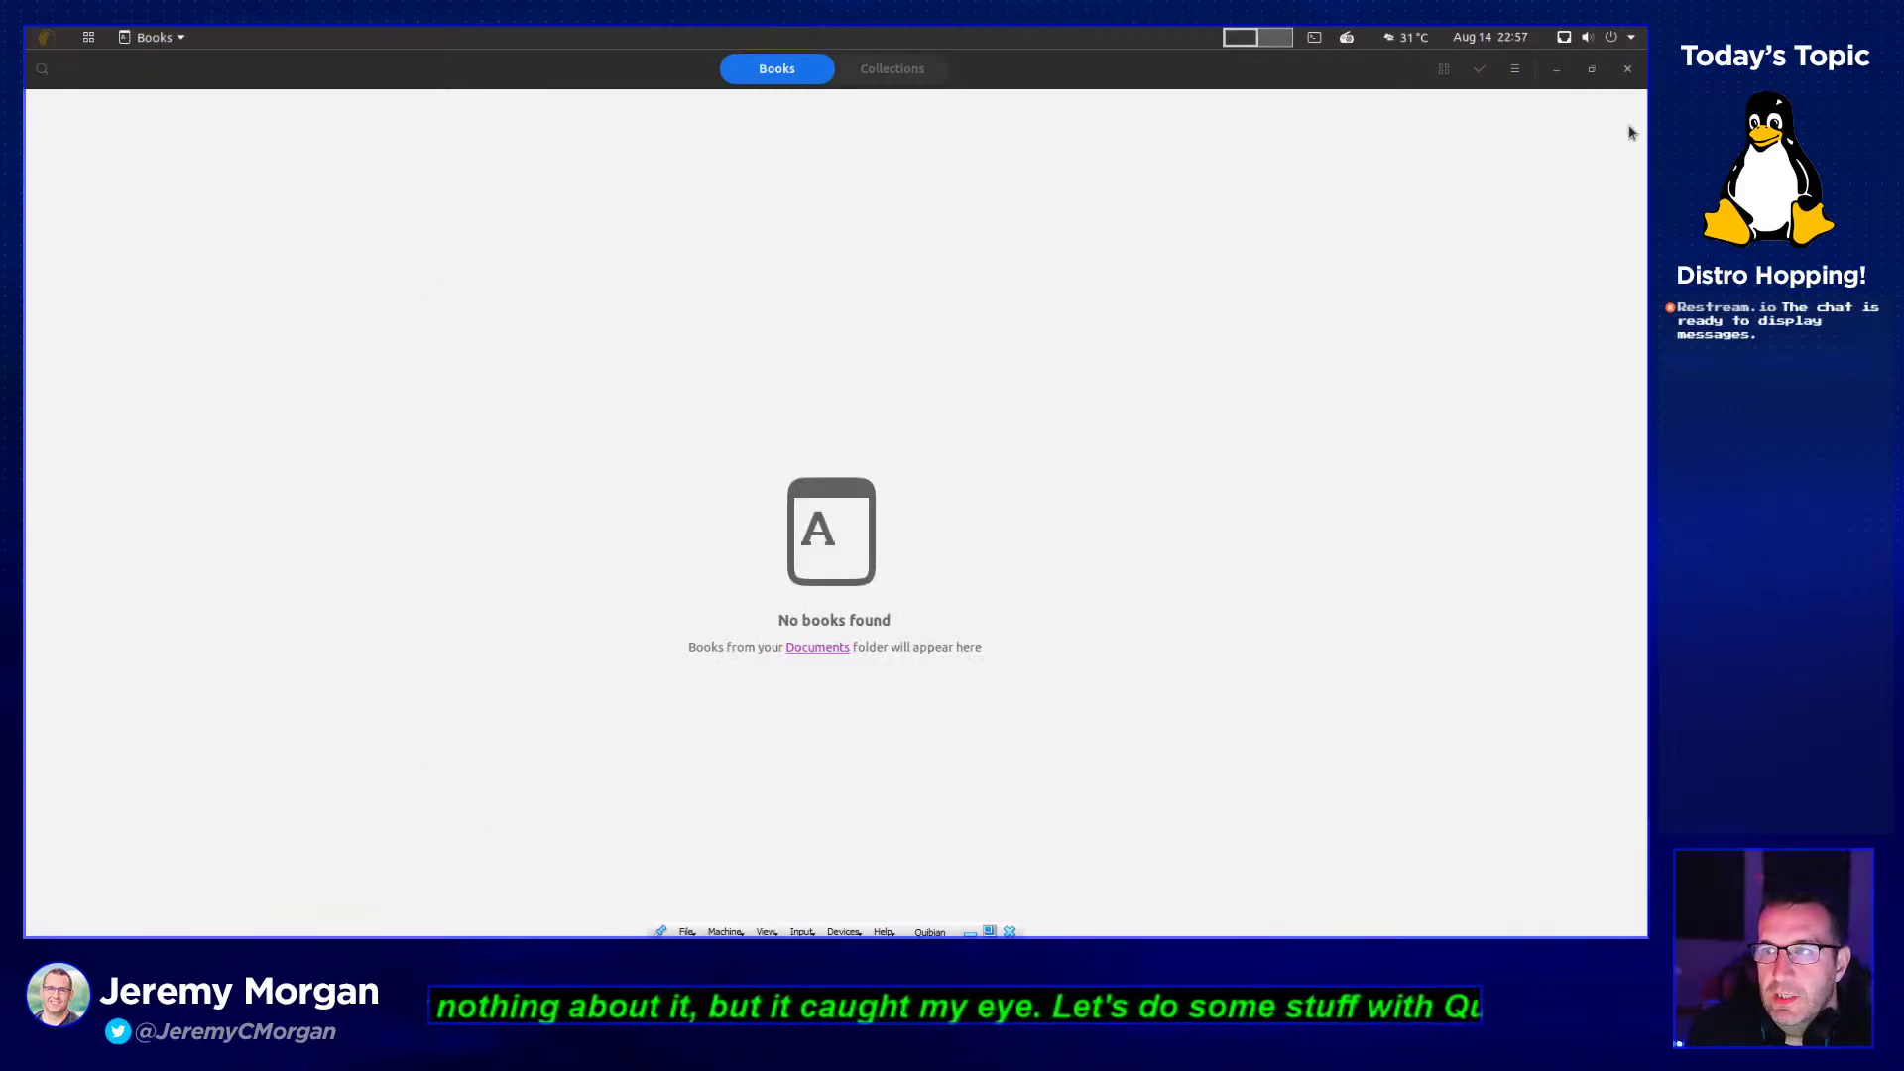
click(1627, 69)
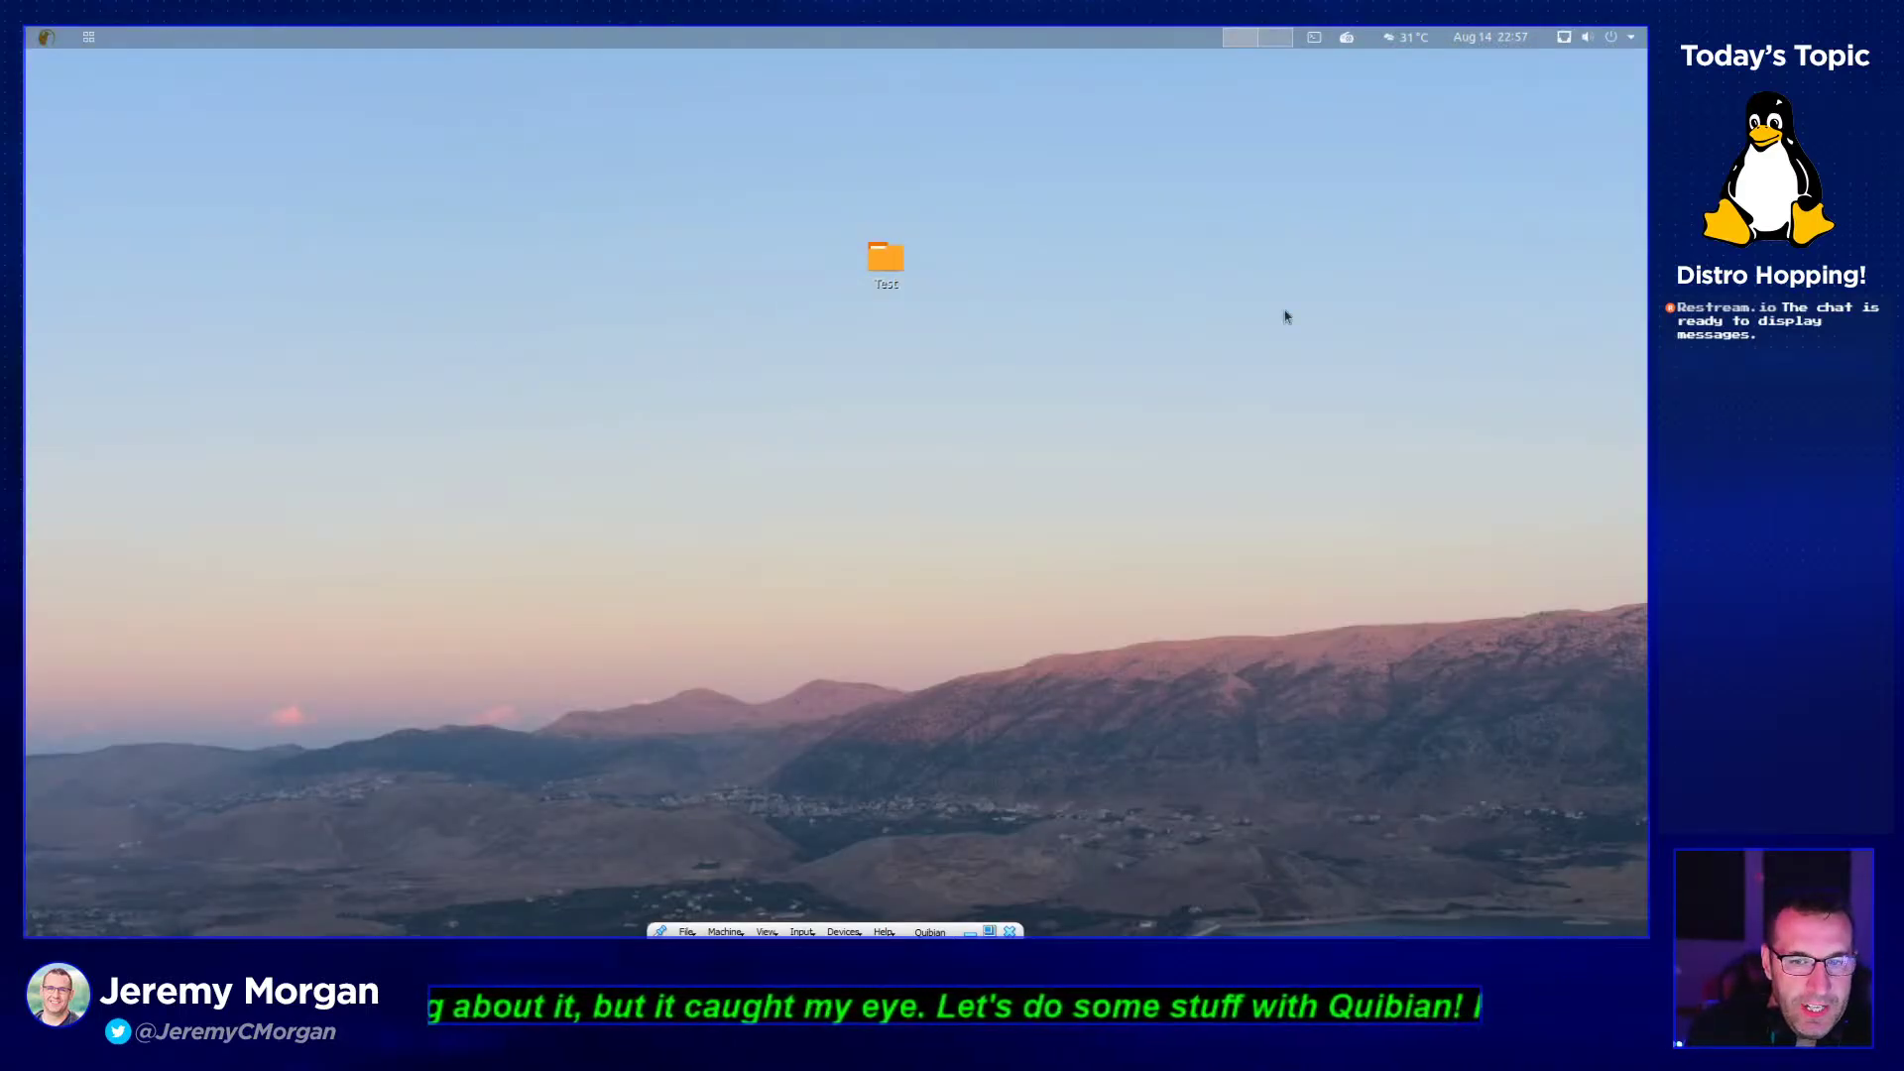
- Reopen the application grid and the Accessories folder
click(54, 40)
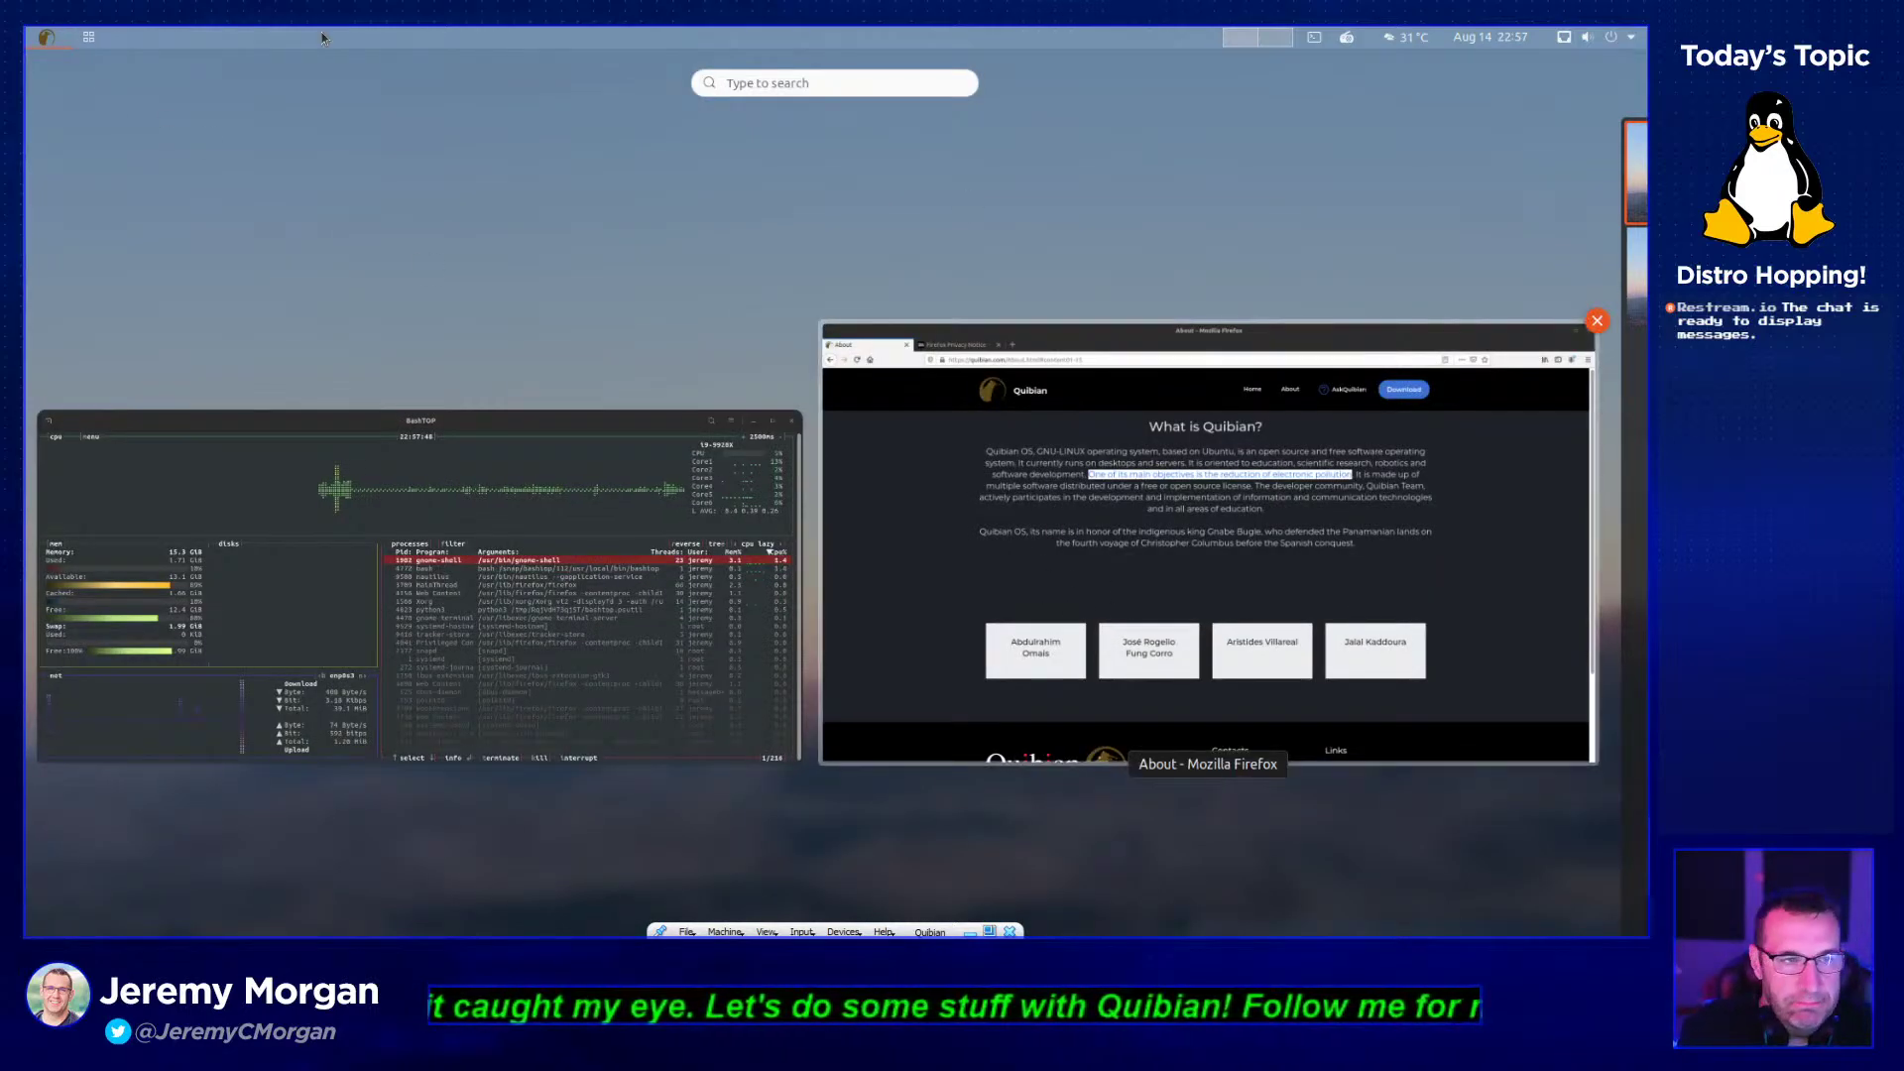
click(91, 38)
click(91, 39)
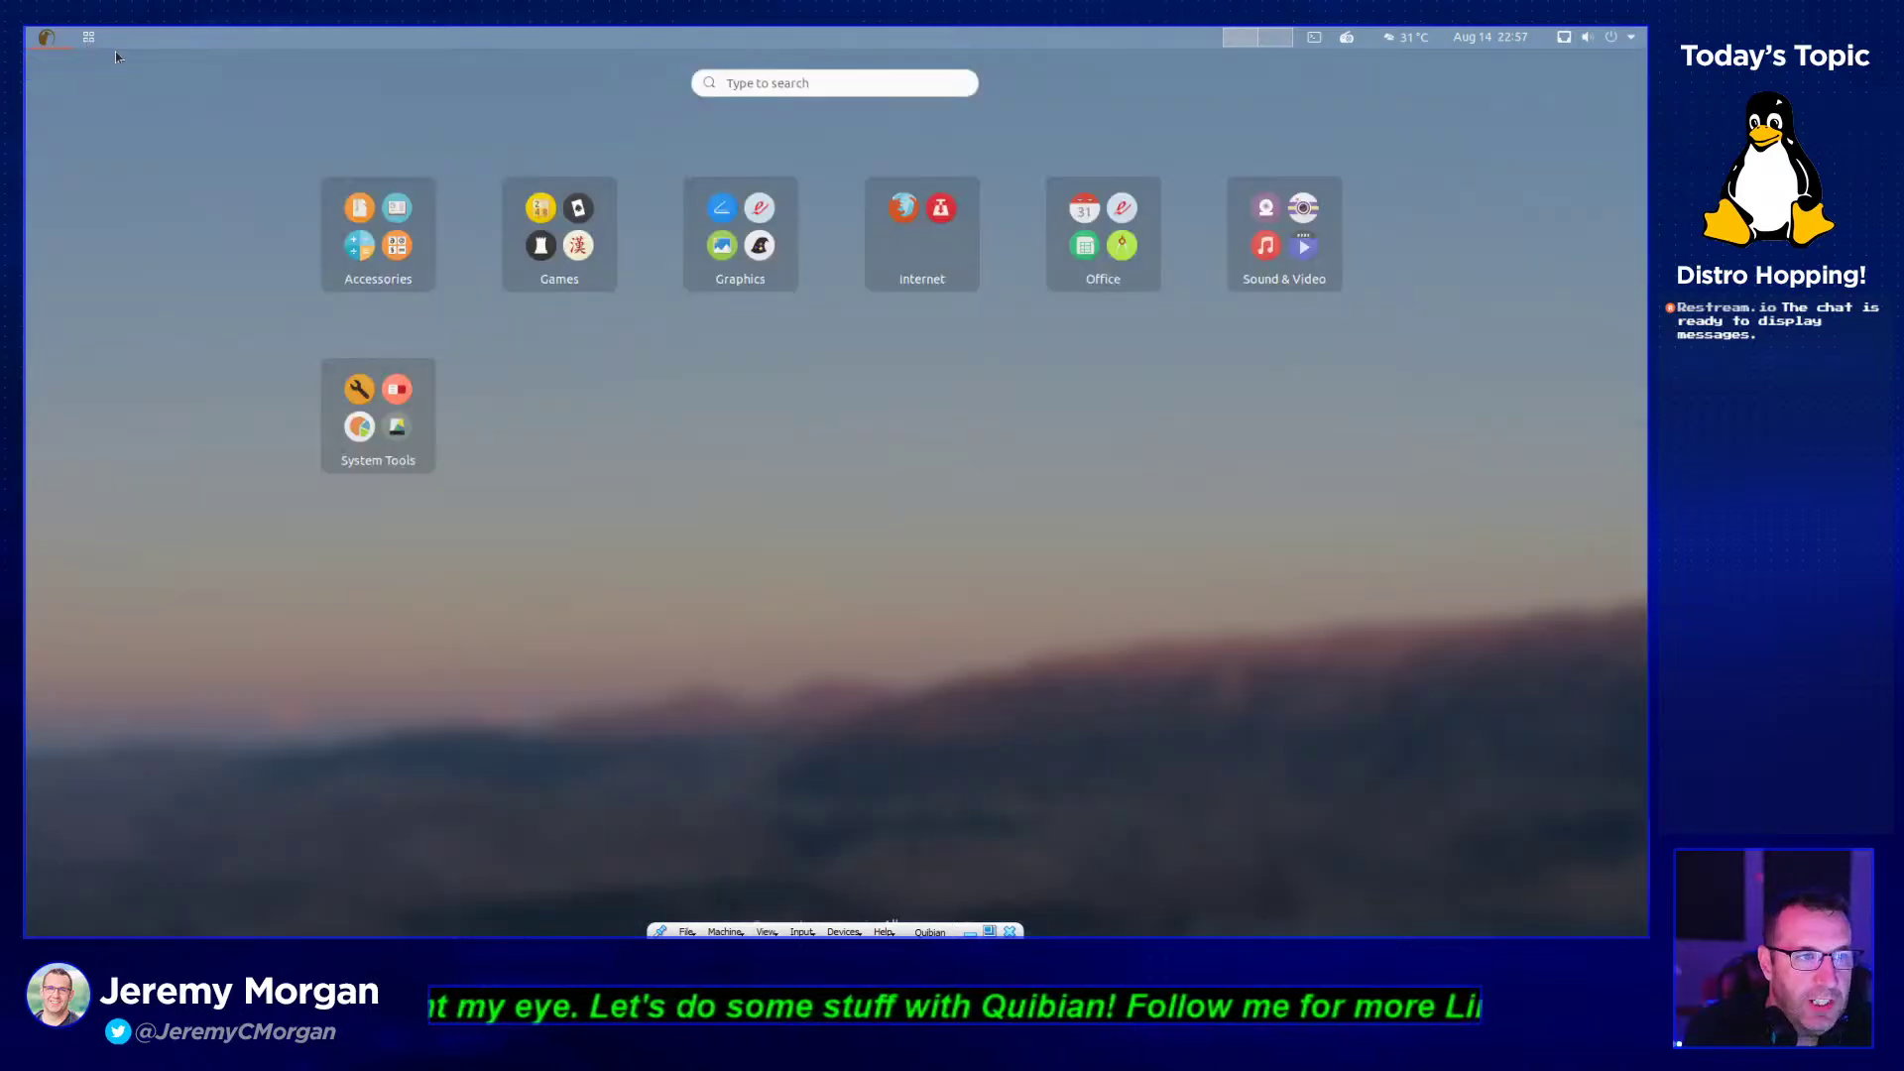
click(392, 260)
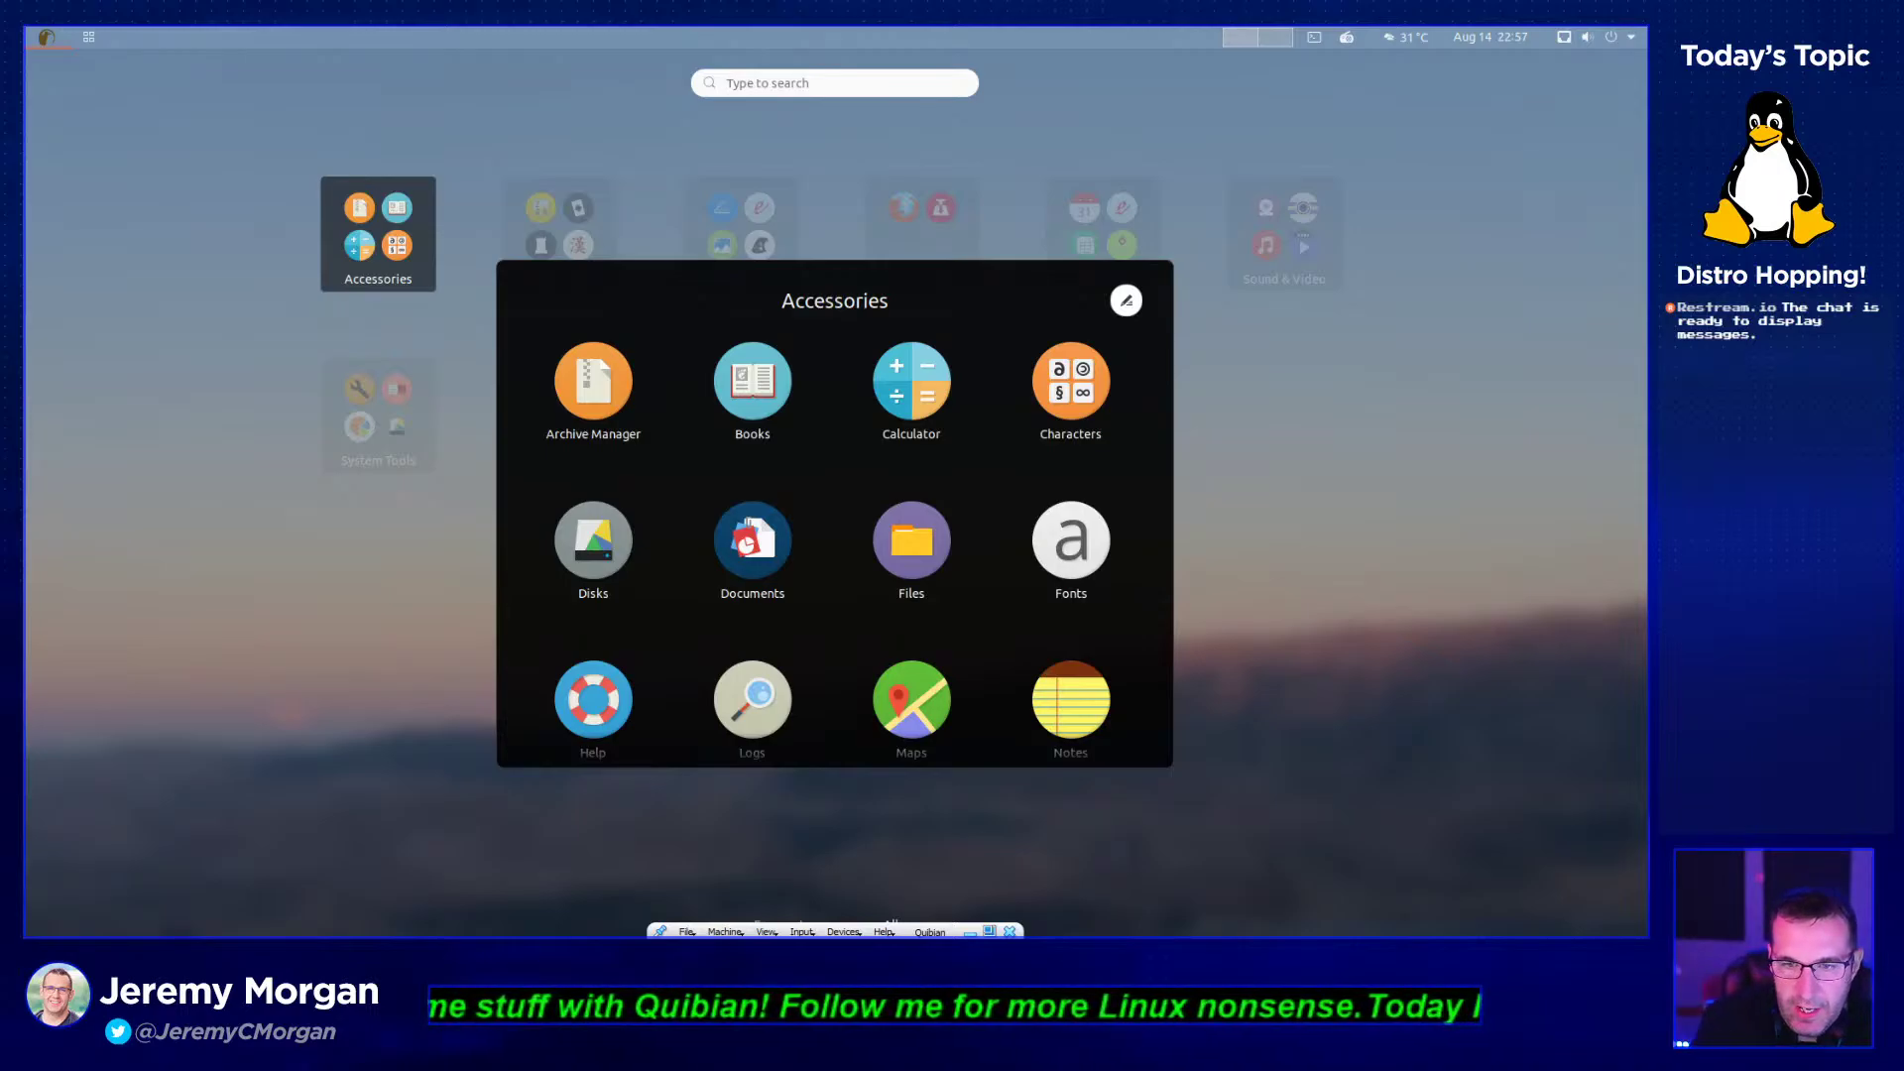
- Copy the Snowboarder emoji (U+1F3C2) in Characters, then close the app
click(1091, 392)
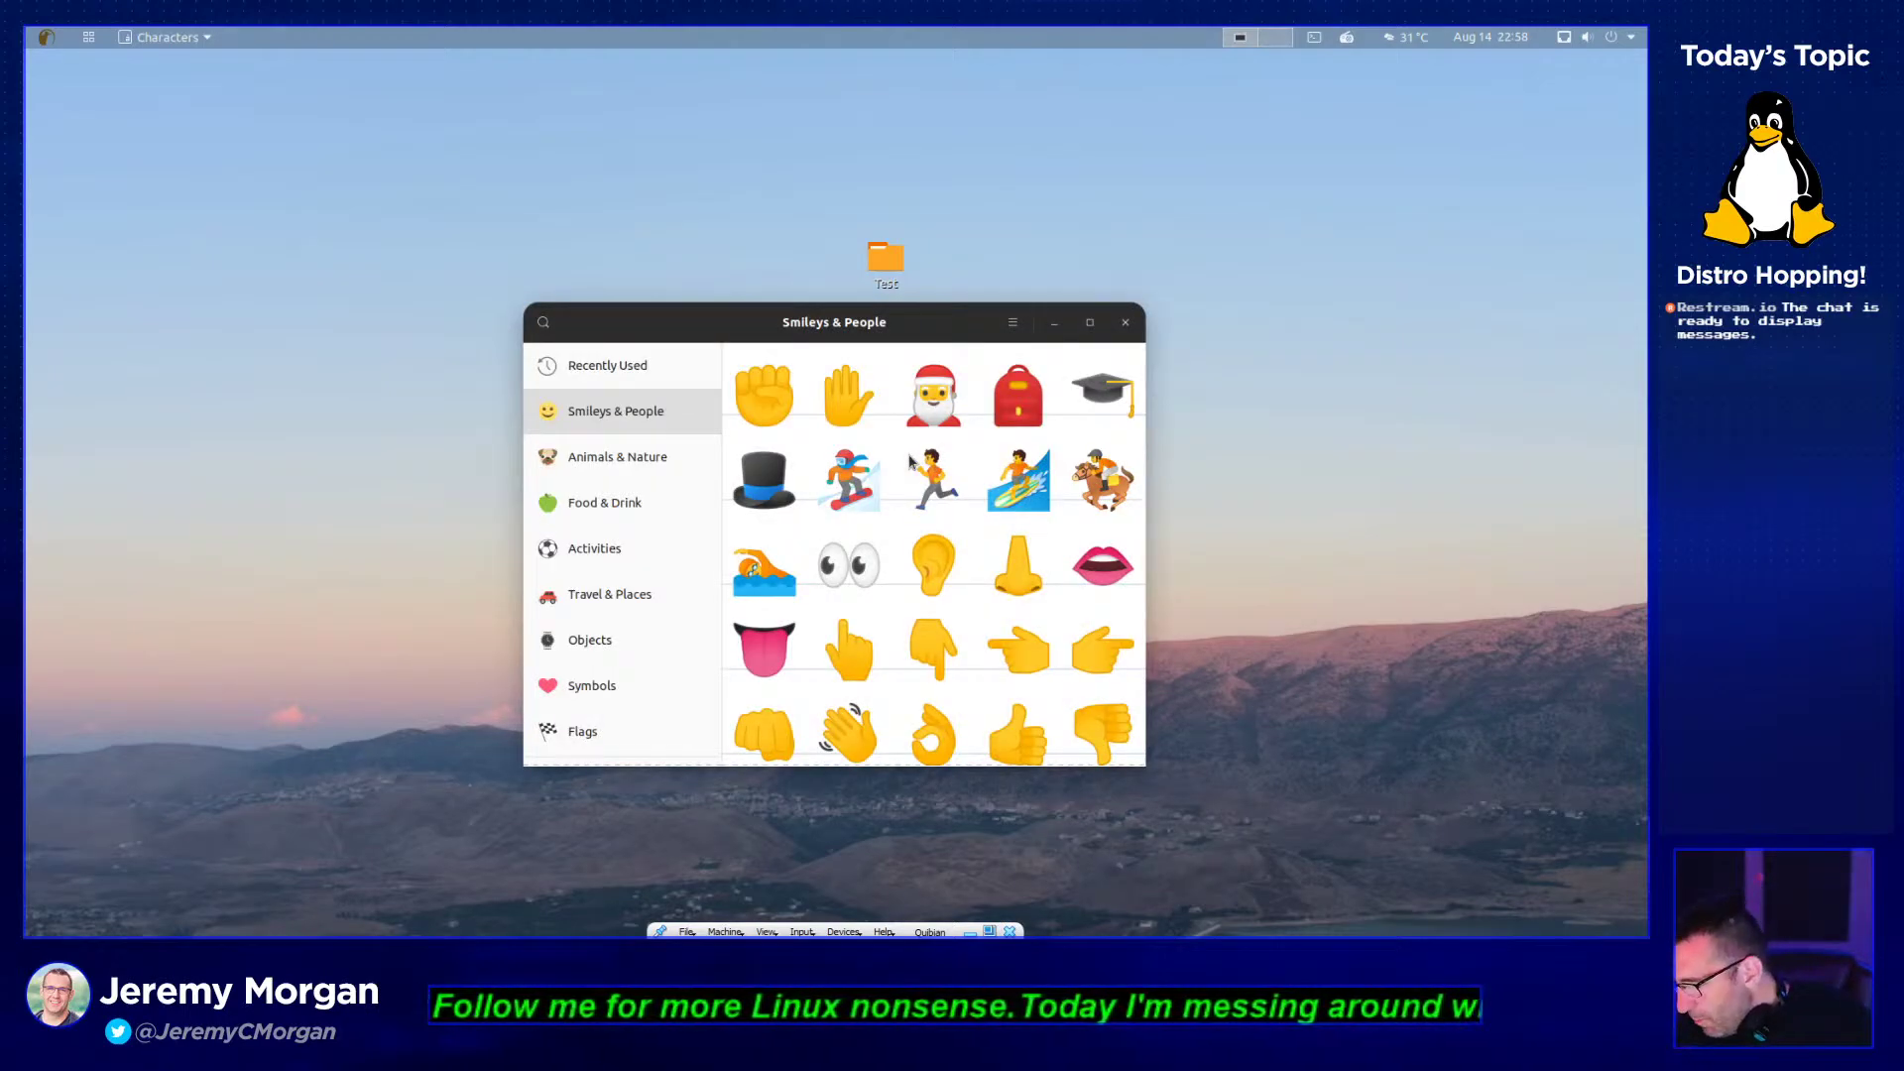
click(831, 506)
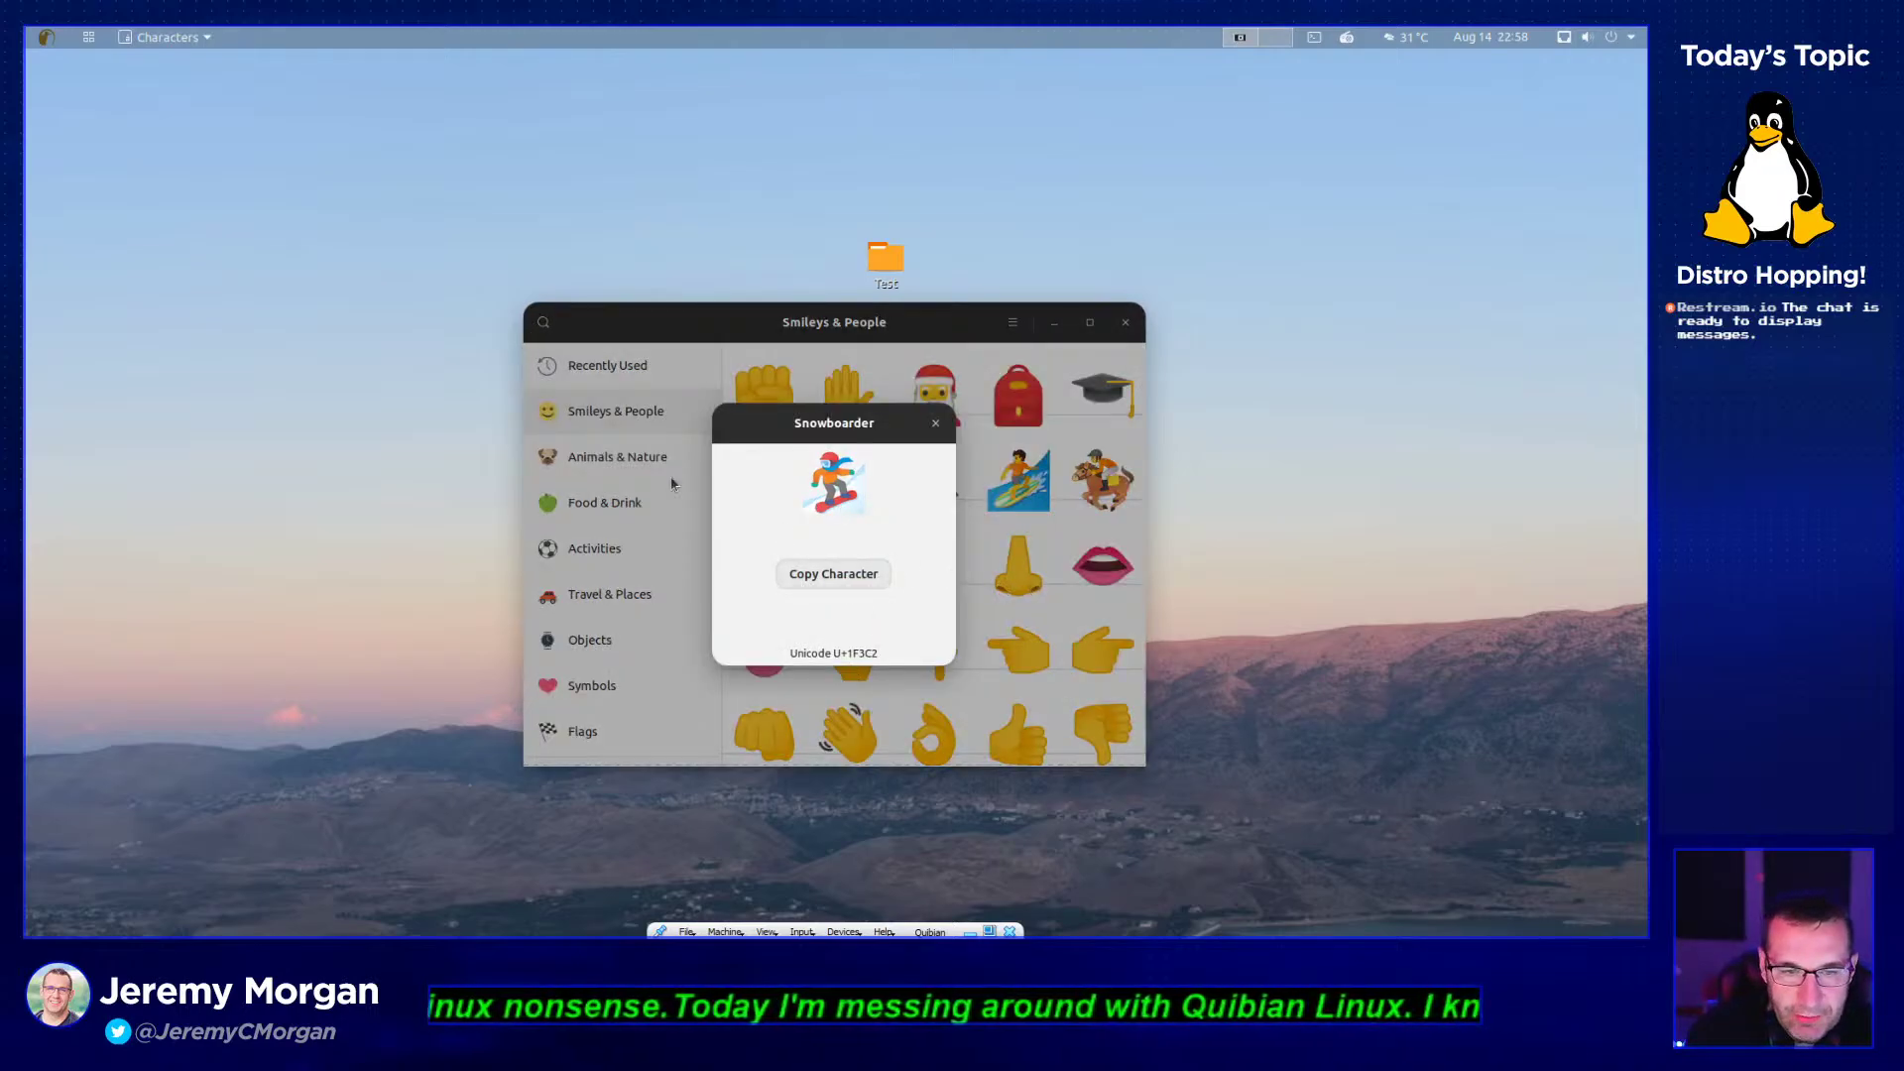
click(819, 577)
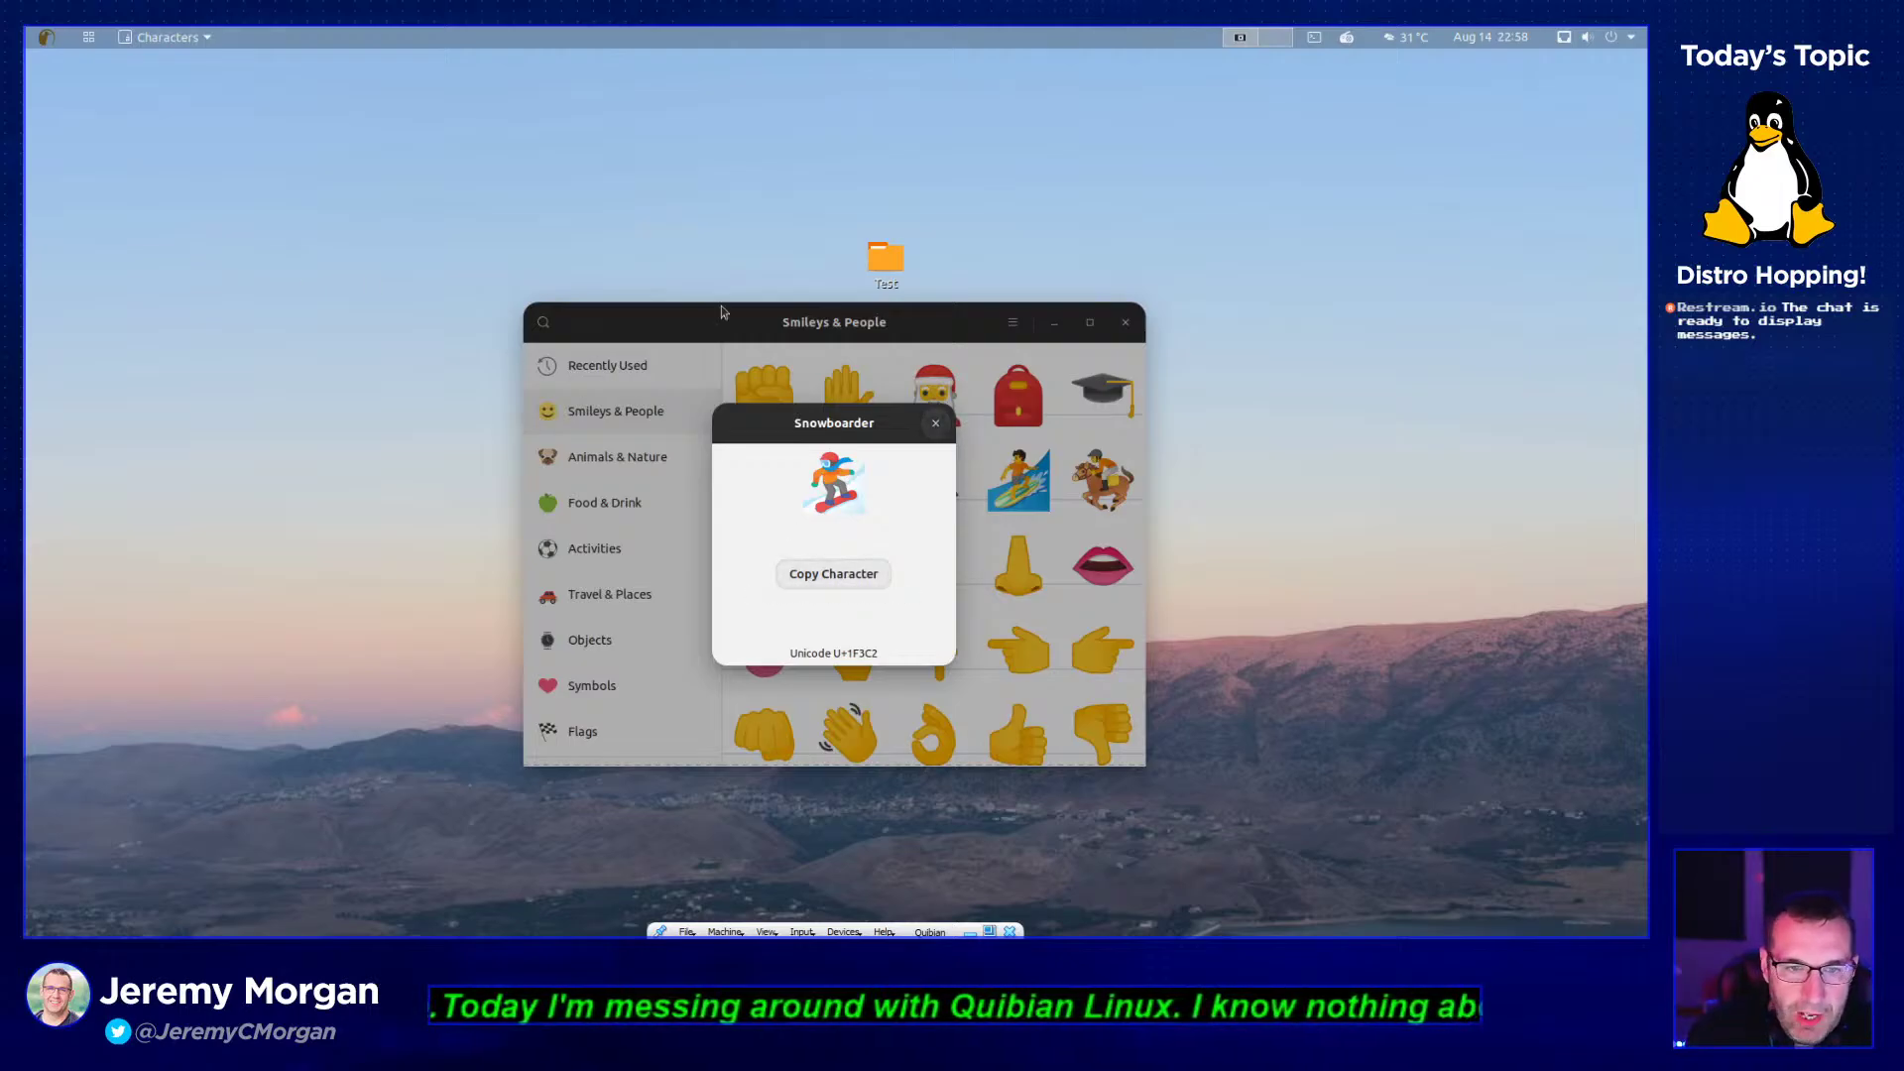
click(935, 424)
click(1133, 323)
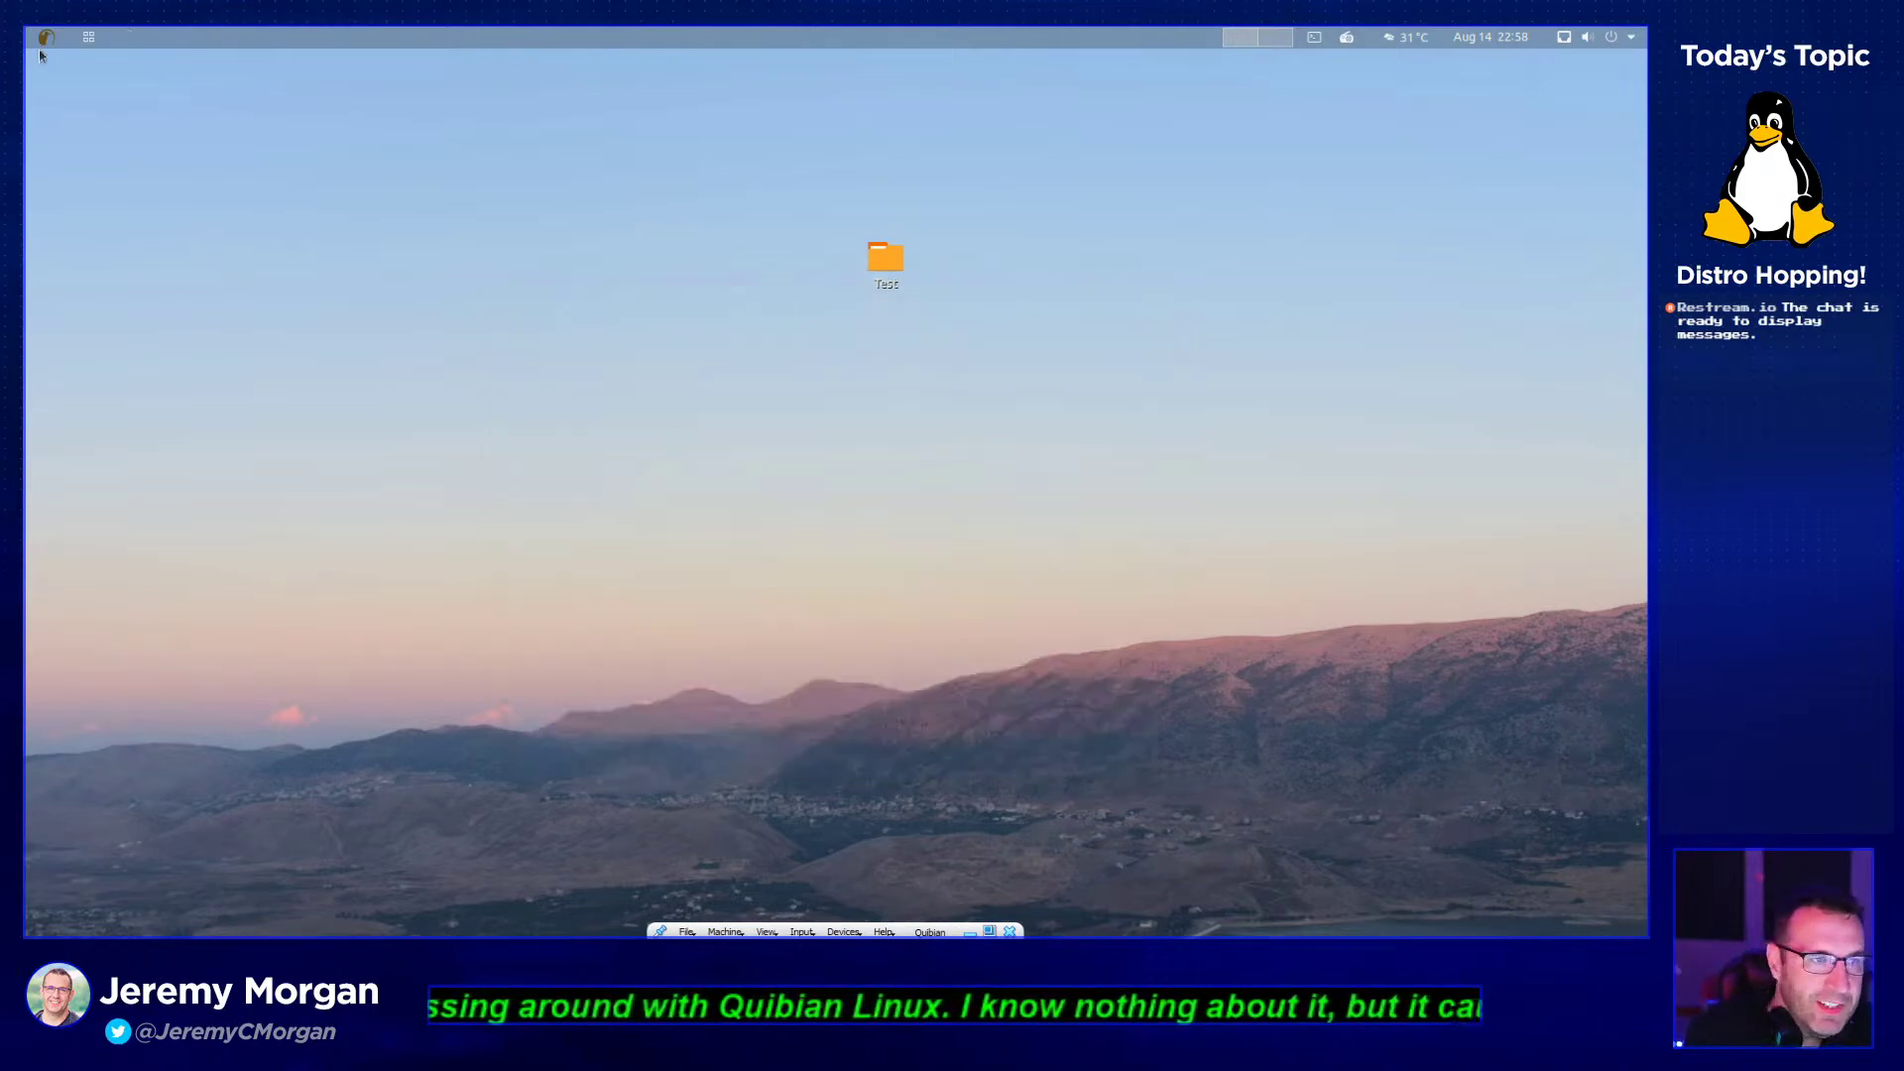
click(42, 40)
click(88, 37)
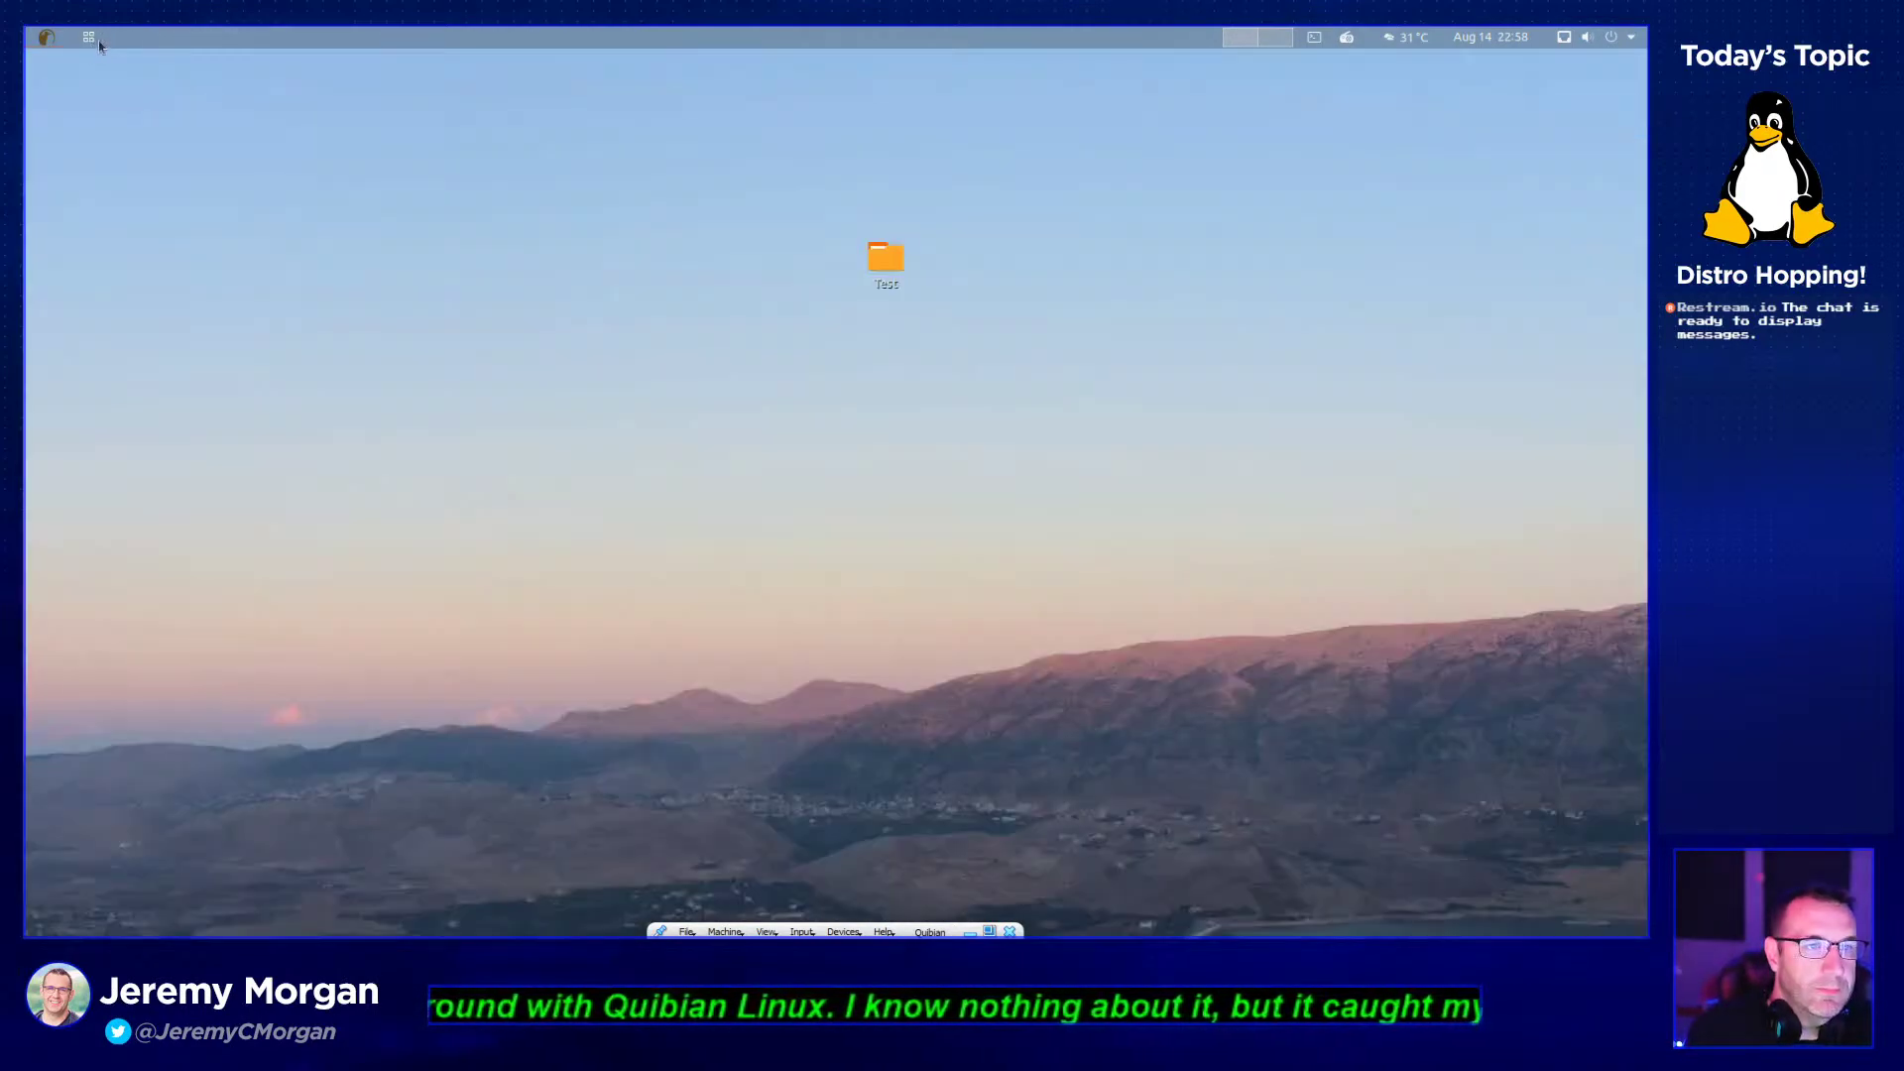
- Launch Fonts from the application grid and Force Quit it when it stops responding
click(88, 36)
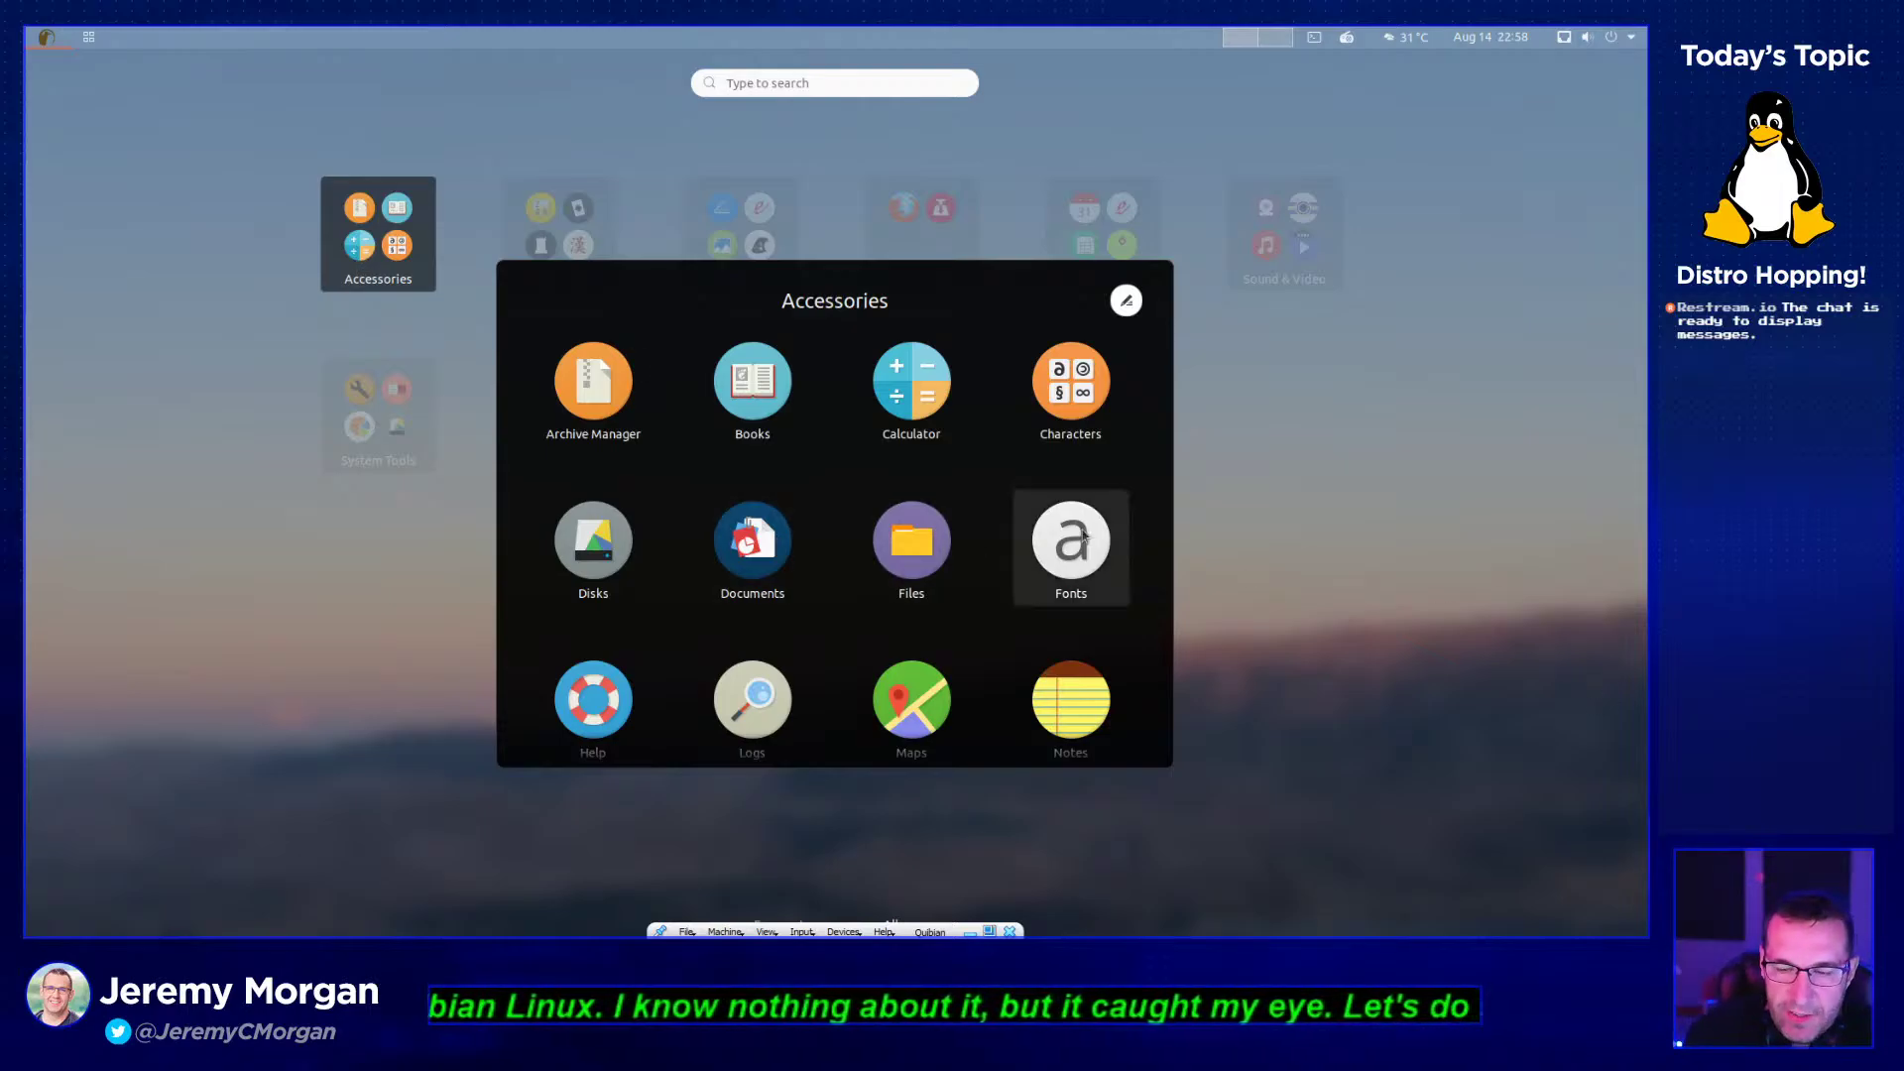
click(1058, 572)
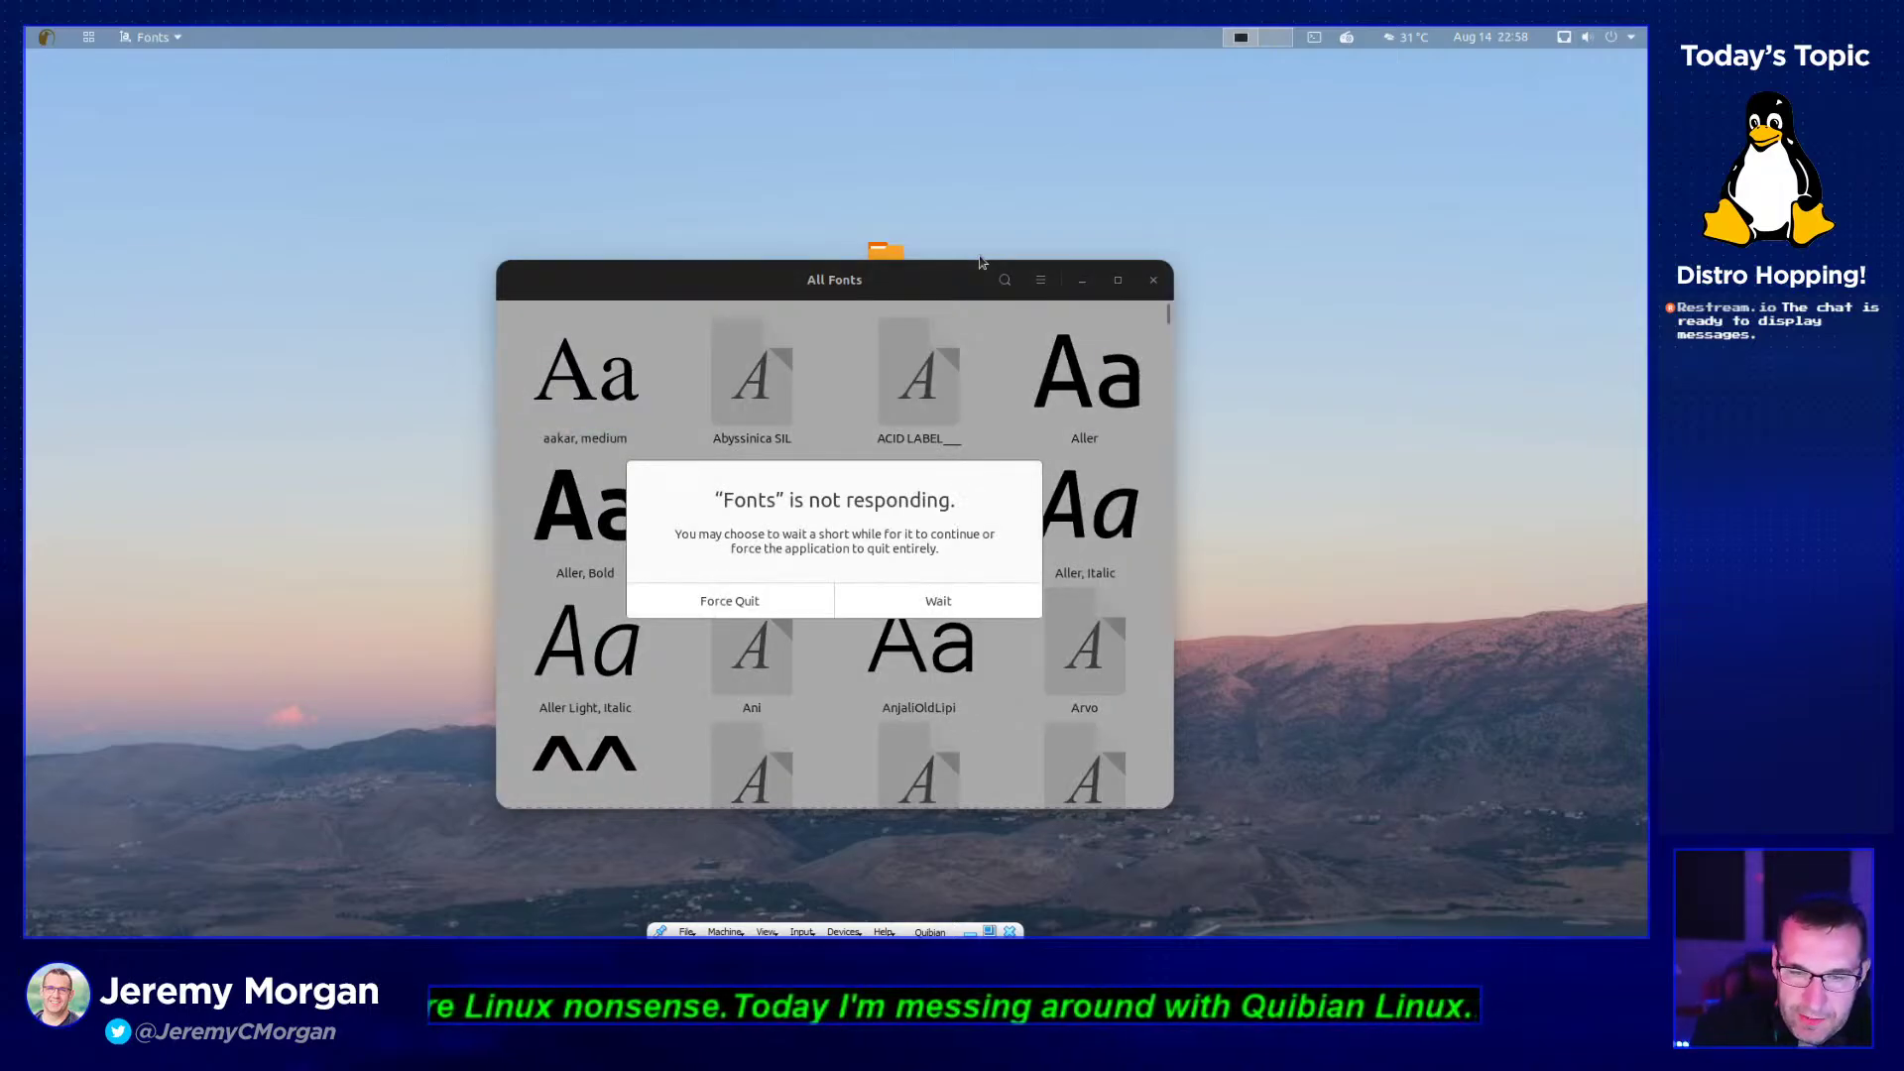
click(731, 600)
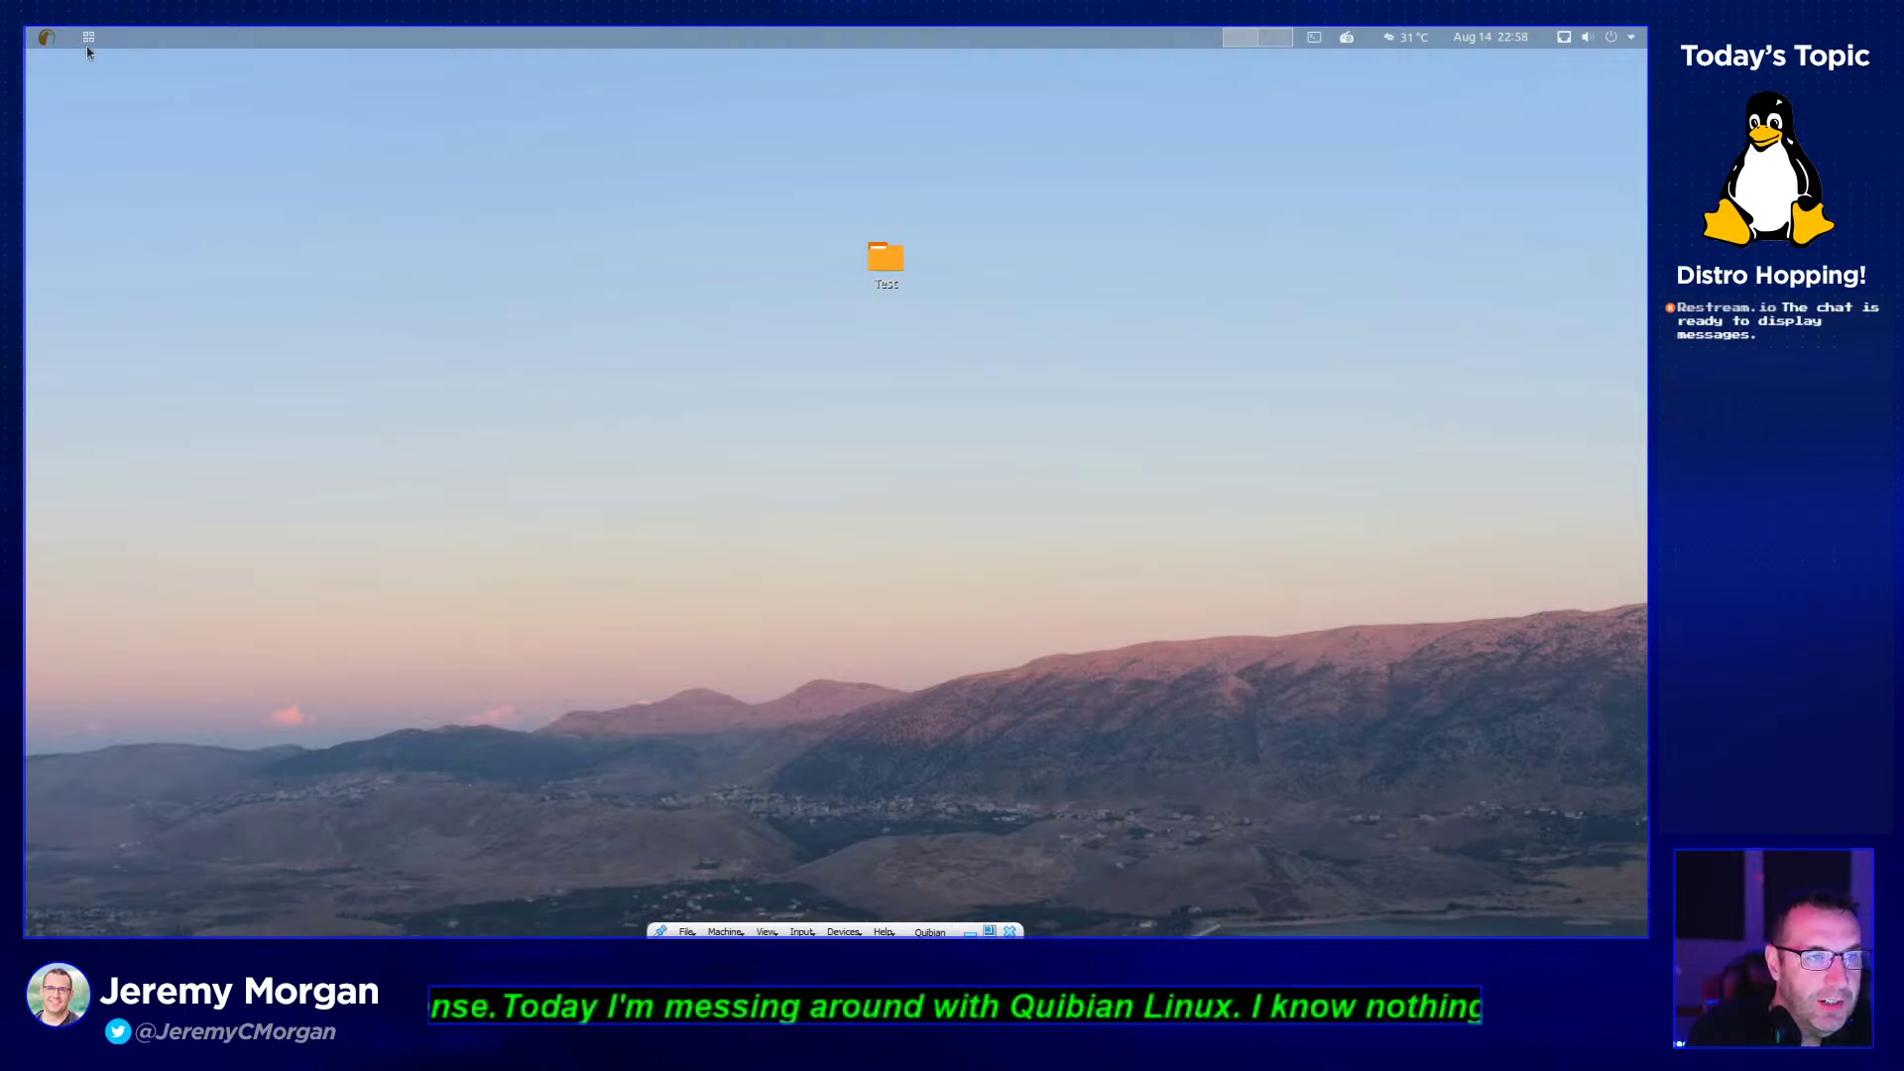
- Launch Logs from Accessories and view the audit backlog entry's details
click(88, 40)
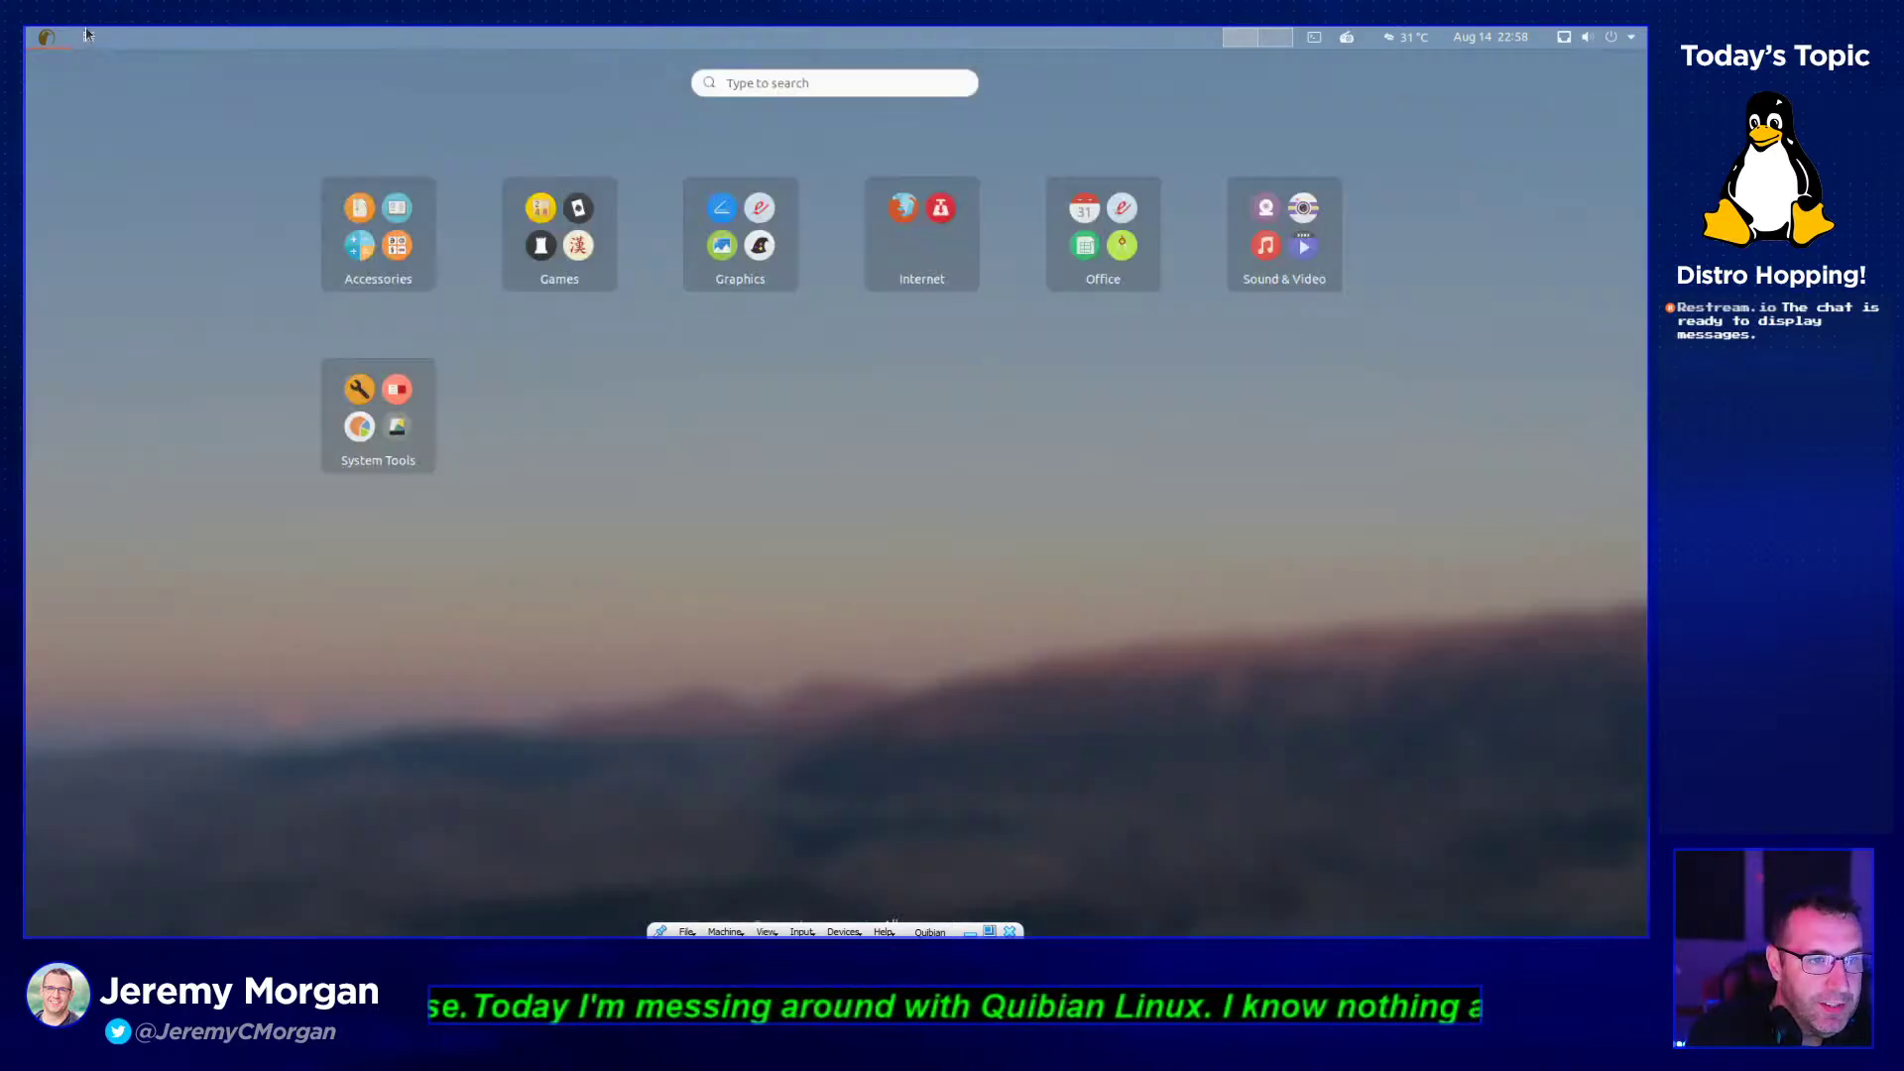
click(417, 268)
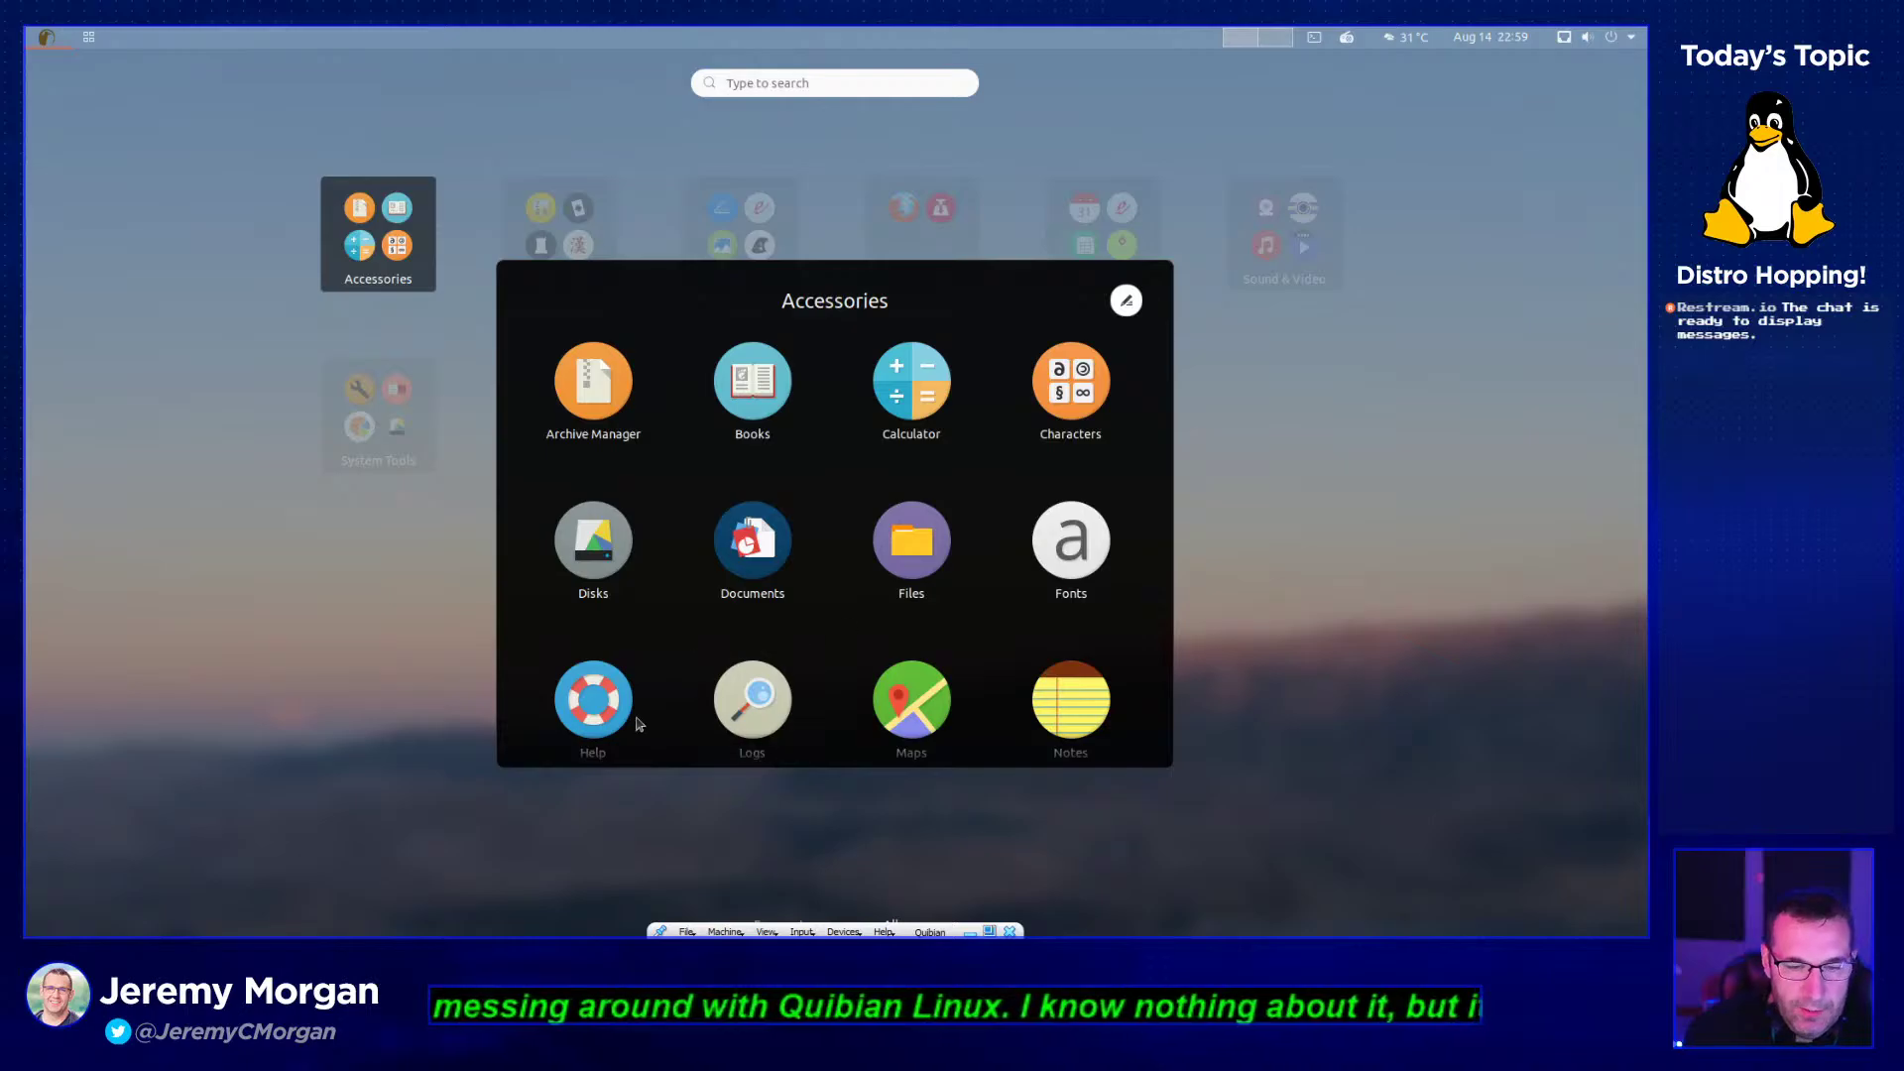
click(735, 692)
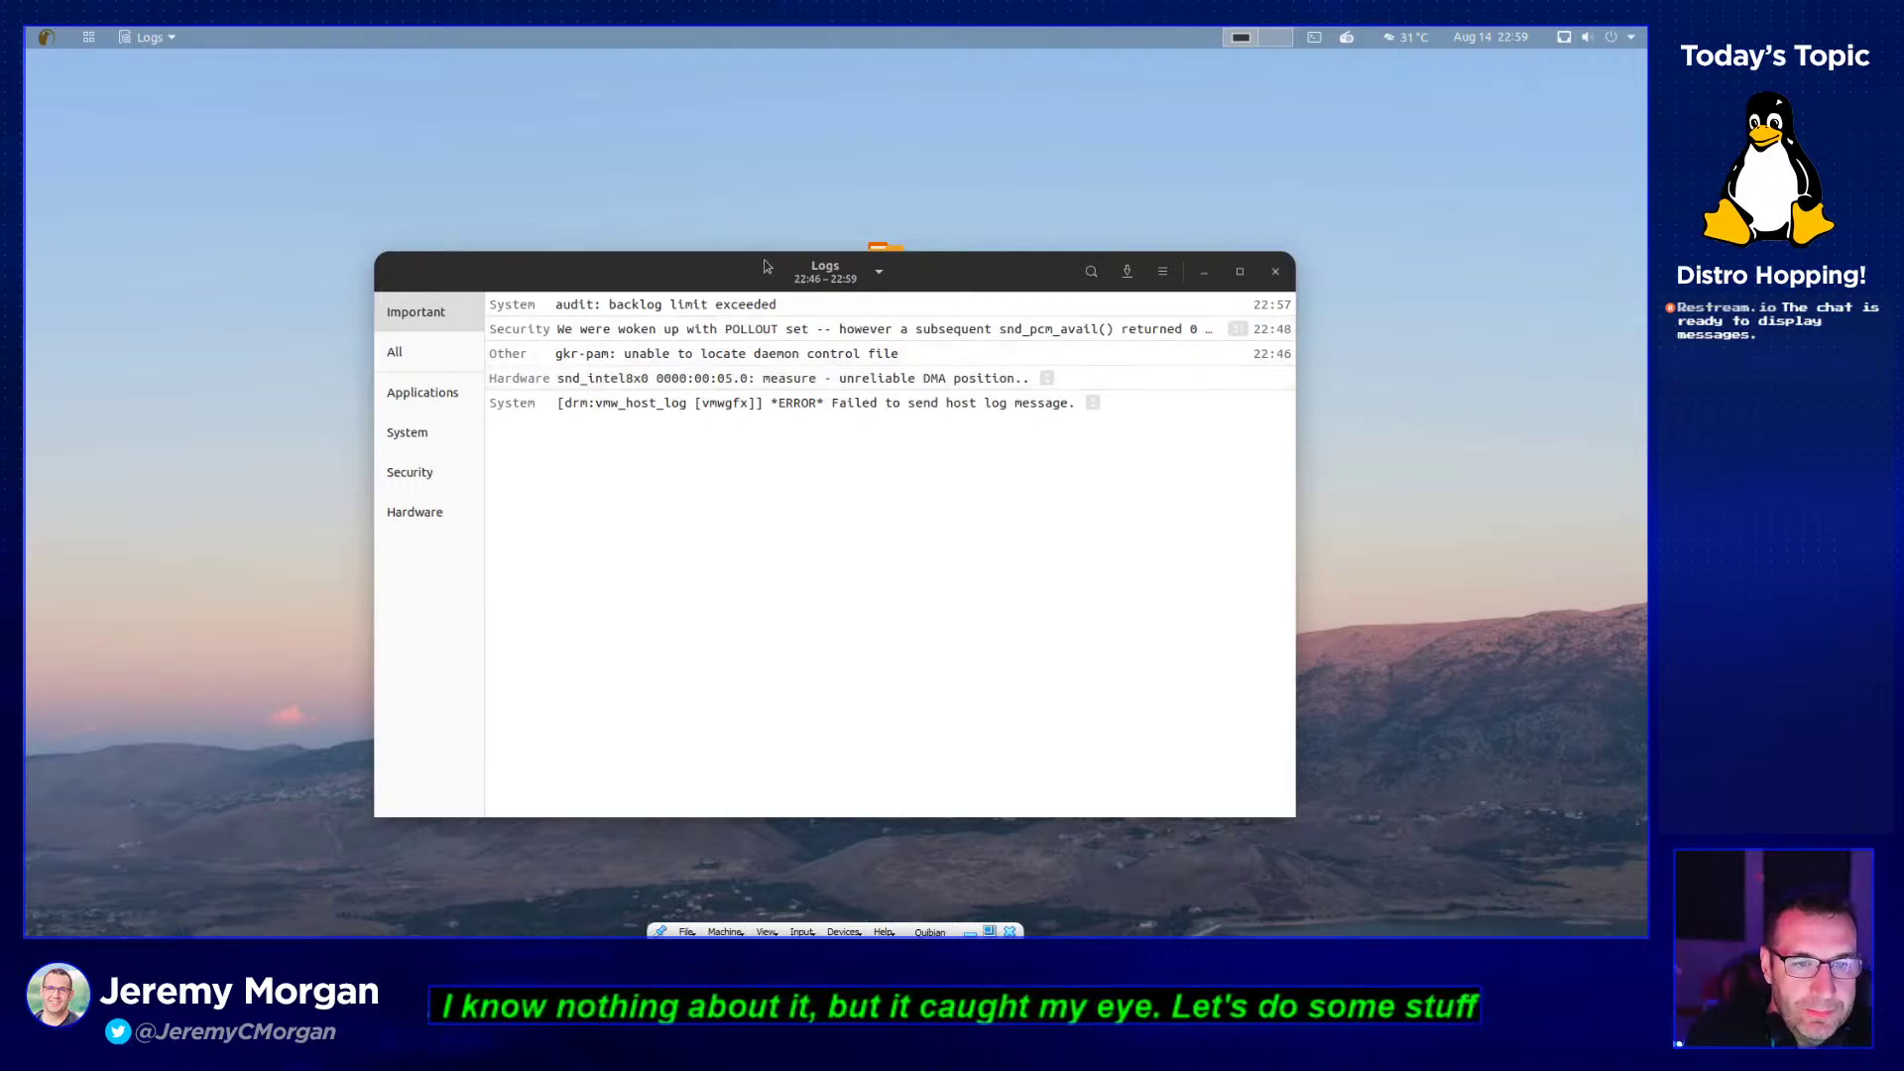
click(731, 307)
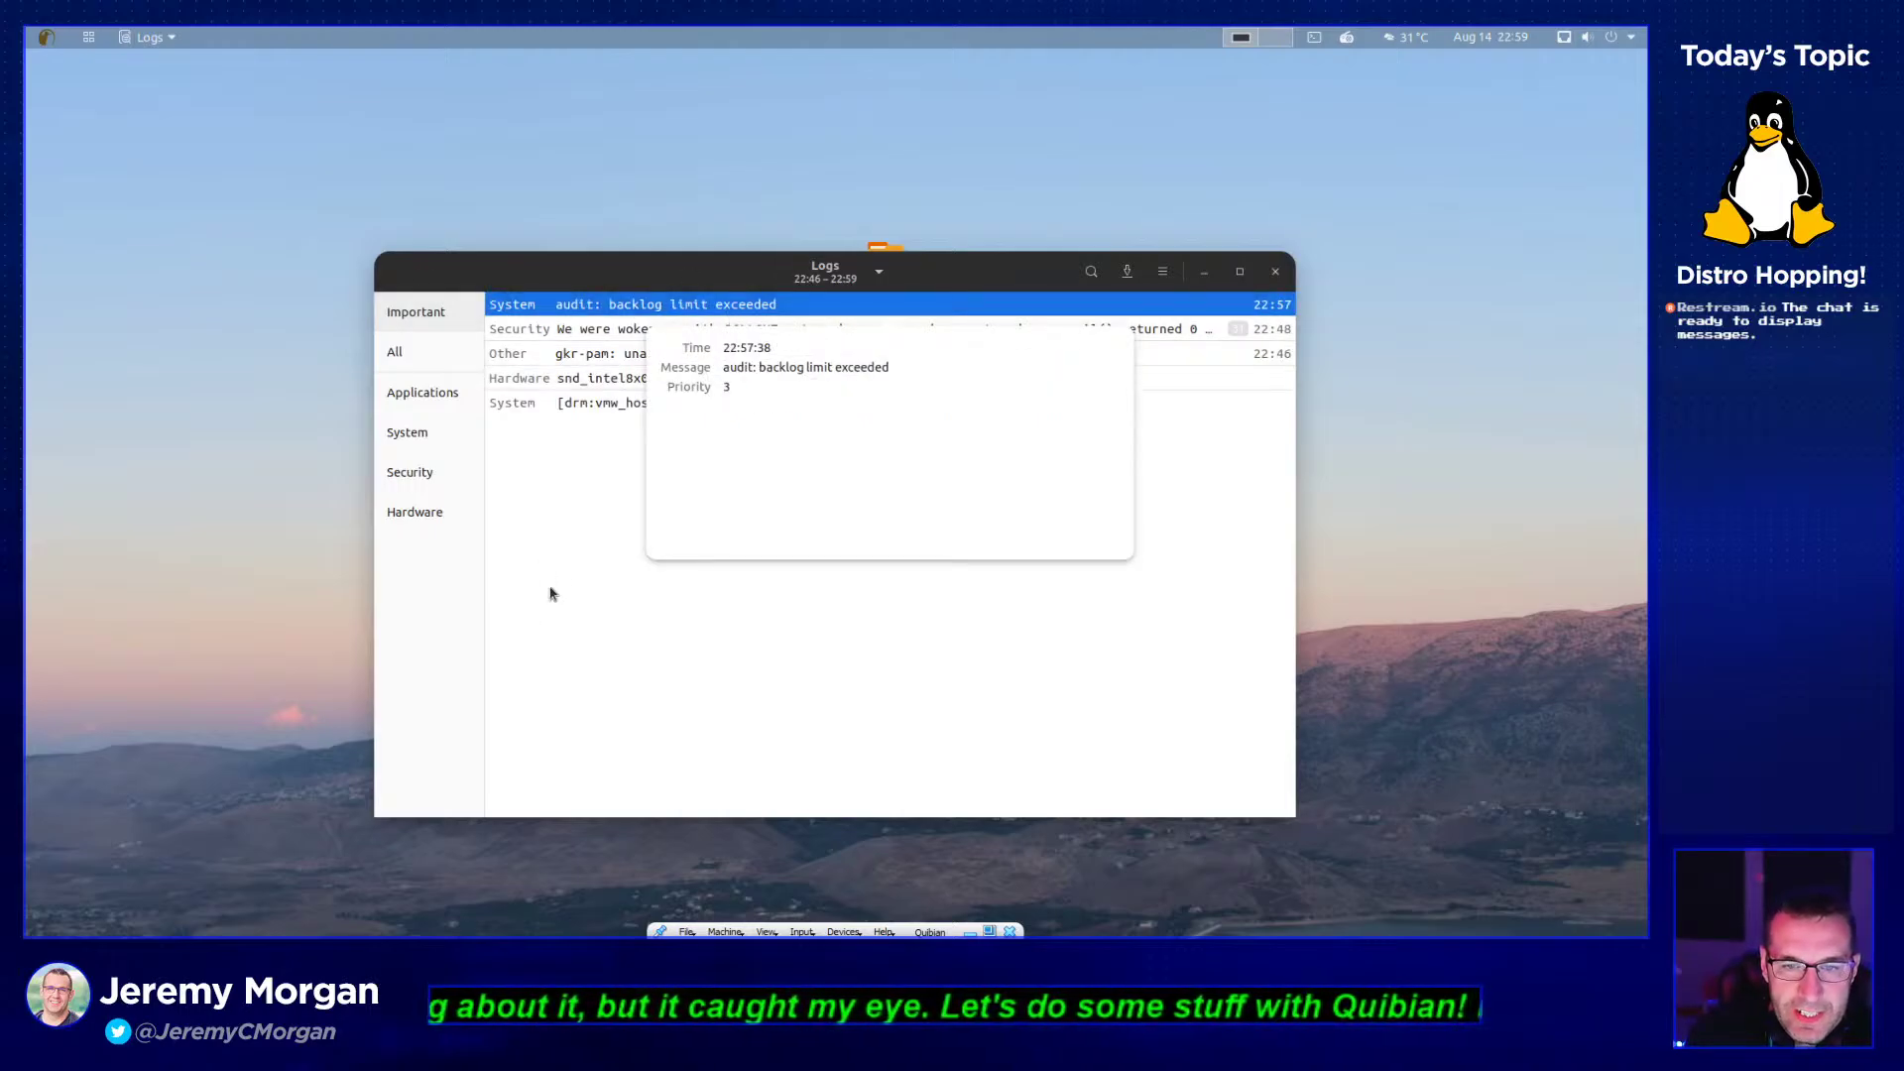
click(561, 555)
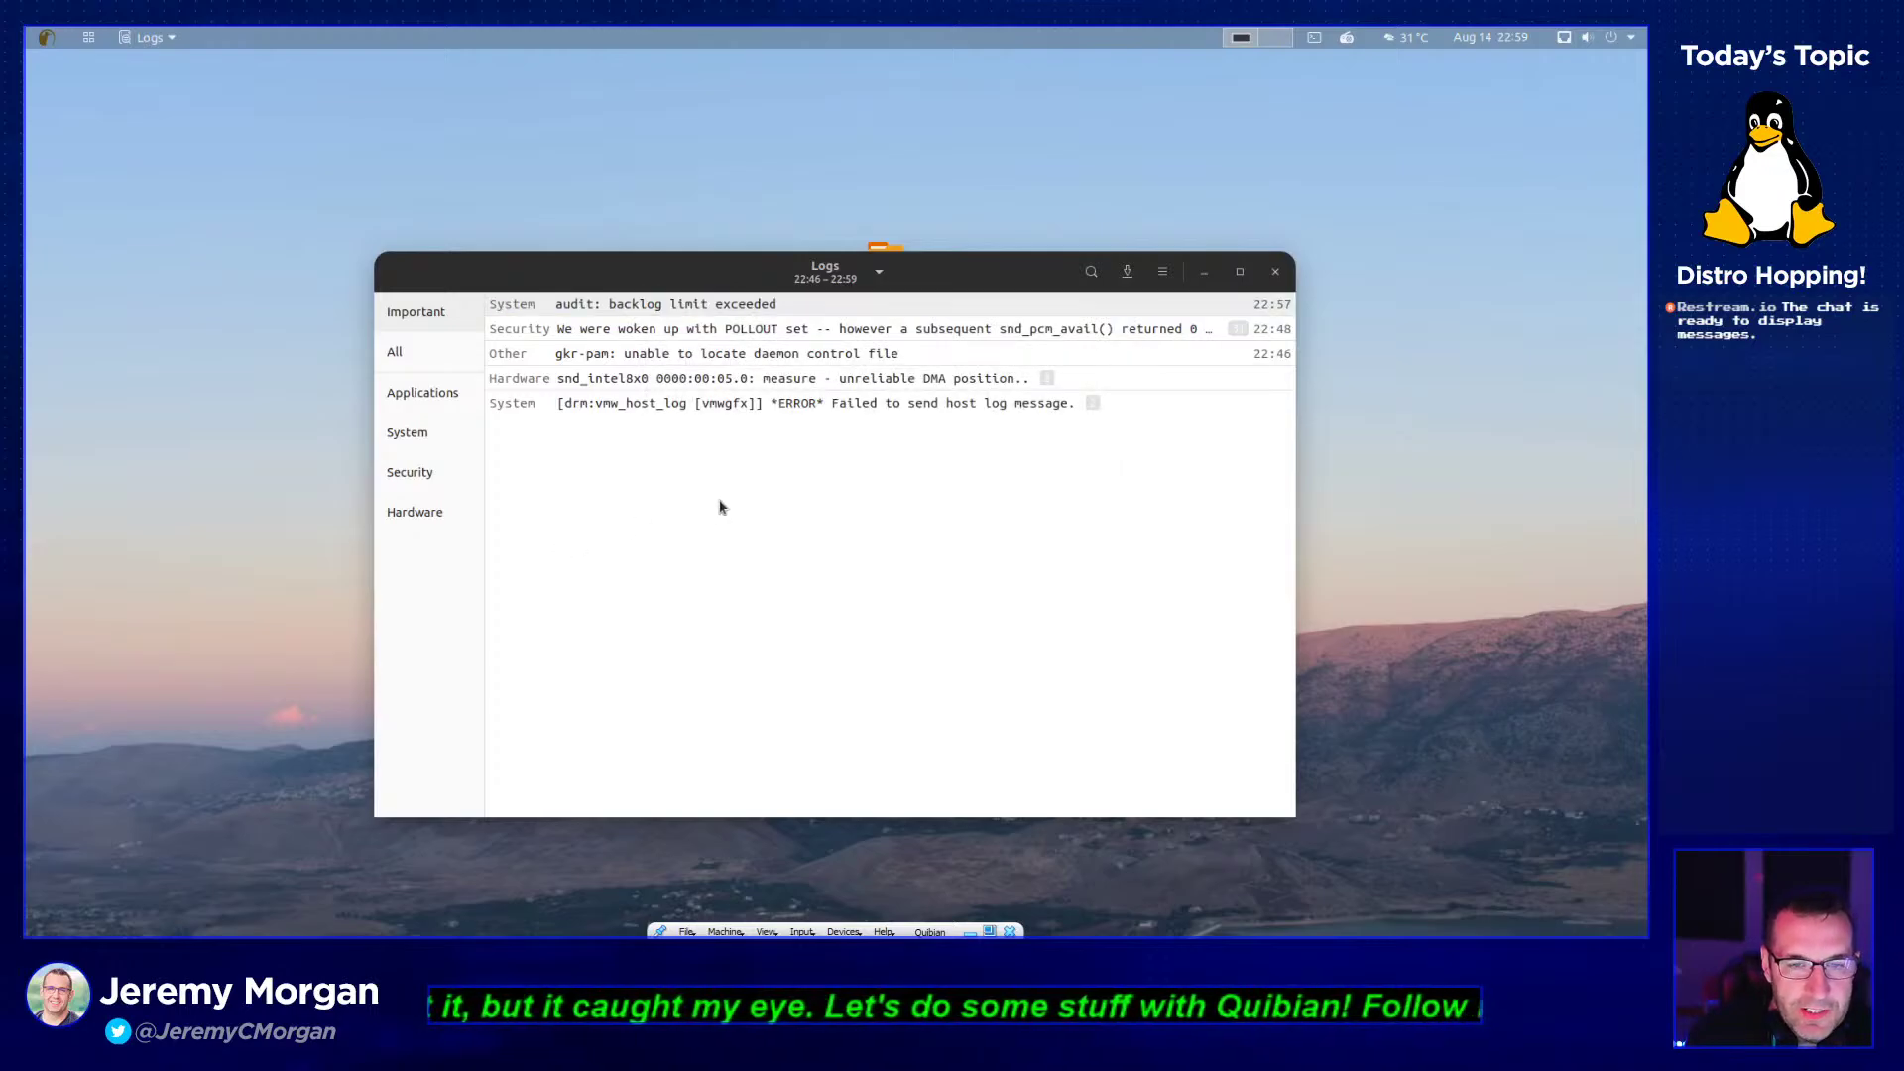
click(762, 308)
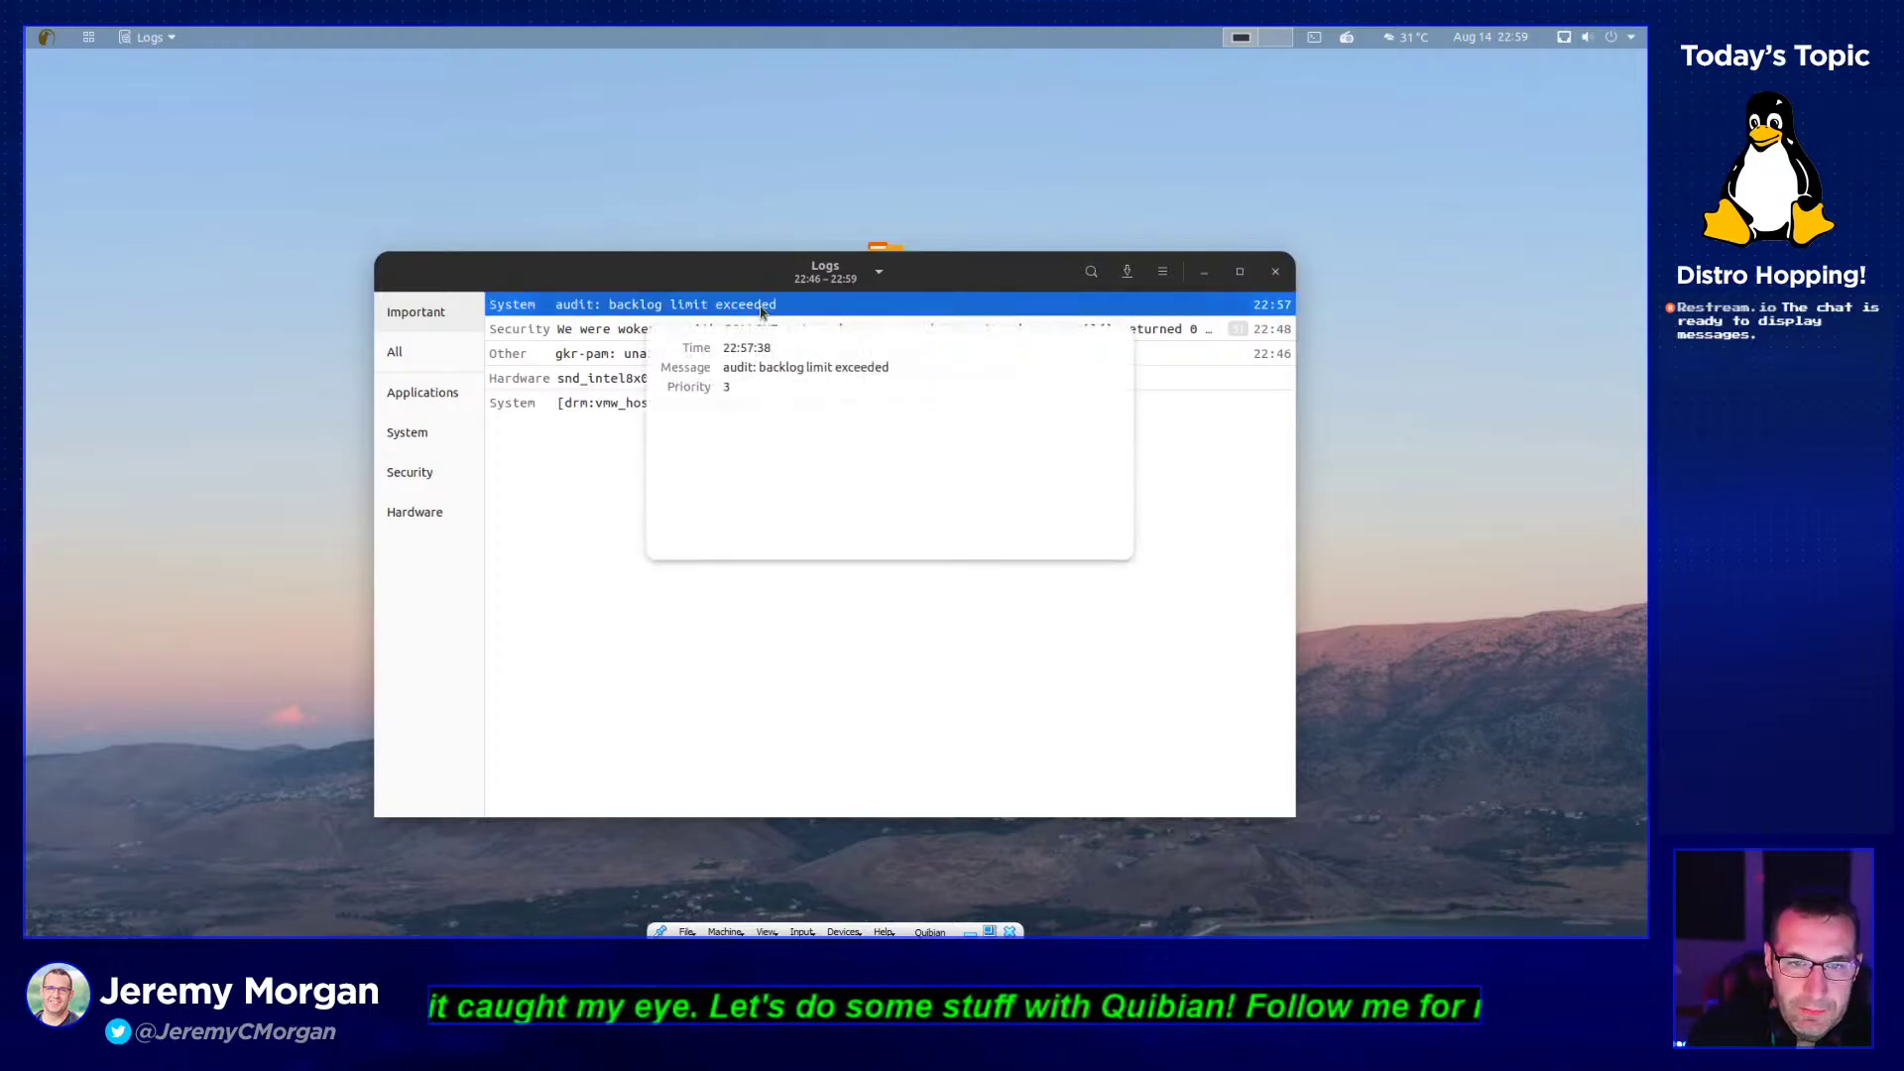
click(580, 459)
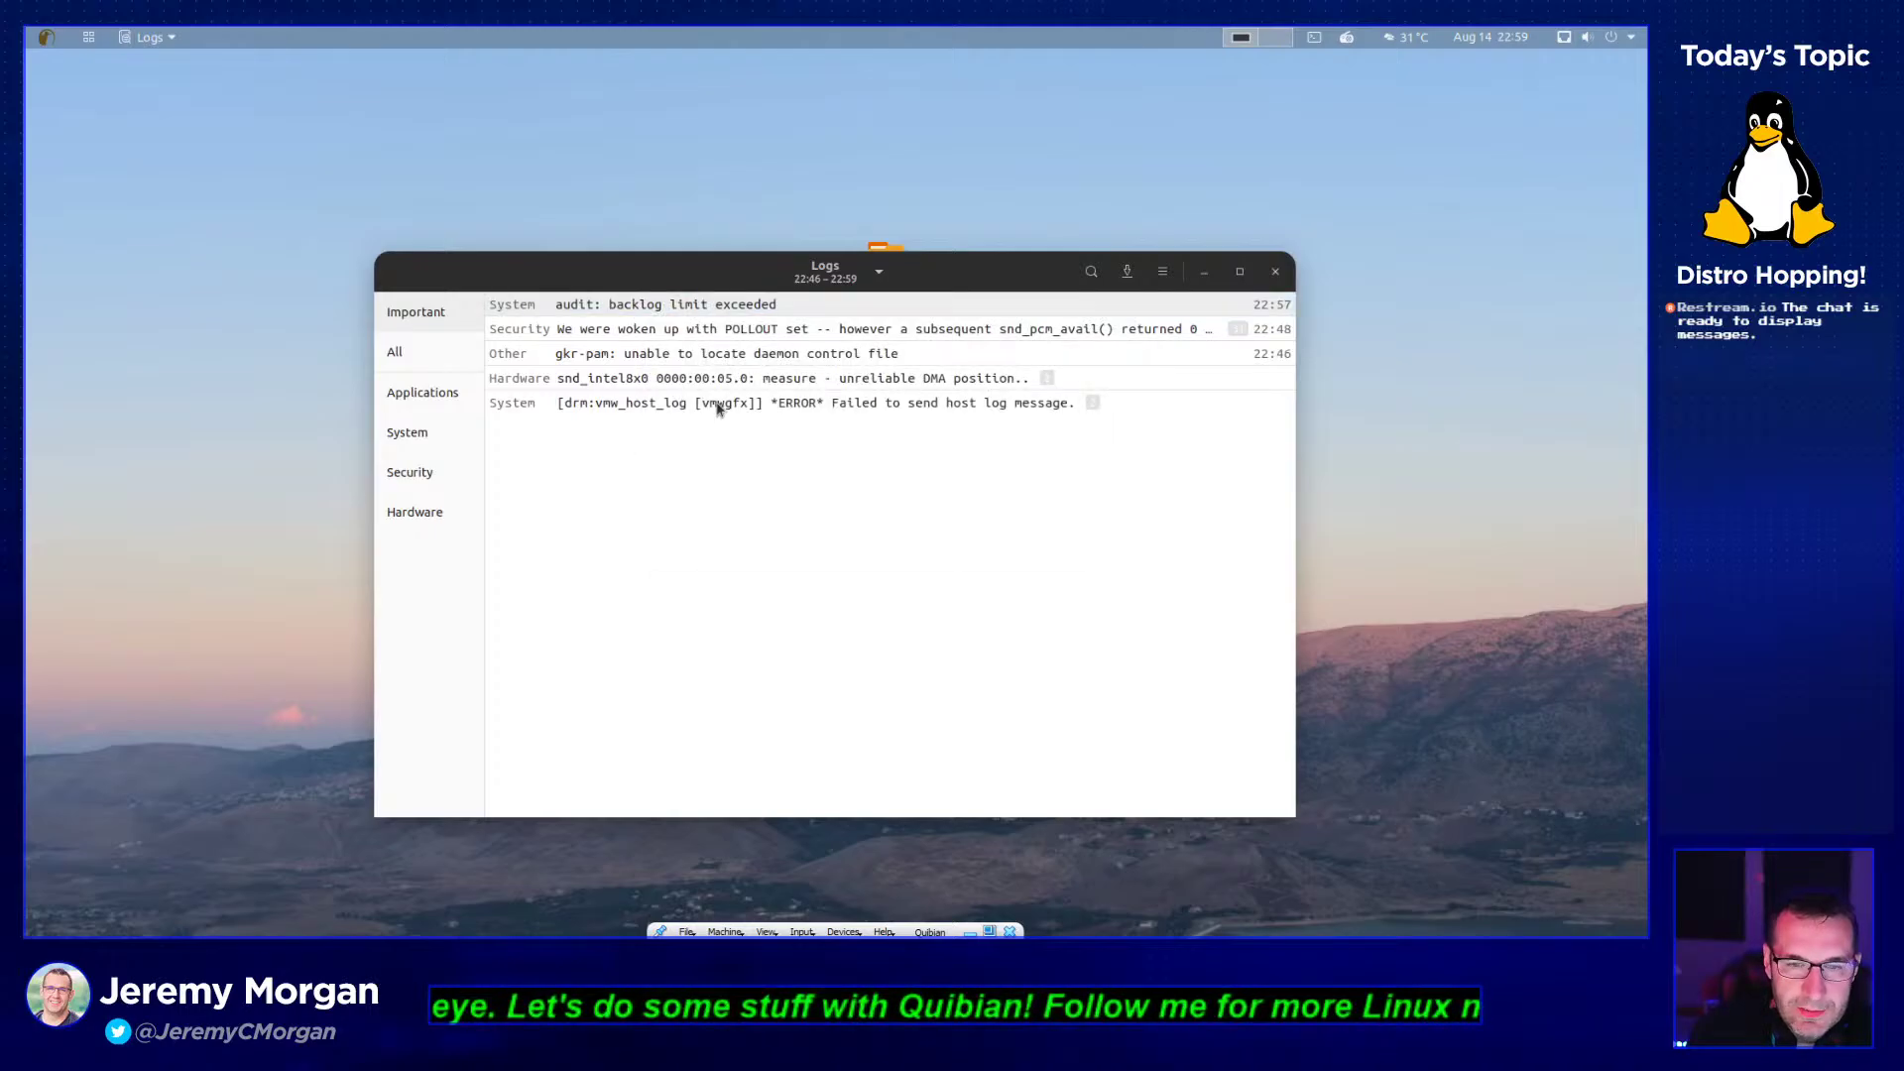
- Expand and collapse the Security and snd_intel8x0 Hardware groups, checking the gkr-pam entry details
click(756, 335)
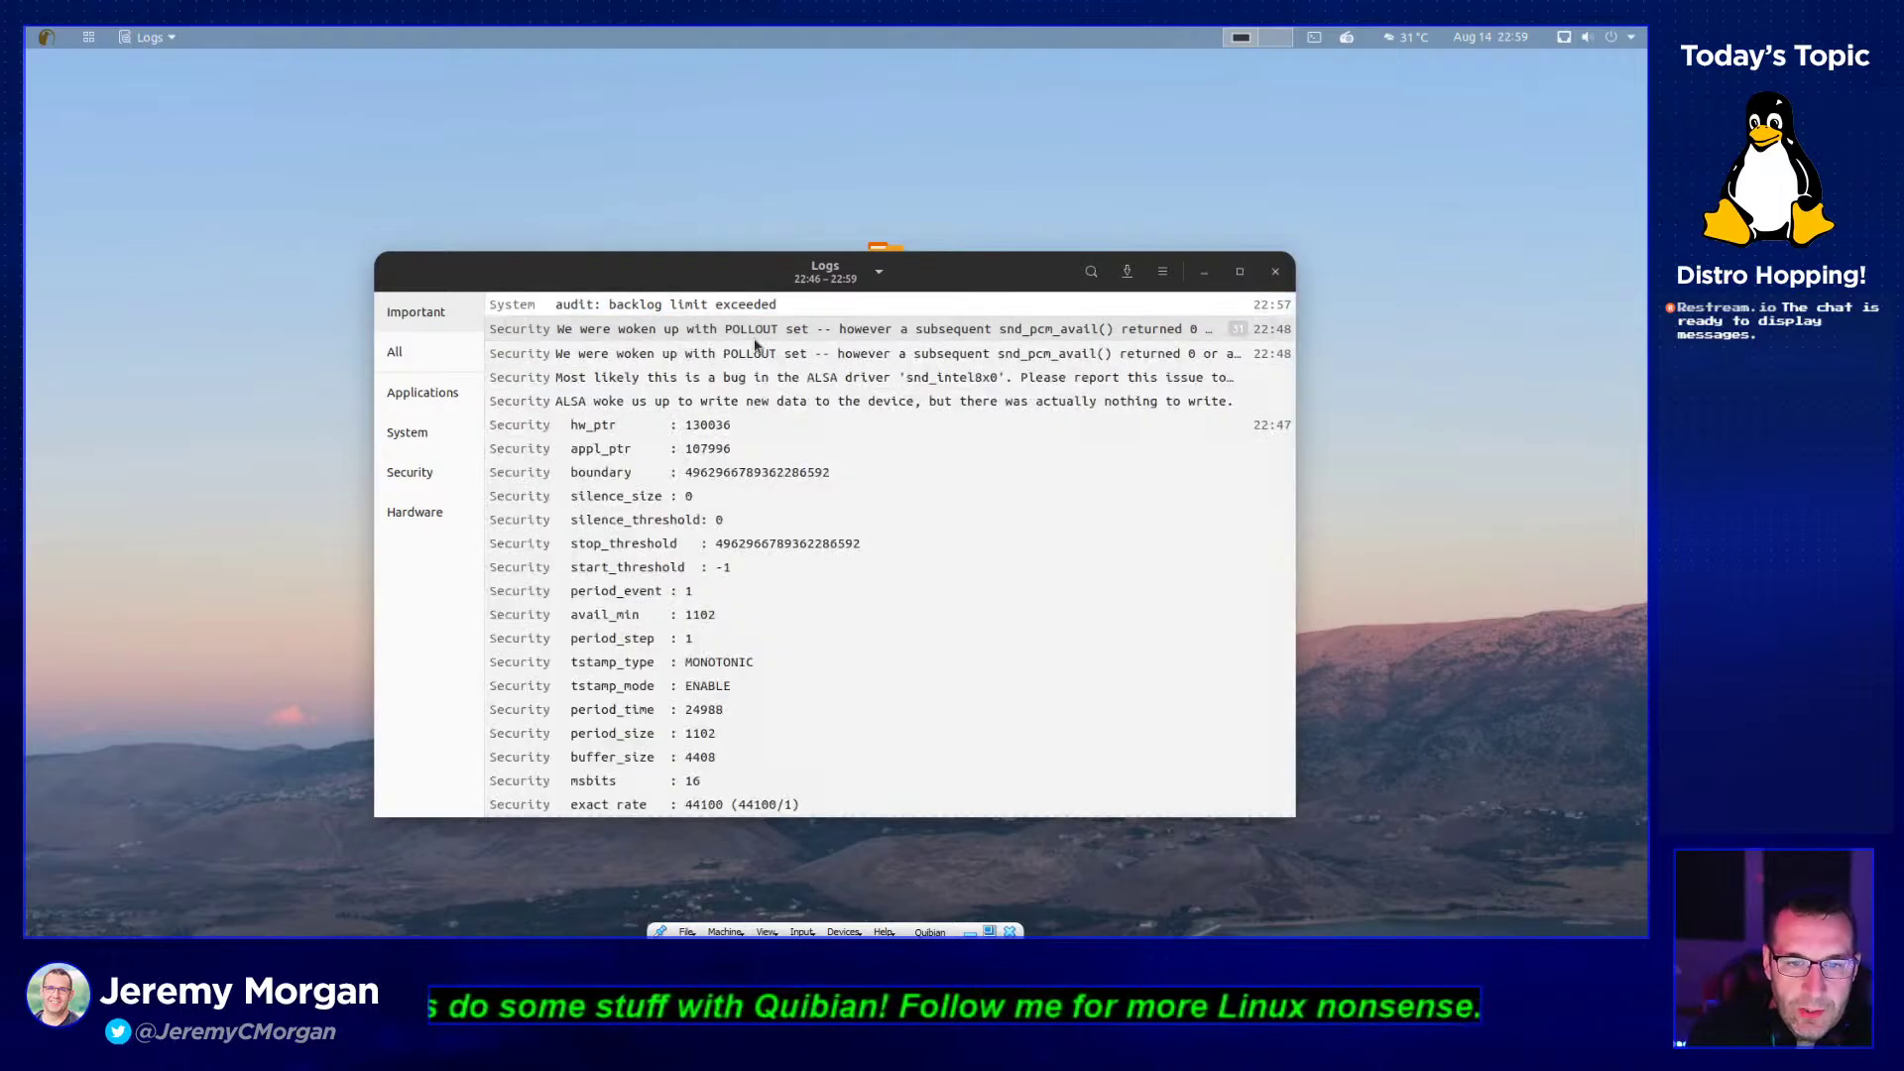
click(1005, 335)
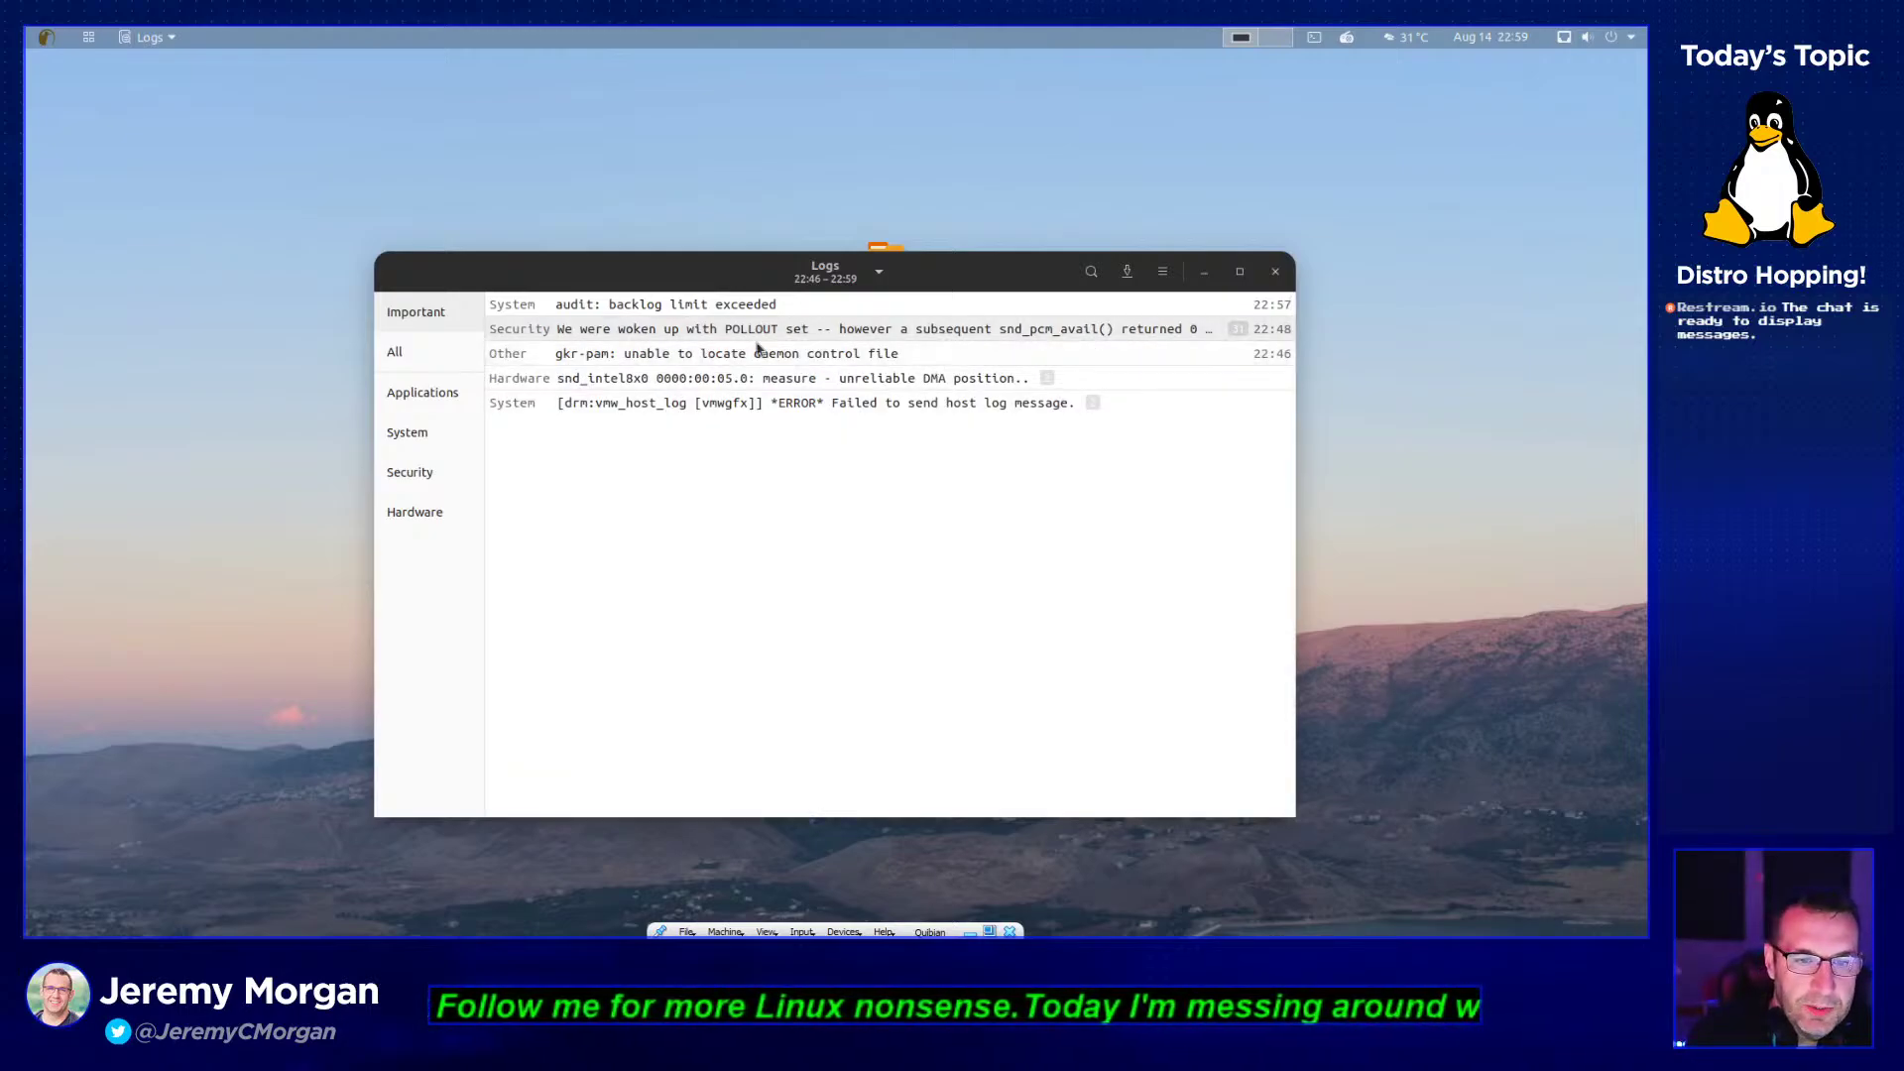
click(691, 363)
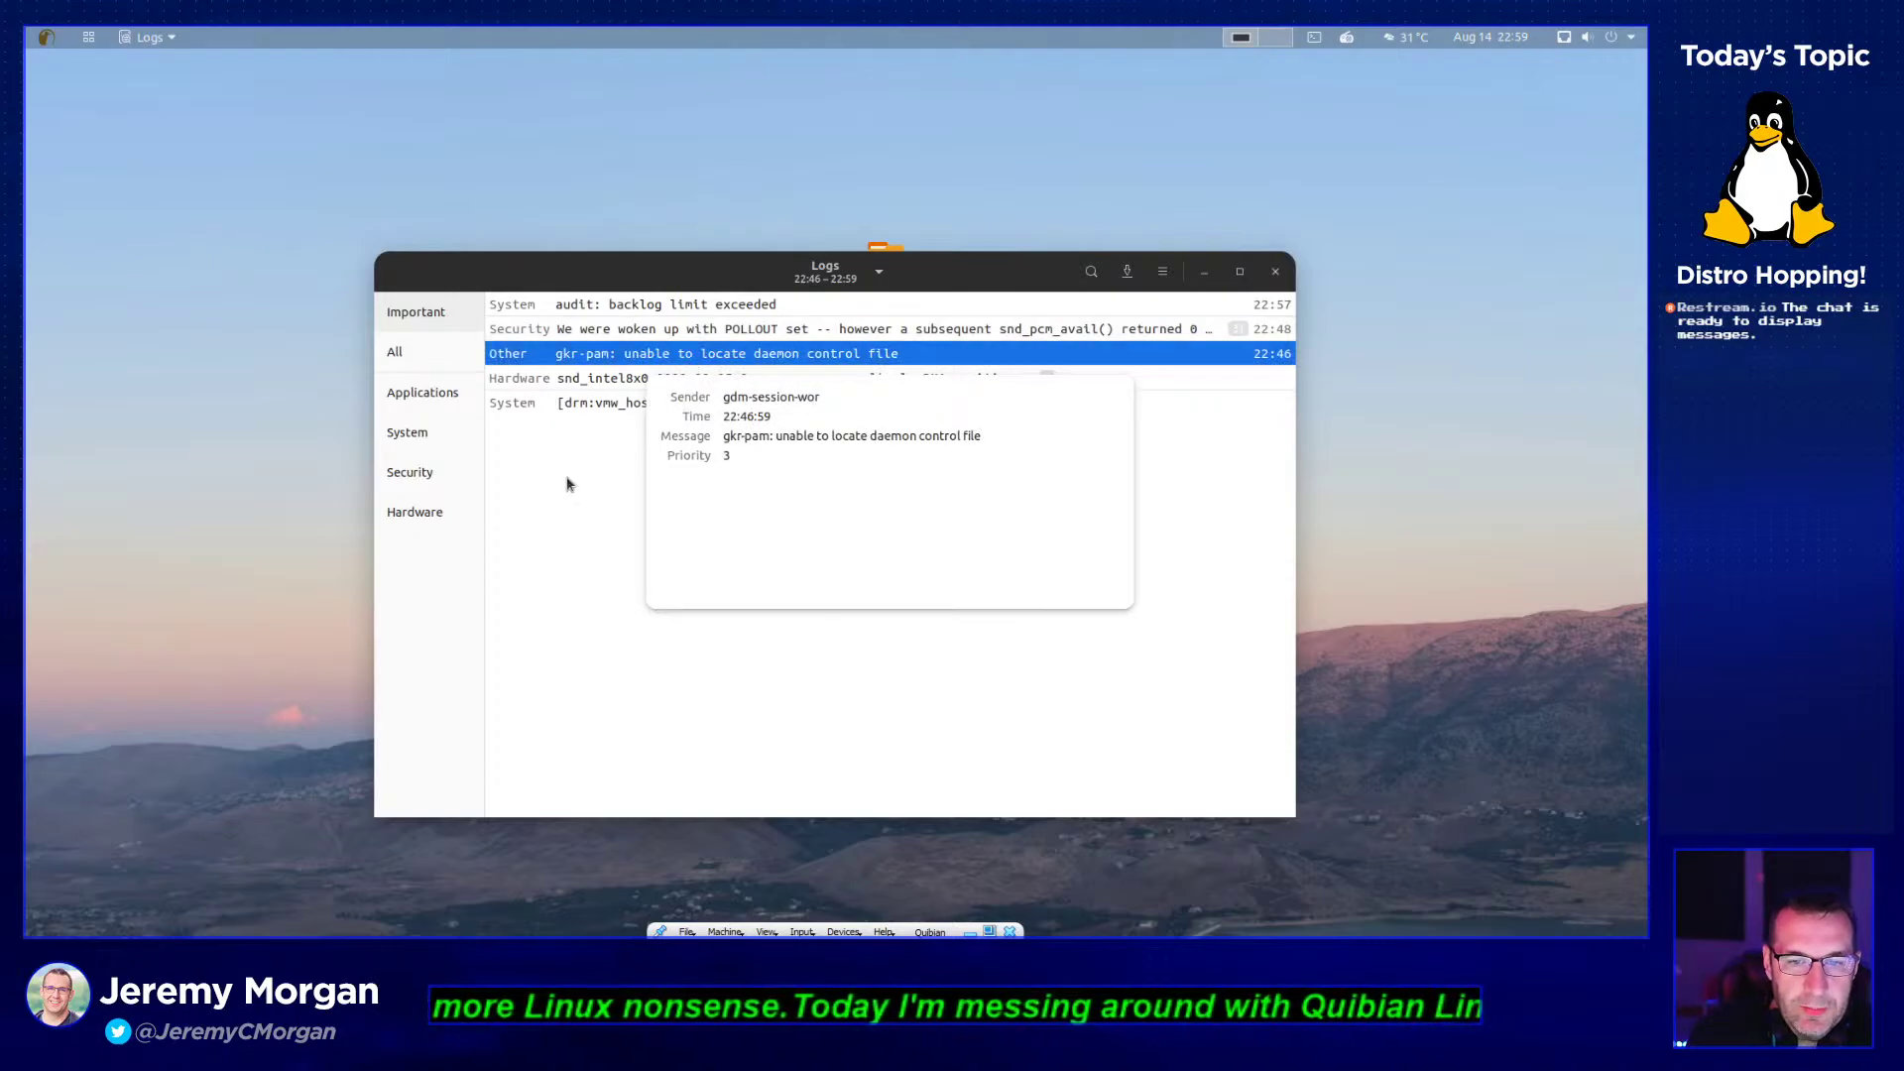
click(568, 484)
click(657, 382)
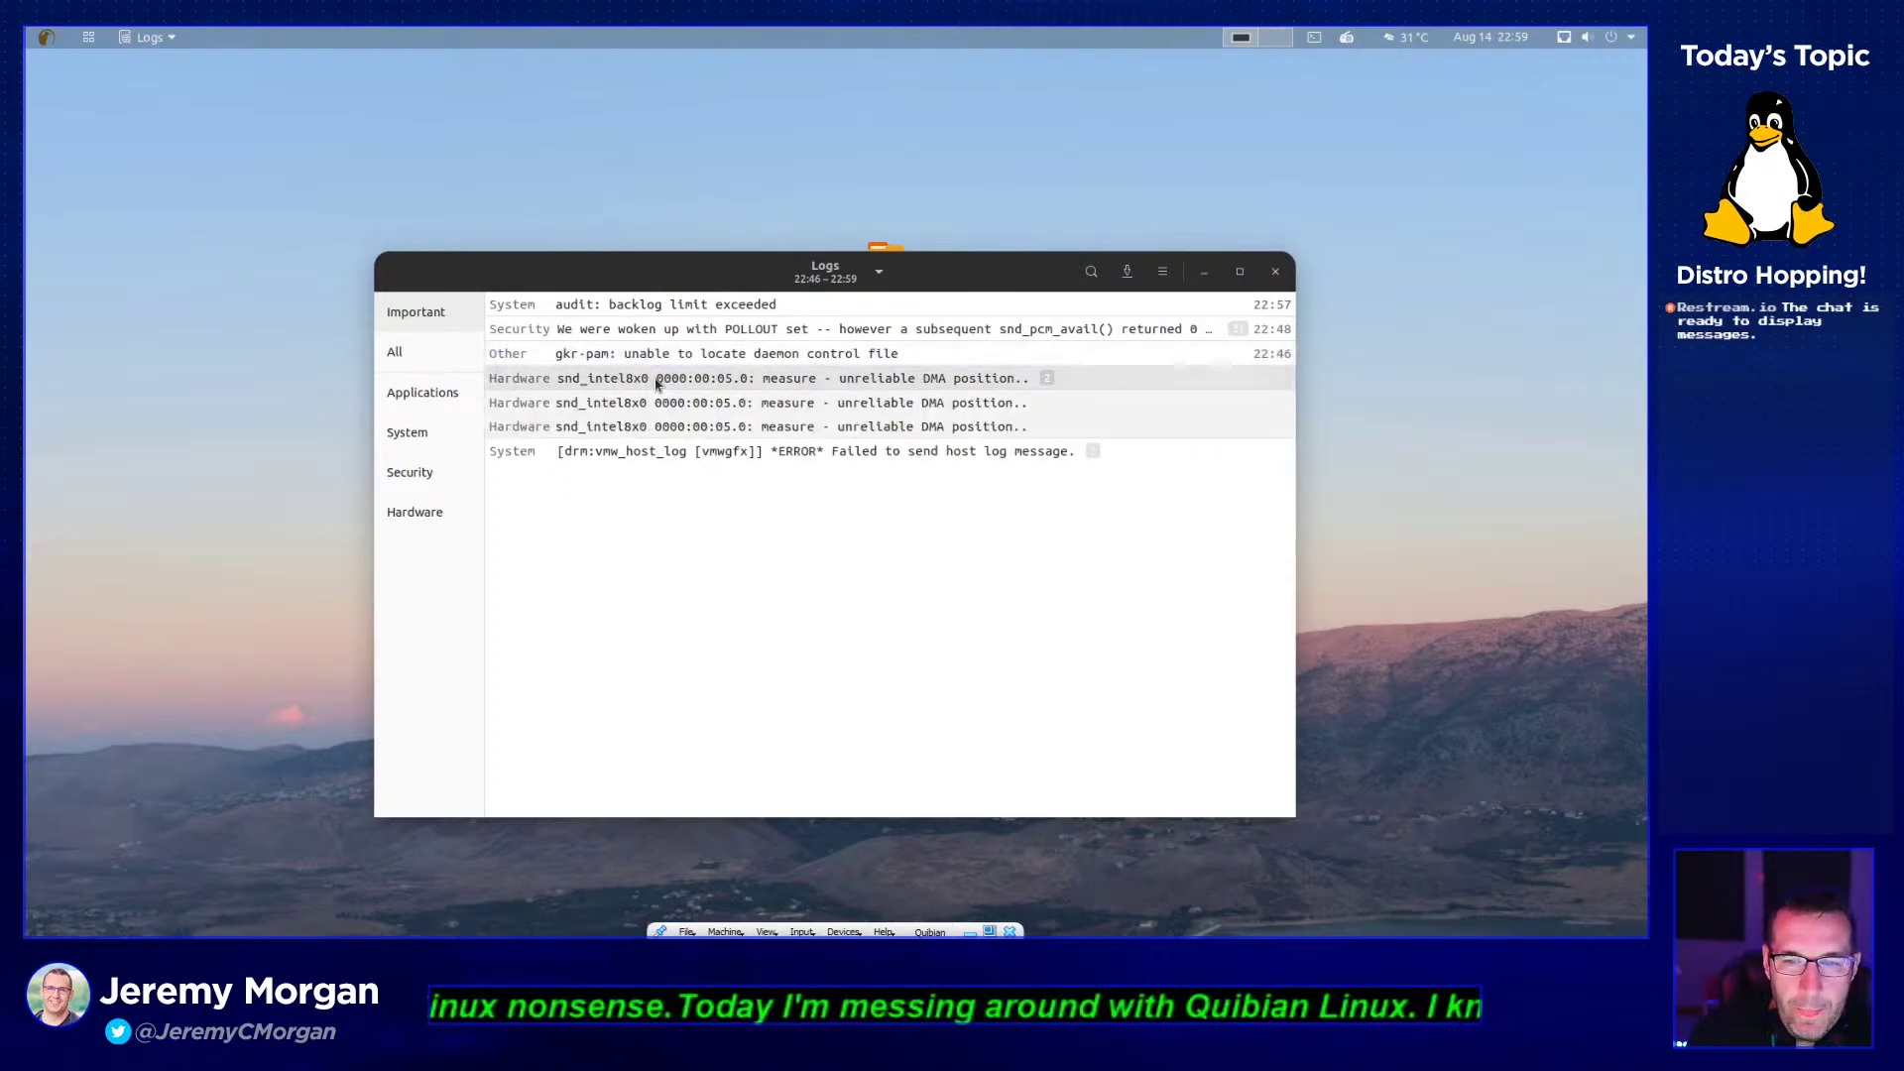
click(657, 383)
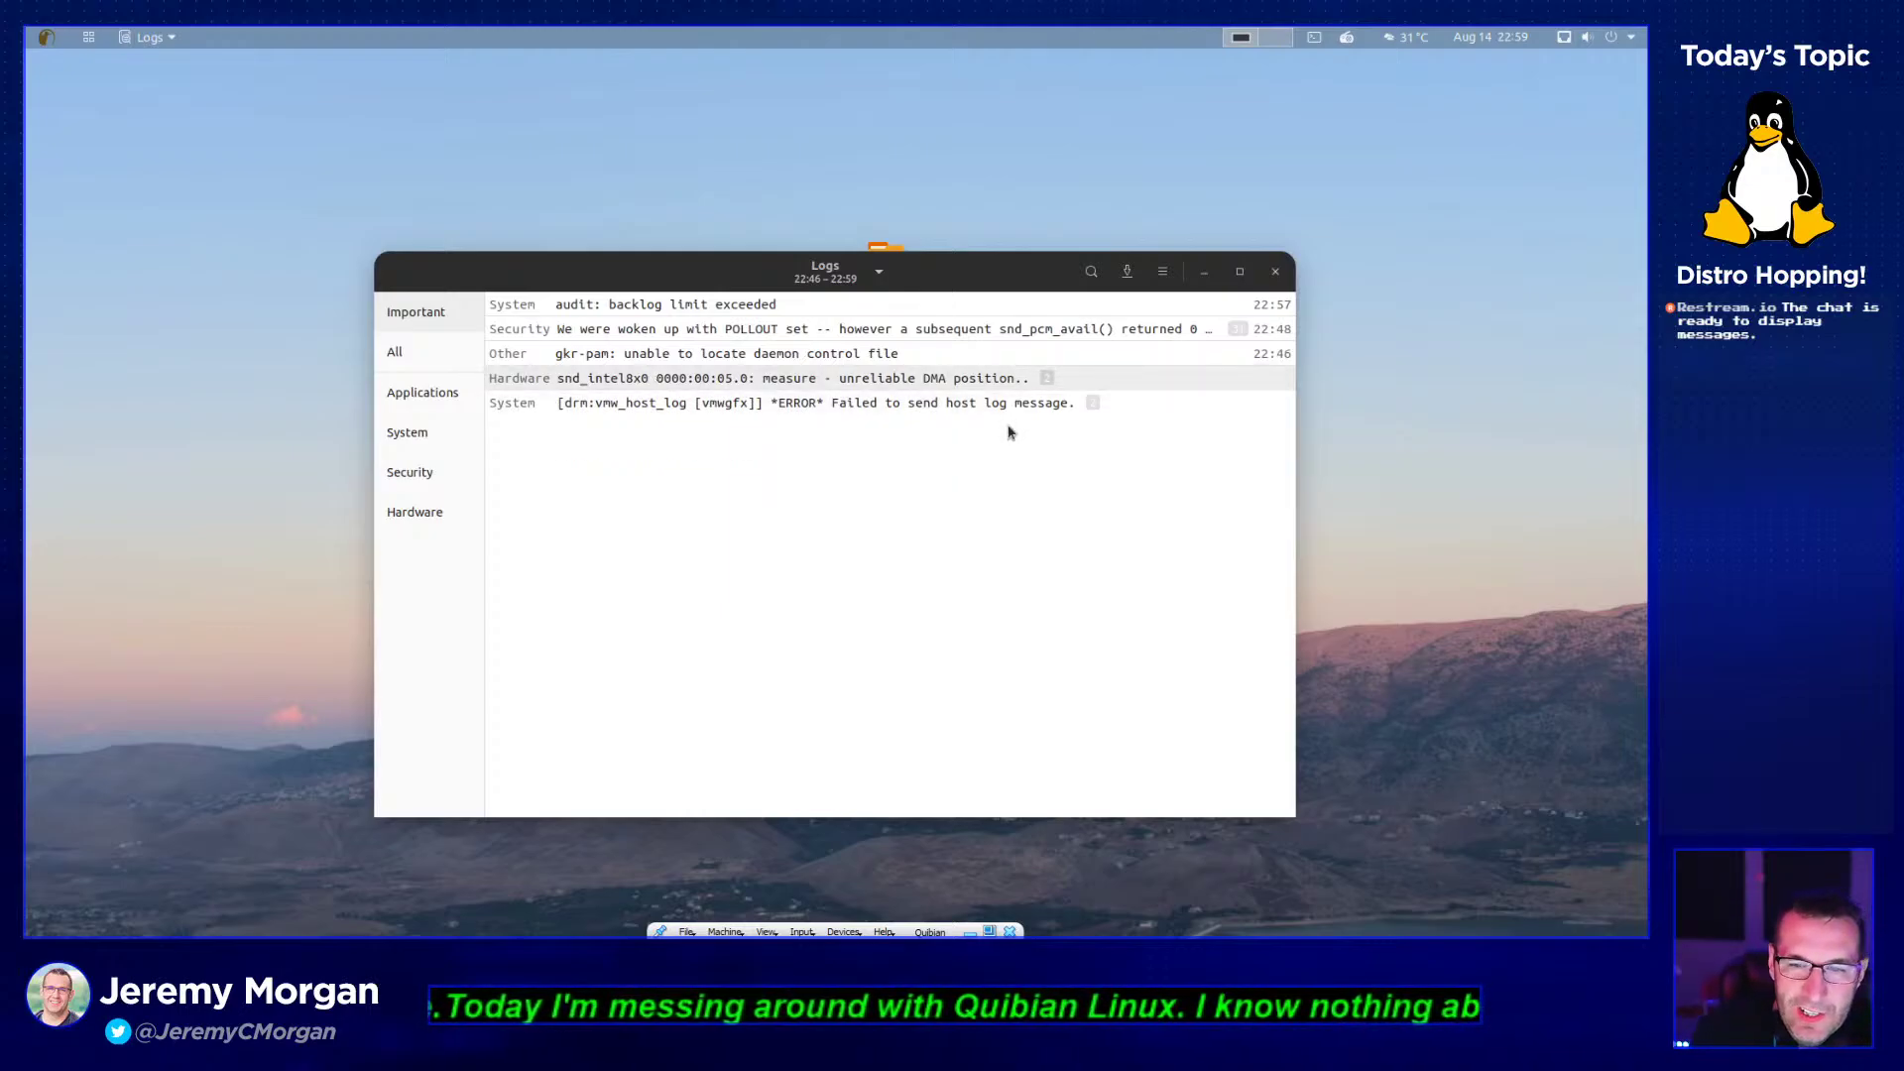
- Show All, then Applications log entries, expanding the grouped timeout WARNING entries
click(407, 353)
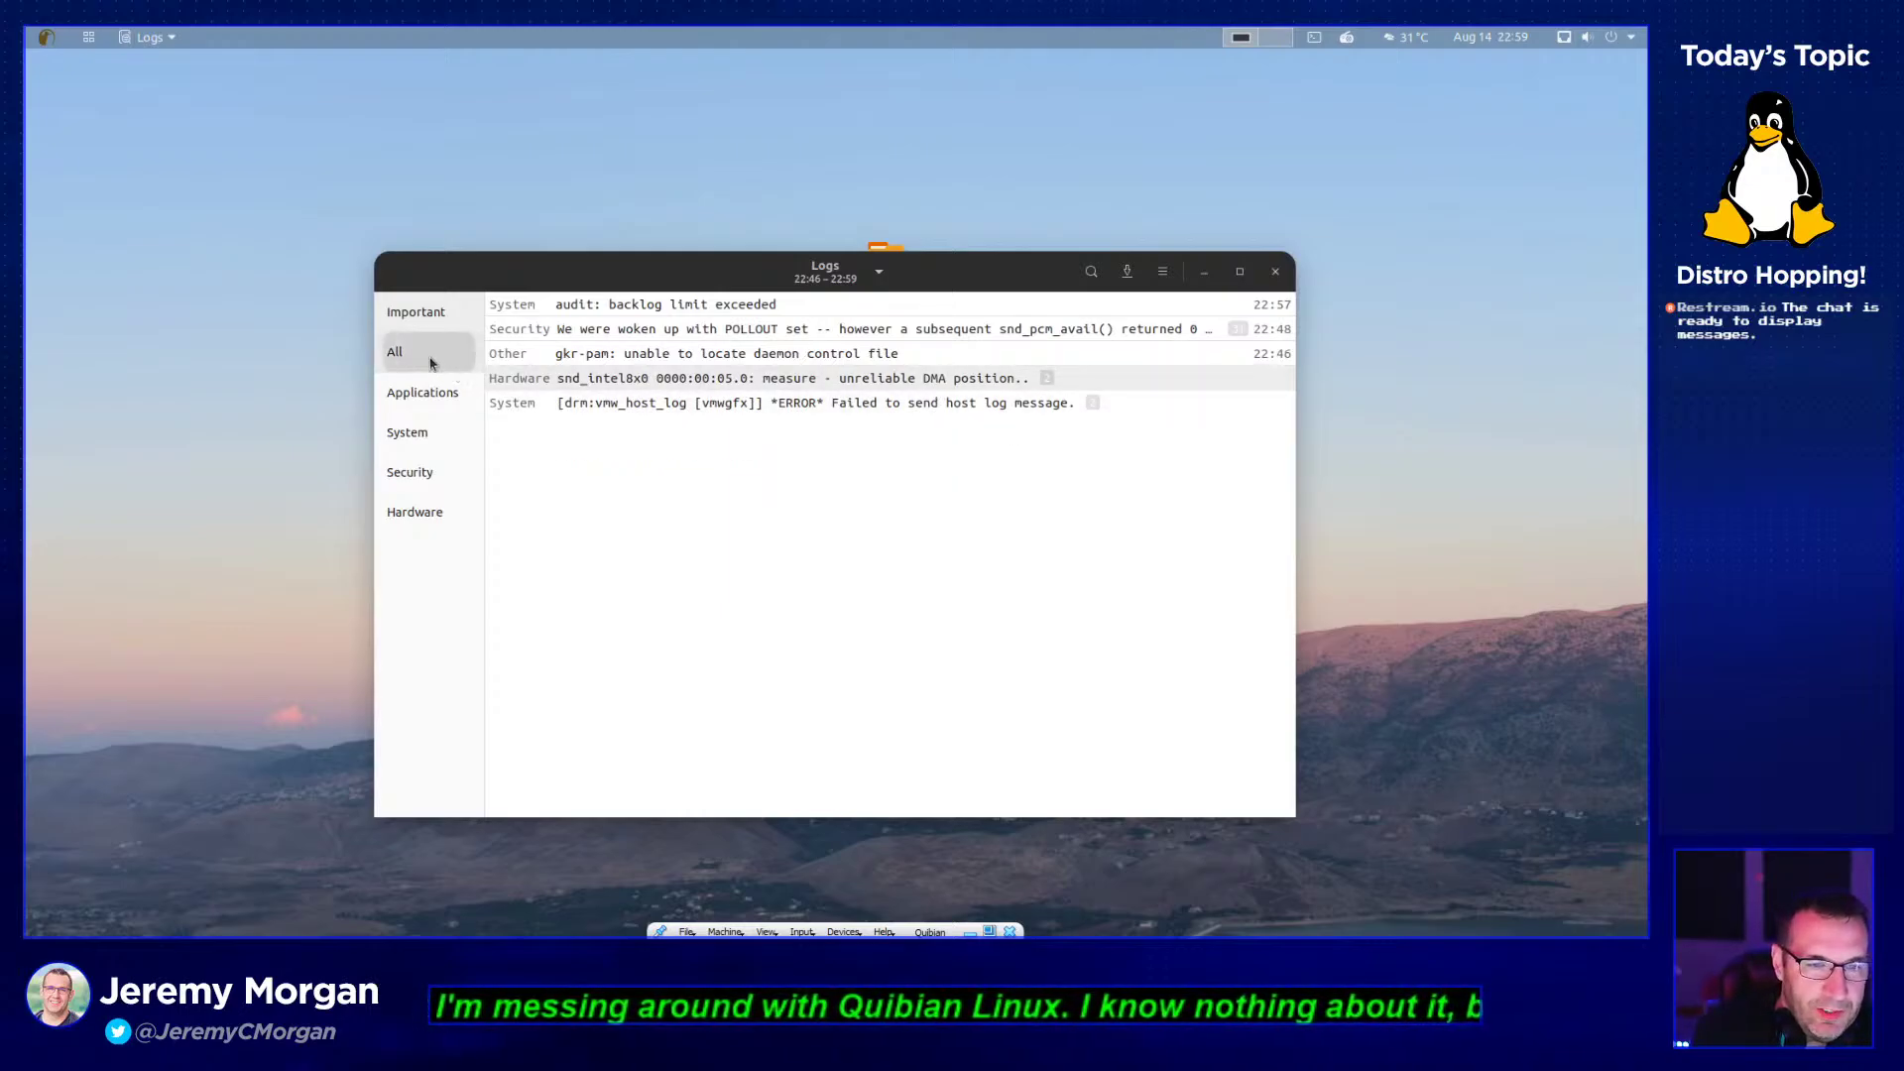
click(421, 394)
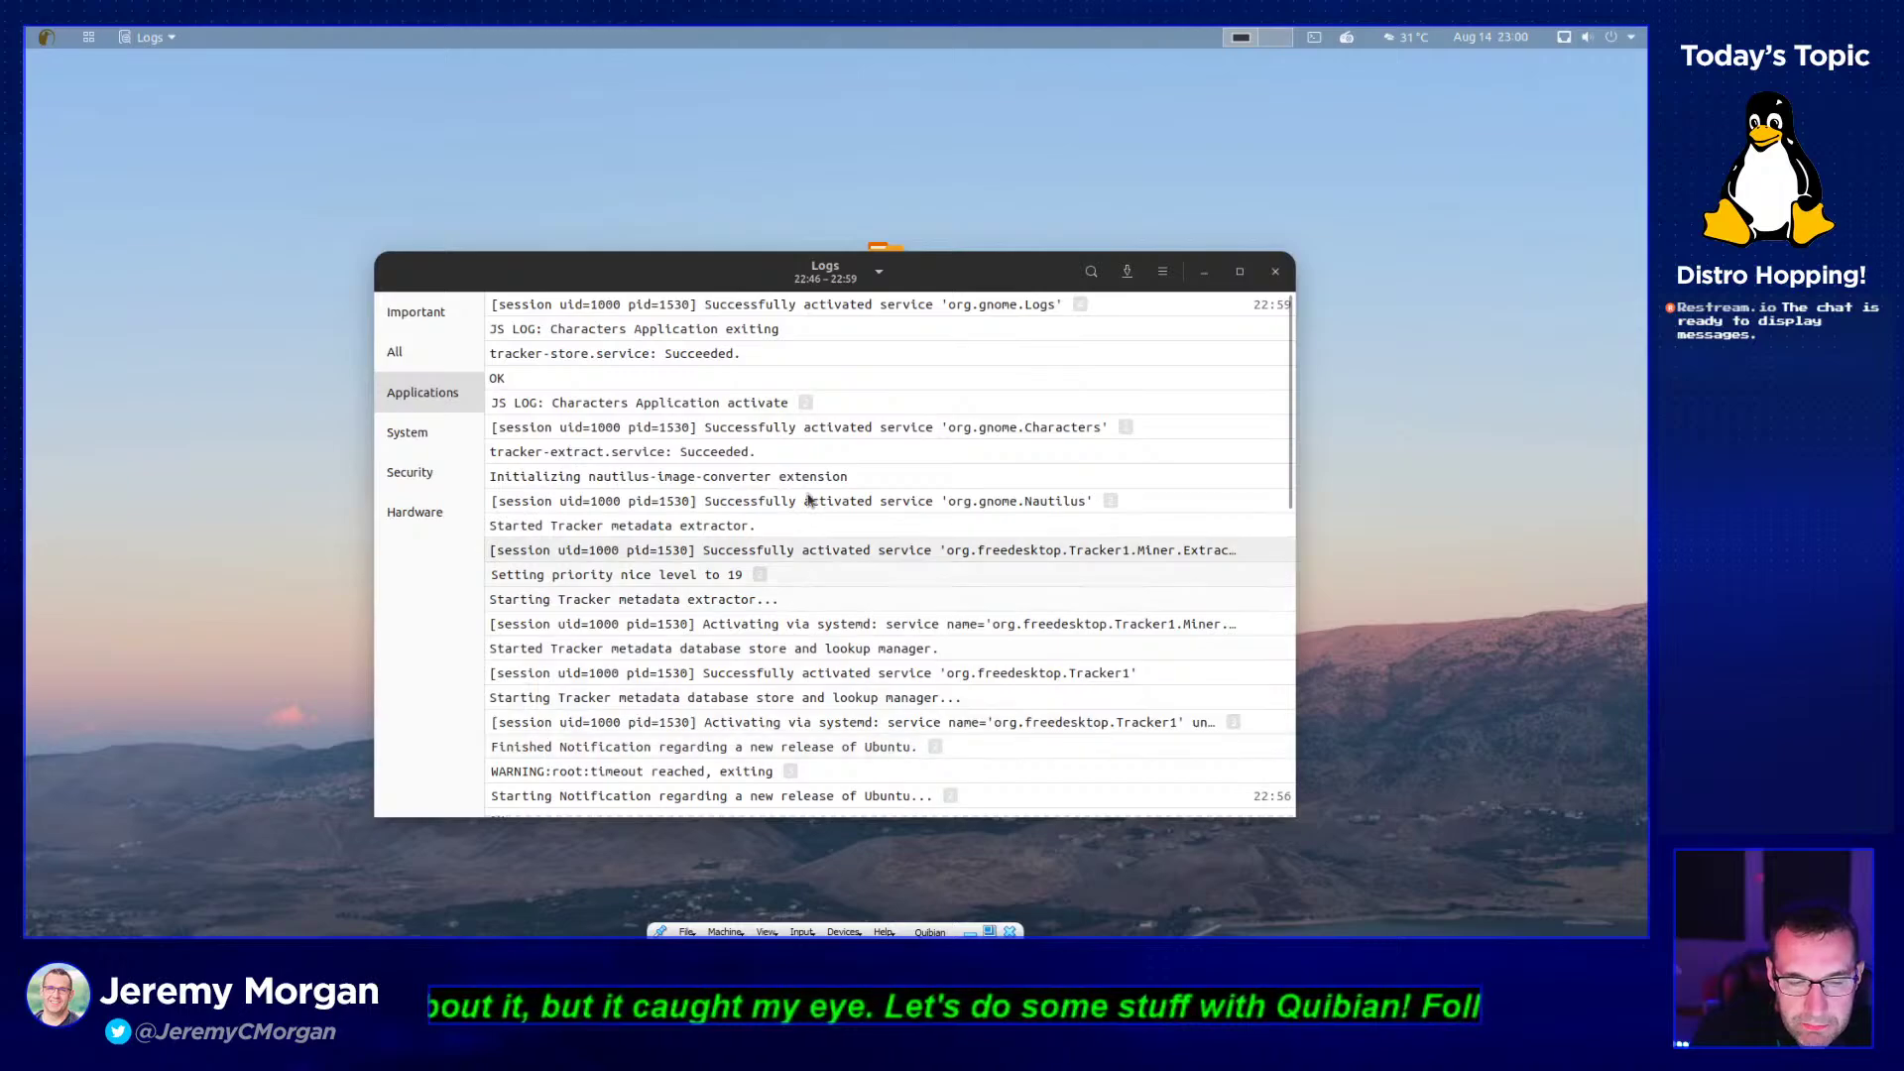
click(718, 775)
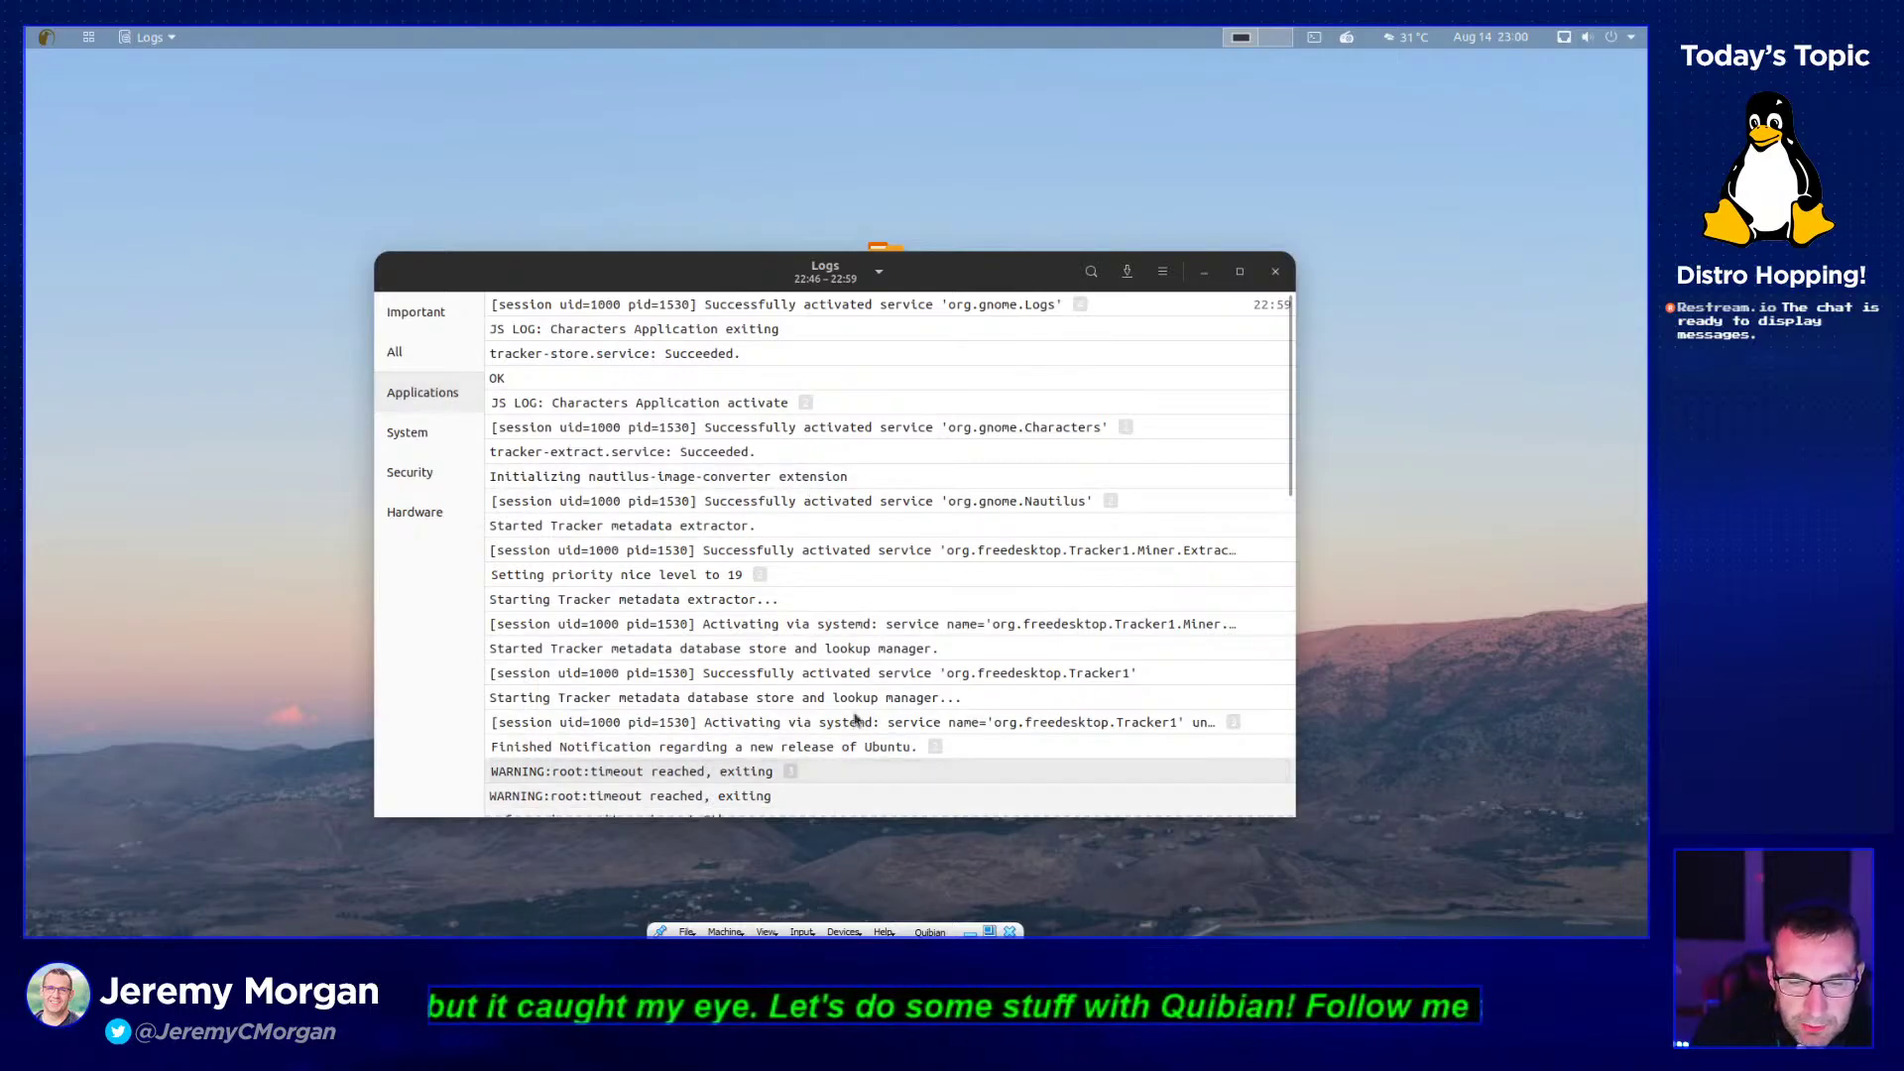
scroll(898, 694, down, 10)
scroll(902, 686, up, 4)
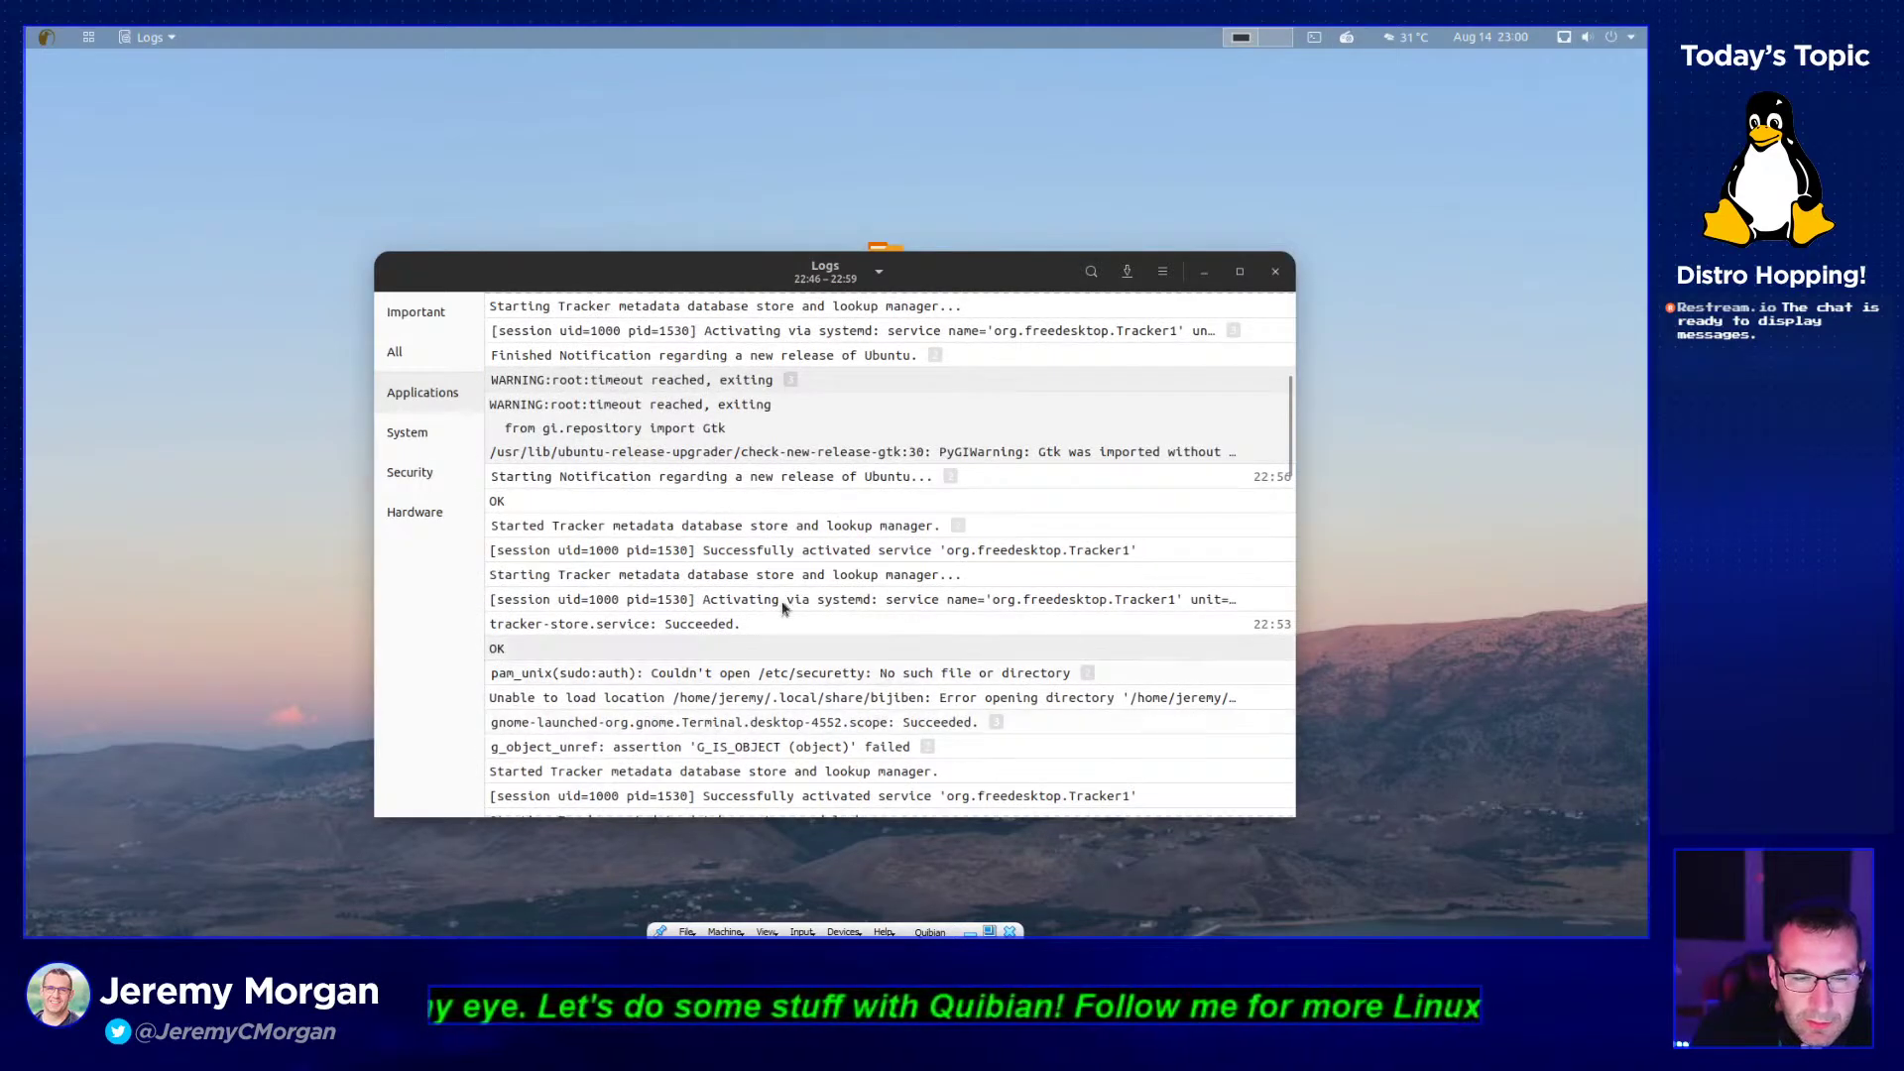
- Browse the System, then Security entries, toggling the Window manager warning group
click(426, 436)
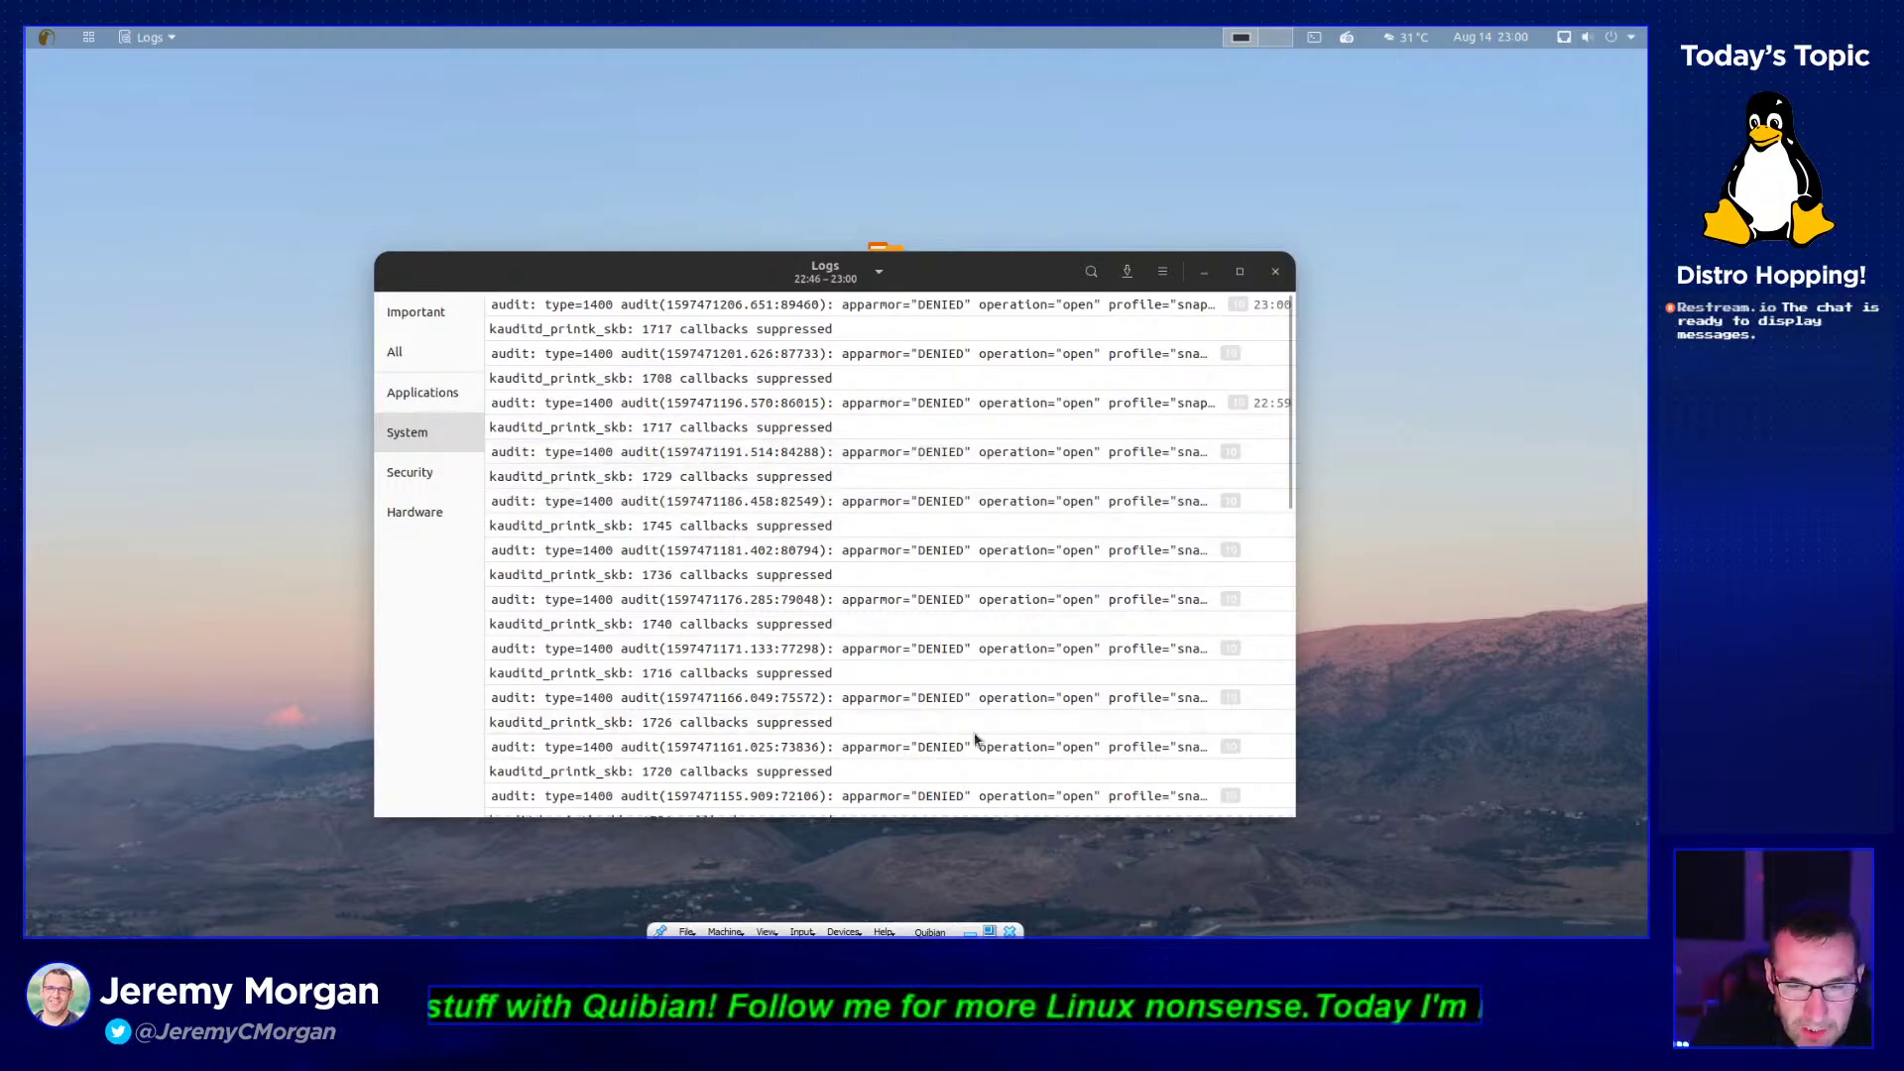
click(387, 478)
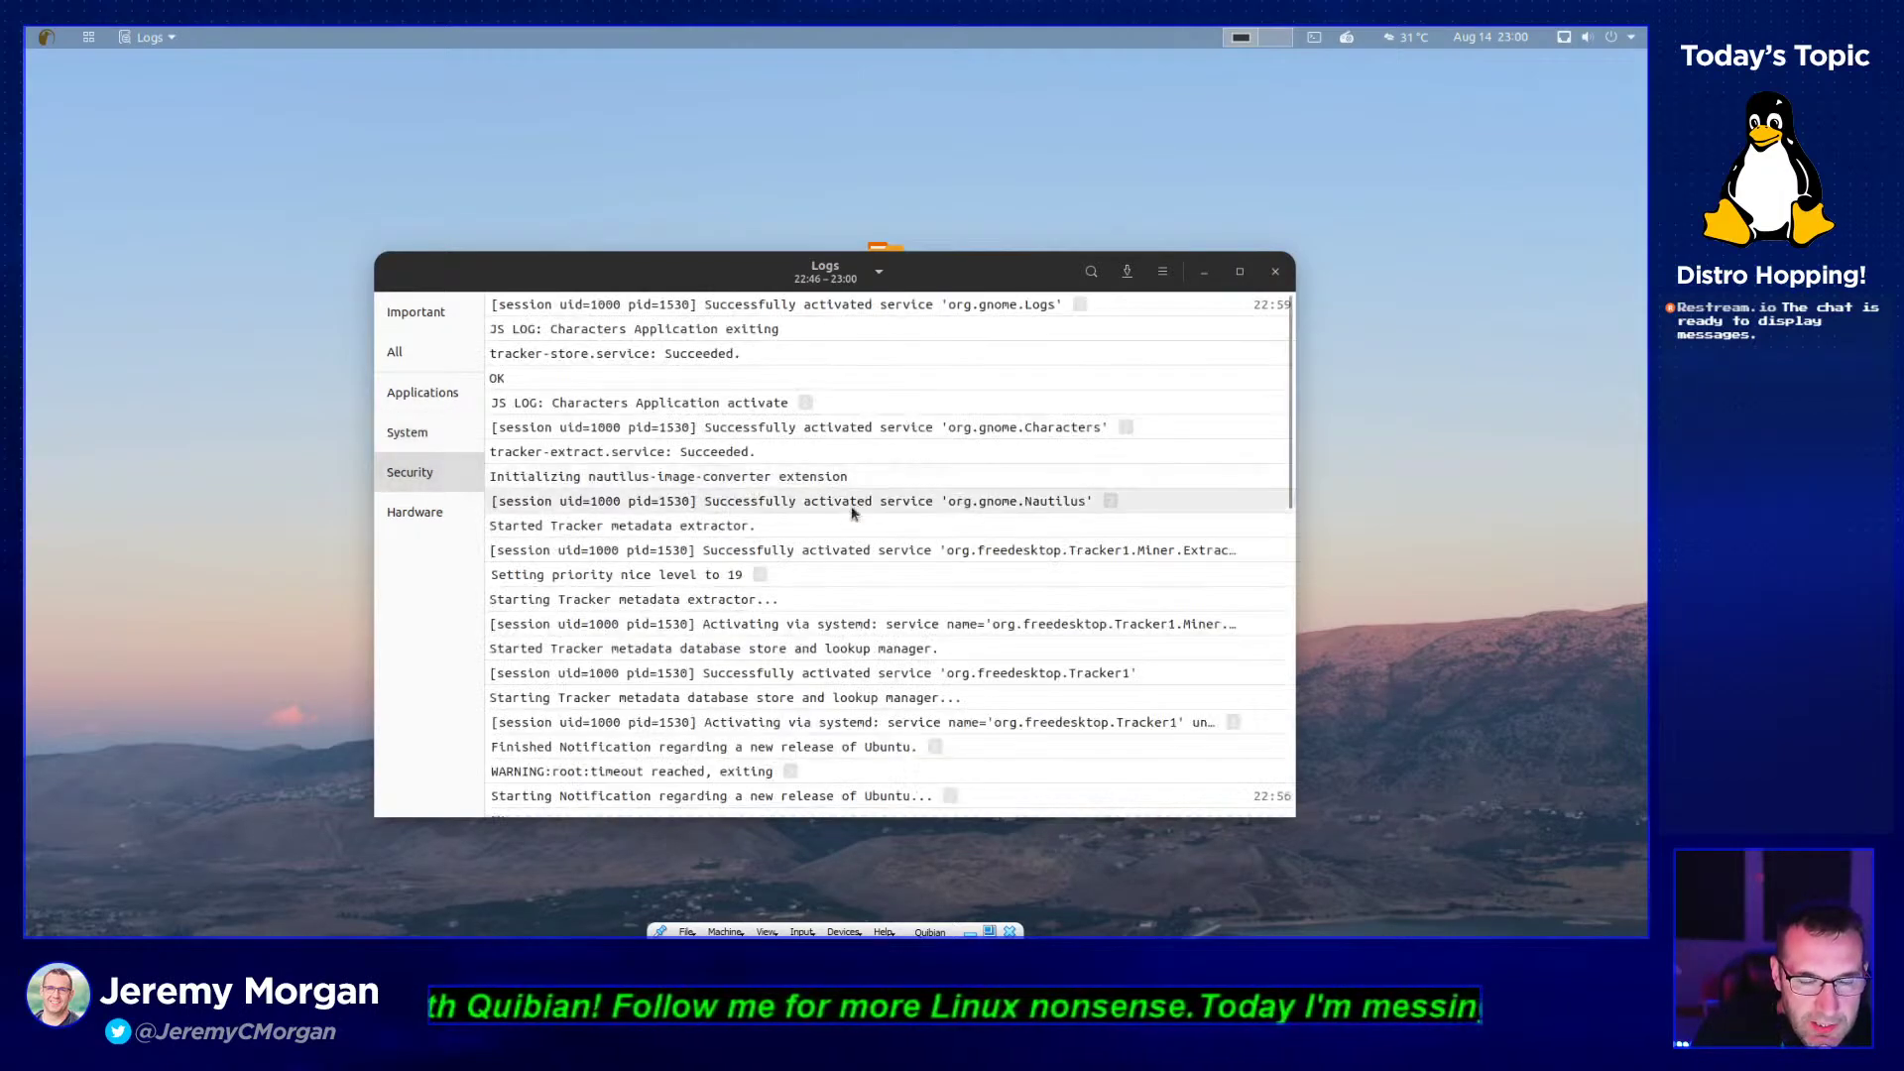
scroll(871, 577, down, 5)
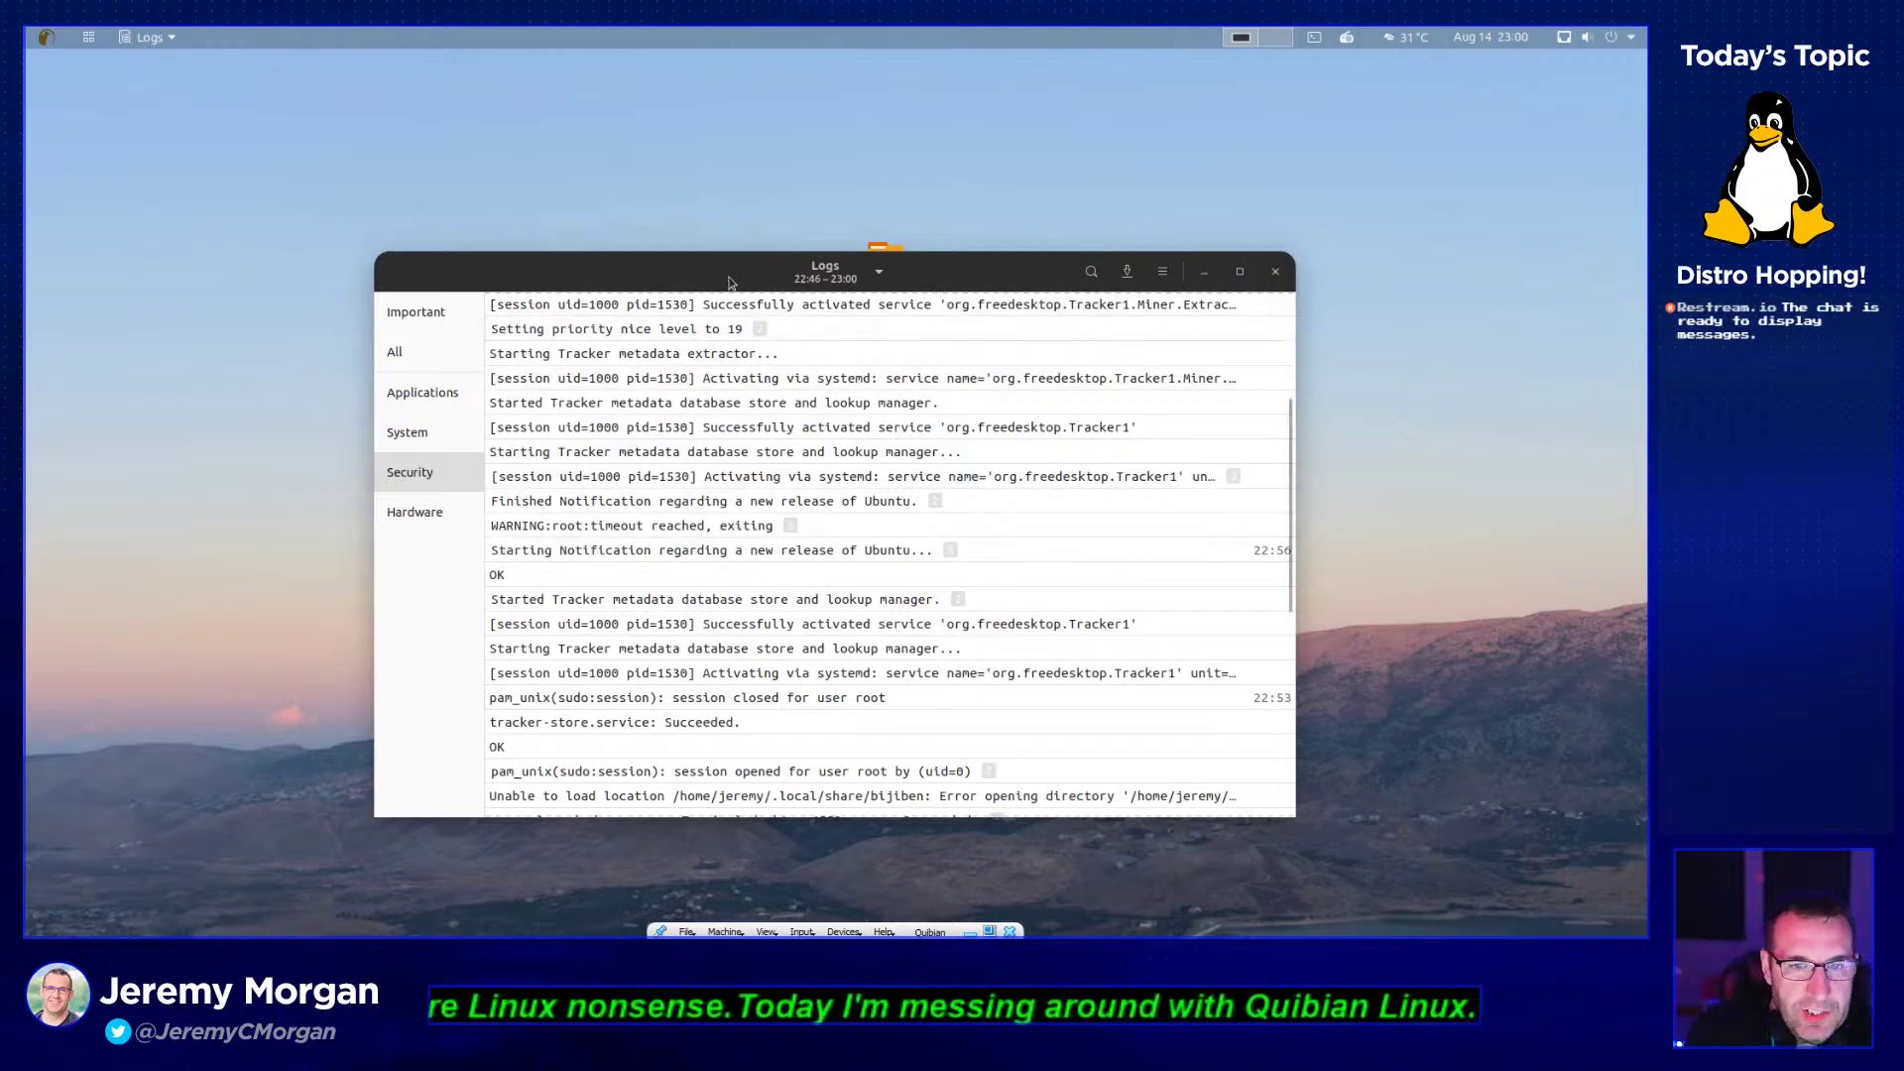
drag(733, 278, 785, 233)
scroll(786, 580, down, 3)
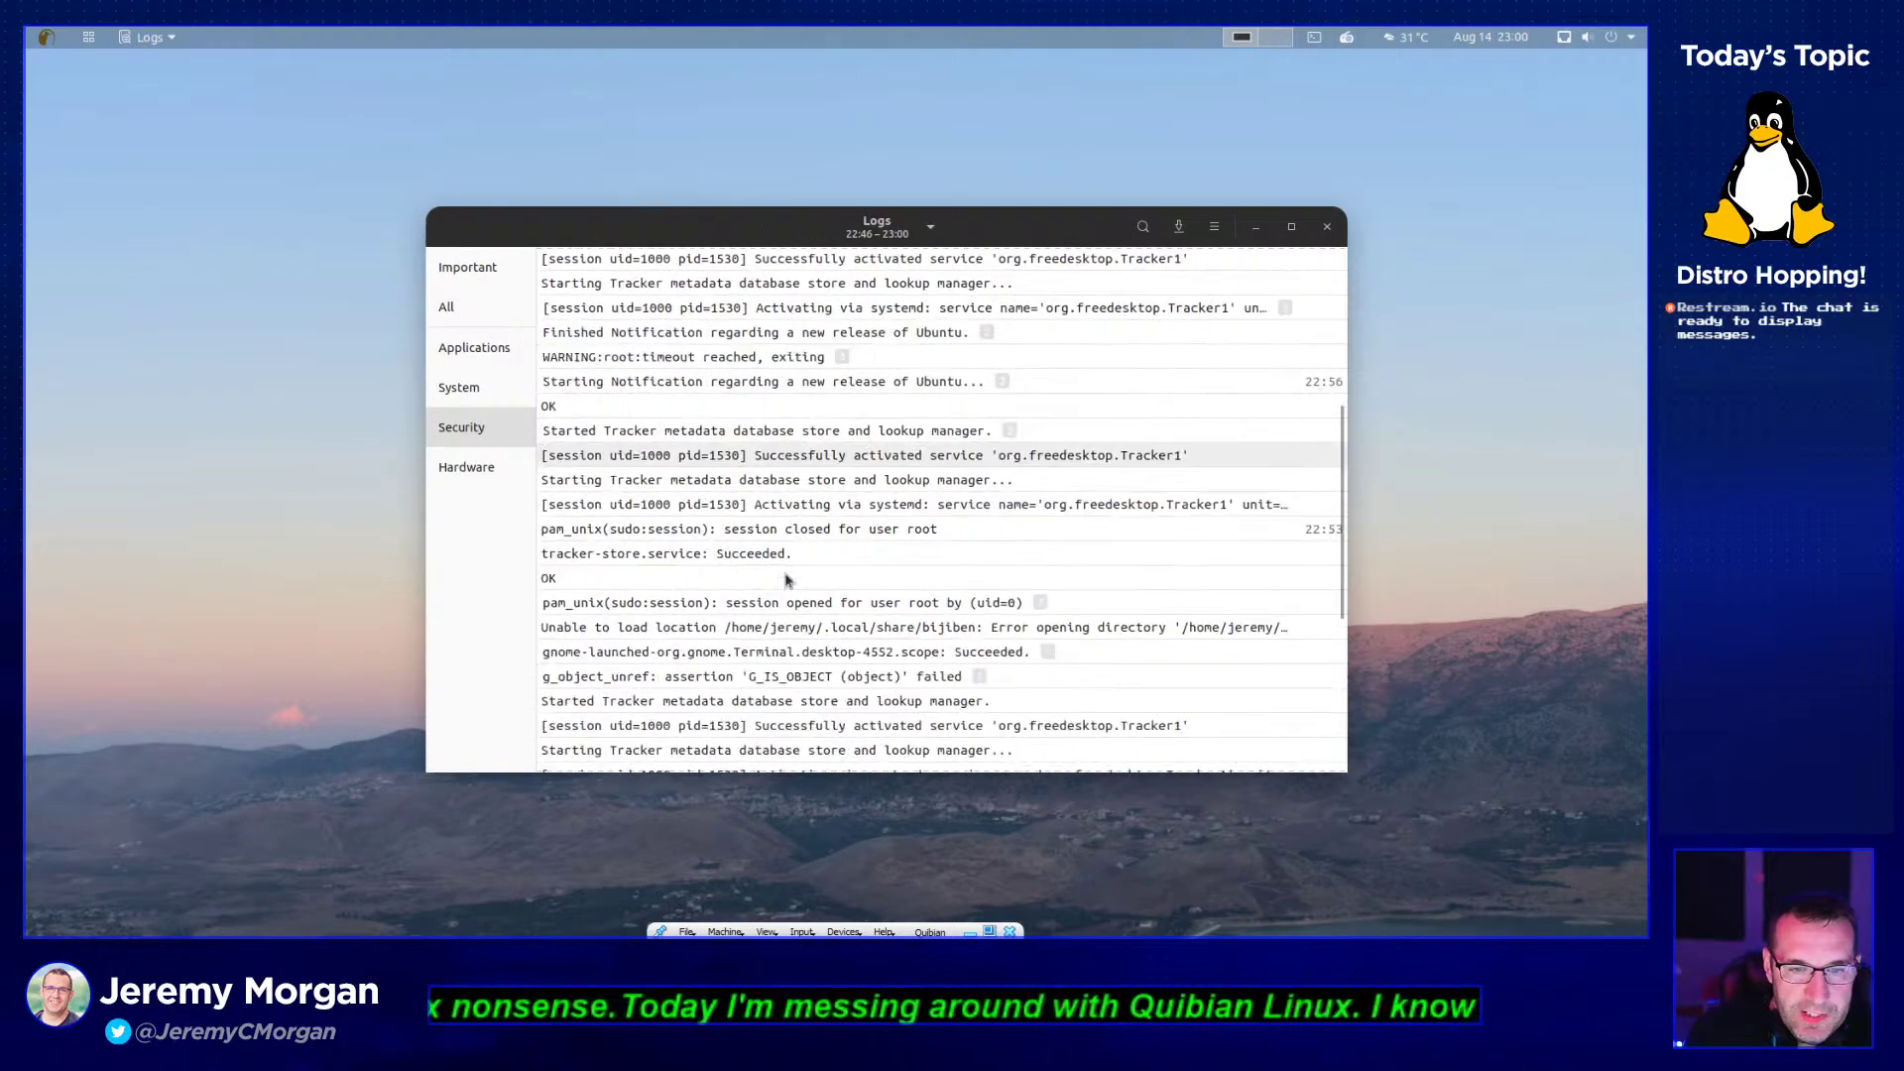
scroll(786, 580, down, 10)
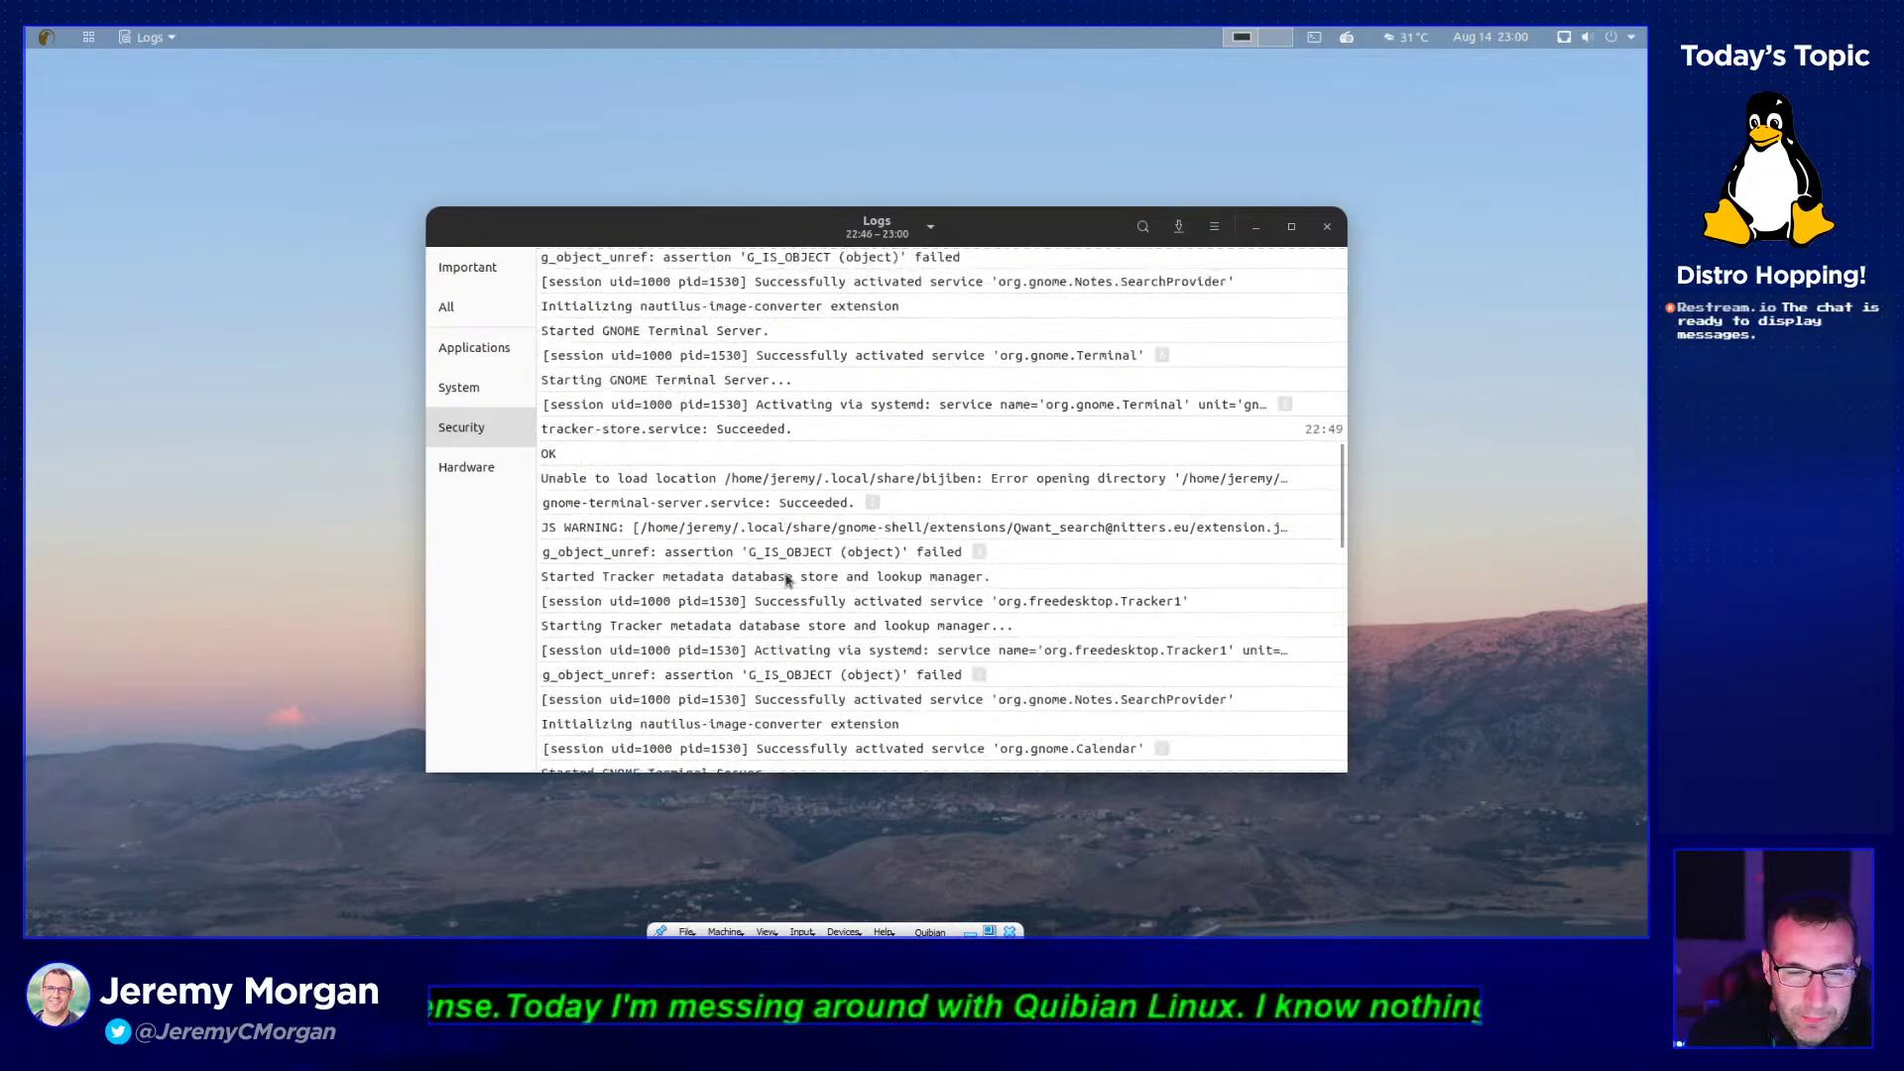
scroll(771, 596, down, 10)
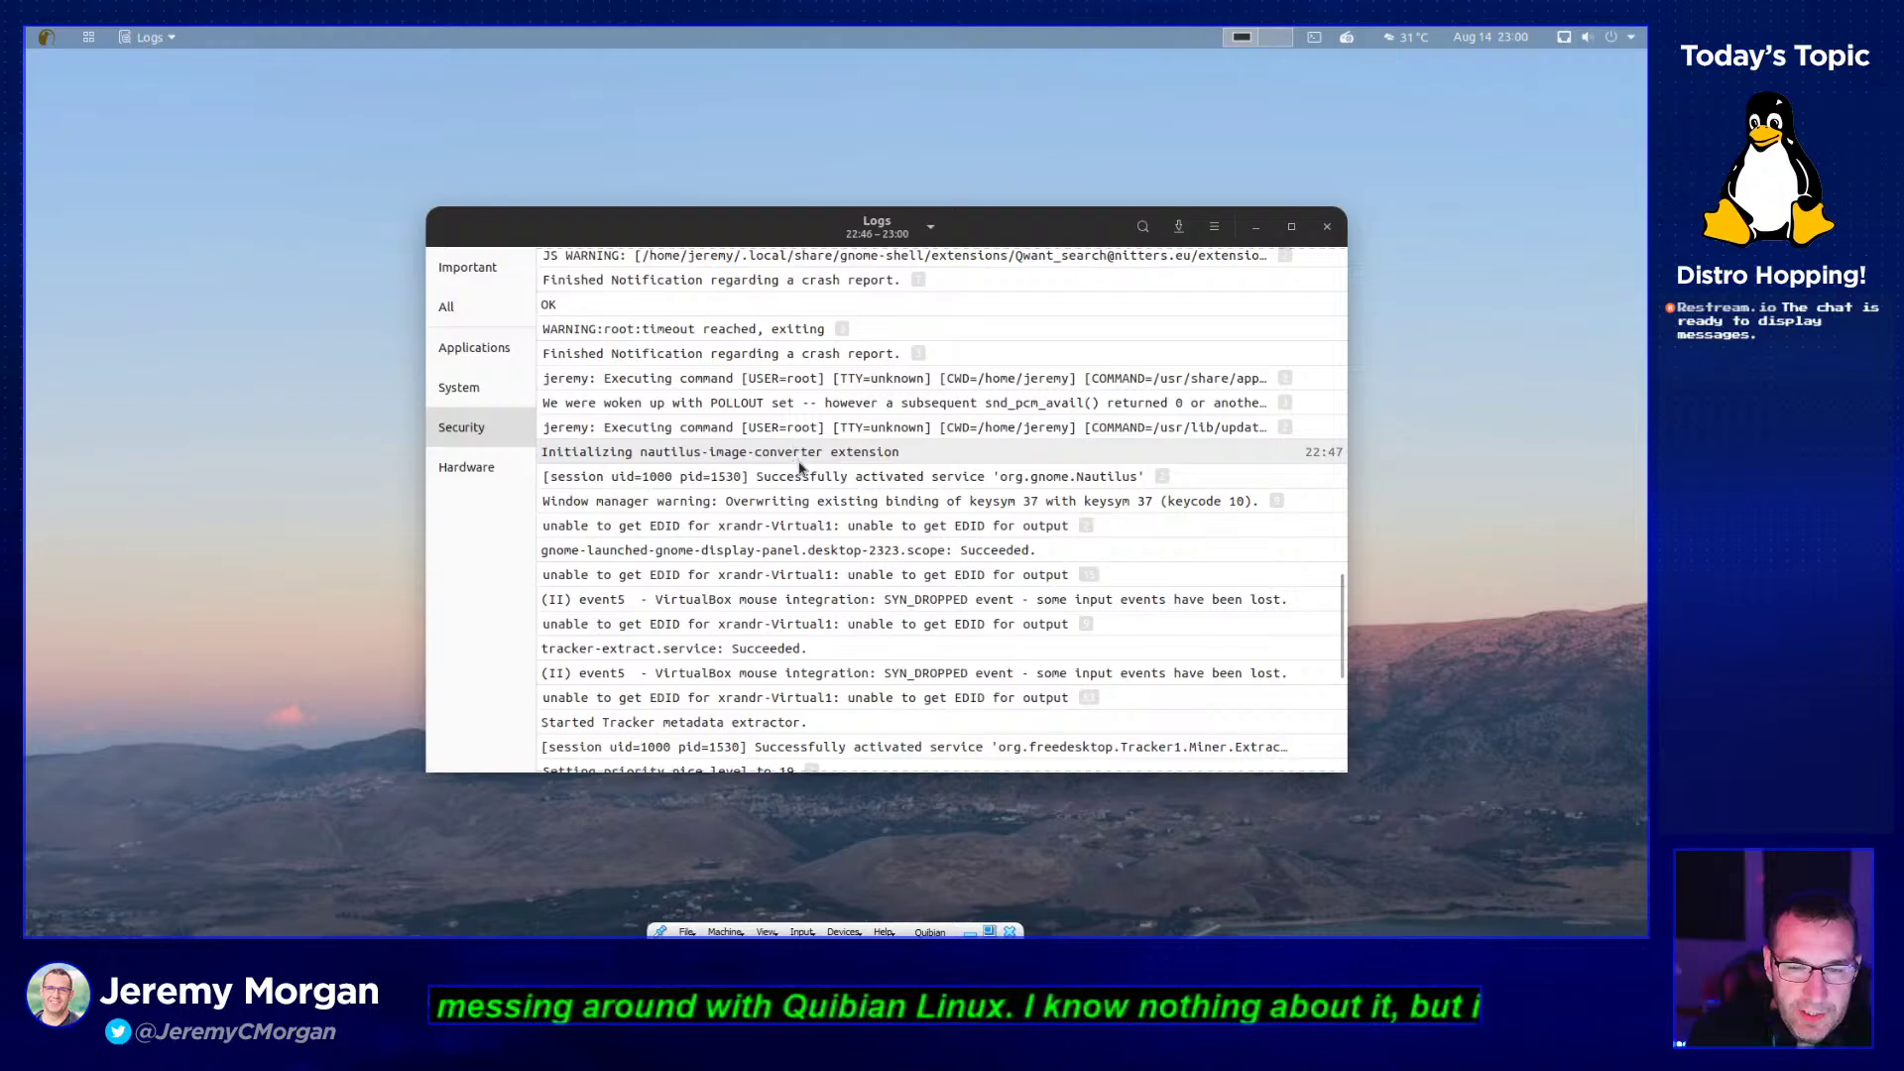
click(906, 506)
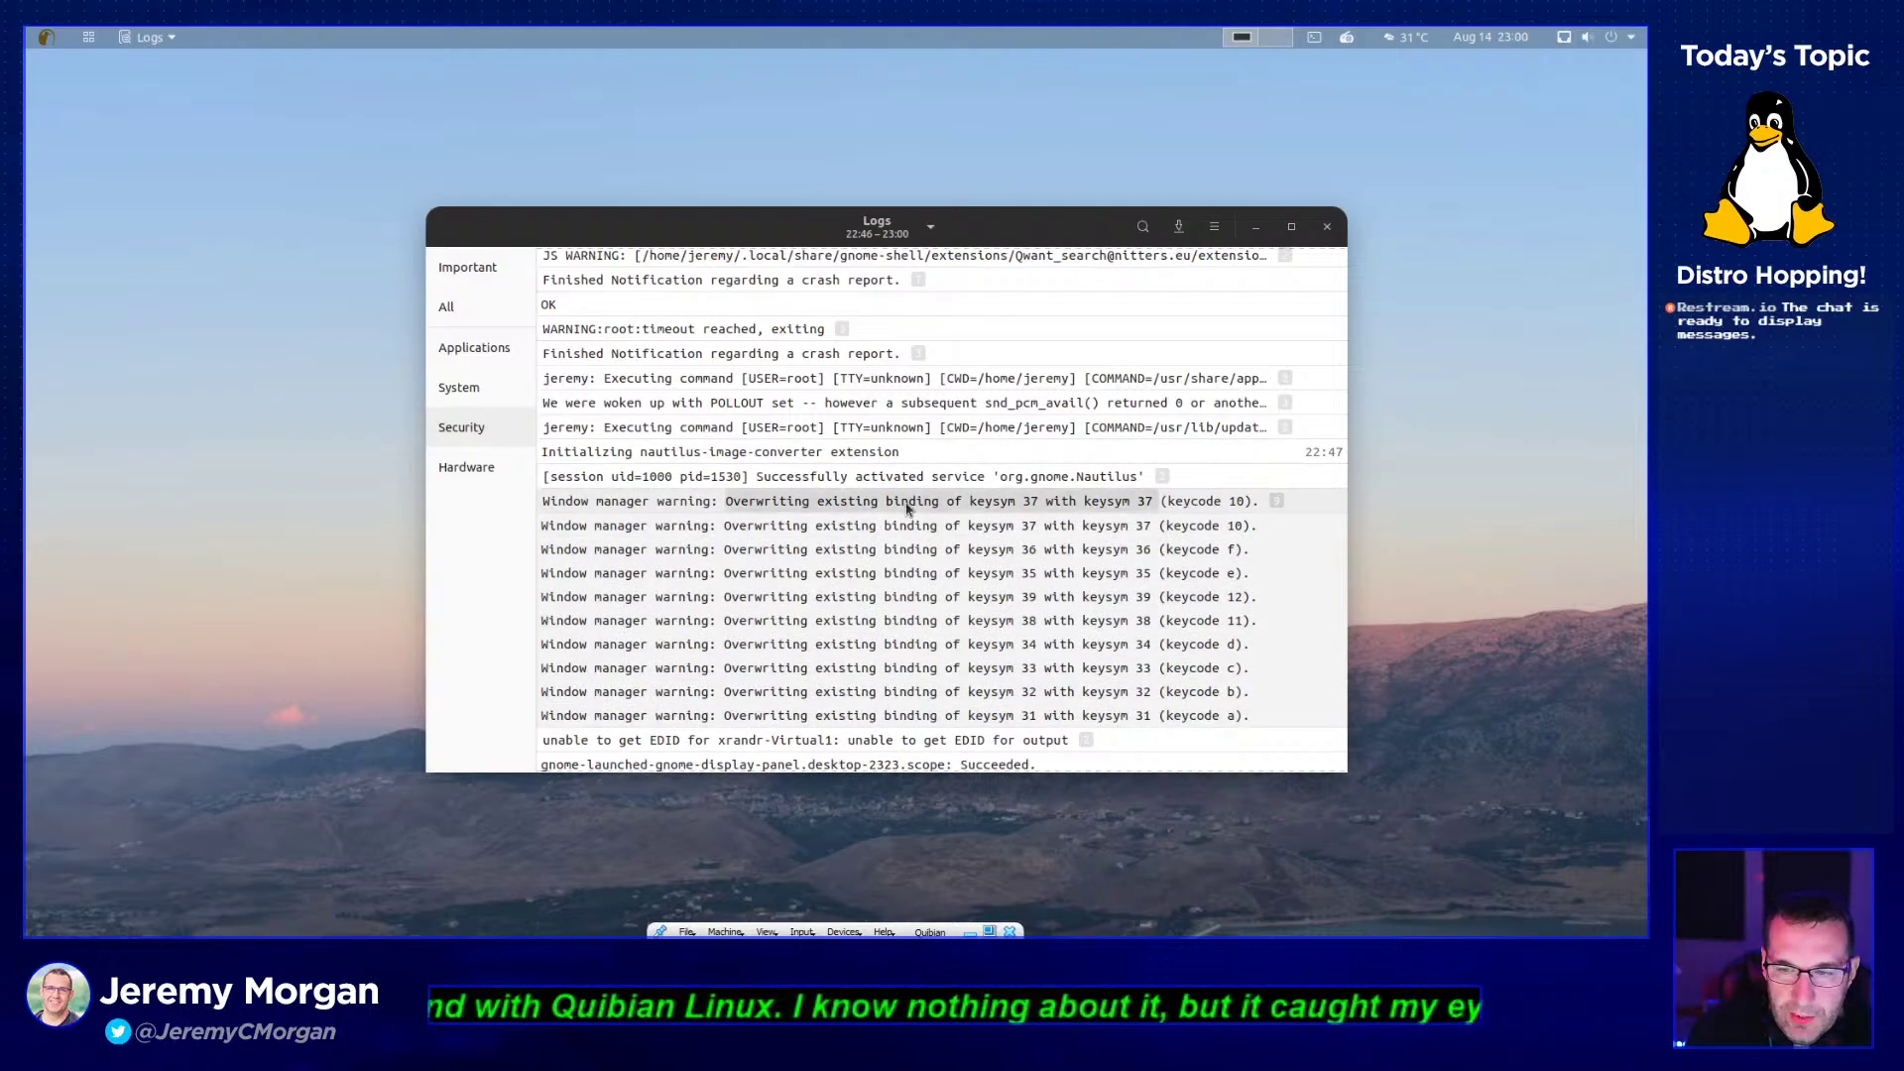
click(907, 503)
scroll(873, 595, down, 5)
scroll(859, 621, down, 3)
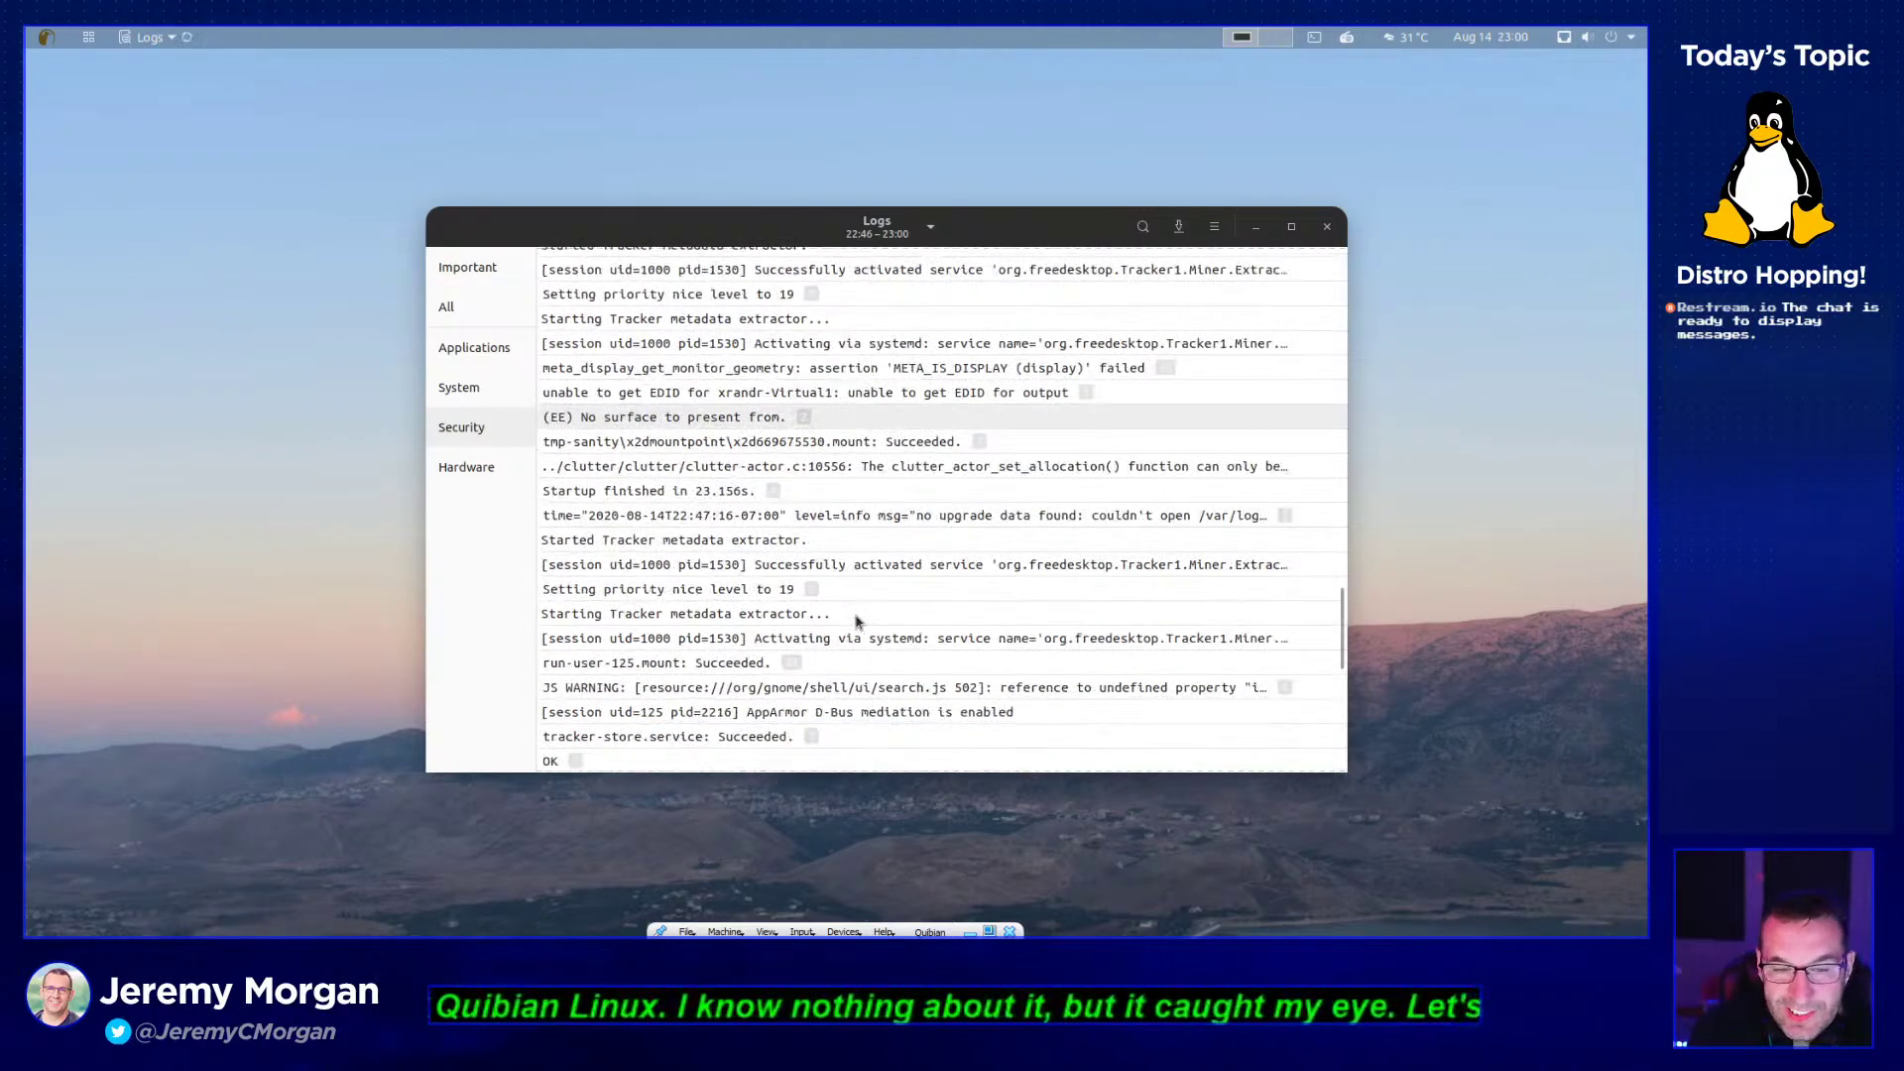
- Filter the Logs app to Hardware entries and scroll through the list
click(475, 474)
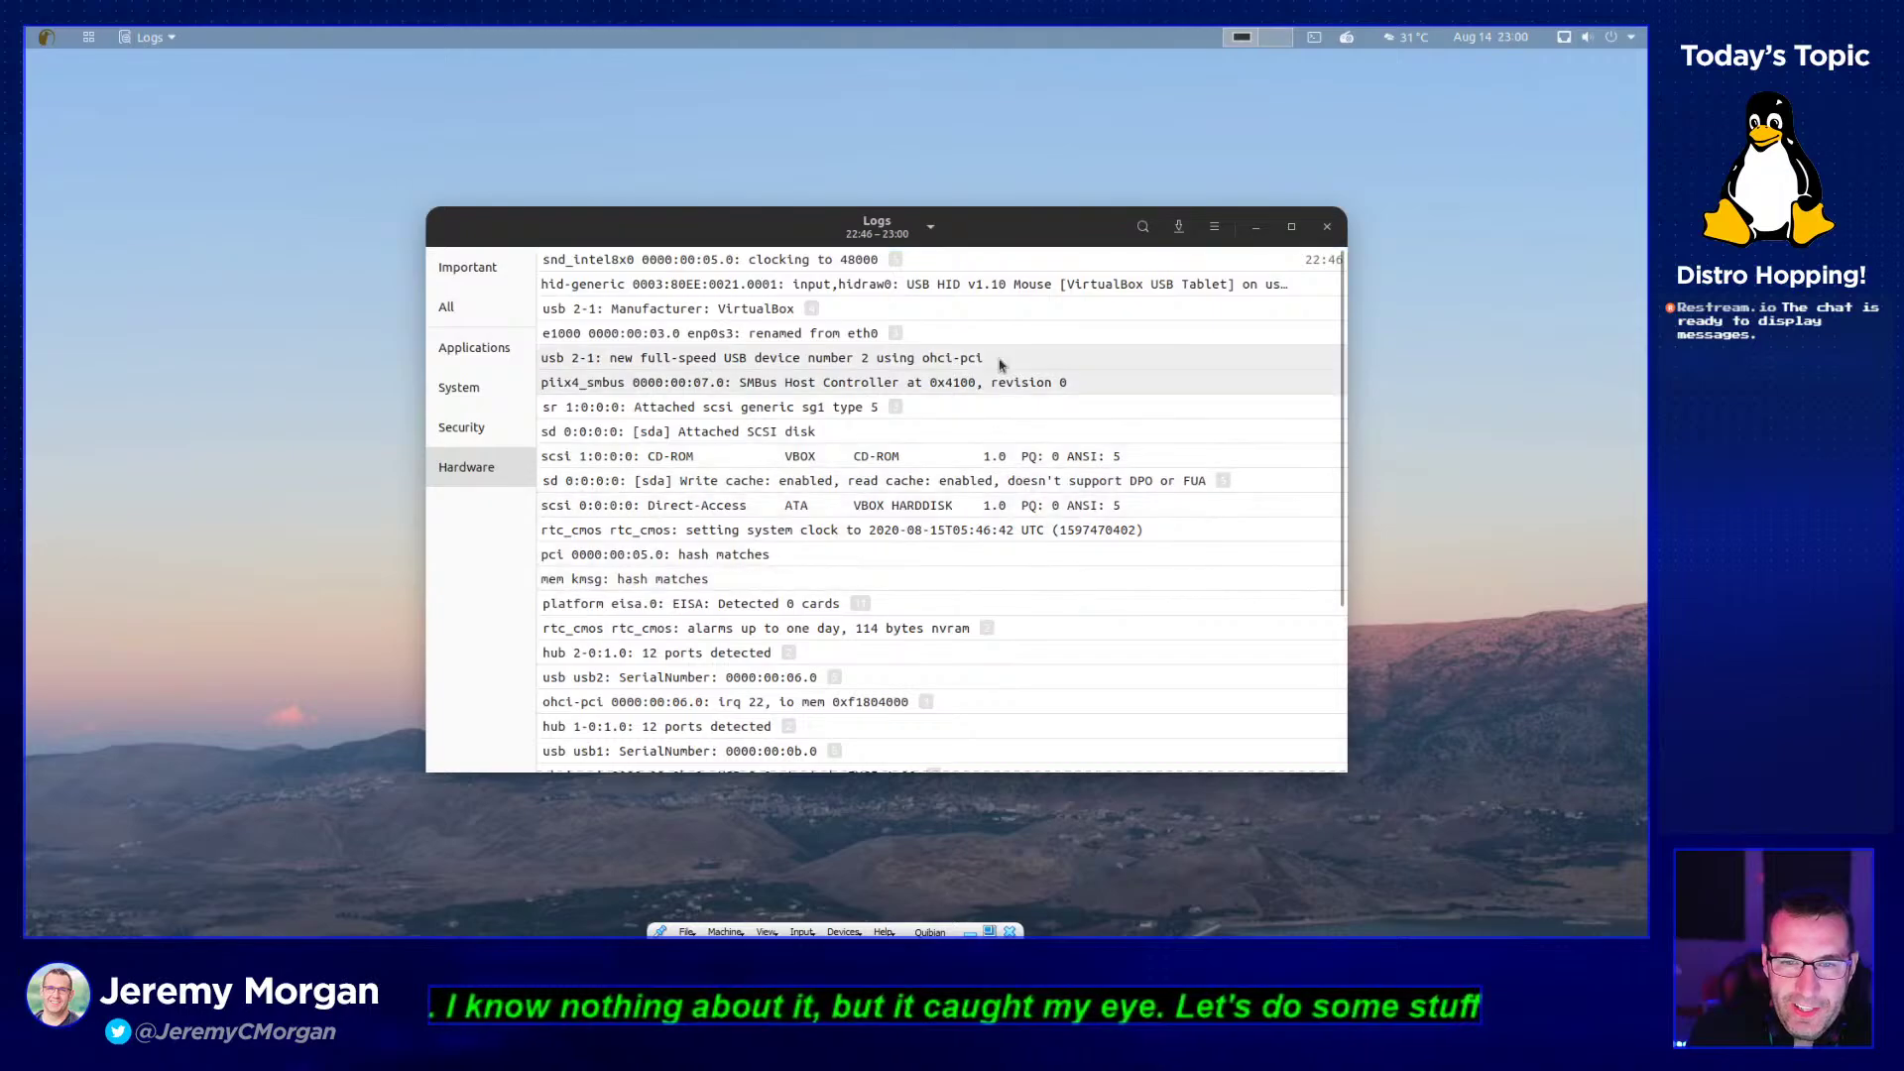
scroll(1126, 426, down, 5)
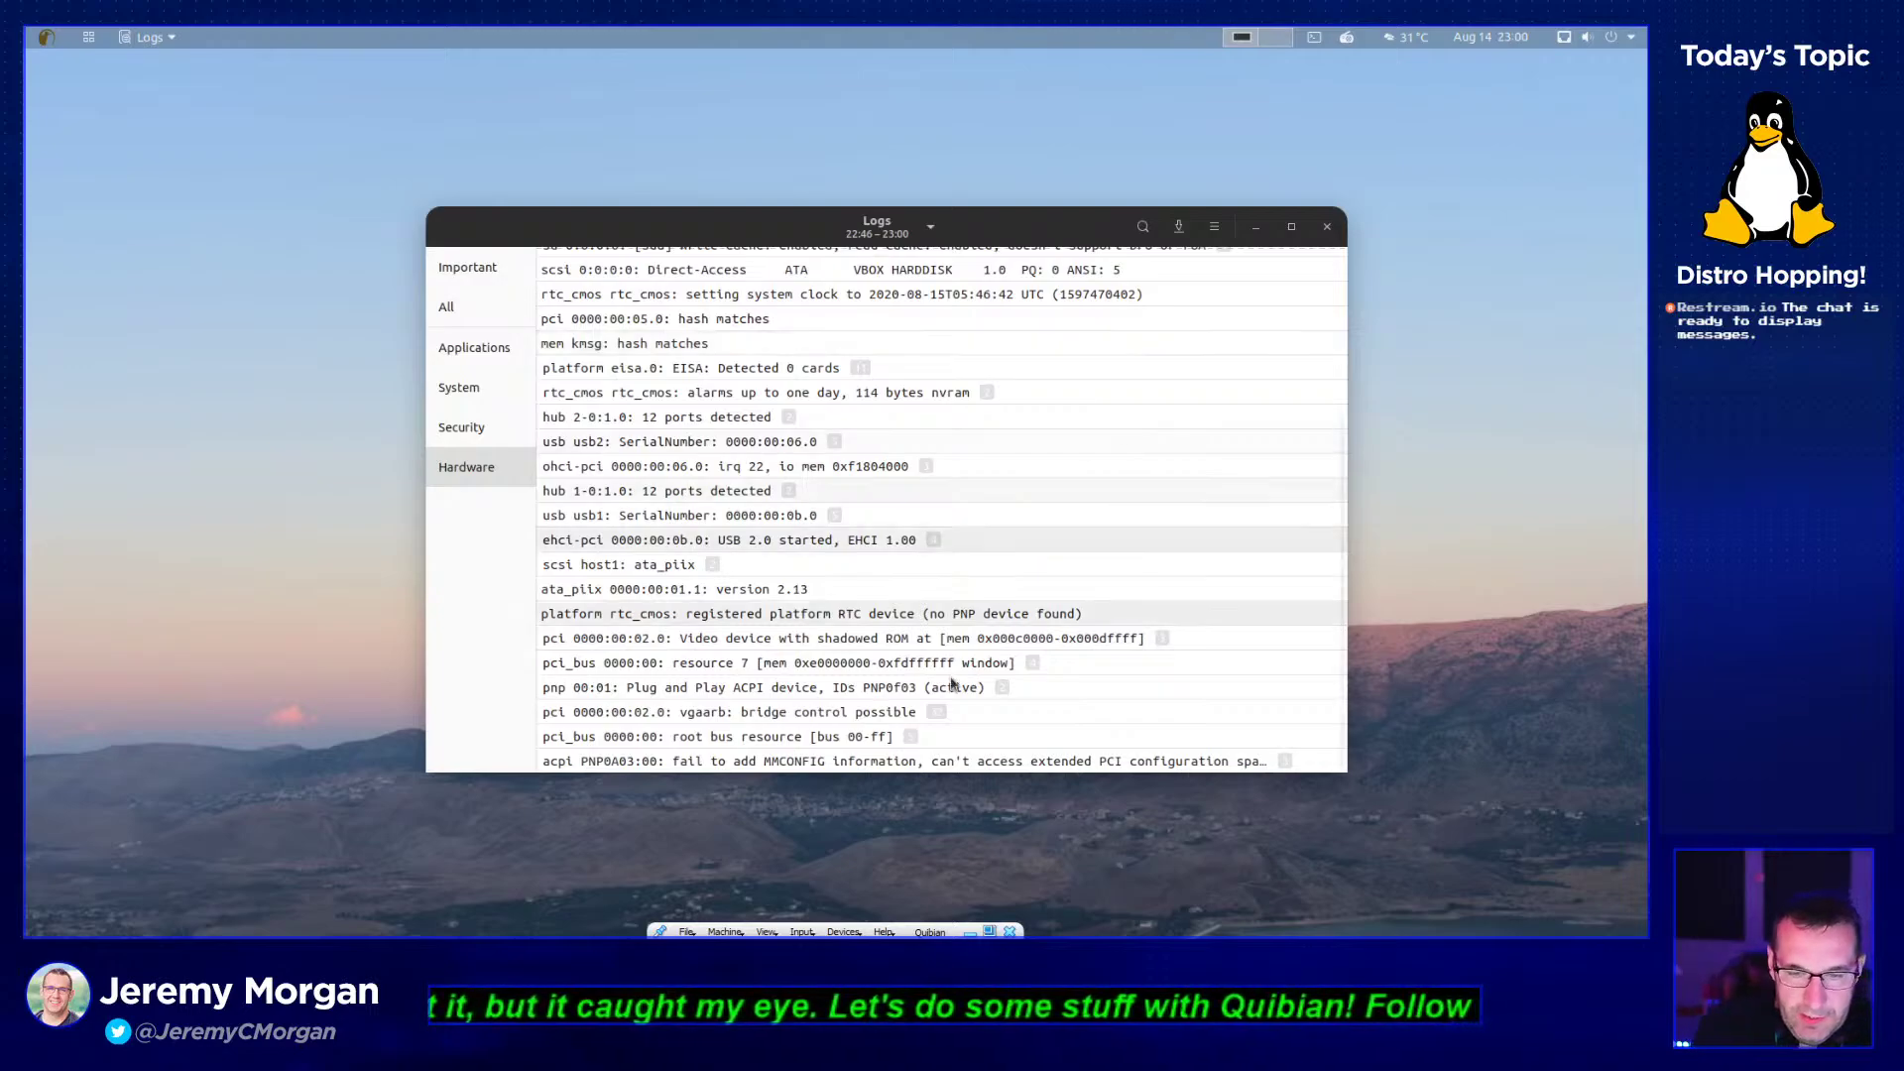
scroll(949, 727, down, 2)
scroll(1017, 691, up, 5)
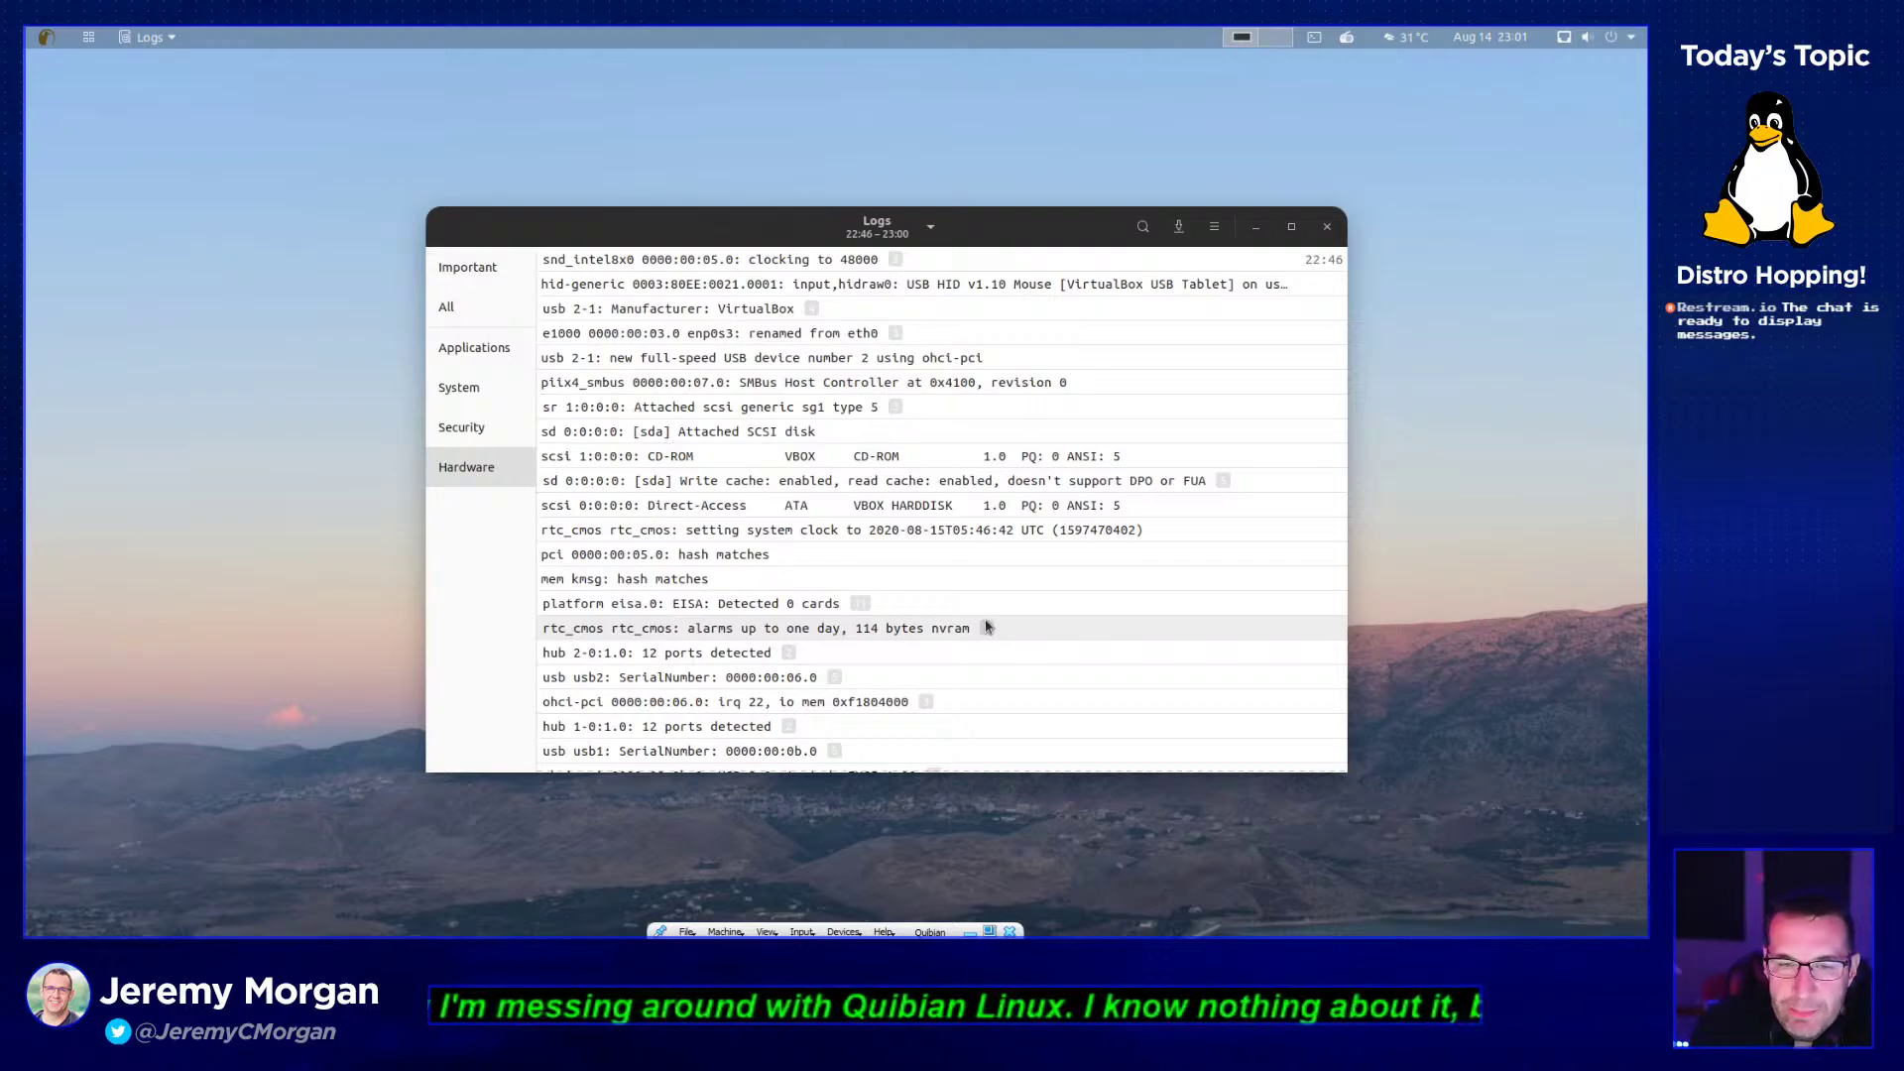
- Expand the usb 2-1 and sr 1:0:0:0 groups and view the piix4_smbus entry details
click(856, 313)
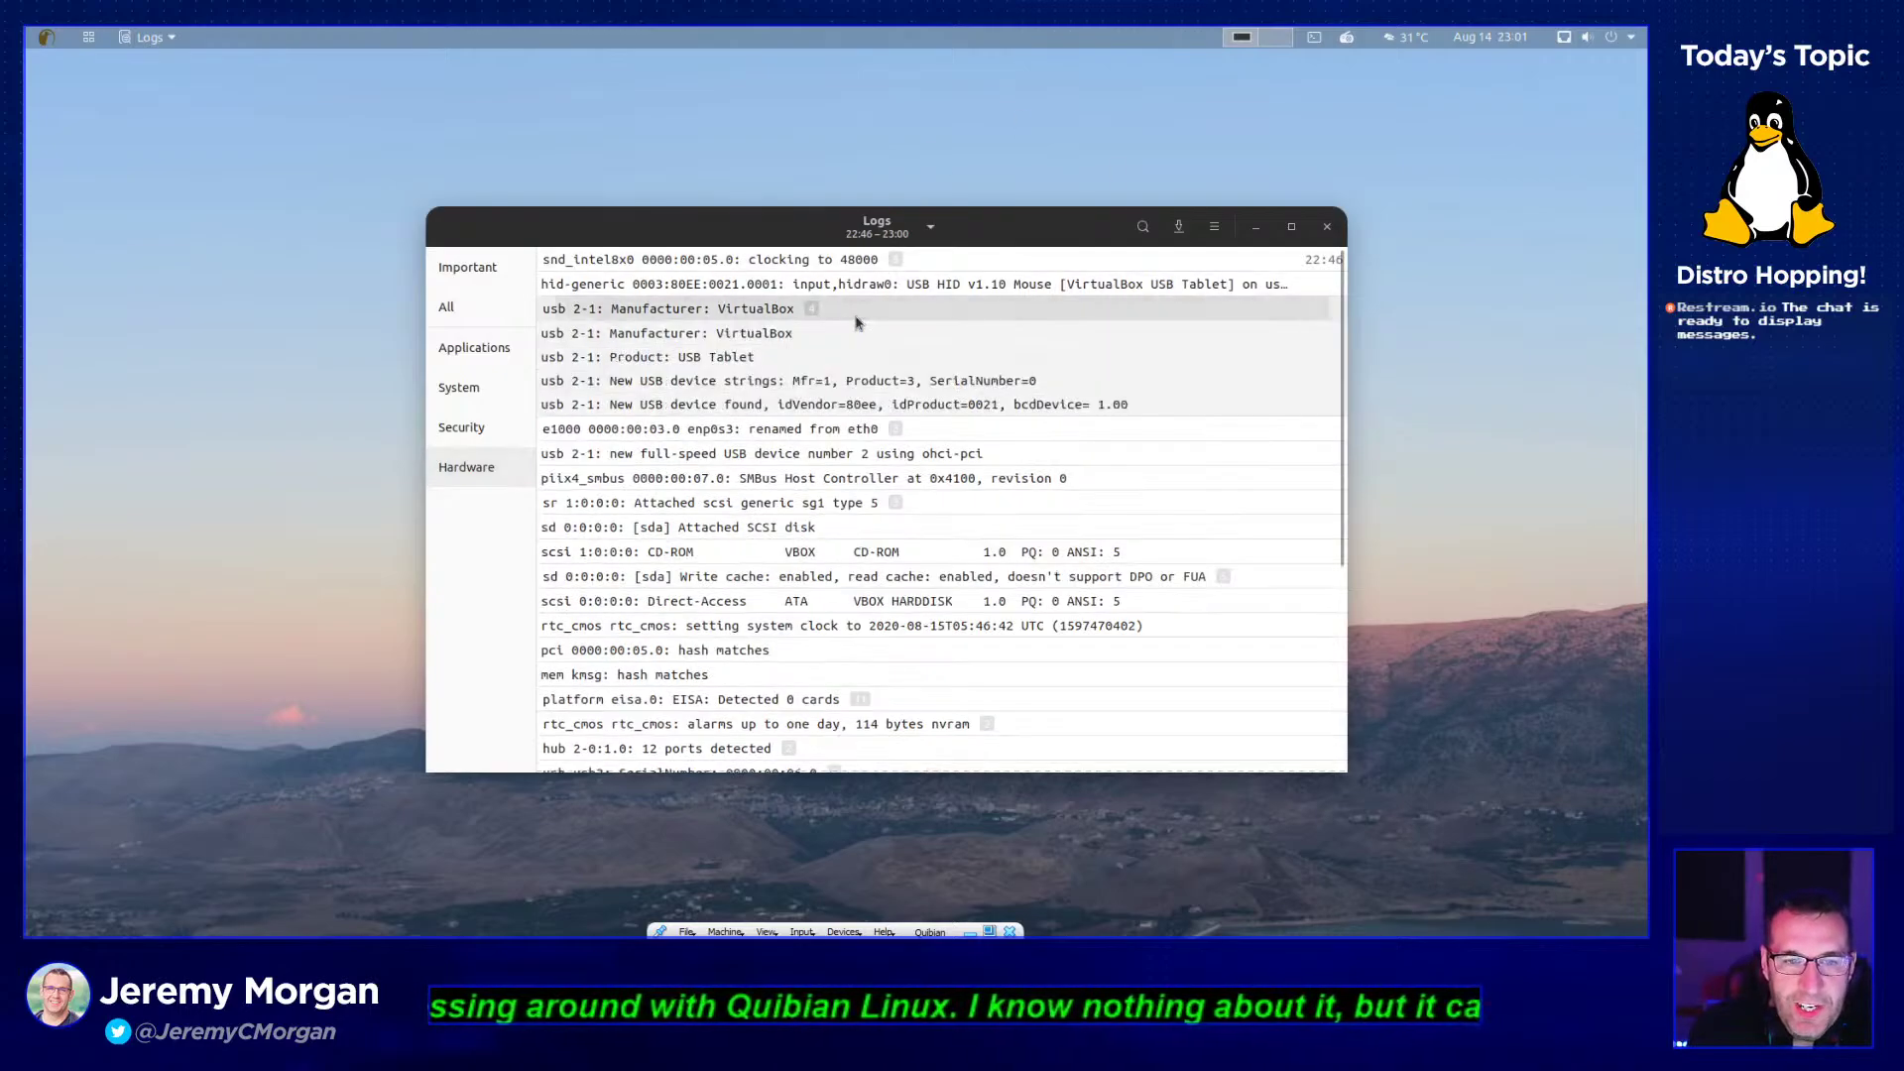
click(913, 483)
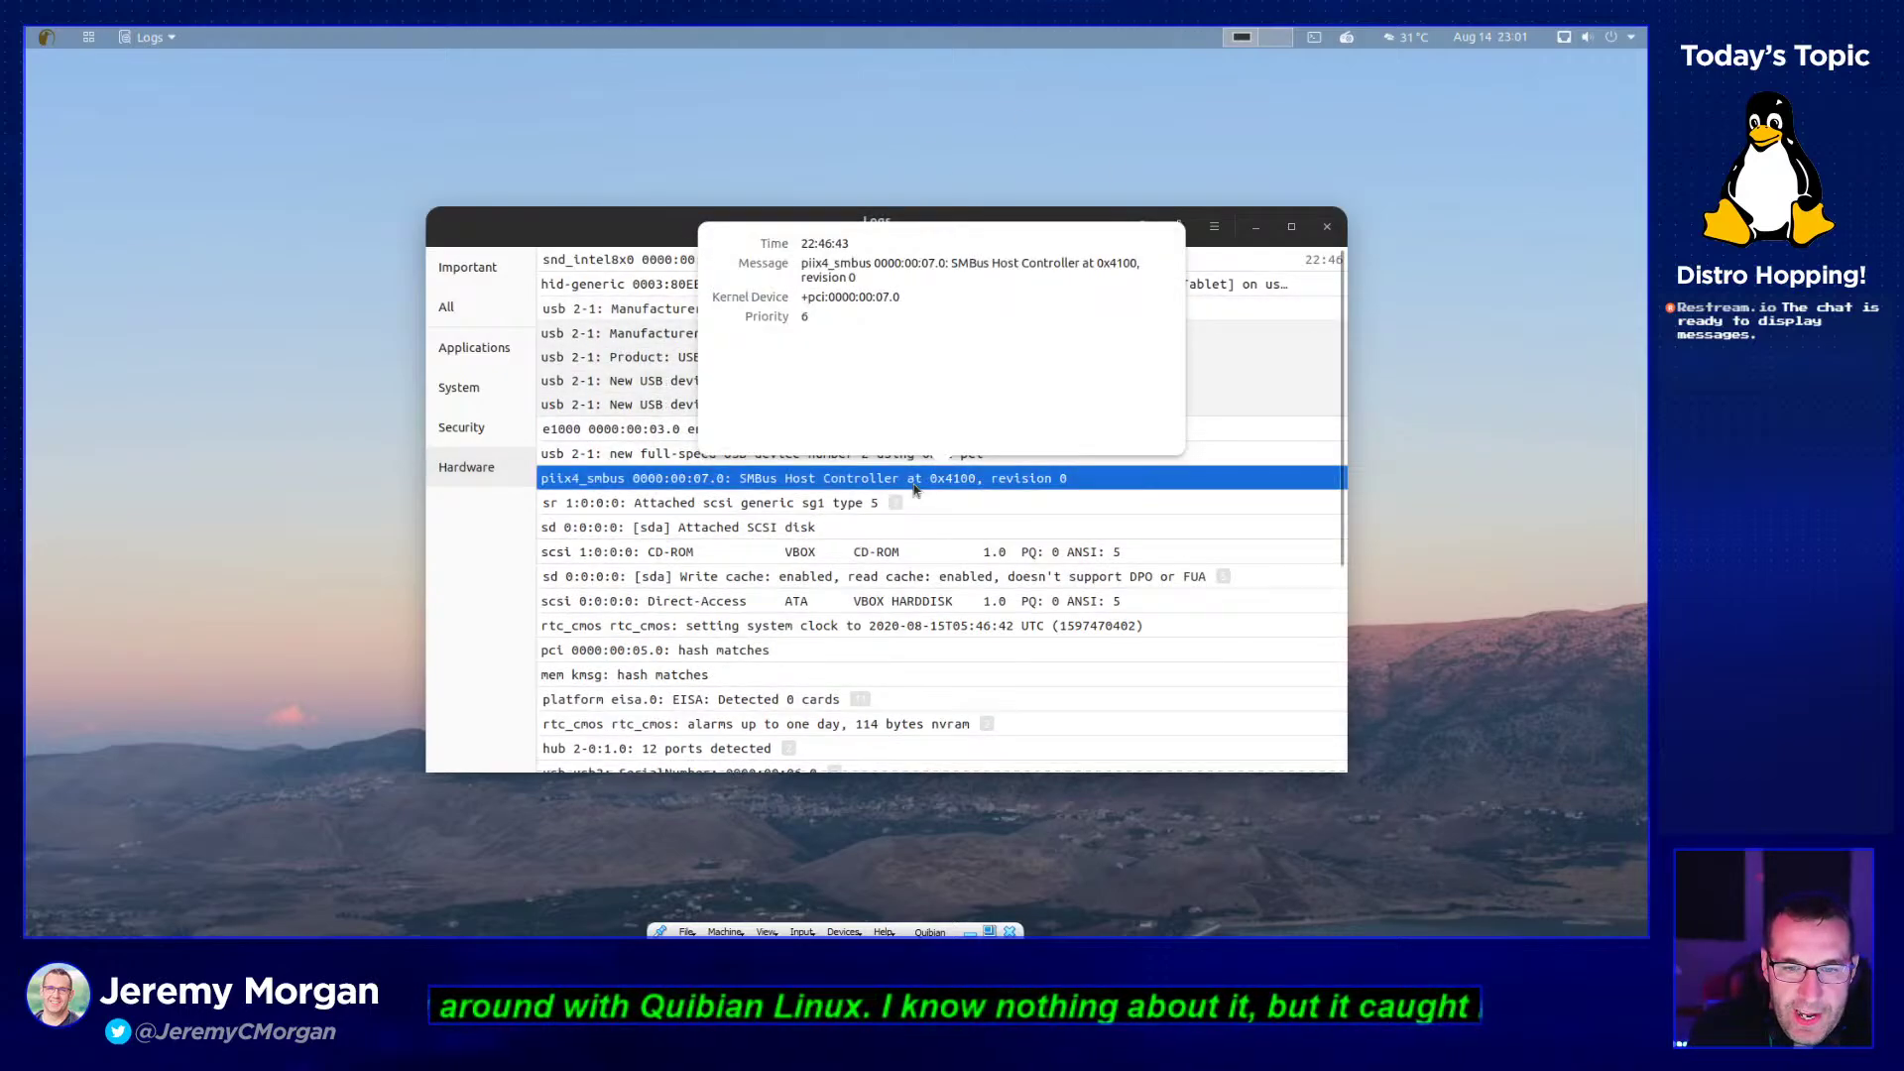
click(983, 501)
click(983, 502)
scroll(908, 563, down, 1)
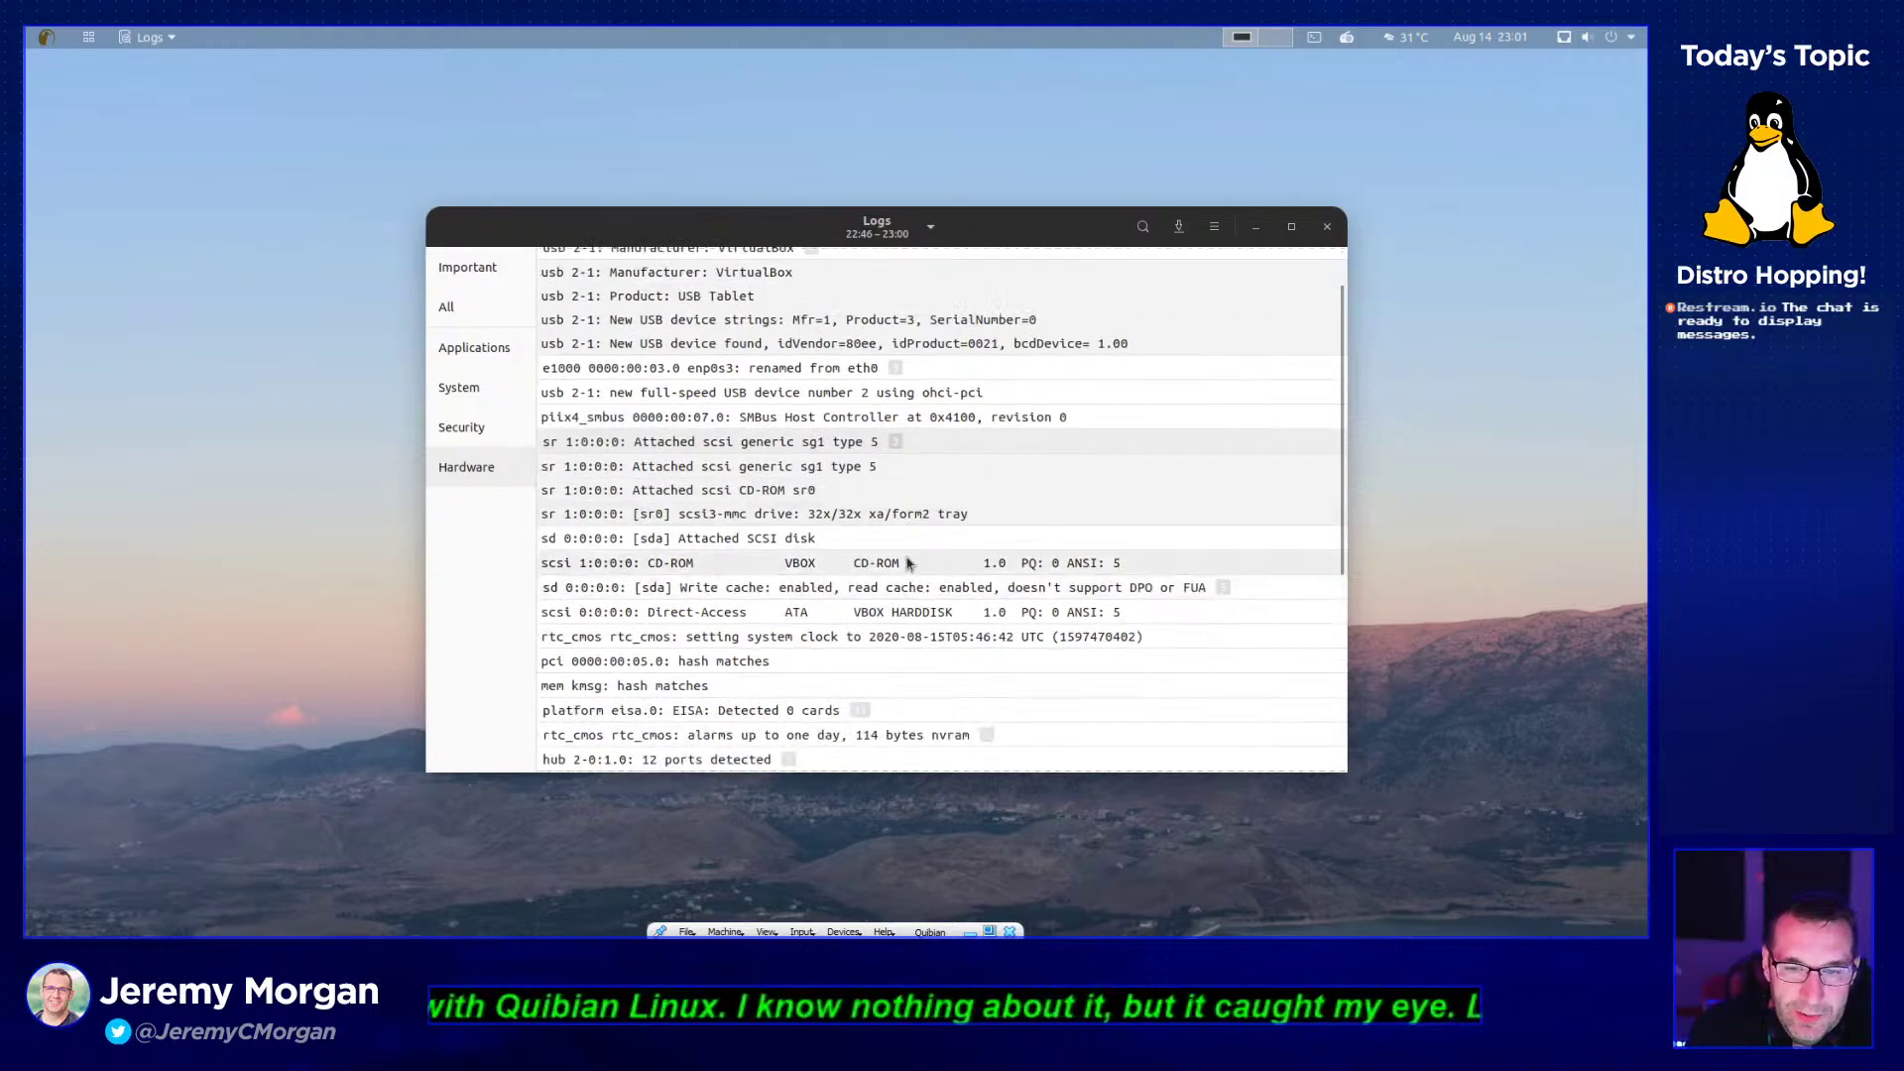
scroll(908, 564, down, 1)
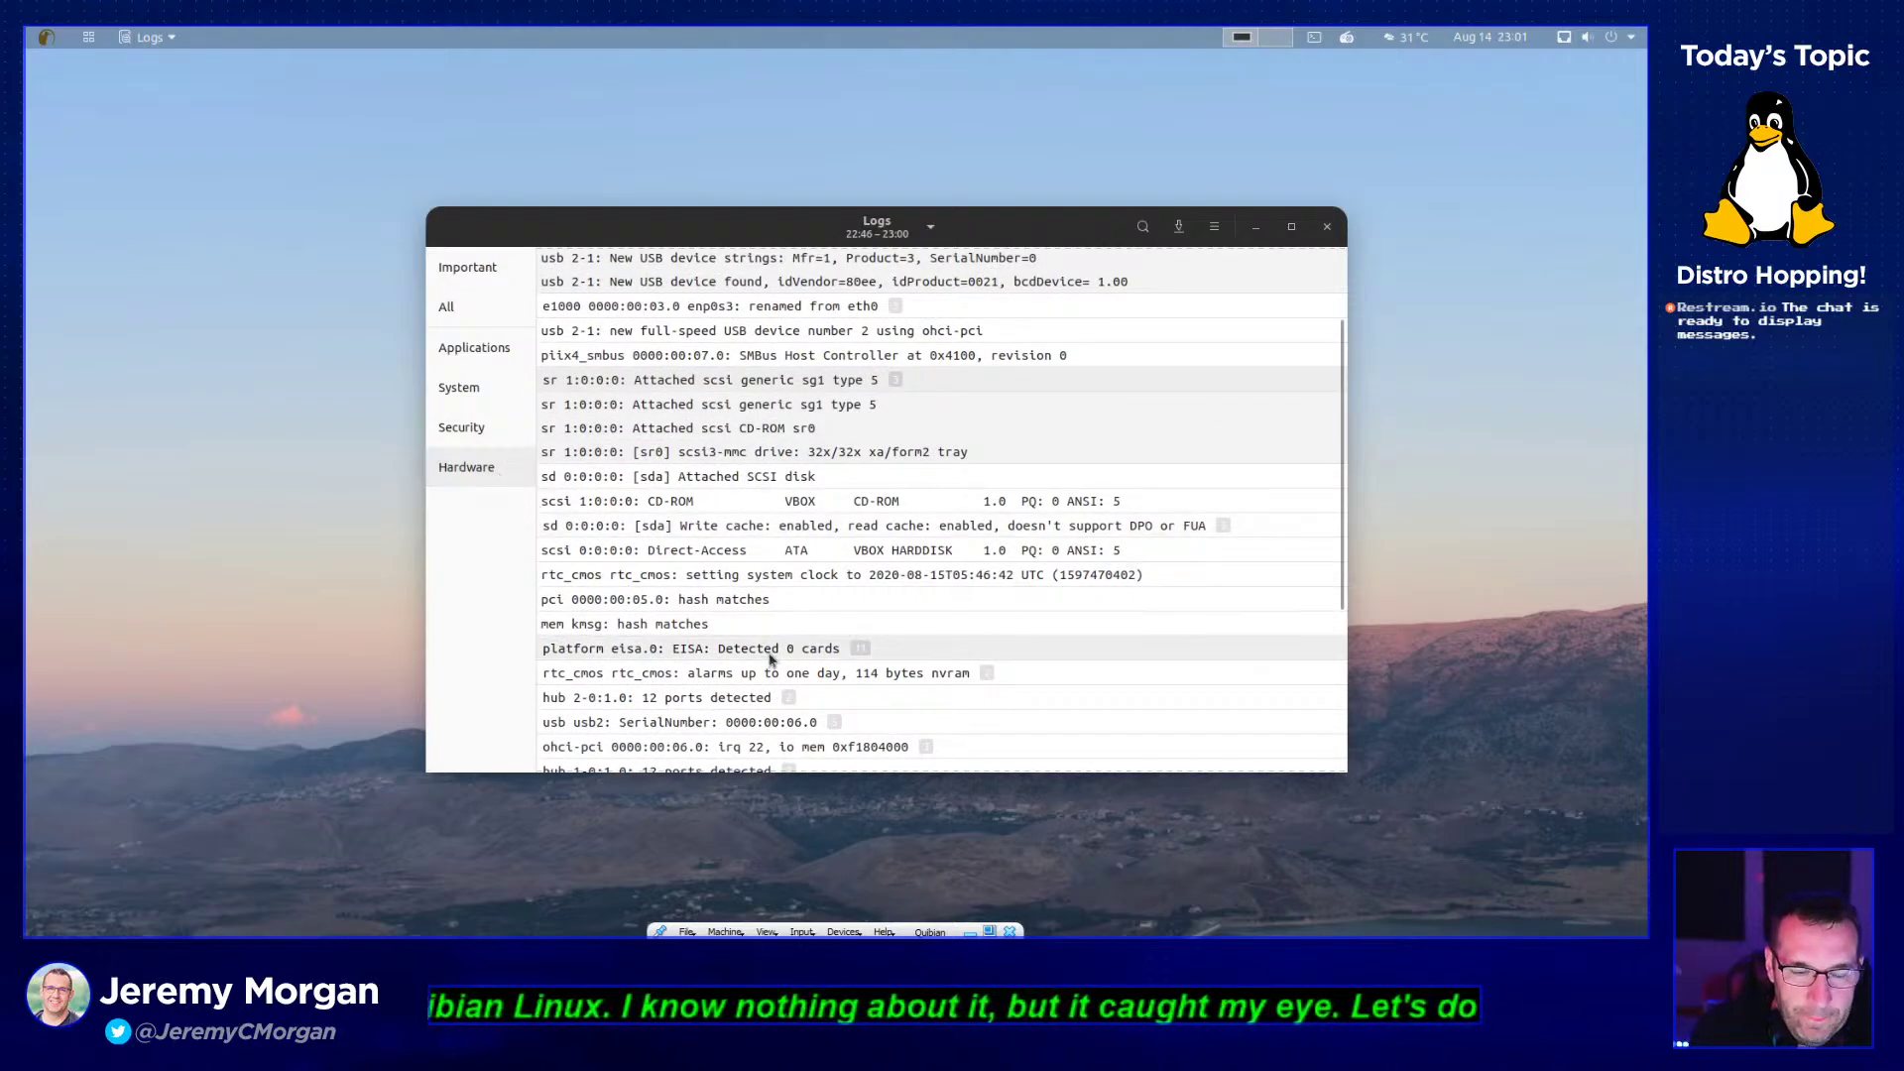
scroll(770, 659, down, 4)
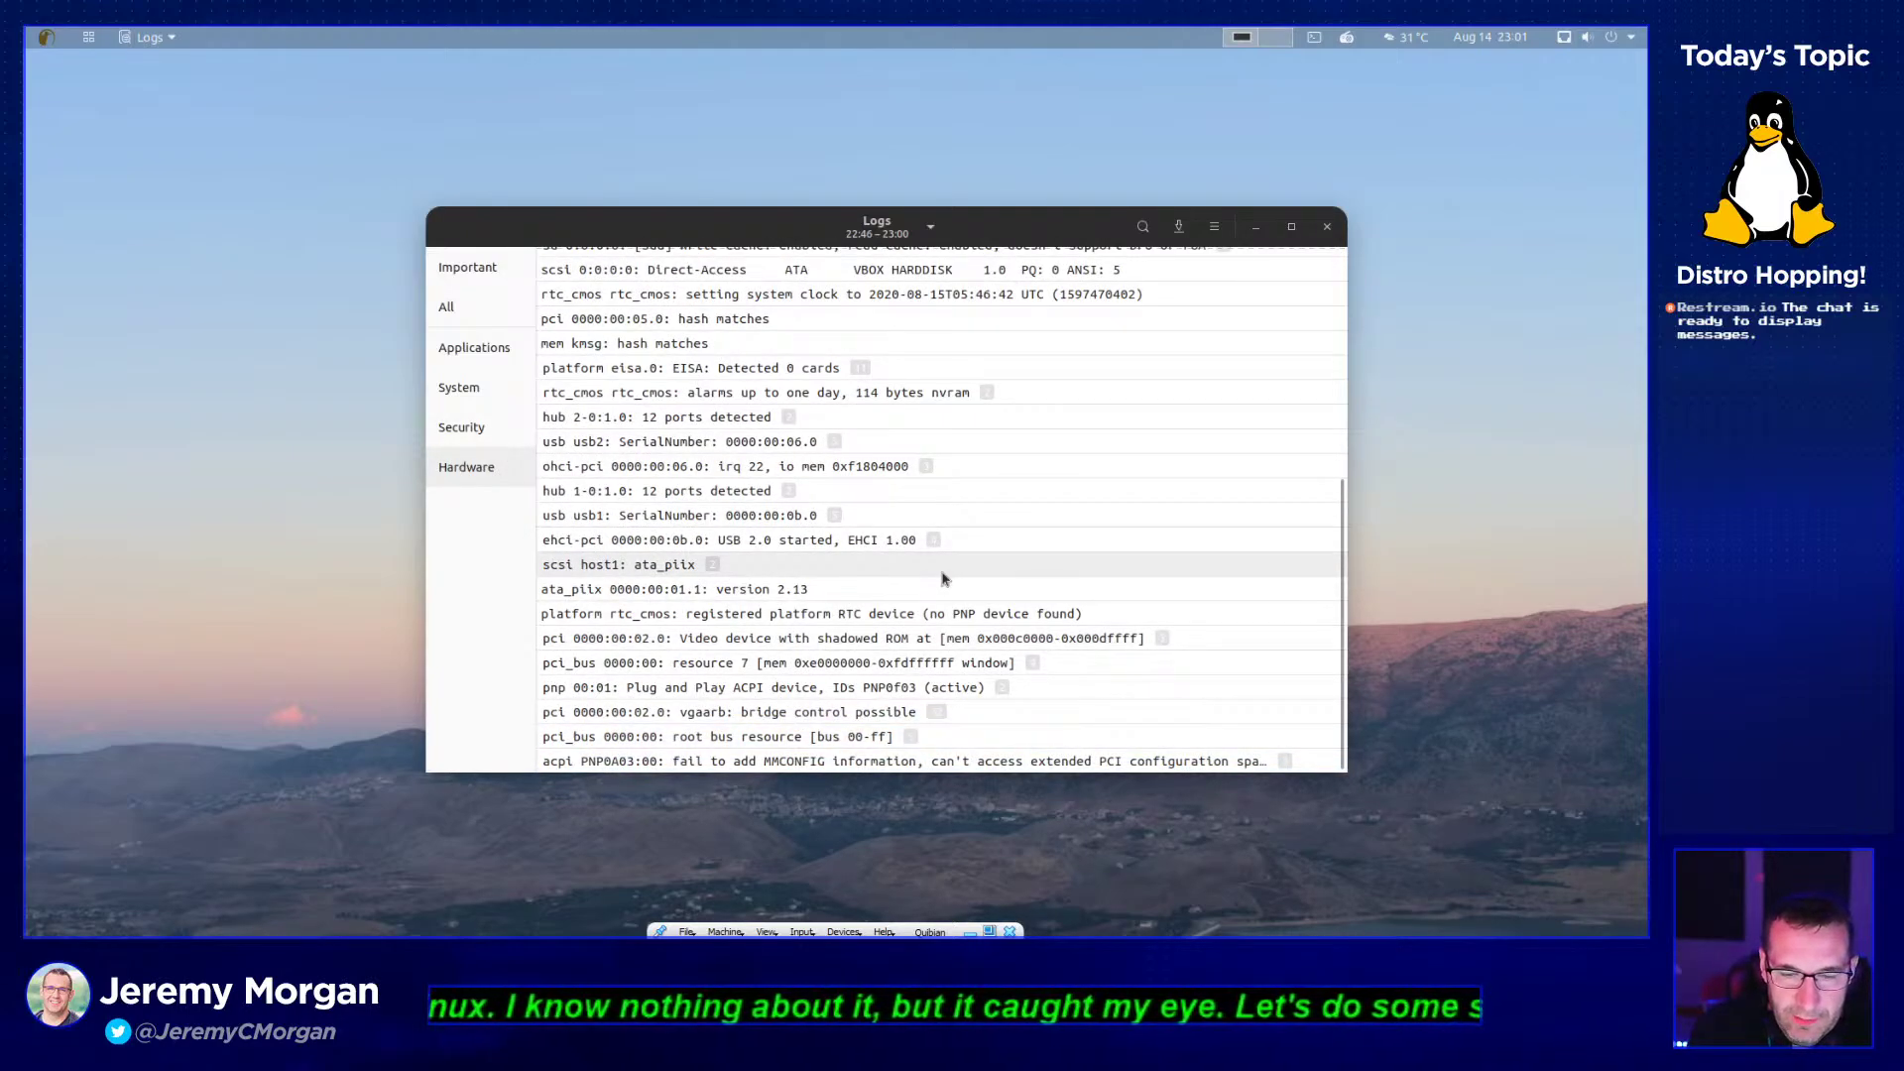
scroll(947, 580, up, 4)
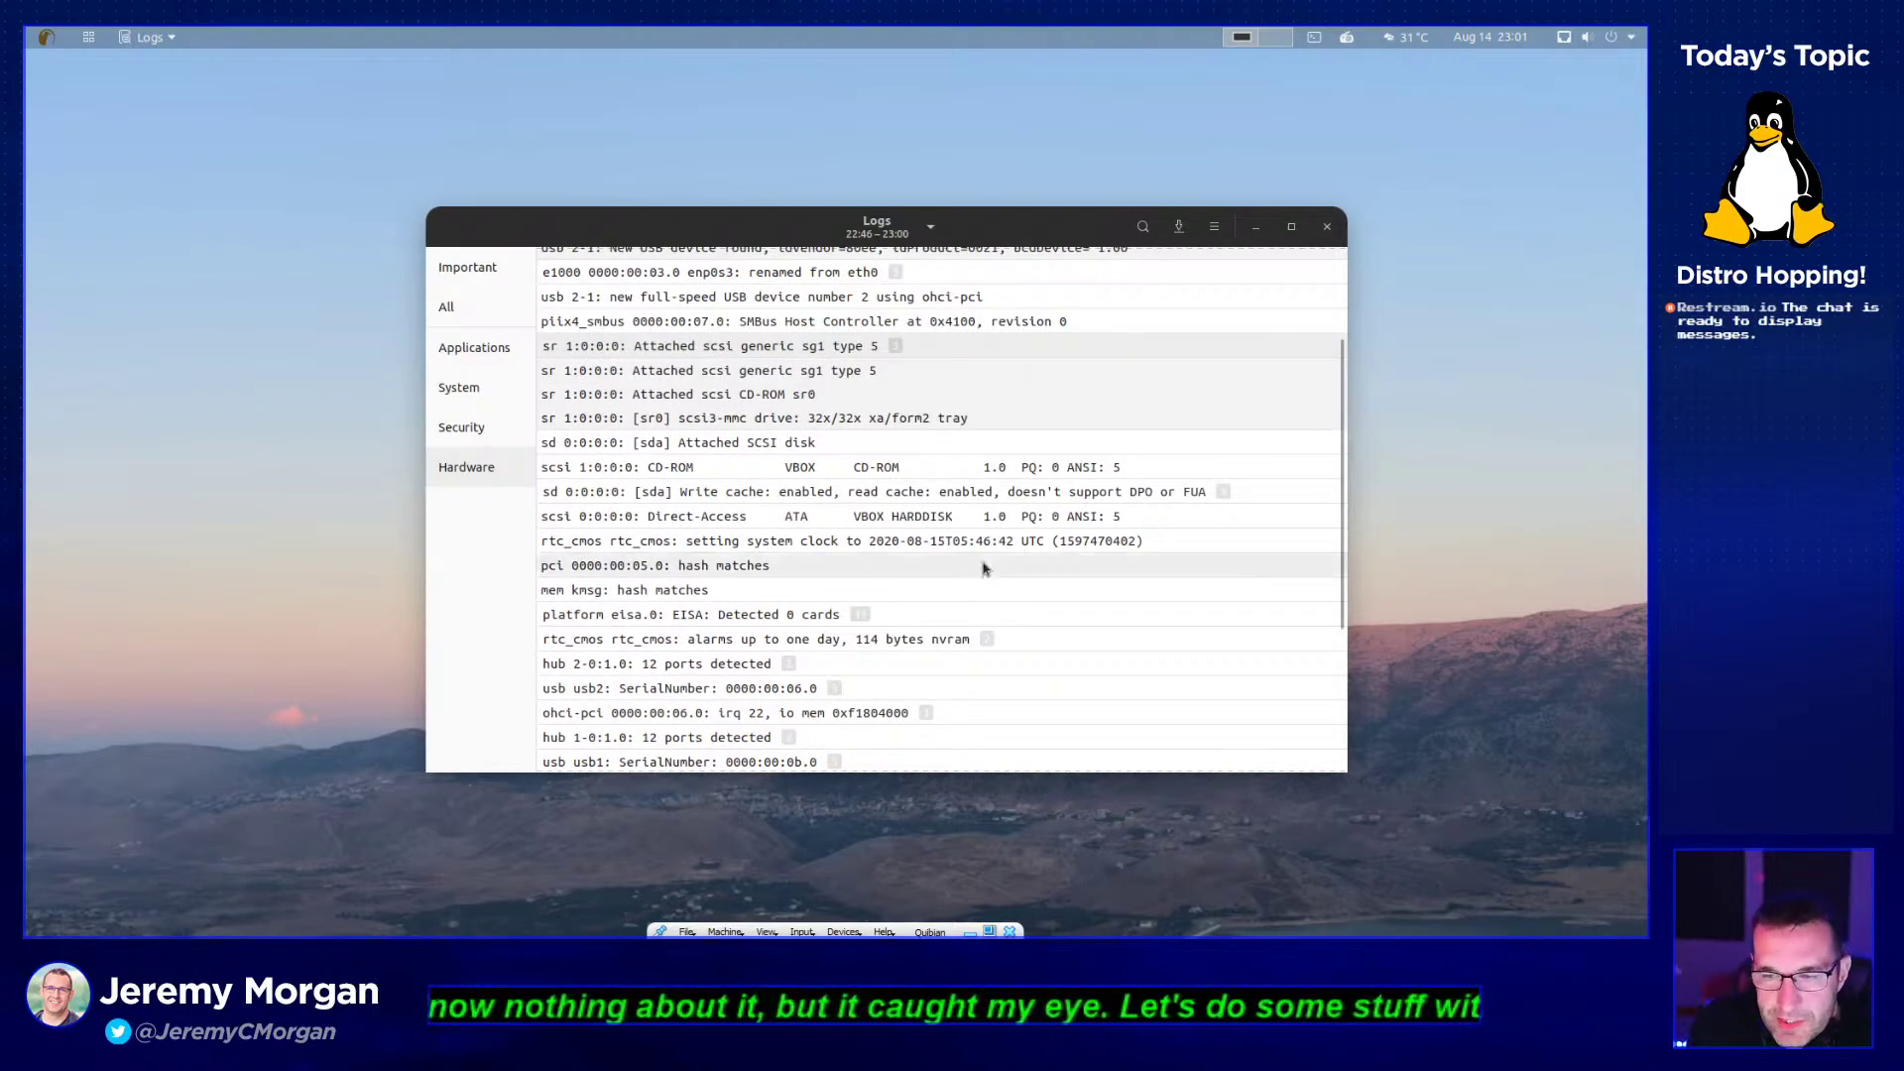
scroll(983, 568, up, 3)
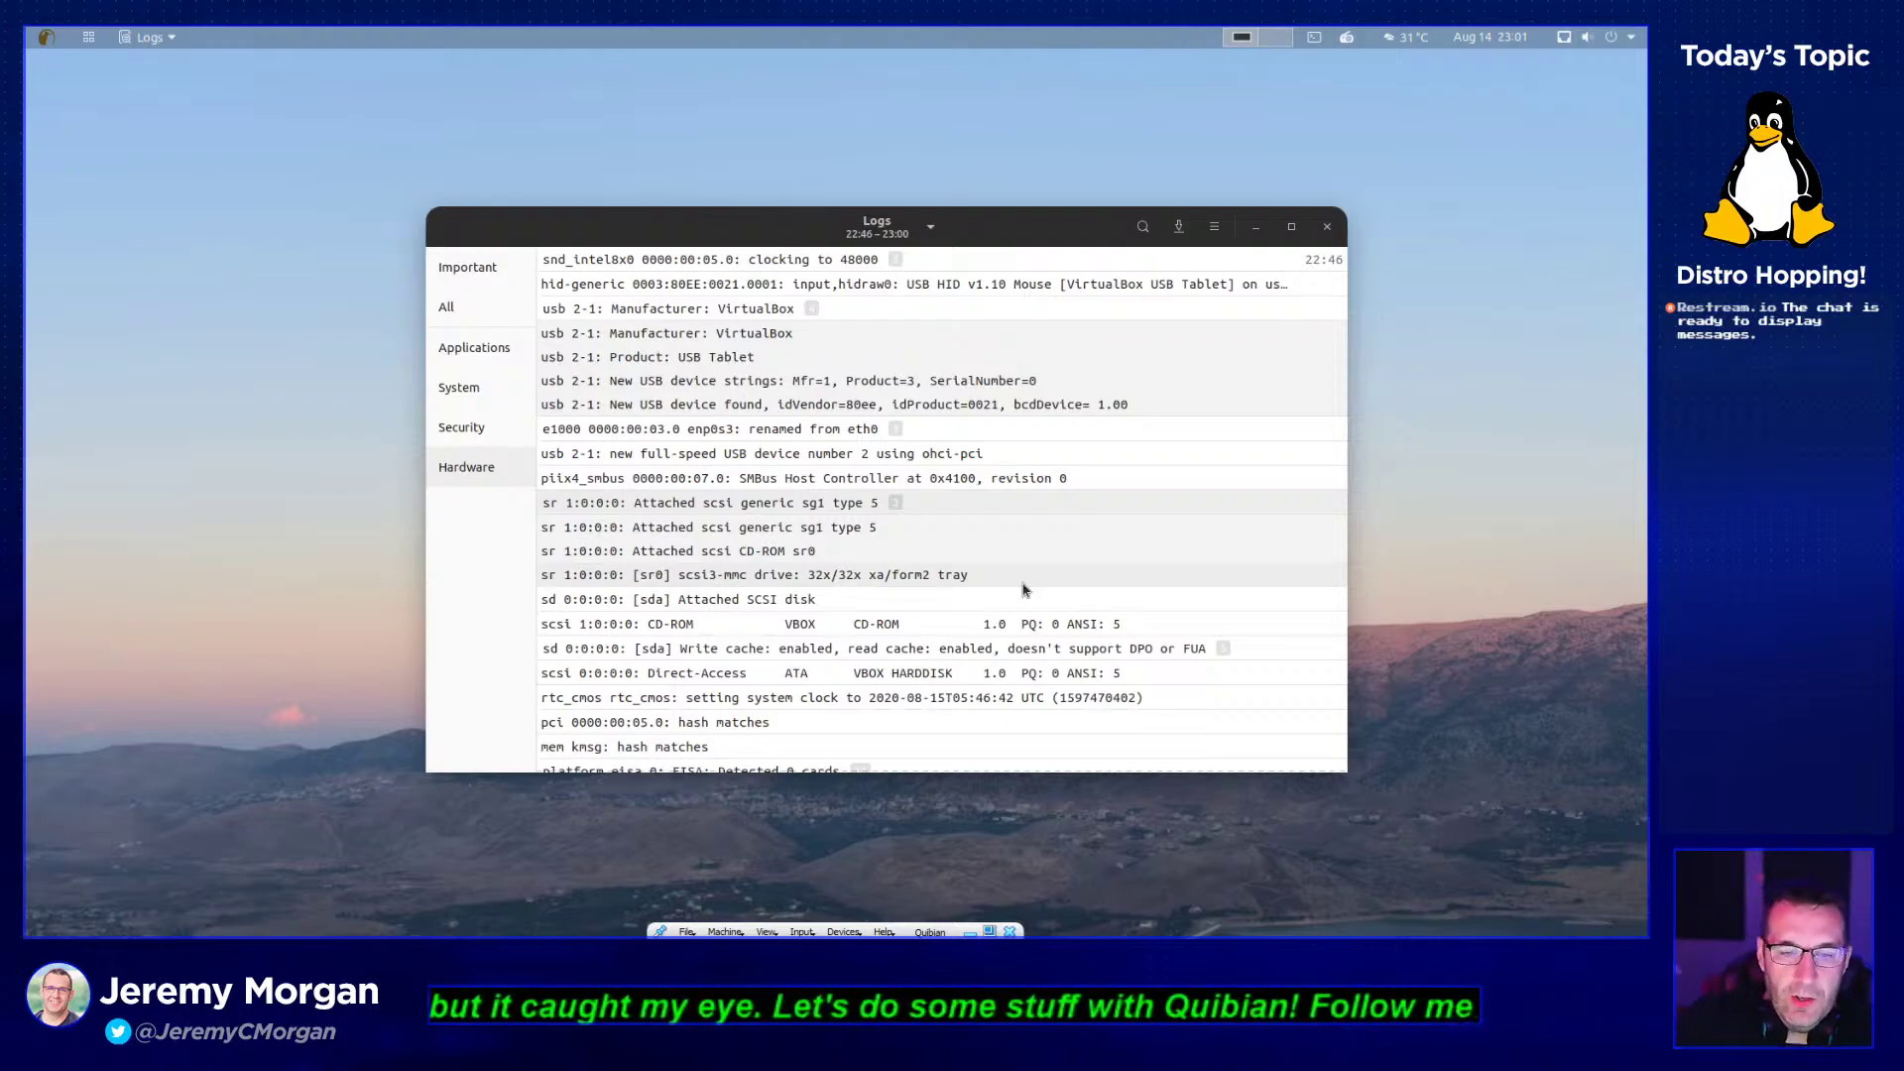
- Expand the e1000 group, view the system clock entry, then switch to Applications logs
click(897, 430)
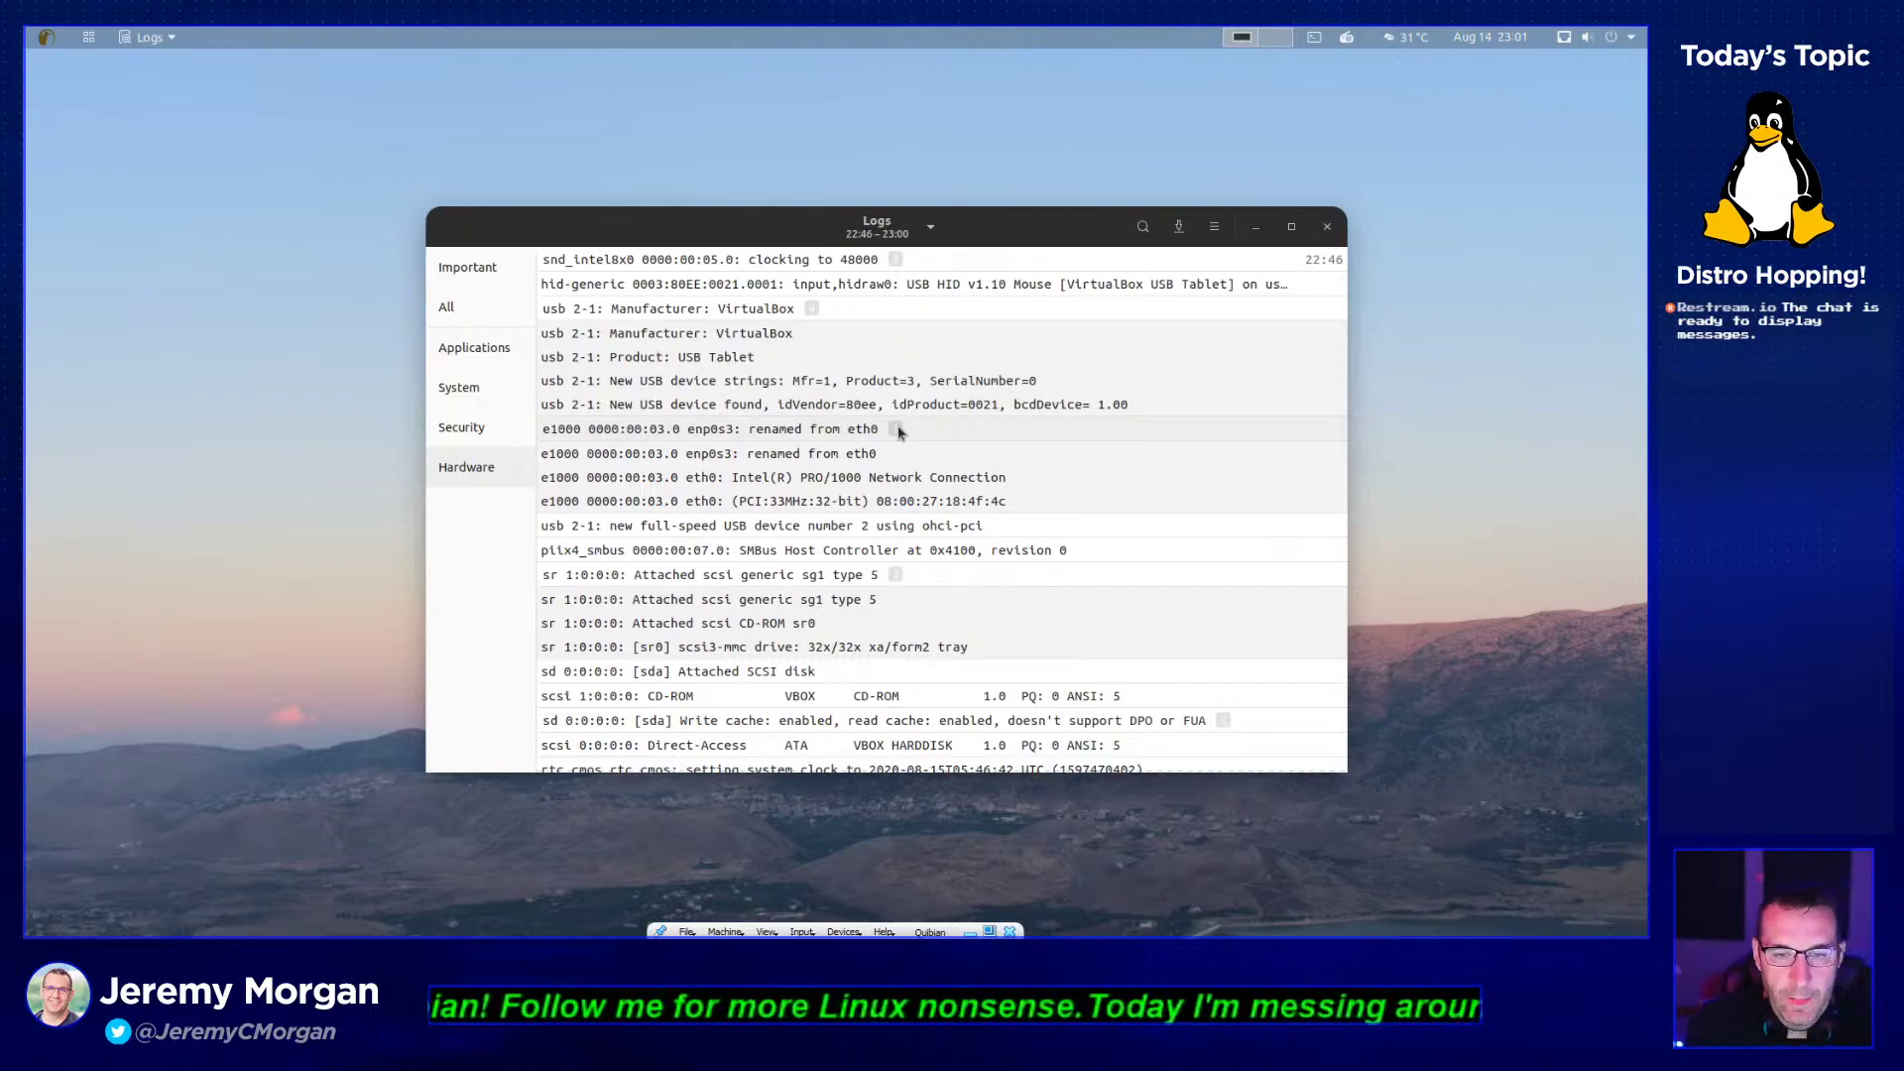
scroll(952, 496, down, 3)
scroll(972, 511, down, 8)
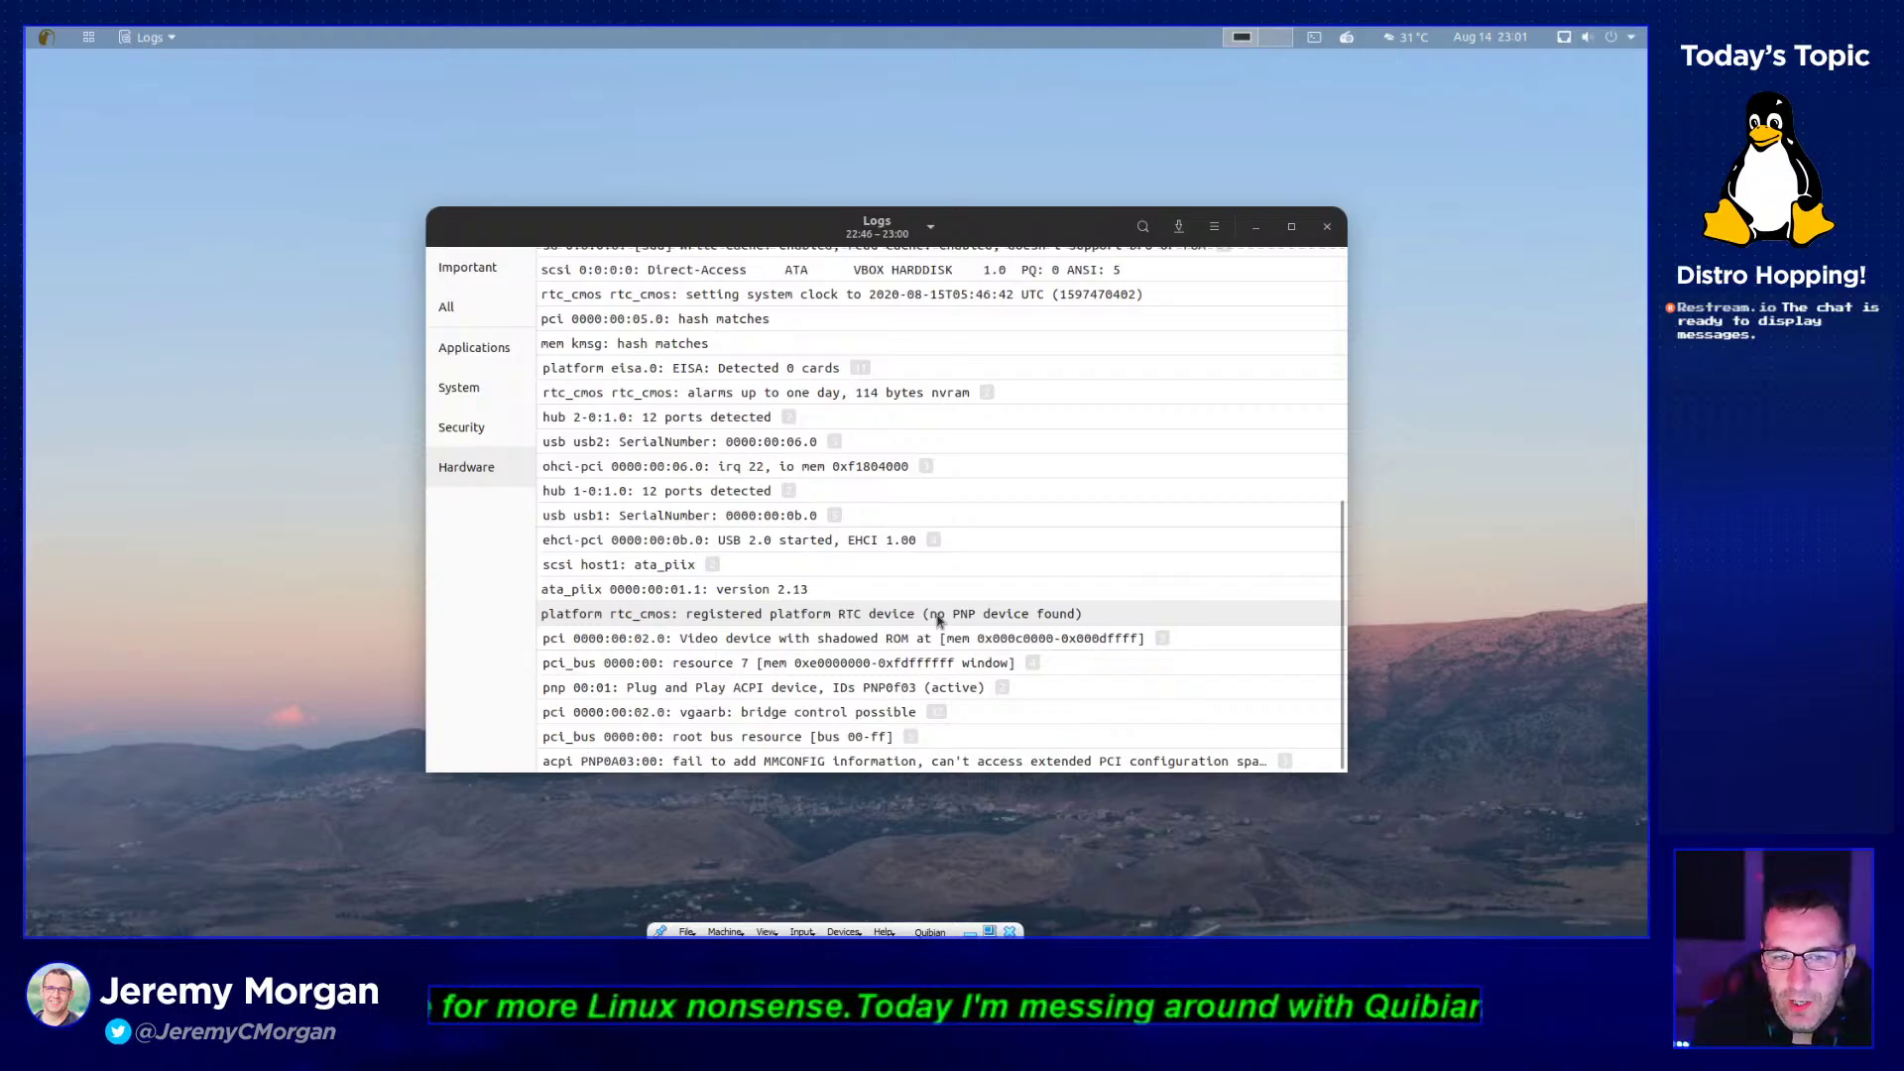
scroll(853, 585, up, 5)
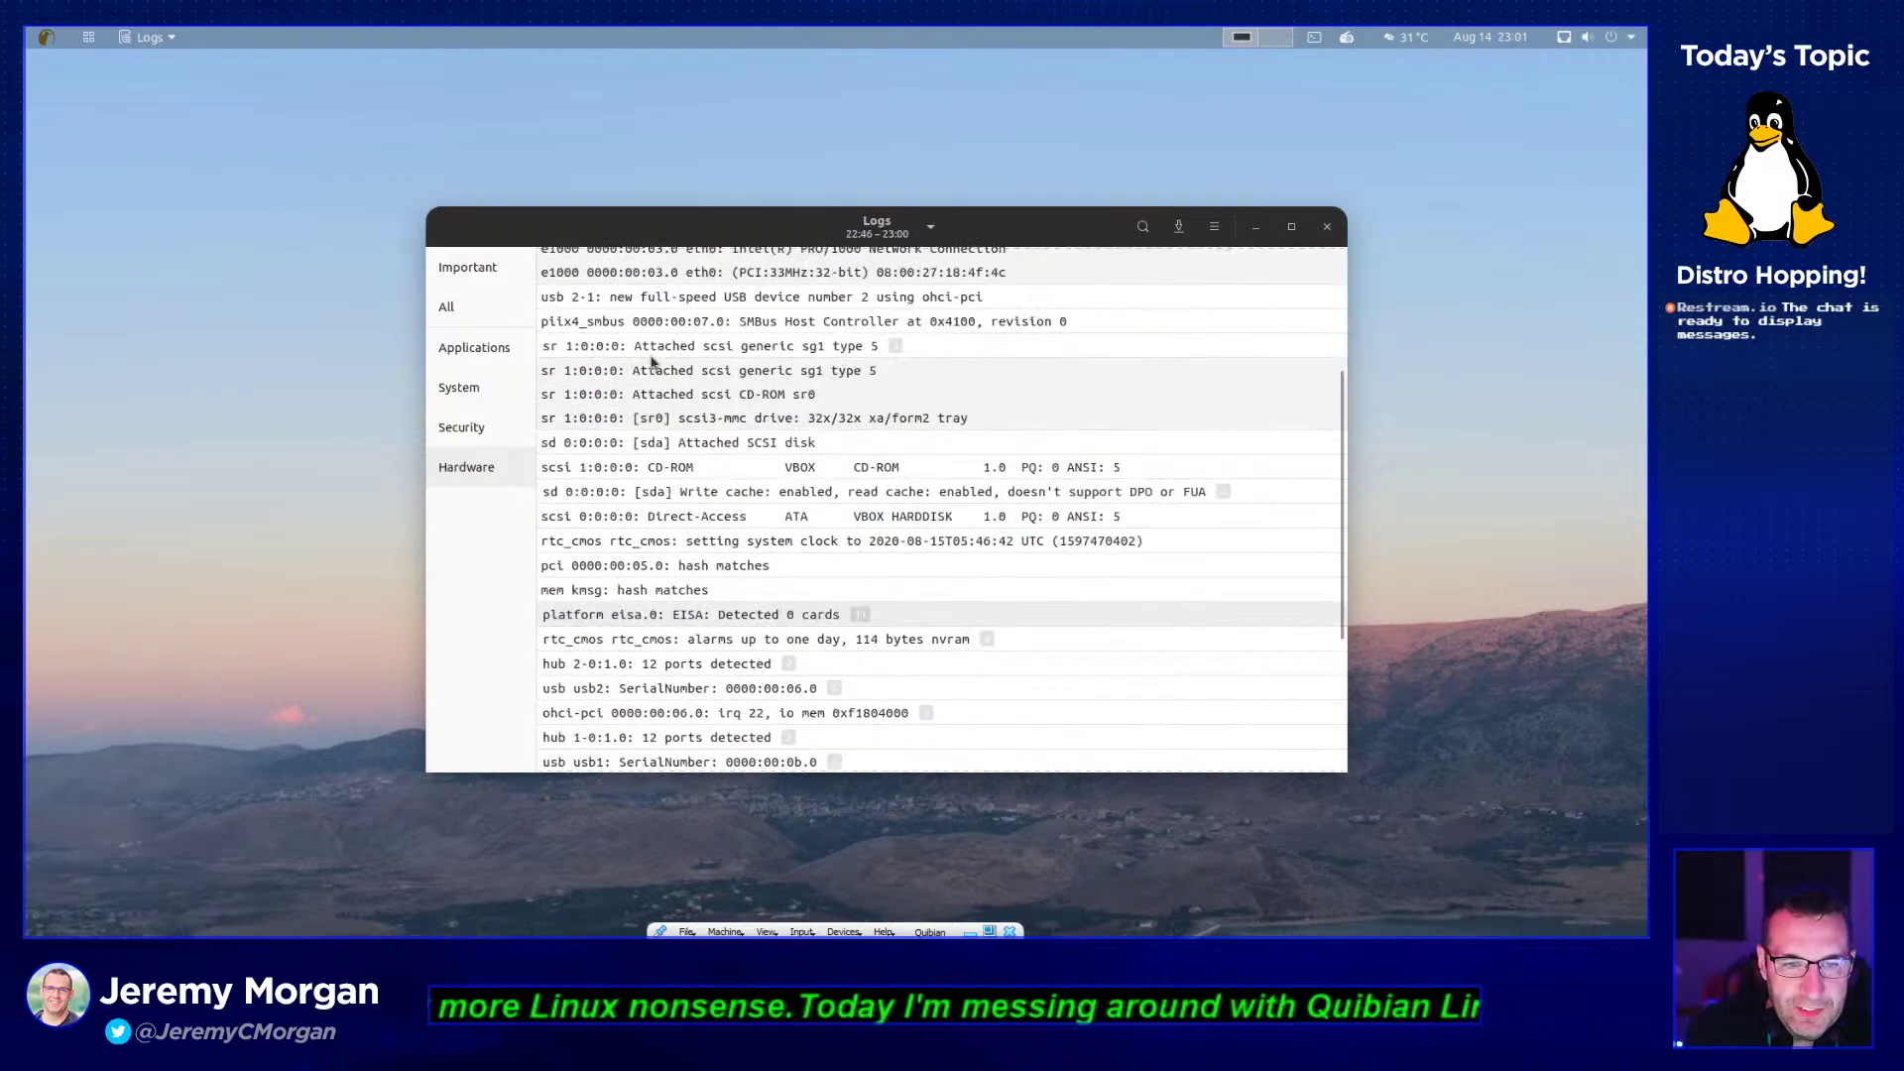
click(769, 548)
click(474, 347)
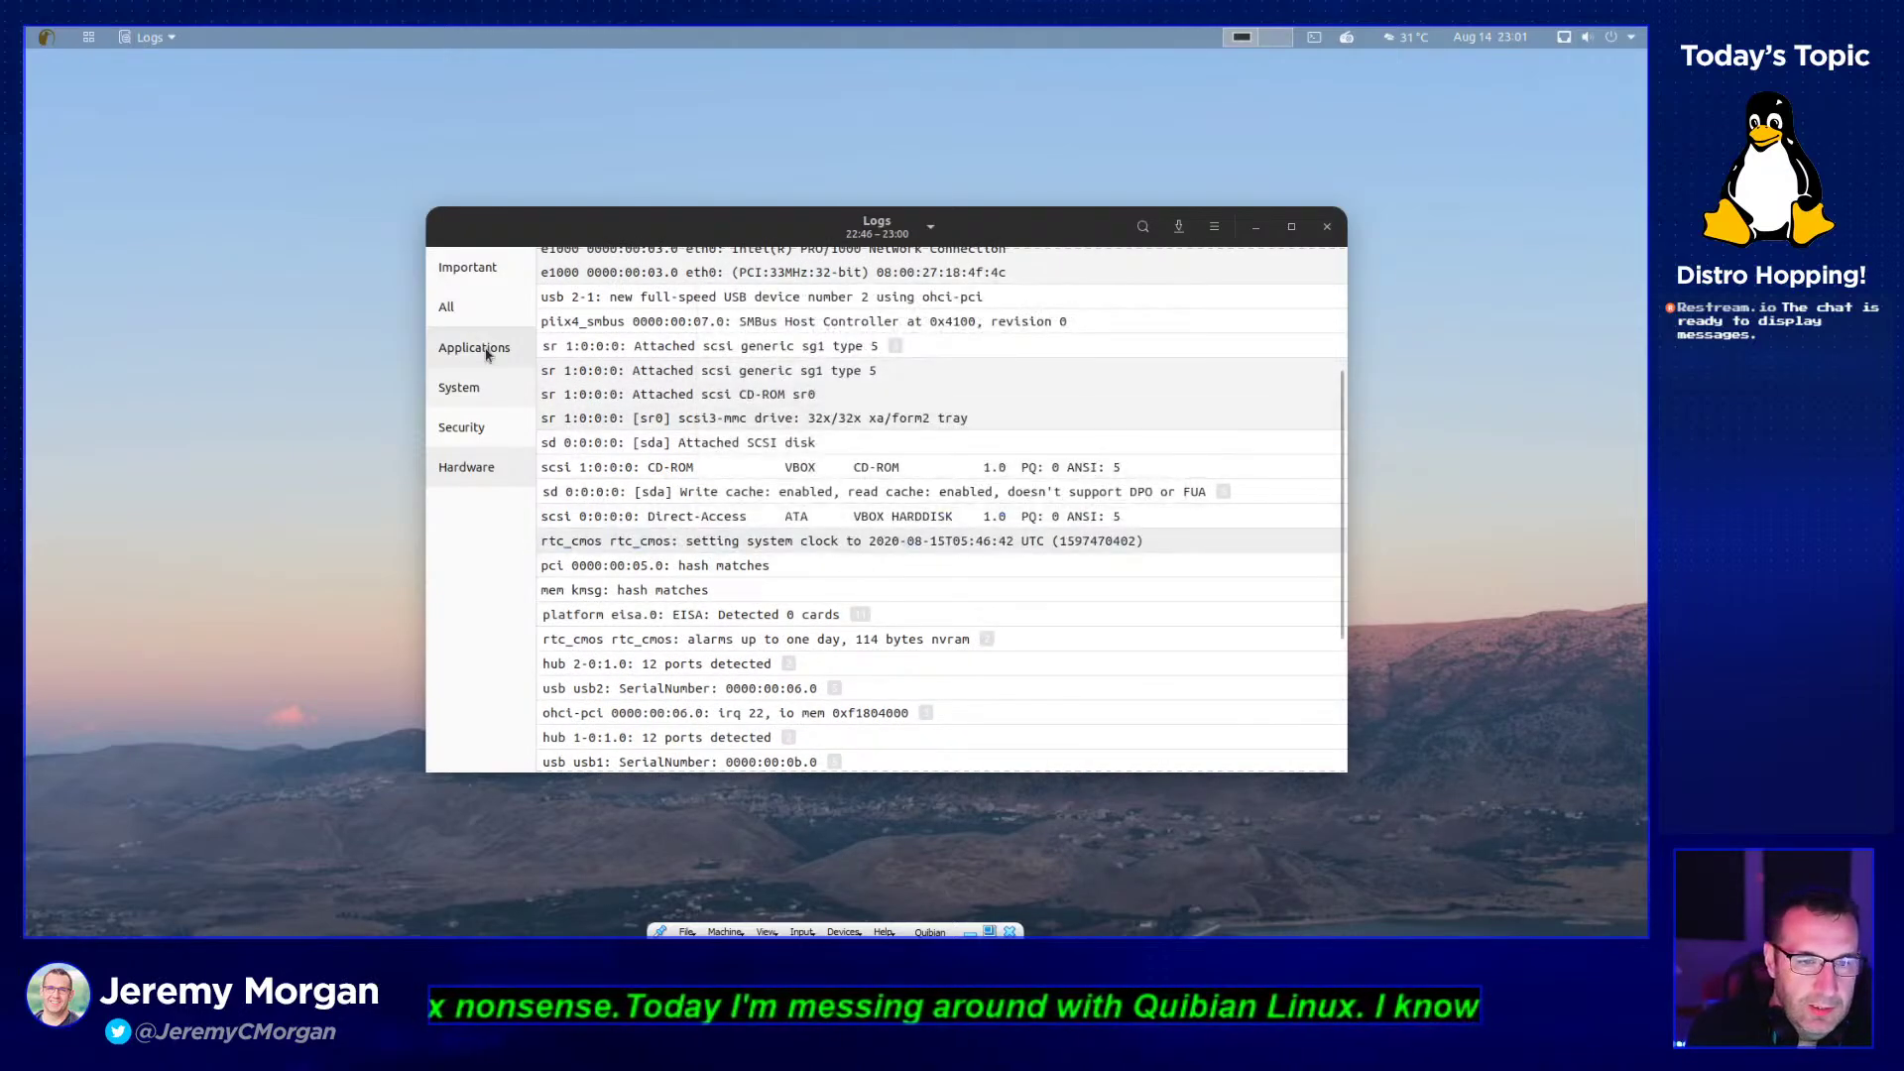
- Close the Logs viewer and launch Notes from the Accessories apps
click(1319, 234)
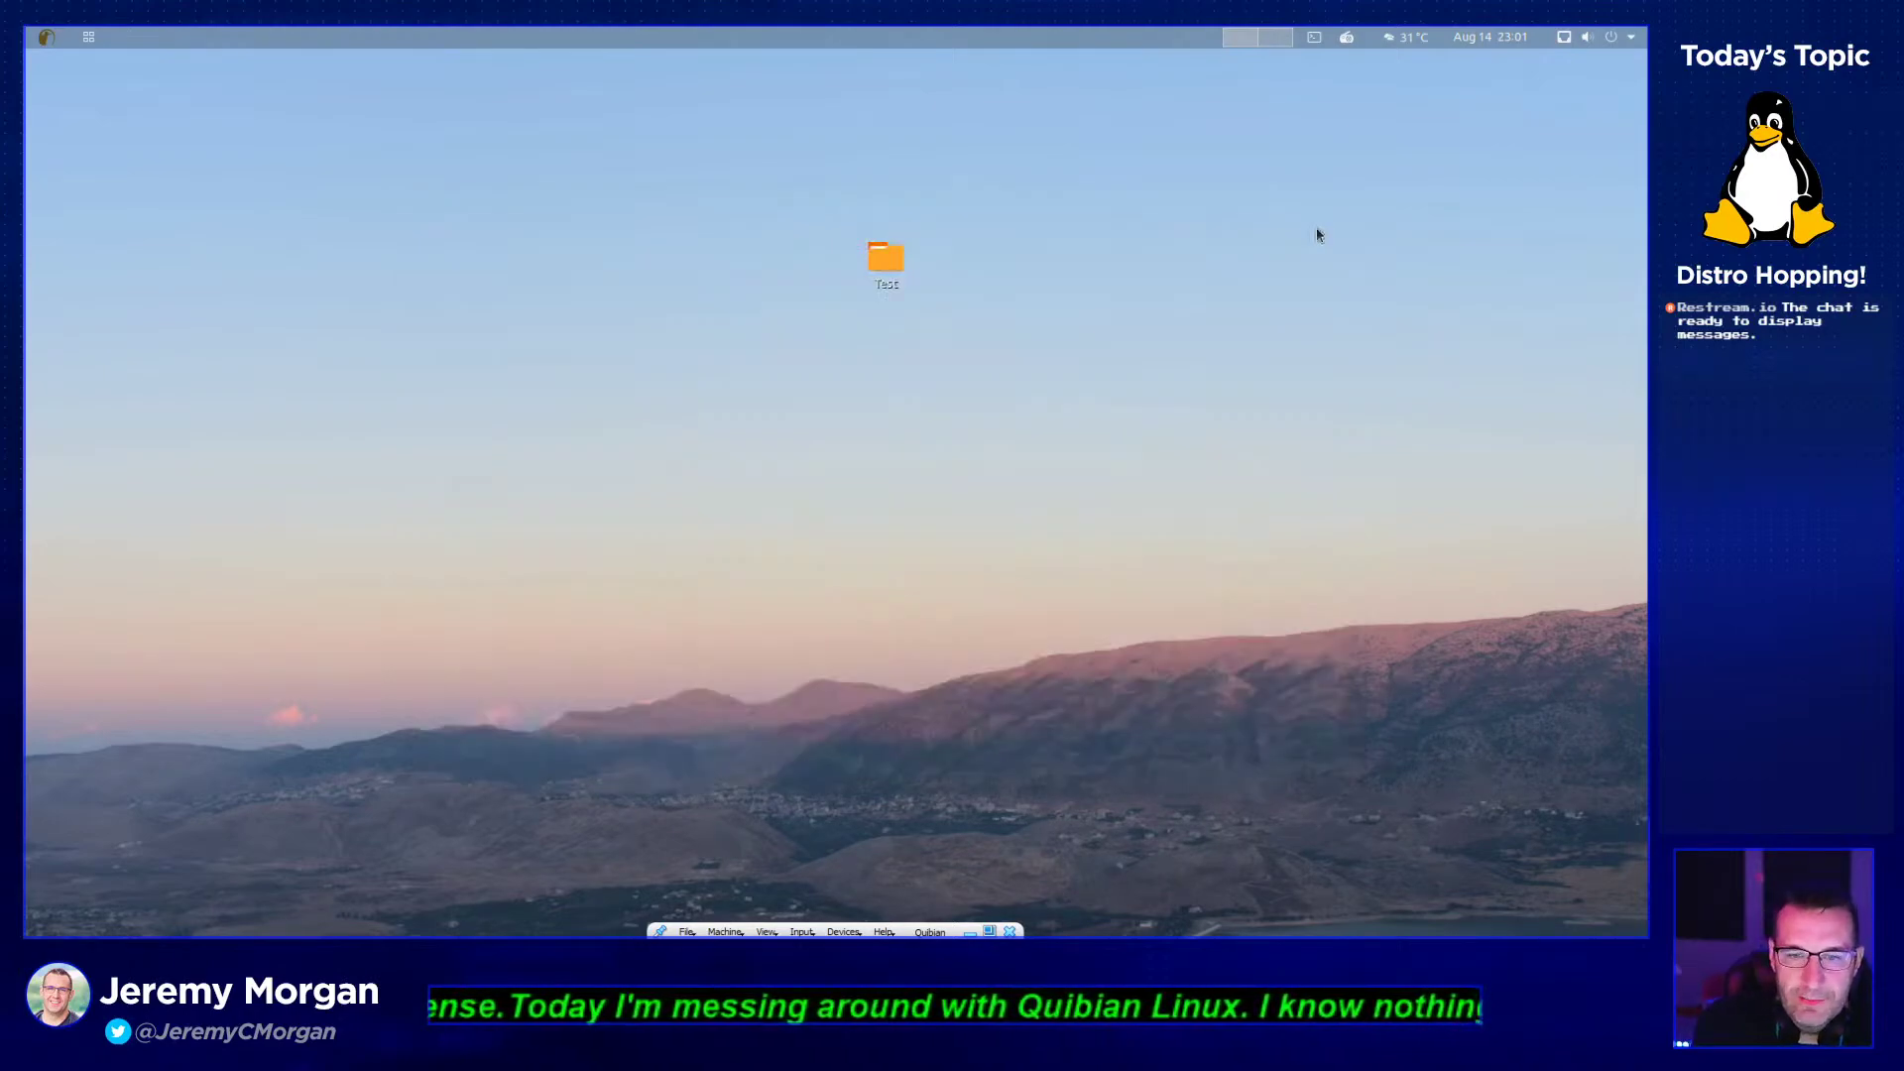
click(89, 37)
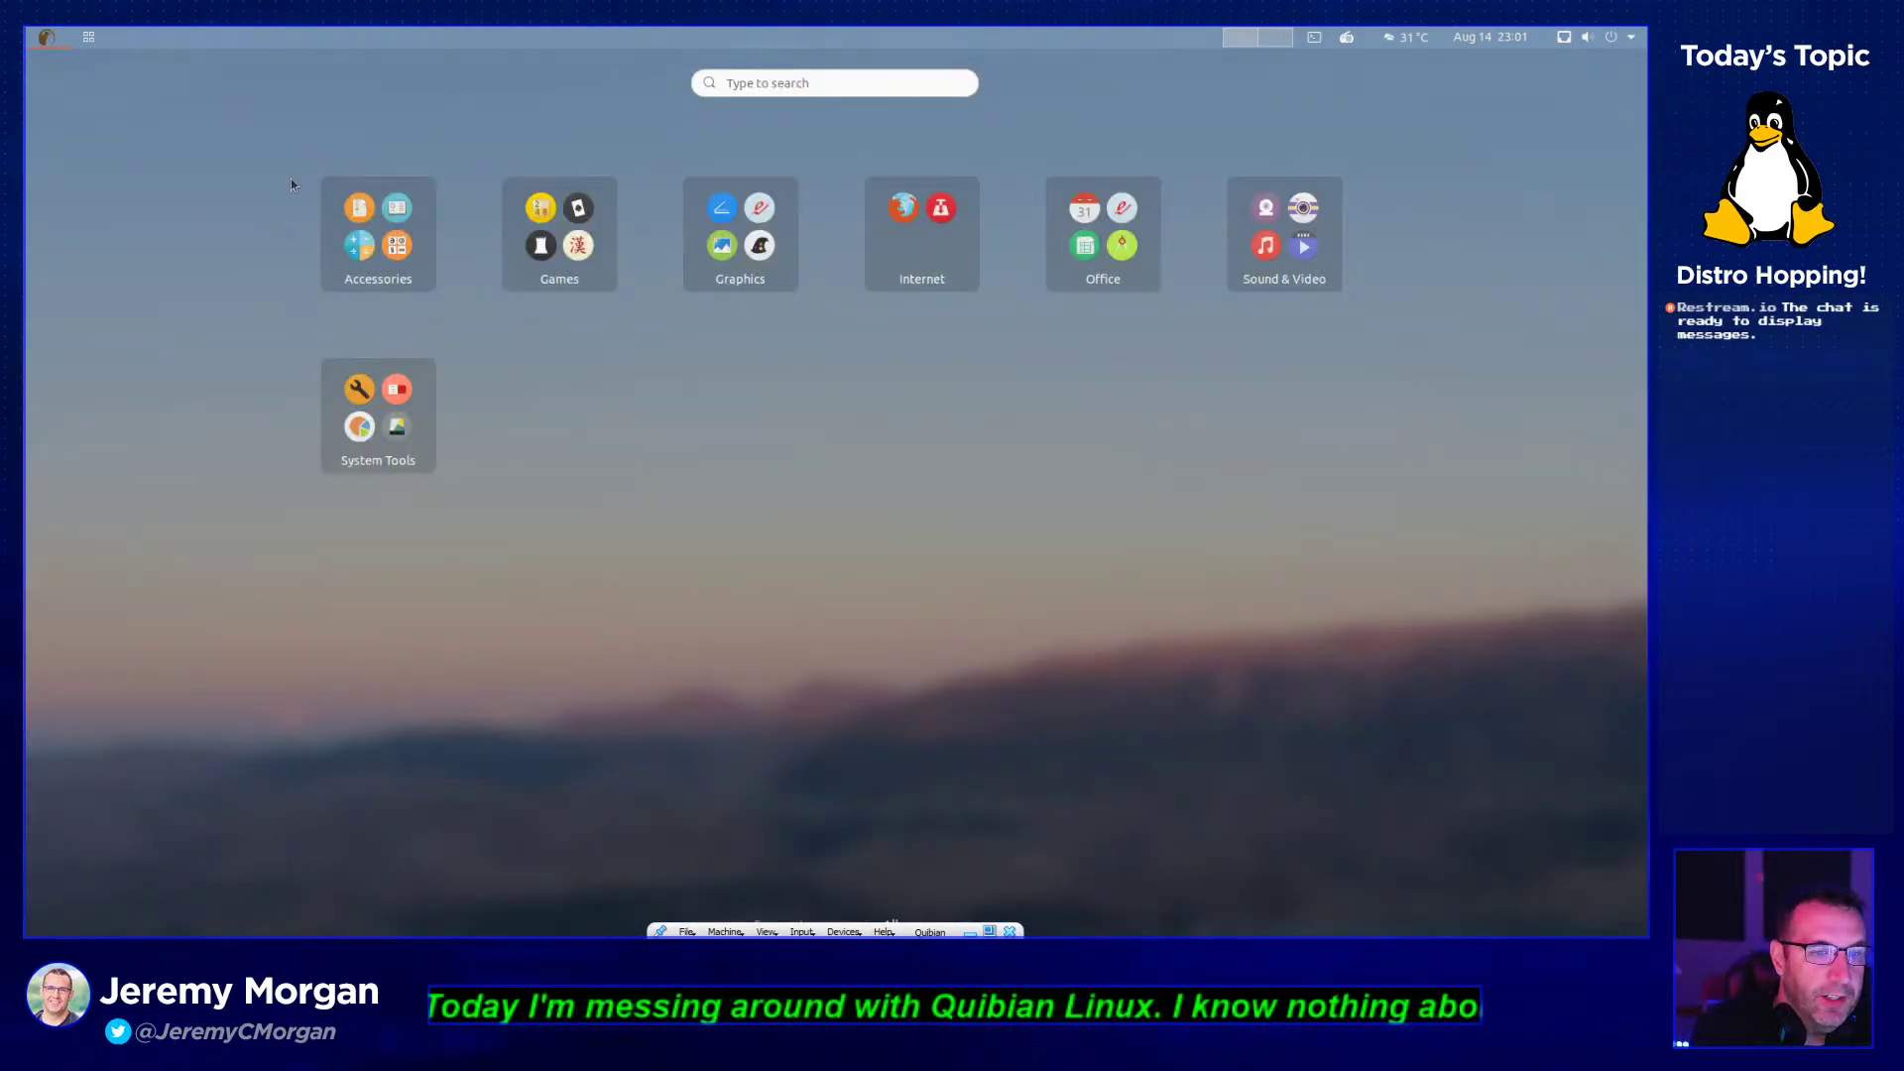
click(389, 252)
scroll(907, 535, down, 2)
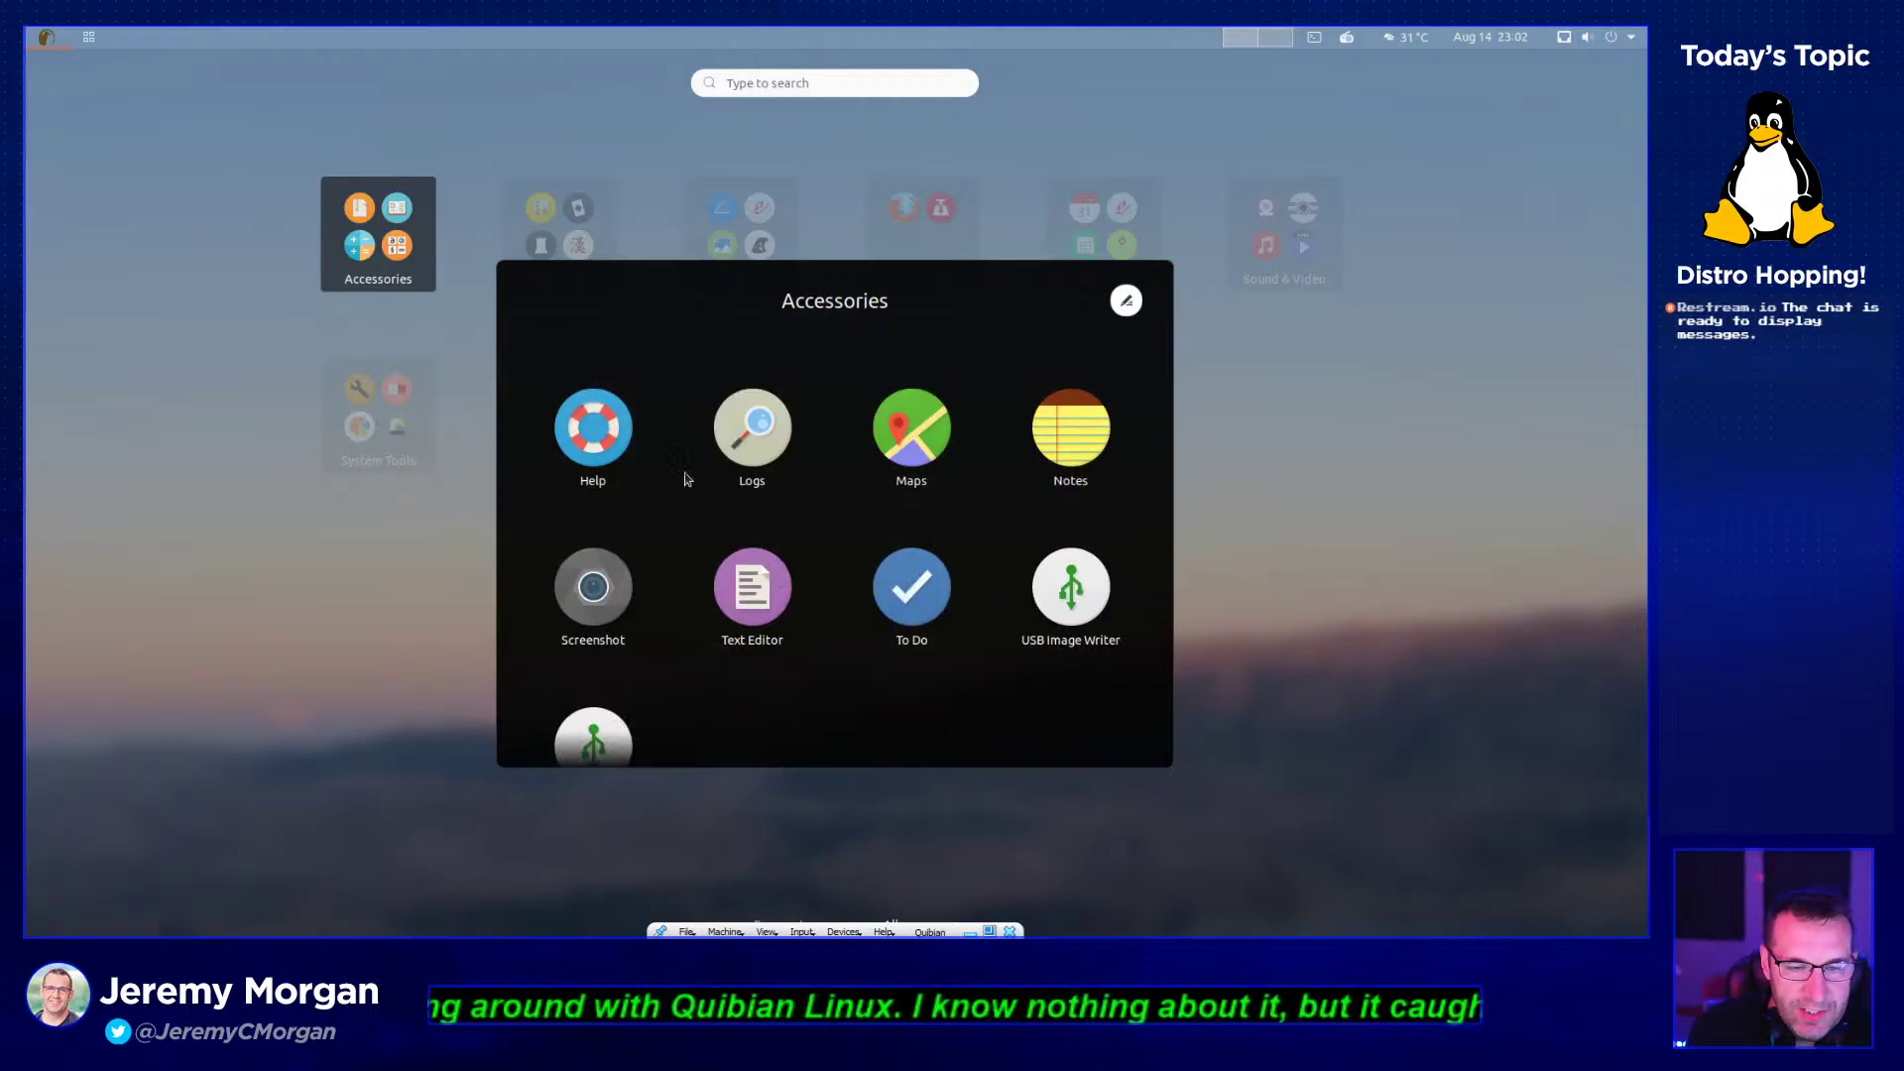
scroll(846, 516, up, 1)
scroll(850, 509, down, 1)
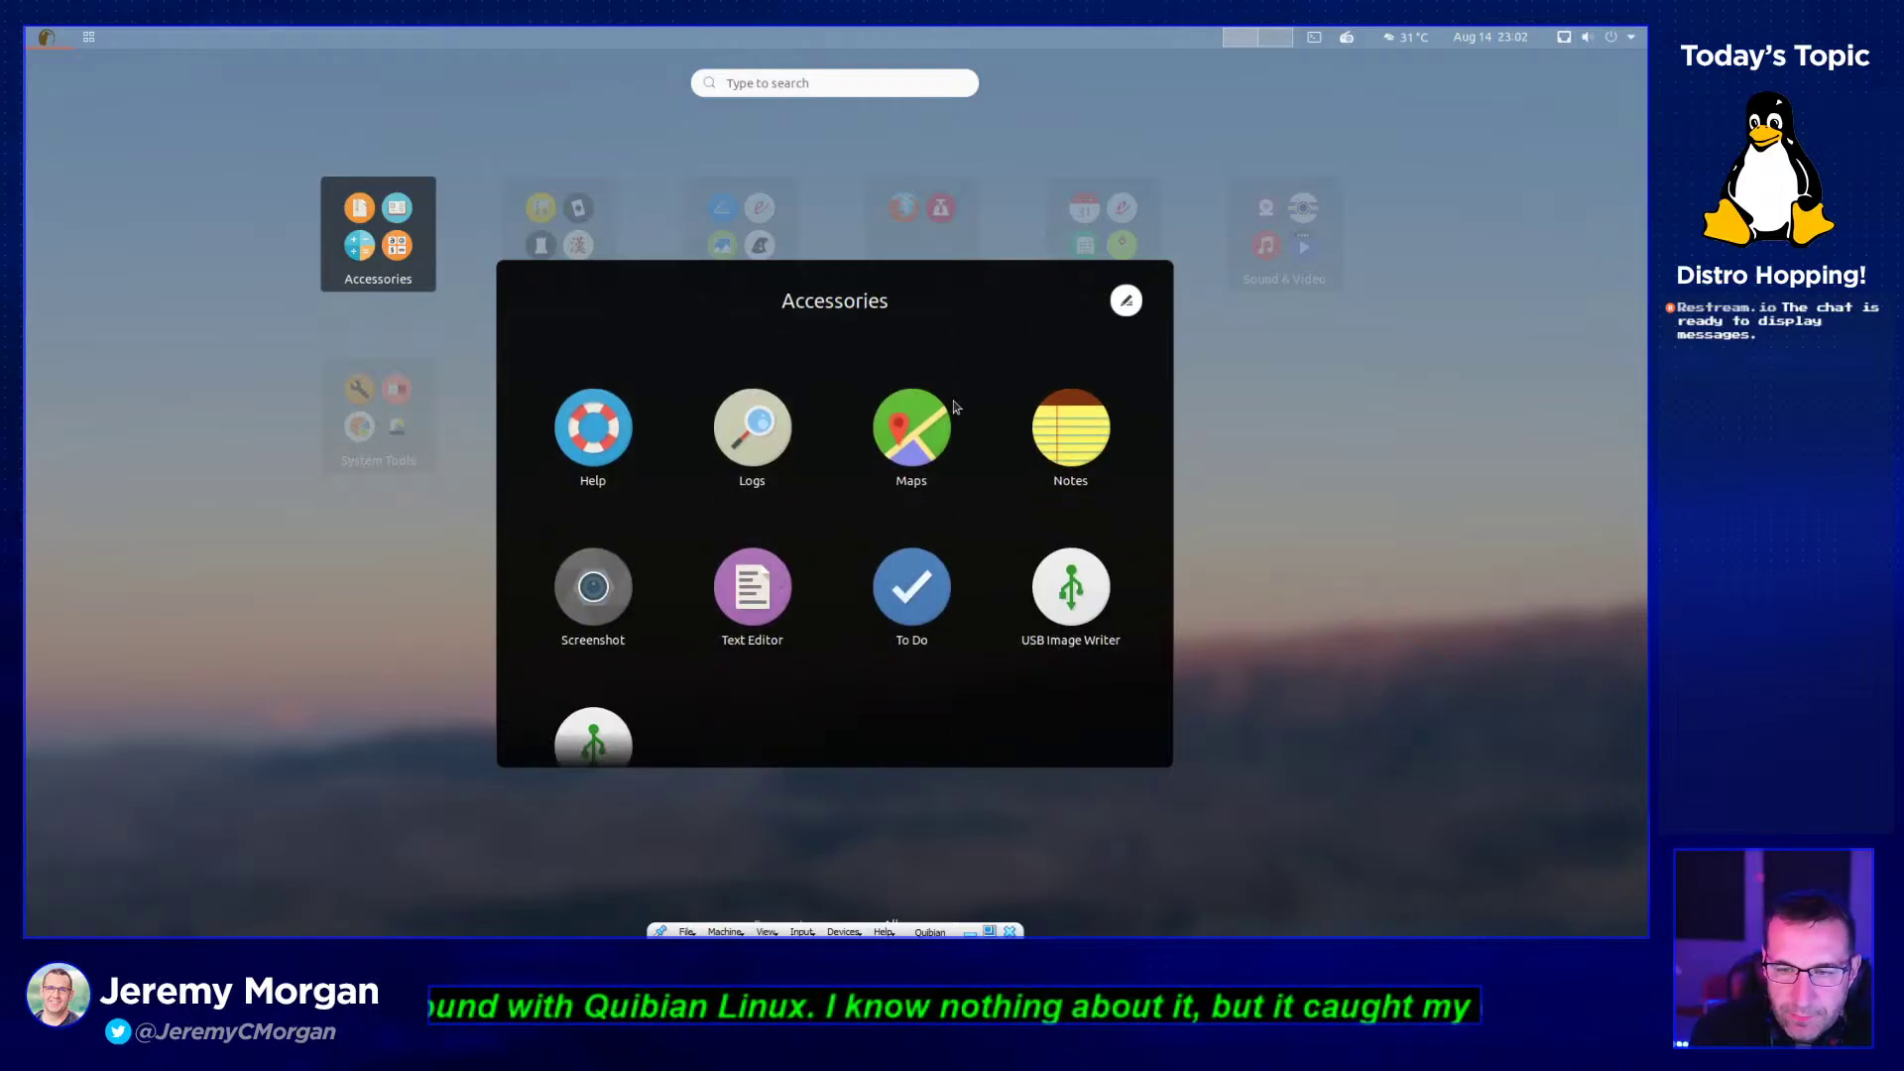
click(1083, 443)
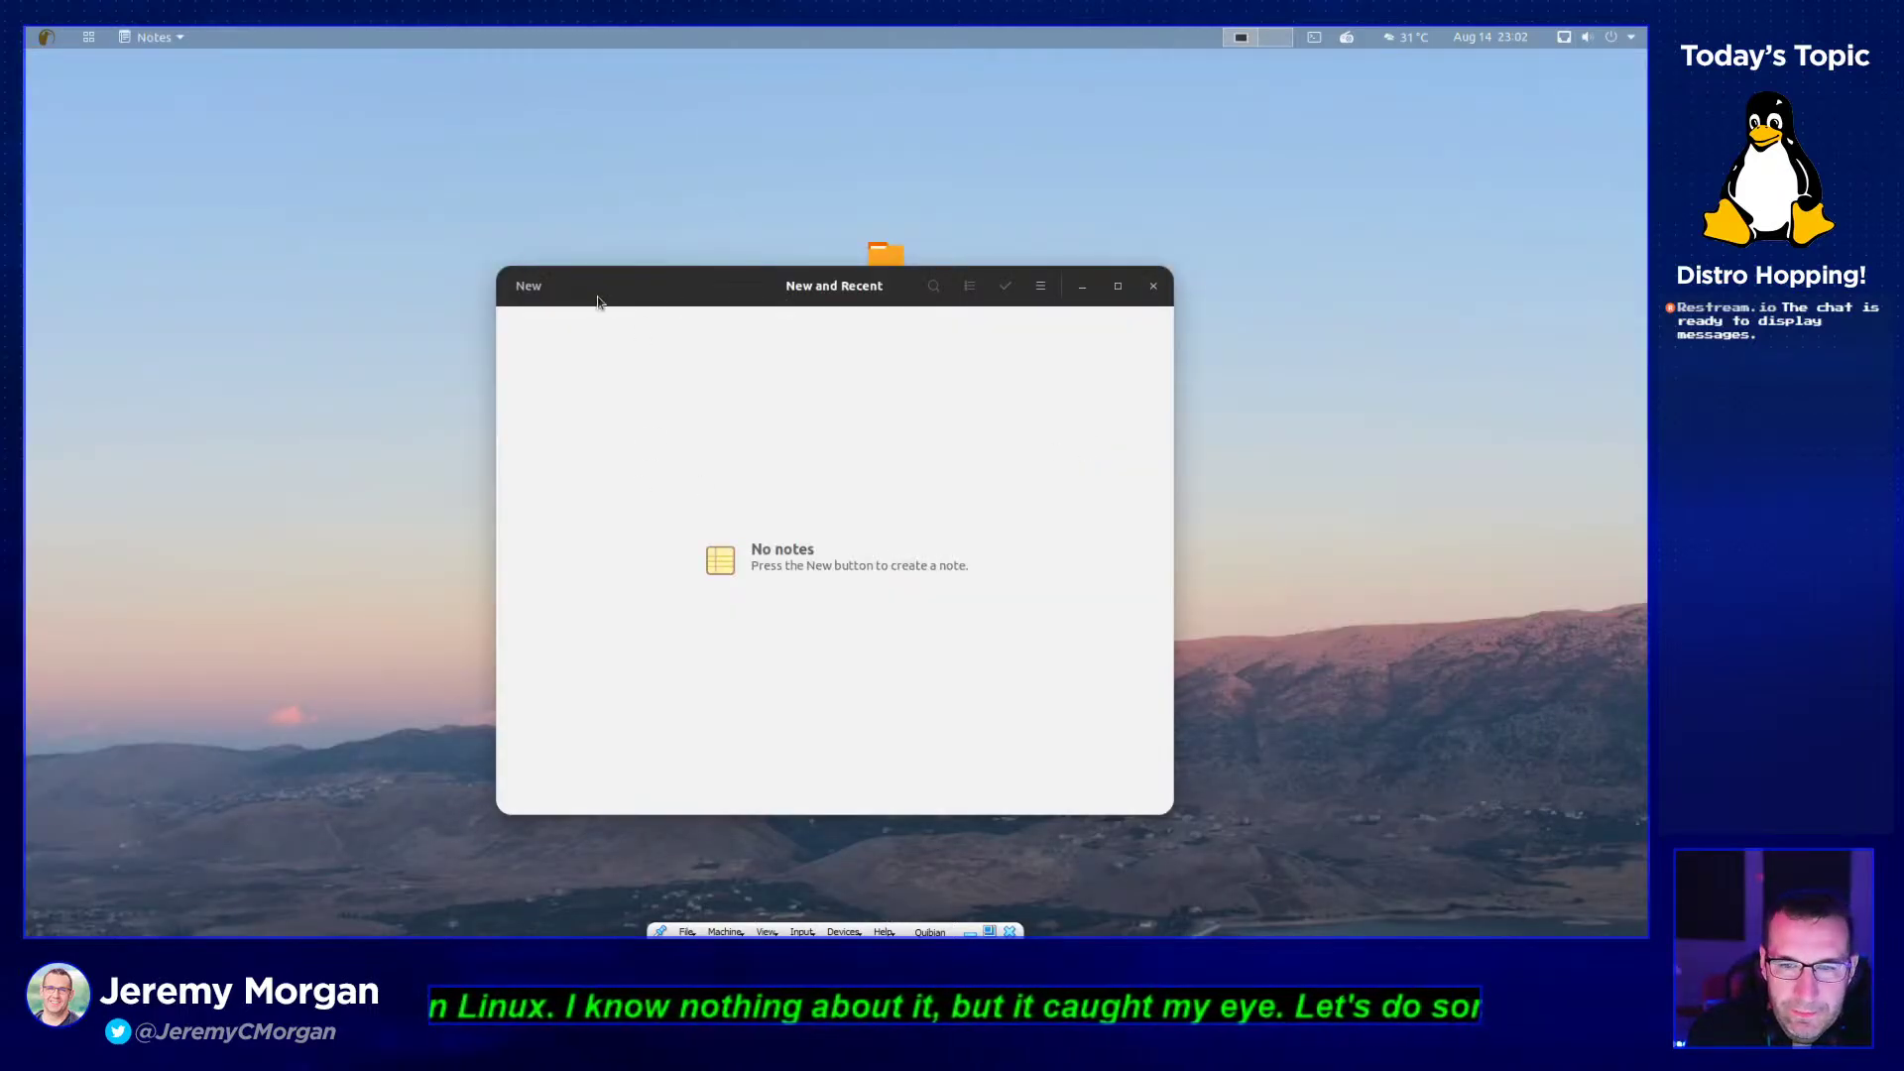
- Create a new note titled 'Test' with two lines of scratch text, then close Notes
click(541, 286)
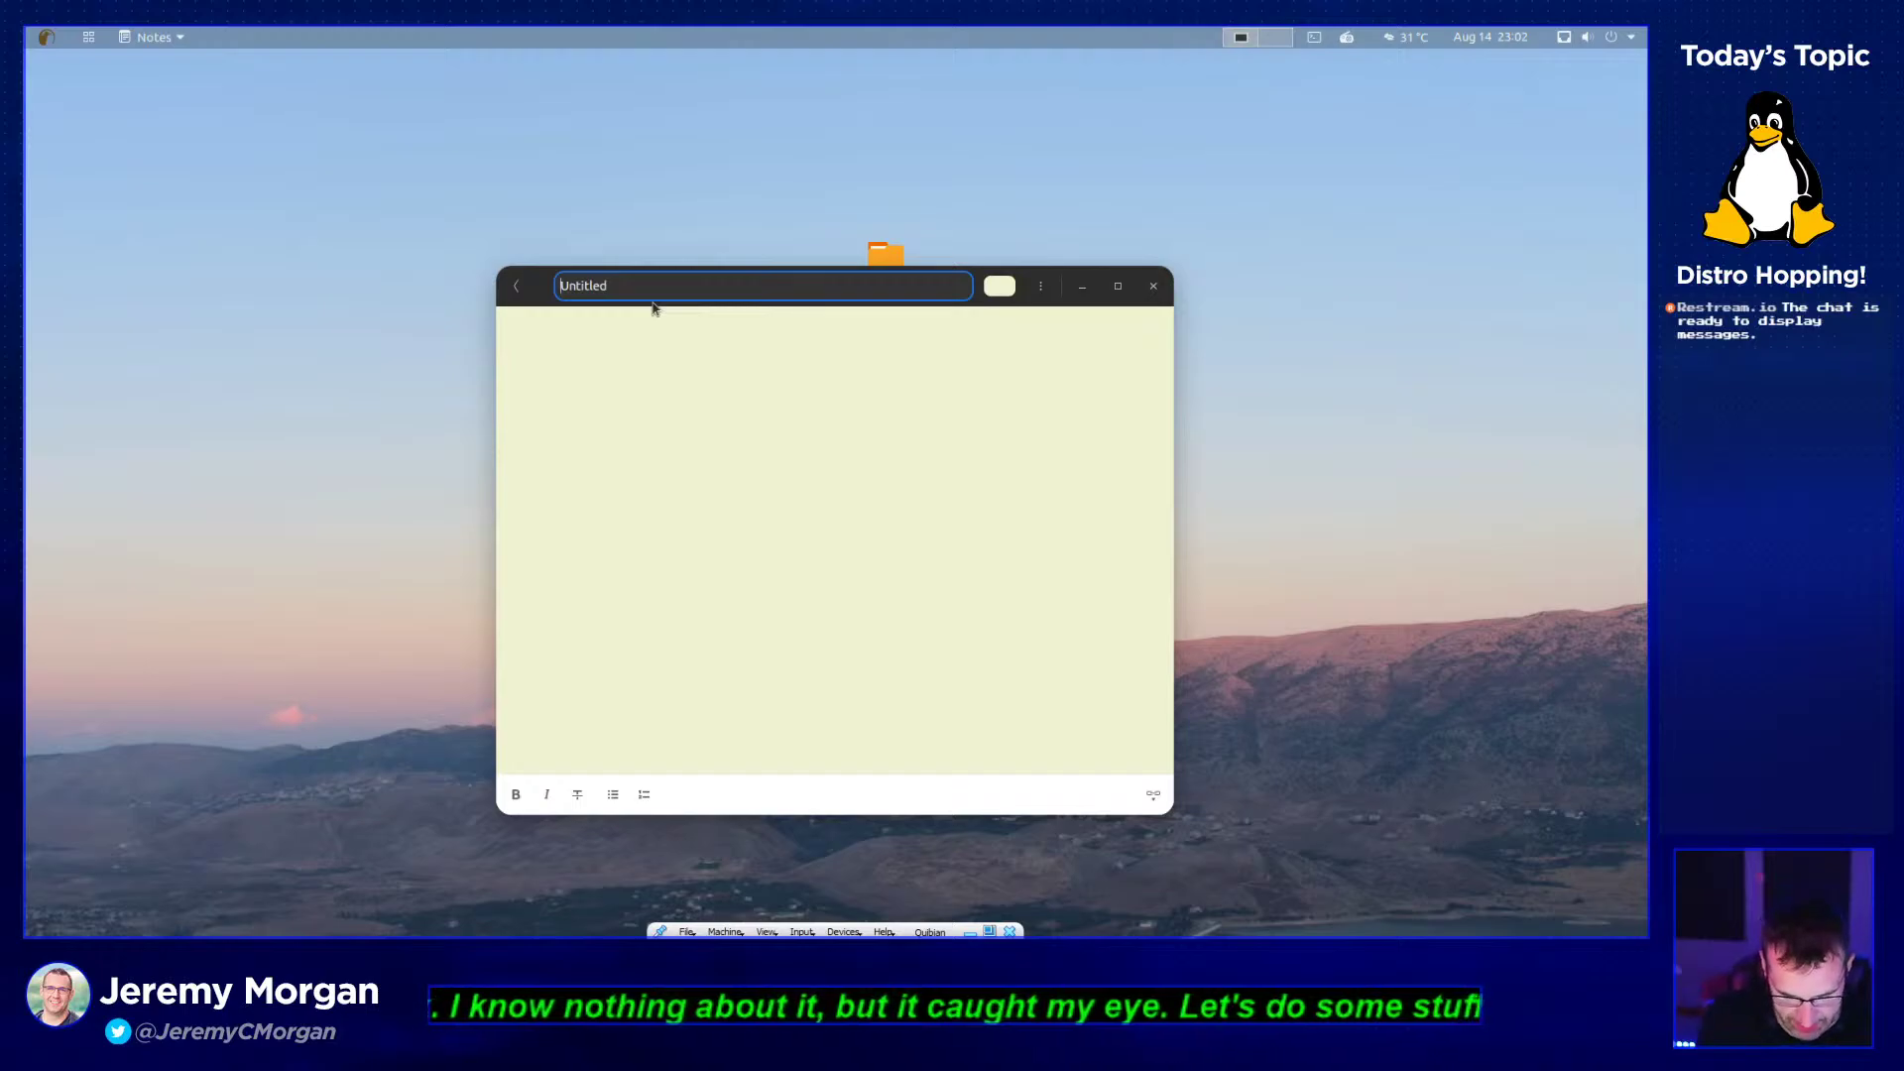
text(Test)
key(Delete)
key(Delete)
key(Delete)
key(Delete)
key(Delete)
key(Delete)
key(Delete)
key(Delete)
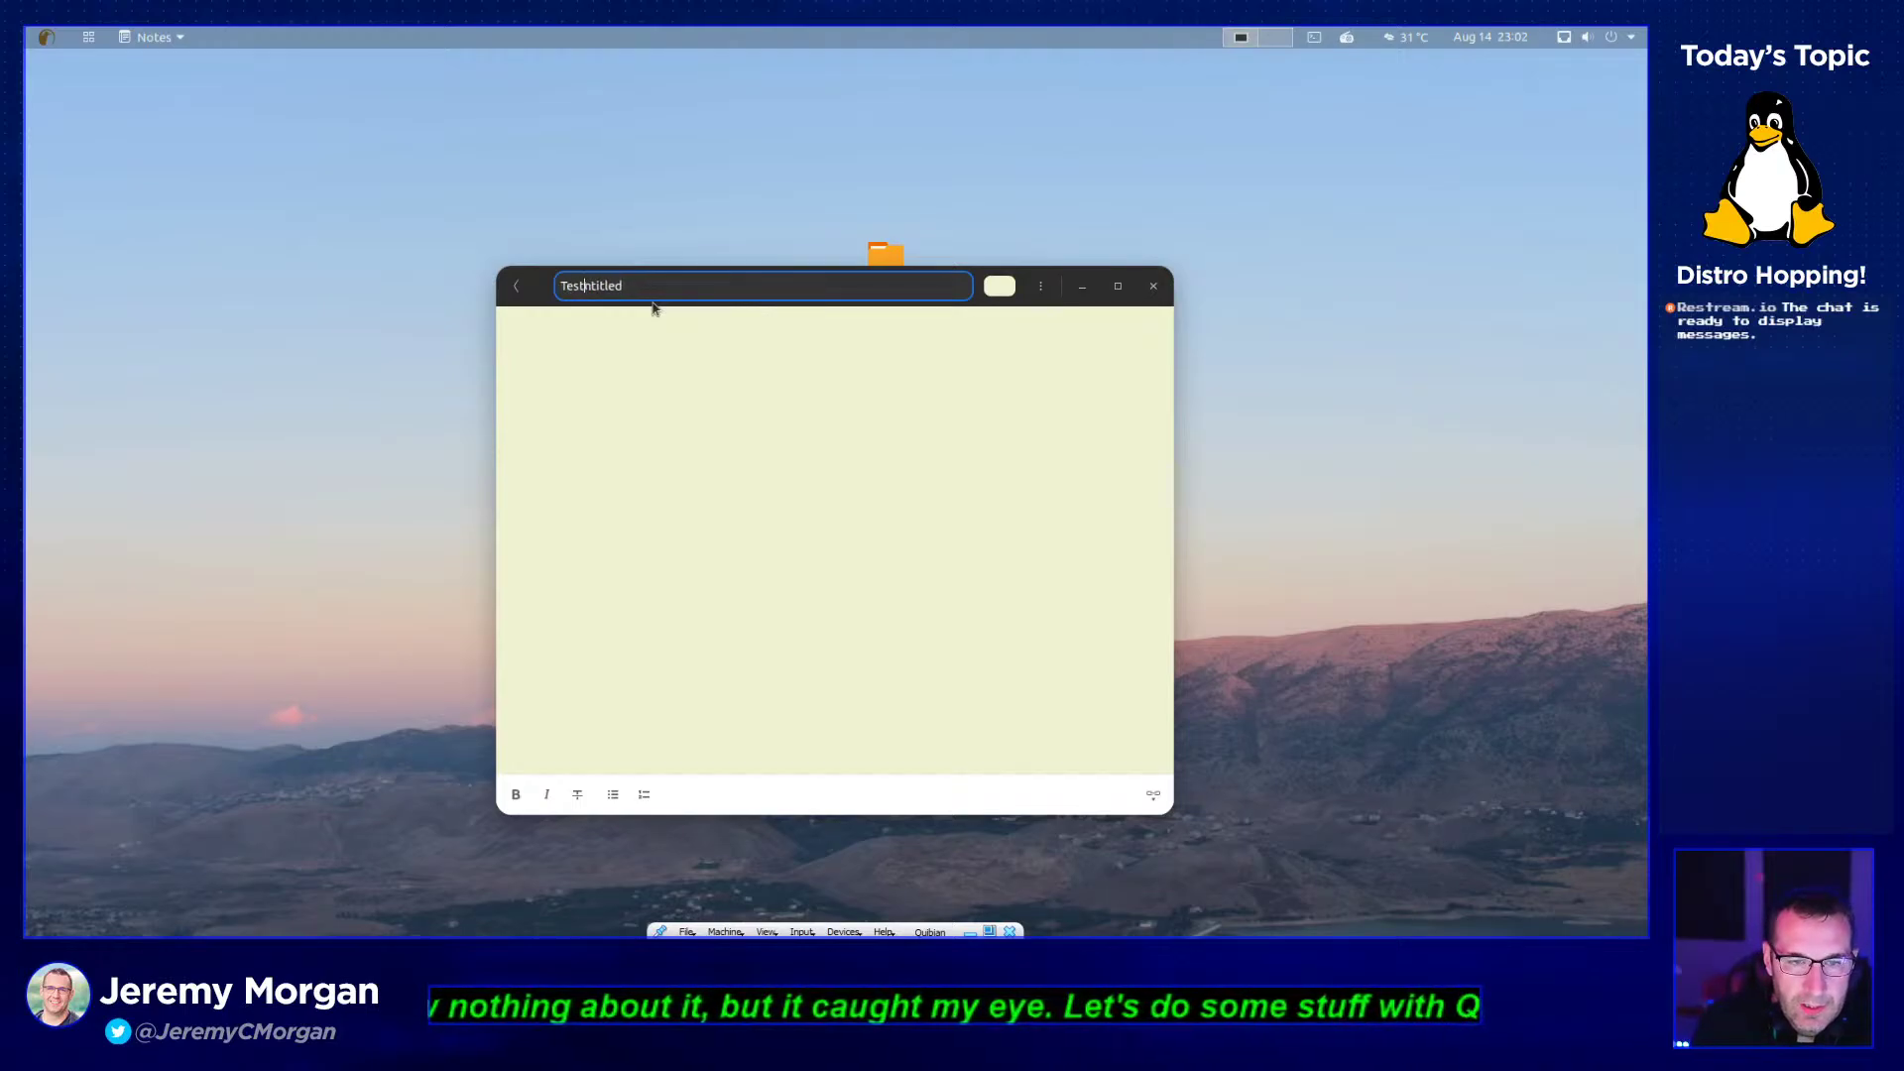
click(672, 343)
text(adsfadsl)
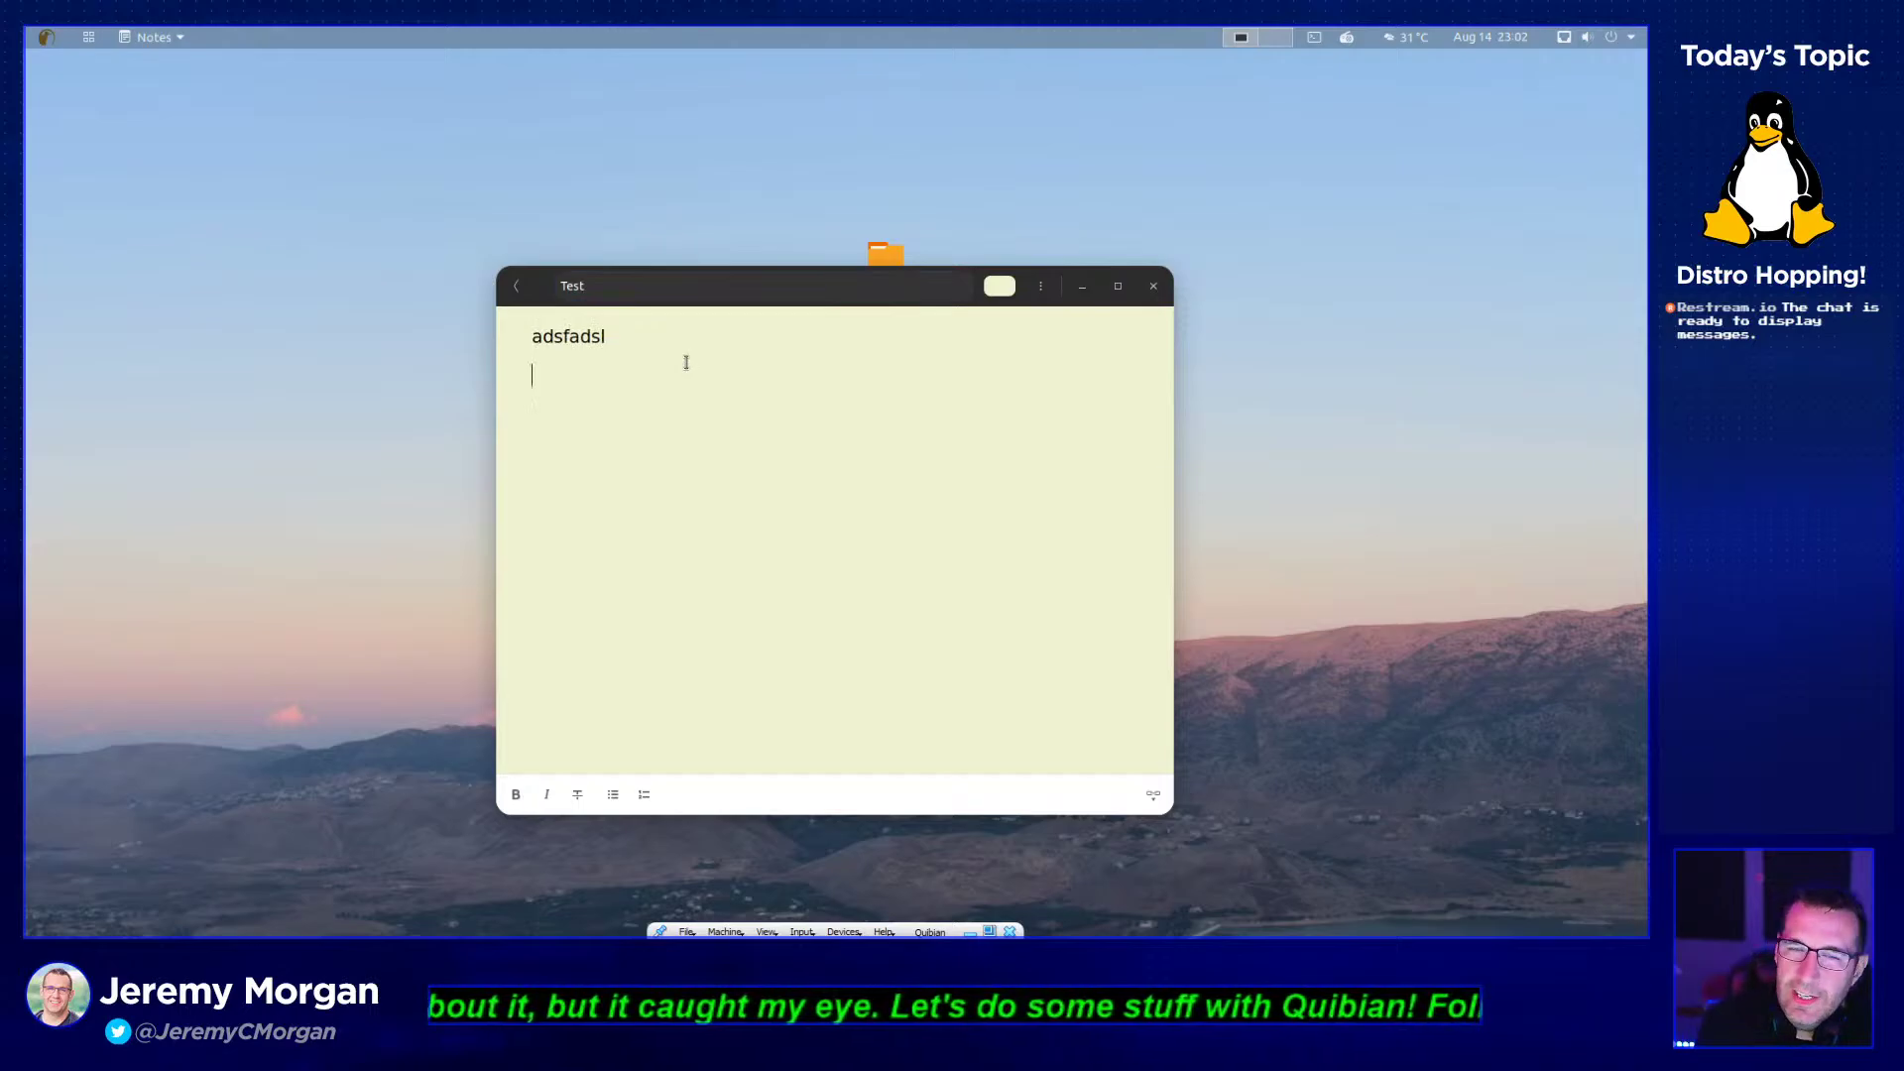
key(Return)
text(;kljsa;dlkfjas)
key(Return)
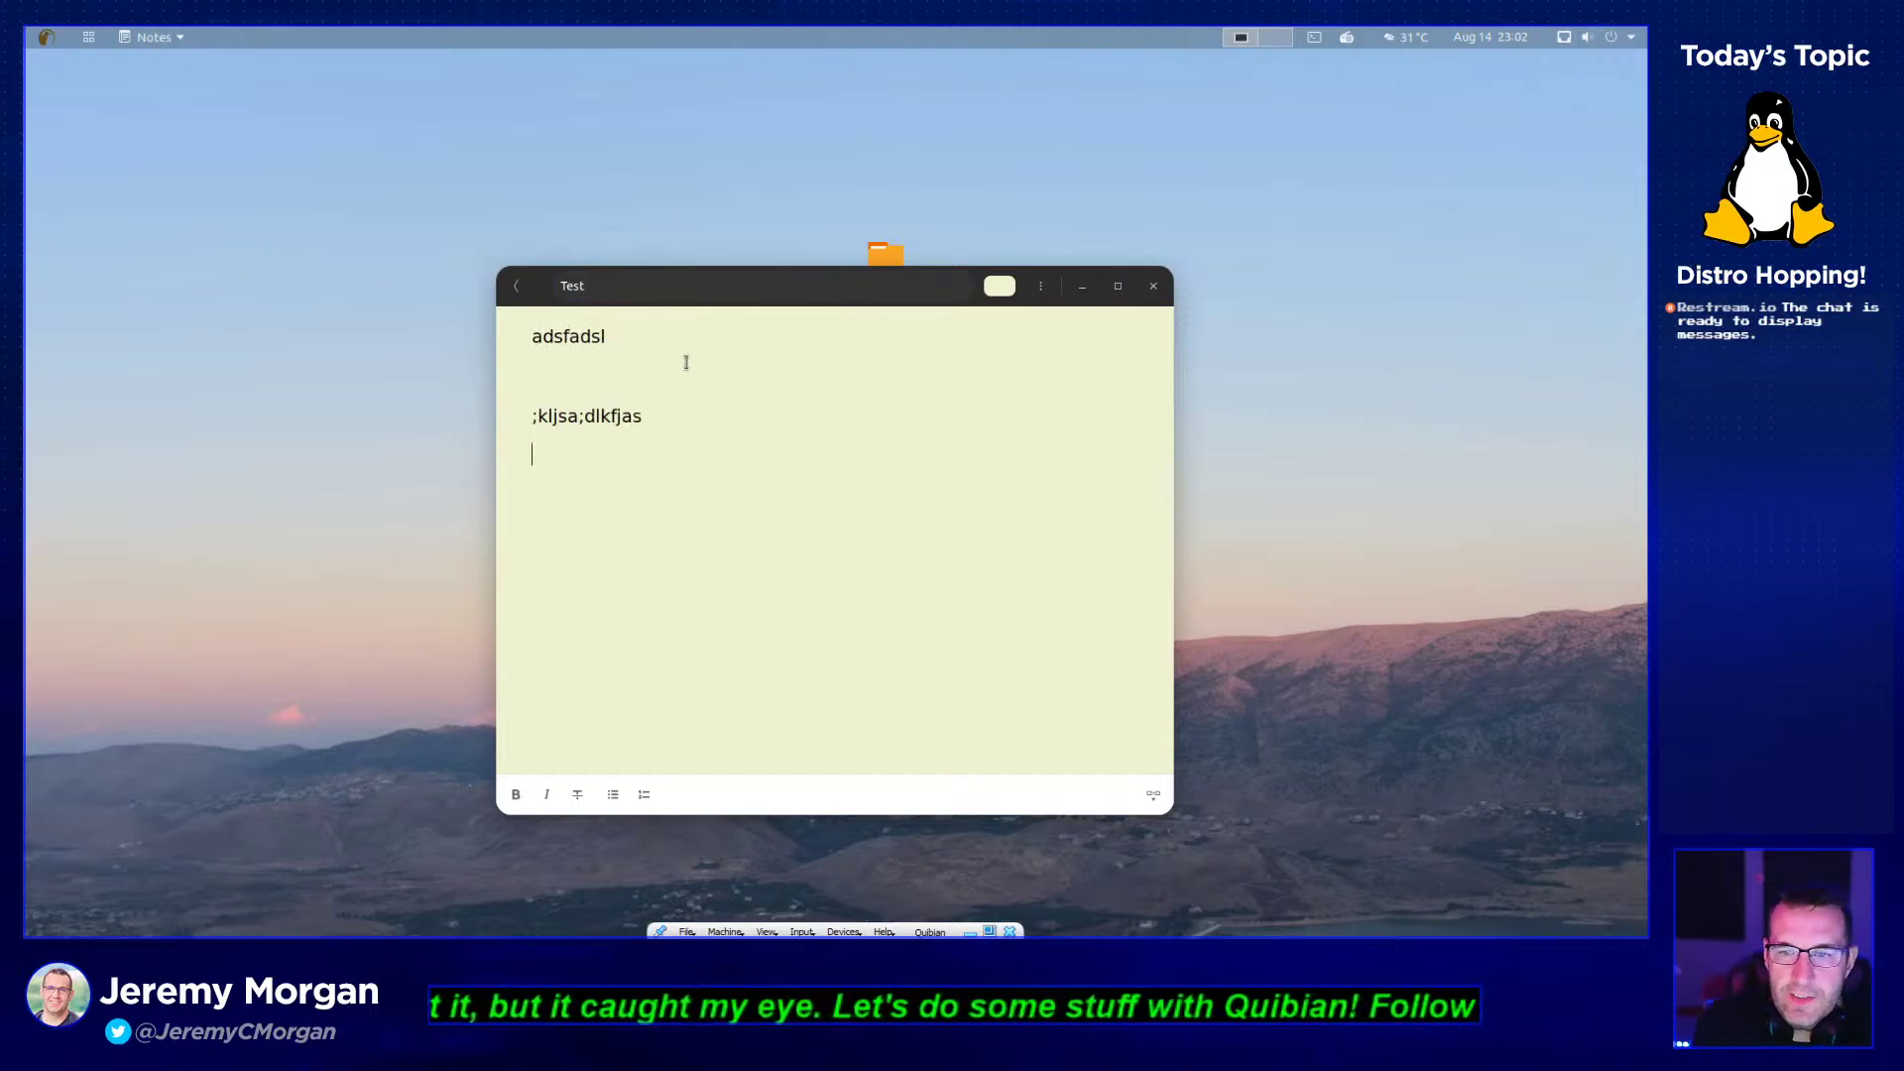
click(1153, 285)
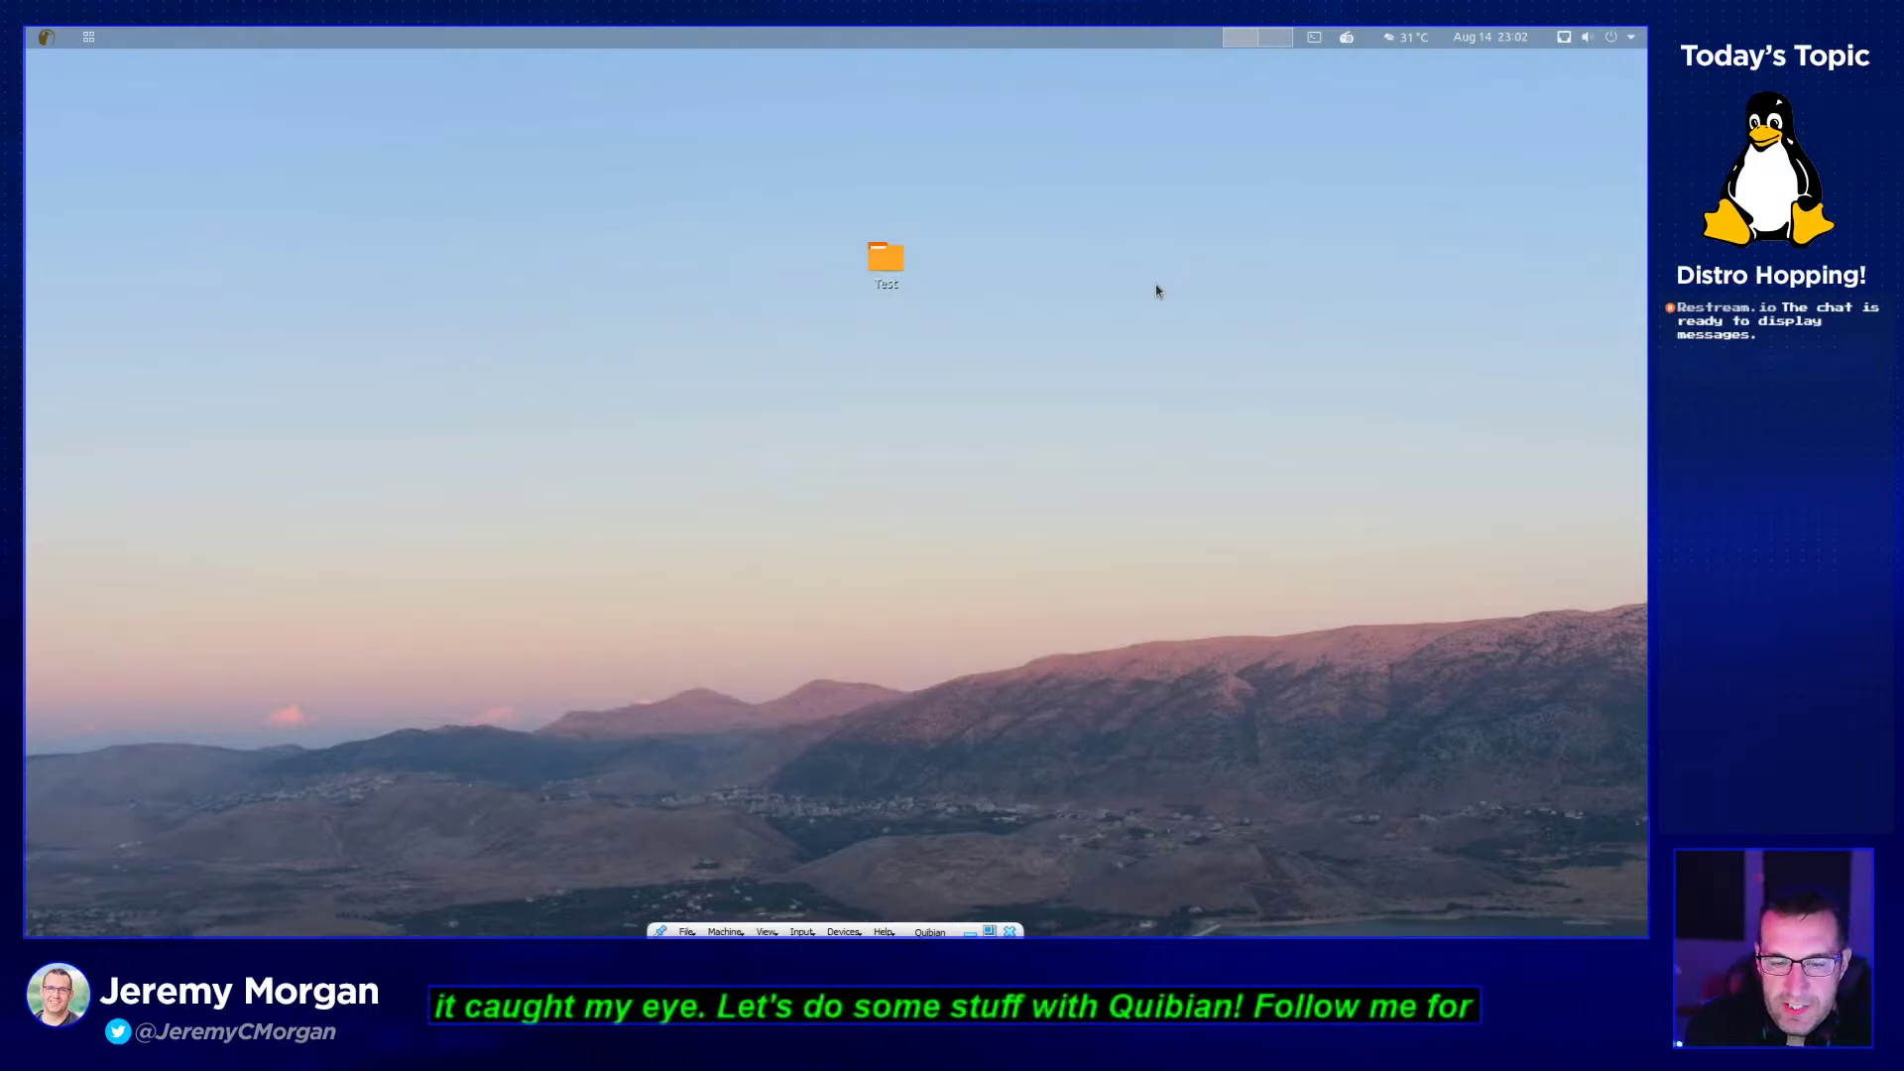
- Launch the Fonts app from Accessories and close its All Fonts window
click(89, 37)
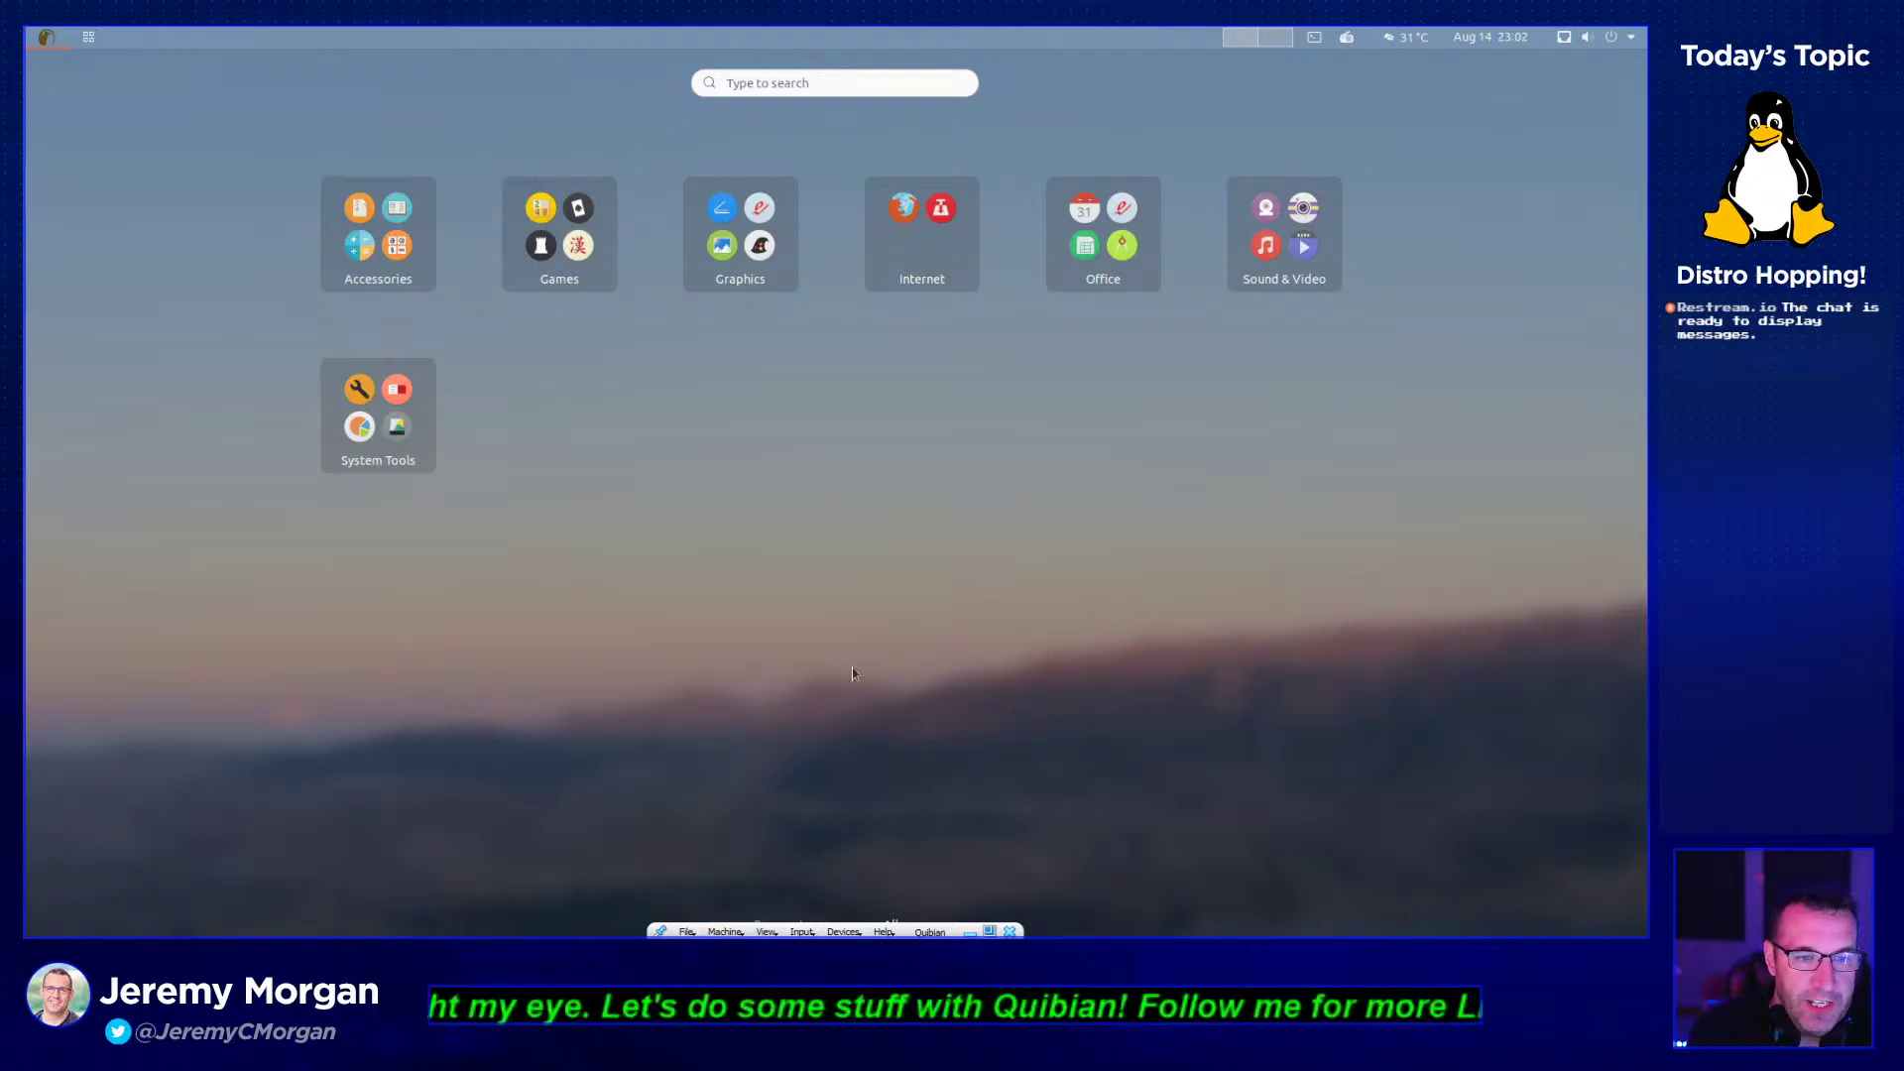
click(427, 219)
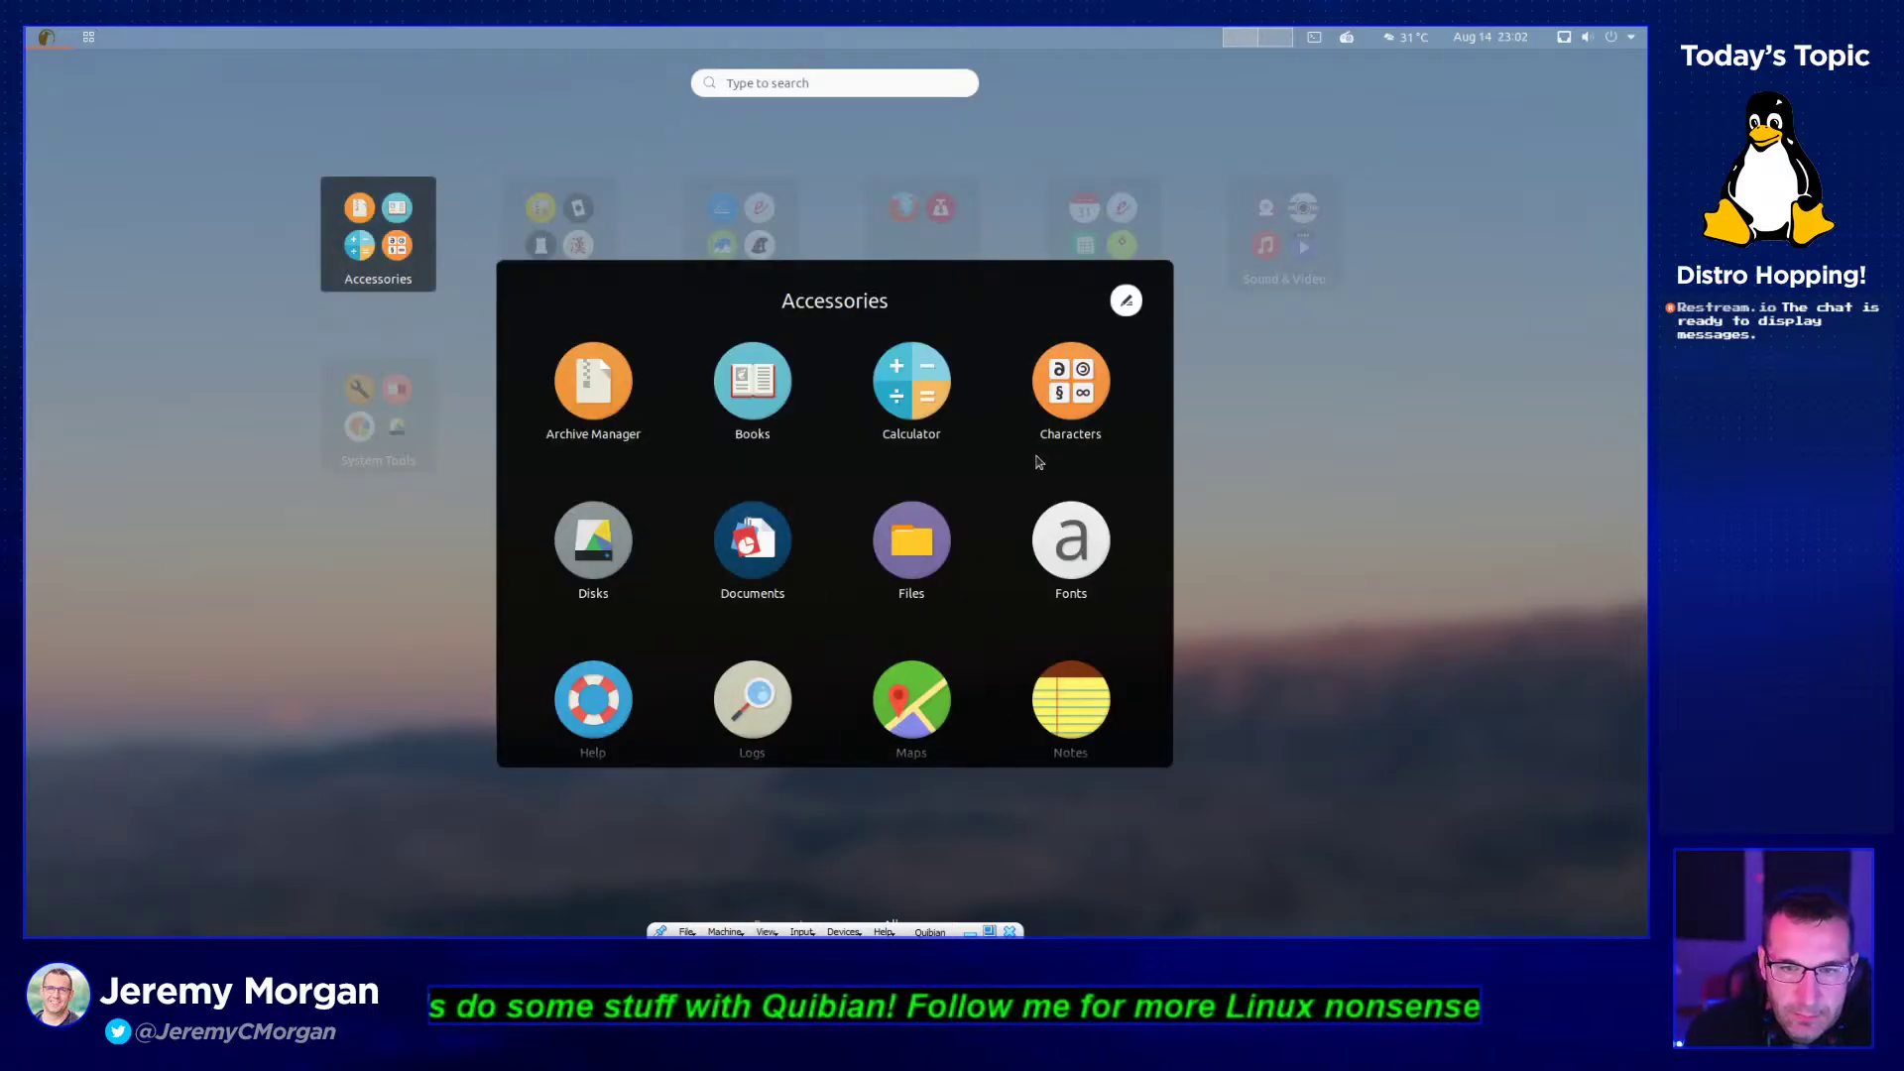
click(1105, 555)
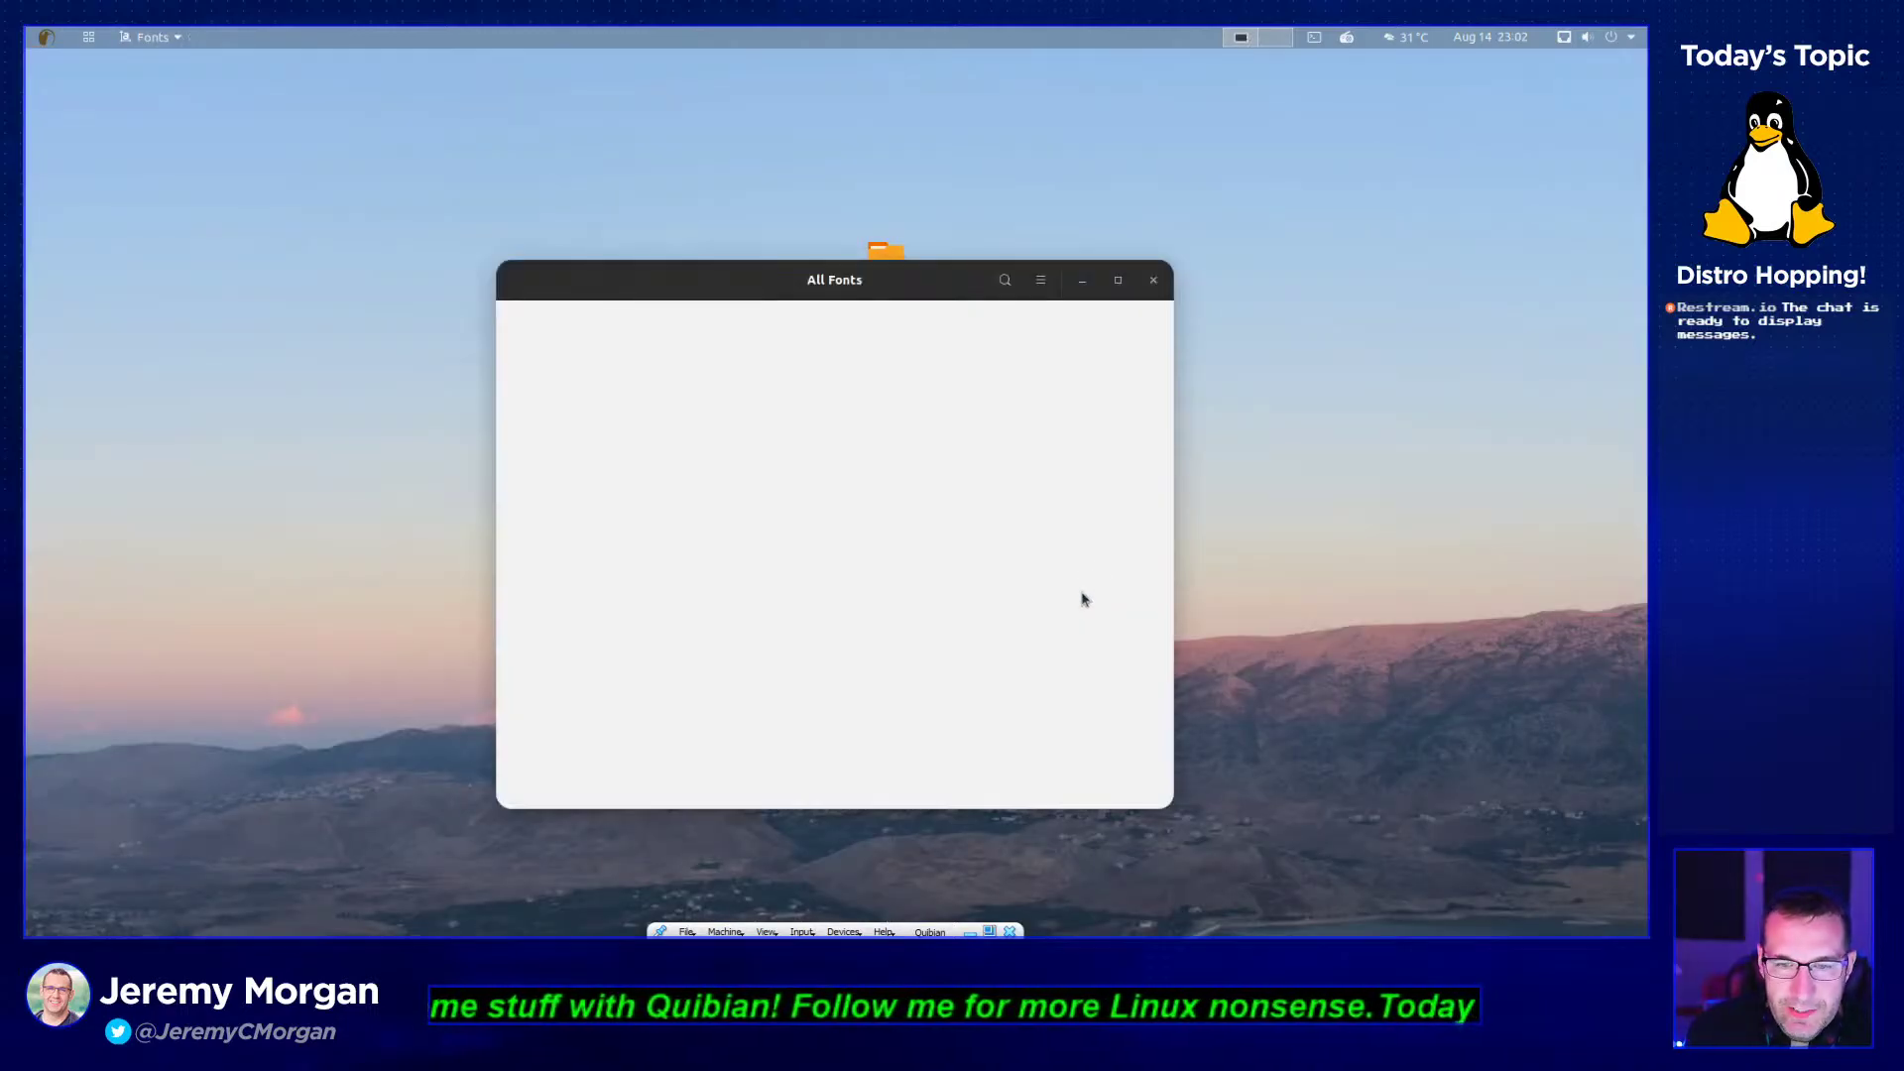
click(1154, 279)
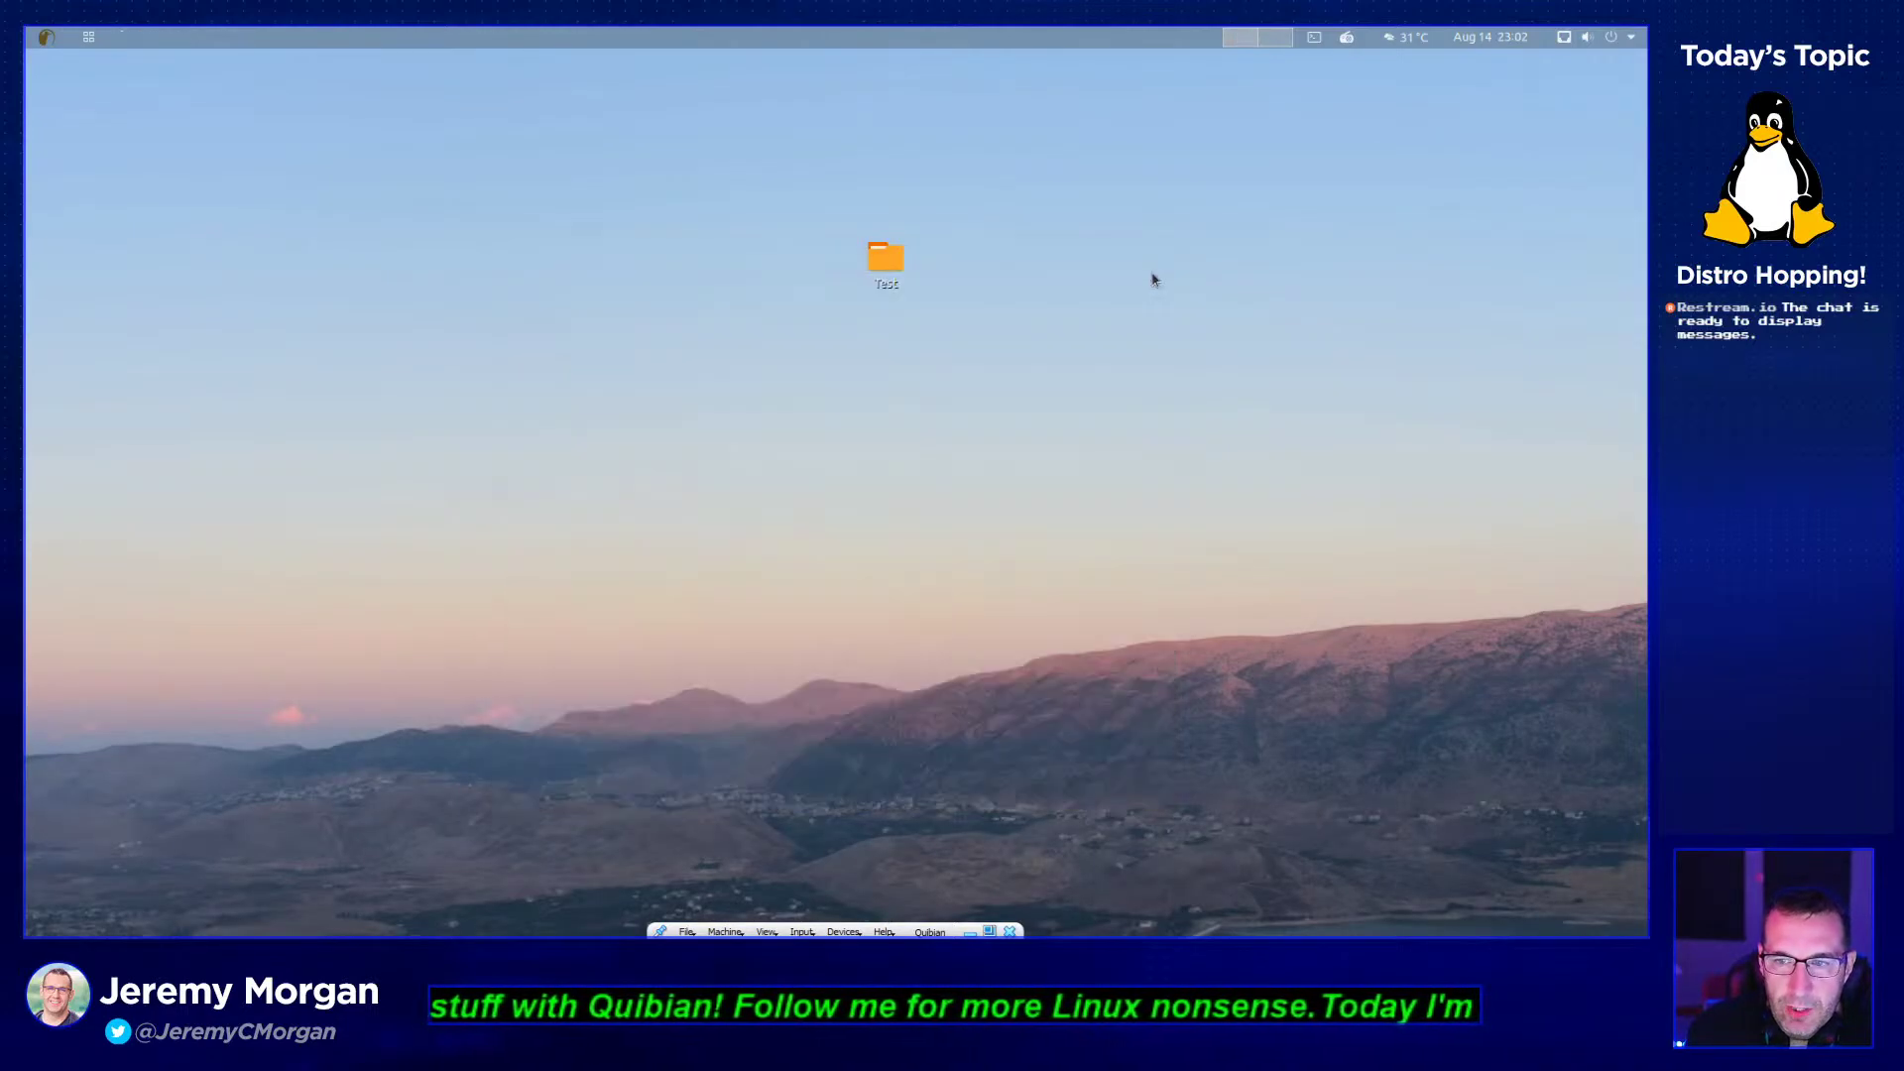
- Launch Screenshot, choose whole-screen capture with a longer delay, and take the shot
click(86, 38)
click(387, 238)
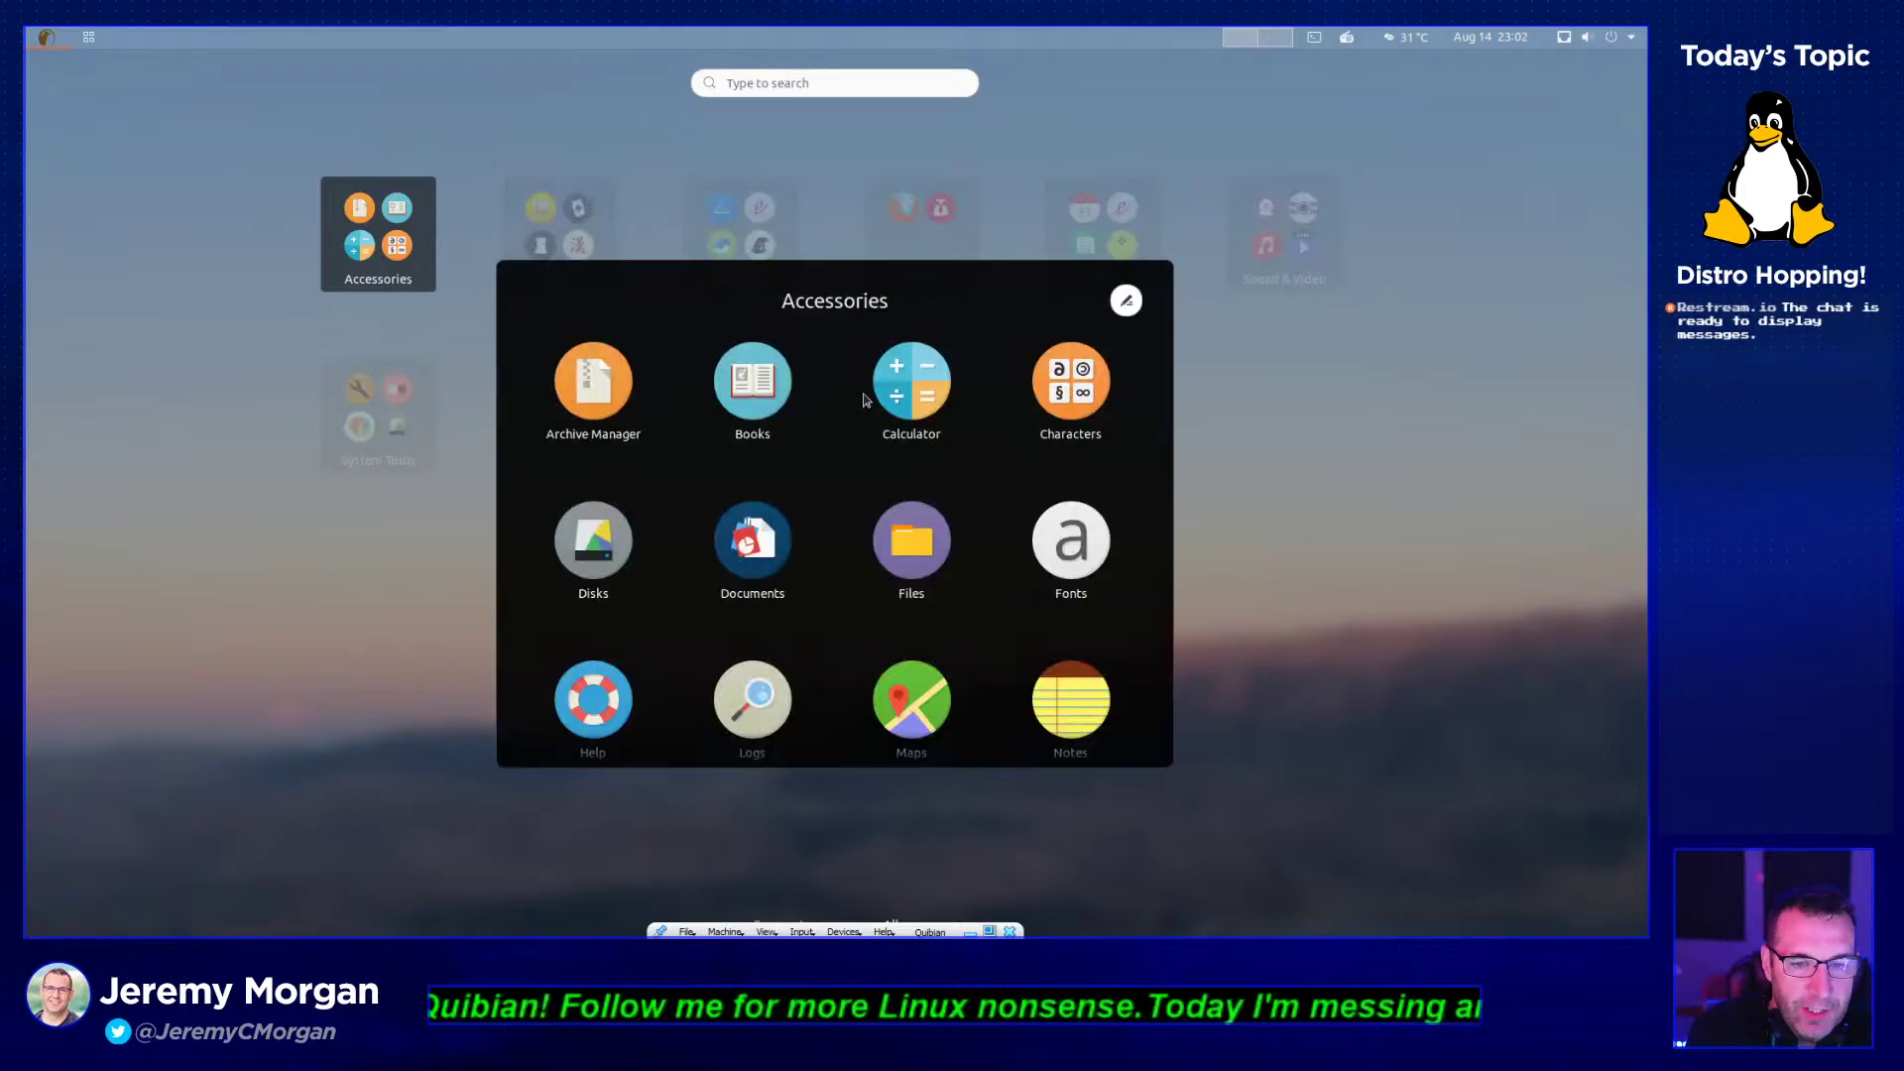
scroll(911, 541, down, 3)
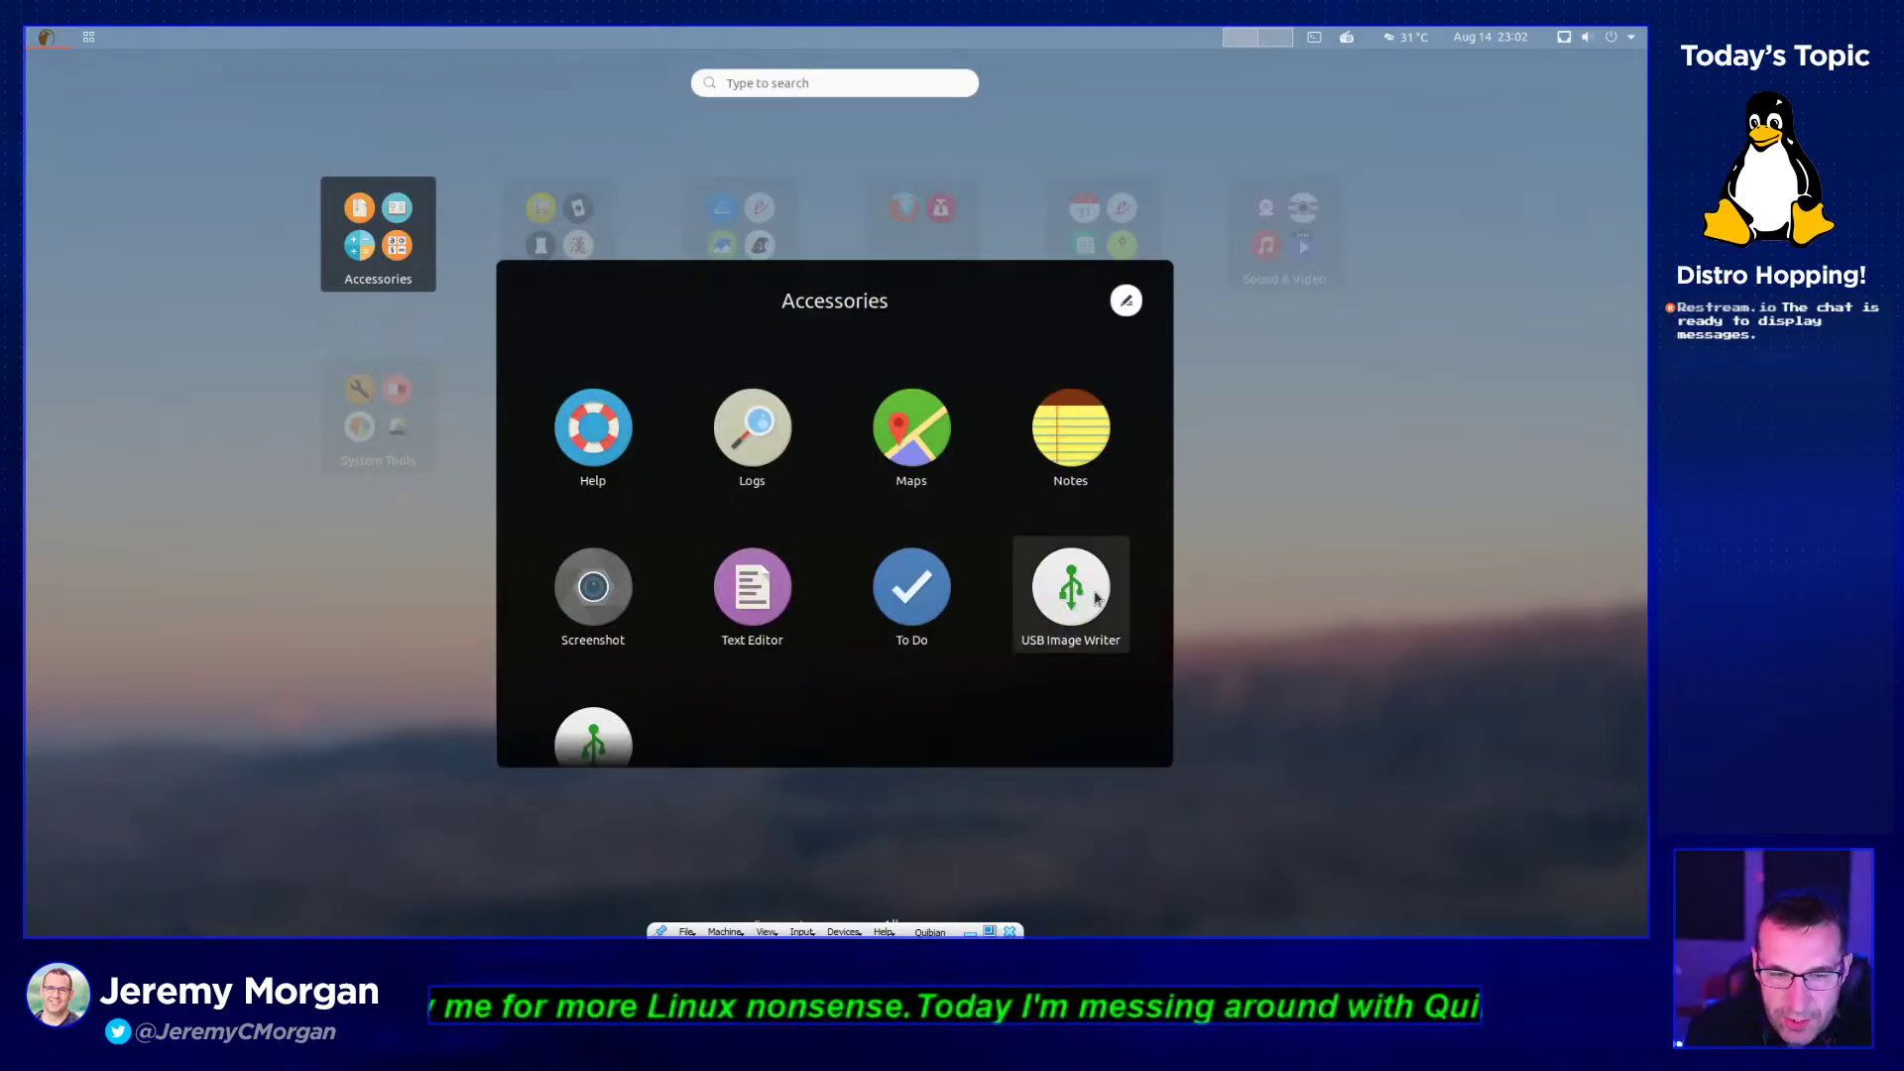
click(595, 597)
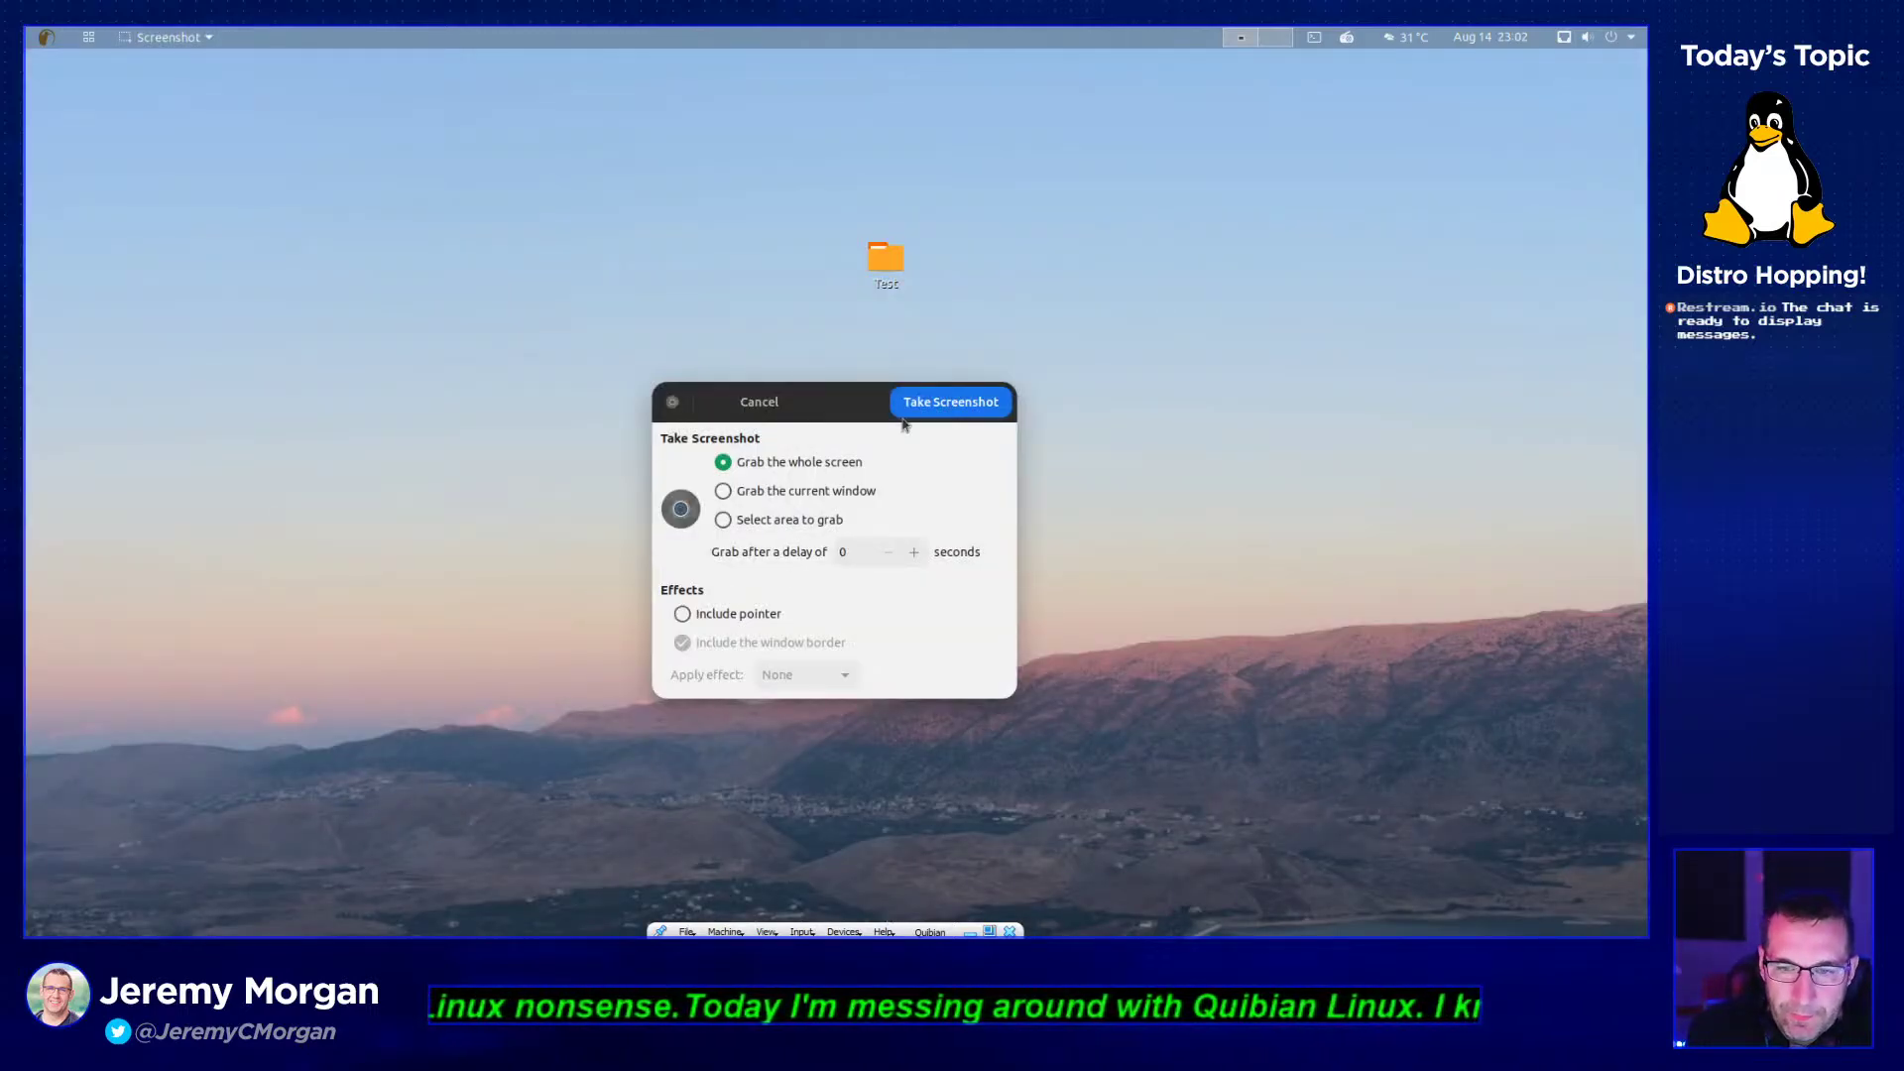
click(724, 494)
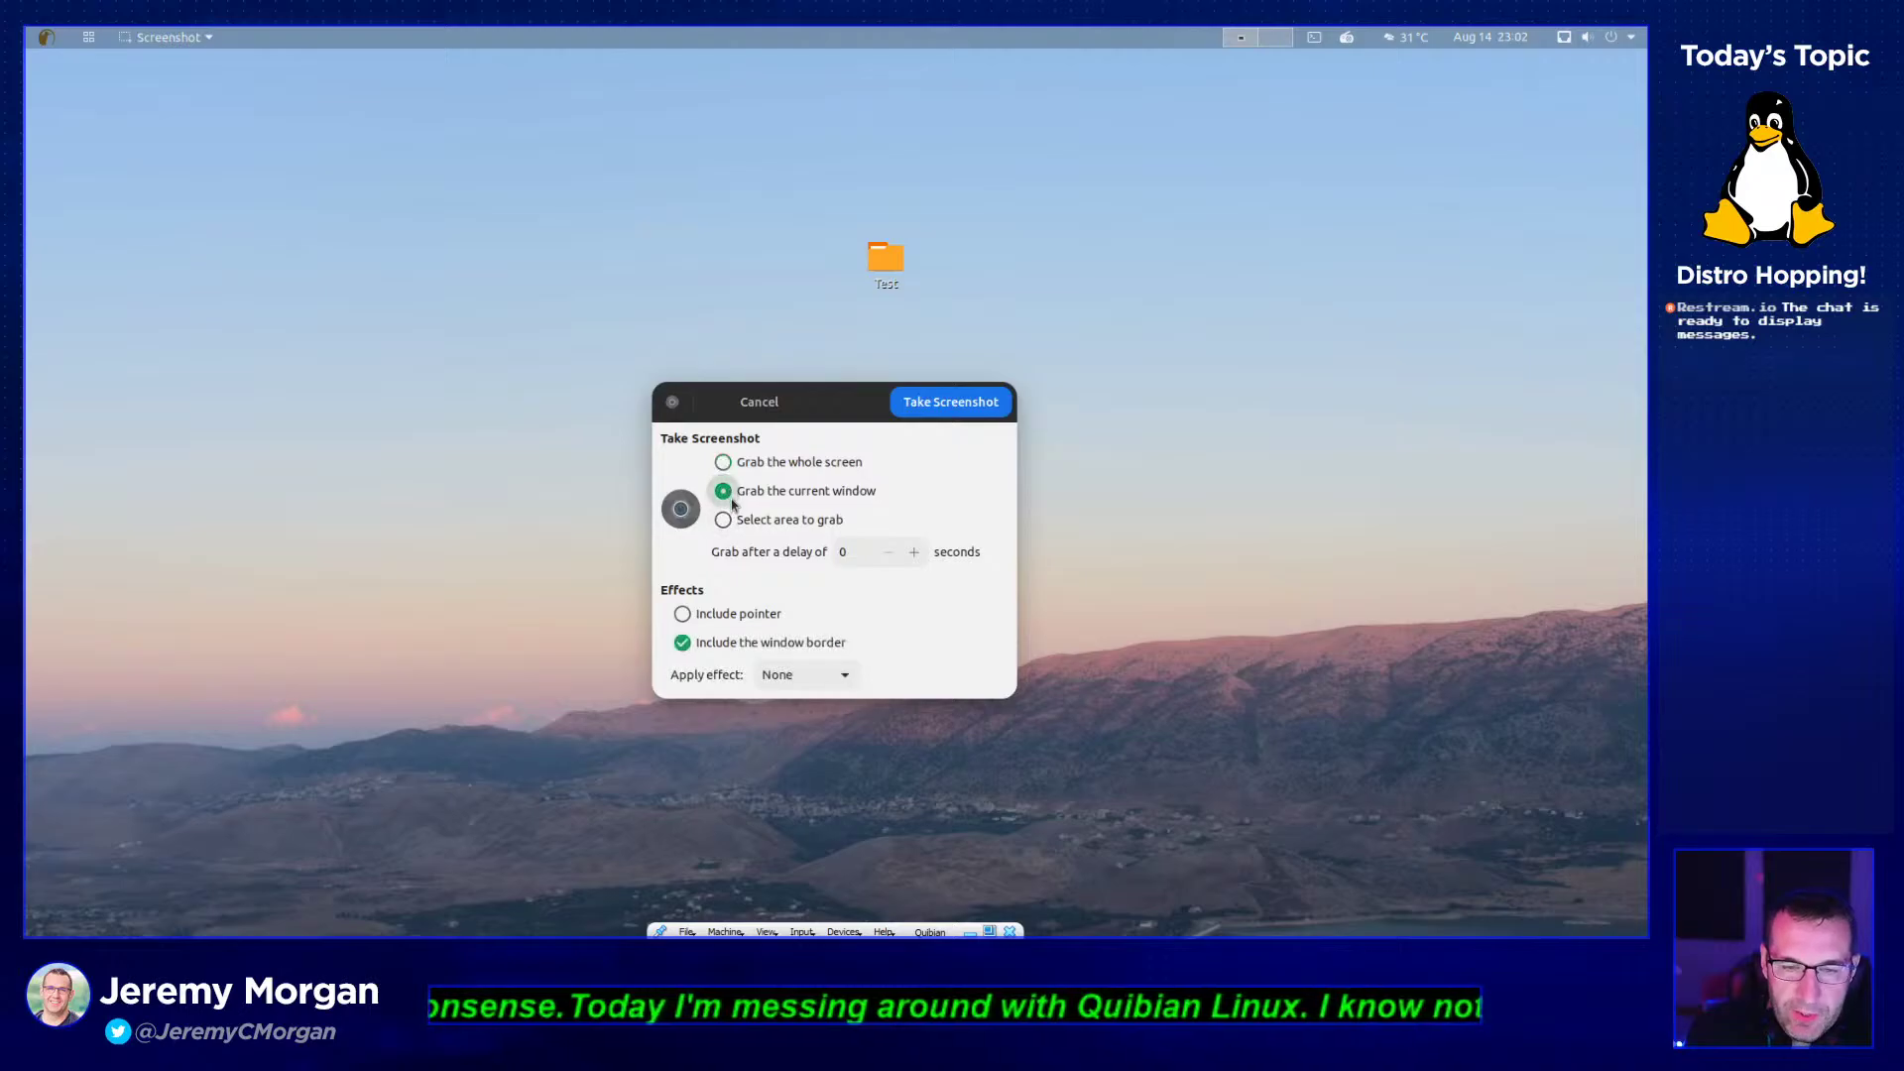
click(723, 519)
click(726, 490)
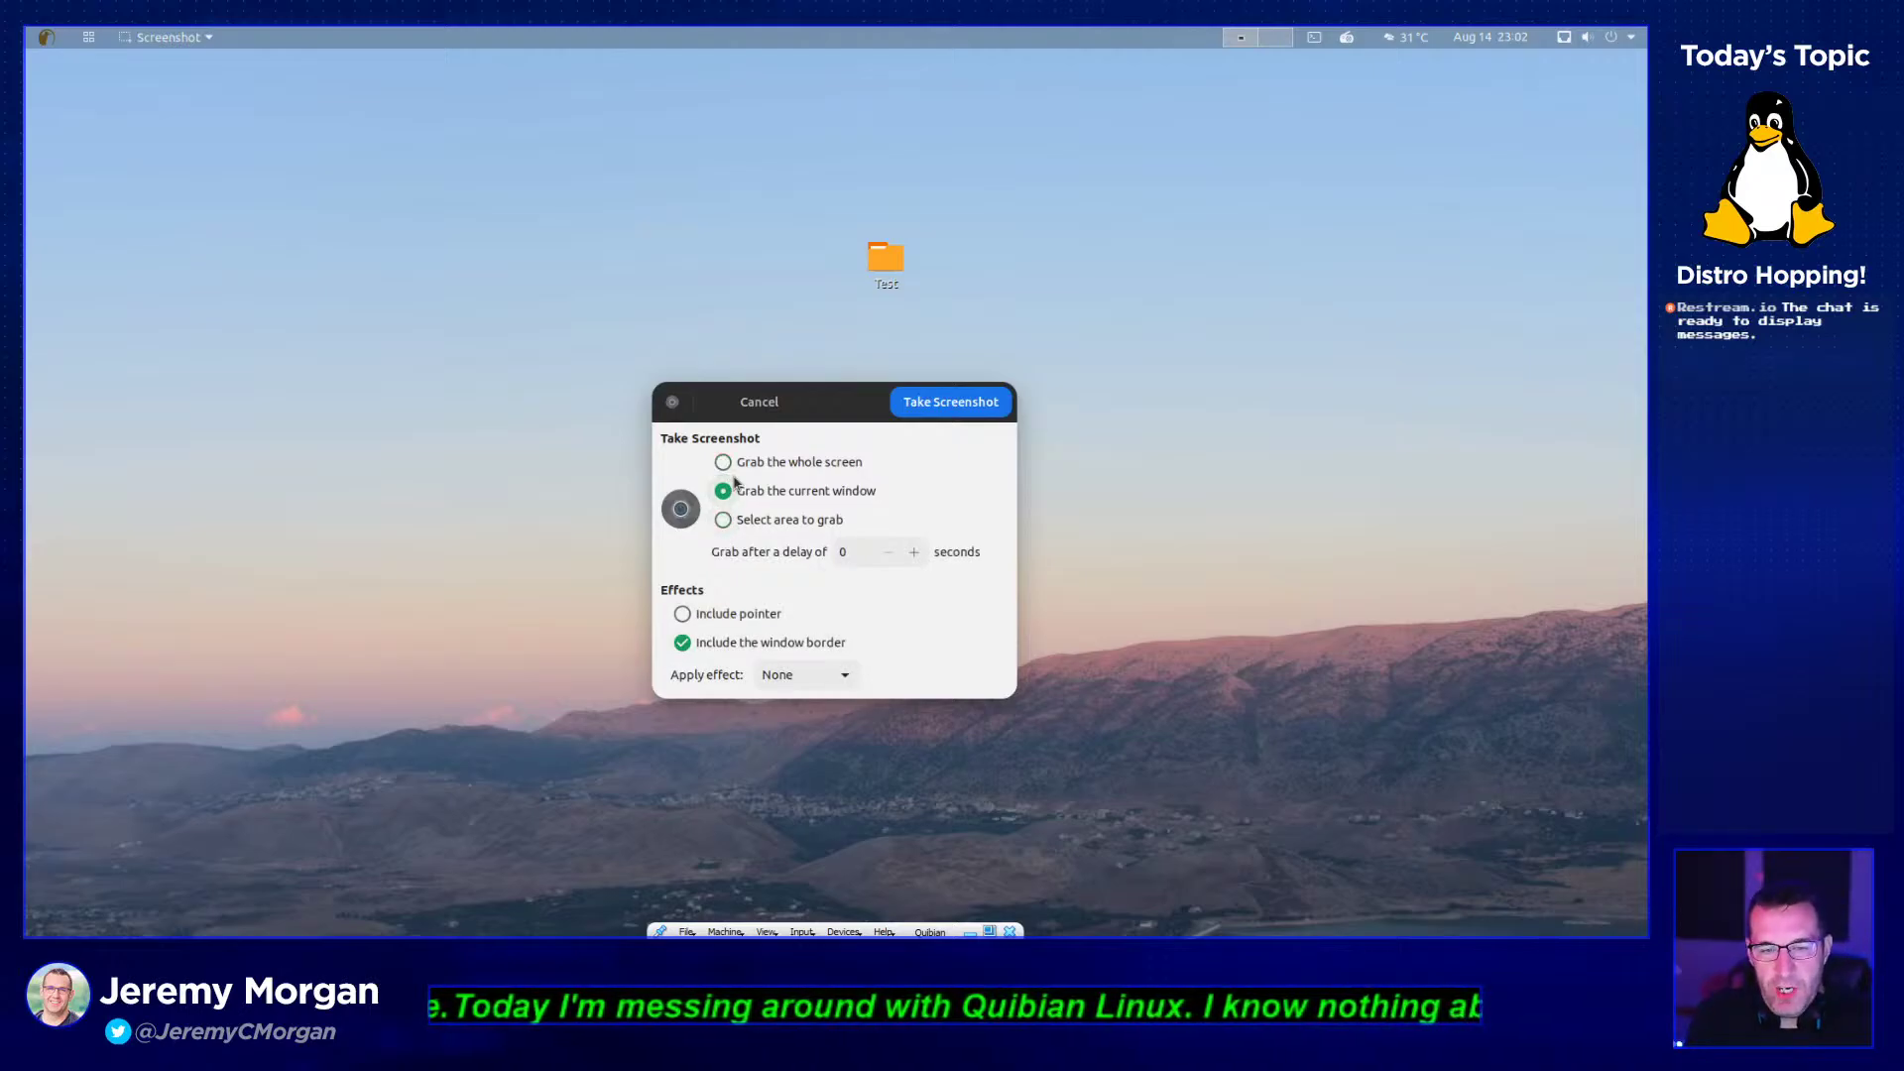
click(723, 518)
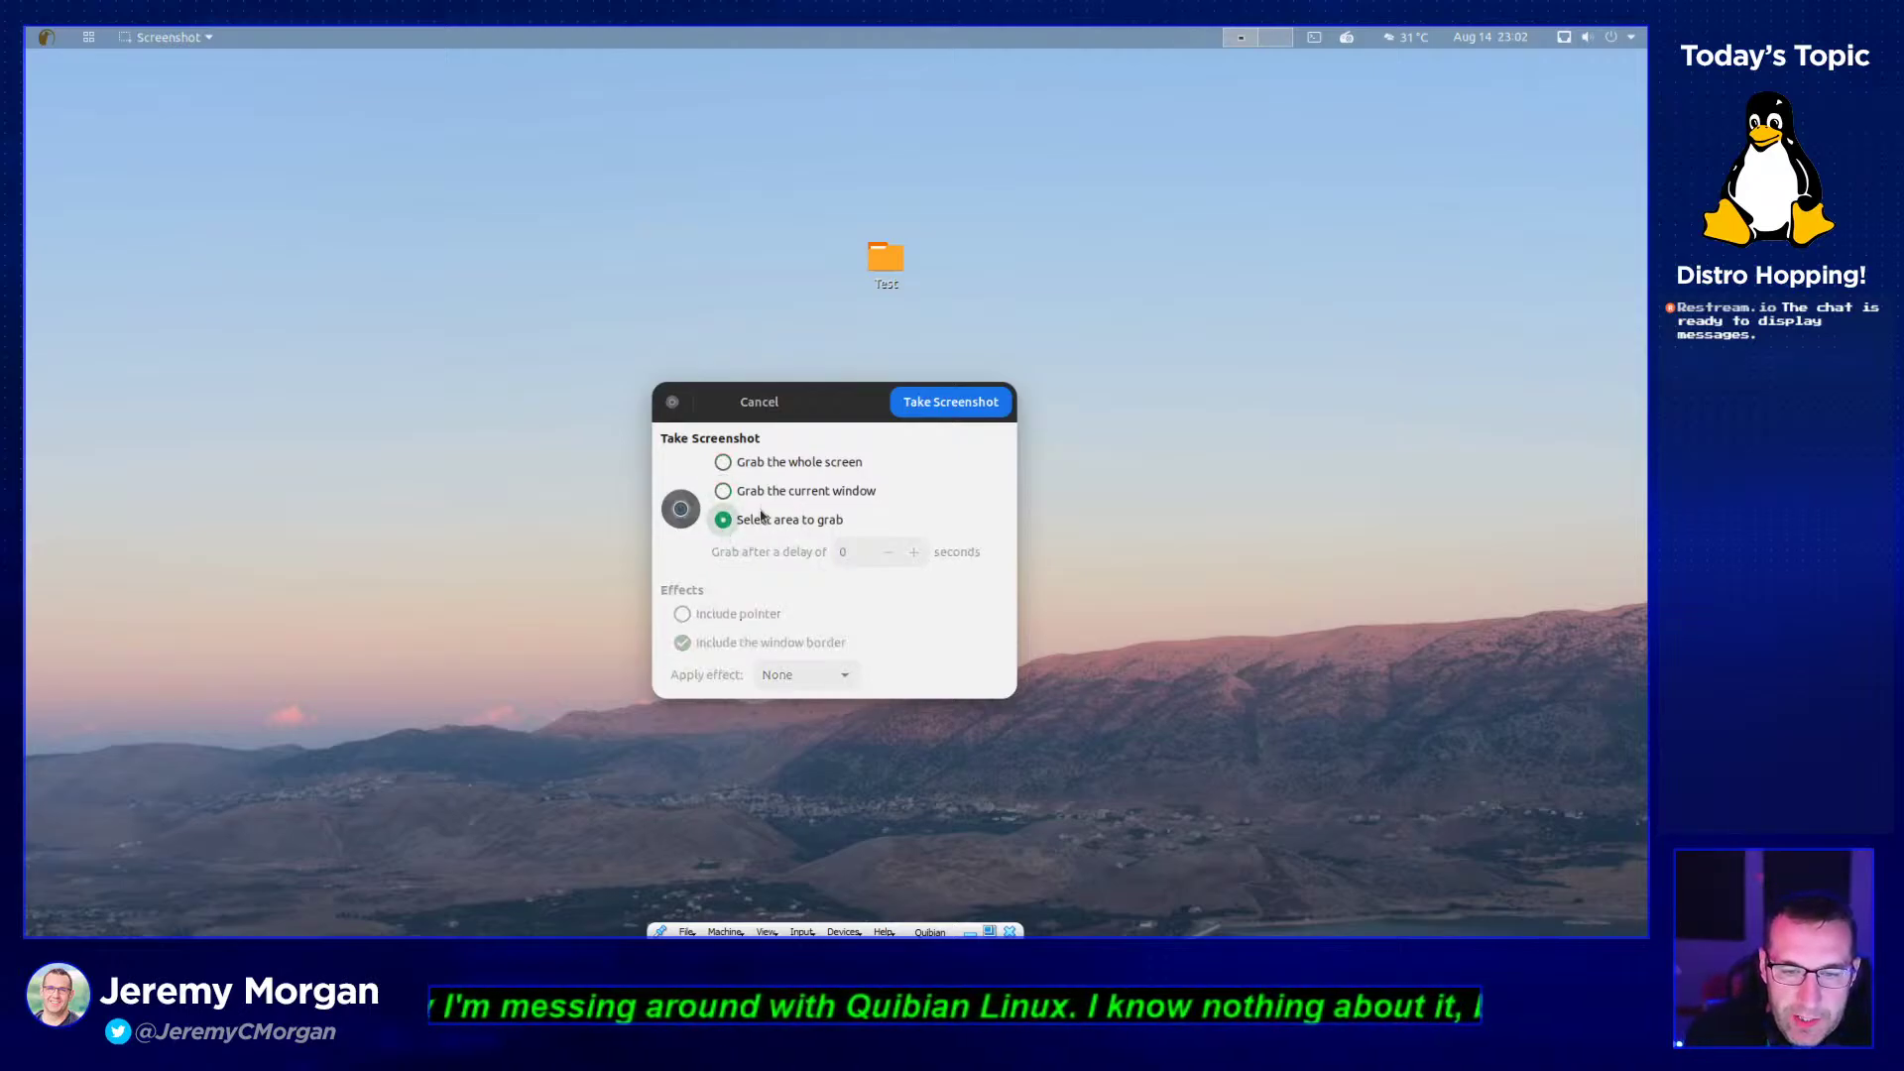
click(743, 468)
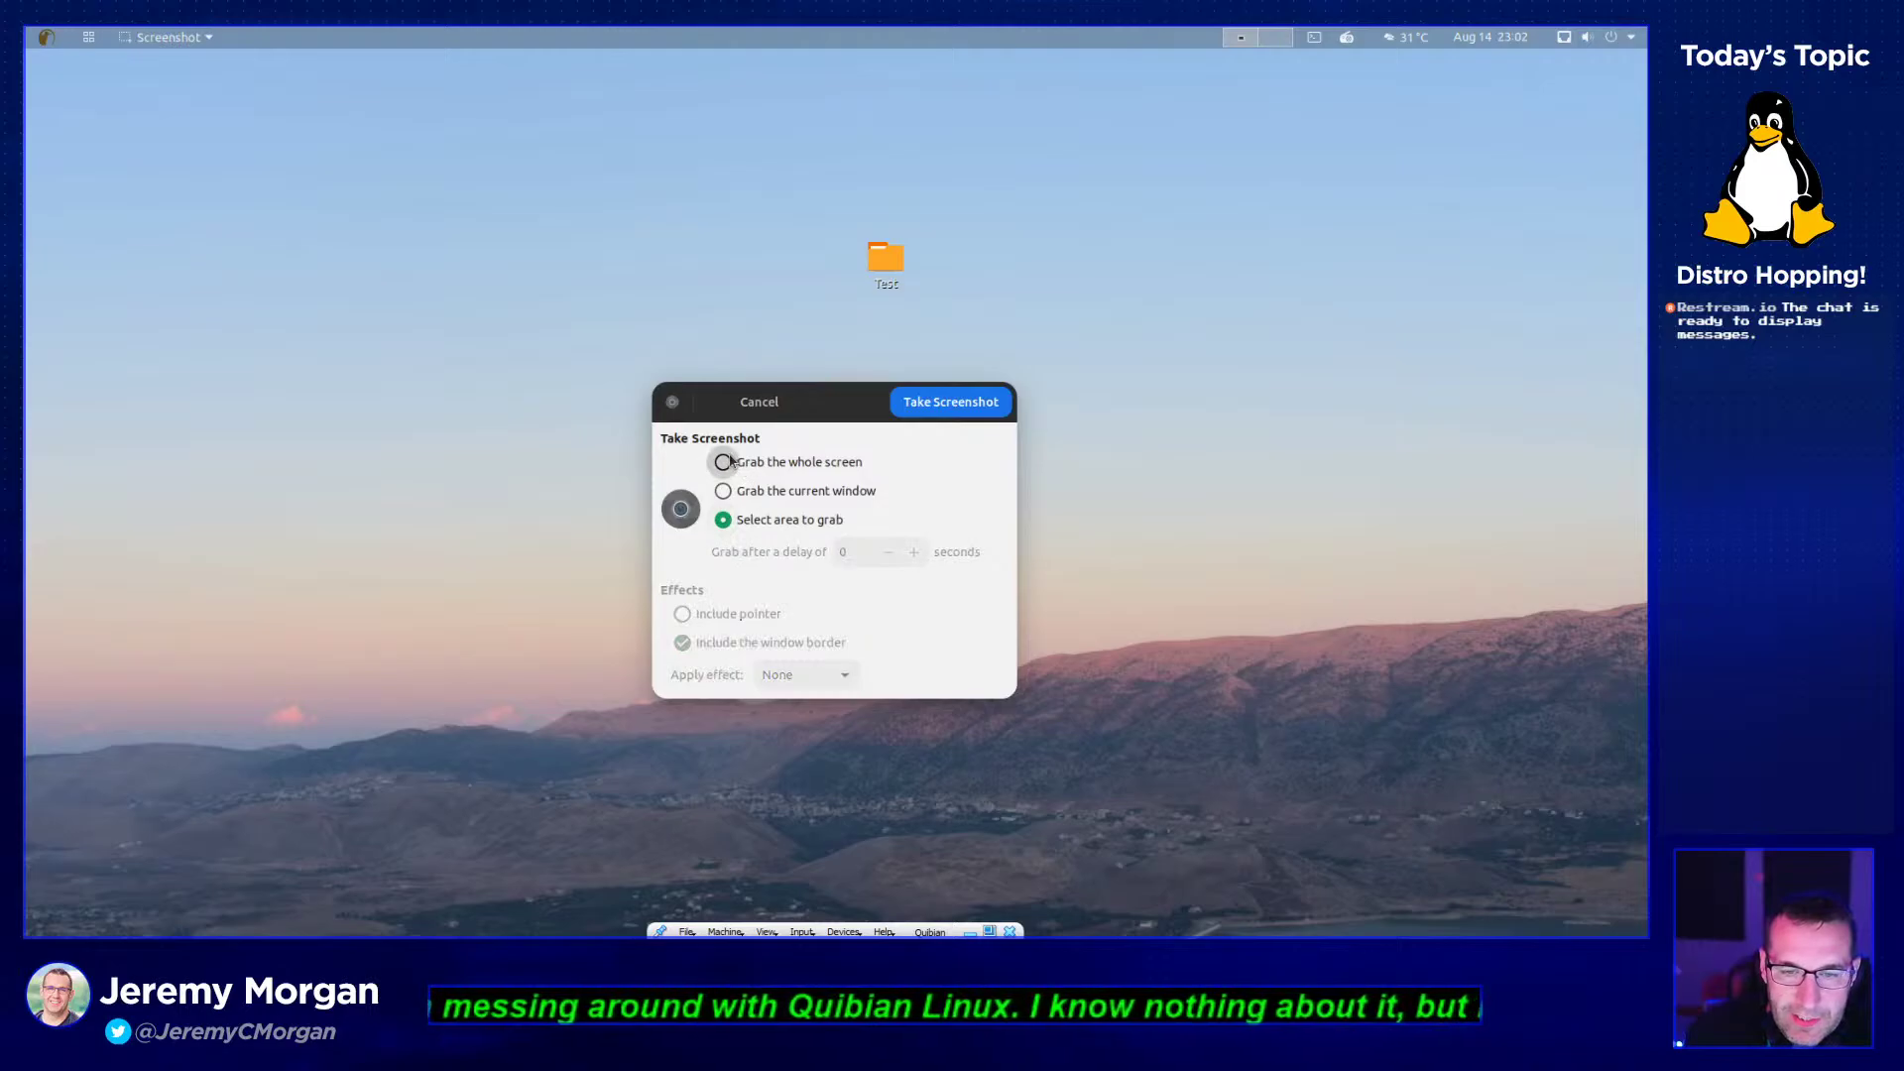
click(914, 552)
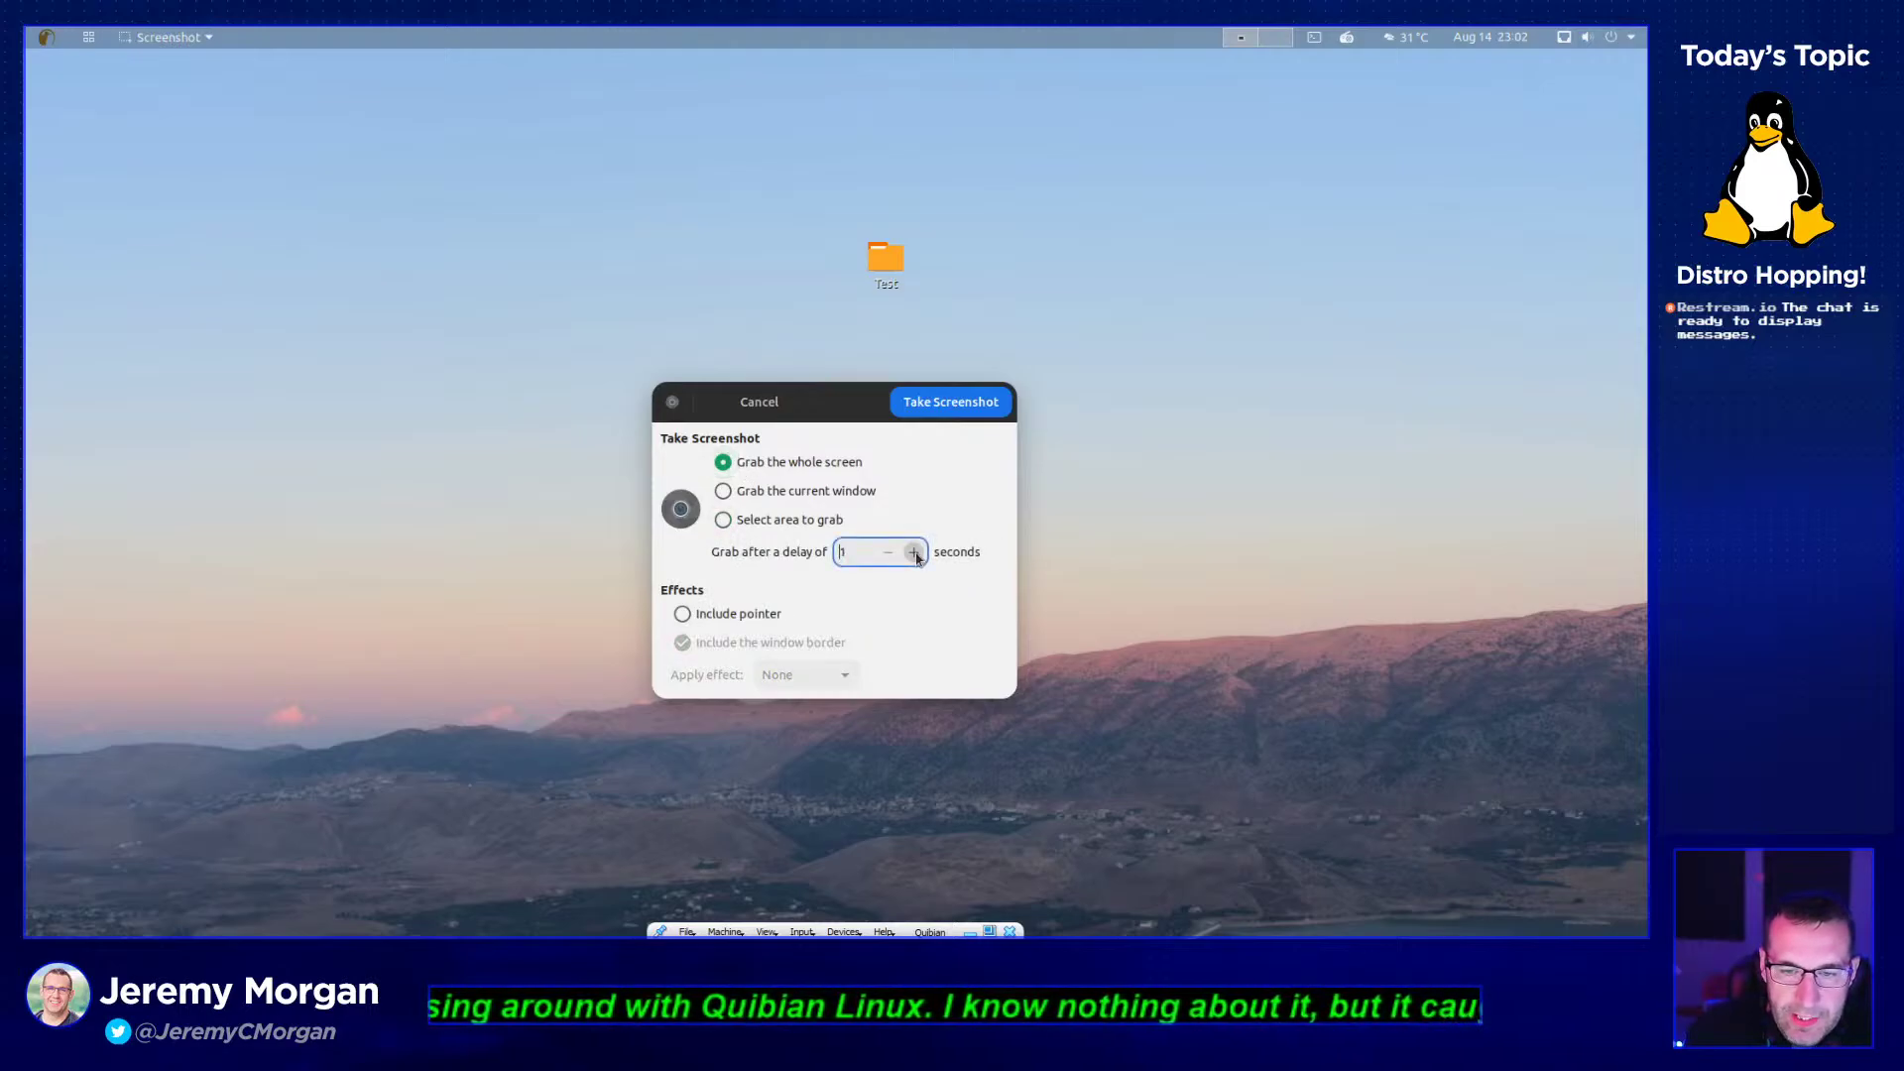
click(955, 406)
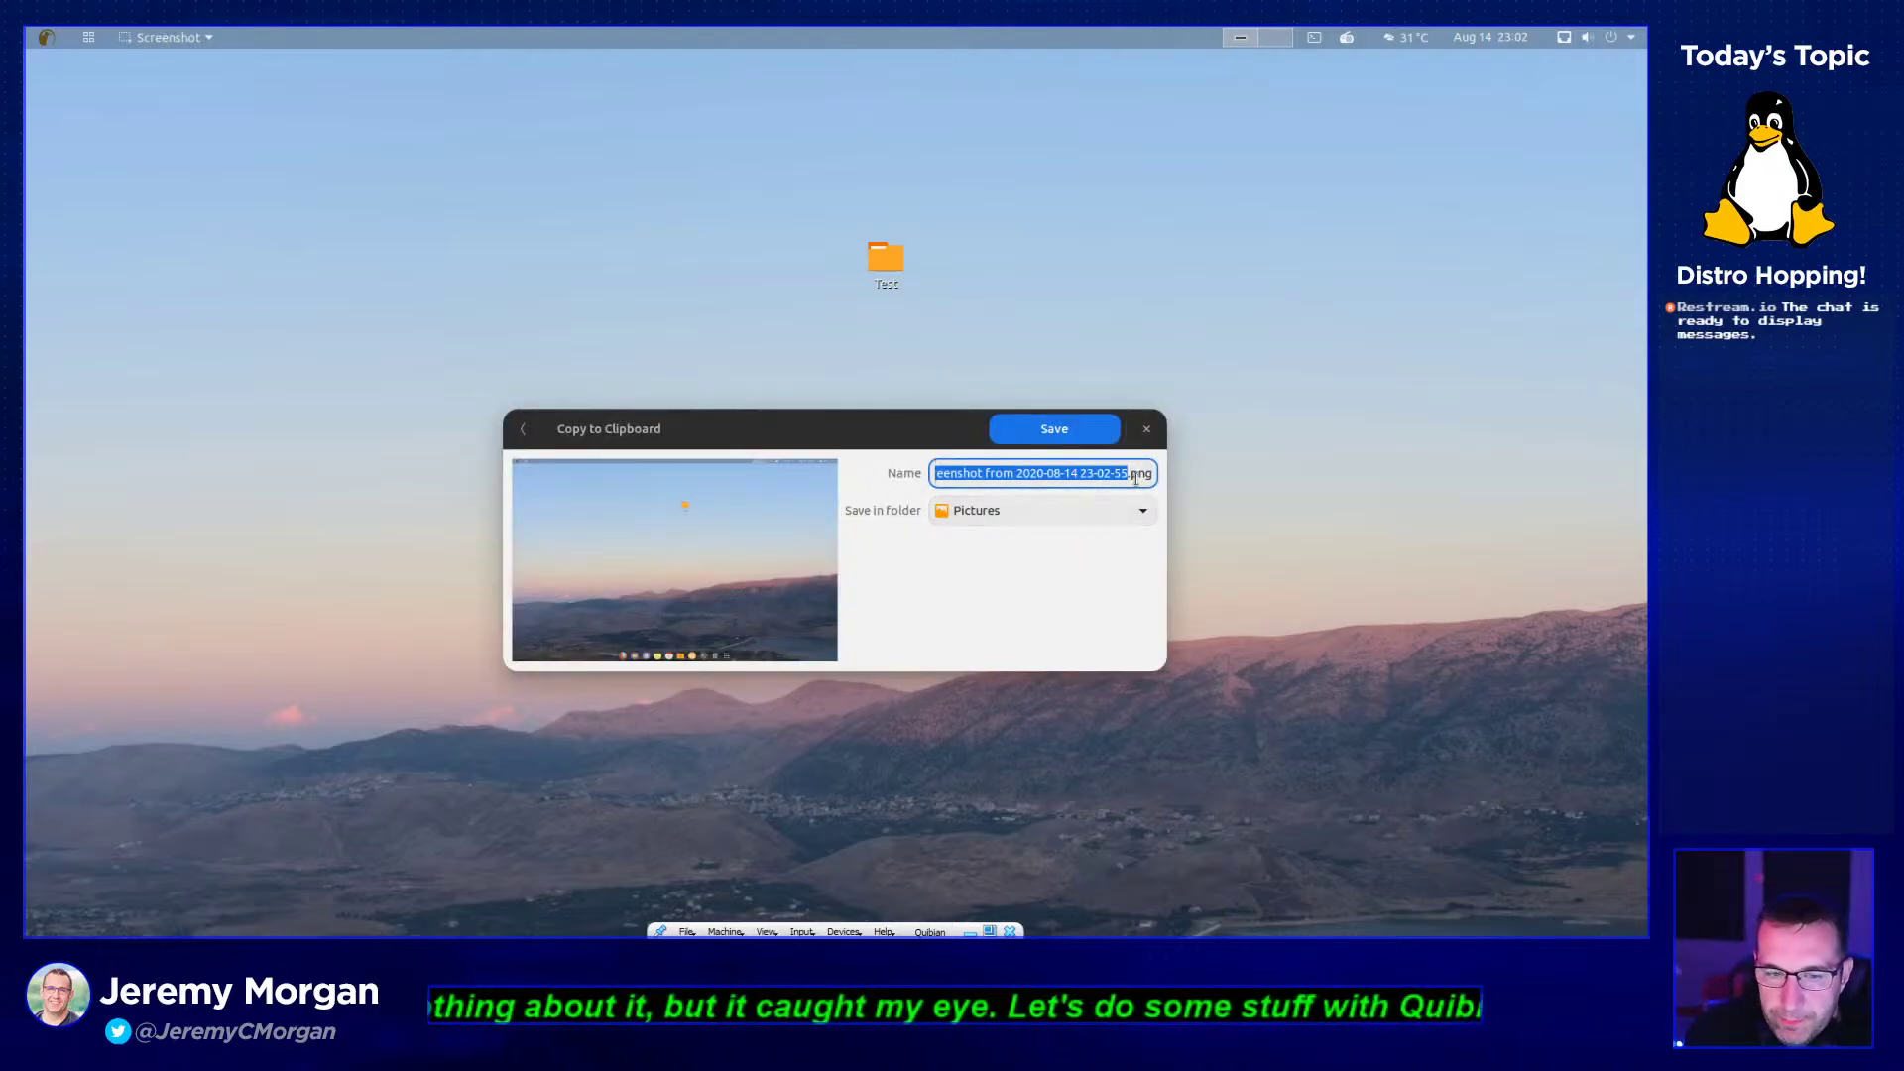
- Save the screenshot in Pictures with a .jpg extension instead of .png
click(1127, 510)
click(1126, 507)
click(1129, 473)
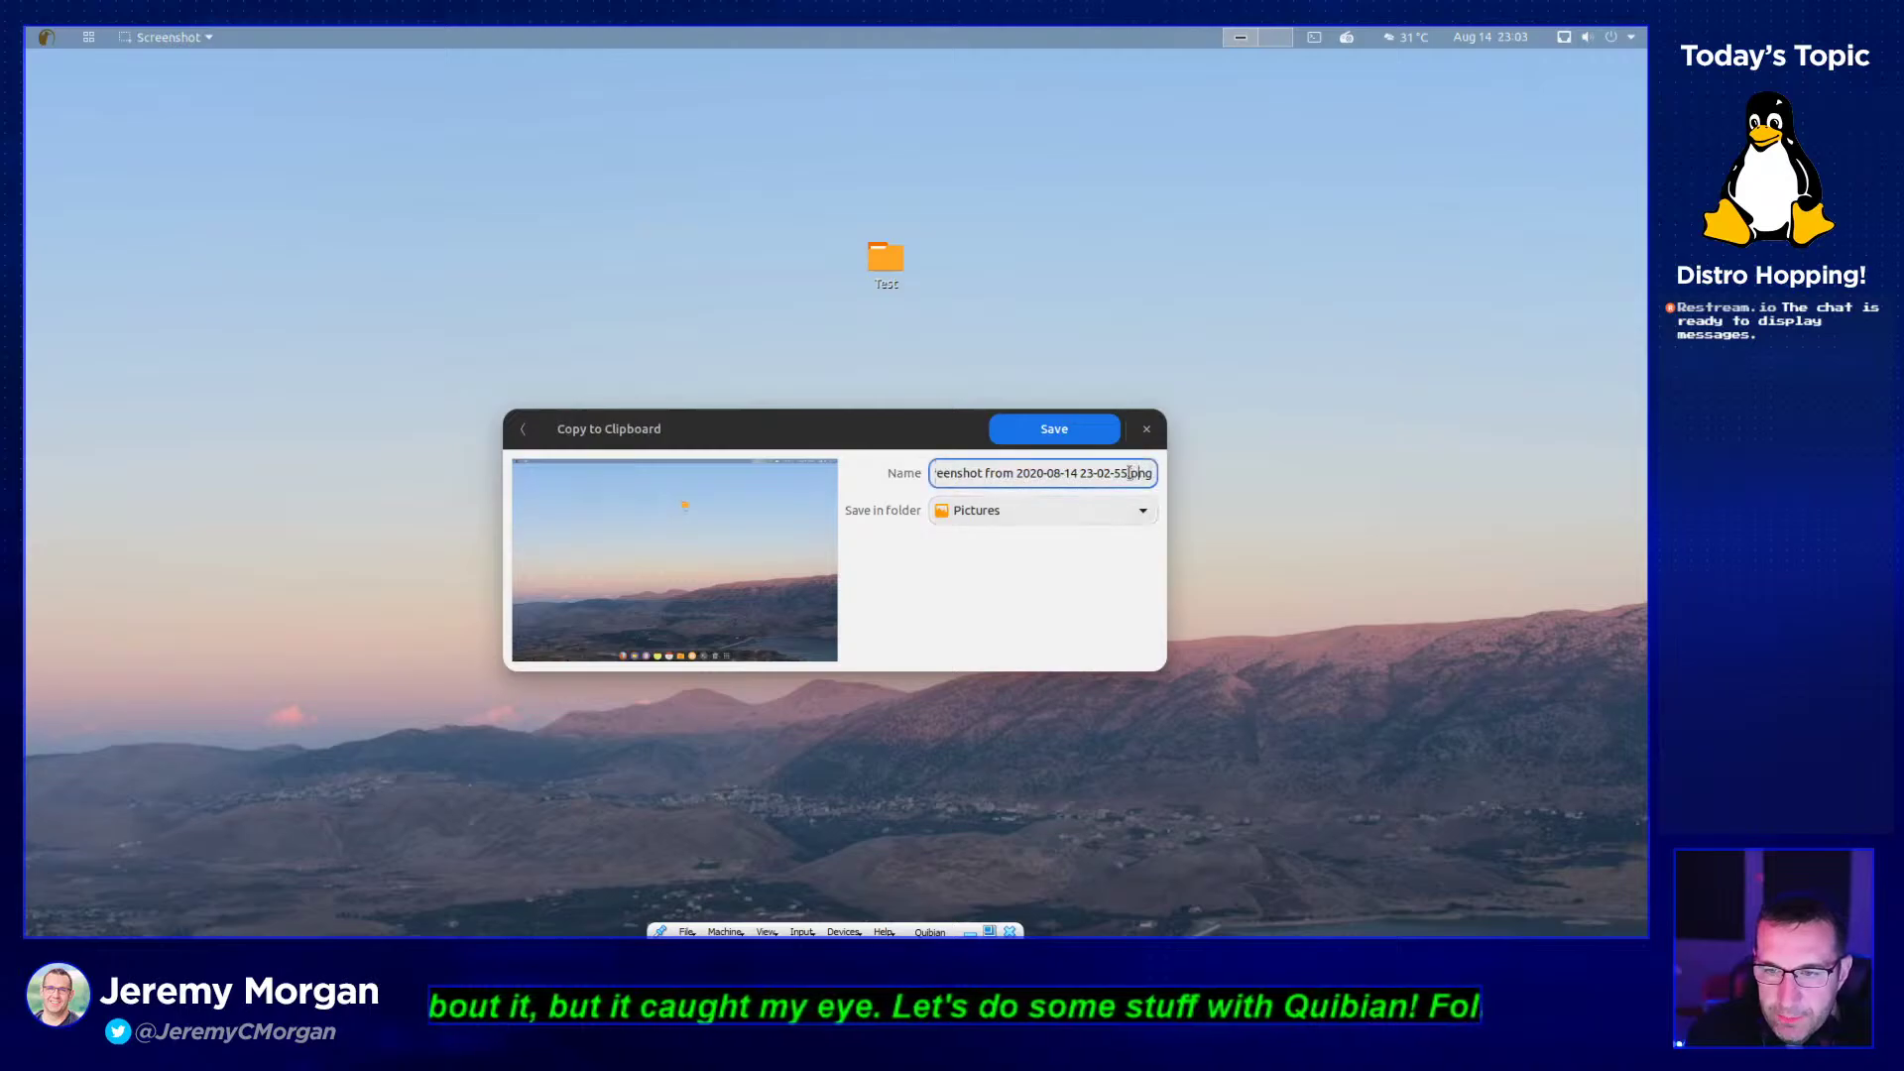
drag(1131, 473, 1240, 486)
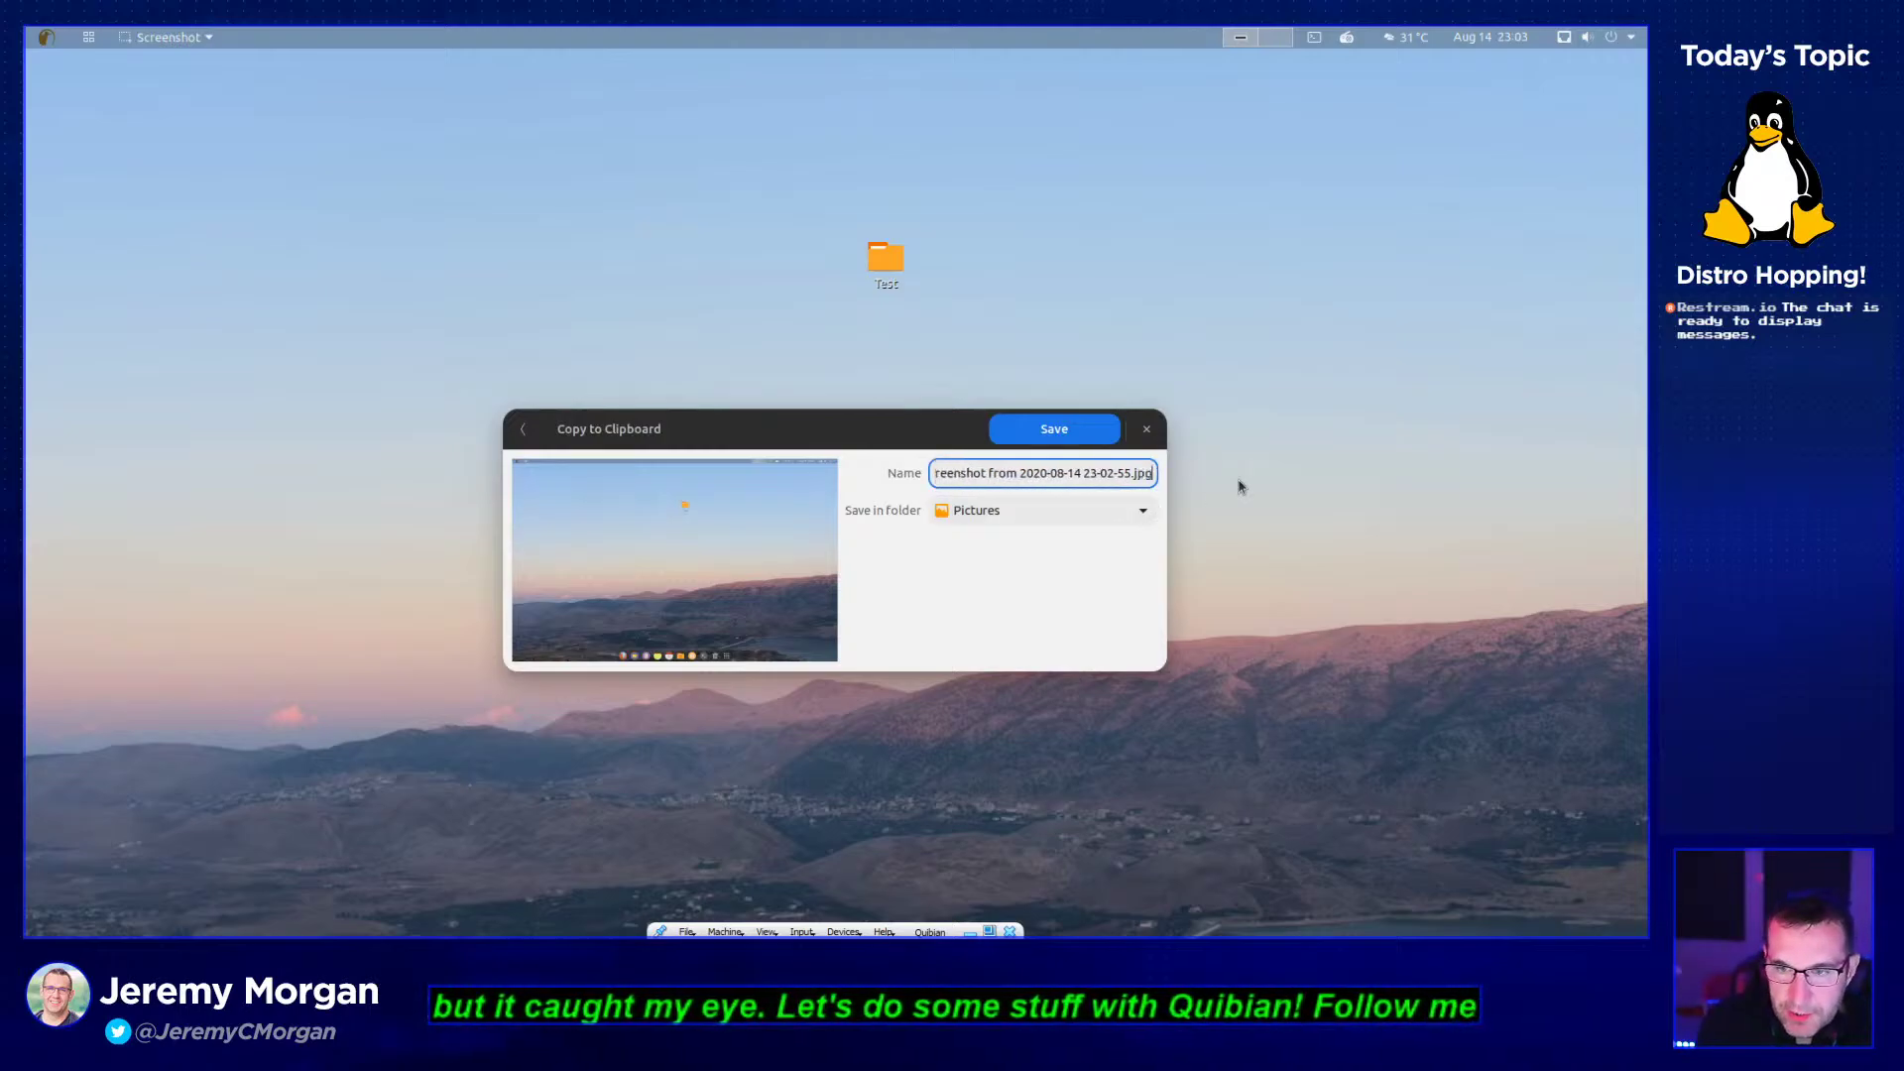
key(Return)
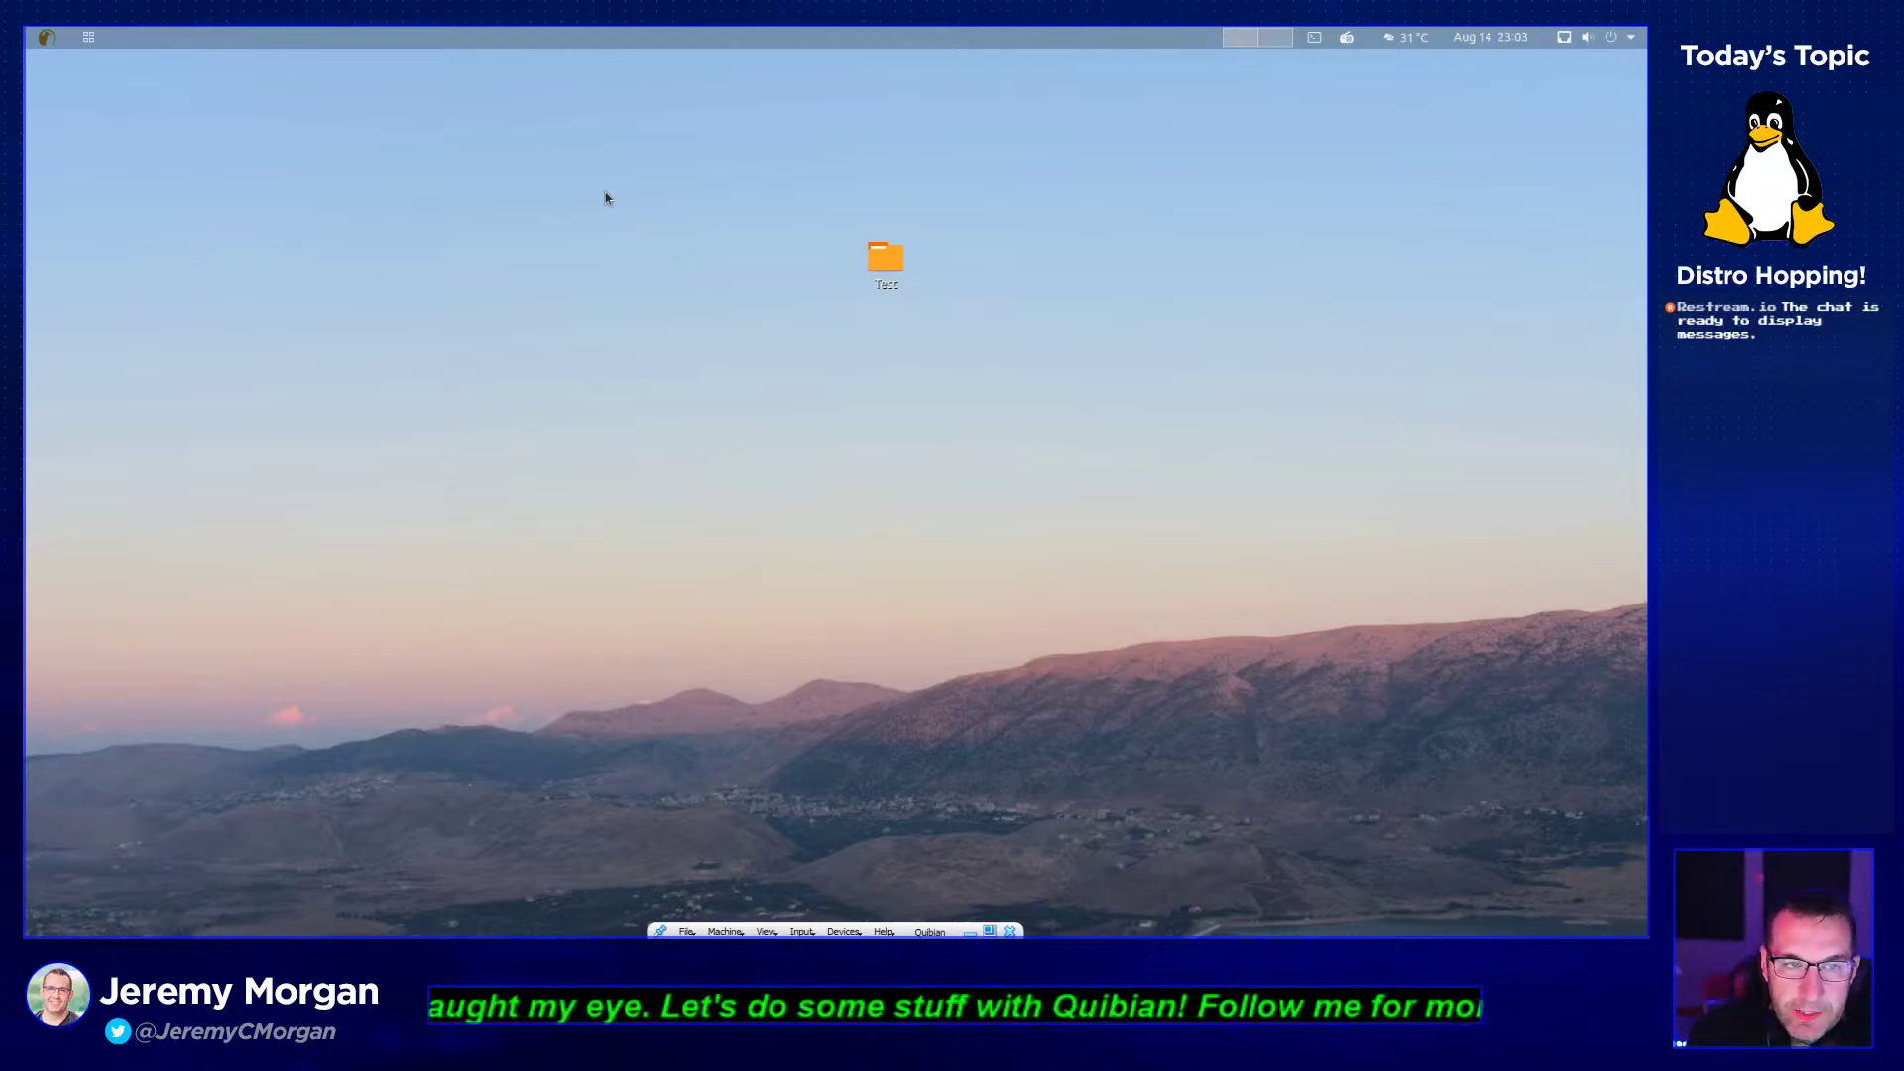
- Open the Test folder, navigate to Pictures, and view the saved screenshot
double_click(880, 263)
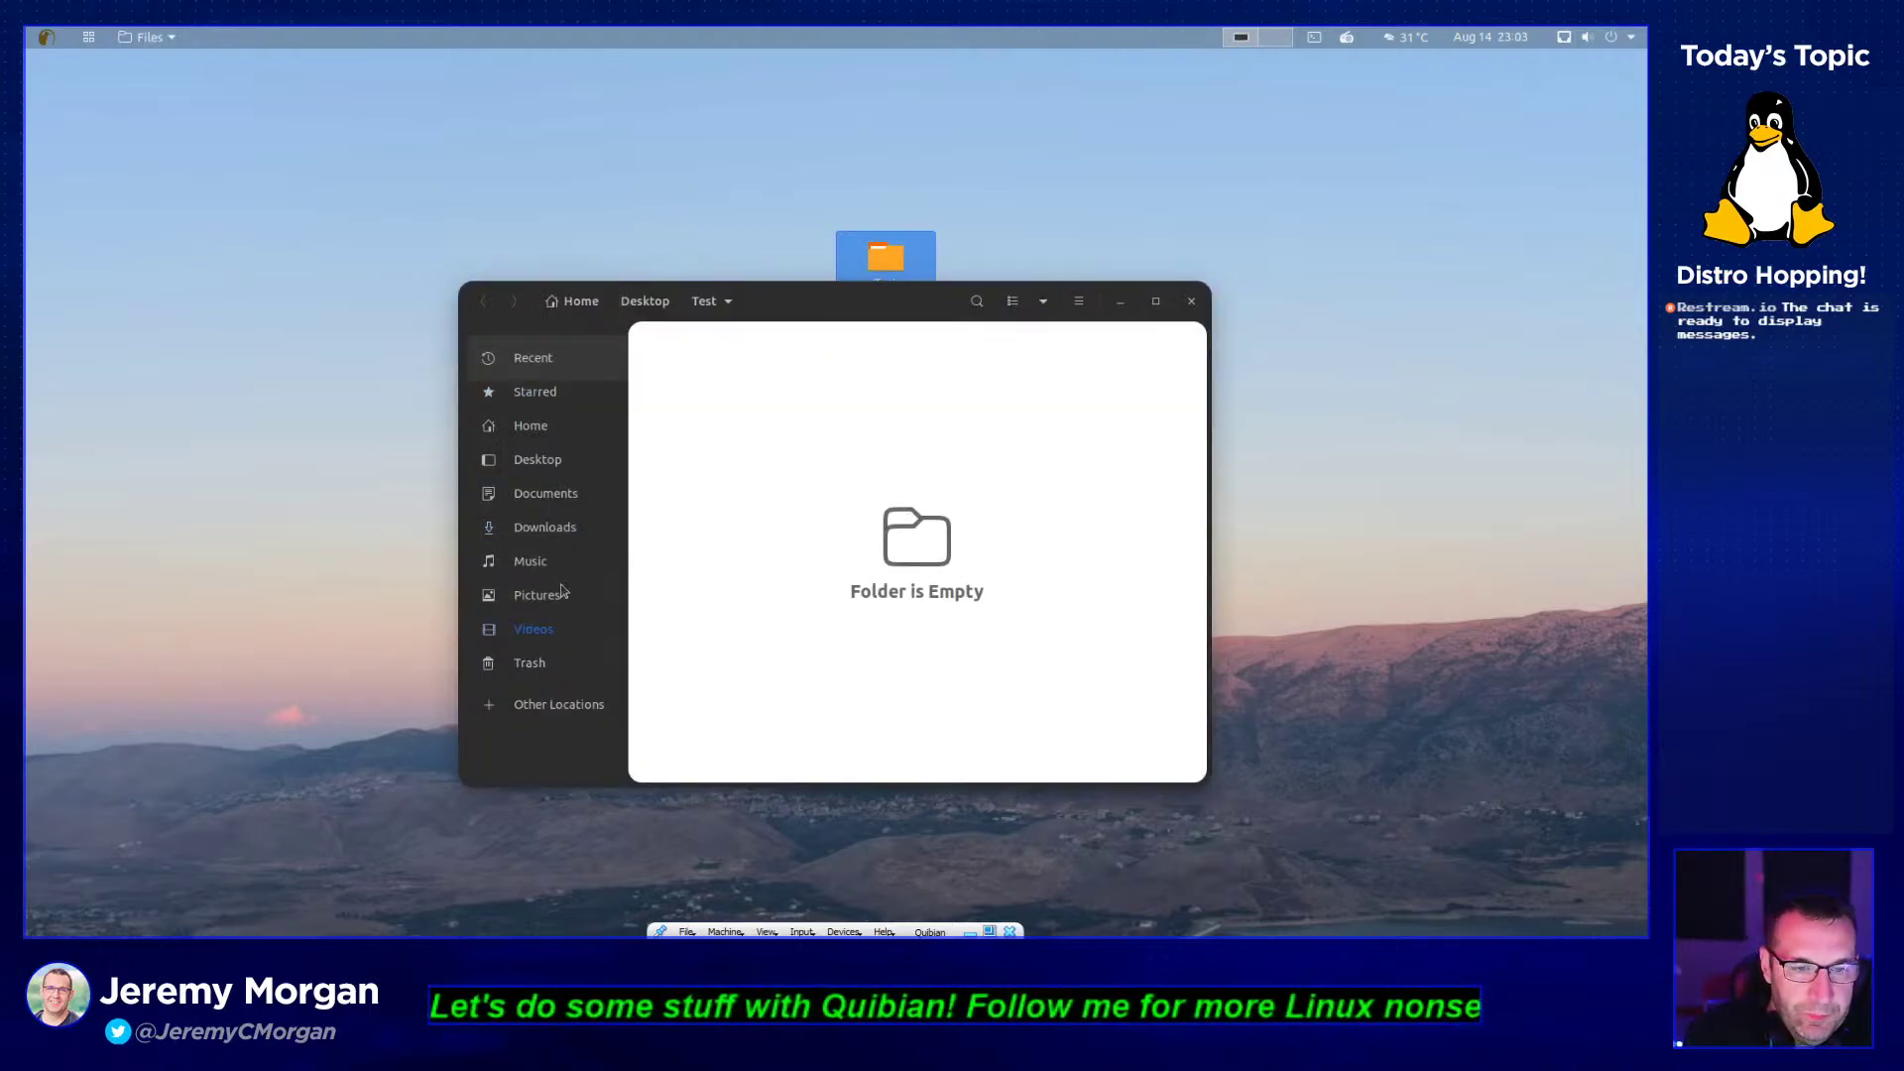
click(546, 473)
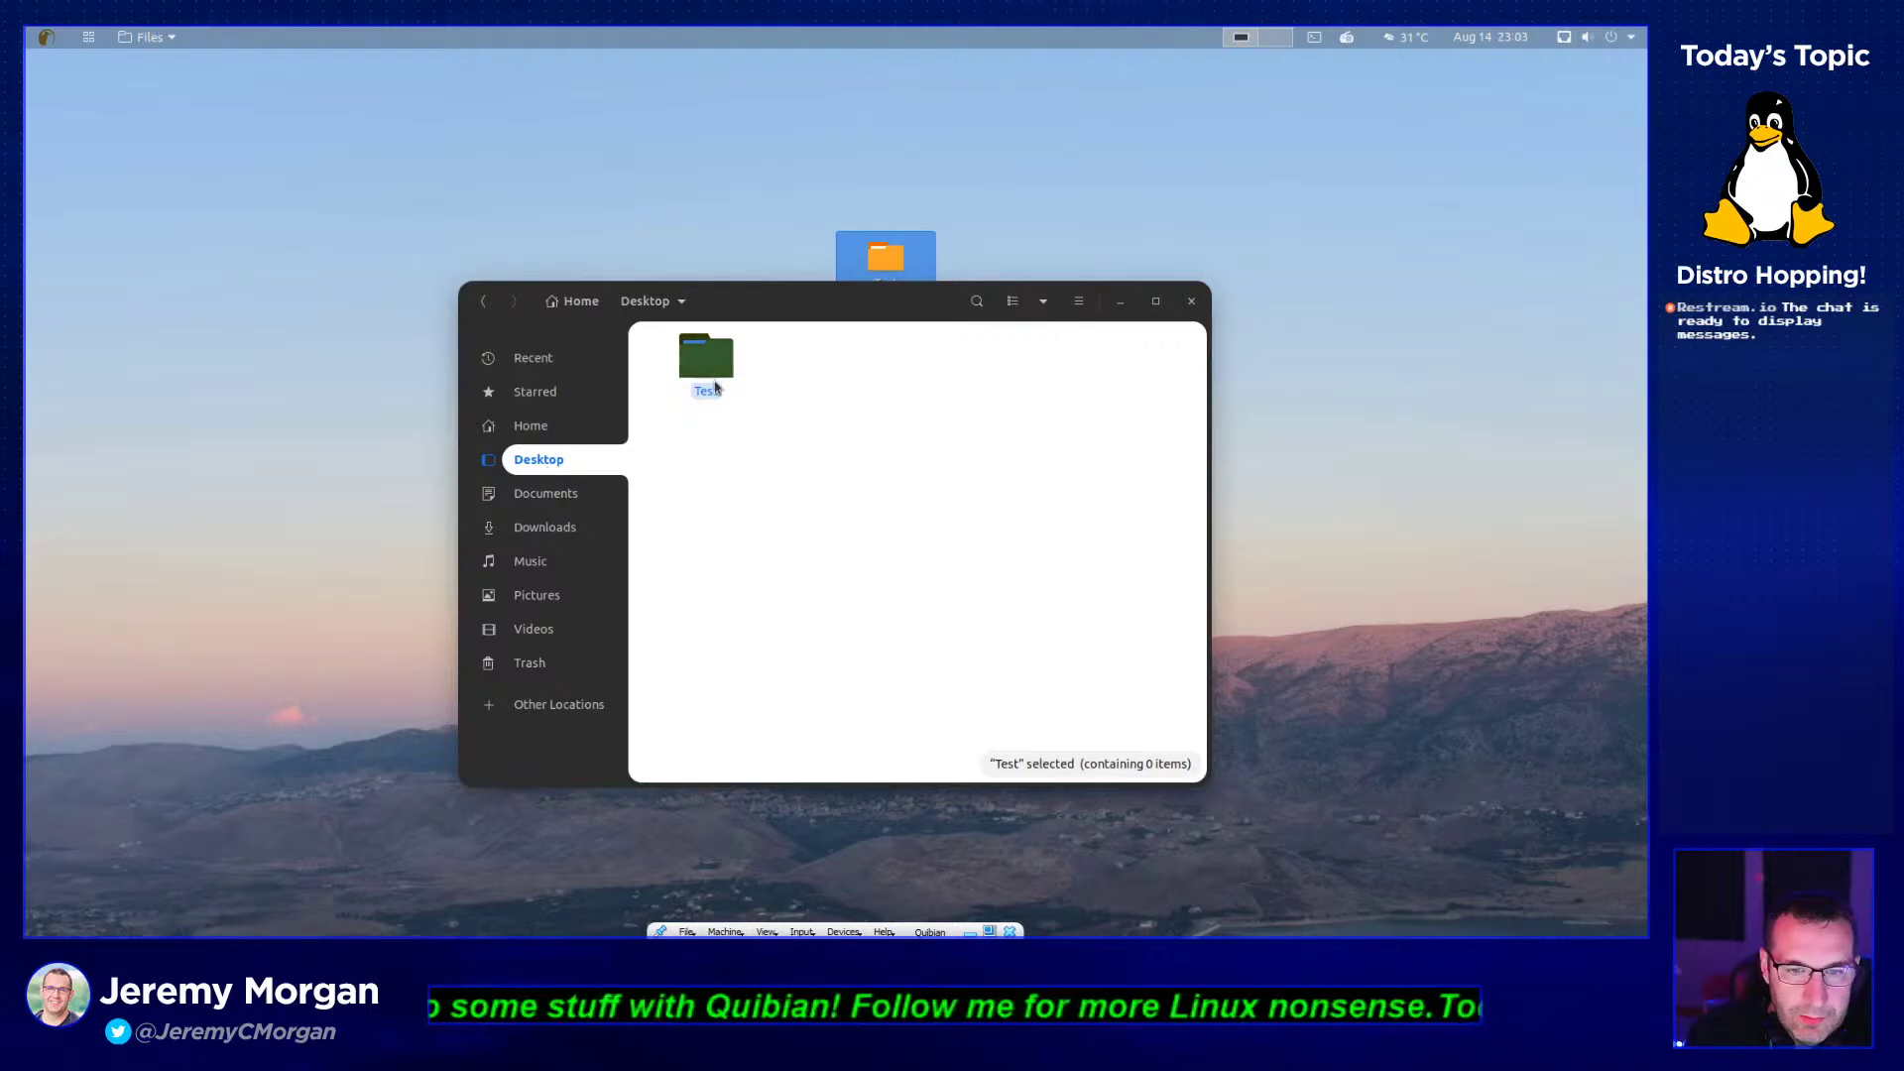
click(585, 501)
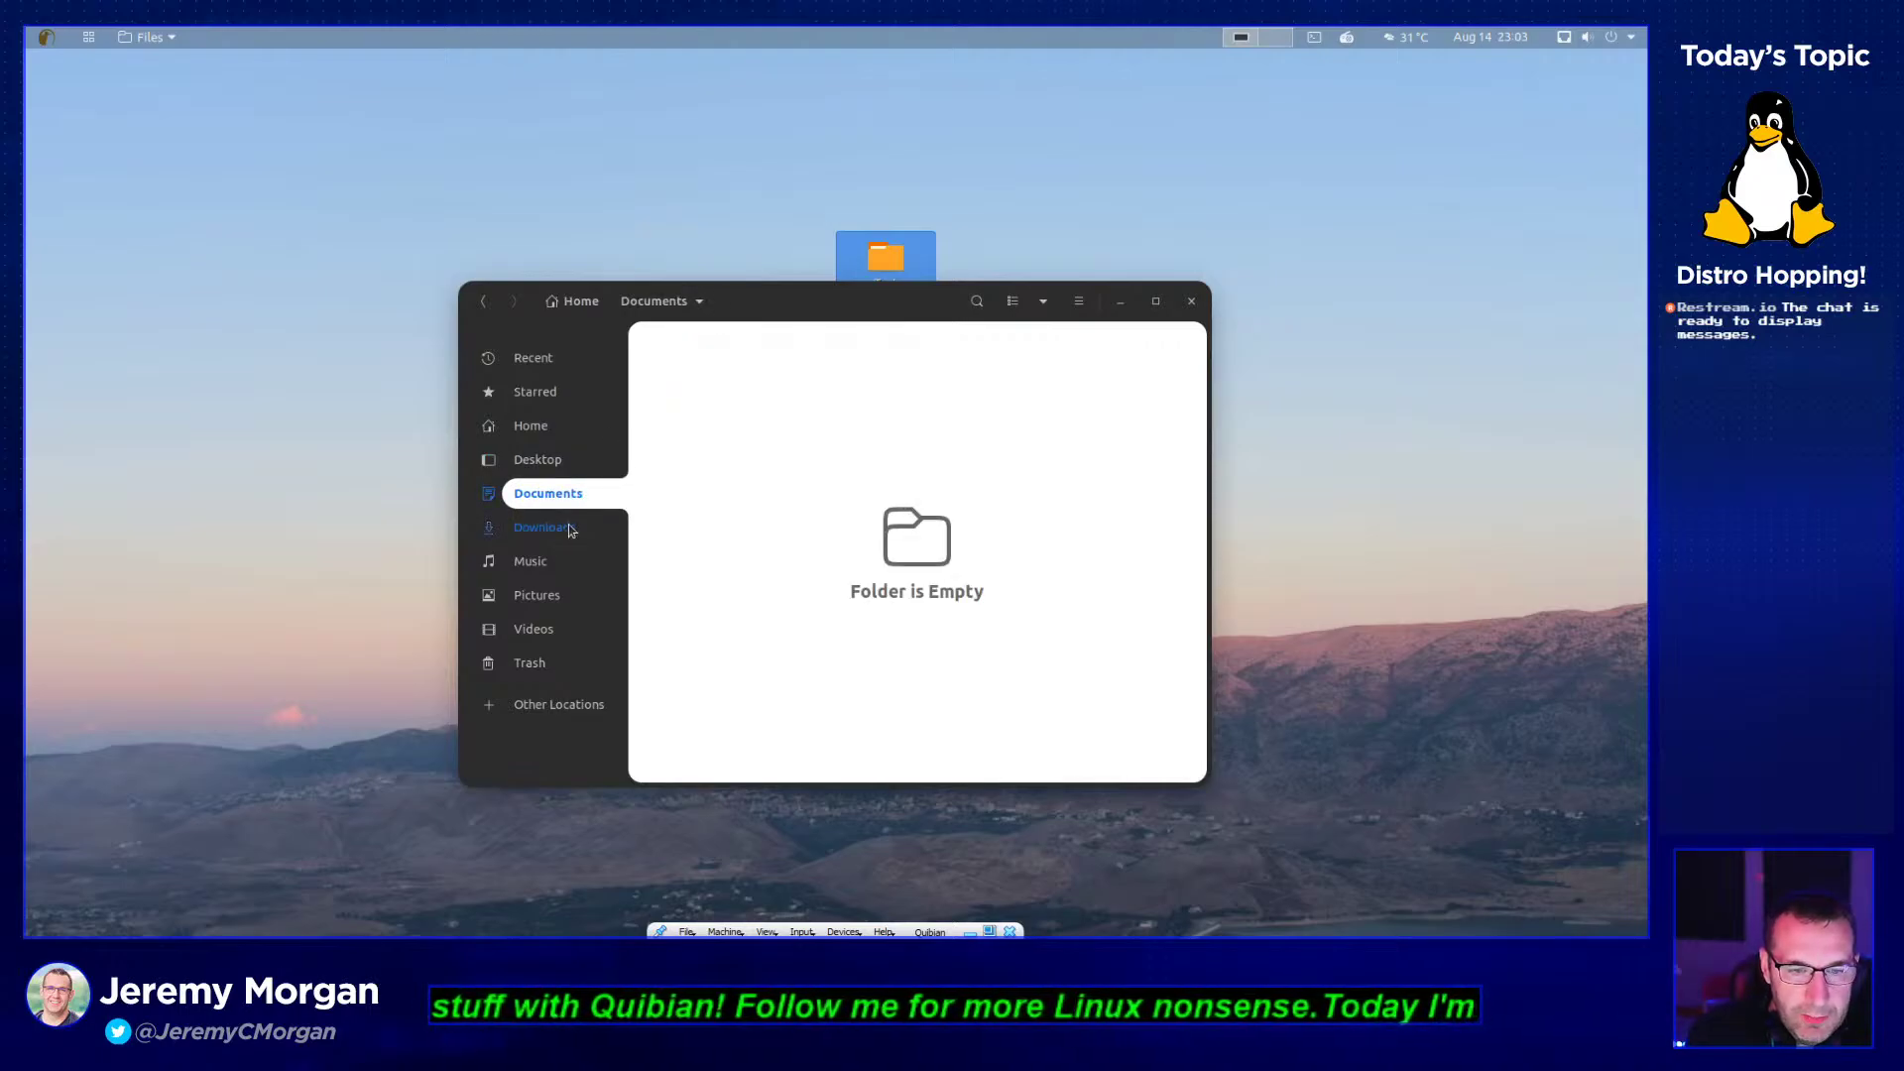
click(557, 604)
double_click(714, 394)
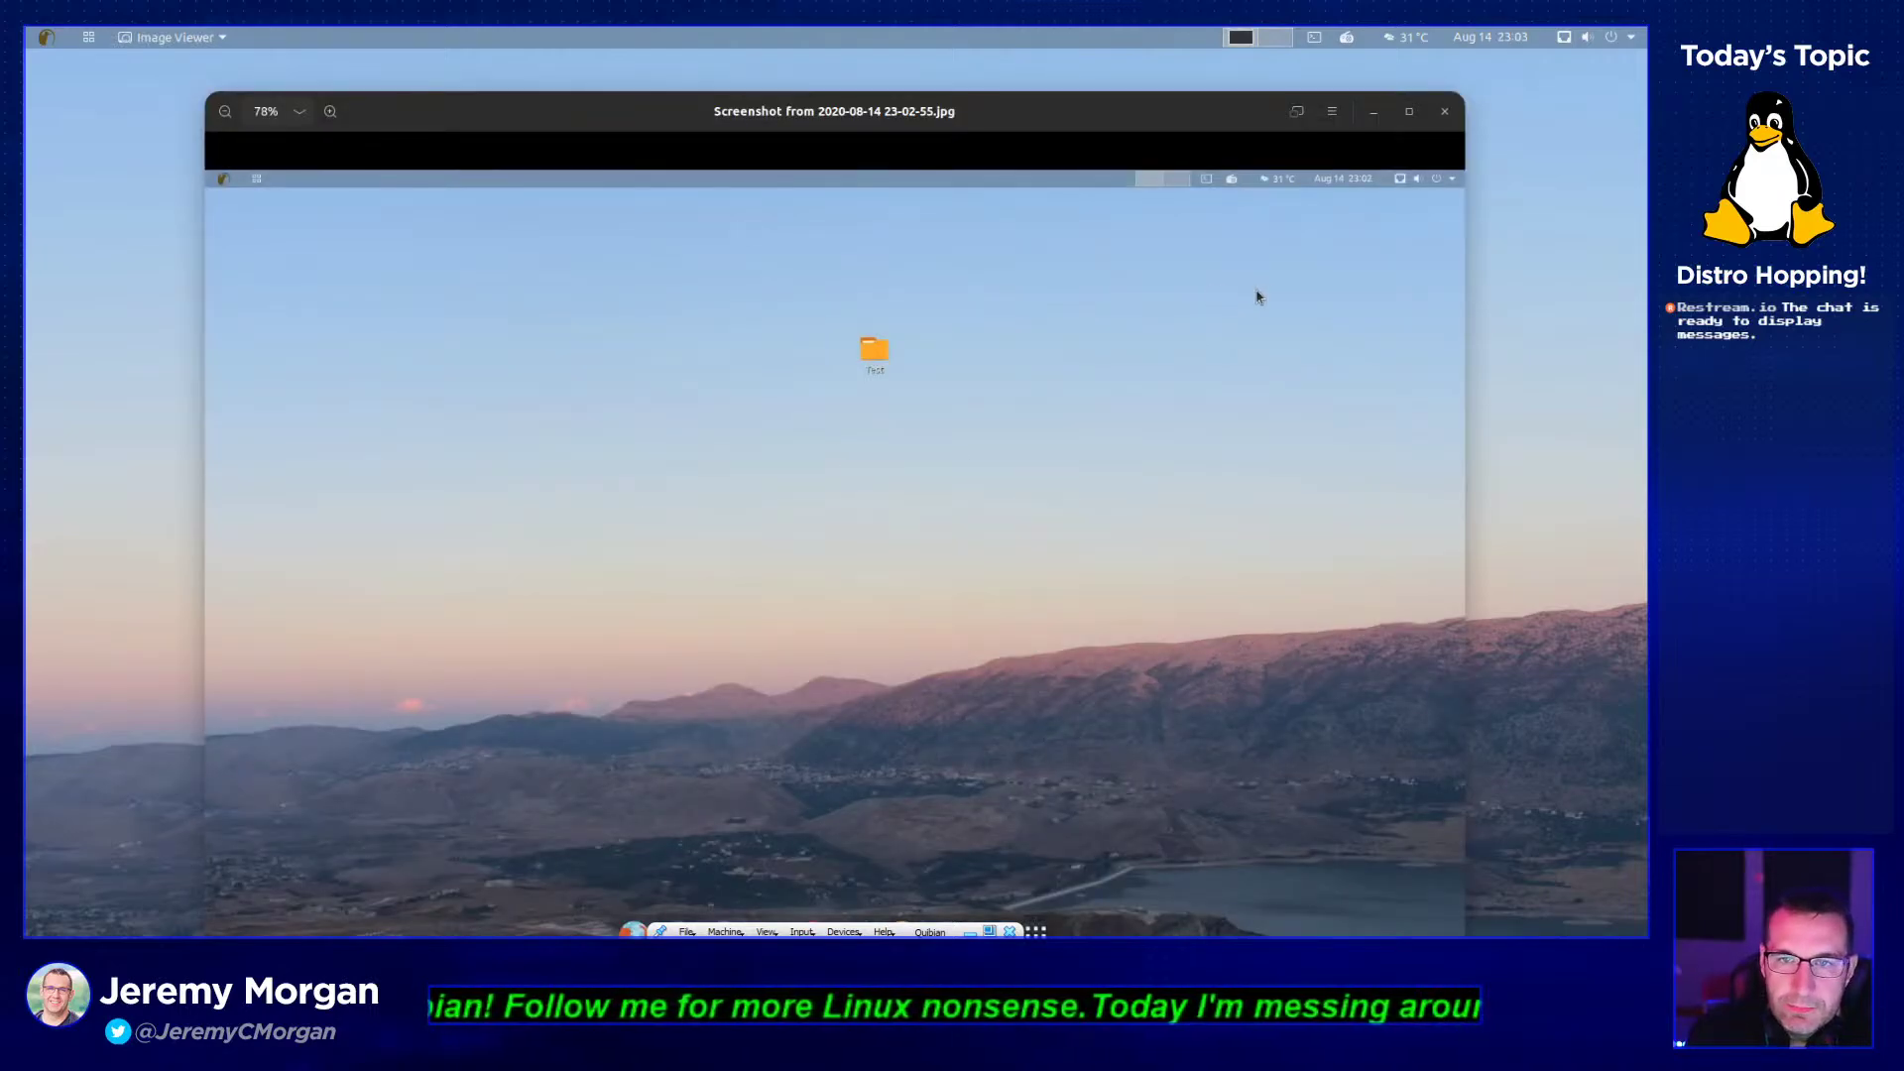
scroll(1077, 446, down, 5)
scroll(1072, 478, up, 1)
scroll(1072, 478, down, 1)
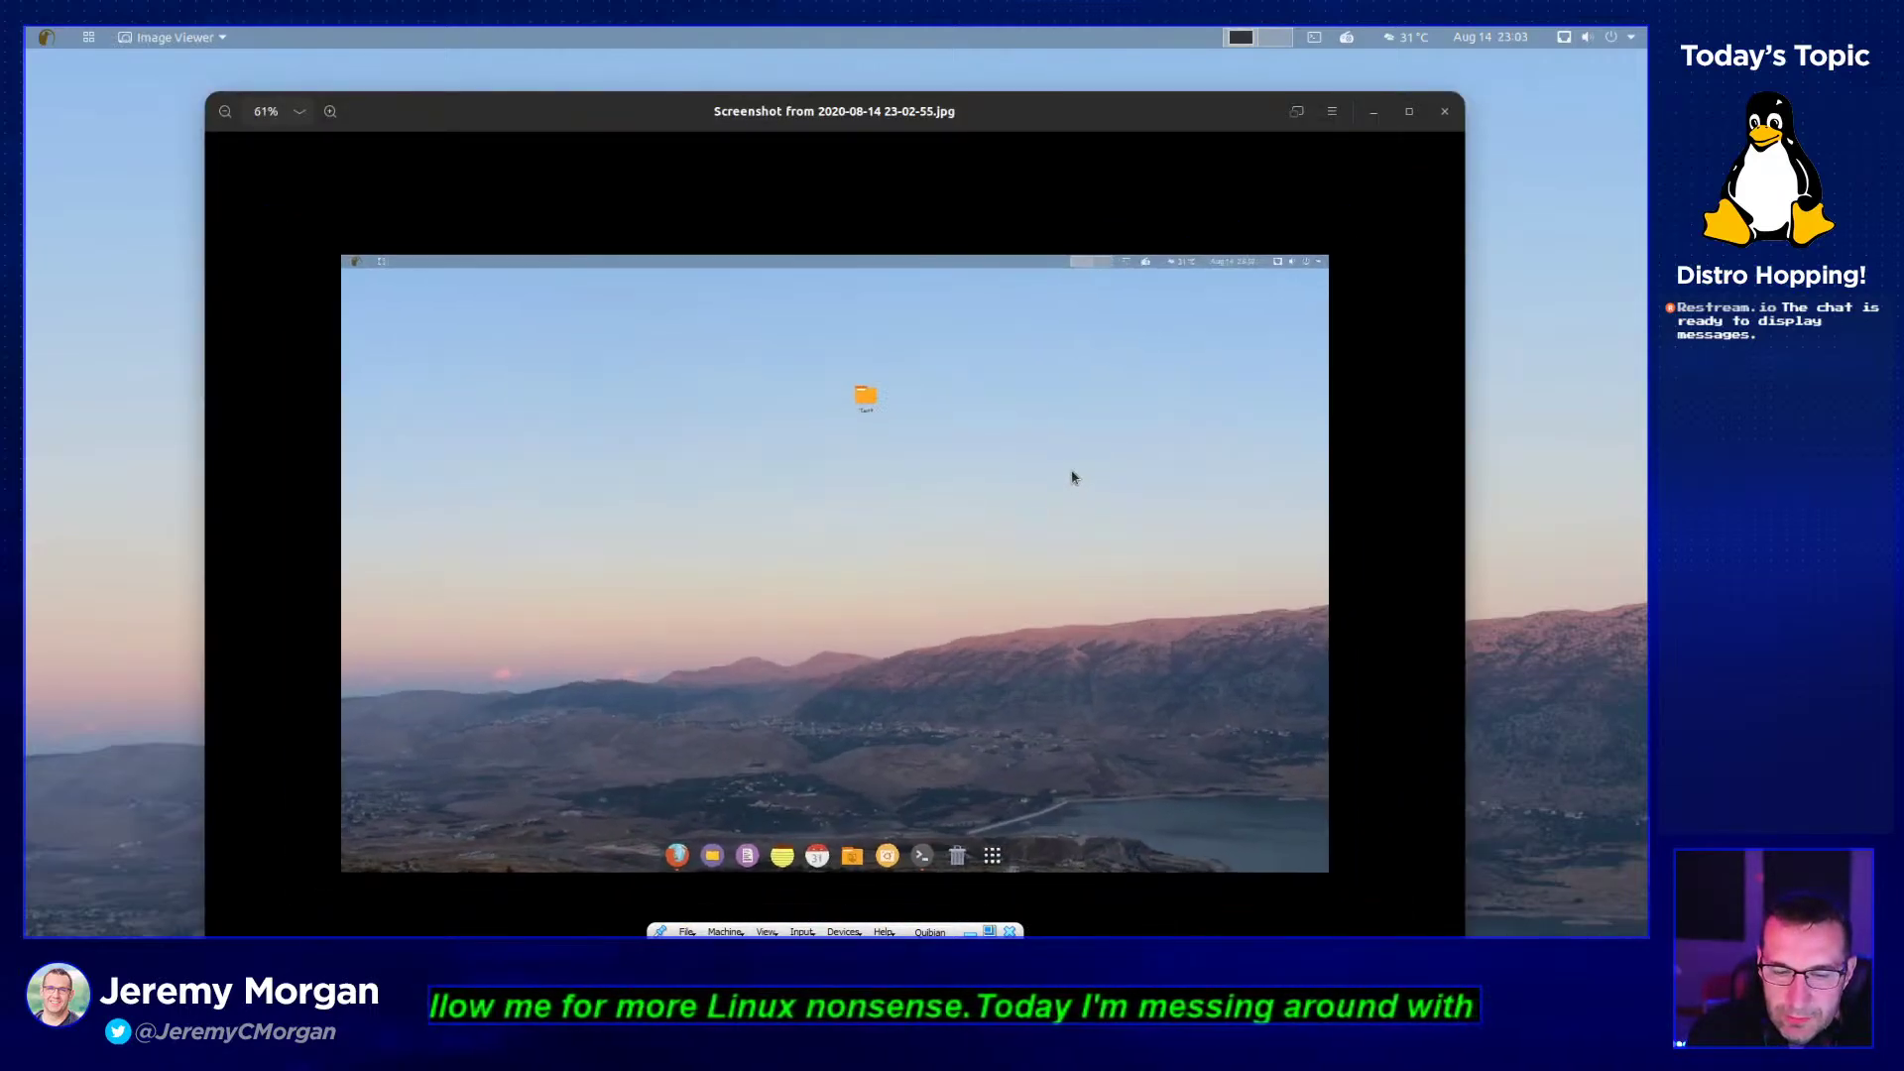
scroll(1072, 478, up, 1)
- Close Image Viewer and Files, then launch USB Image Writer from Accessories
click(1443, 111)
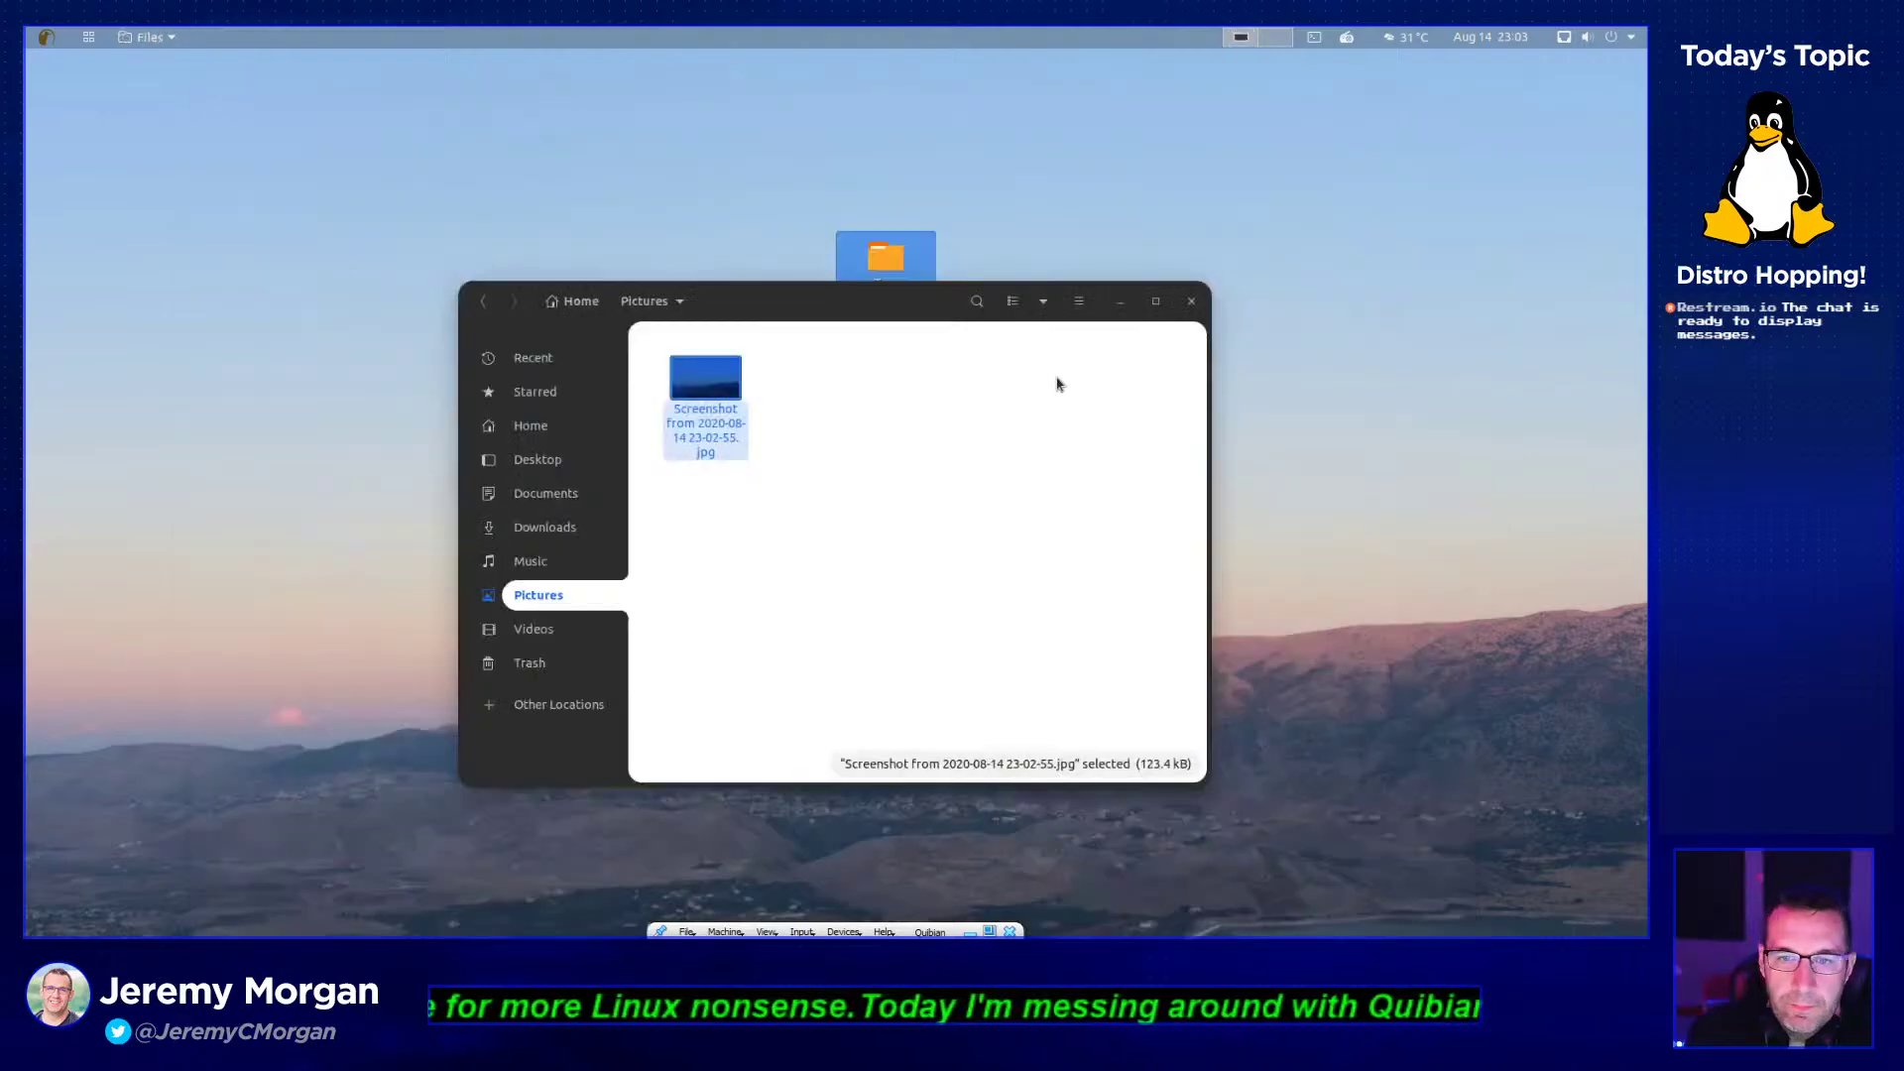
click(1190, 302)
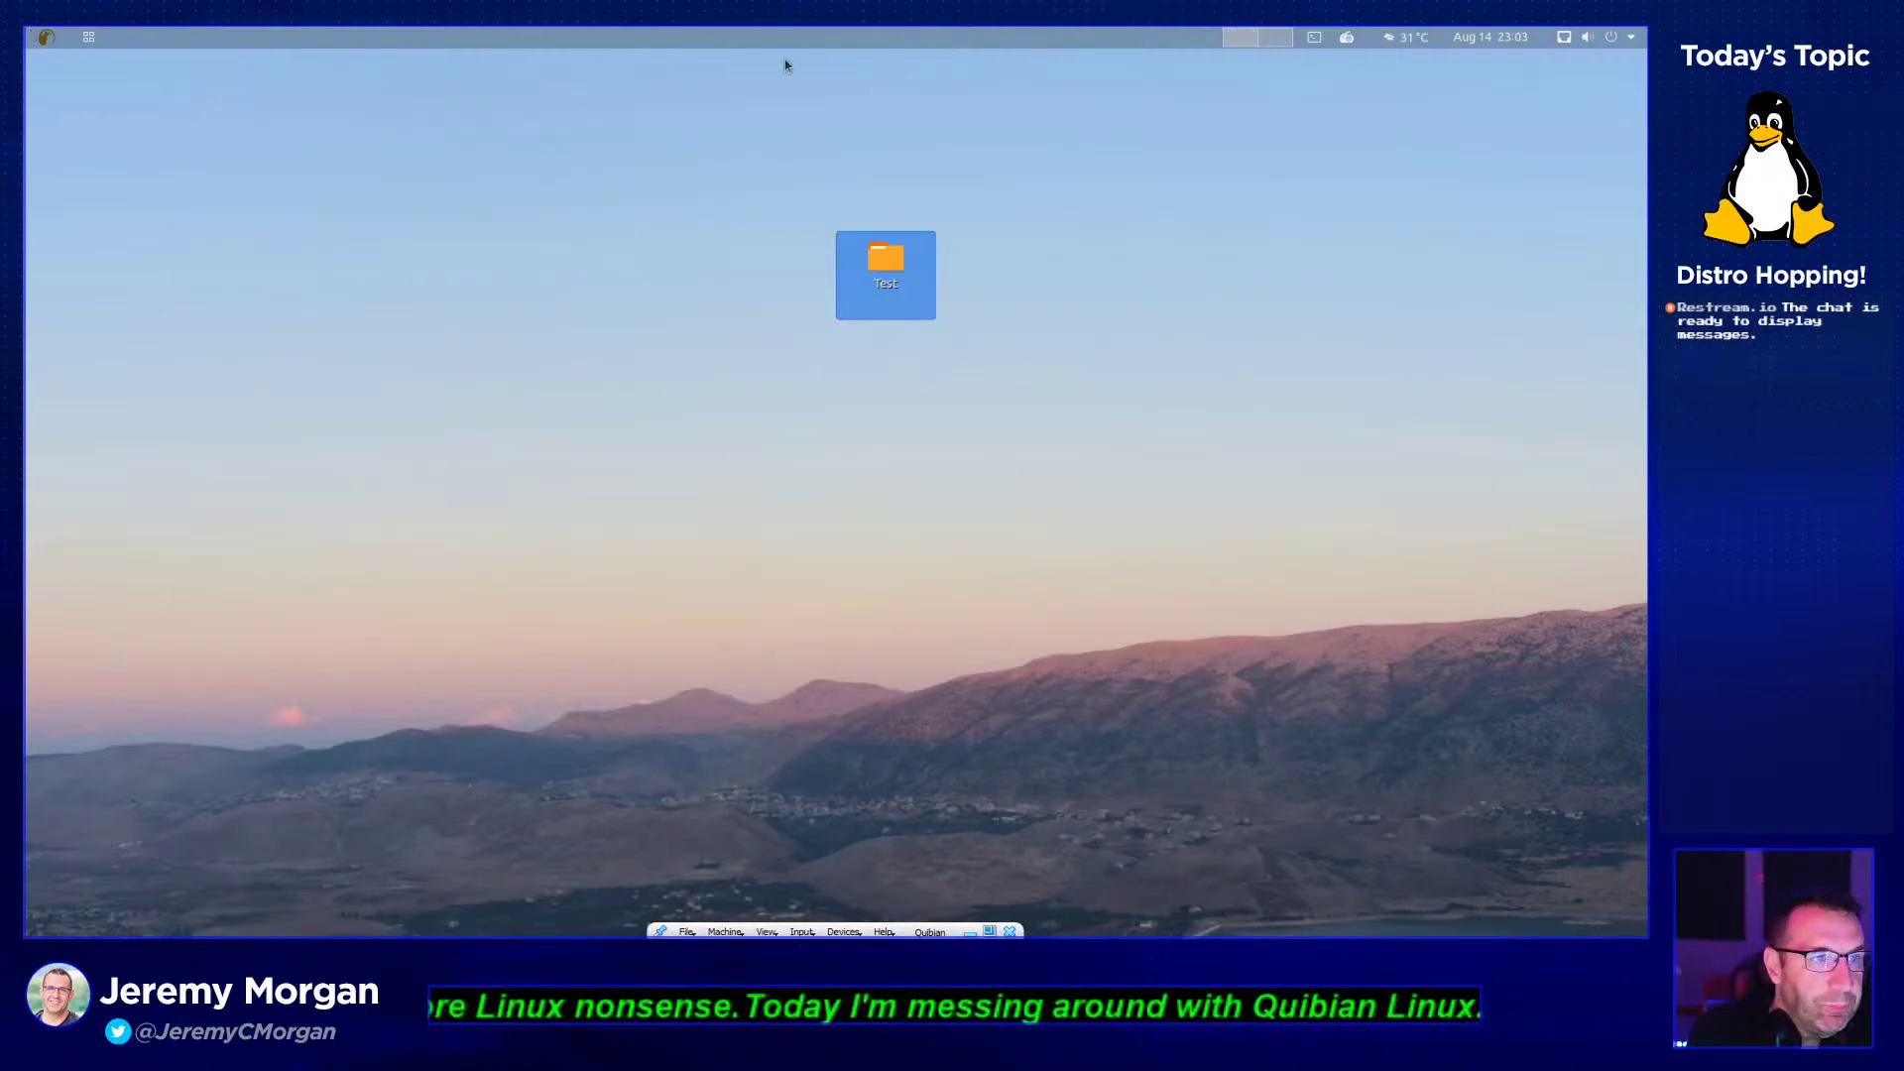
click(87, 40)
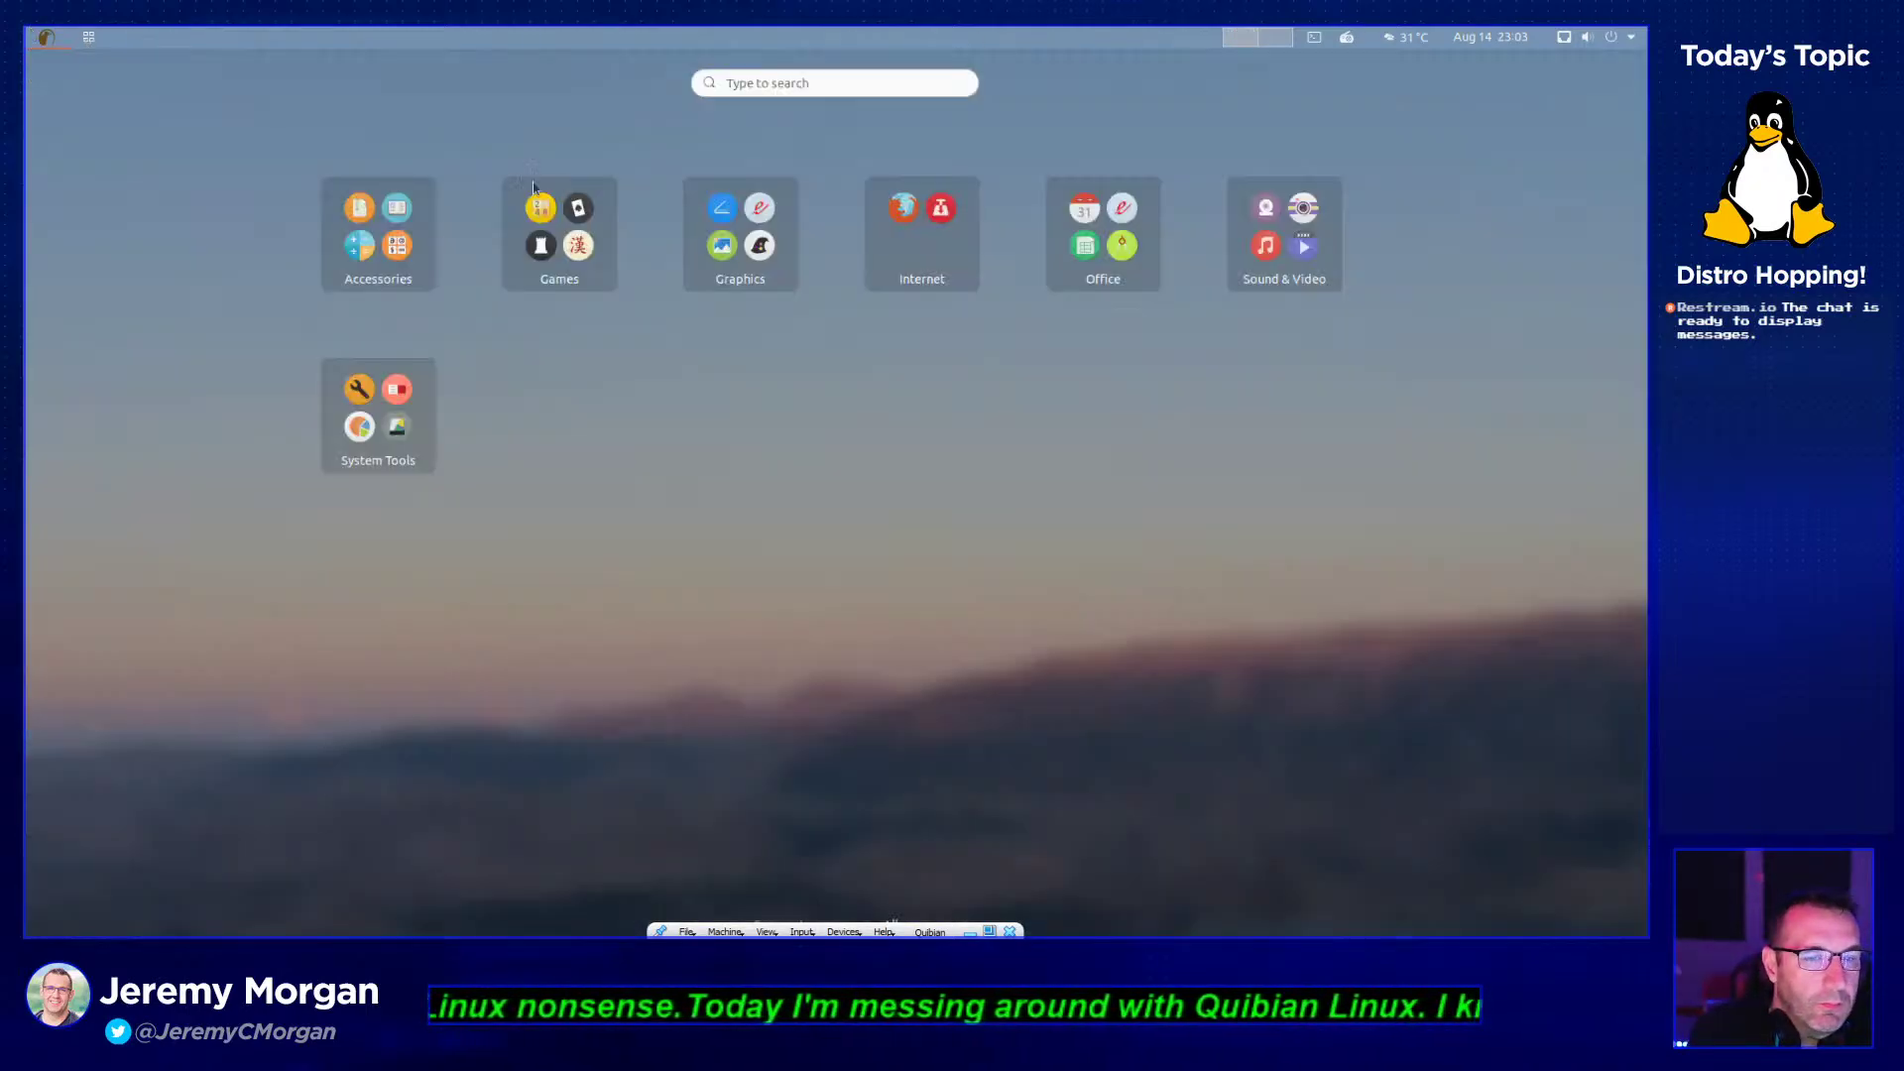
click(378, 233)
scroll(1059, 623, down, 3)
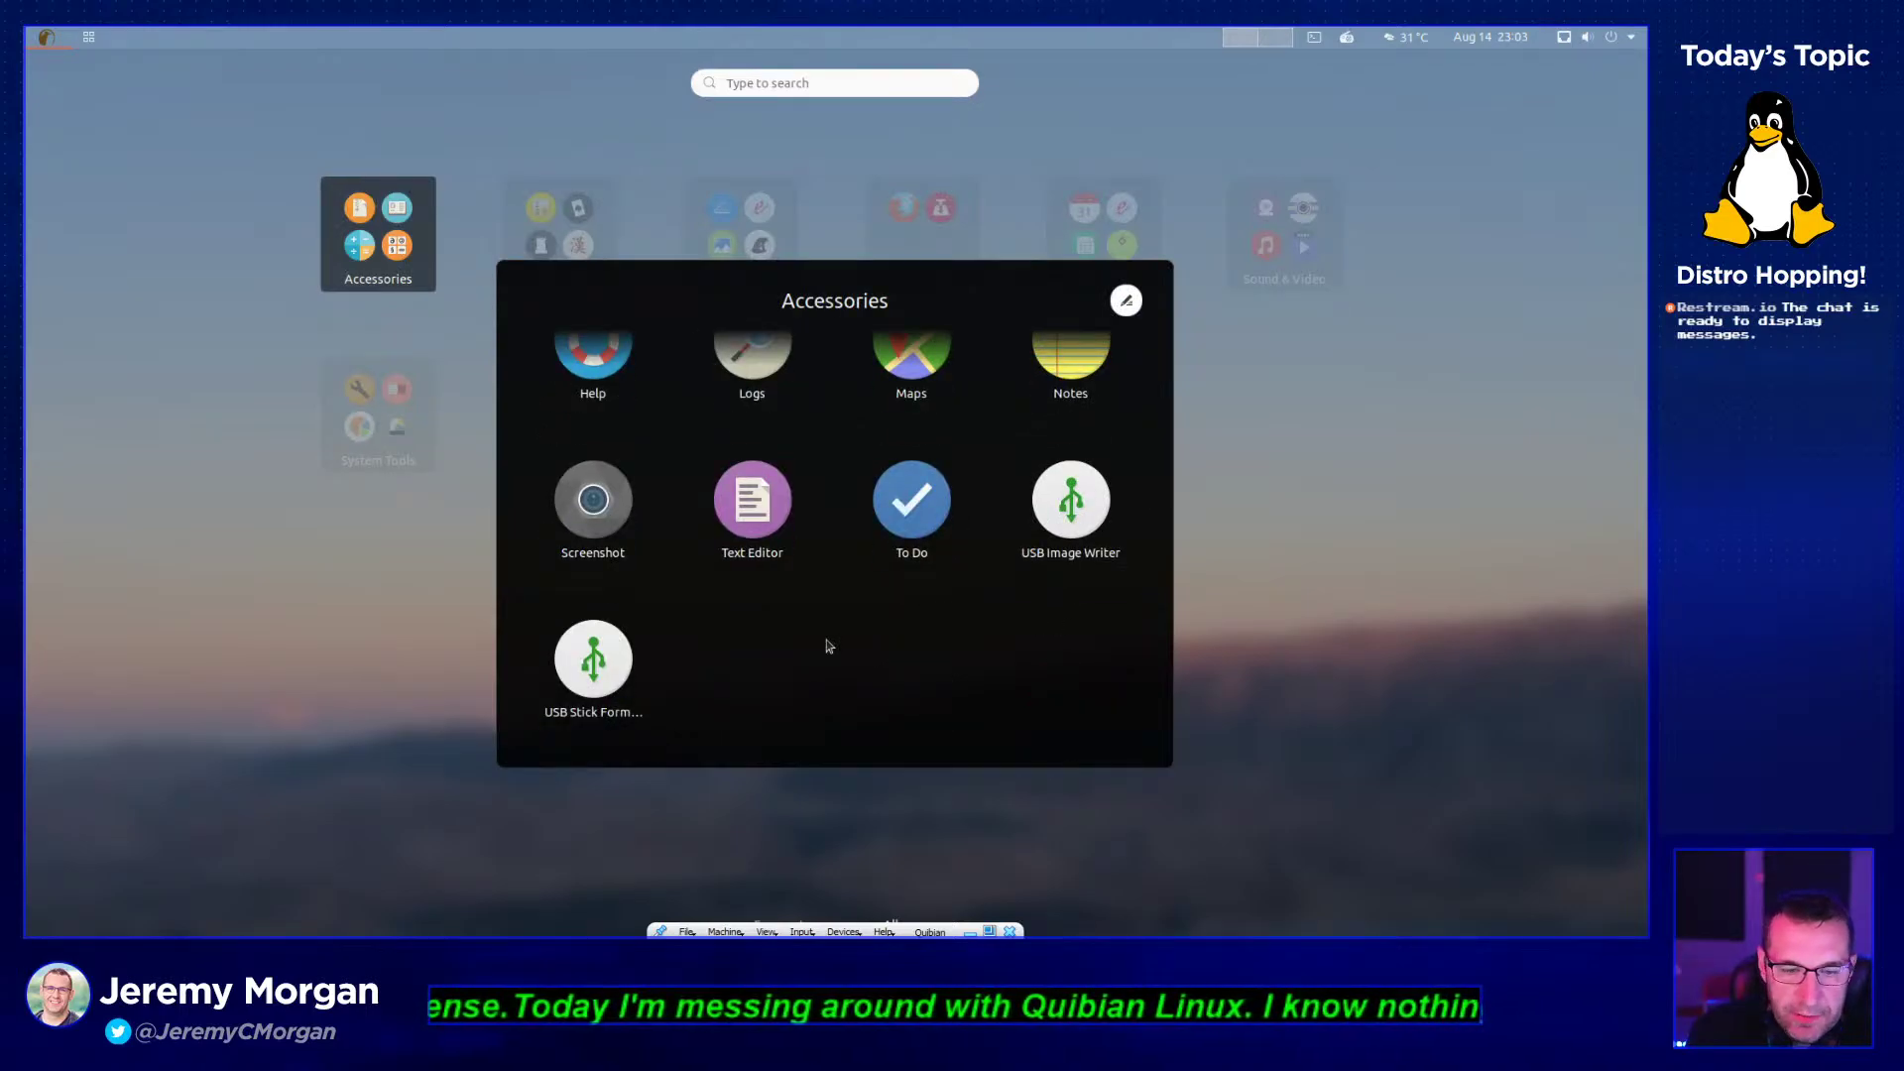
click(1091, 530)
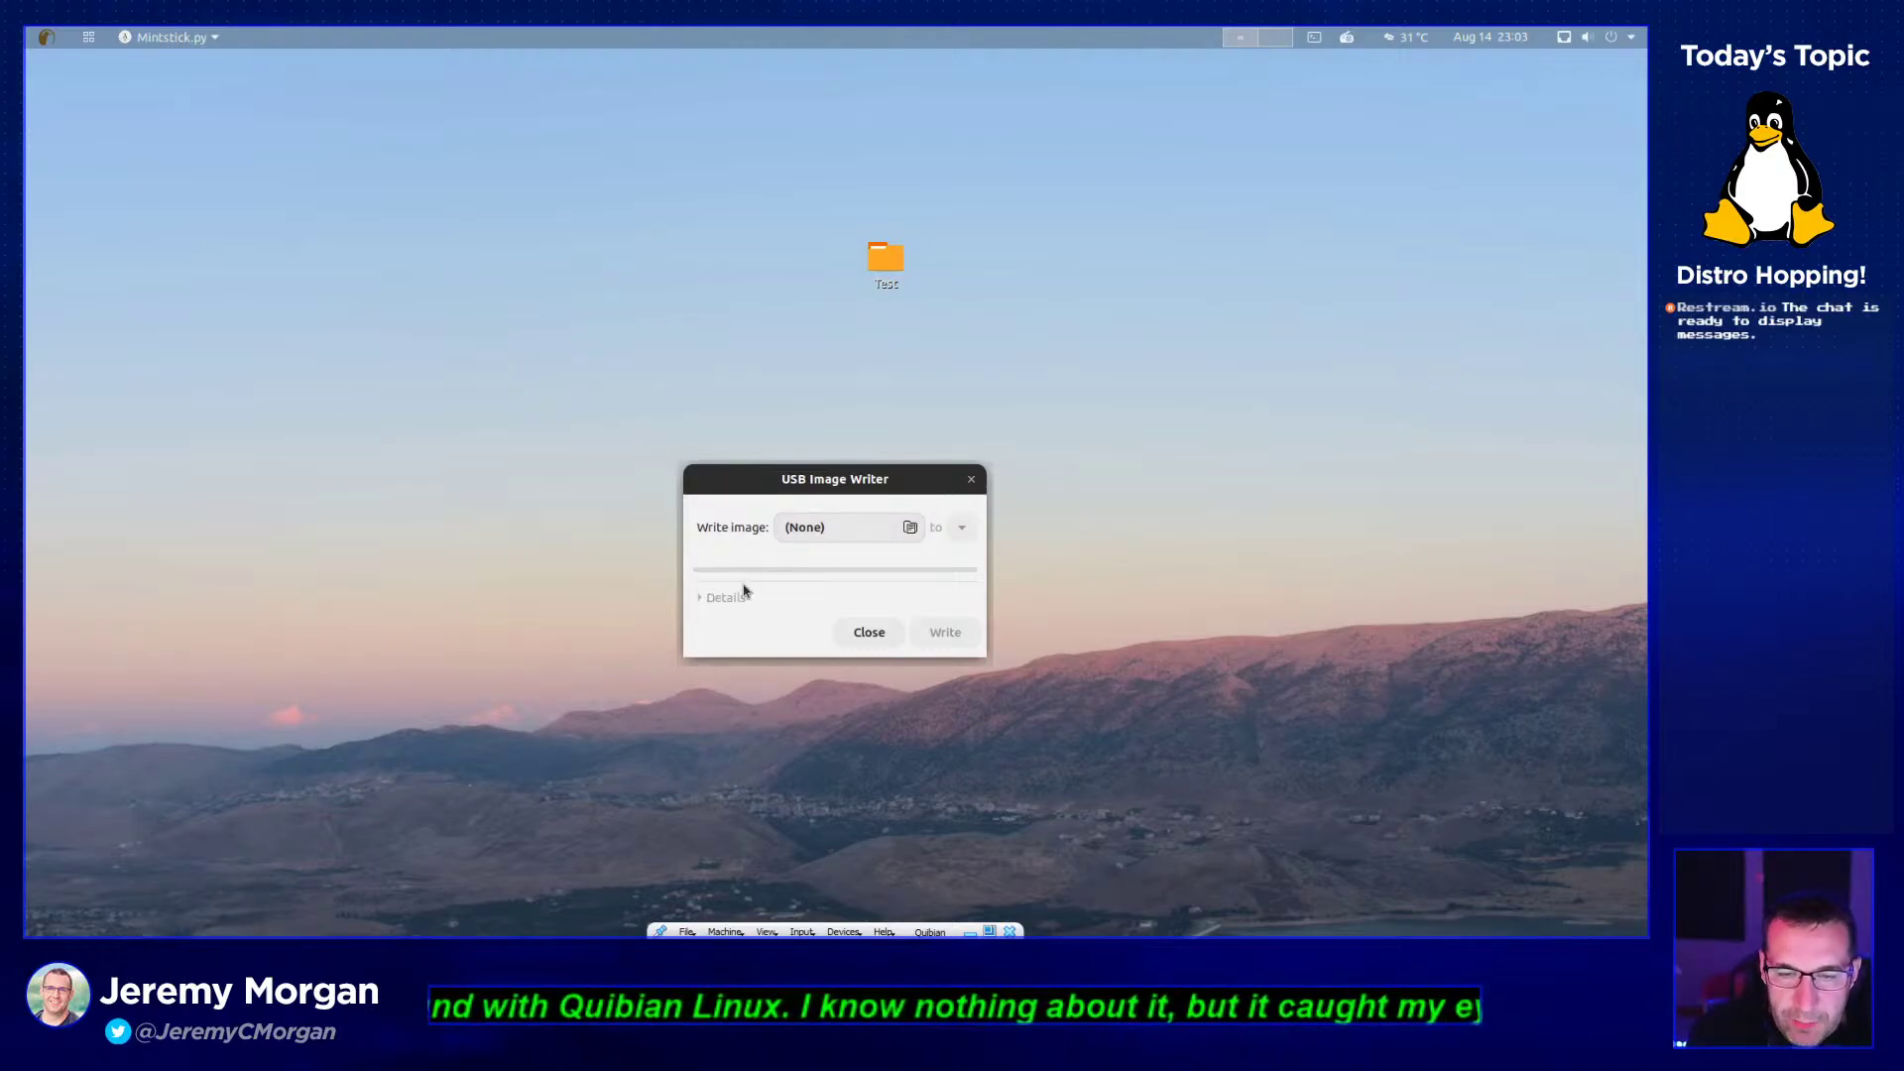
- Open the image file chooser, browse to Desktop, and cancel without choosing anything
click(840, 522)
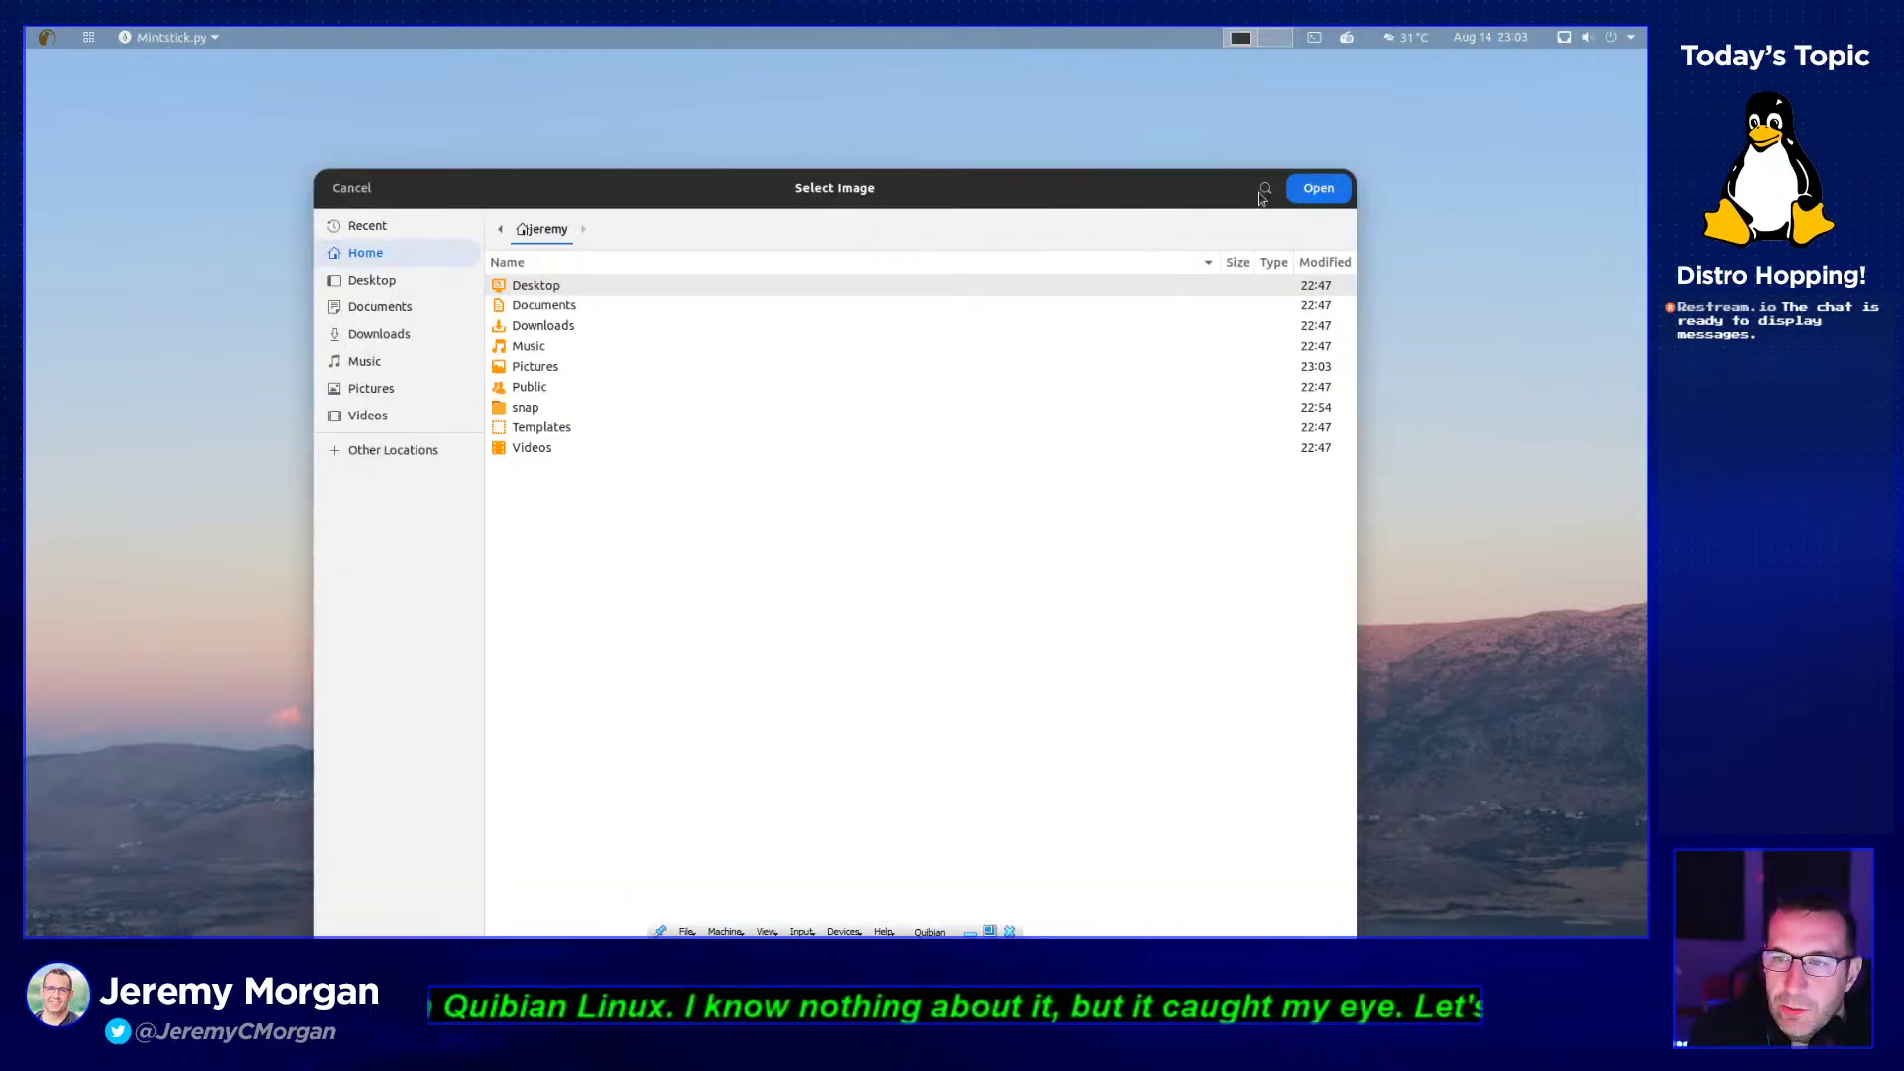
click(1318, 189)
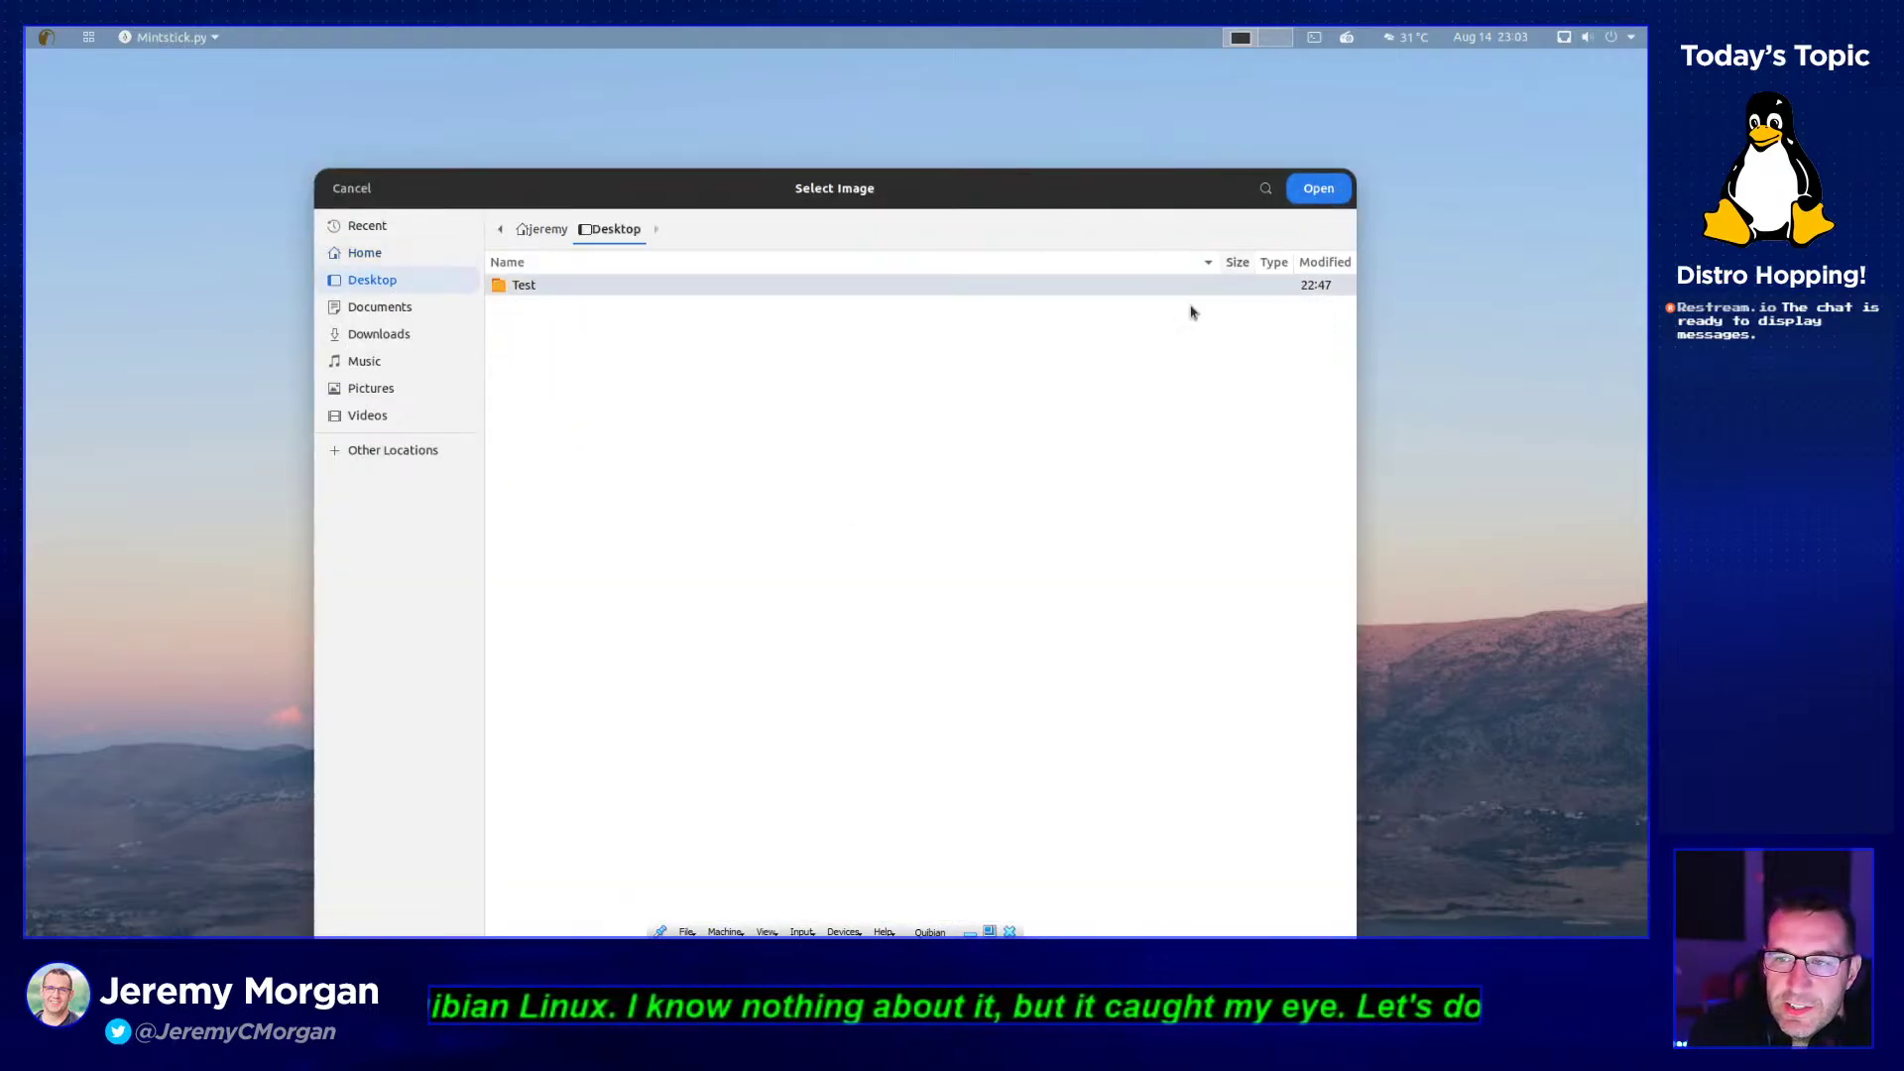
click(352, 187)
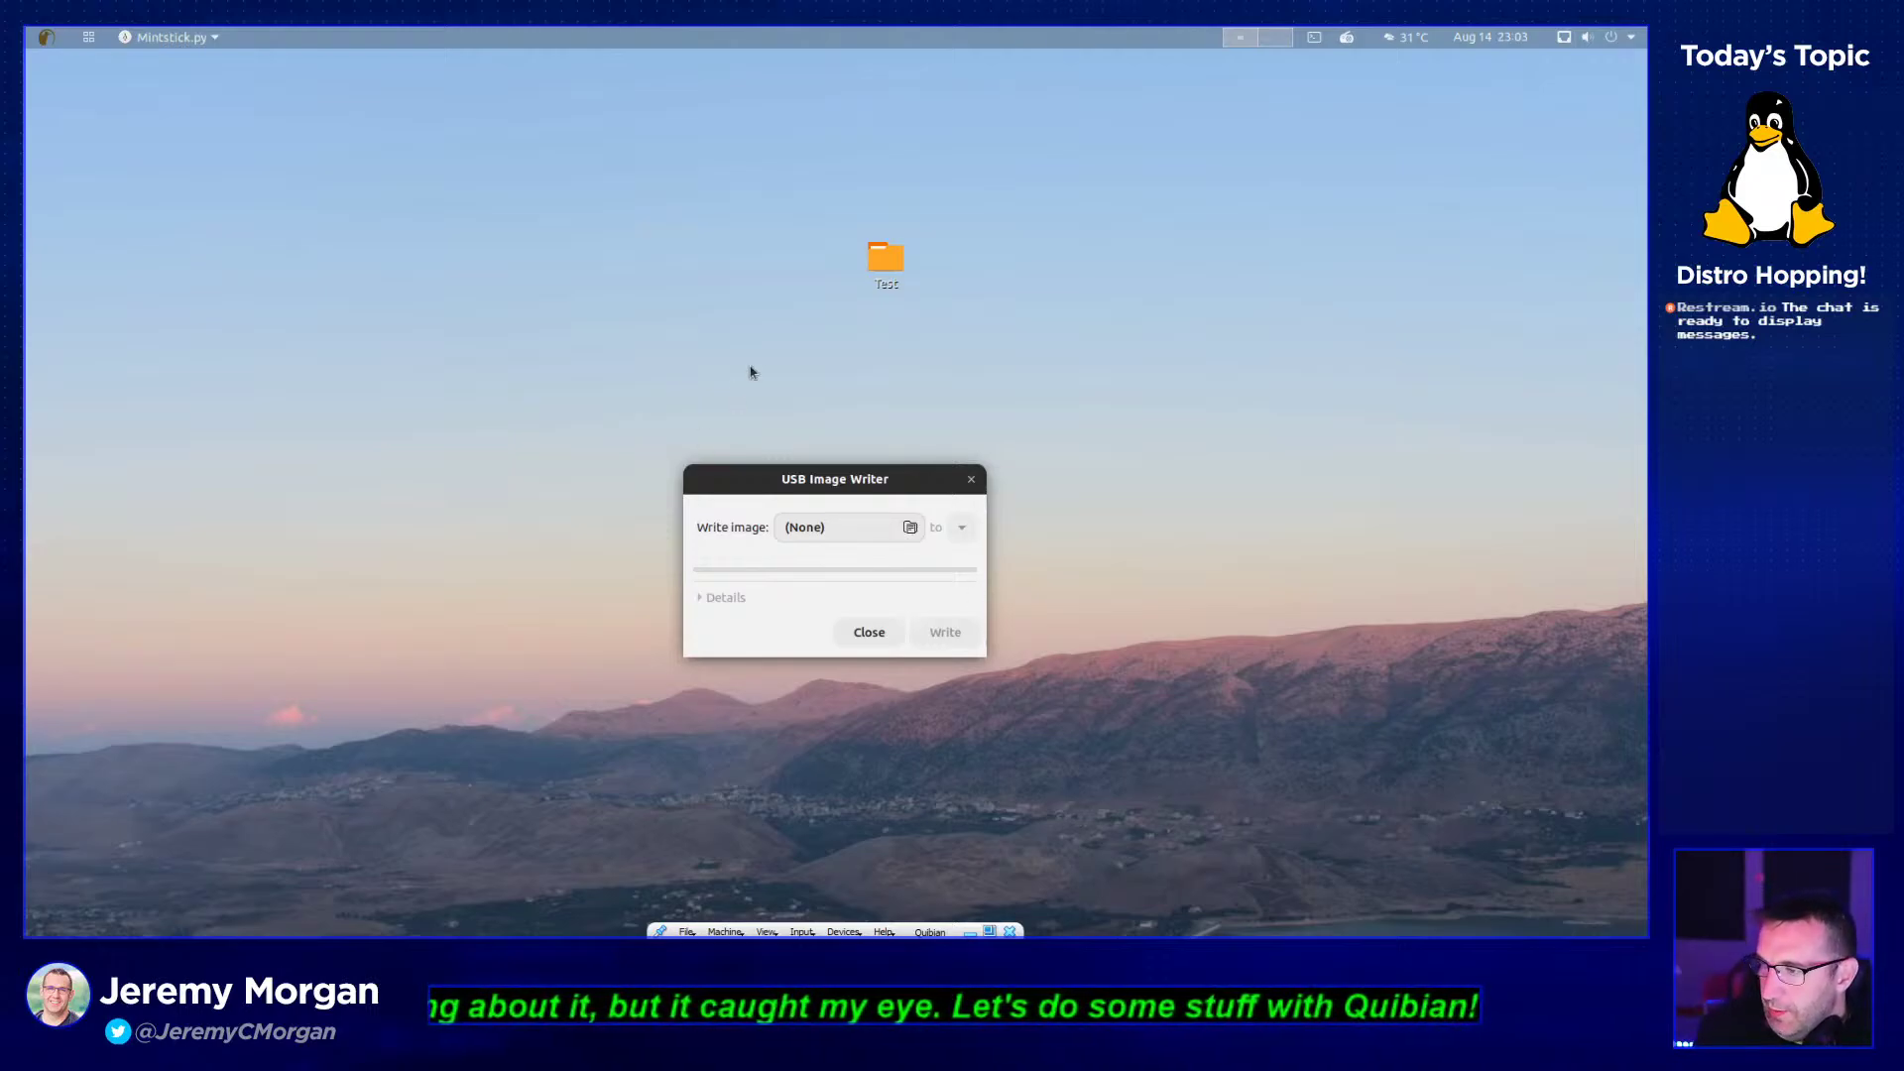
- Reposition the USB Image Writer window a few times, then close it
drag(882, 472, 824, 302)
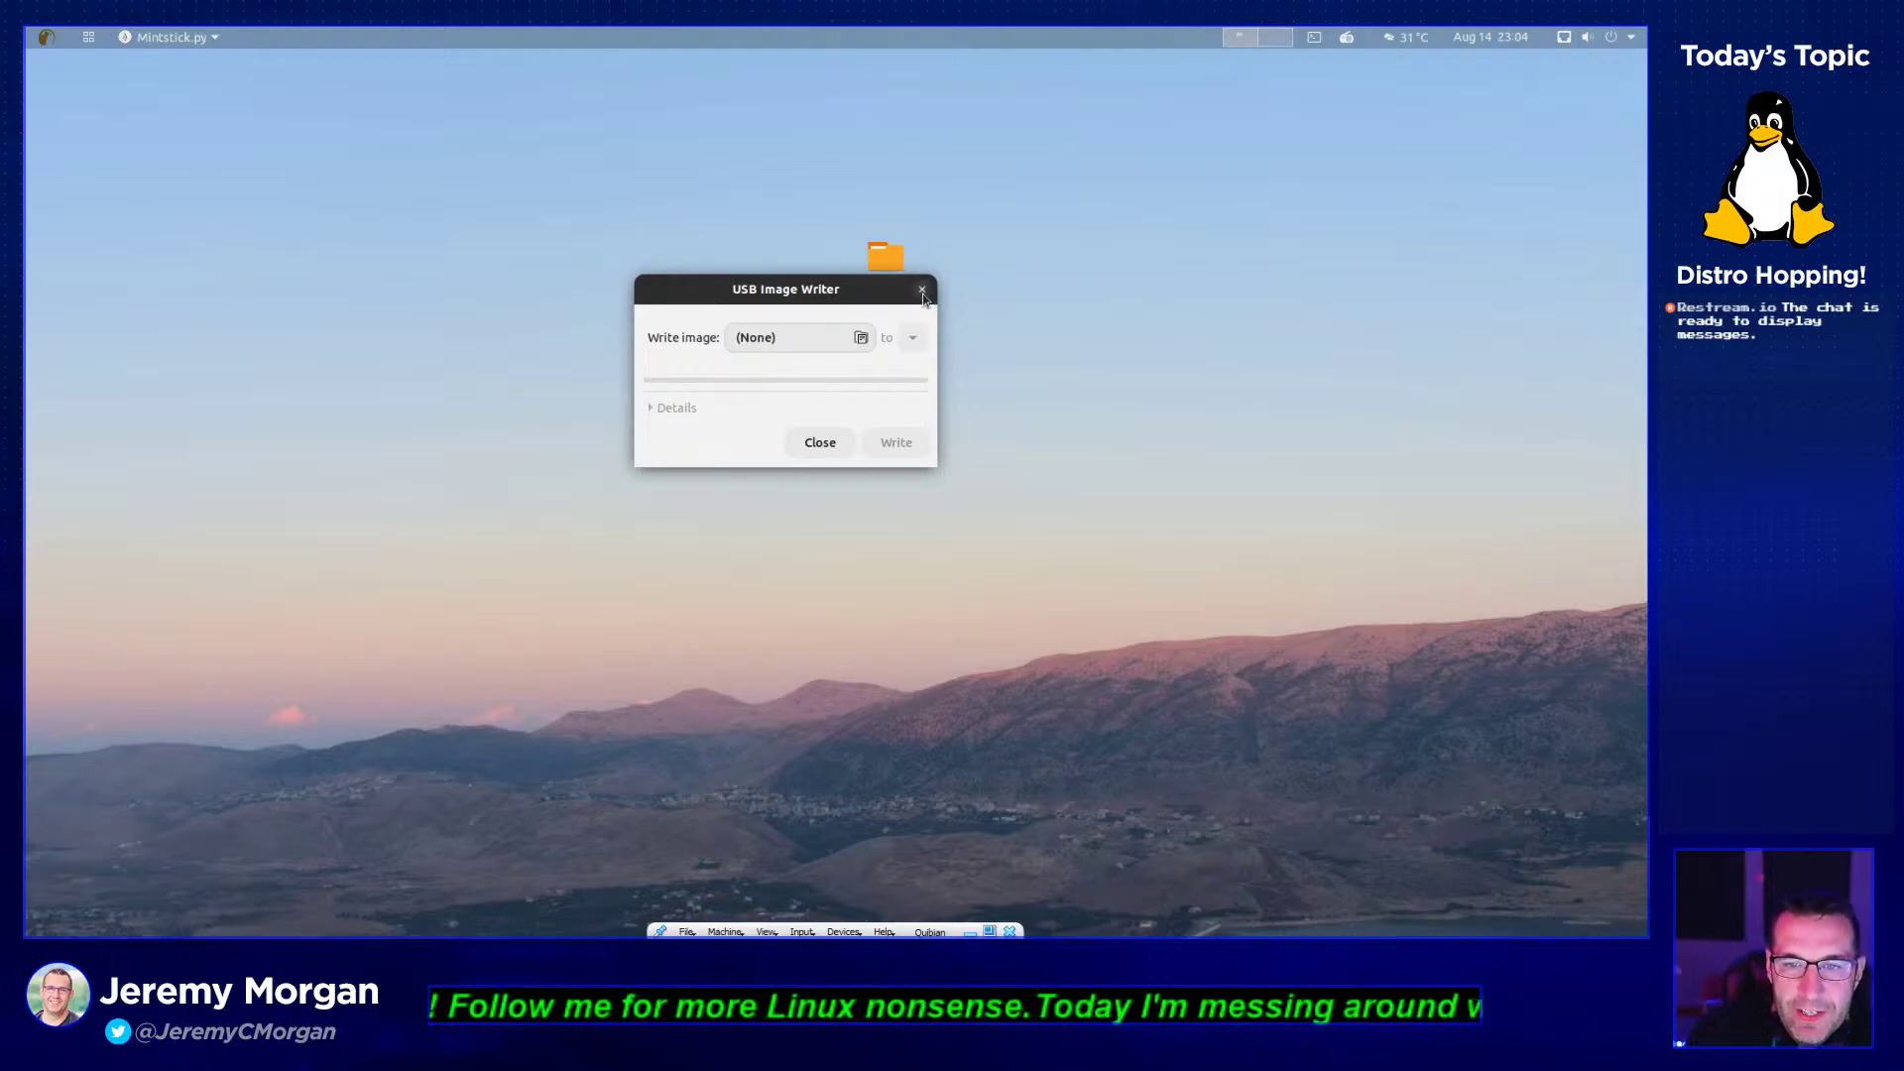
drag(877, 306, 917, 329)
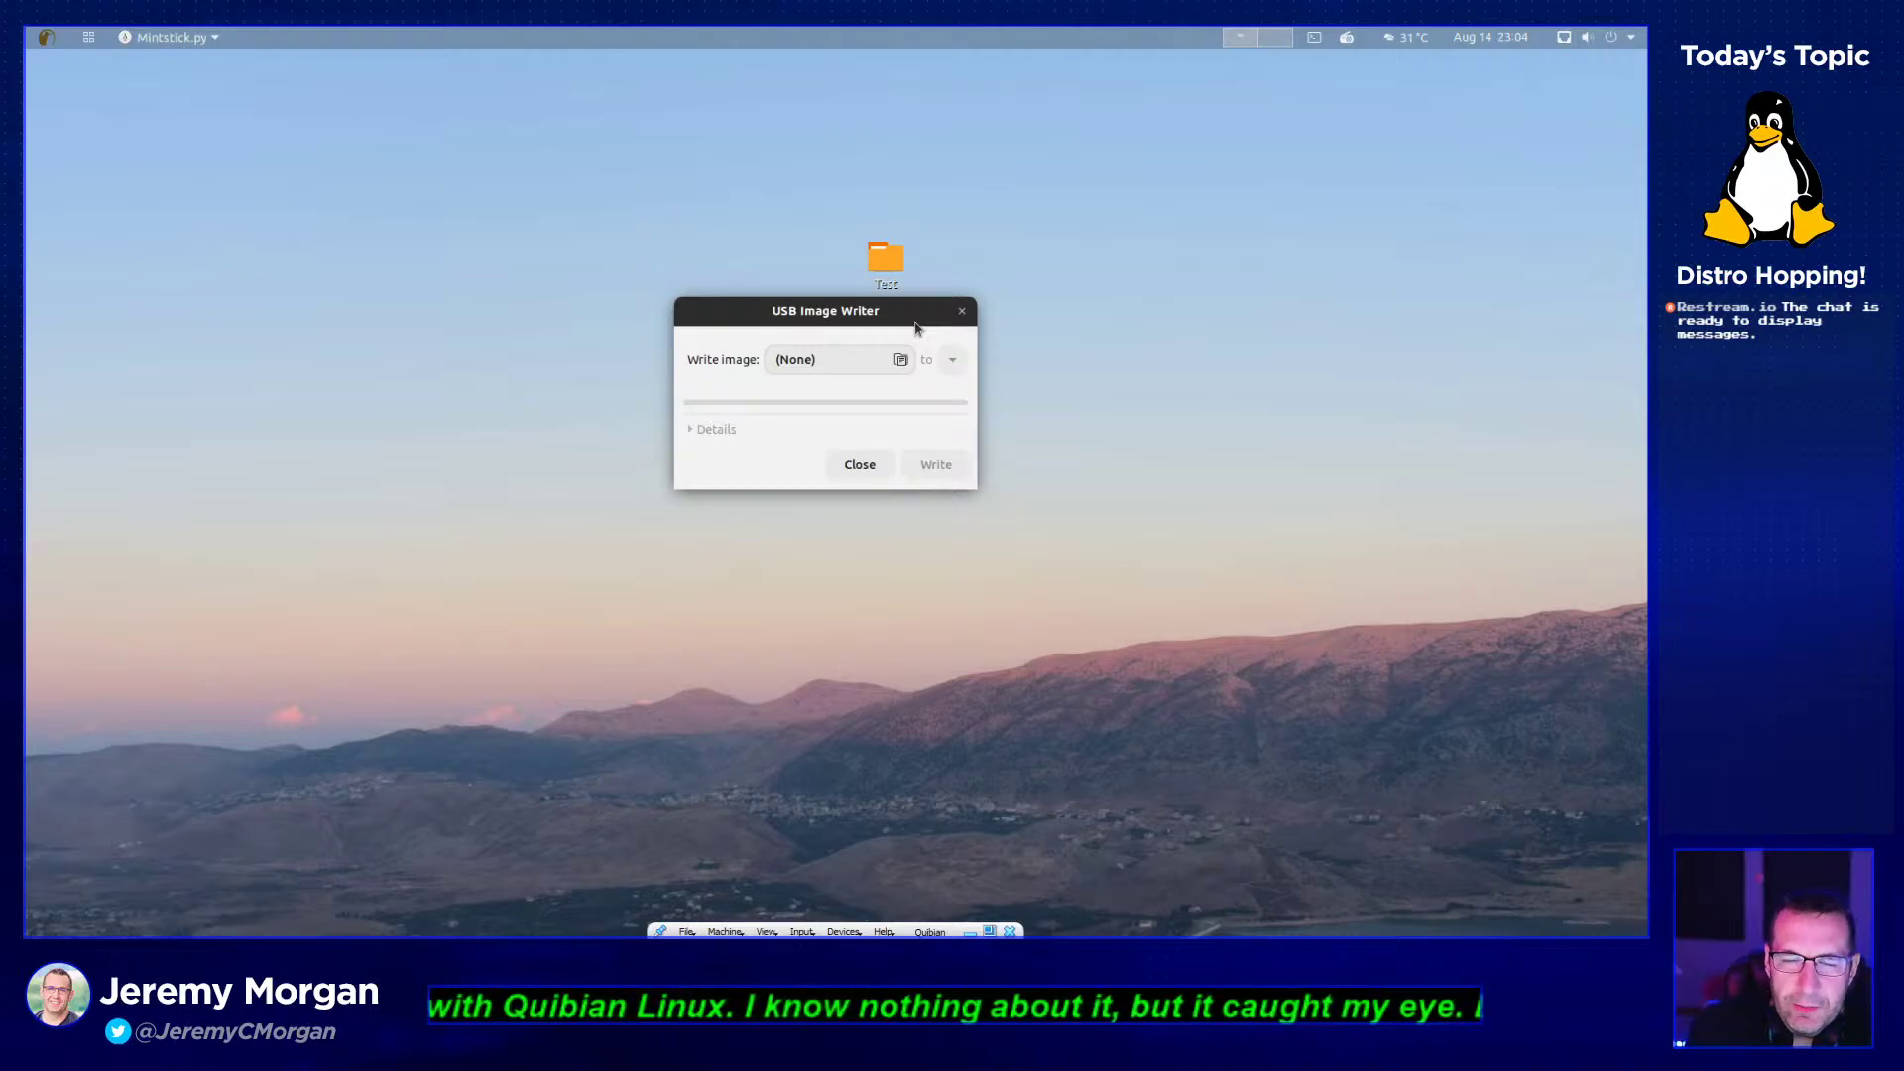
drag(916, 328, 947, 344)
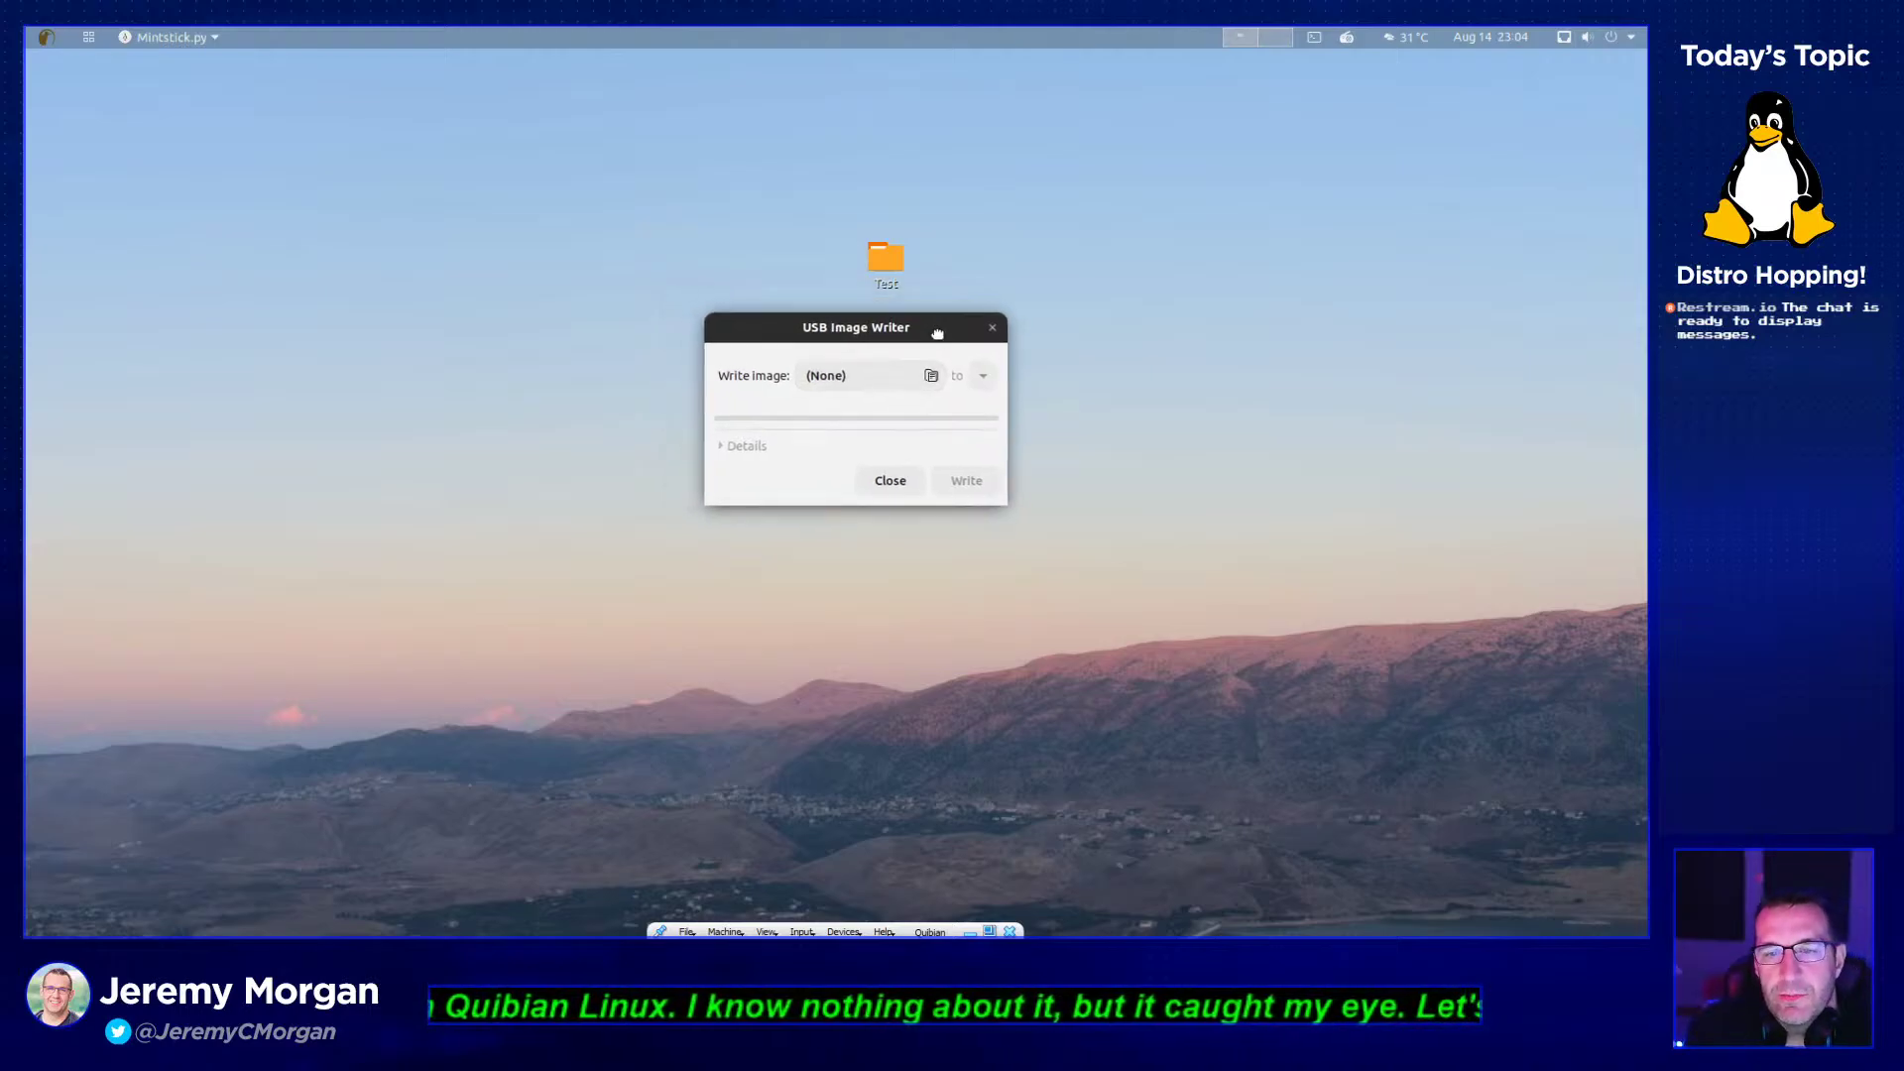
click(991, 328)
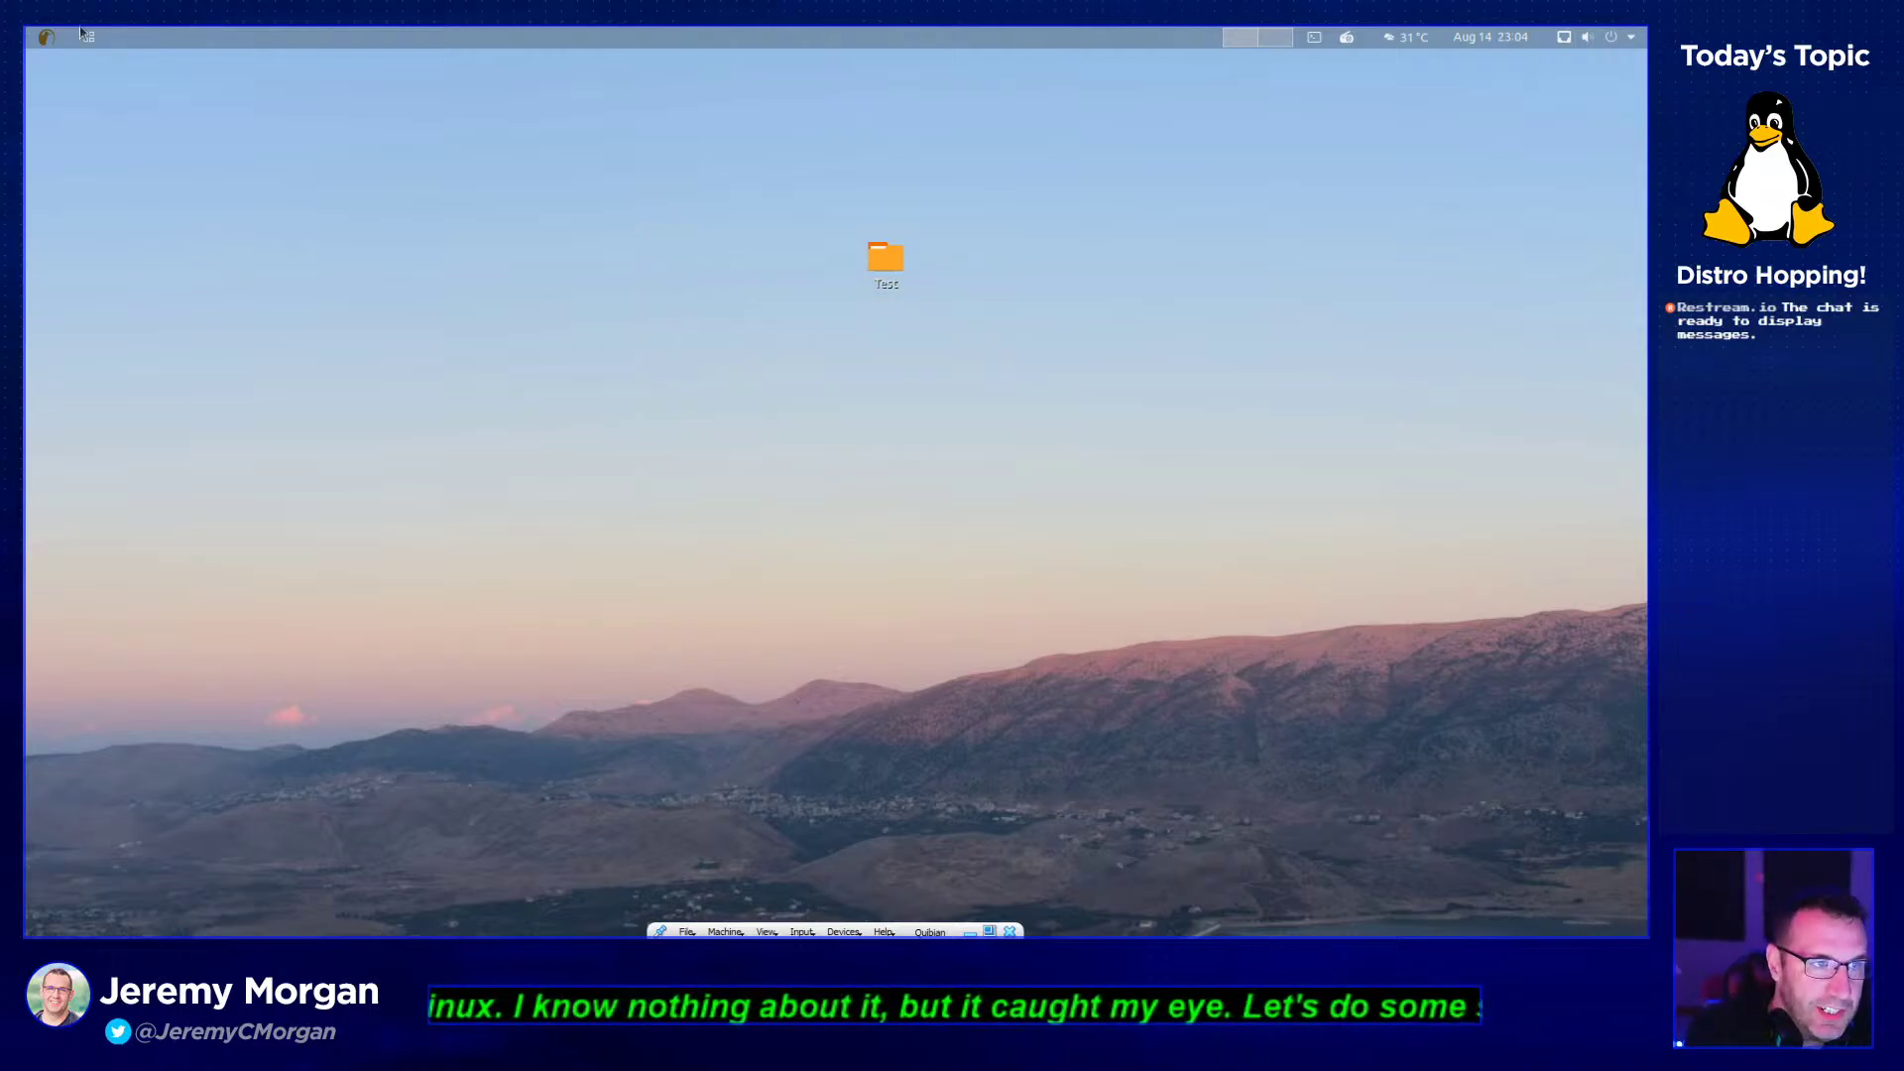
- Start GNOME 2048 from the Games folder
key(super)
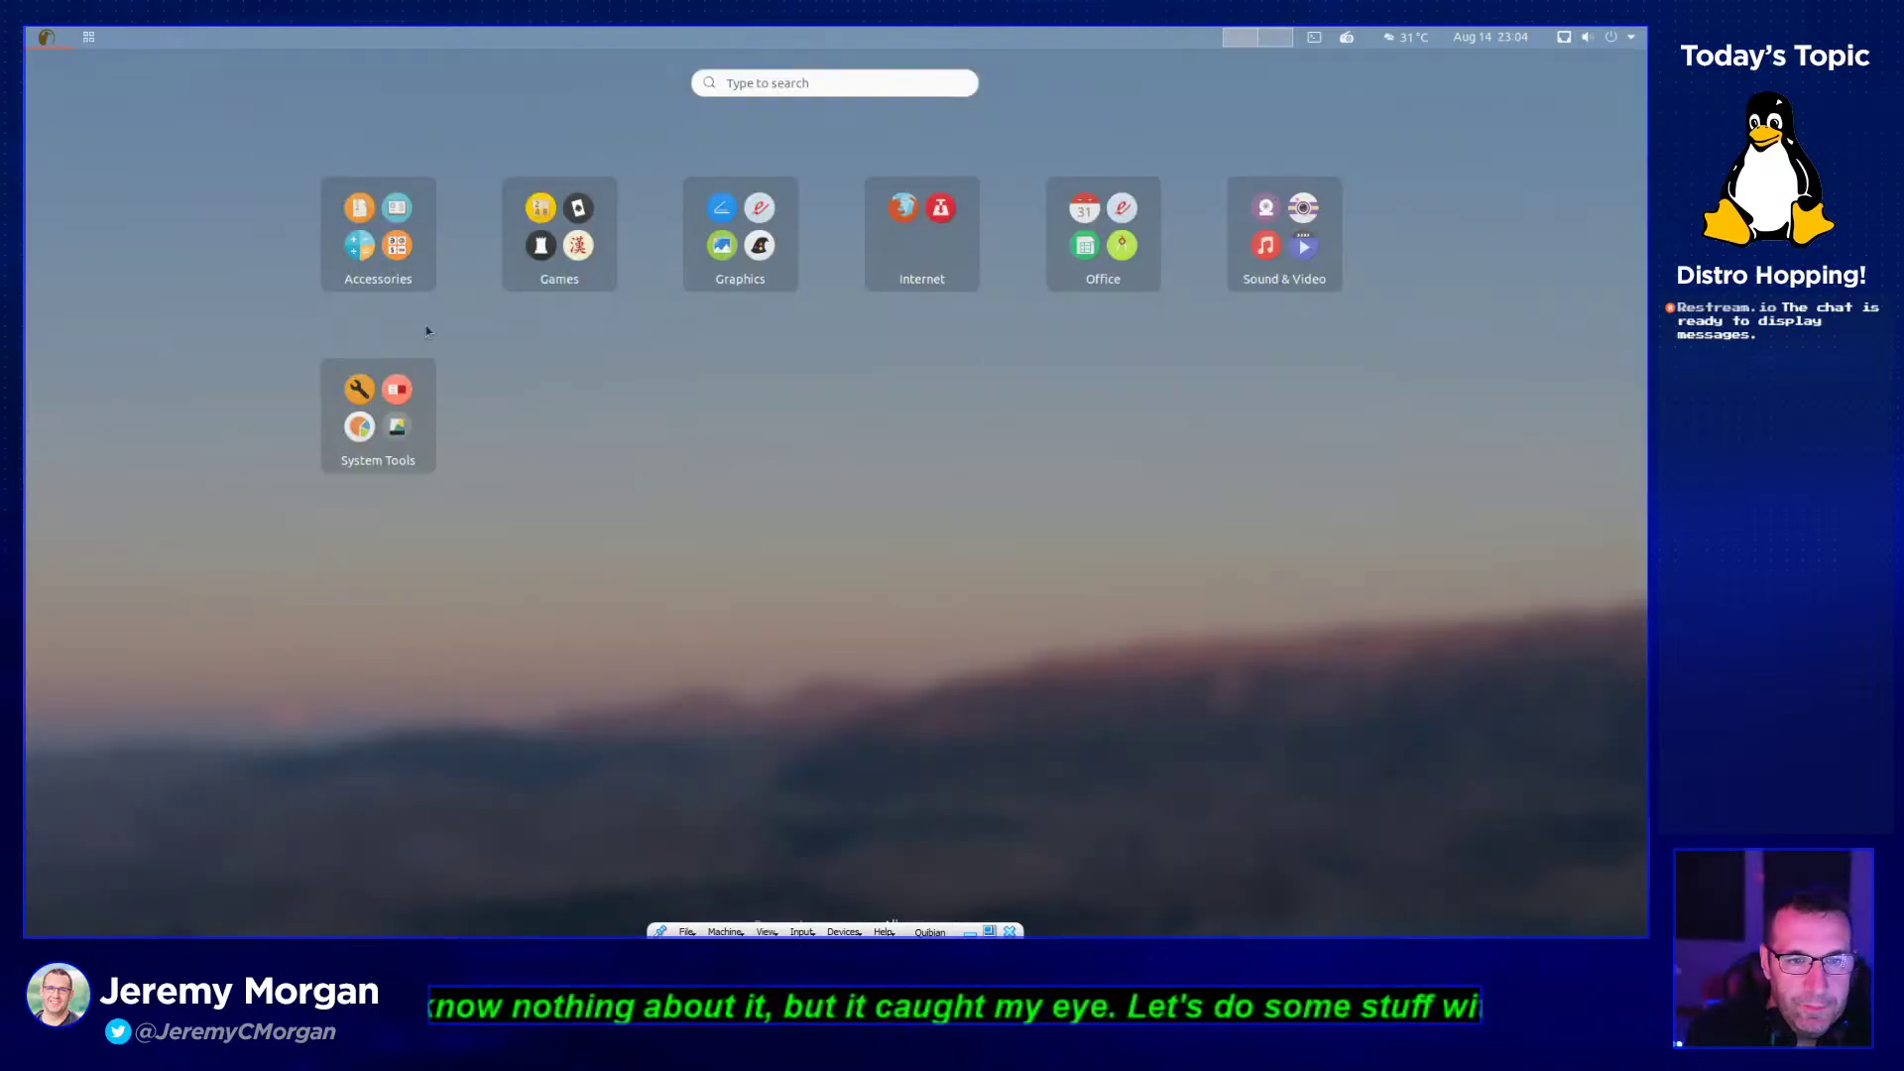
click(593, 279)
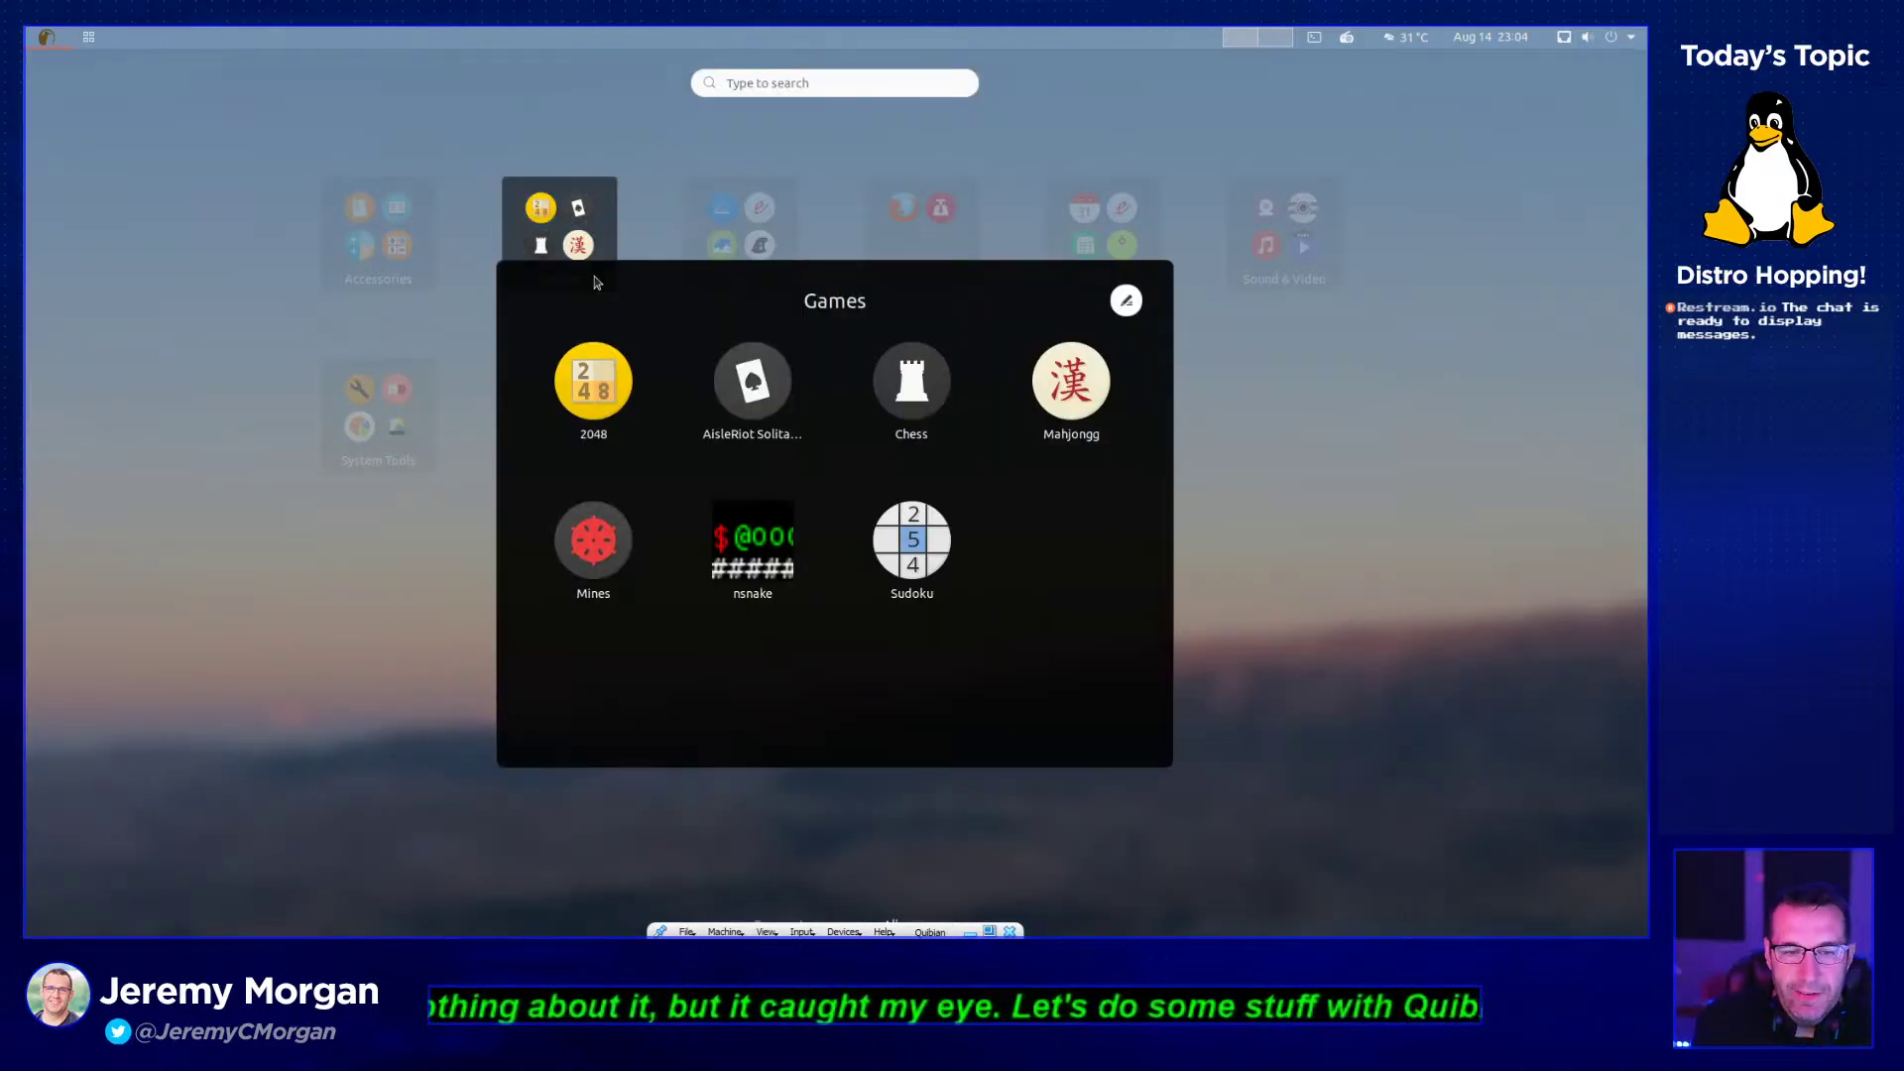
click(616, 395)
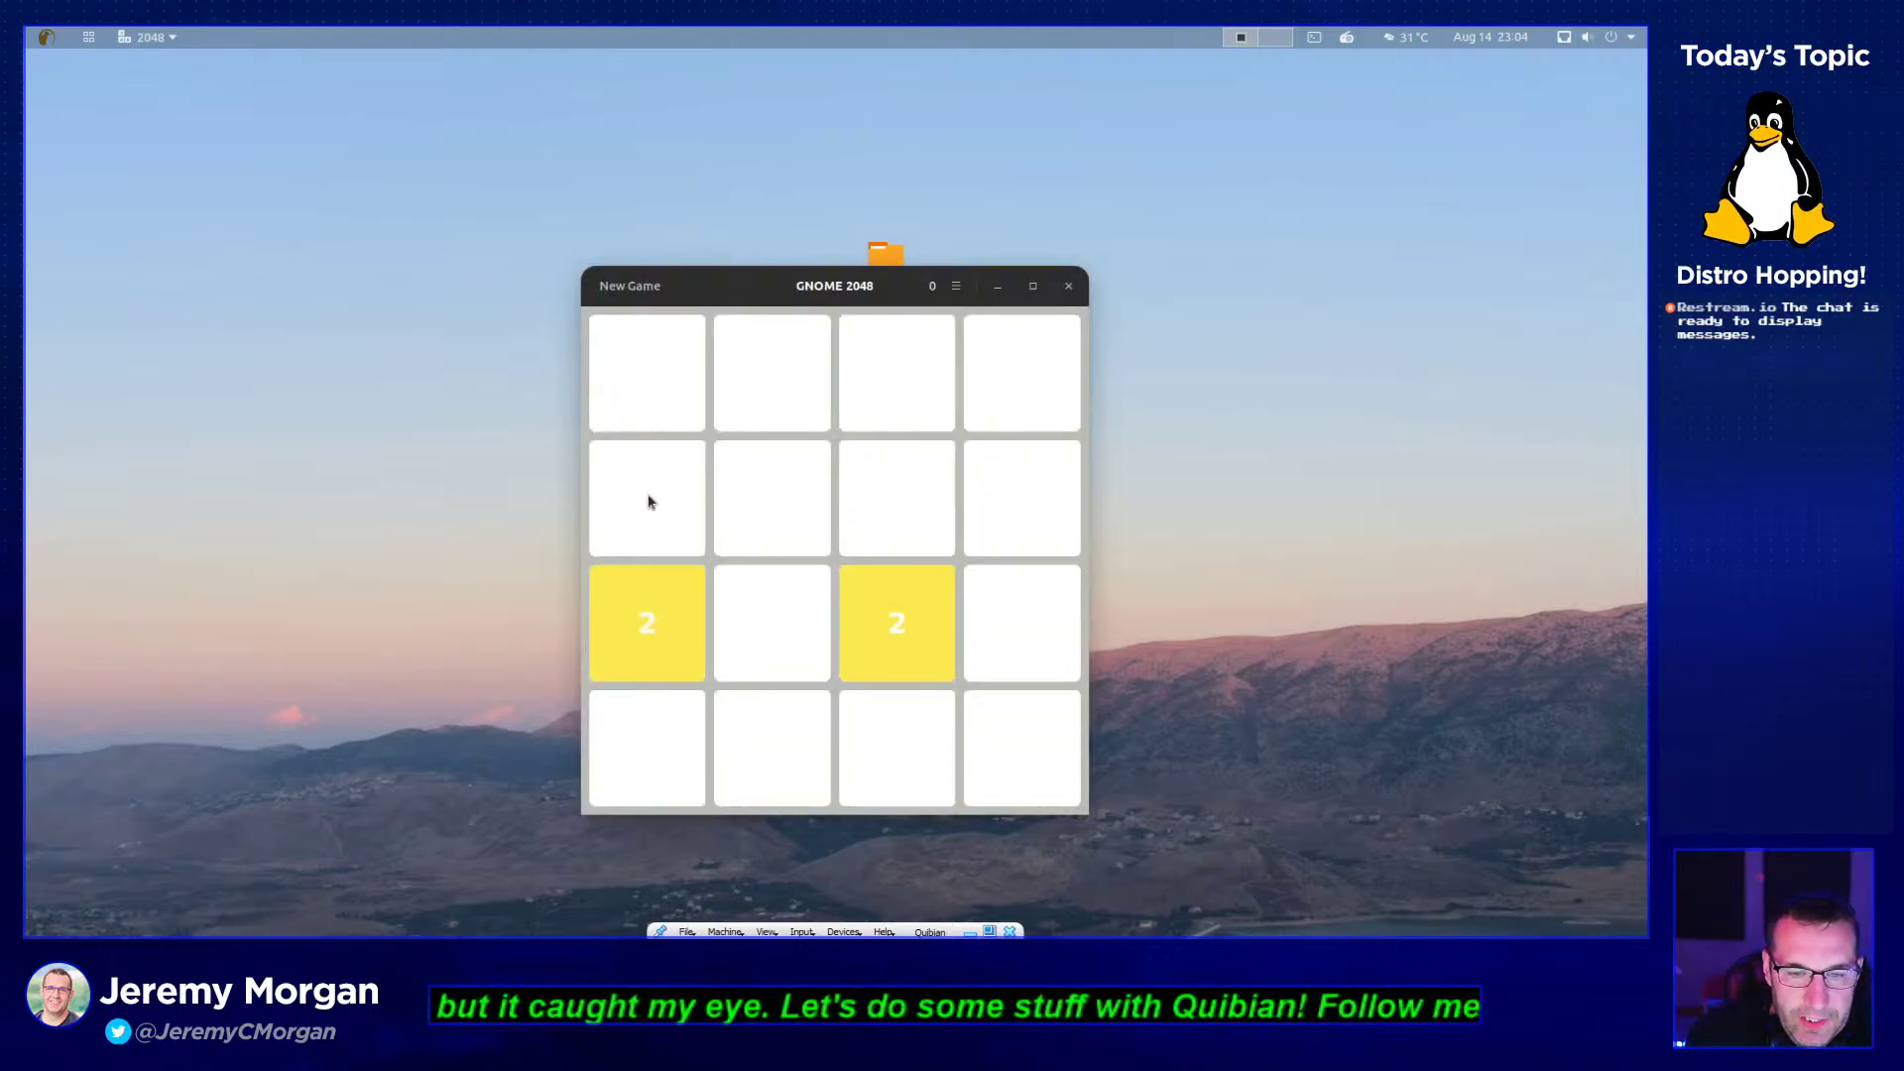
- Slide and merge tiles with arrow keys until the score reaches 88 with a 16 tile
key(Up)
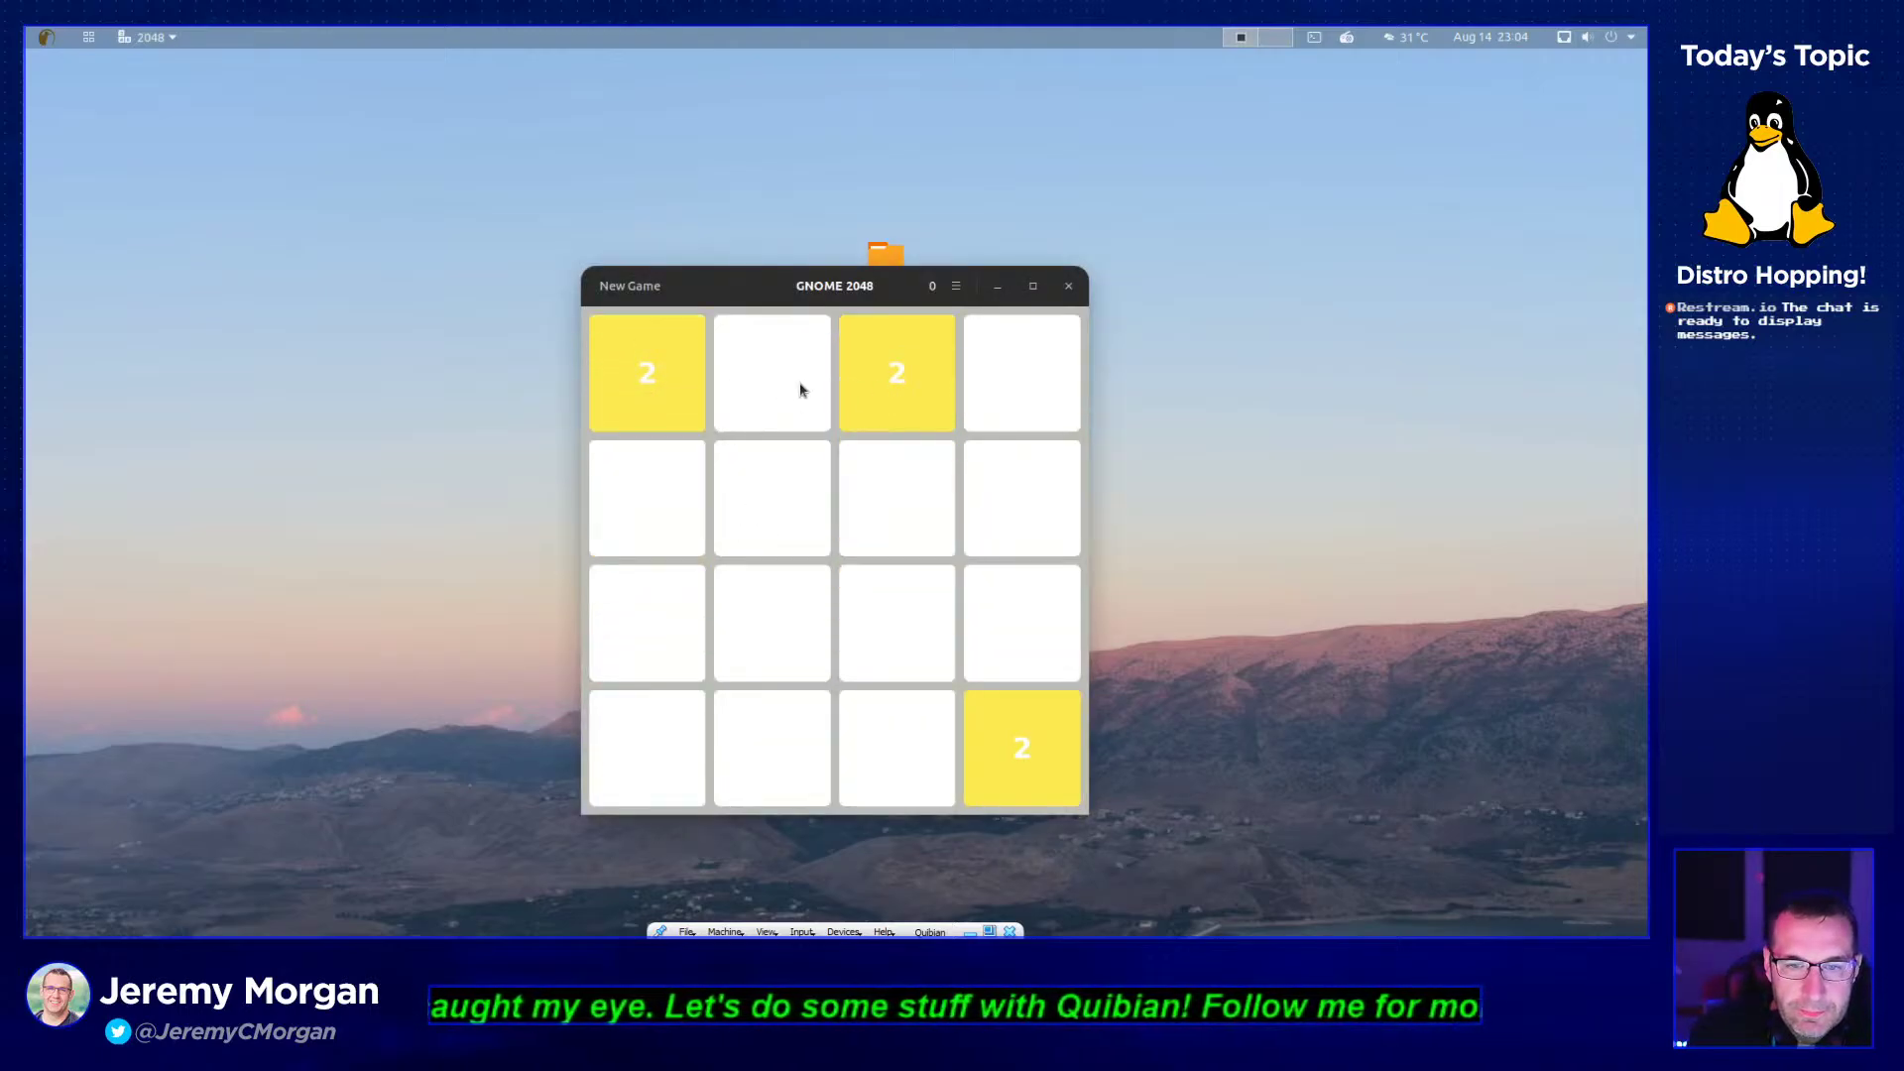
key(Left)
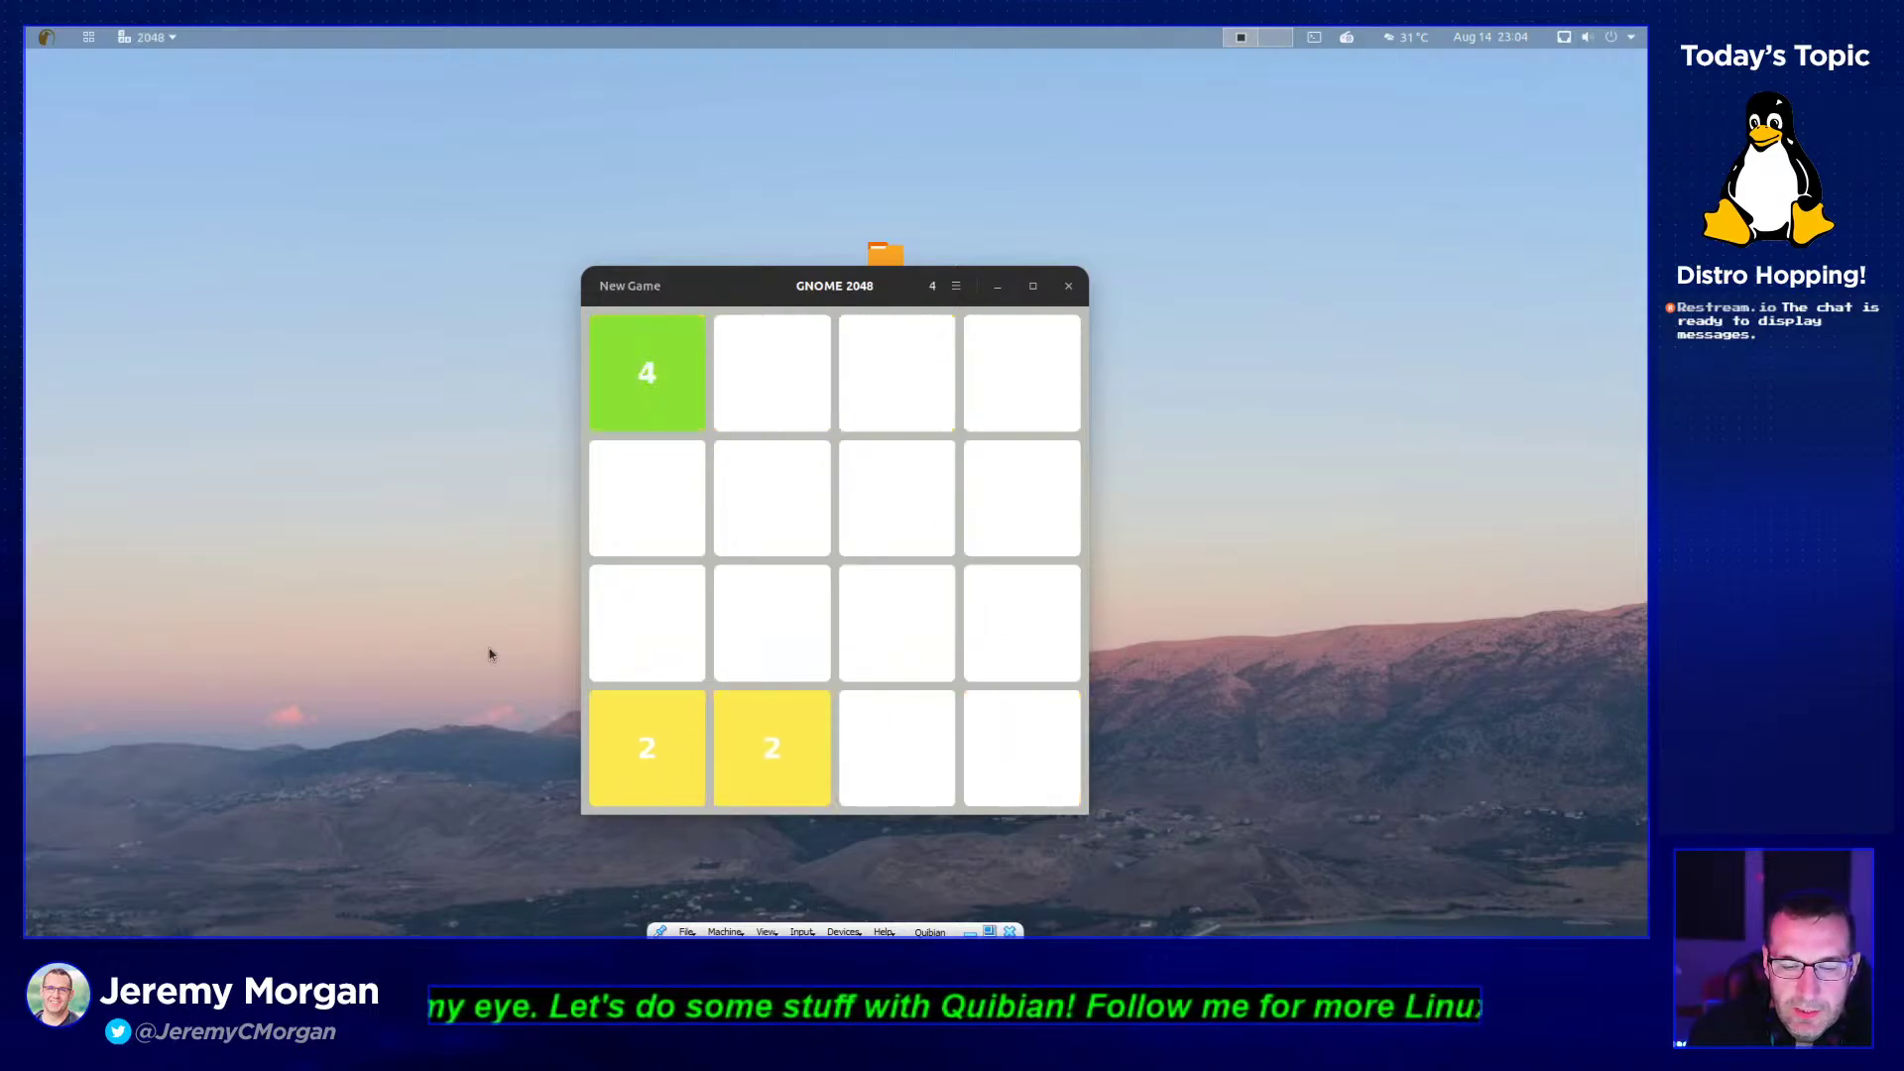
key(Up)
key(Right)
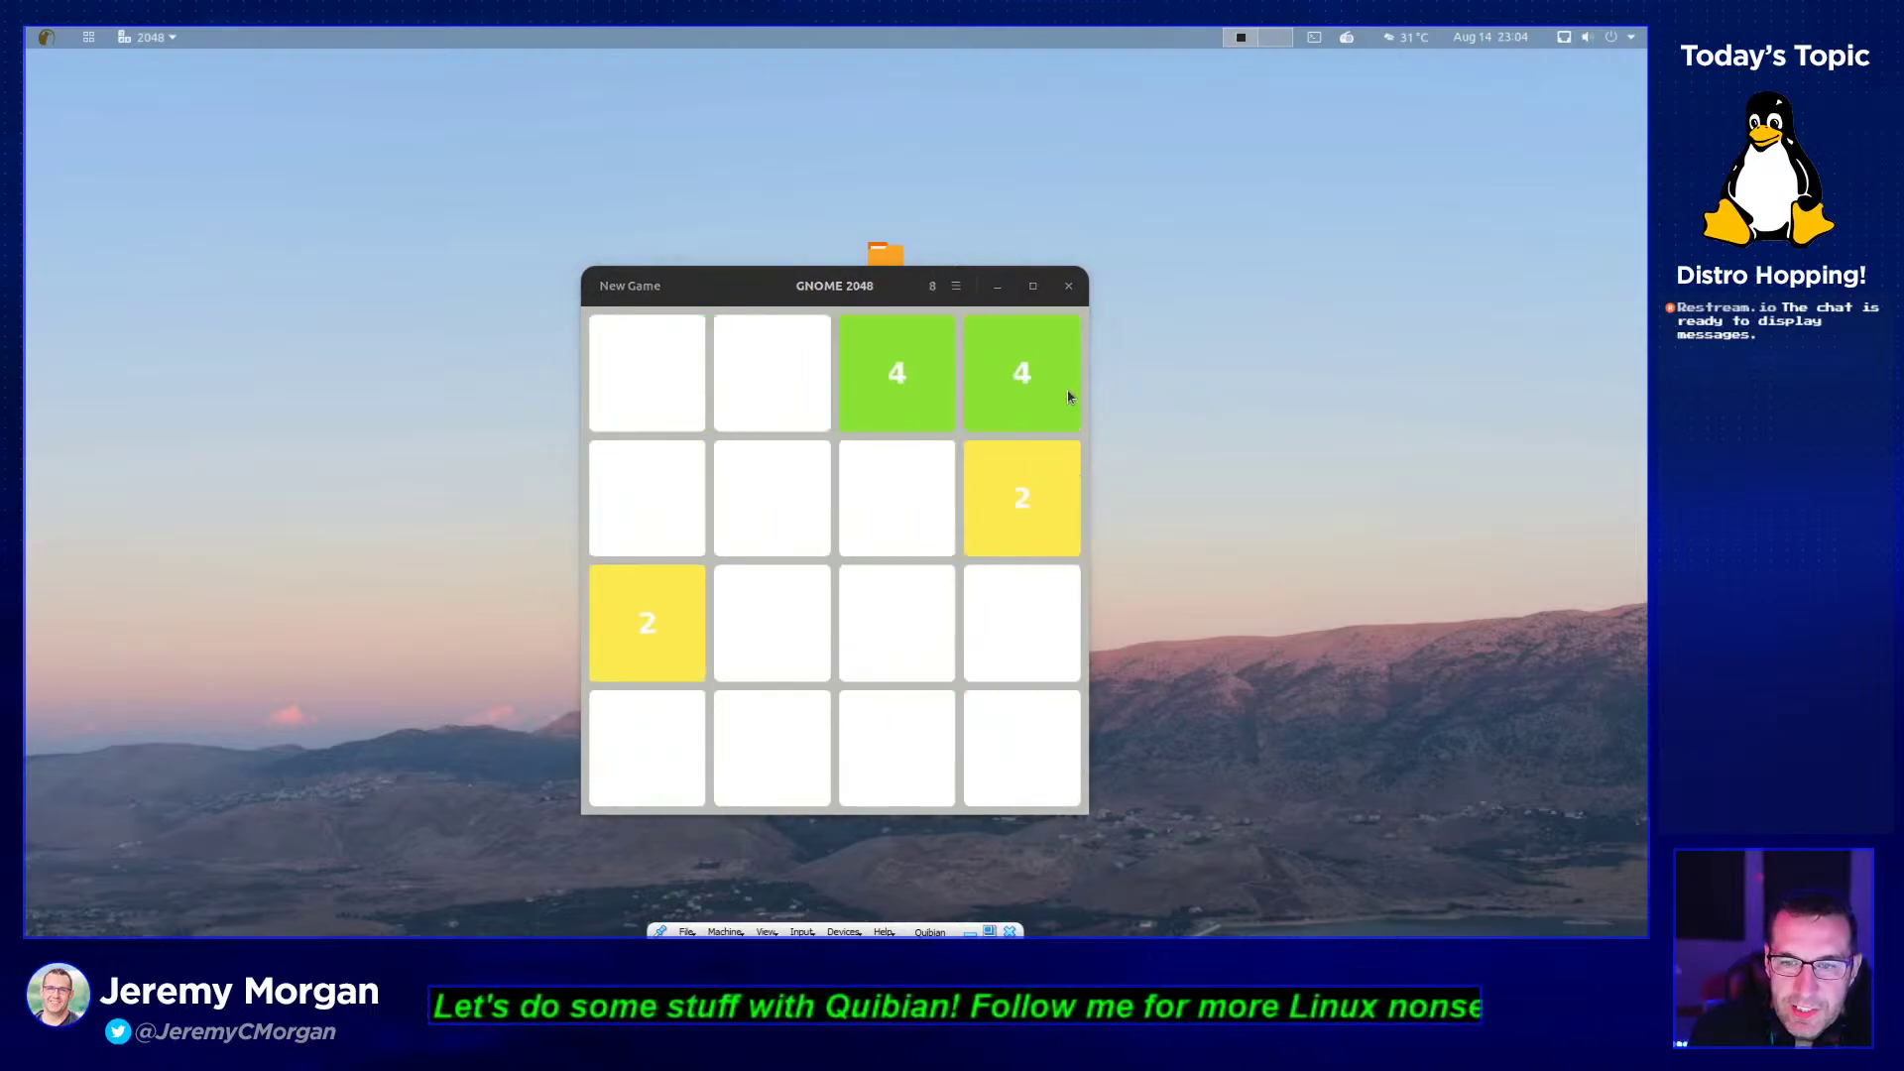
key(Left)
key(Left)
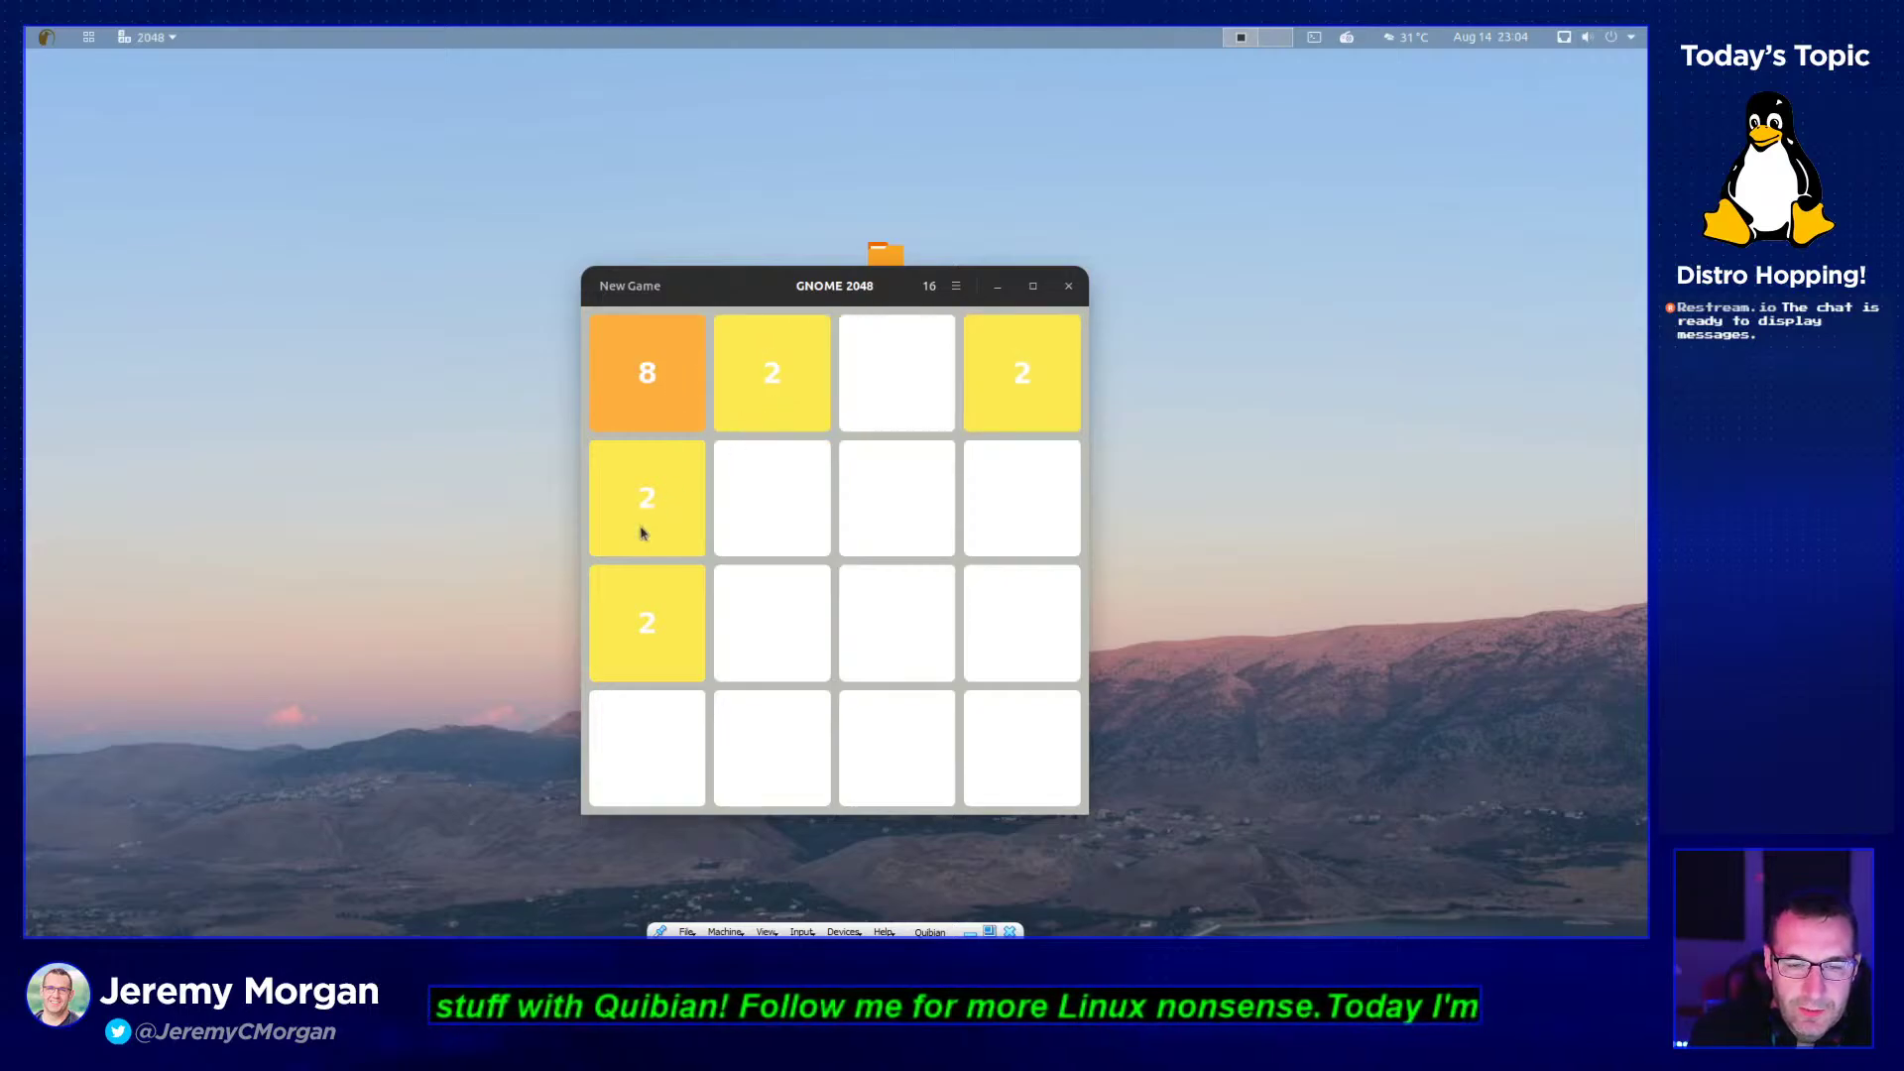
key(Down)
key(Up)
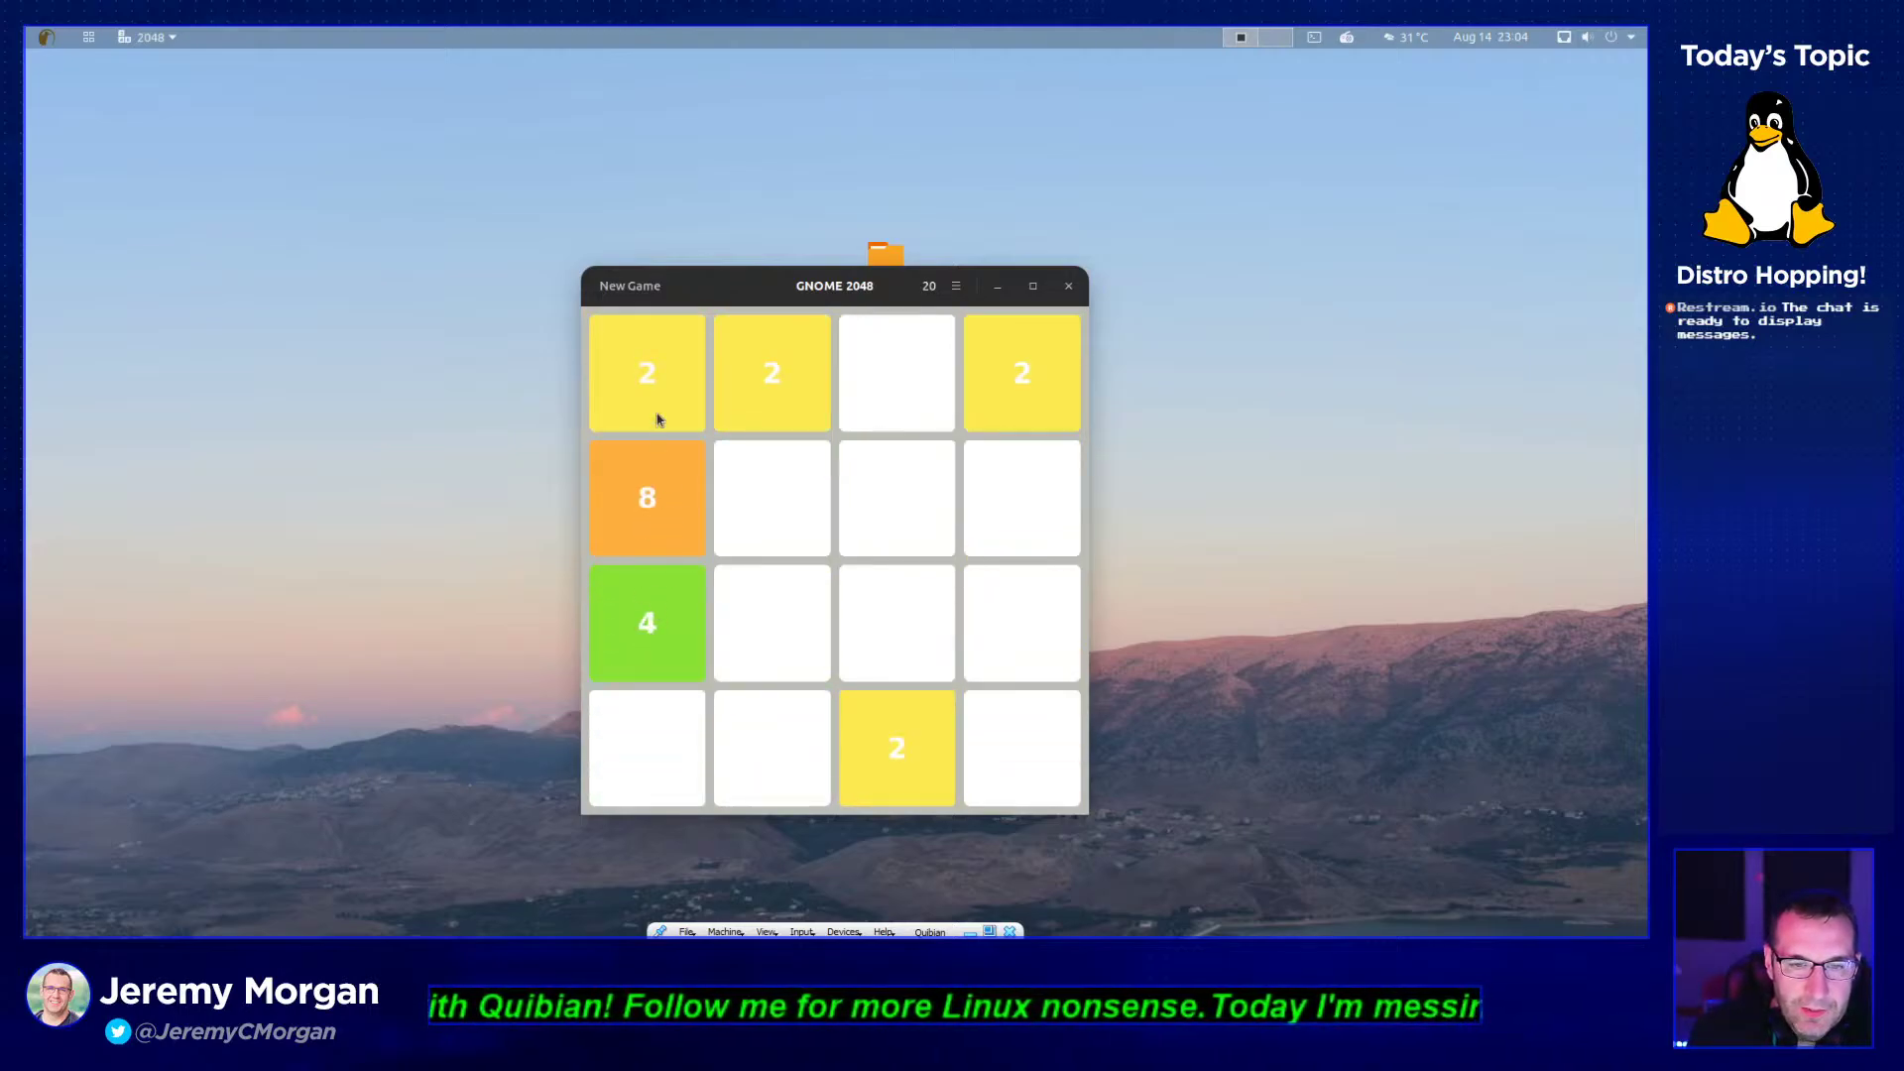
key(Down)
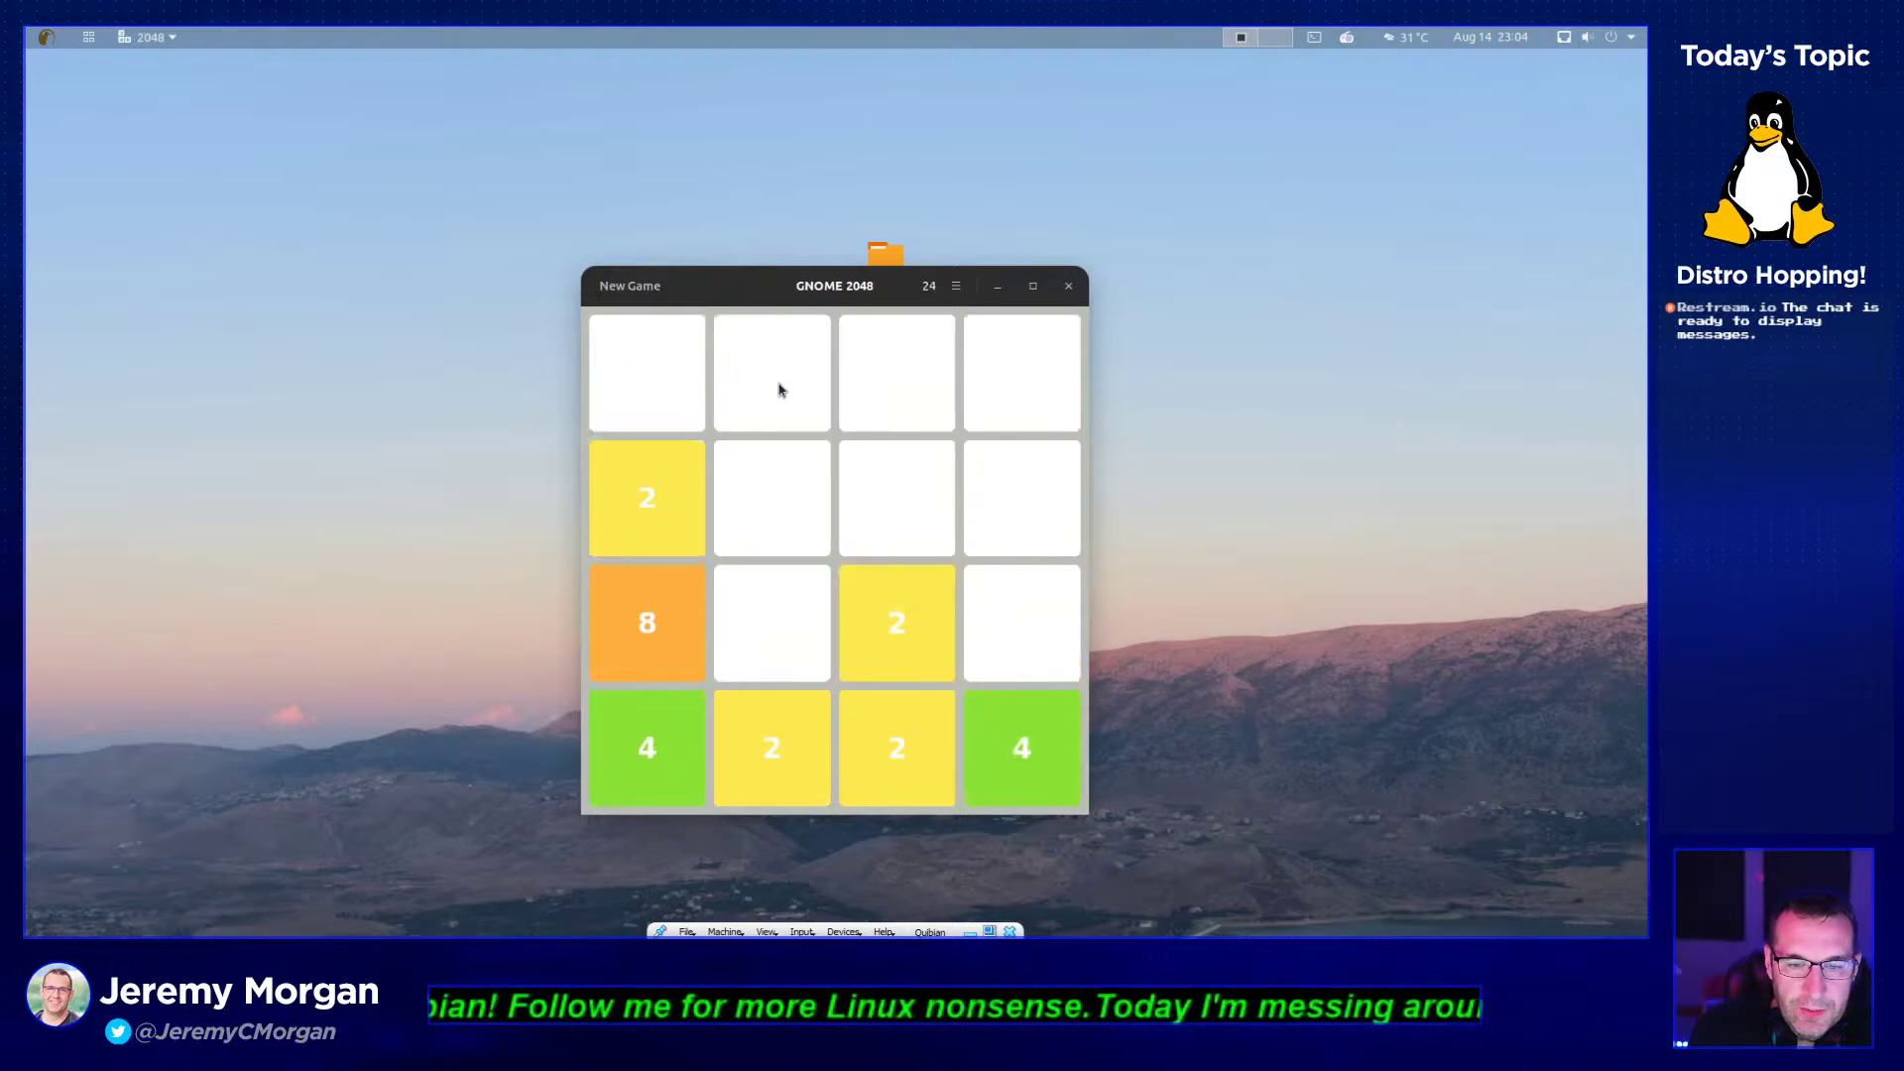
key(Down)
key(Right)
key(Right)
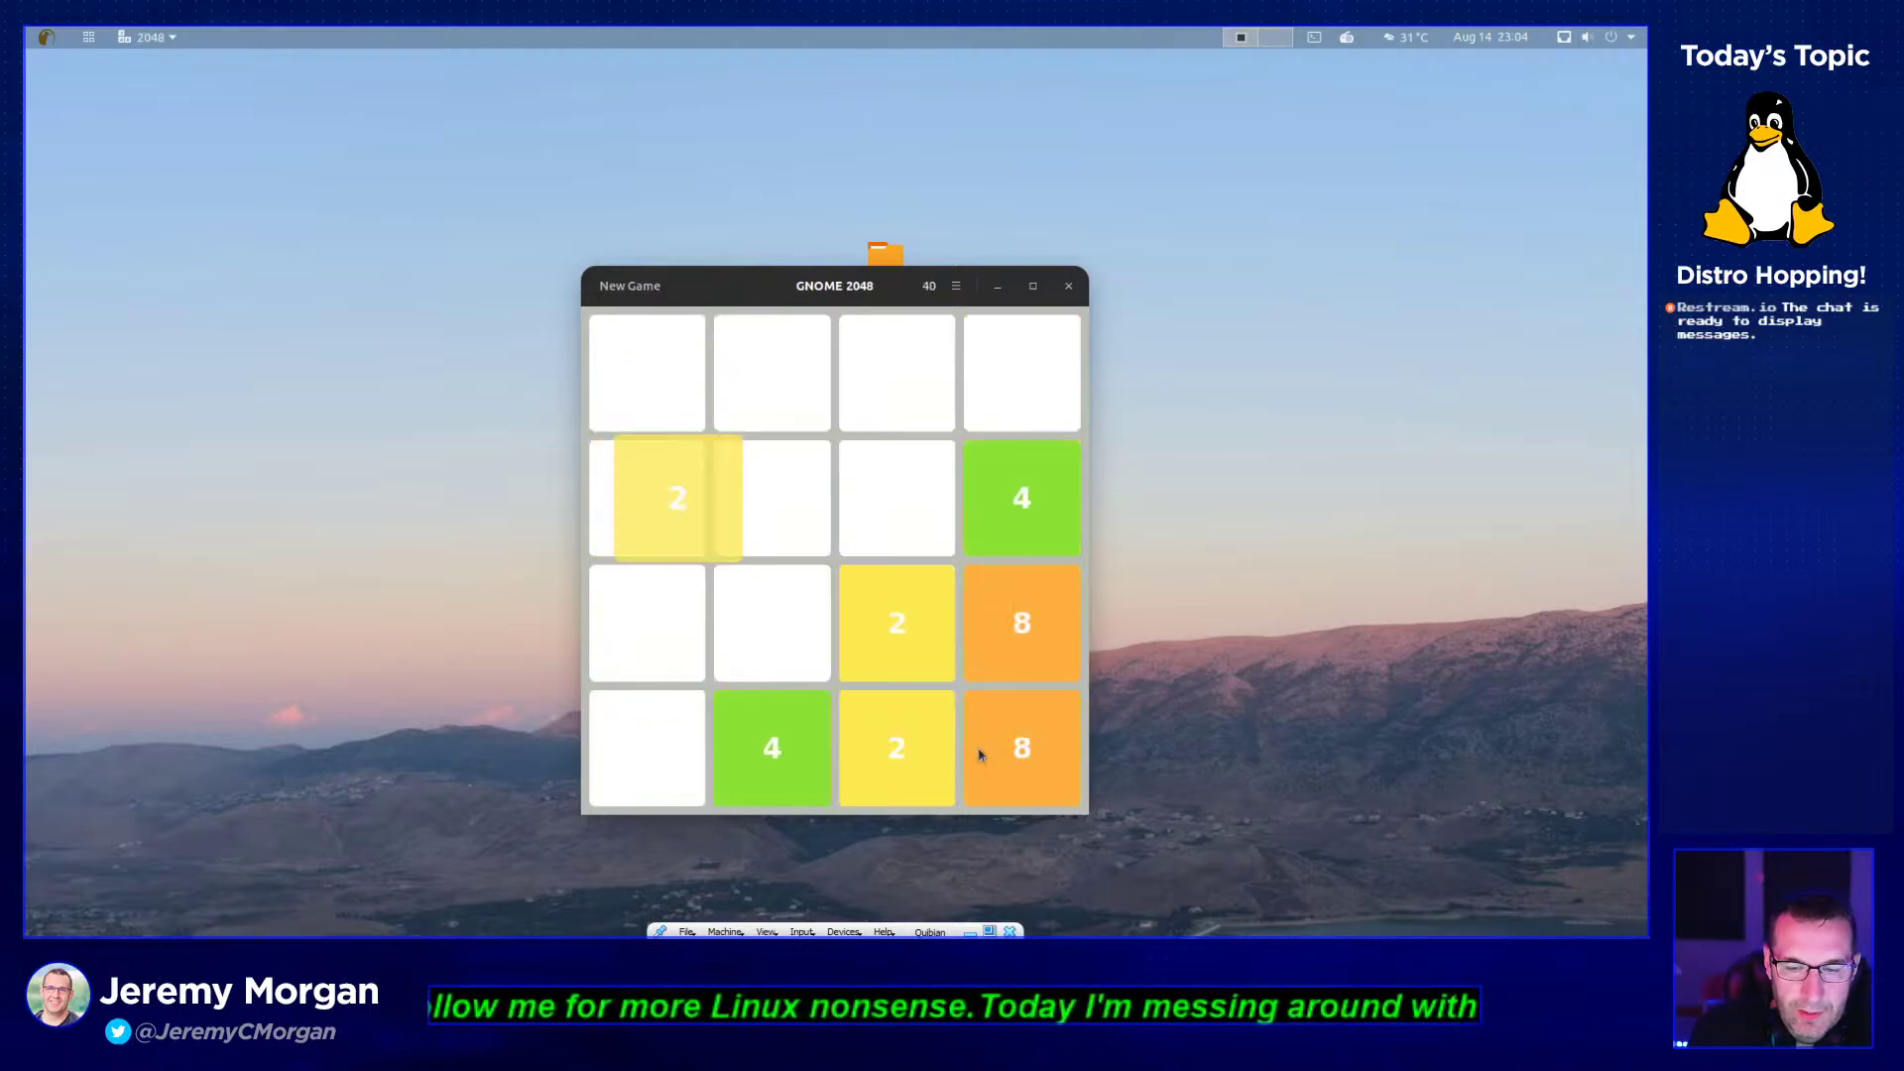
key(Right)
key(Up)
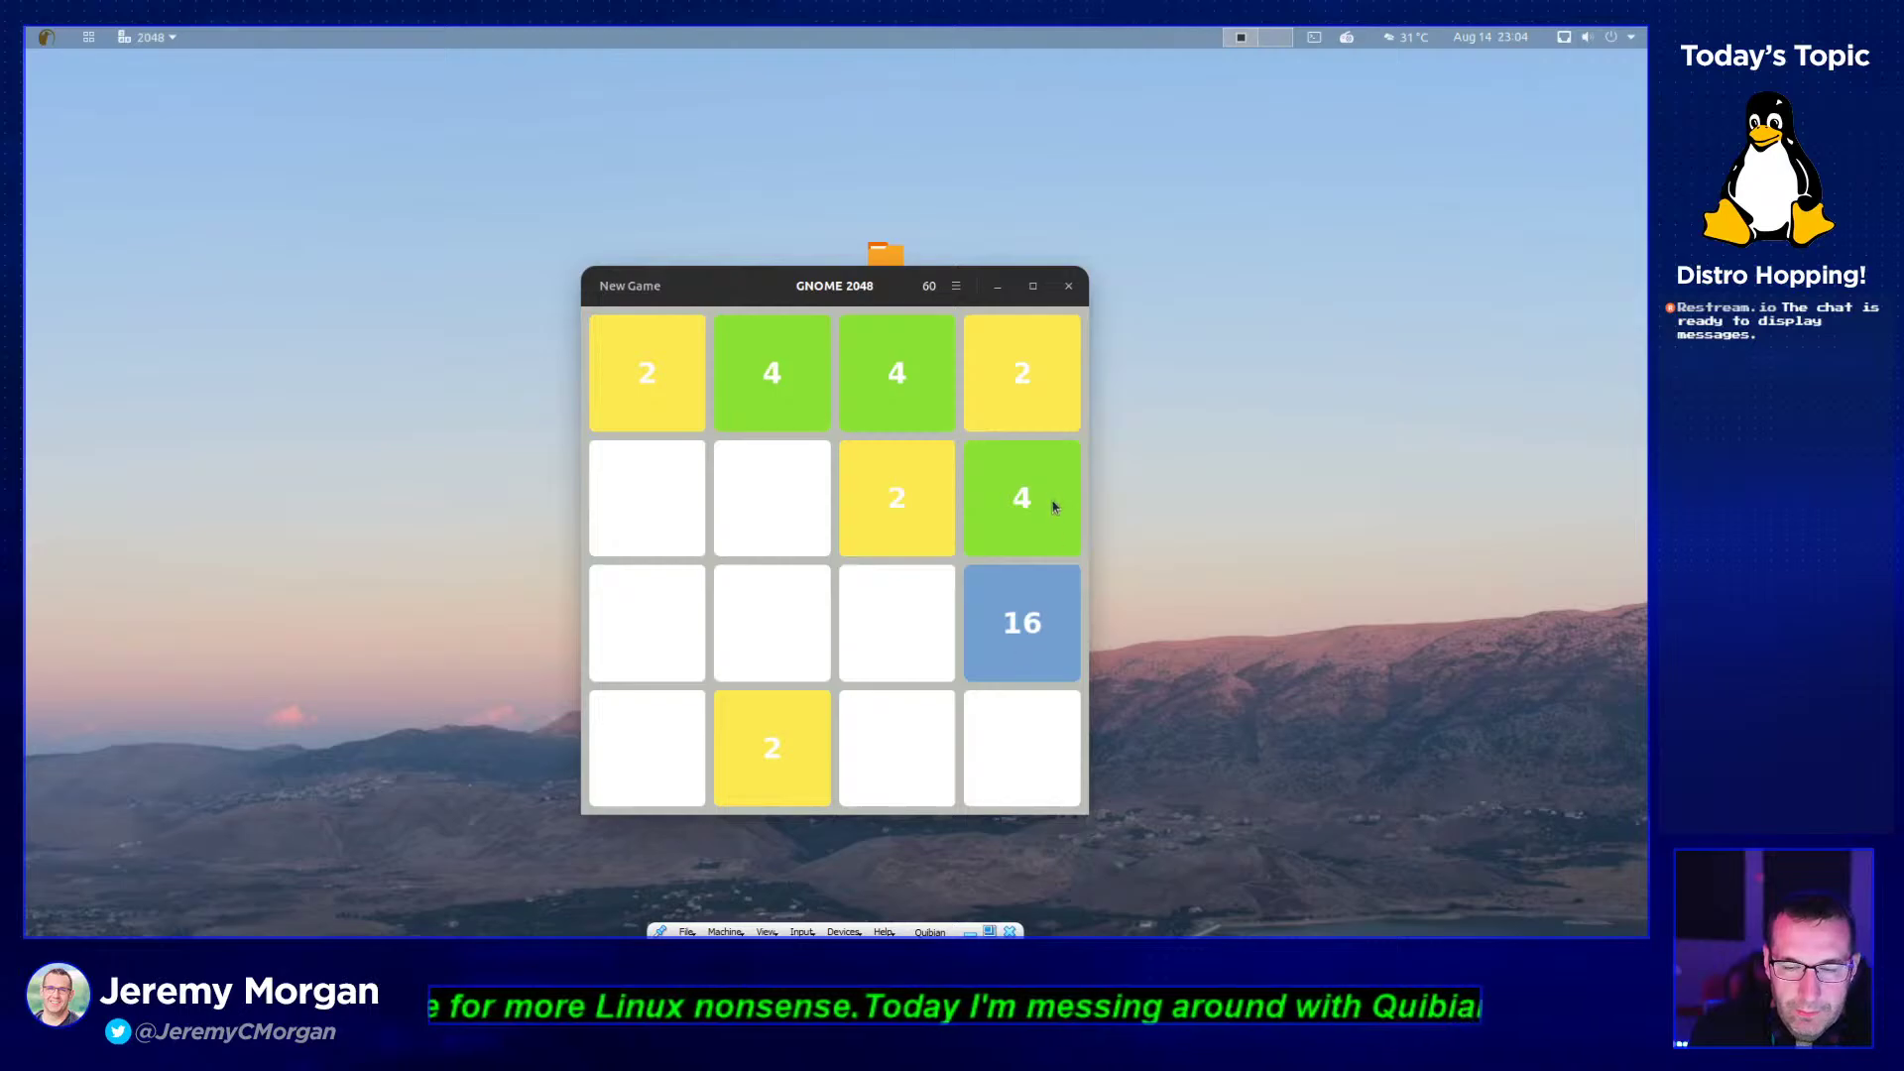
key(Up)
key(Right)
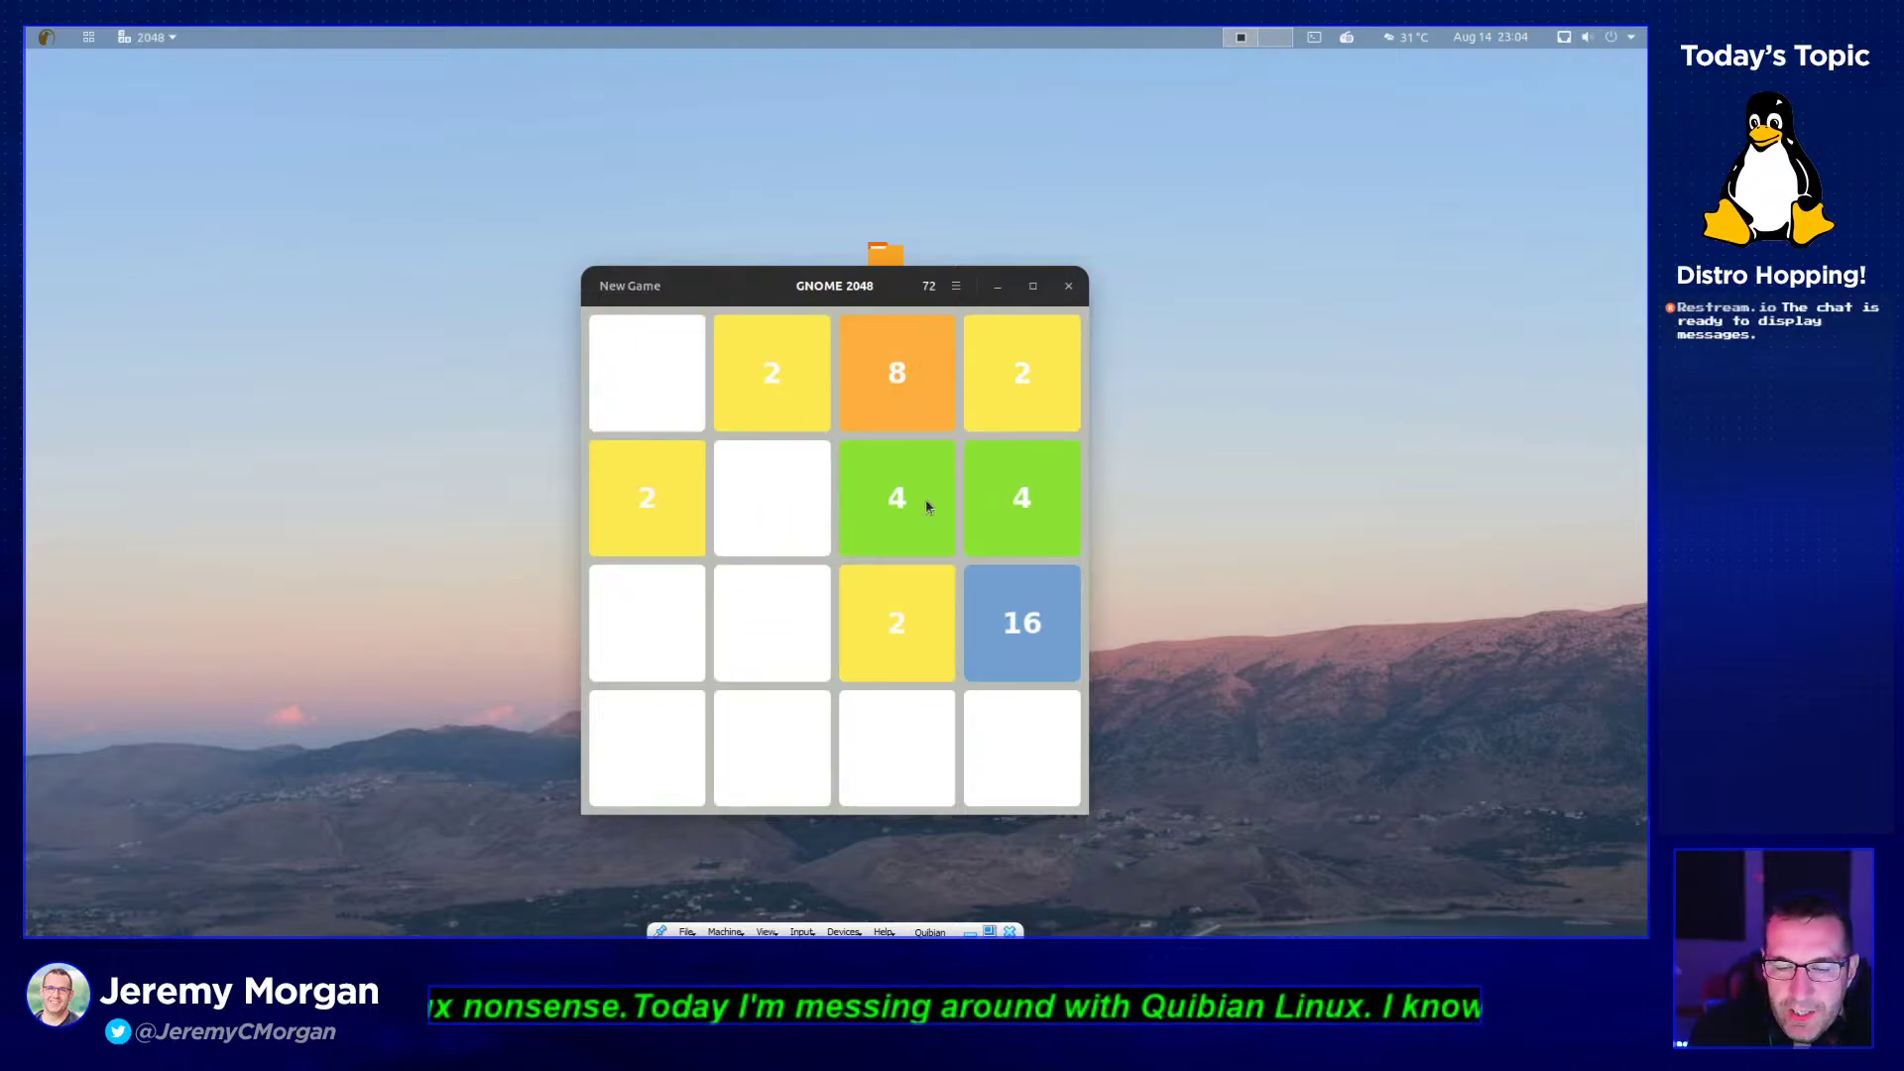
key(Right)
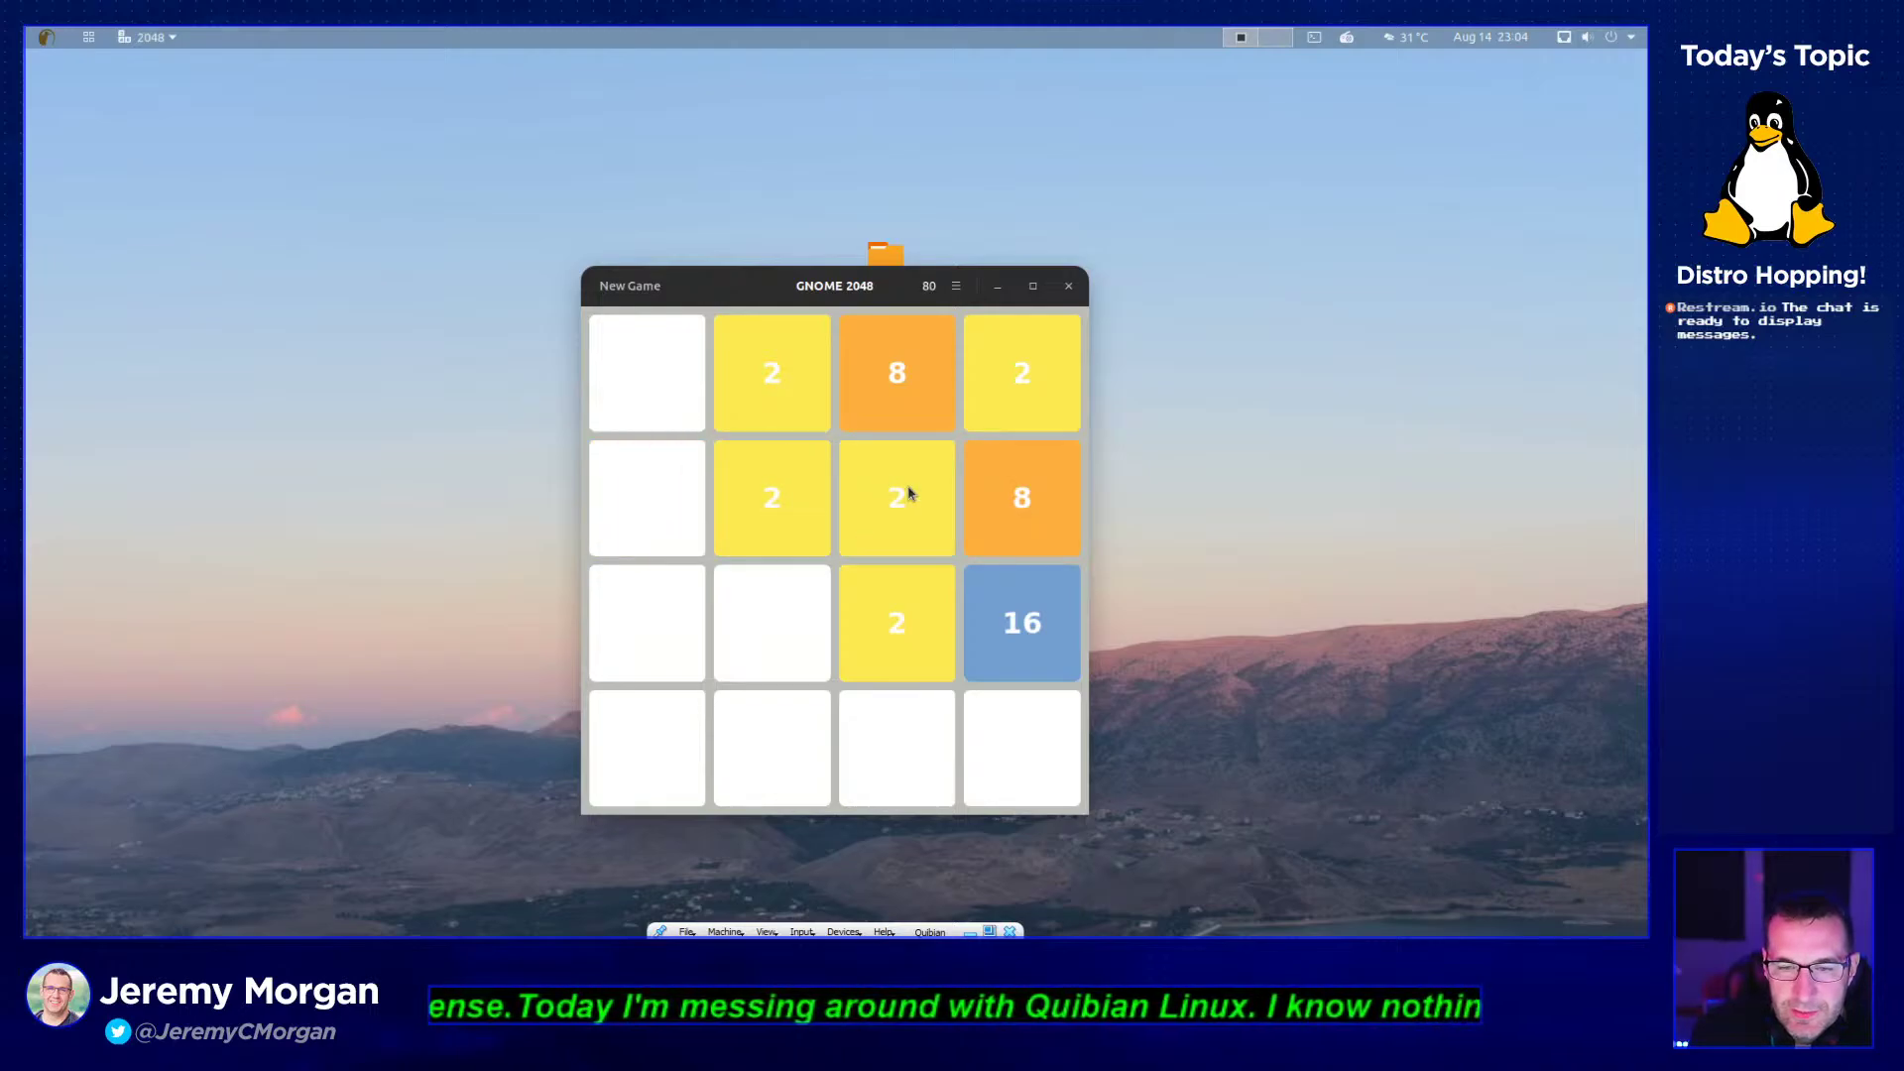
key(Up)
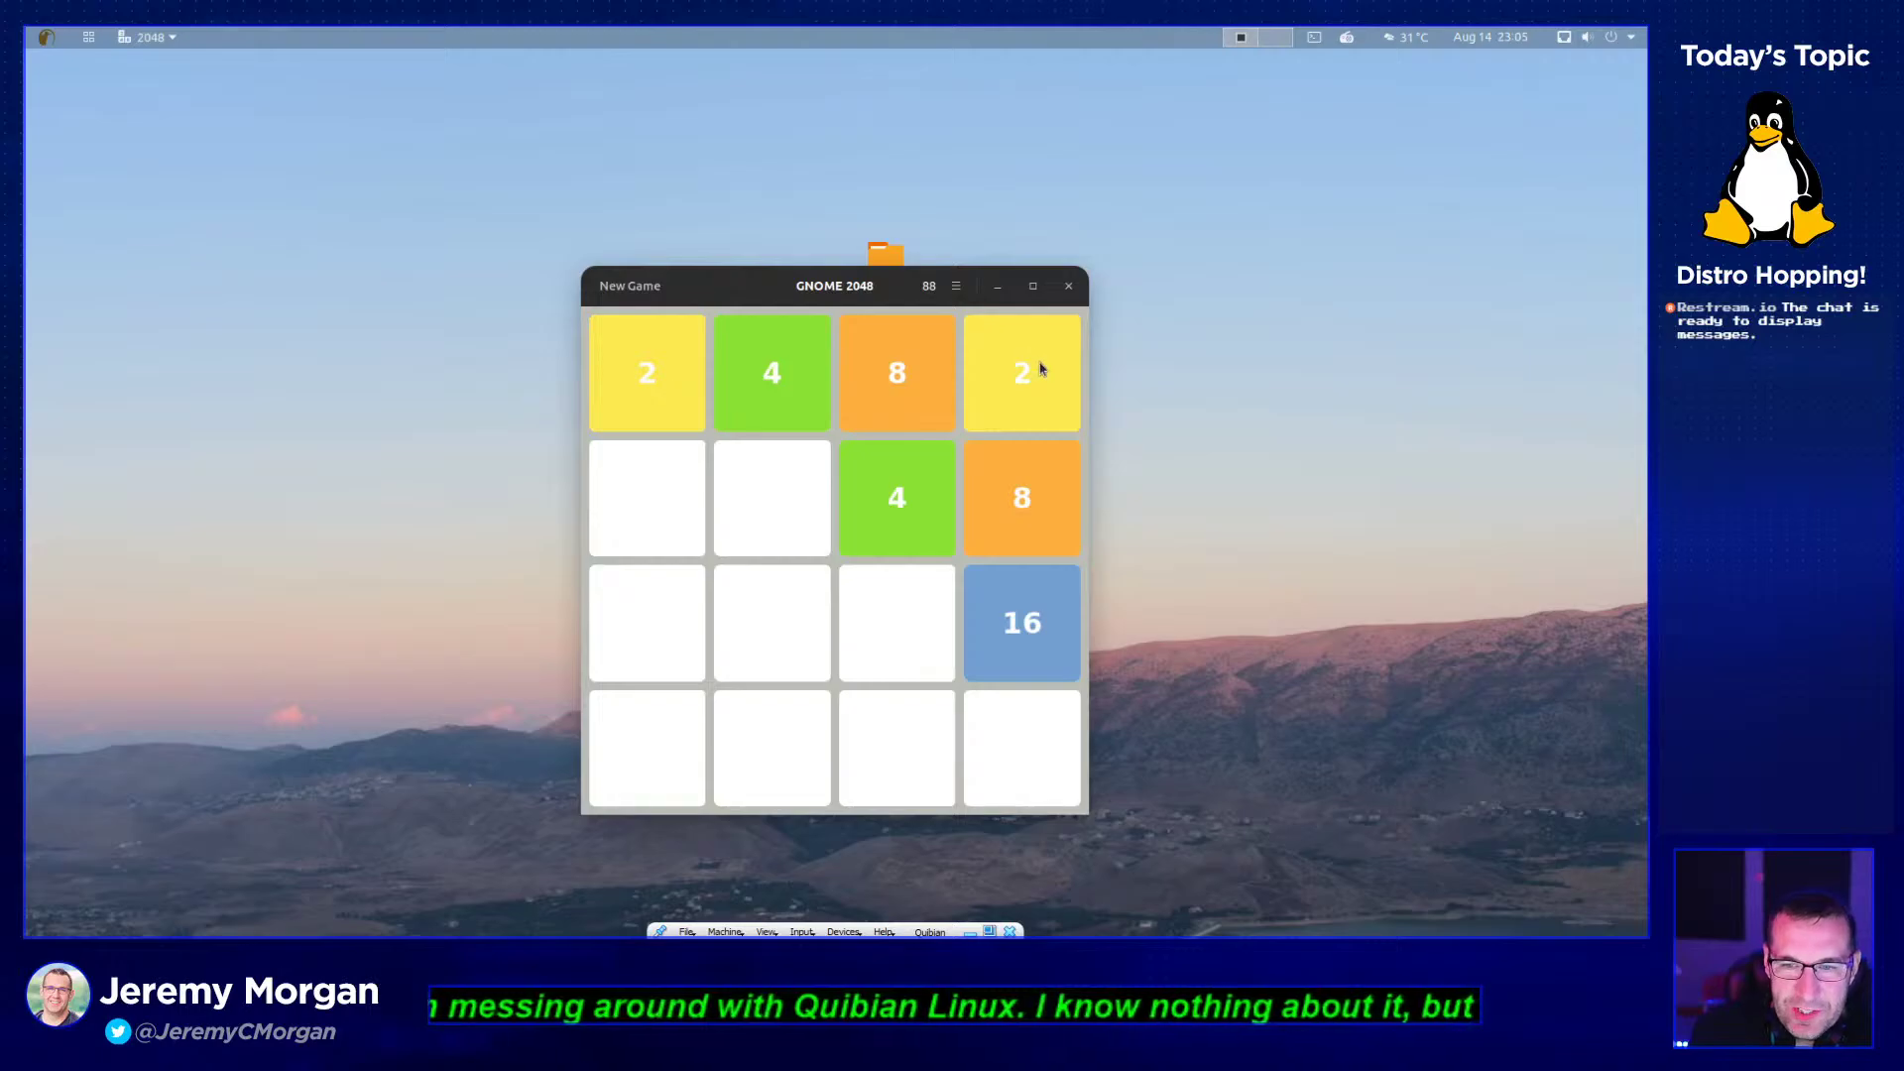
key(Left)
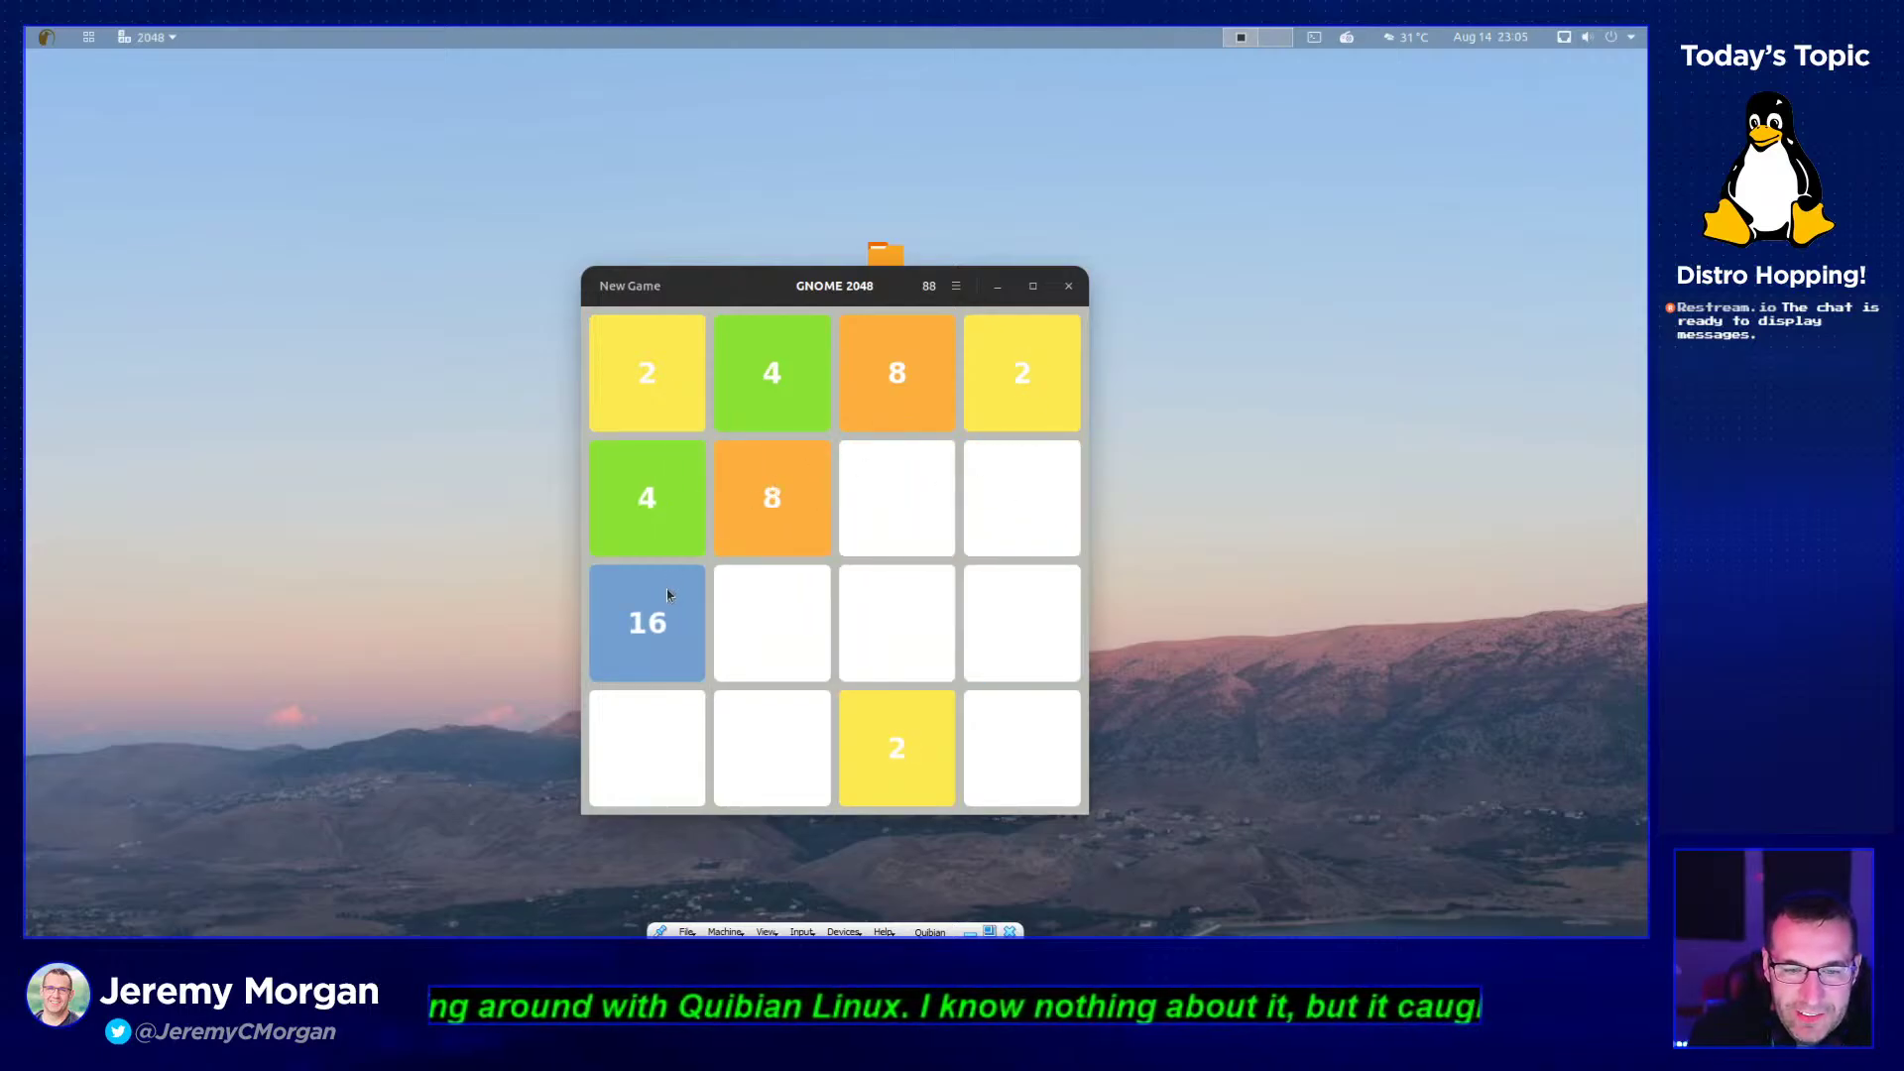
- Close 2048 and launch nsnake from the Games folder
click(1068, 286)
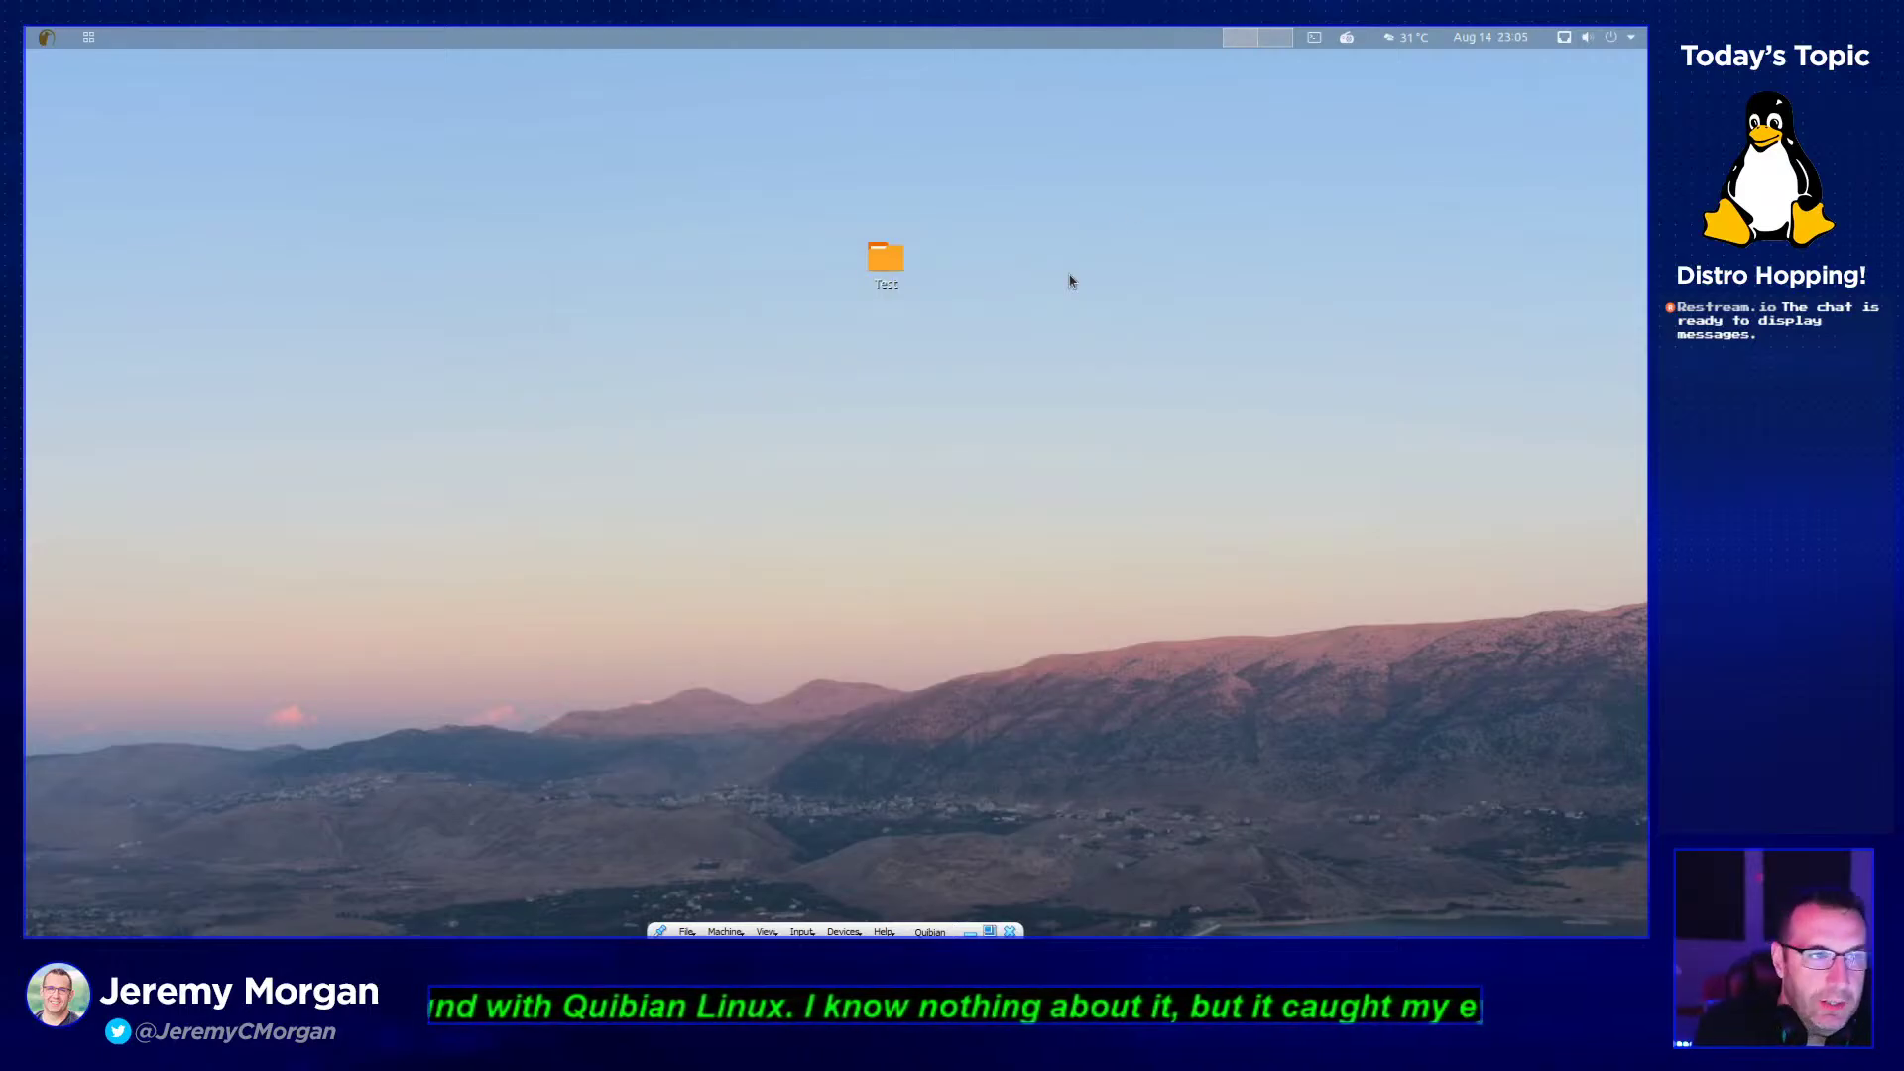
click(88, 36)
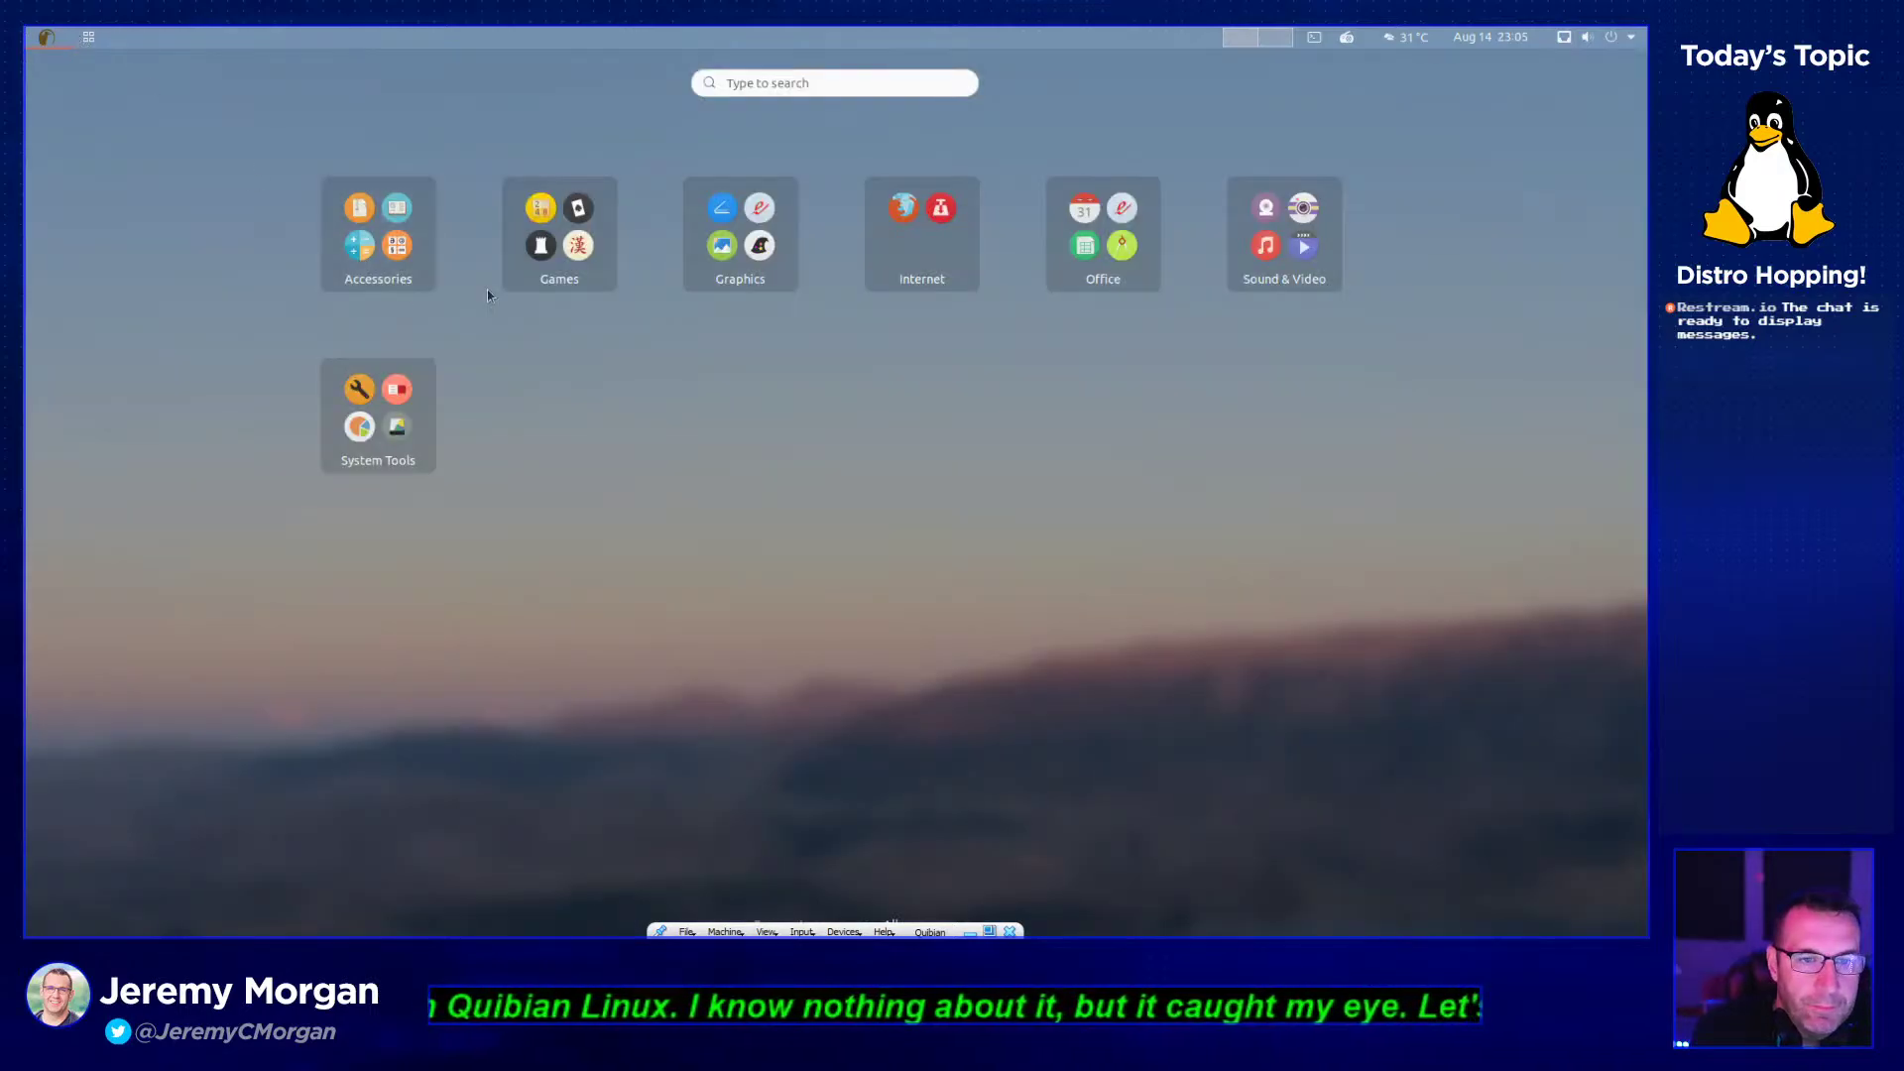
click(572, 268)
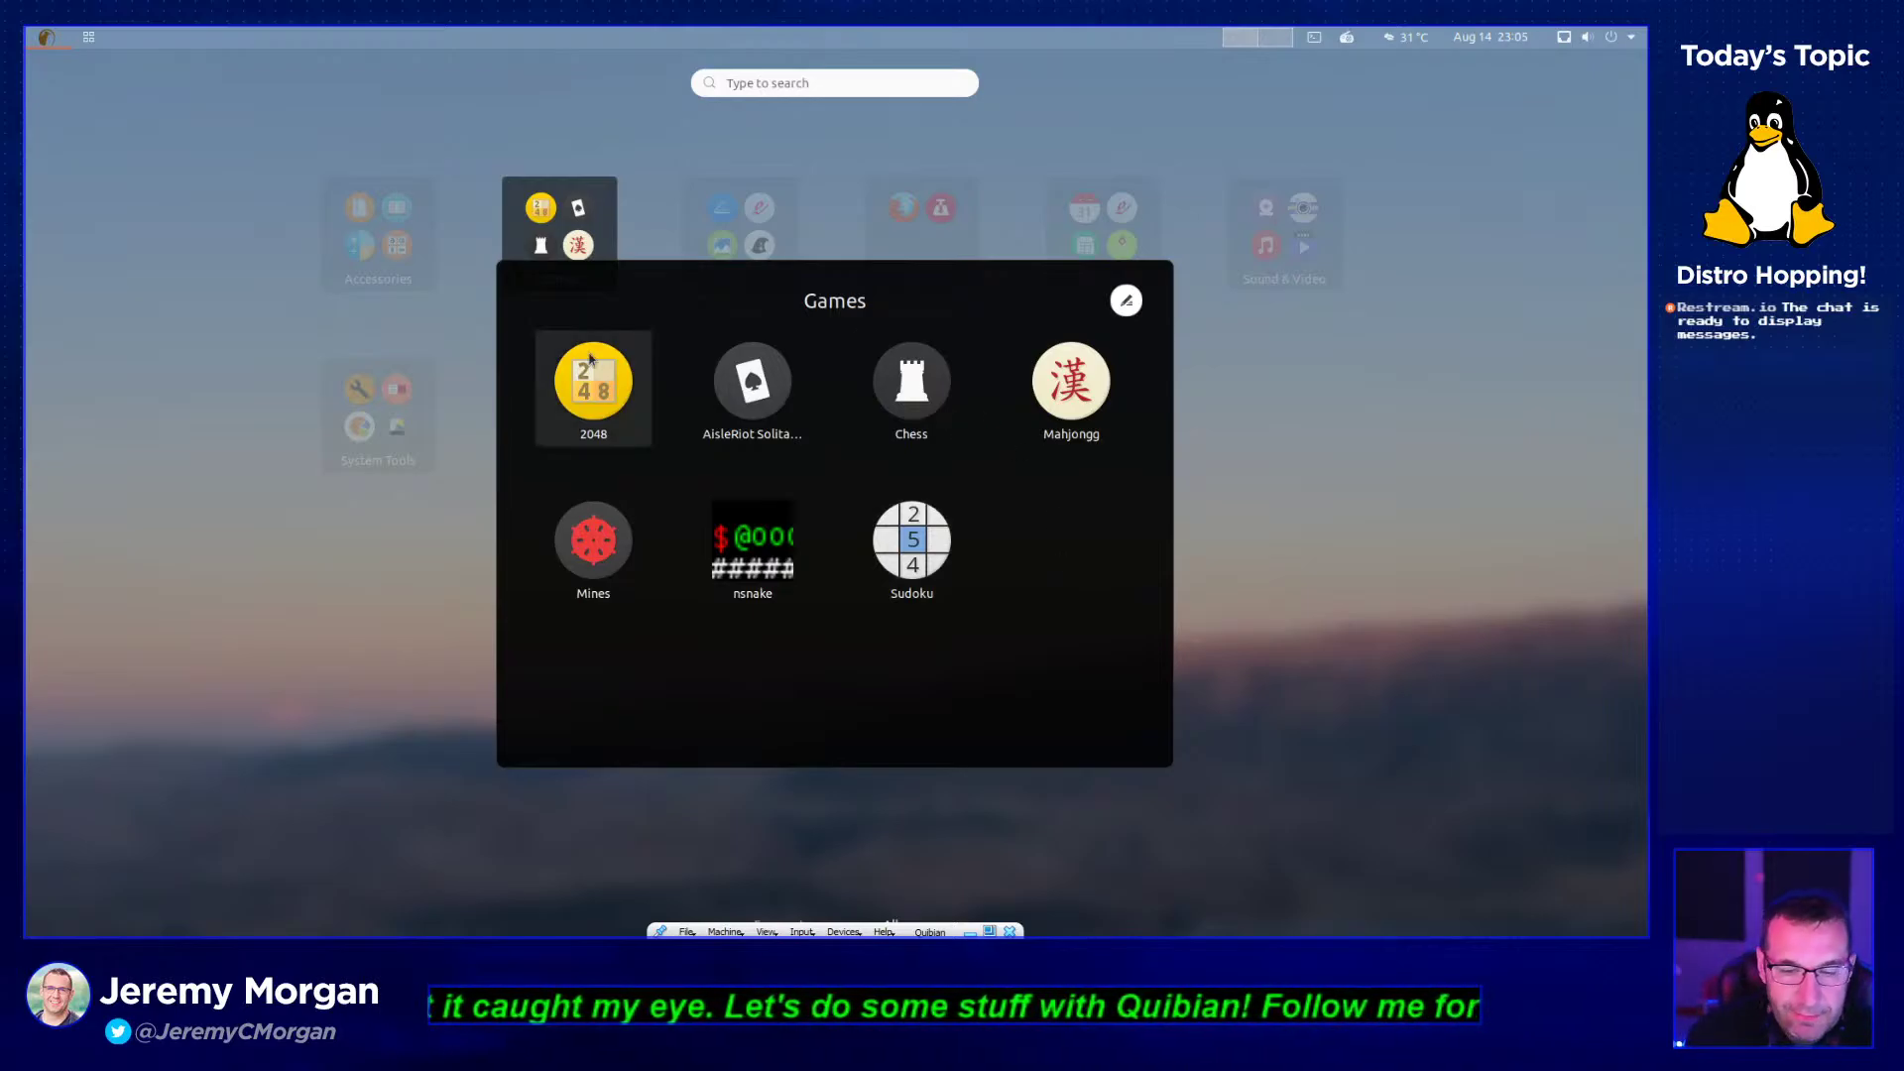
click(754, 530)
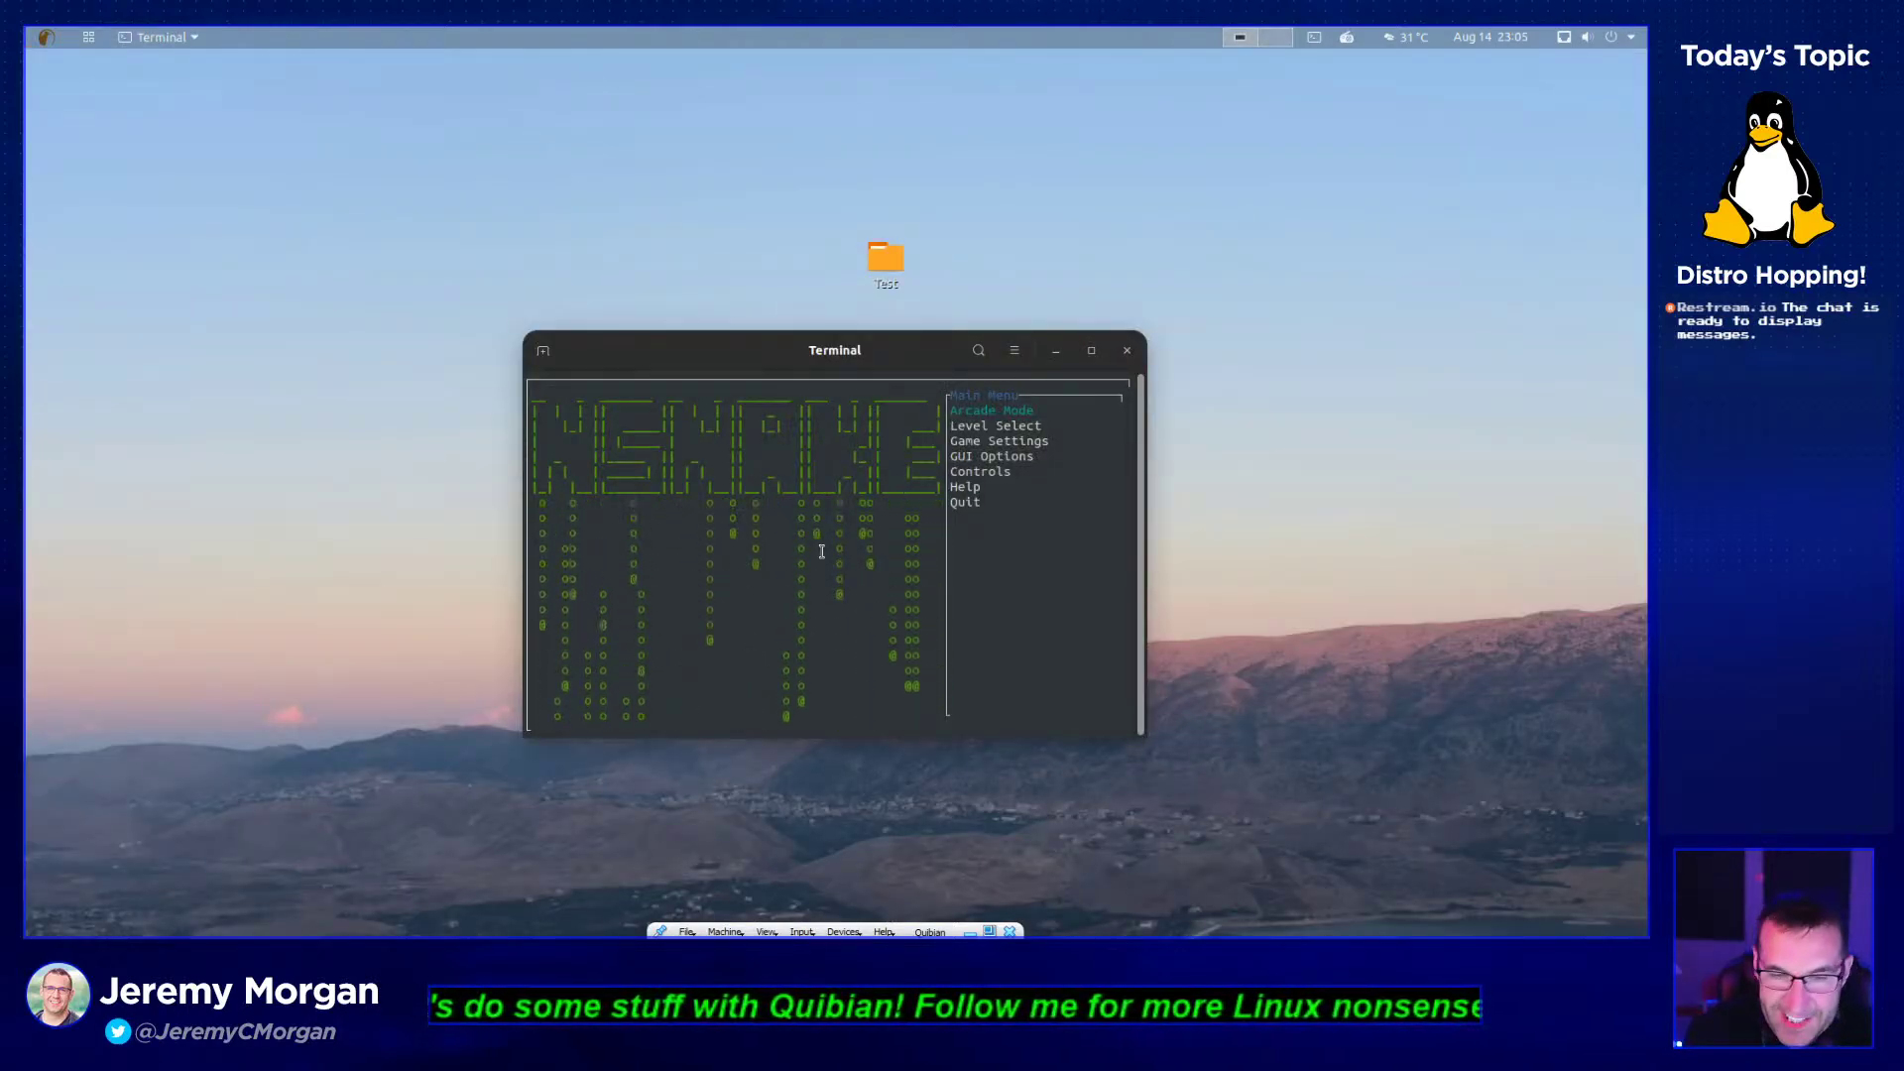
- Start an Arcade Mode game, steer the snake right, then close the terminal
key(Down)
key(Down)
key(Down)
key(Down)
key(Down)
key(Down)
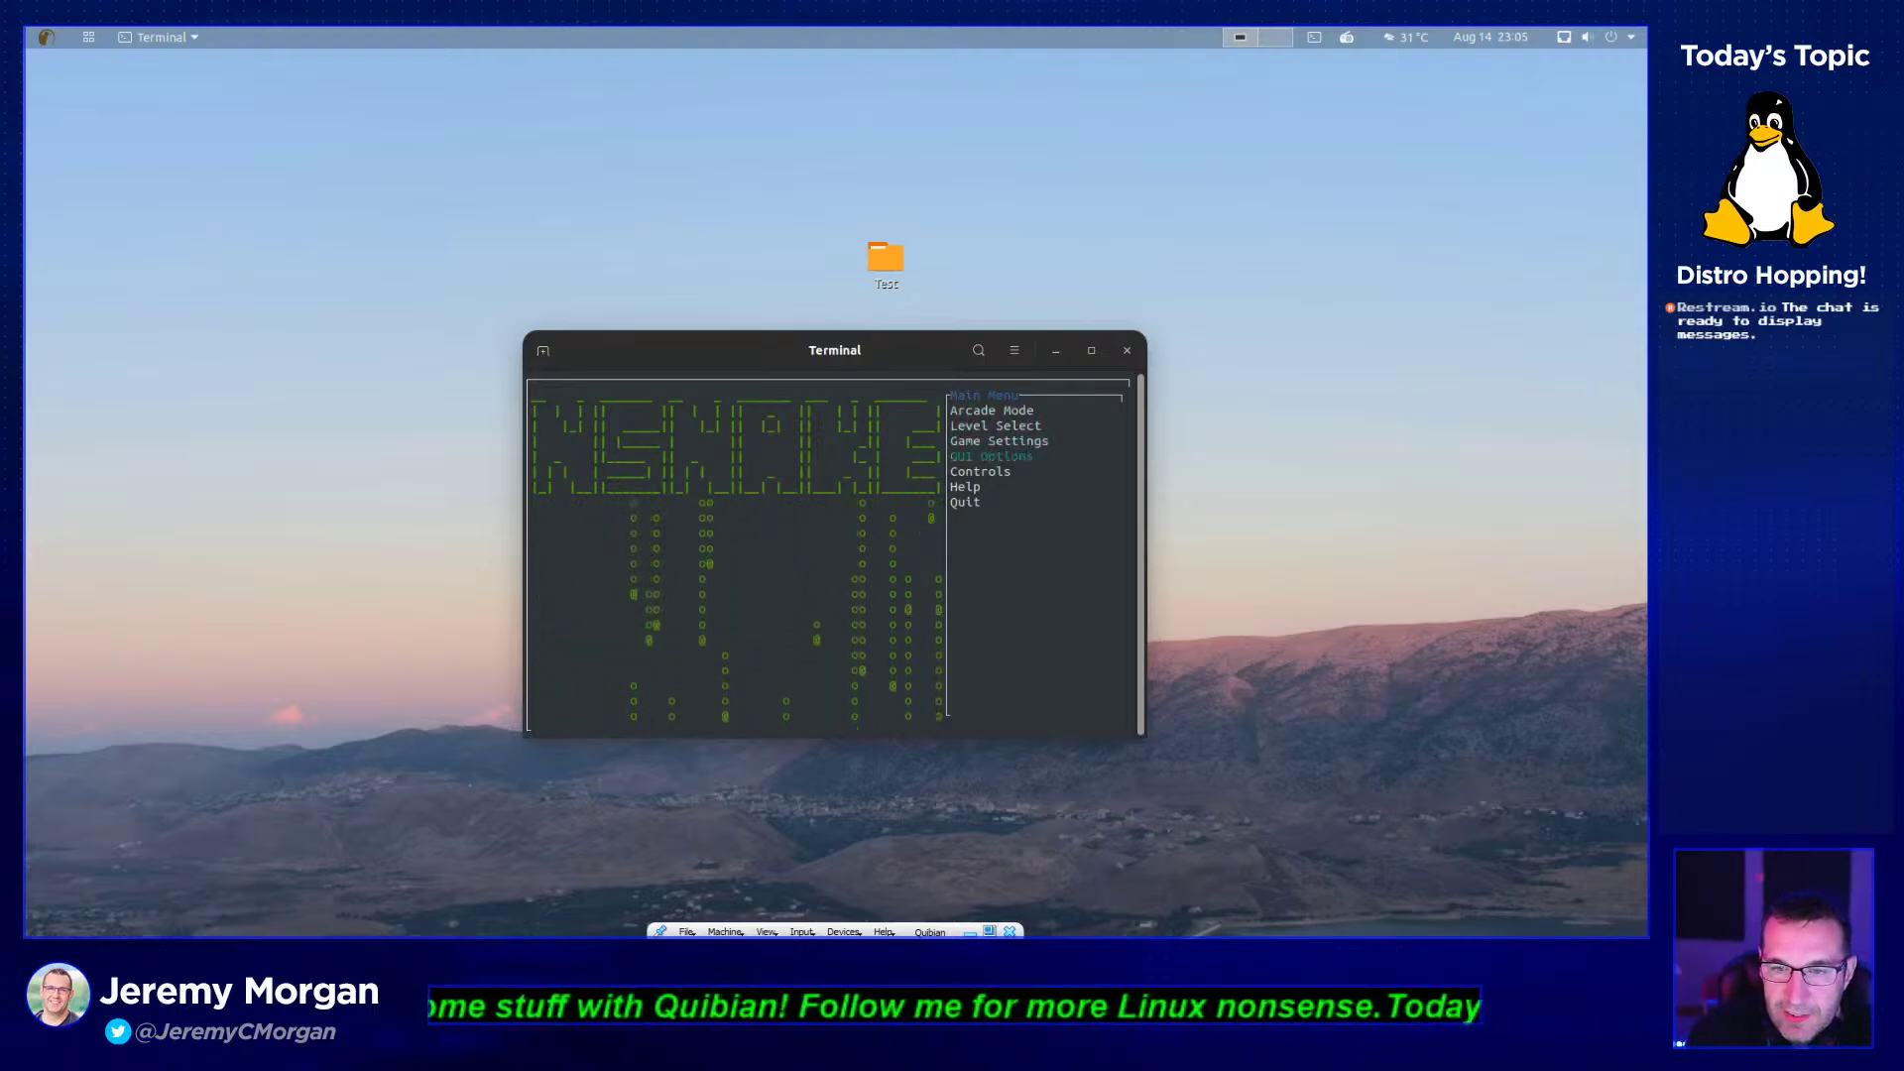
key(Up)
key(Up)
key(Up)
key(Up)
key(Up)
key(Up)
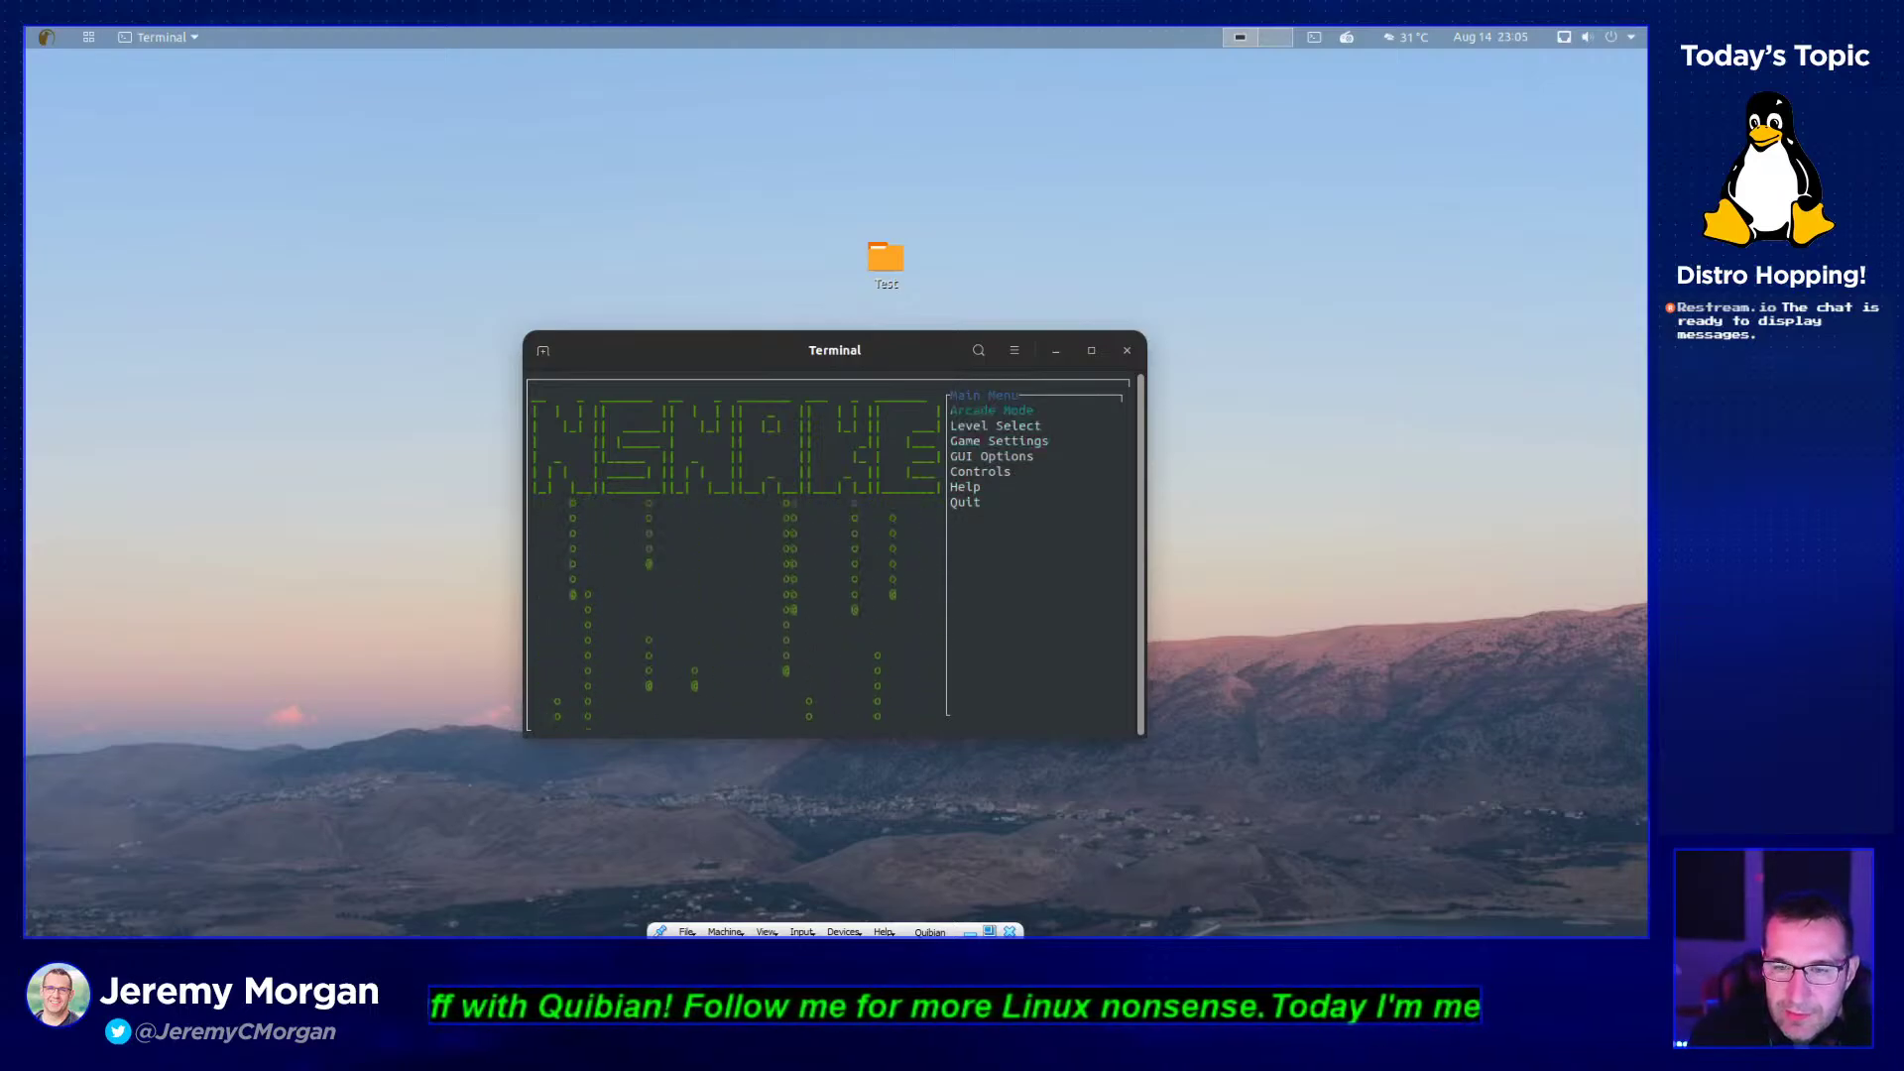
key(Return)
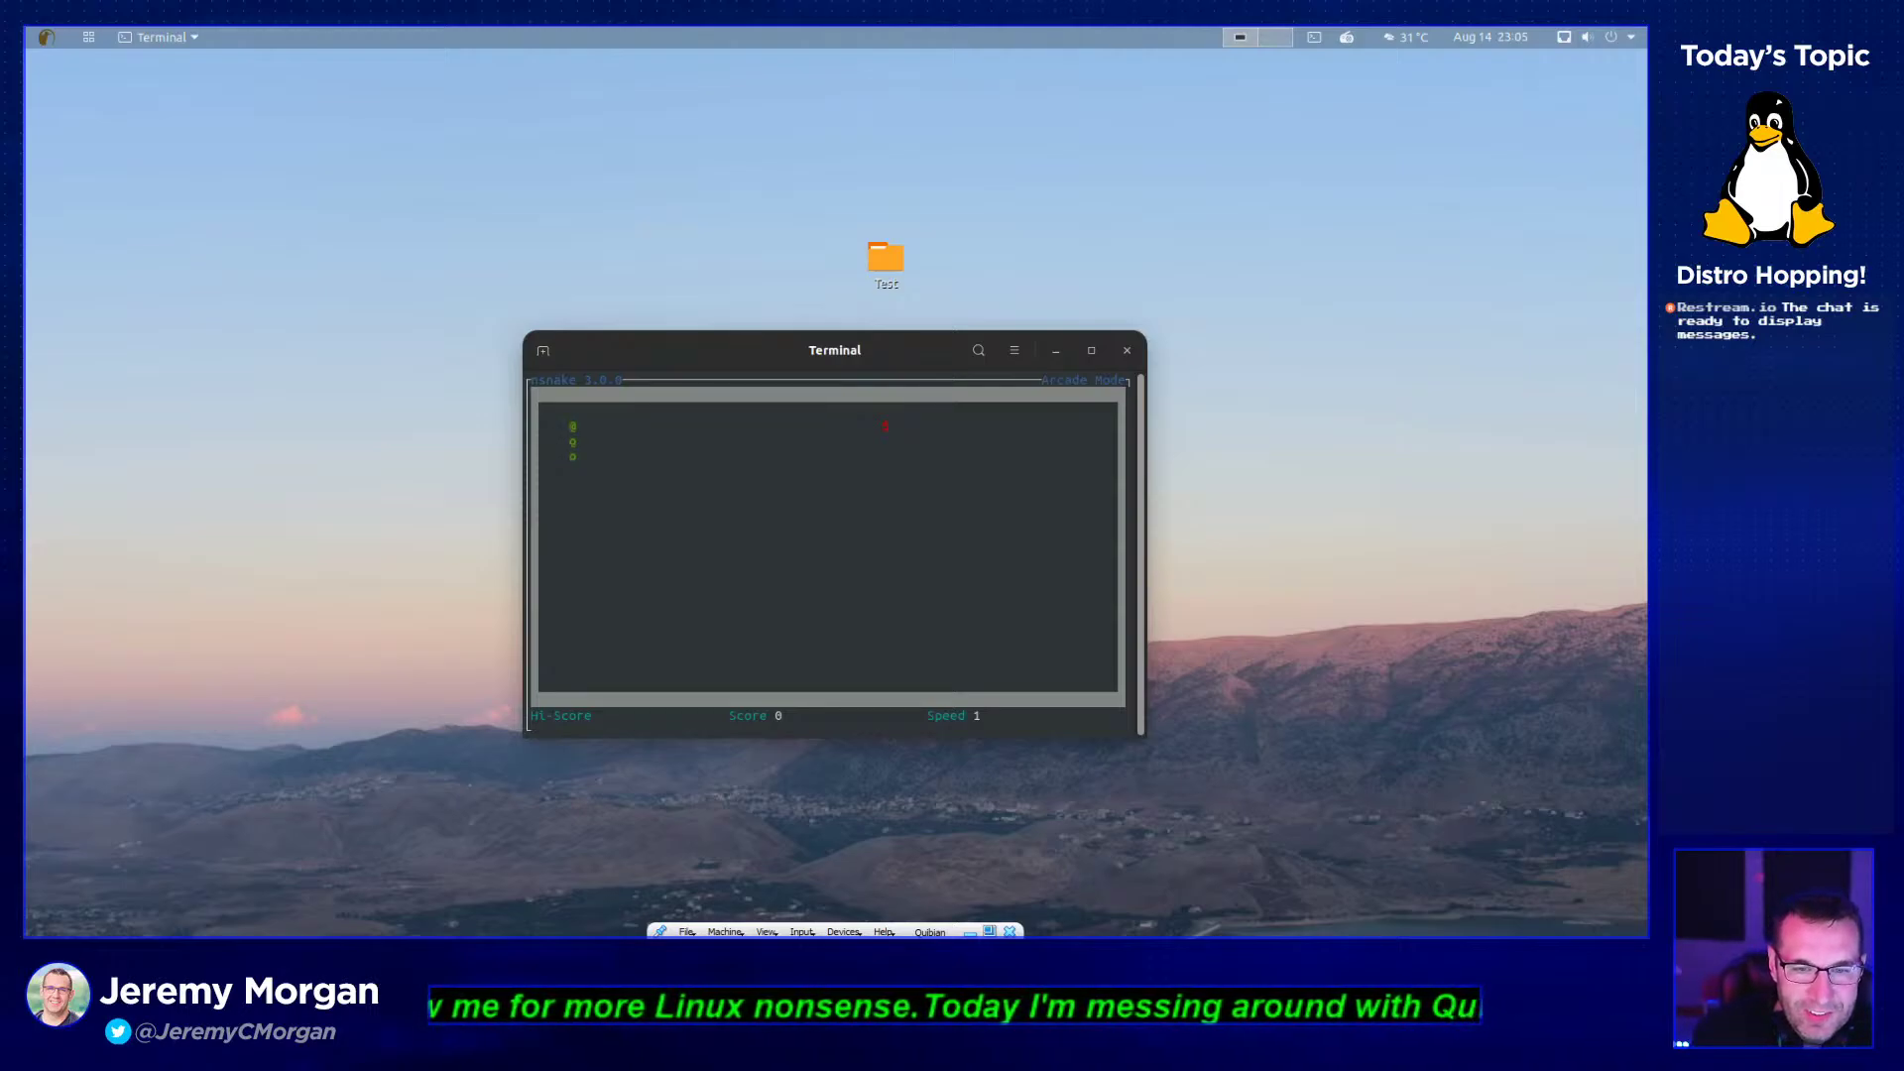
key(Right)
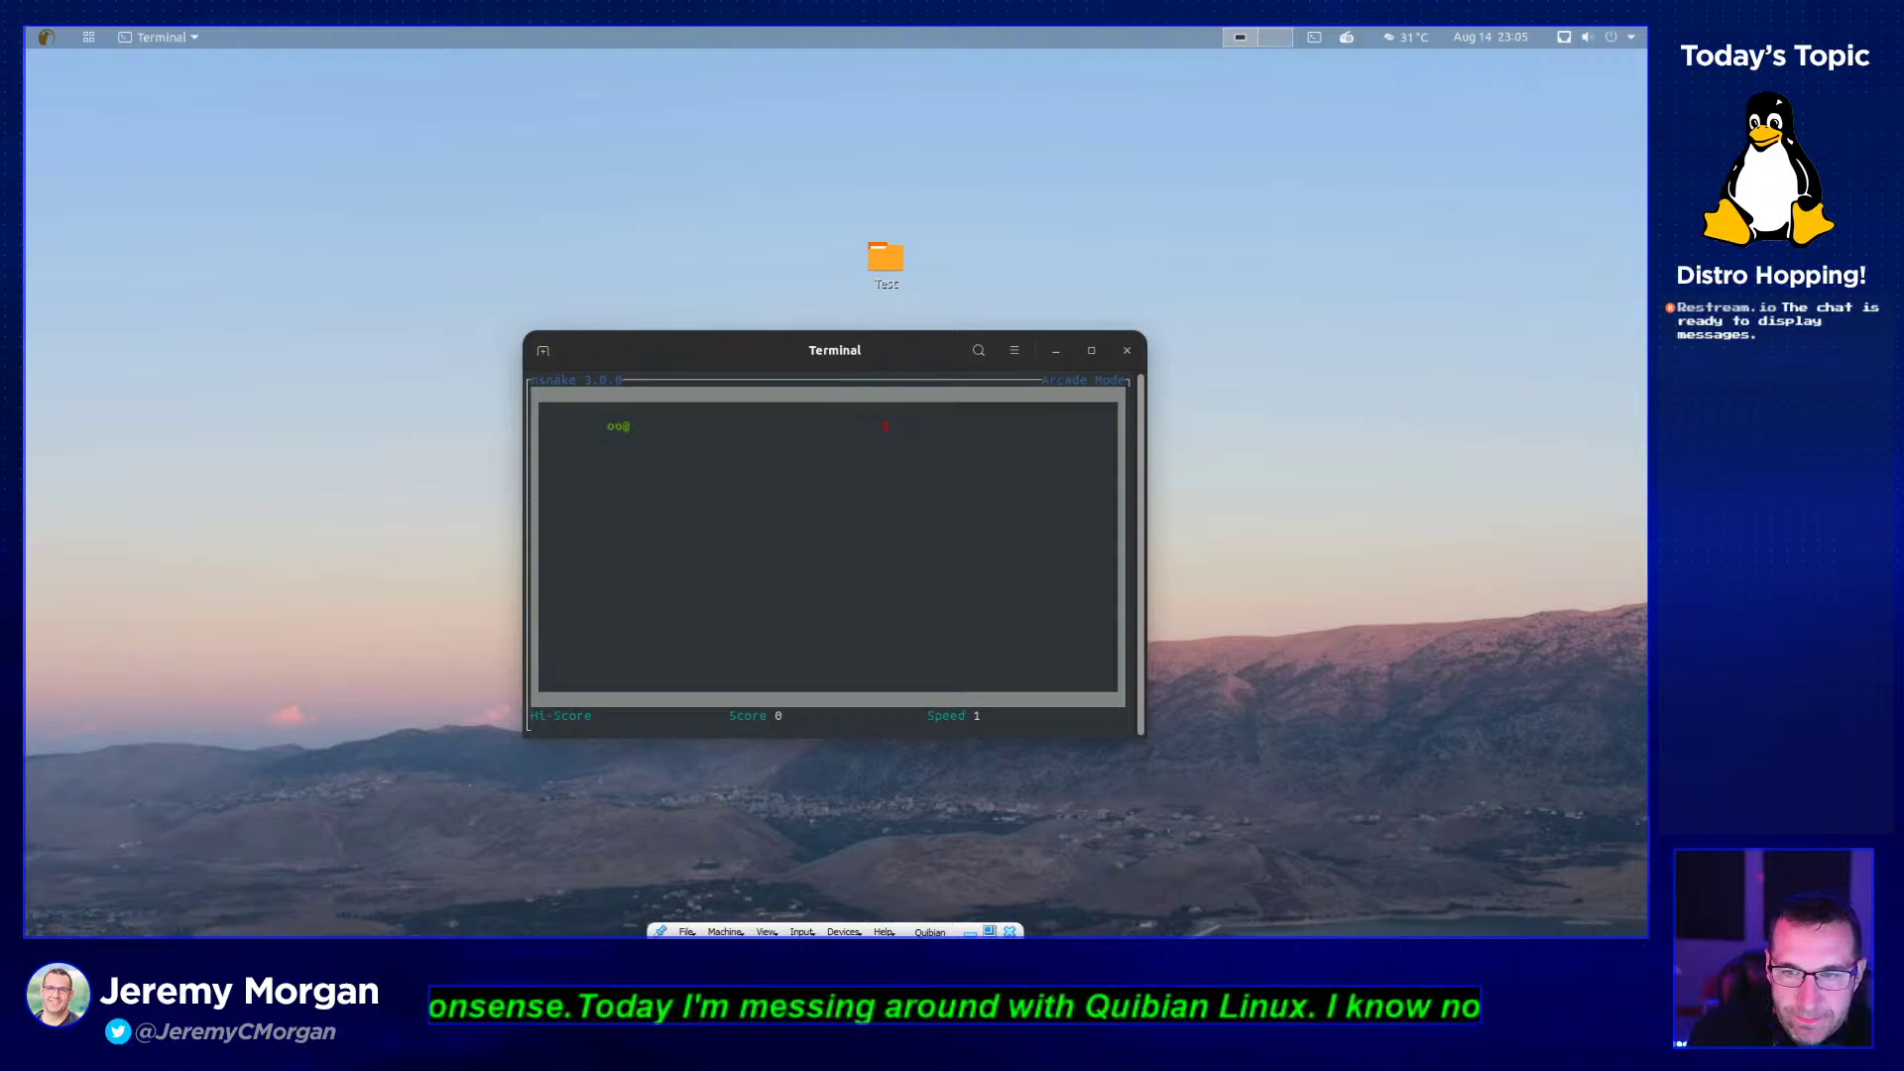
click(1137, 355)
- Browse the Games folder, launch Document Scanner from Graphics, then return to the bare desktop
click(88, 38)
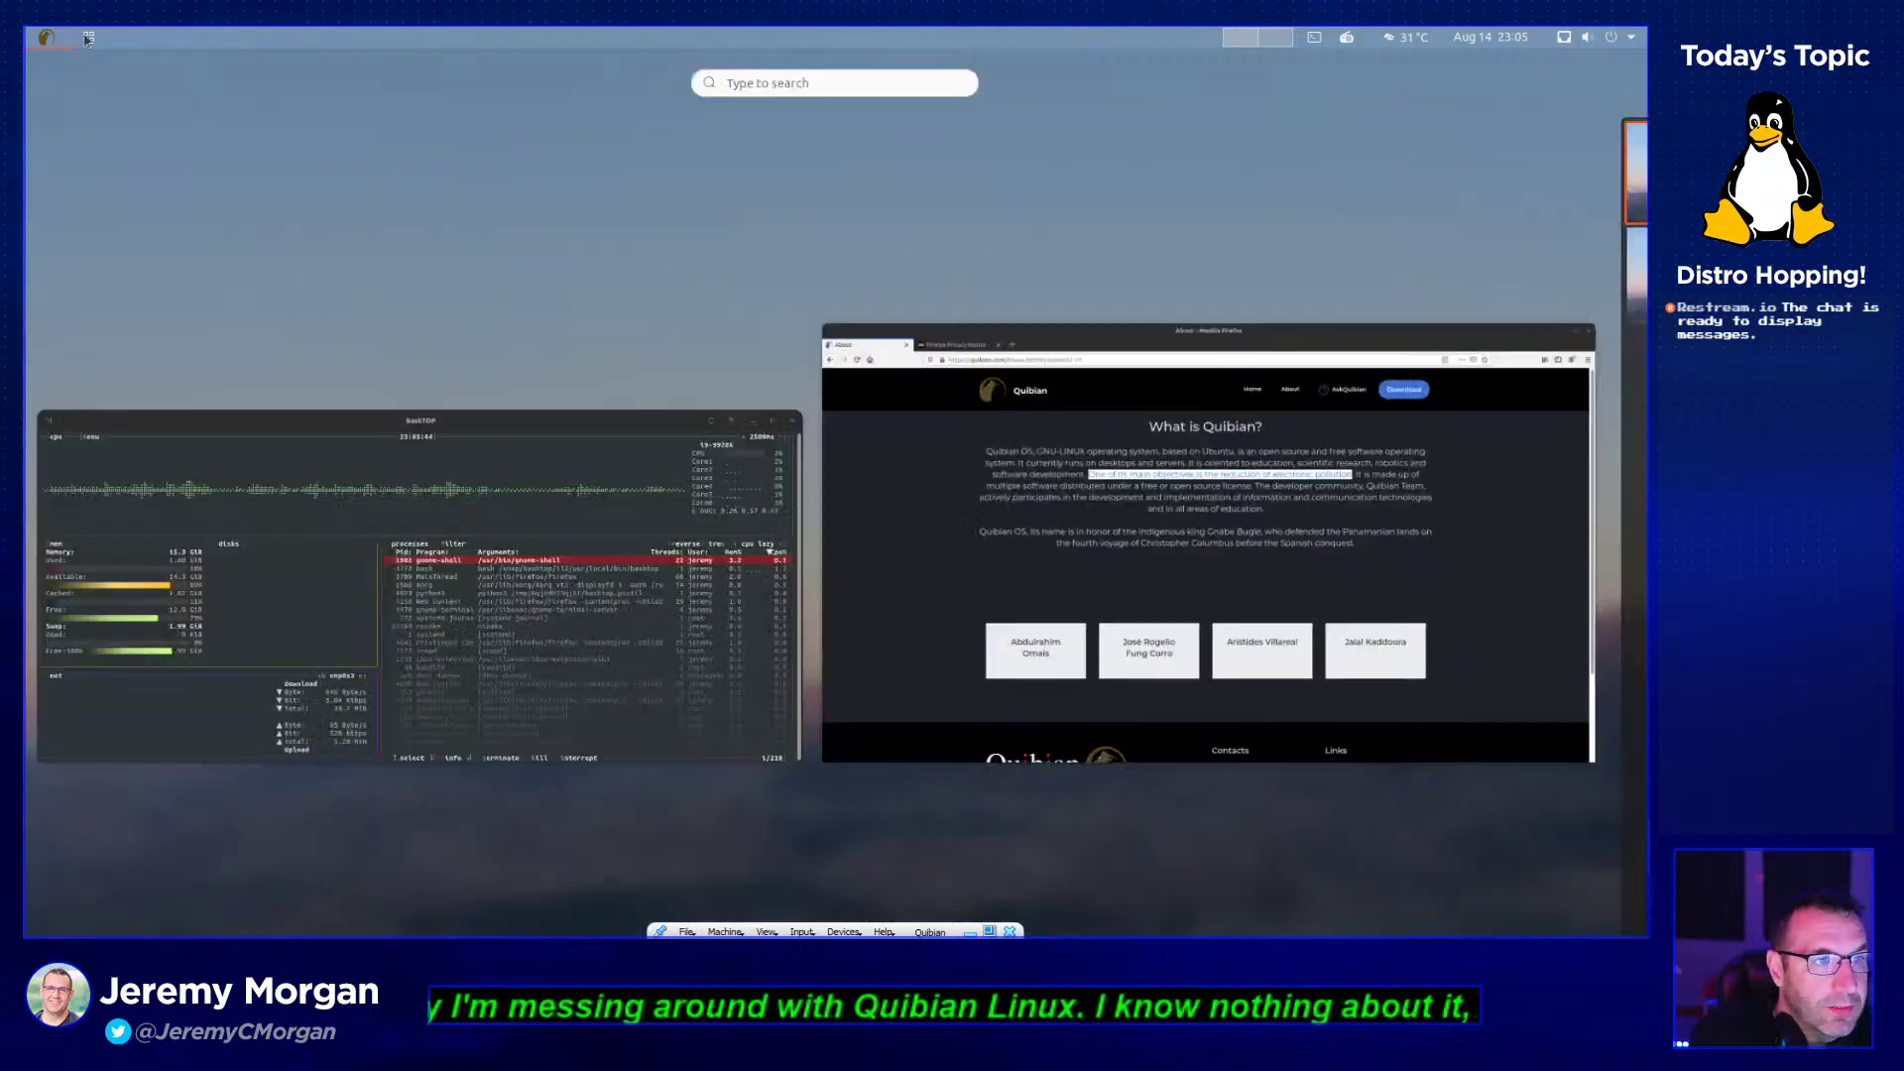
click(88, 38)
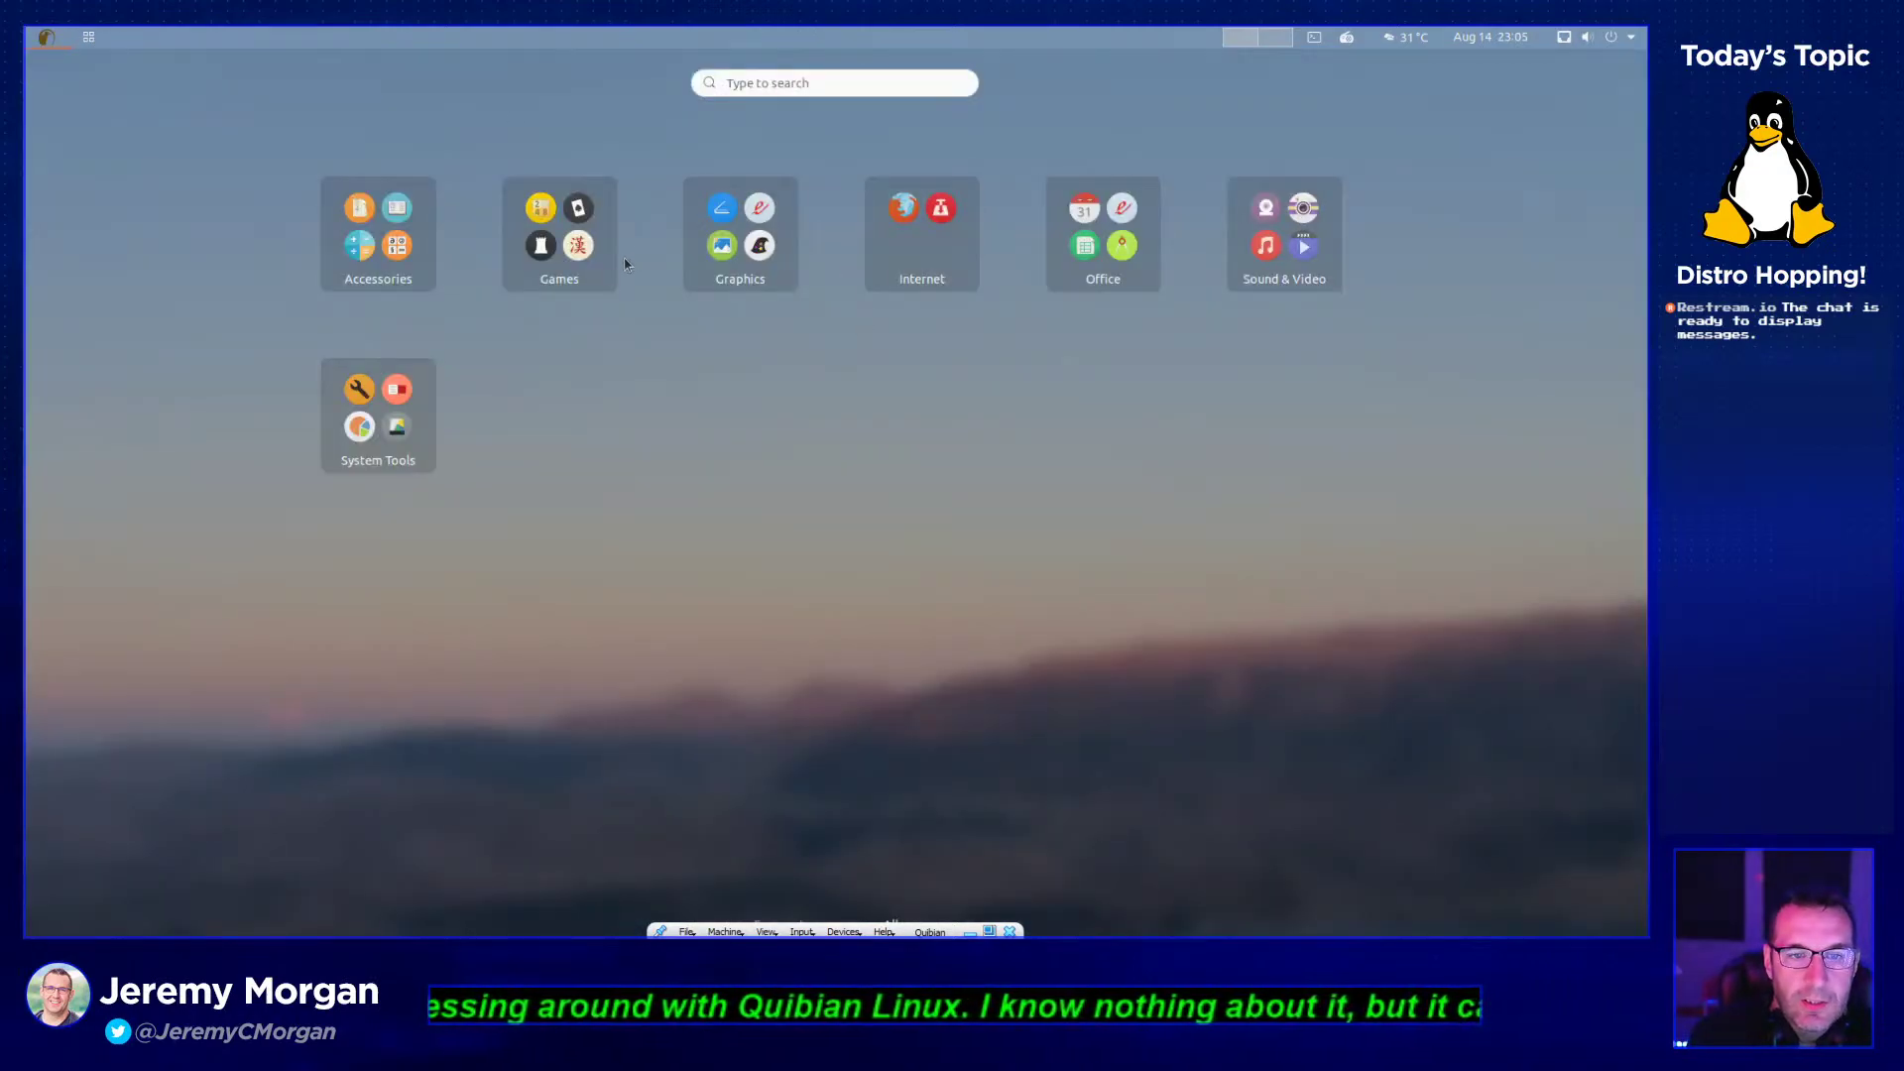
click(603, 277)
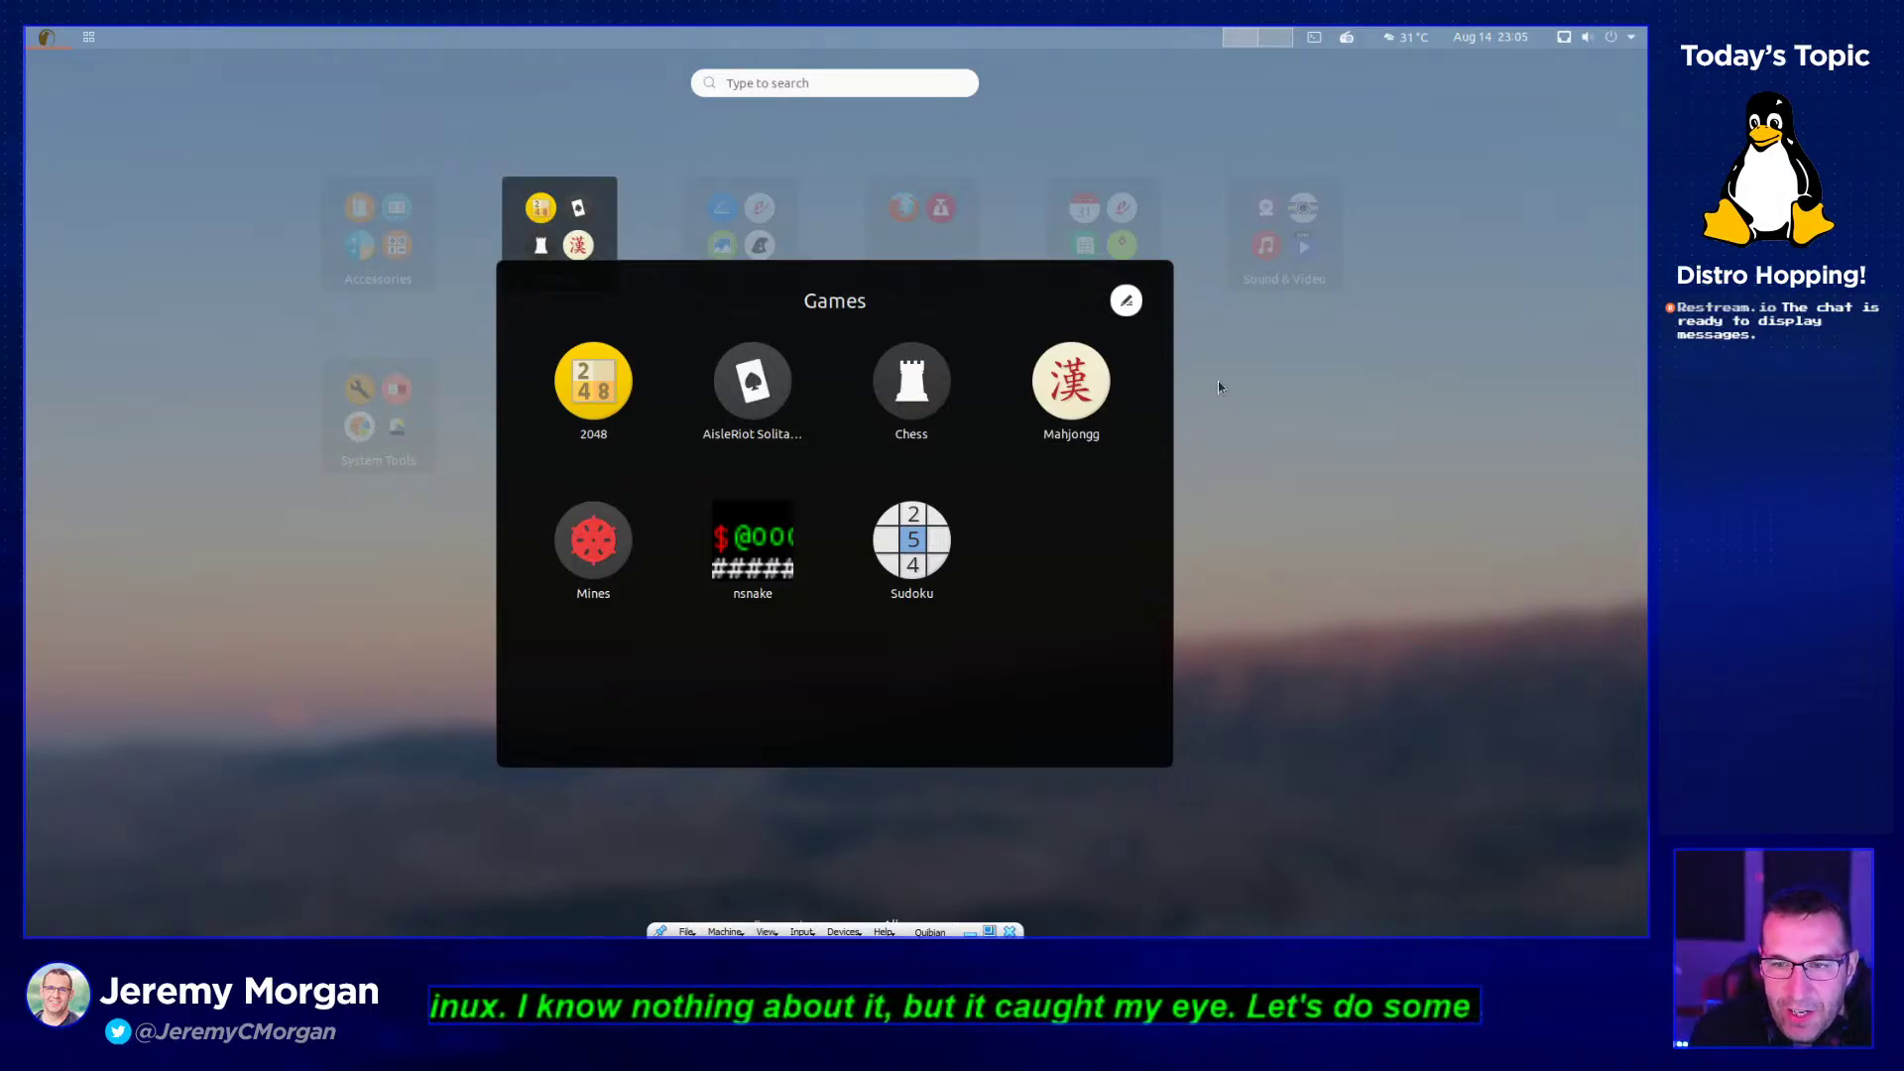
click(1186, 349)
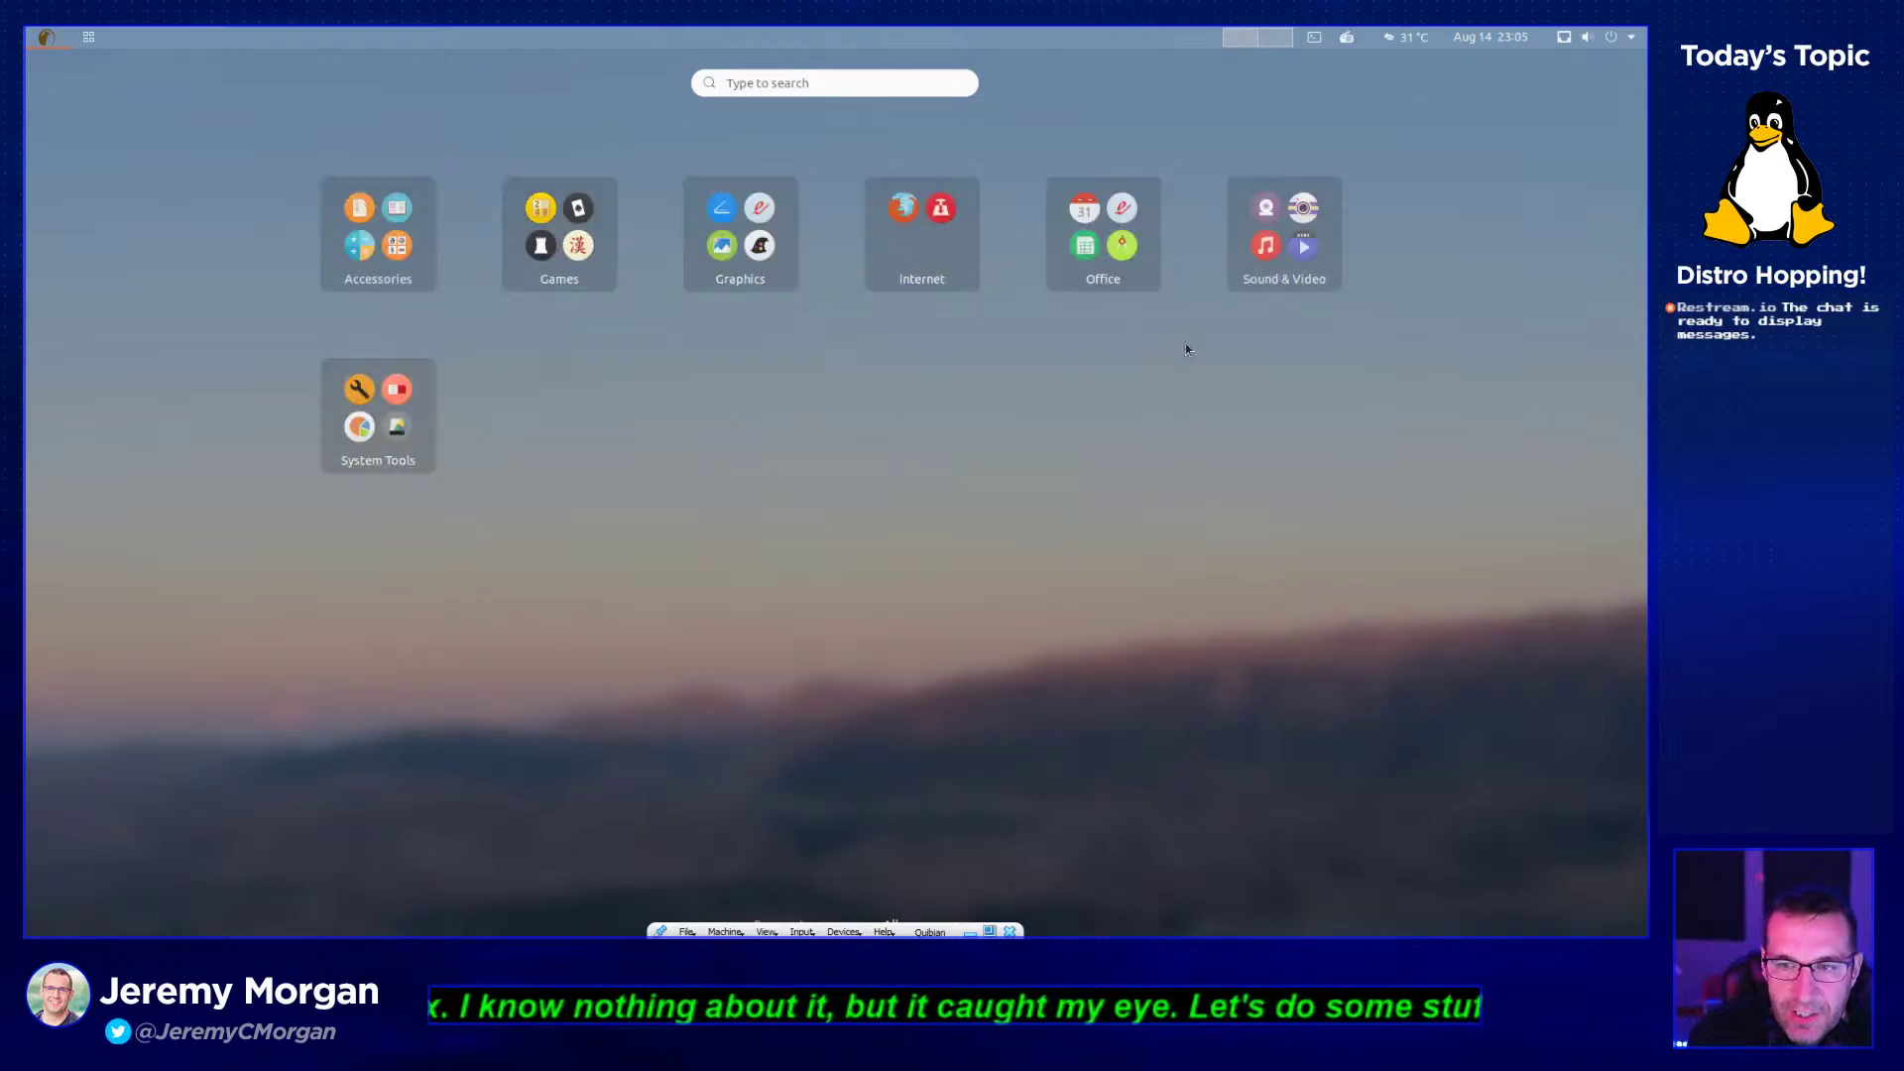
click(580, 276)
click(1135, 324)
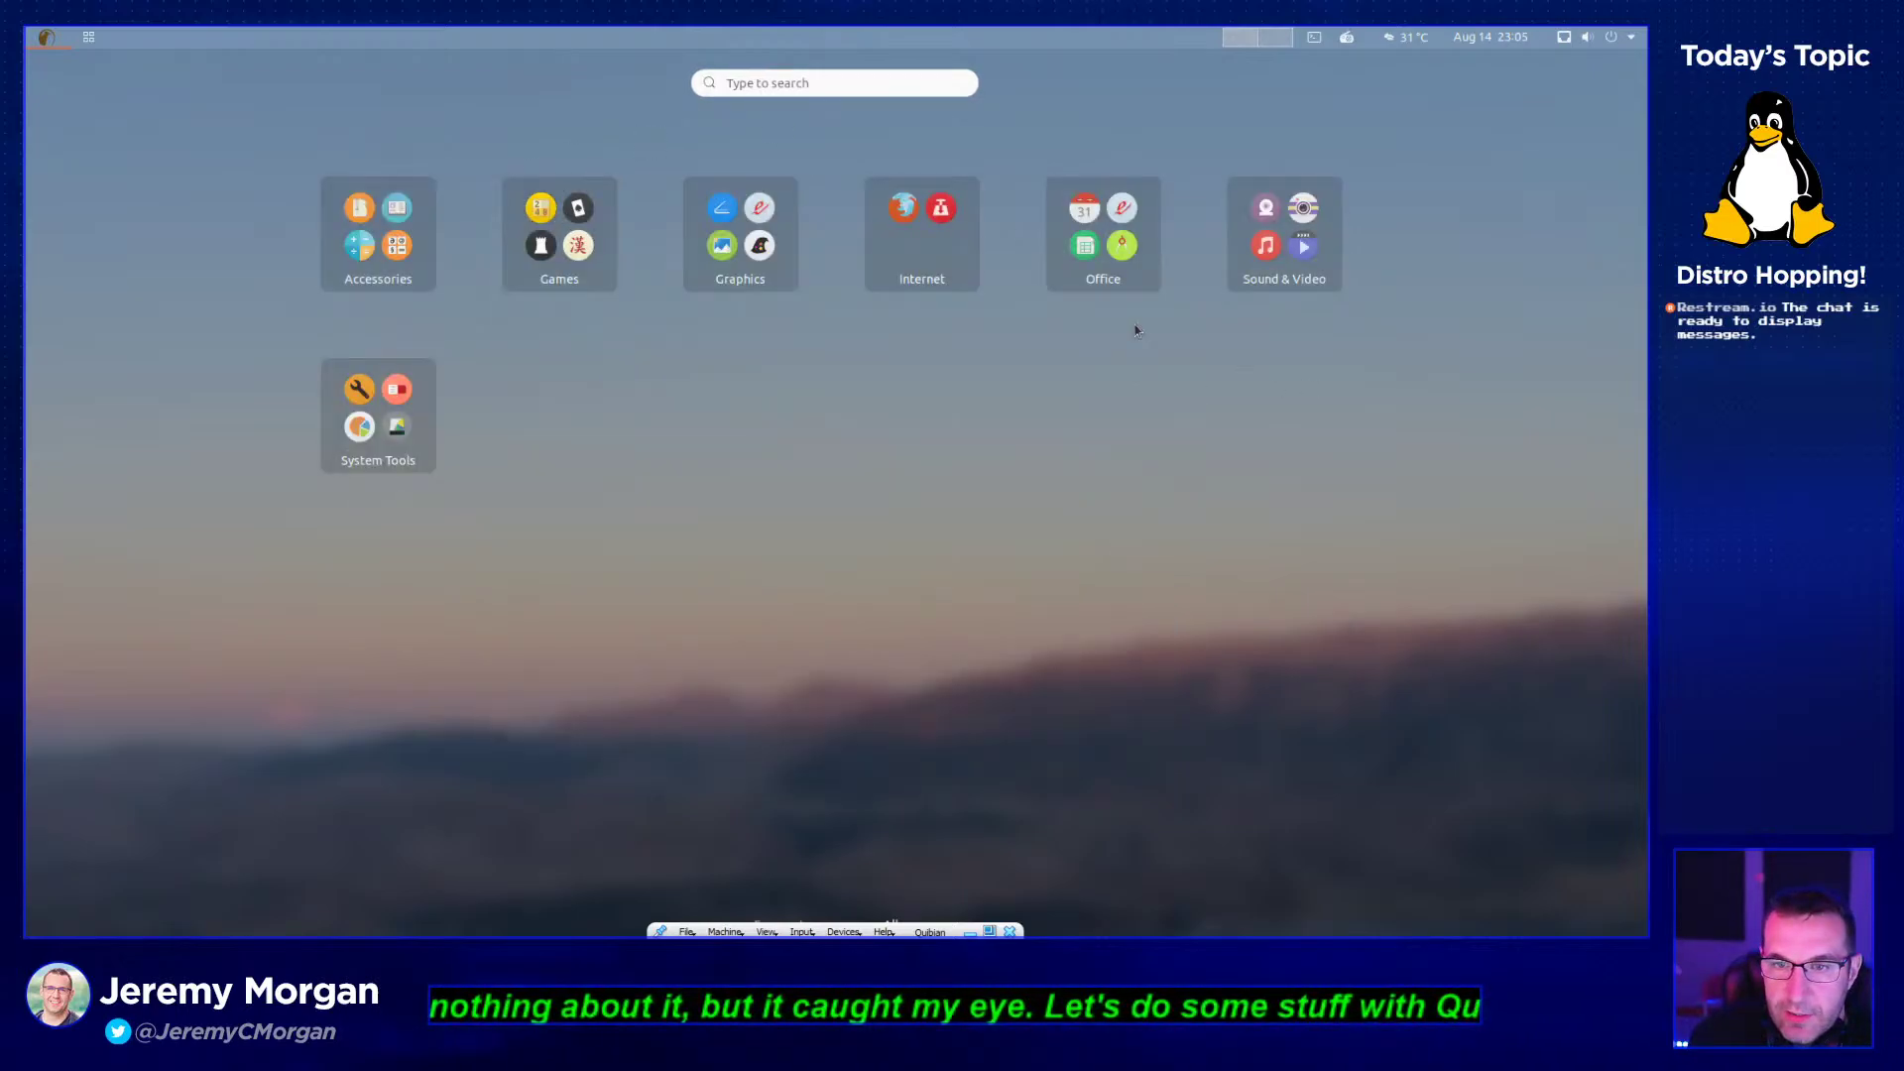
click(776, 283)
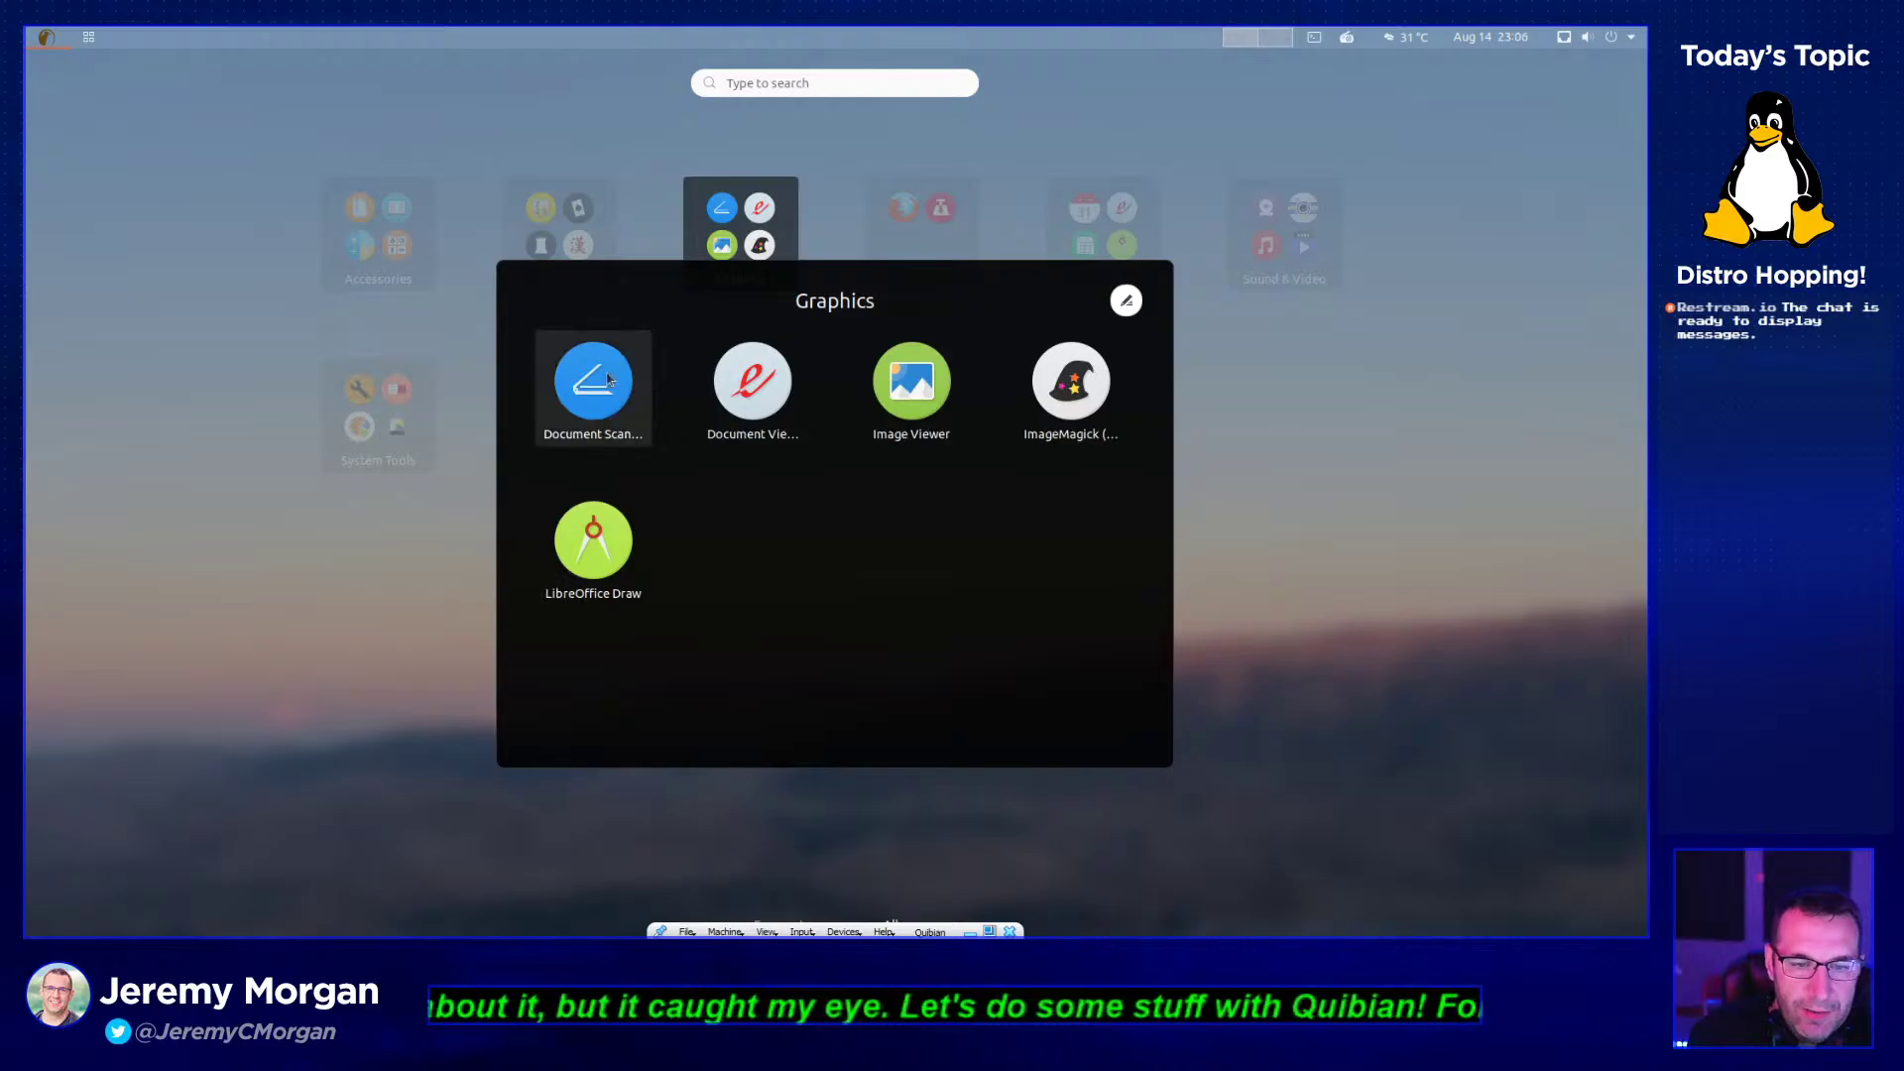
click(632, 426)
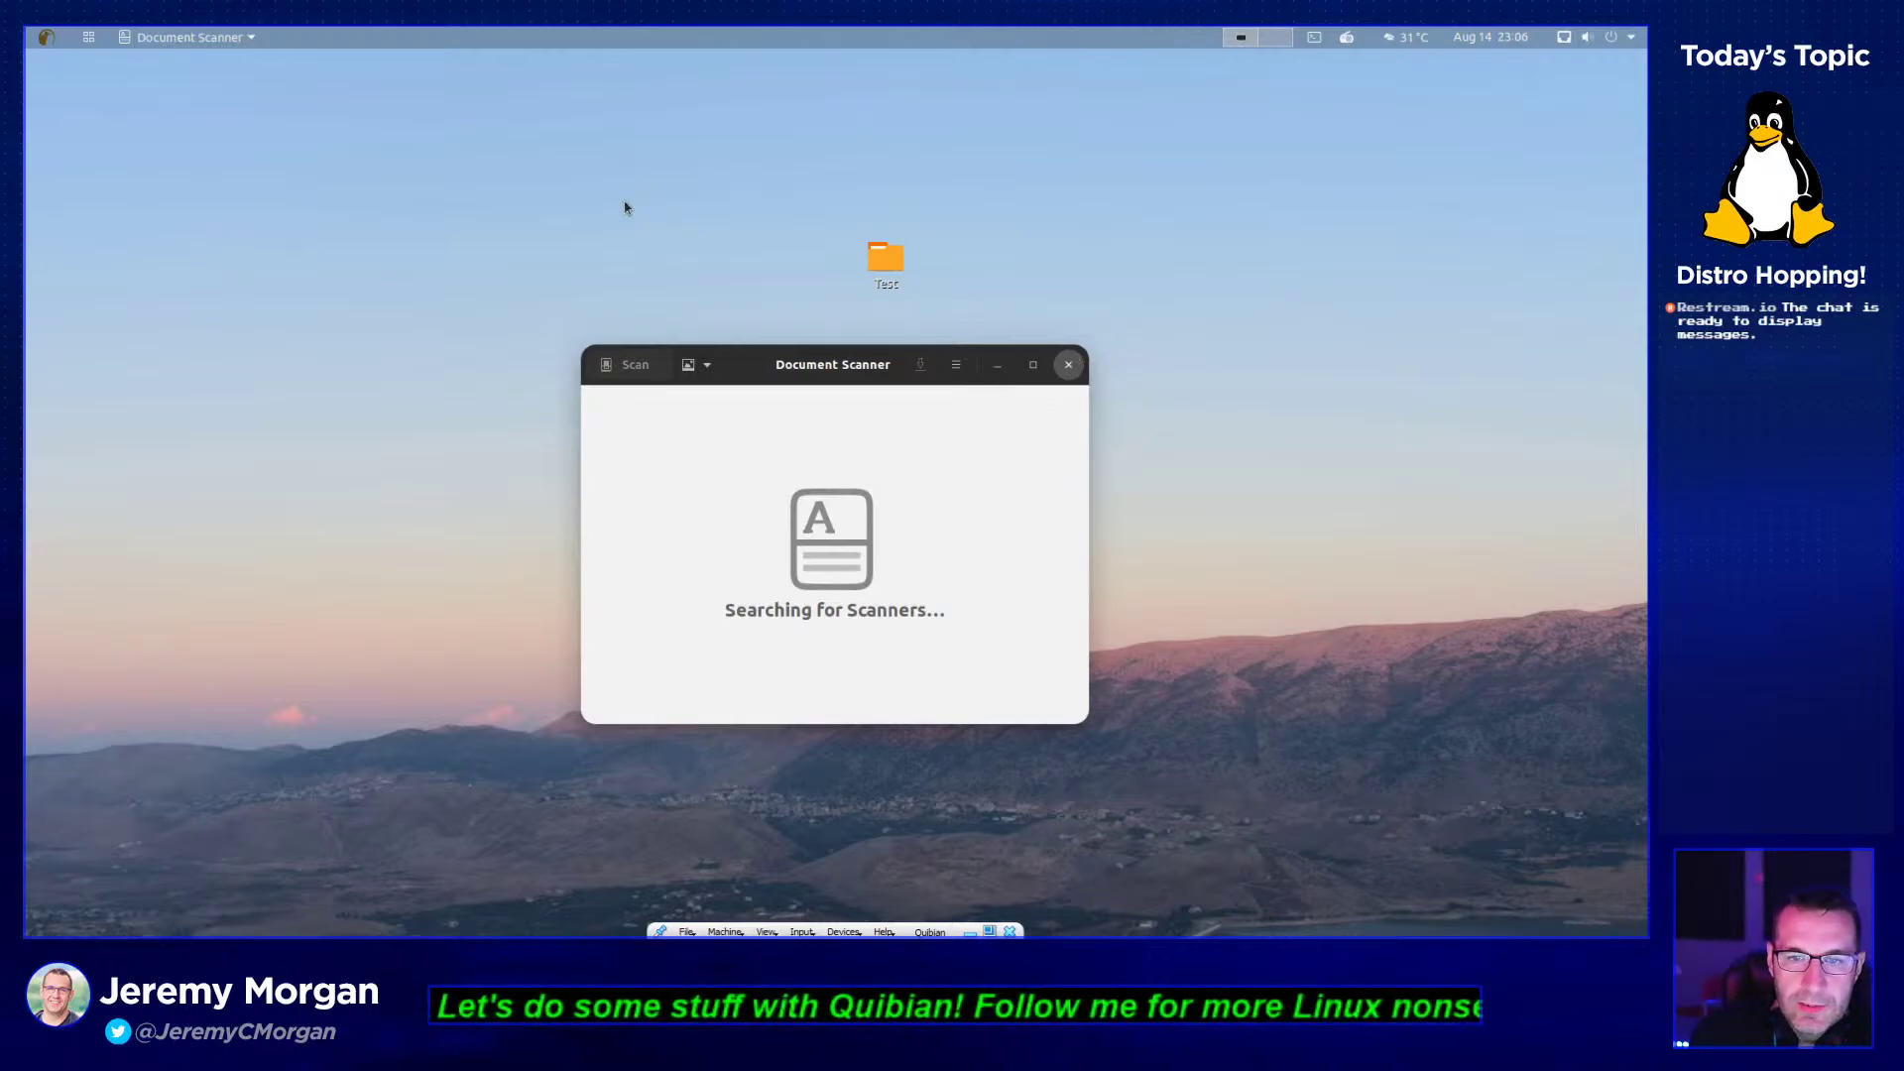
click(47, 37)
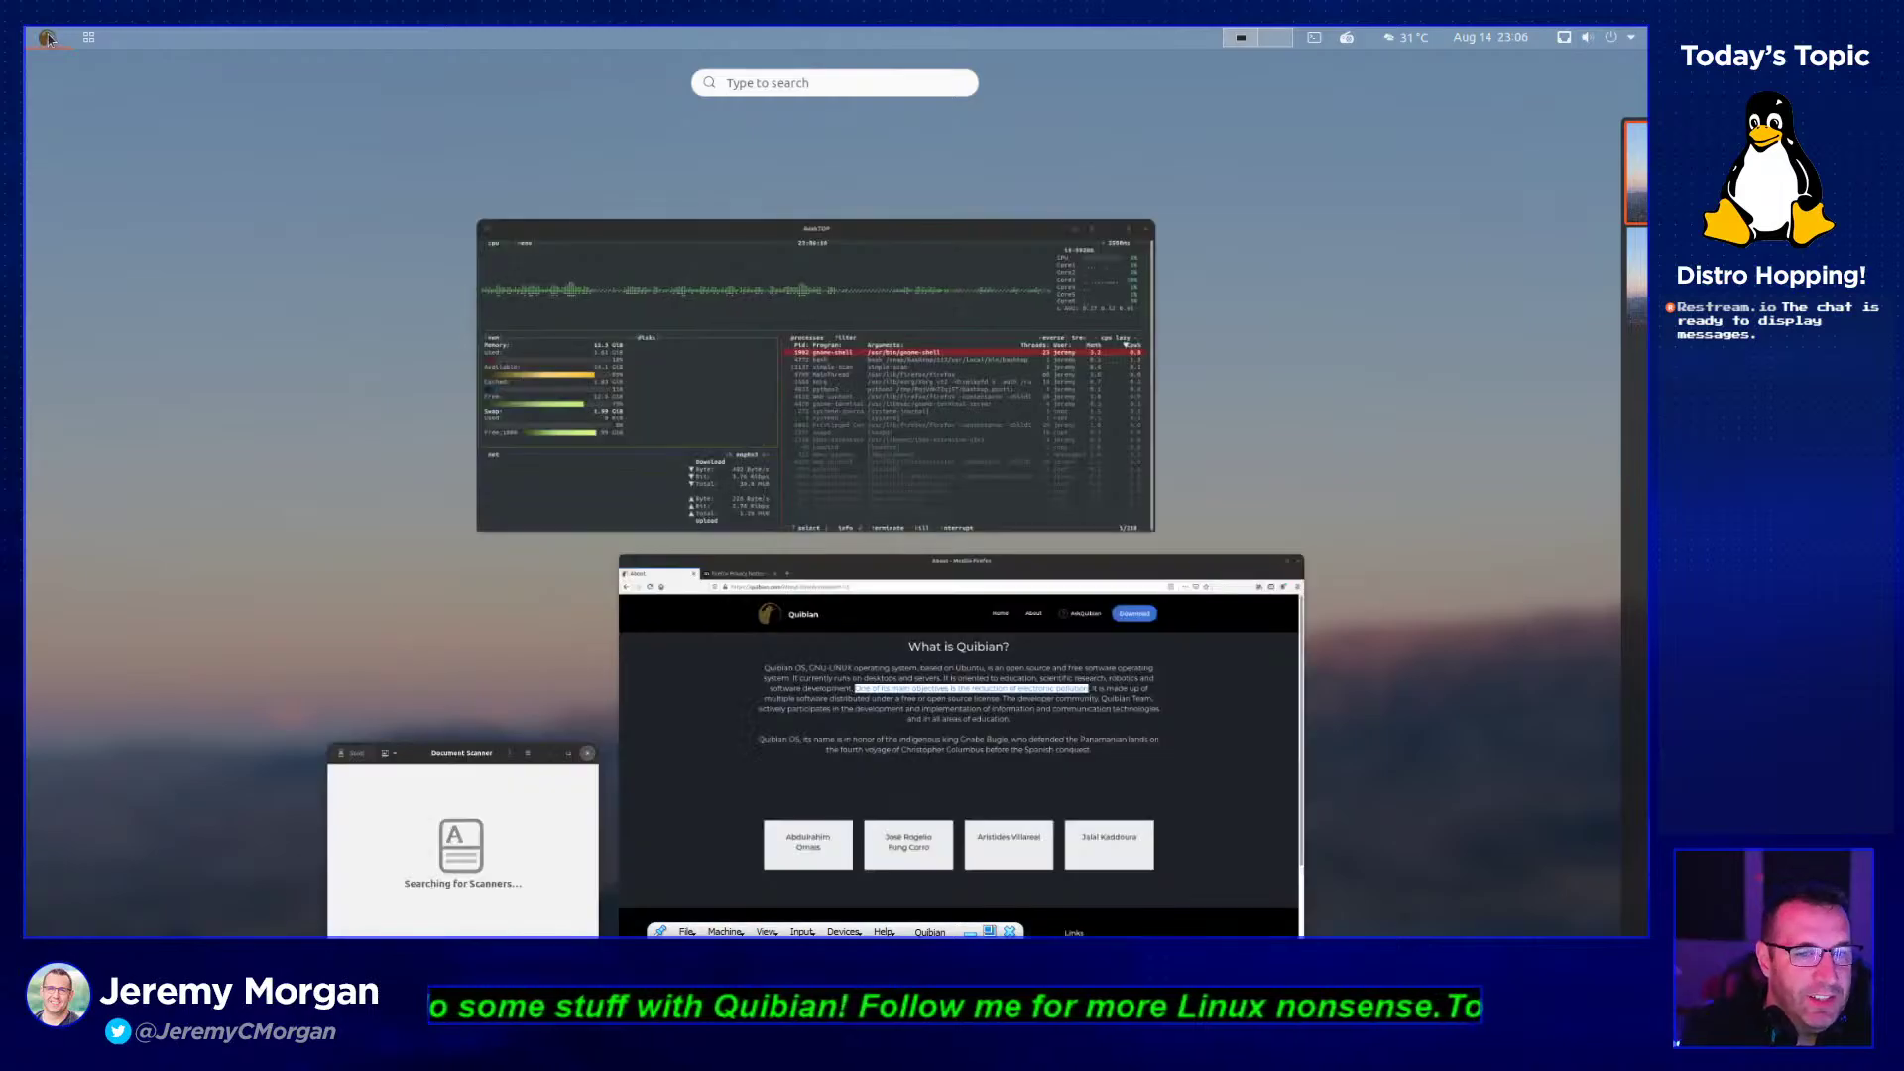
click(175, 64)
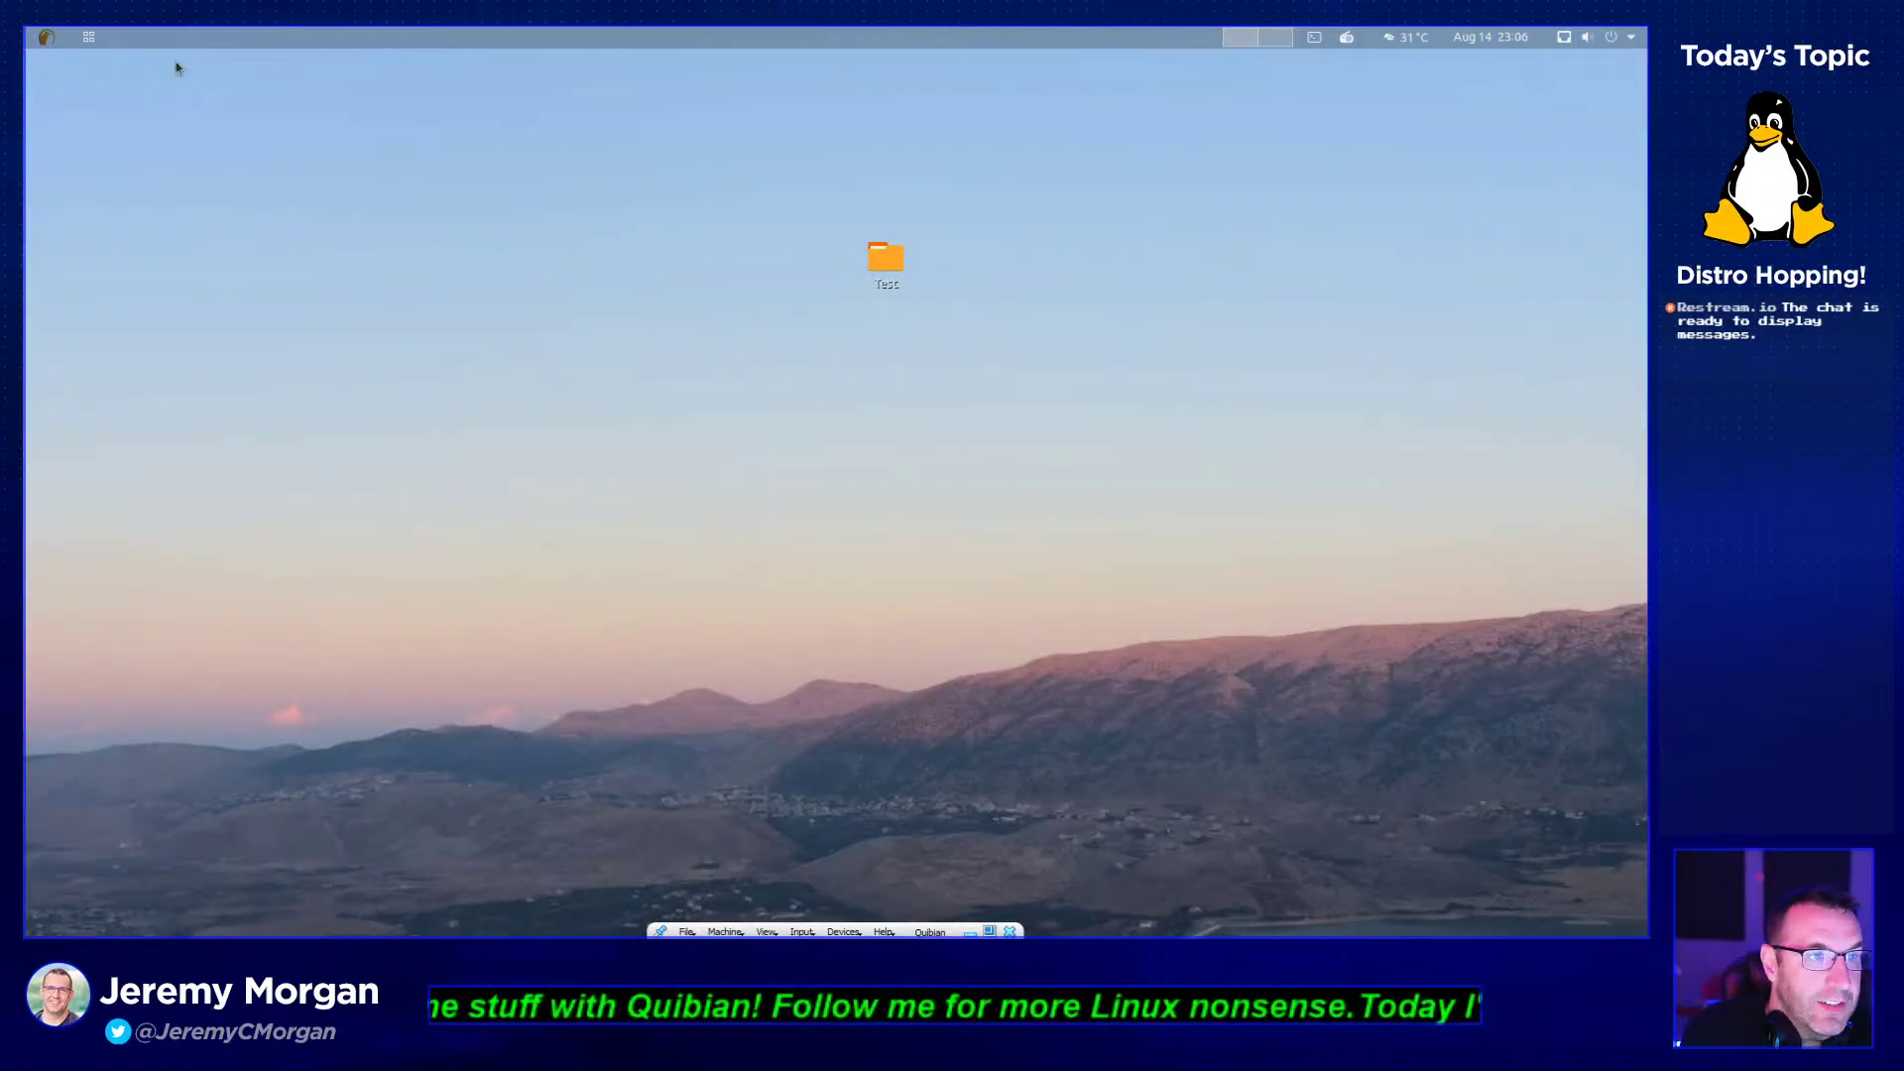
- Glance at the Graphics folder, then open the Internet folder listing Firefox and Transmission
click(88, 36)
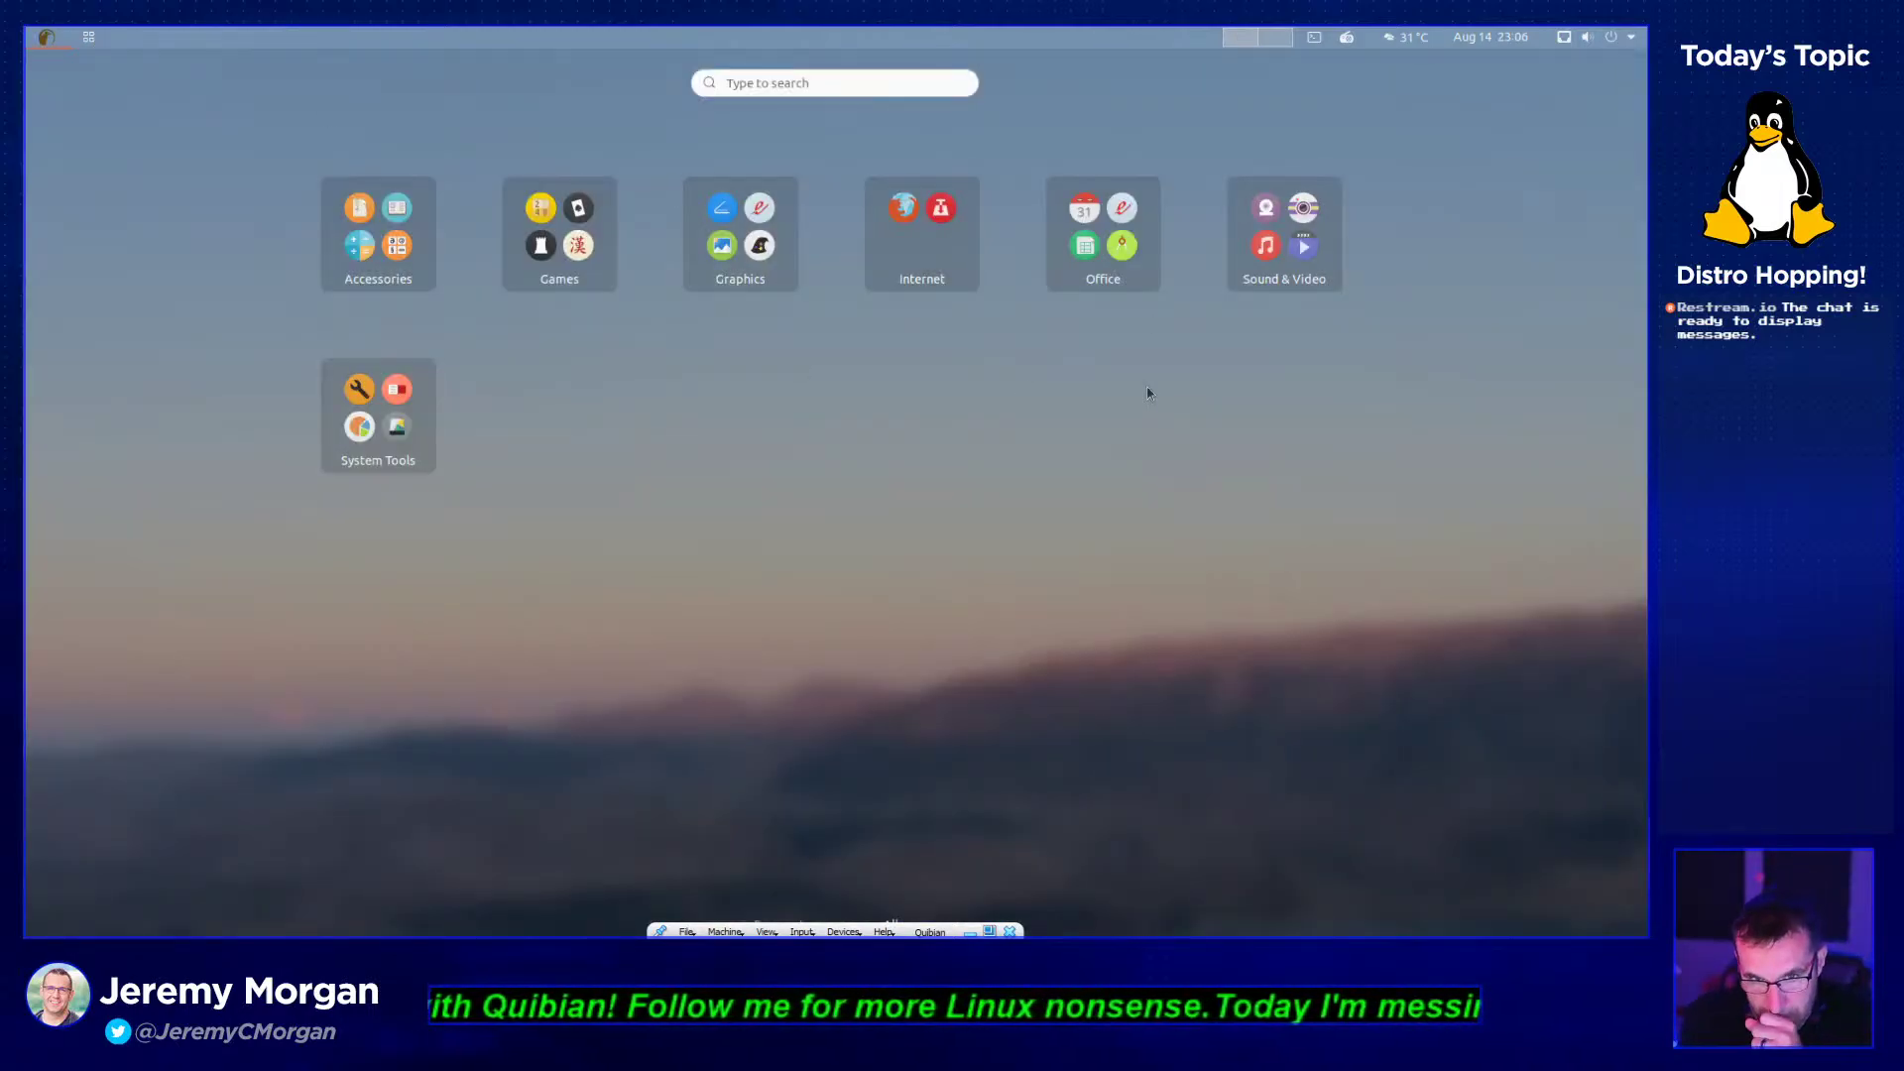
click(769, 279)
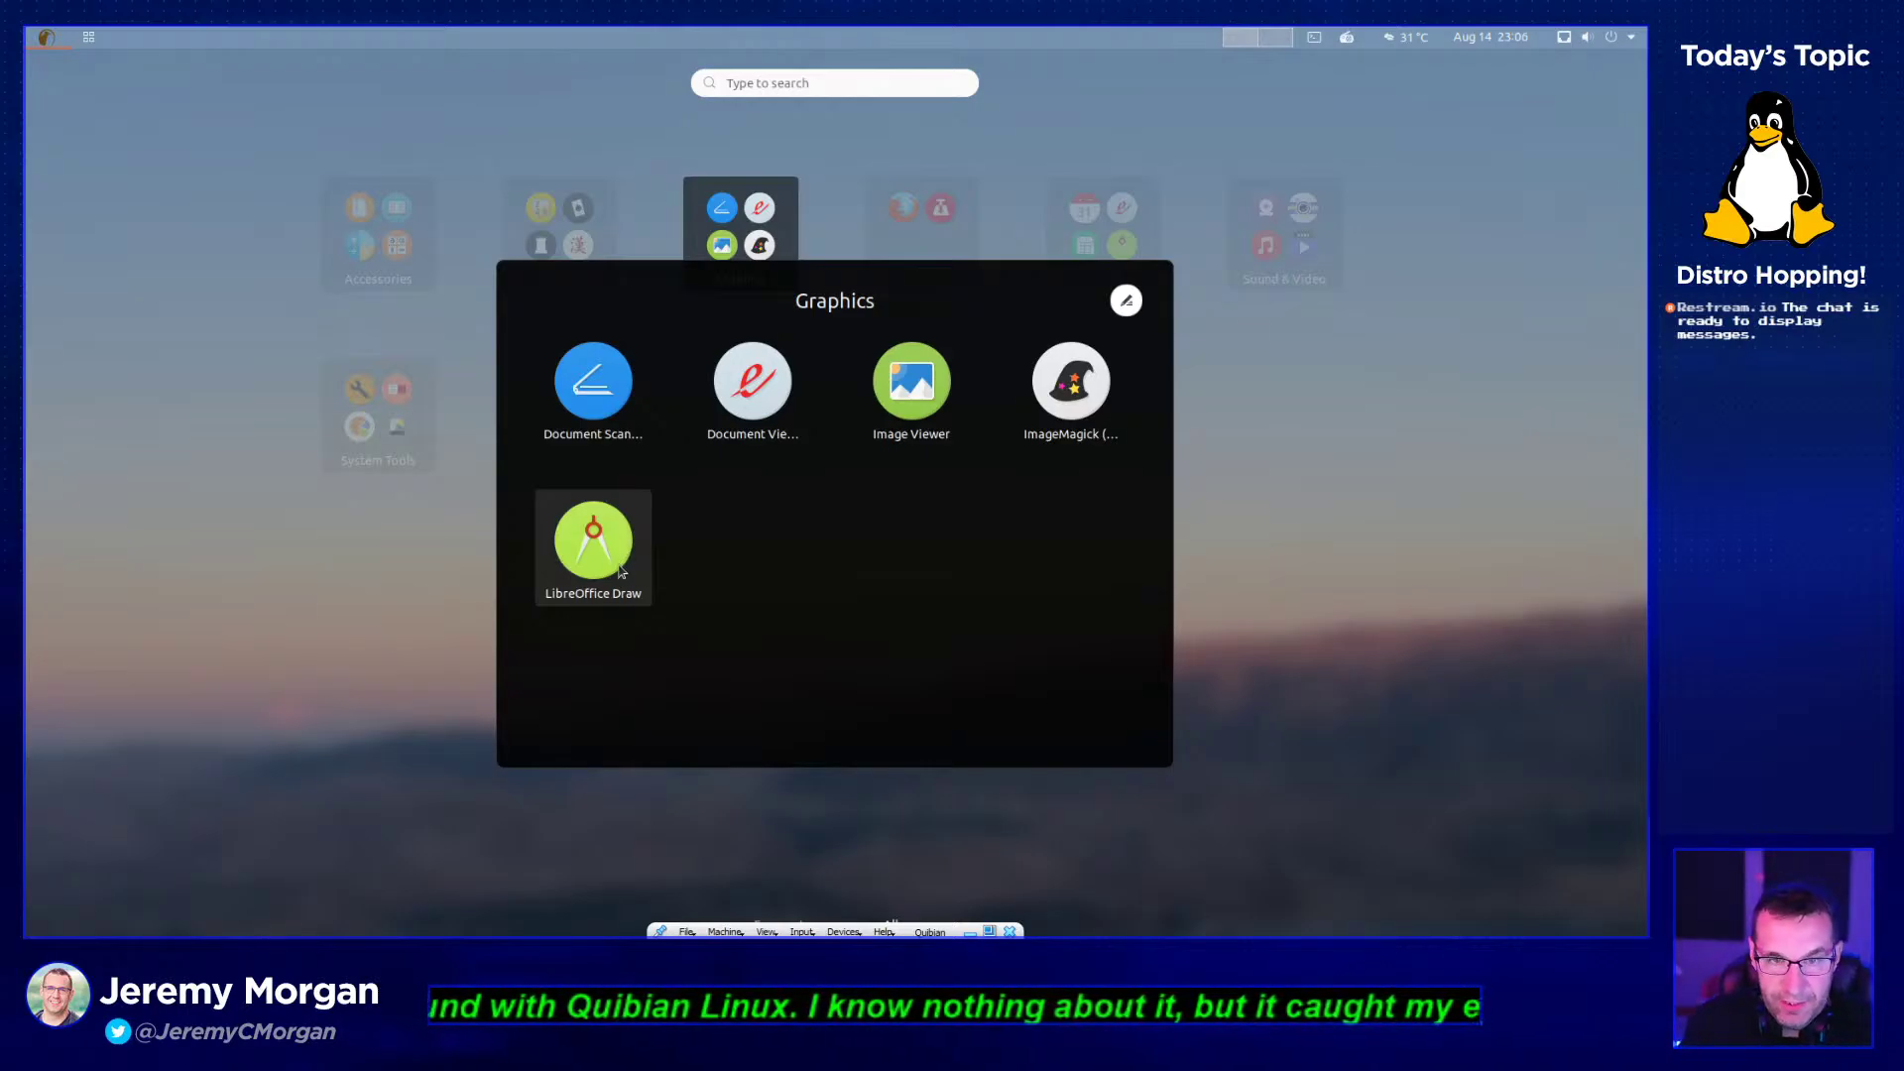
click(915, 257)
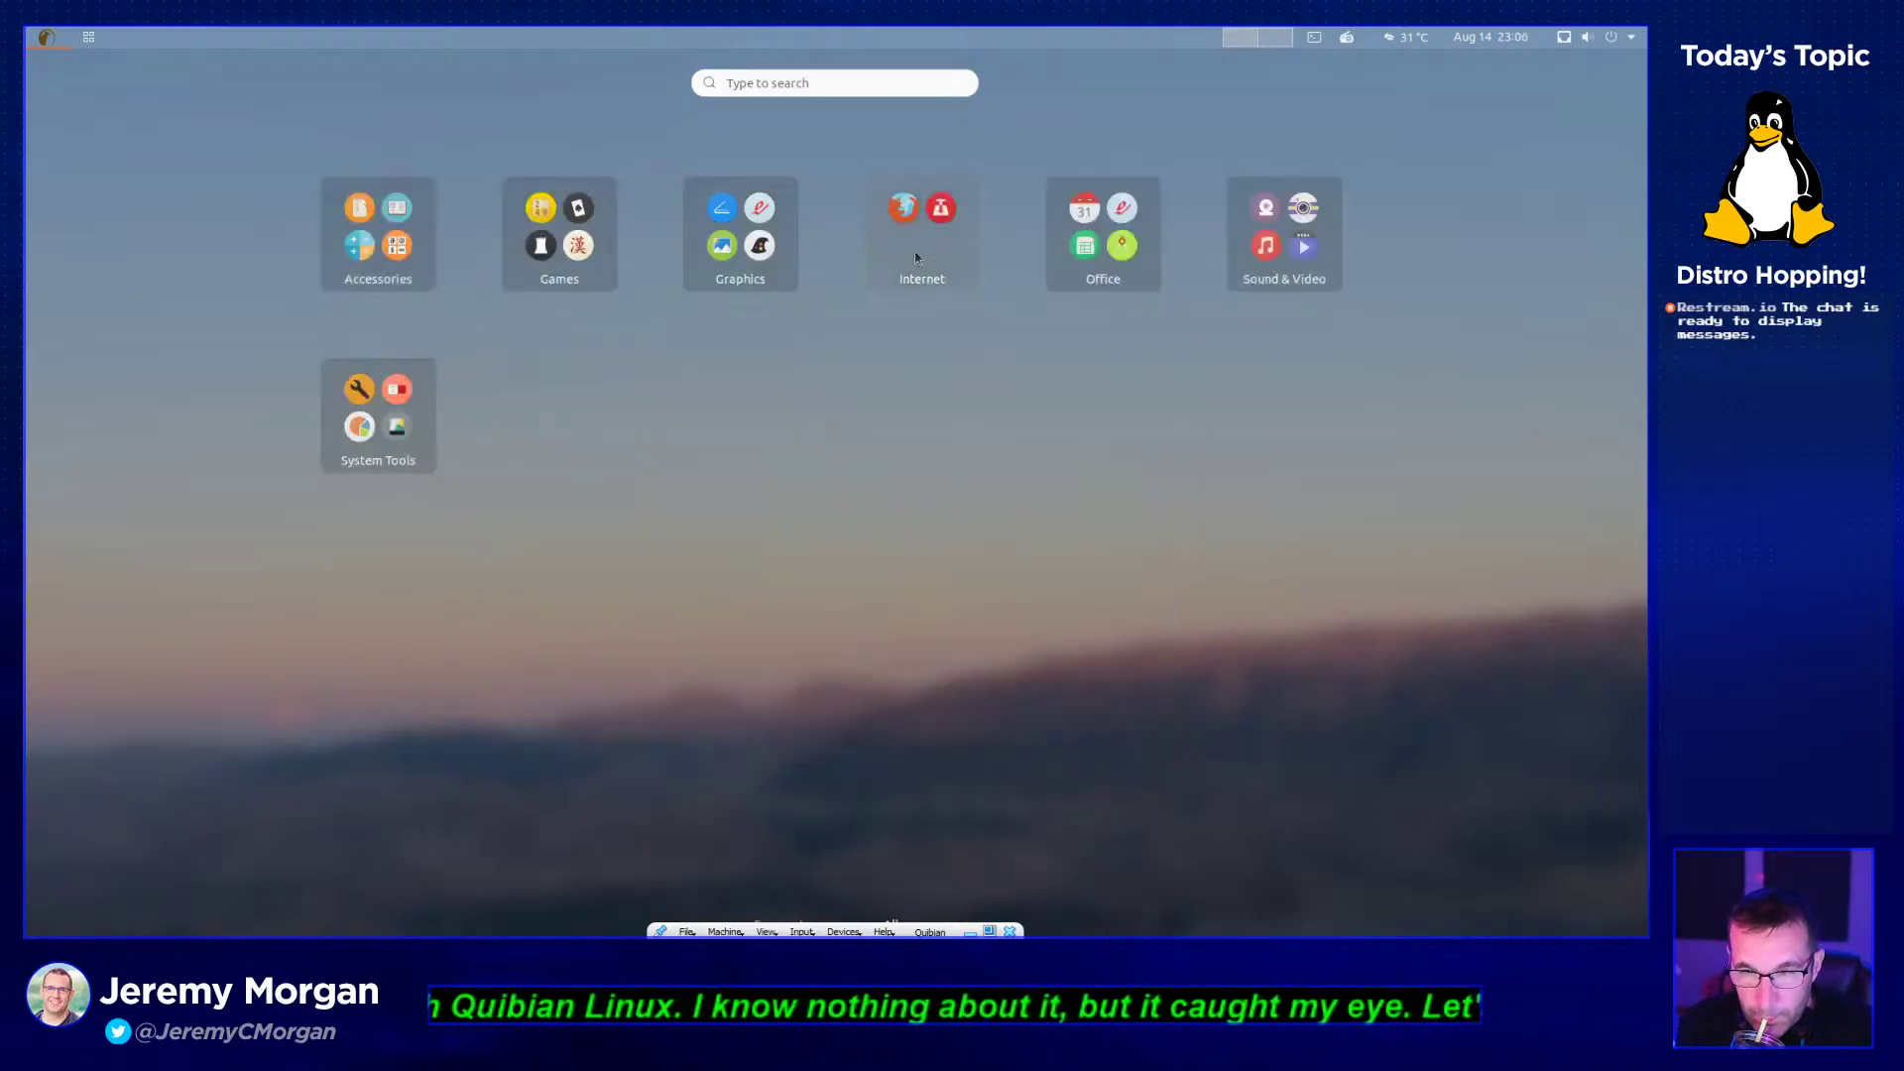
click(915, 258)
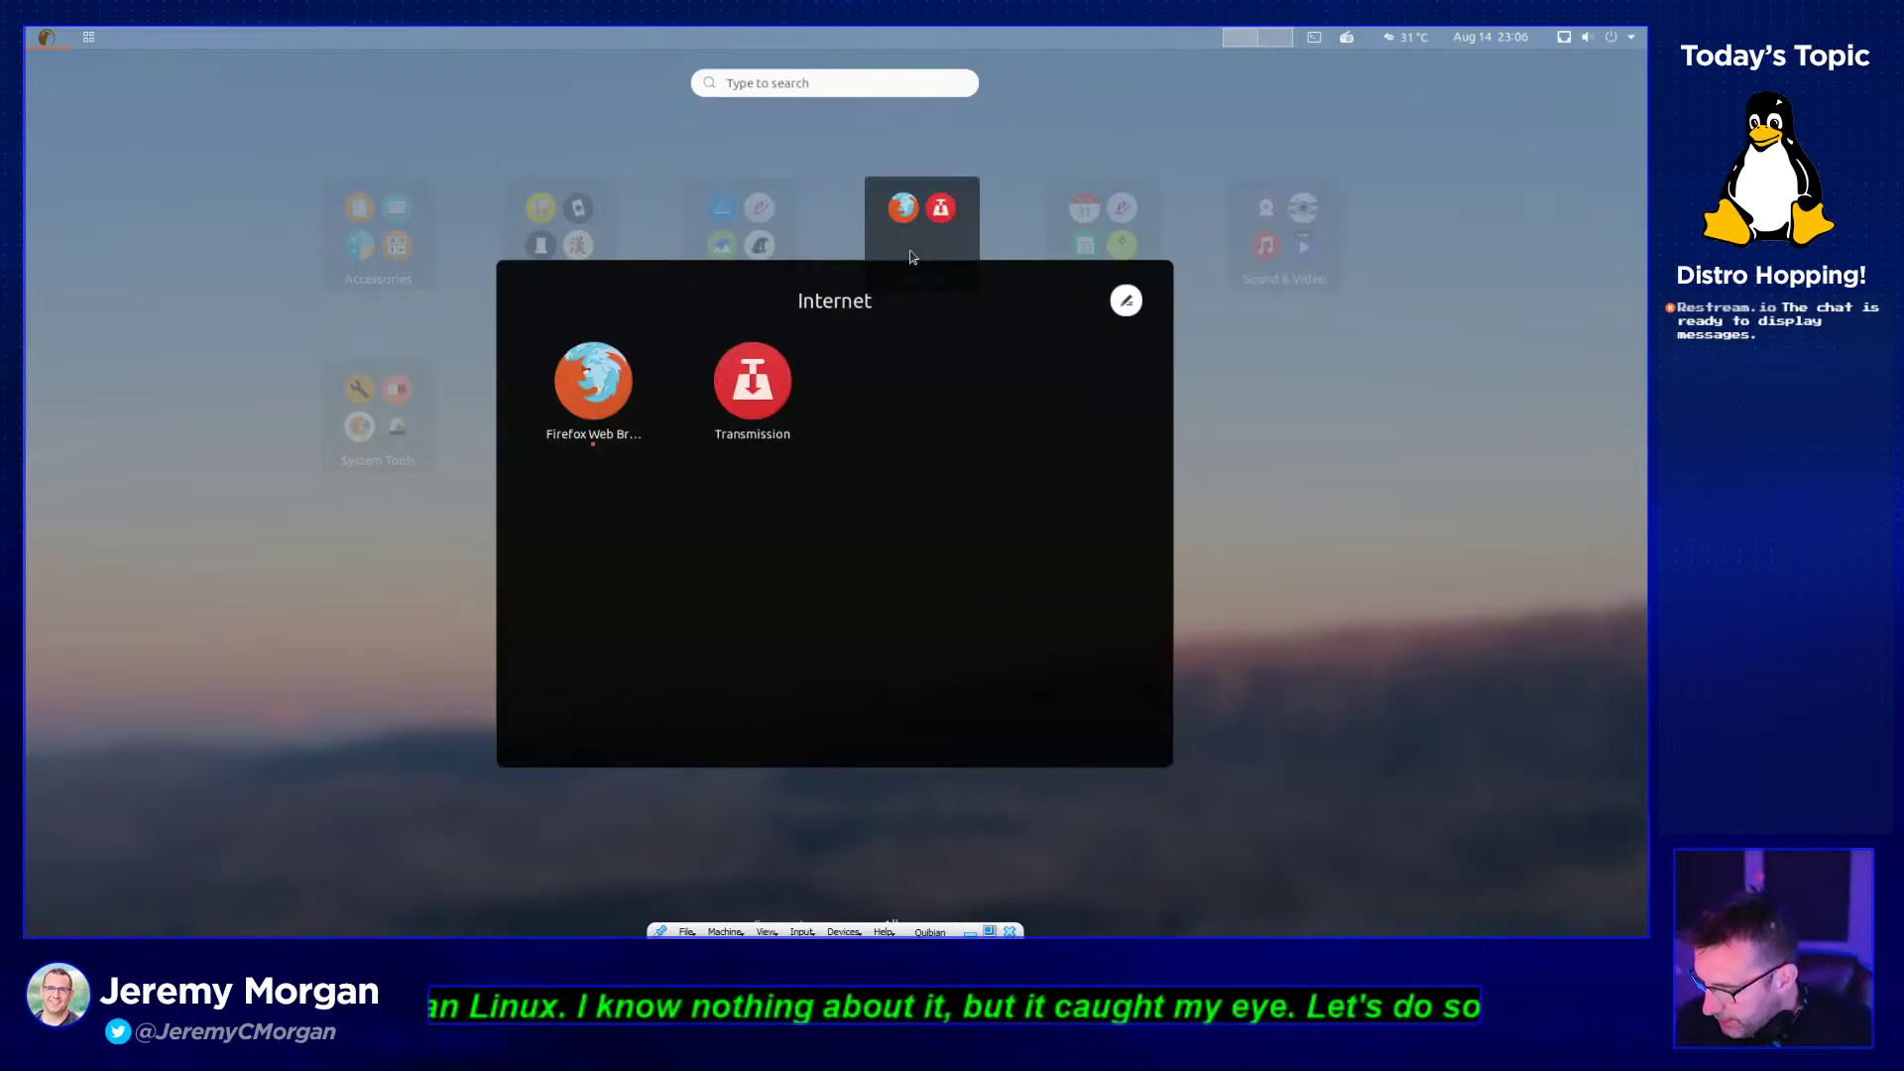
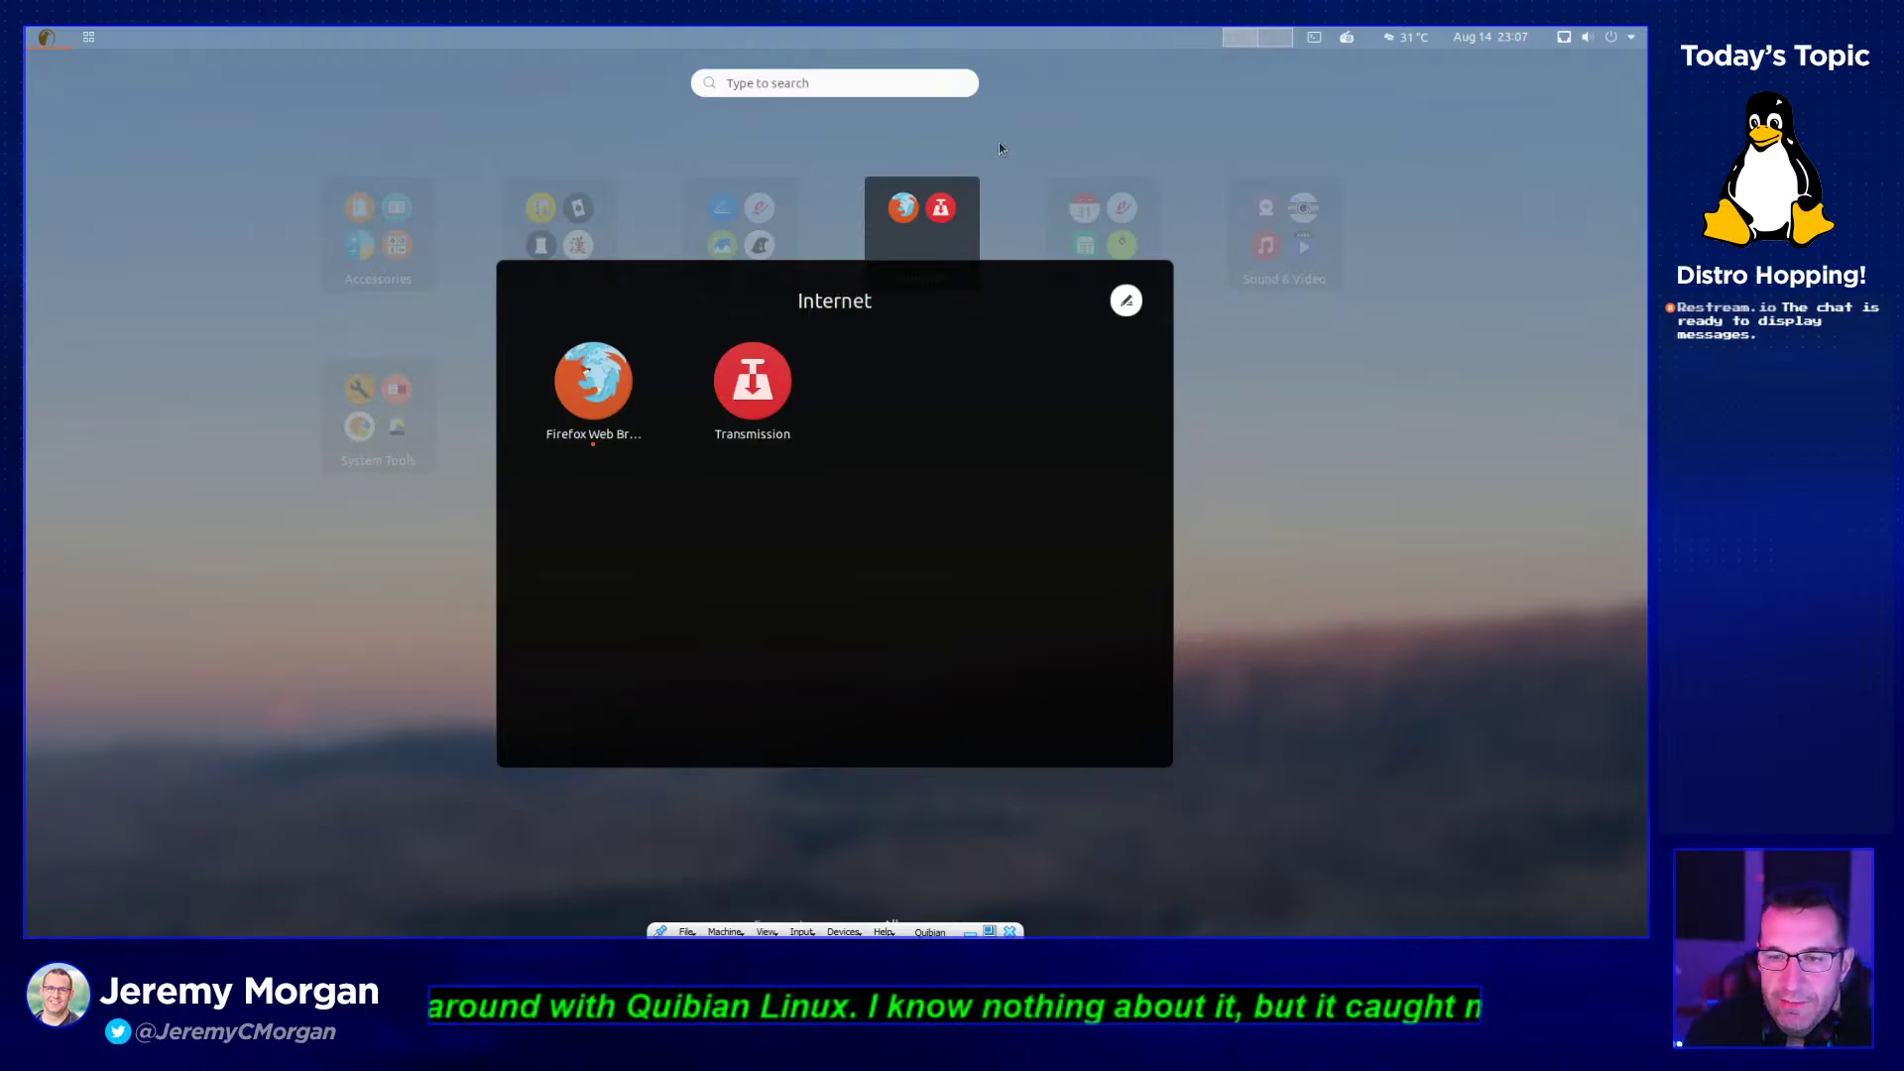
- Close the Internet folder and glance through the Office app folder
click(1334, 459)
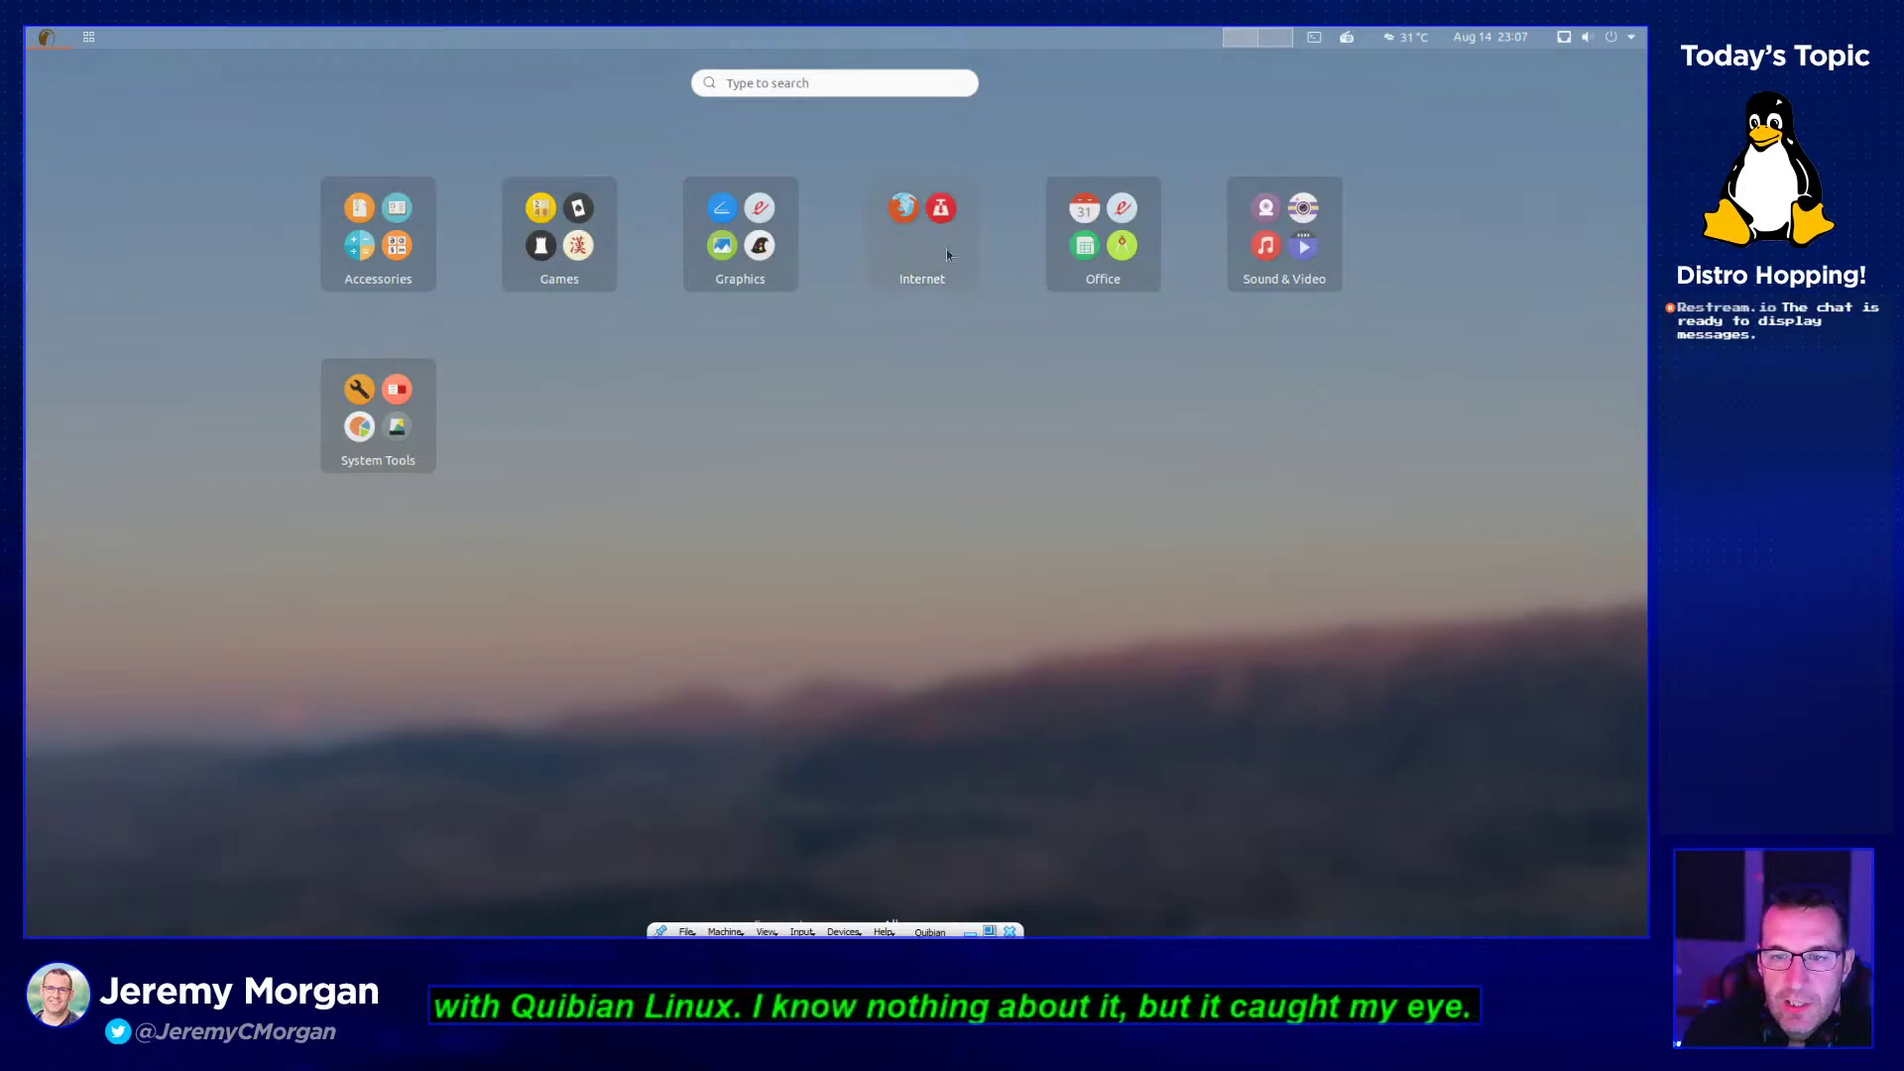
click(1140, 280)
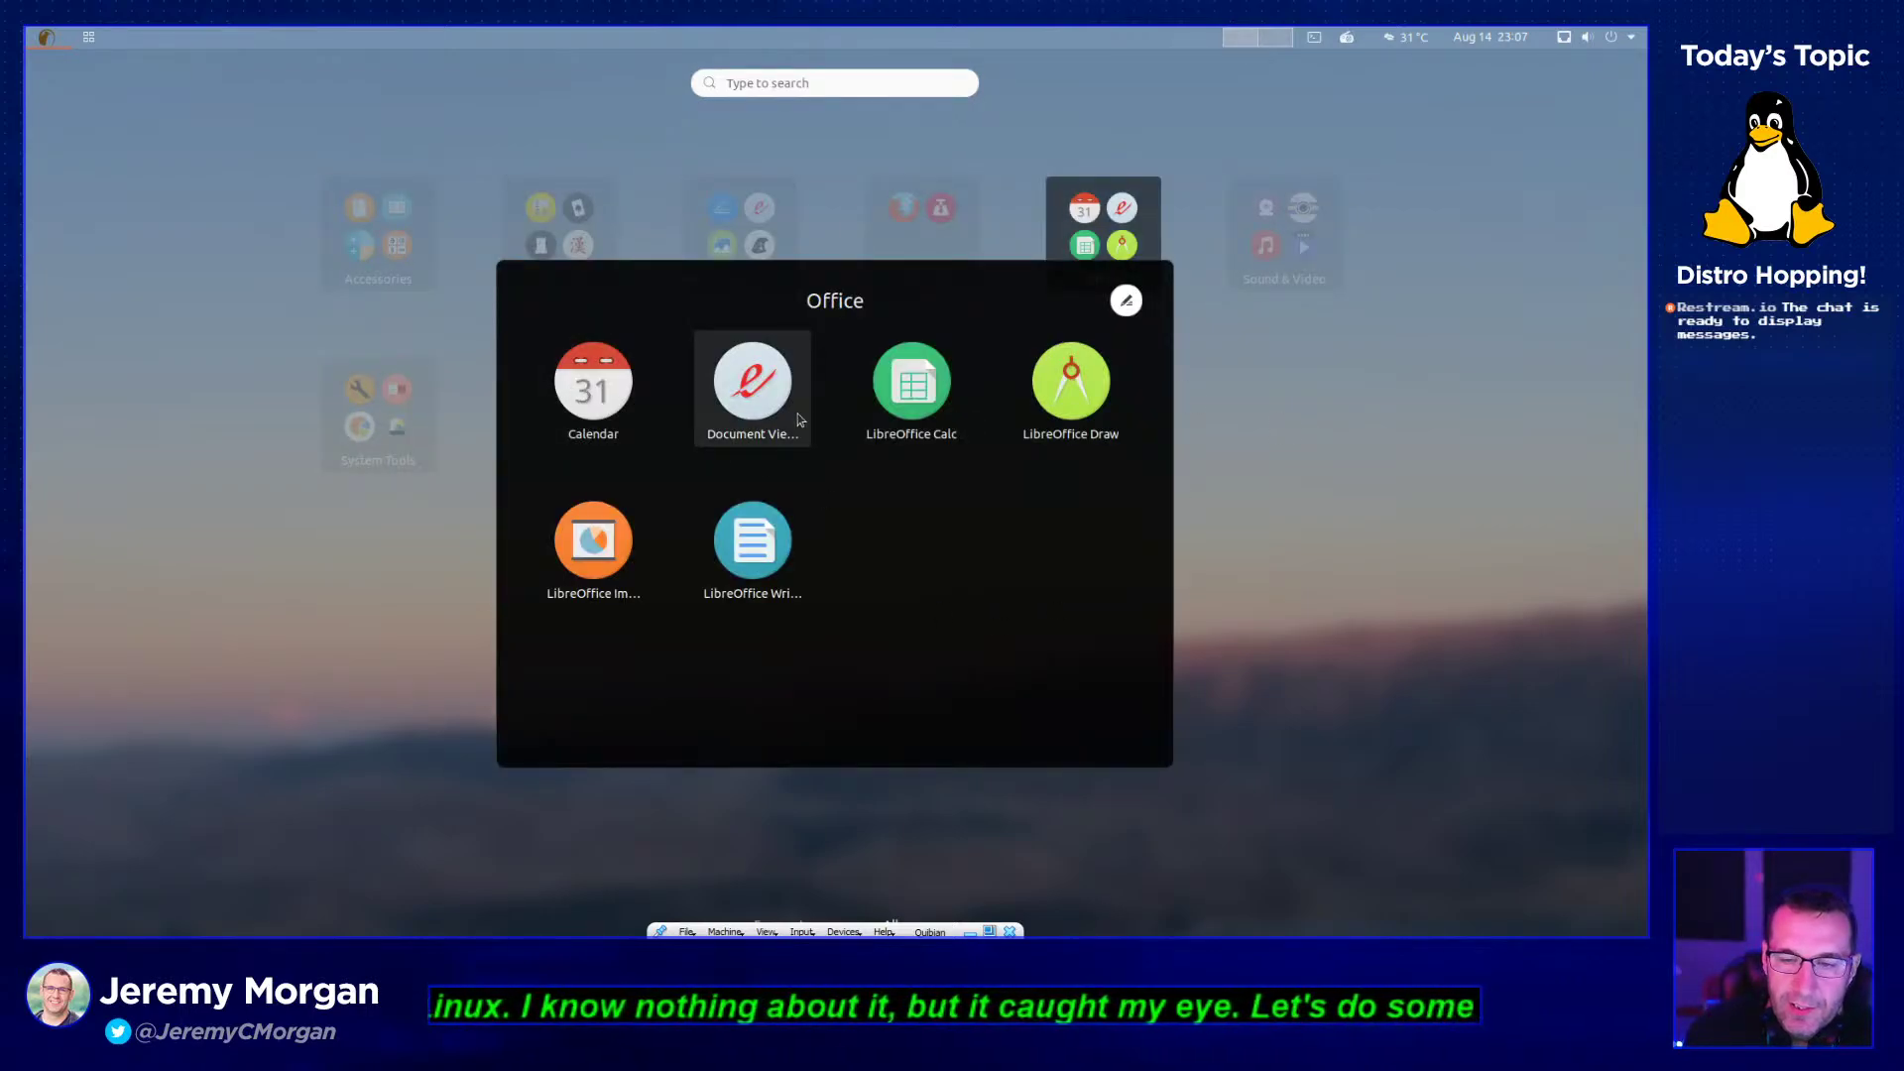
click(1277, 492)
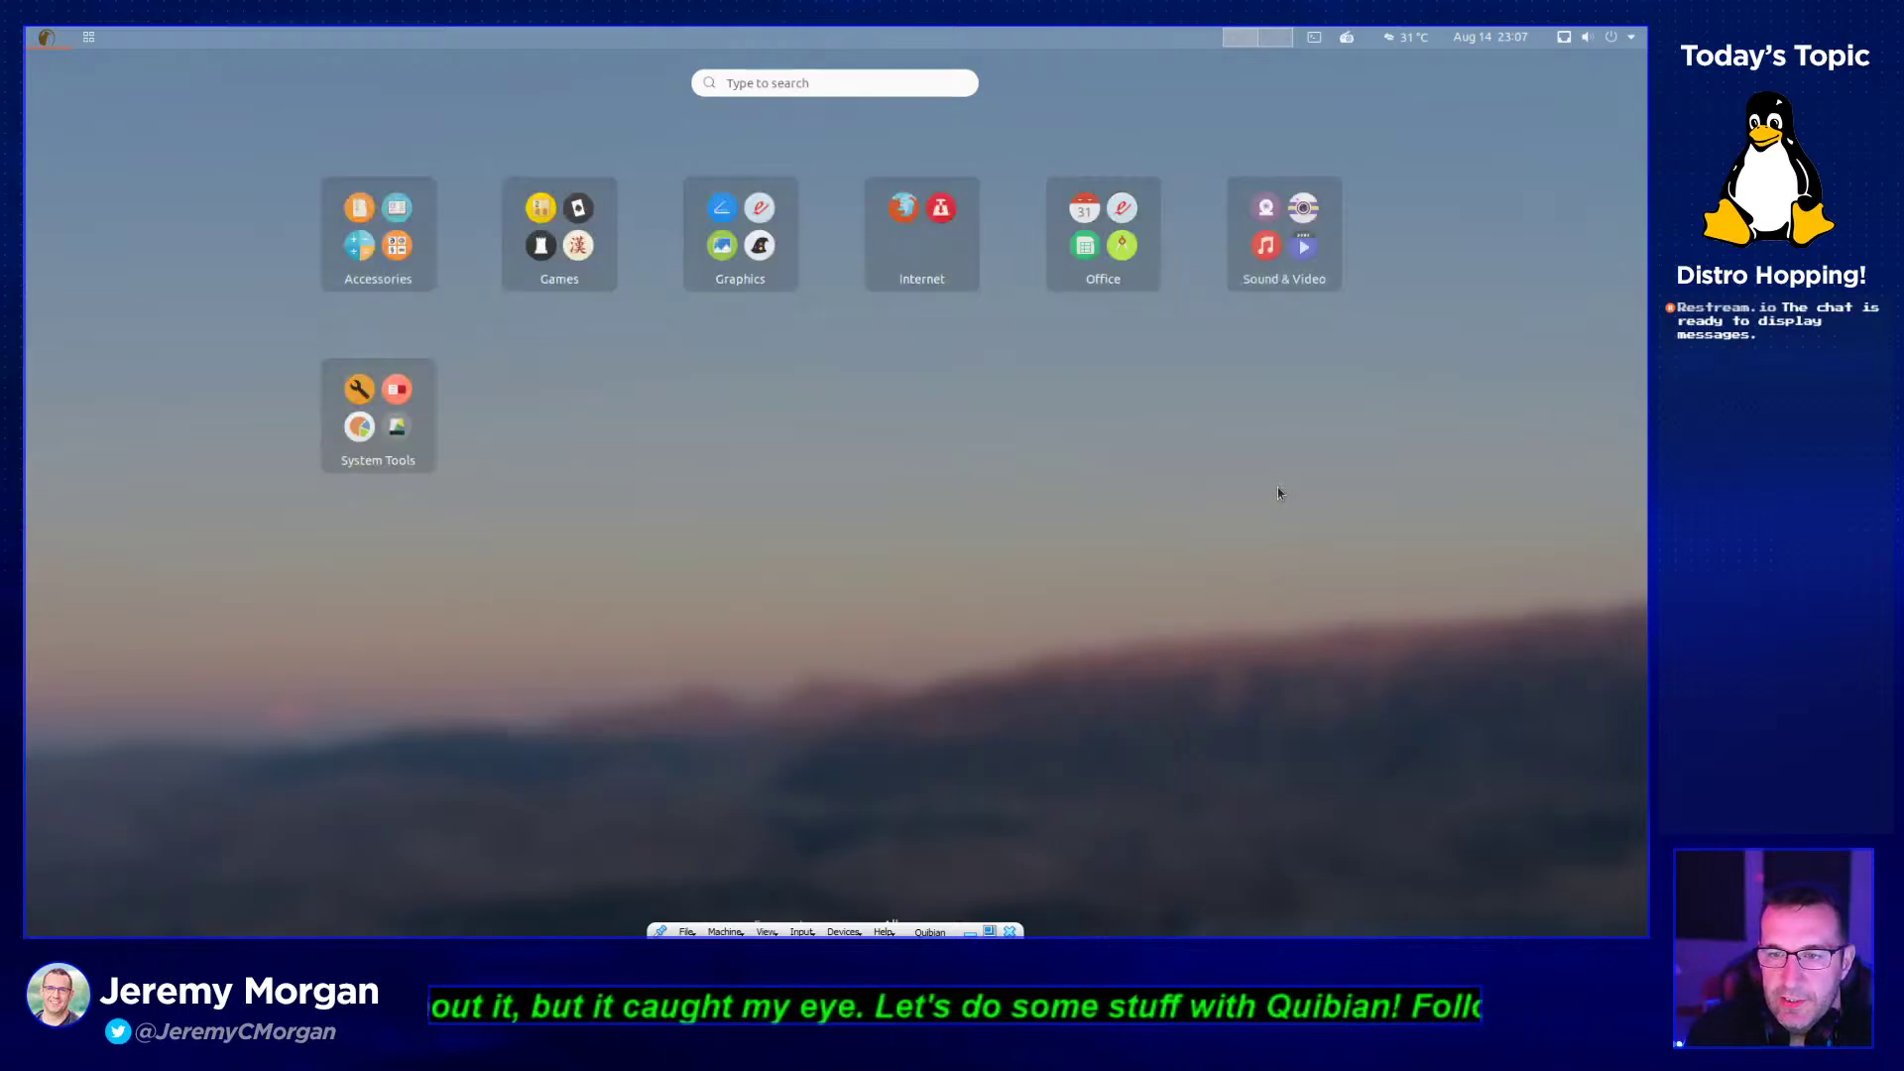
- Launch Cheese from the Sound & Video folder and close its no-device window
click(1326, 270)
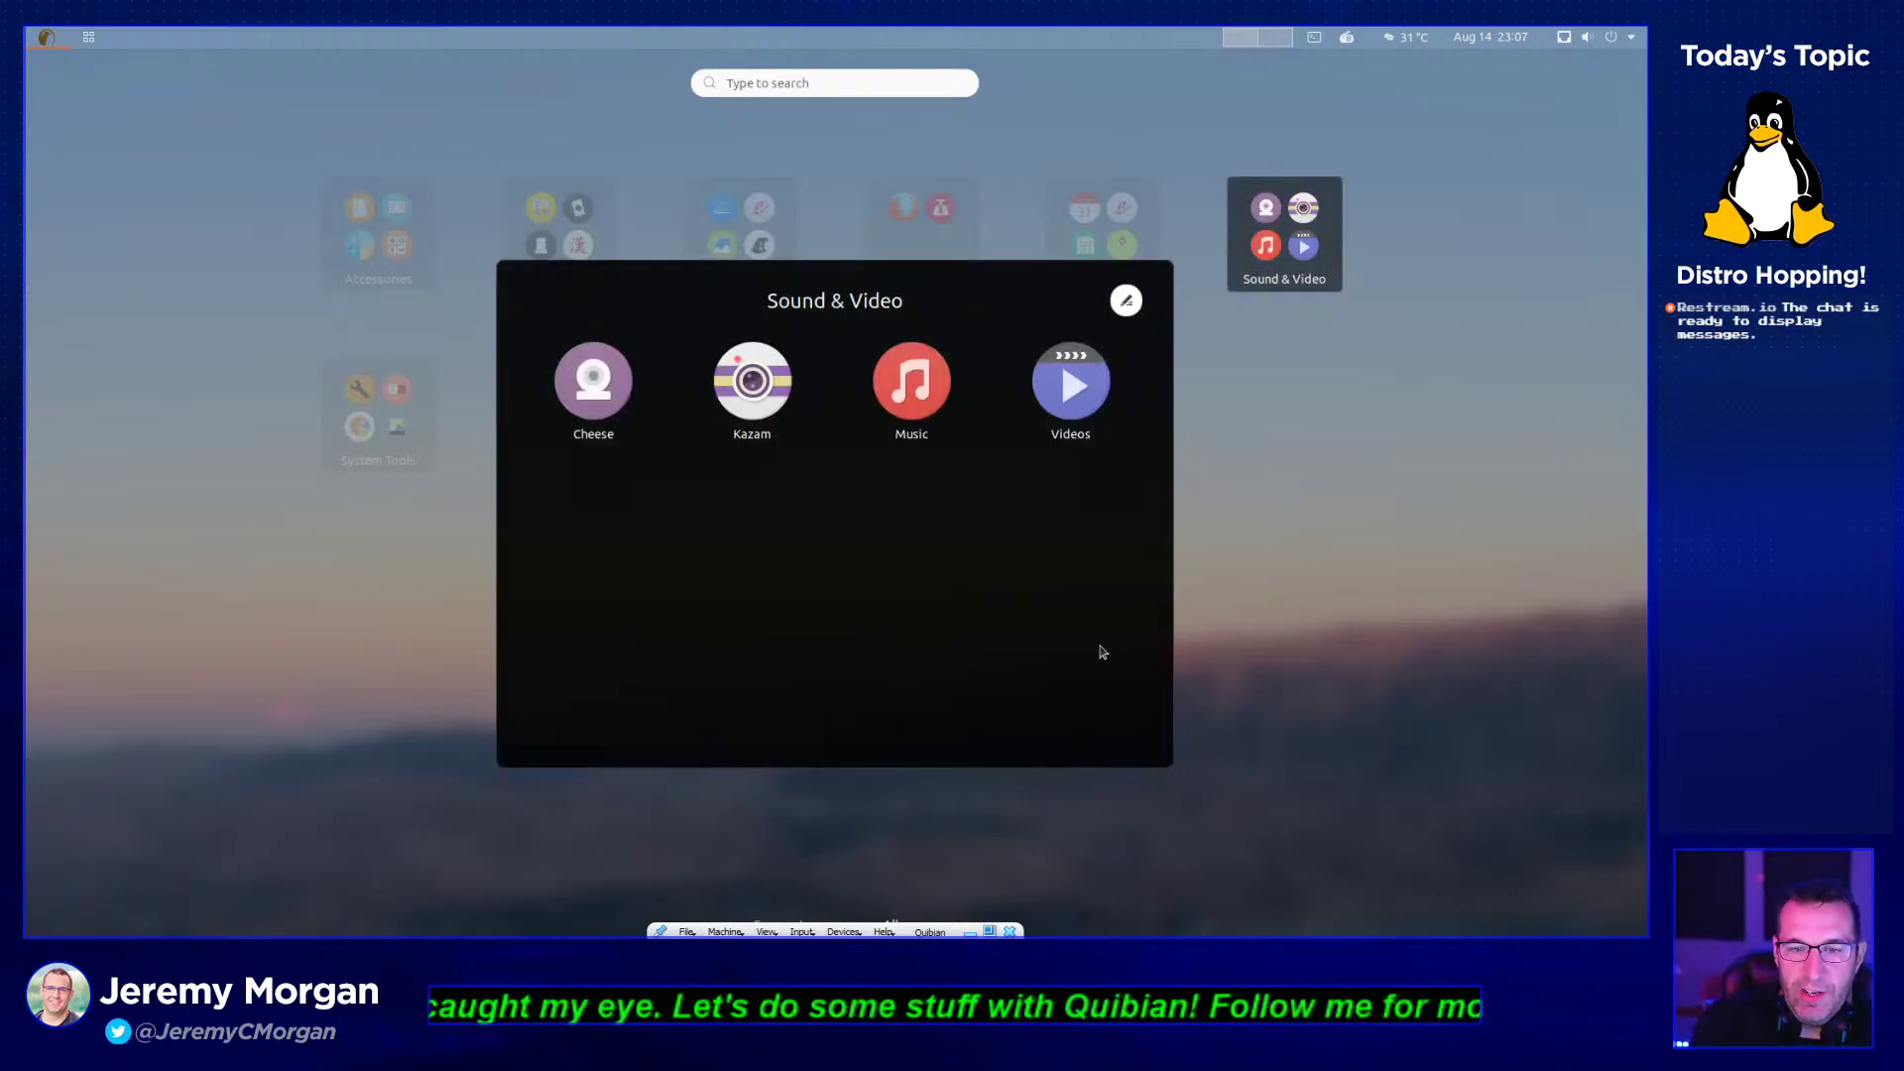
click(595, 408)
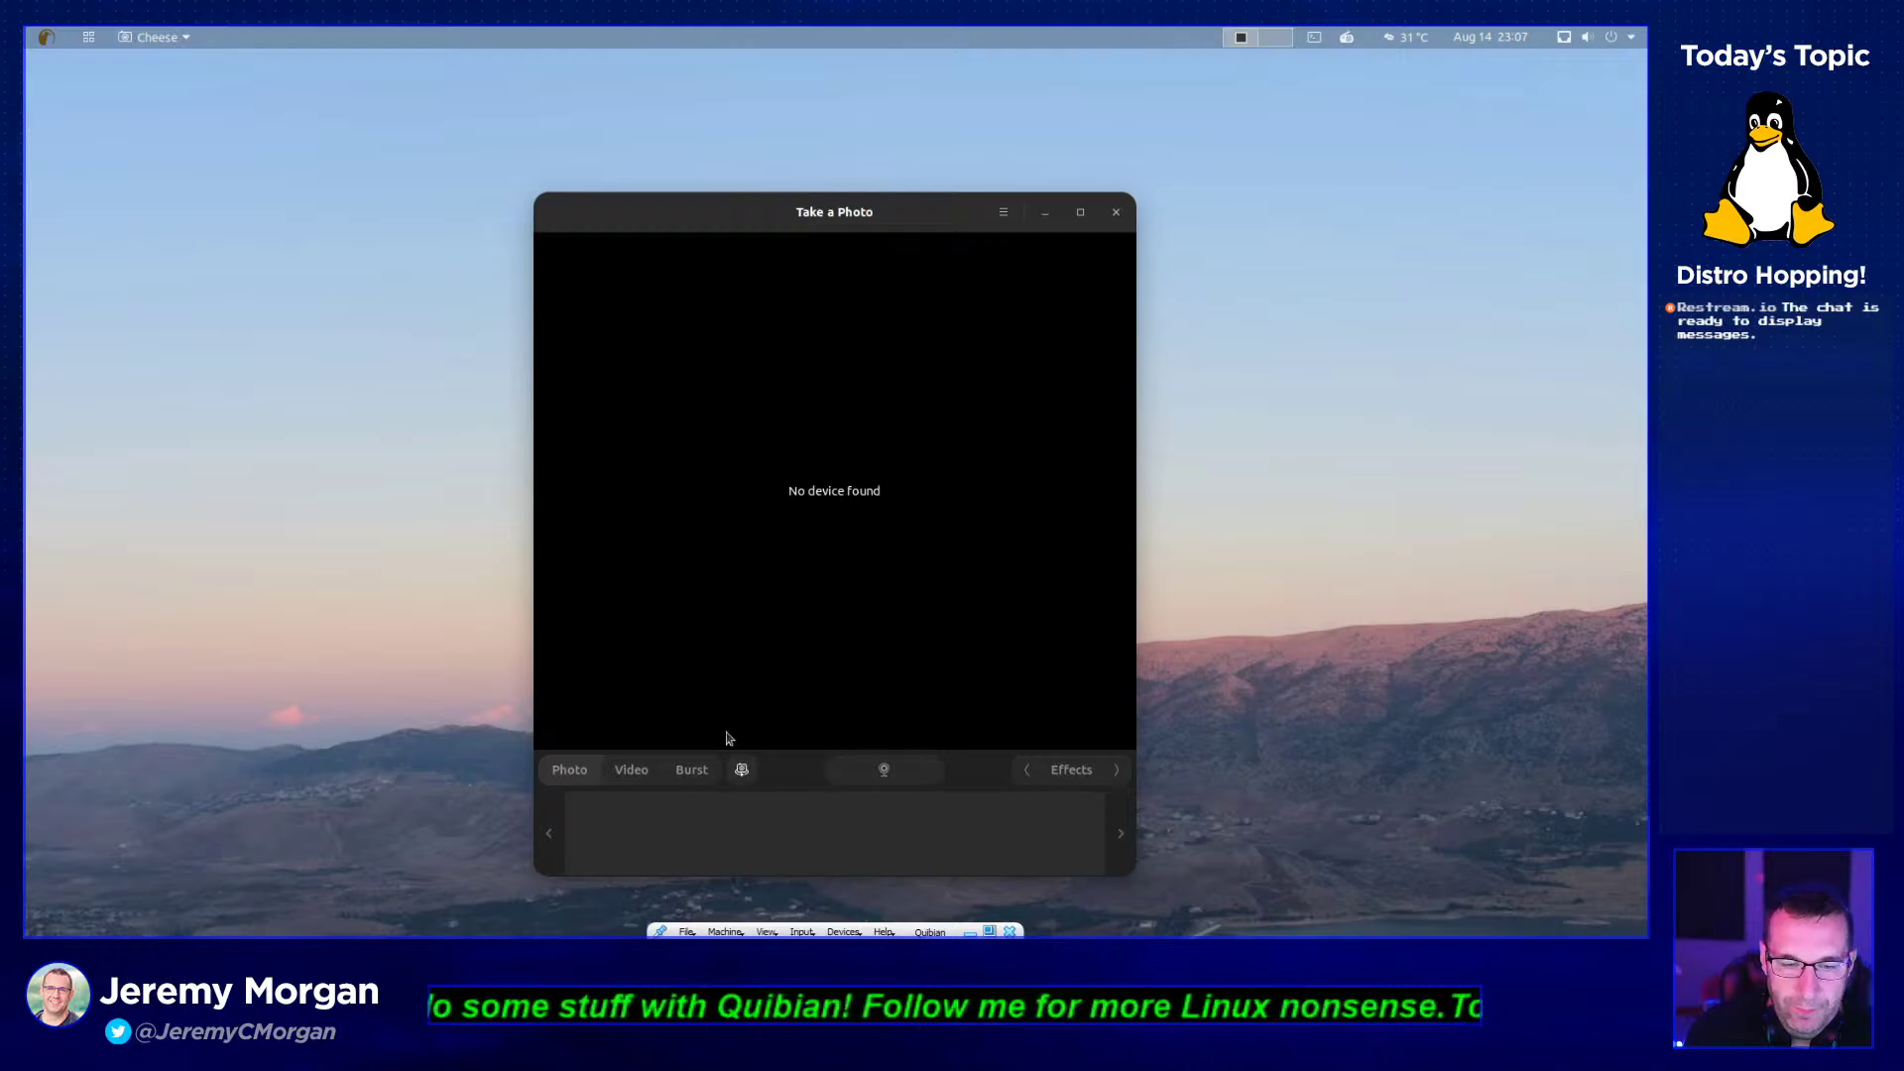
click(1115, 212)
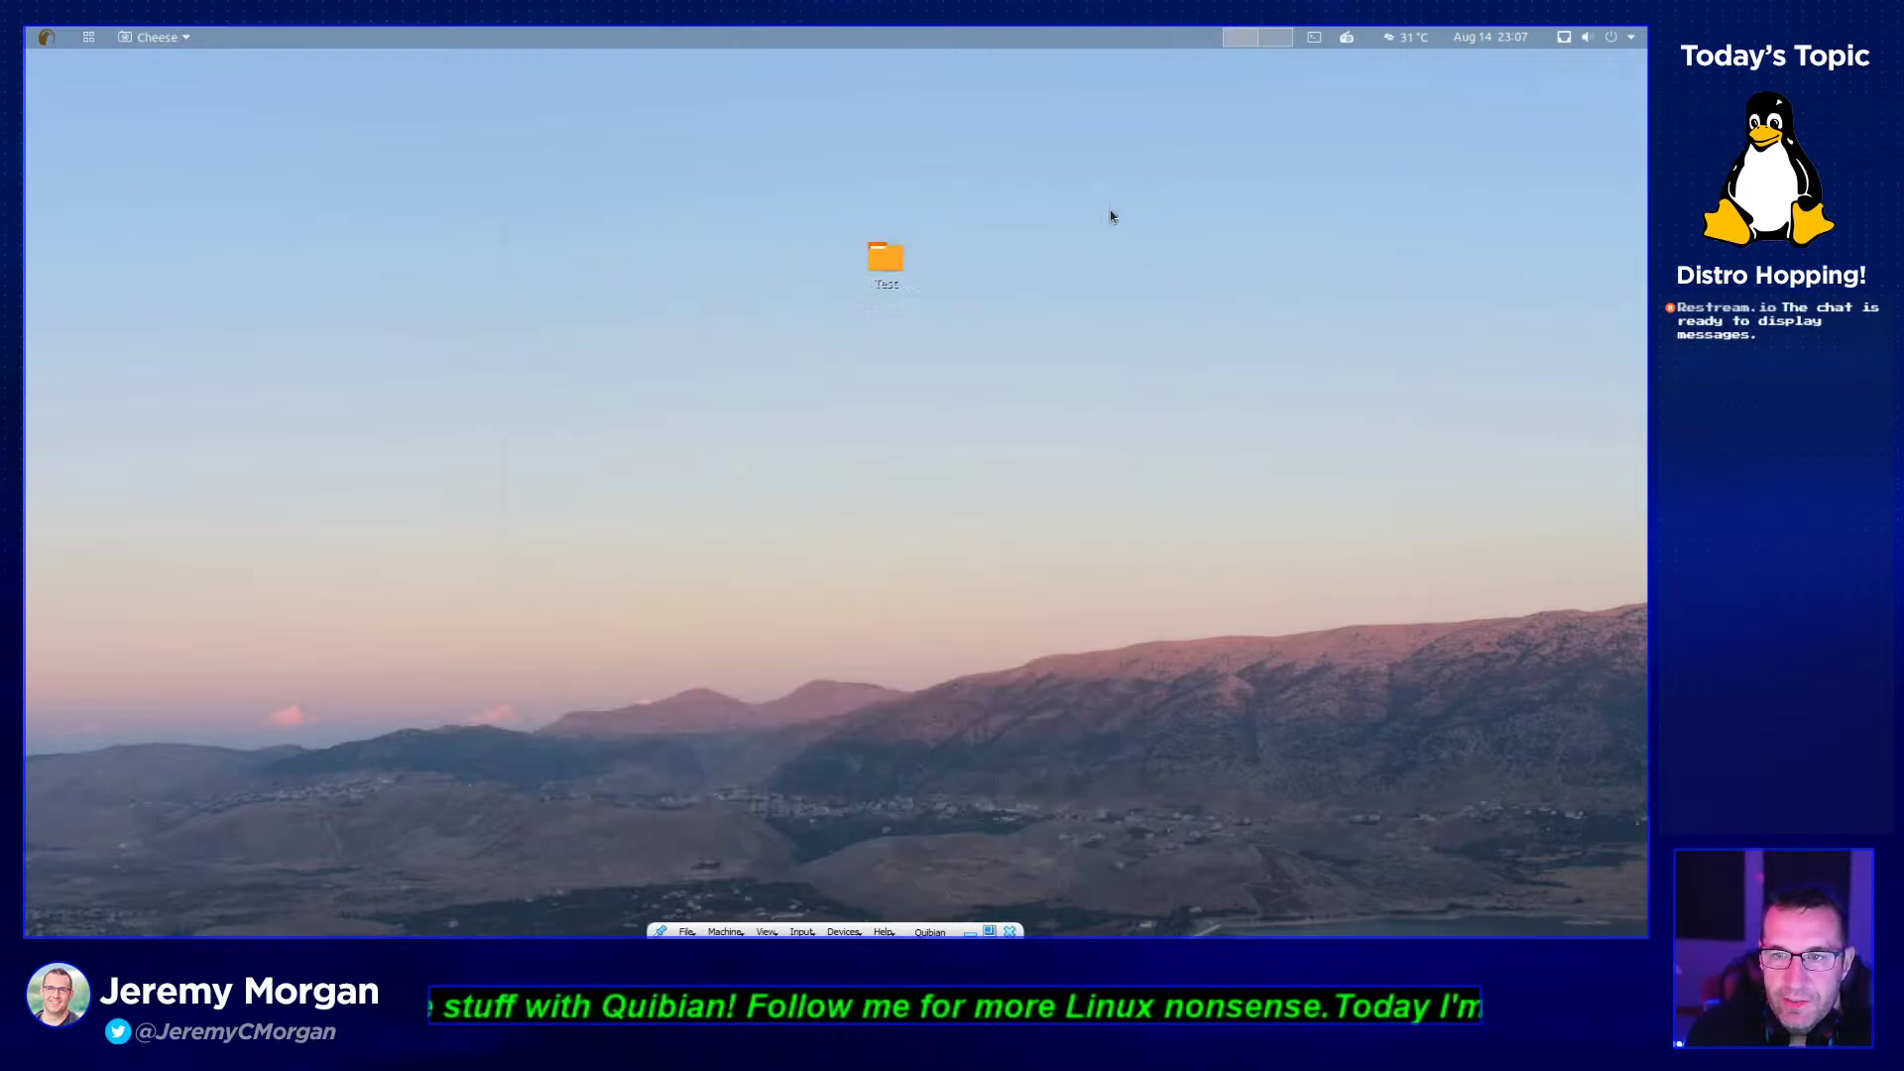
- Reopen the app launcher, revisit the Sound & Video folder, then close it
click(89, 38)
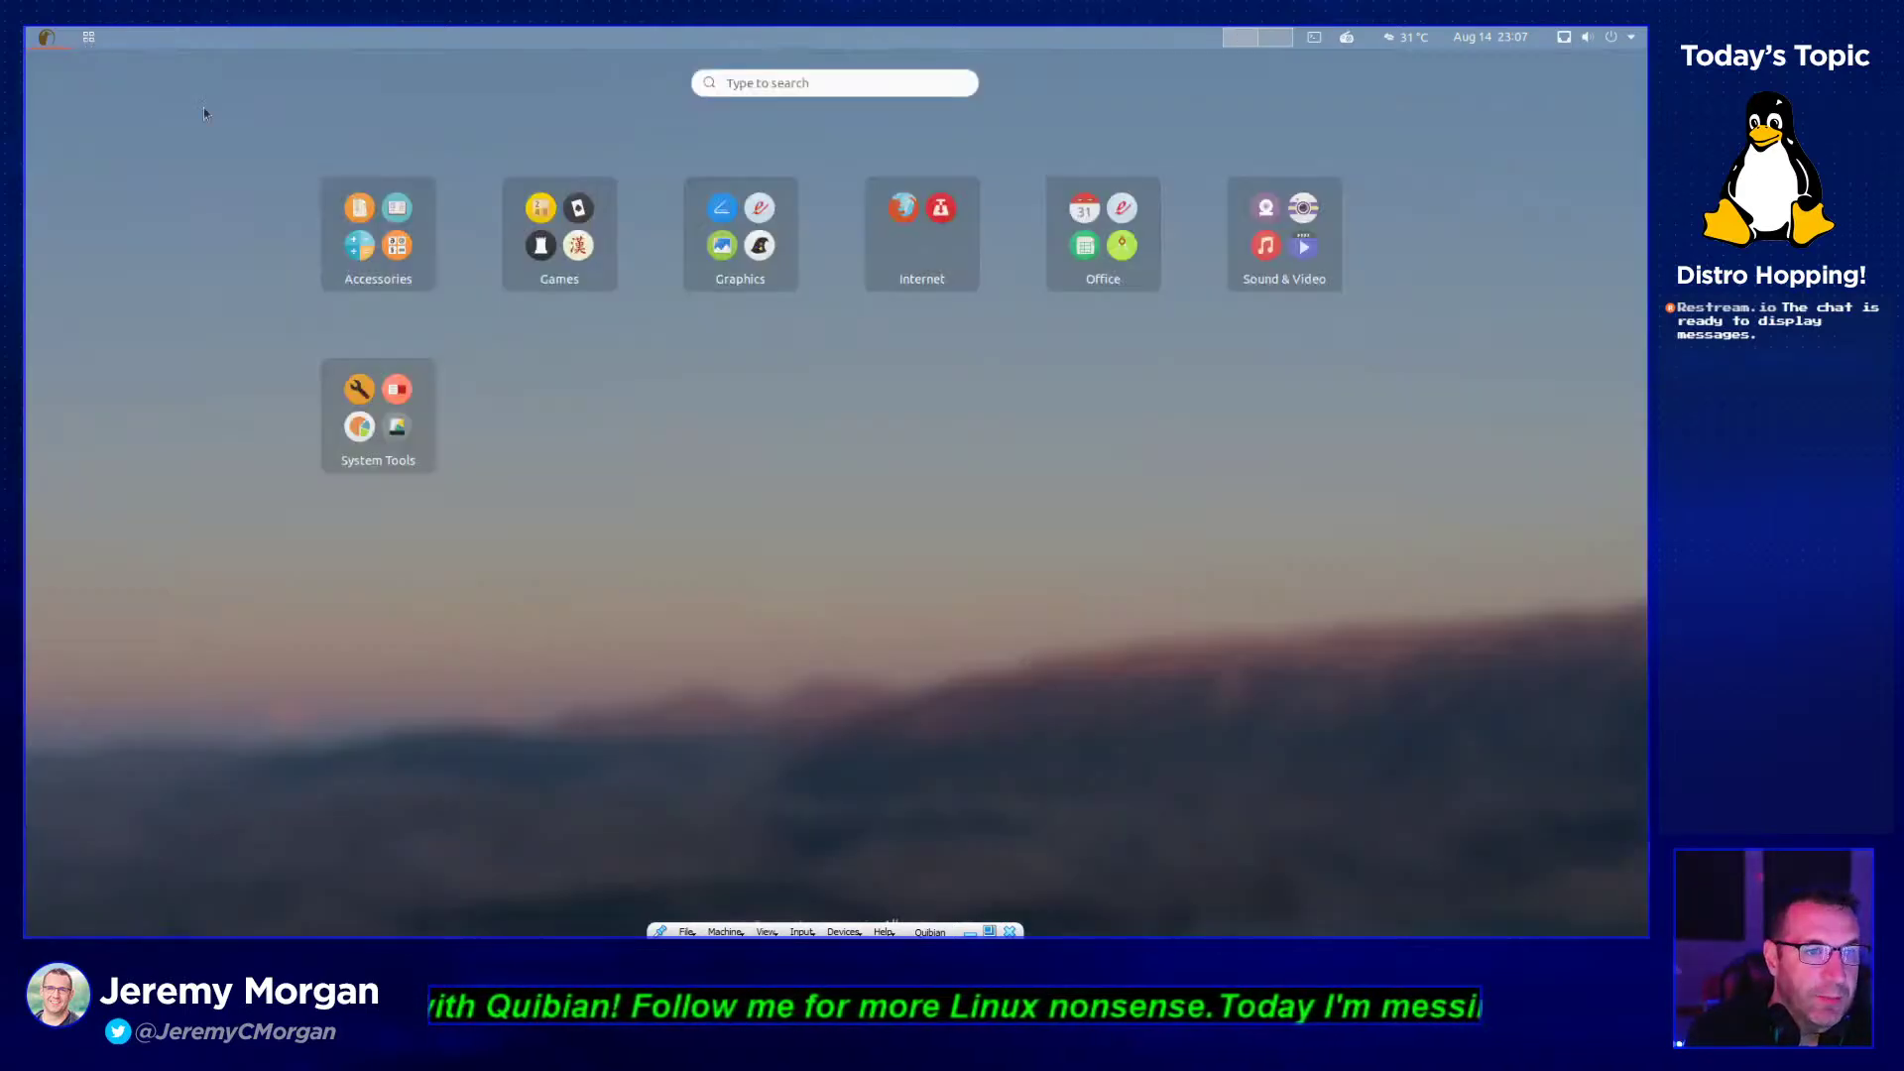
click(1280, 271)
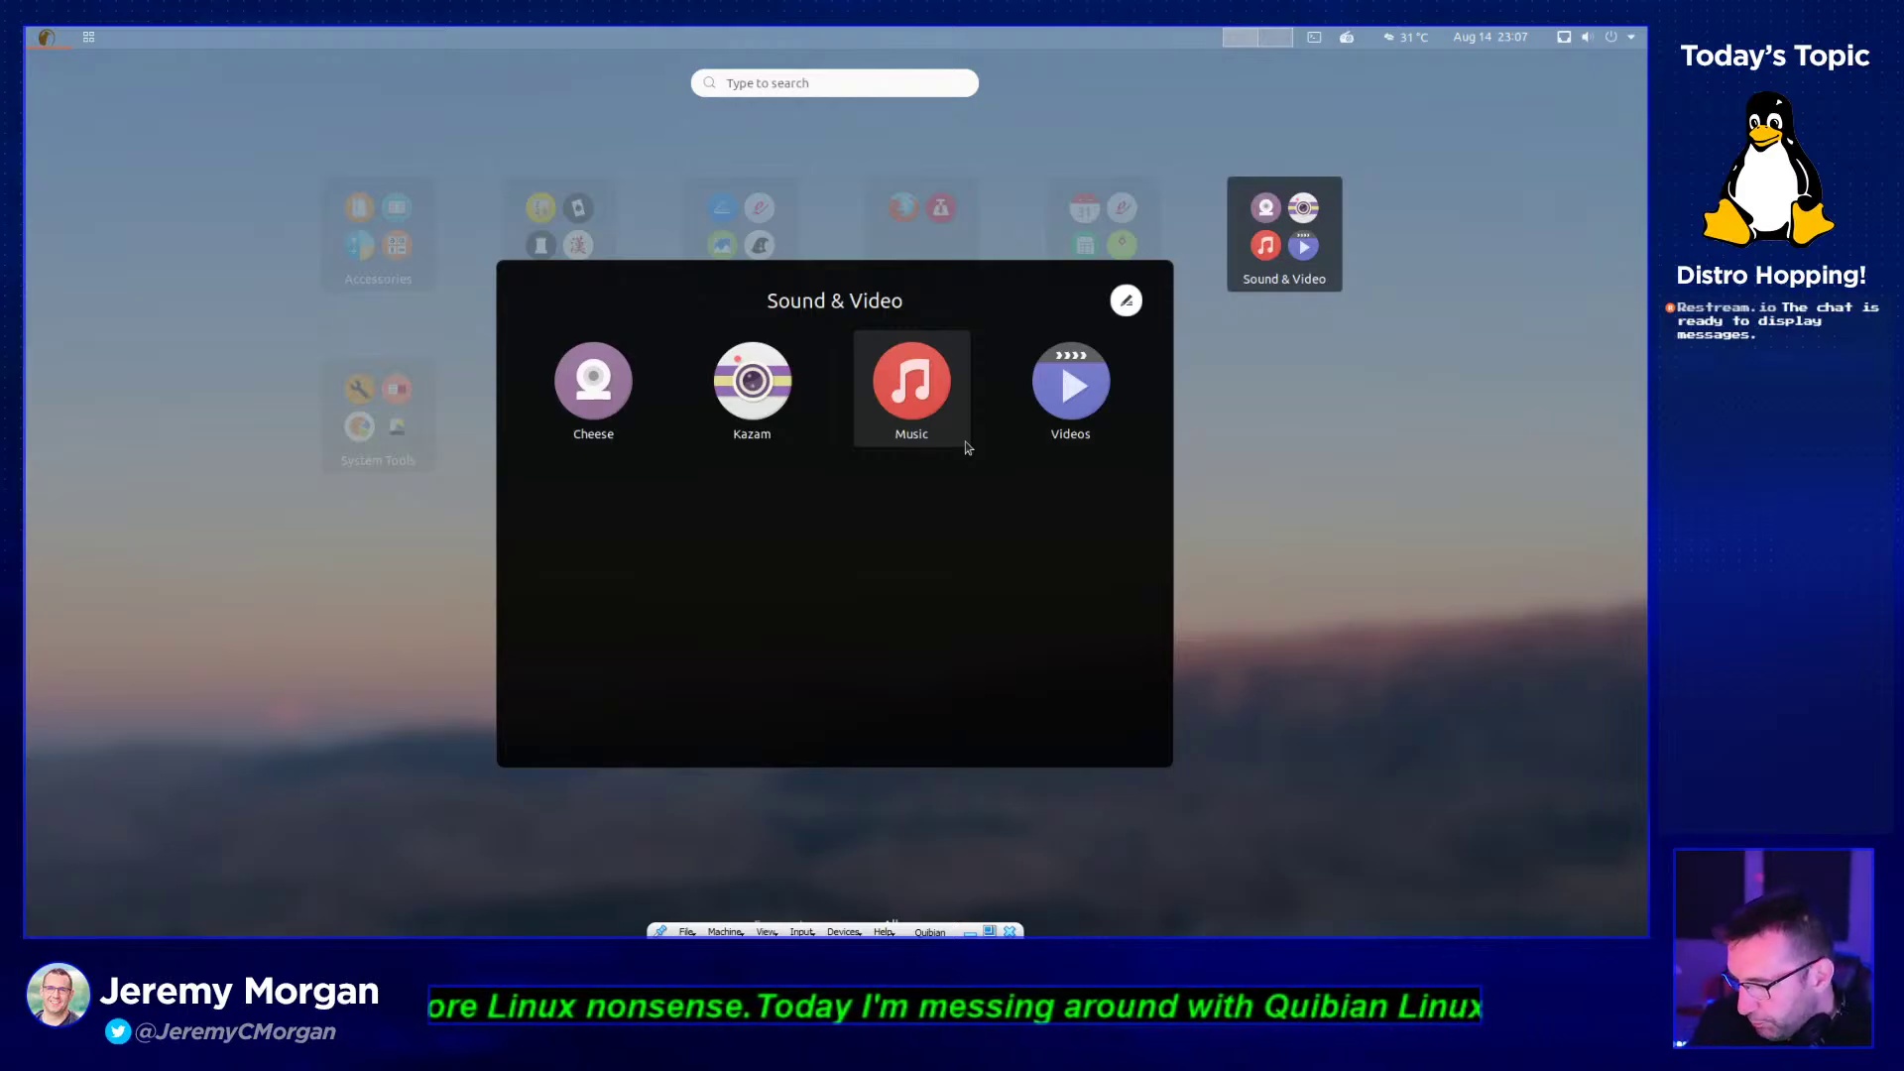
click(1276, 413)
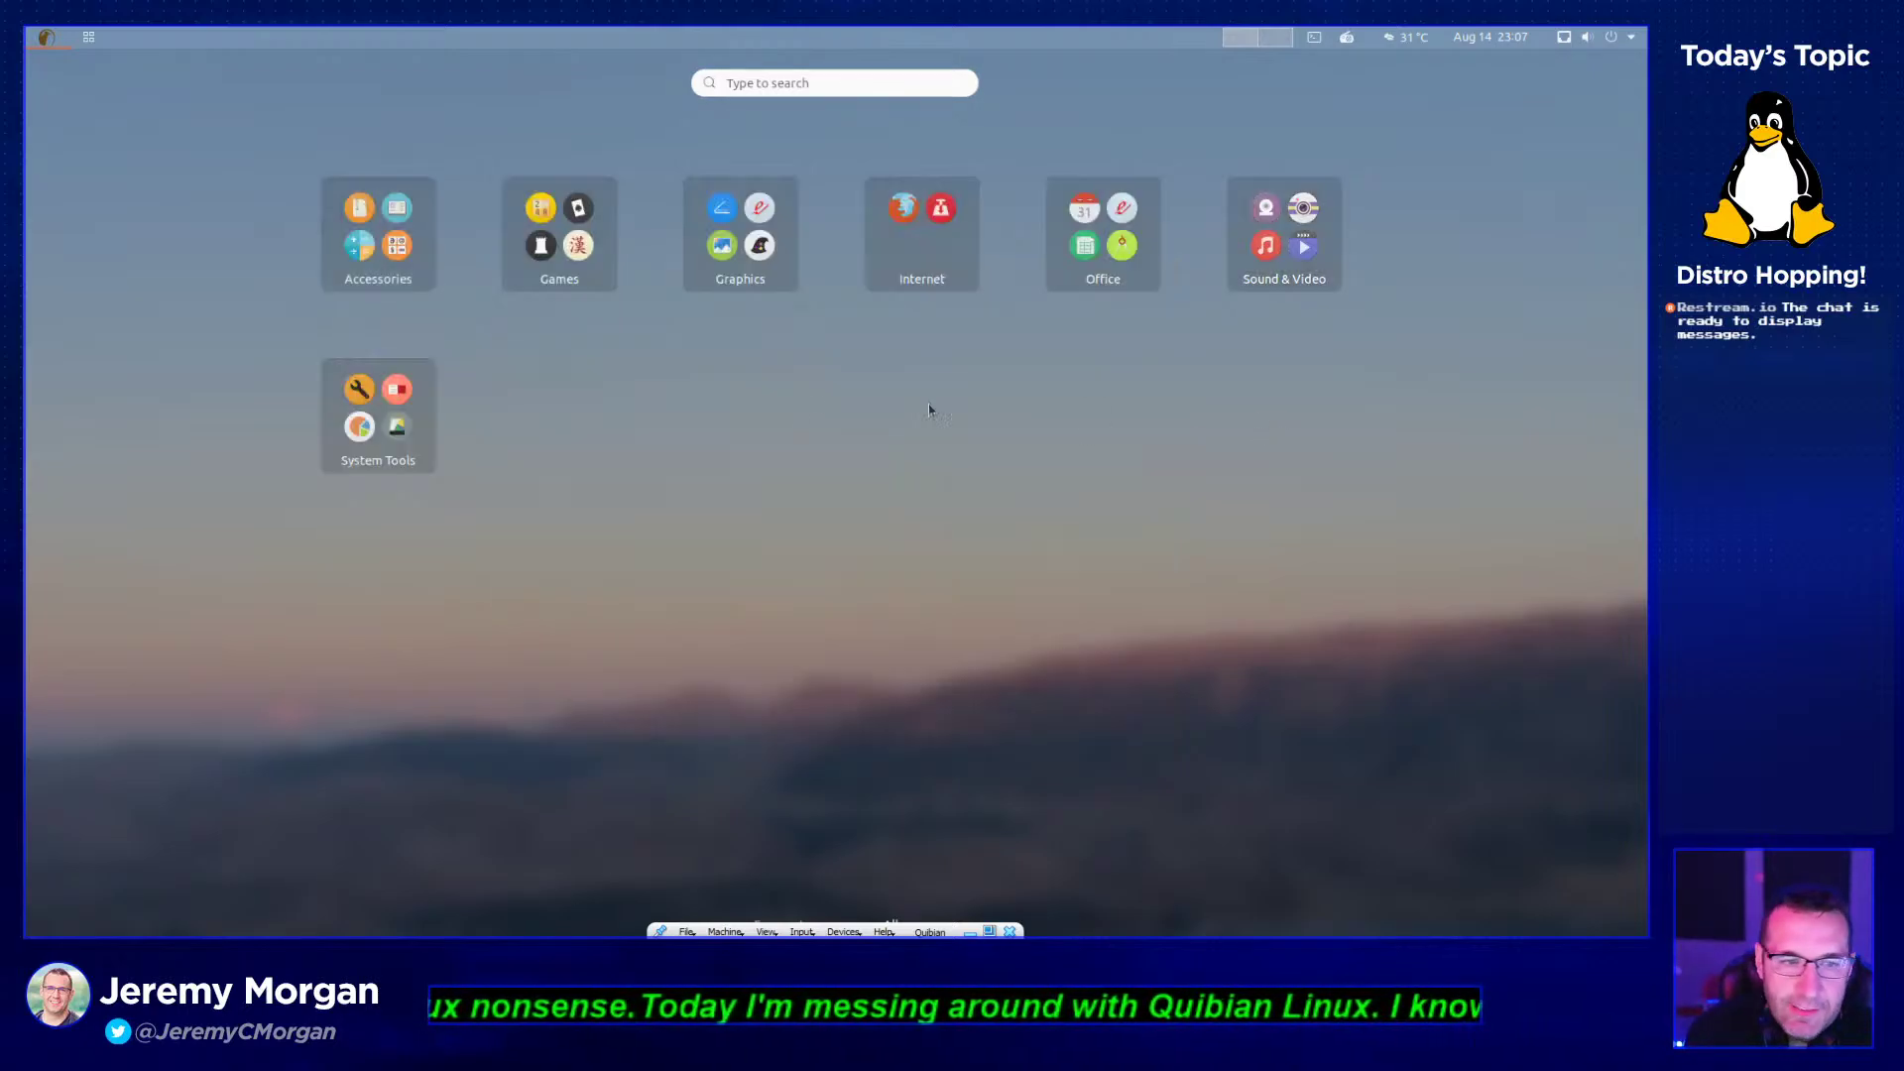
- Launch Software & Updates from System Tools and view its Ubuntu Software tab
click(423, 415)
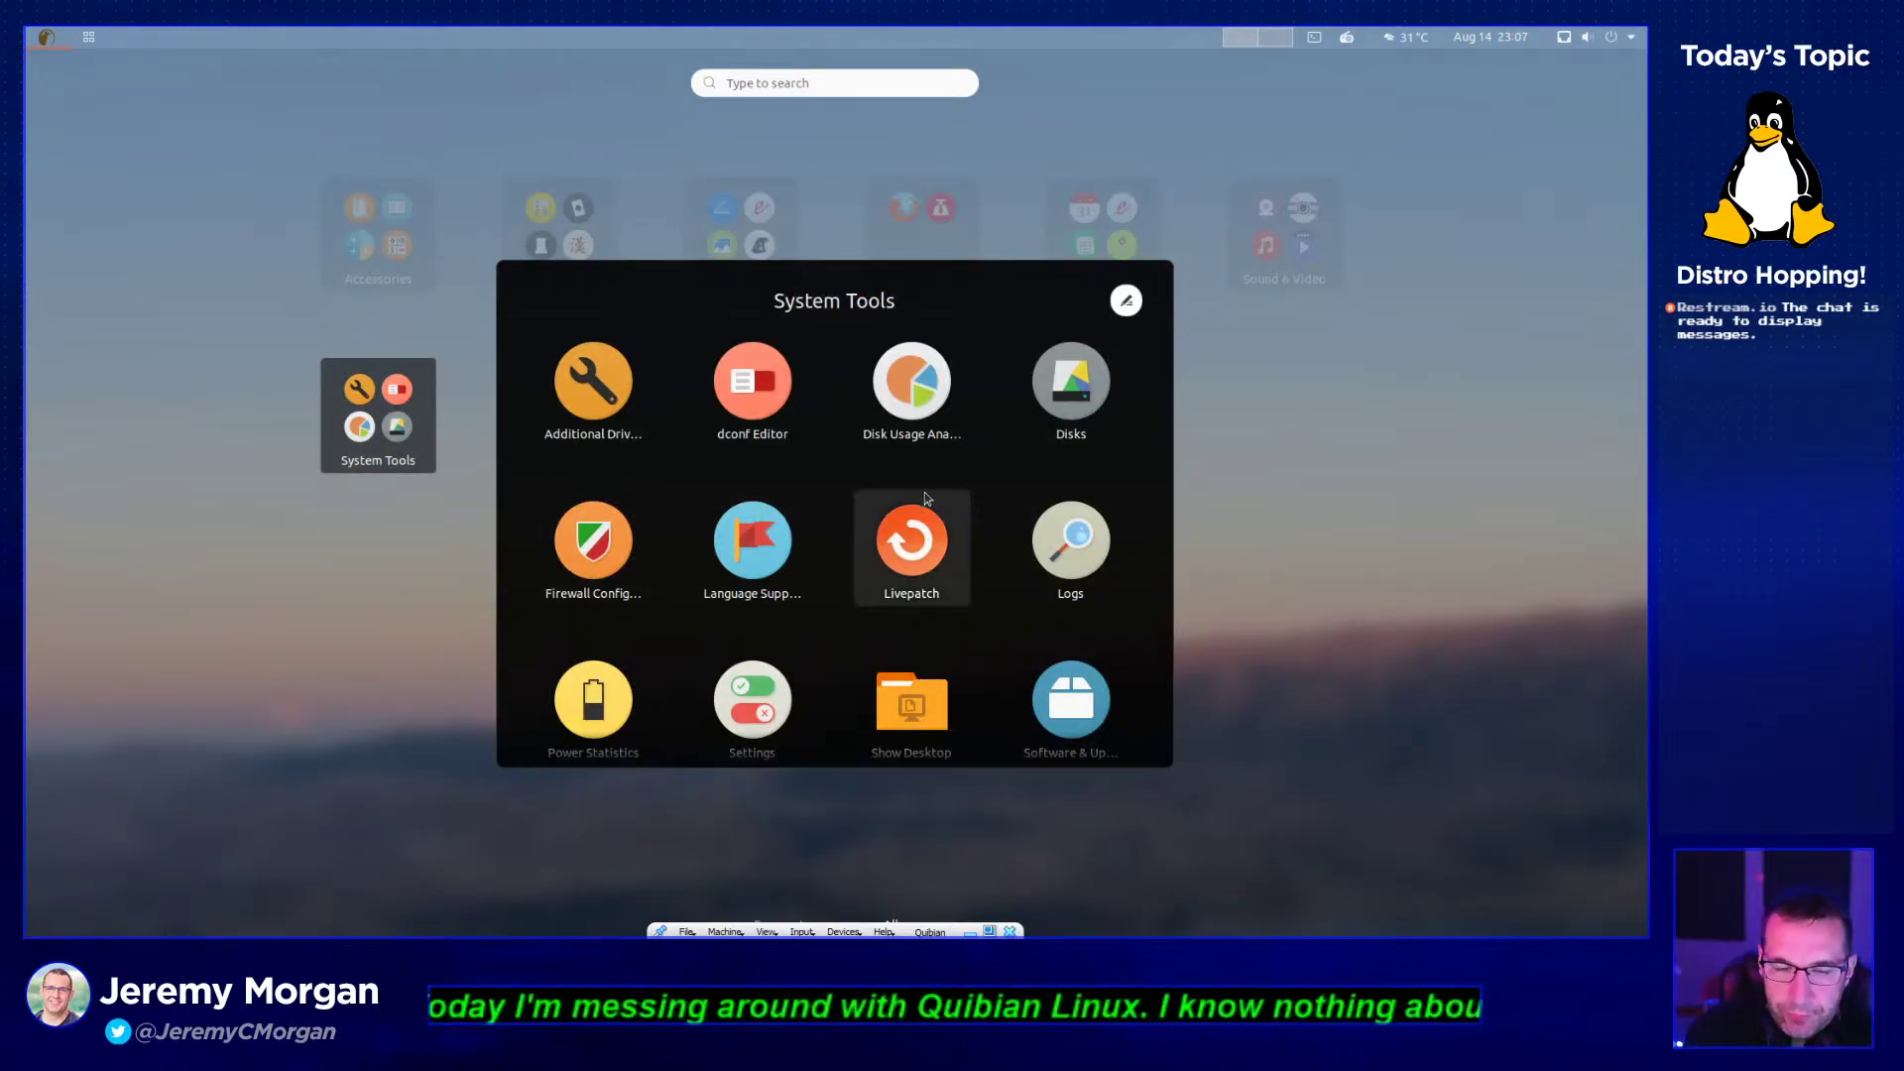
scroll(669, 655, down, 1)
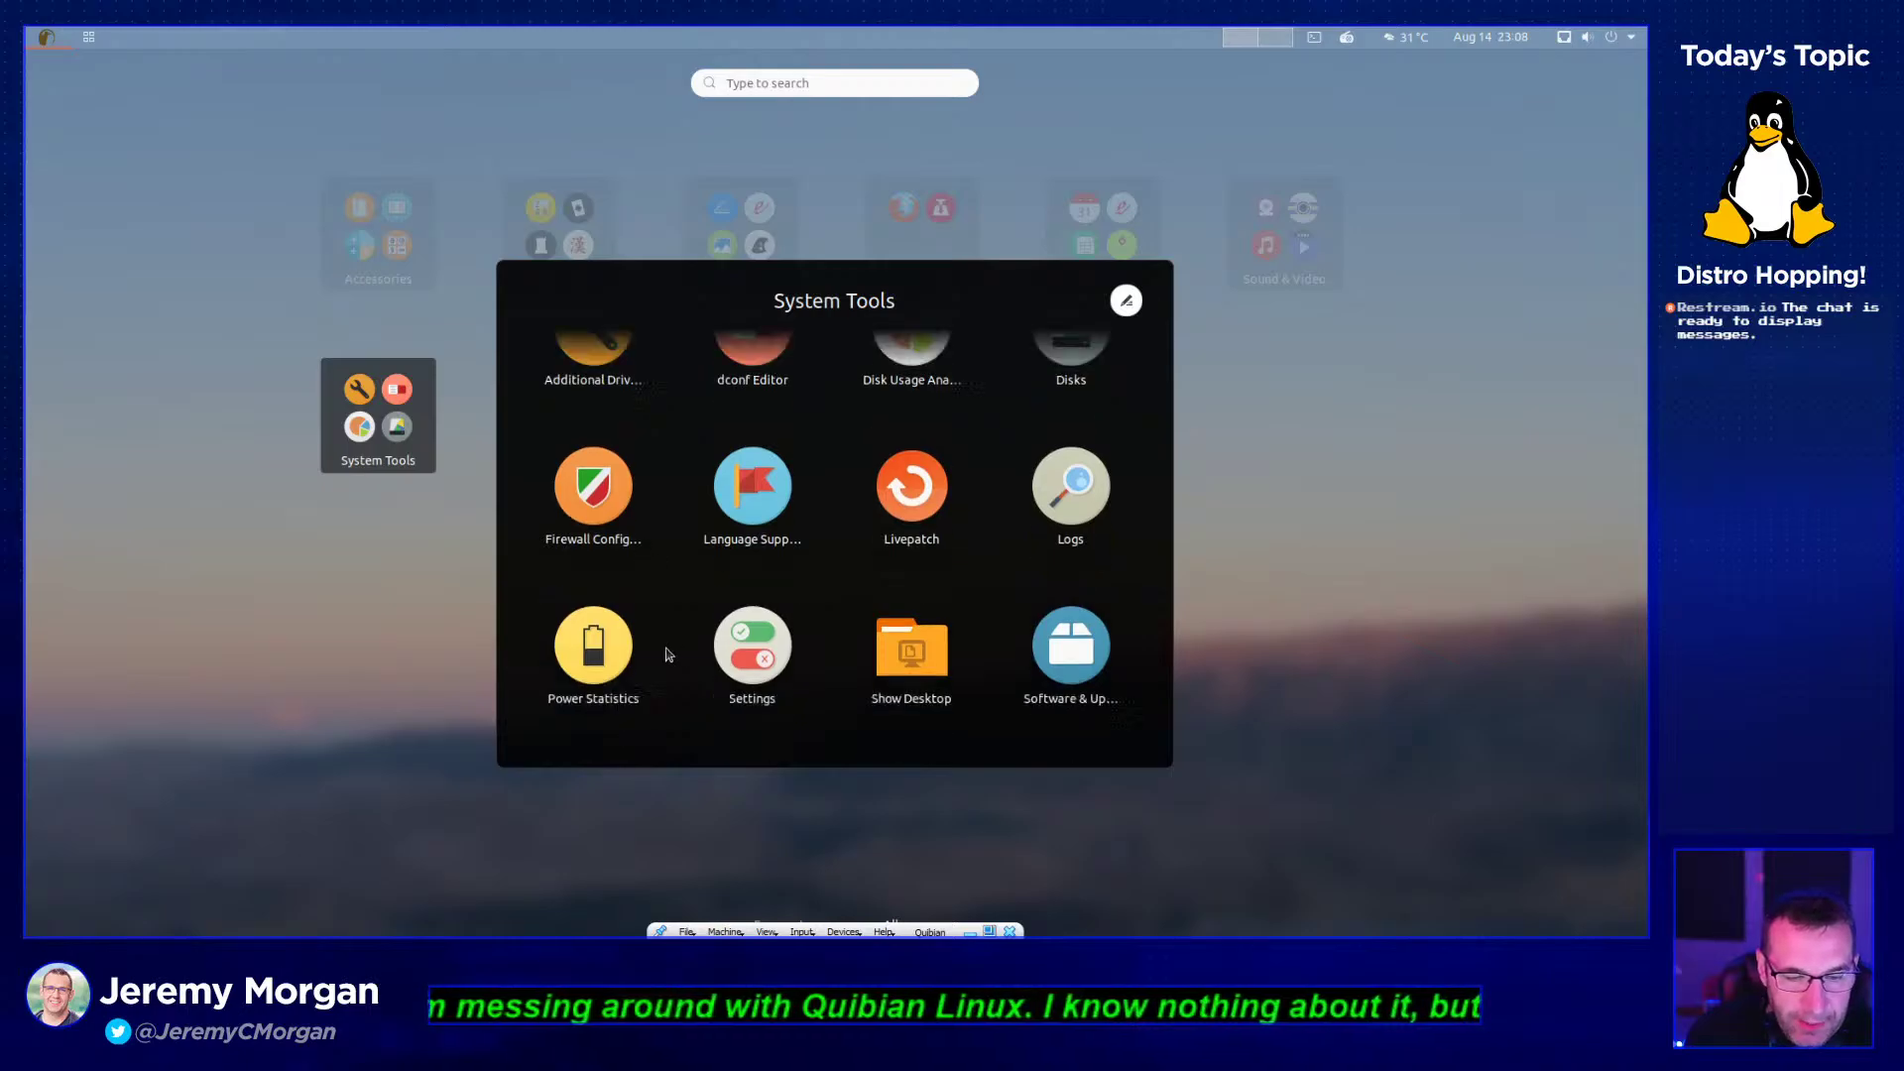
scroll(980, 667, up, 1)
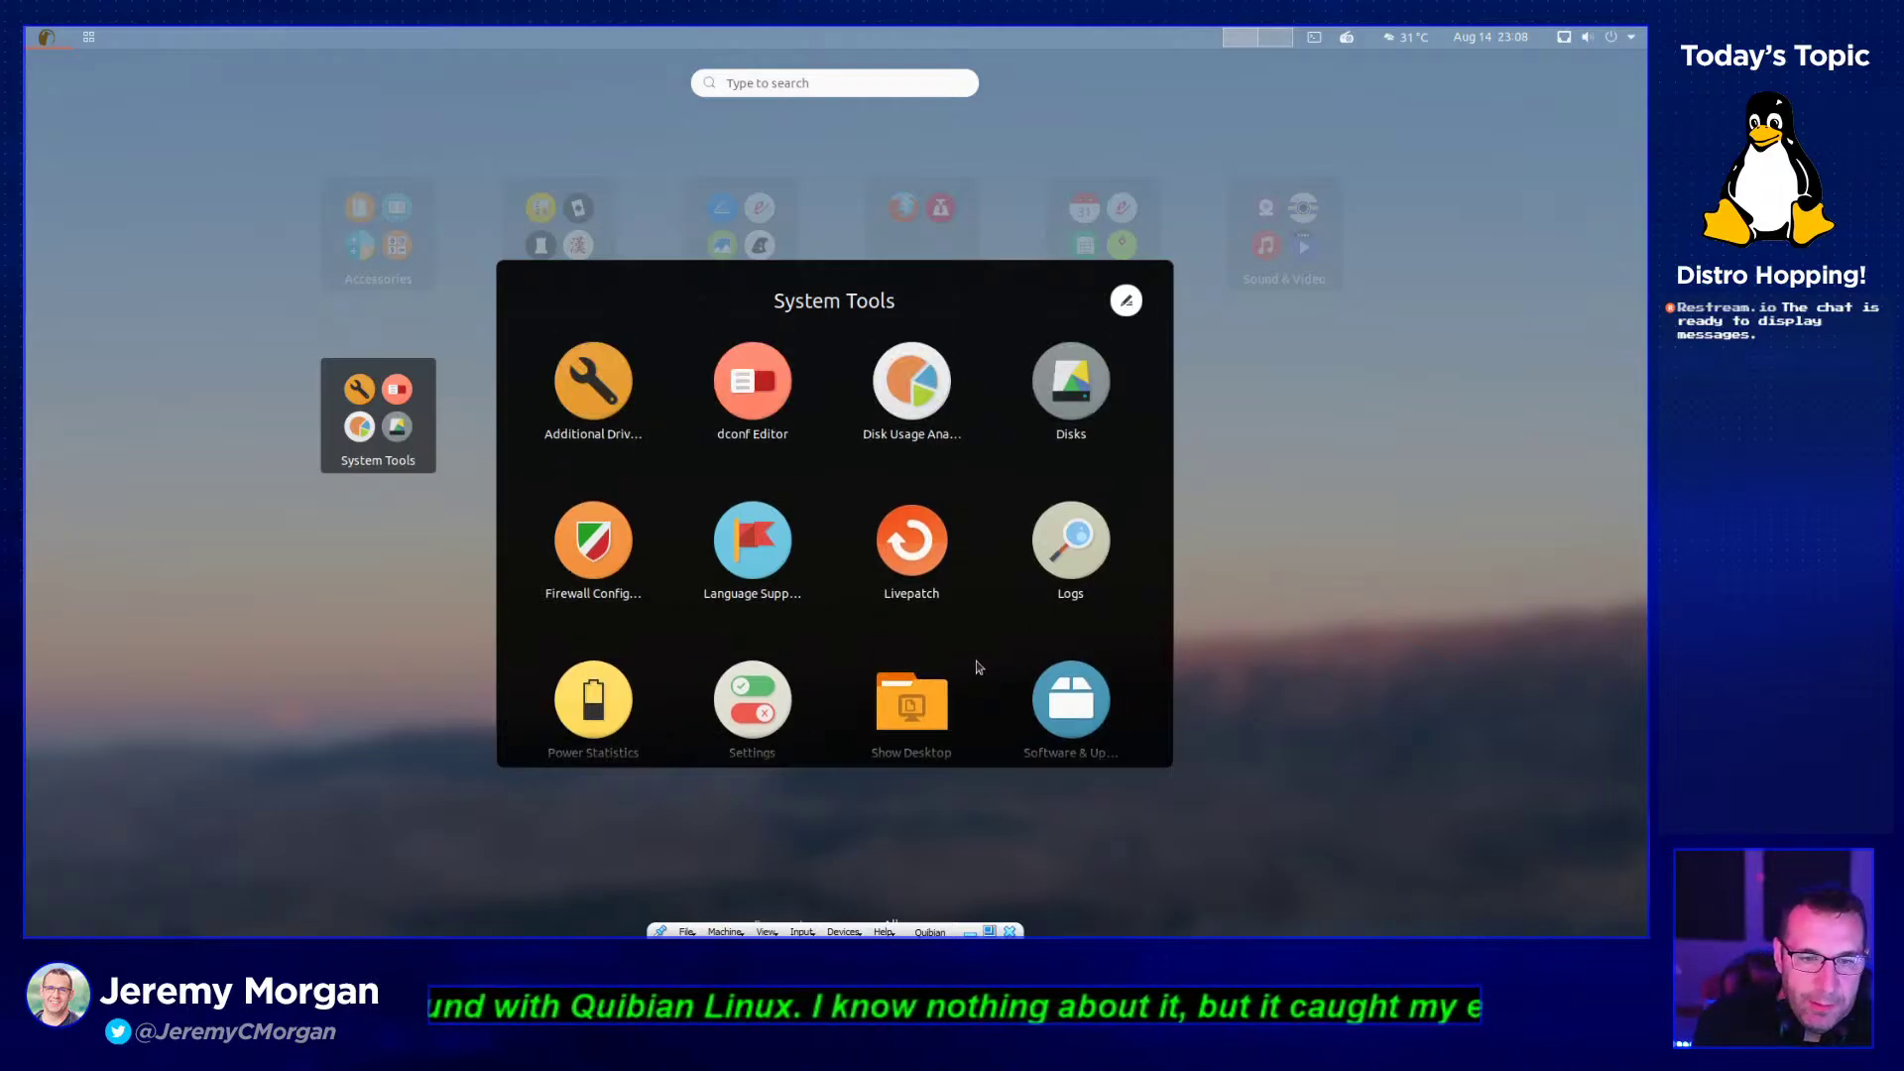
click(628, 376)
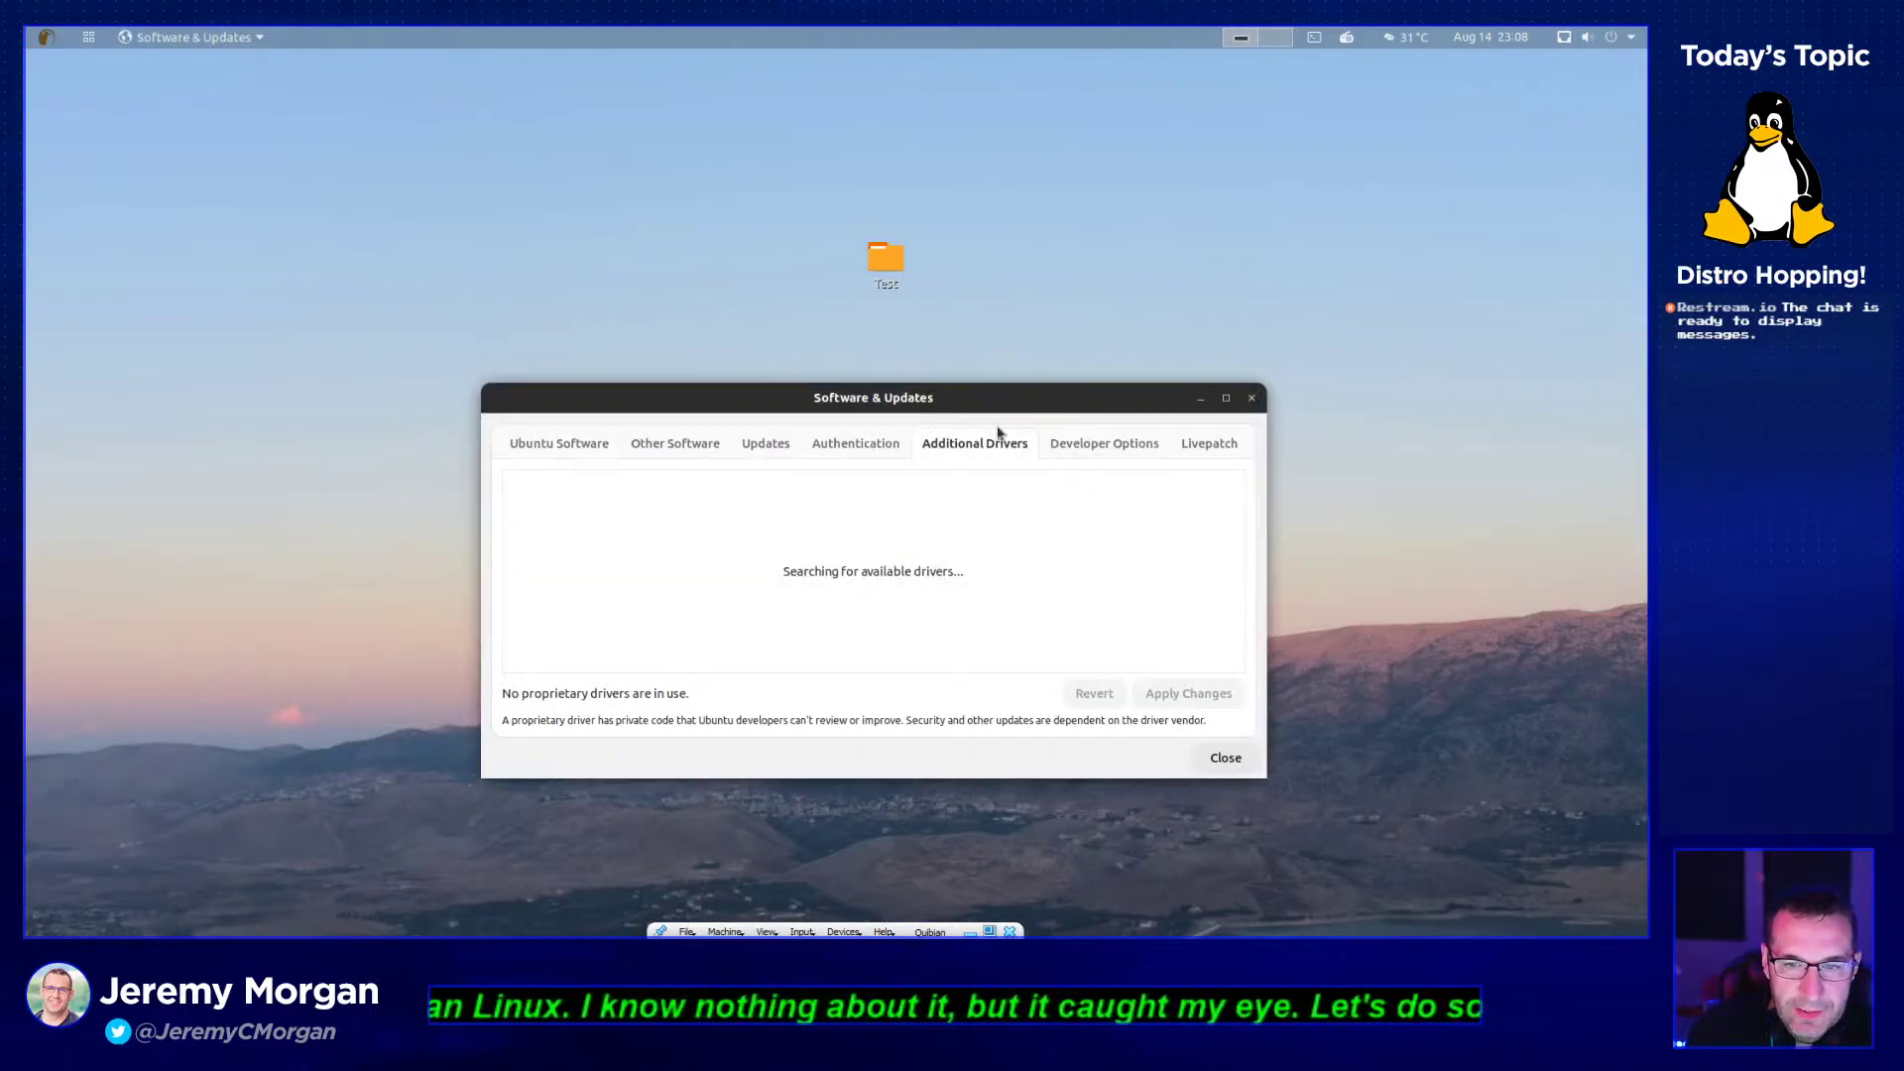
click(582, 451)
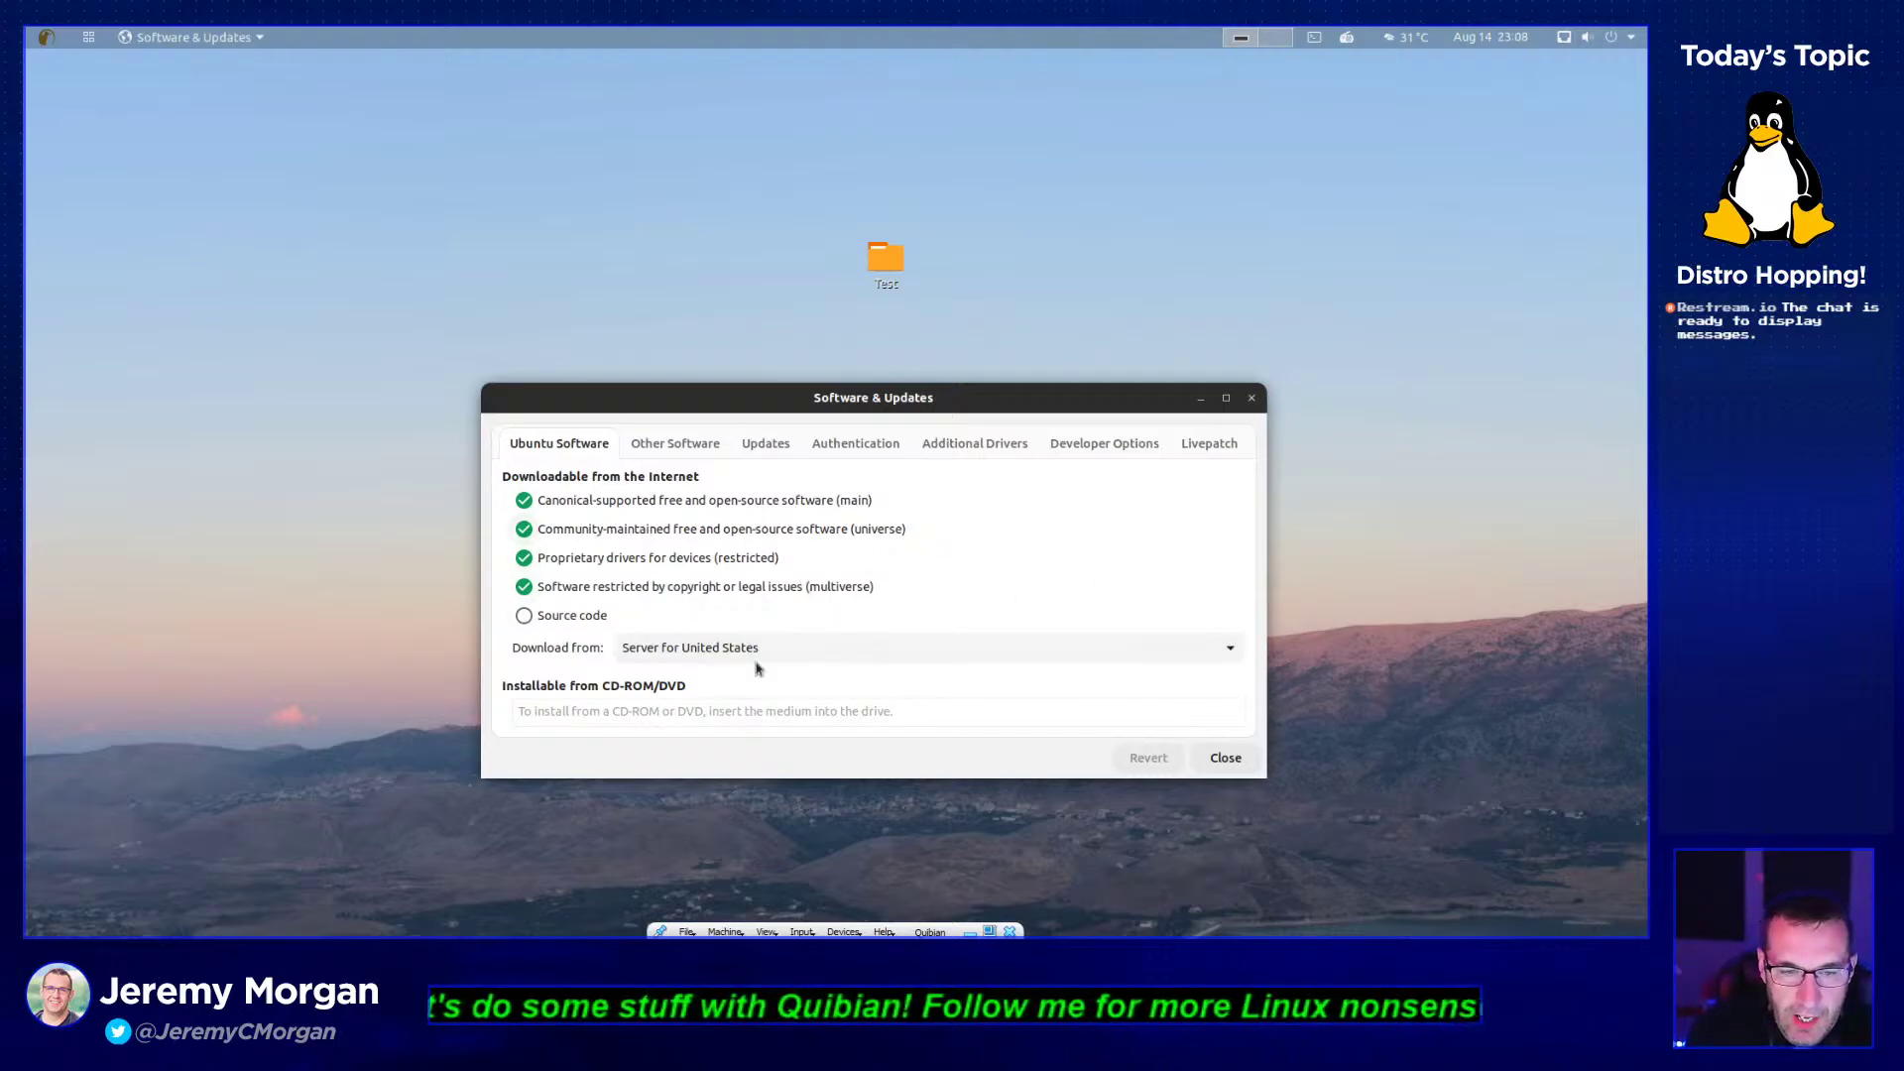
- Enable Source code with password authentication, keep Server for United States, then view Other Software
click(592, 620)
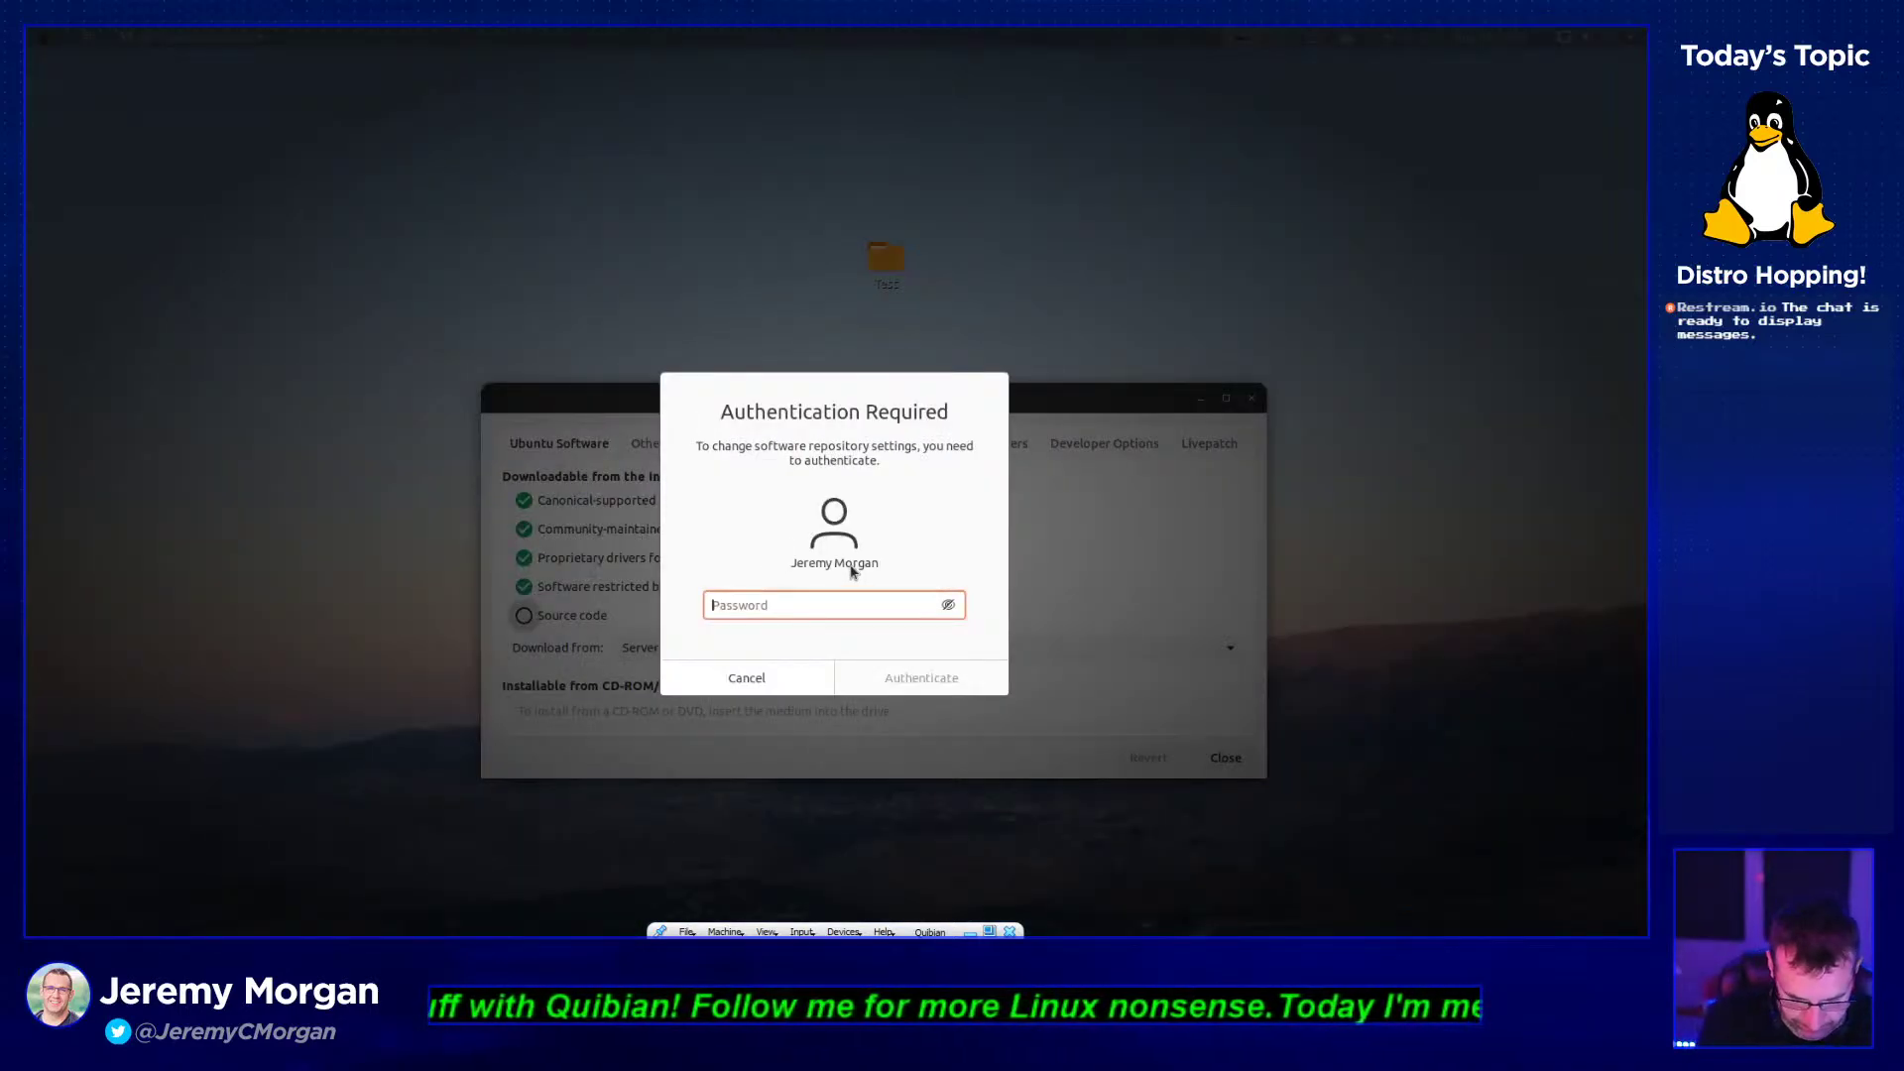
text(•••••••••)
key(Return)
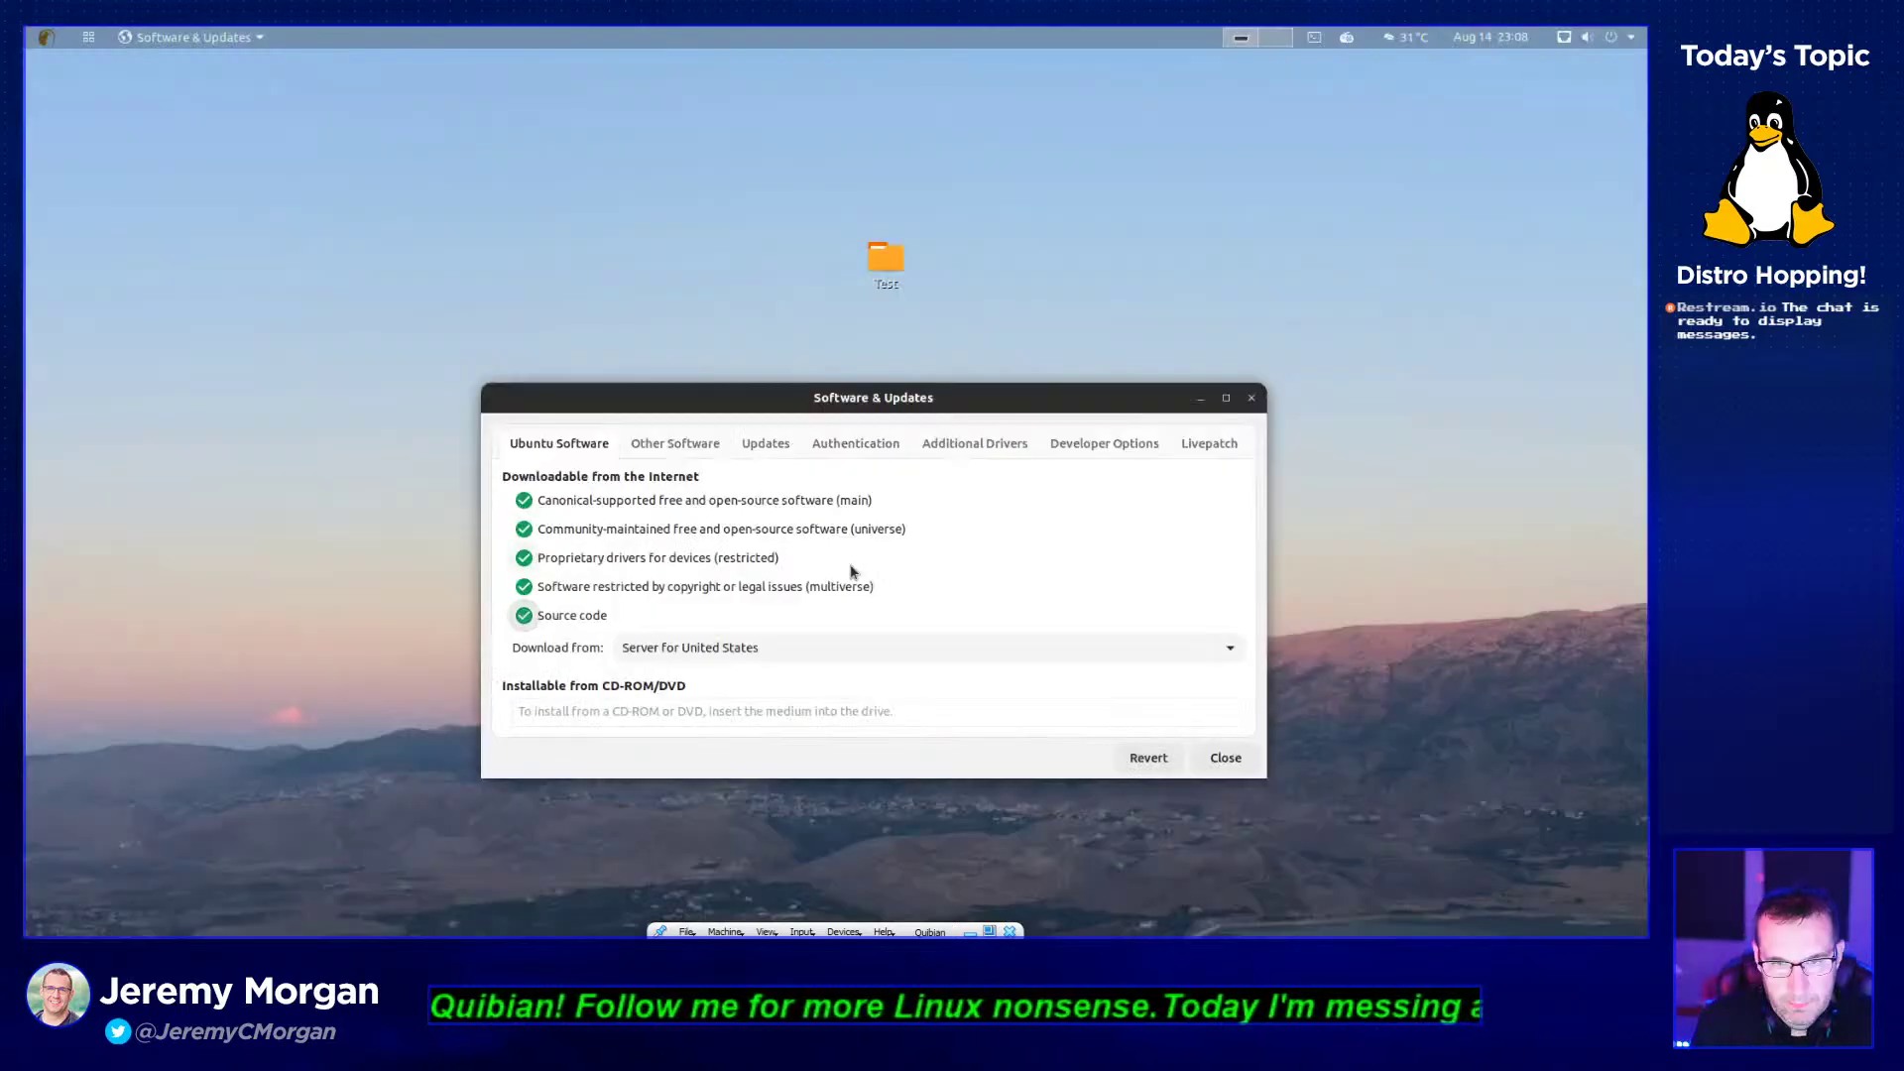
click(808, 650)
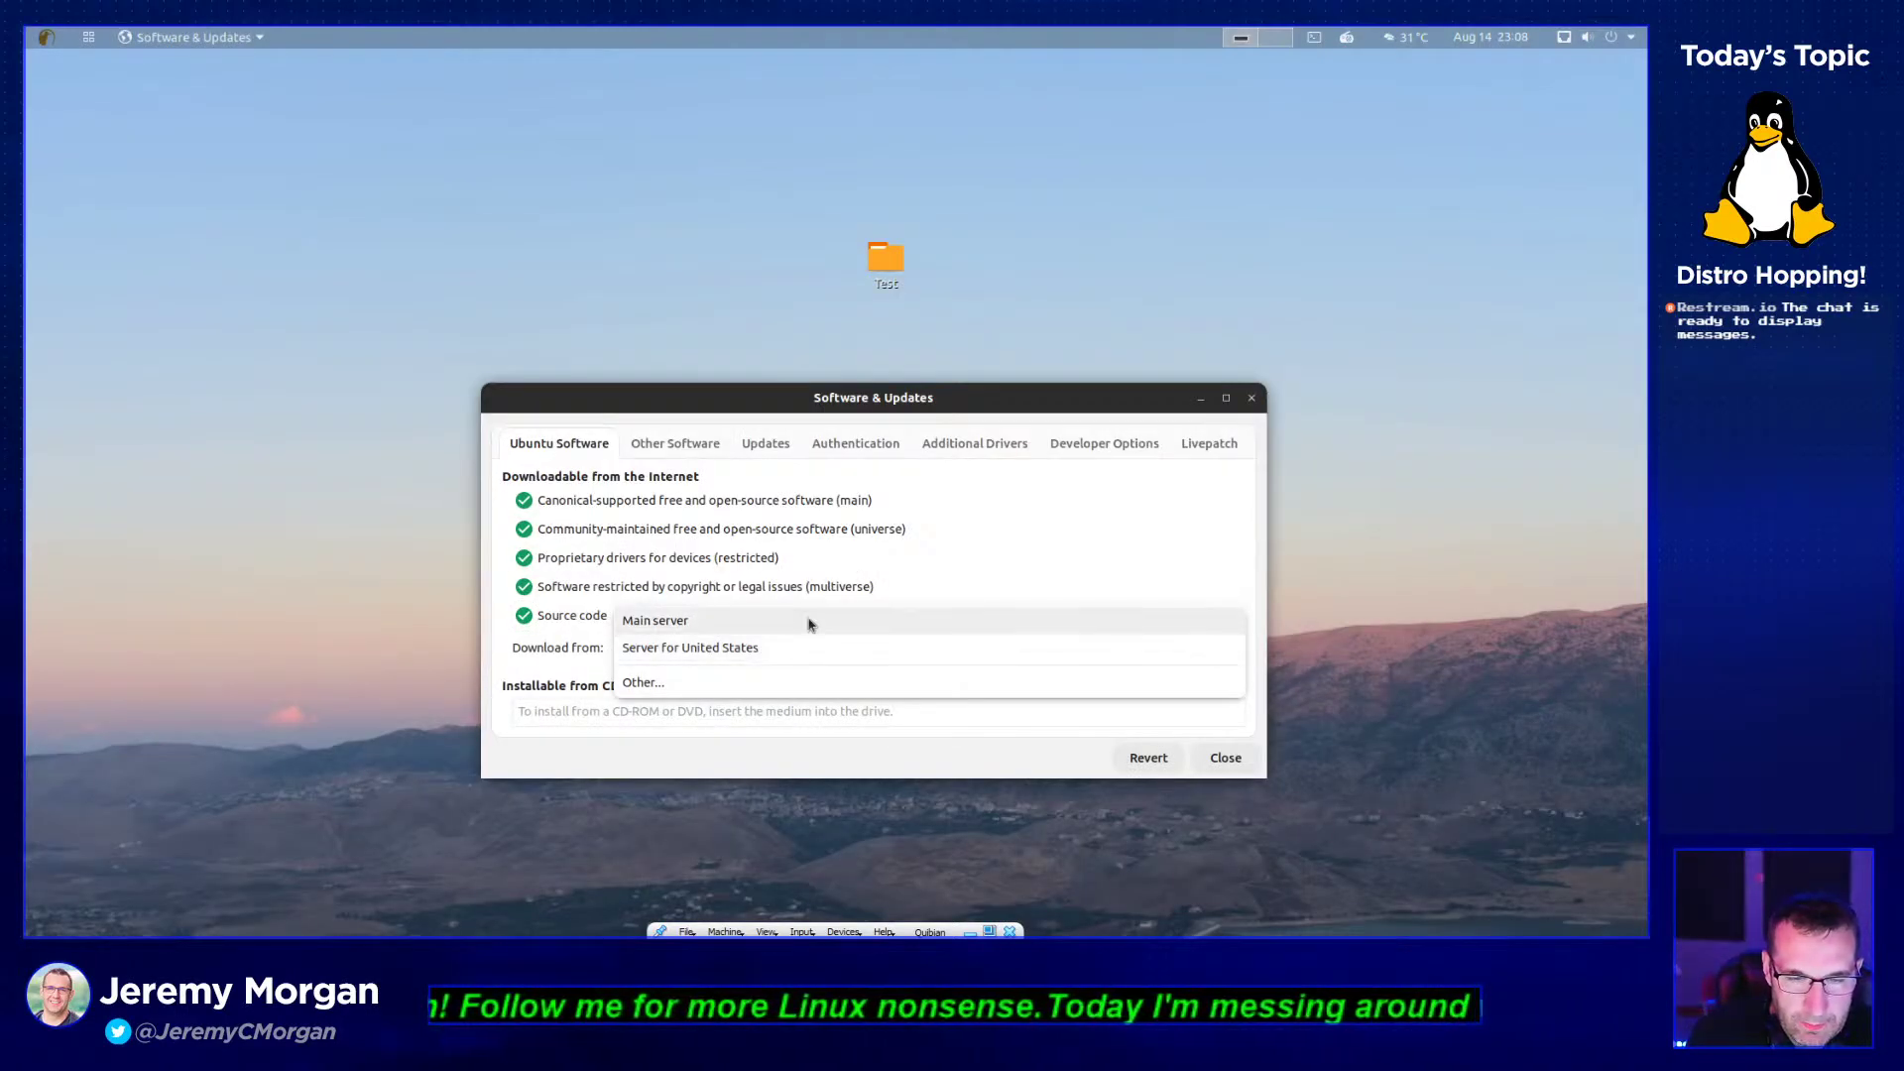
click(807, 623)
click(861, 646)
click(848, 682)
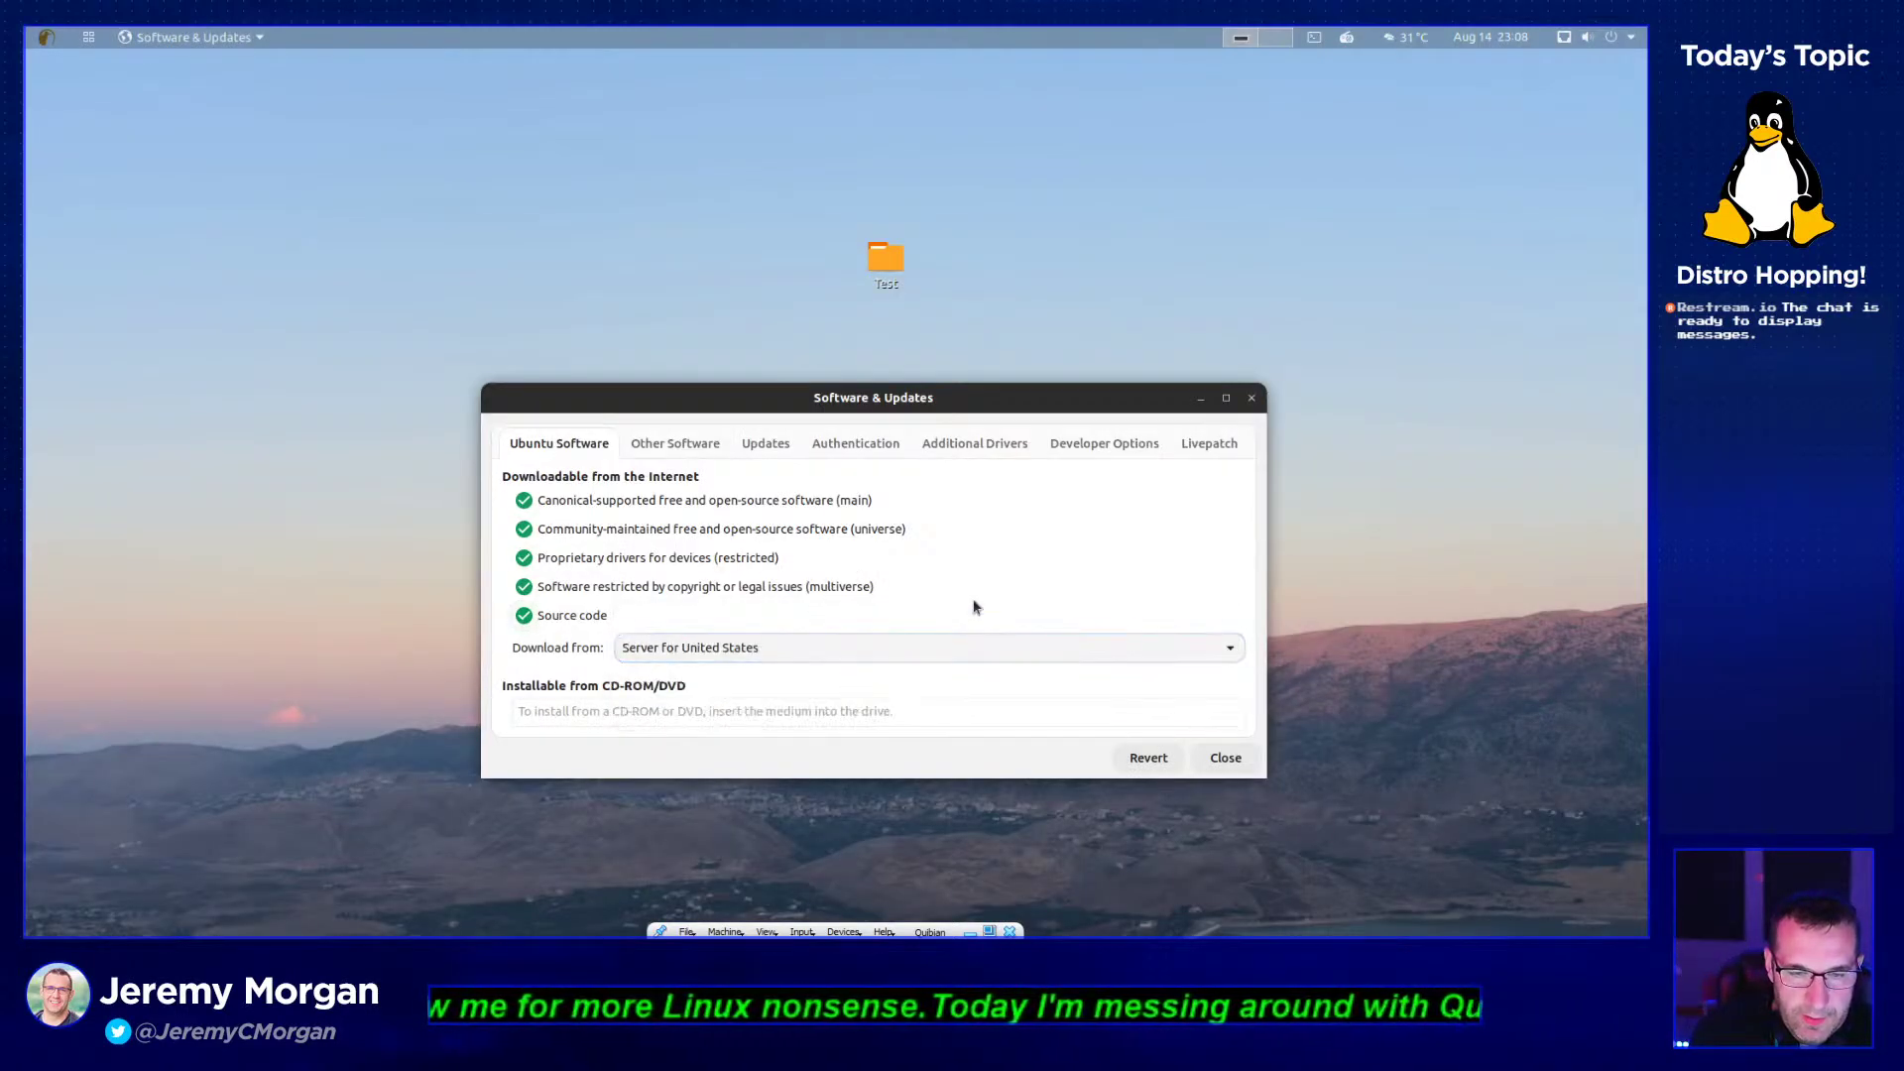
click(553, 590)
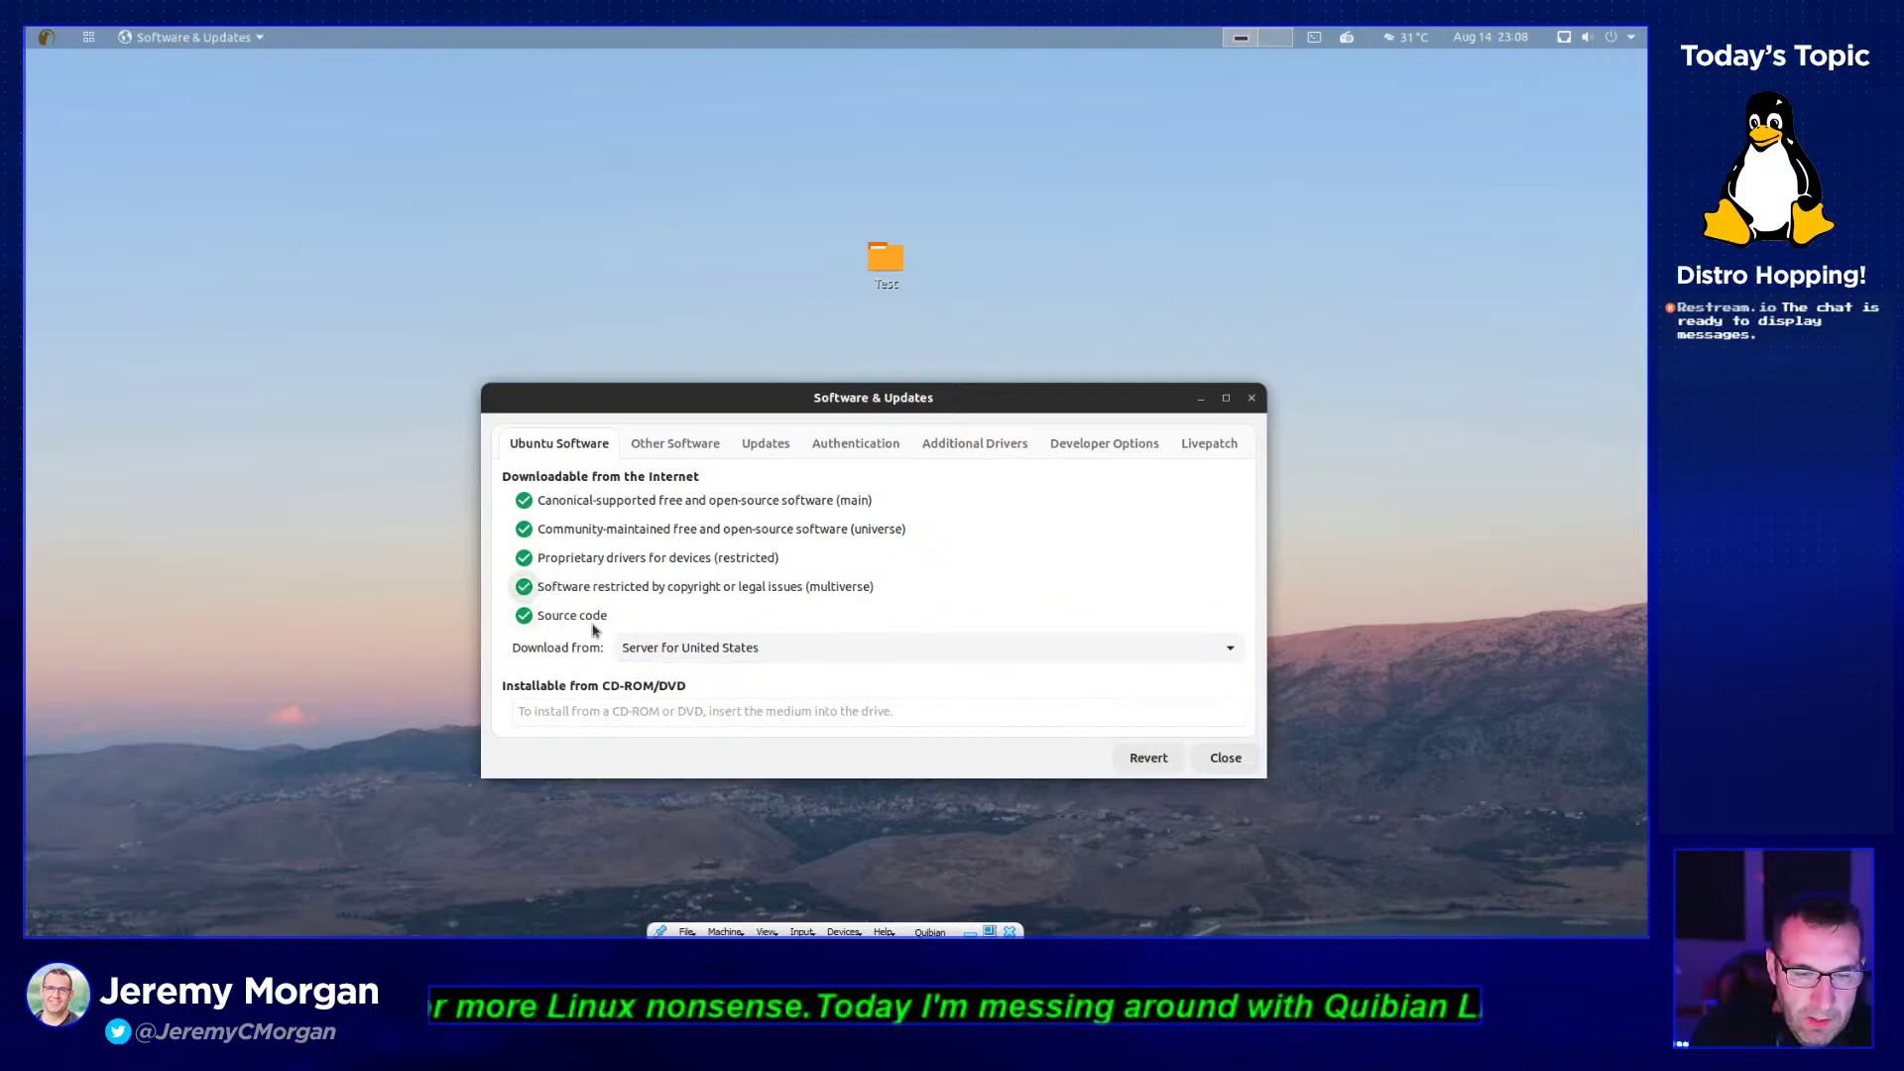
click(669, 449)
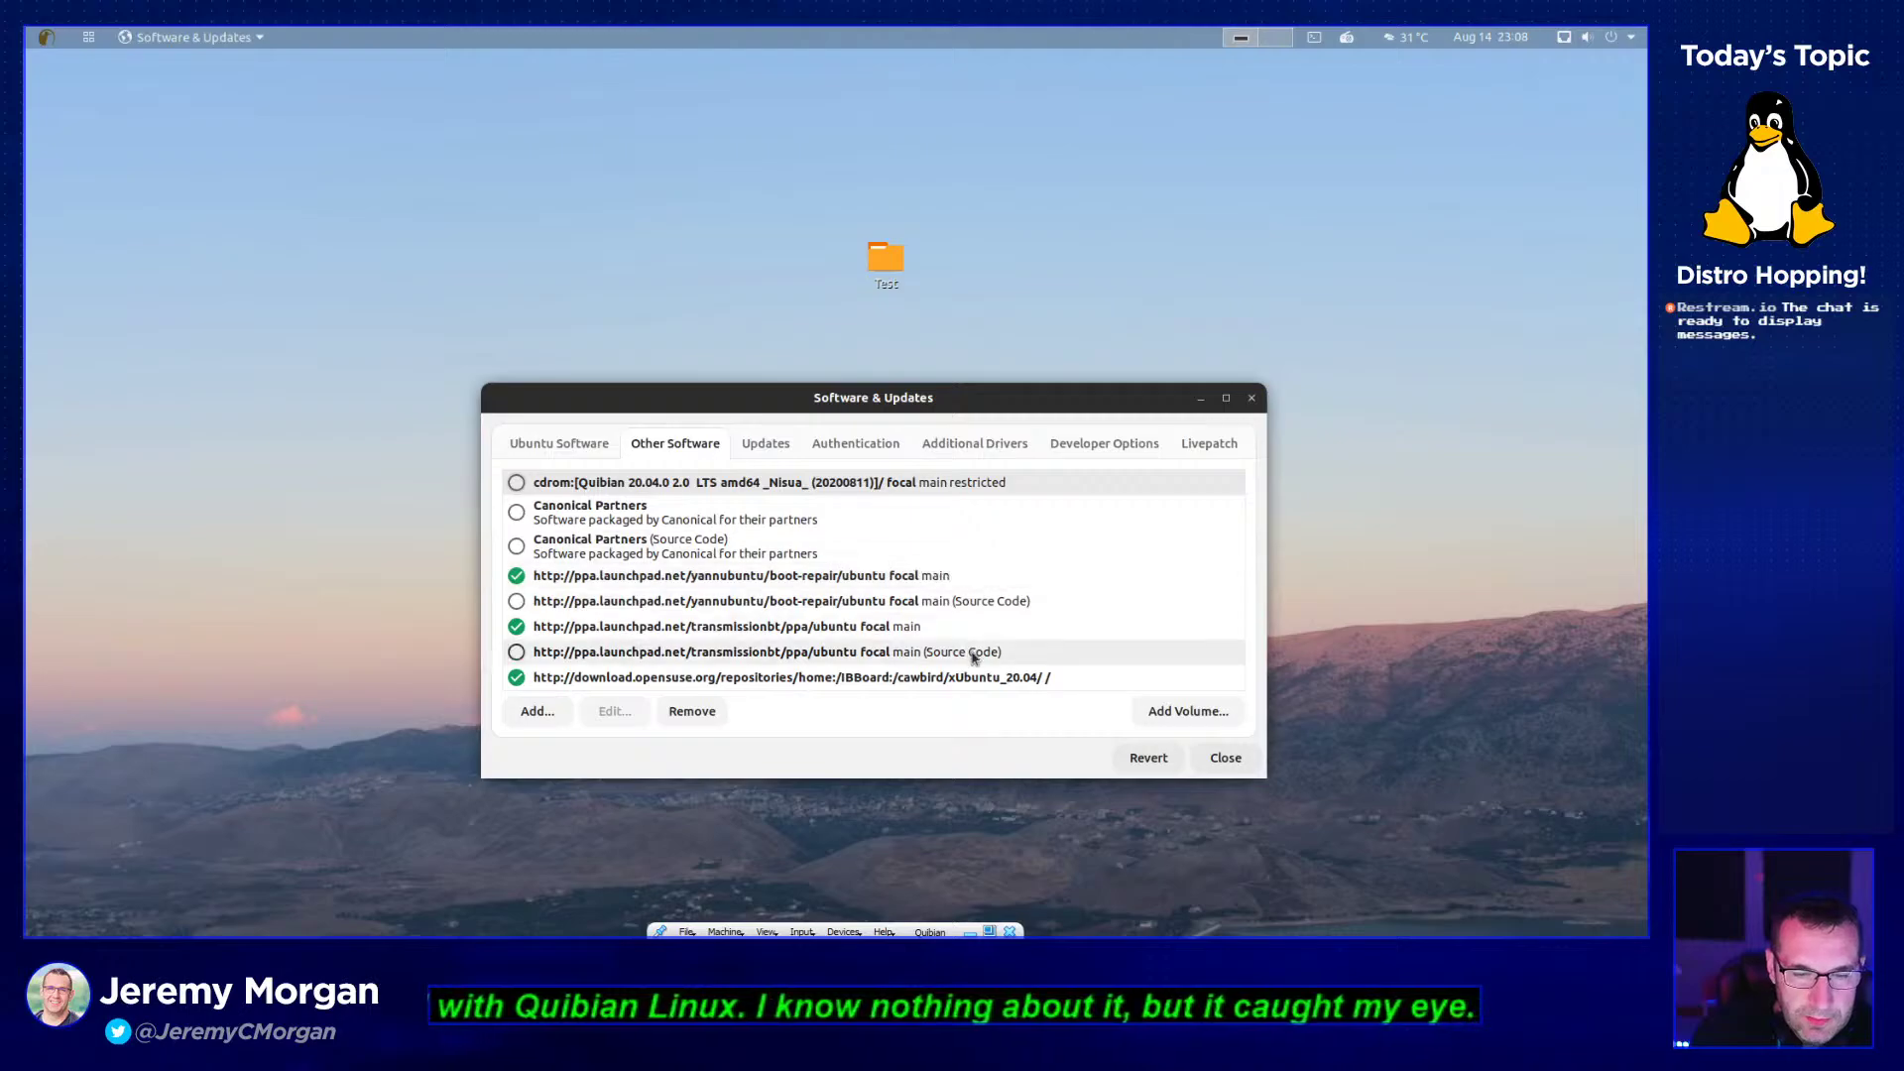
- Cancel adding a repository, then keep Updates subscription on Custom and checks Daily
click(536, 714)
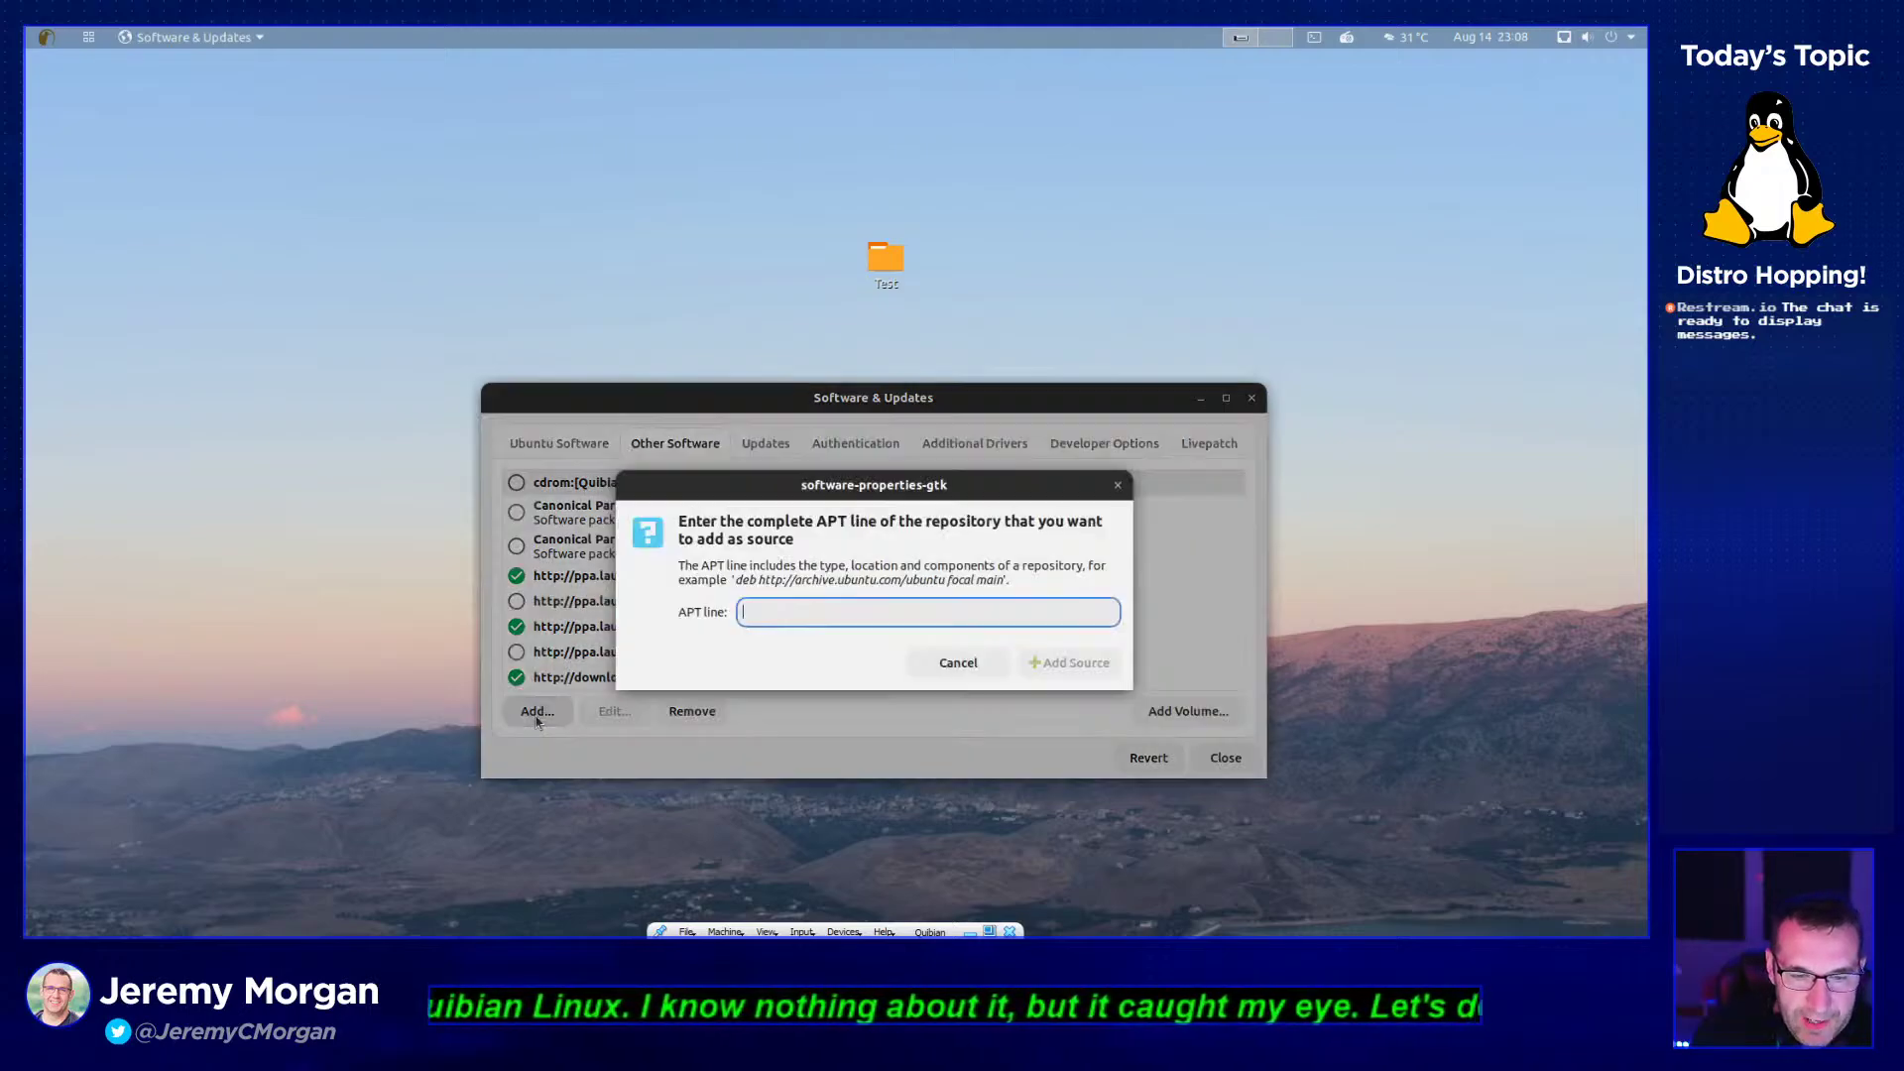
click(1115, 486)
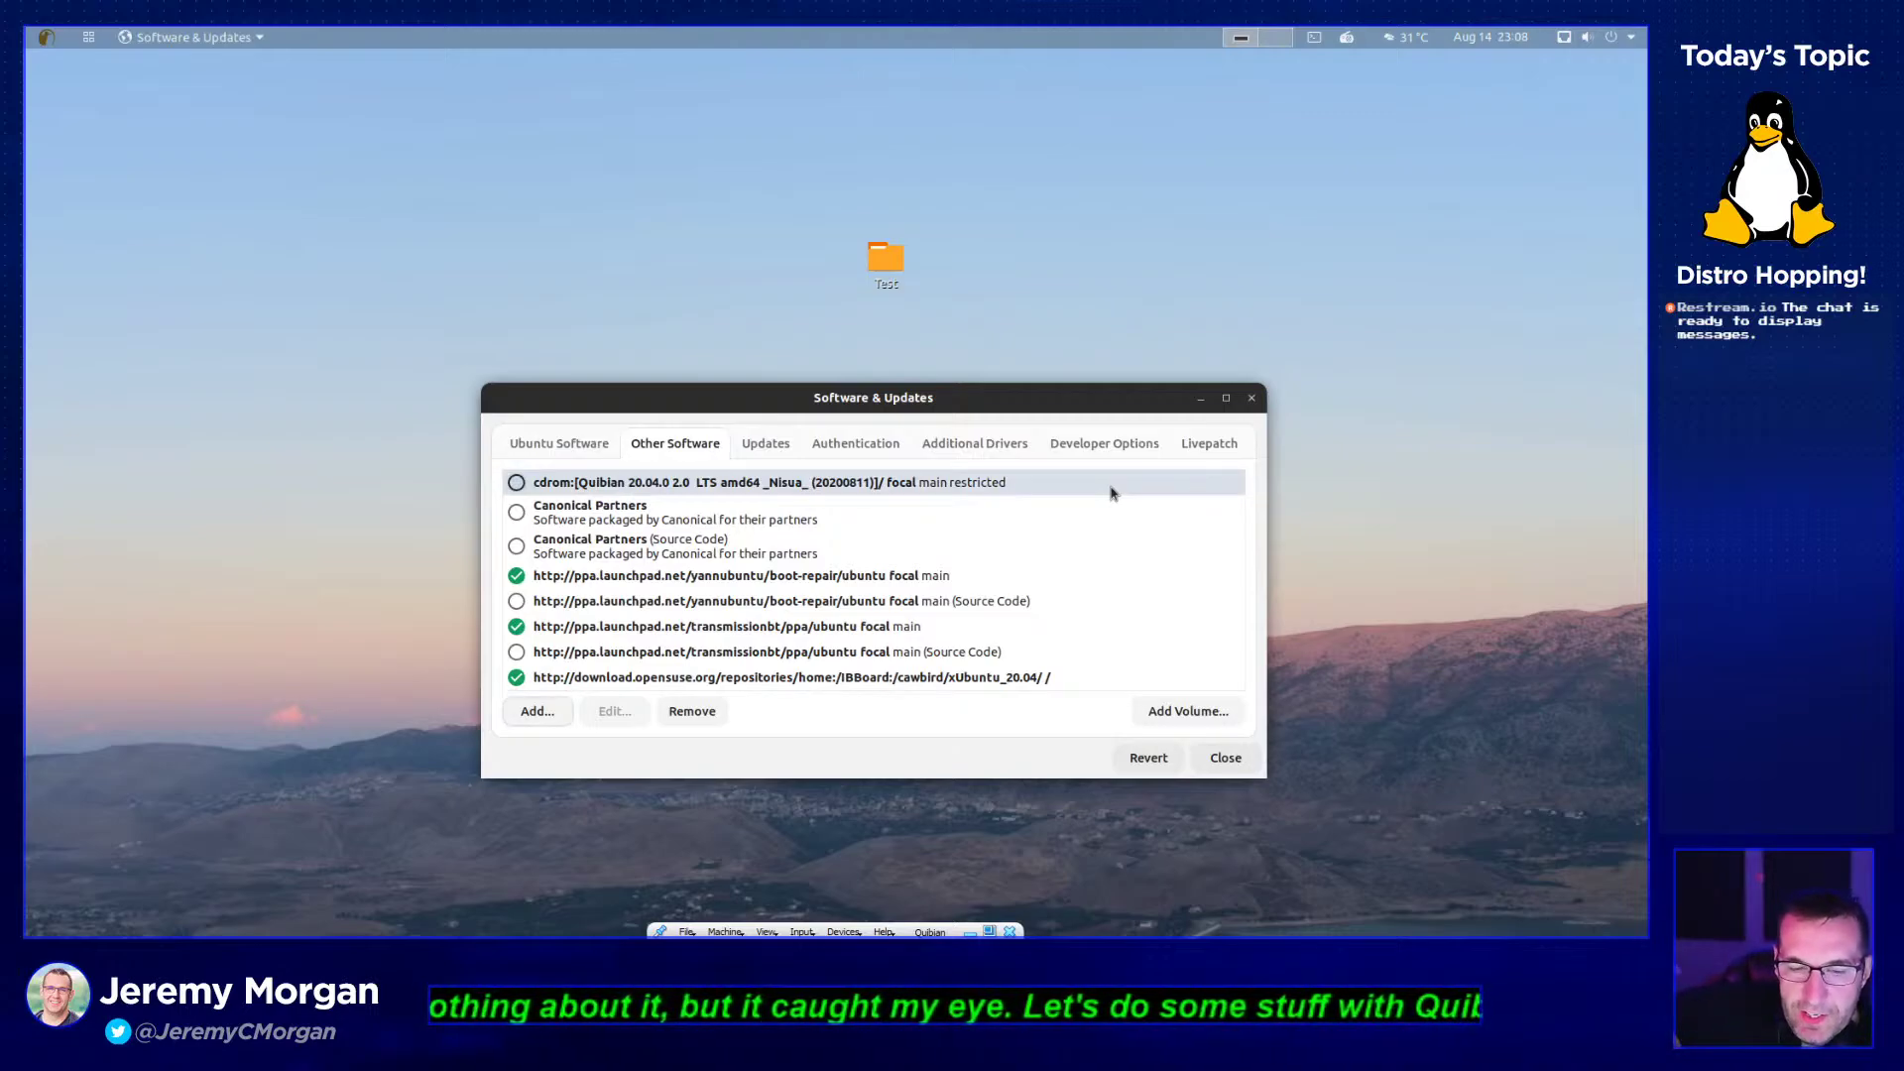
click(751, 451)
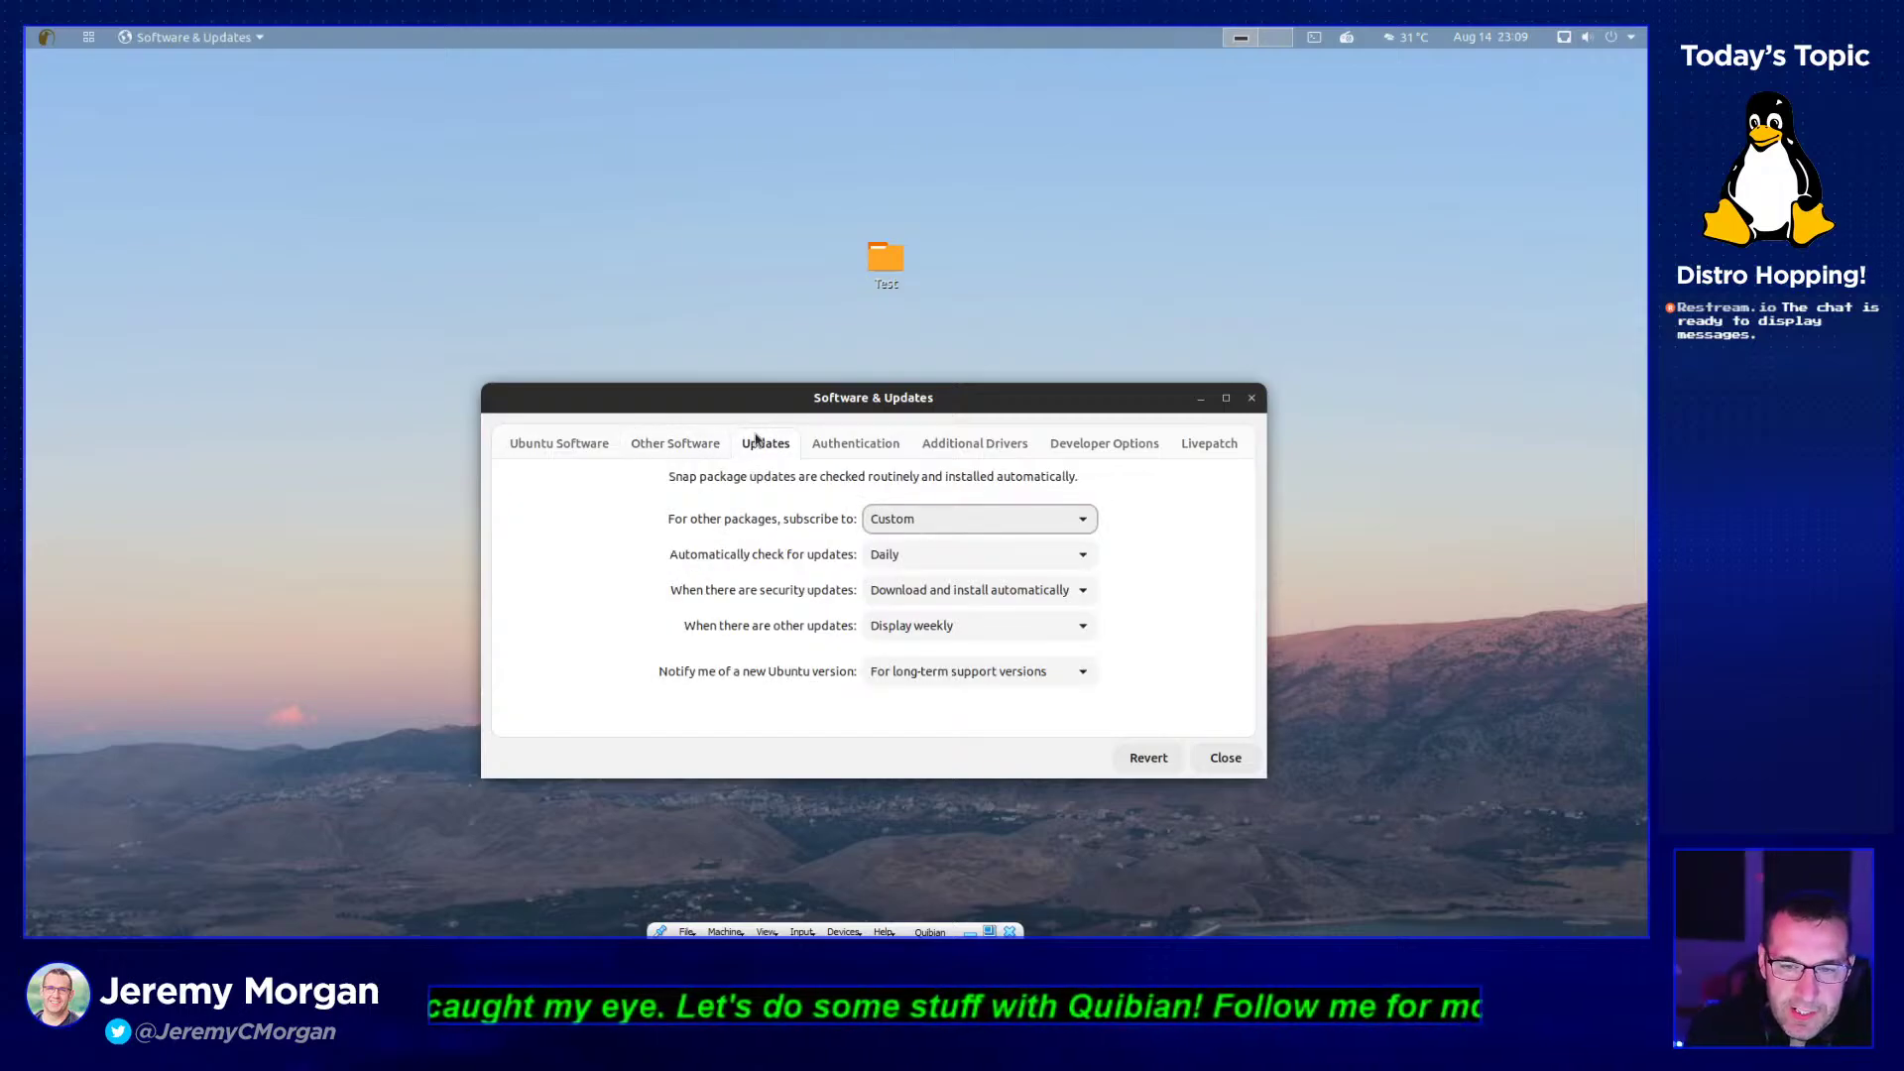
click(929, 520)
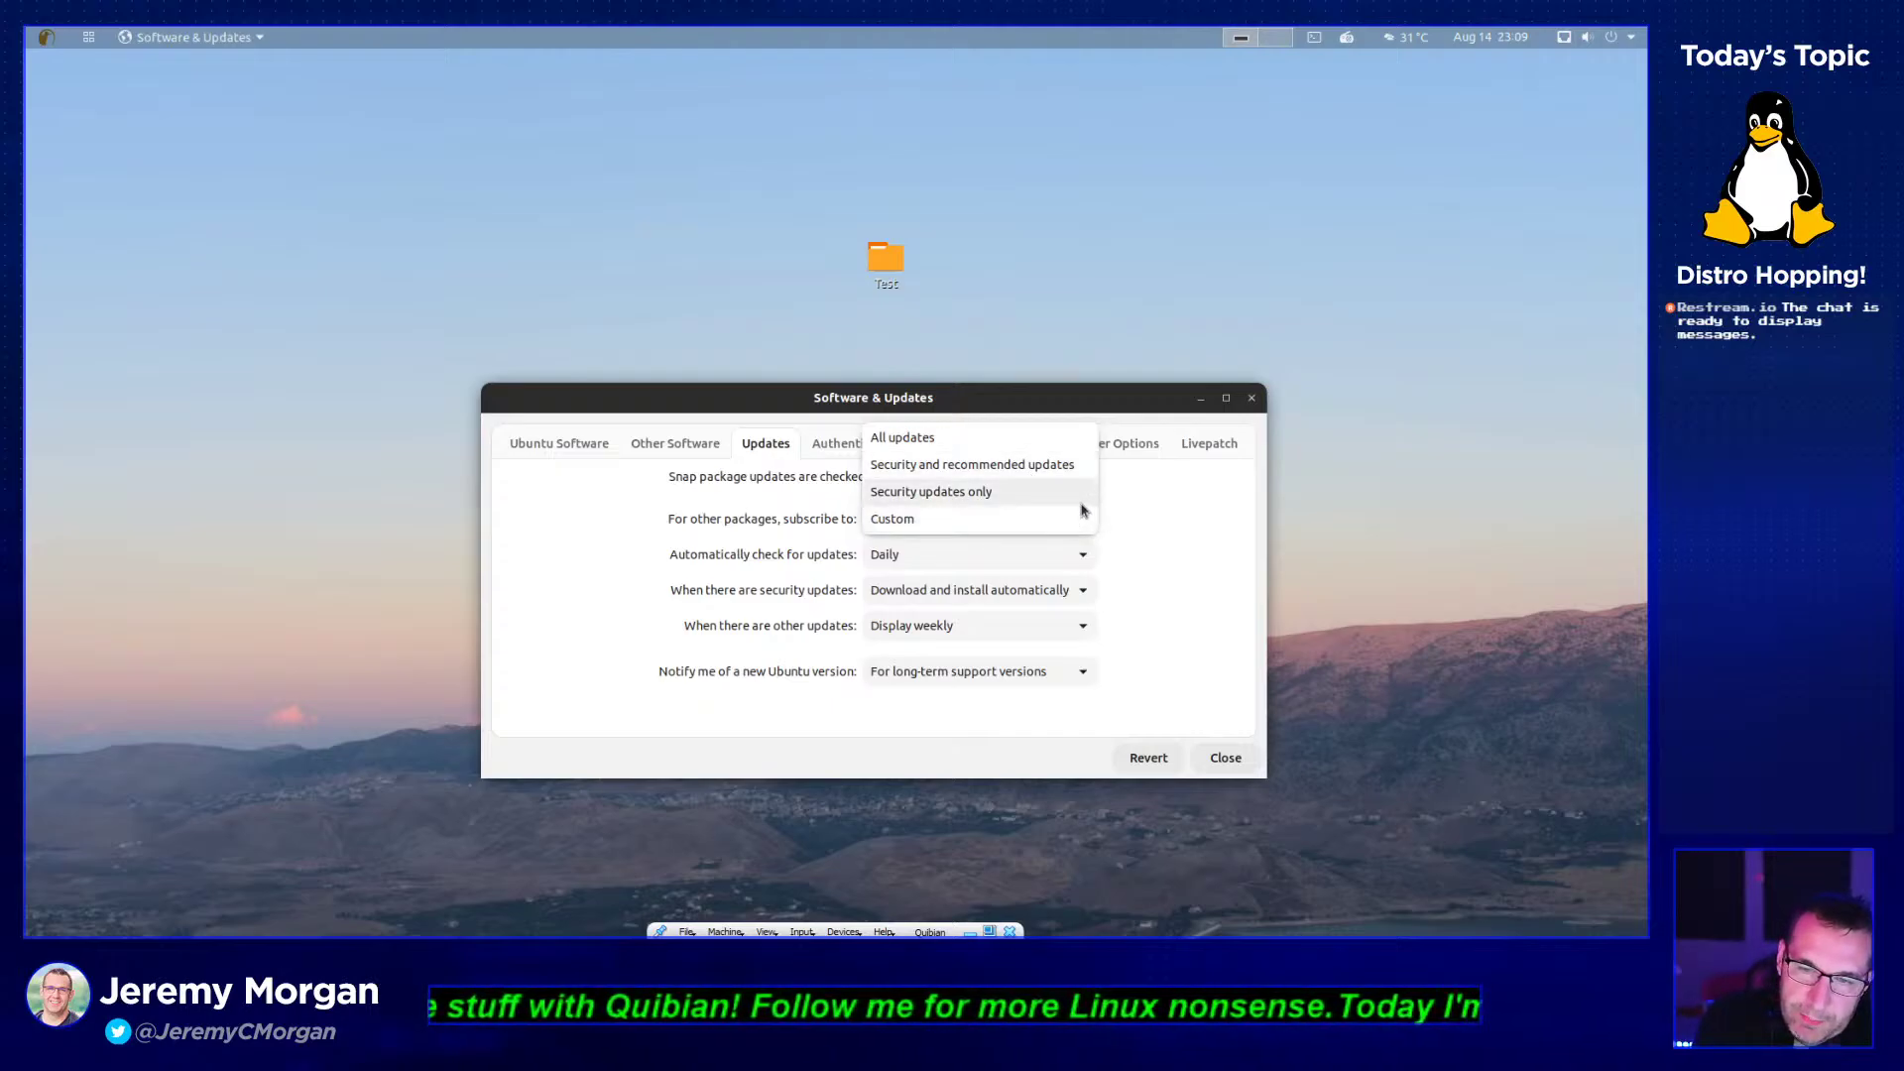
click(1196, 513)
click(948, 557)
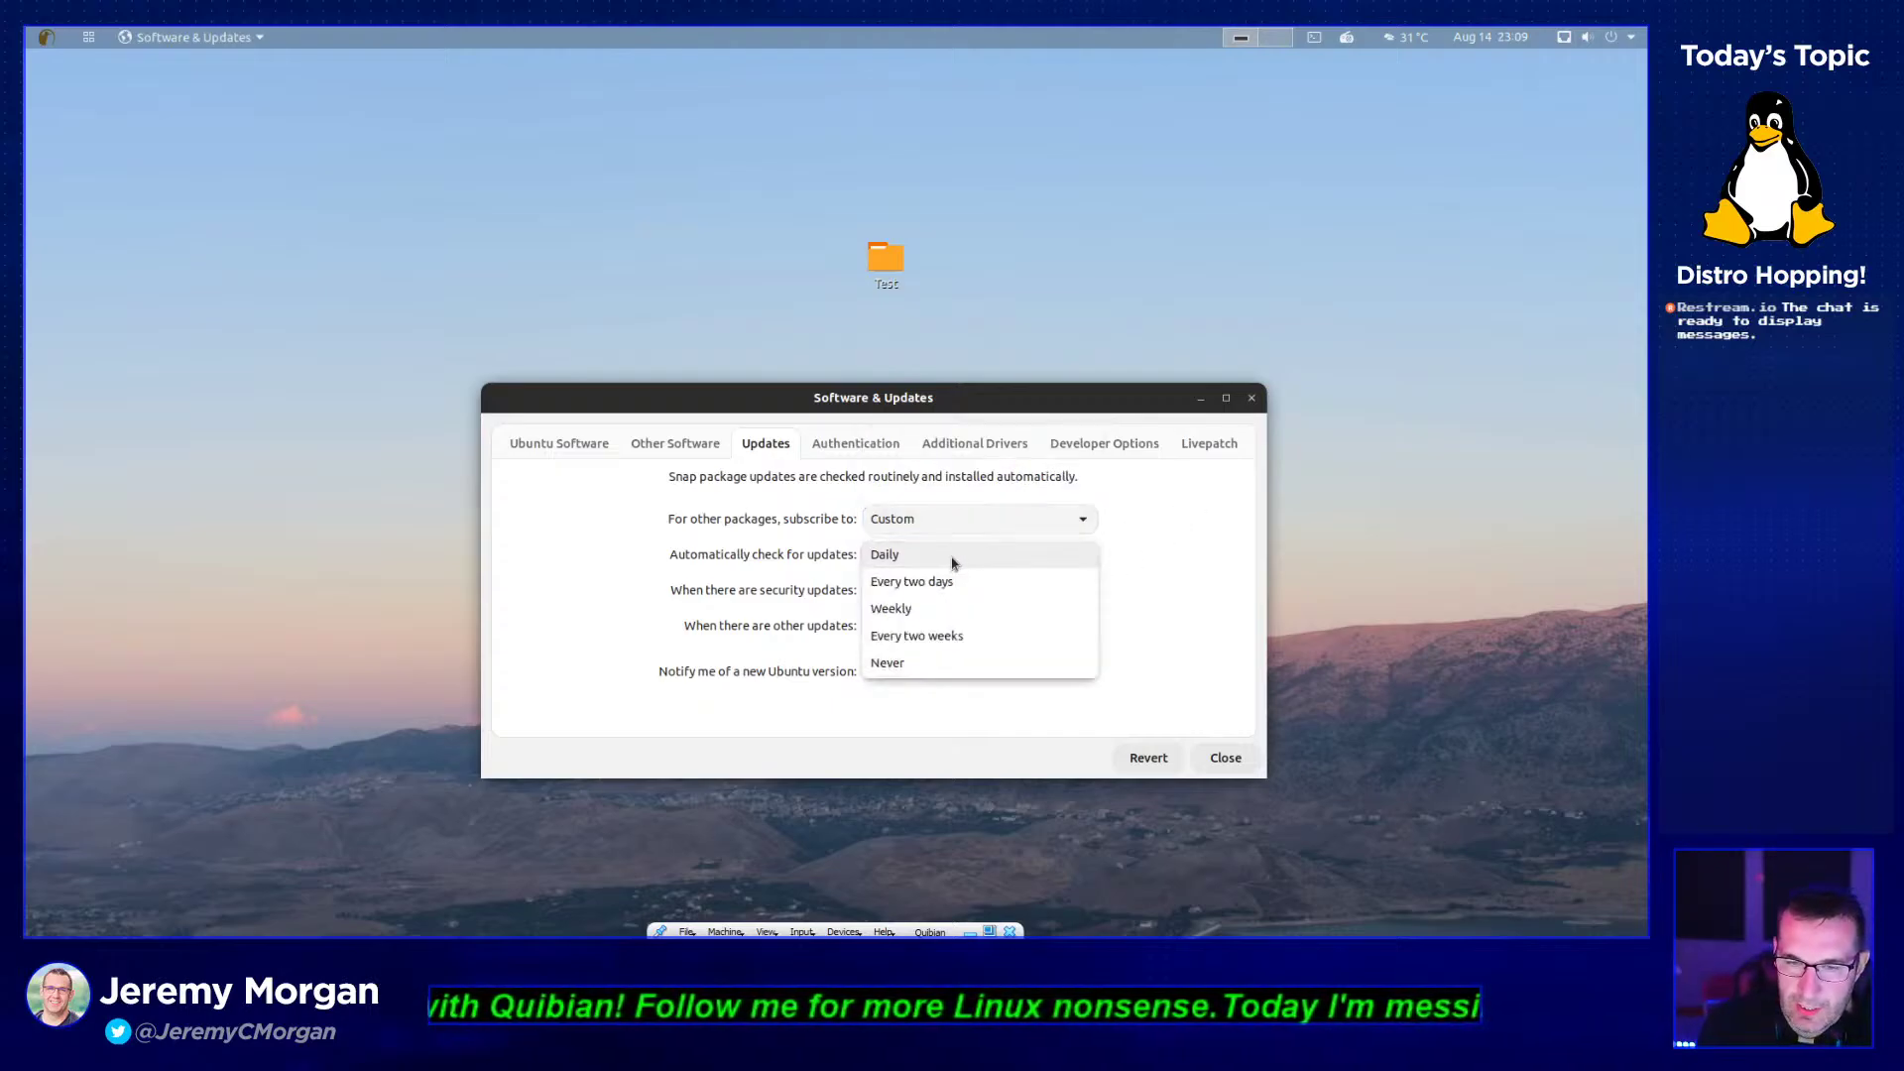
click(1145, 540)
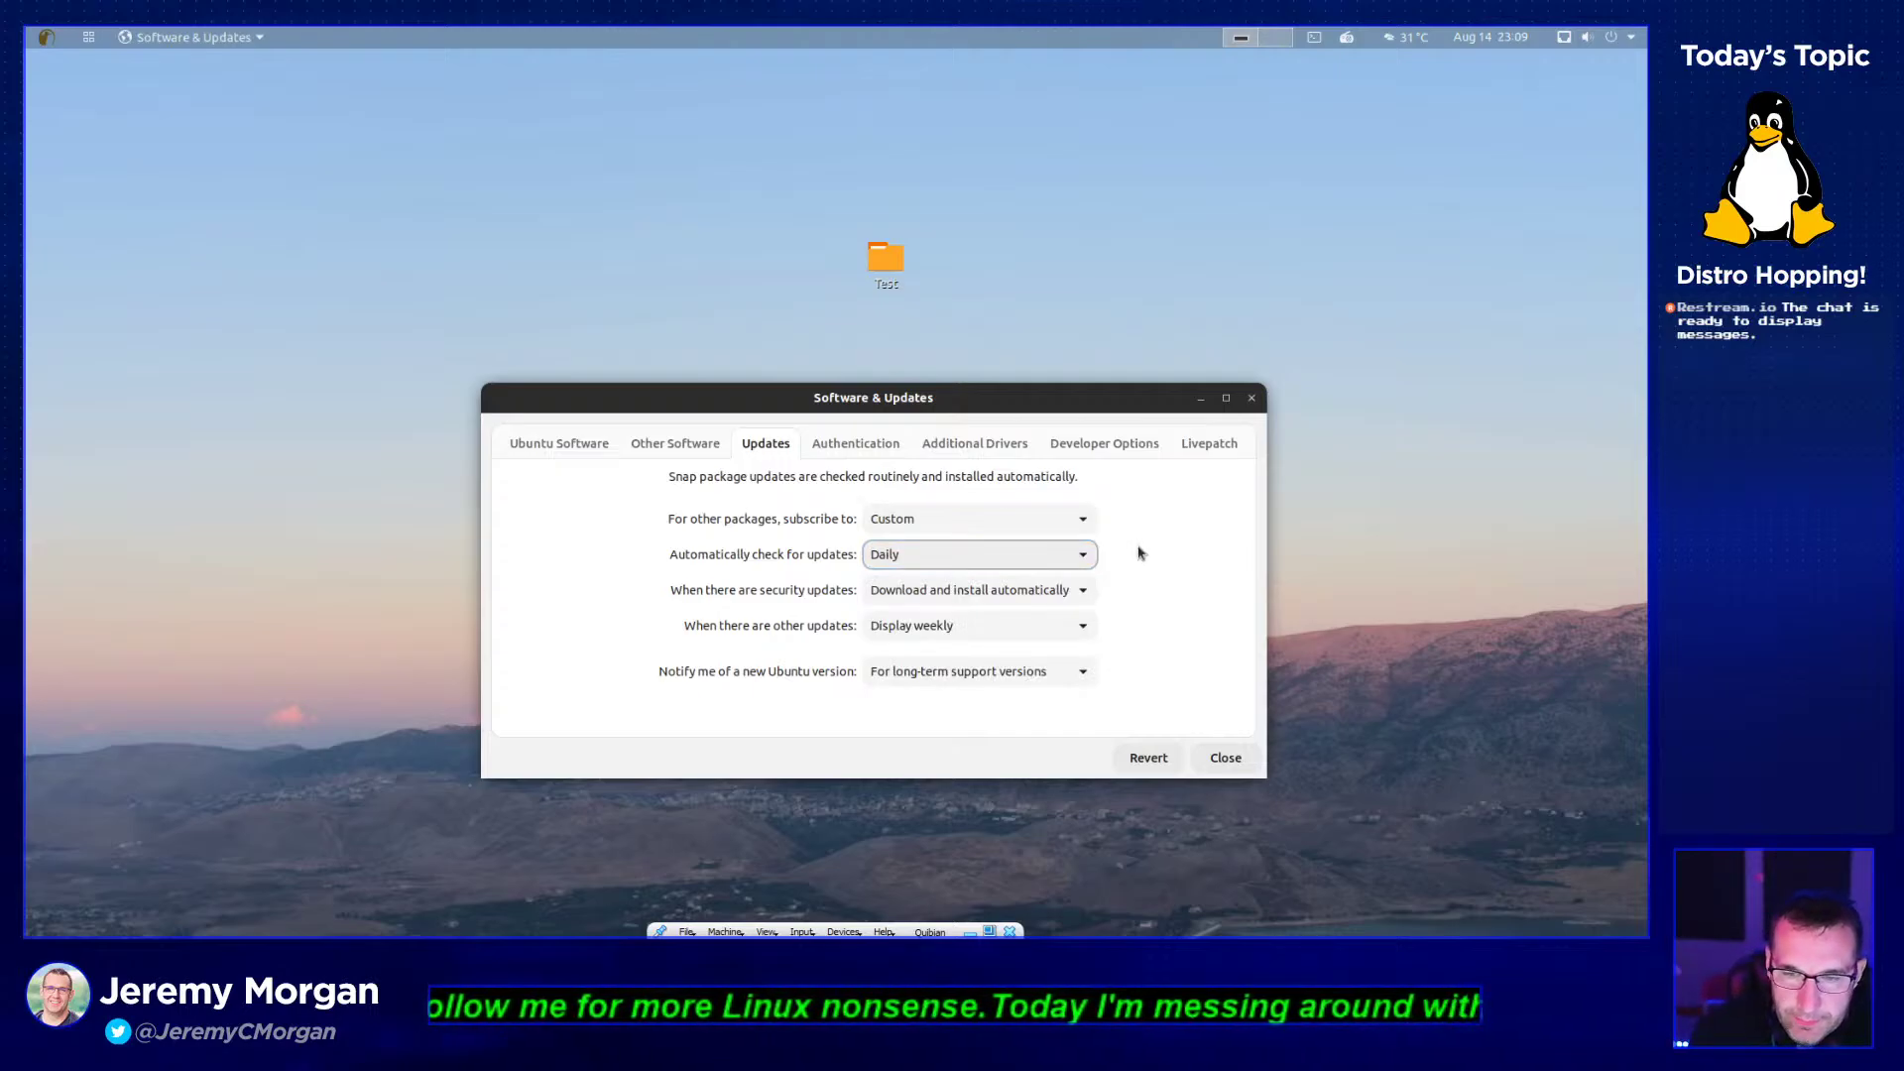
- Set security updates to download and install automatically, others weekly, then view Authentication keys
click(898, 587)
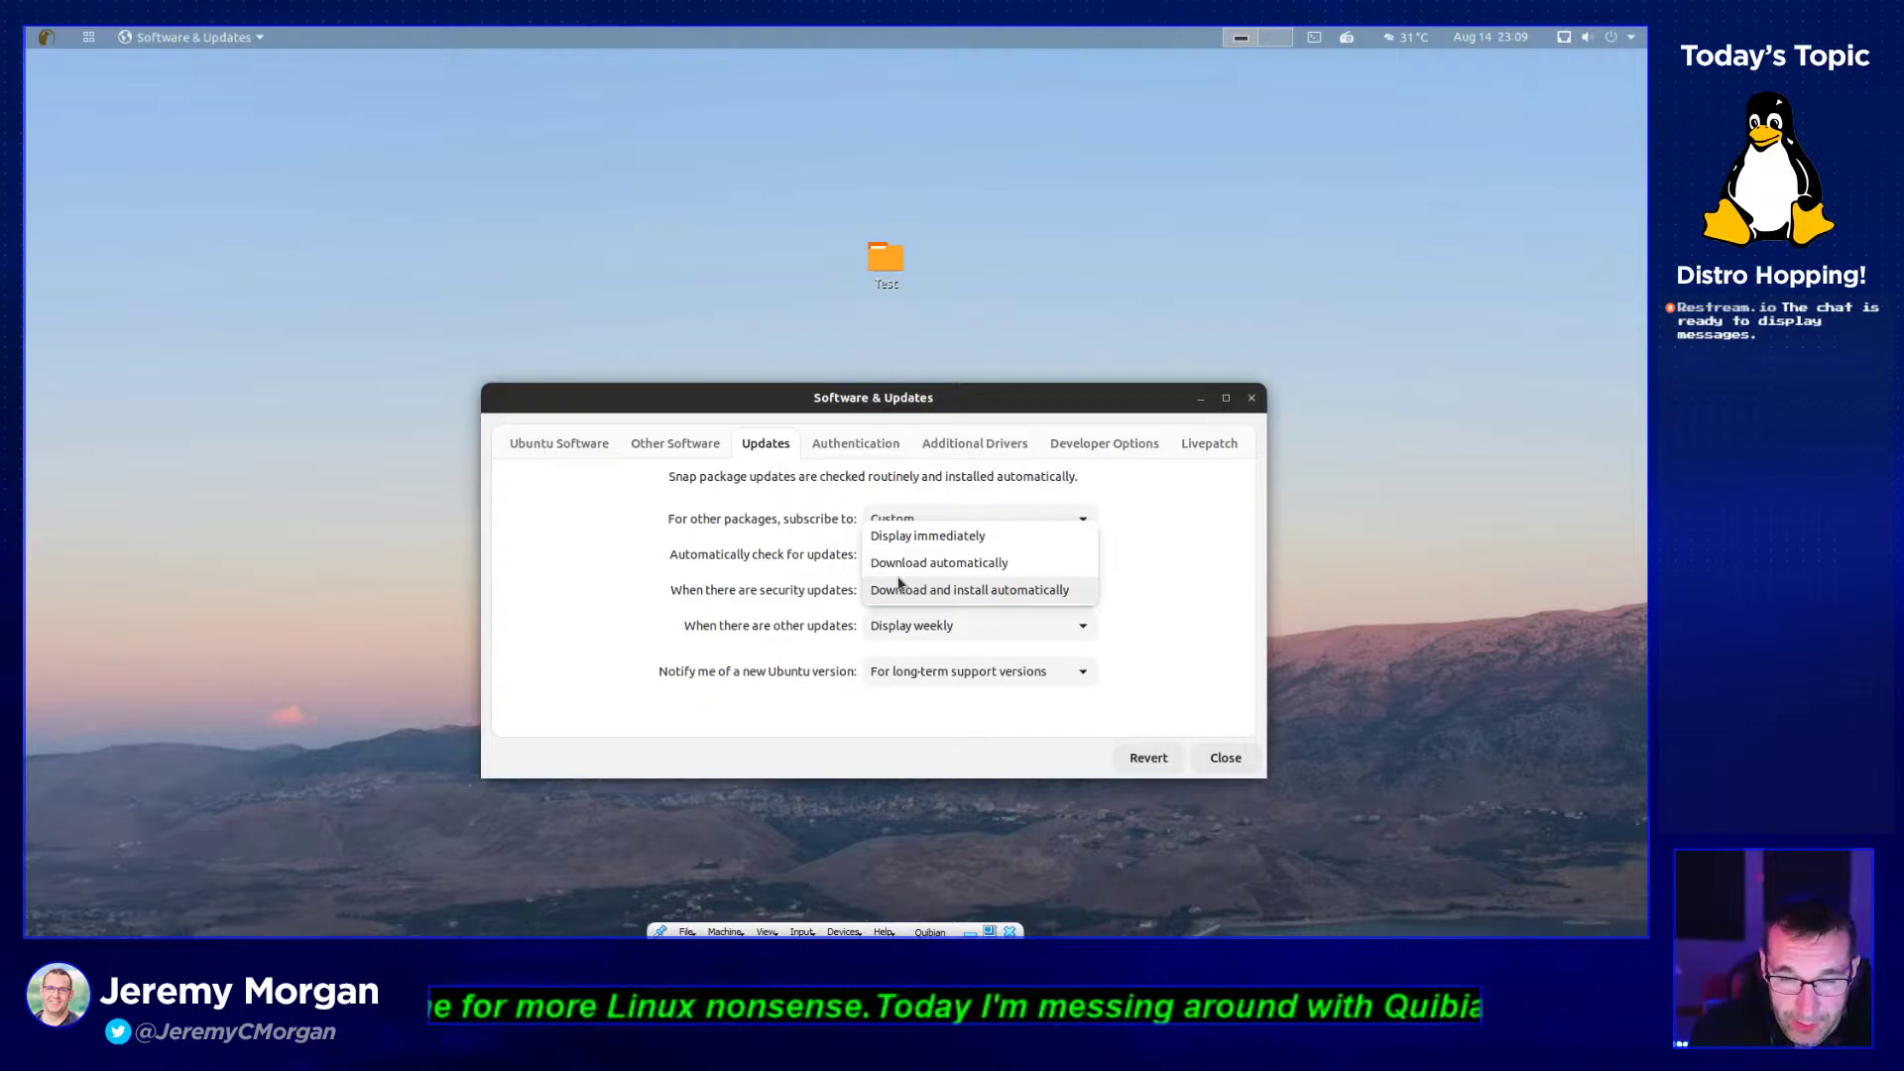
click(891, 593)
click(879, 624)
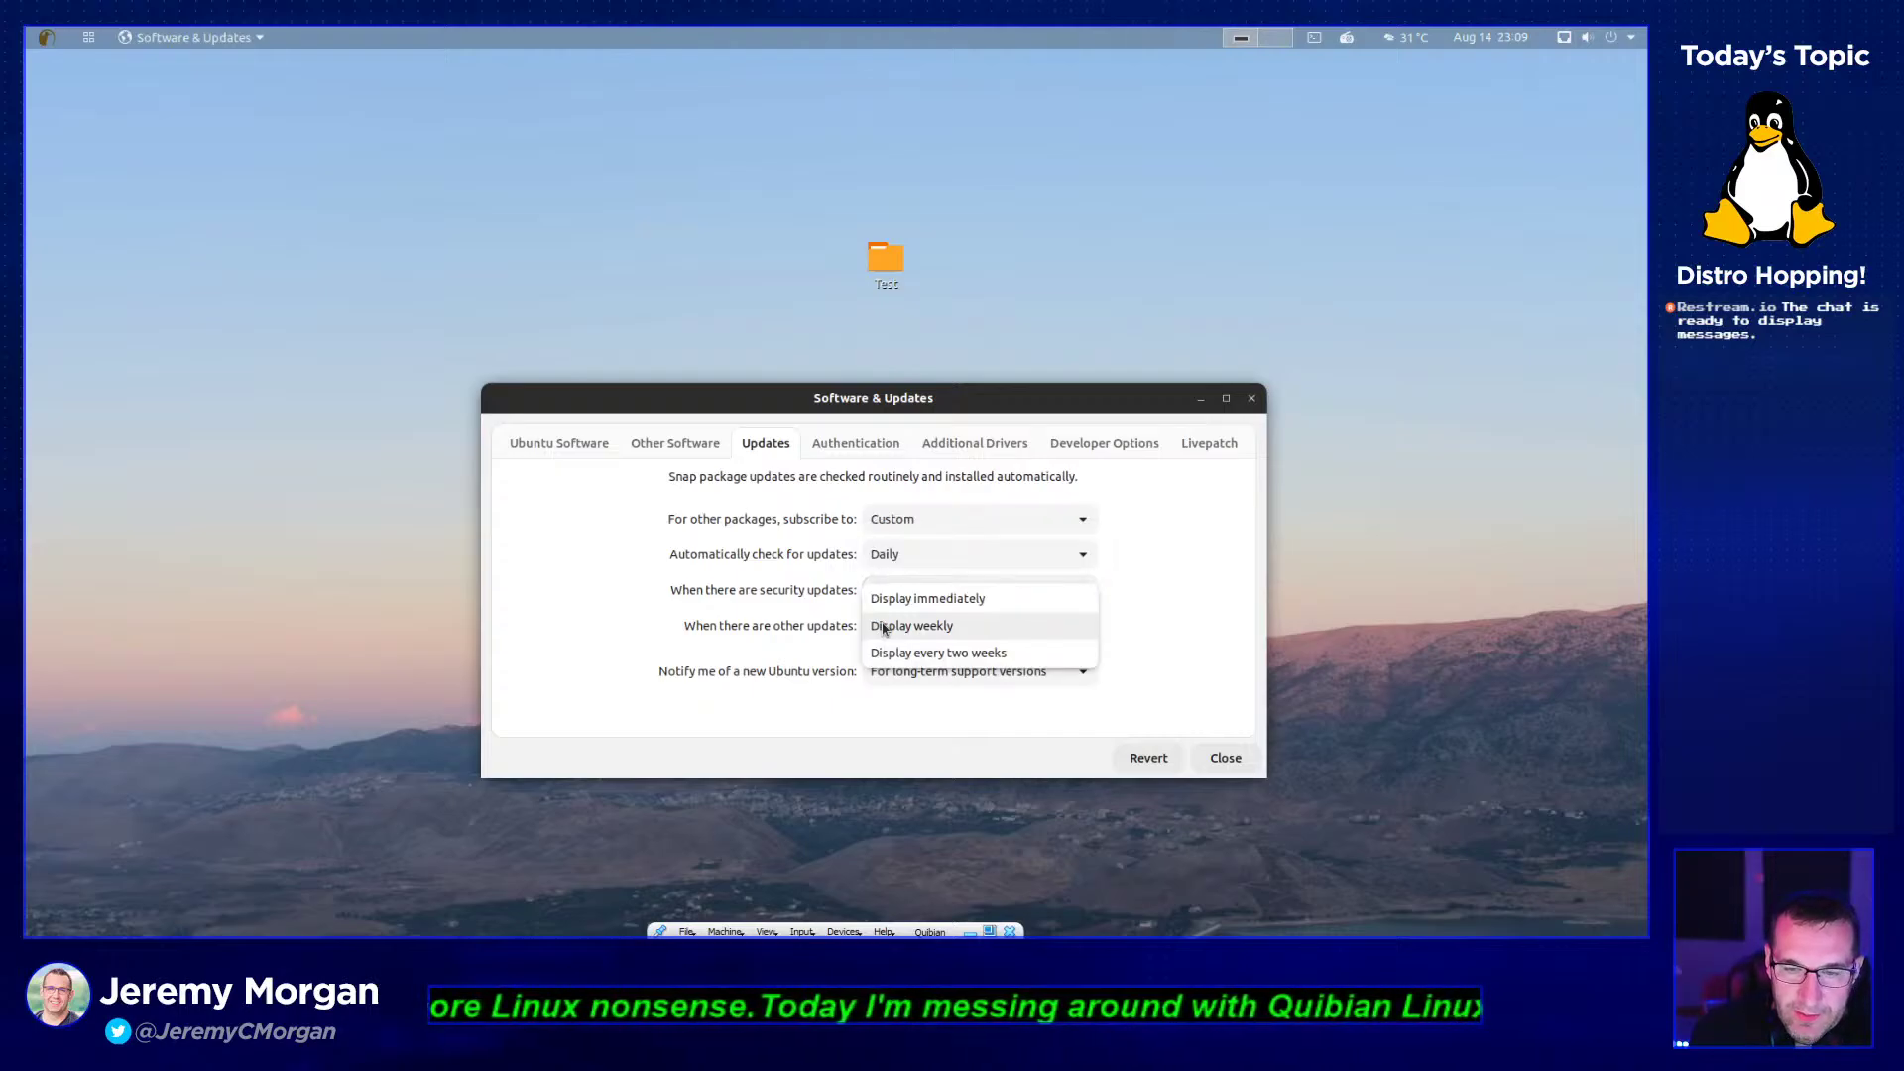
click(819, 635)
click(844, 454)
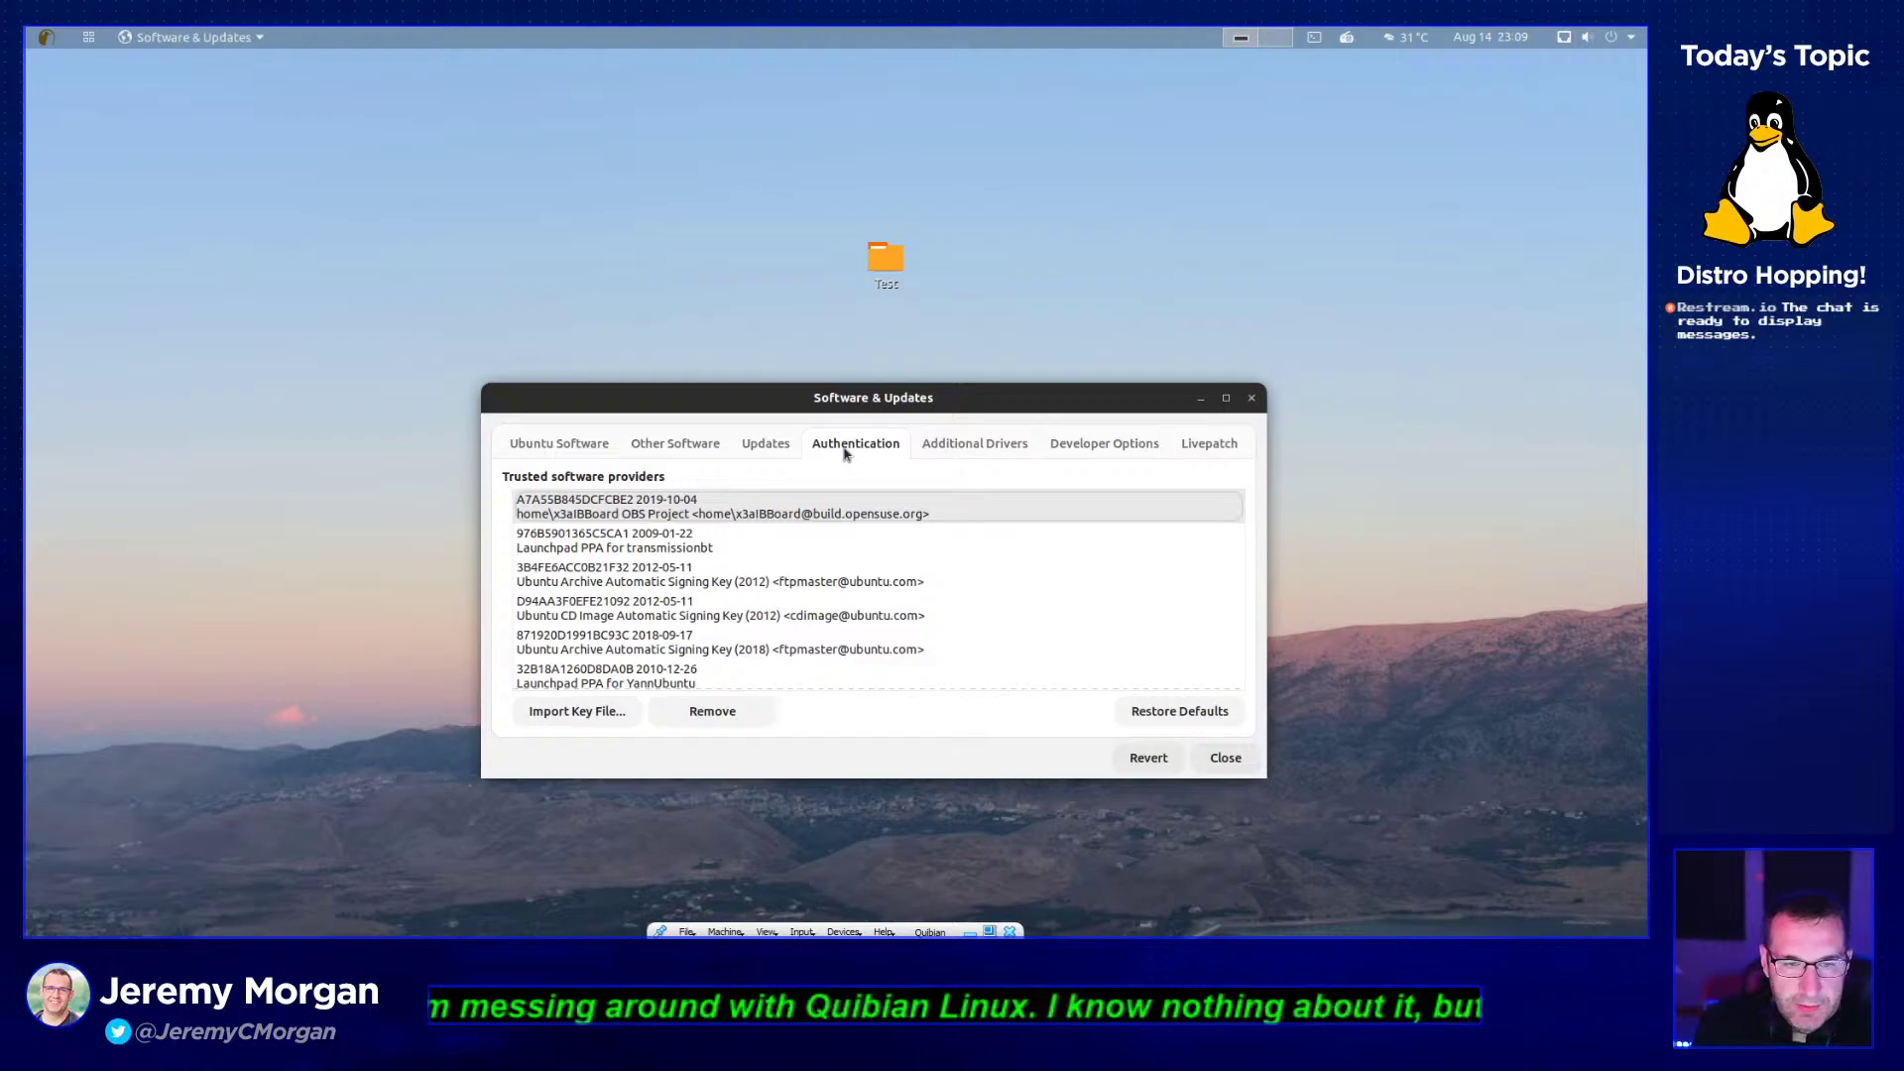
- Review Additional Drivers, Developer Options and Livepatch tabs, then close Software & Updates without reloading
scroll(830, 585, down, 1)
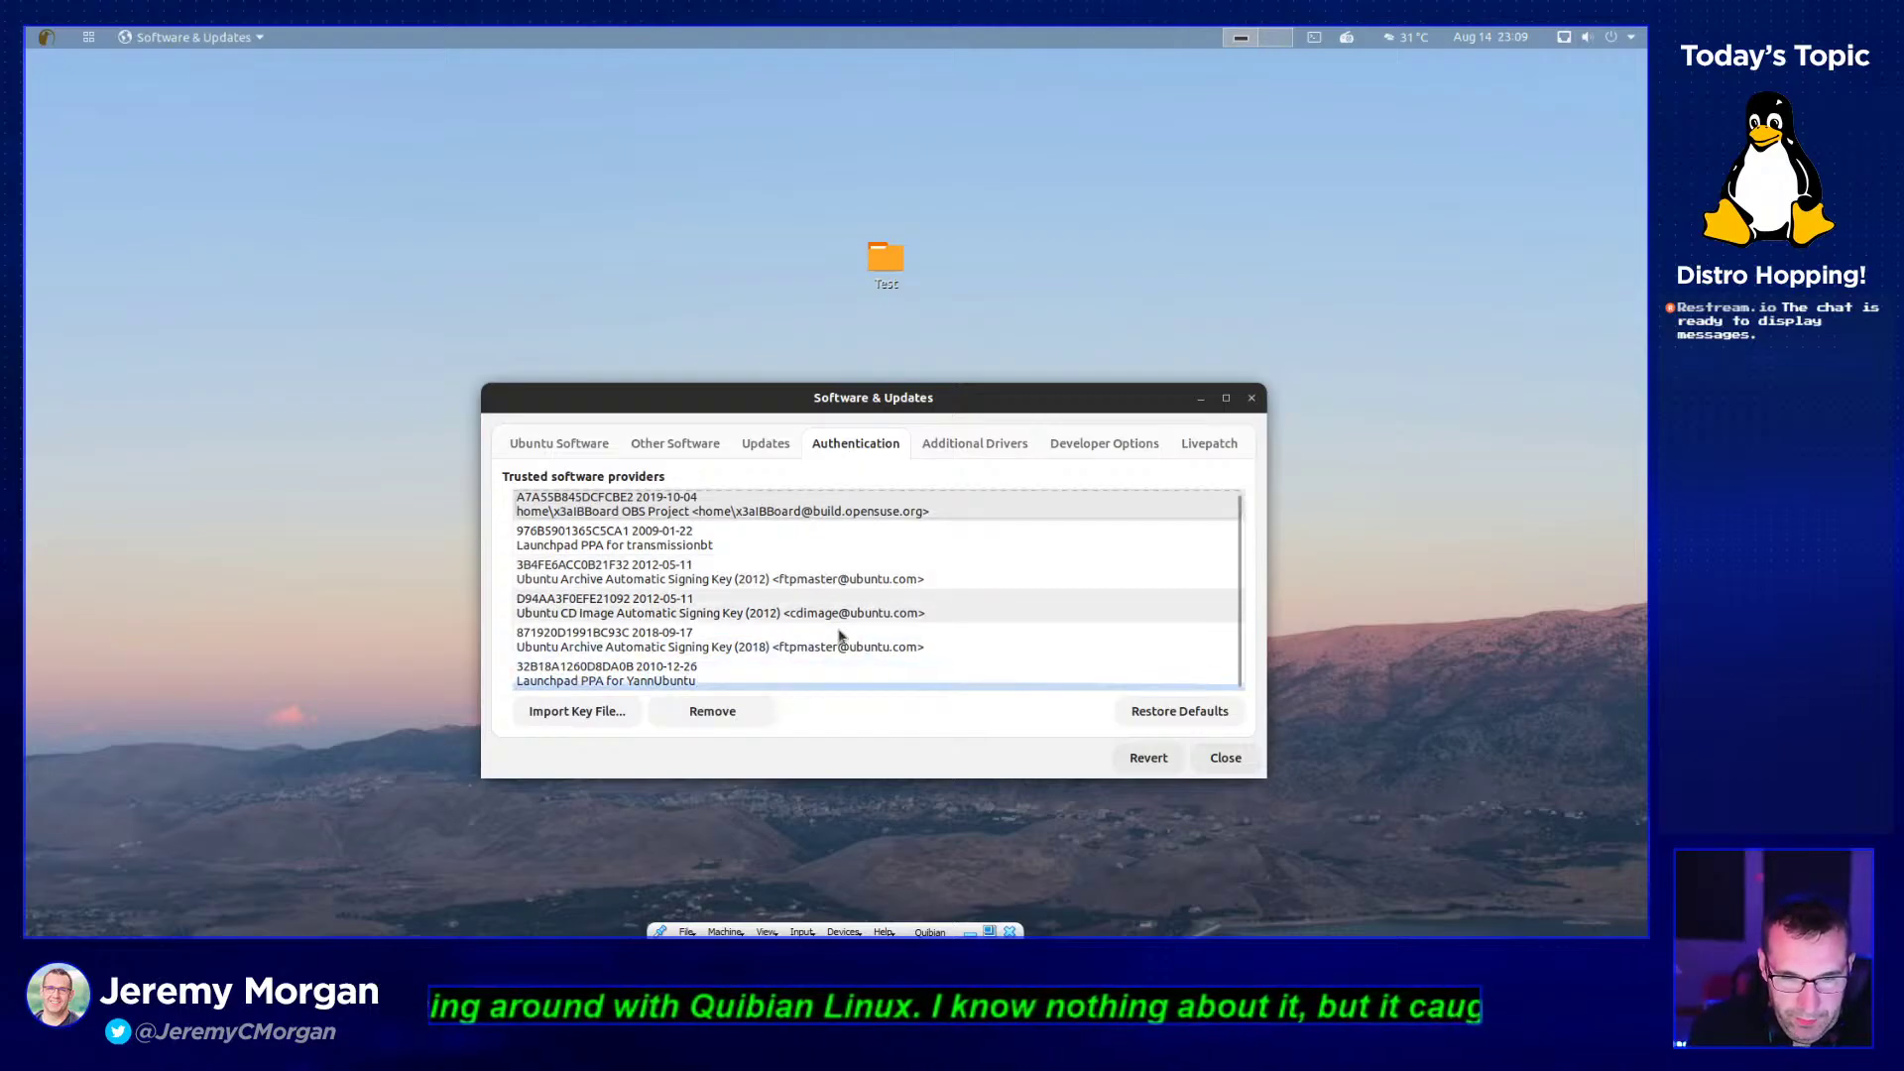
scroll(838, 635, up, 2)
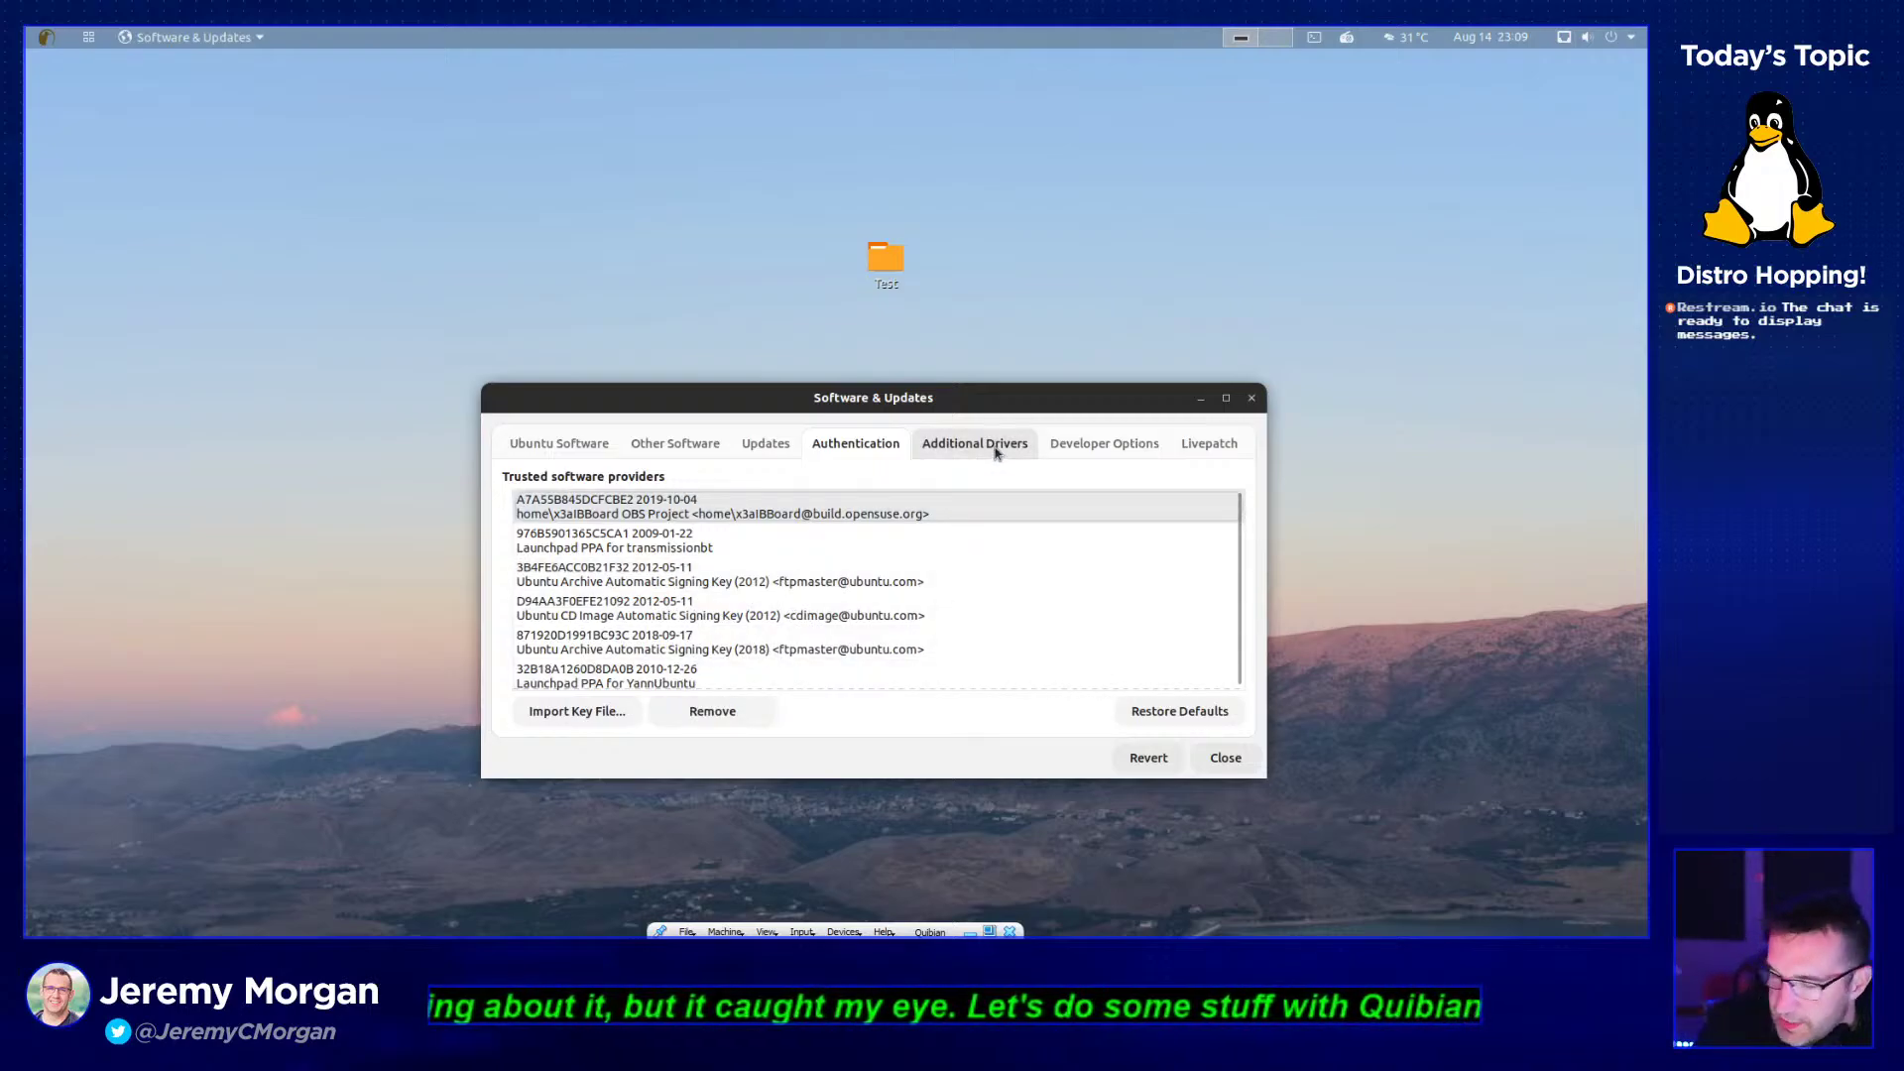
click(954, 456)
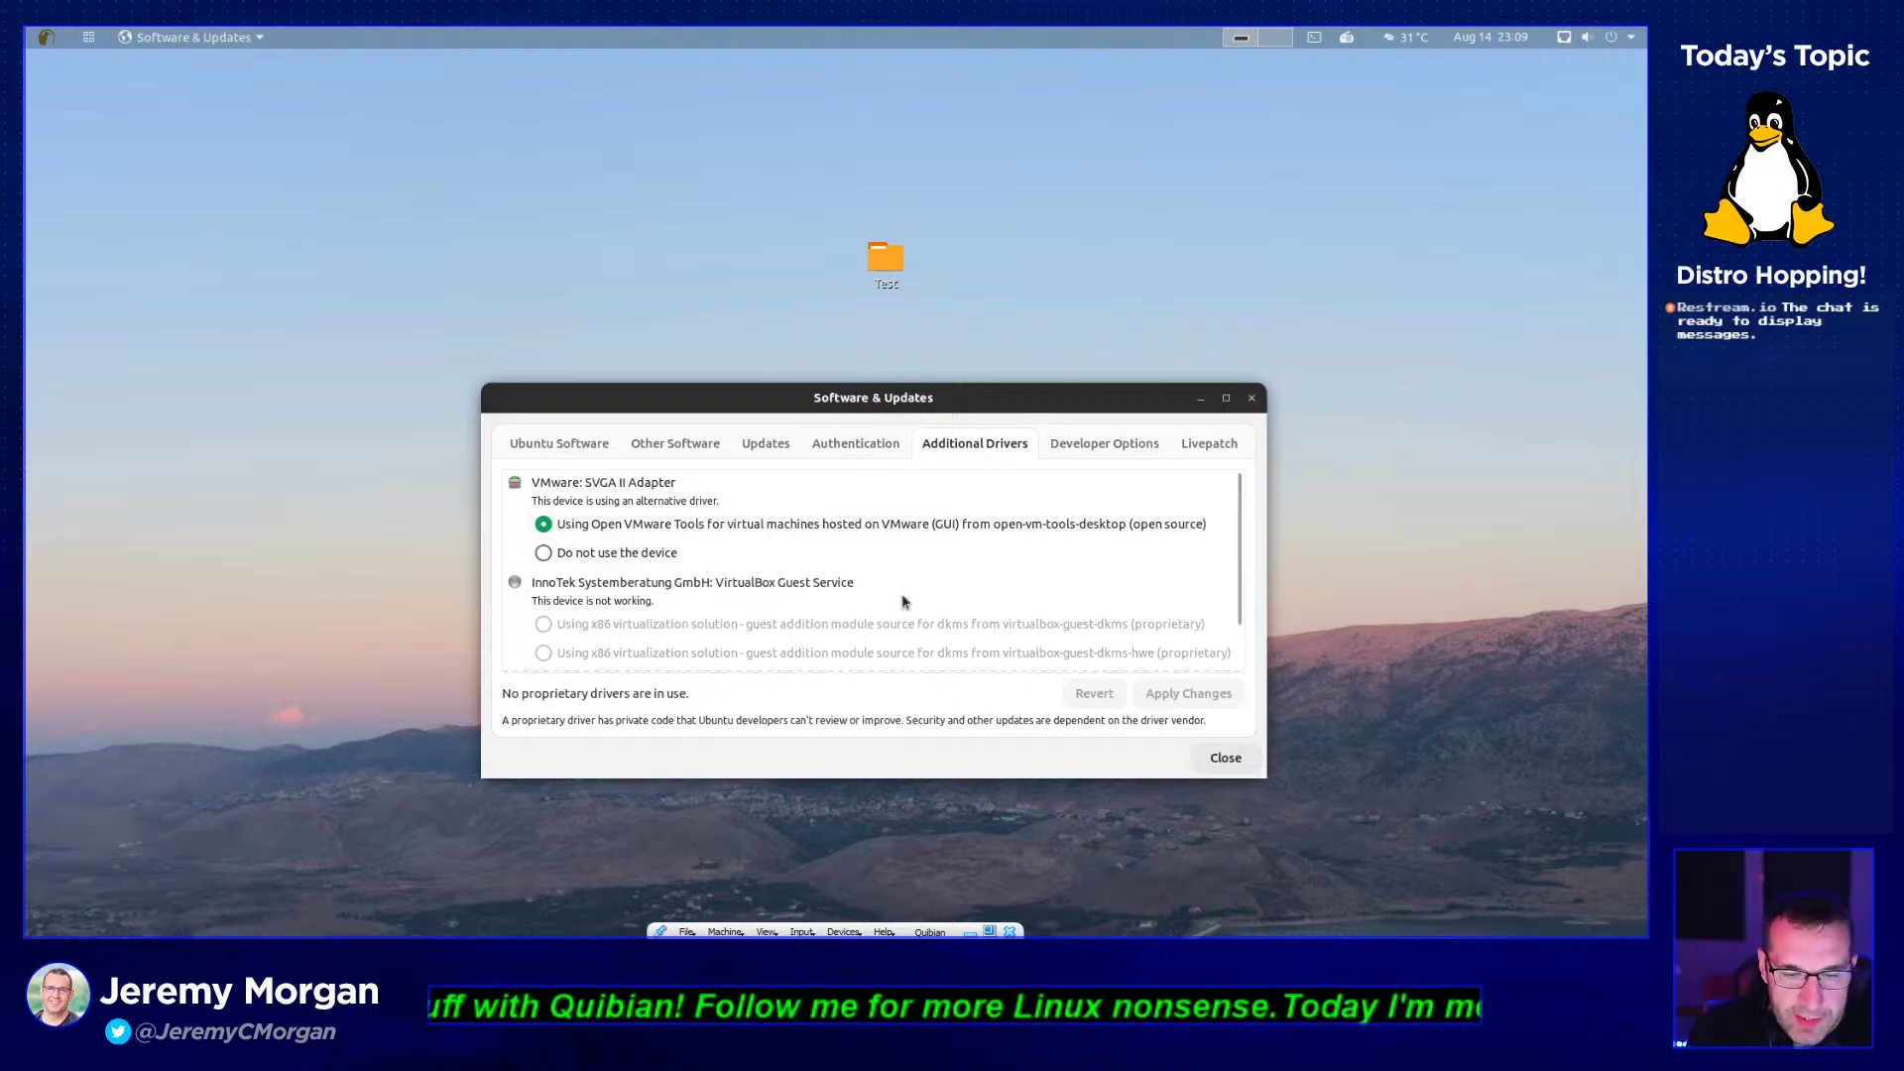
click(1135, 439)
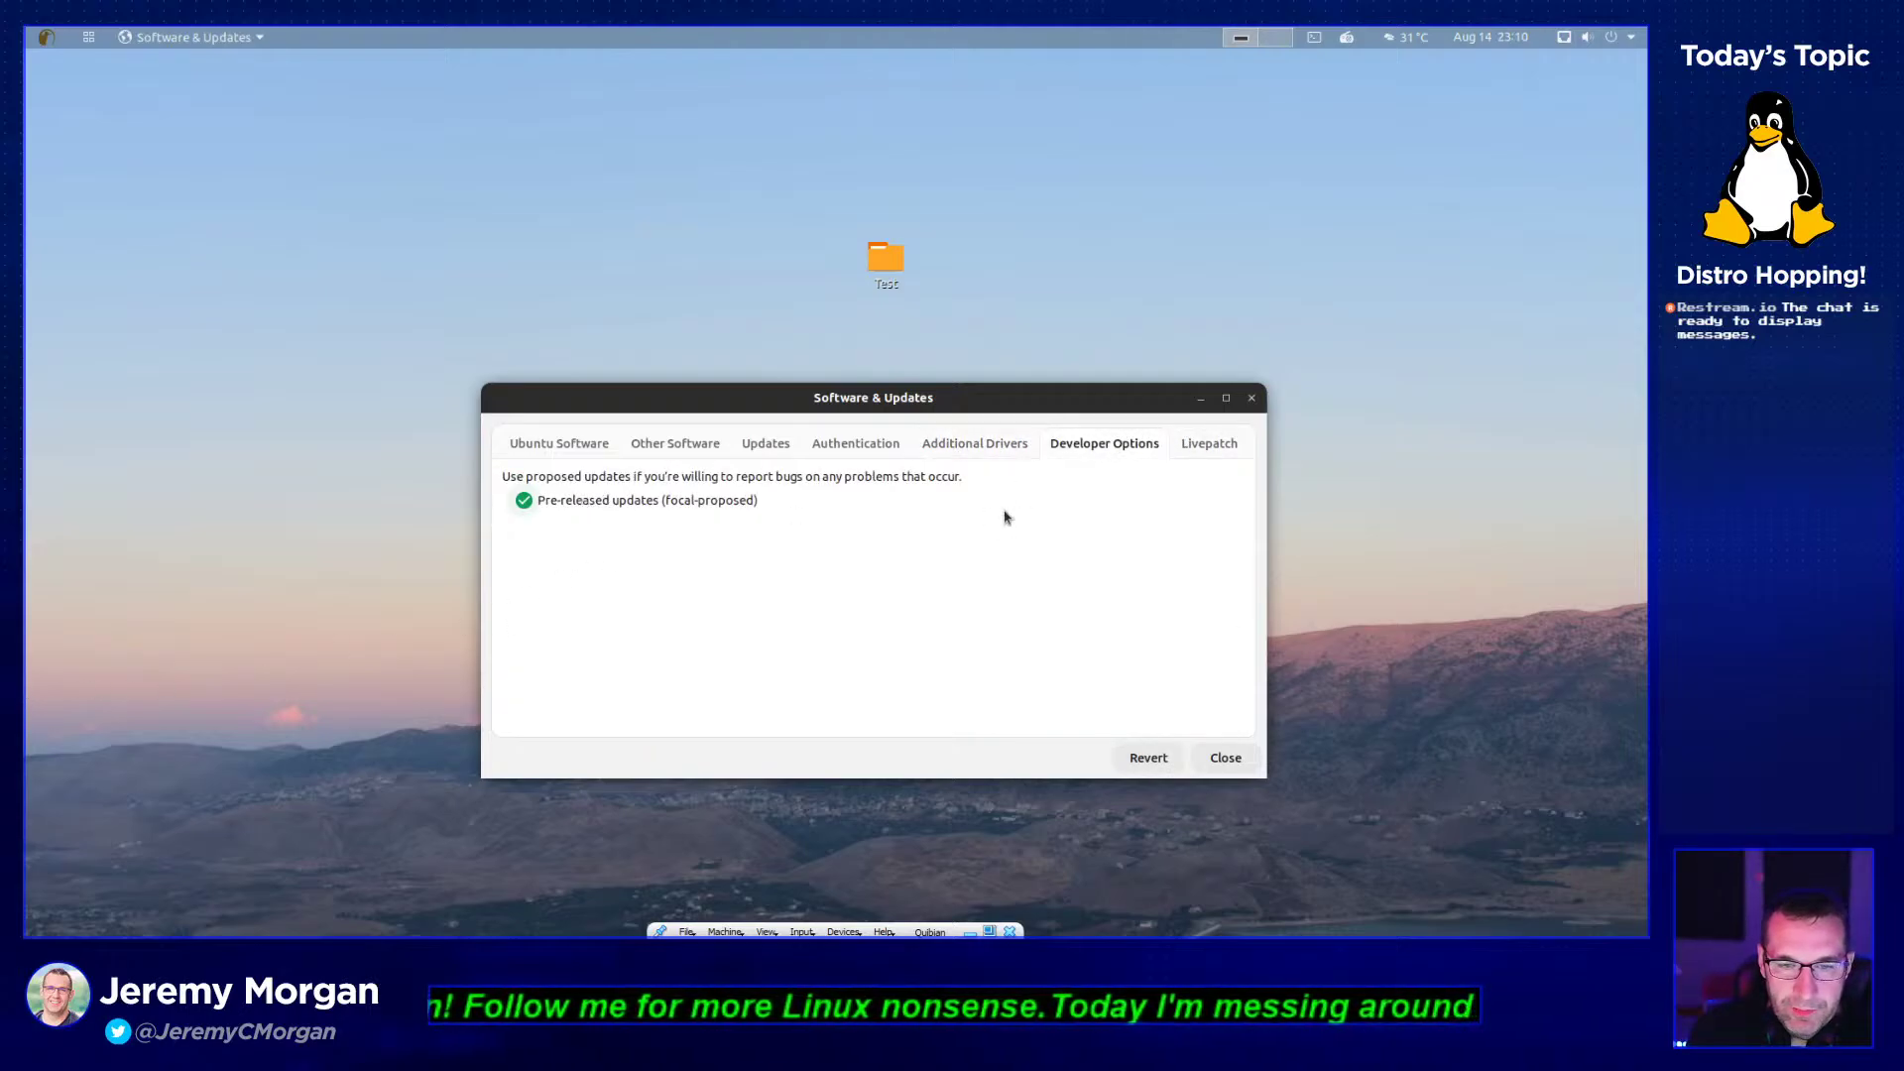
click(1208, 445)
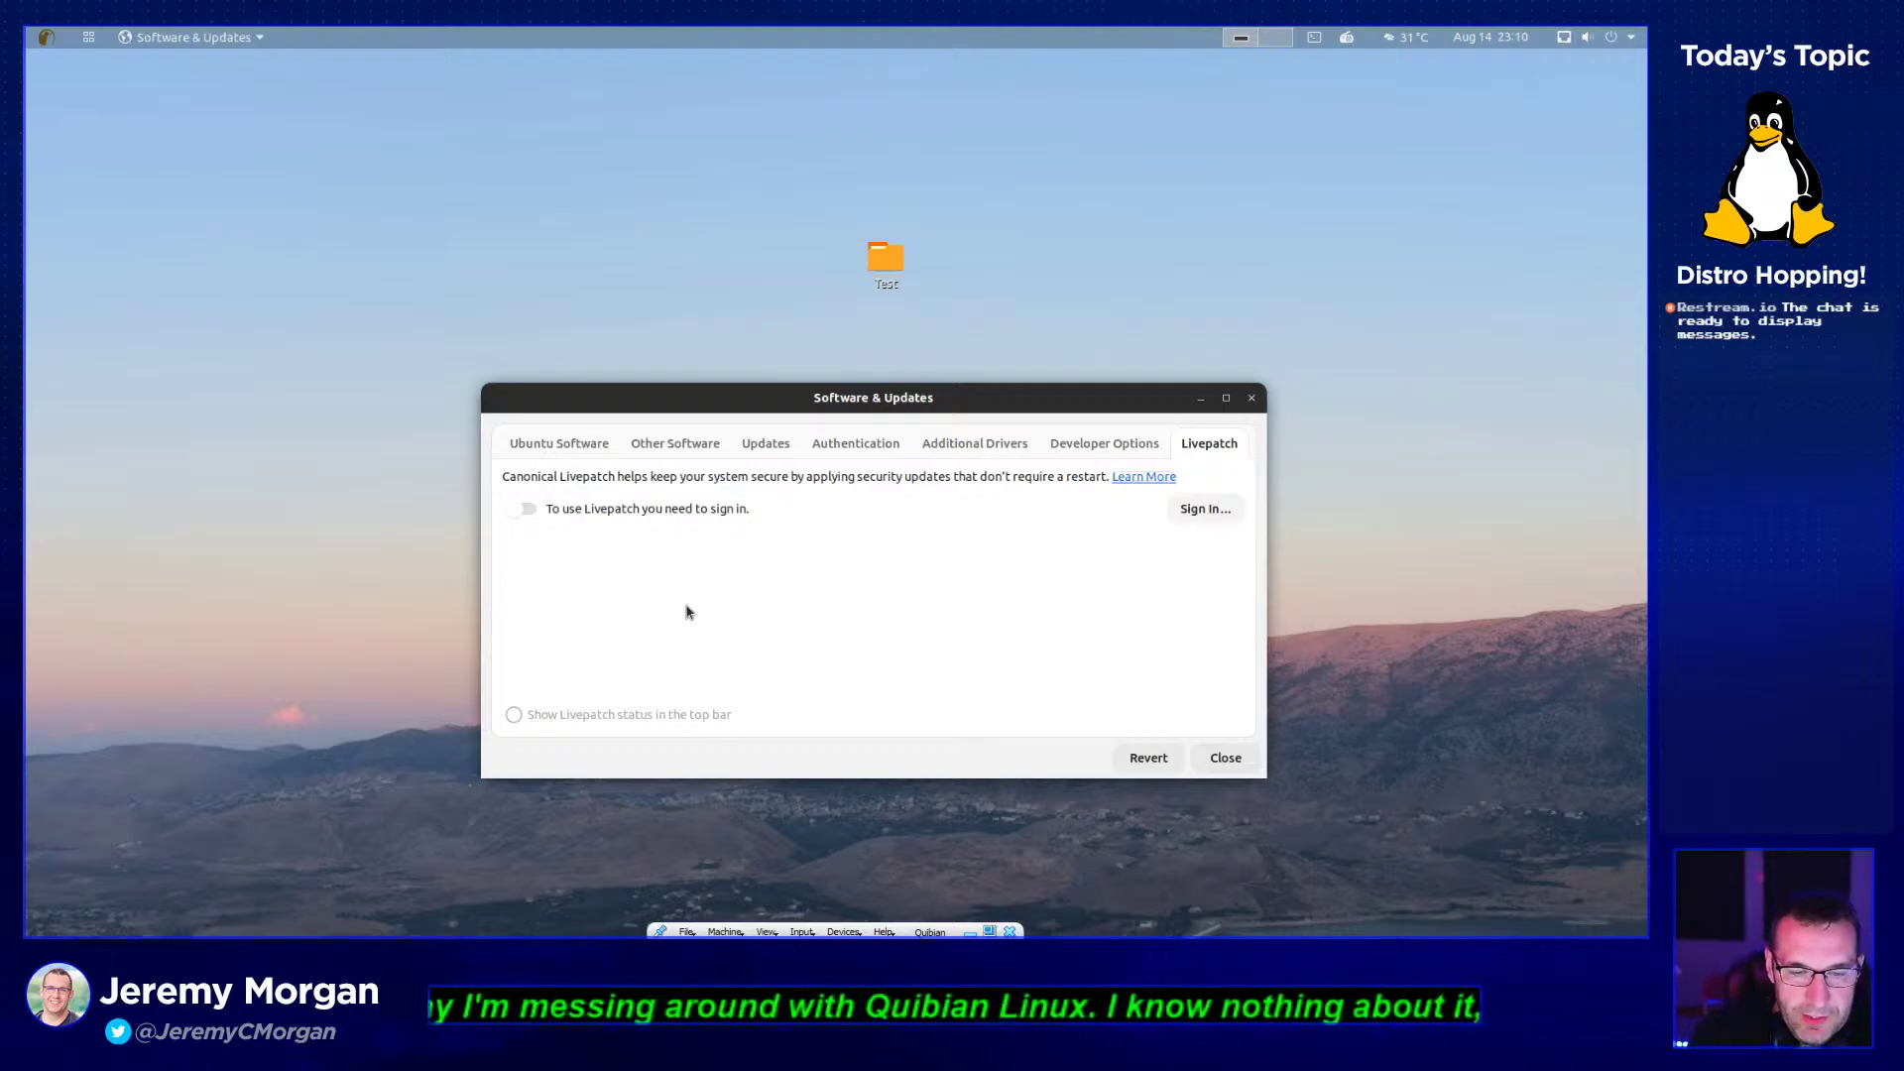
click(1238, 757)
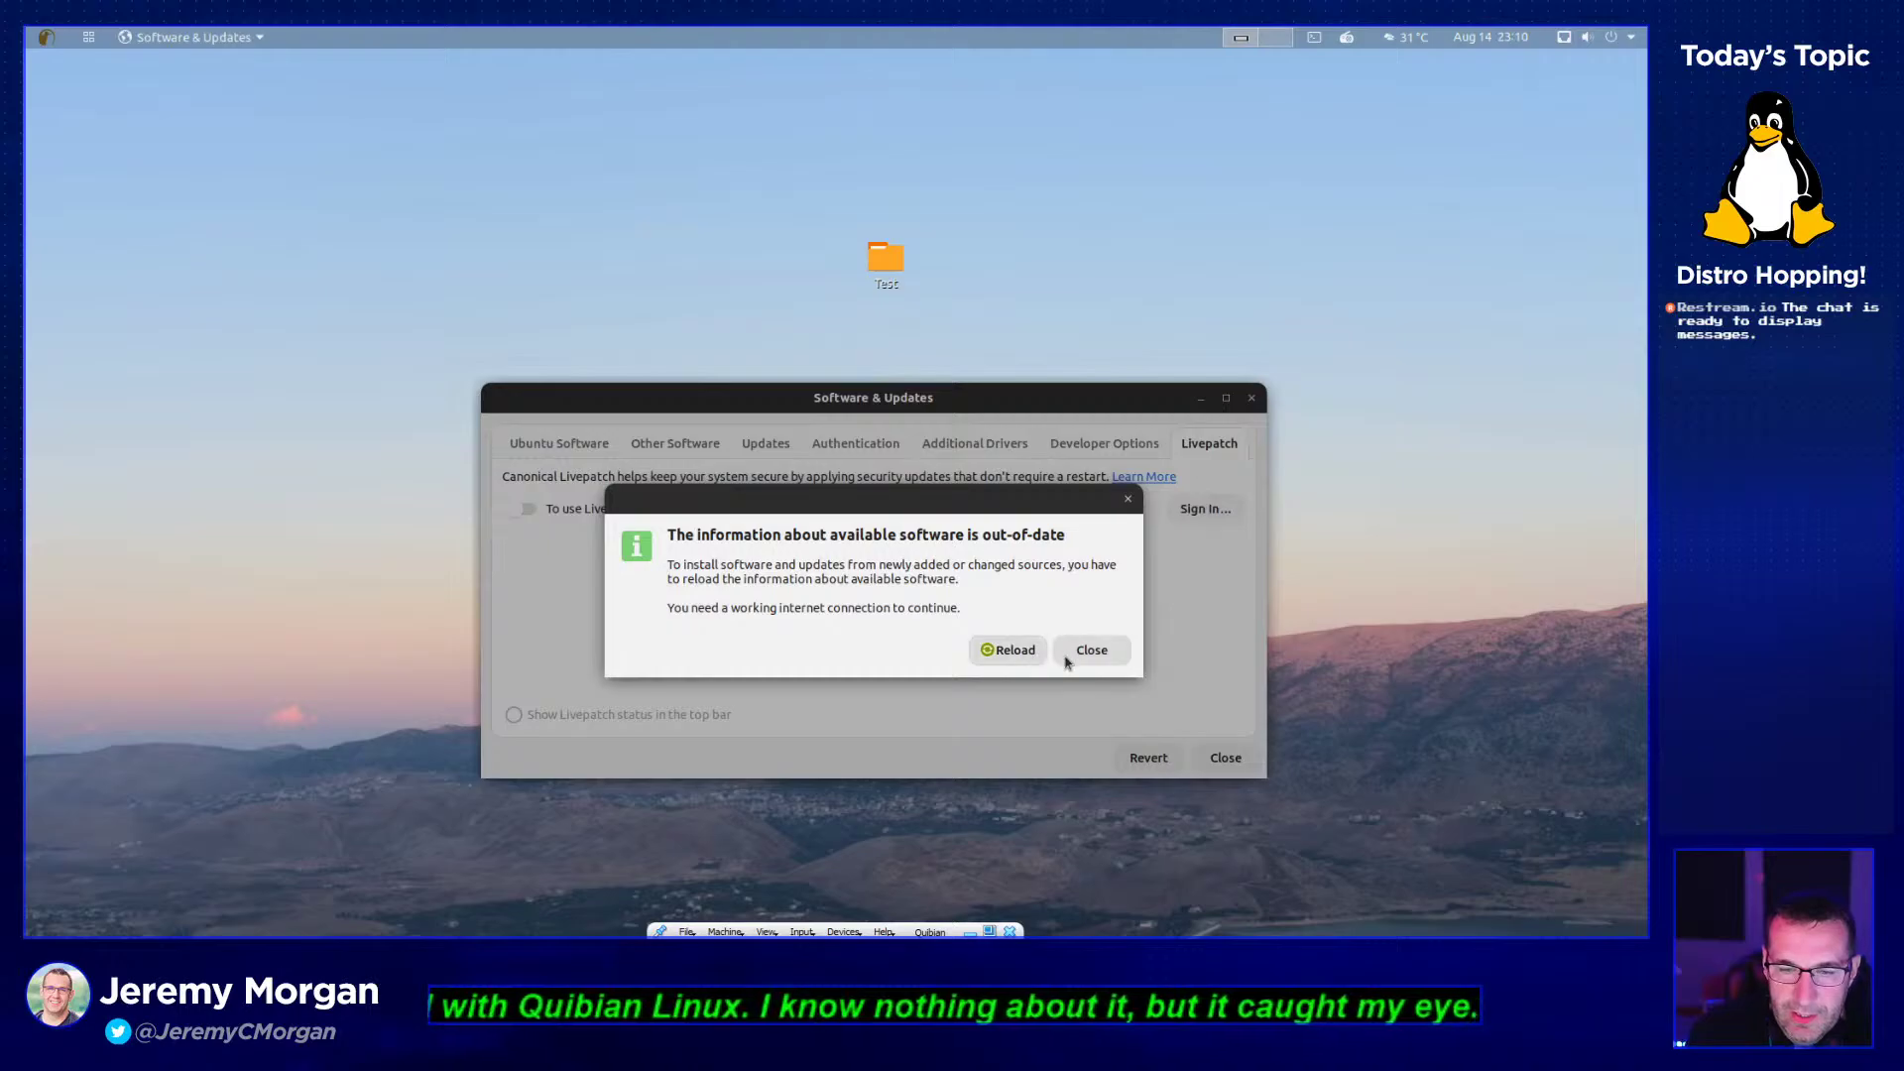
click(1070, 660)
- Launch dconf Editor from System Tools and accept the 'I'll be careful' warning
click(88, 37)
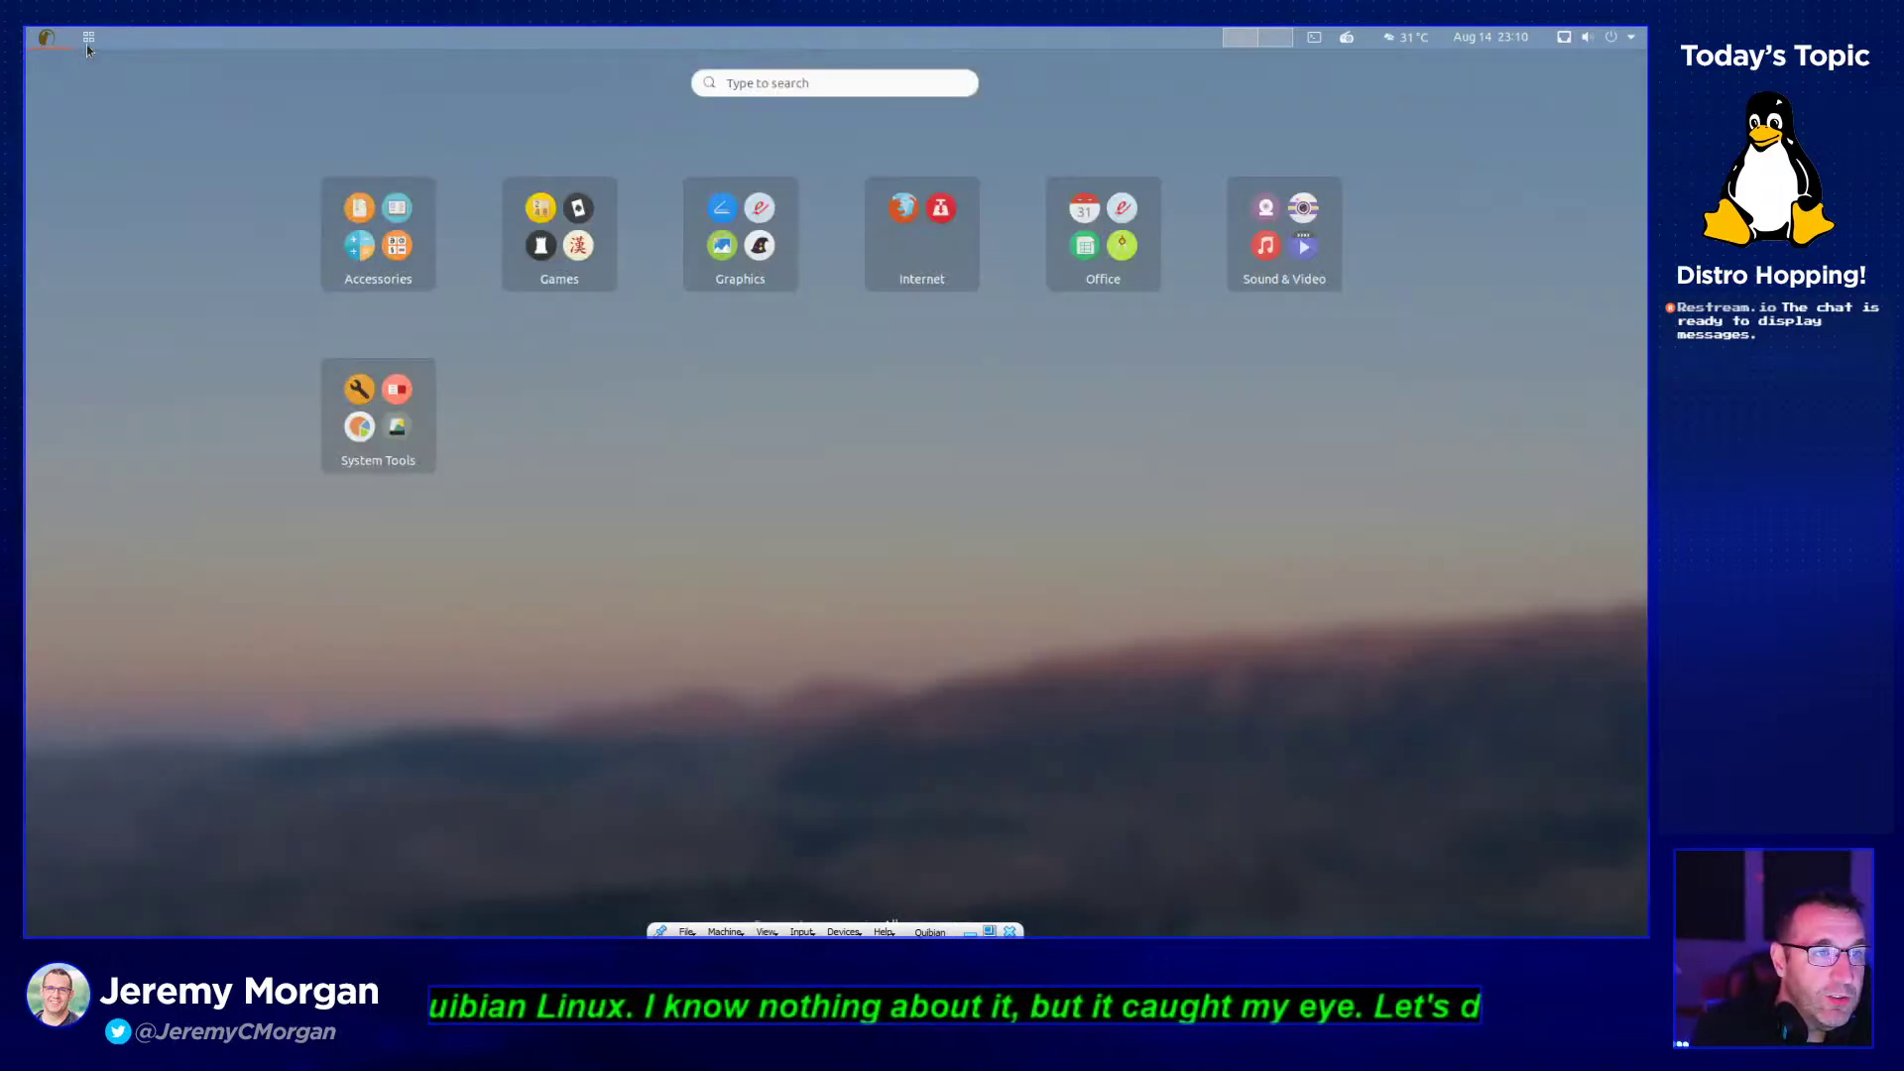
click(394, 434)
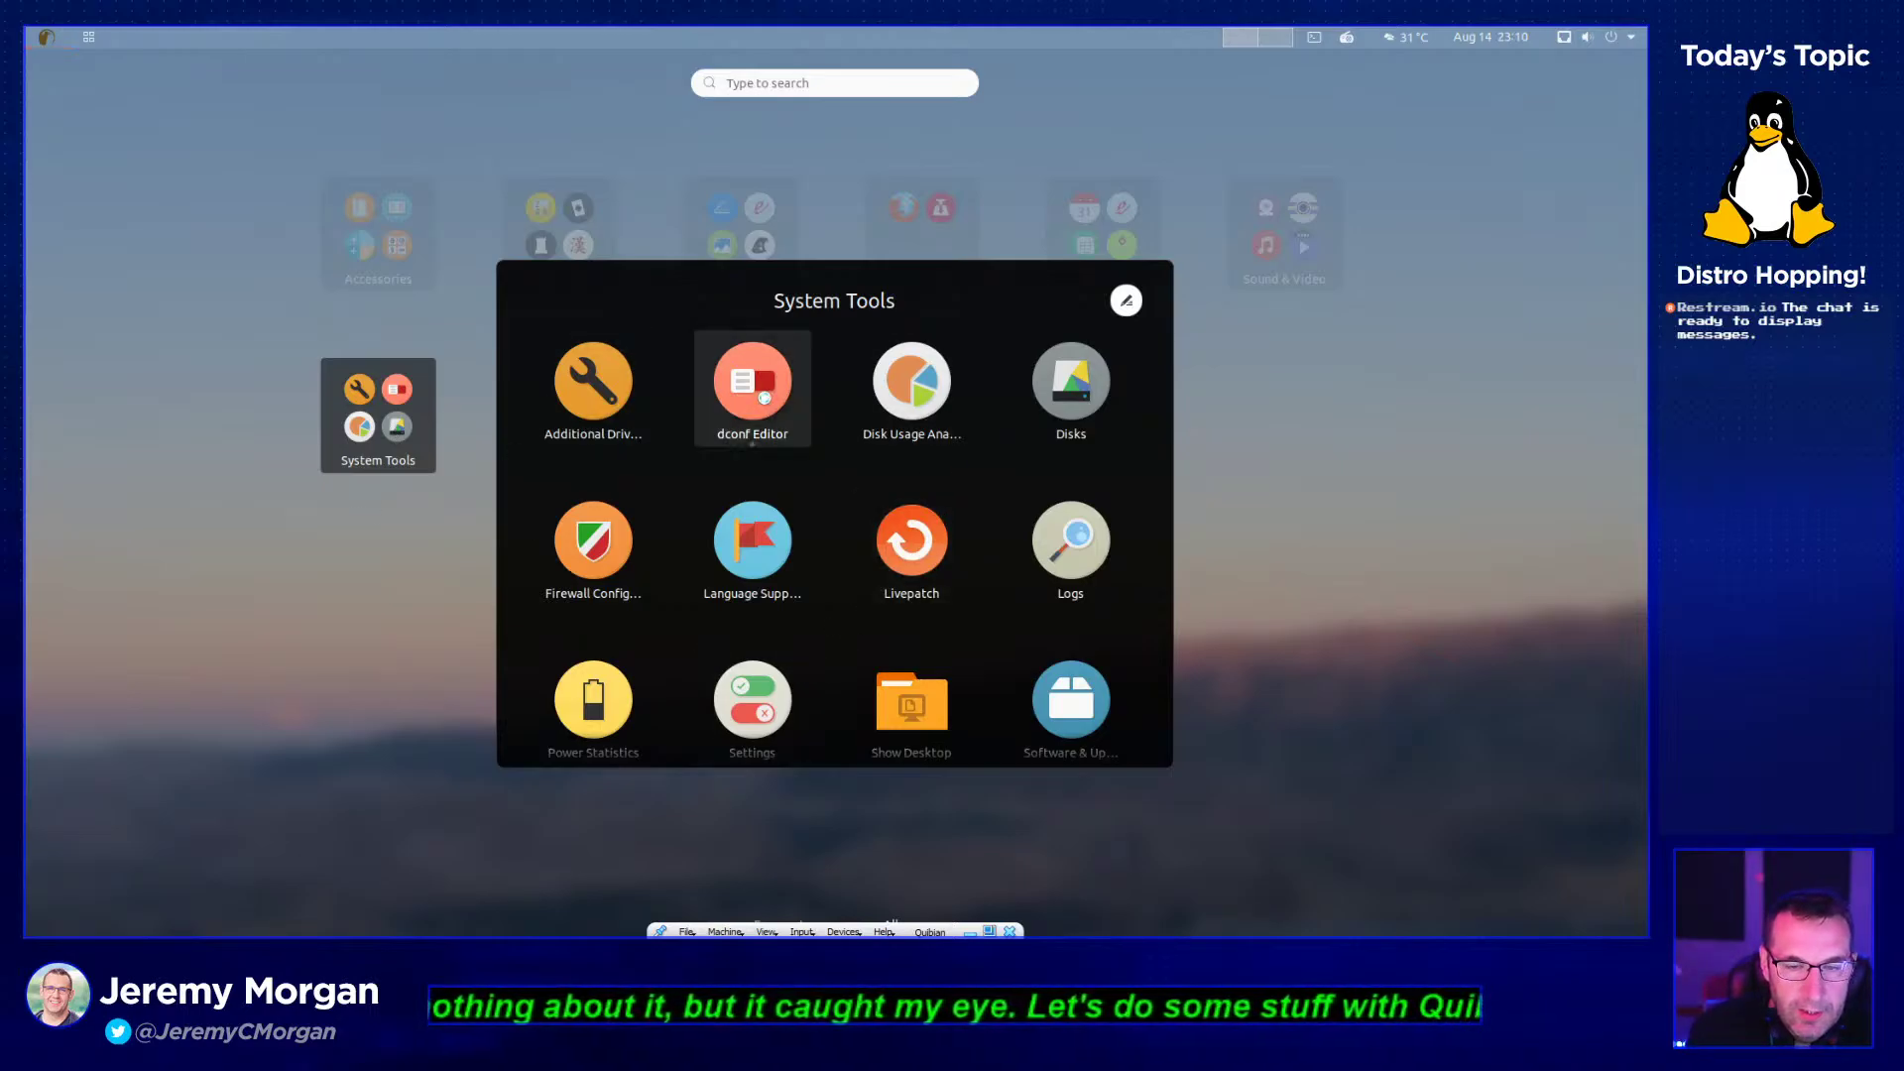
click(766, 397)
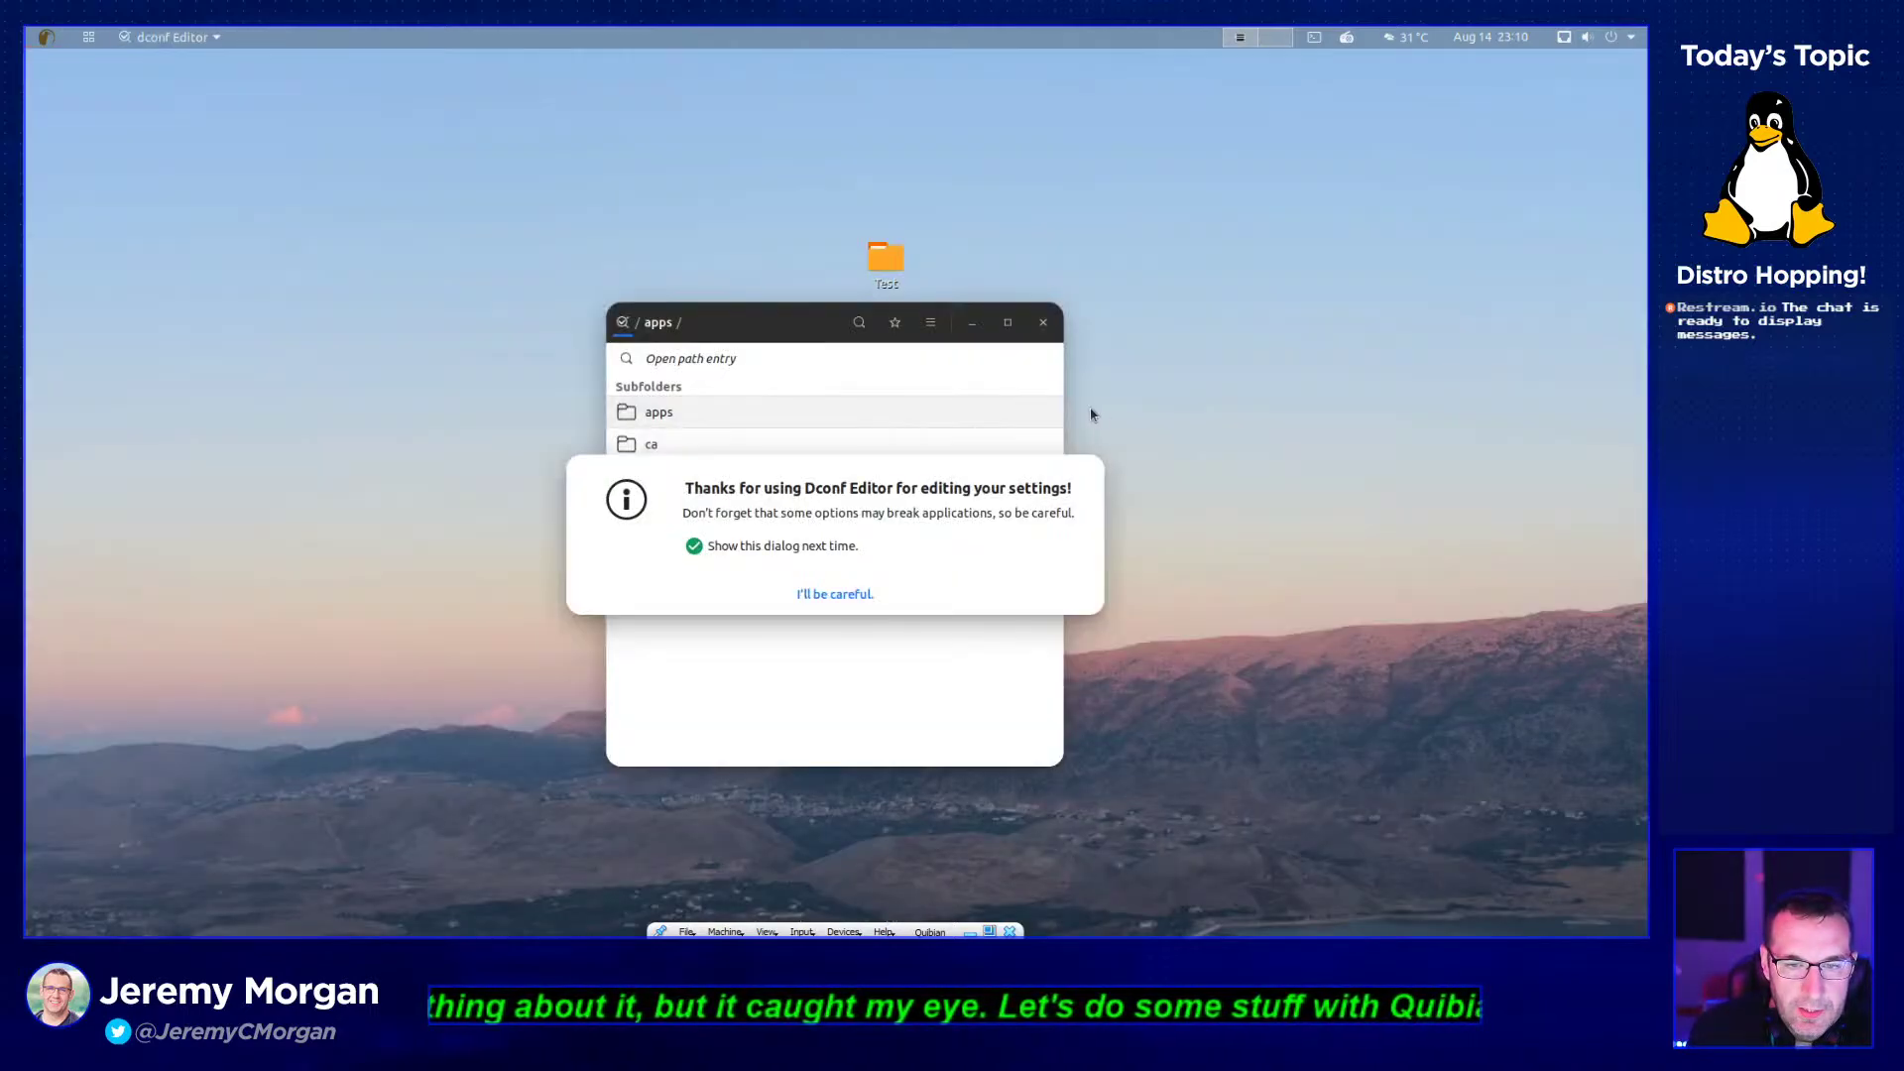
click(859, 596)
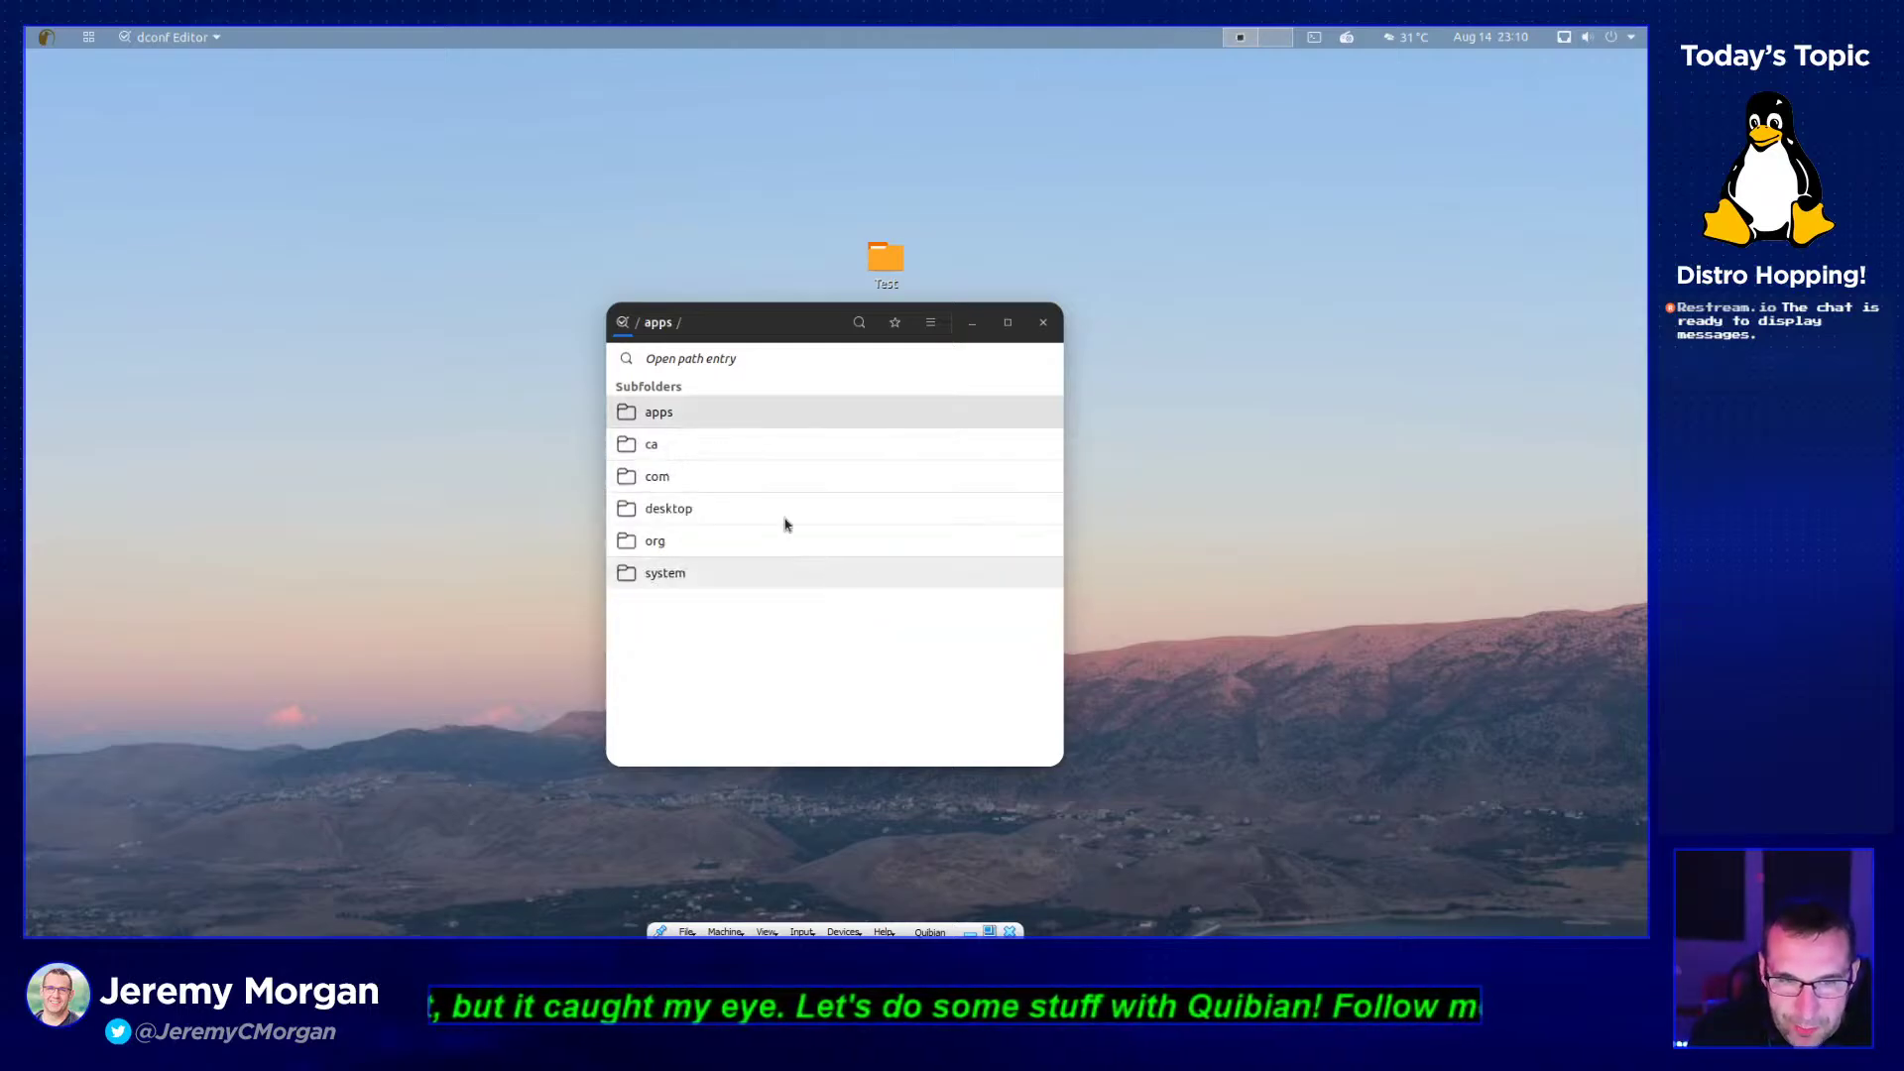
- Browse ca/desrt/dconf-editor/Demo/relocatable to the boolean key's details
click(681, 445)
click(674, 424)
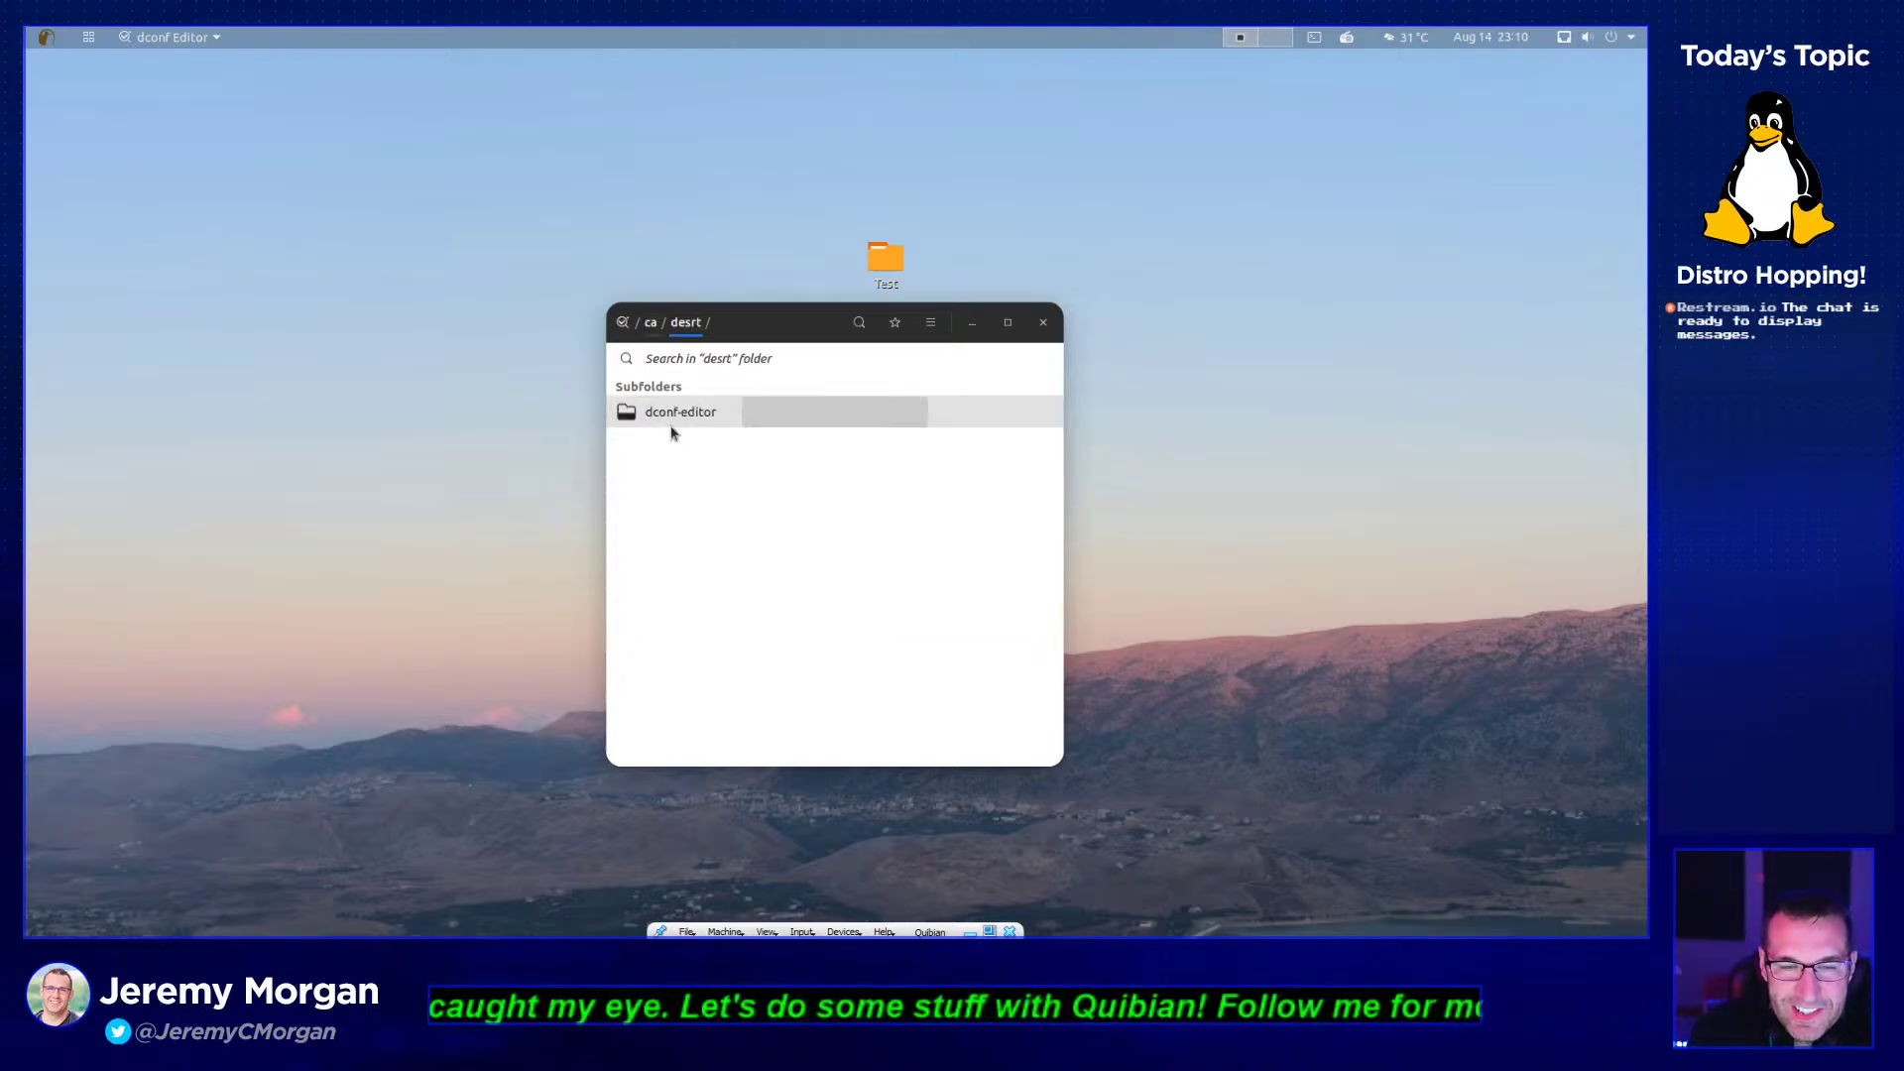
click(674, 412)
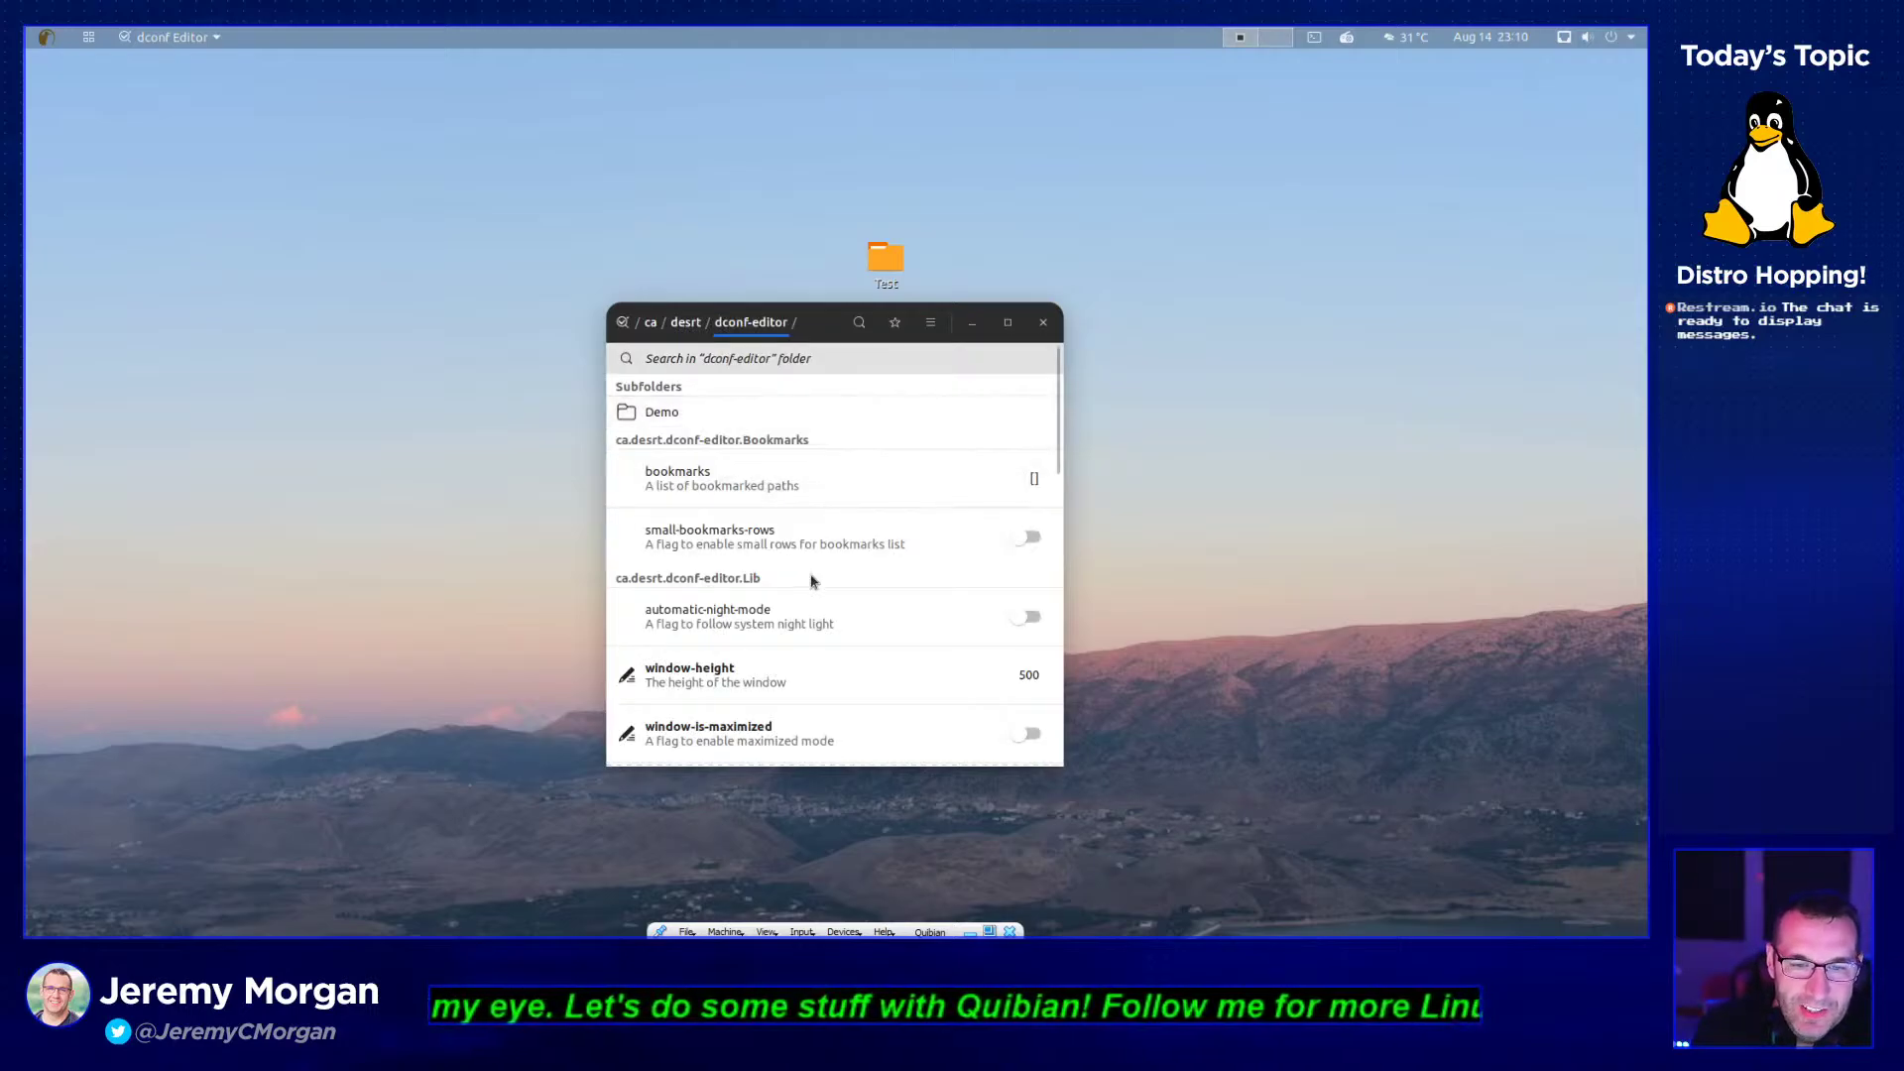
scroll(811, 496, down, 8)
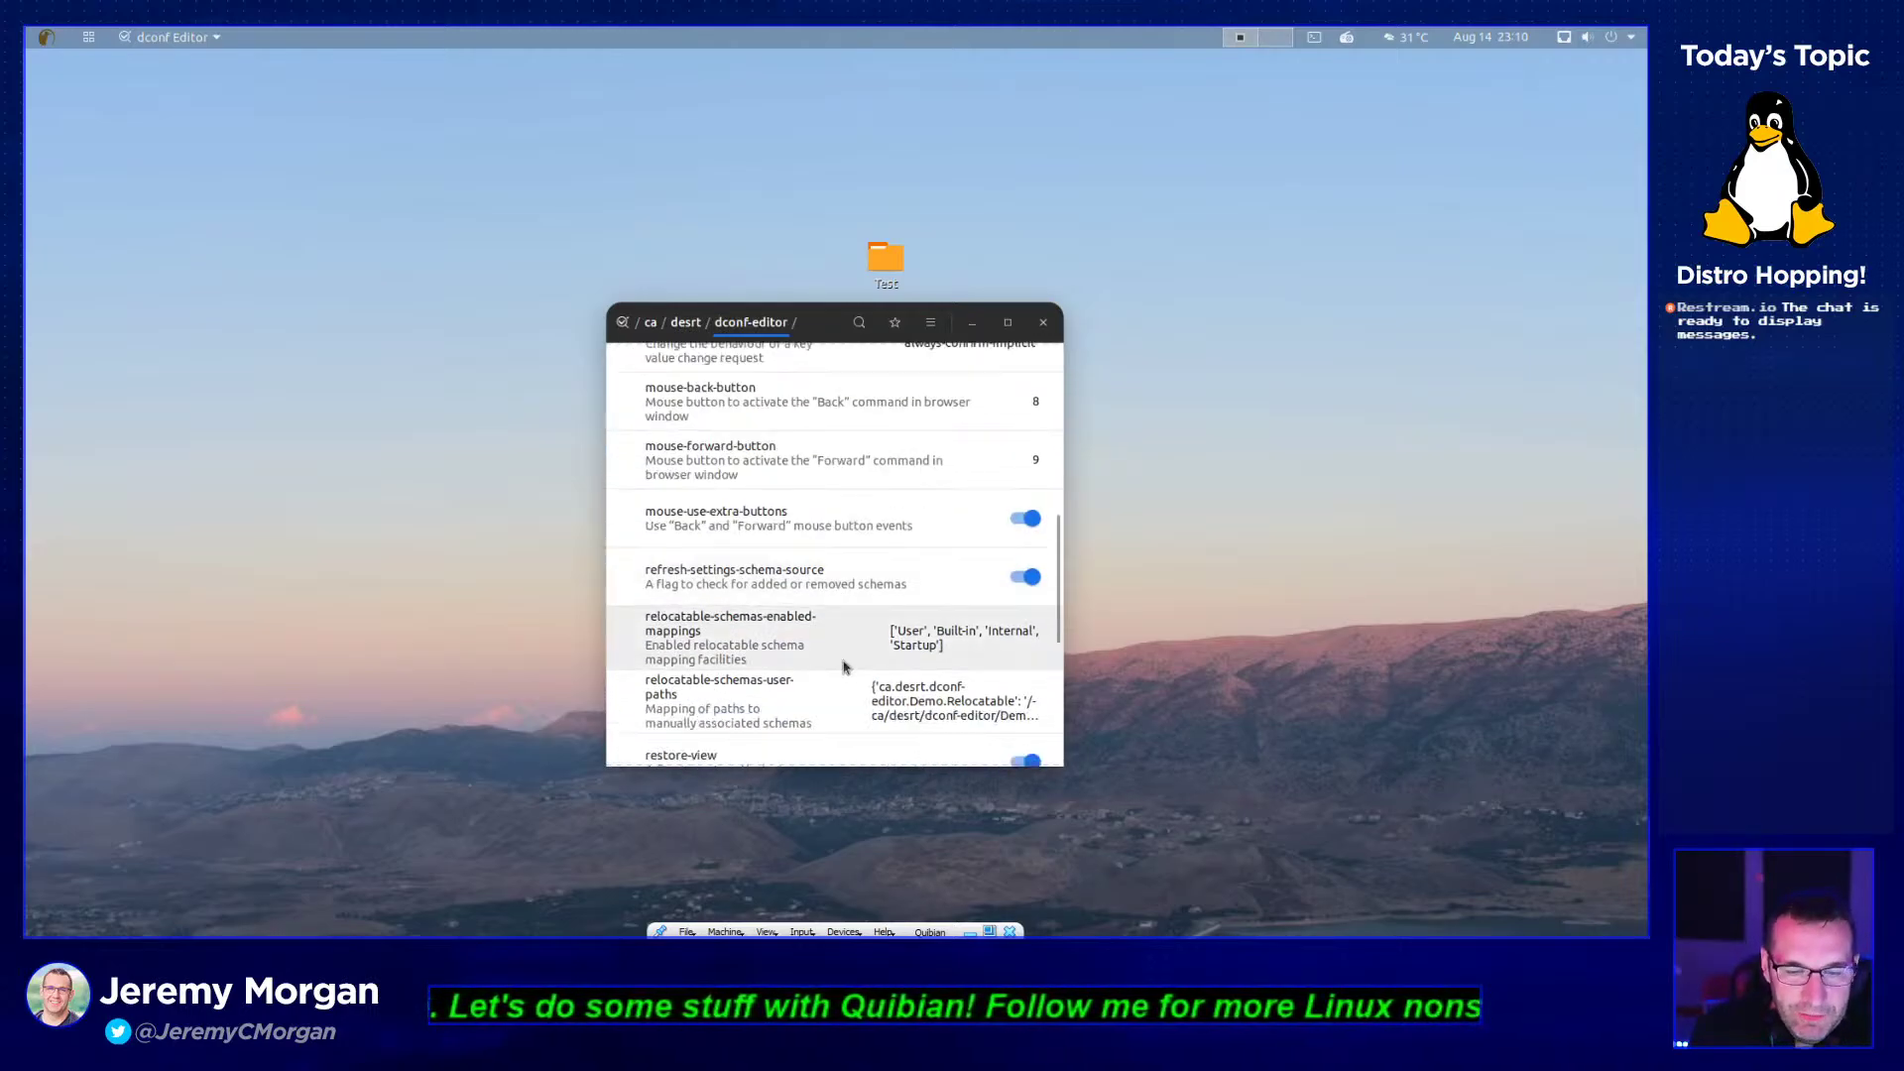
scroll(753, 476, up, 10)
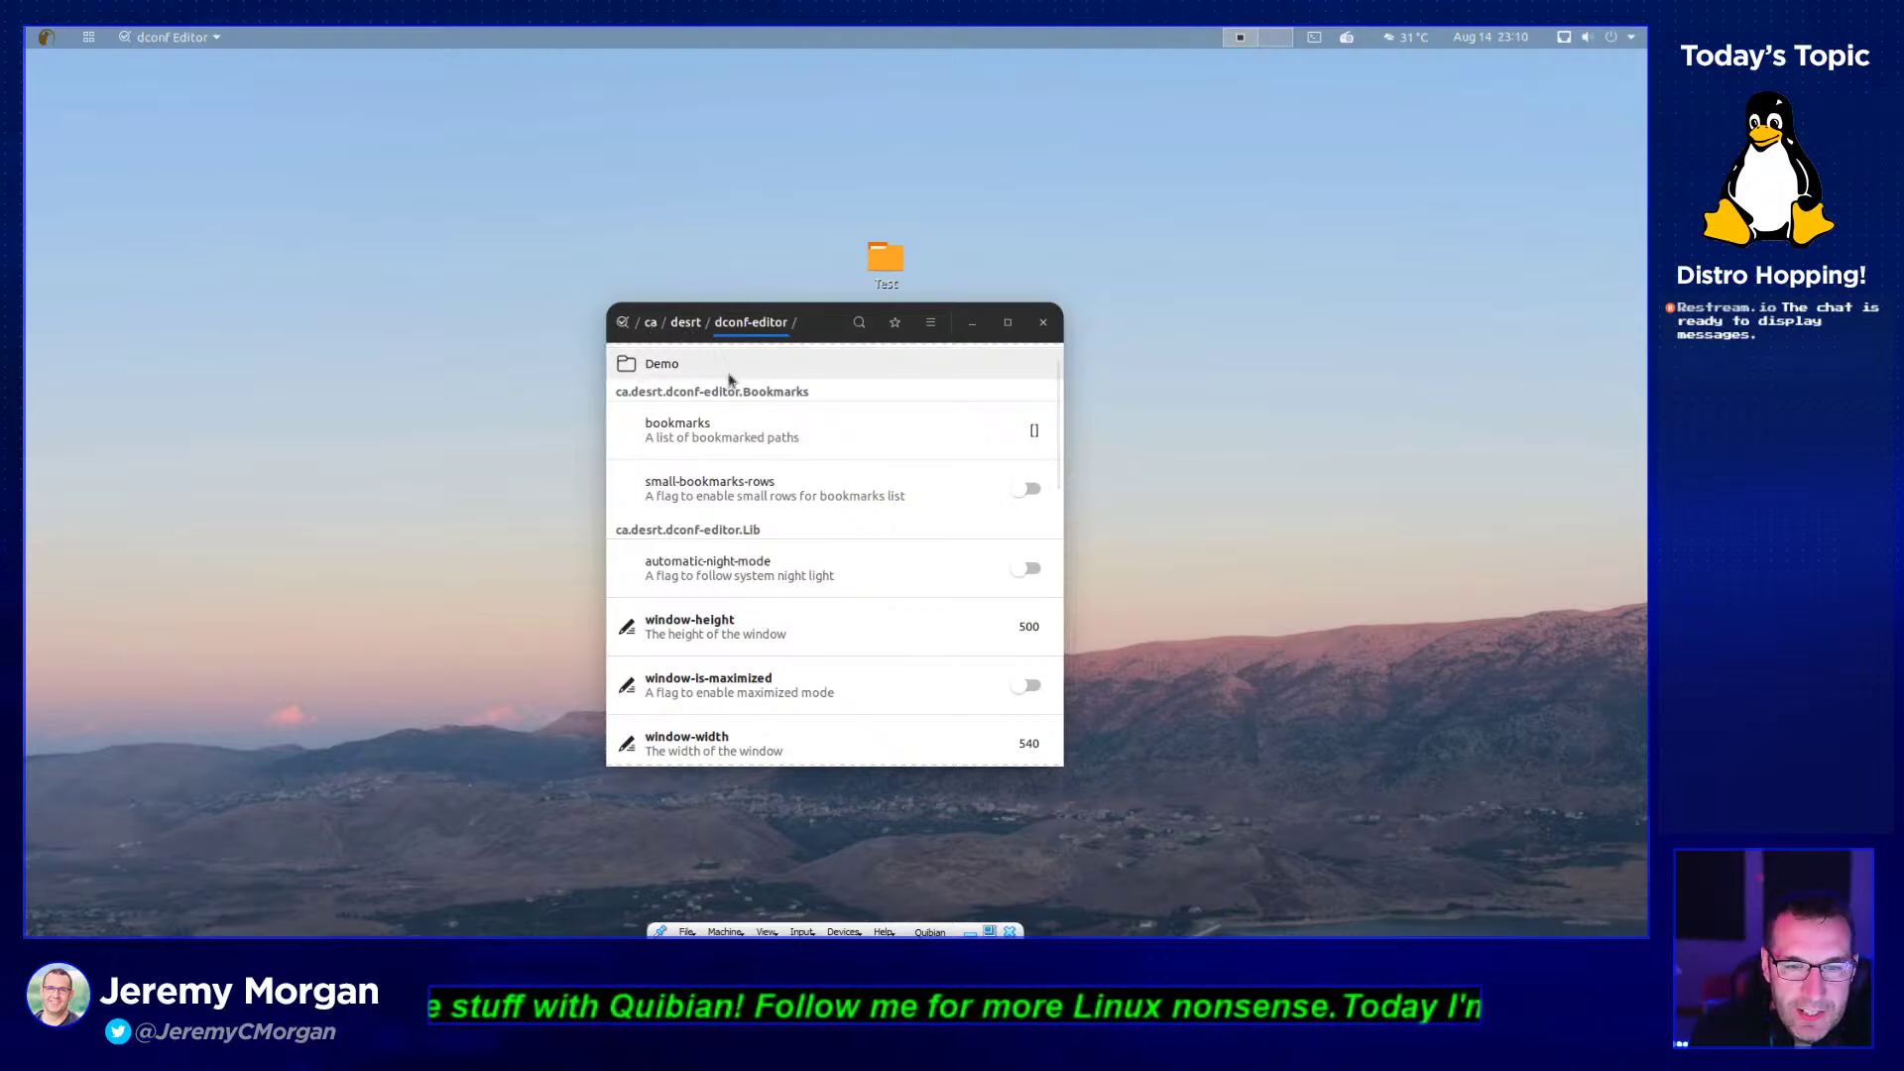
scroll(783, 427, up, 2)
click(822, 414)
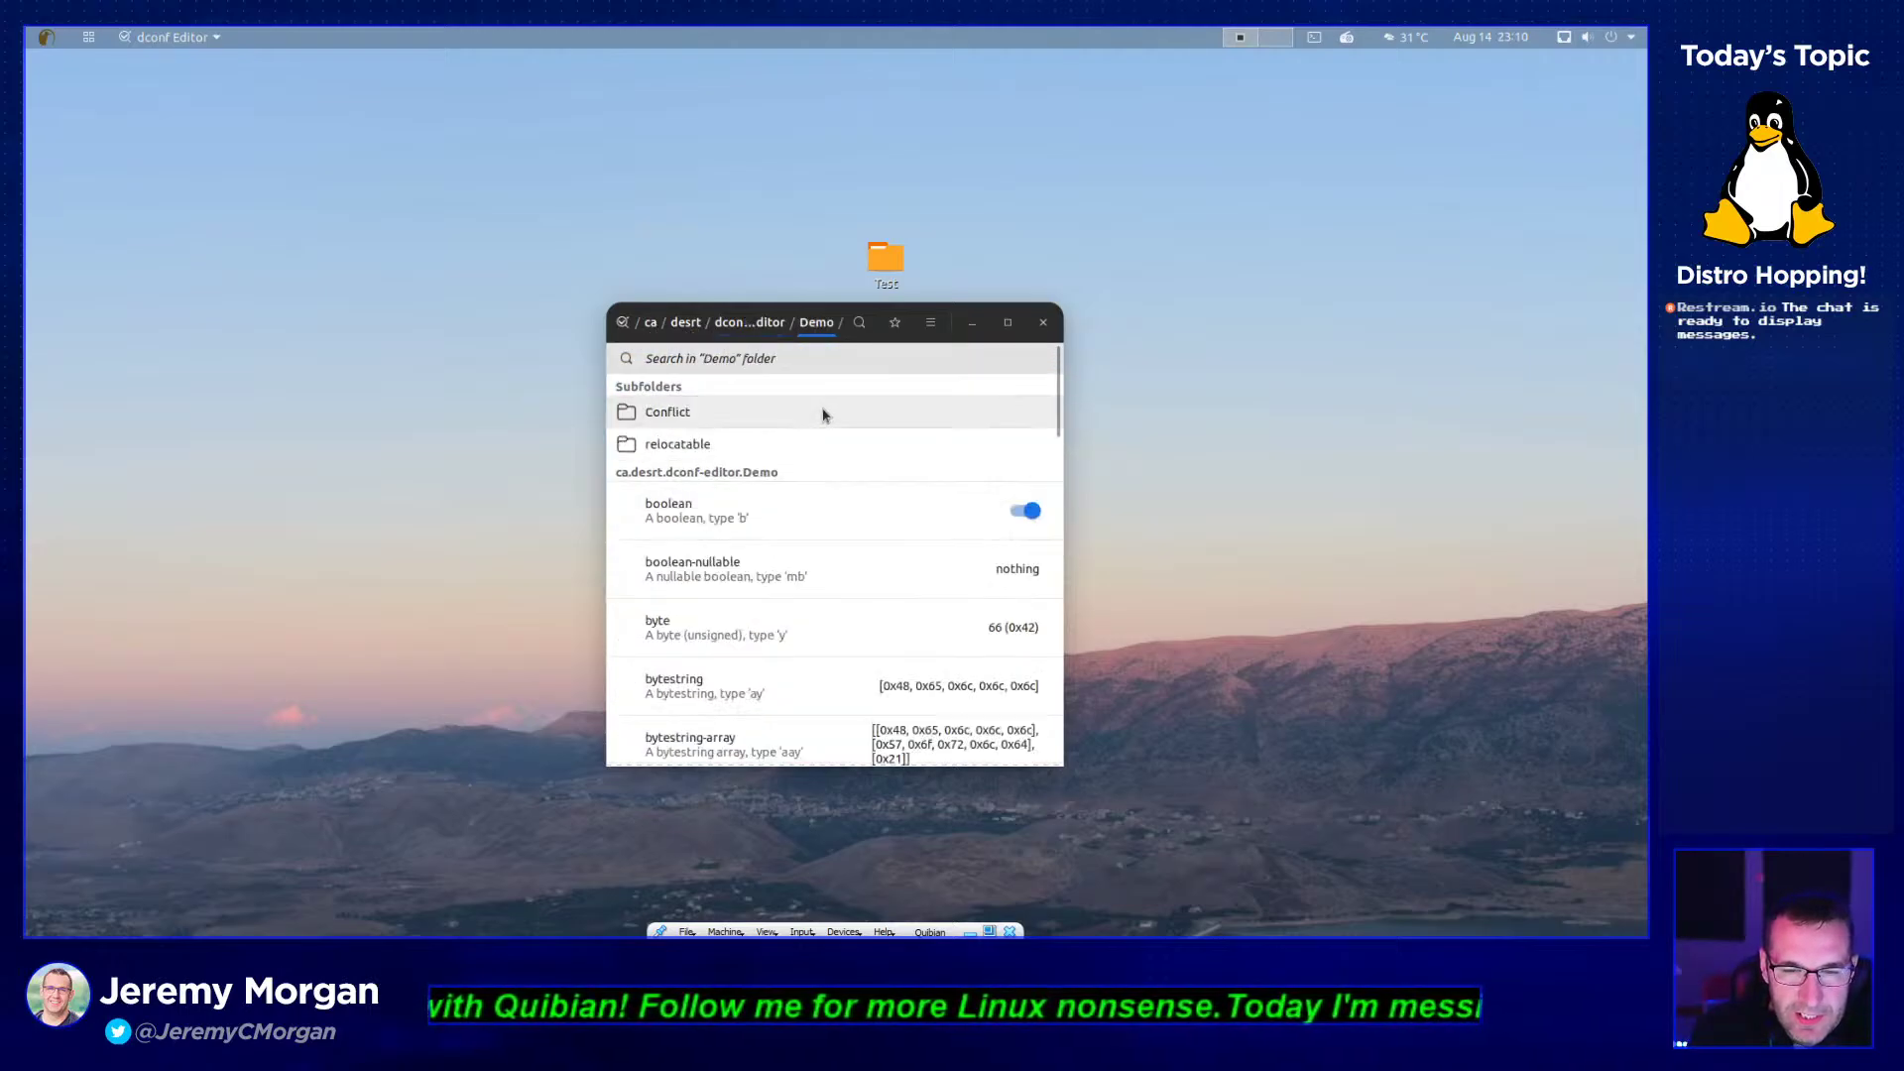
click(749, 446)
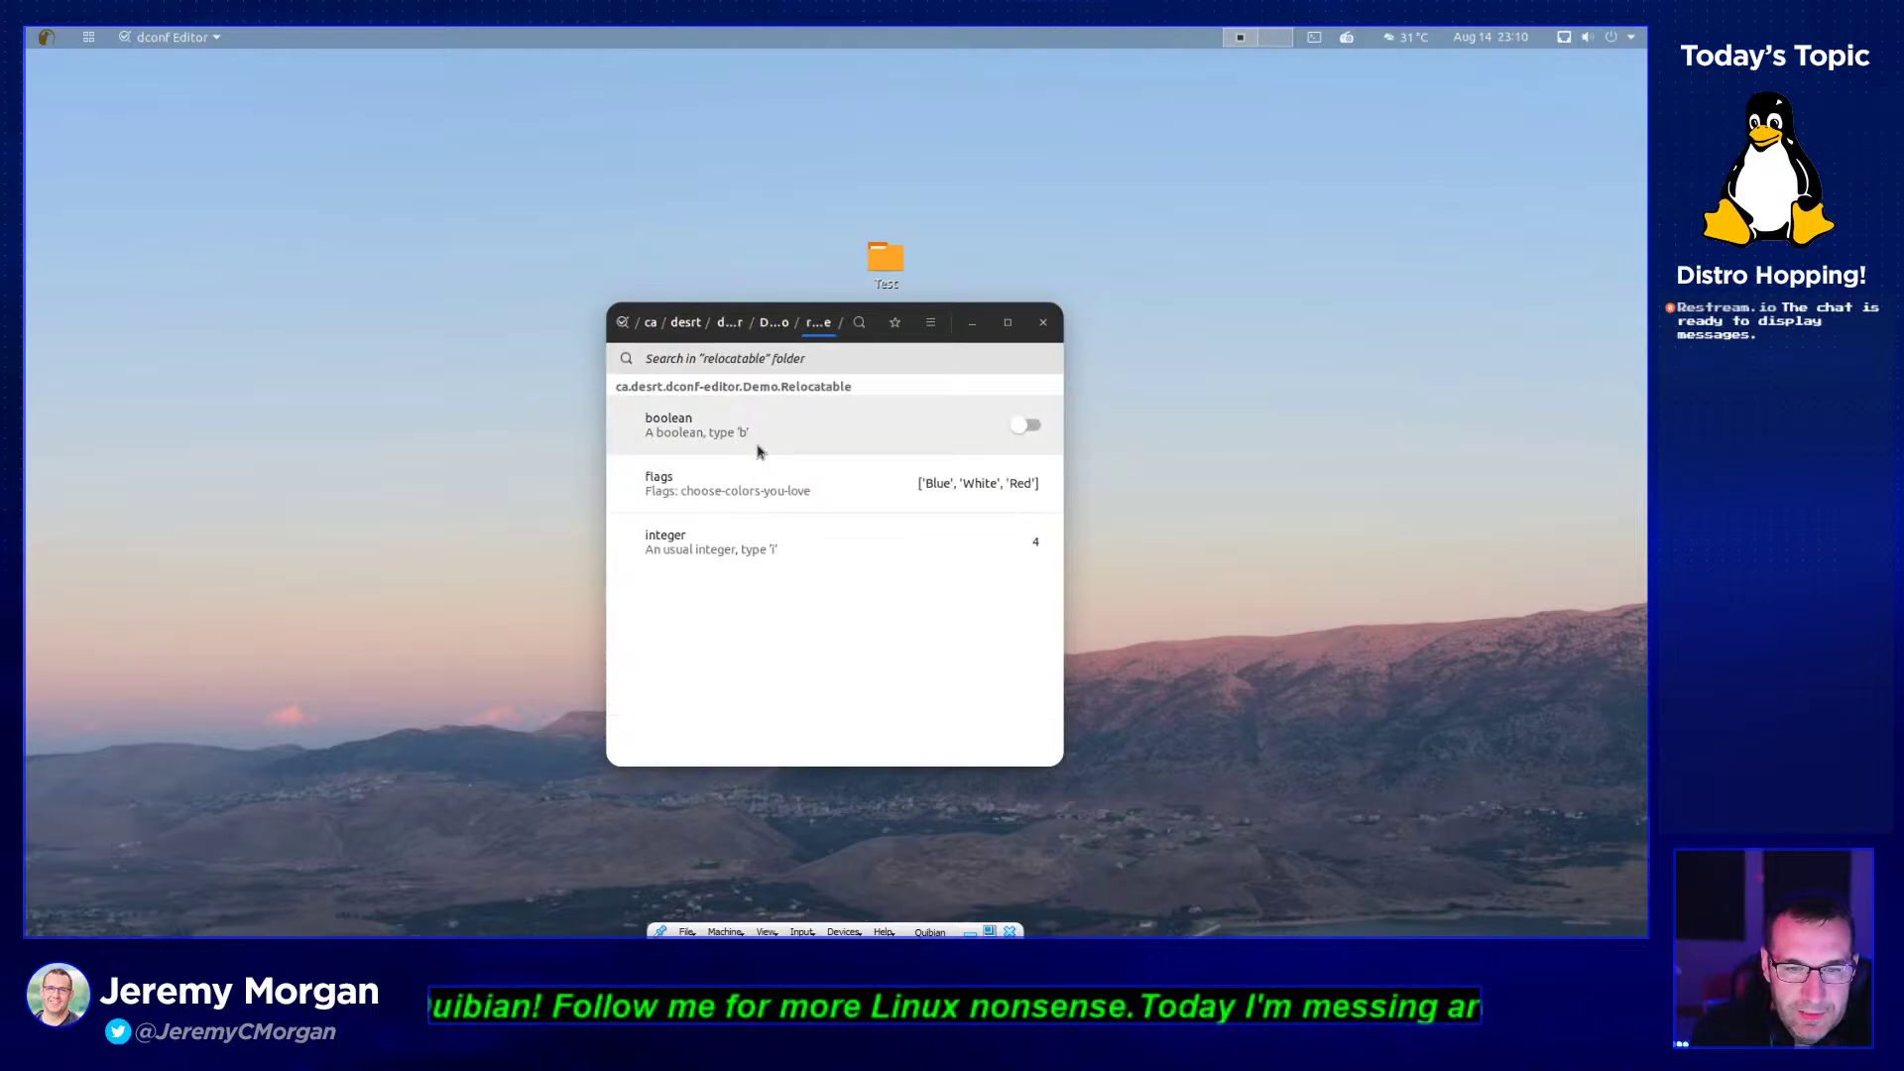
click(811, 425)
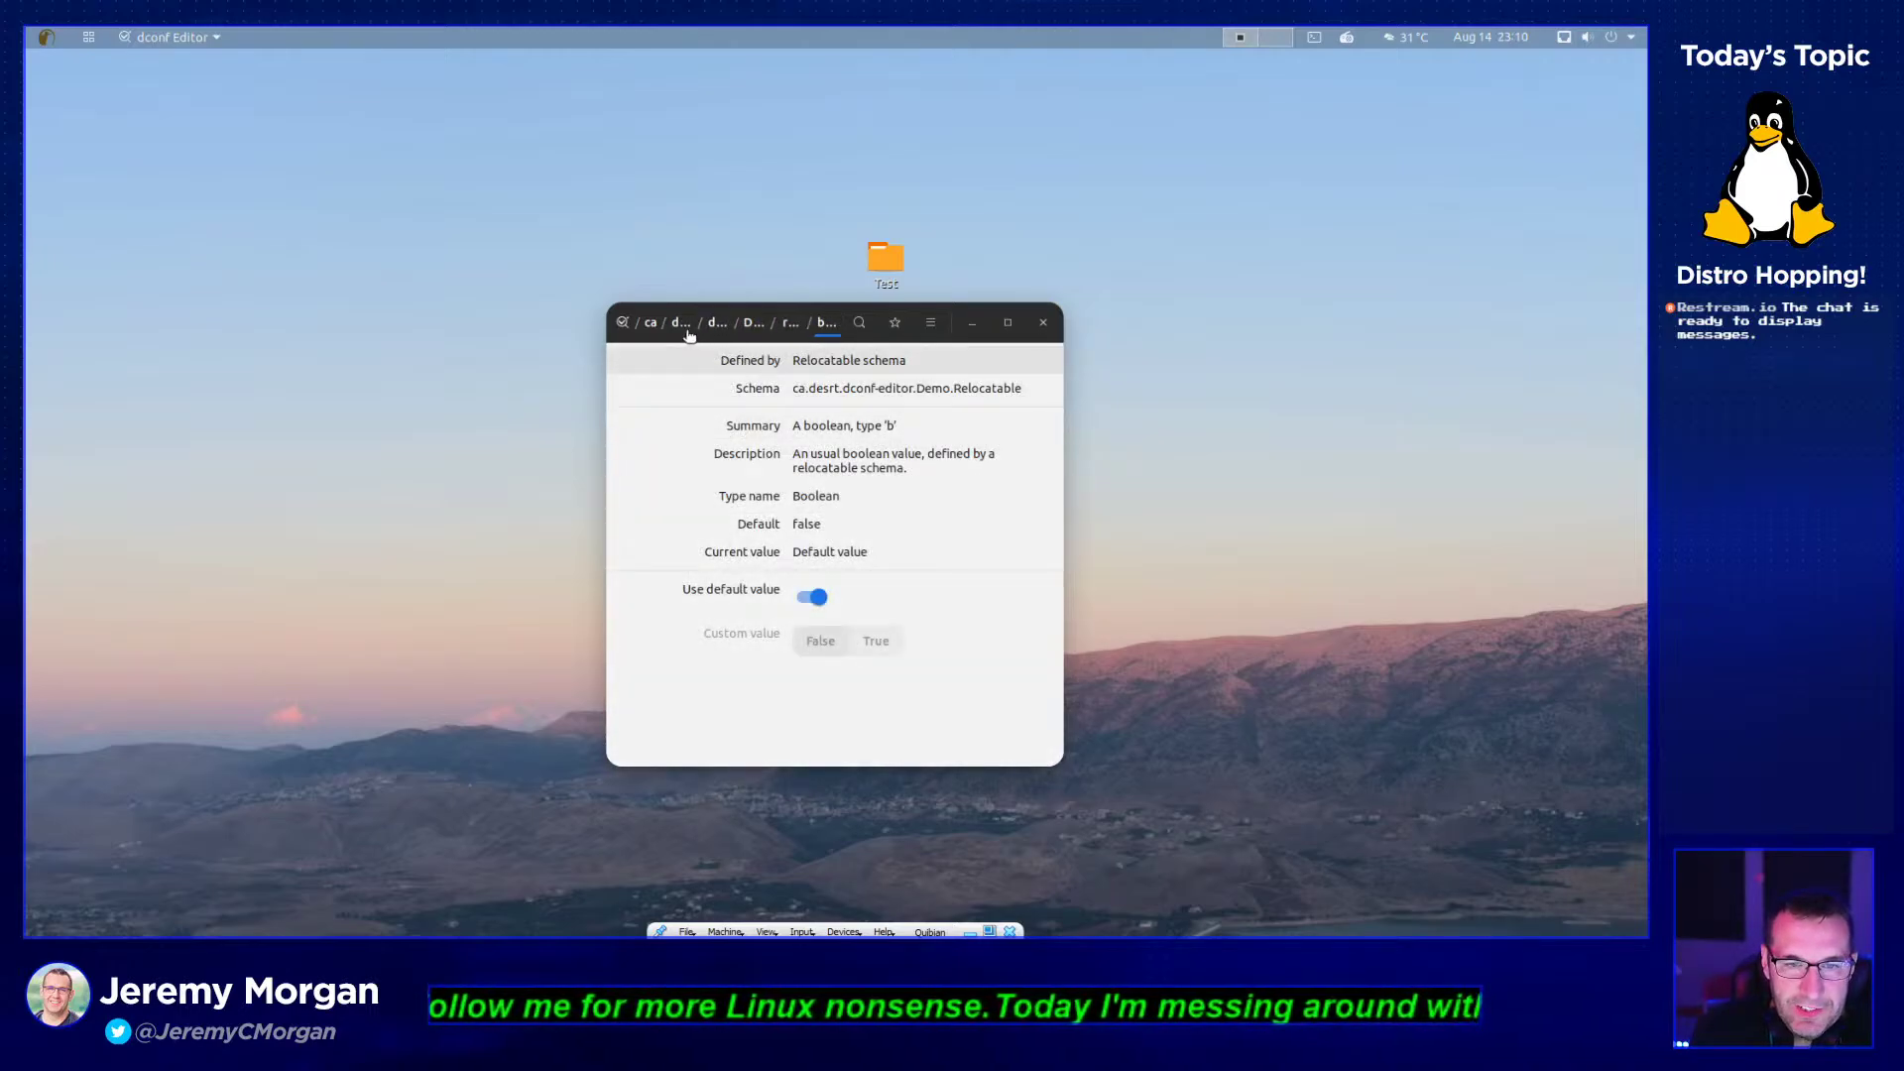
- Navigate back via the ca breadcrumb to dconf Editor's top-level folders
click(647, 327)
click(620, 323)
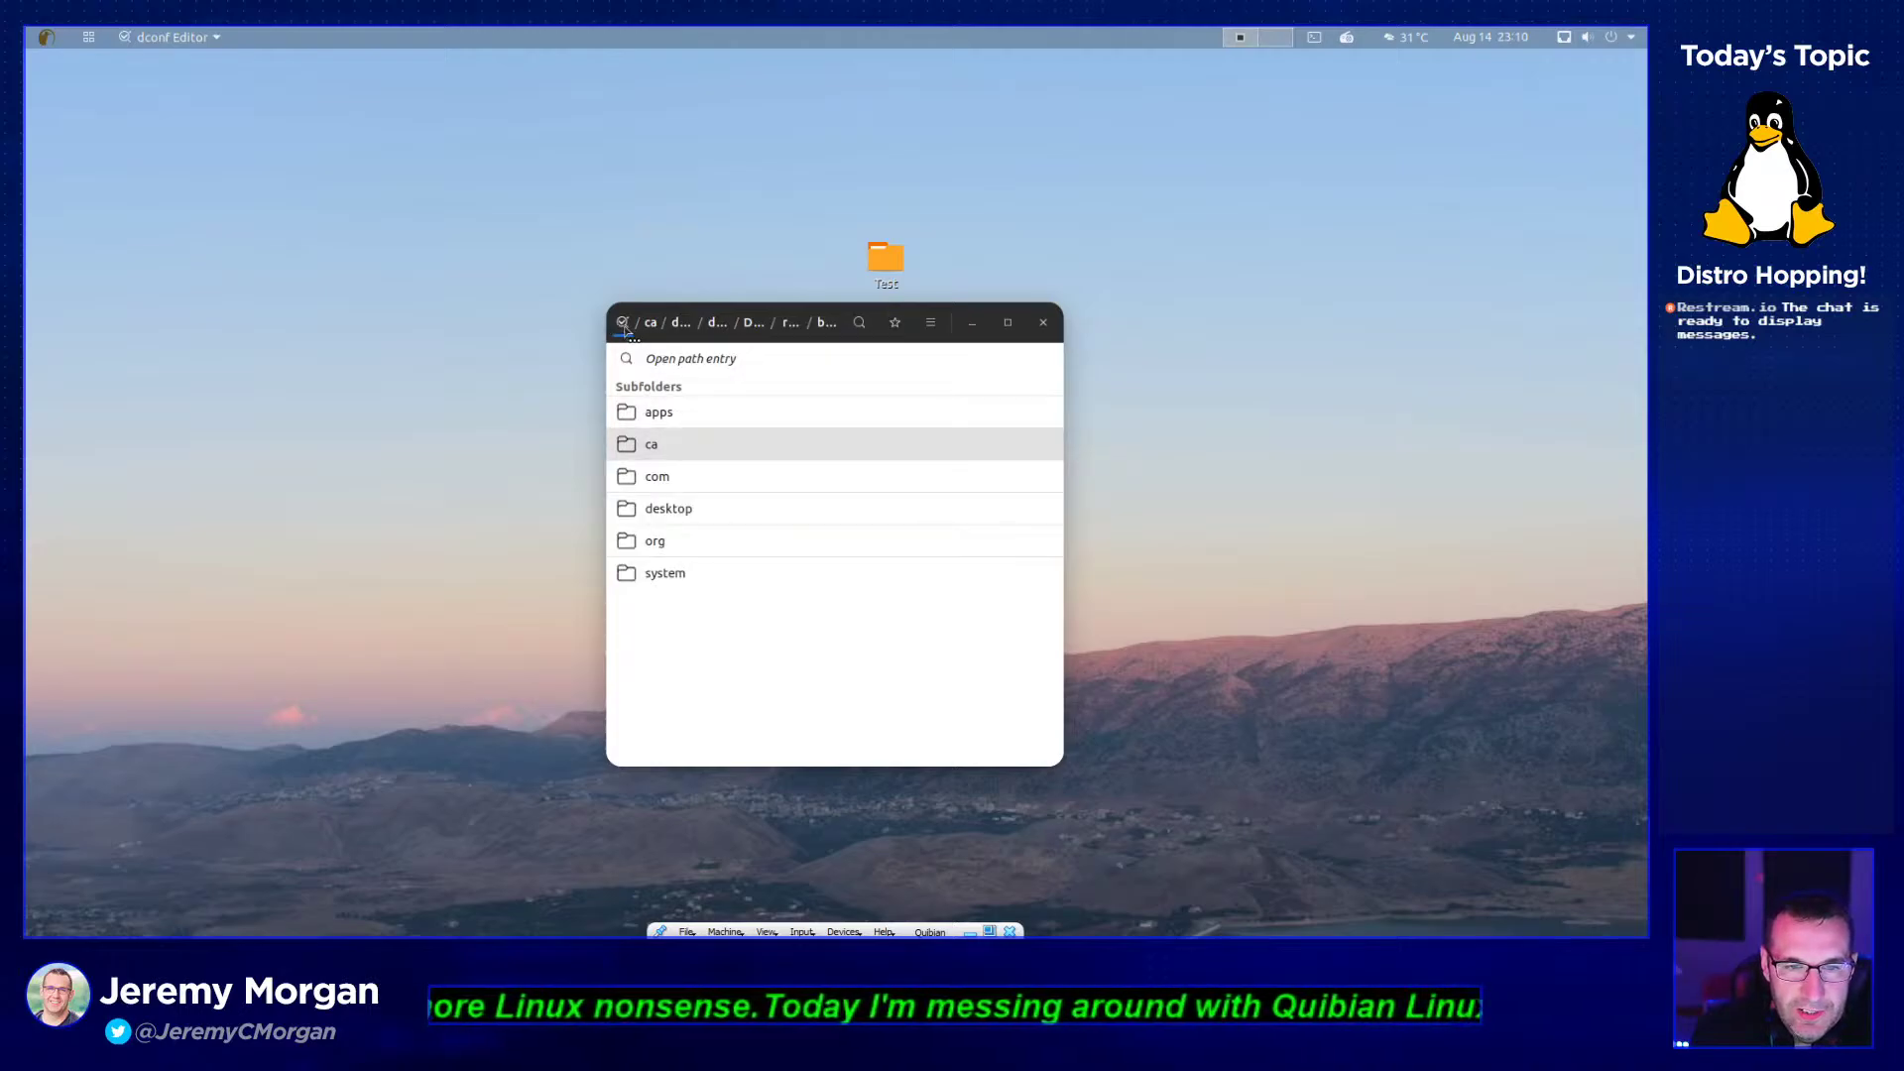
click(650, 324)
click(619, 325)
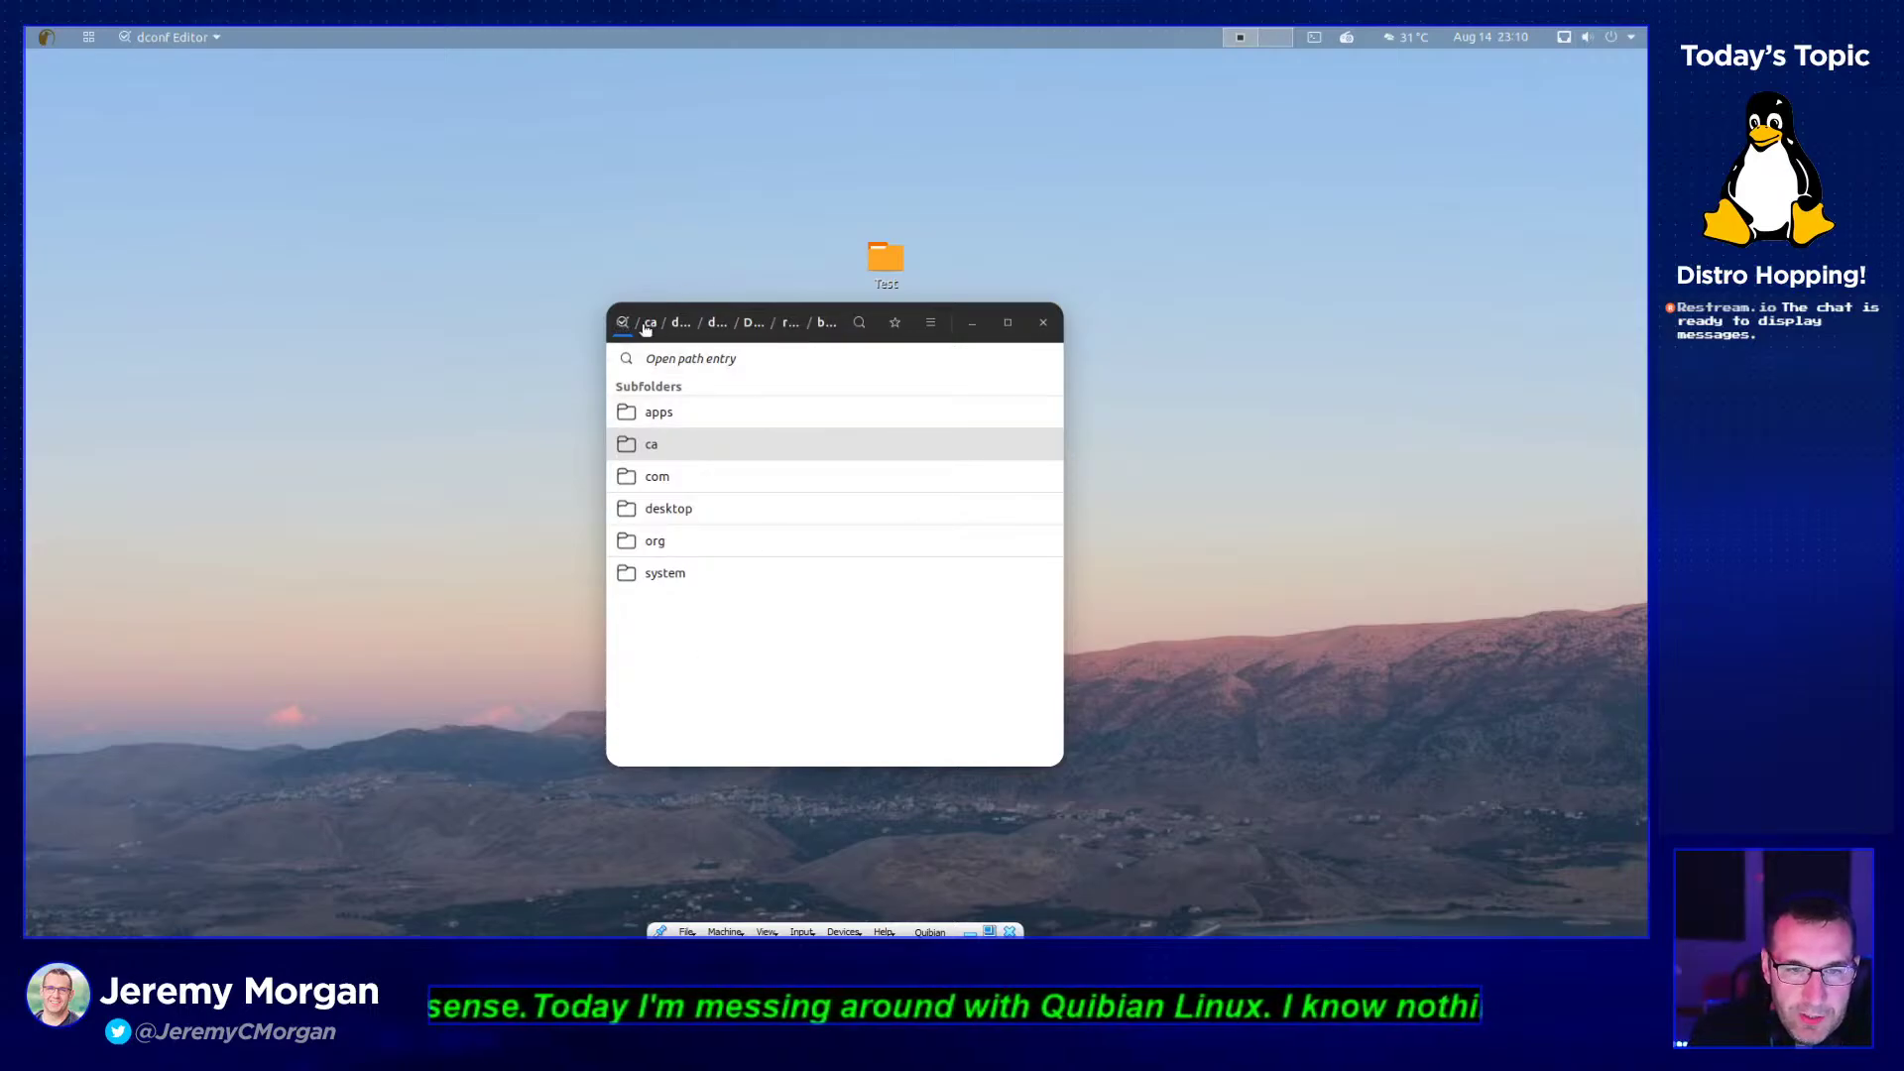
- Close and relaunch dconf Editor from System Tools, accepting the warning again
click(1044, 322)
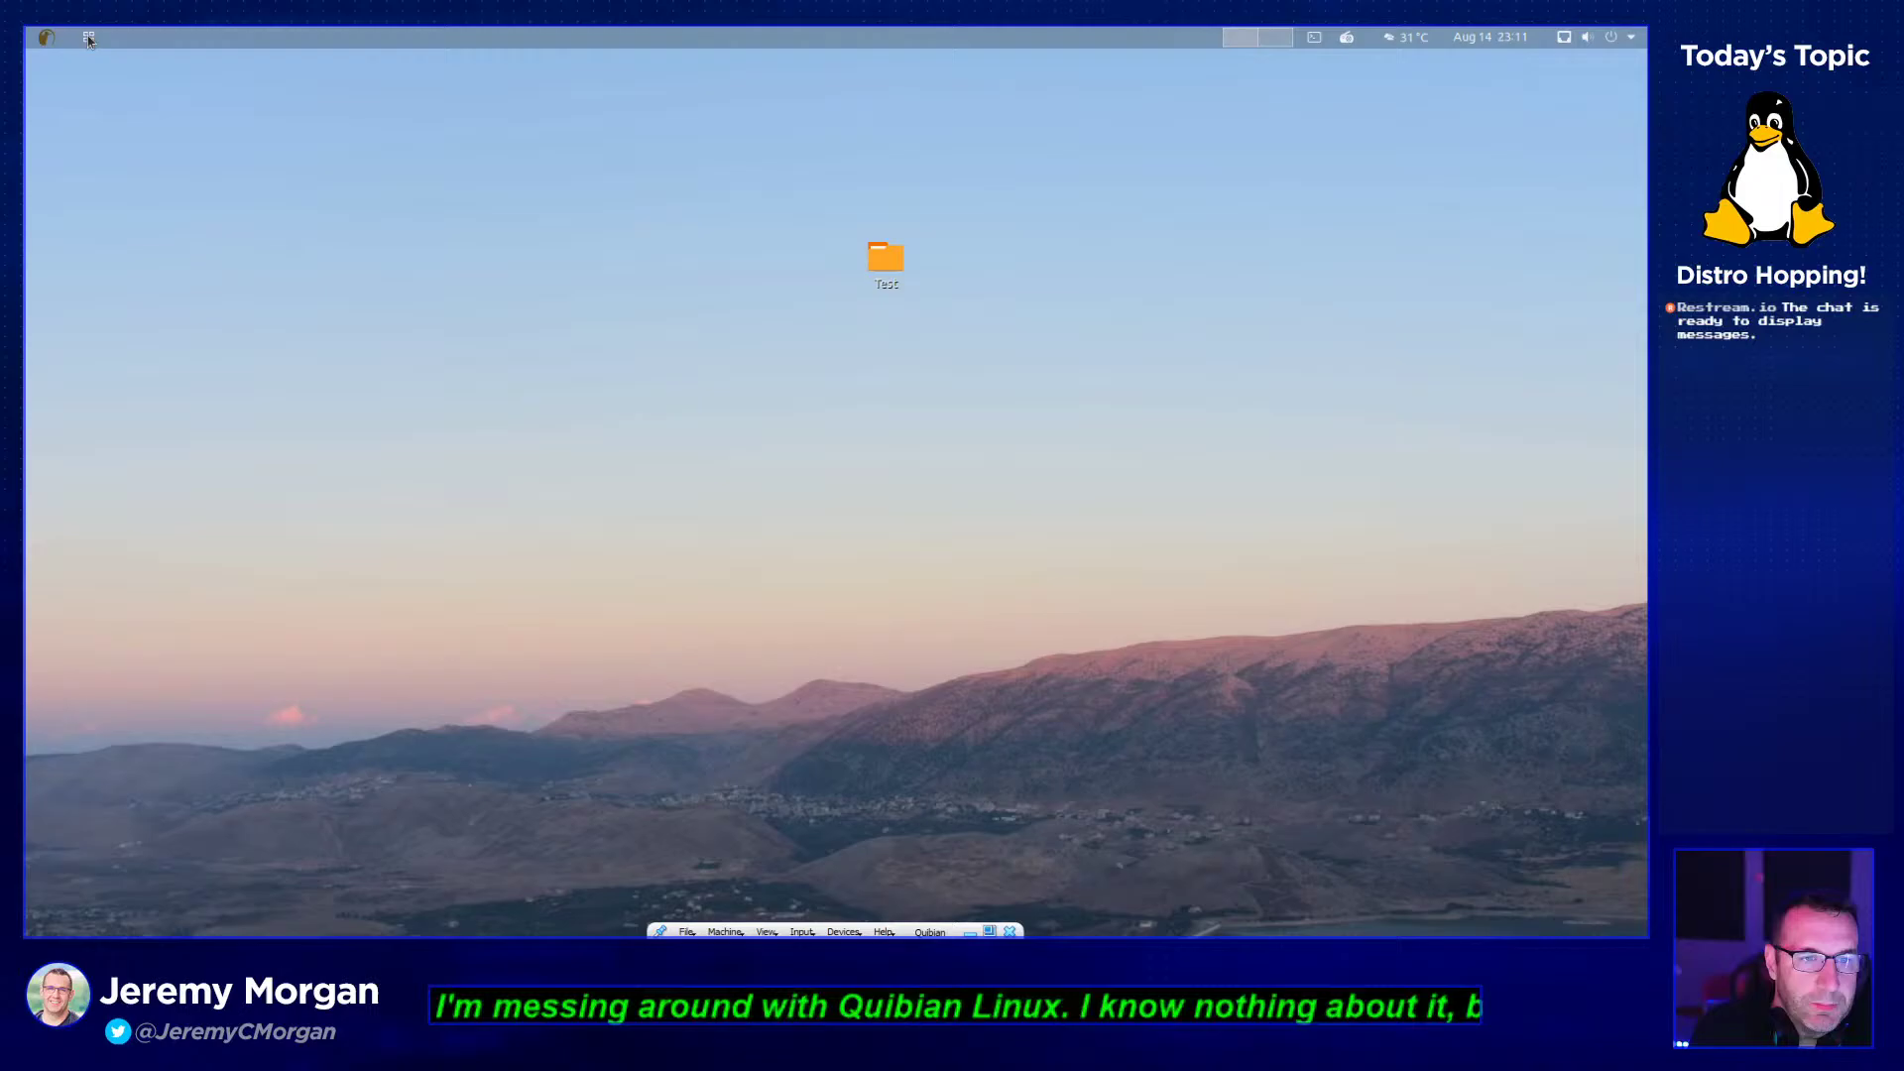
click(89, 36)
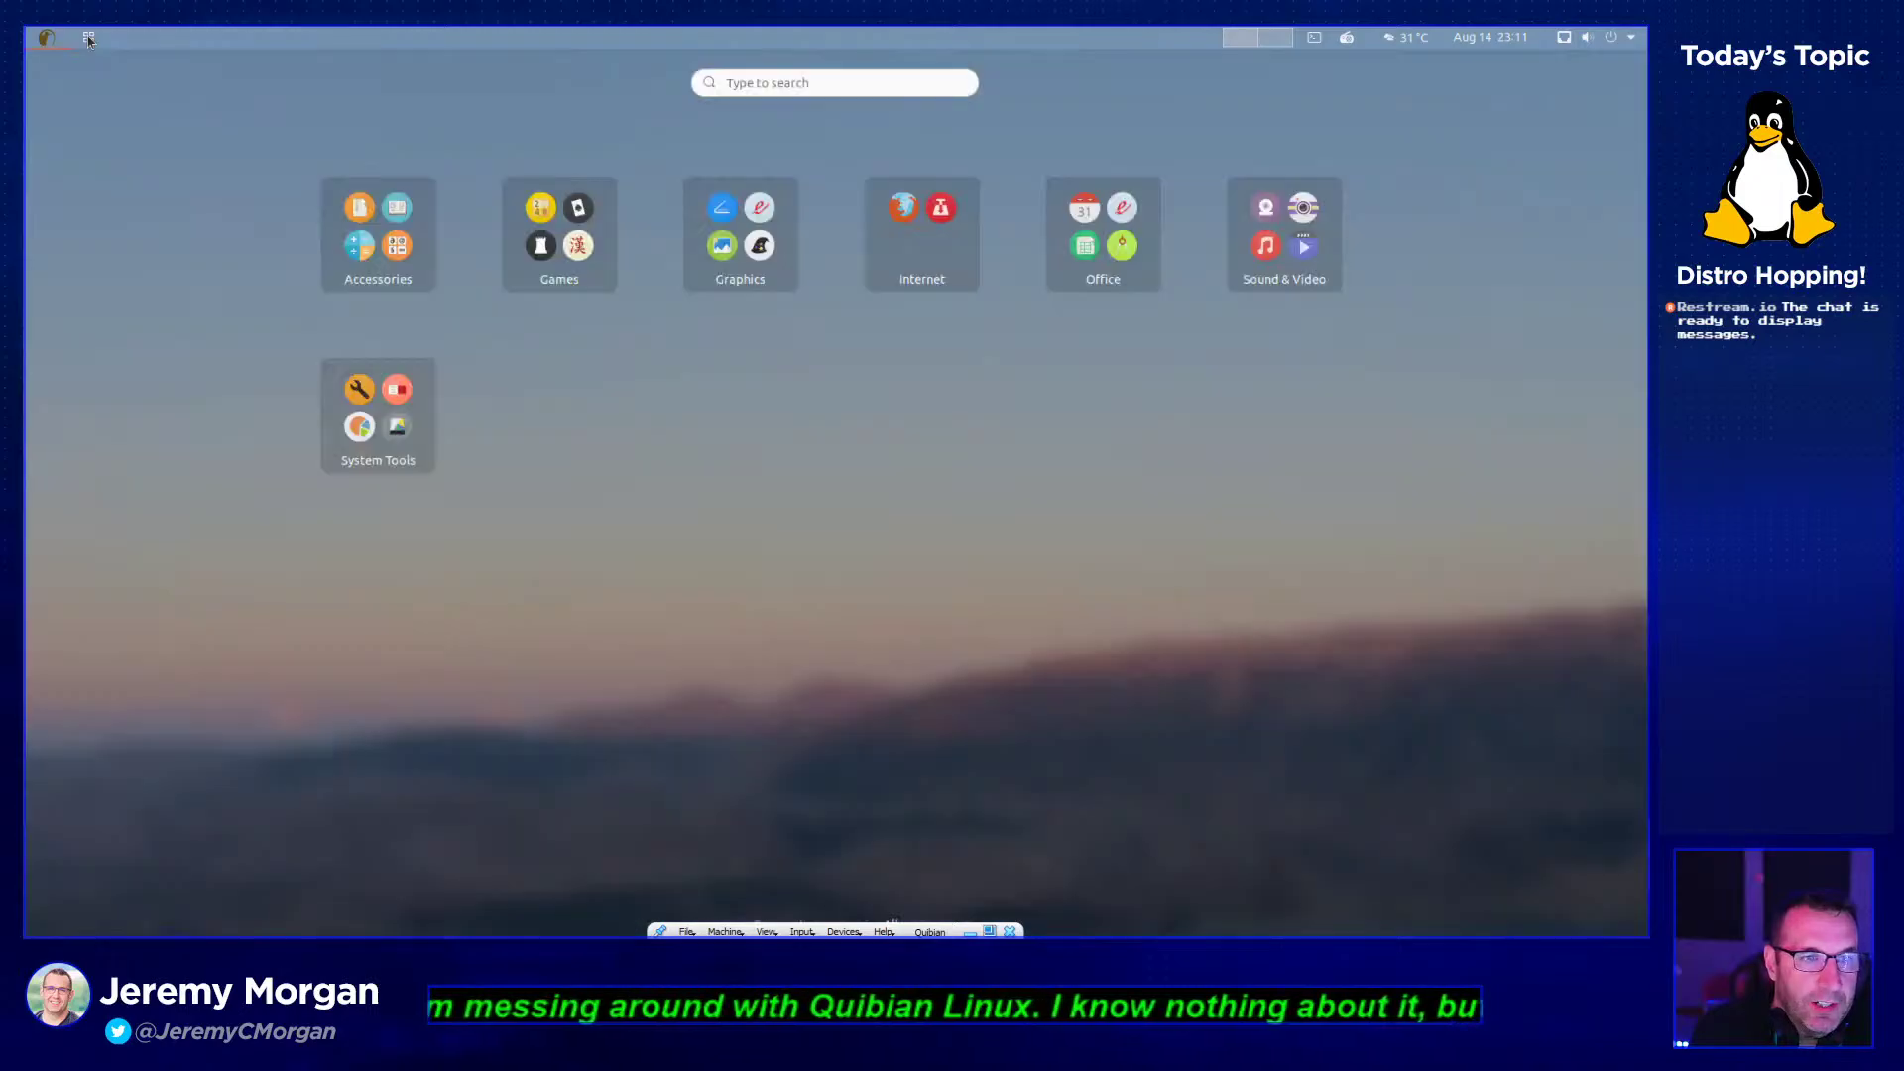
click(424, 432)
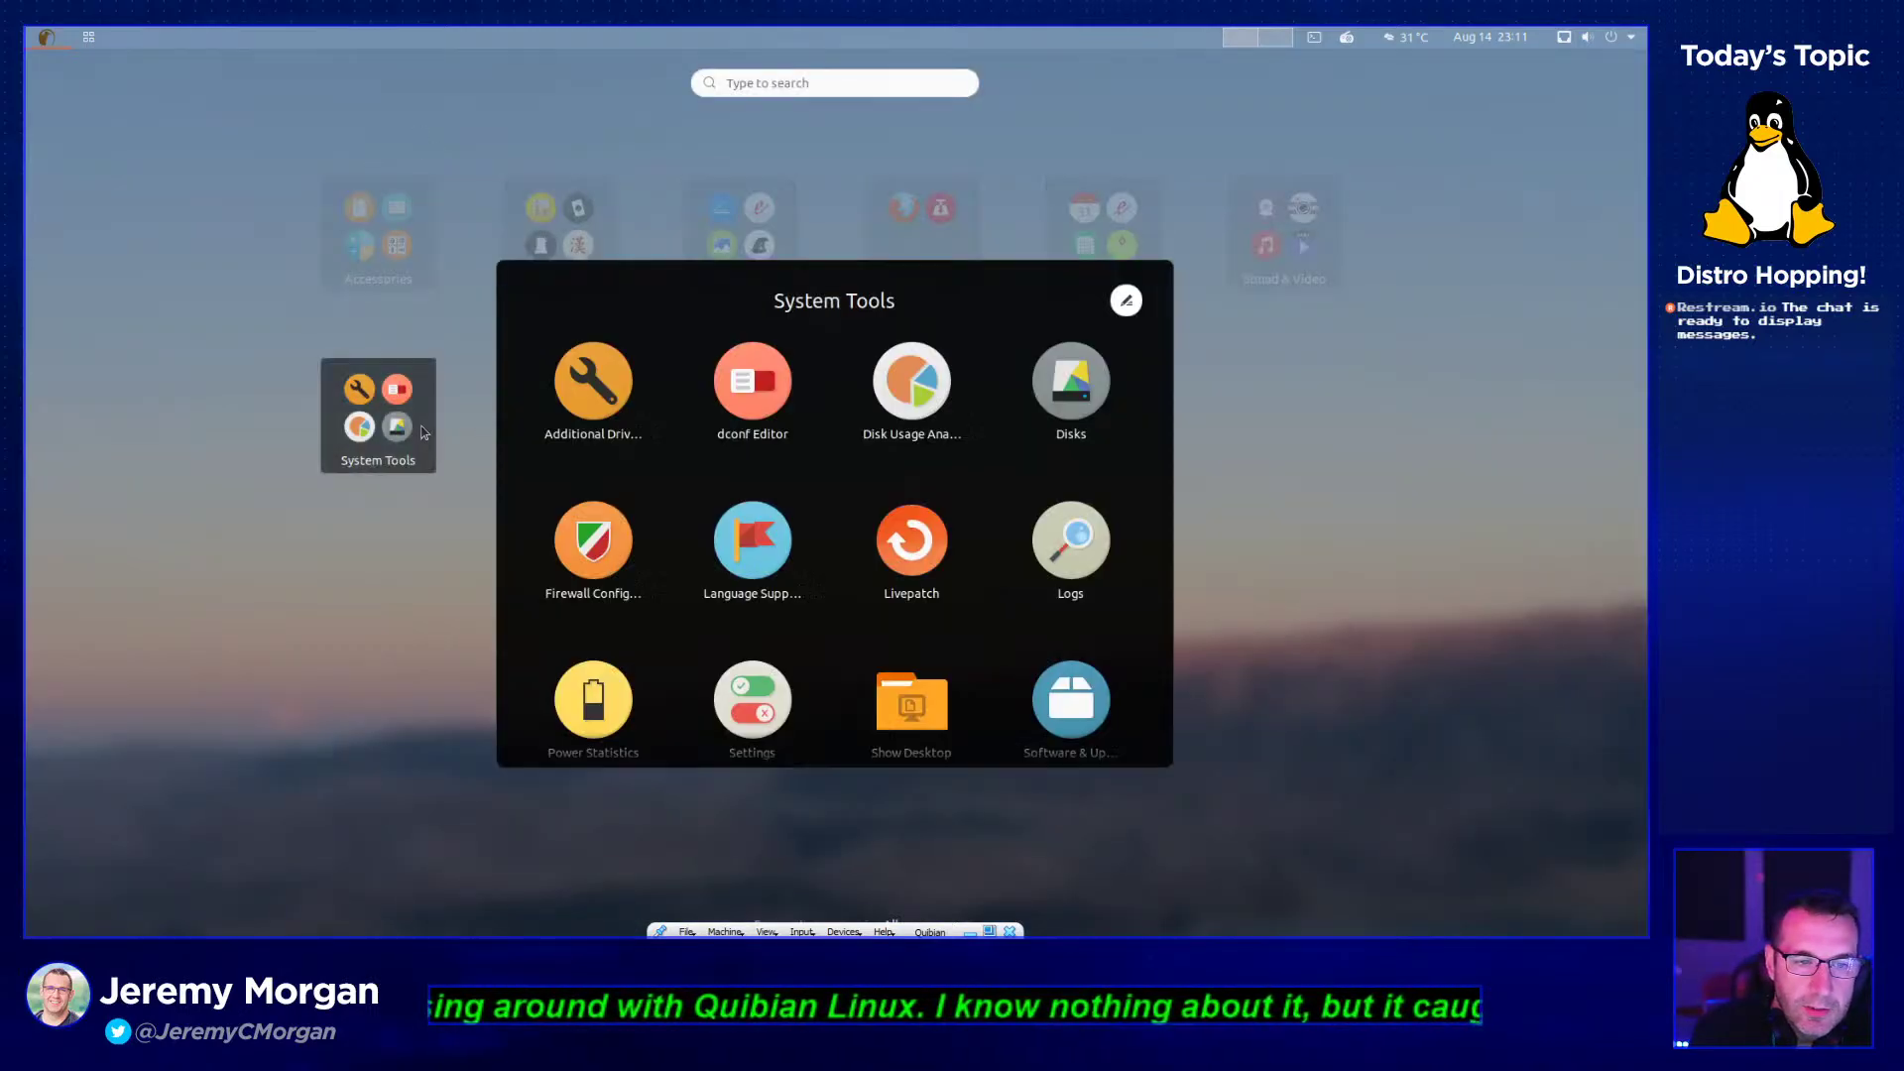
click(751, 390)
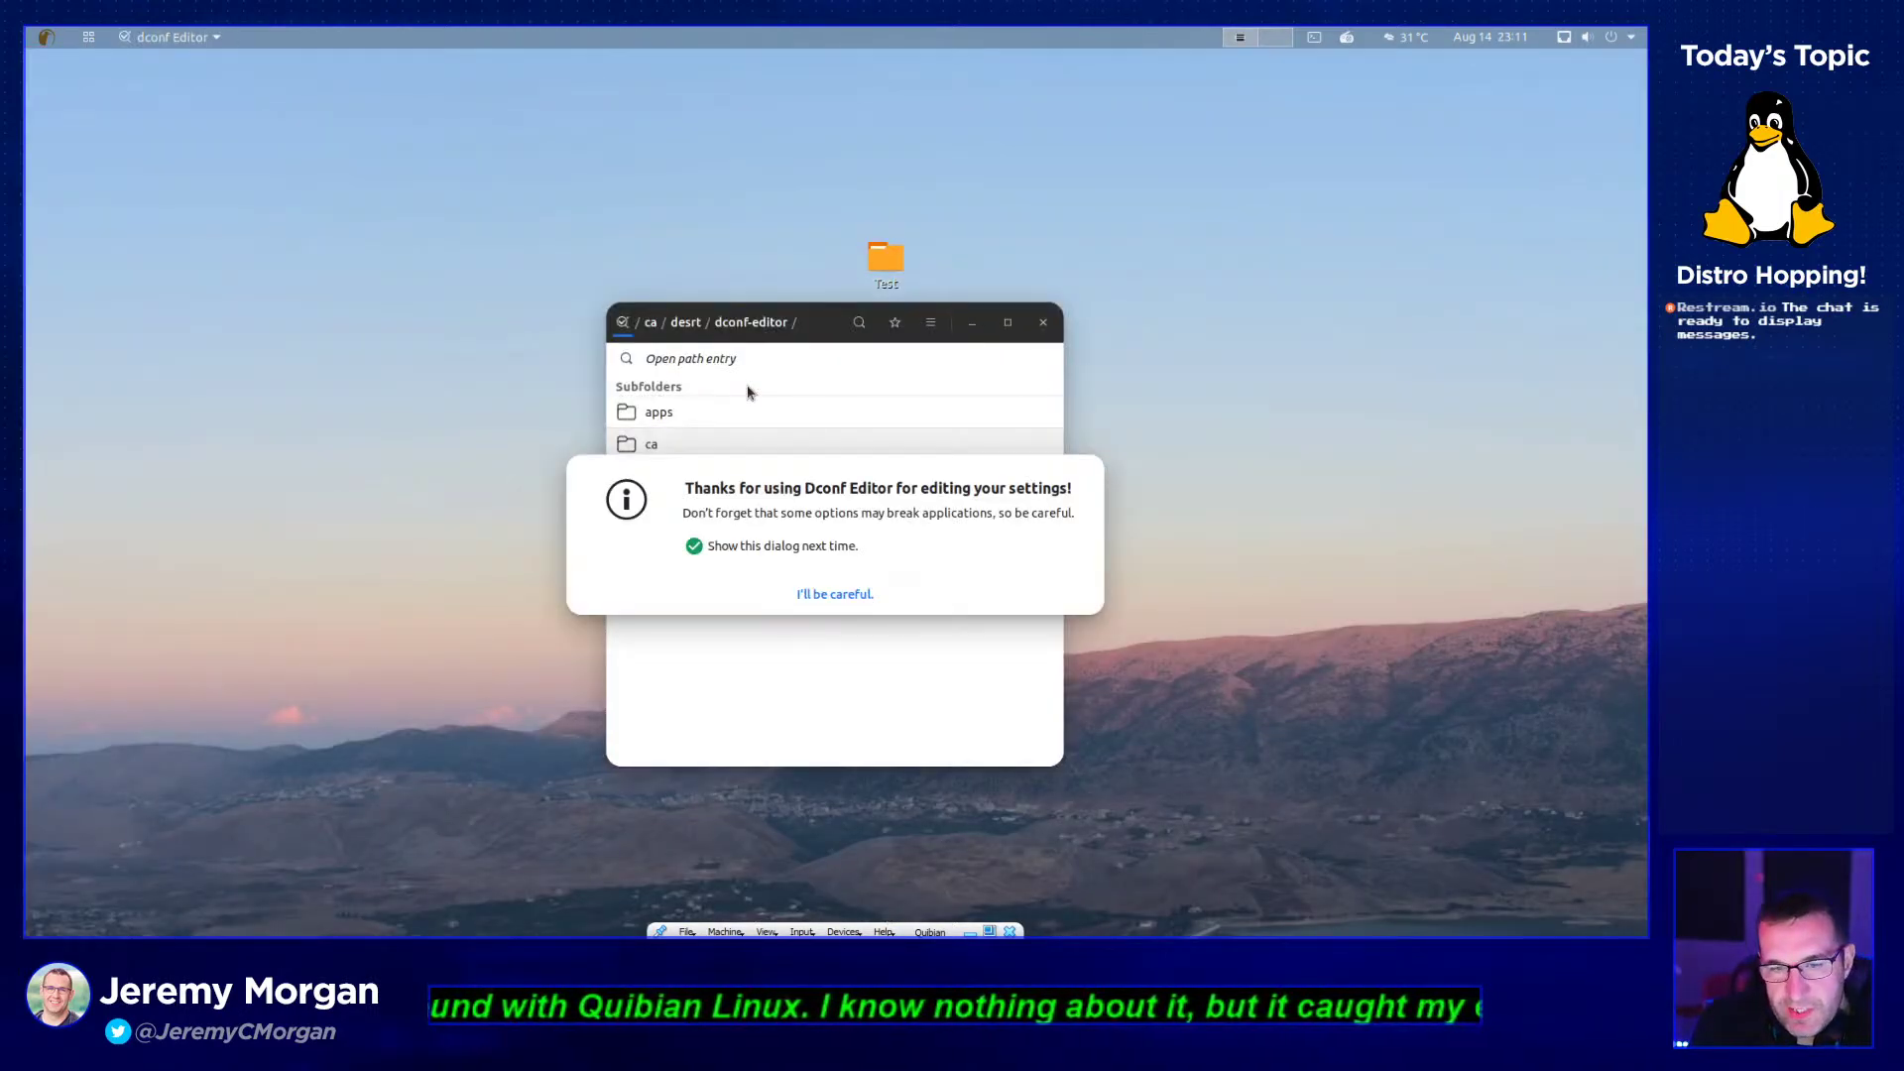
click(852, 593)
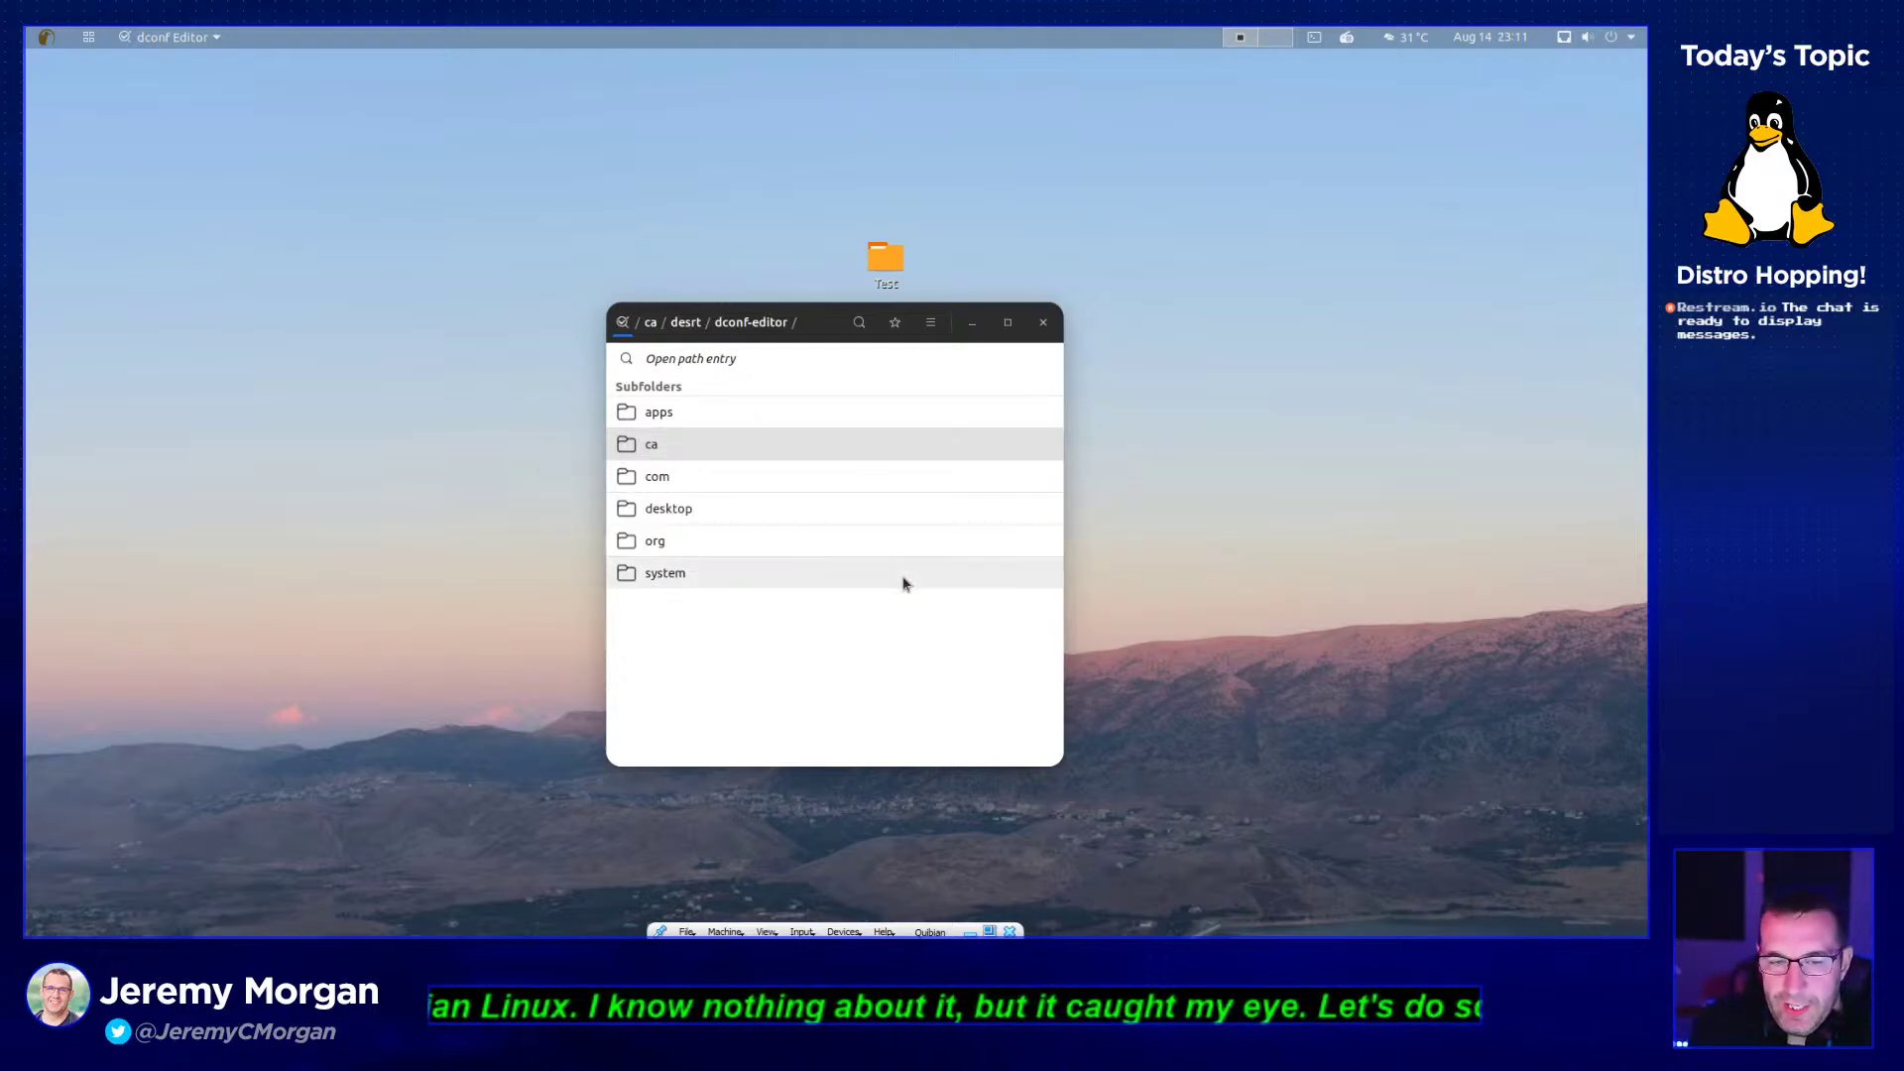
- Inspect the org/gnome/calculator angle-units key, then return to the calculator key list
click(836, 551)
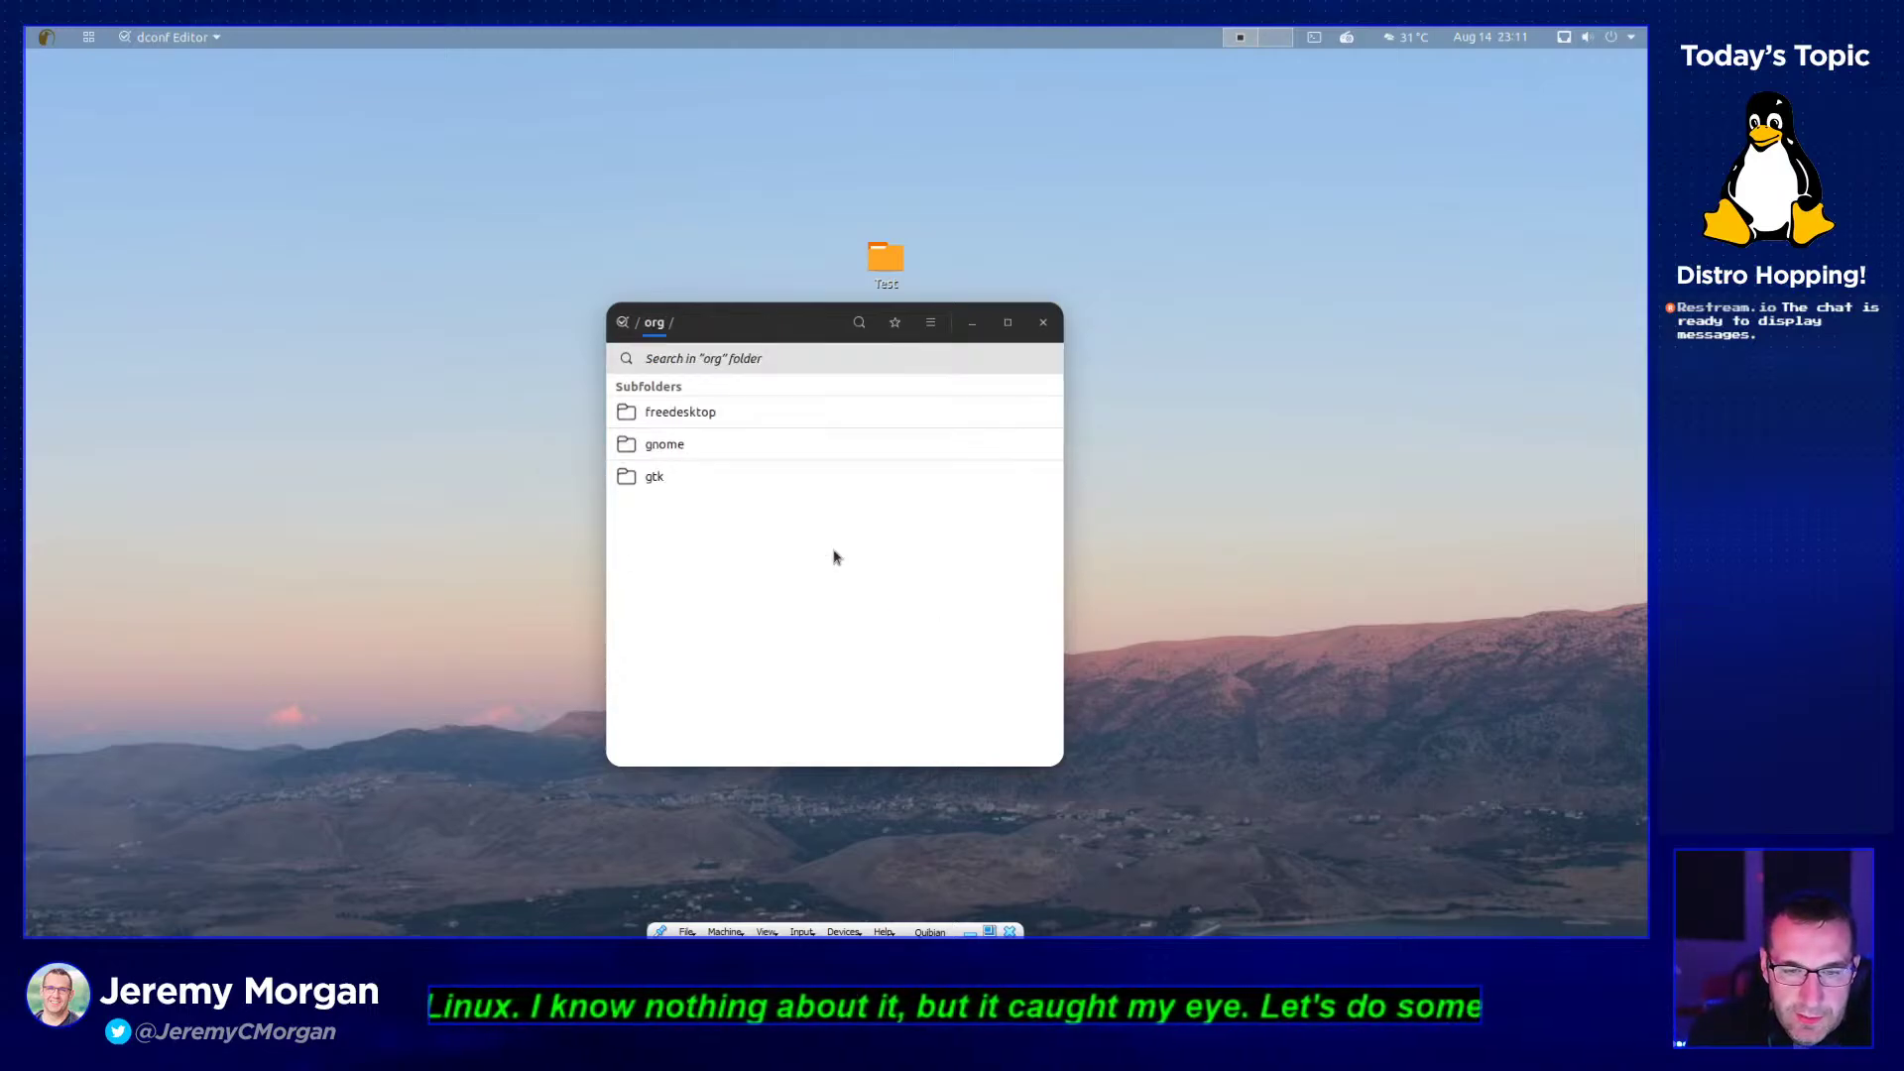
click(716, 448)
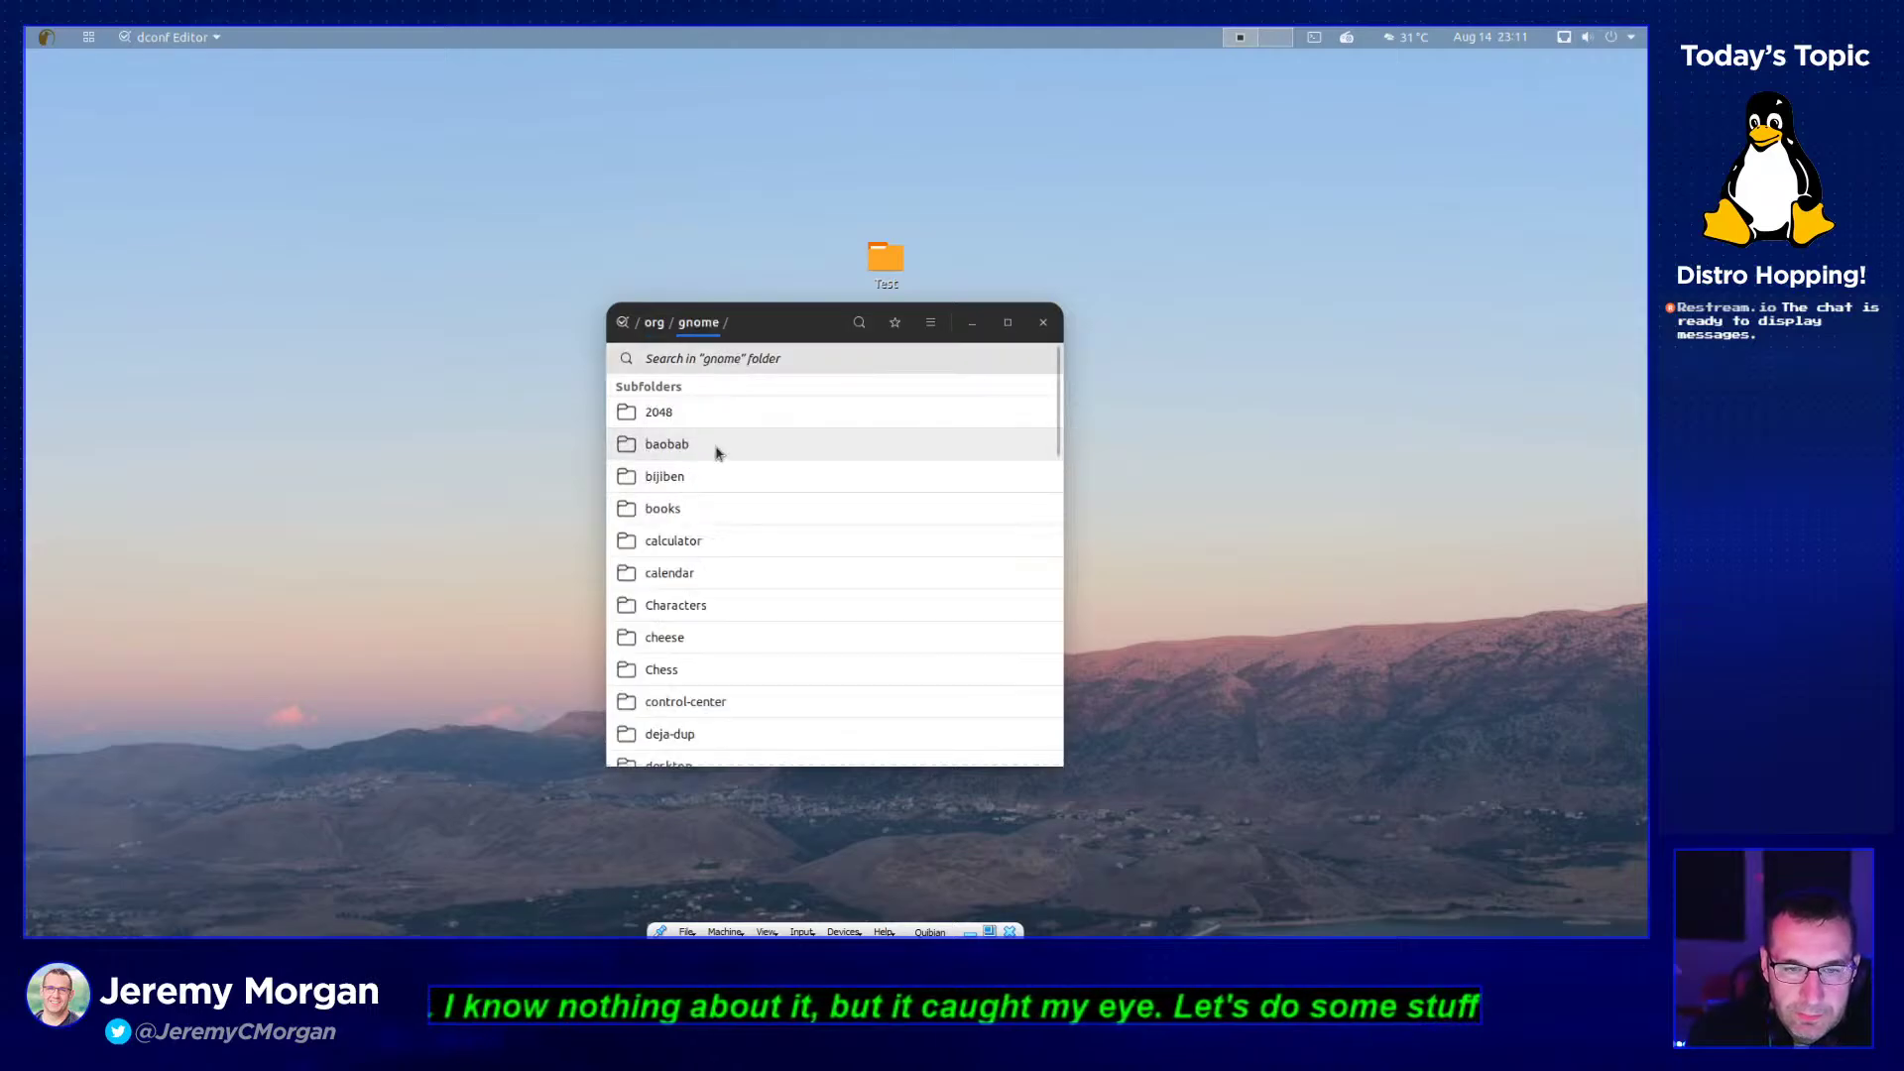
click(723, 541)
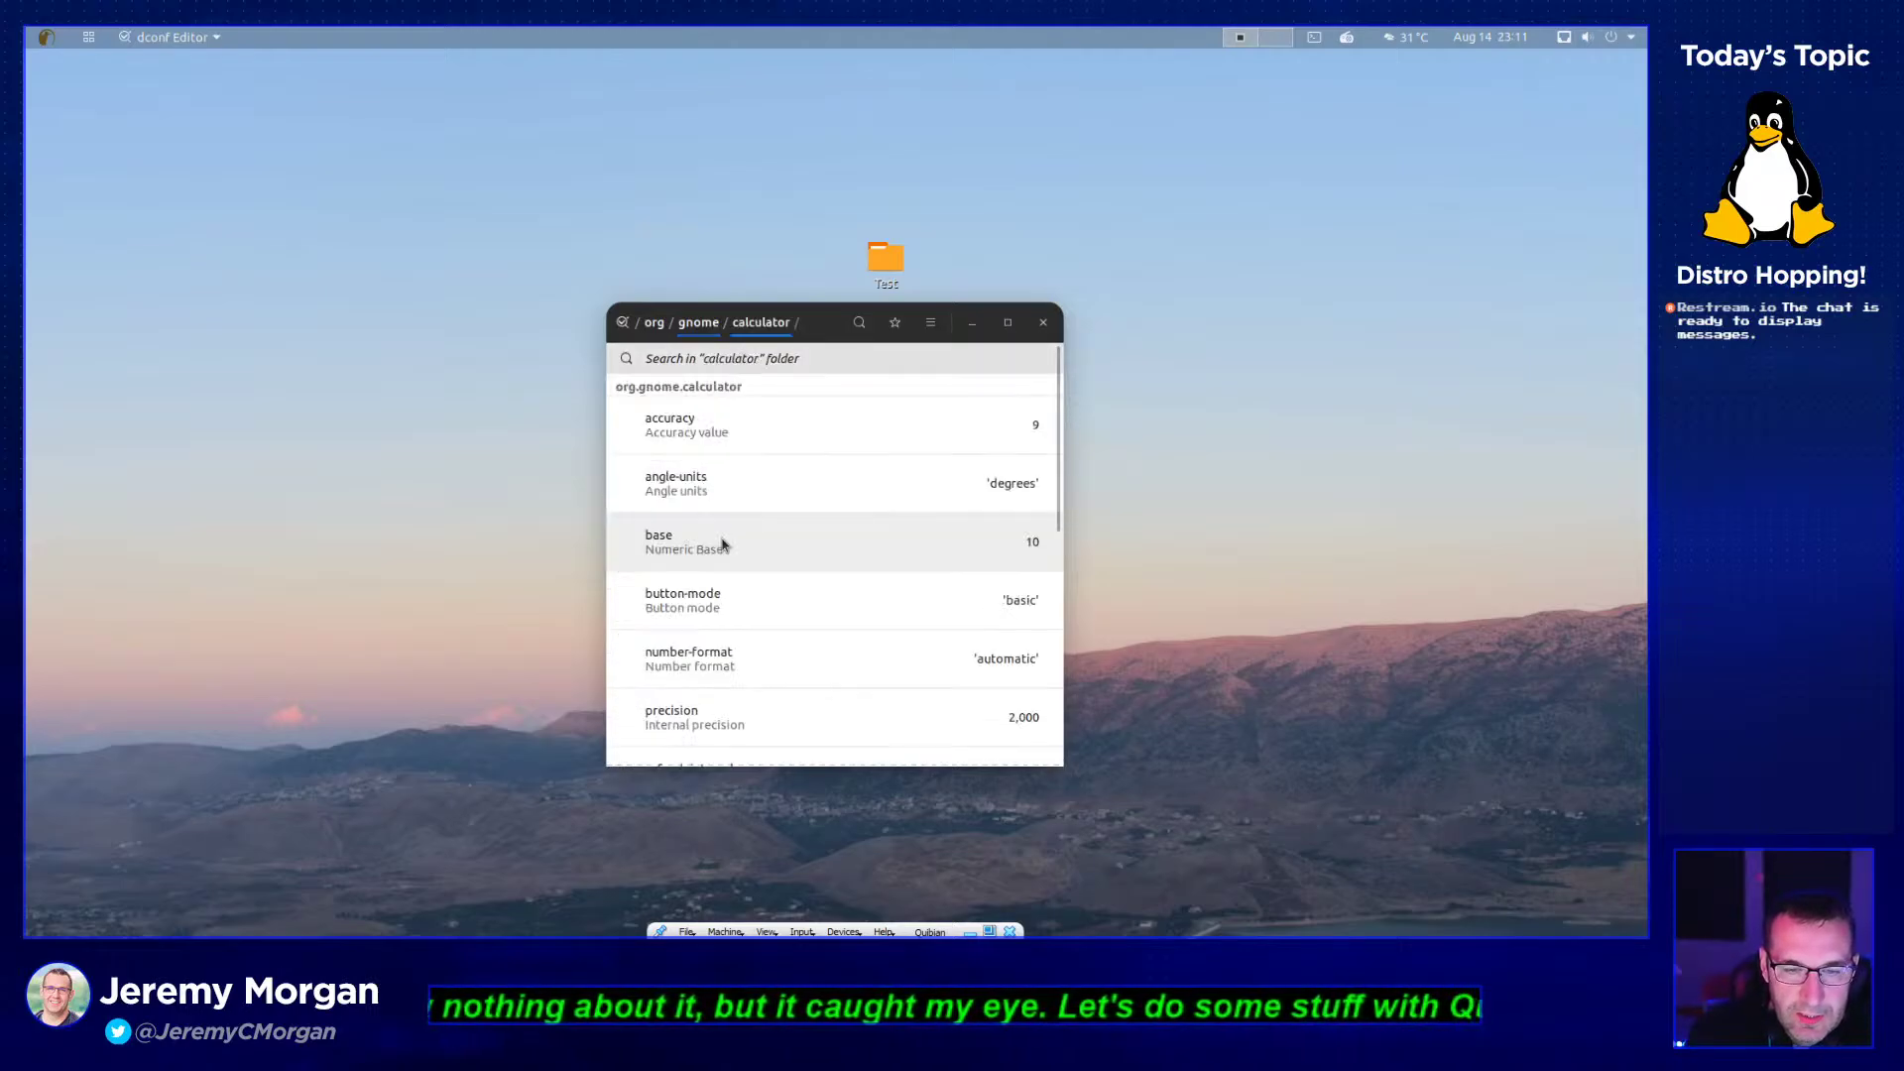
click(779, 496)
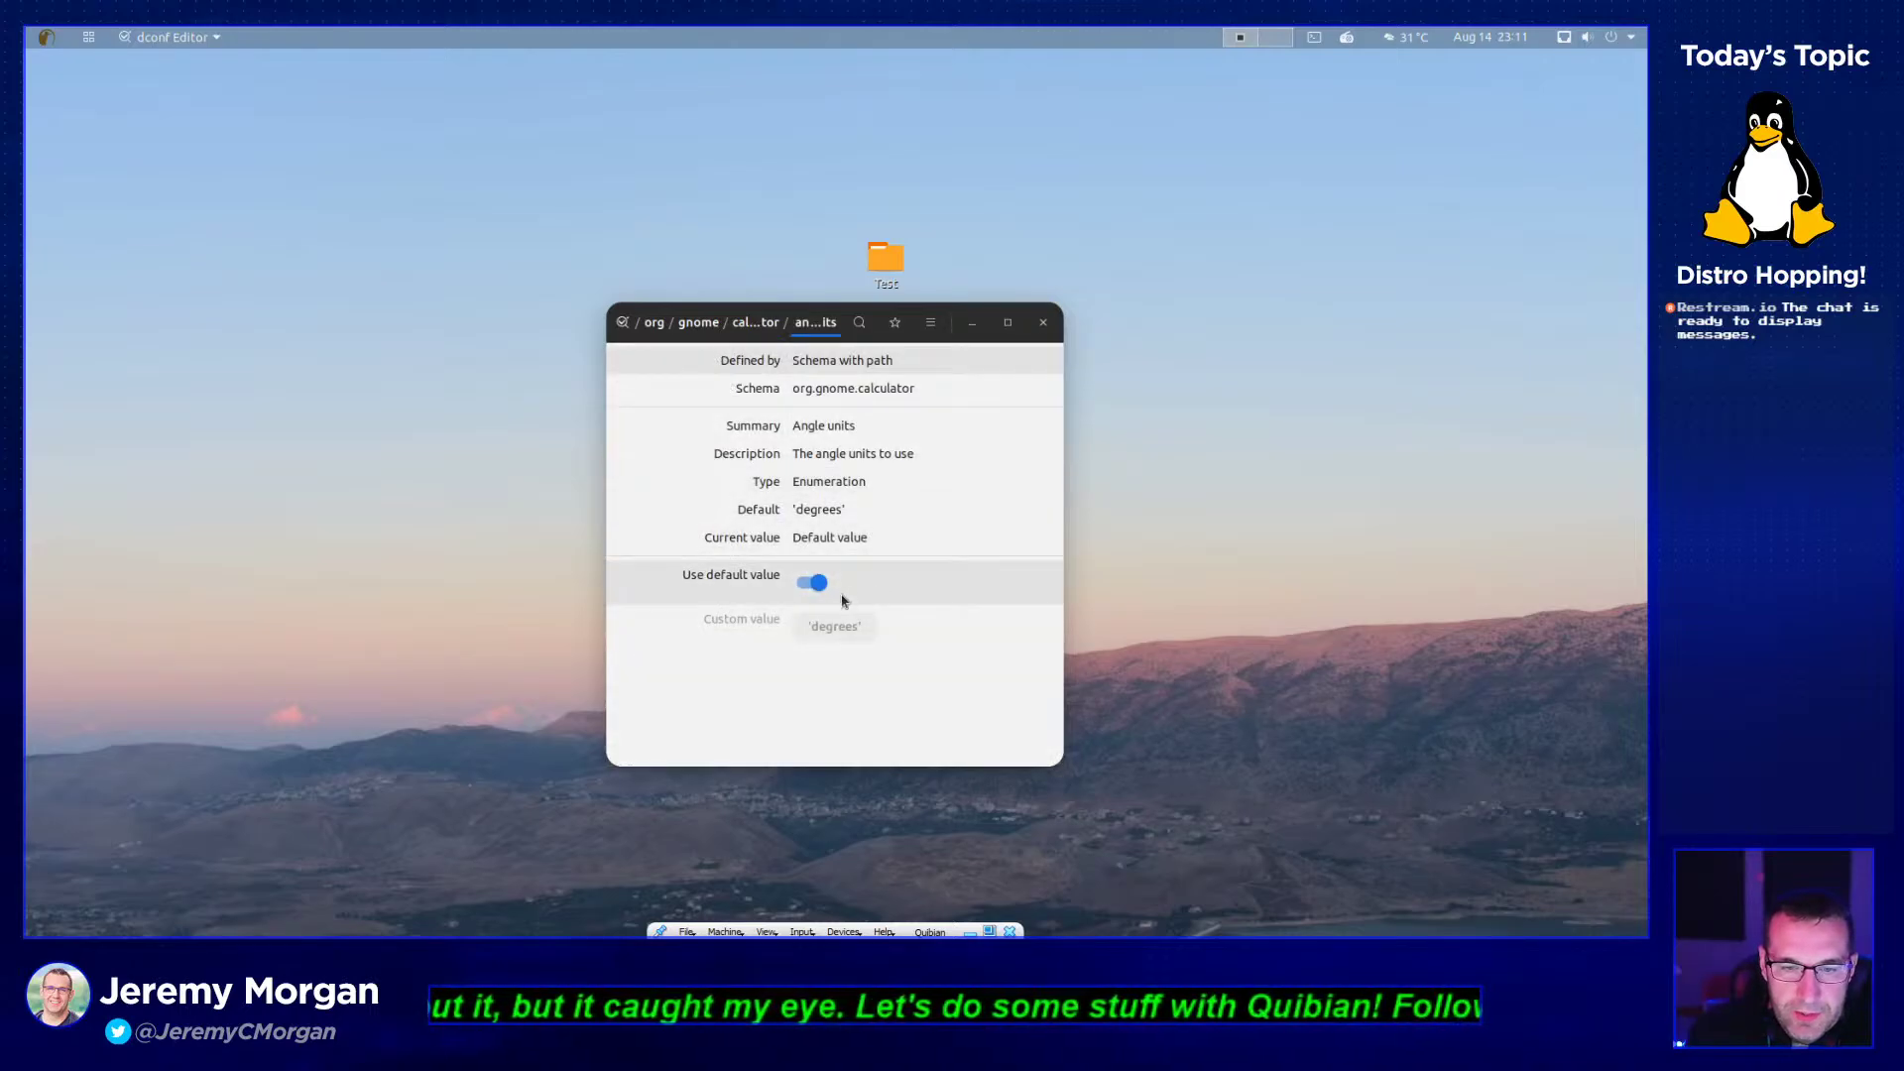
click(776, 325)
scroll(770, 650, down, 5)
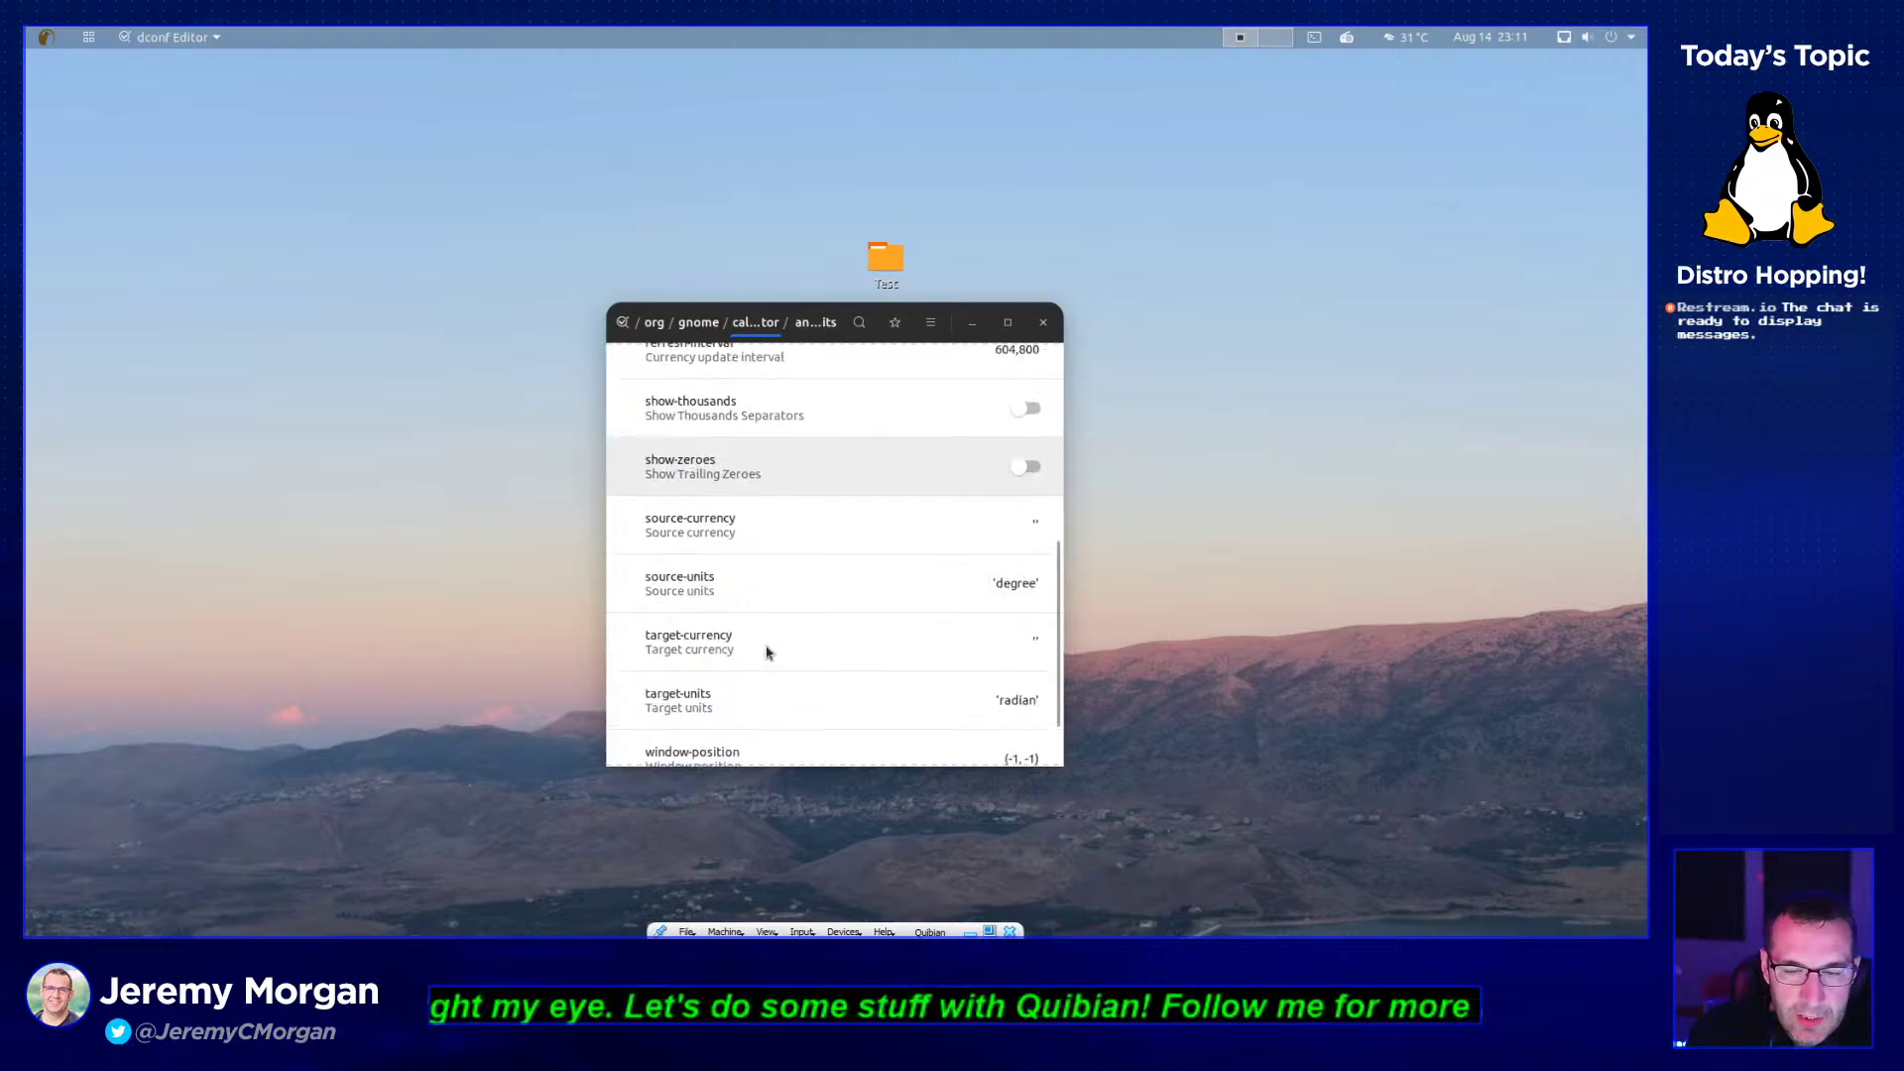
scroll(769, 635, up, 3)
- Go up to the root and open apps/seahorse/recipients/sort-by key details
click(698, 324)
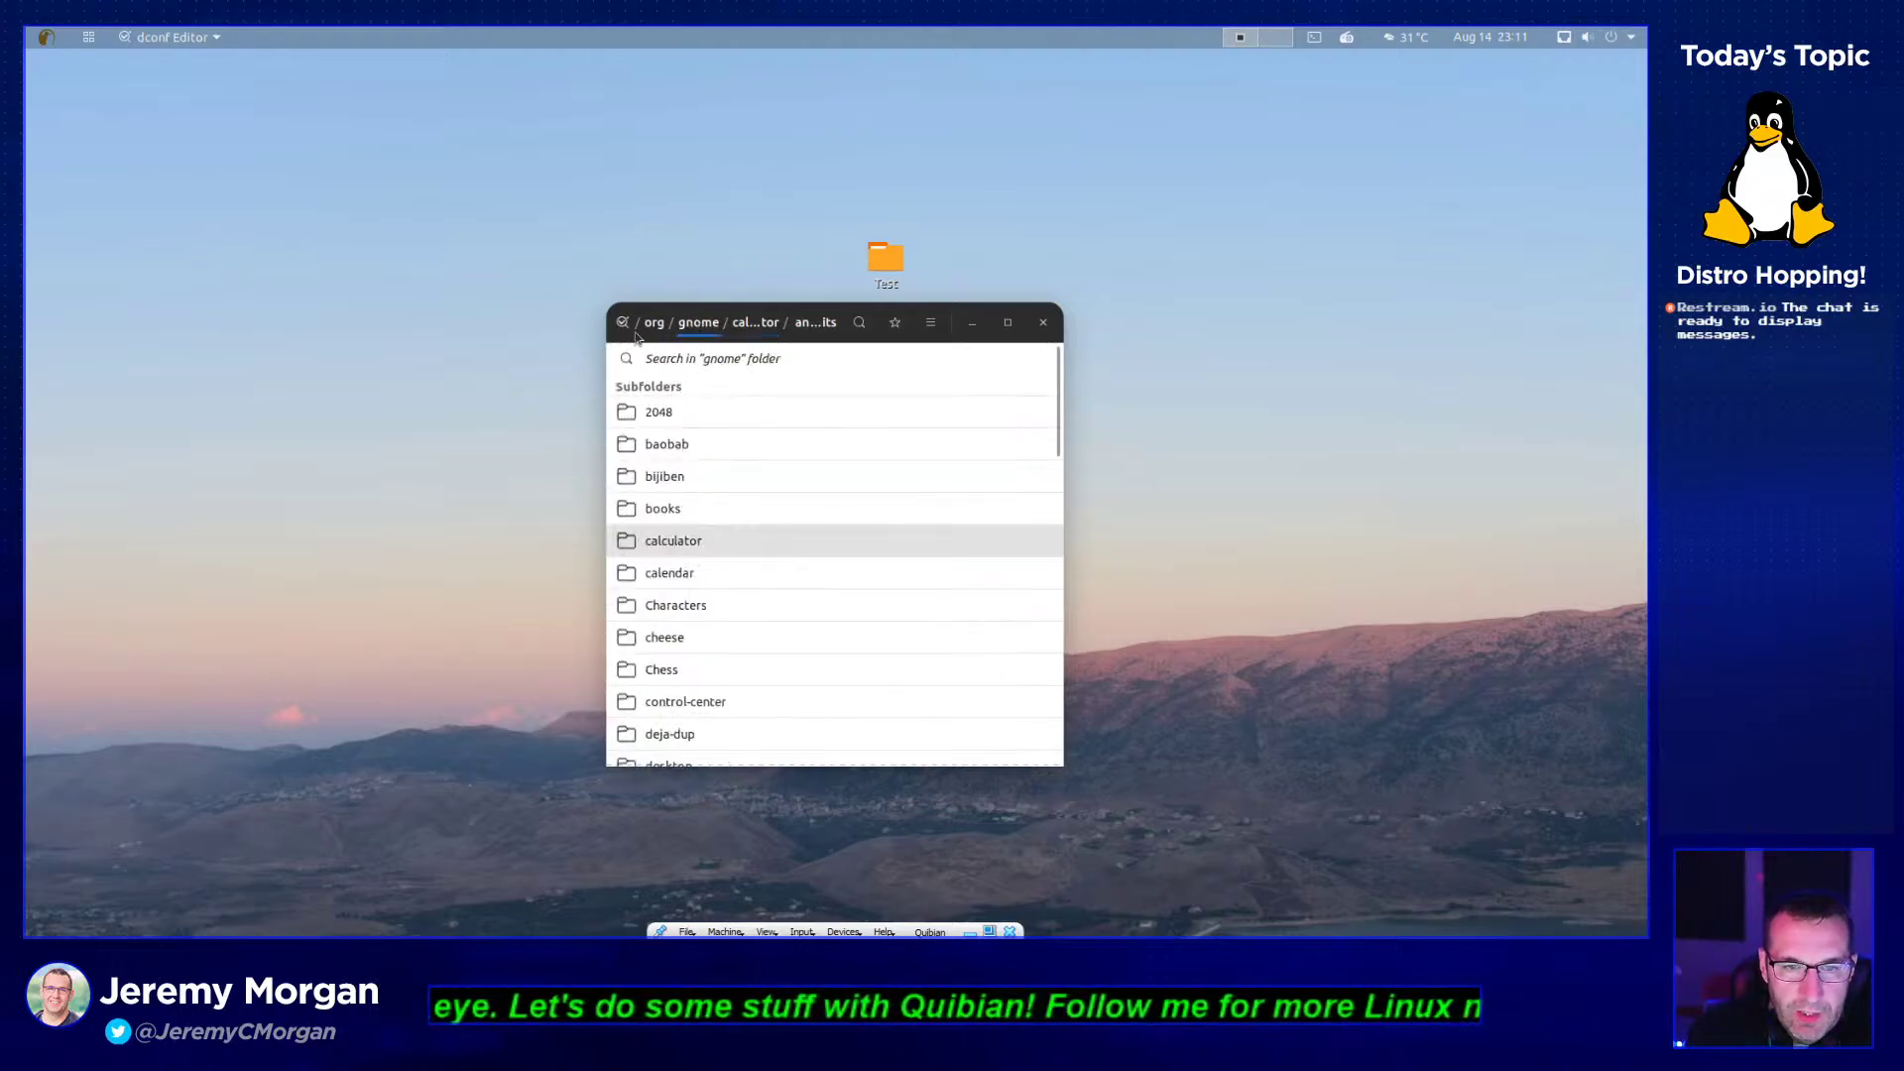
click(655, 325)
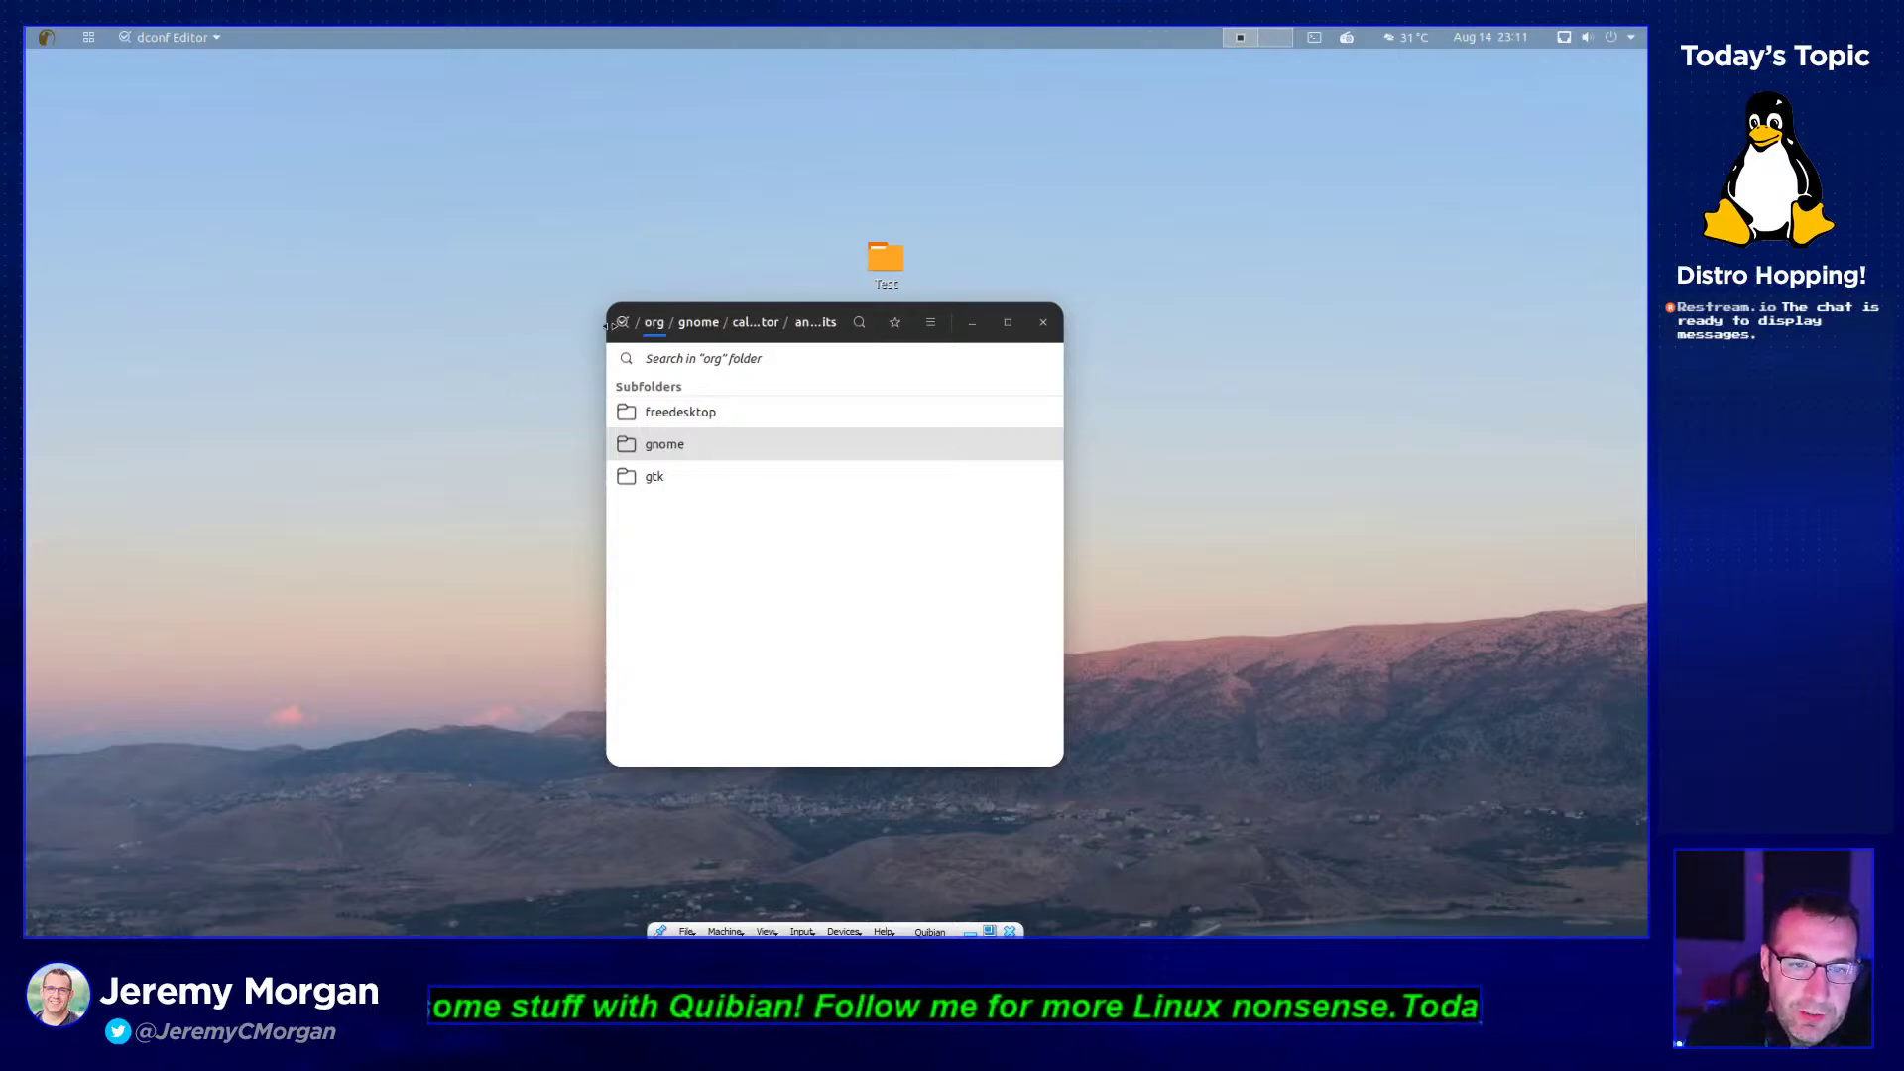
click(623, 324)
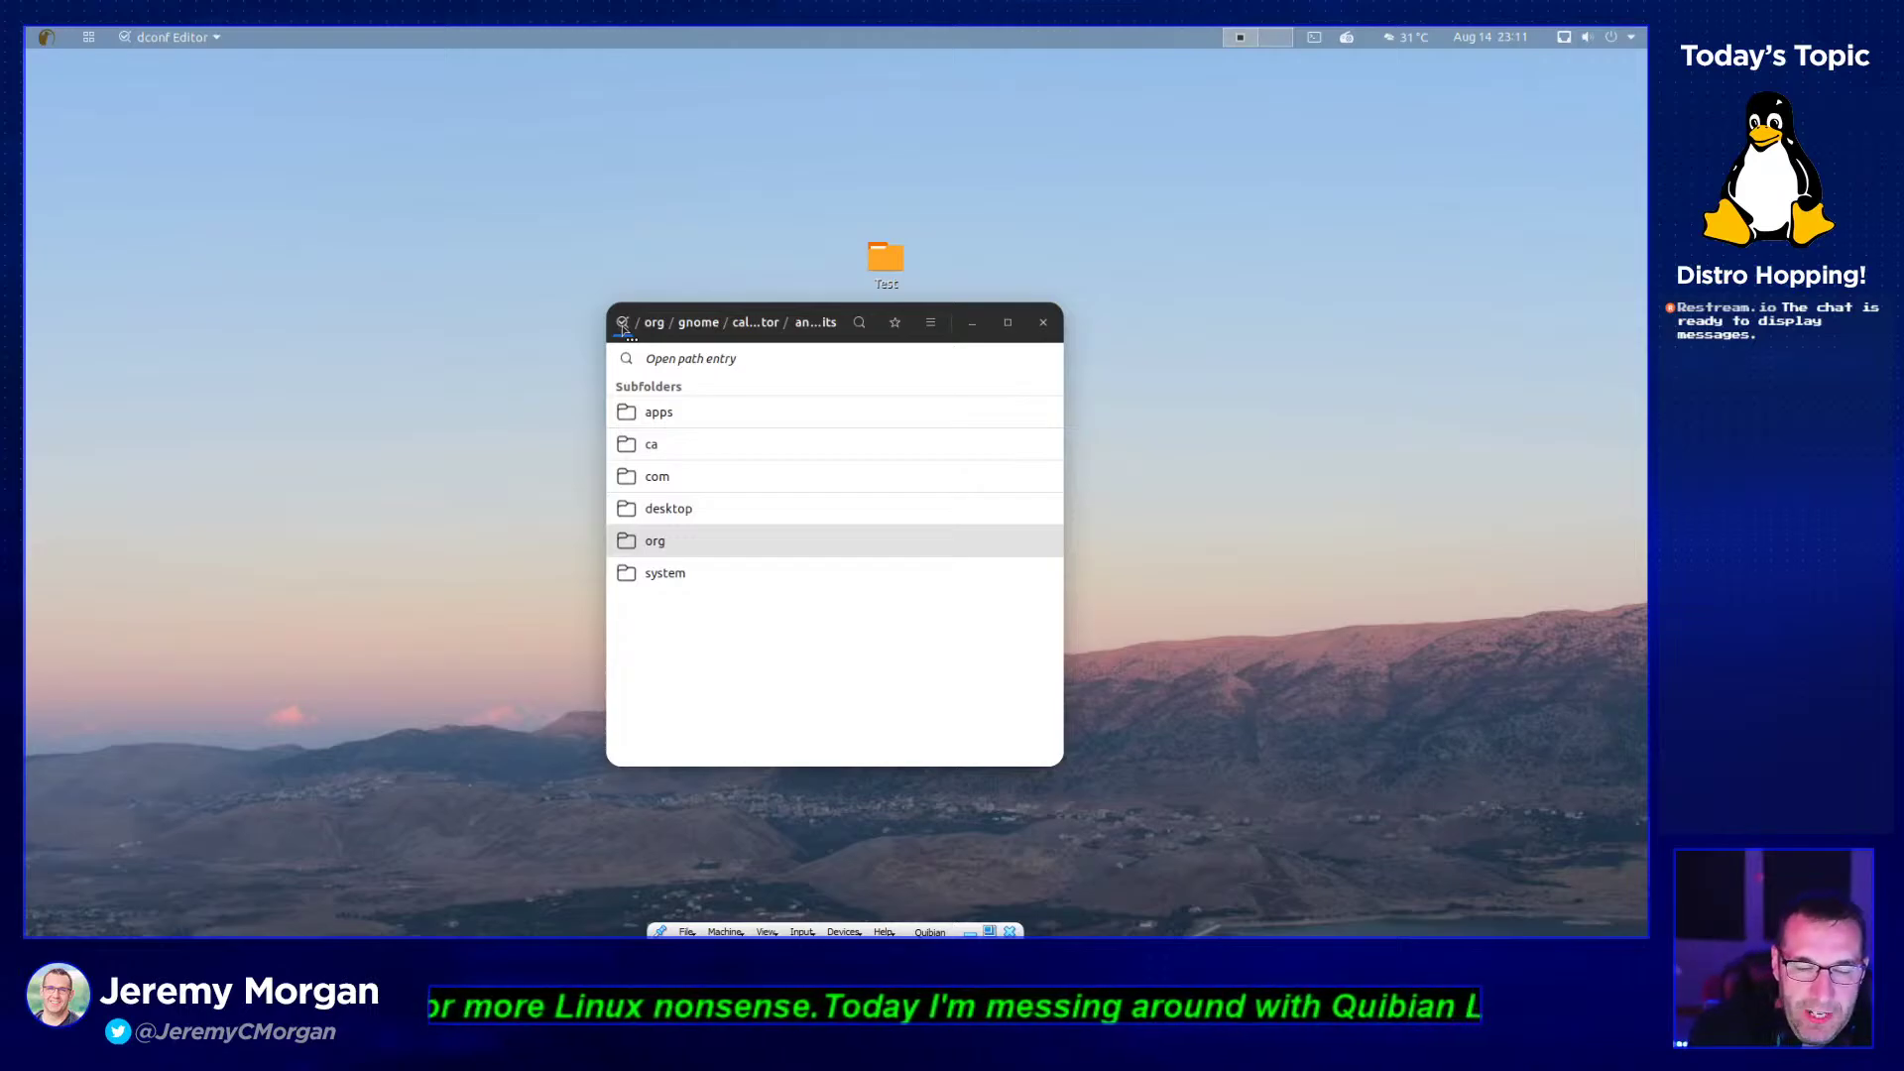
click(672, 425)
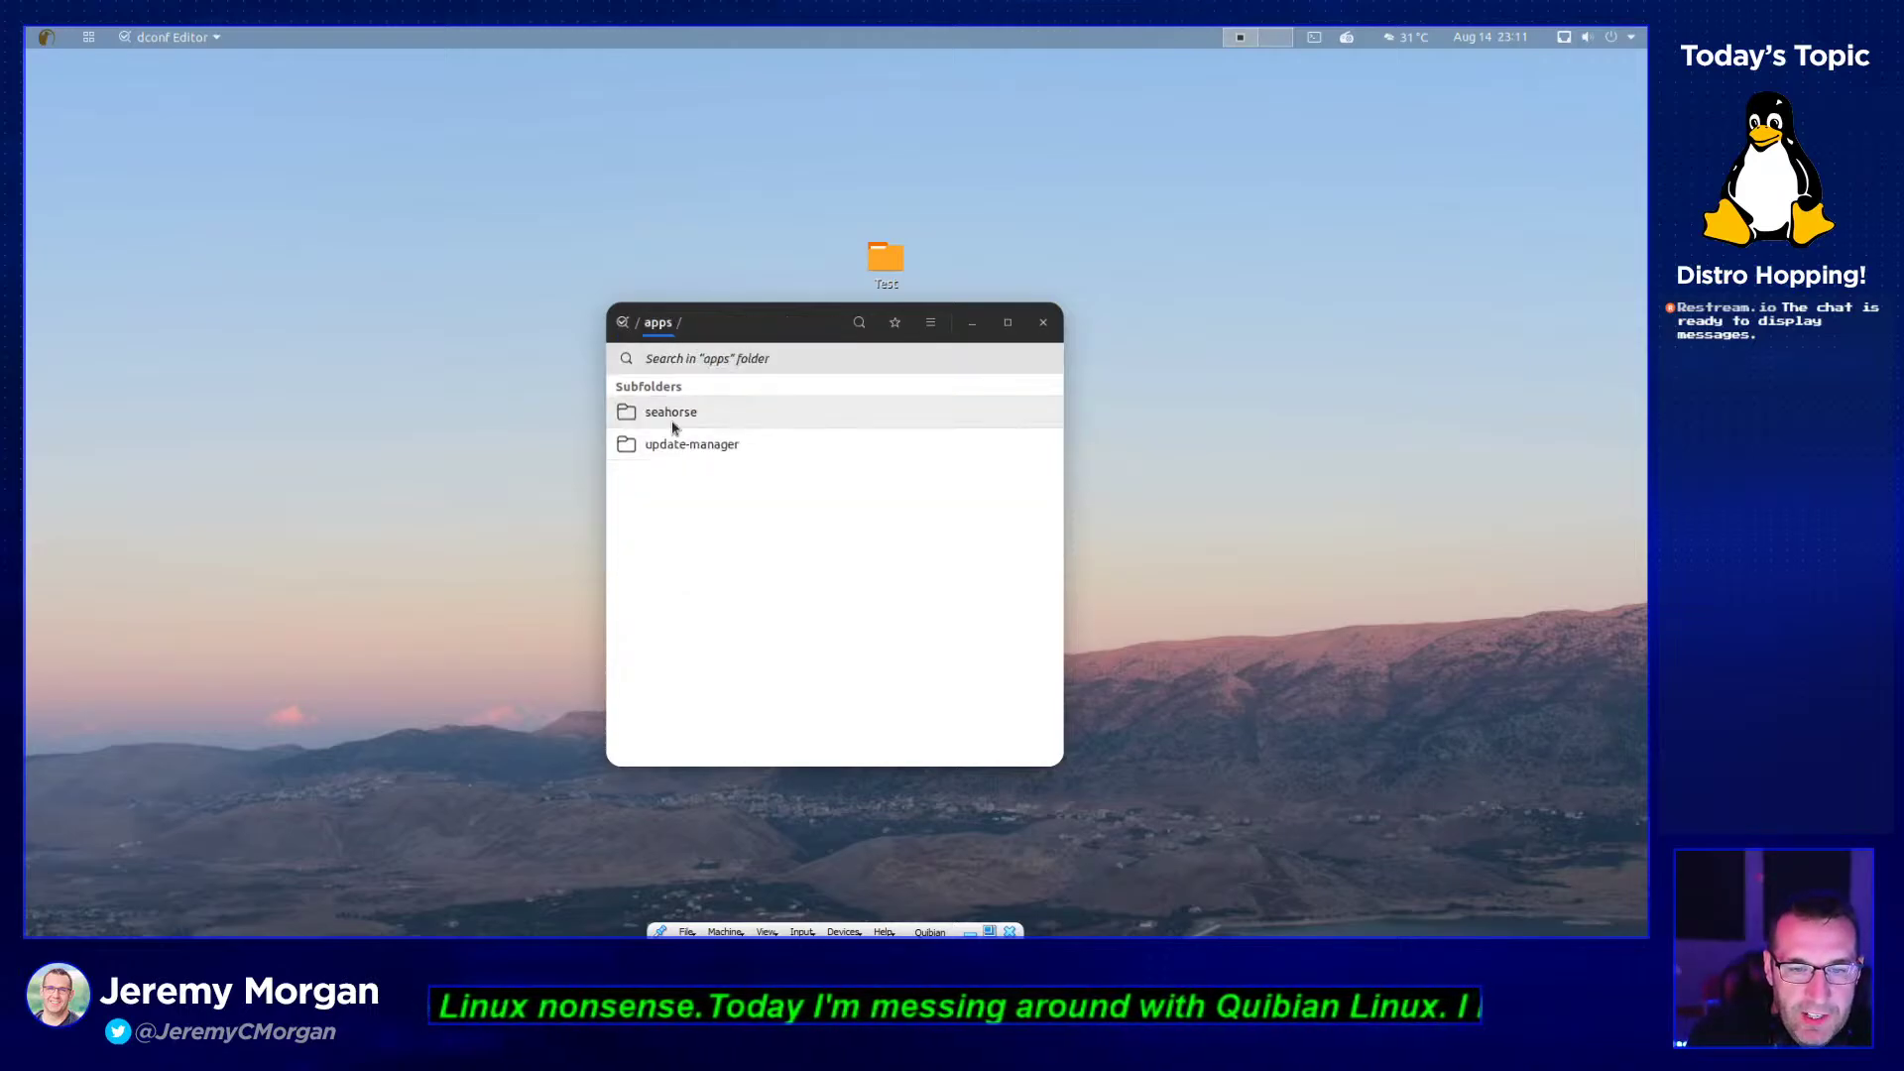
click(674, 414)
click(701, 422)
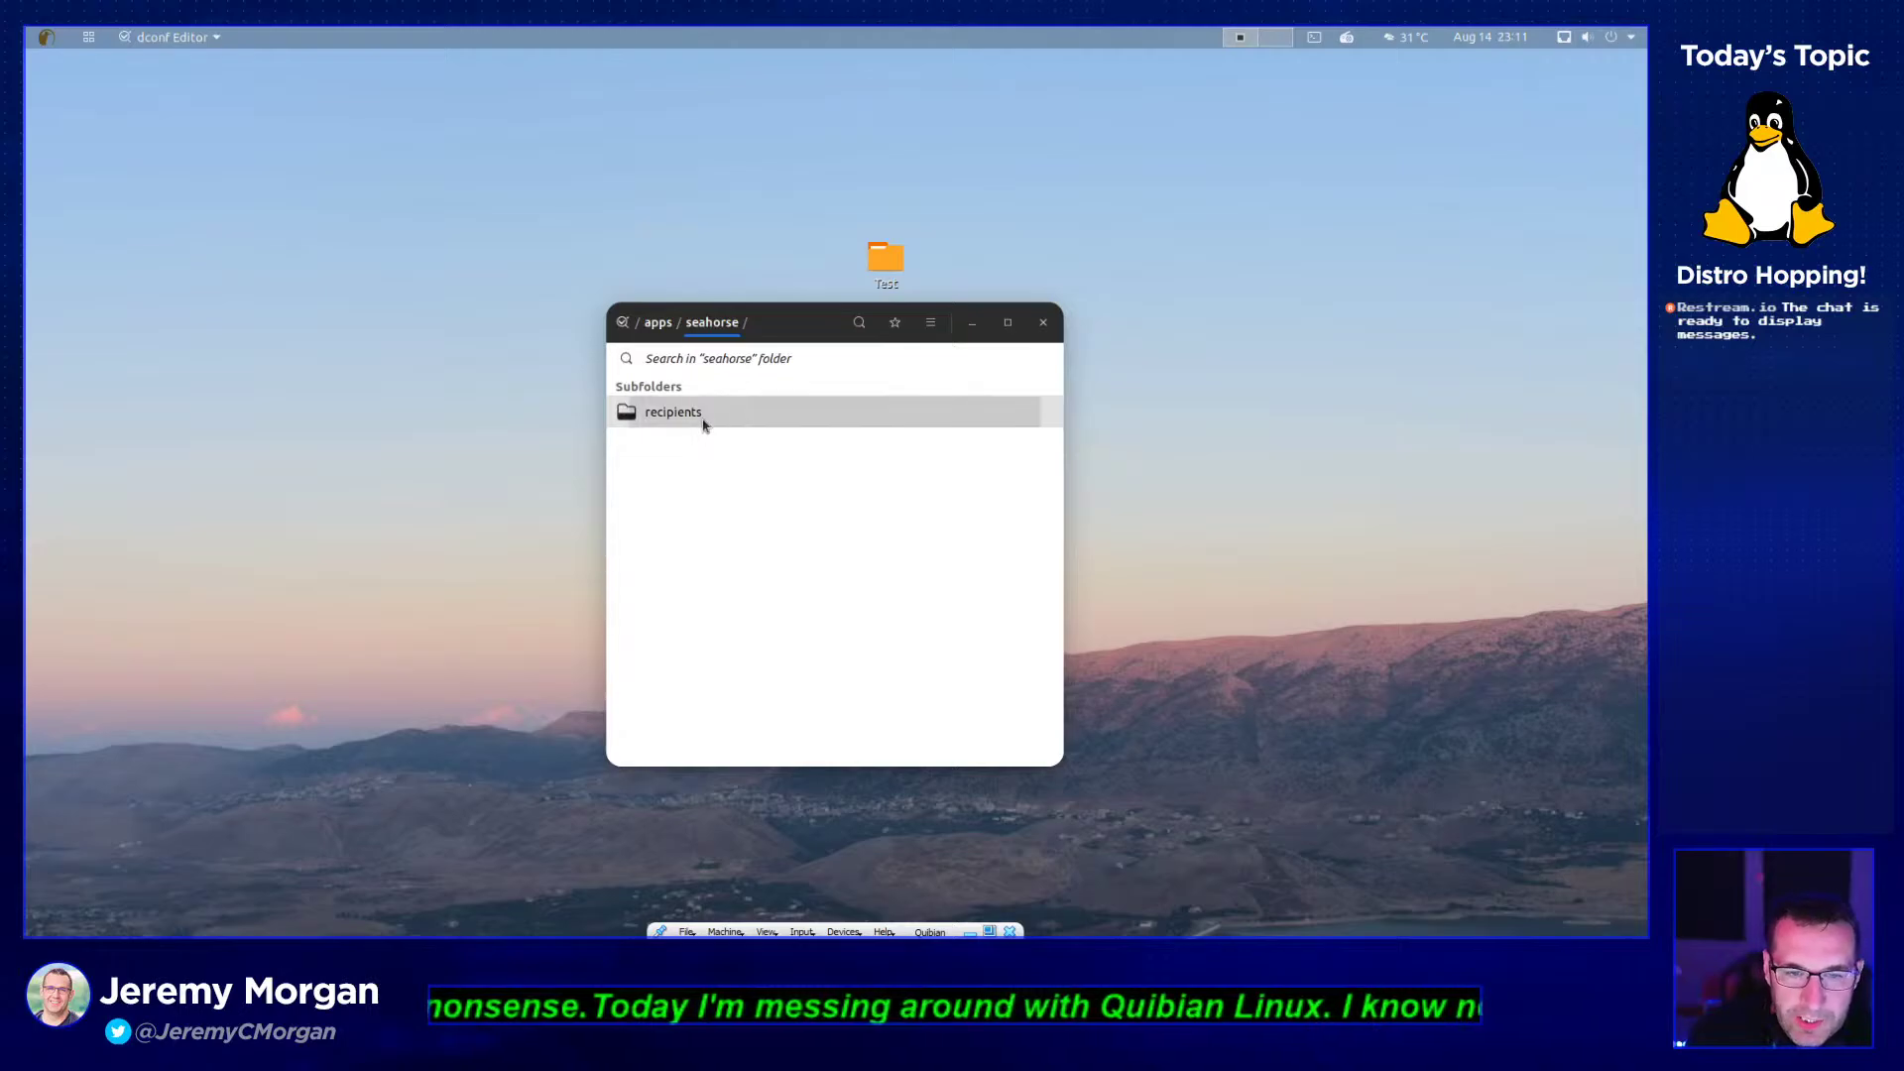
click(727, 429)
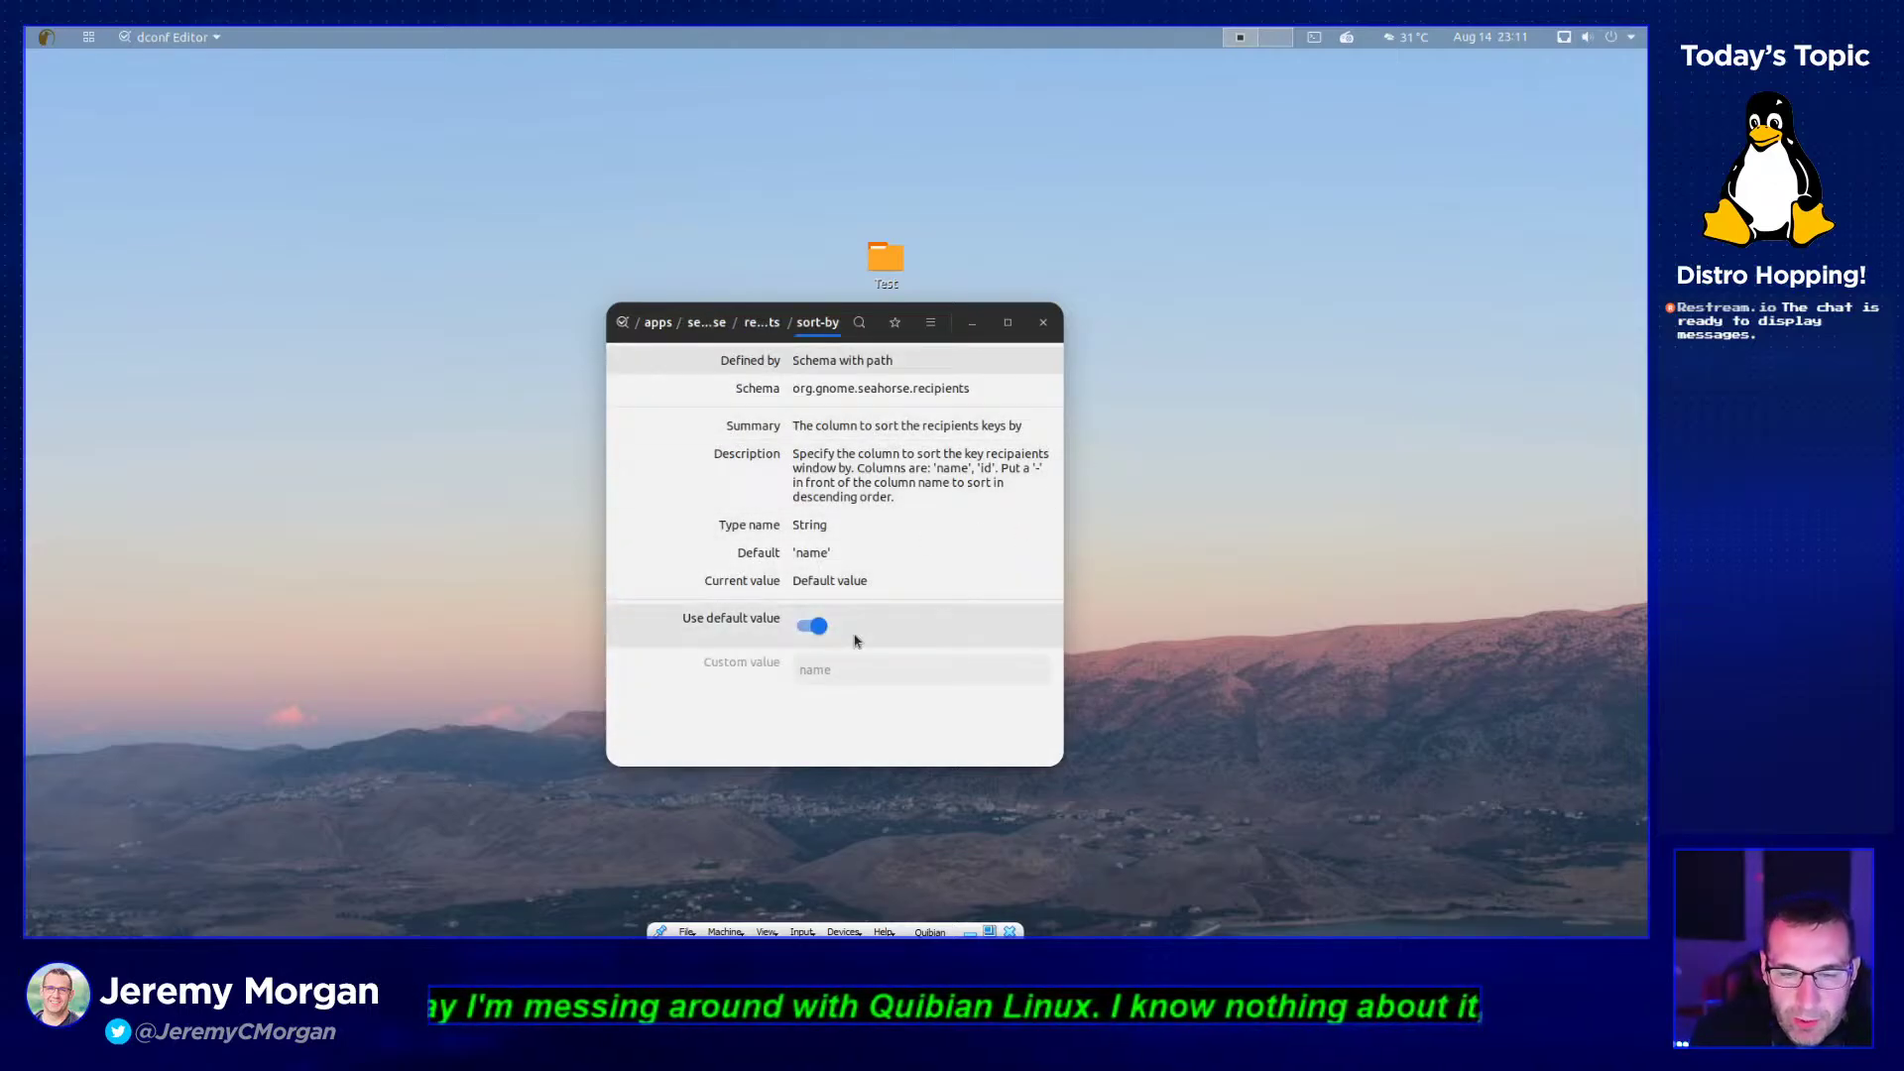
- Toggle sort-by's Use default value off and back on, return to root, close dconf Editor
click(824, 630)
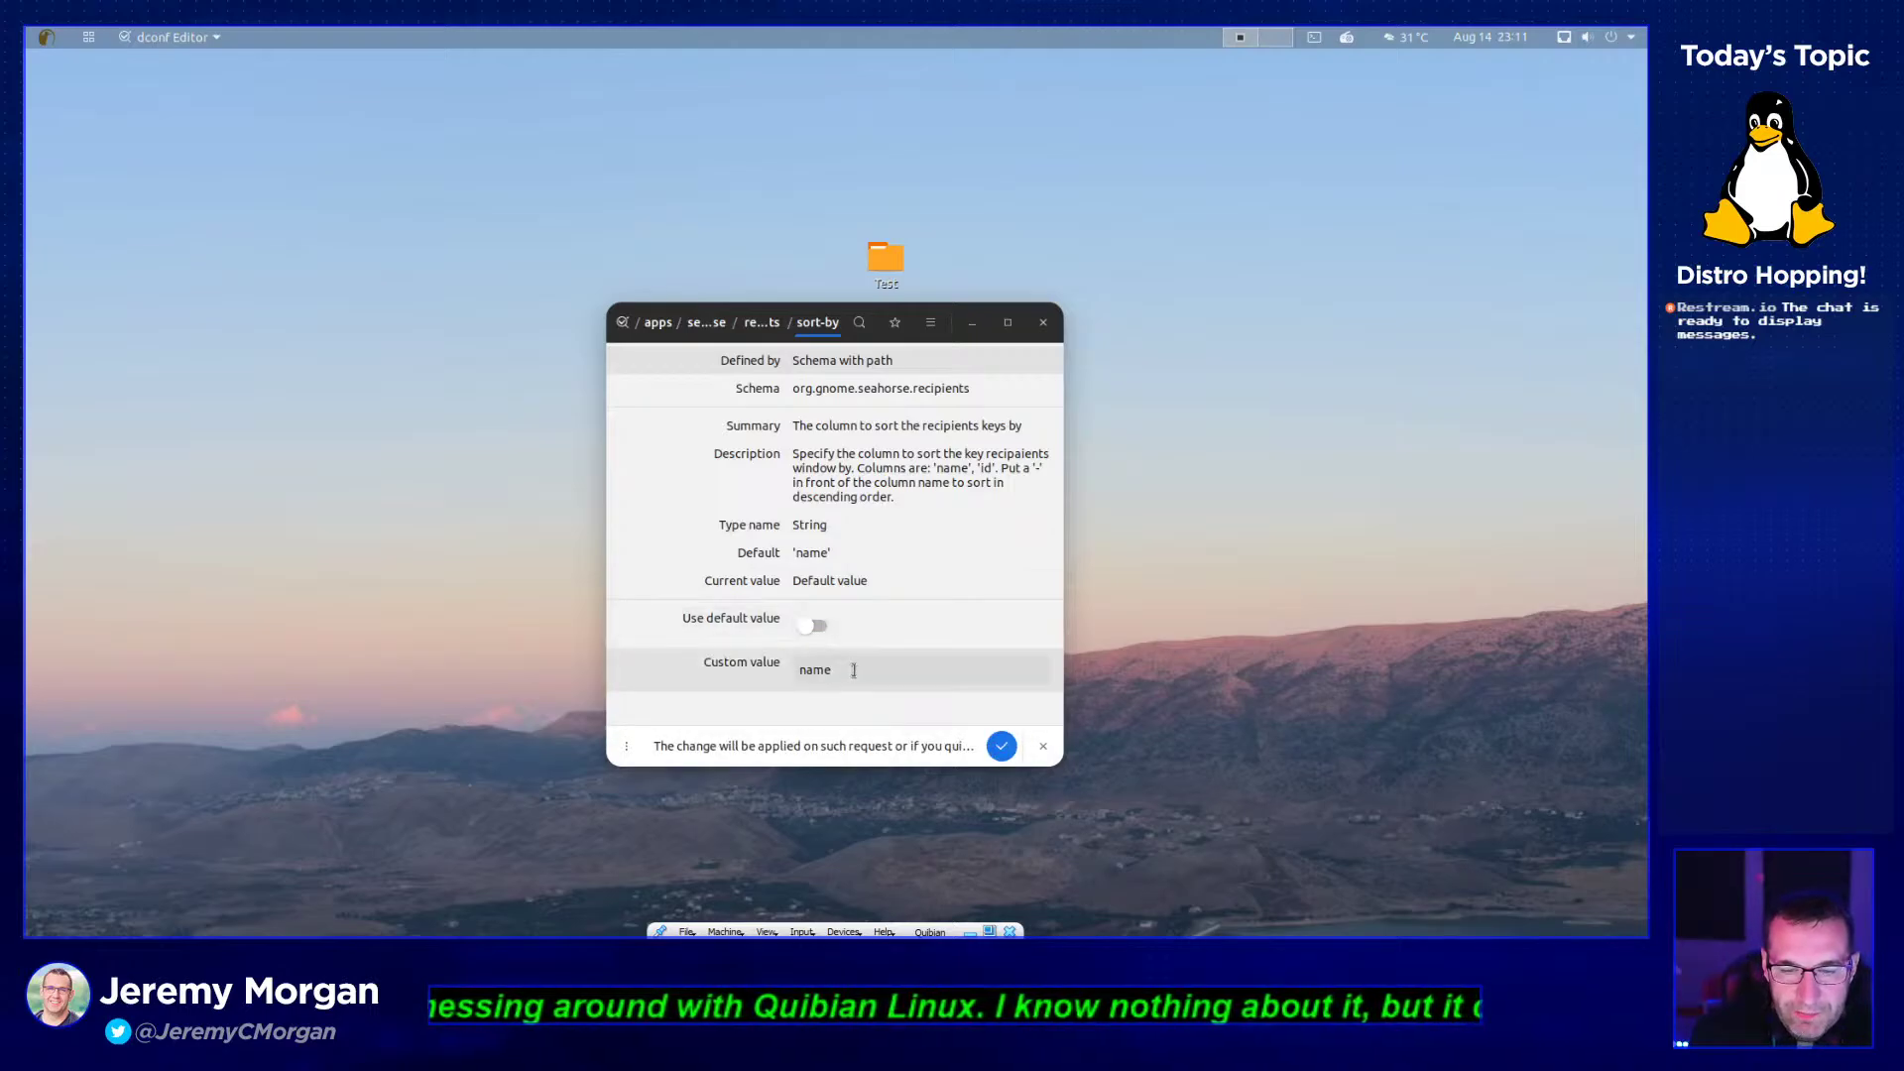
click(842, 665)
click(845, 624)
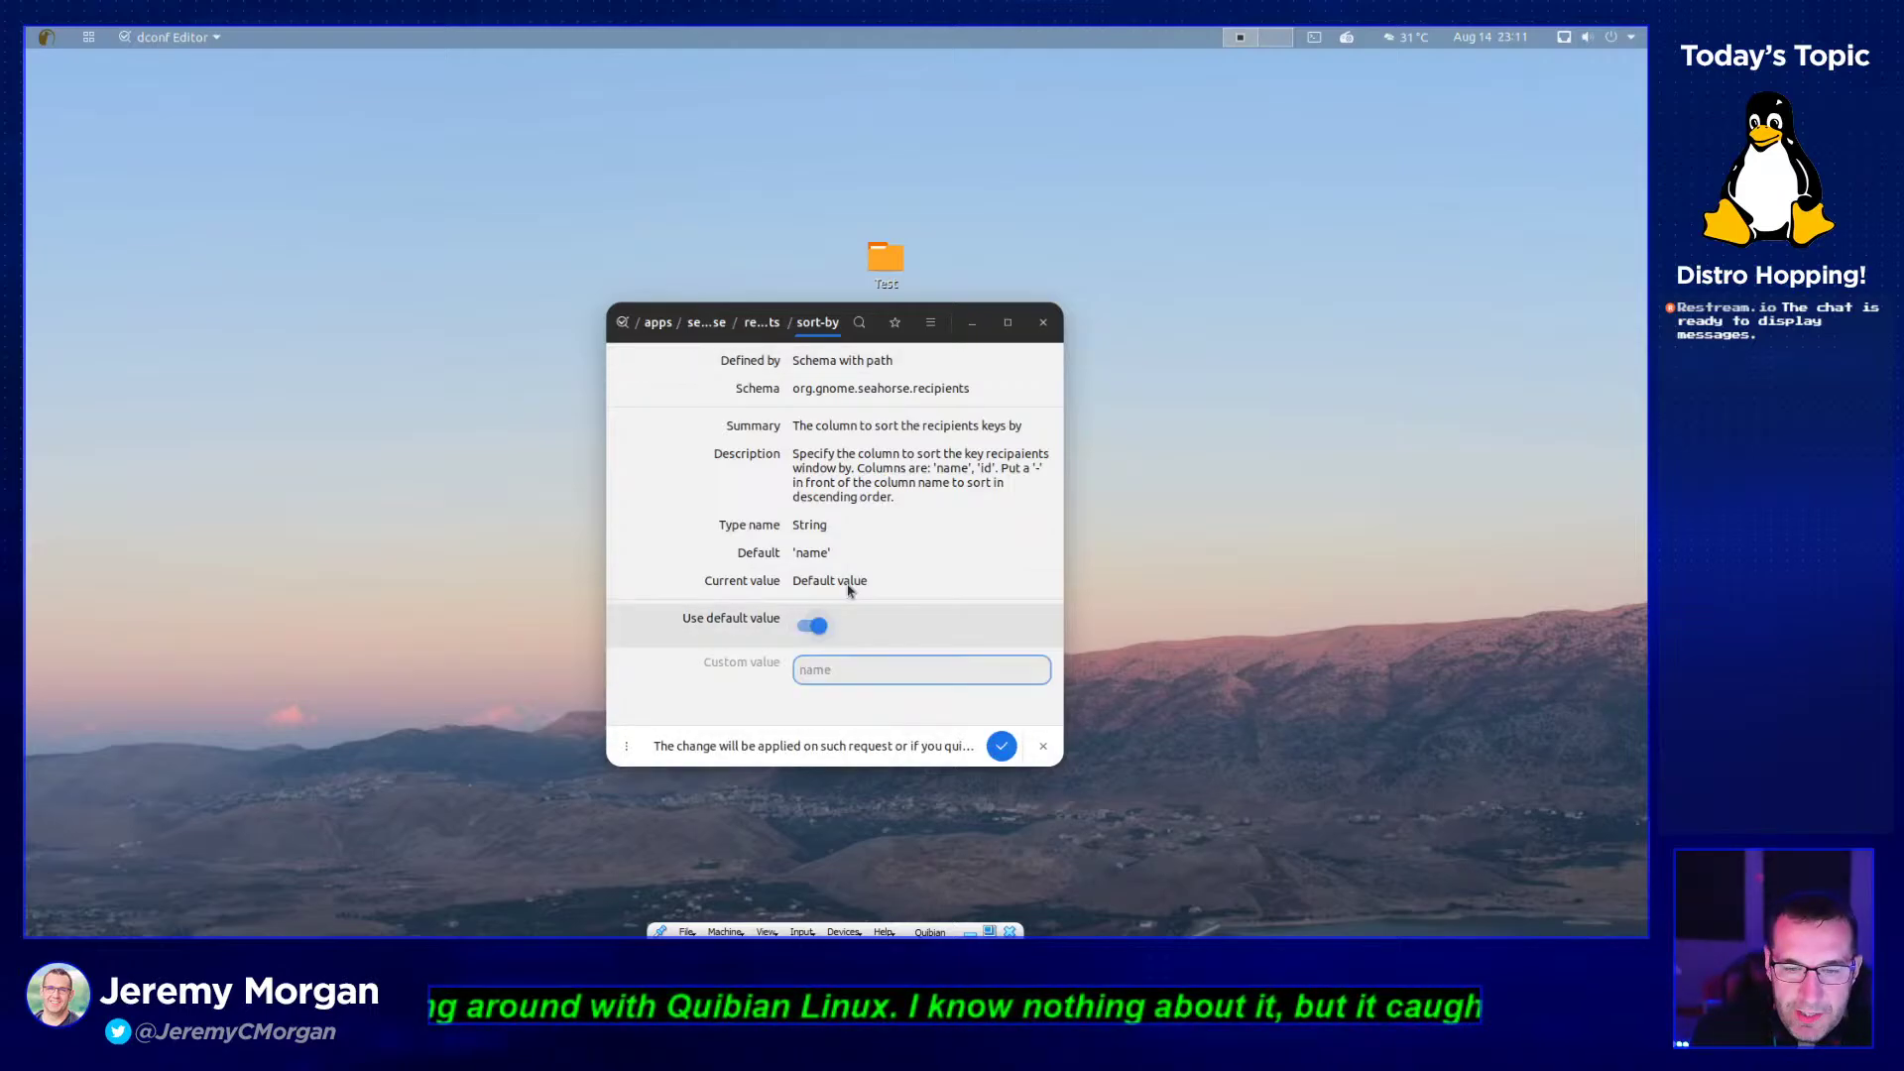
click(646, 325)
click(637, 324)
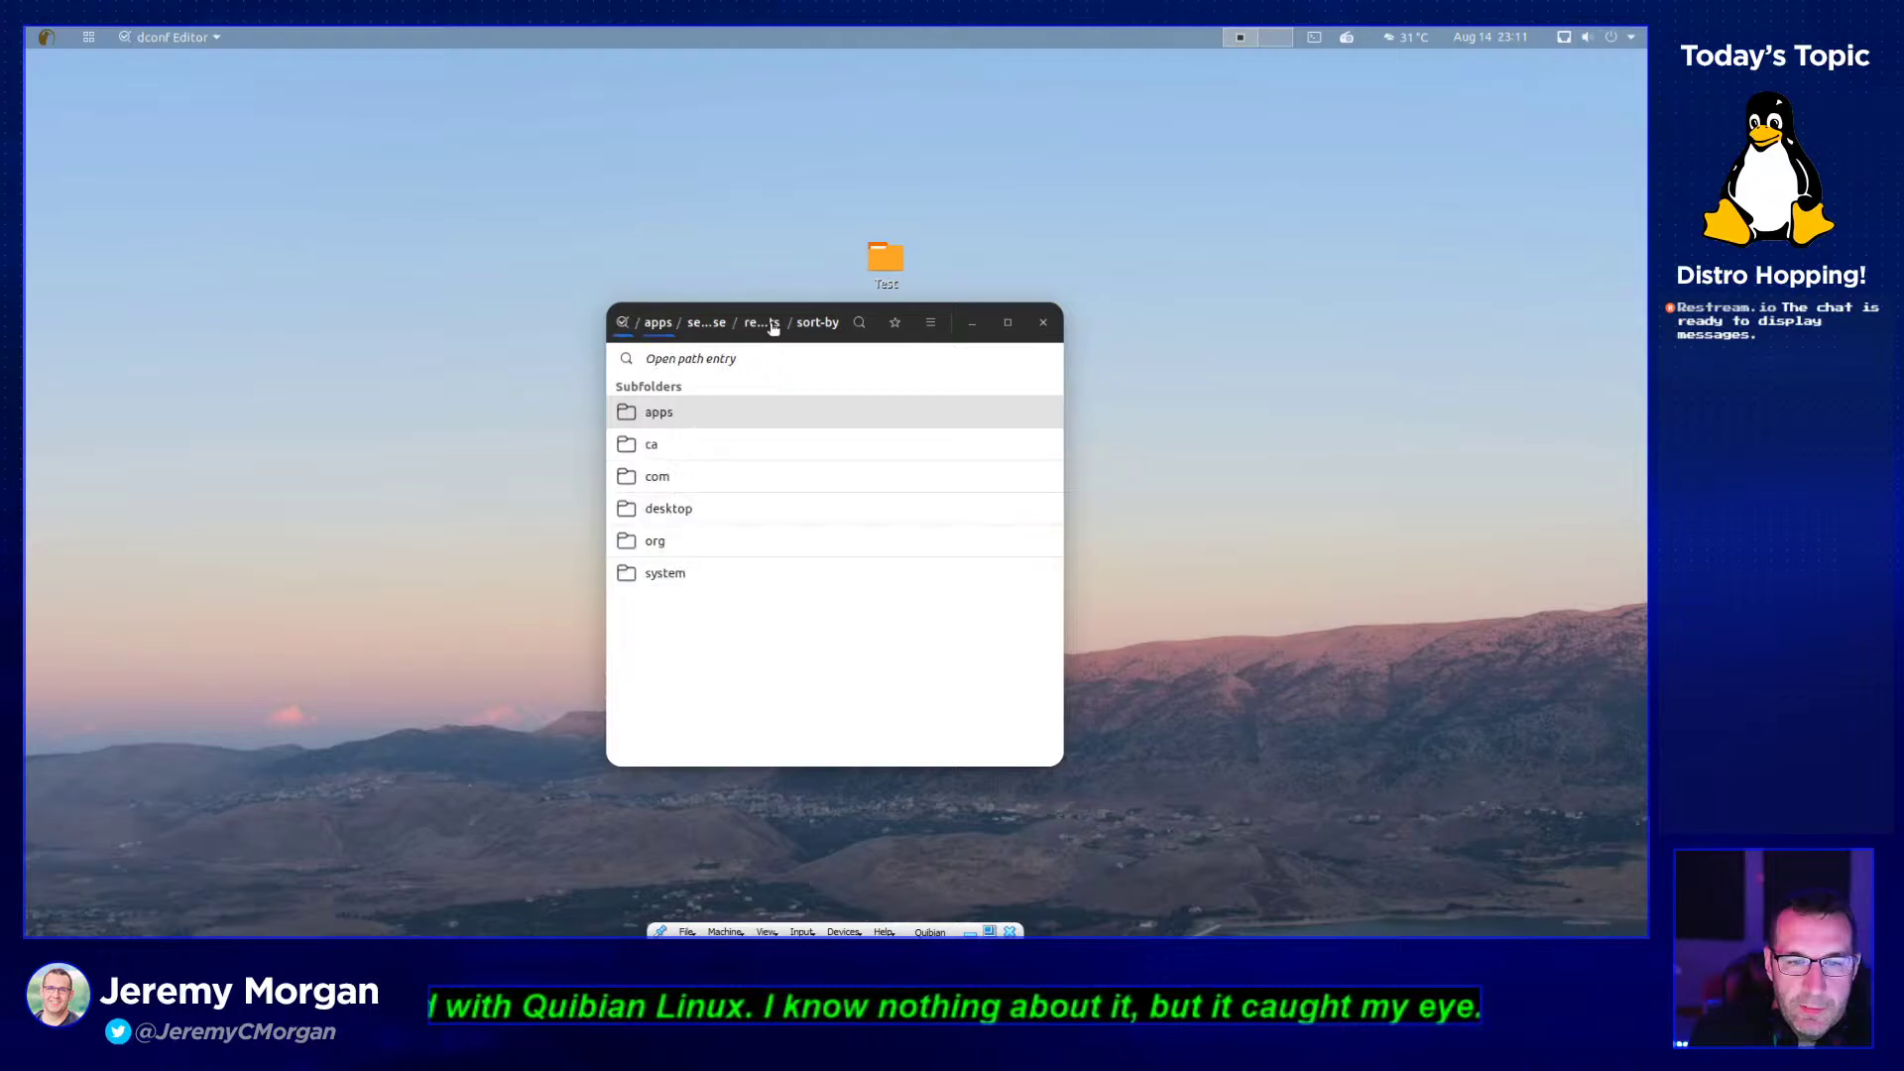
click(1042, 323)
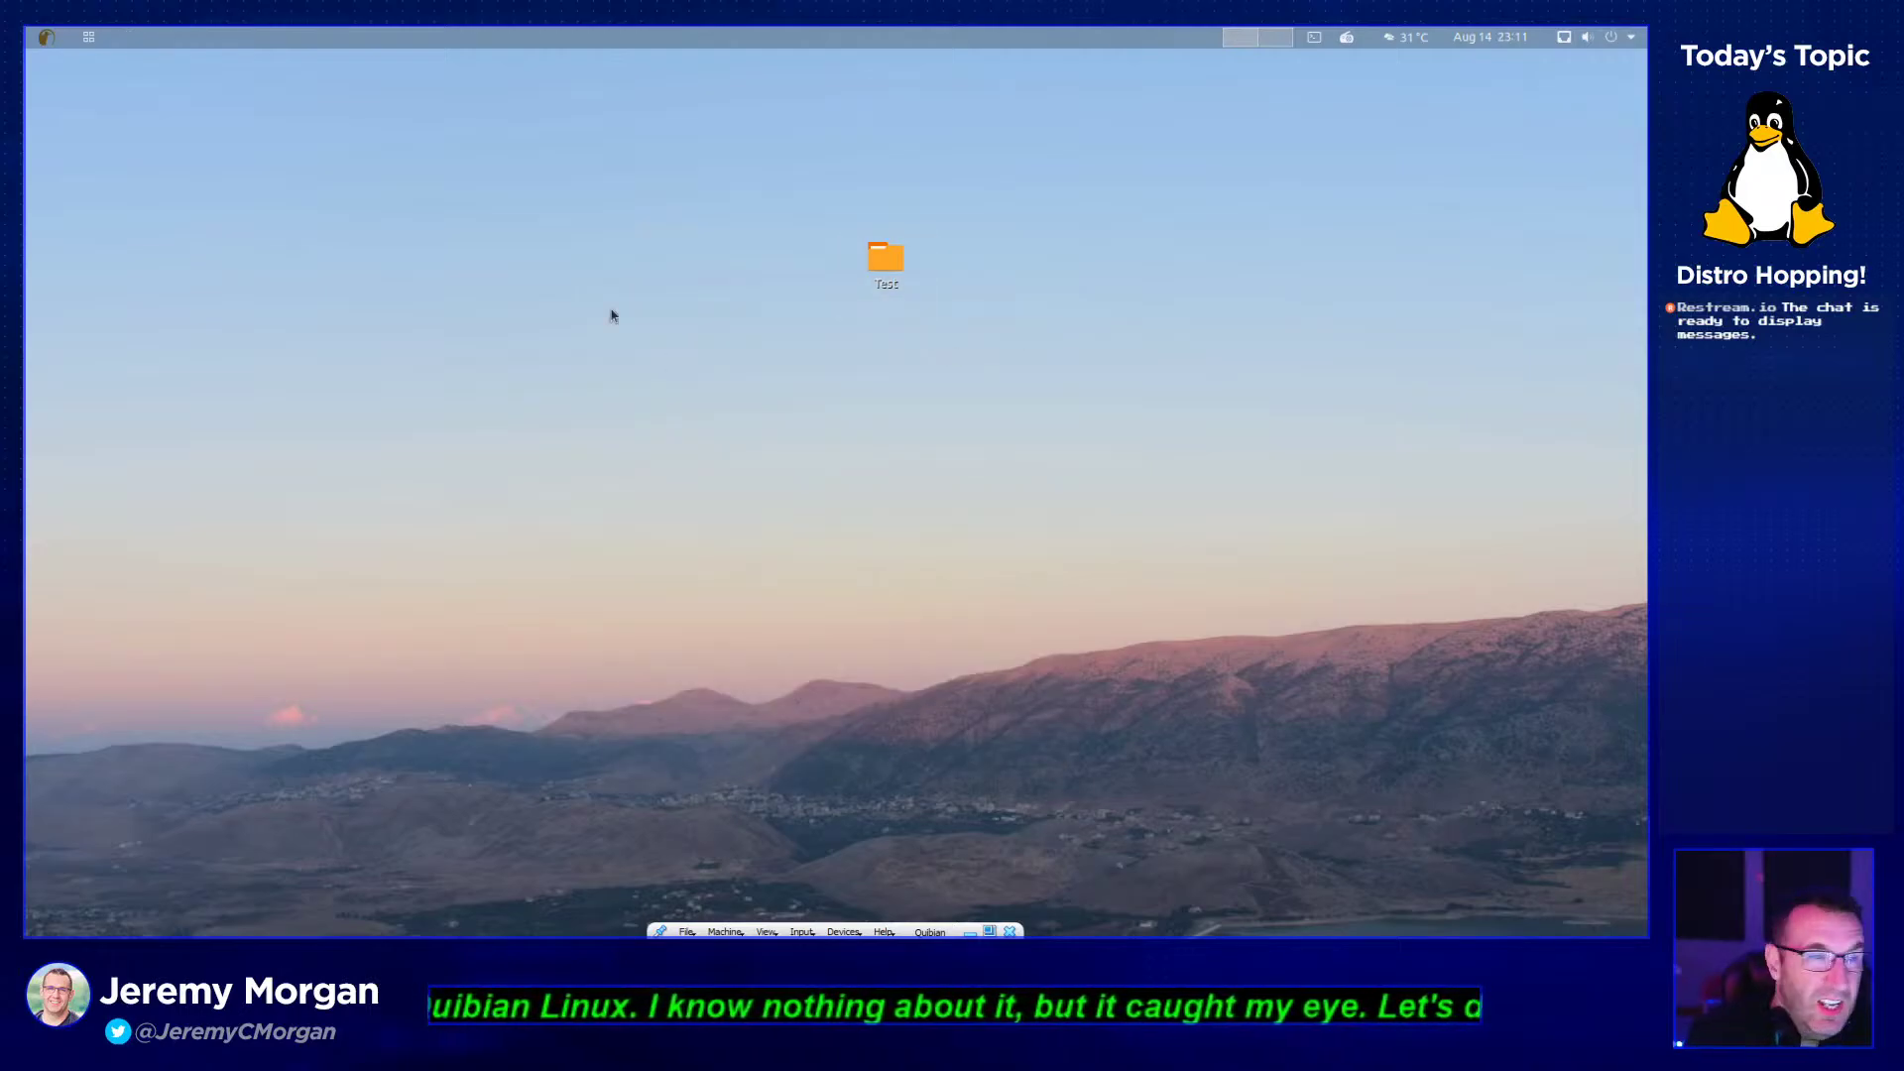
- Launch Settings from System Tools and look at the Background and Privacy pages
click(89, 36)
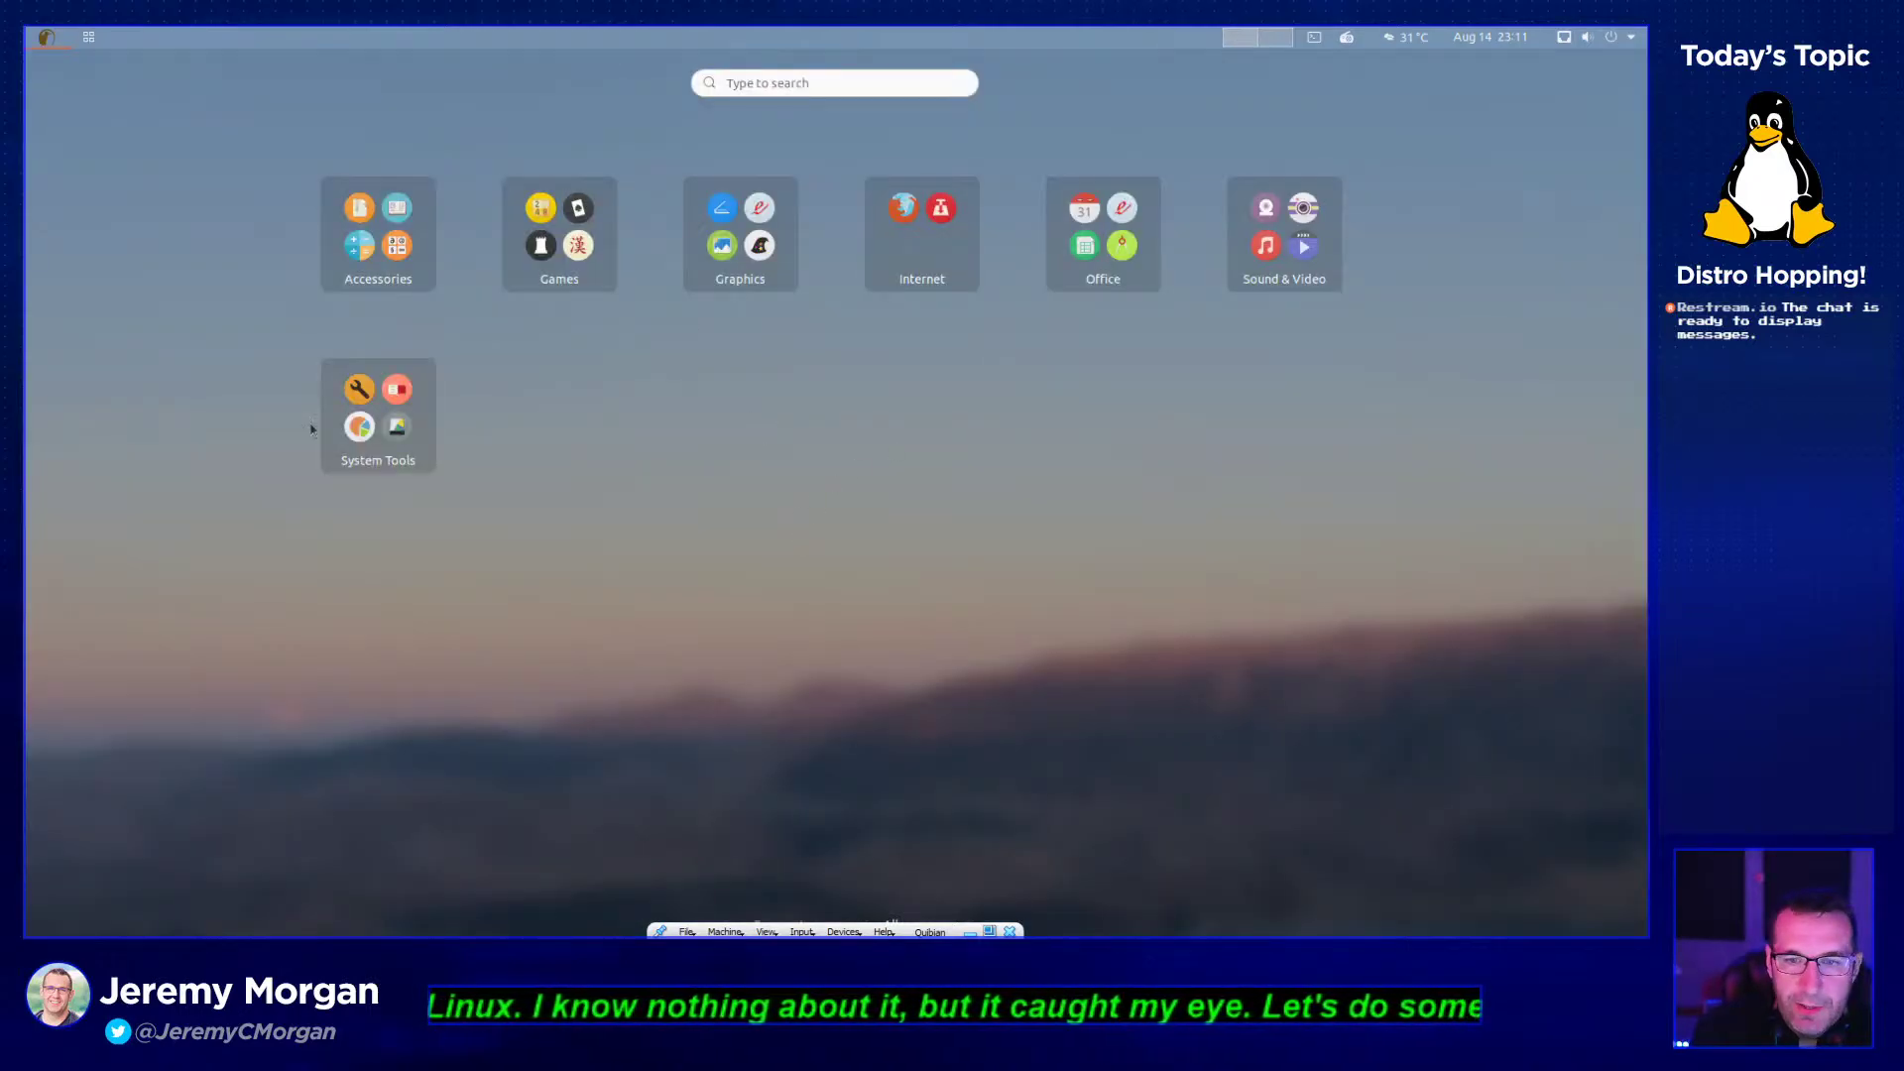
click(365, 443)
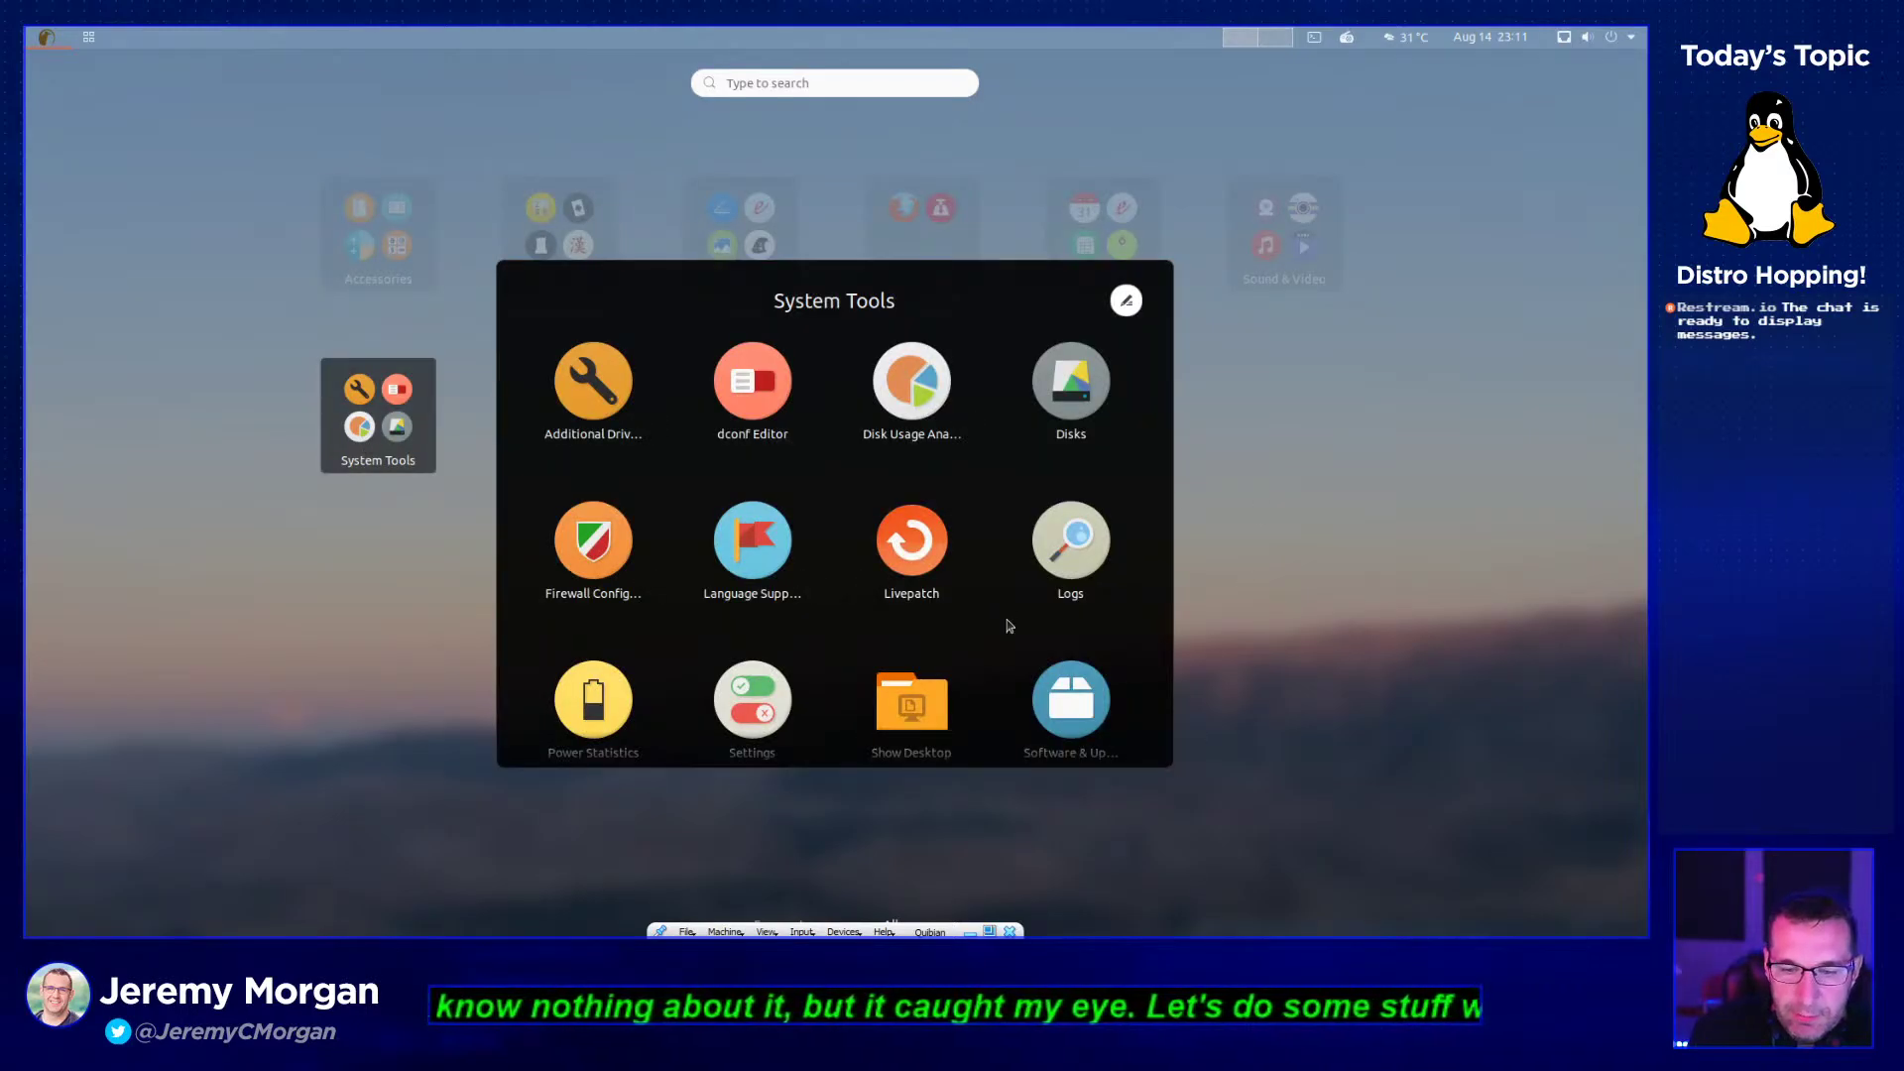
scroll(1091, 642, down, 2)
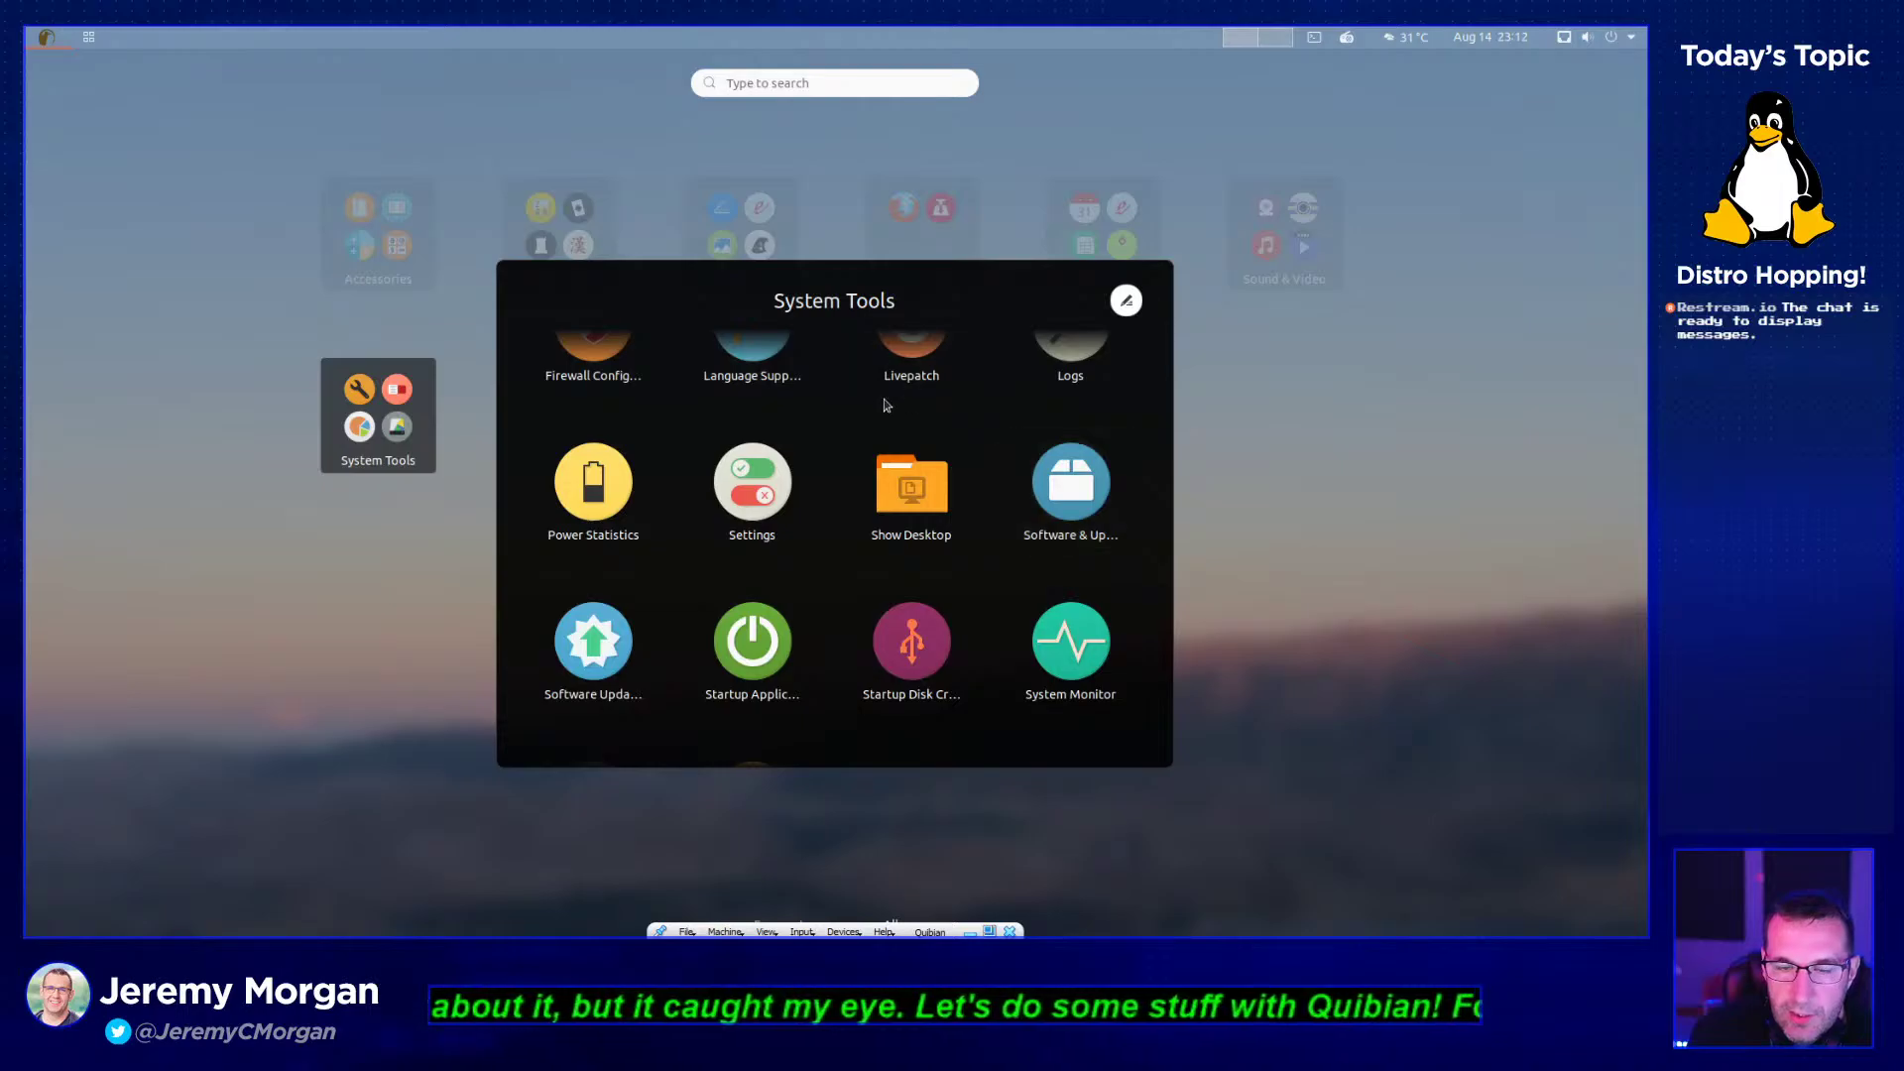
click(806, 438)
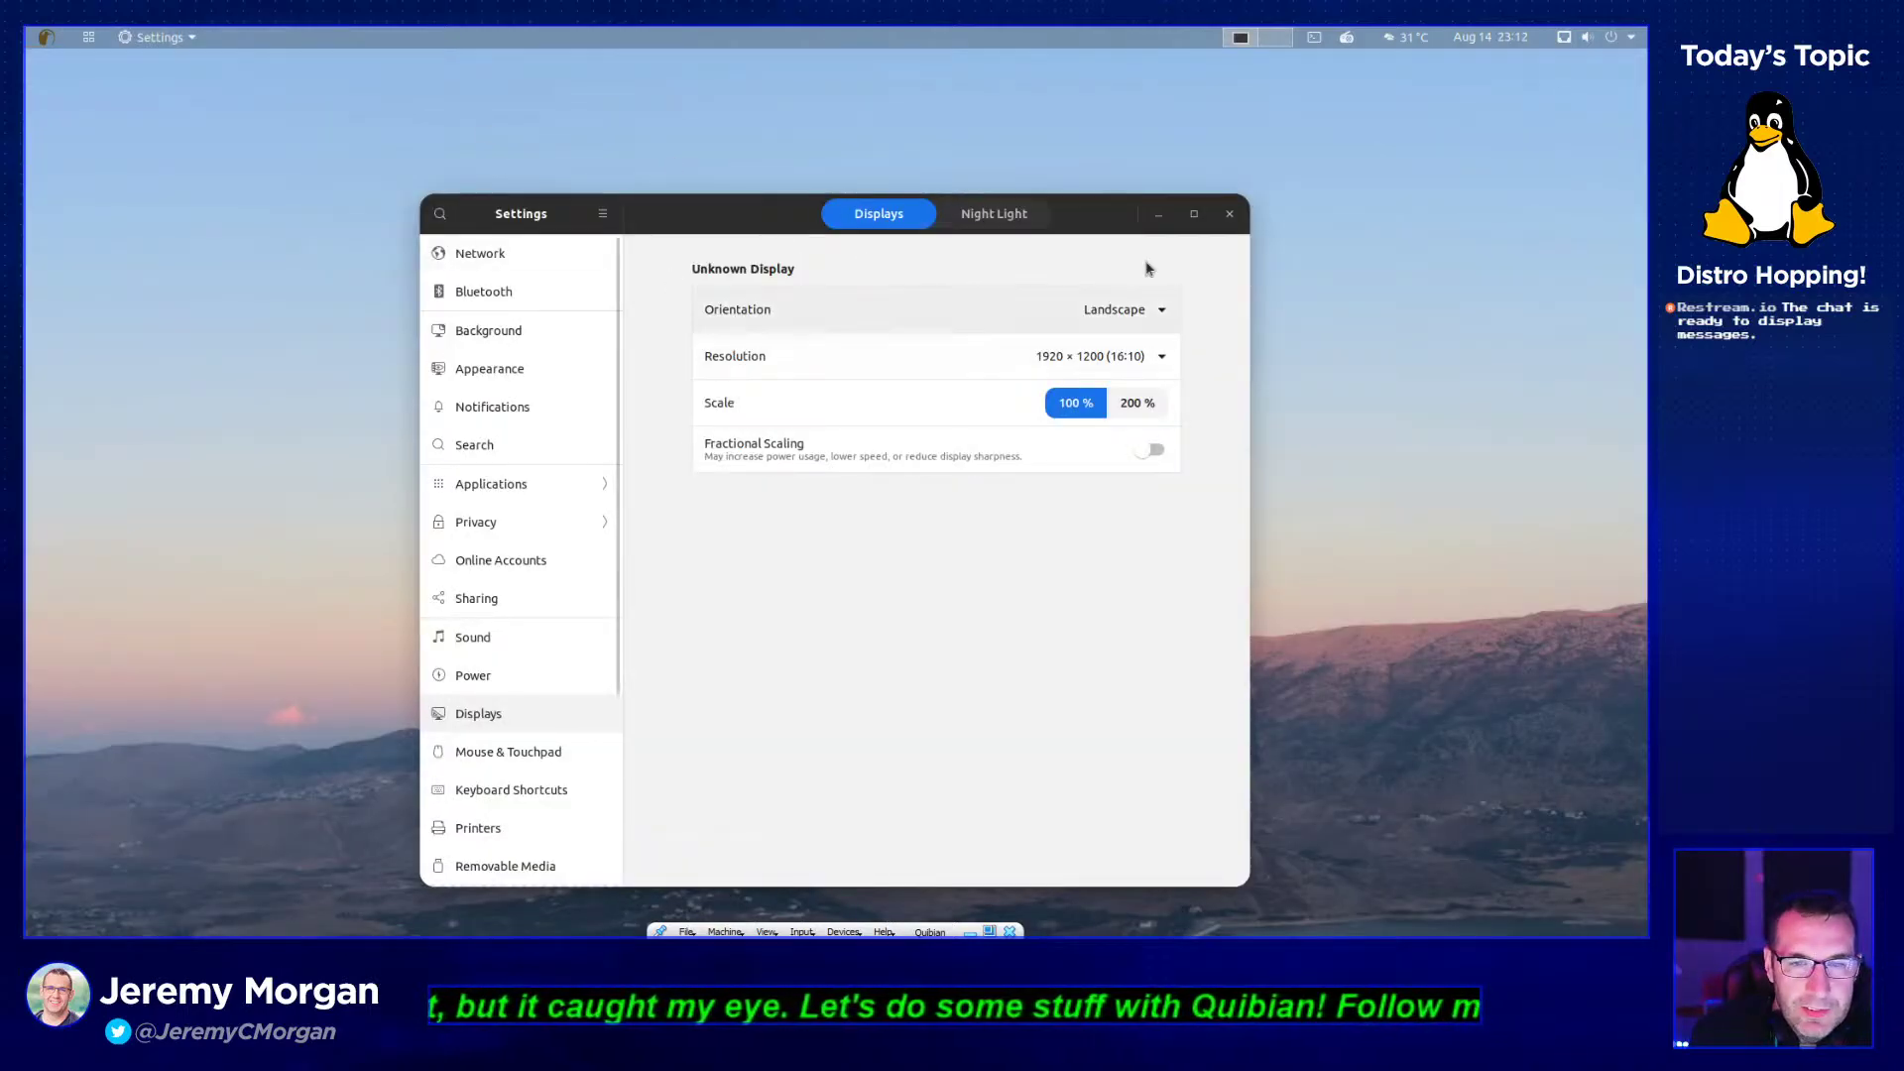
click(510, 337)
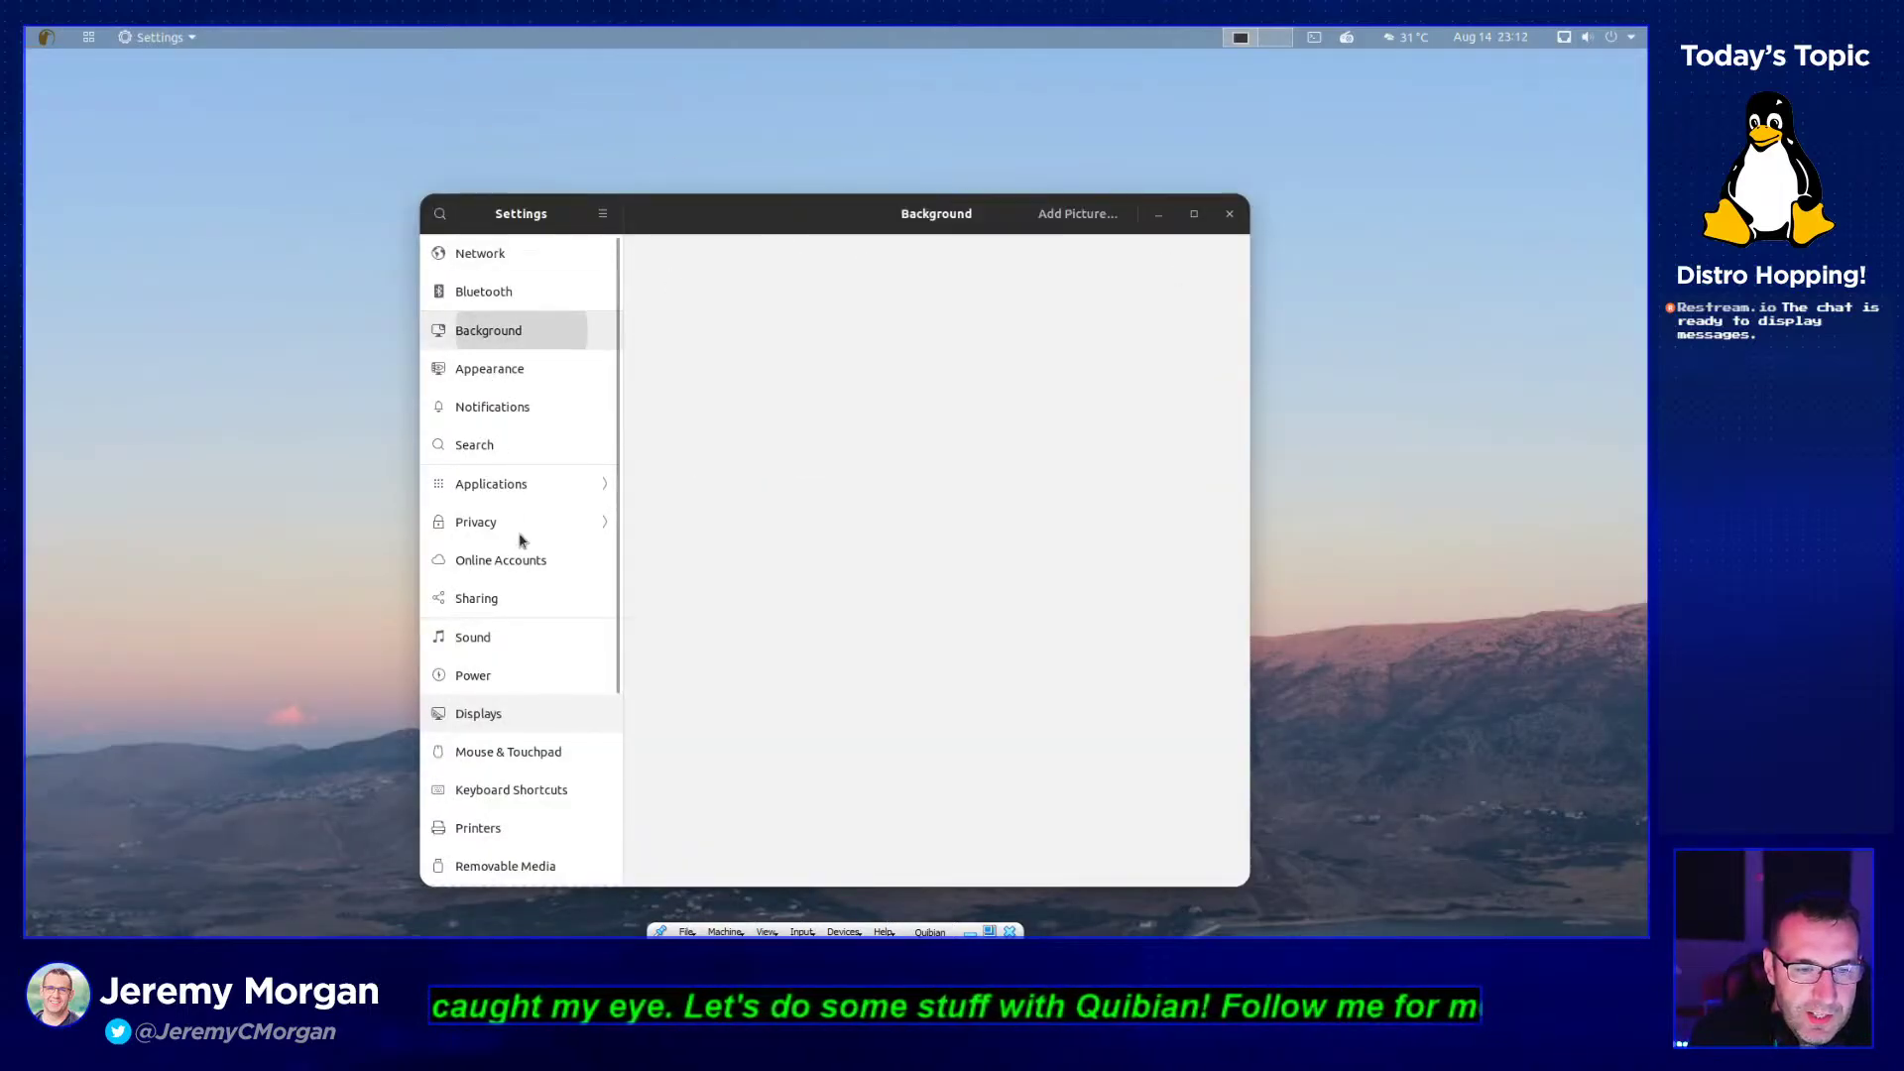
click(519, 533)
click(440, 214)
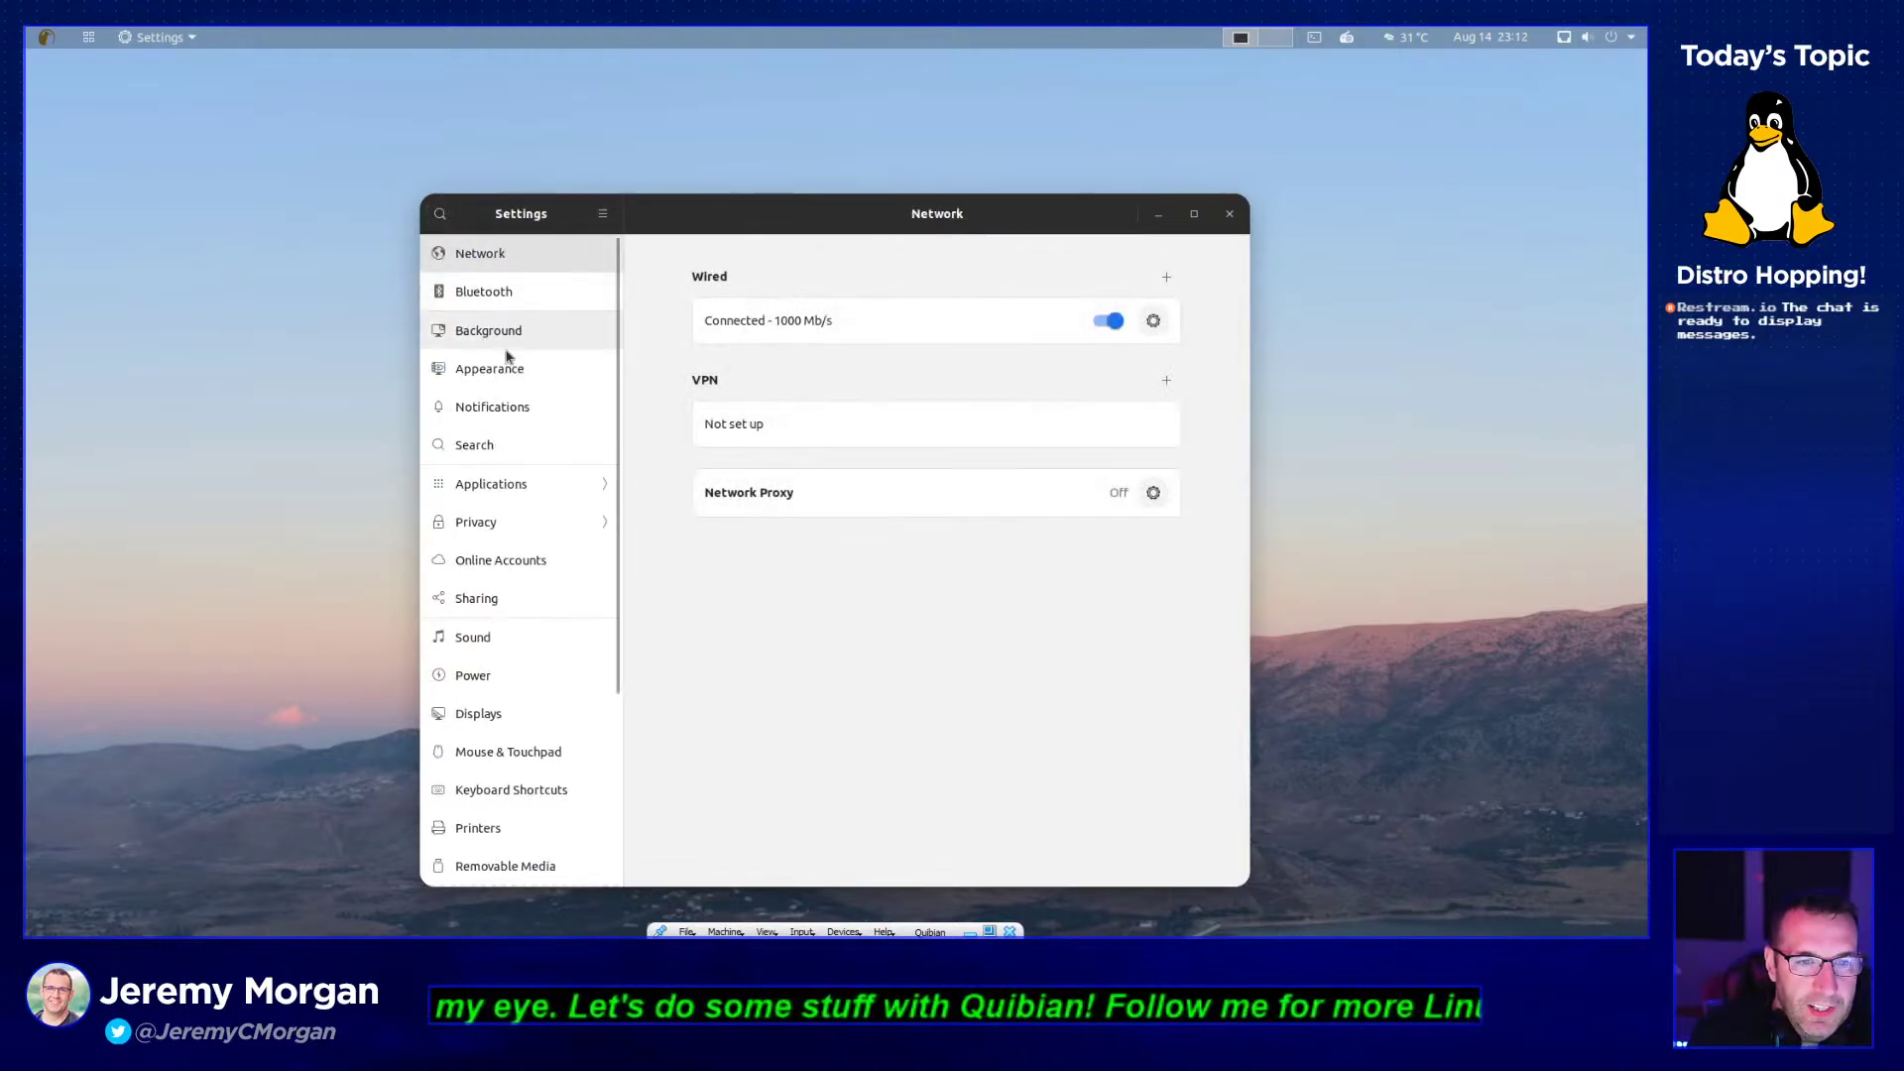
- Browse Applications settings for Calendar, Characters, Chess, dconf Editor, 2048 and AisleRiot, then close Settings
click(532, 483)
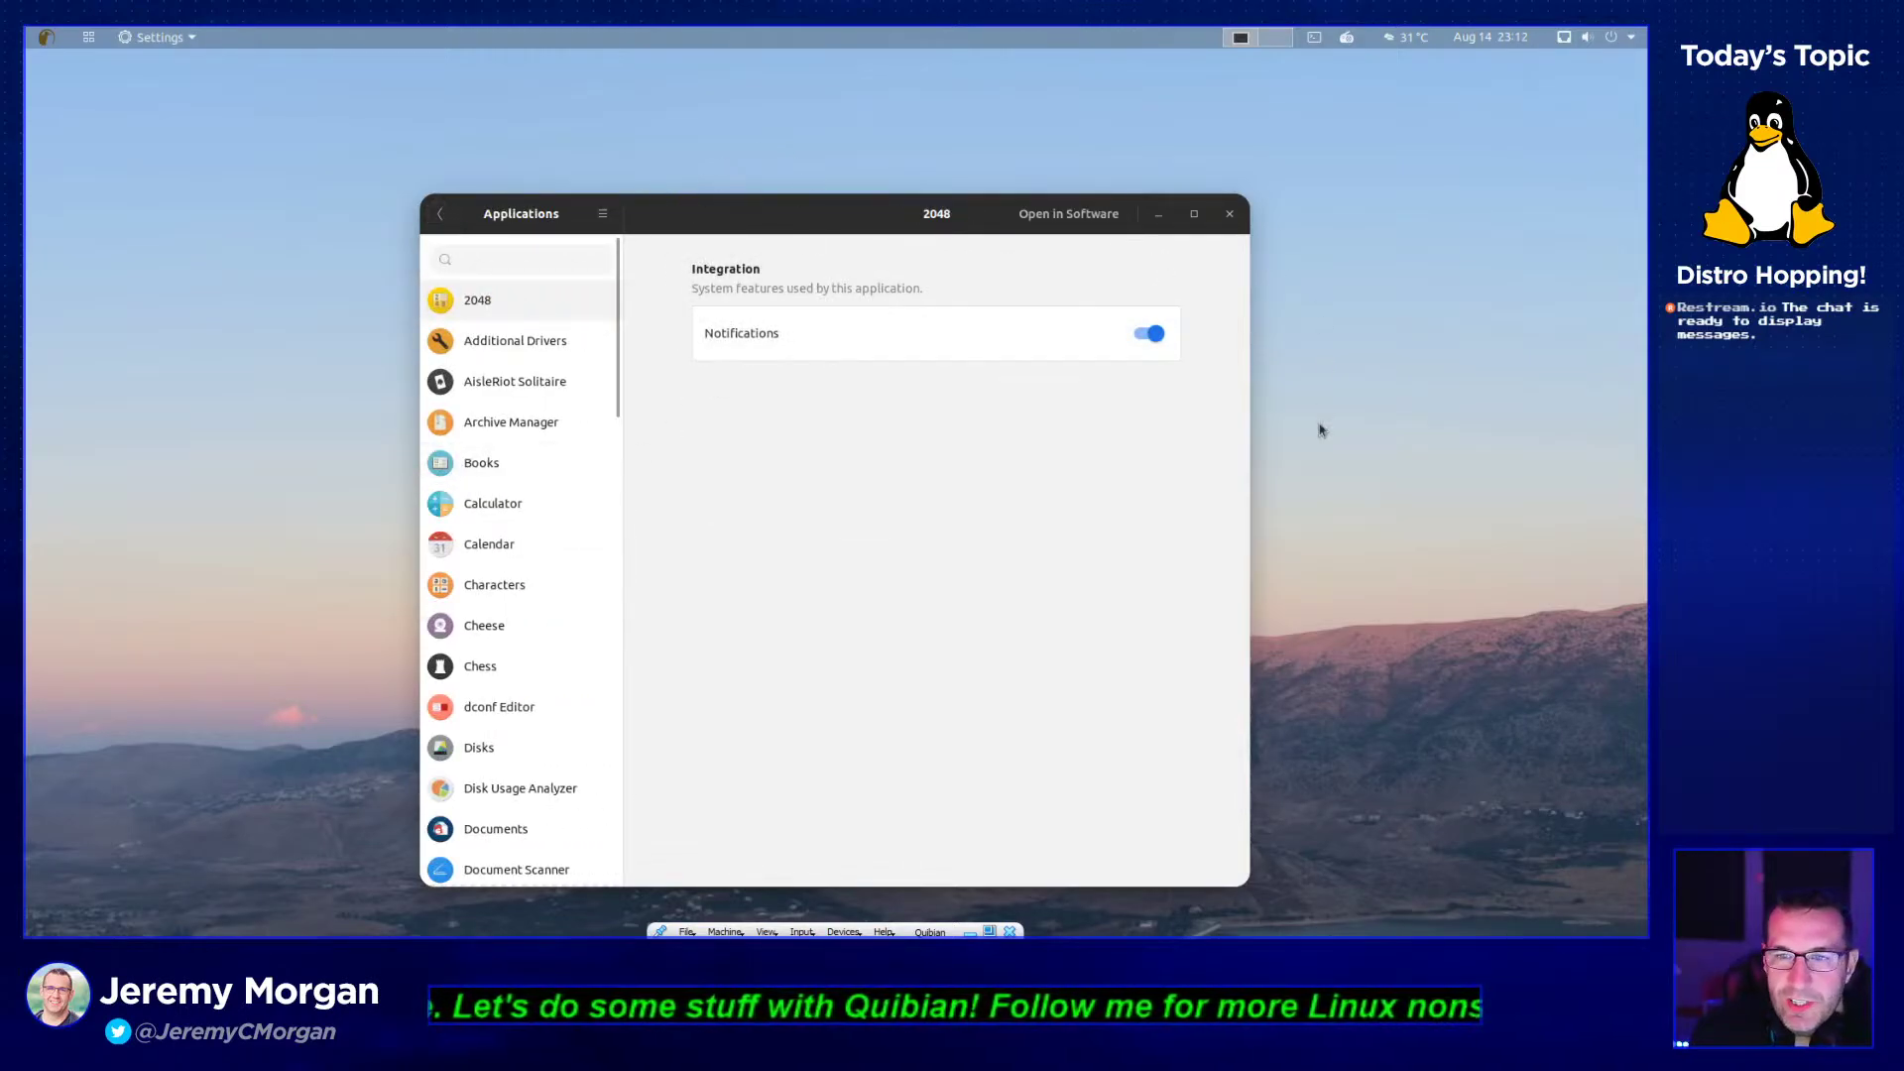
click(522, 539)
click(525, 585)
click(524, 679)
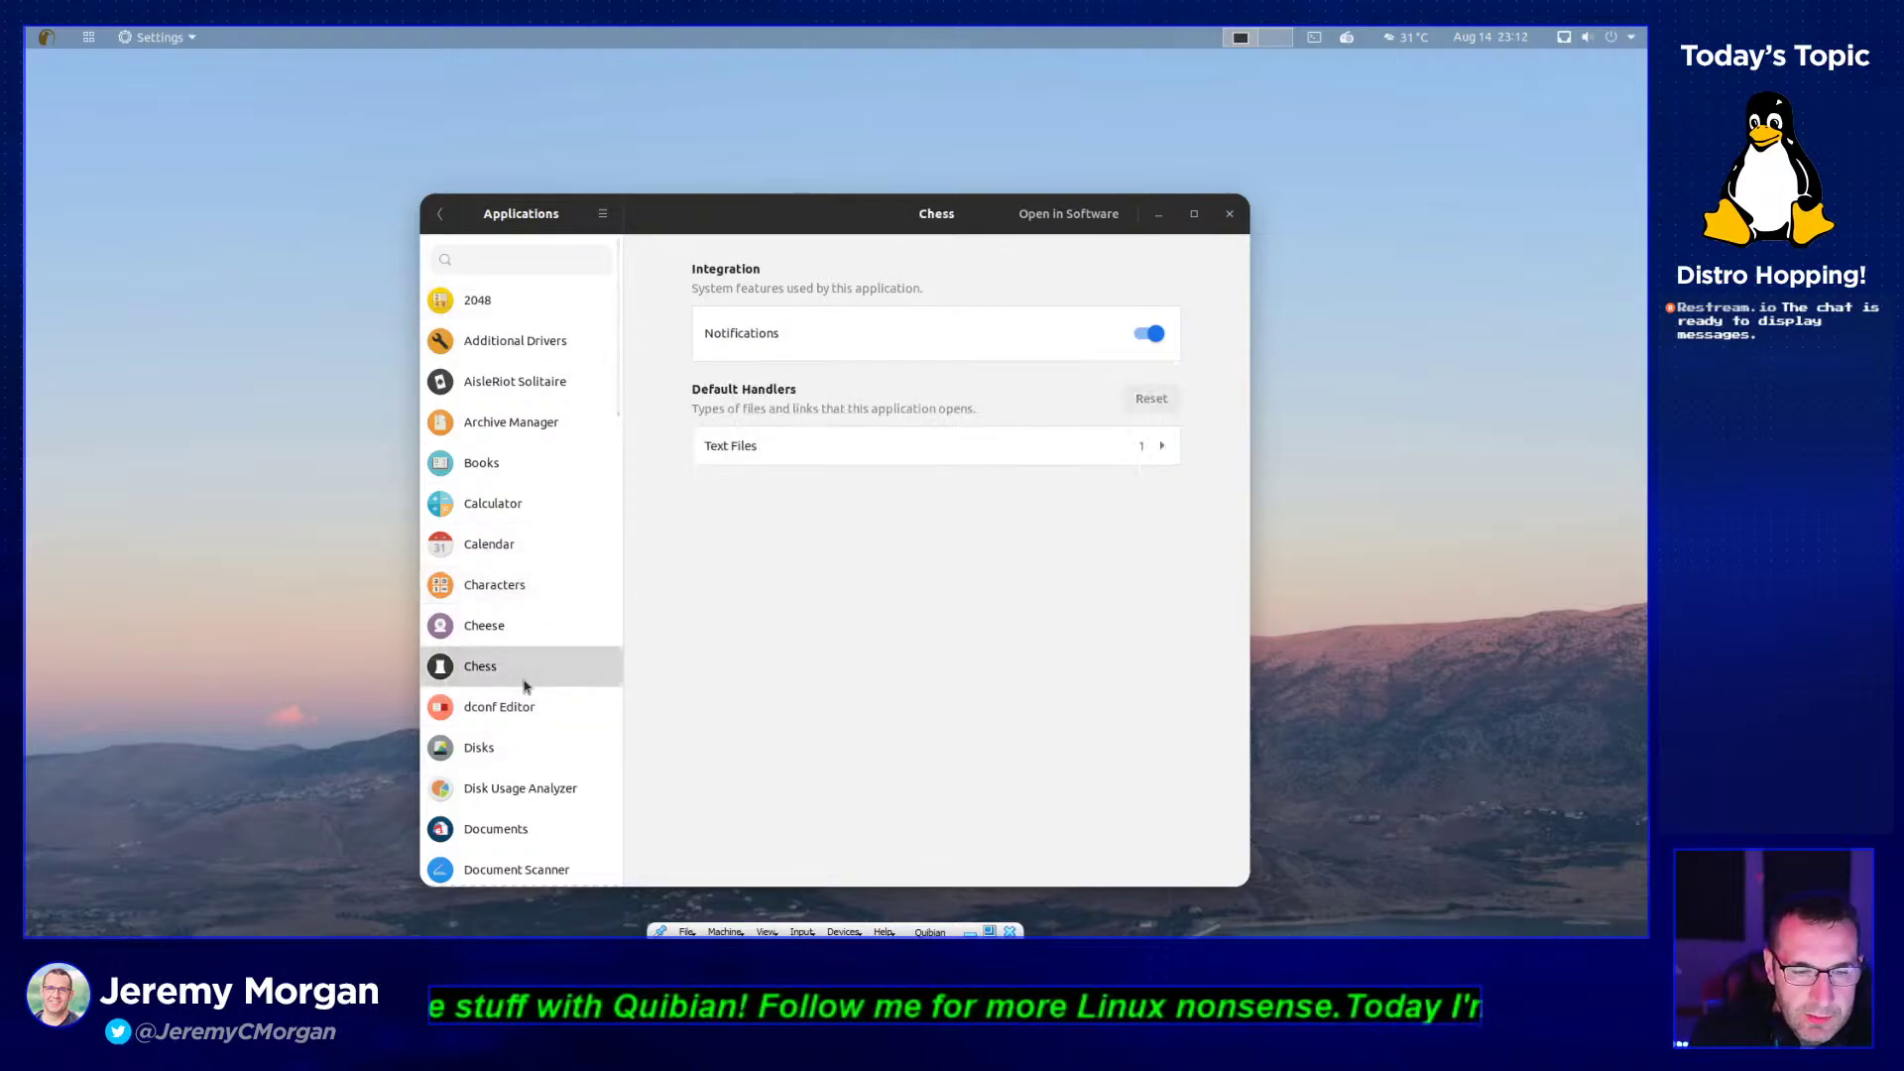
click(528, 707)
click(508, 665)
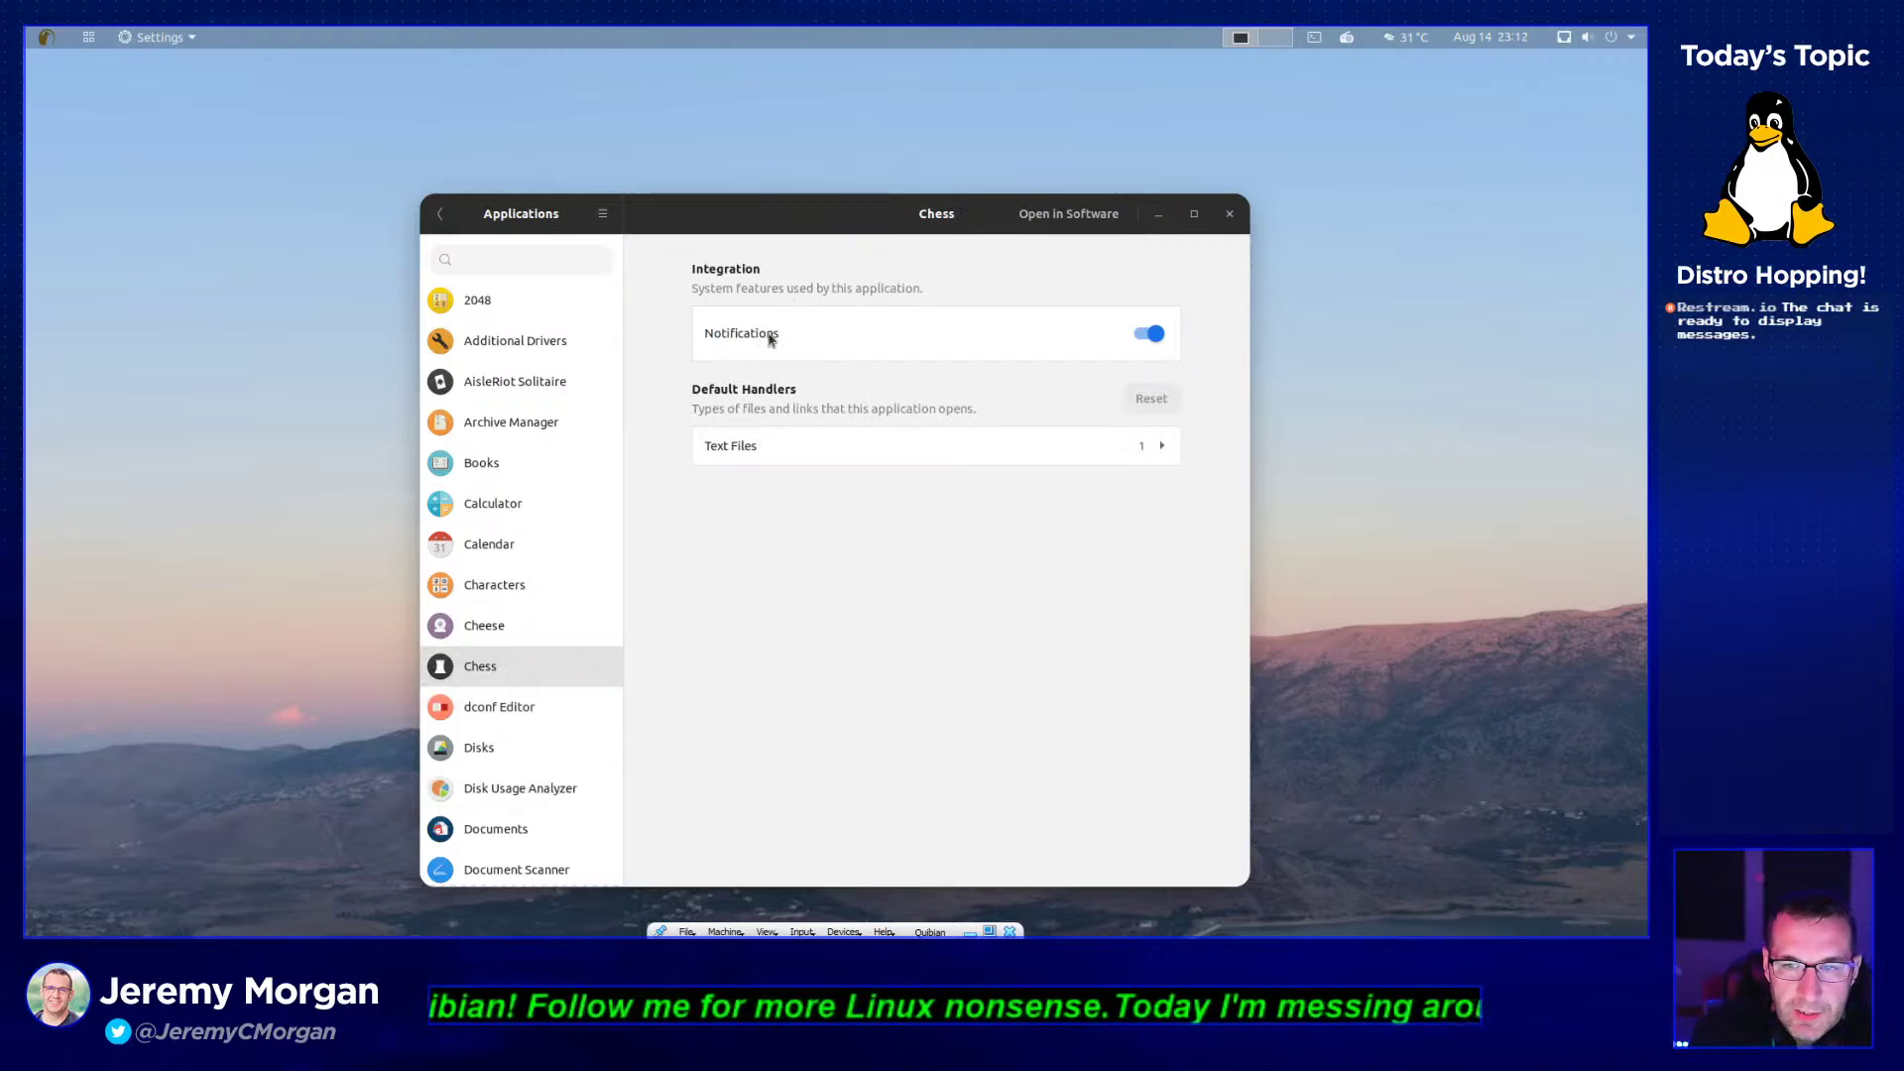
click(511, 302)
click(522, 383)
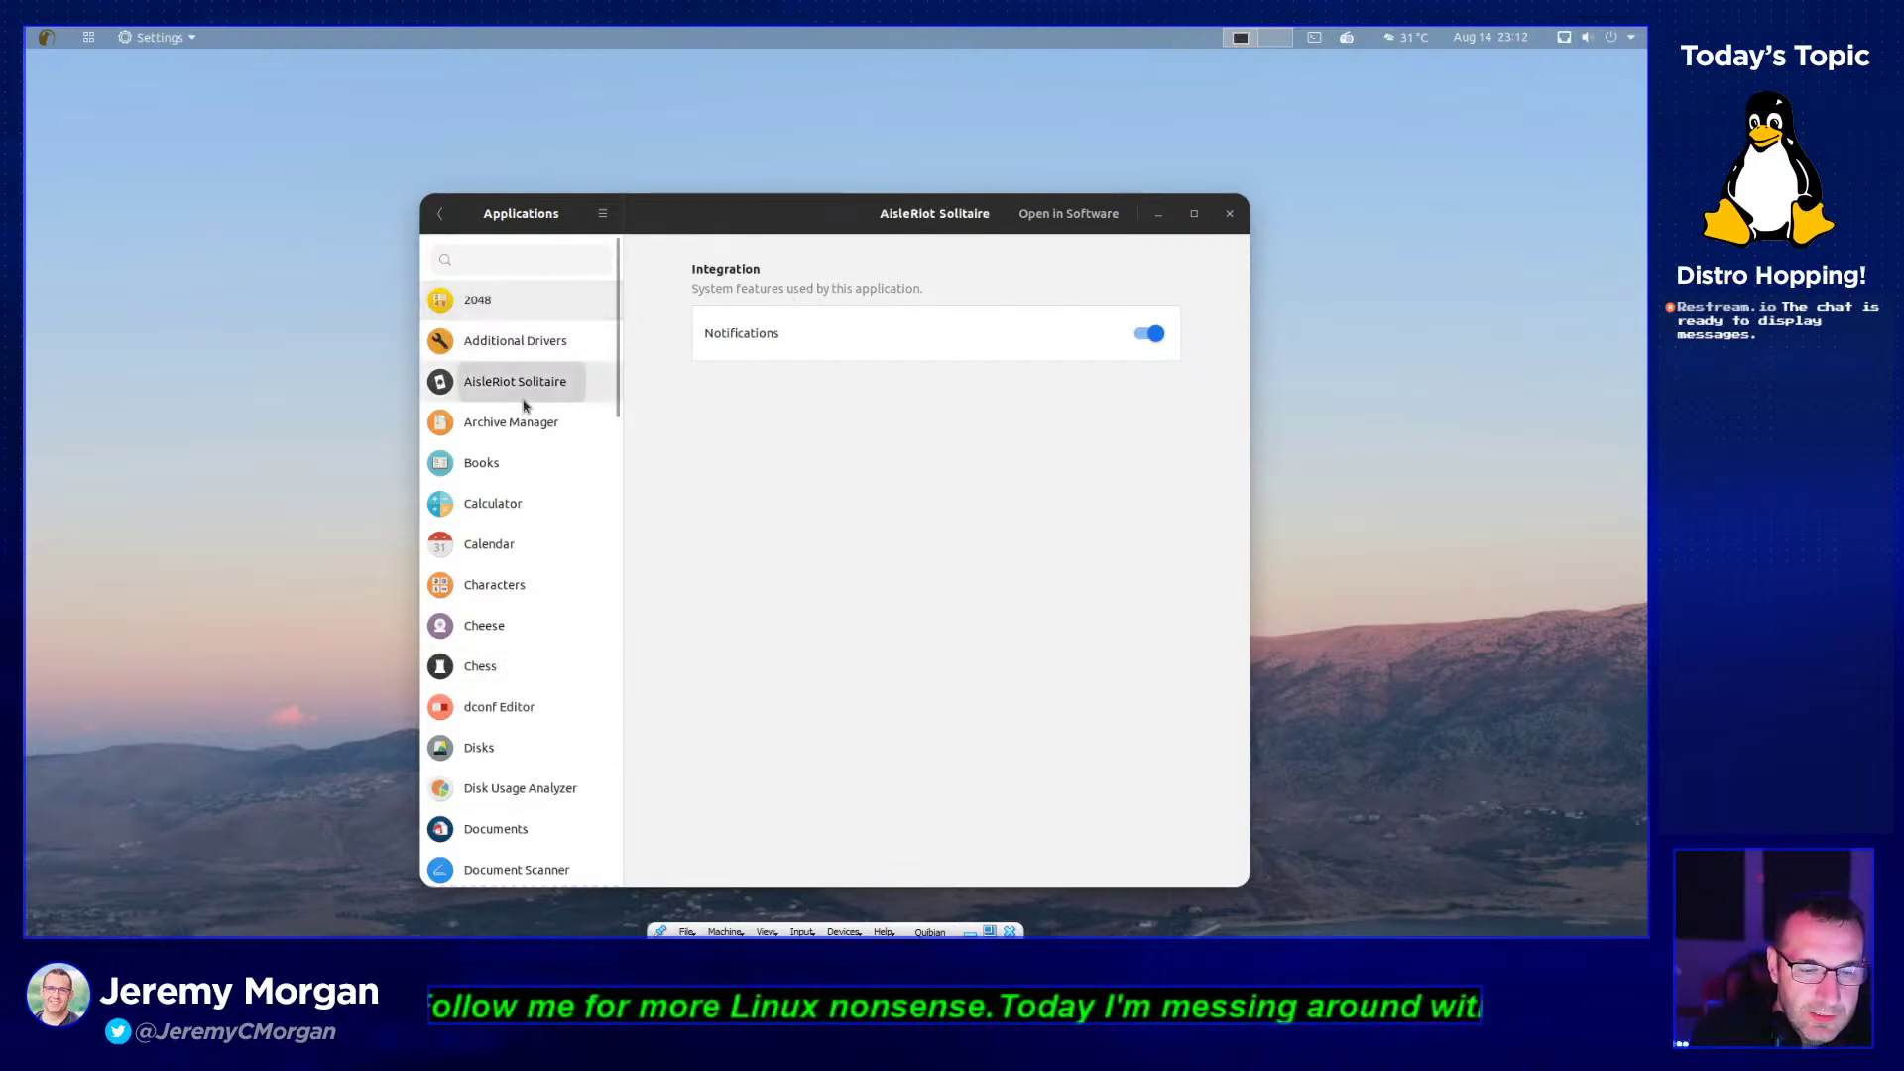
click(1229, 215)
click(84, 39)
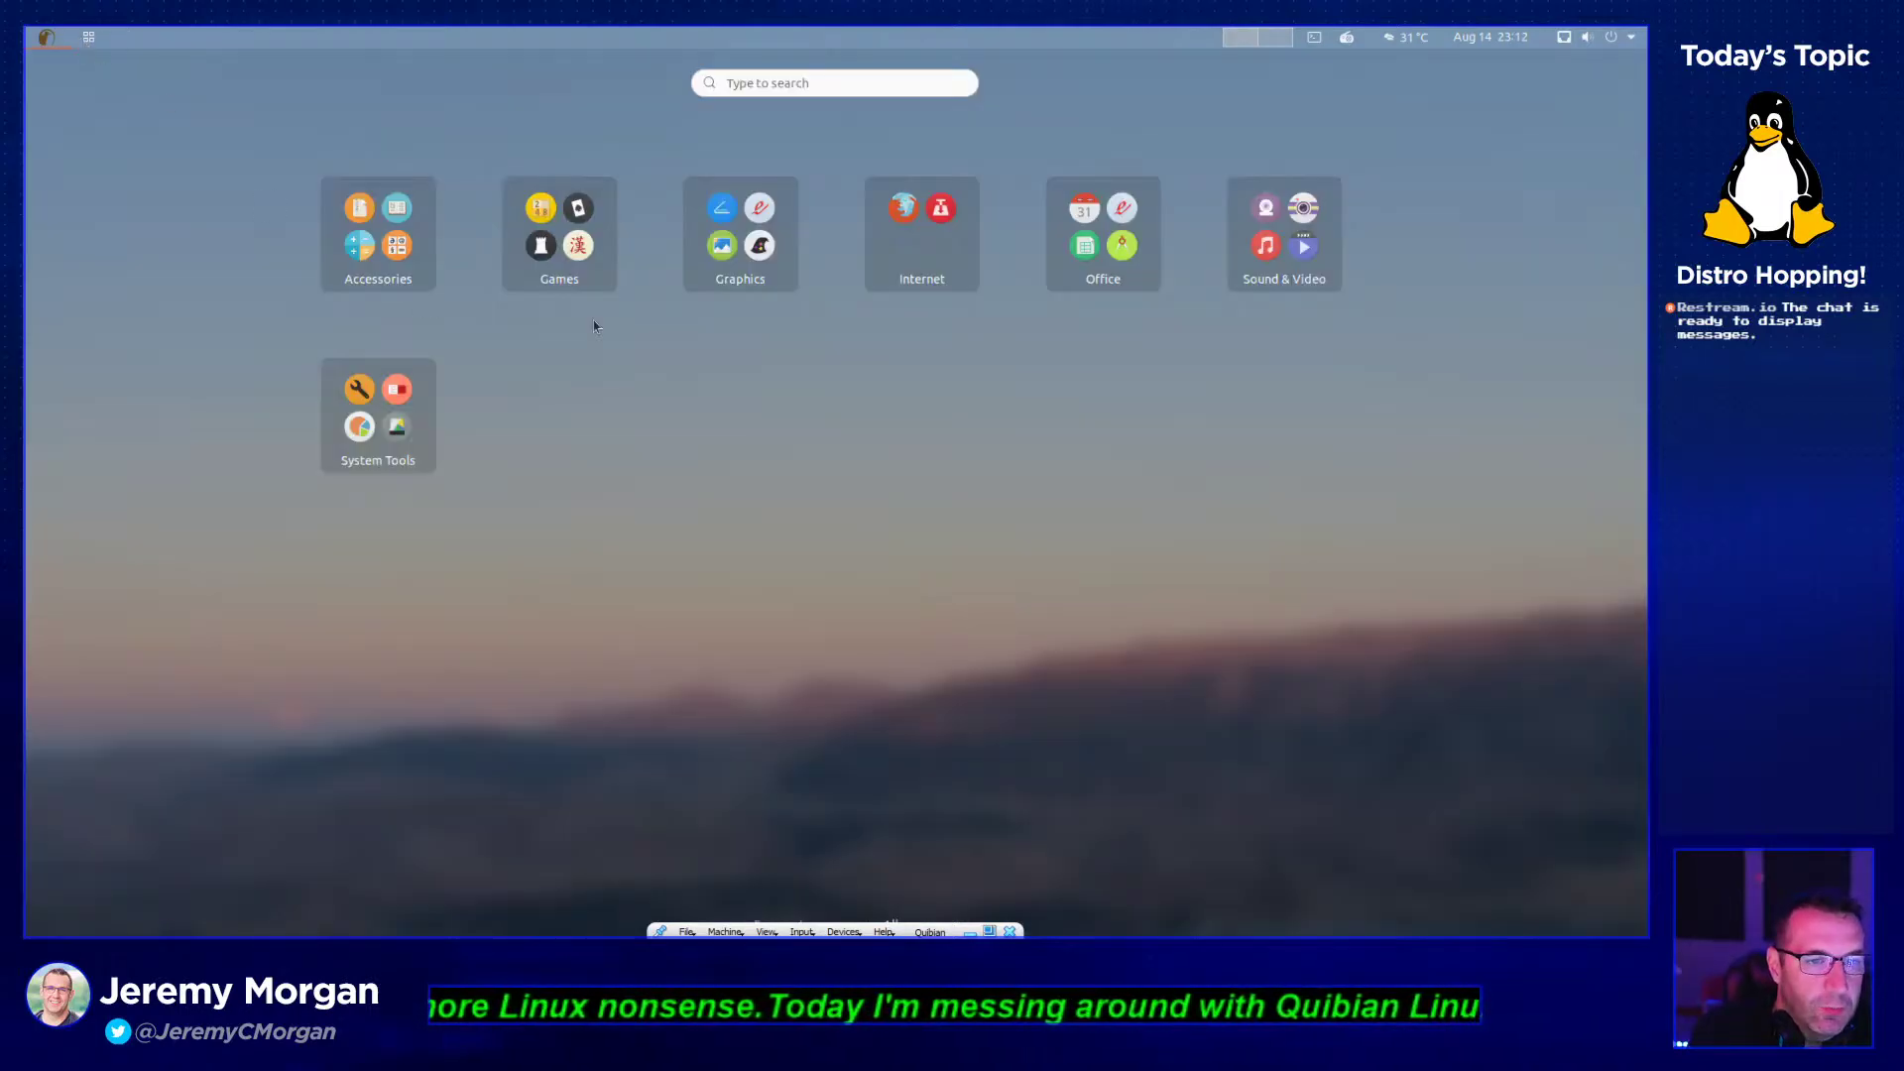
- Launch and close the Logs viewer, then return to the System Tools app folder
click(411, 421)
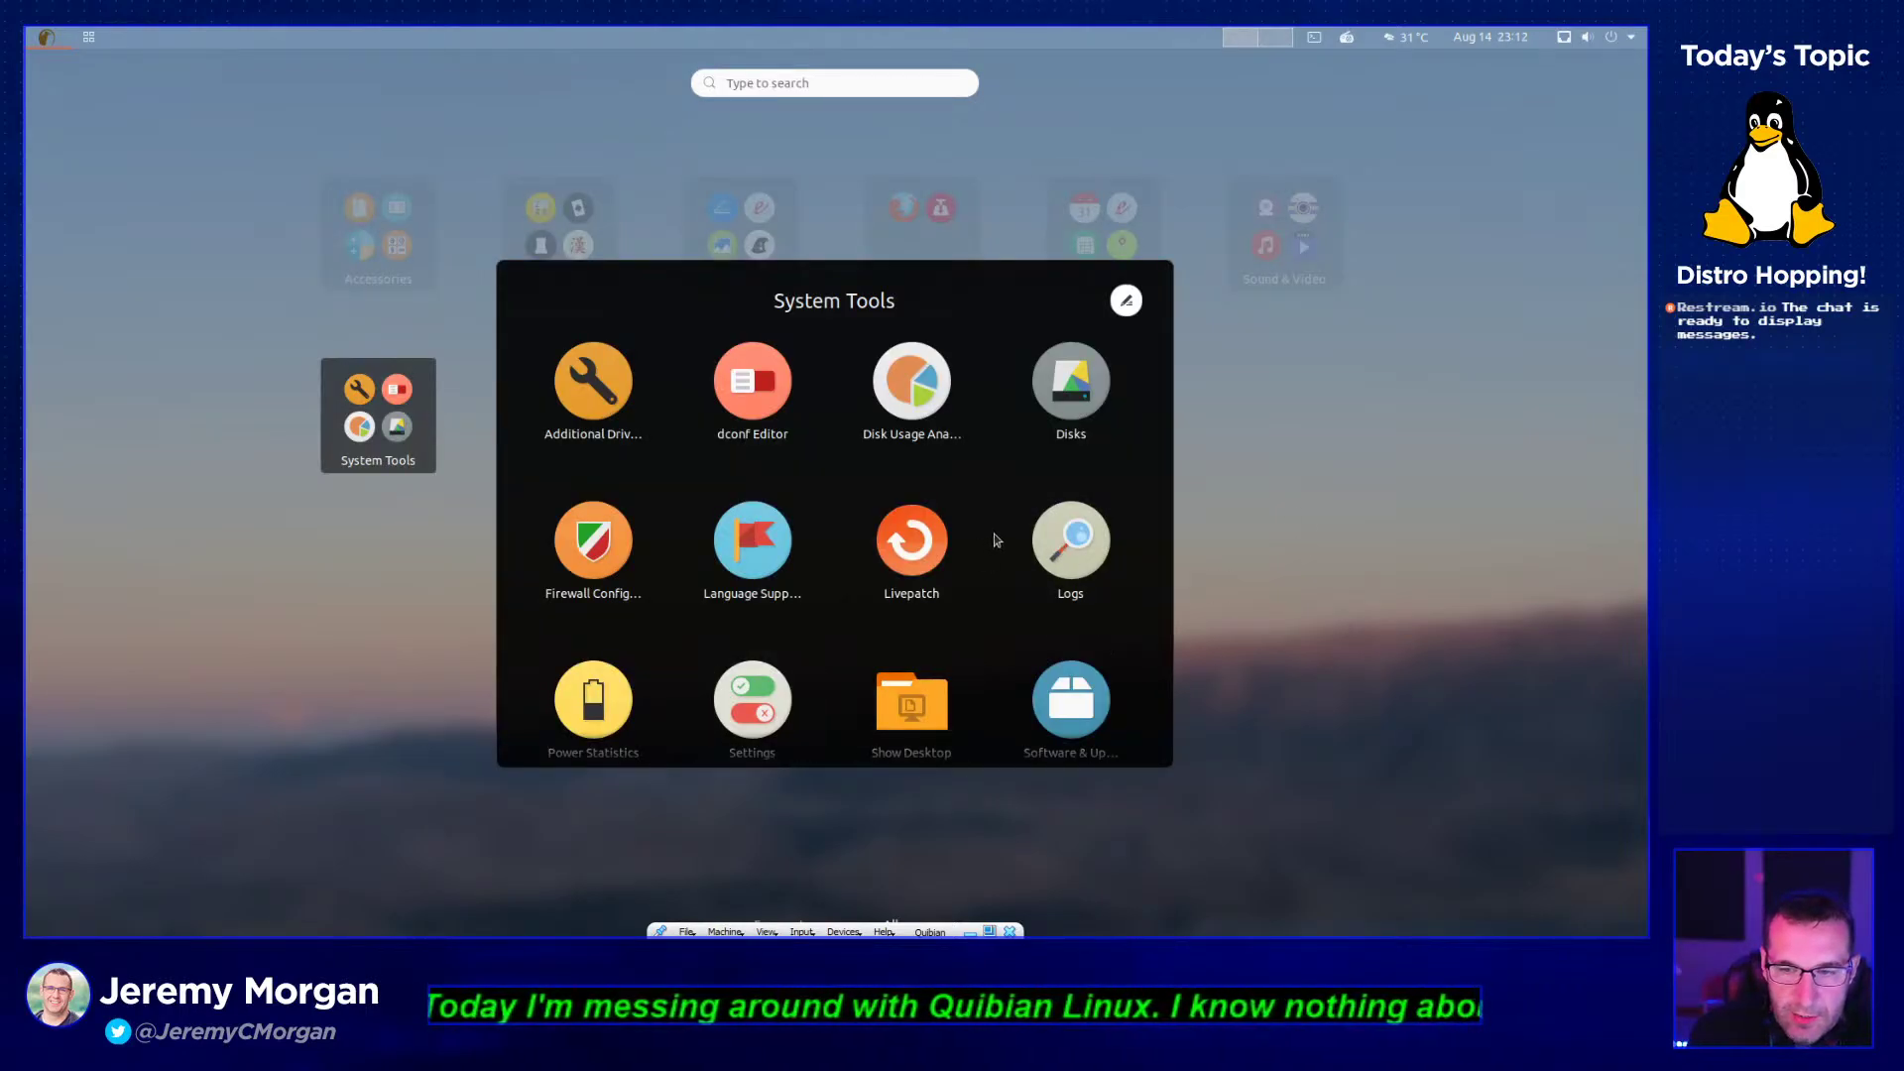
click(1055, 551)
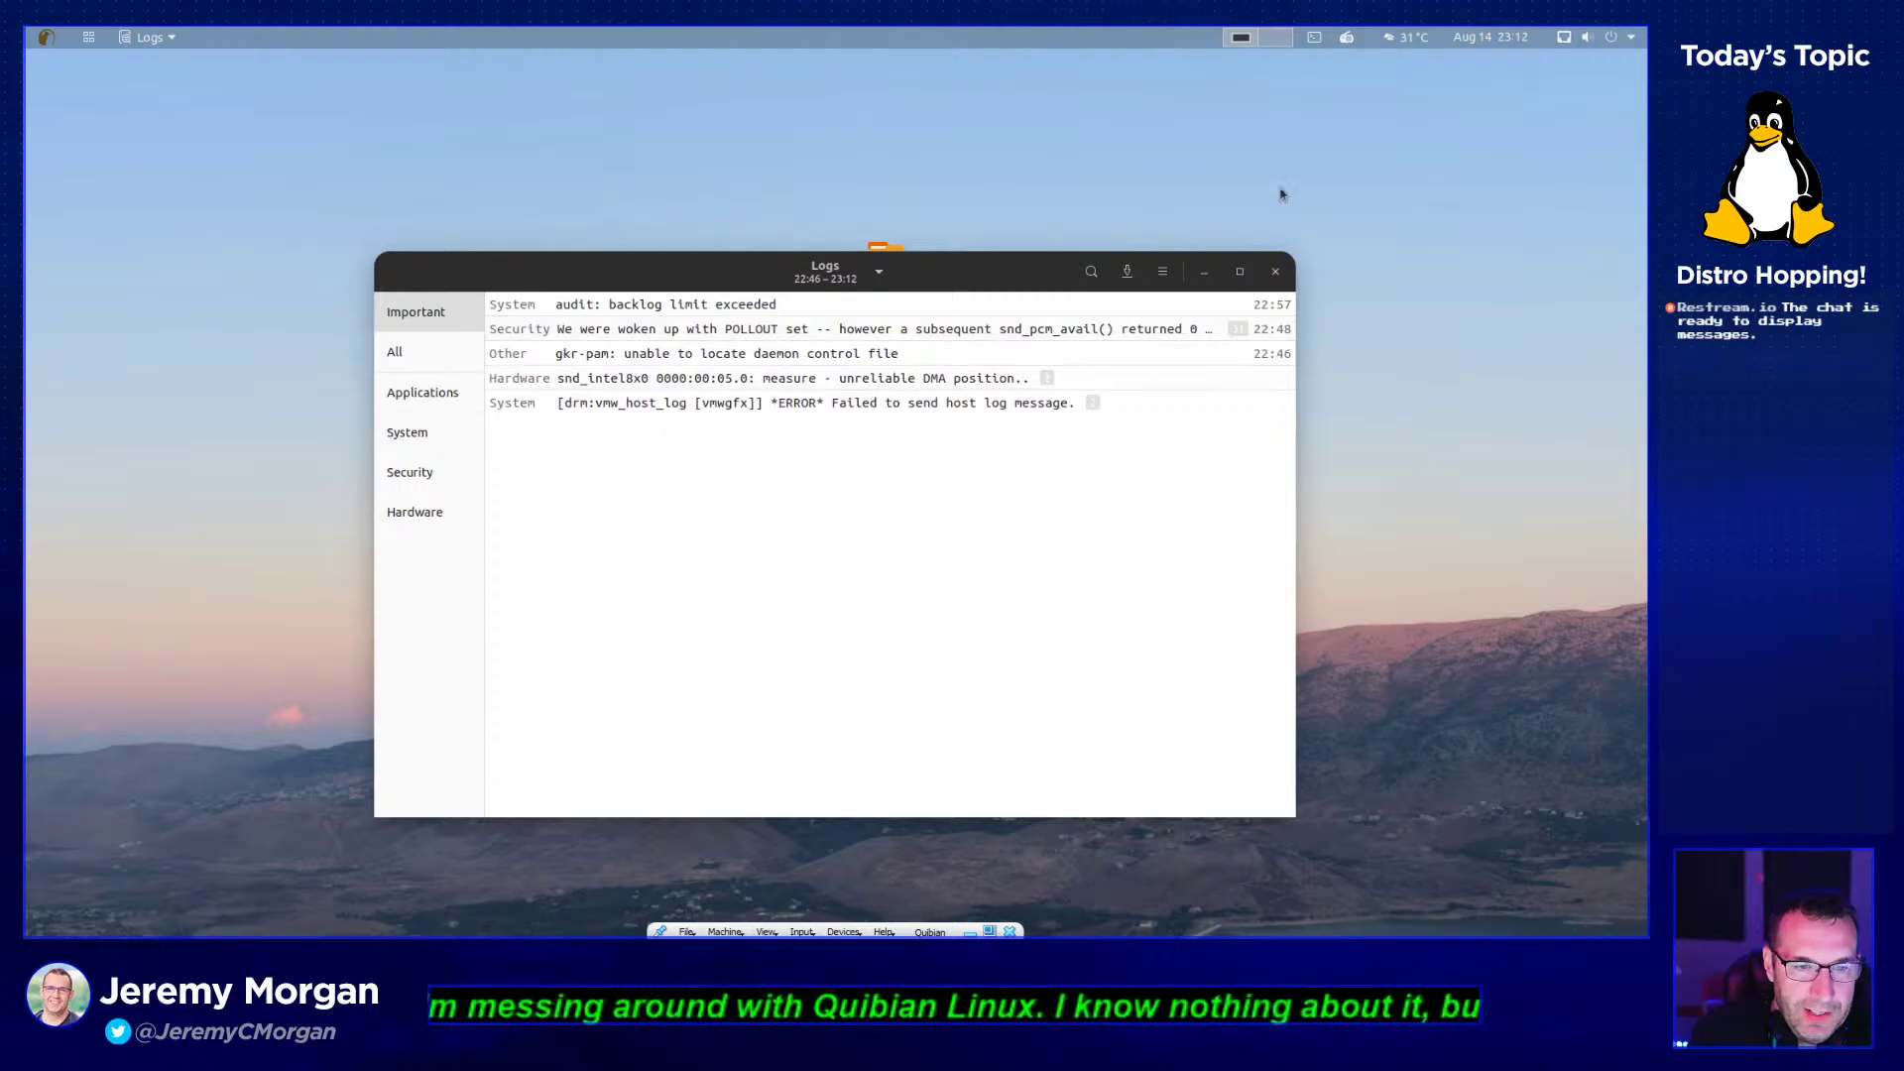
click(1277, 268)
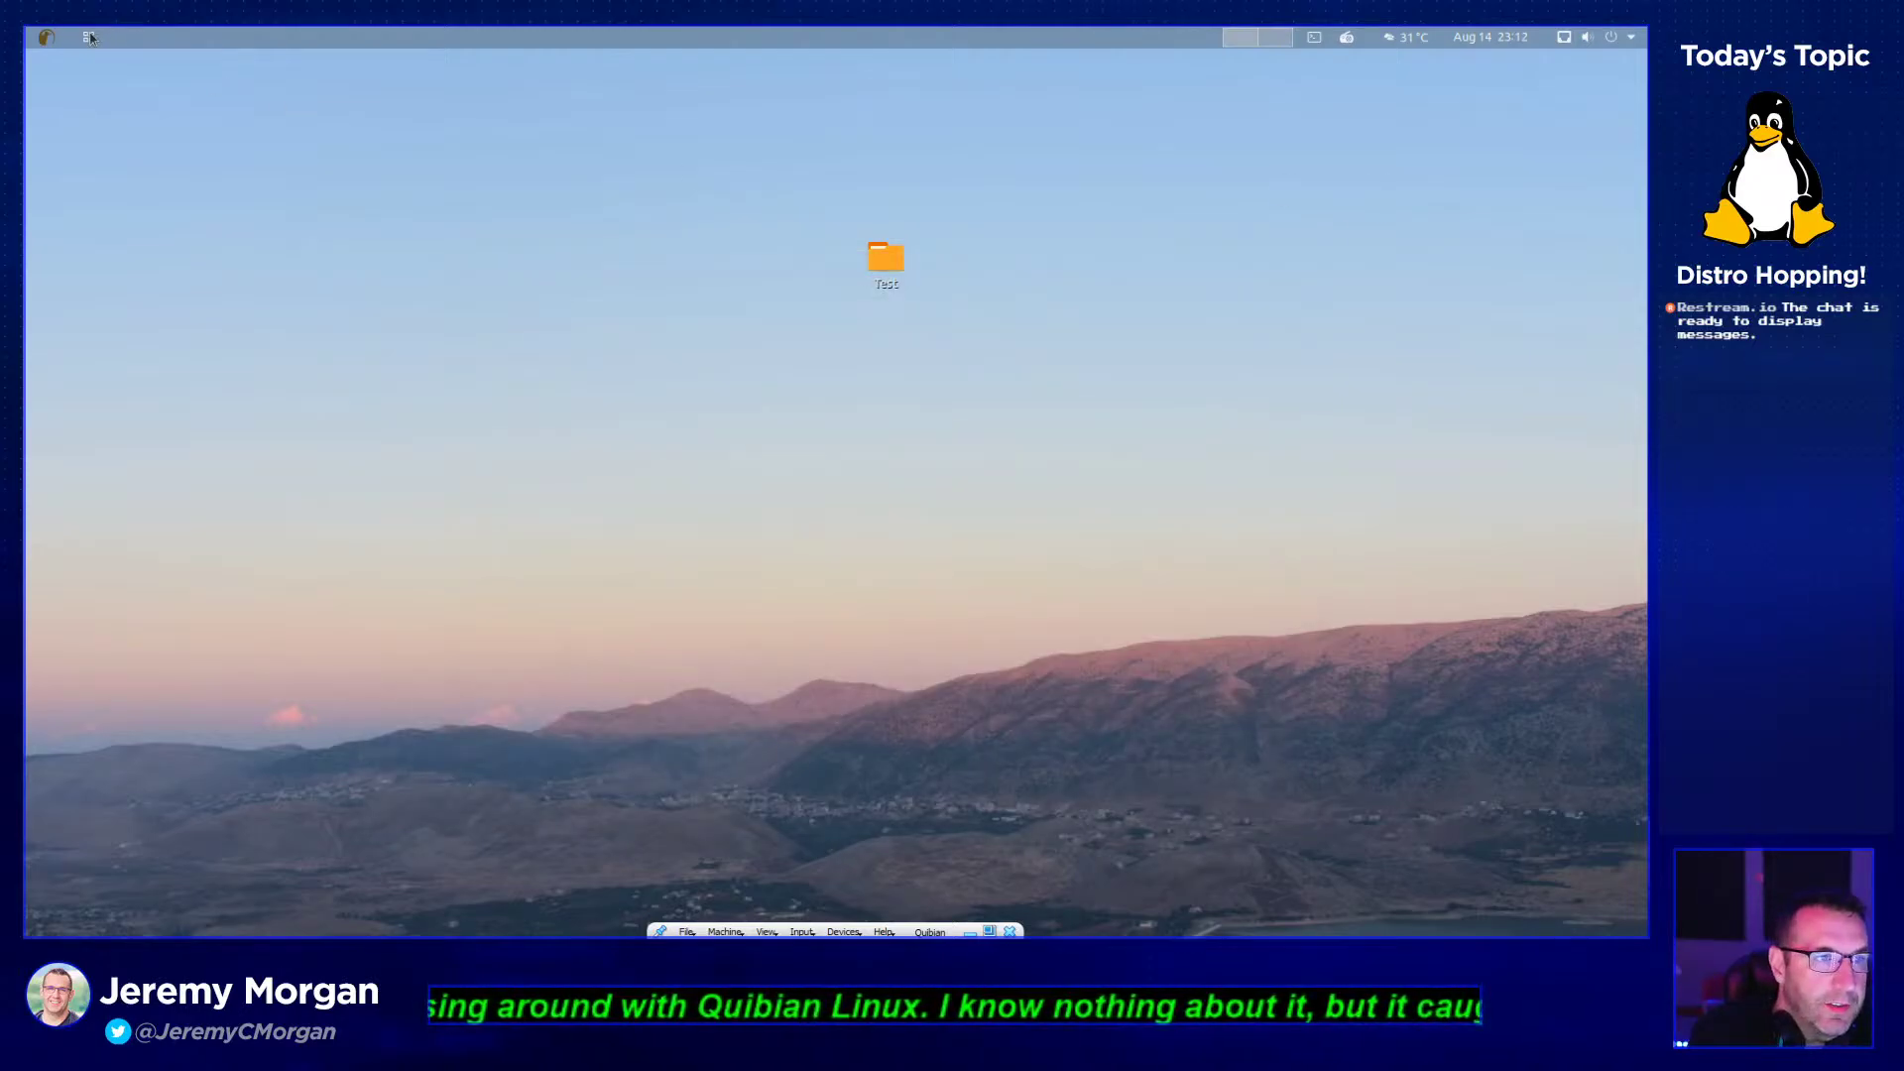
click(89, 37)
click(375, 427)
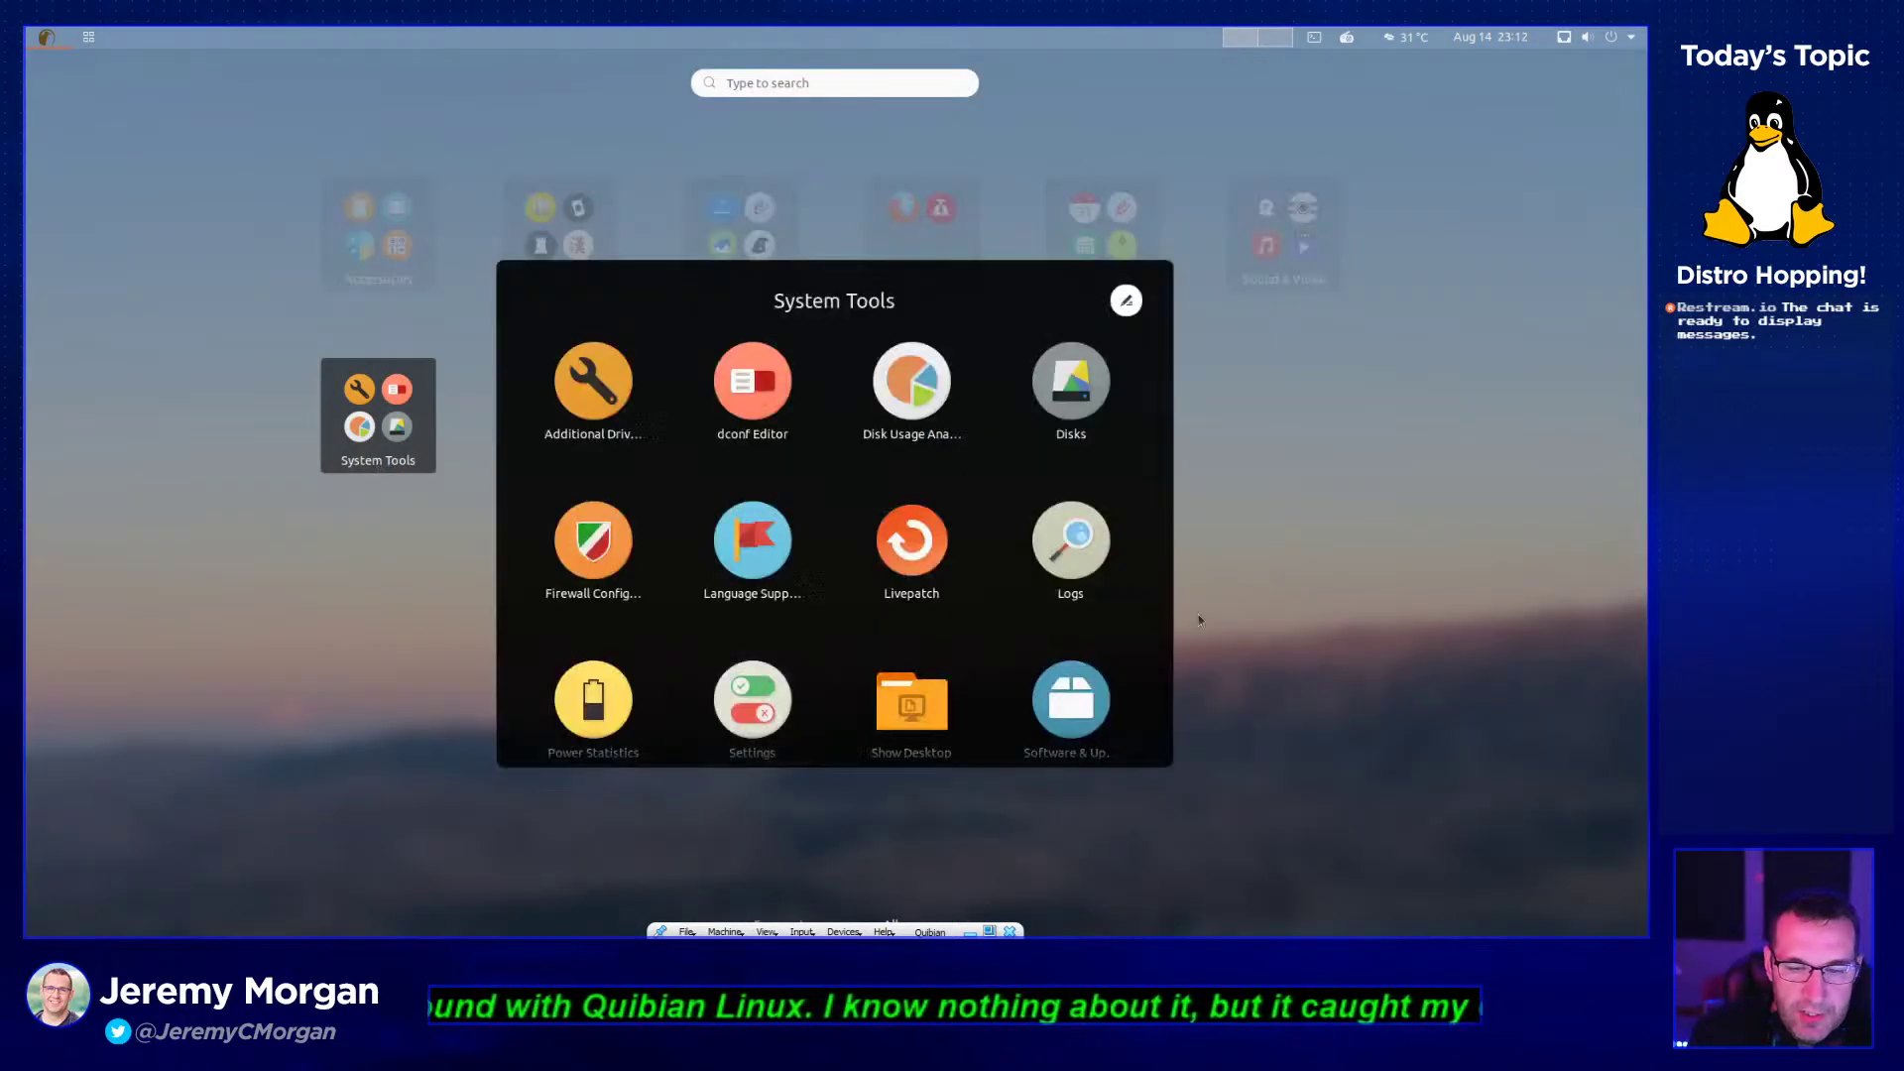
scroll(794, 684, down, 1)
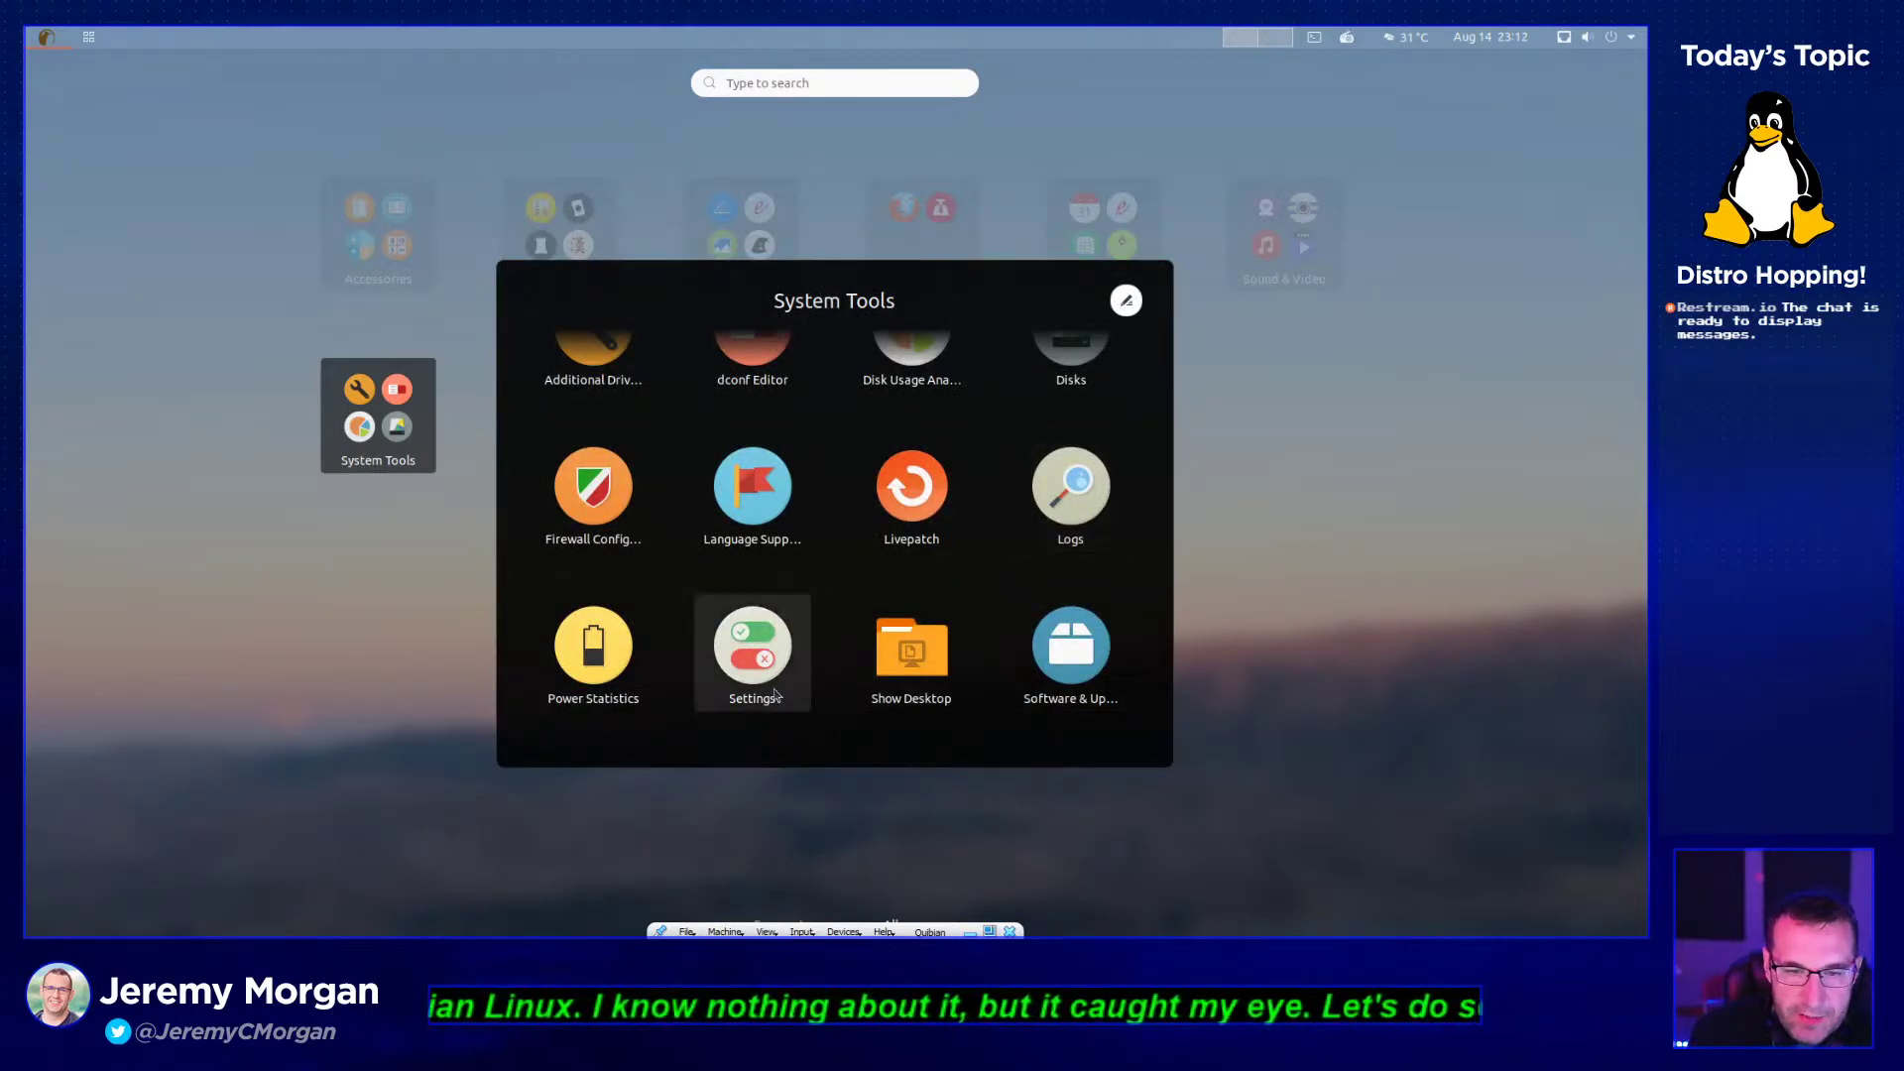
- Launch Firewall Configuration, authenticate with the password, keep the Home profile, and enlarge the window
click(601, 500)
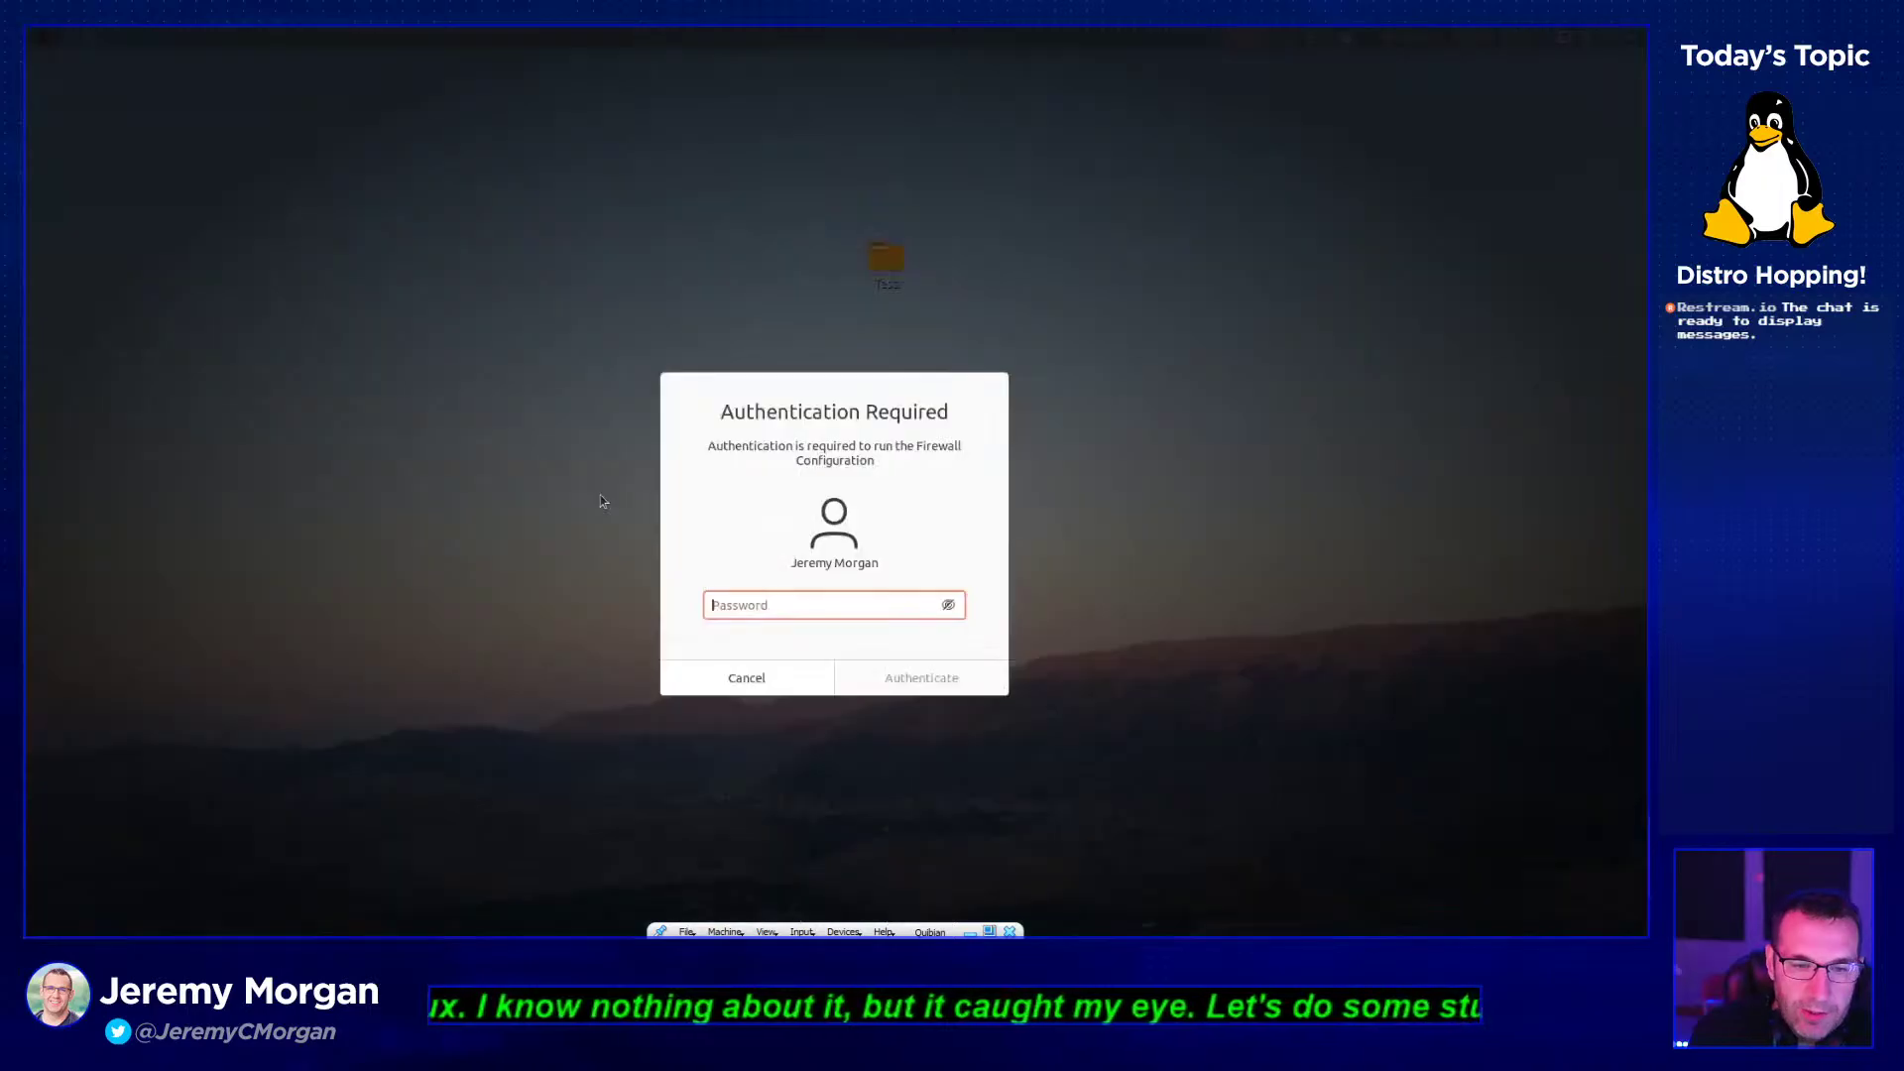
text(*******)
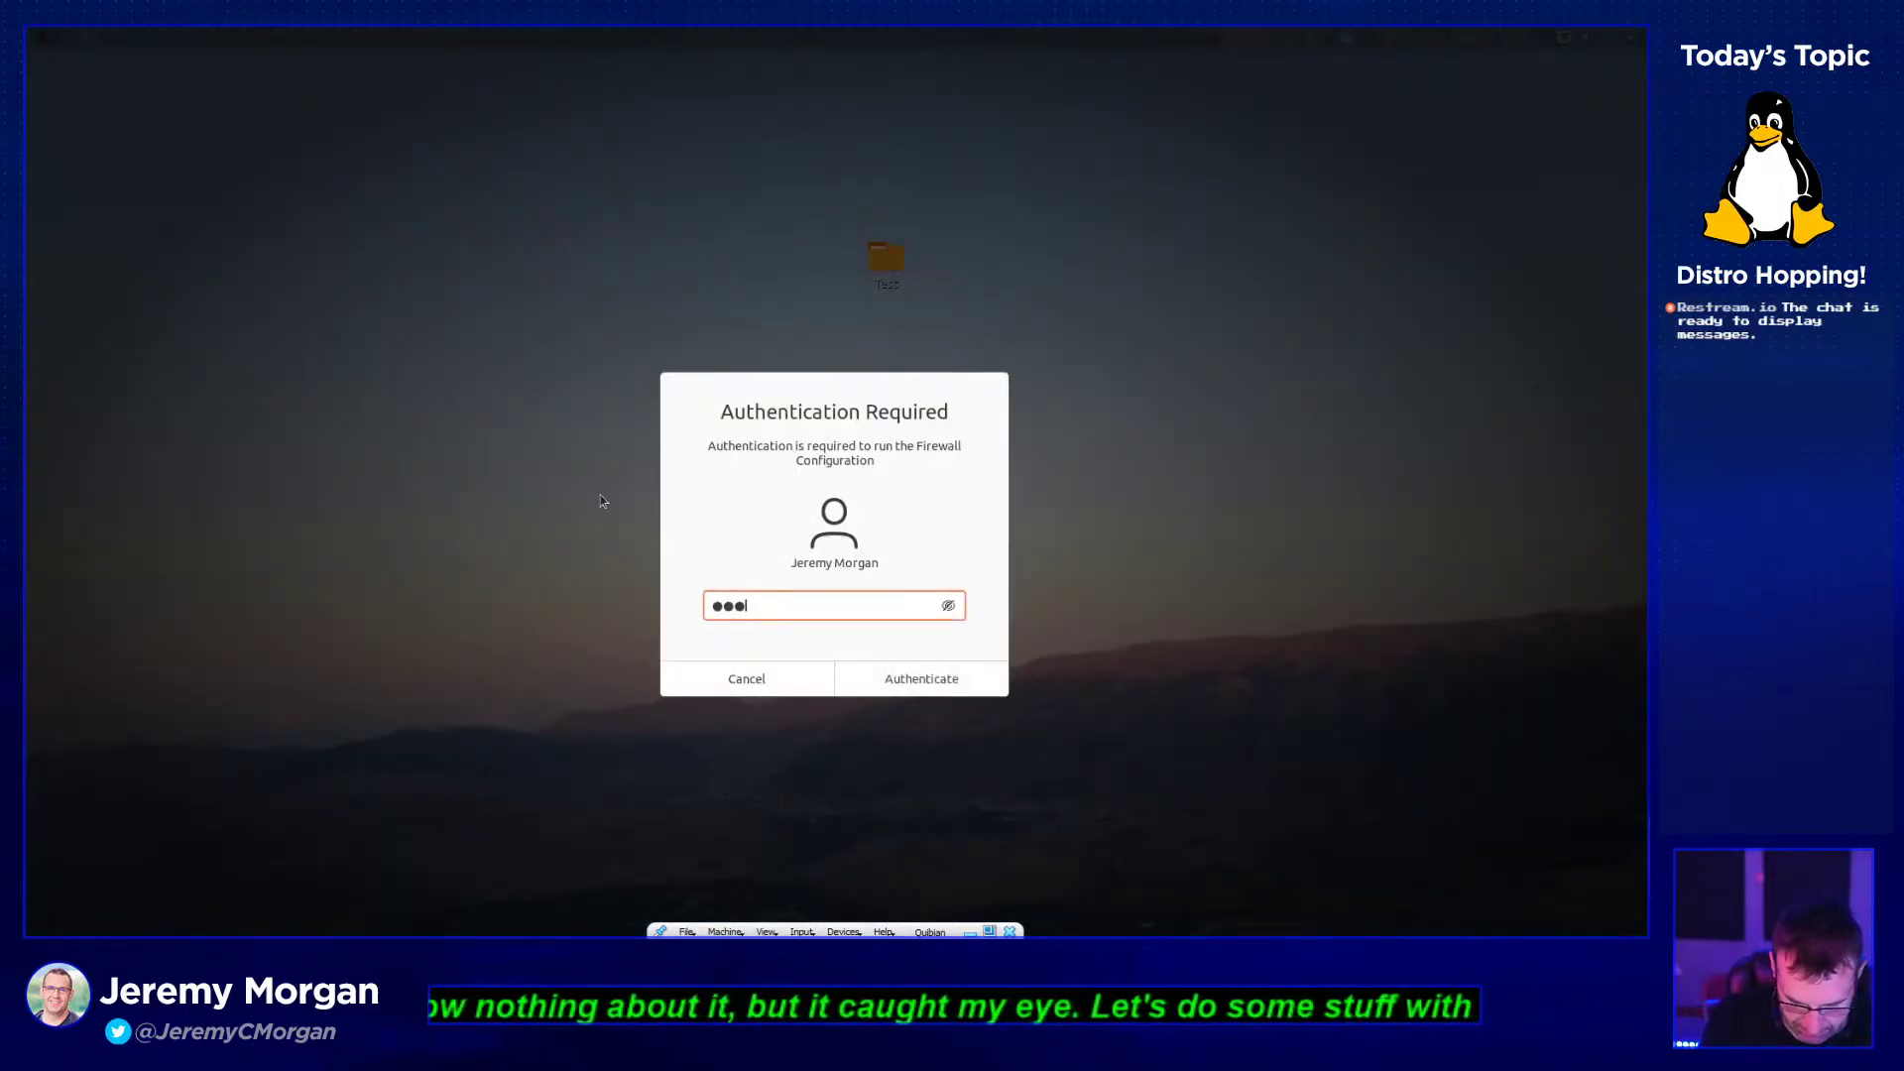
text(*)
key(Return)
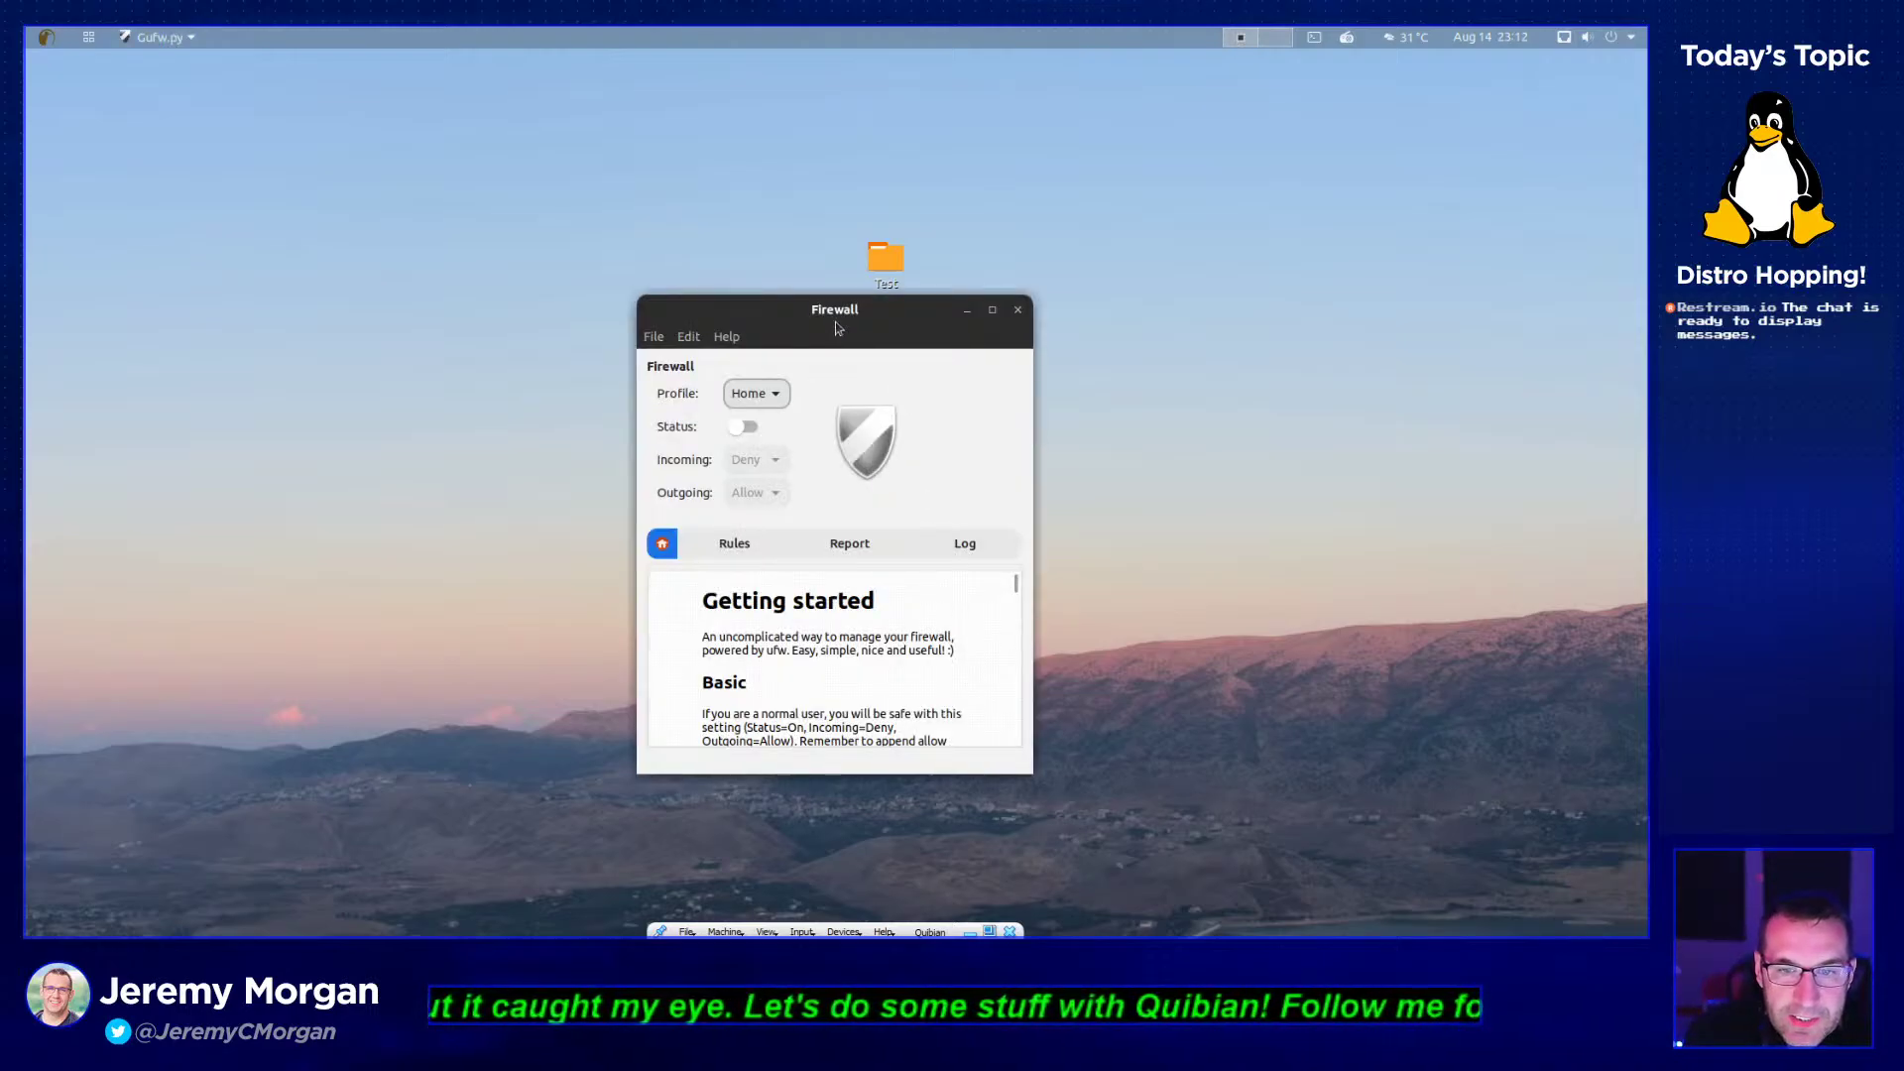
drag(837, 327, 730, 168)
click(654, 236)
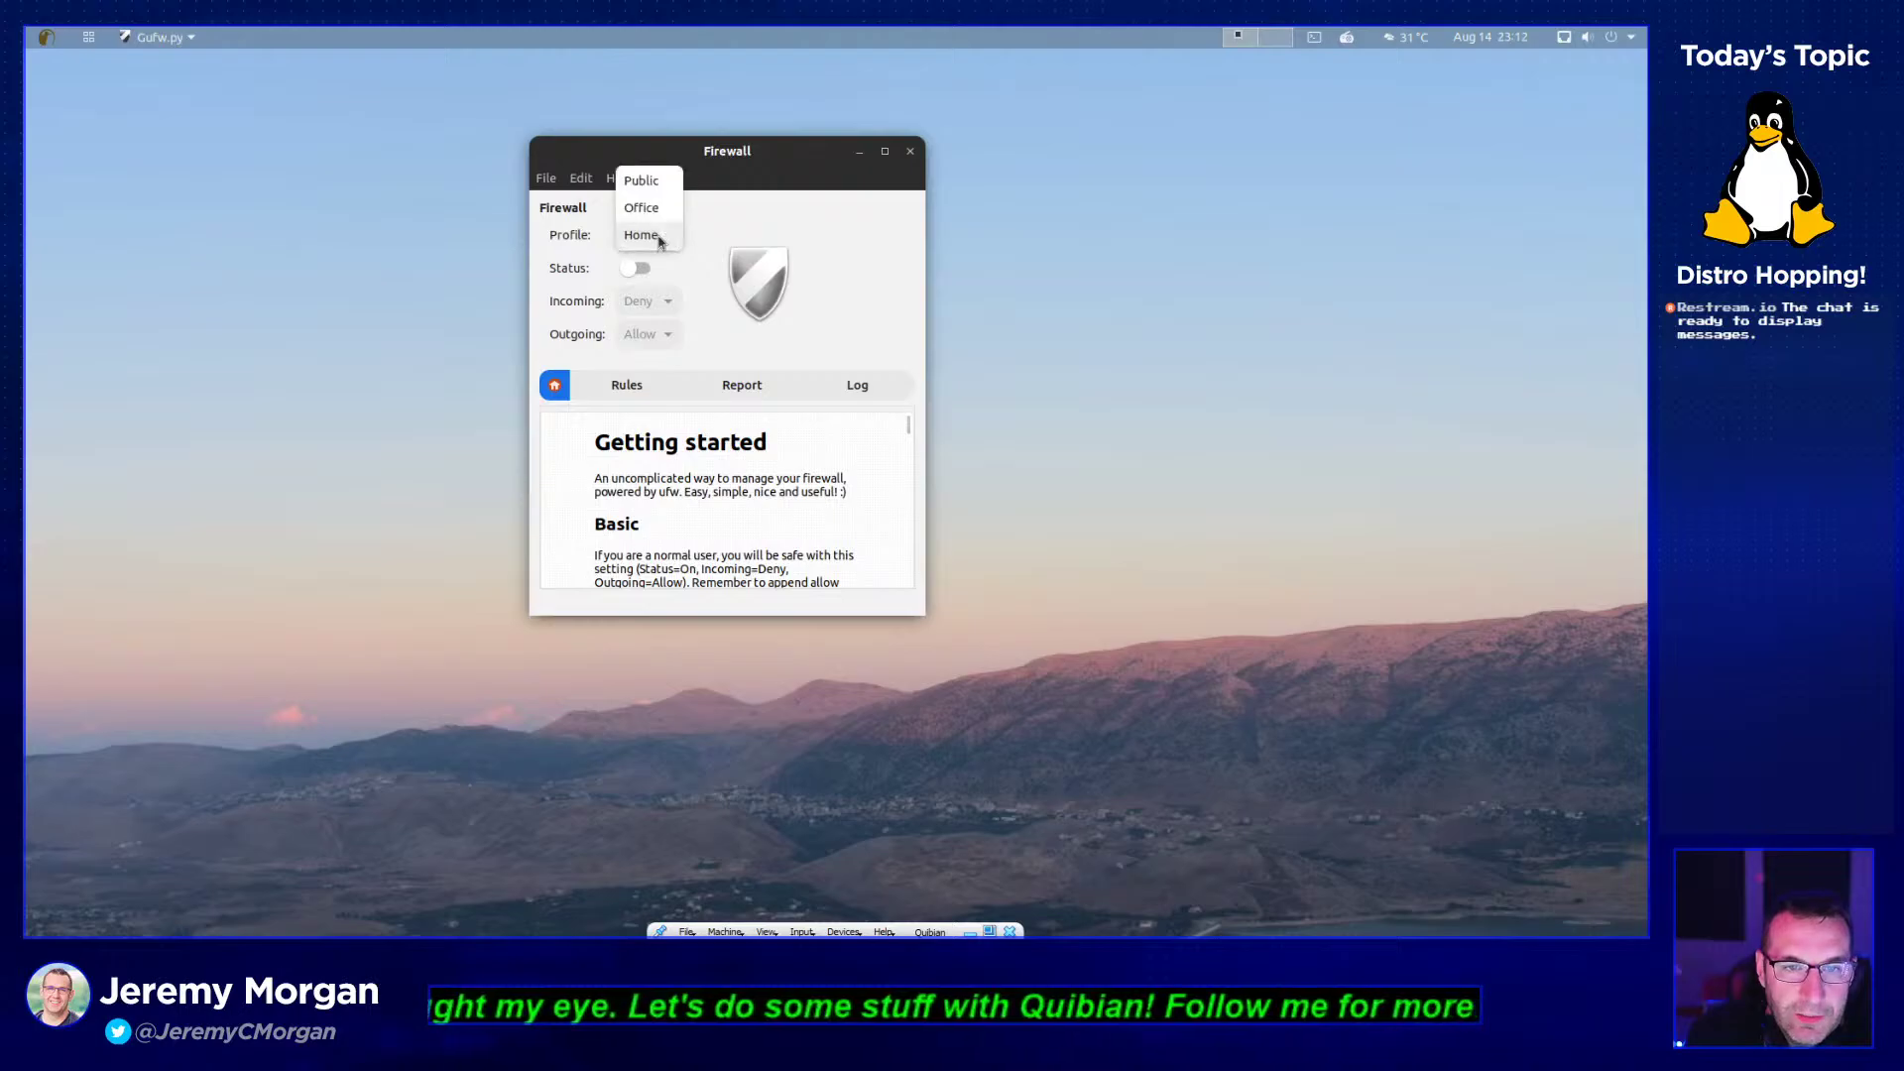
click(649, 234)
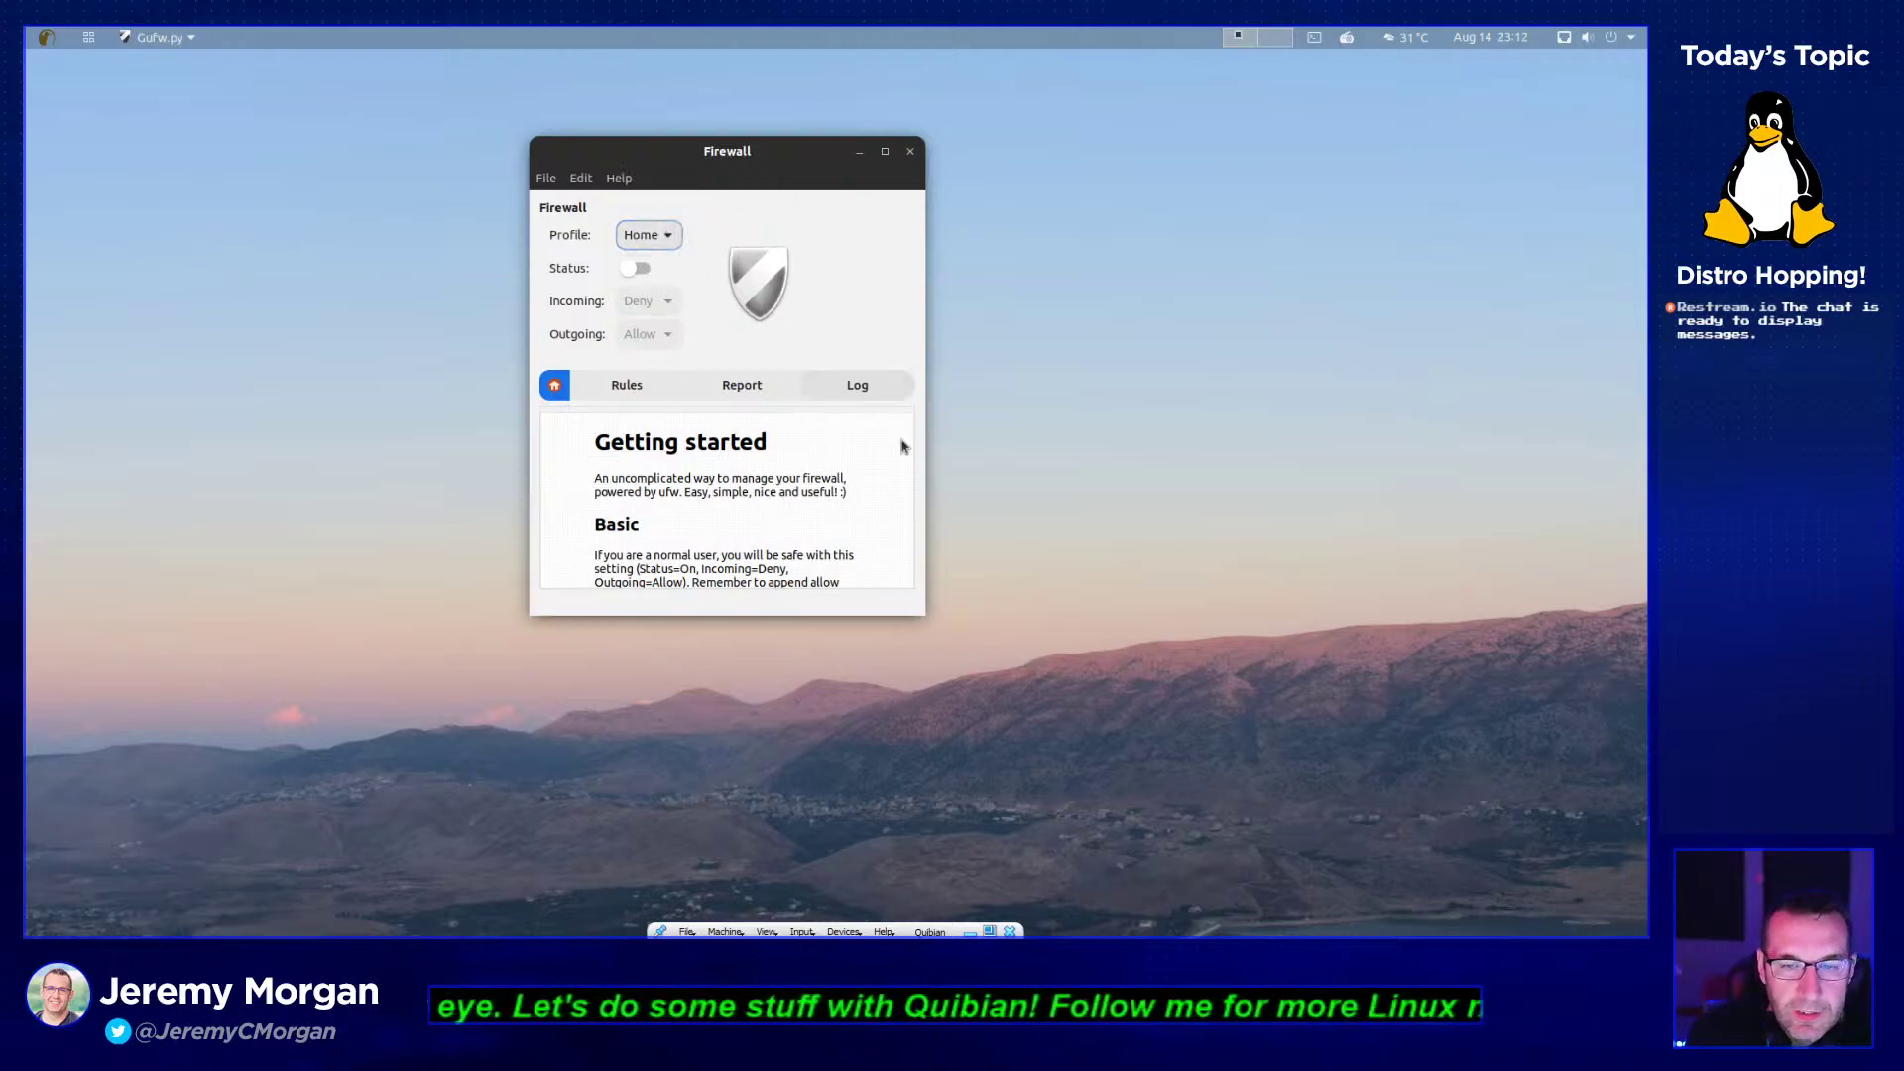
drag(925, 614, 1382, 774)
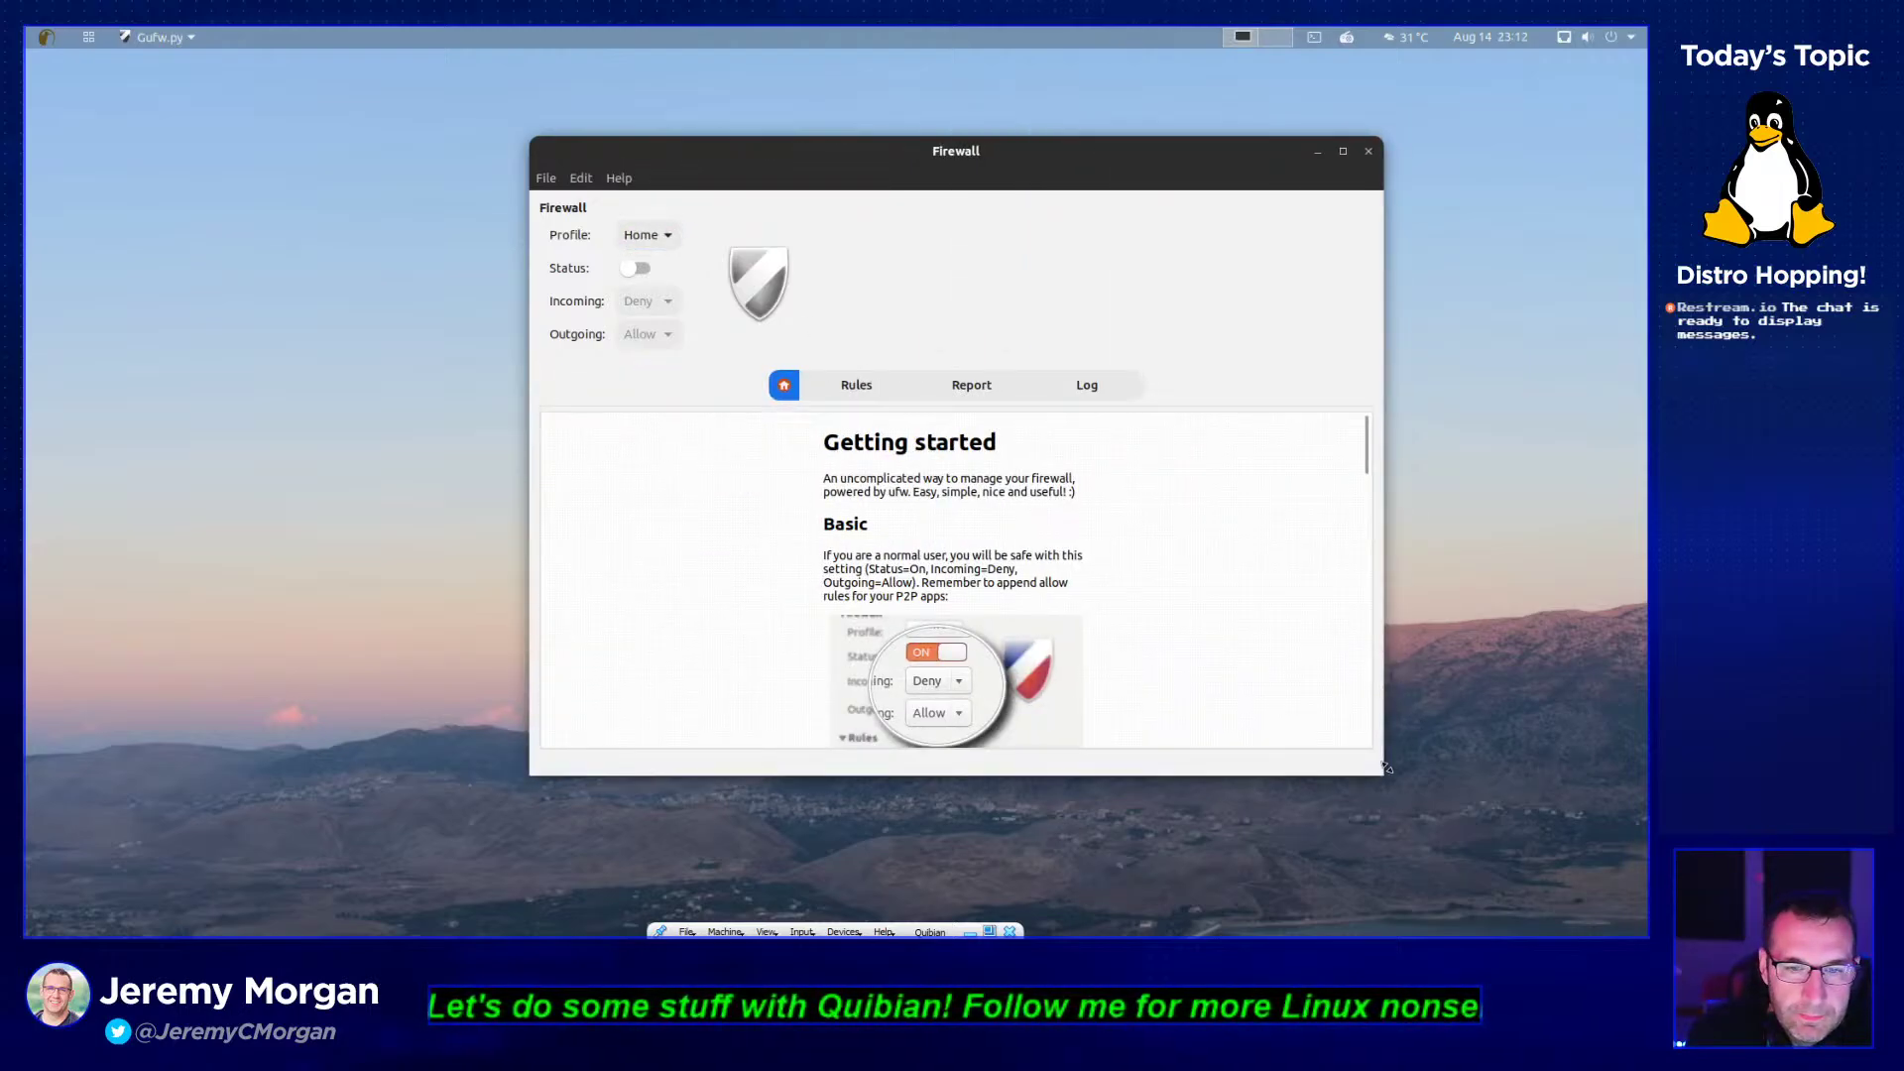
- On the Rules view, turn the firewall on with Incoming set to Allow, and add a rule
click(859, 385)
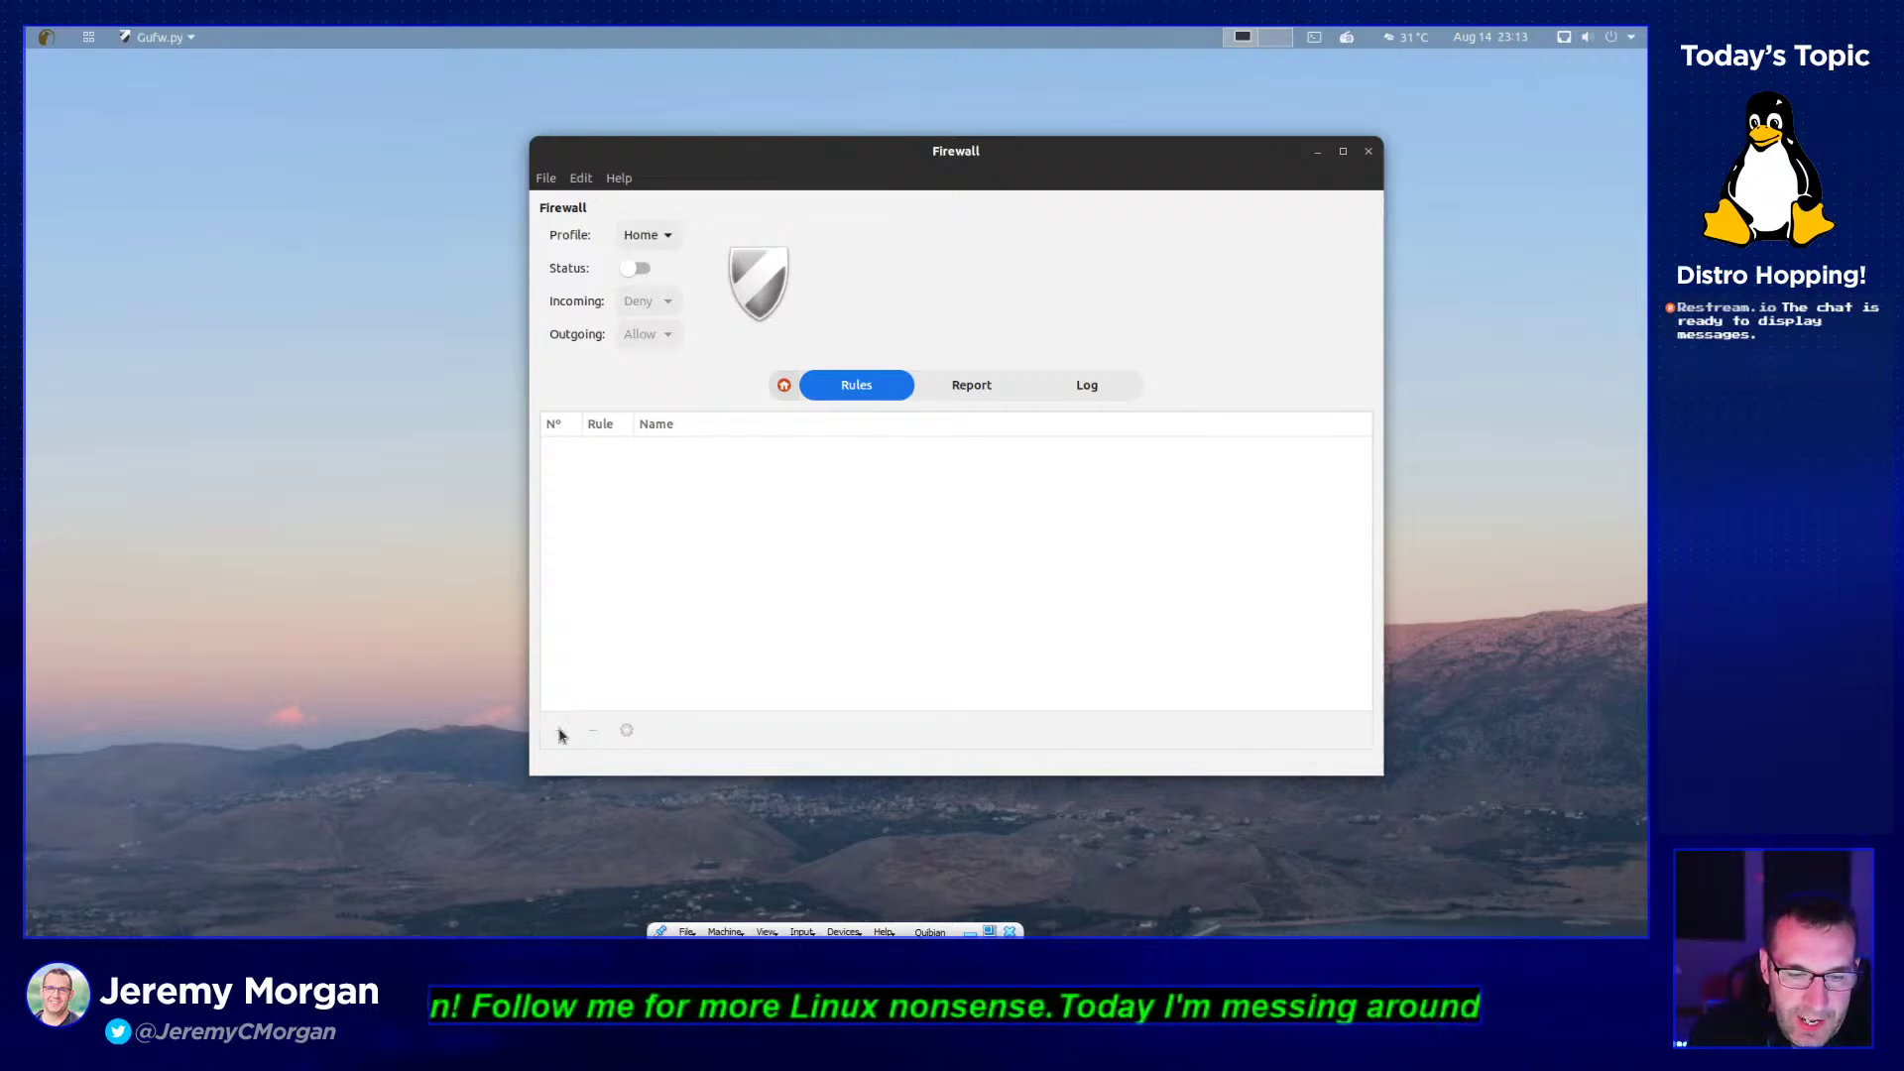
click(636, 268)
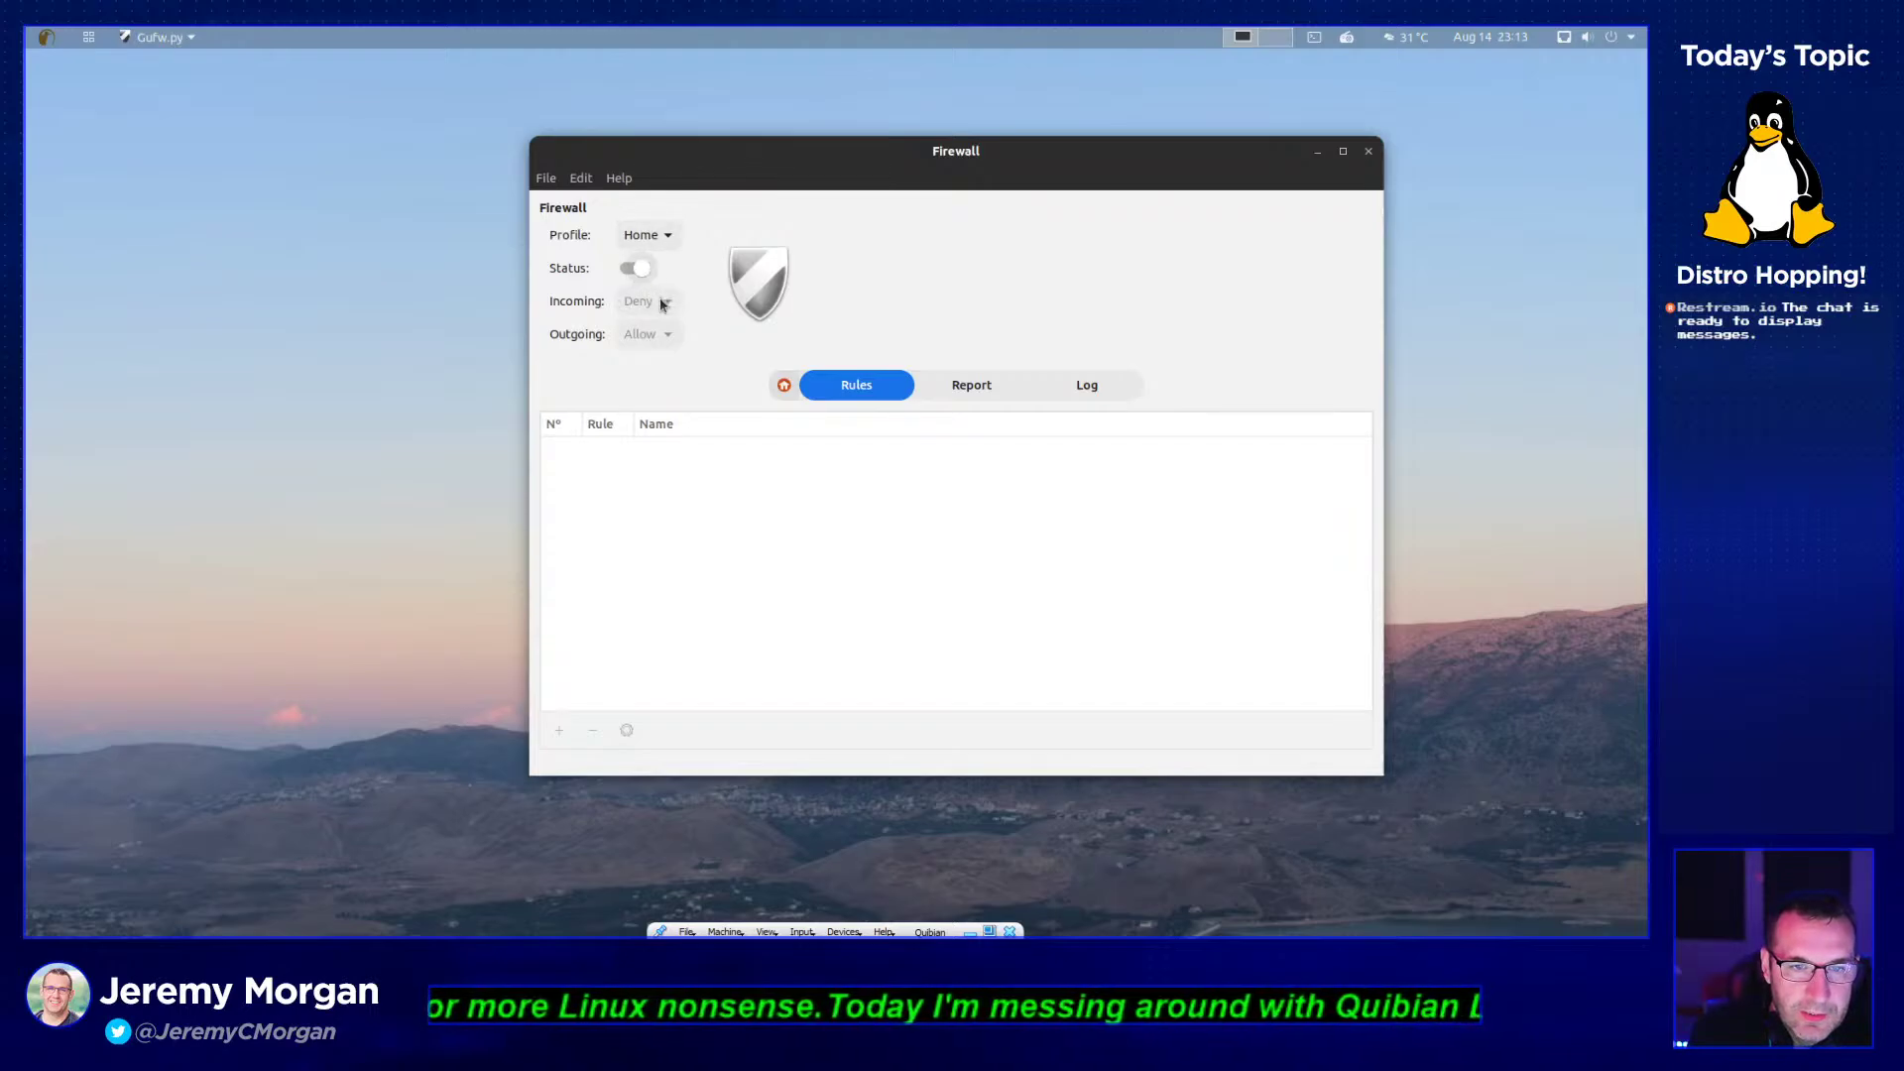
click(663, 302)
click(640, 274)
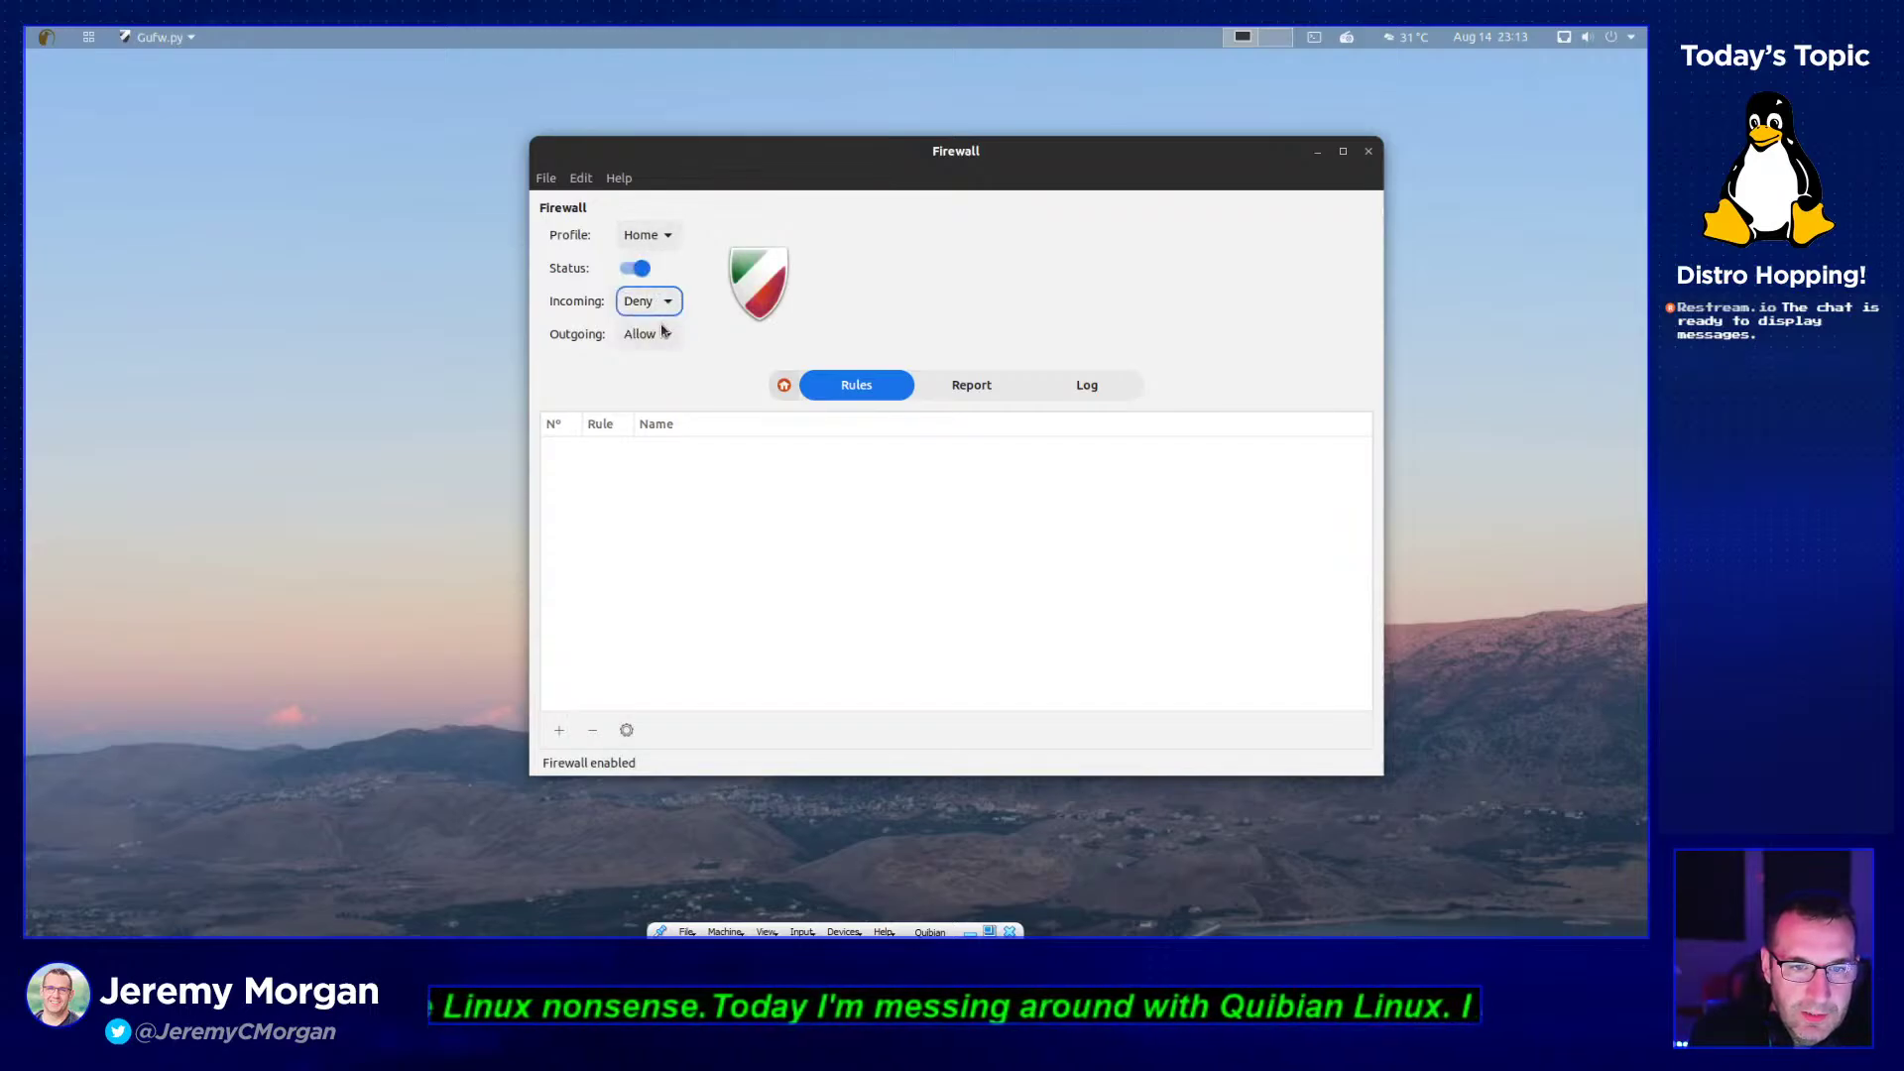
click(556, 729)
- Review the policy and direction dropdowns, leaving them at Allow and In
click(971, 372)
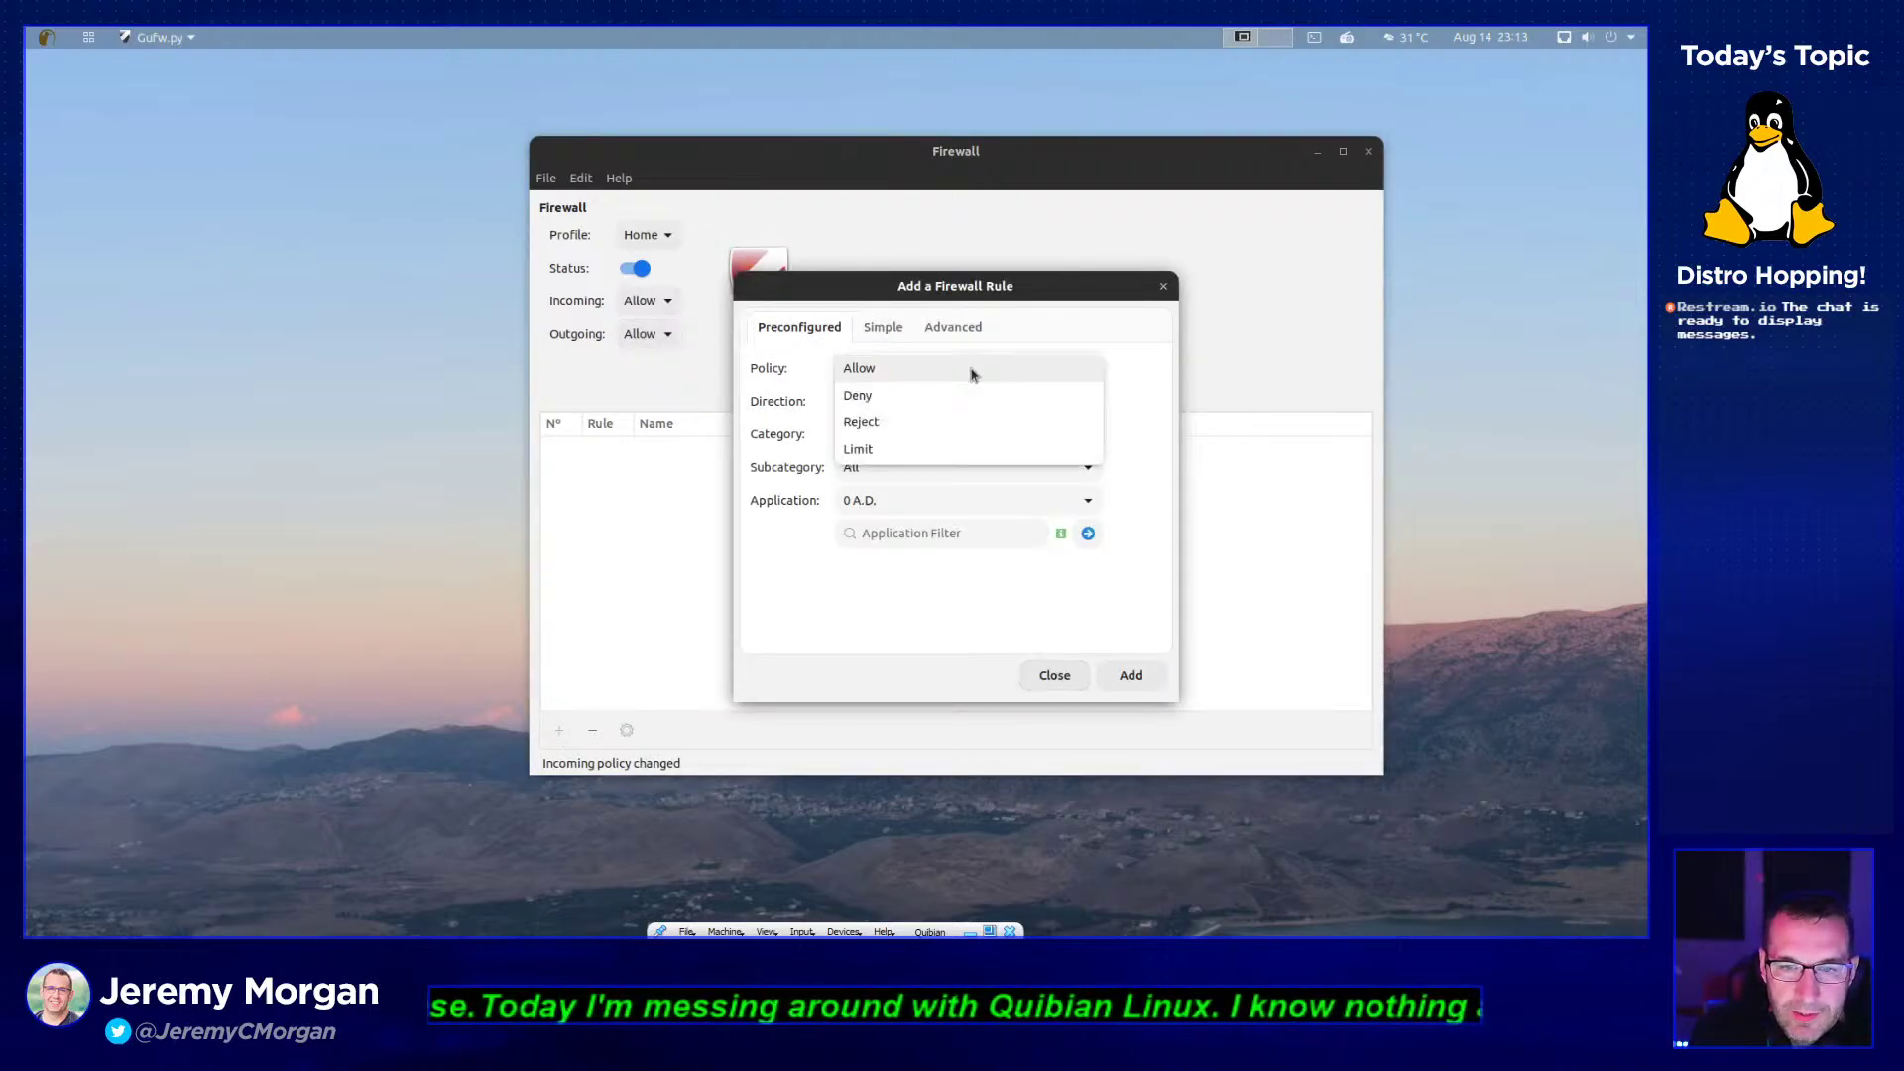
click(974, 378)
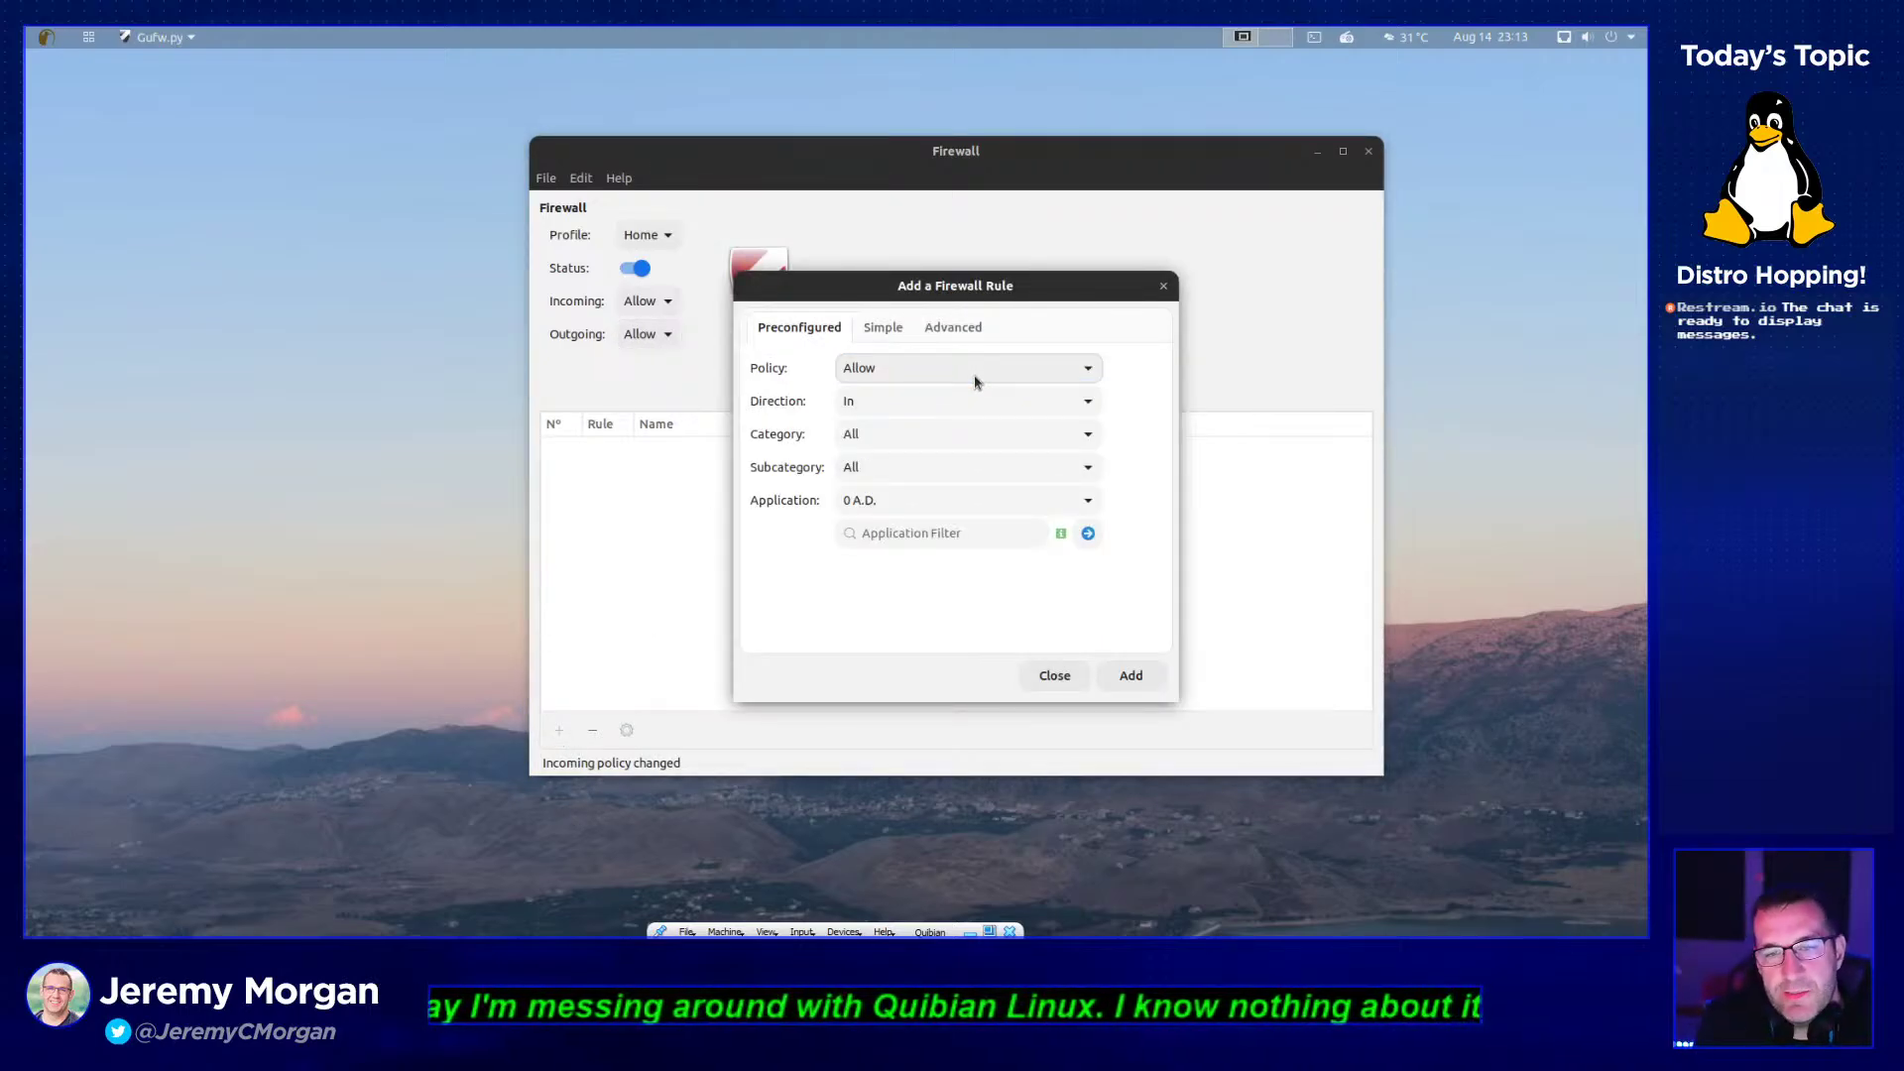
click(973, 382)
click(974, 382)
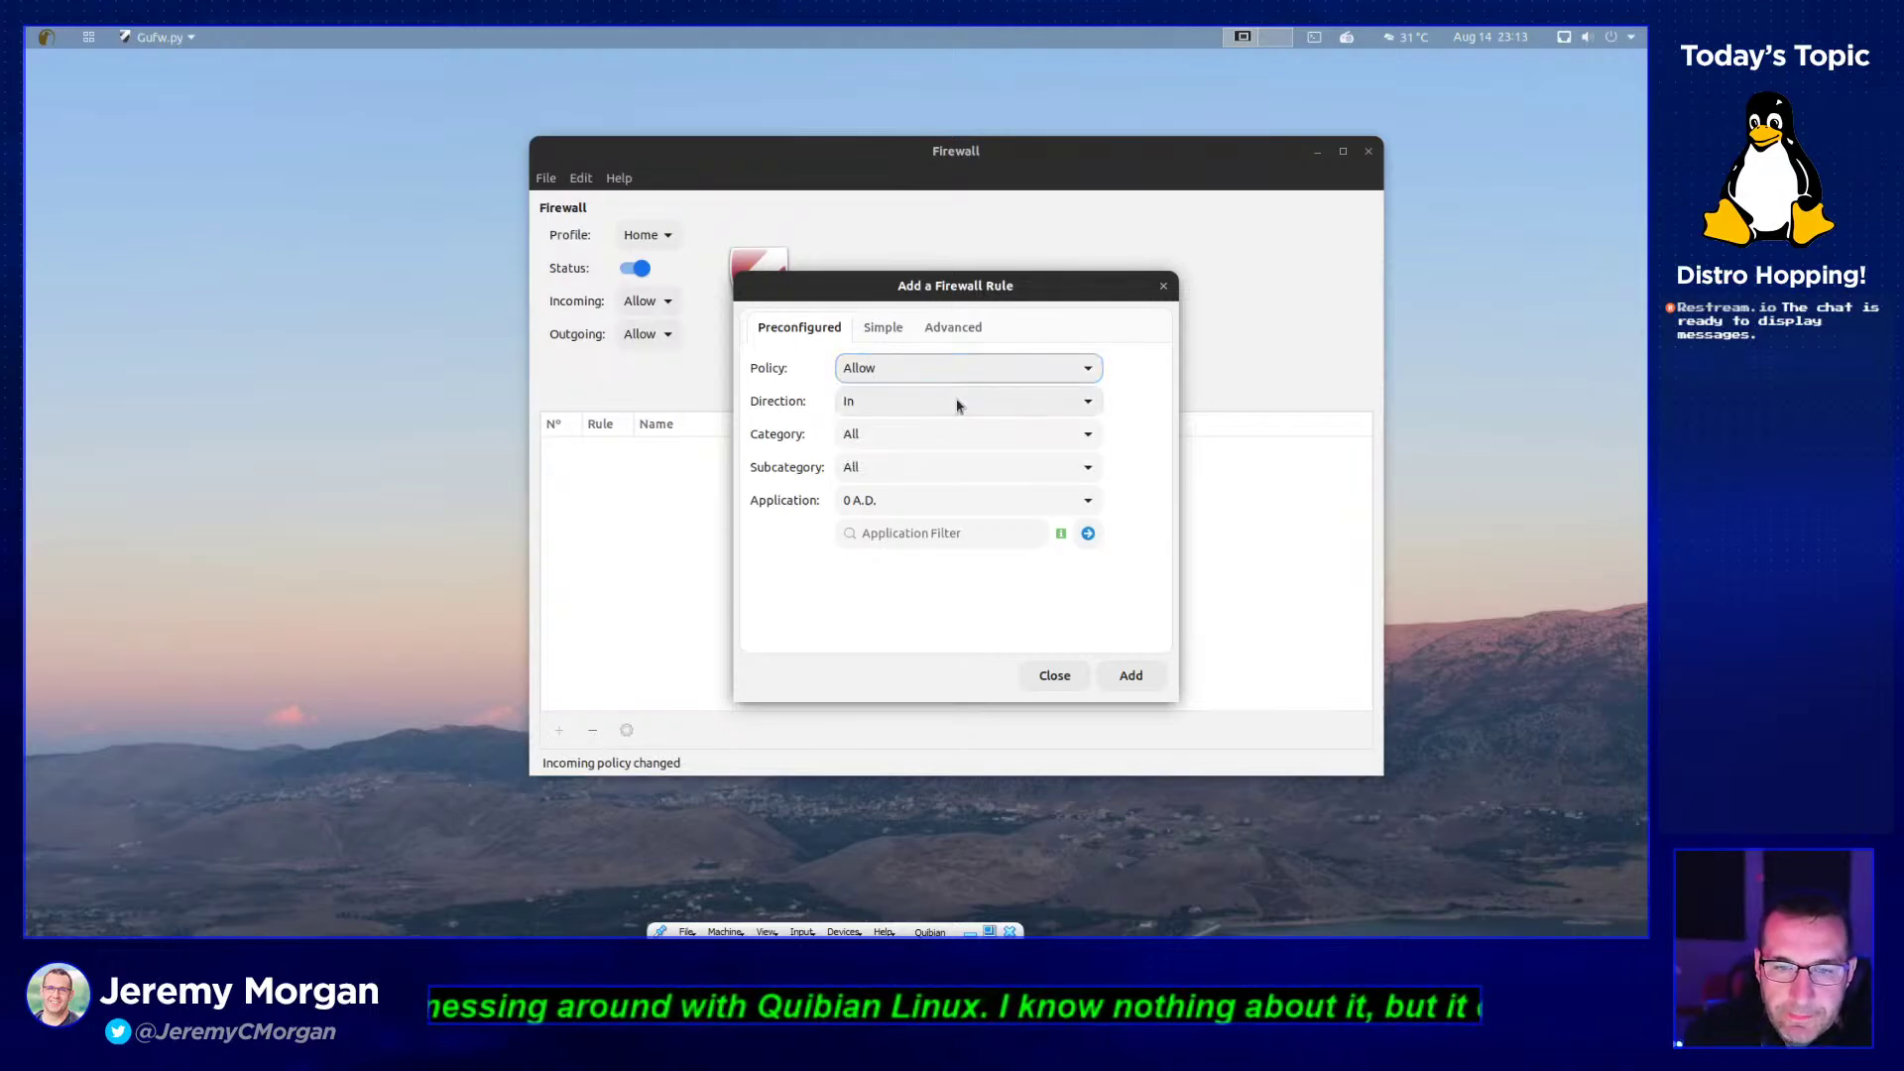
click(955, 405)
click(955, 405)
click(952, 404)
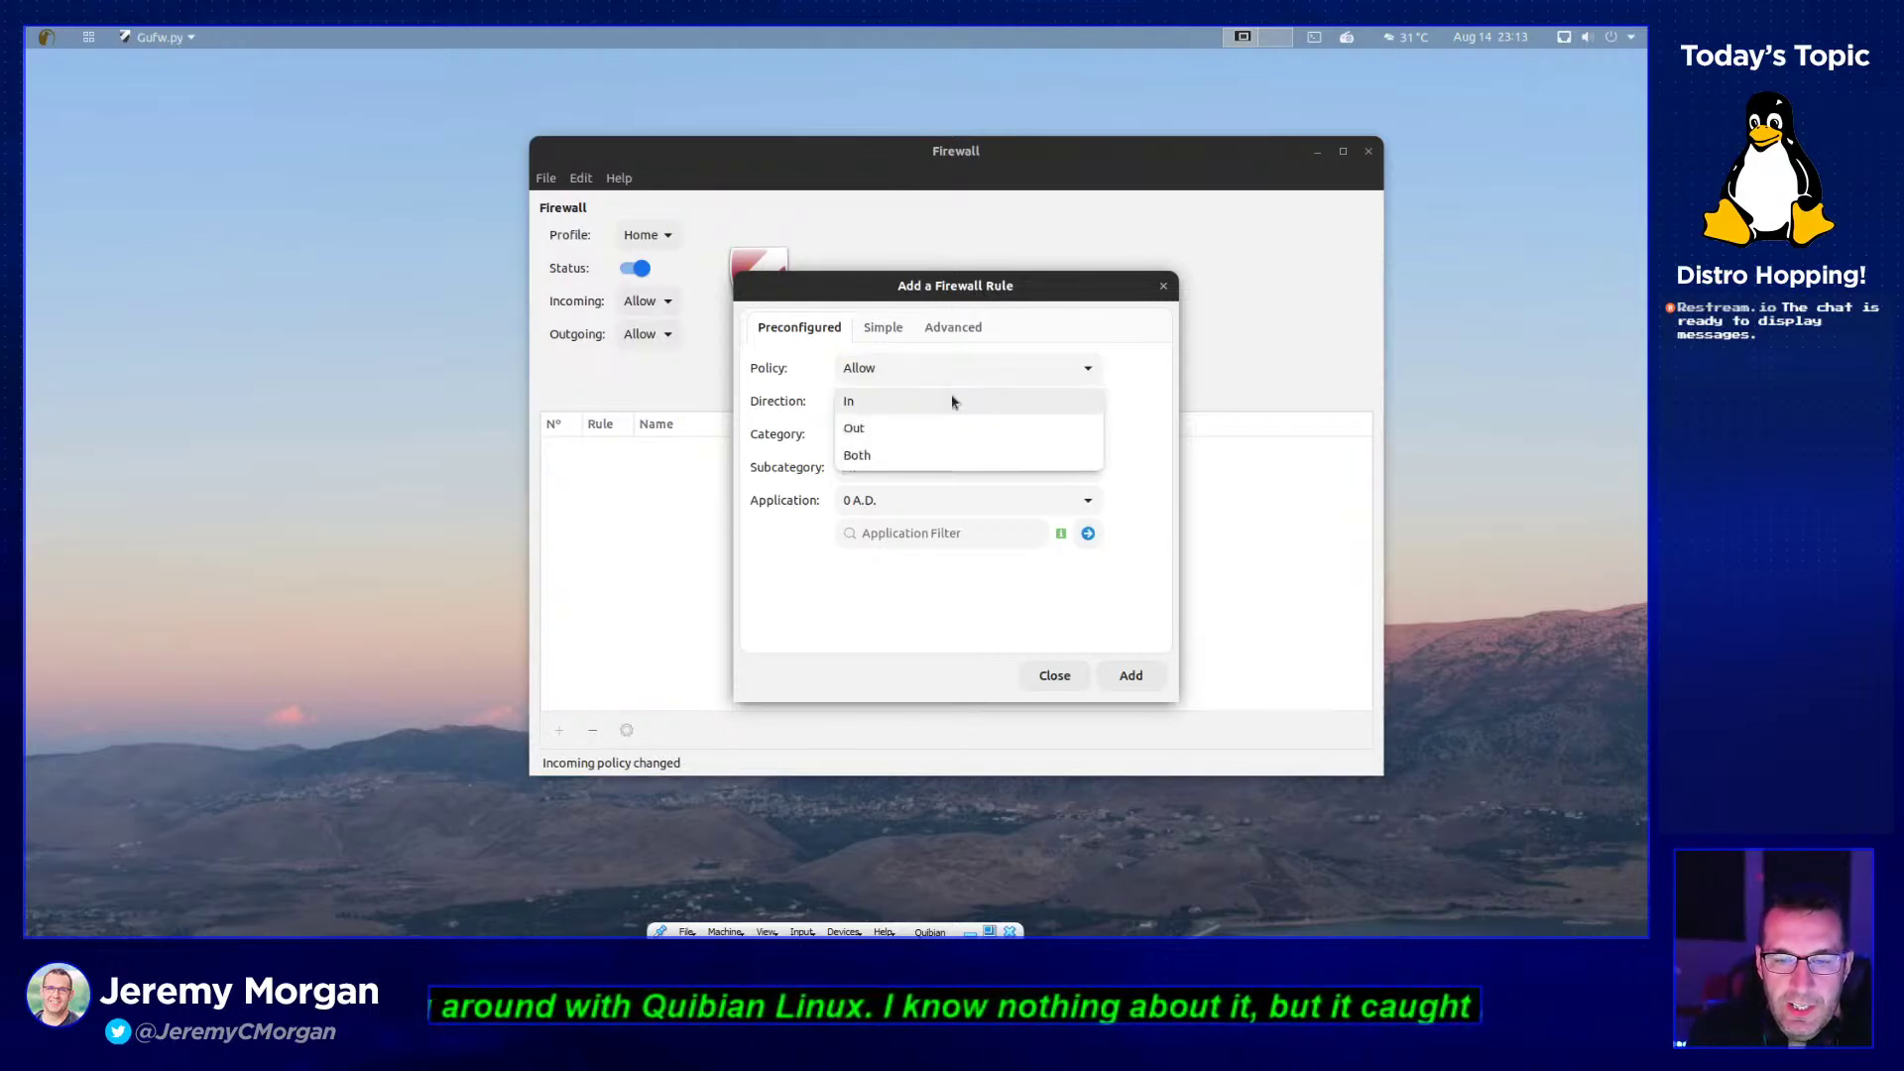
click(950, 405)
- Review the category, subcategory and application lists, keeping All, All and 0 A.D
click(942, 427)
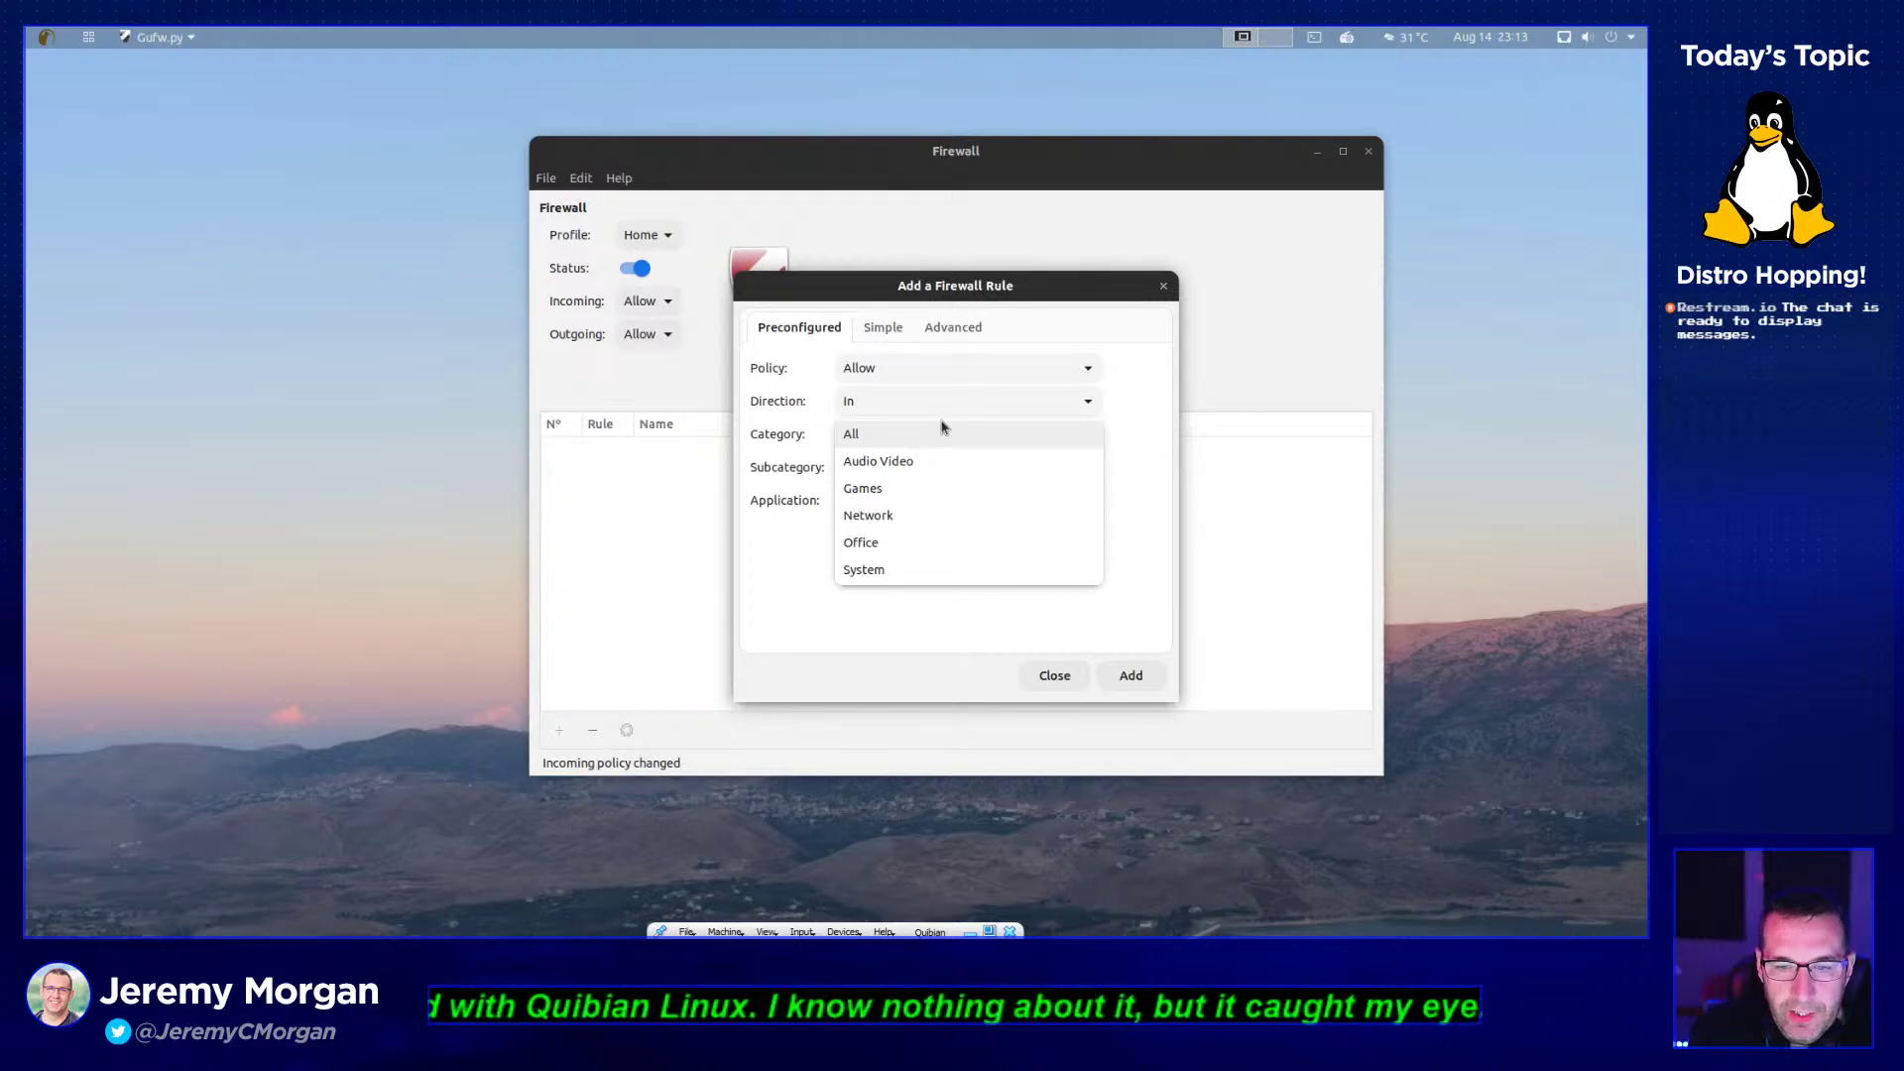
click(931, 439)
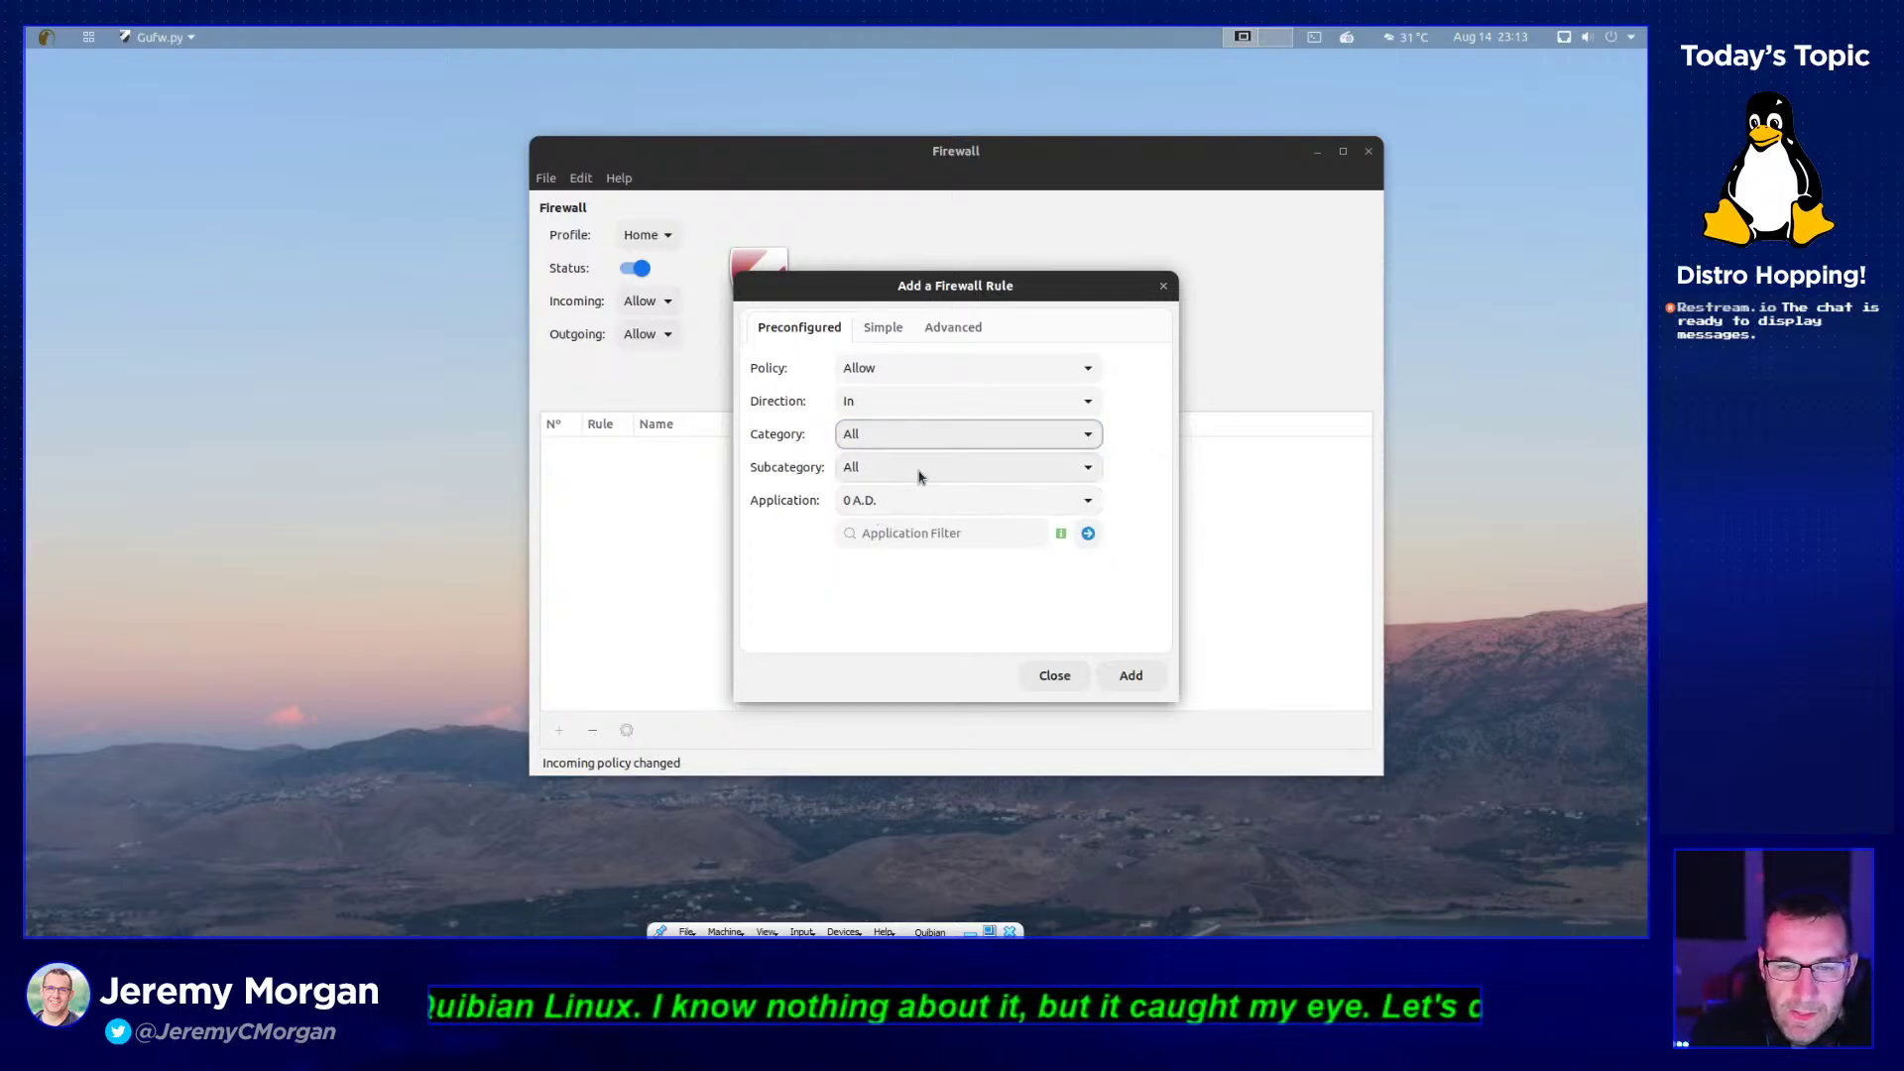
click(920, 478)
click(918, 475)
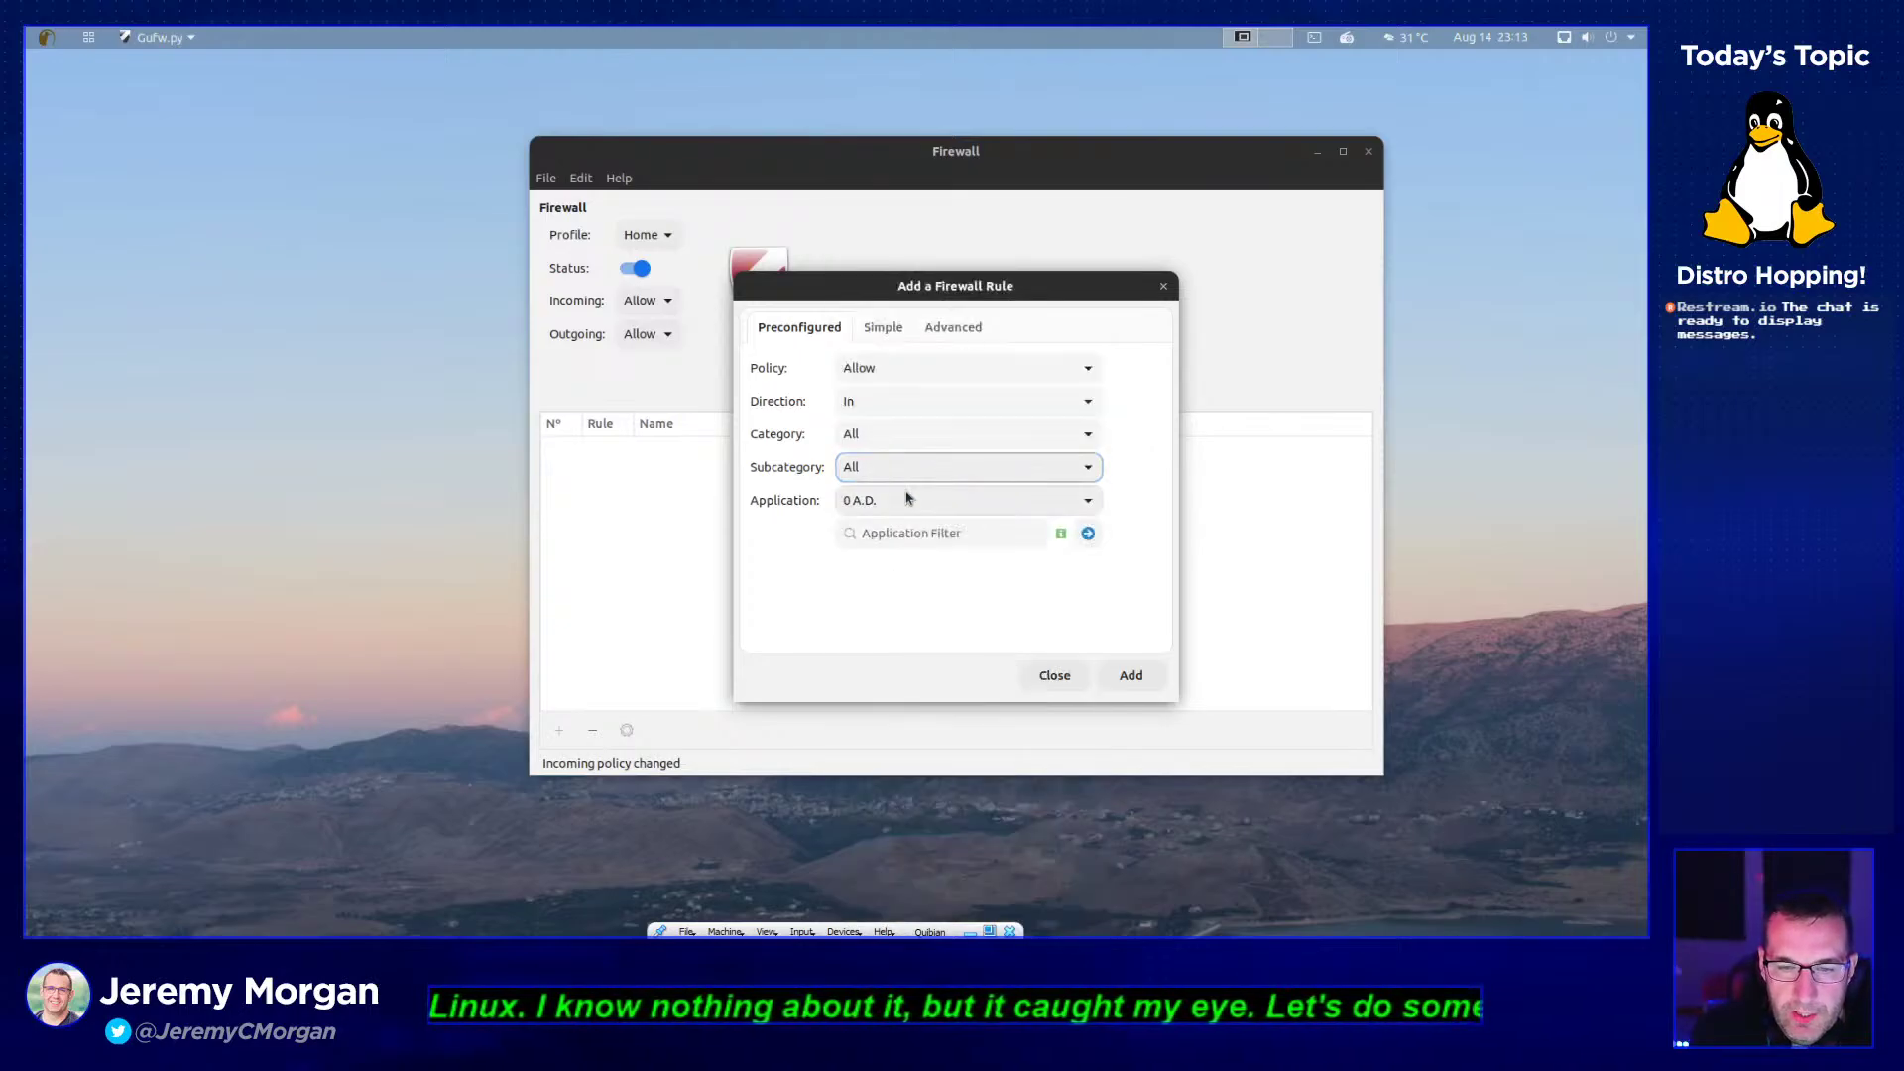
click(905, 505)
click(905, 511)
- Choose Battlefield 1942 as the application and set the policy to Deny
click(905, 508)
scroll(990, 714, down, 5)
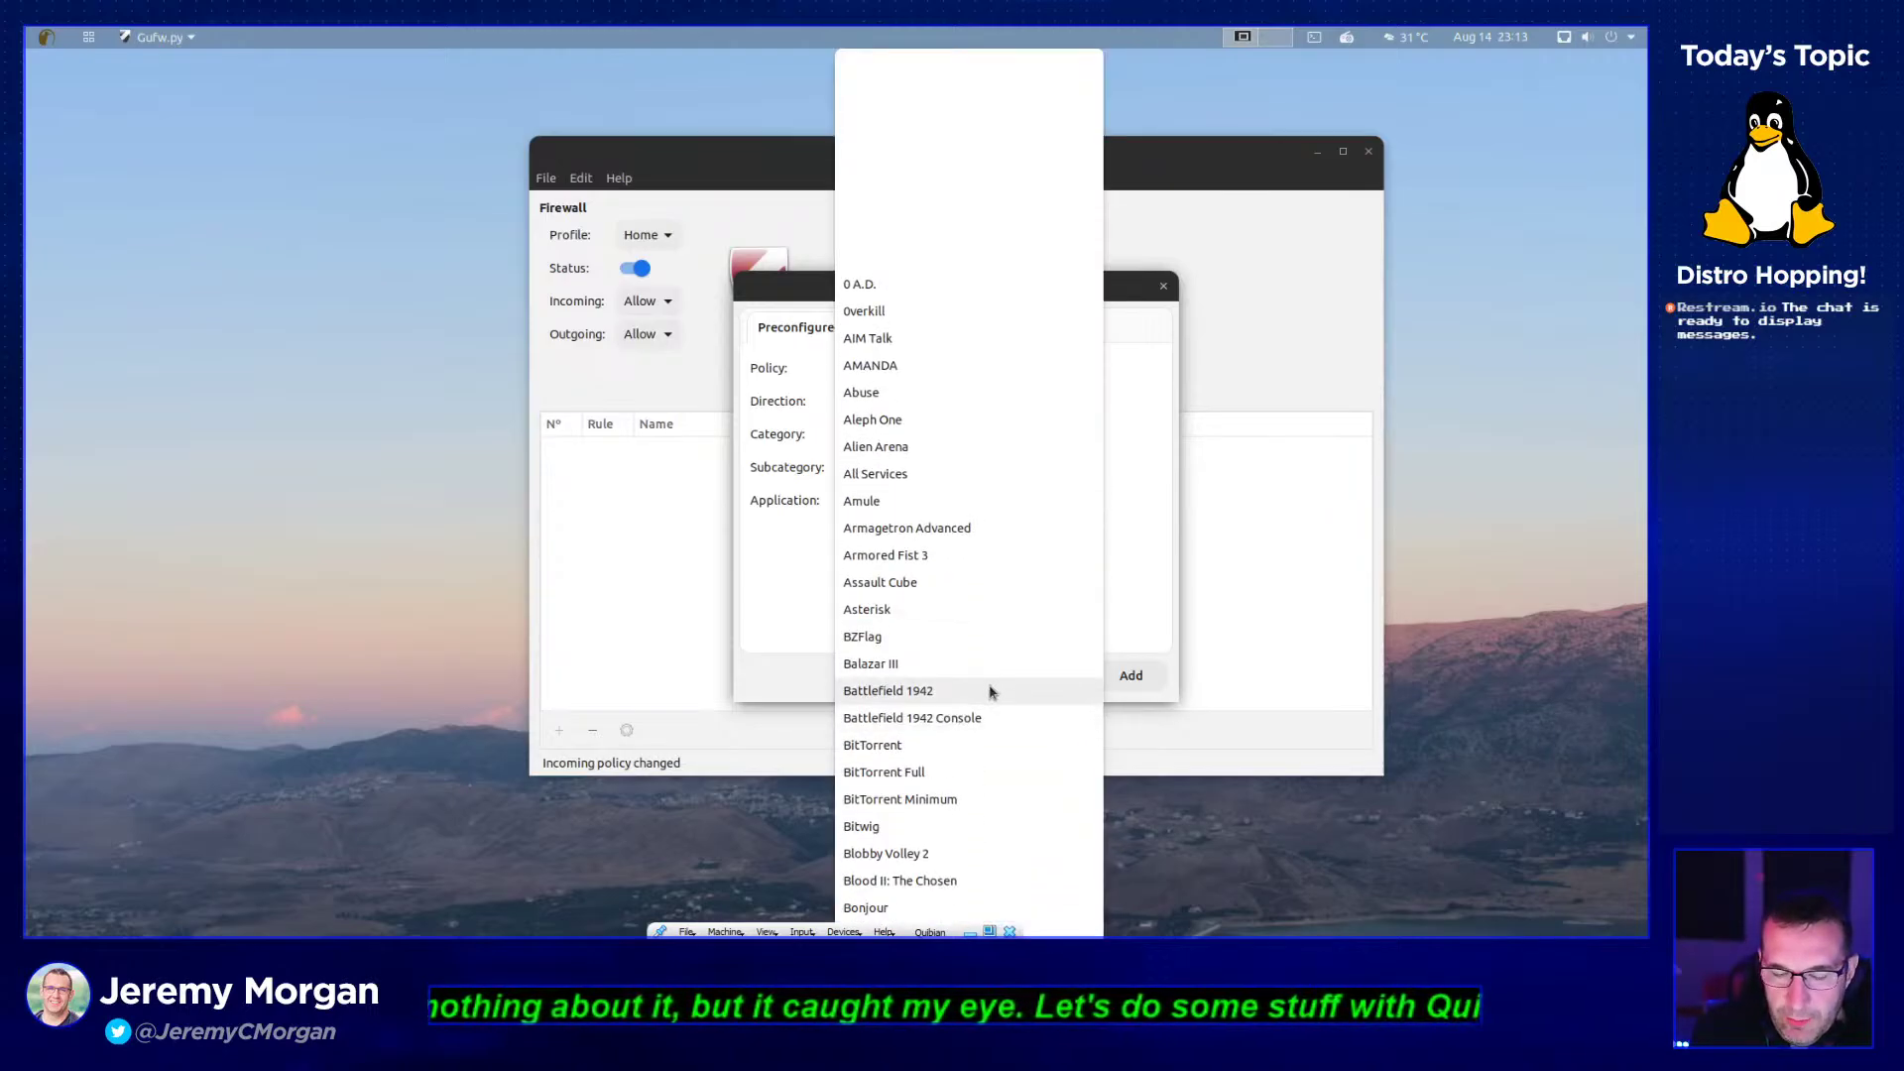
click(988, 696)
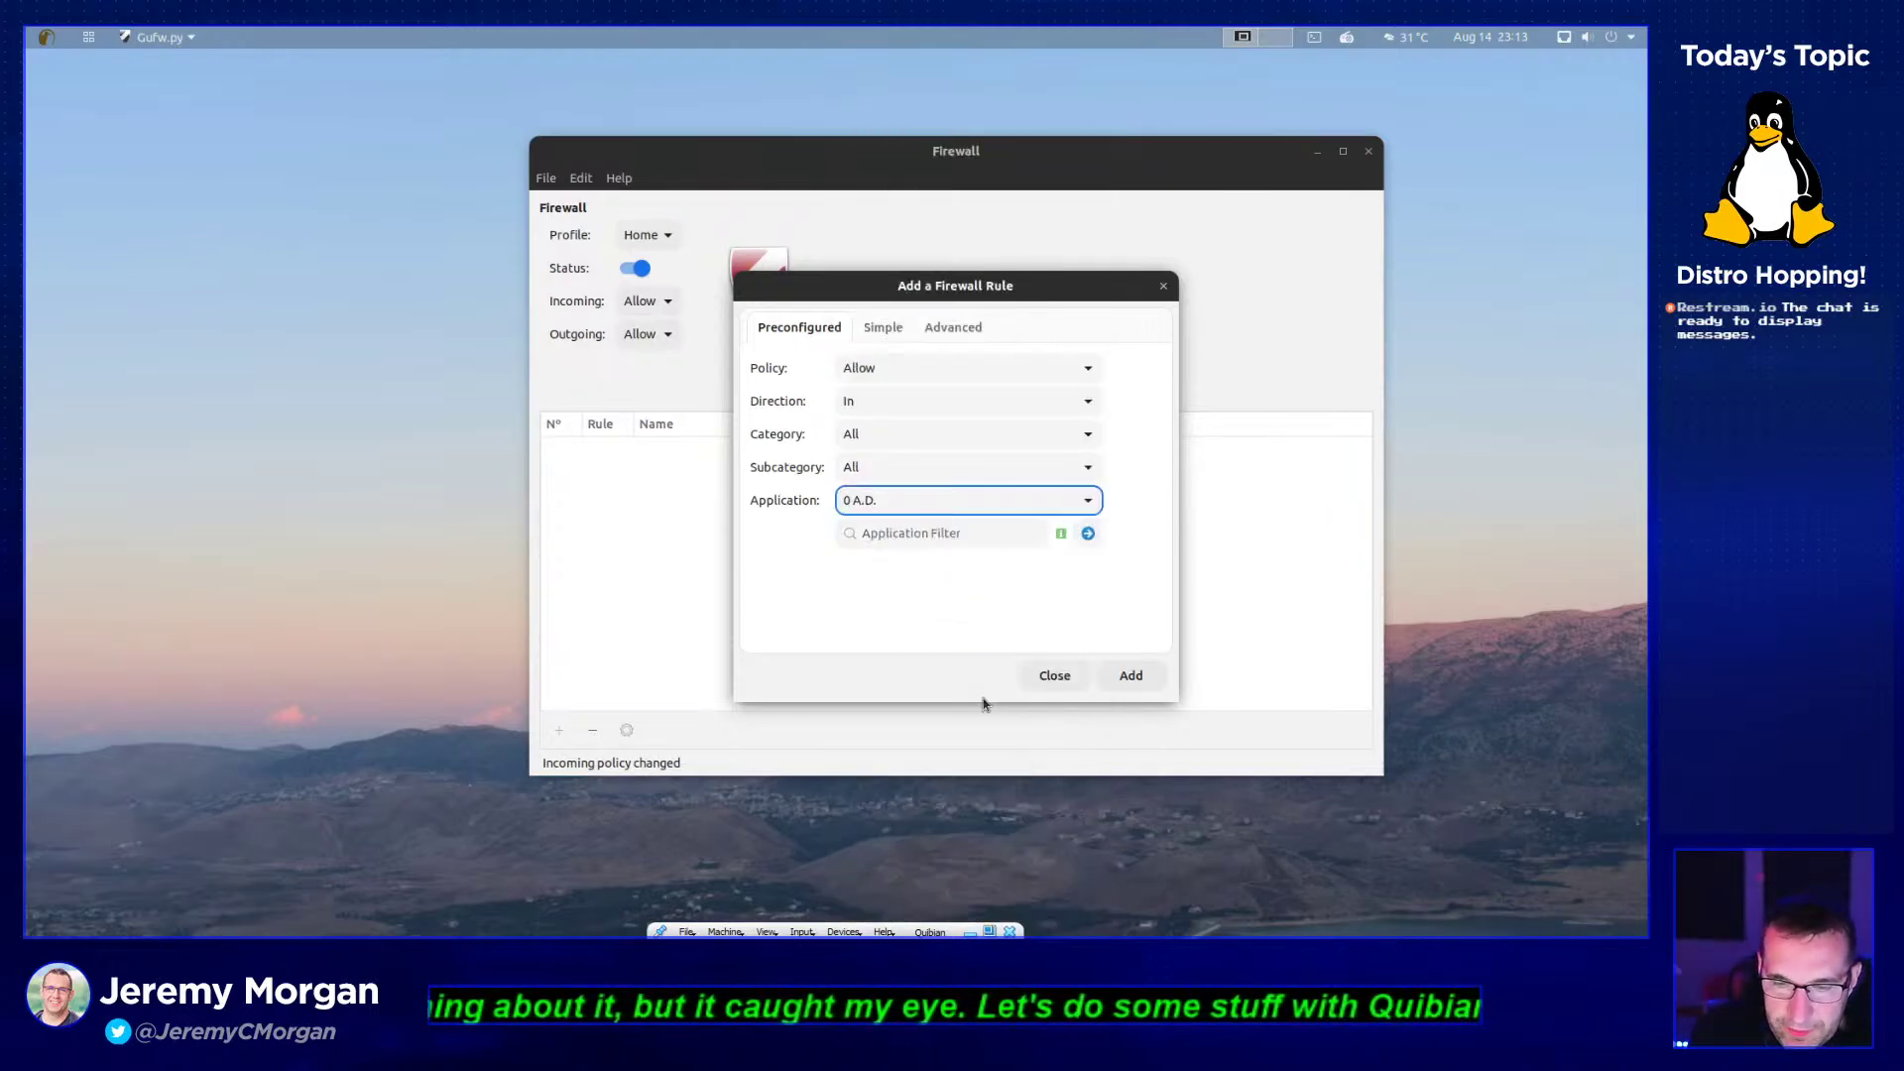
click(873, 373)
click(899, 397)
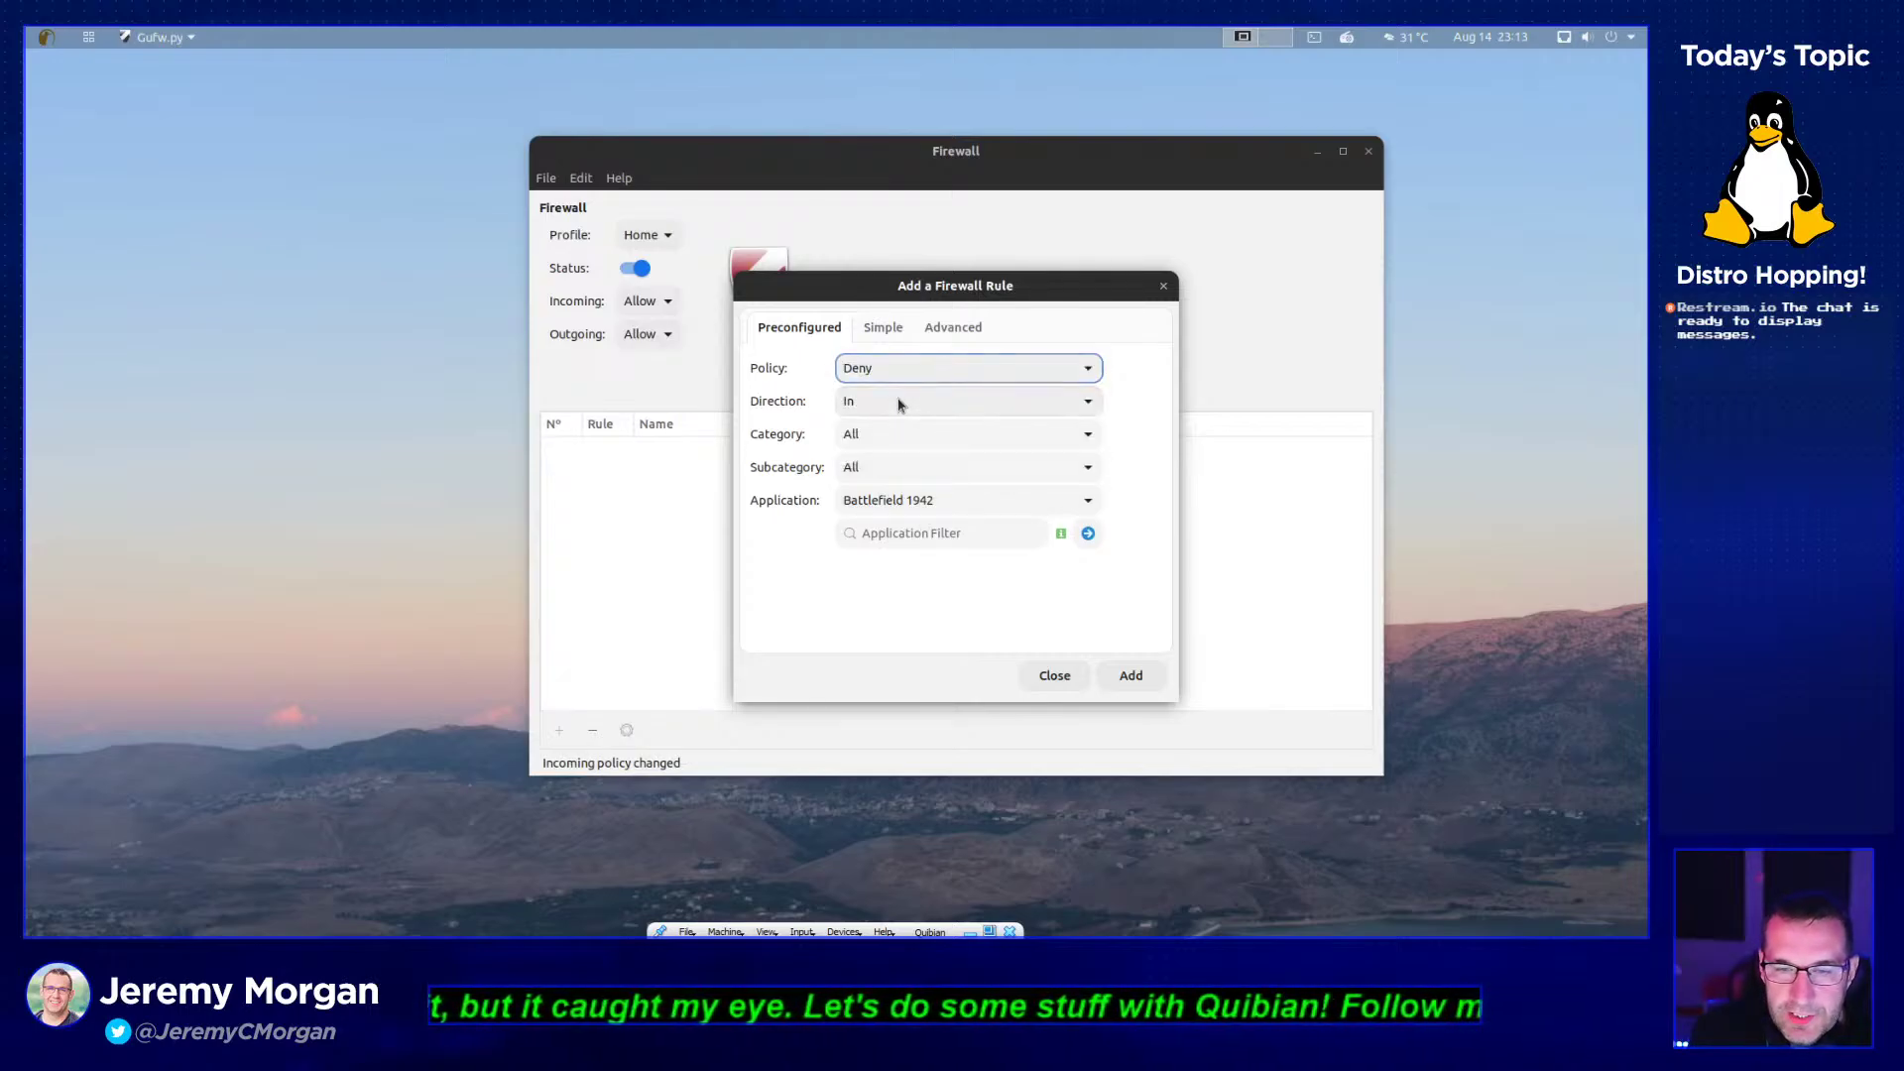
- Look at the Simple and Advanced forms, return to Preconfigured, and close the dialog unsaved
click(880, 328)
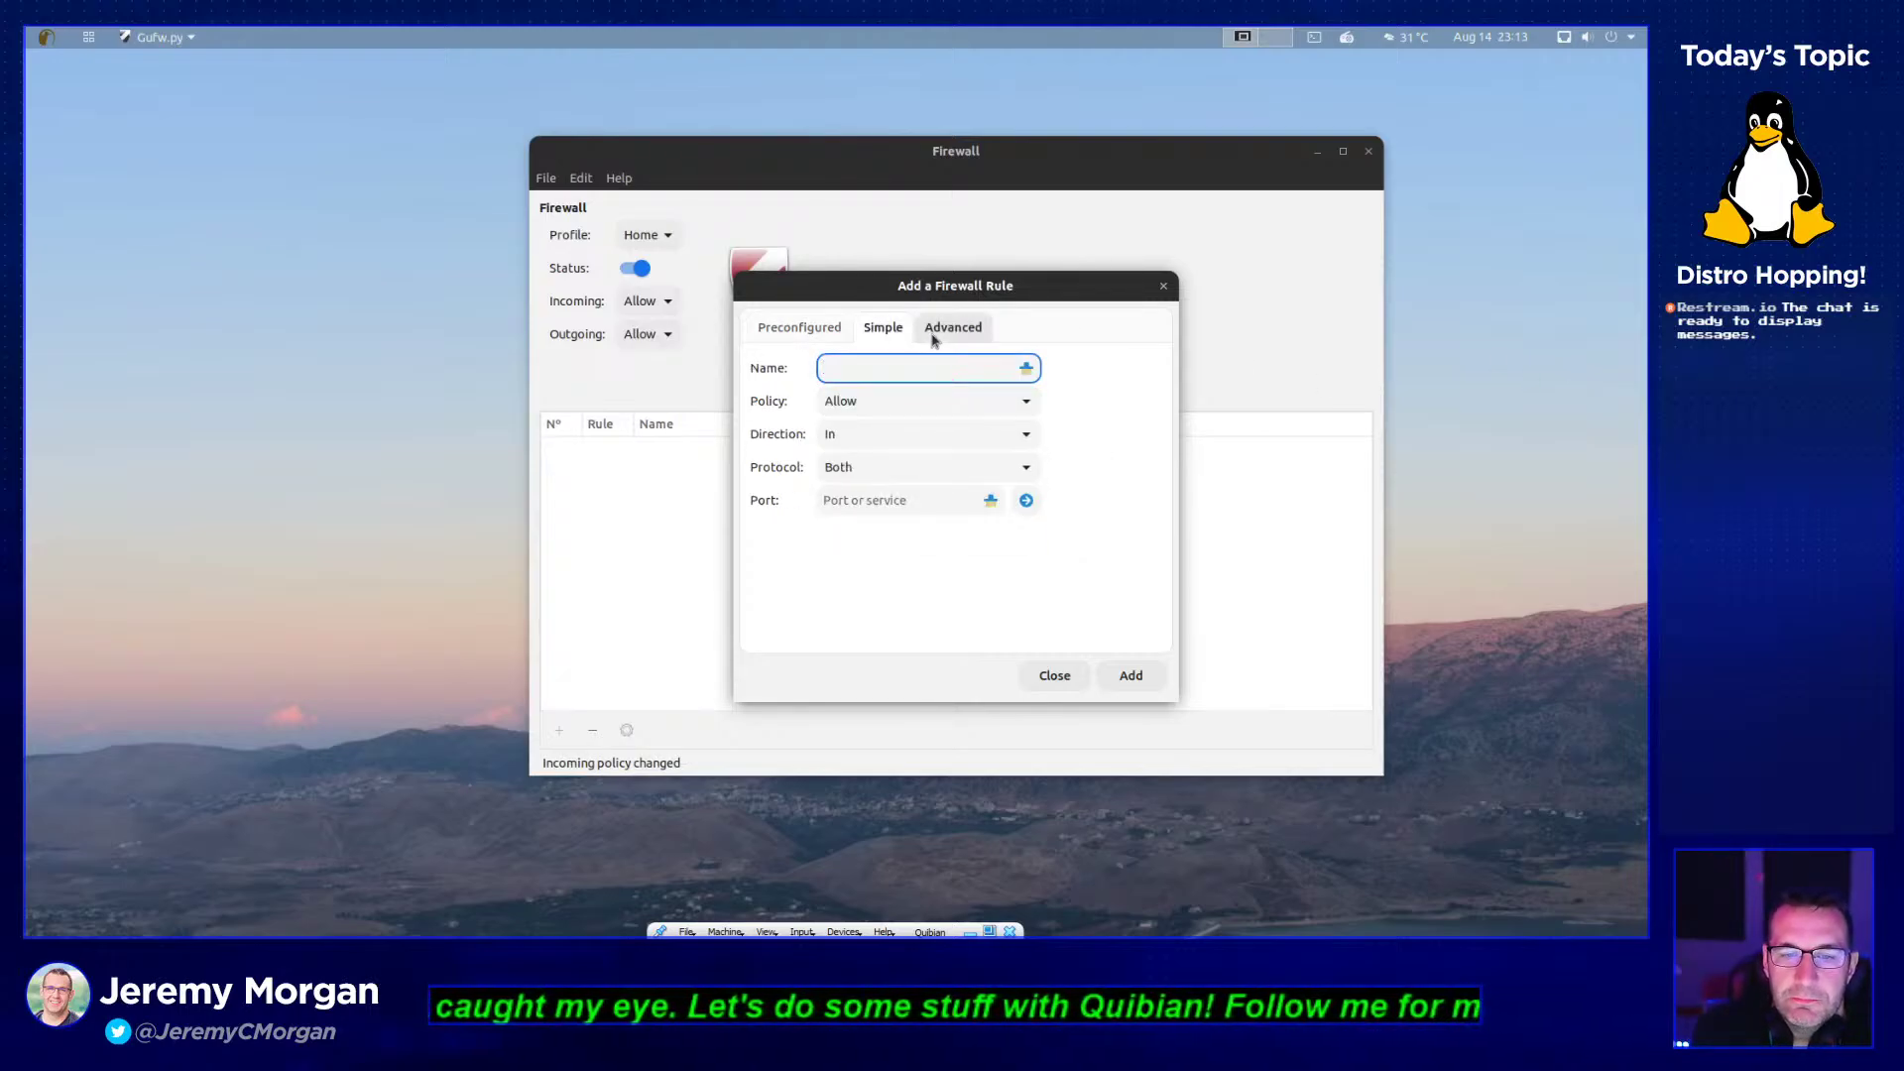
click(941, 330)
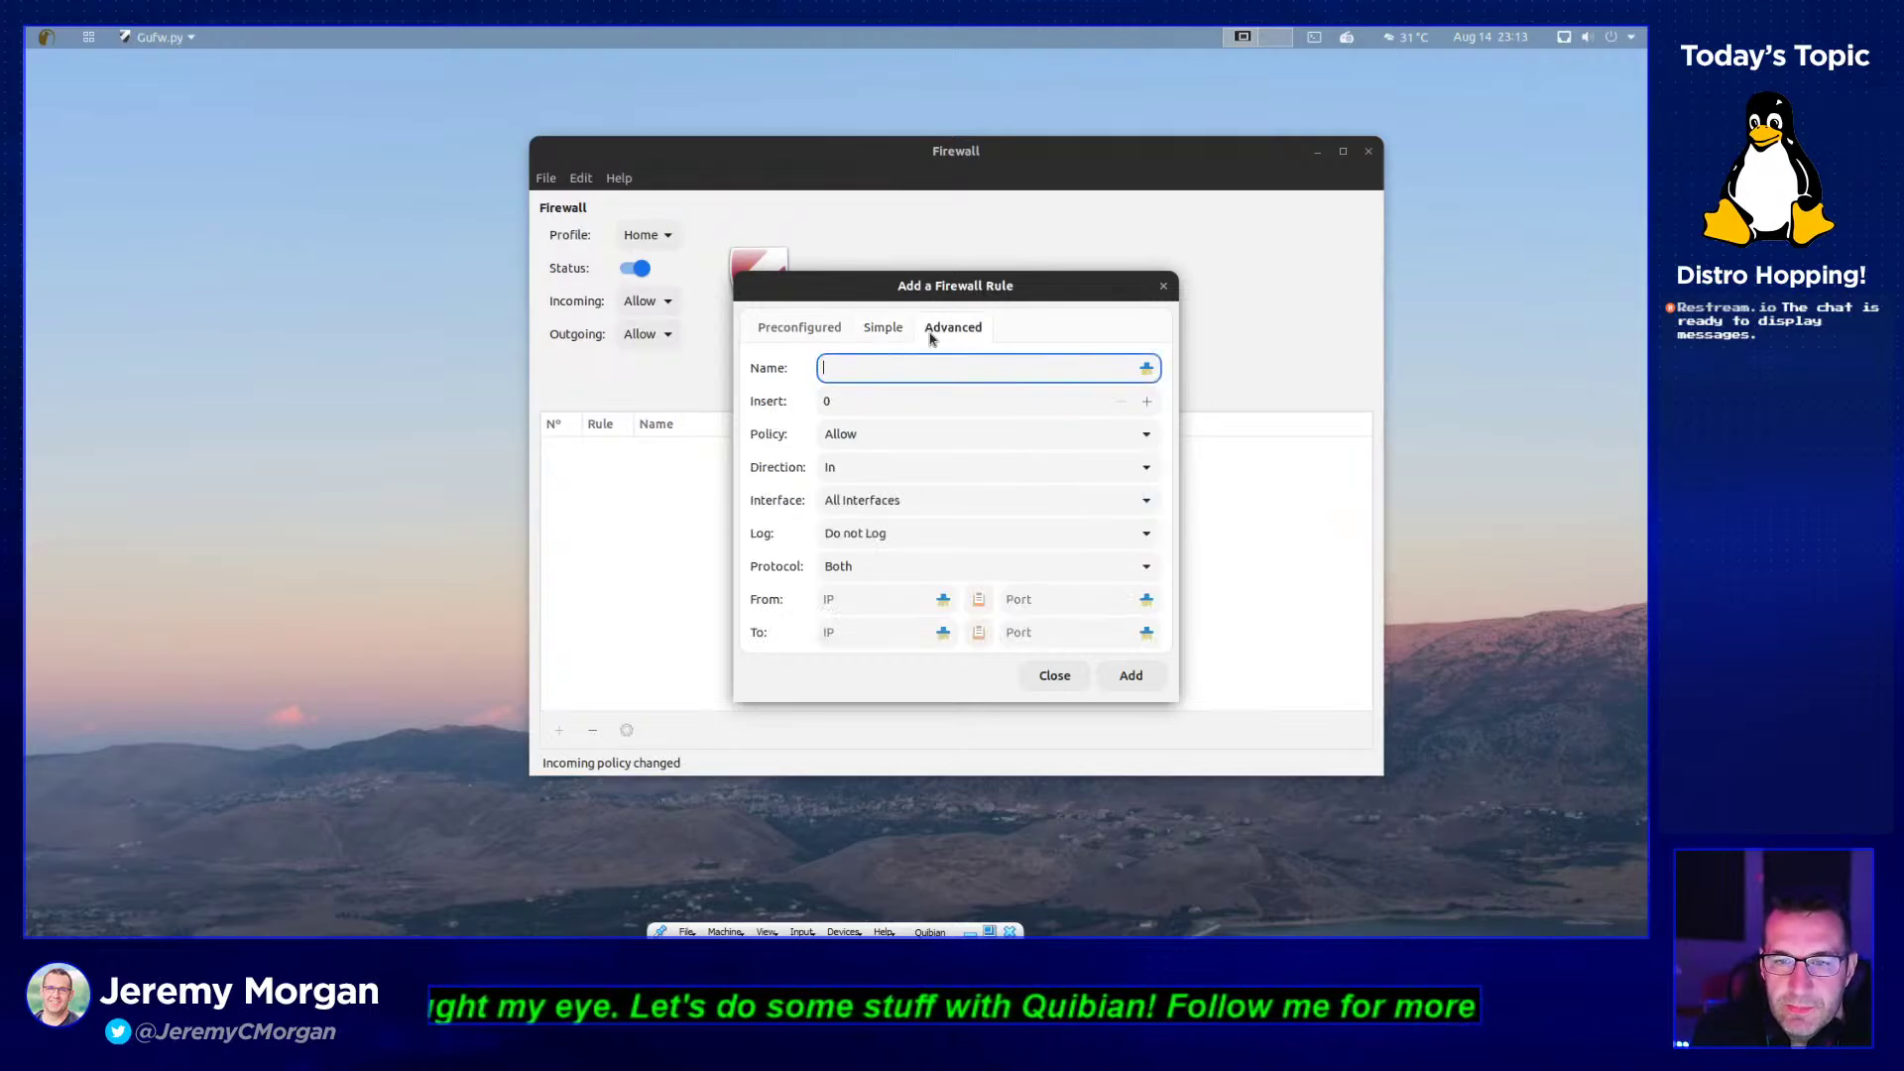
click(786, 331)
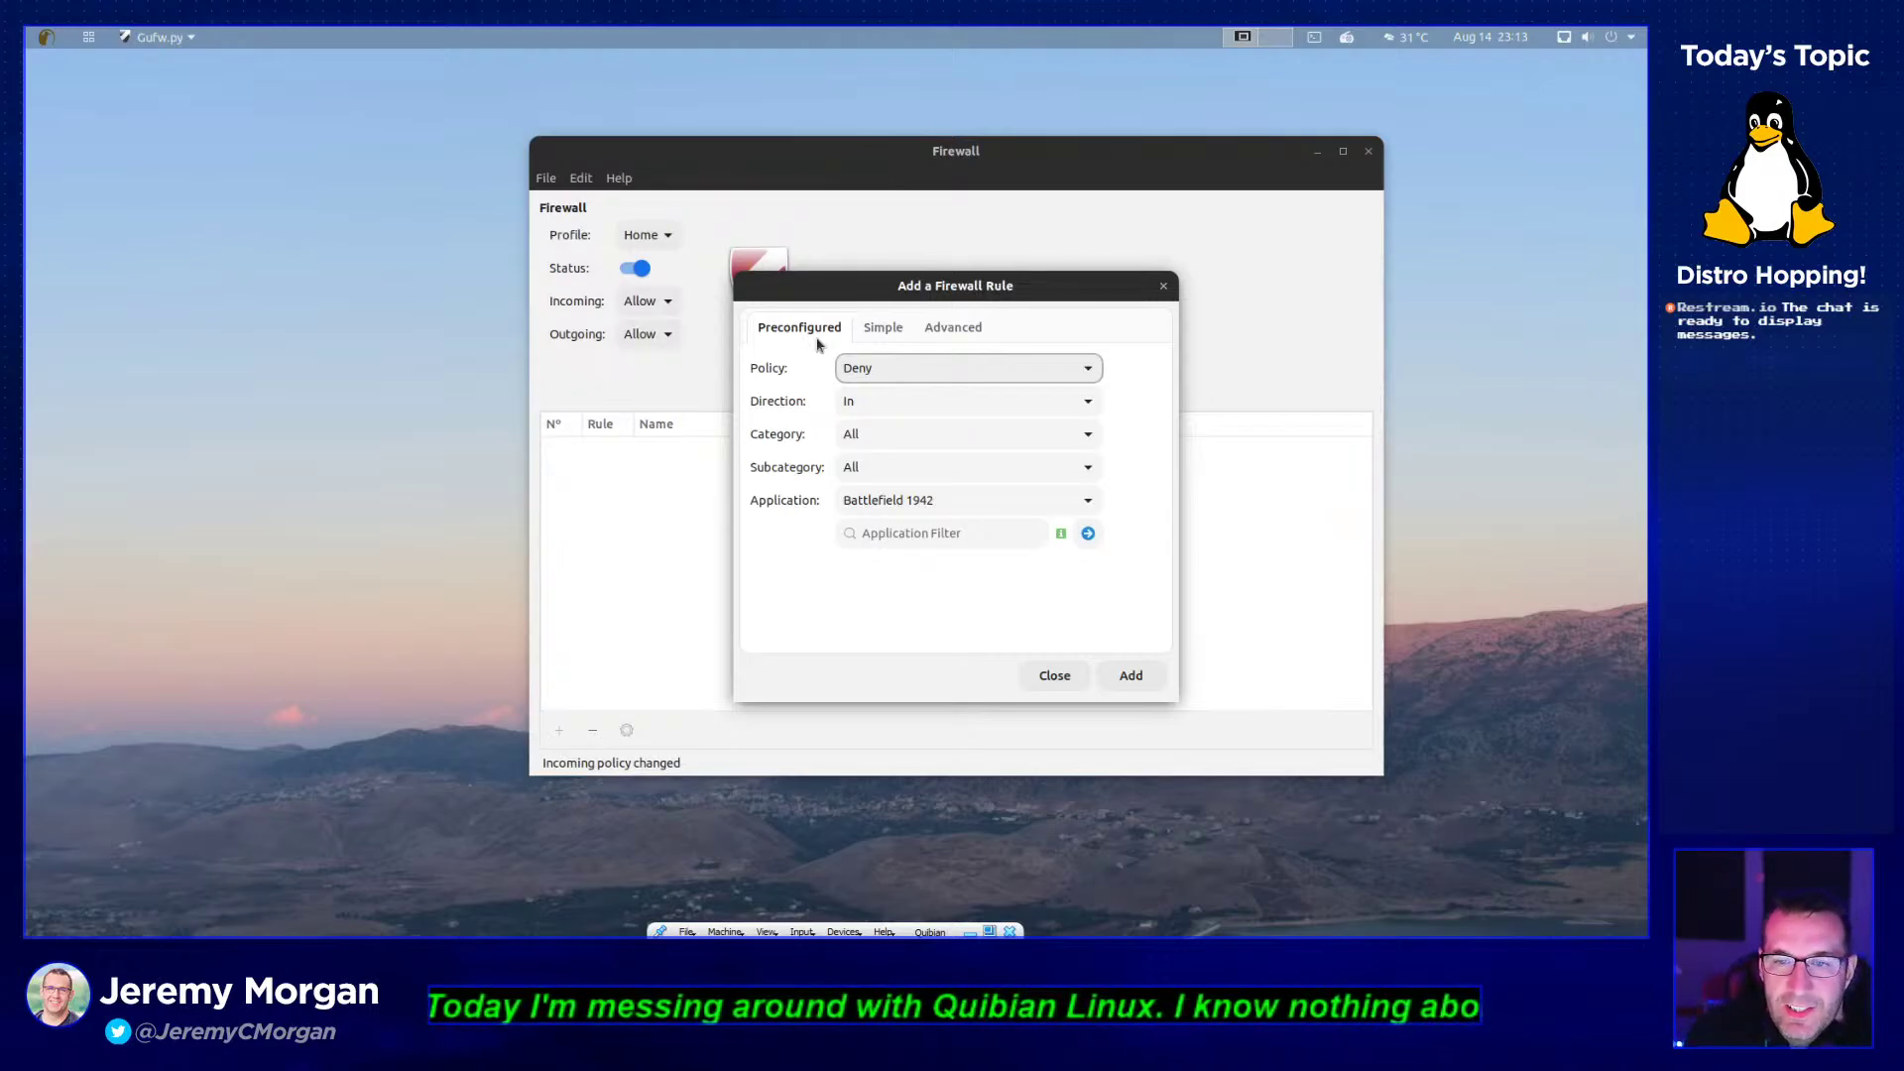
click(1164, 286)
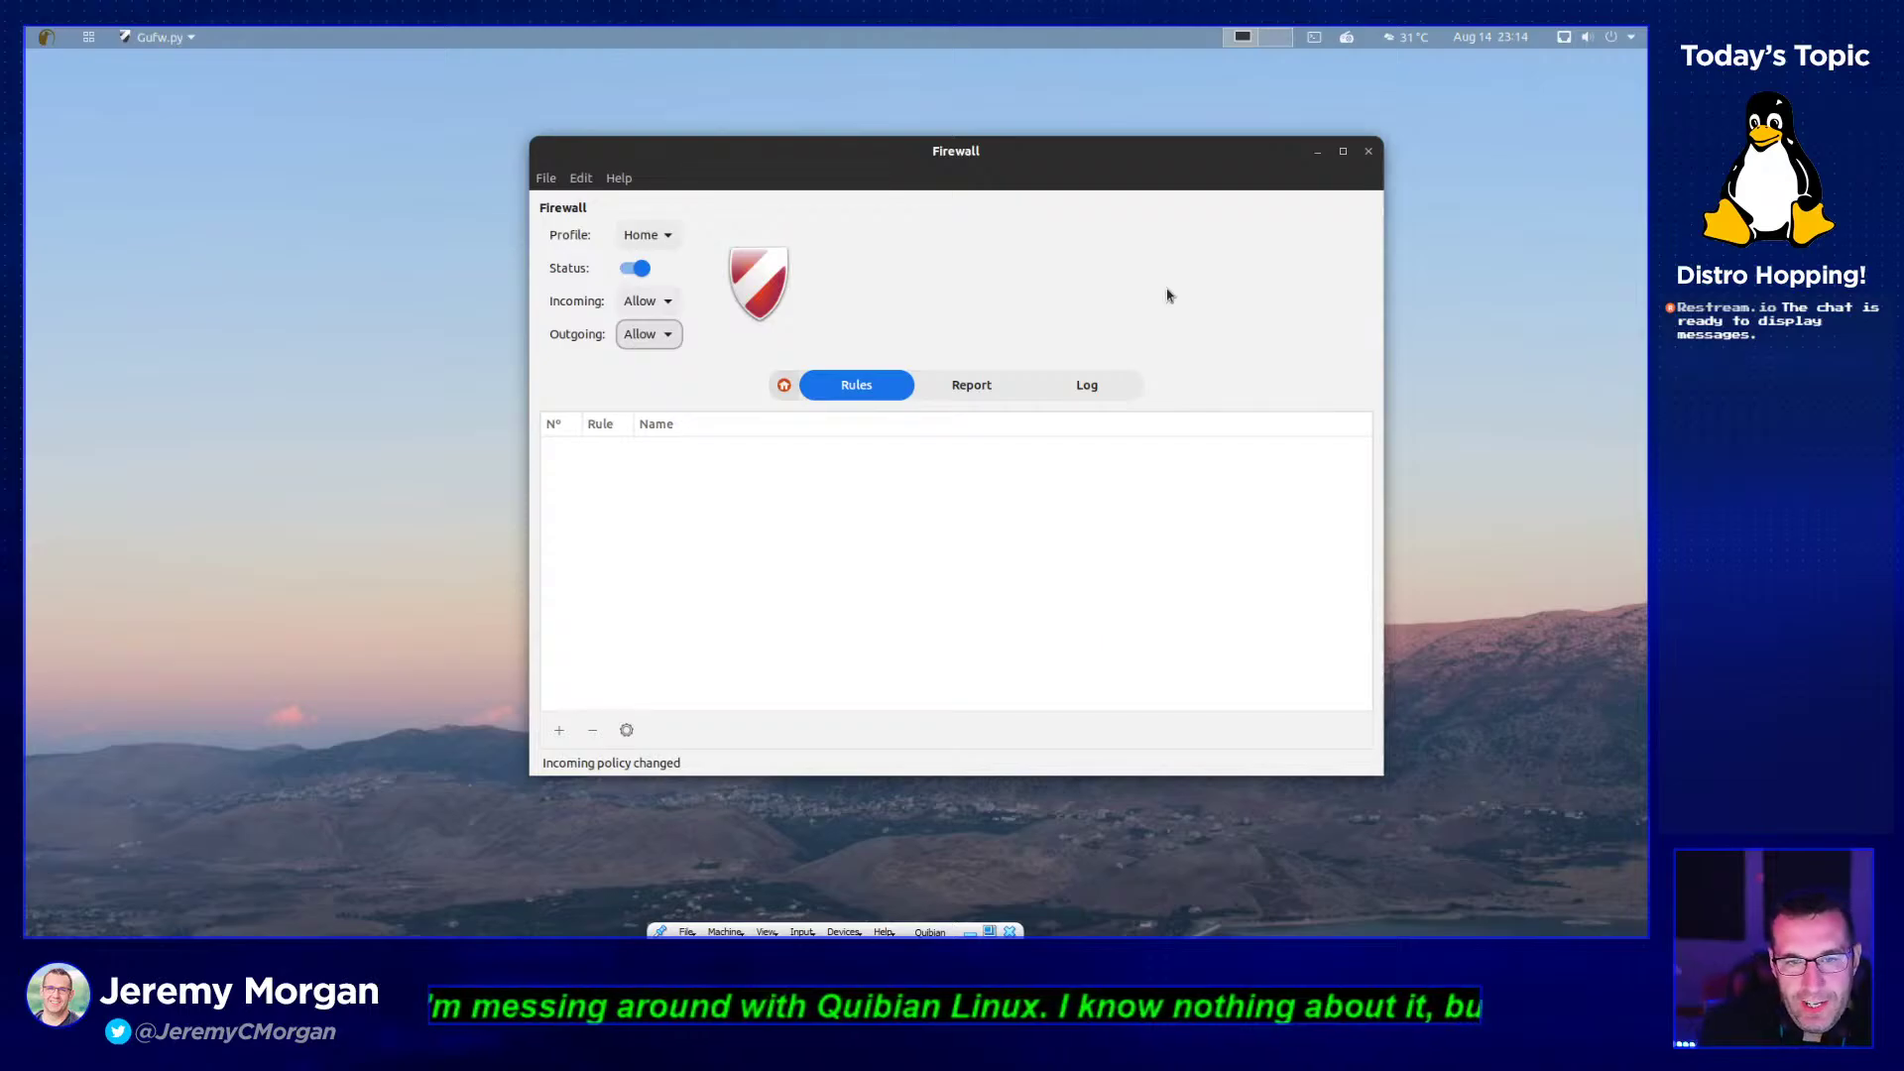
- Reopen Add a Firewall Rule and set direction Out with category Audio Video
click(559, 730)
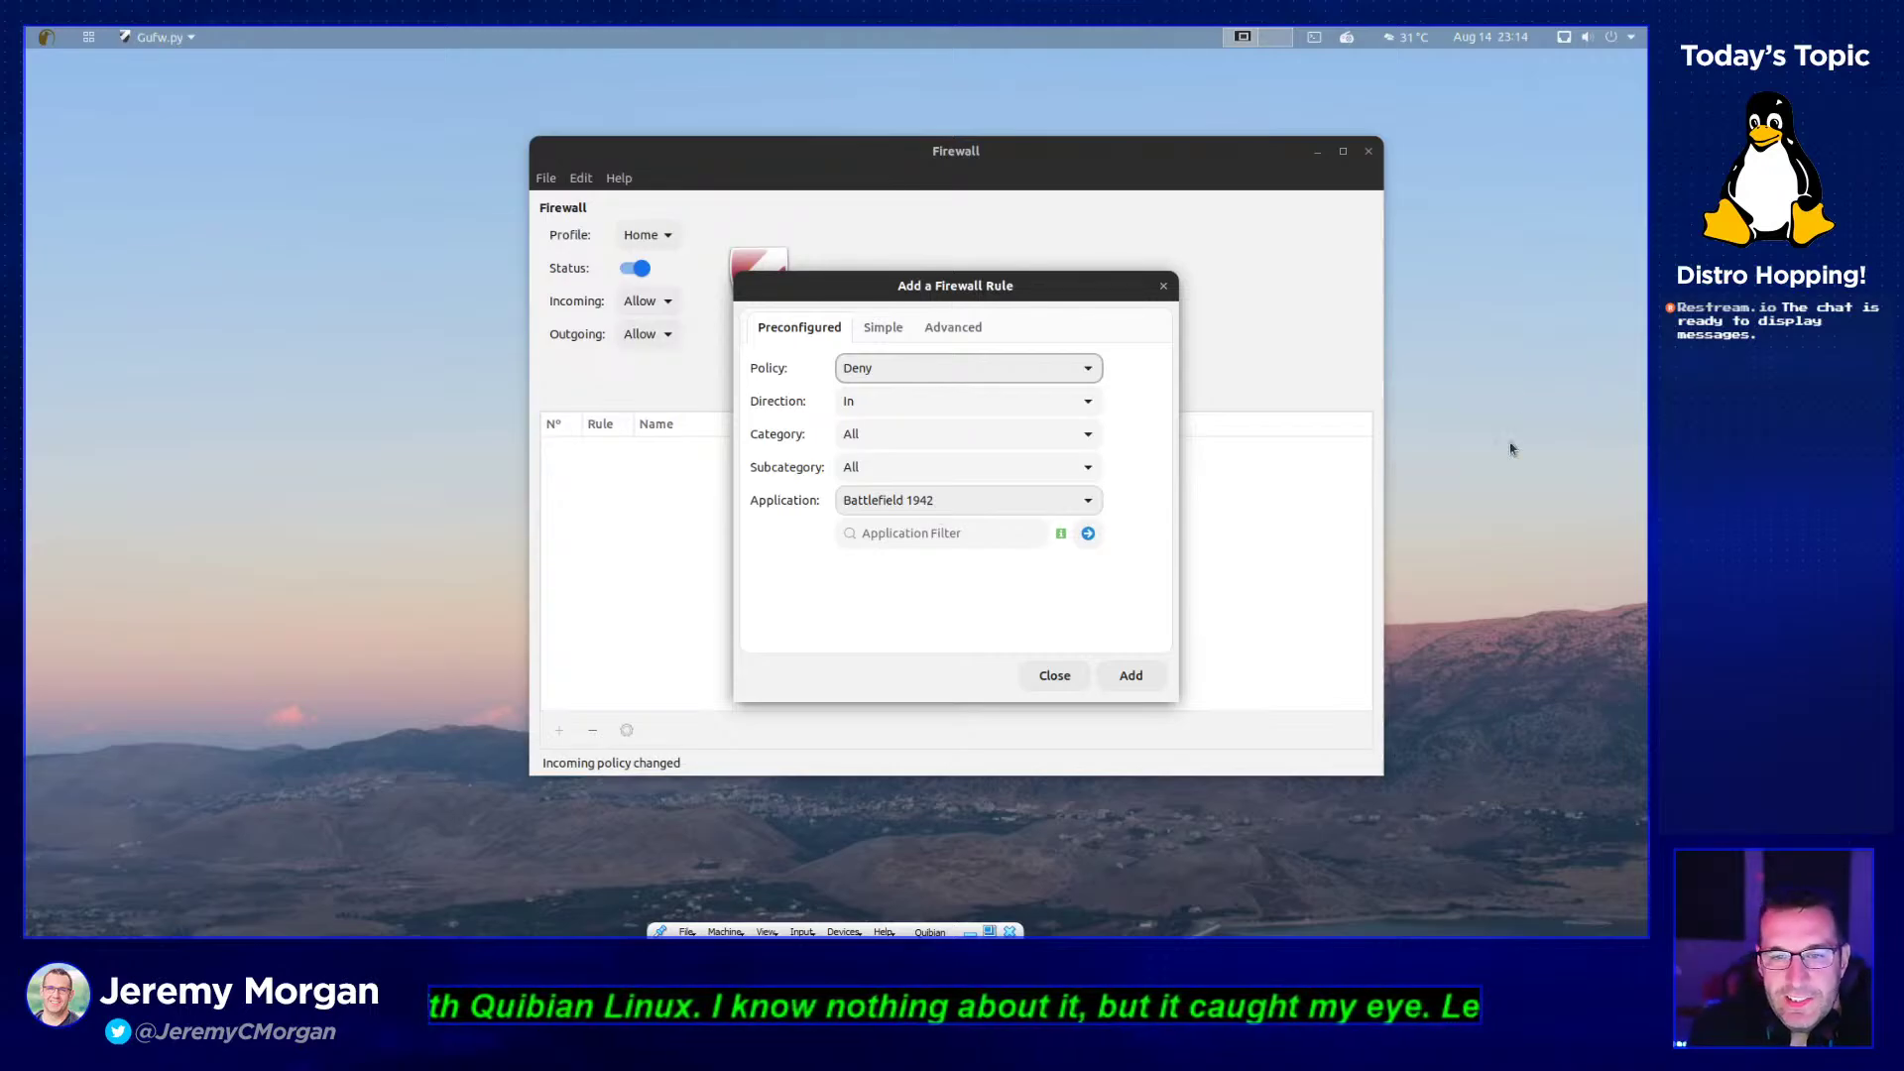
click(933, 409)
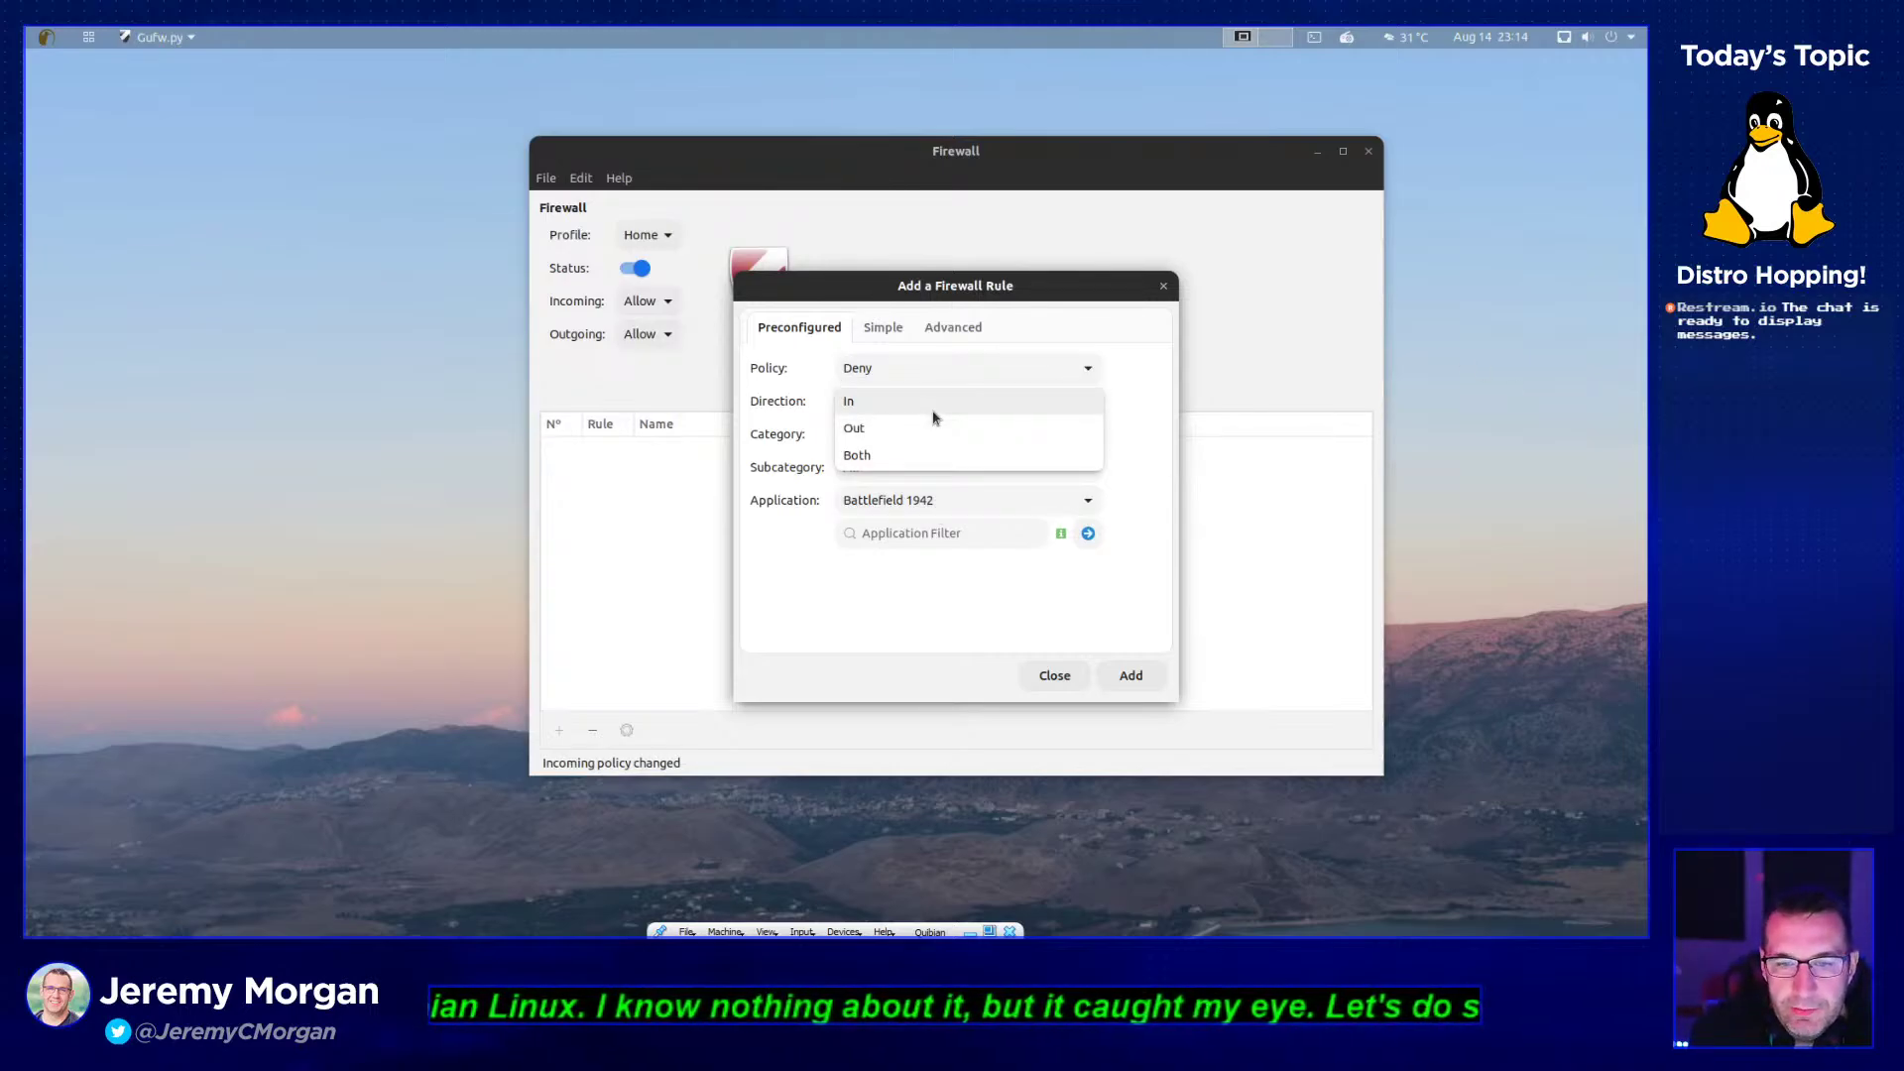
click(893, 428)
click(881, 433)
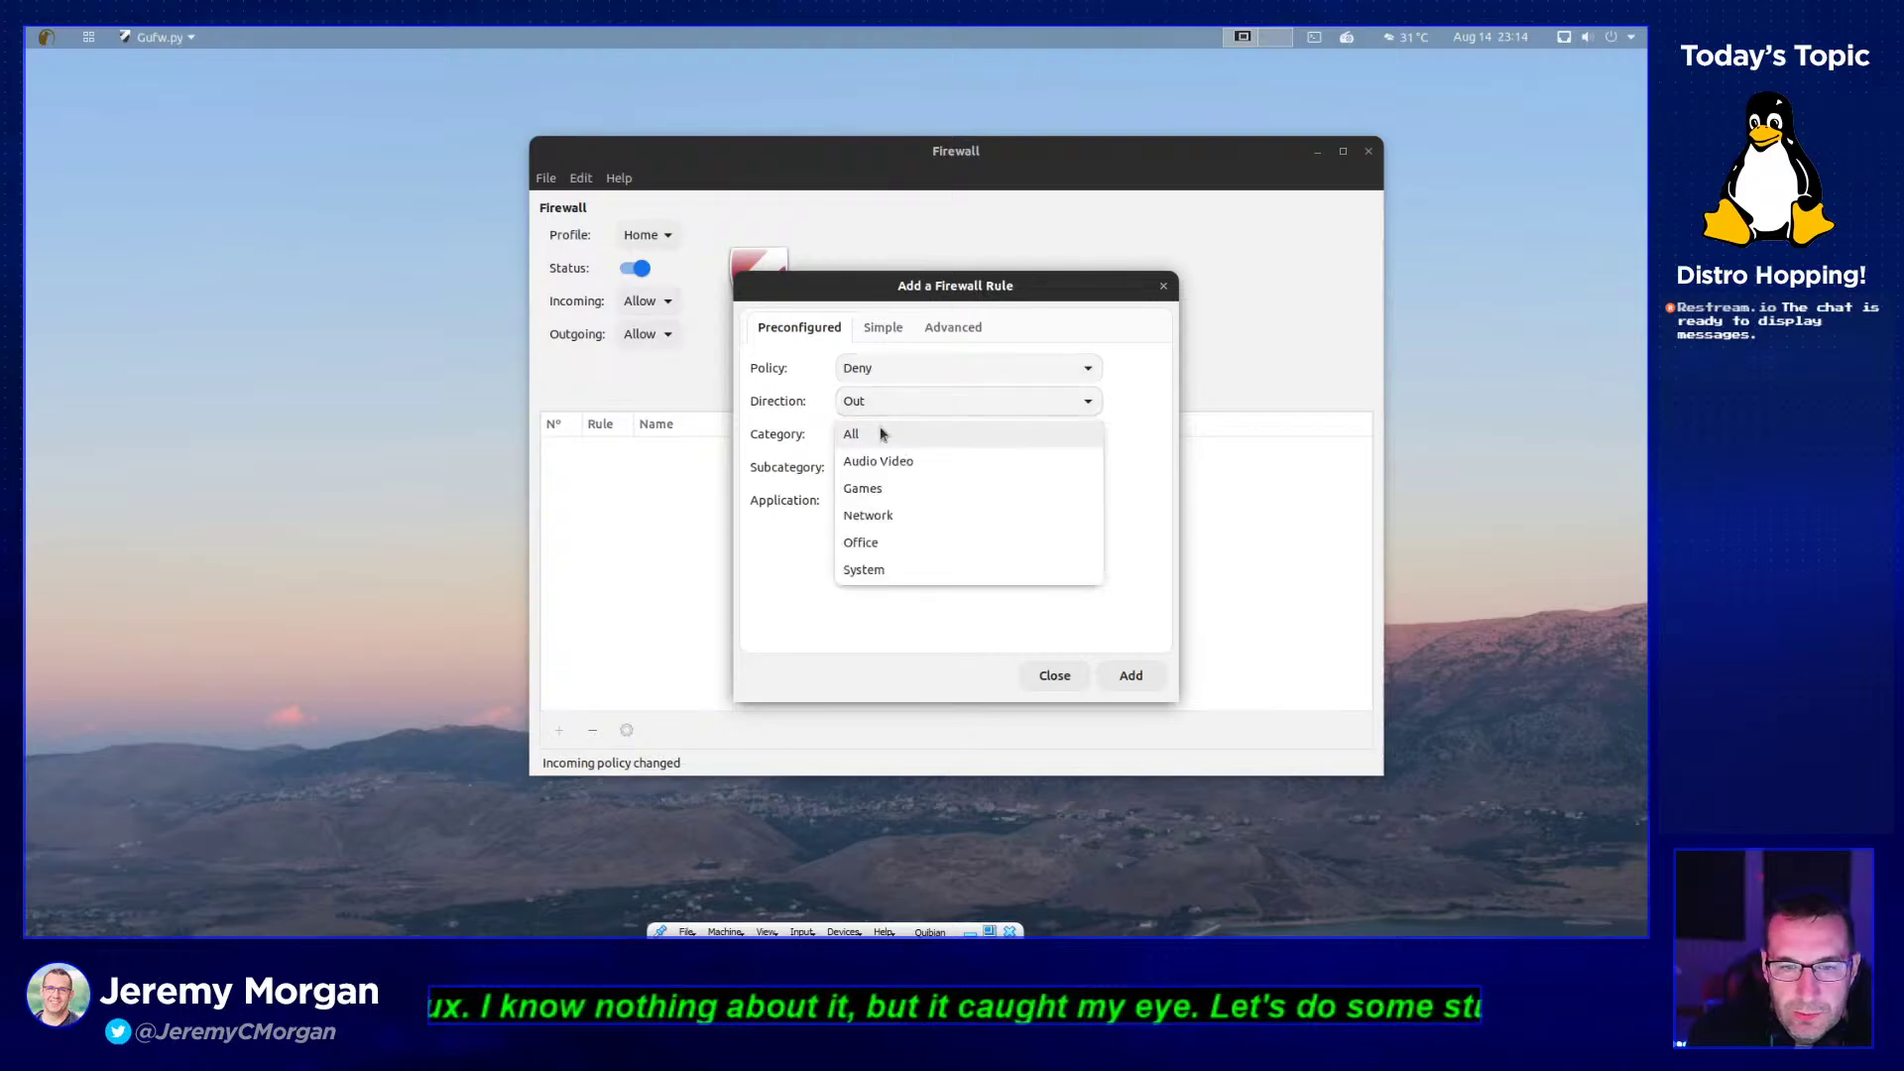
click(889, 462)
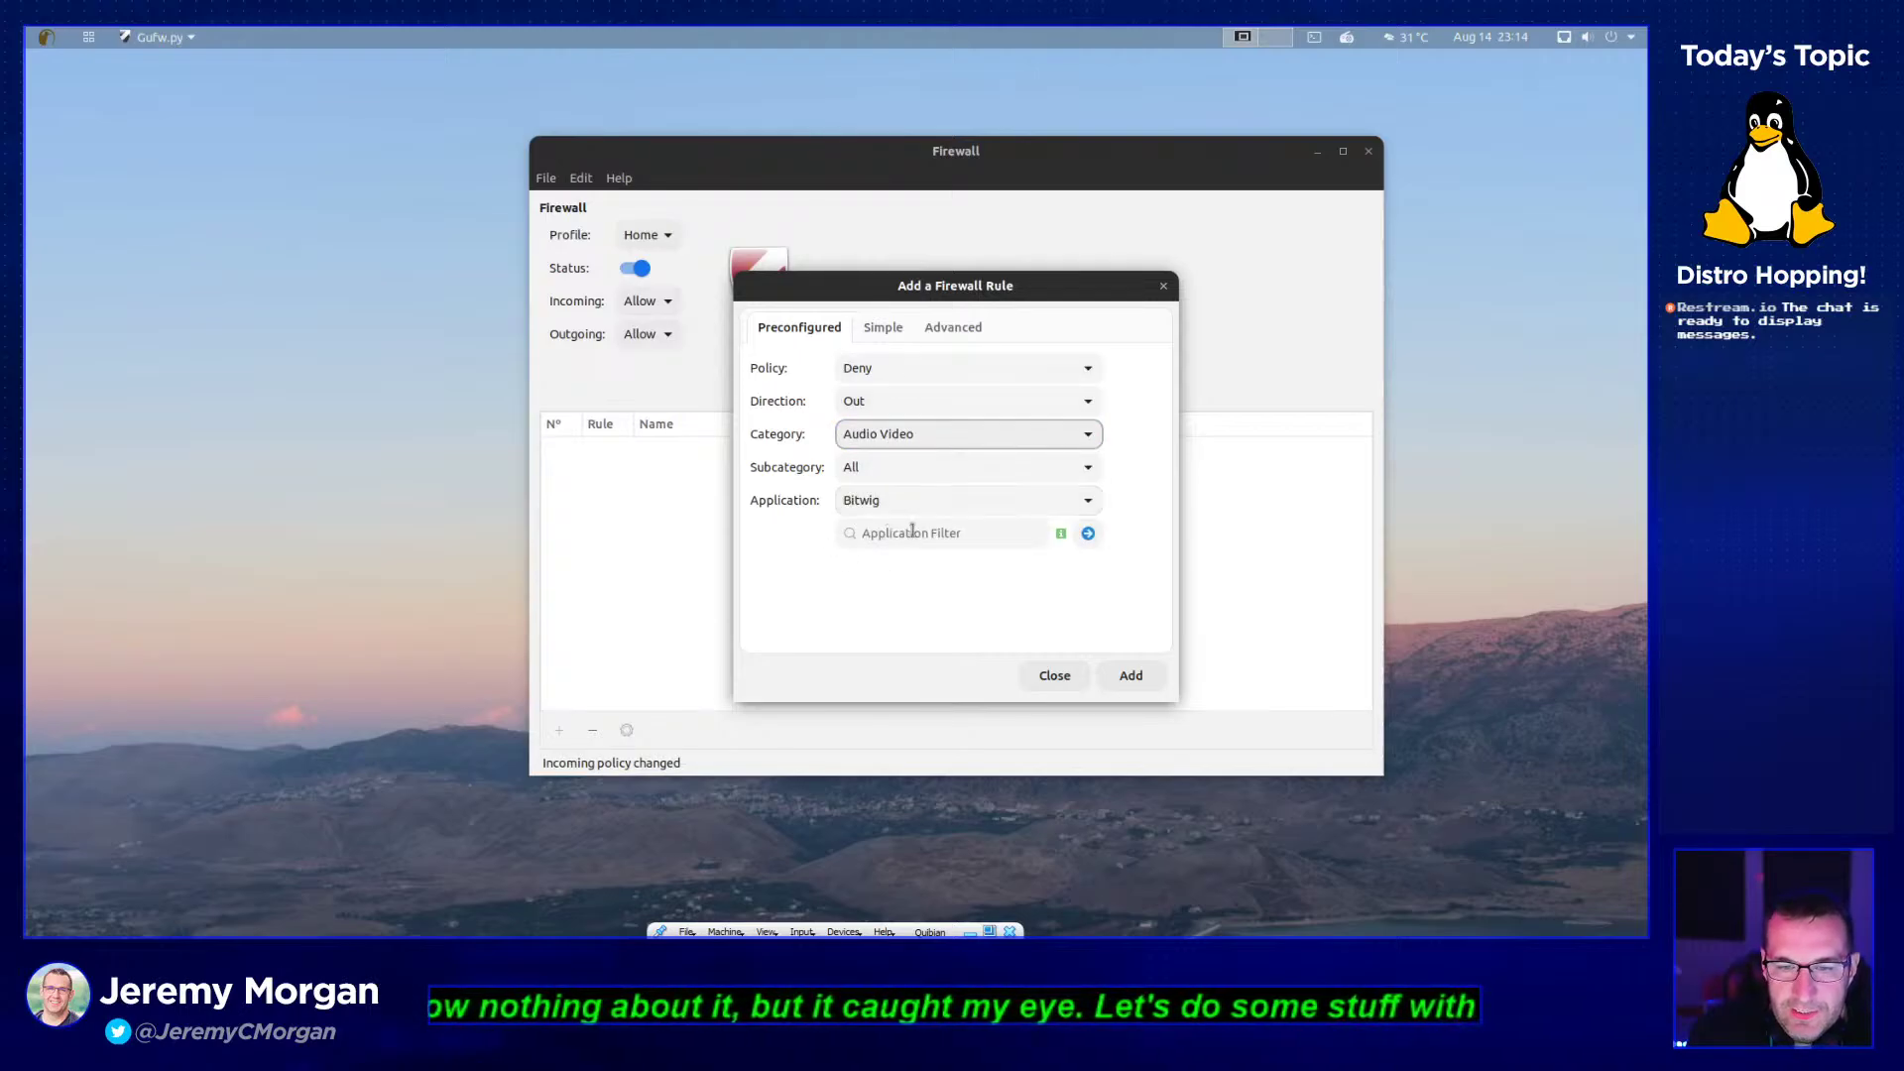
- Pick VLC HTTP stream as the application and switch to the Simple form
click(900, 504)
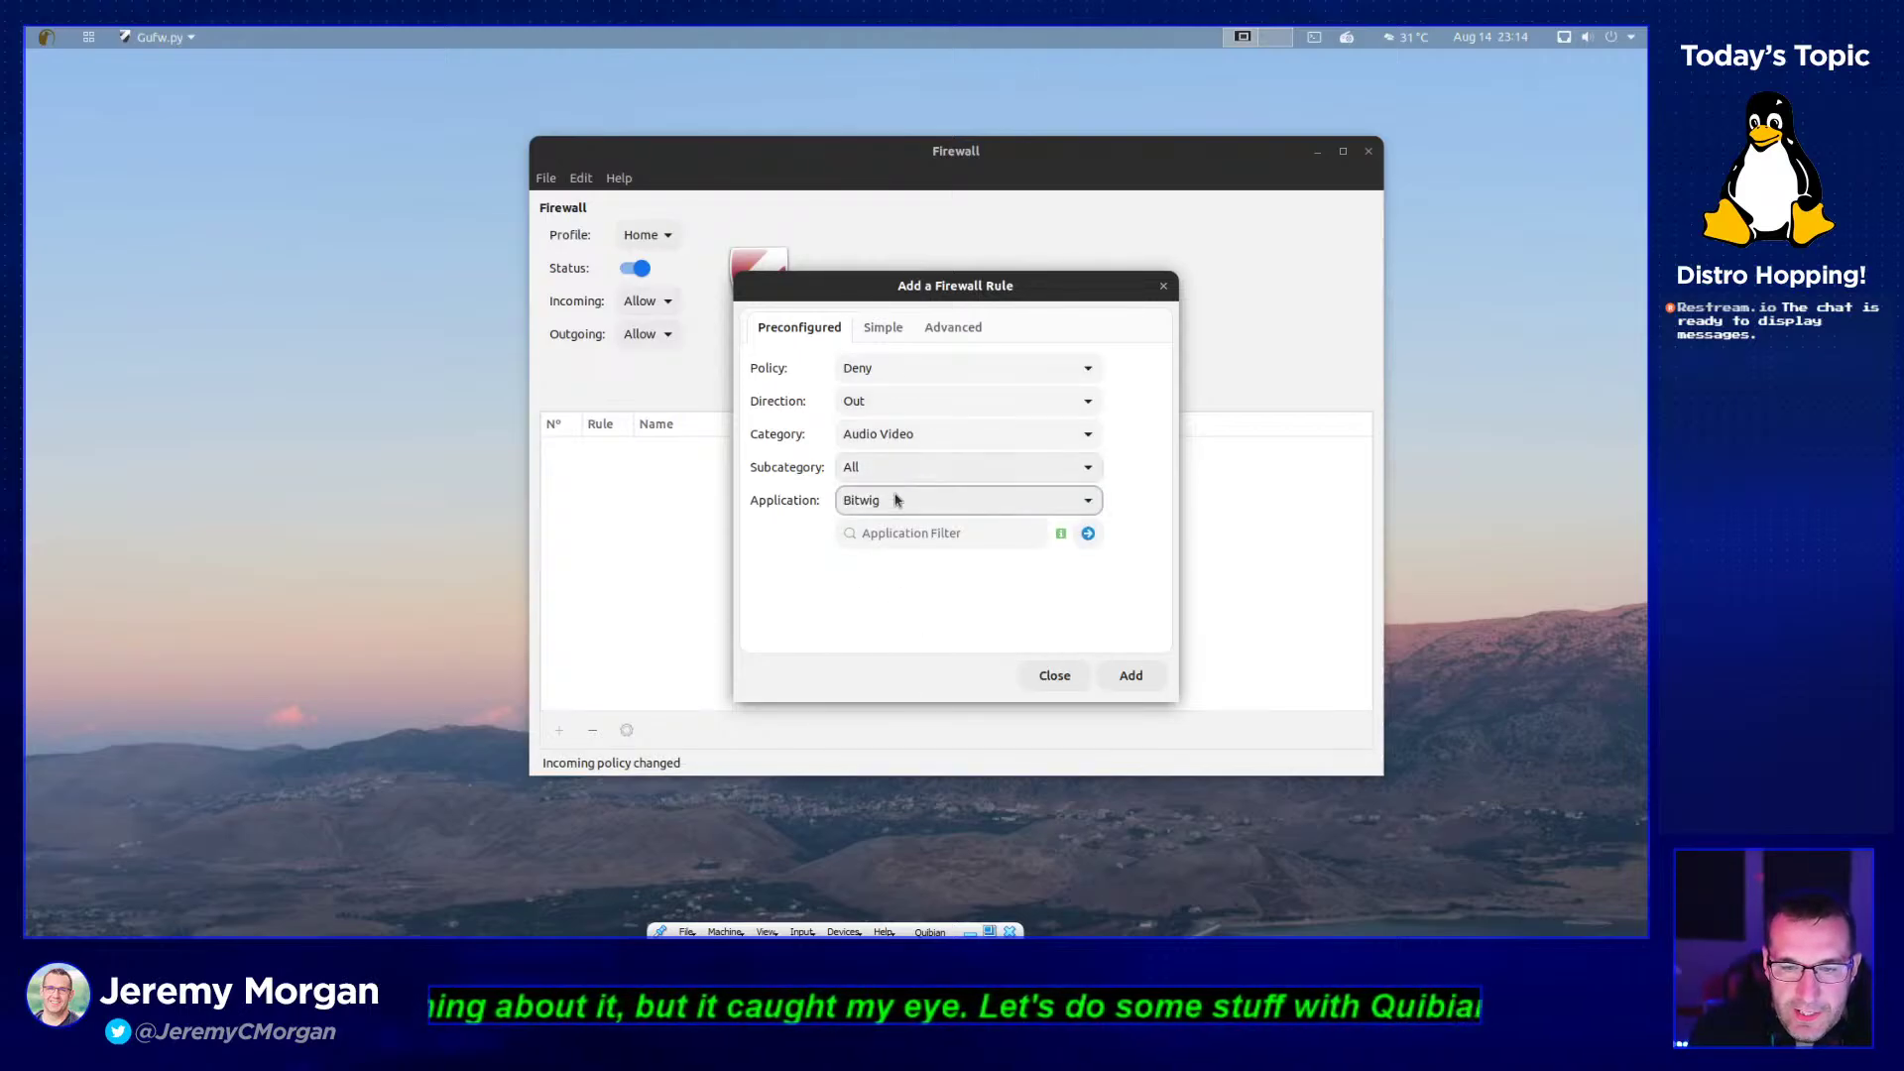
click(898, 499)
click(927, 662)
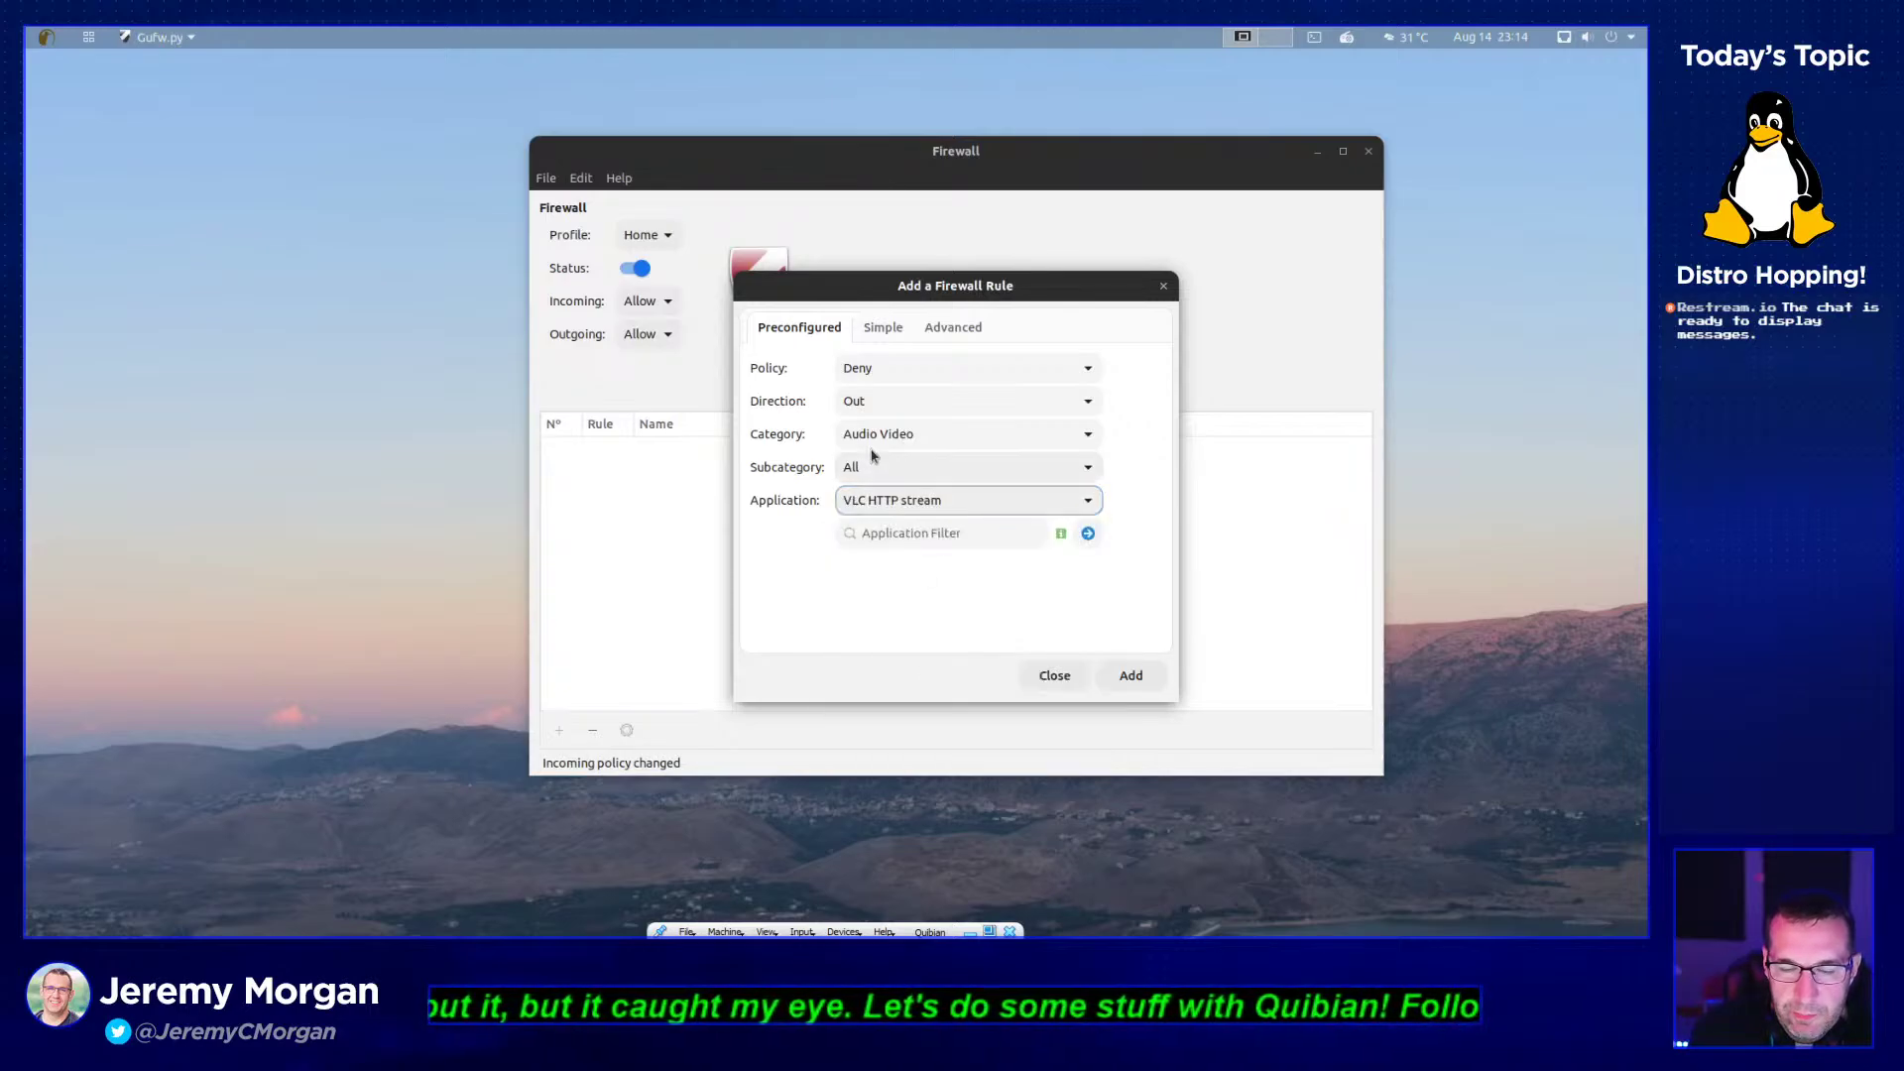
click(885, 328)
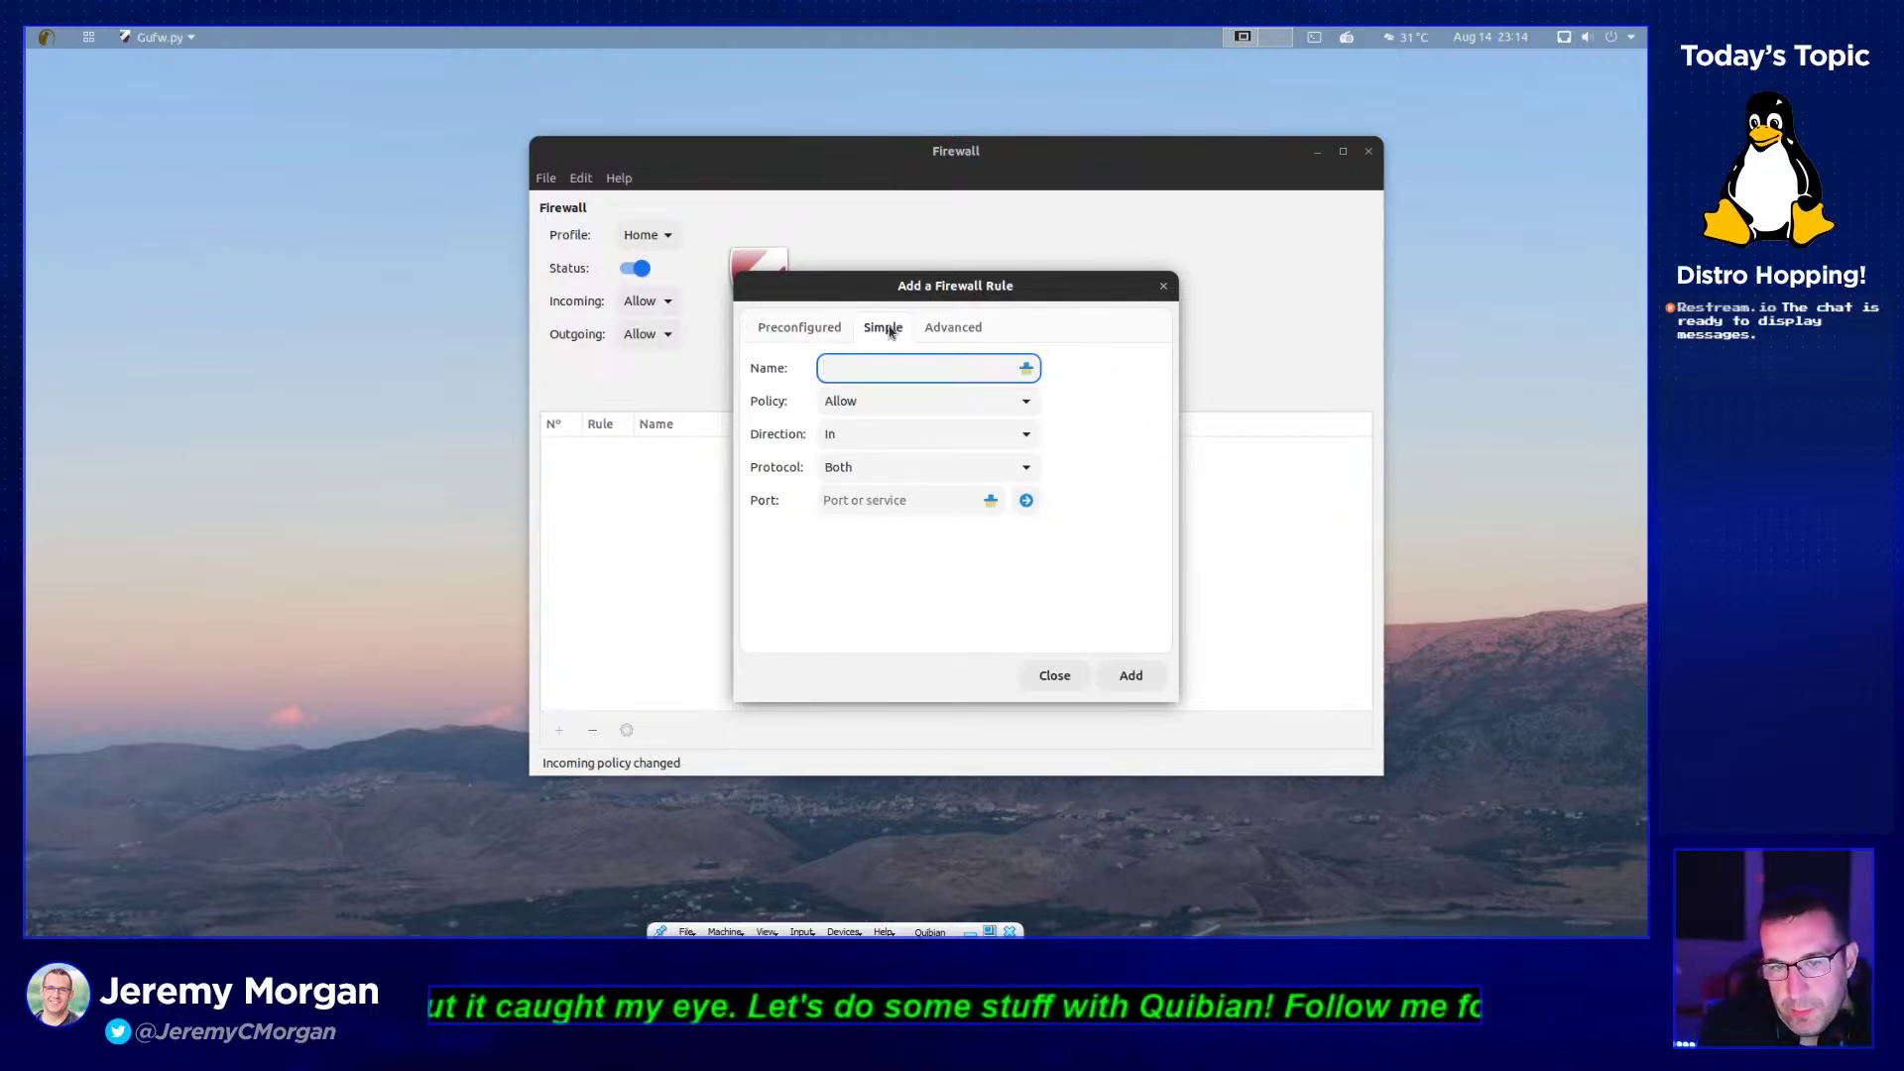
- On the Simple form, set policy to Deny and protocol to TCP, then go to Advanced
click(905, 399)
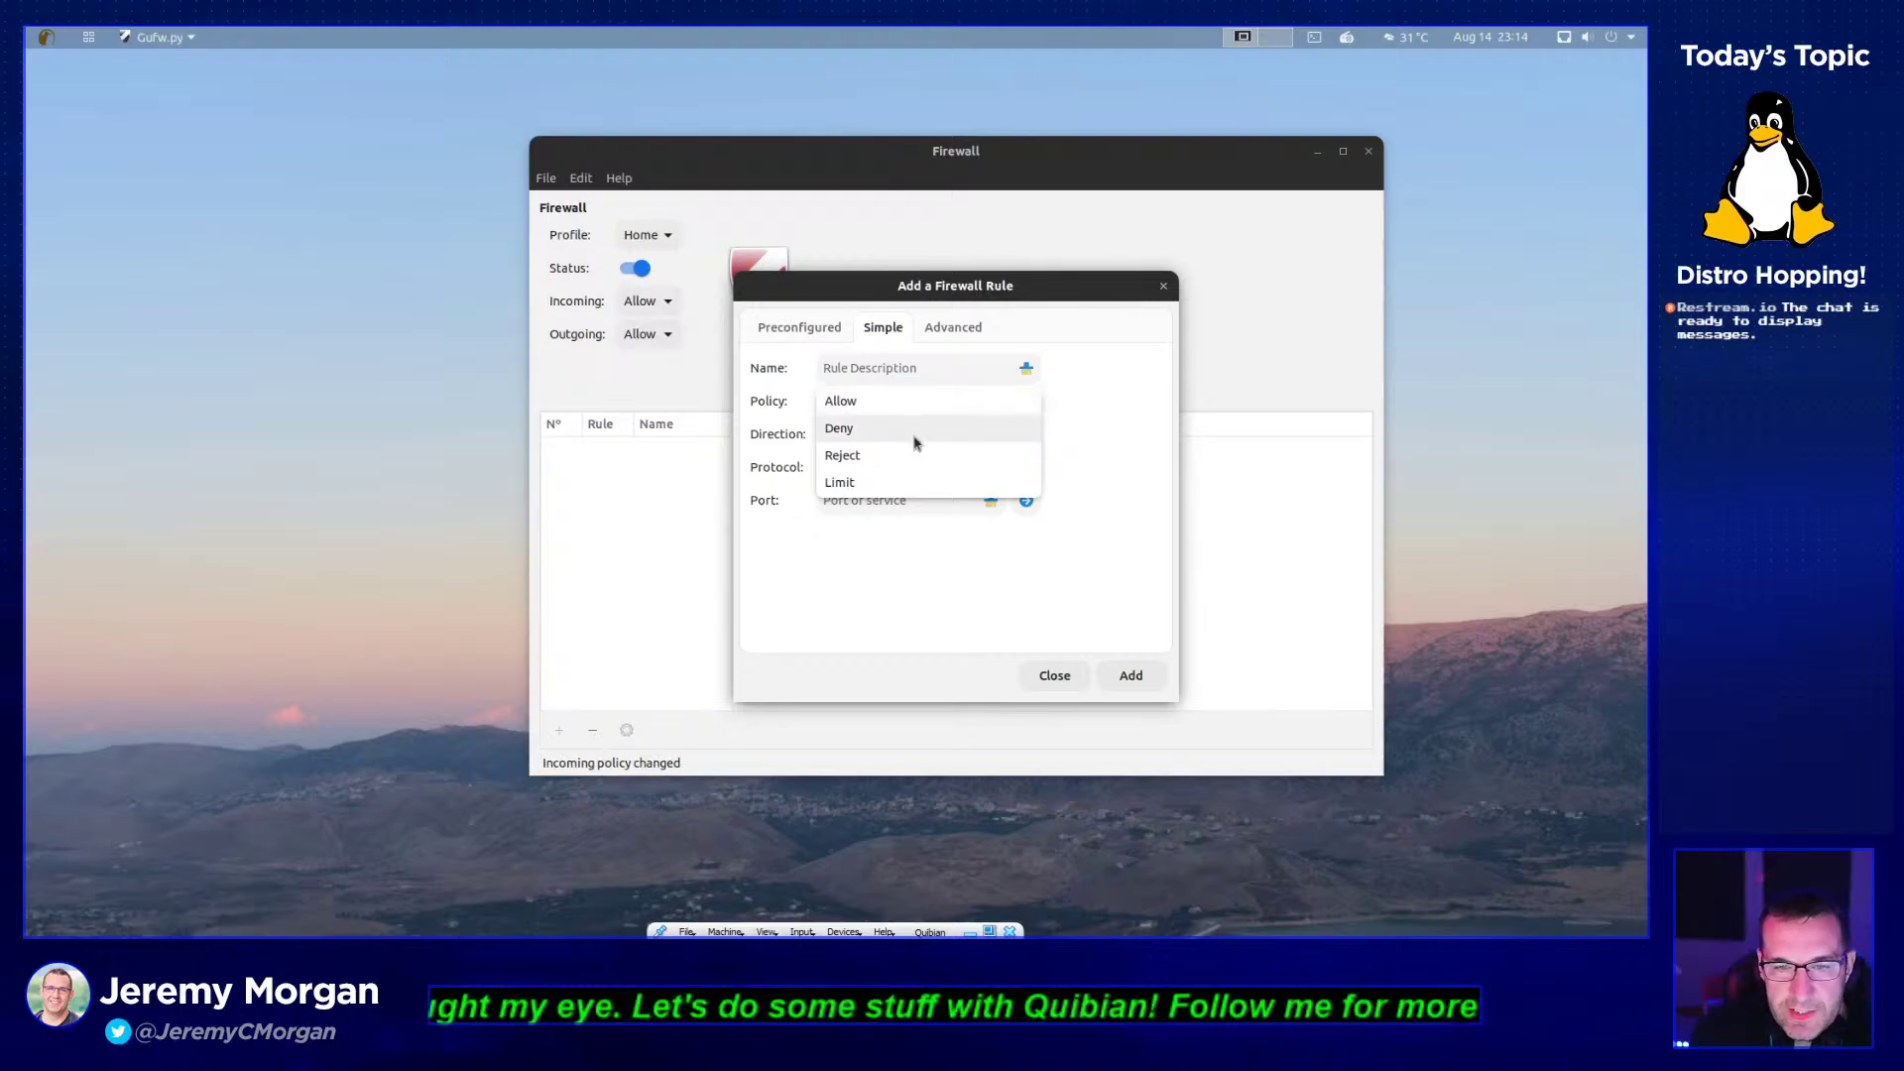
click(918, 455)
click(932, 407)
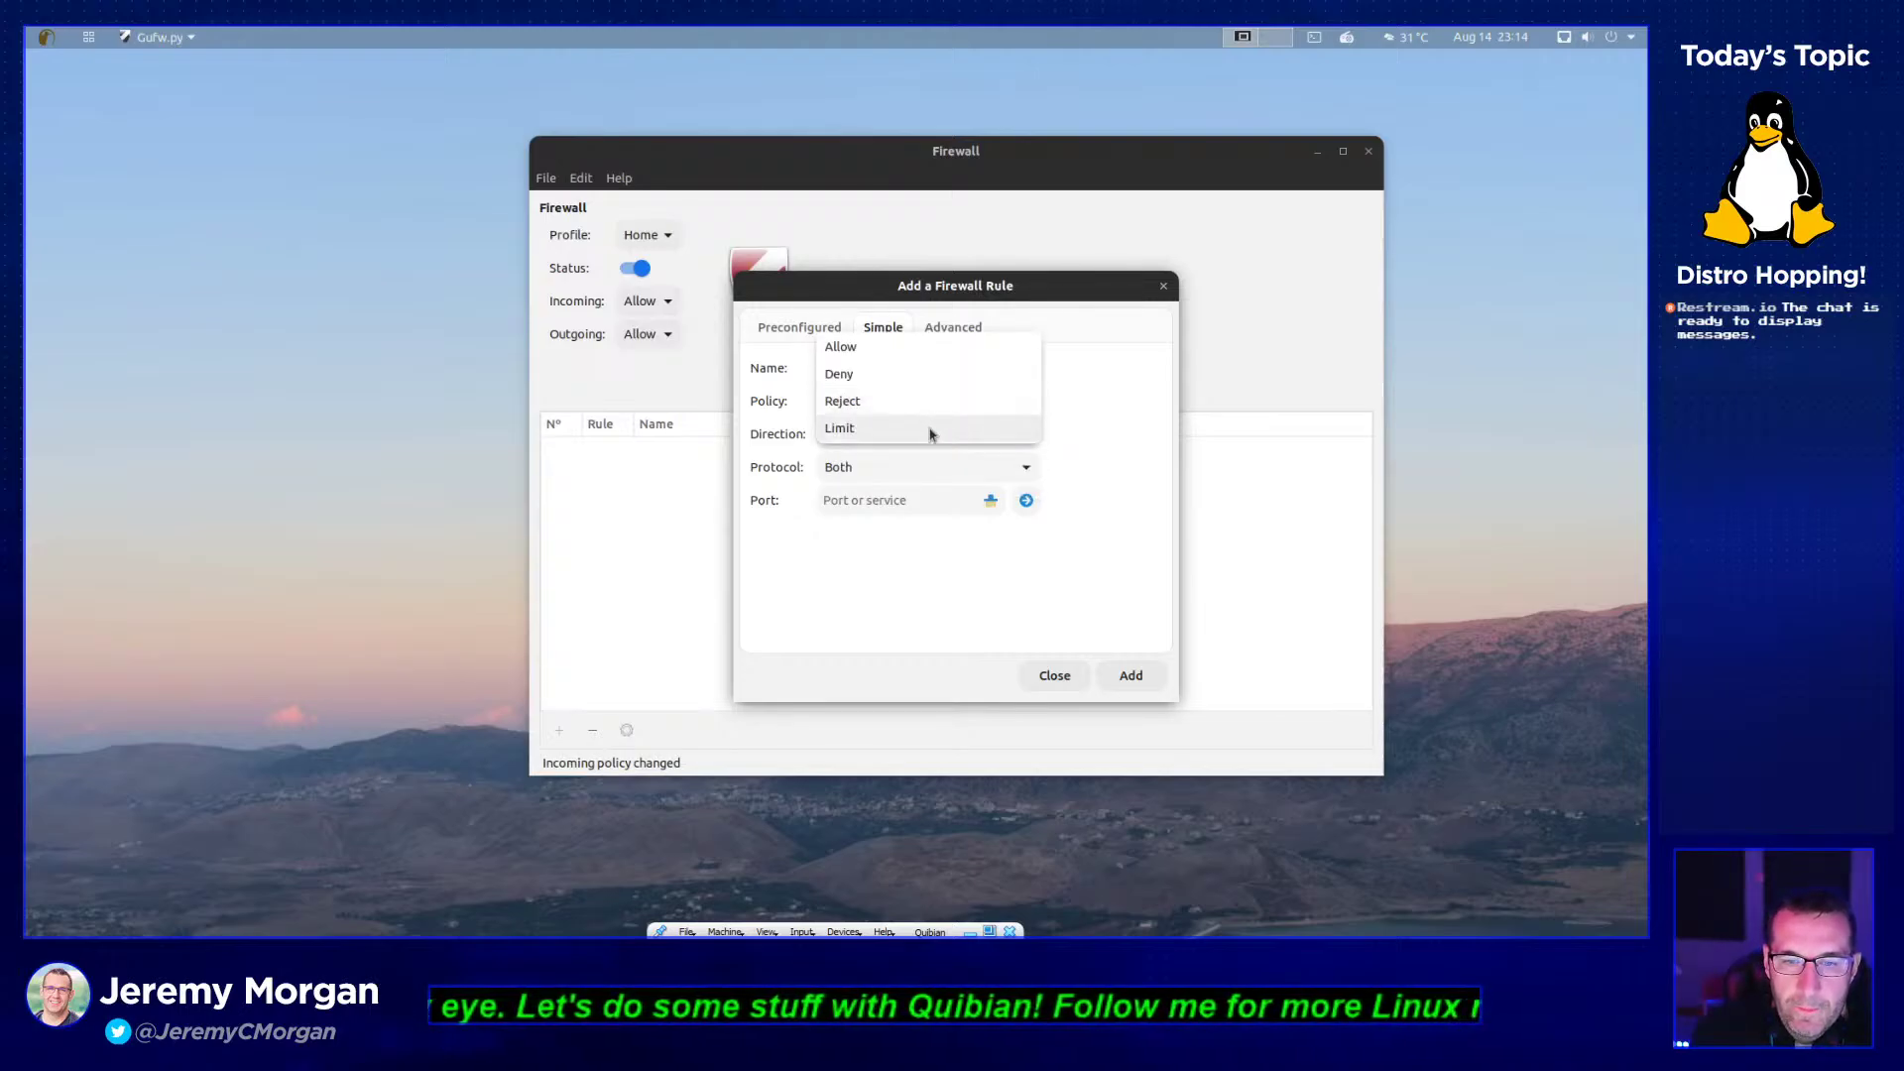
click(919, 377)
click(905, 467)
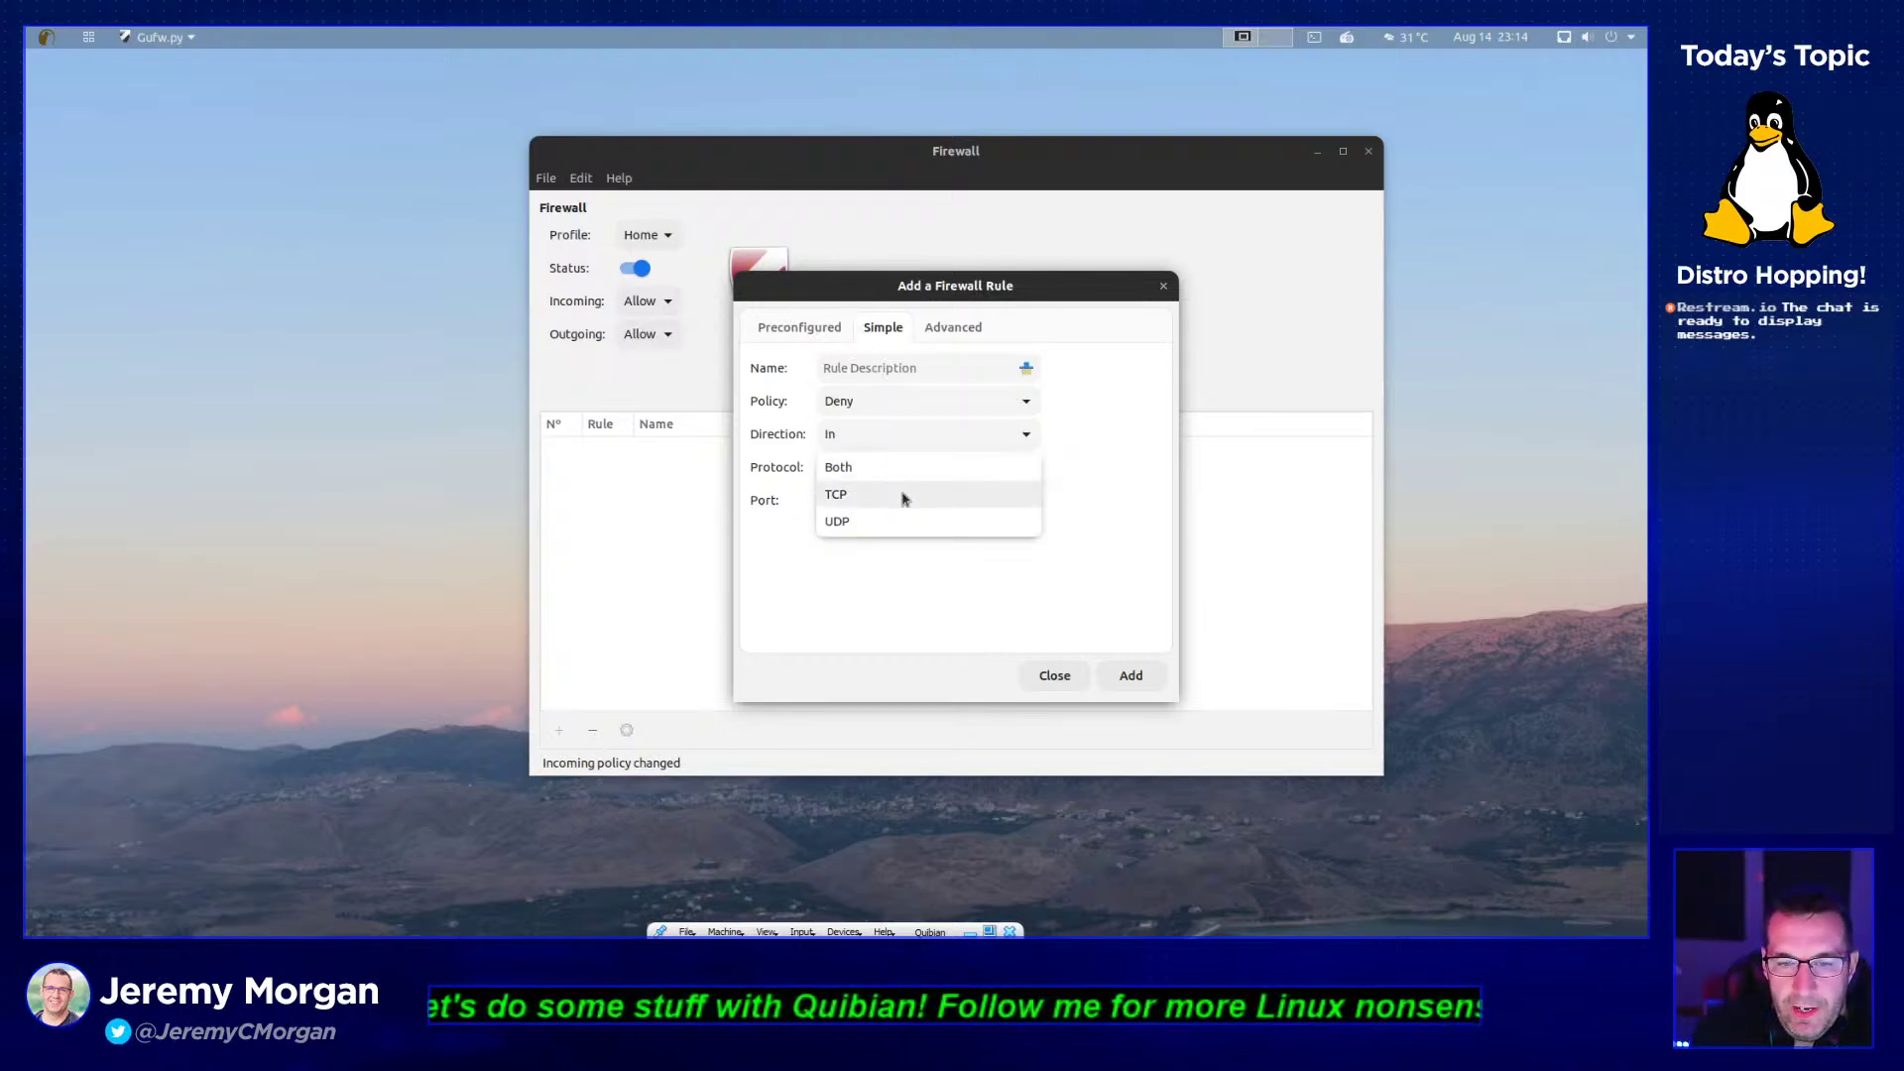
click(901, 492)
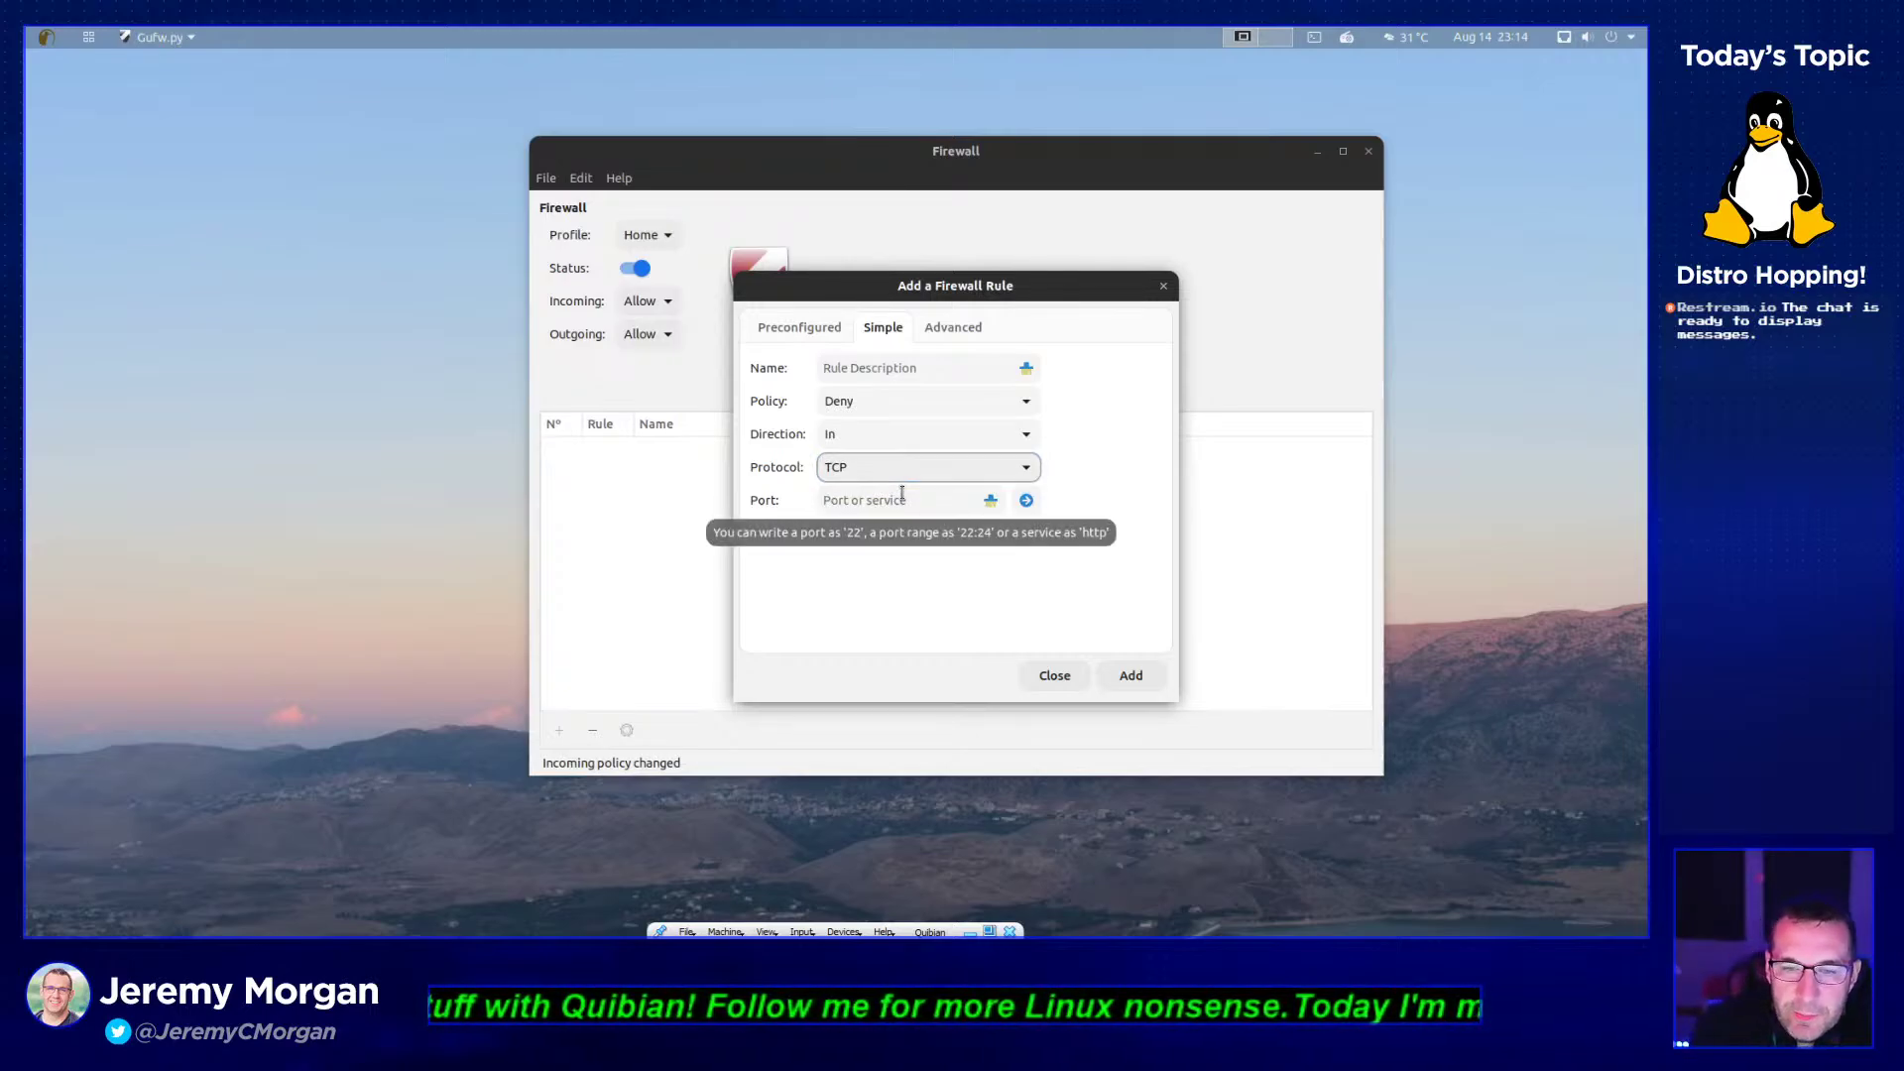
click(902, 496)
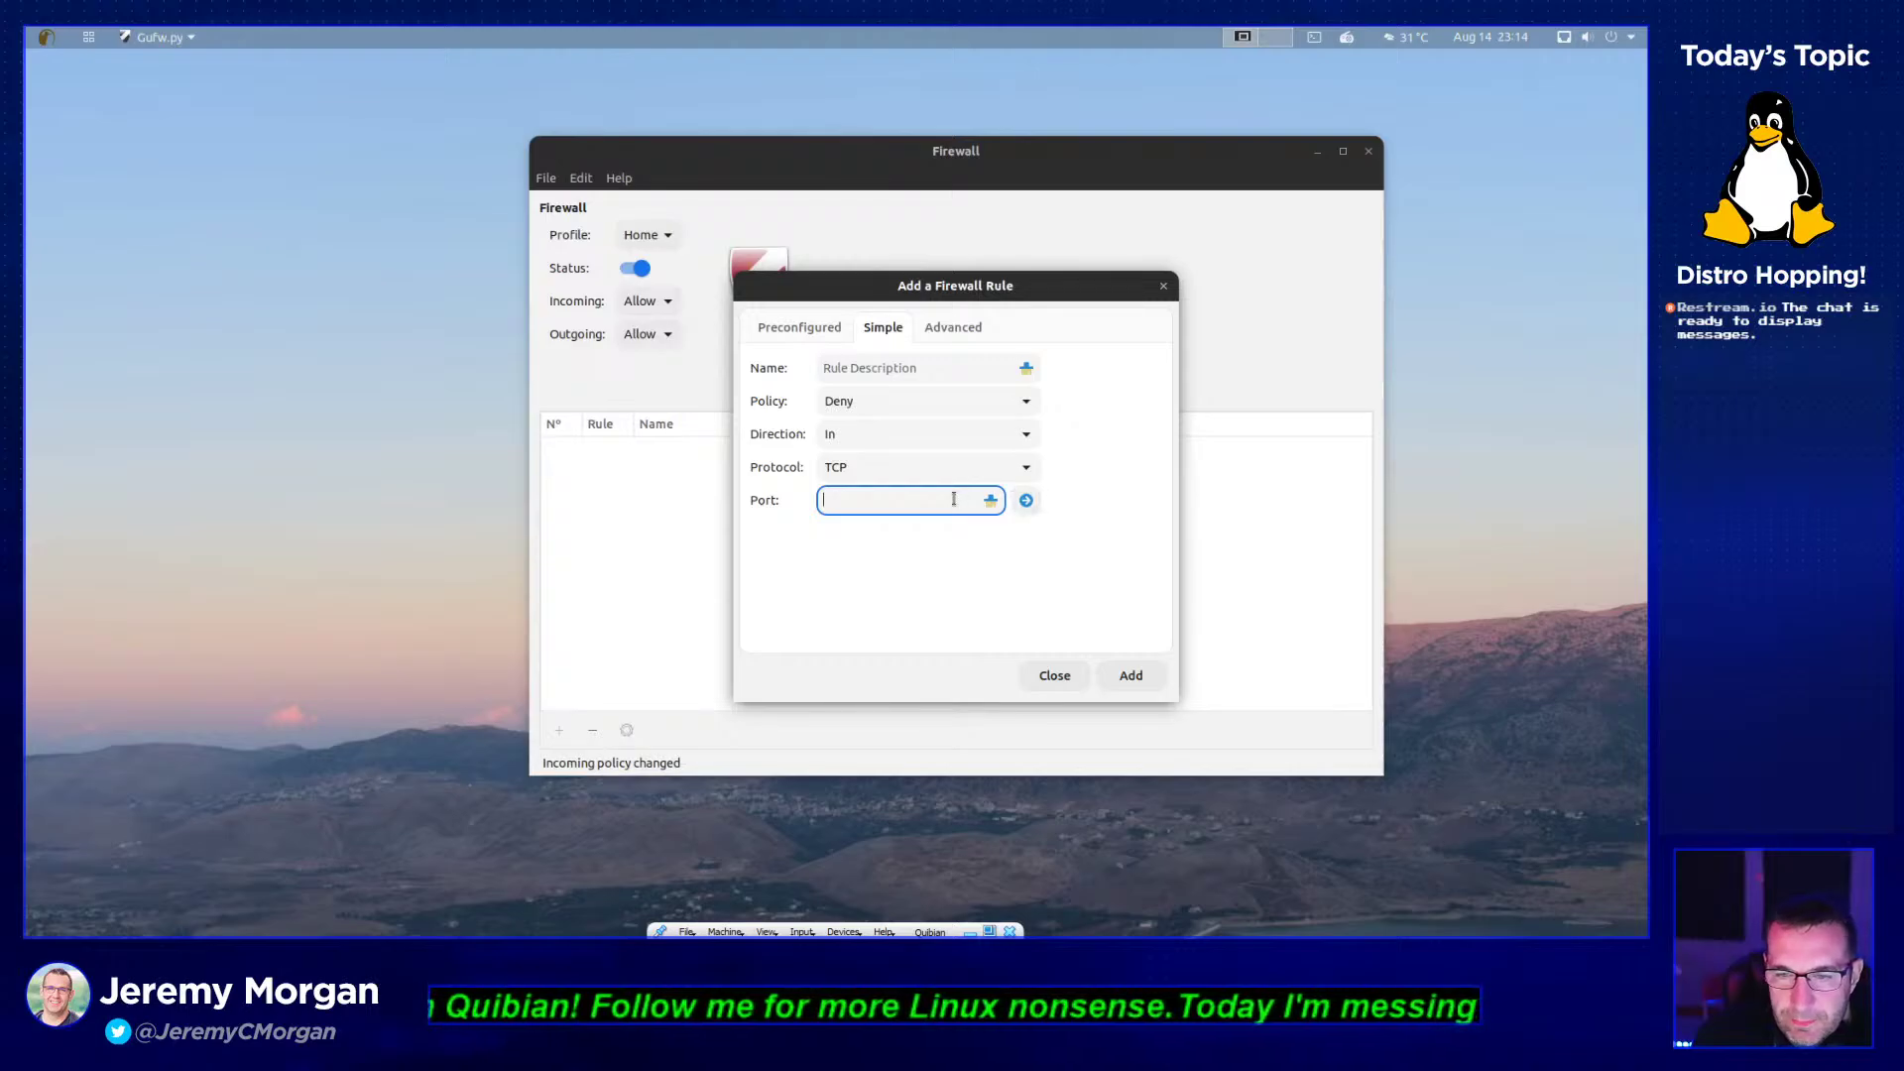
click(966, 331)
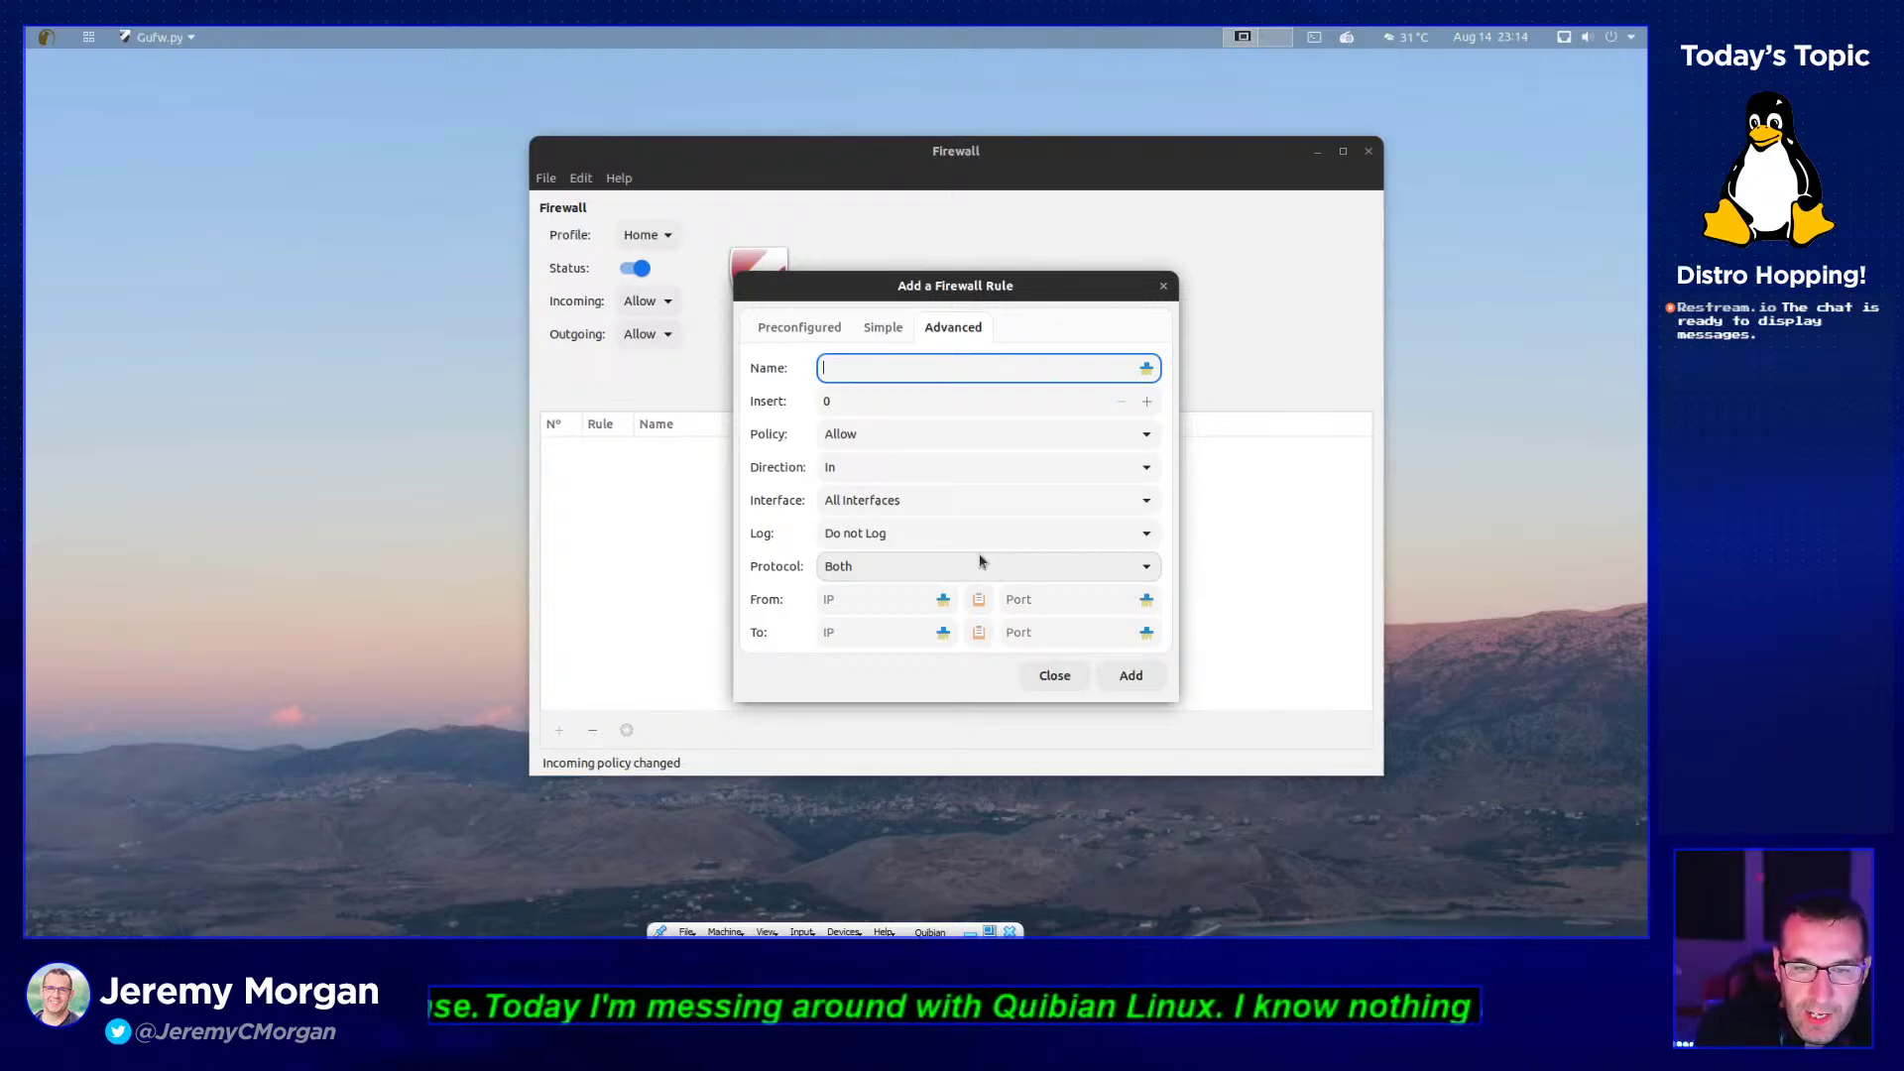
- Set the advanced rule to Deny with Log All, then close the dialog without adding it
click(1007, 437)
click(998, 460)
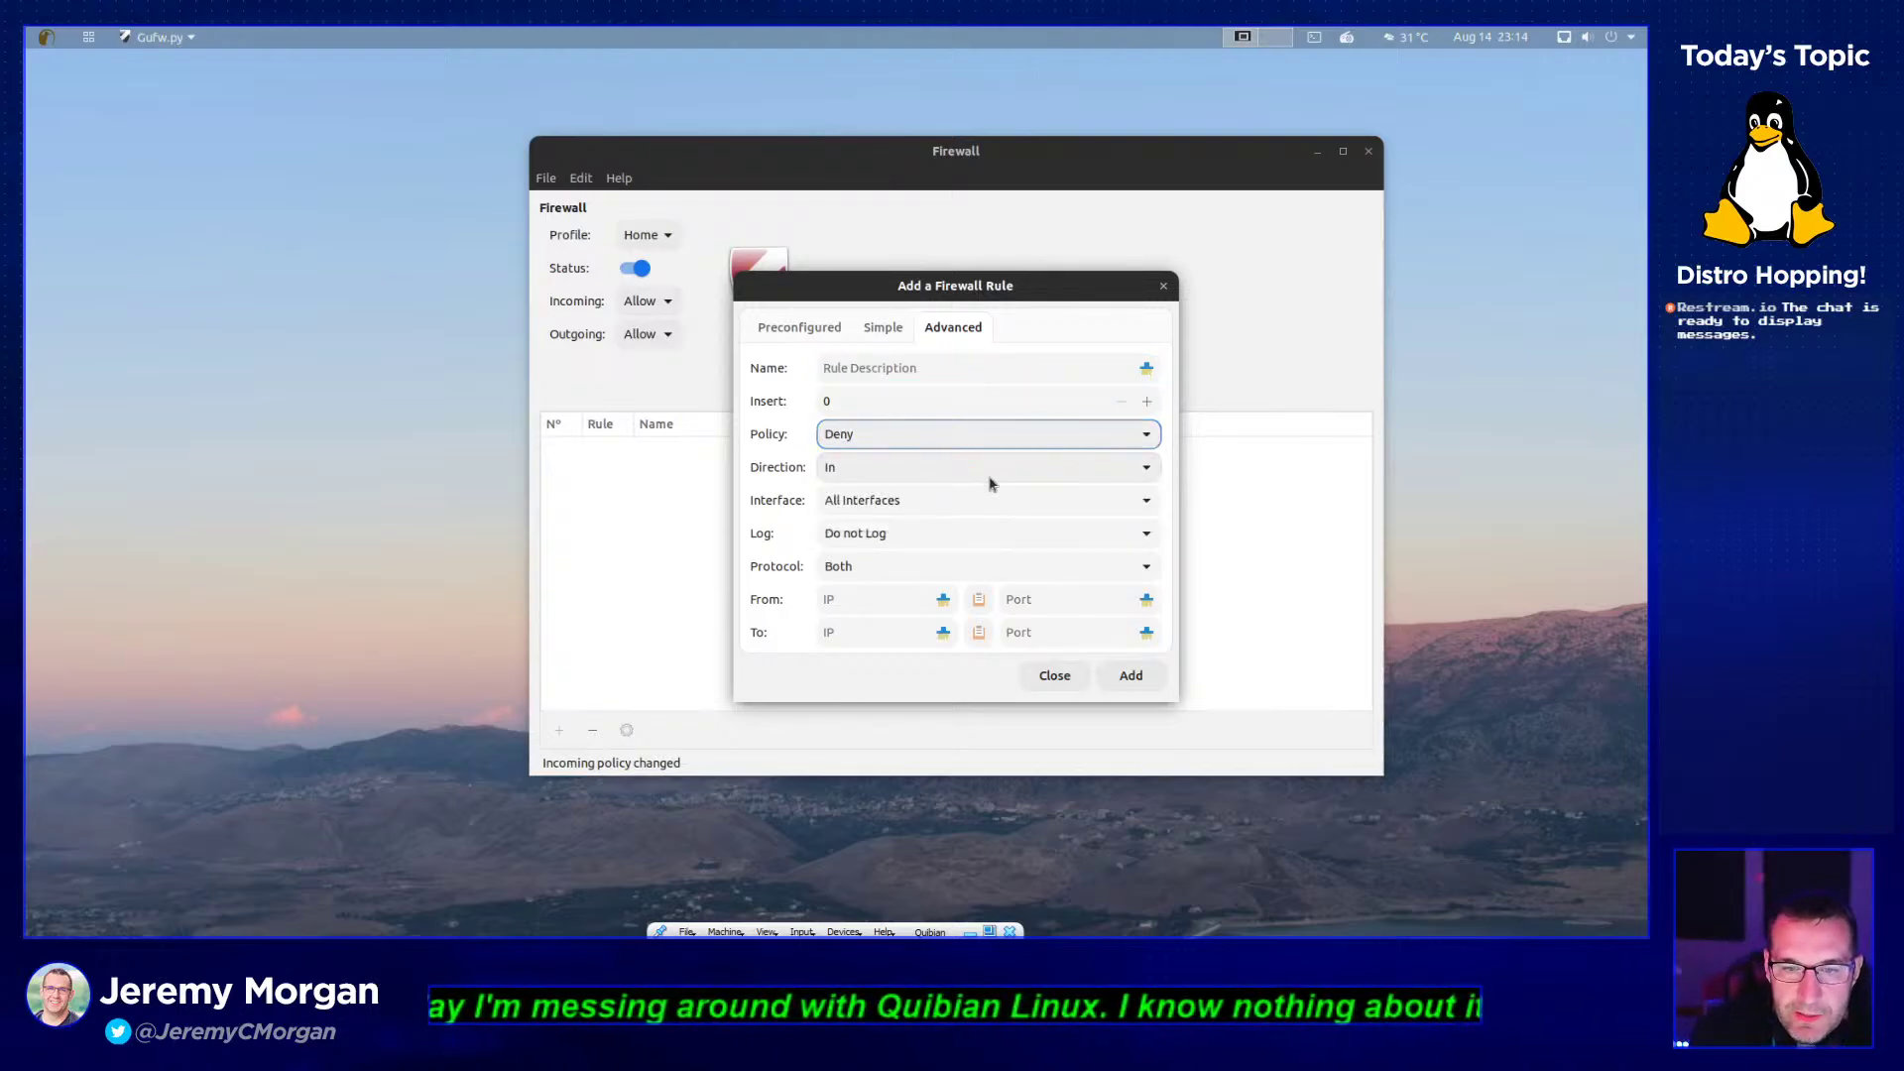
click(969, 537)
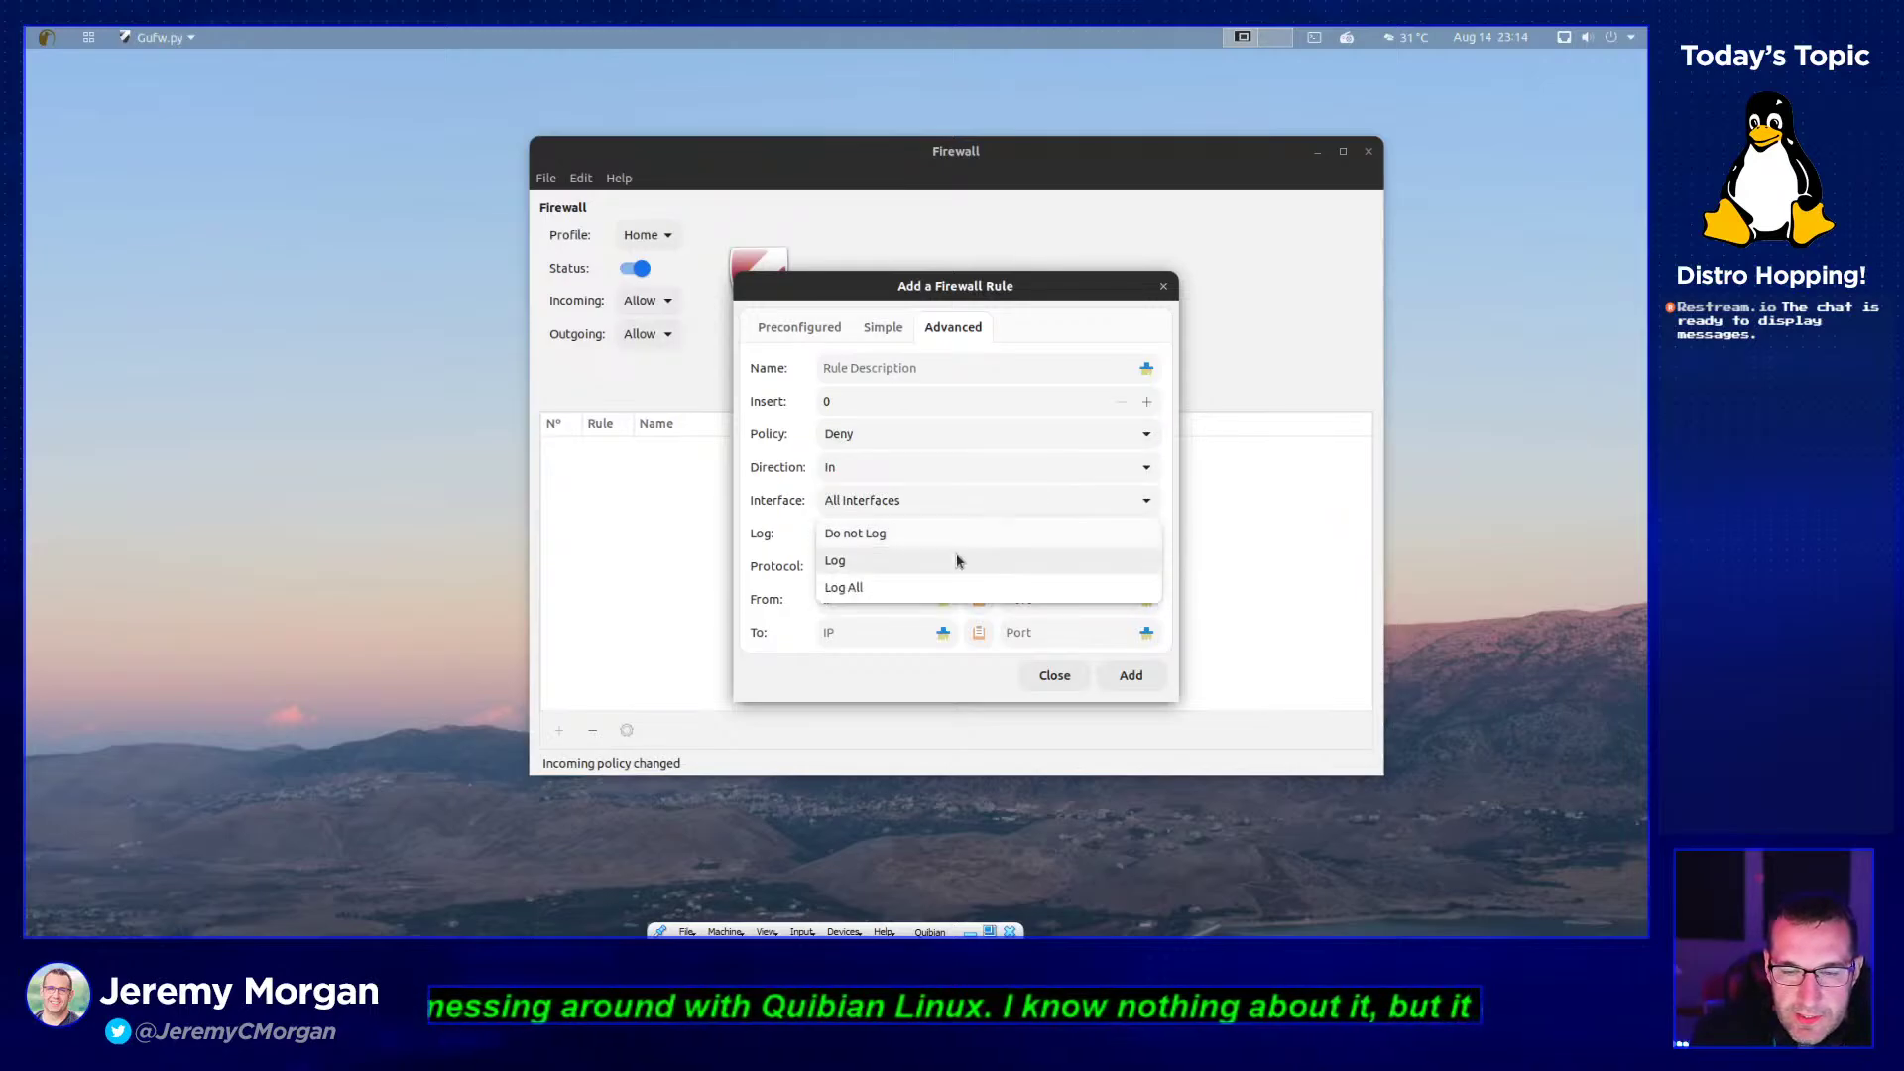
click(943, 587)
click(1054, 675)
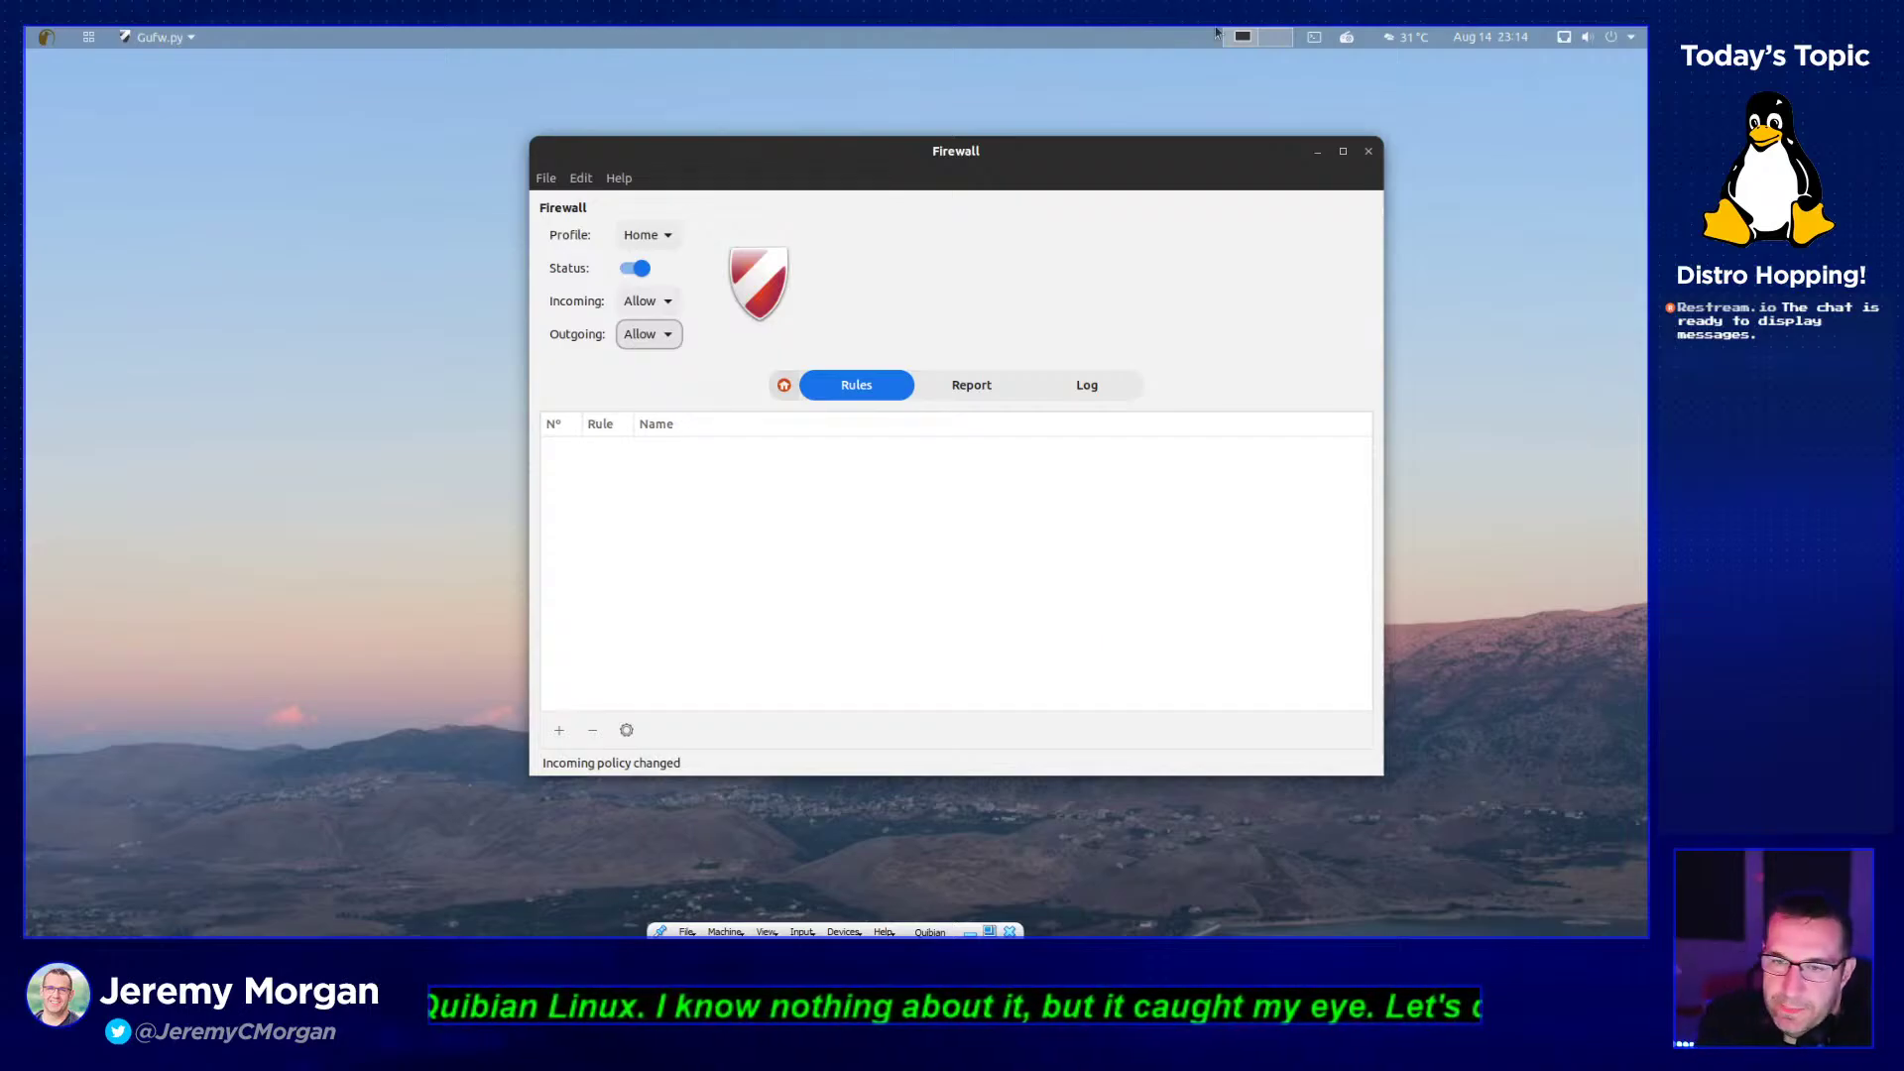
- Close Firewall, drag the Test folder to the desktop's top-left, and open the launcher
click(1368, 152)
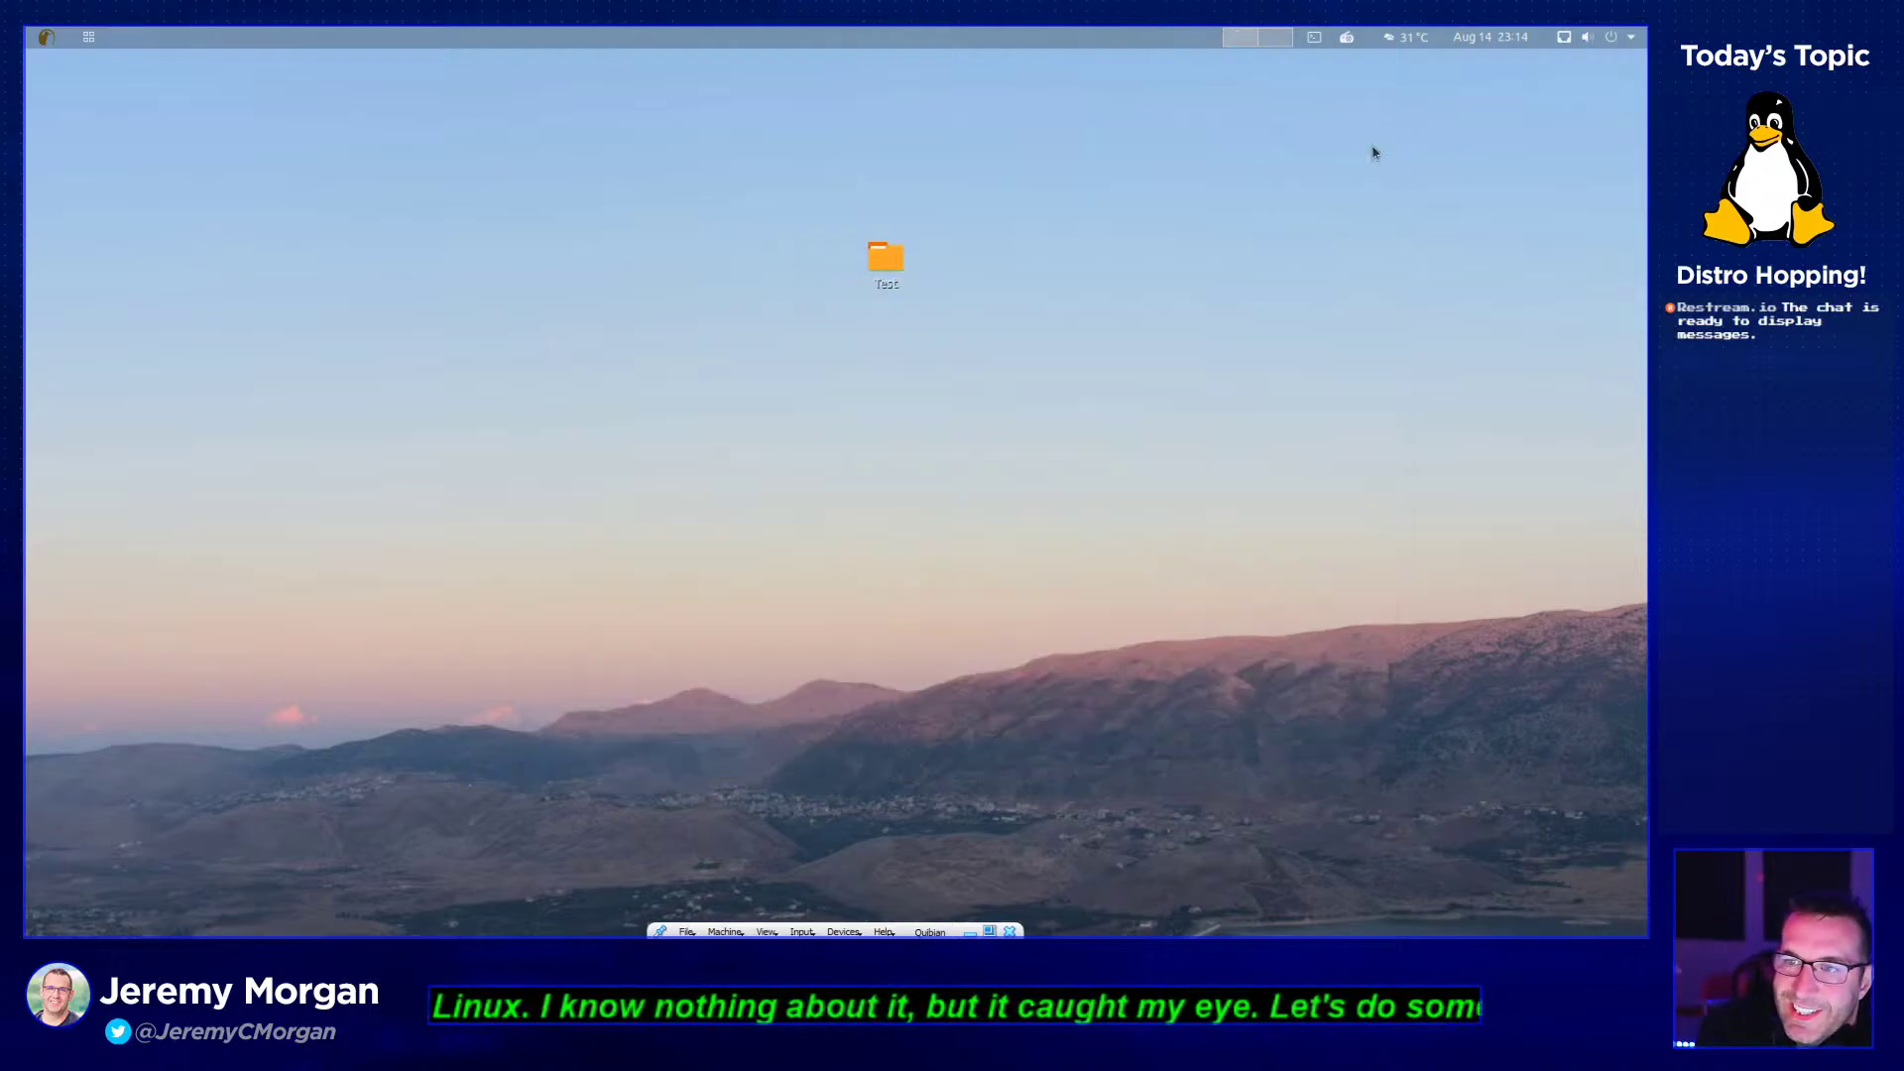
drag(848, 270, 149, 203)
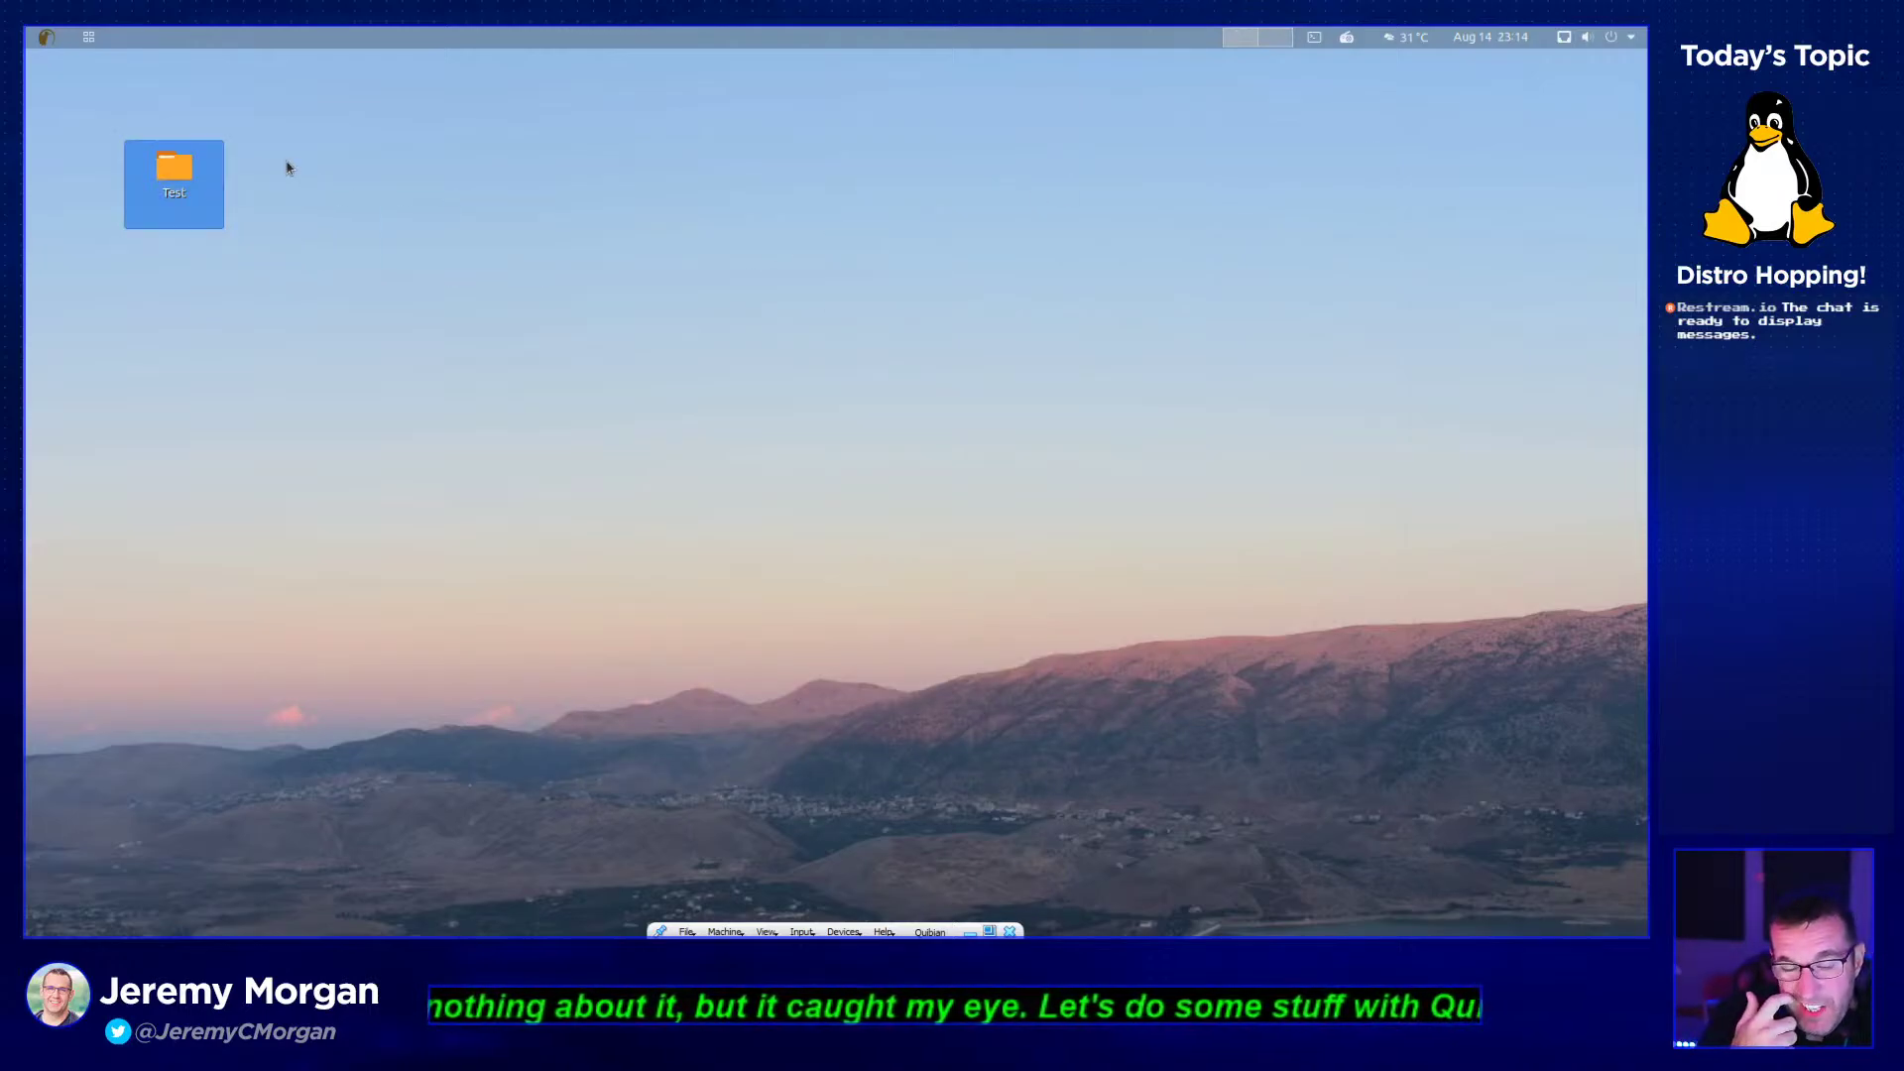
click(89, 38)
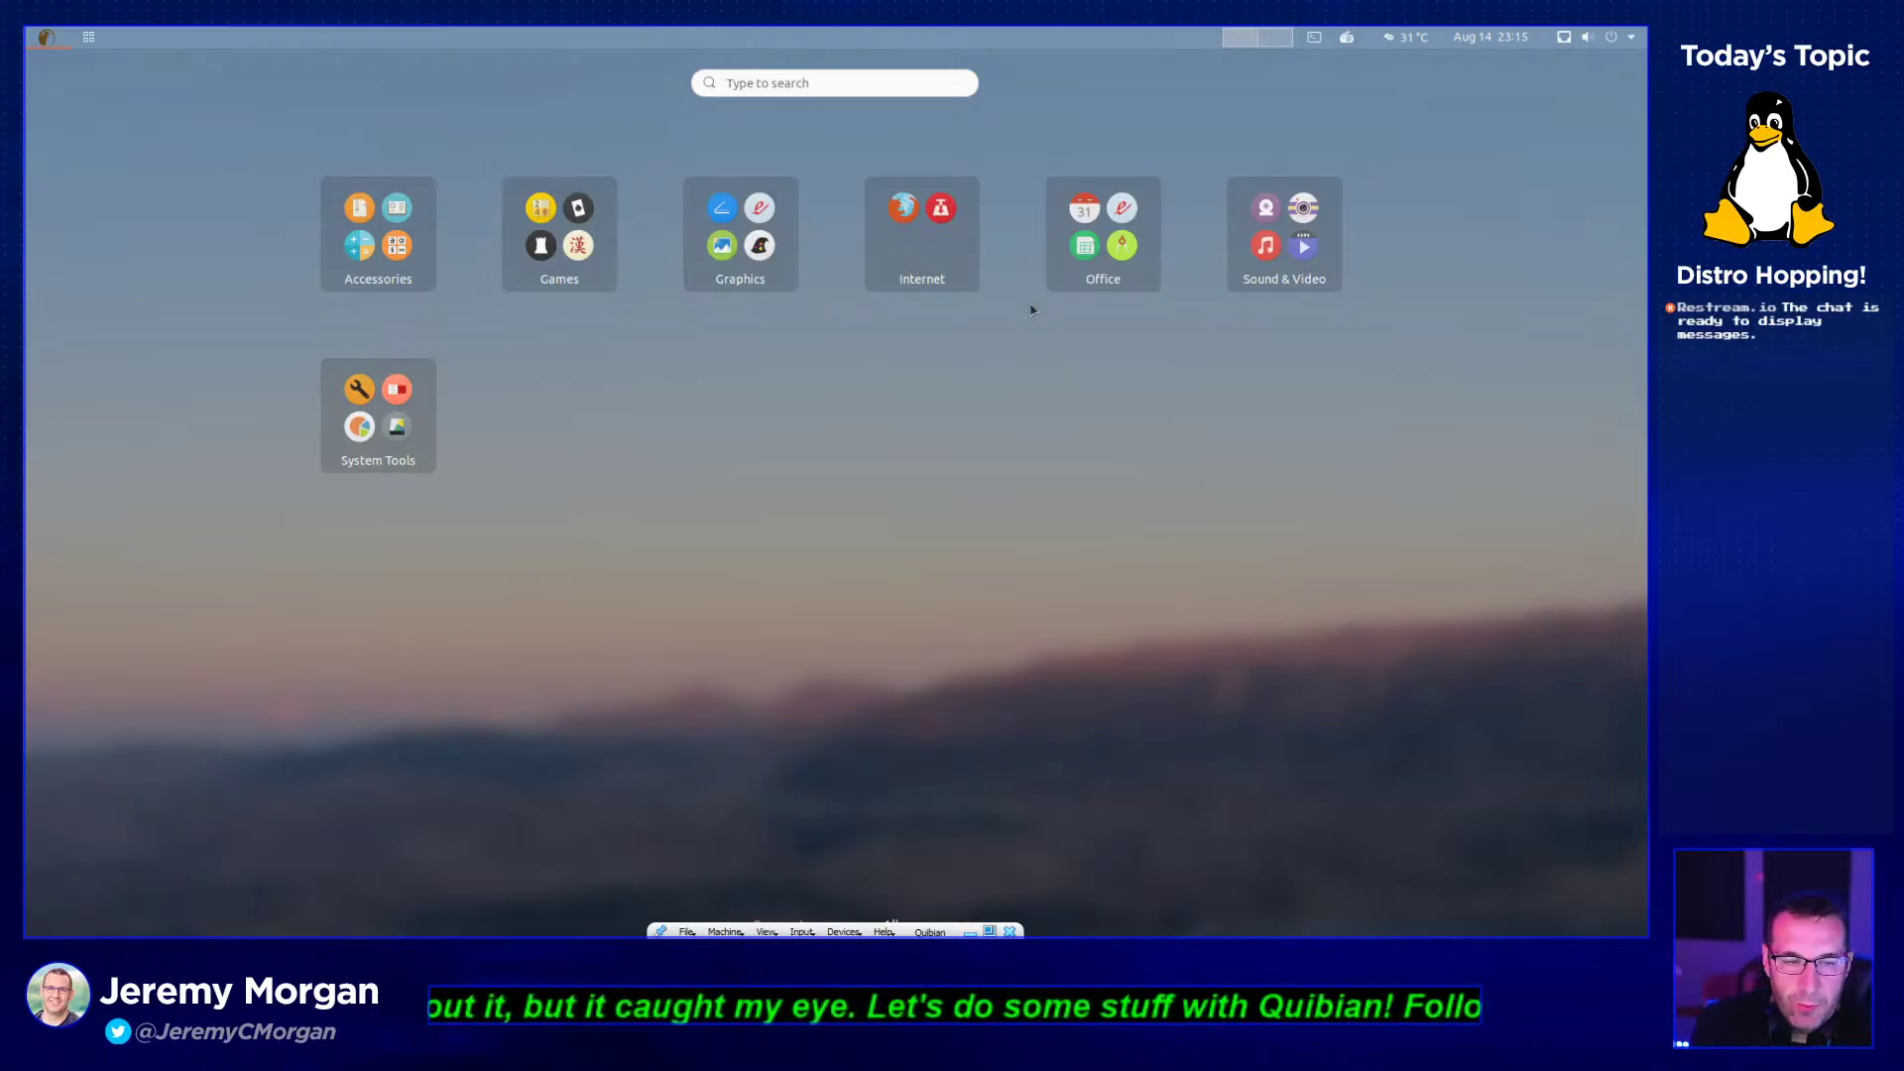
click(334, 282)
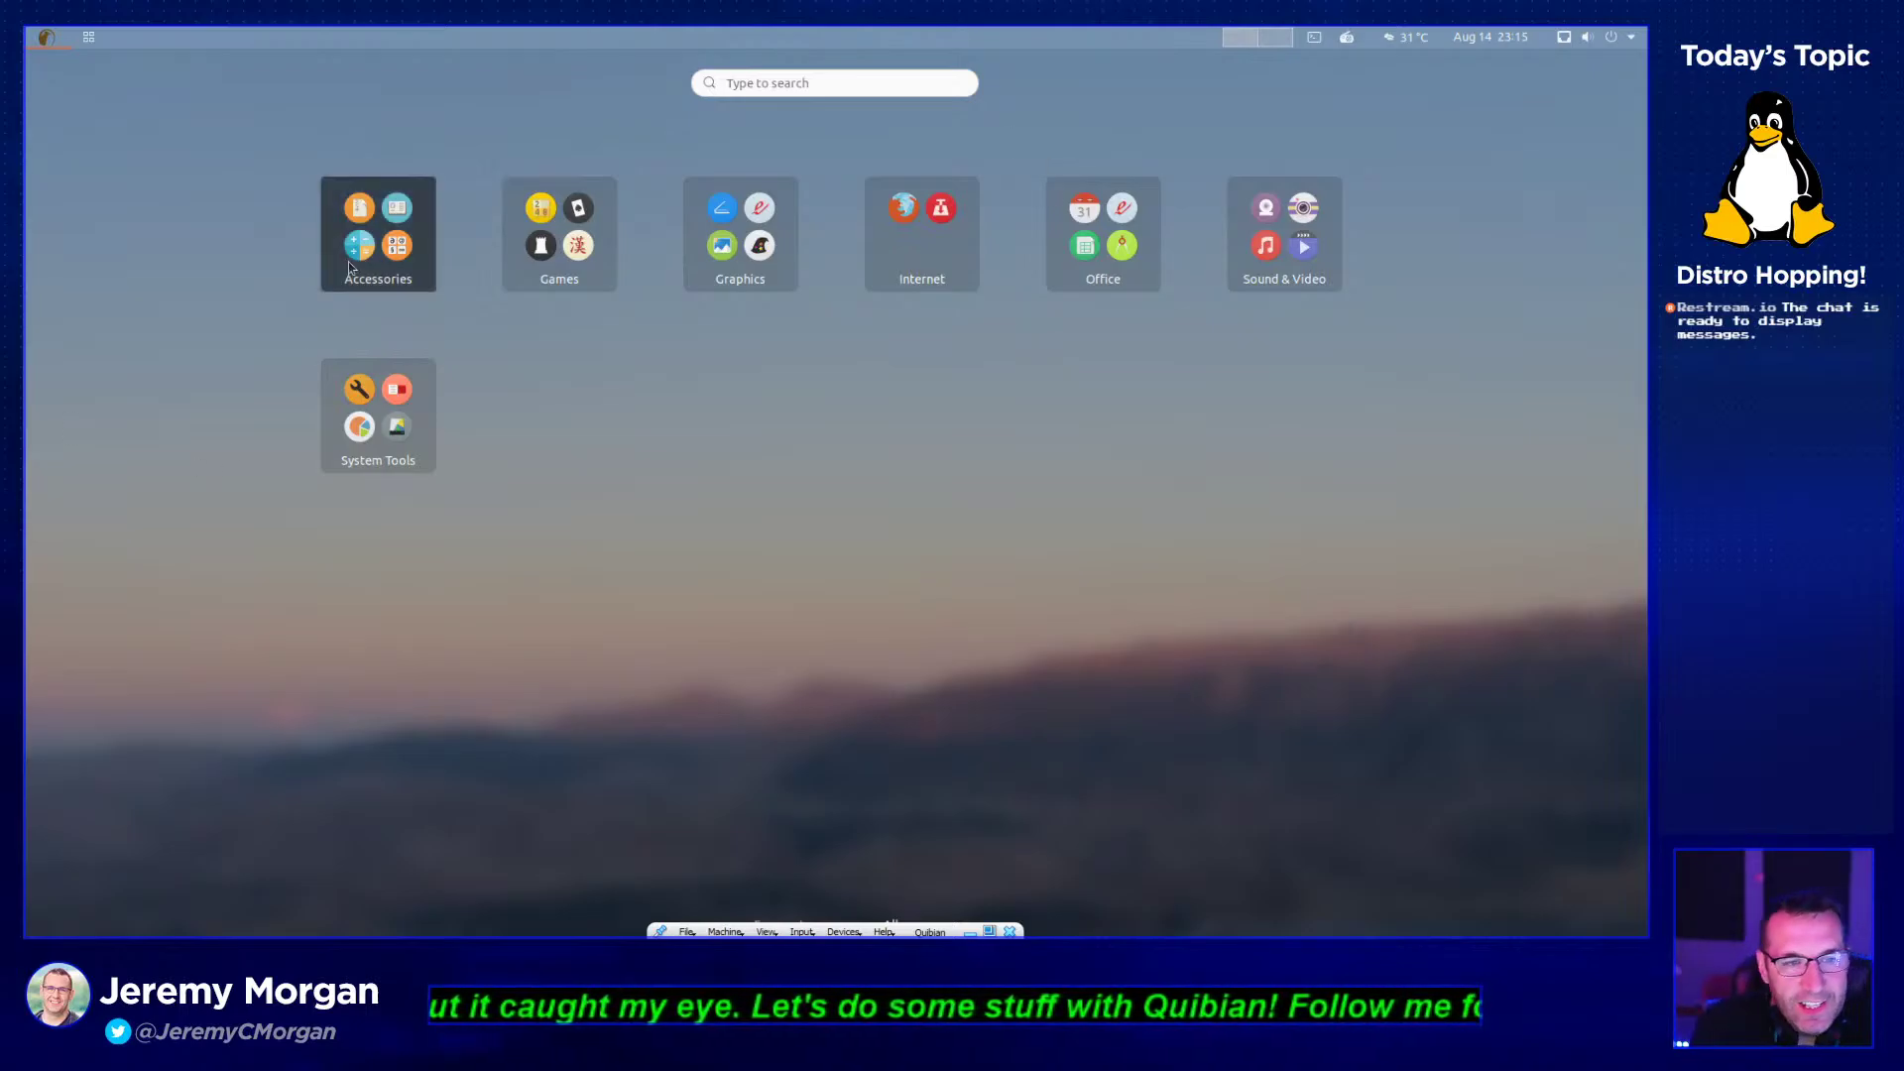
scroll(801, 575, down, 3)
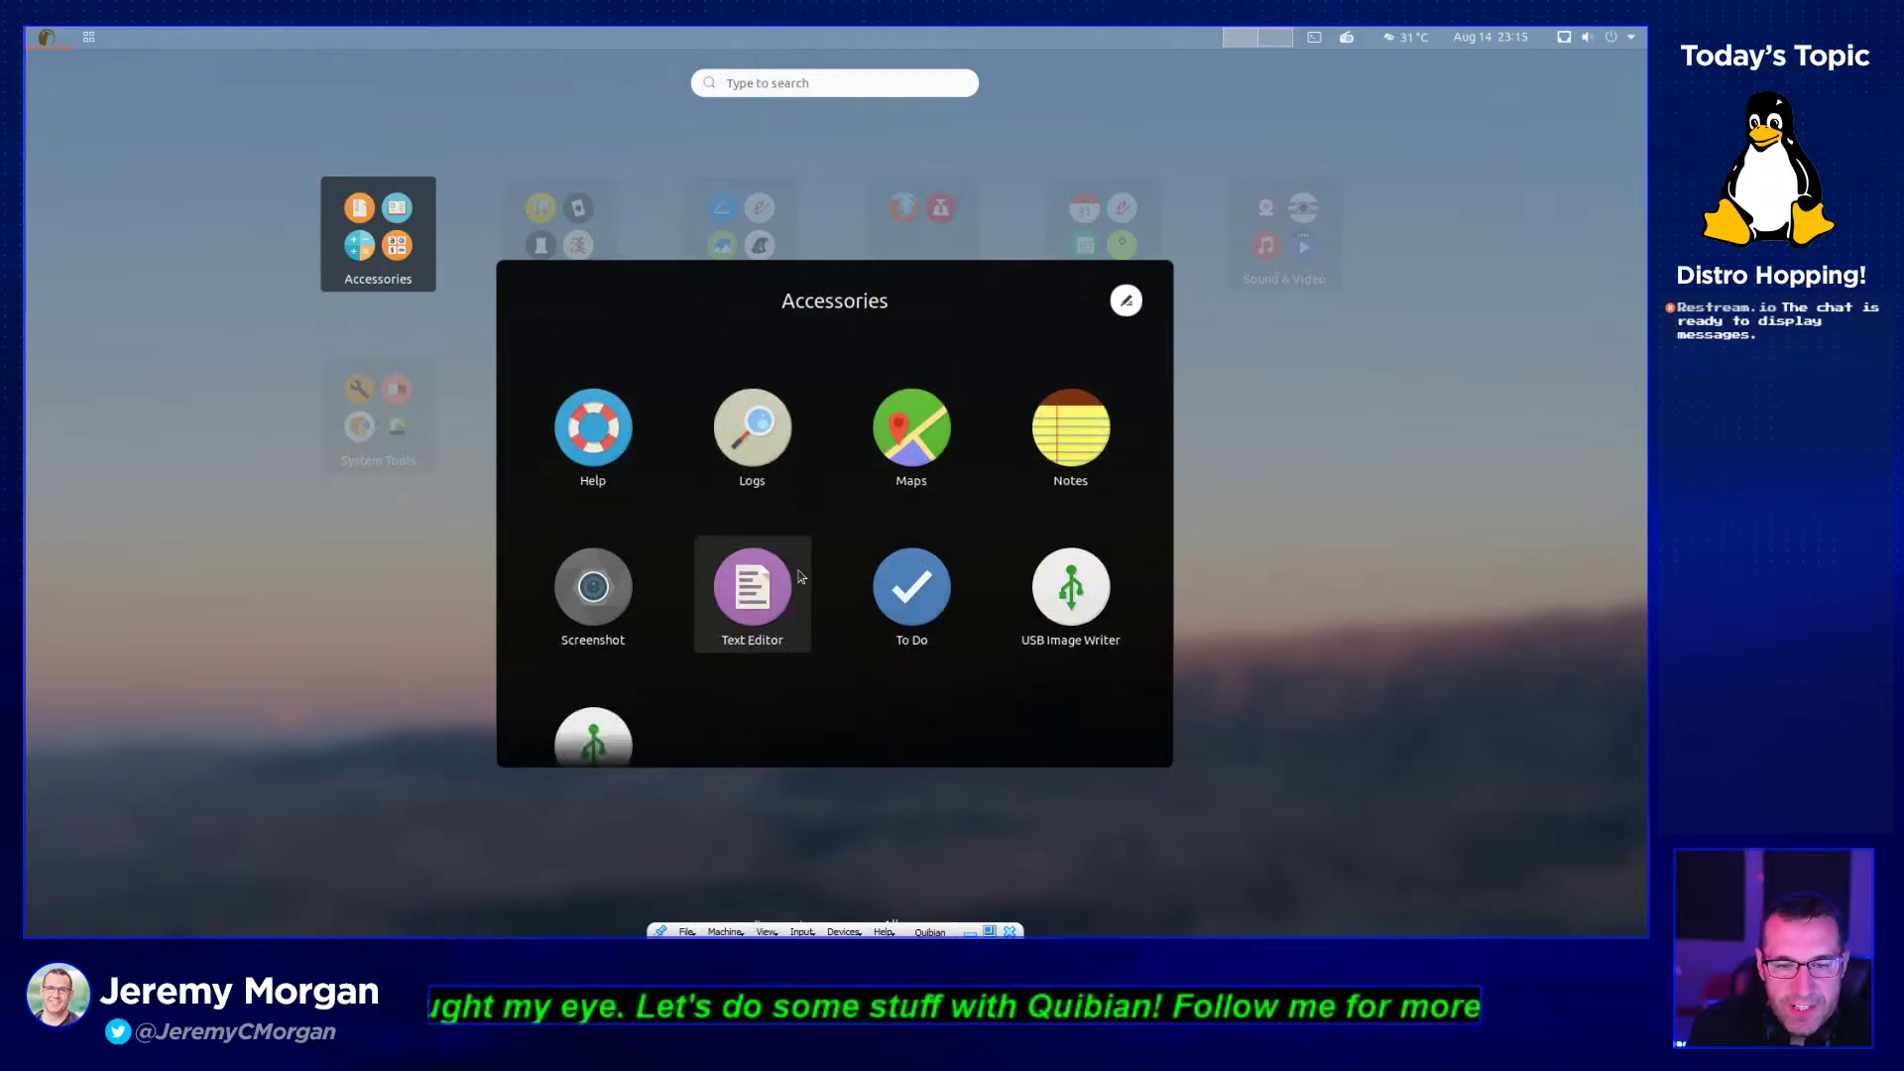
click(1564, 462)
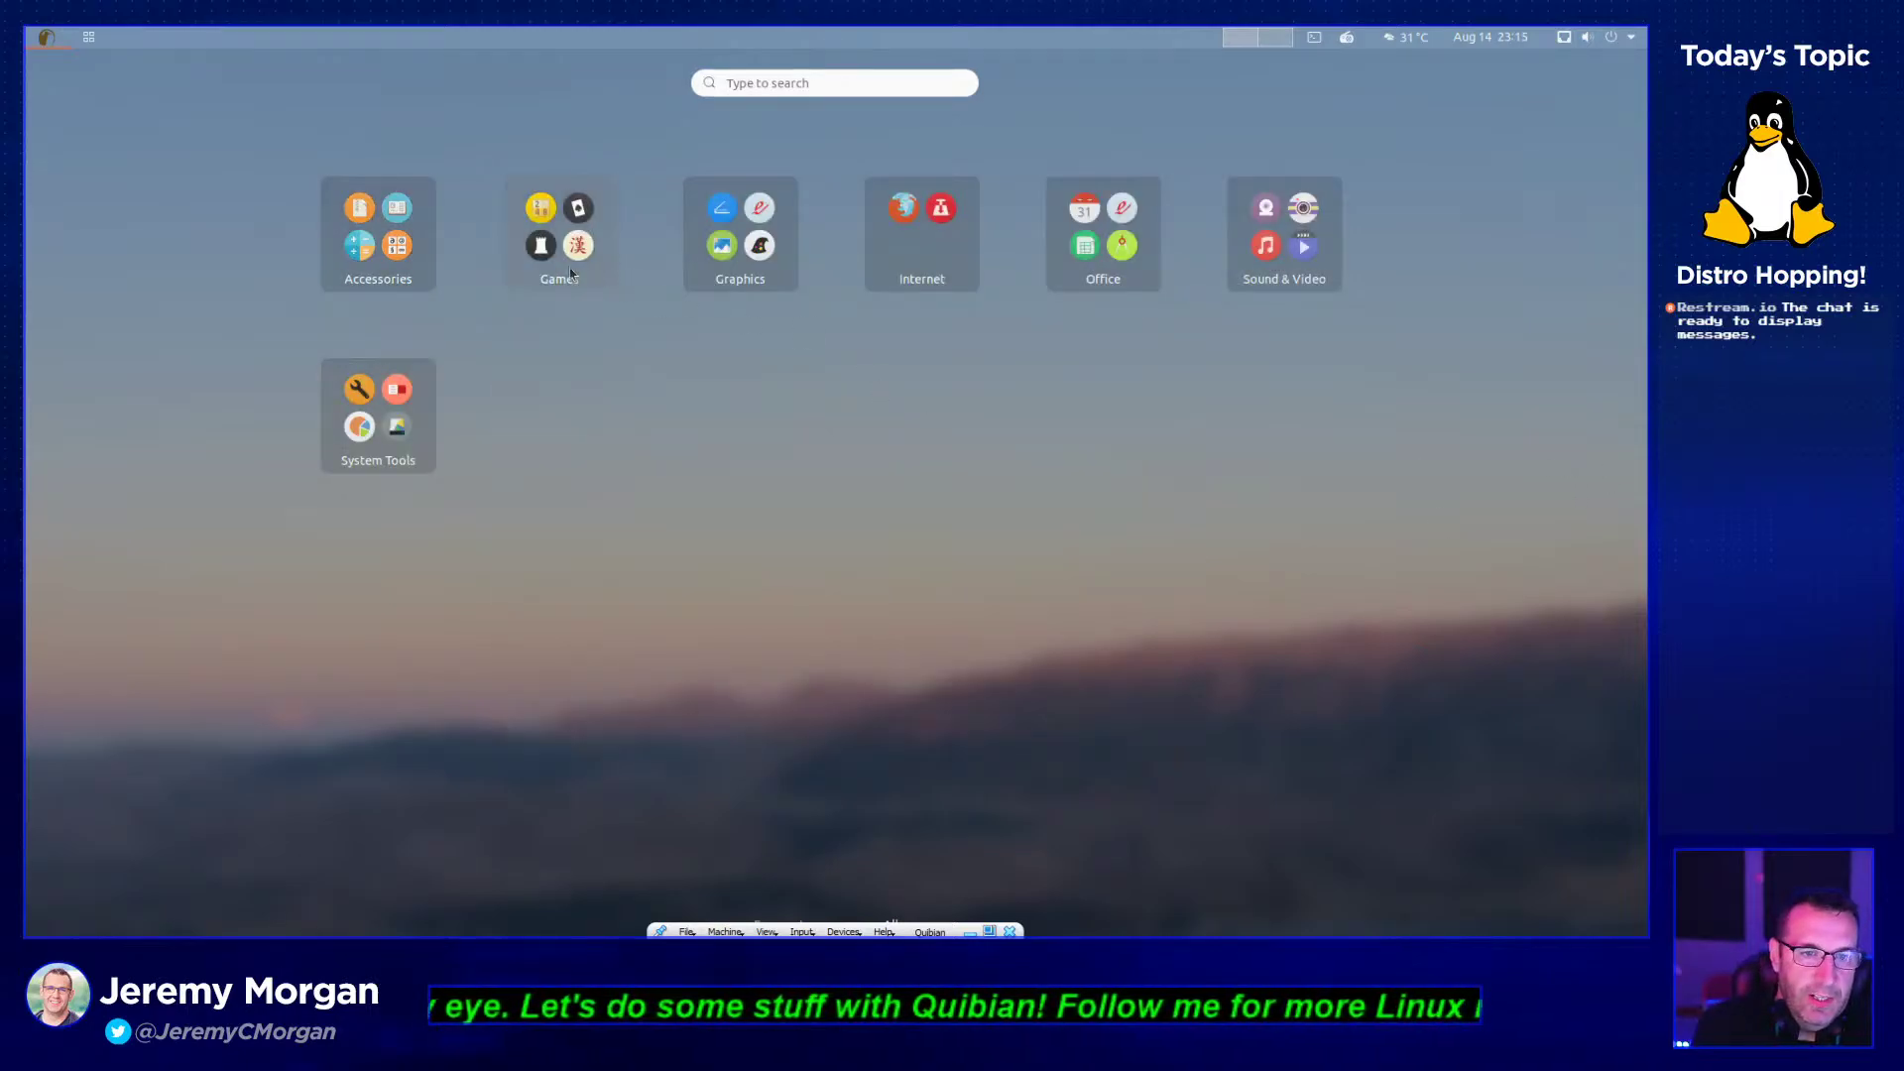
click(559, 238)
click(1219, 357)
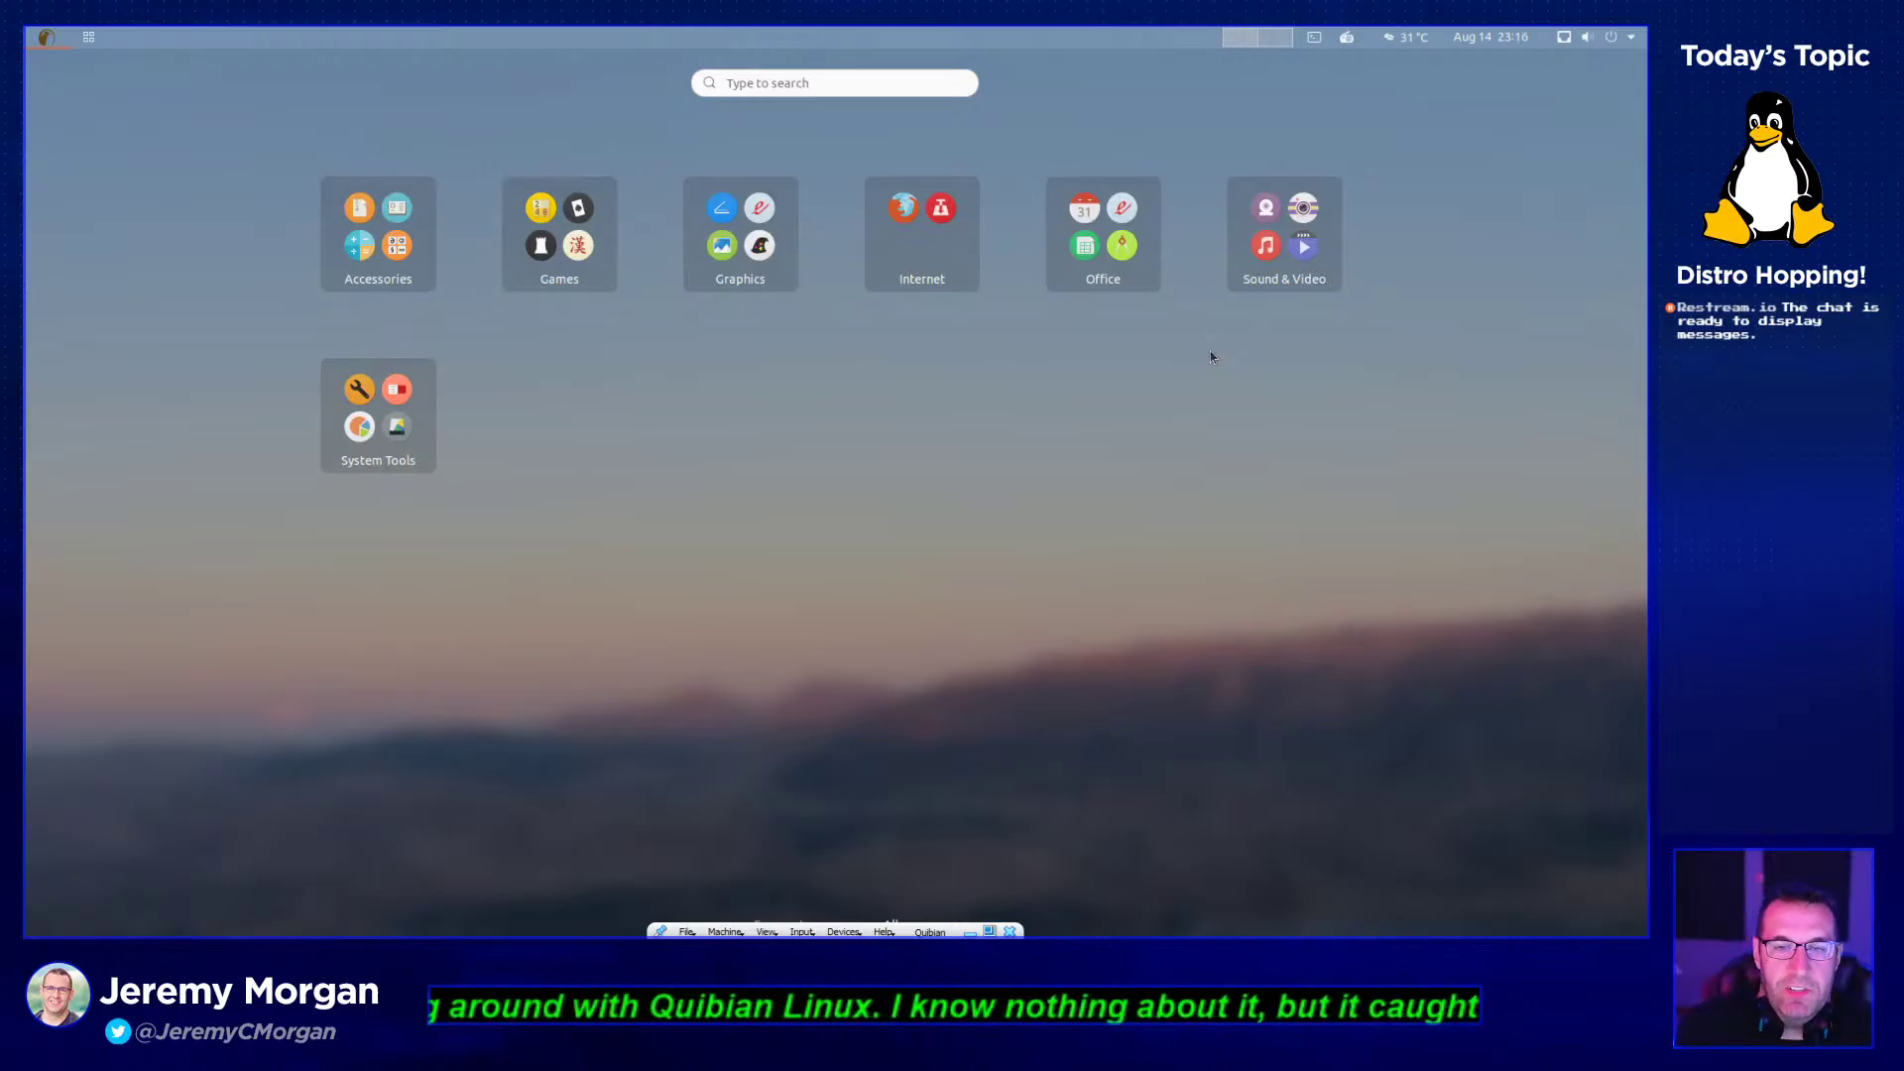
click(381, 260)
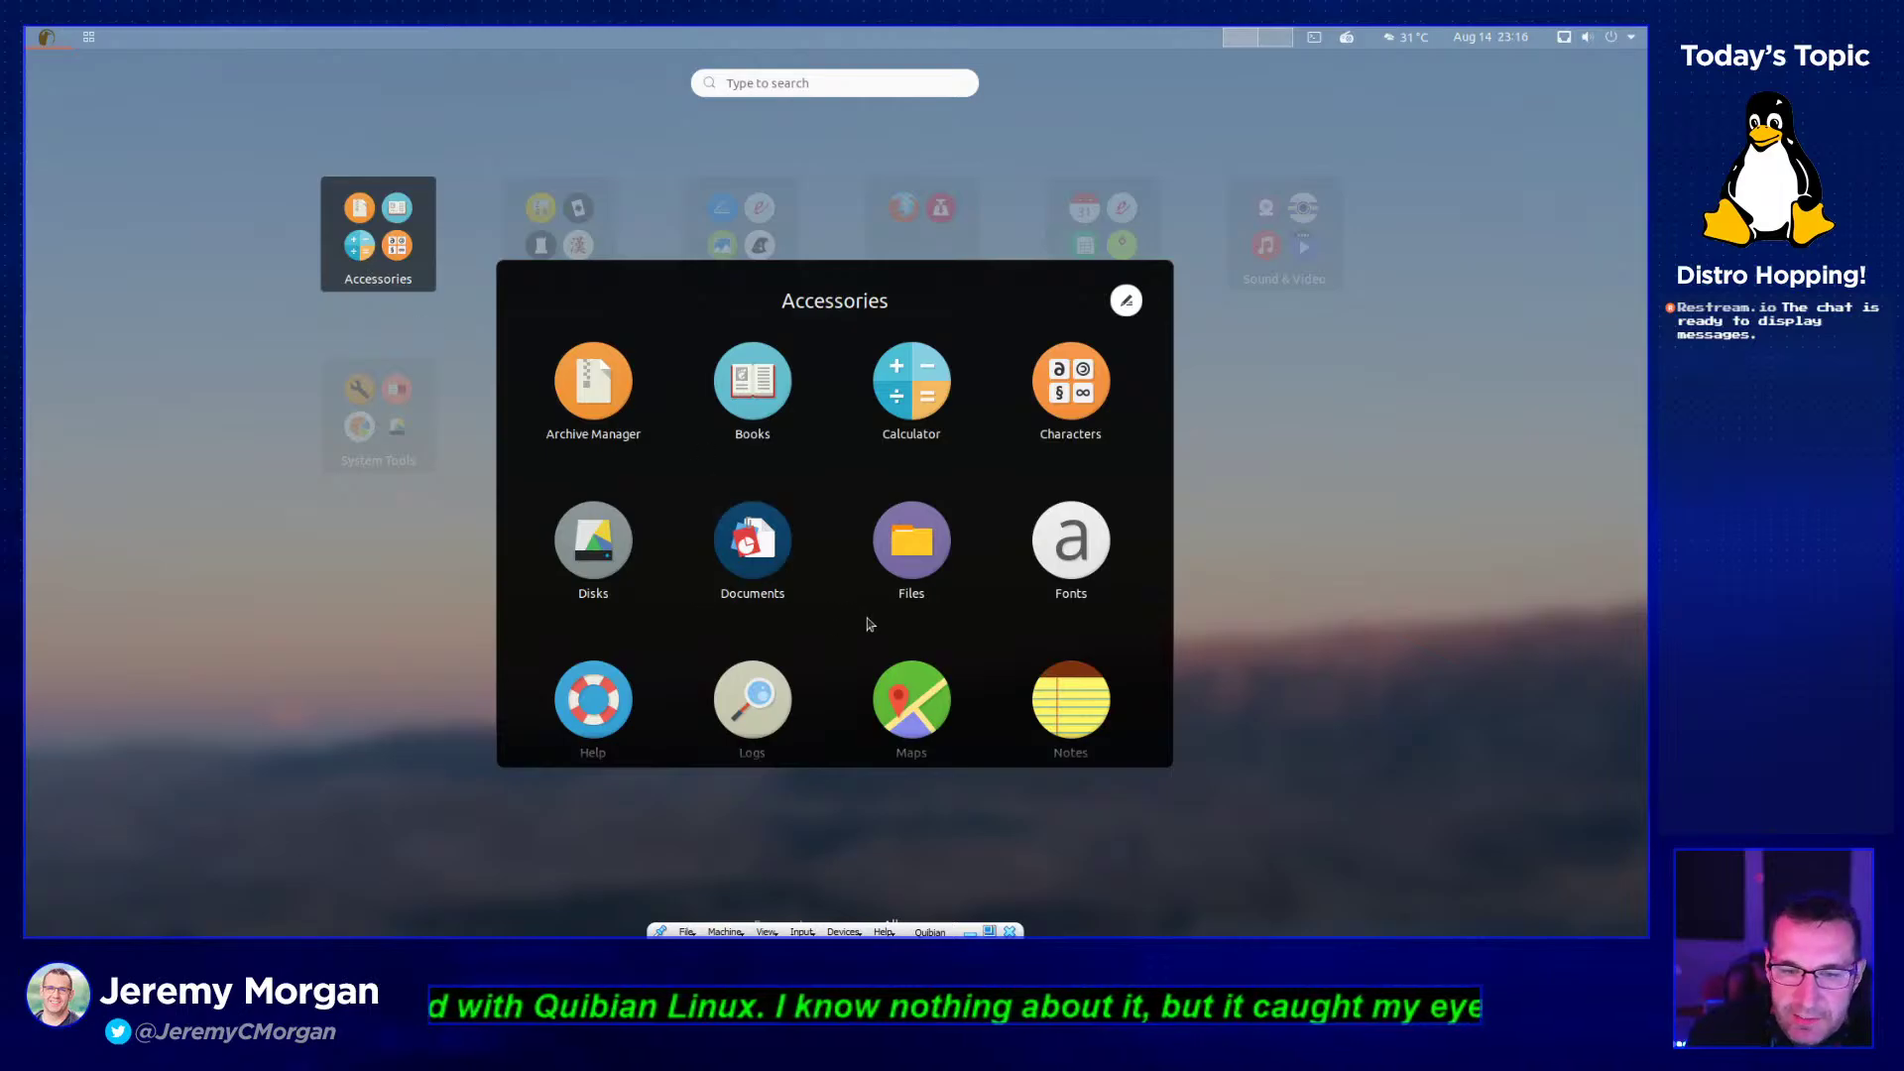
scroll(842, 621, down, 2)
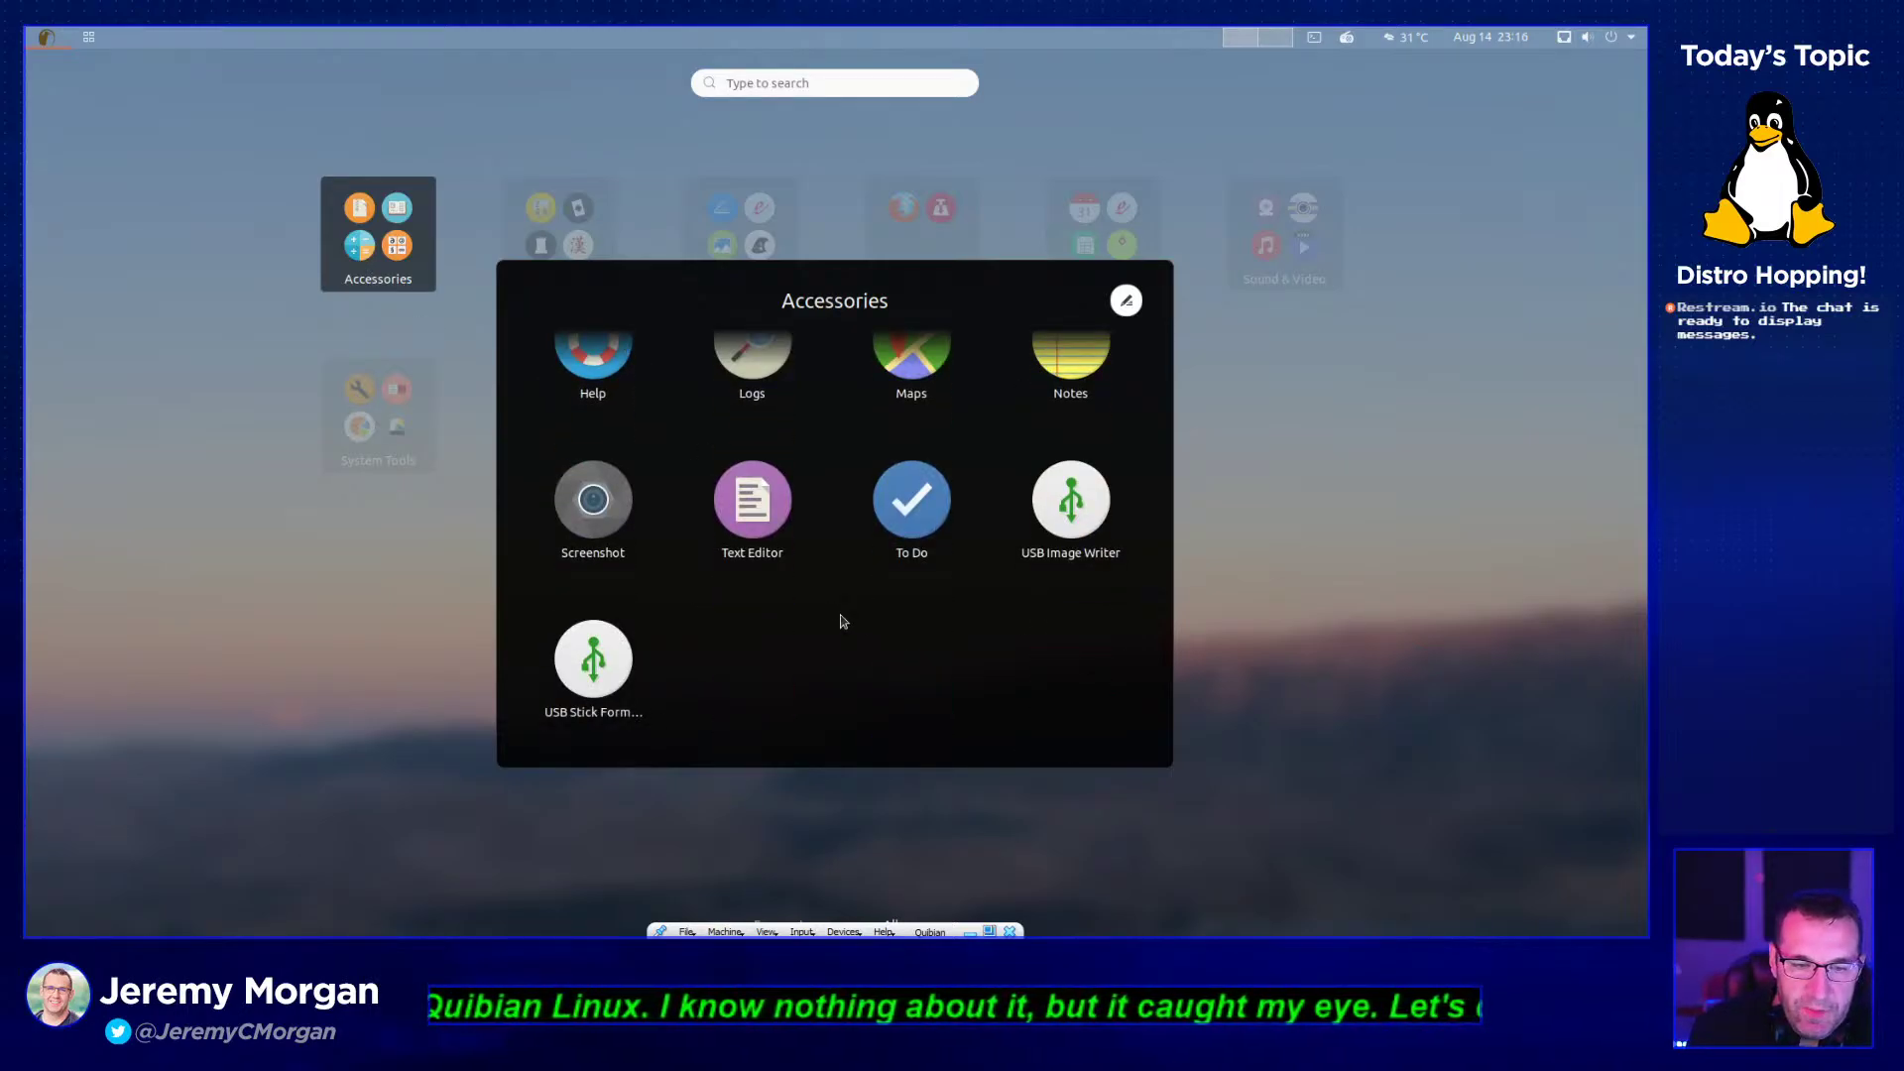
scroll(803, 662, up, 2)
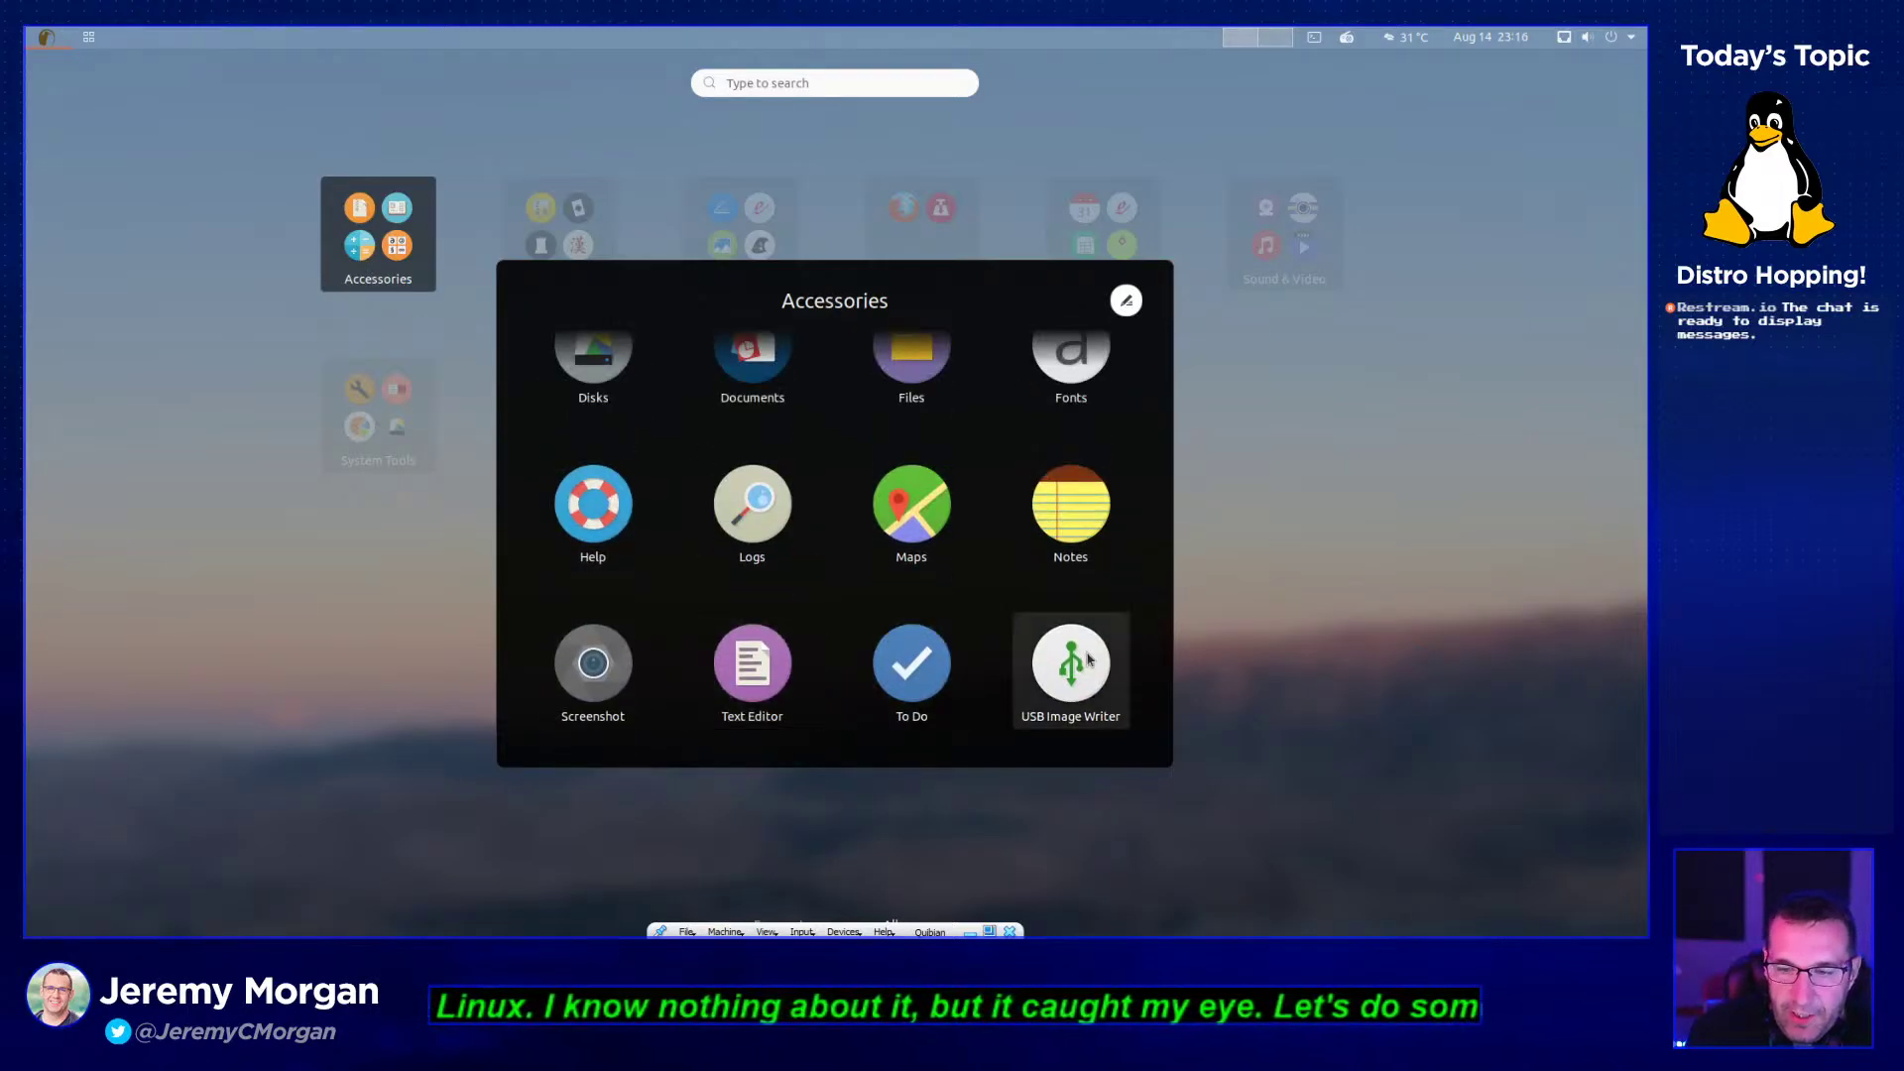
scroll(990, 585, up, 2)
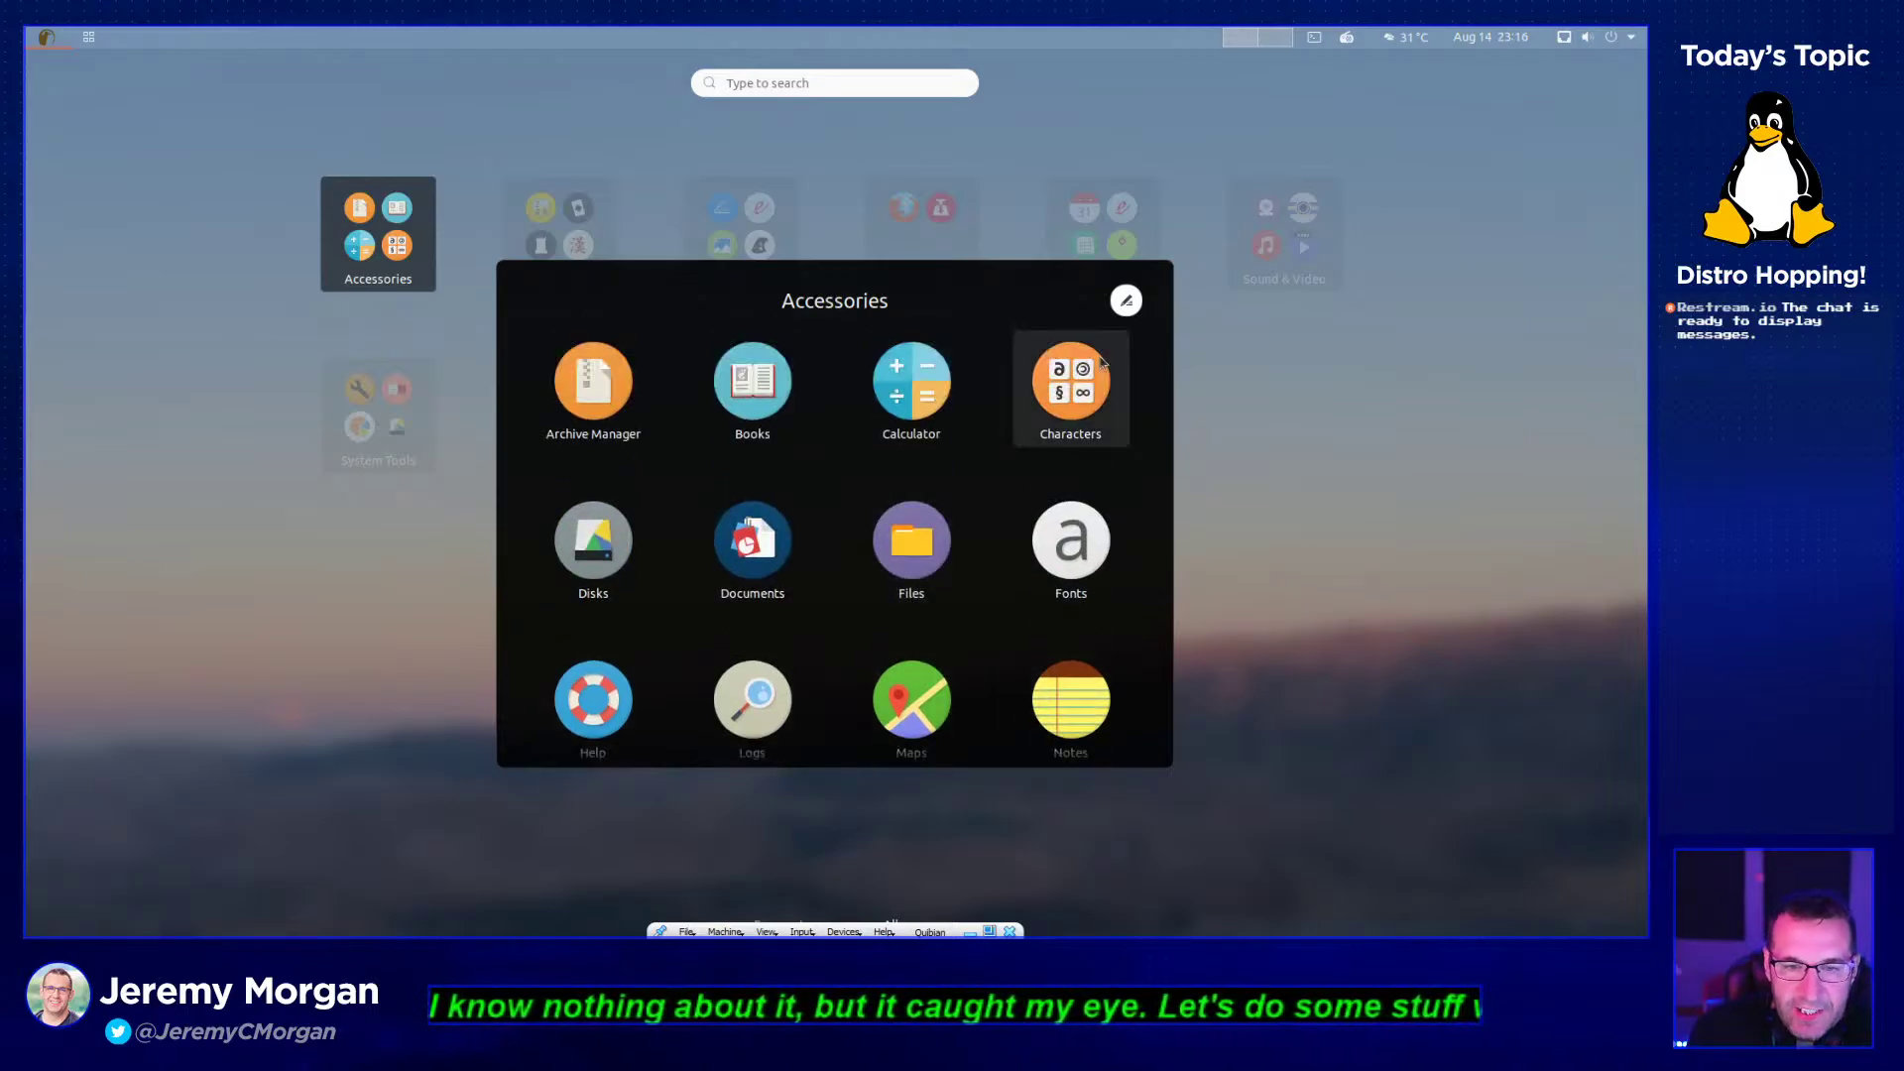
click(1284, 501)
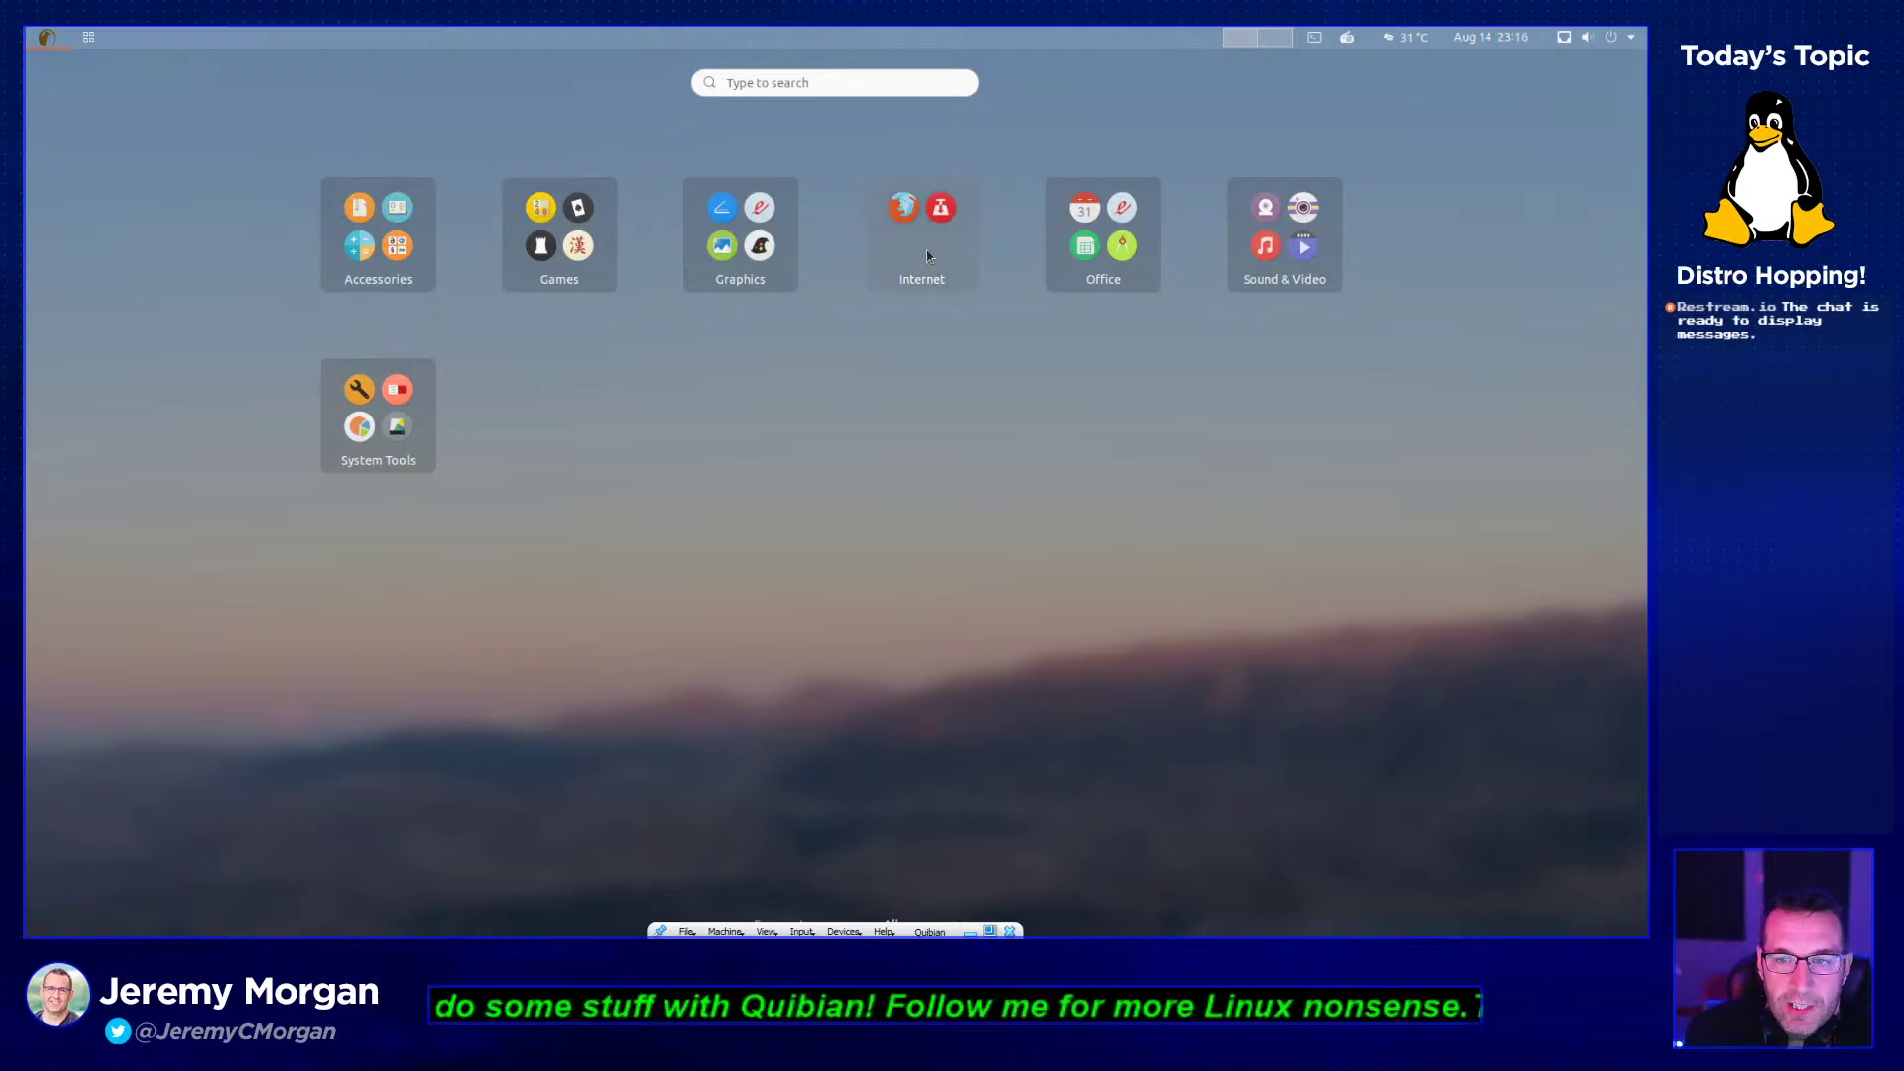
click(756, 277)
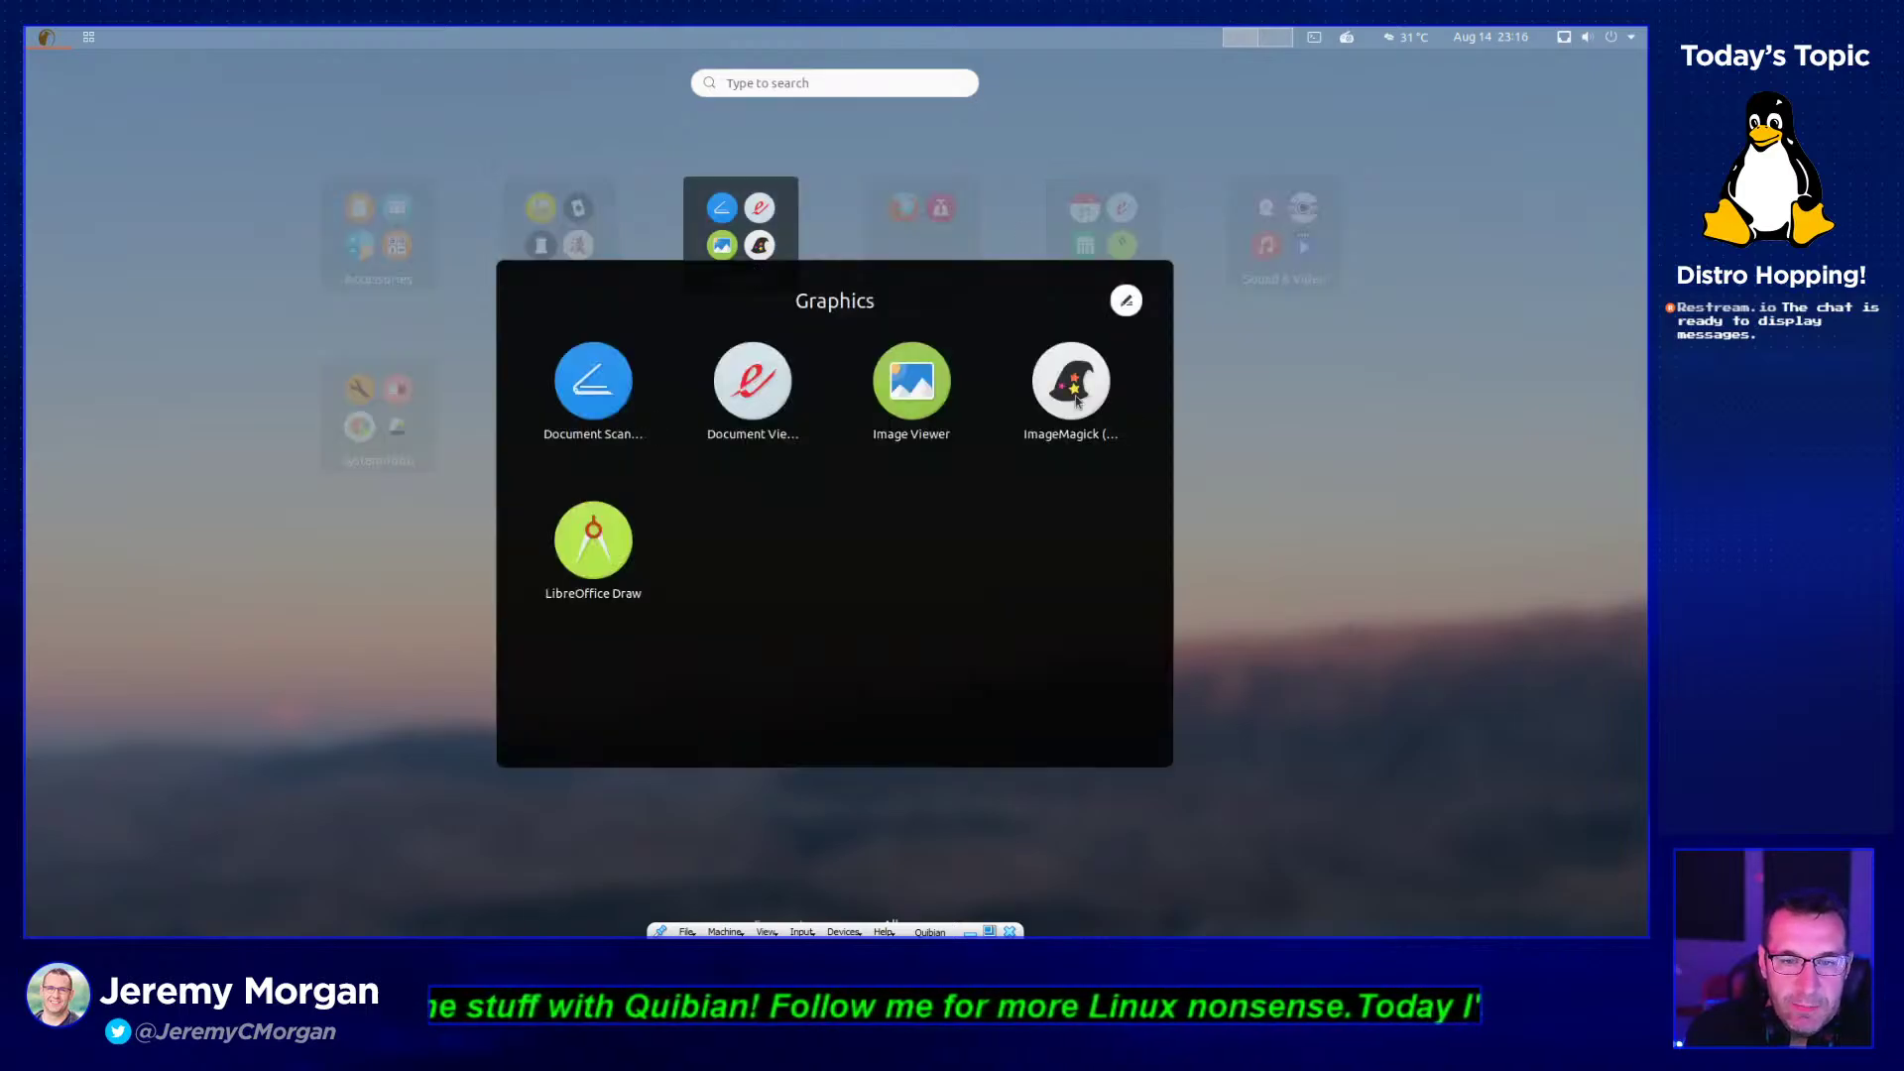
click(1216, 537)
click(593, 274)
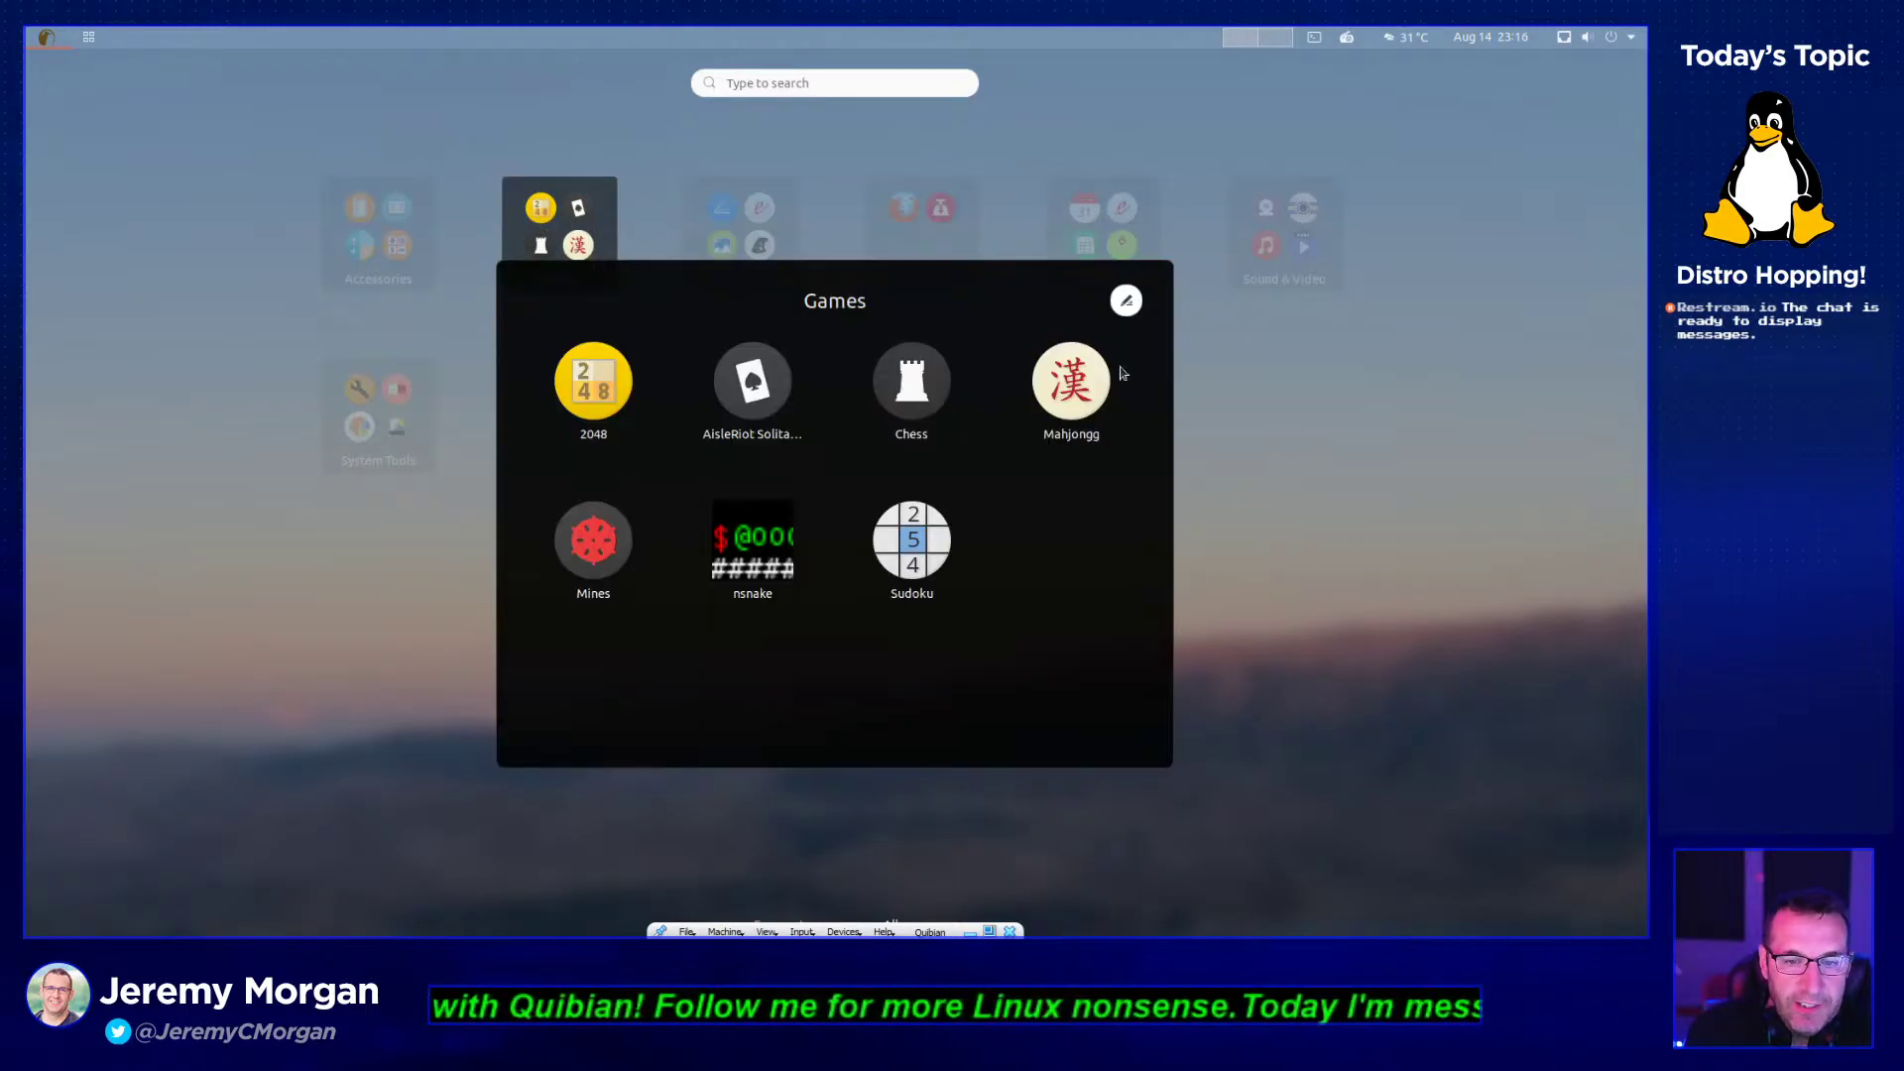
click(1307, 498)
click(391, 265)
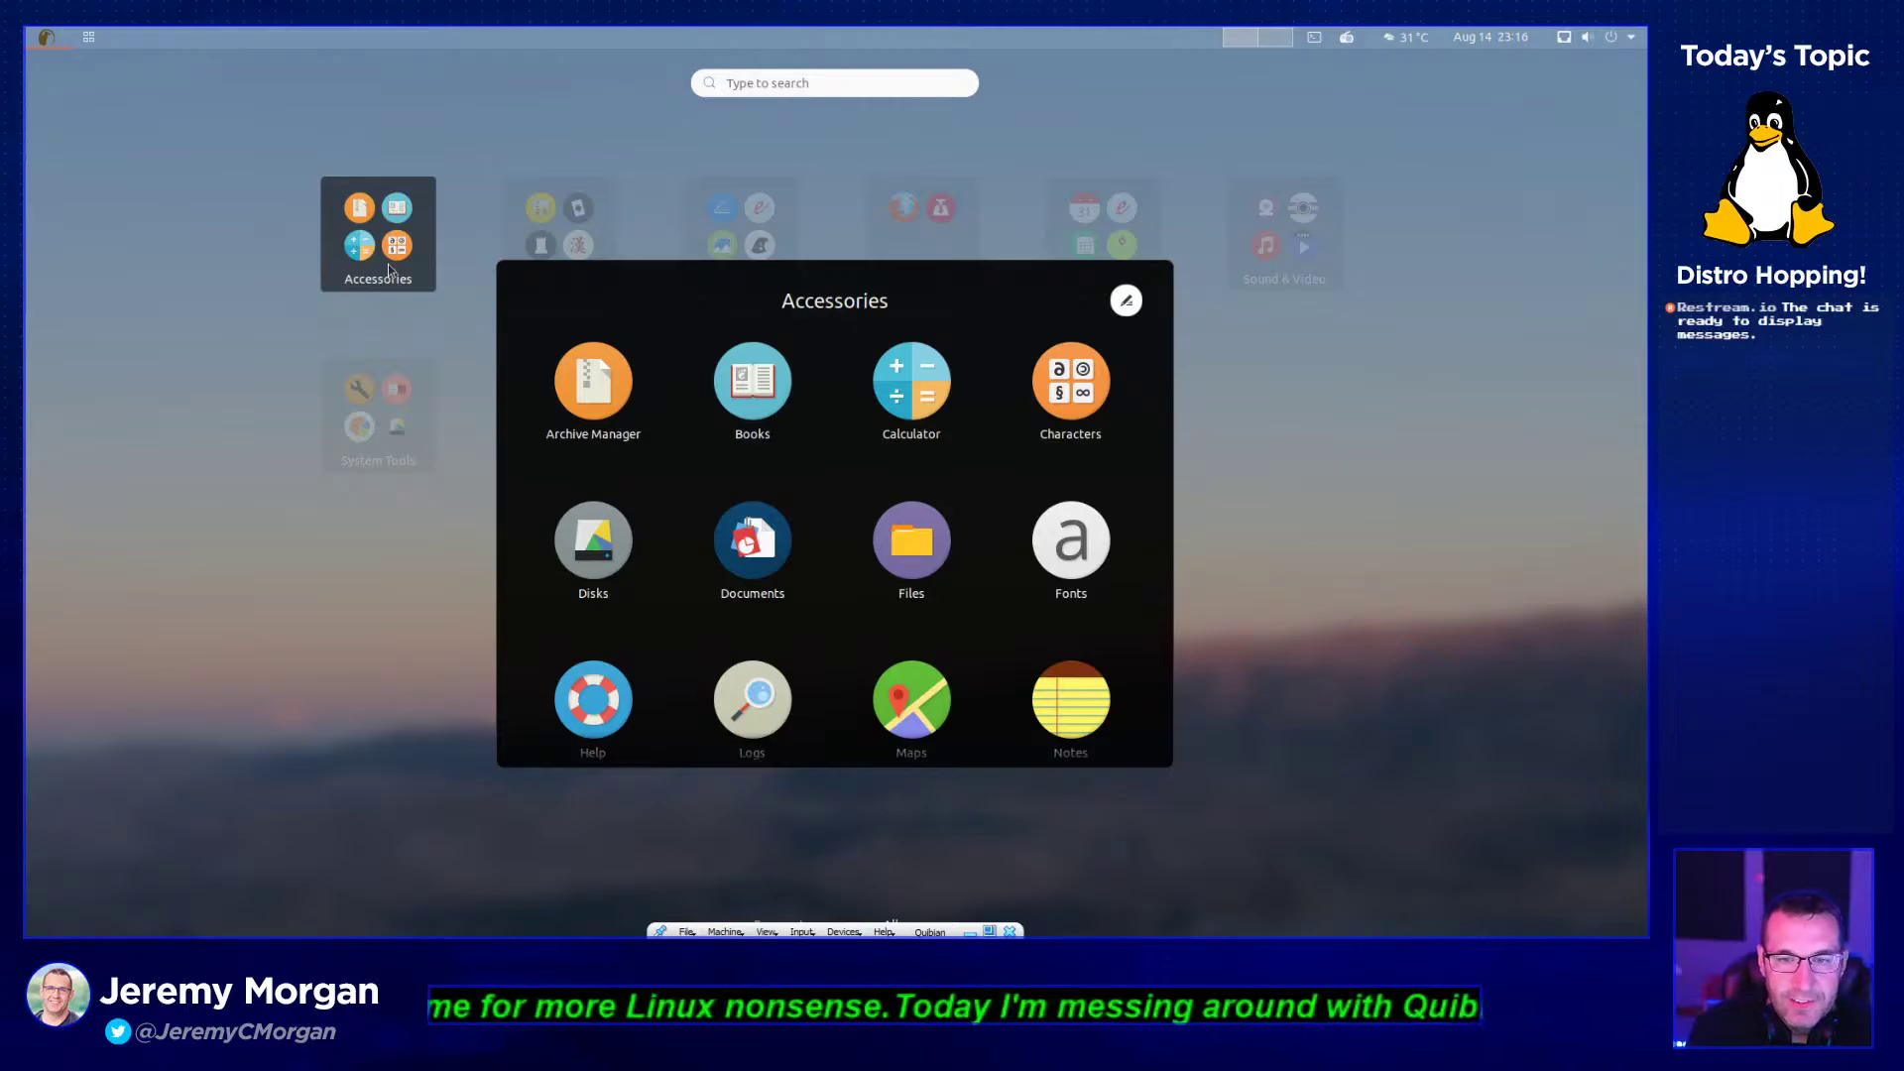
click(1265, 357)
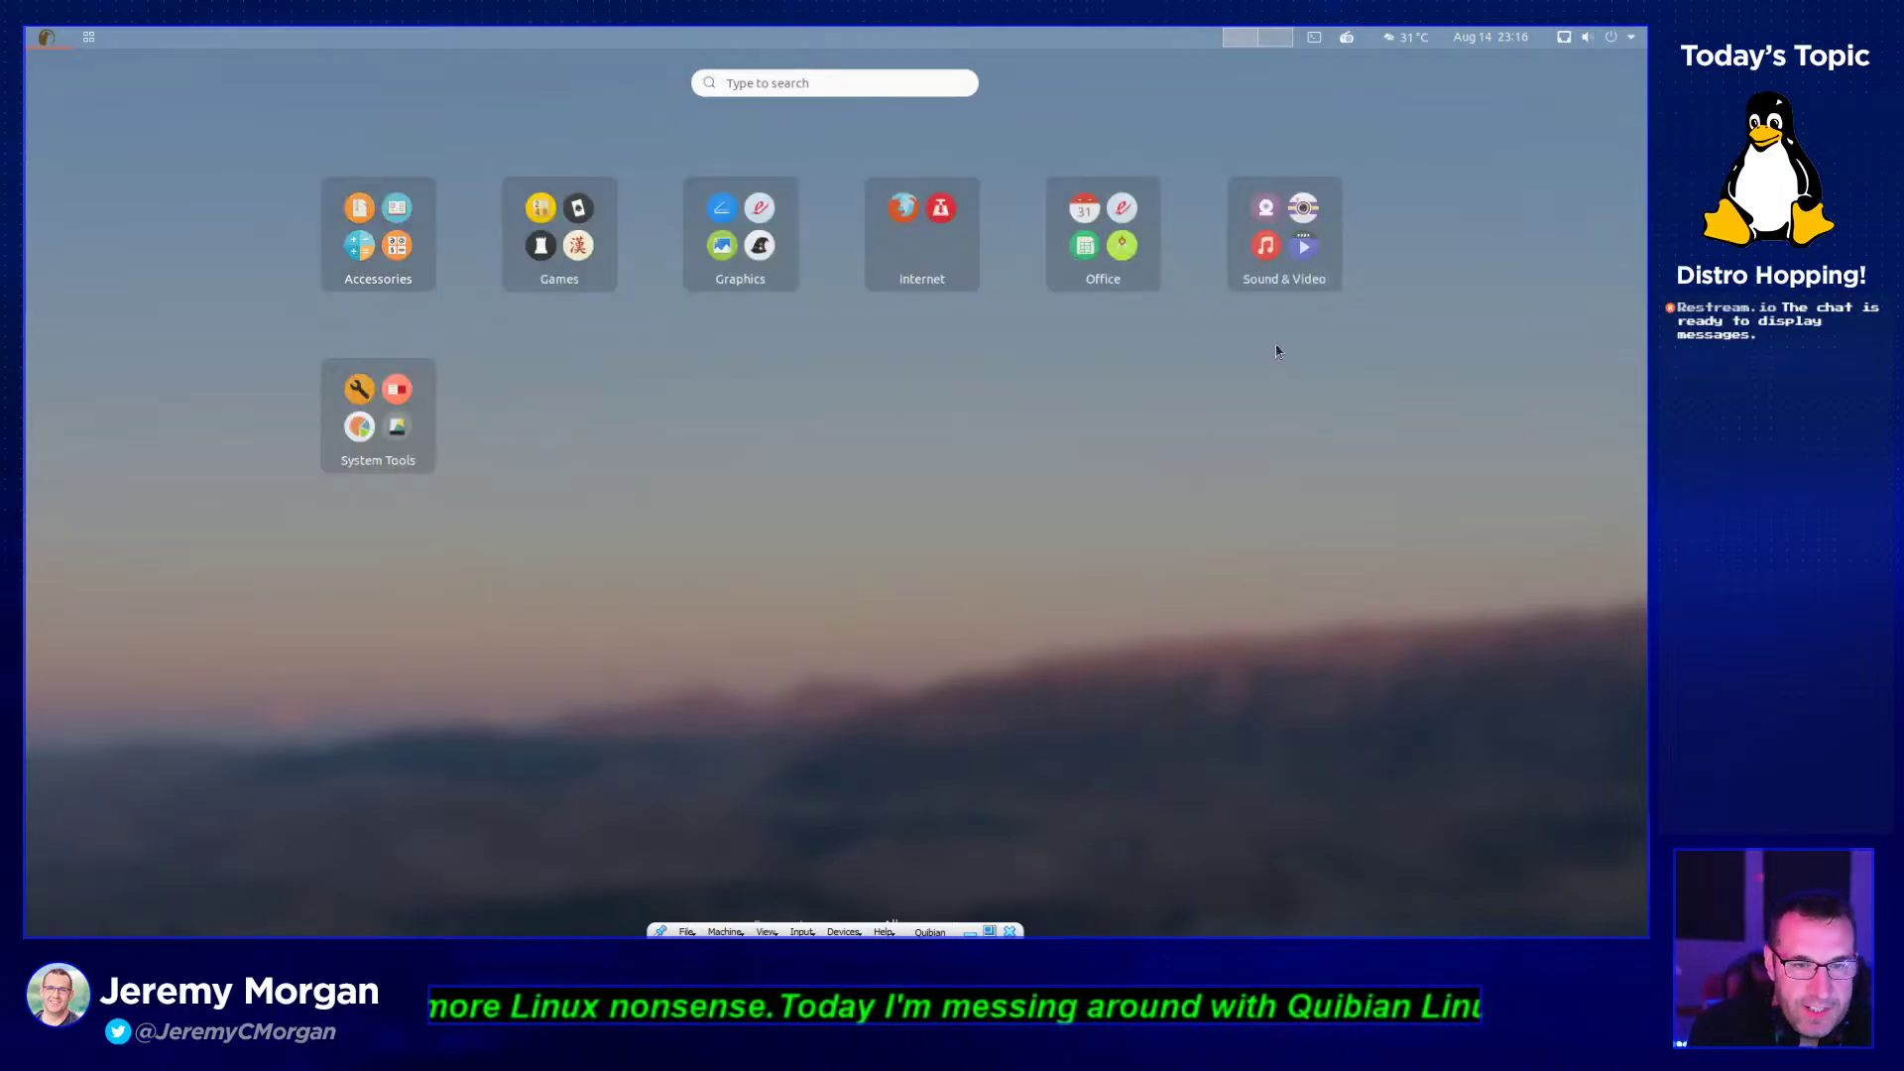